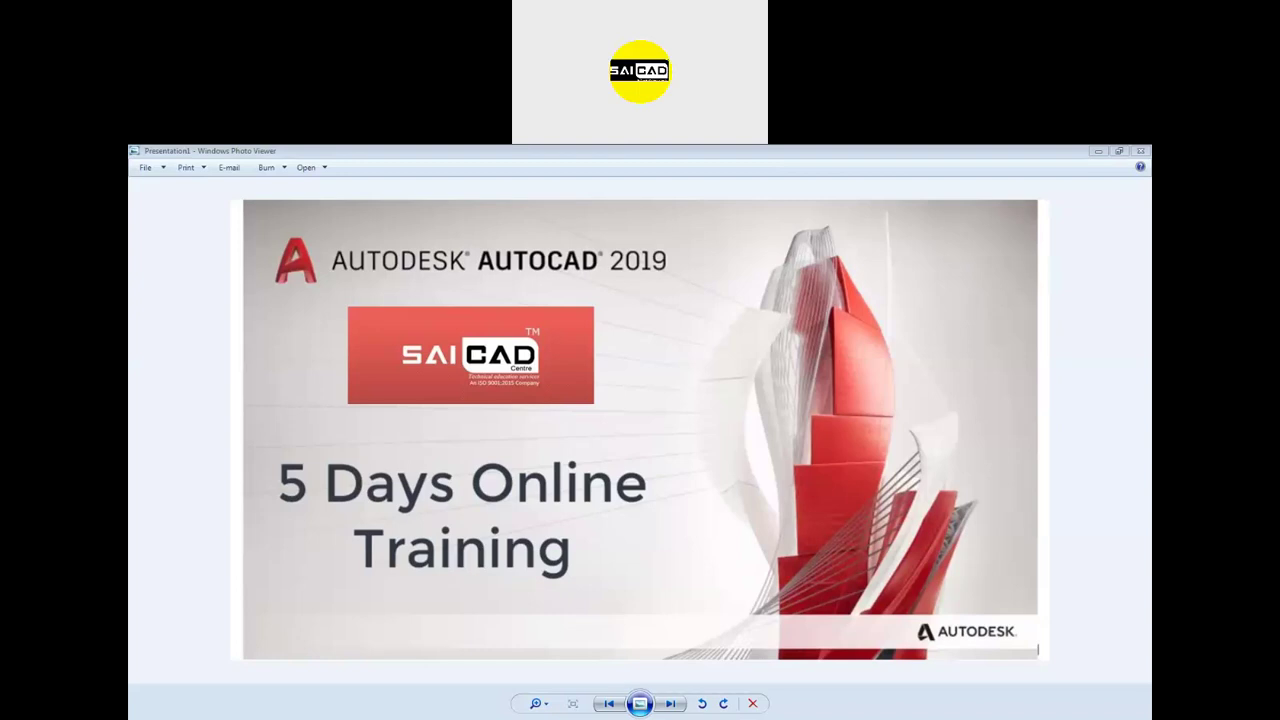
- Advance the photo viewer from Presentation1 to the auto2 AutoCAD information card image
key("Right")
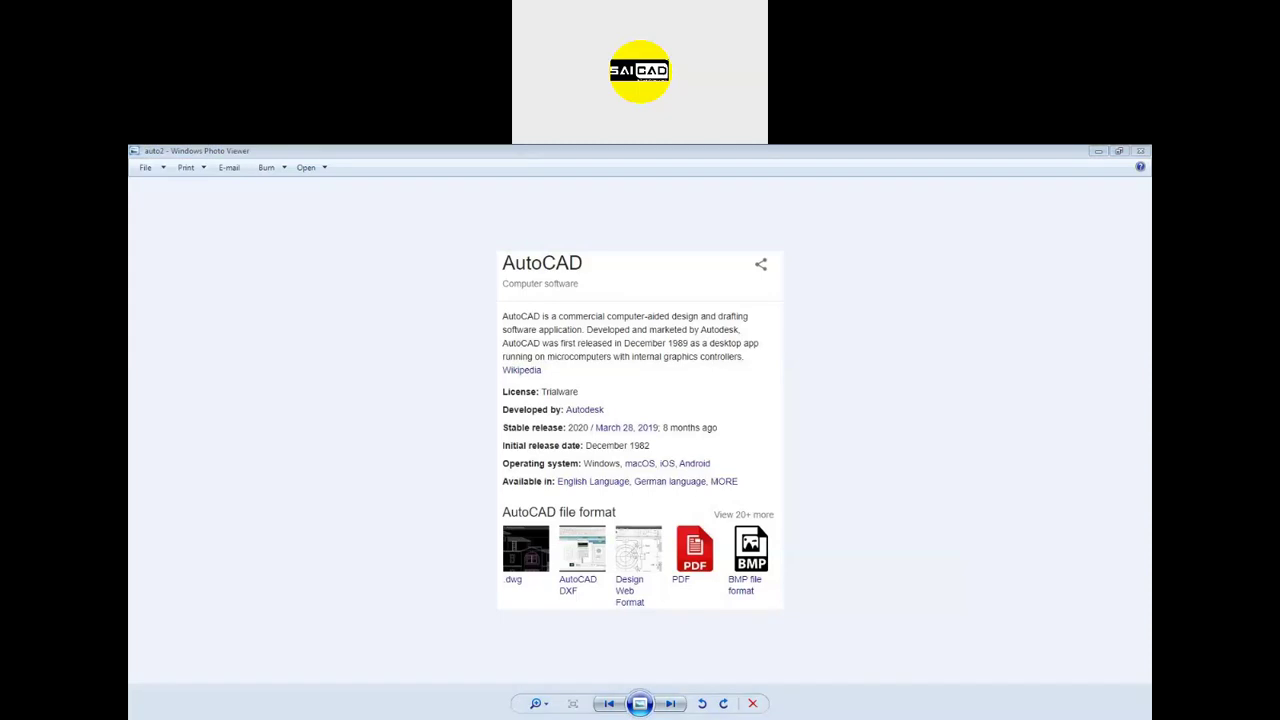
- Page through the images back to the Presentation1 training slide and close Windows Photo Viewer
left_click(848, 422)
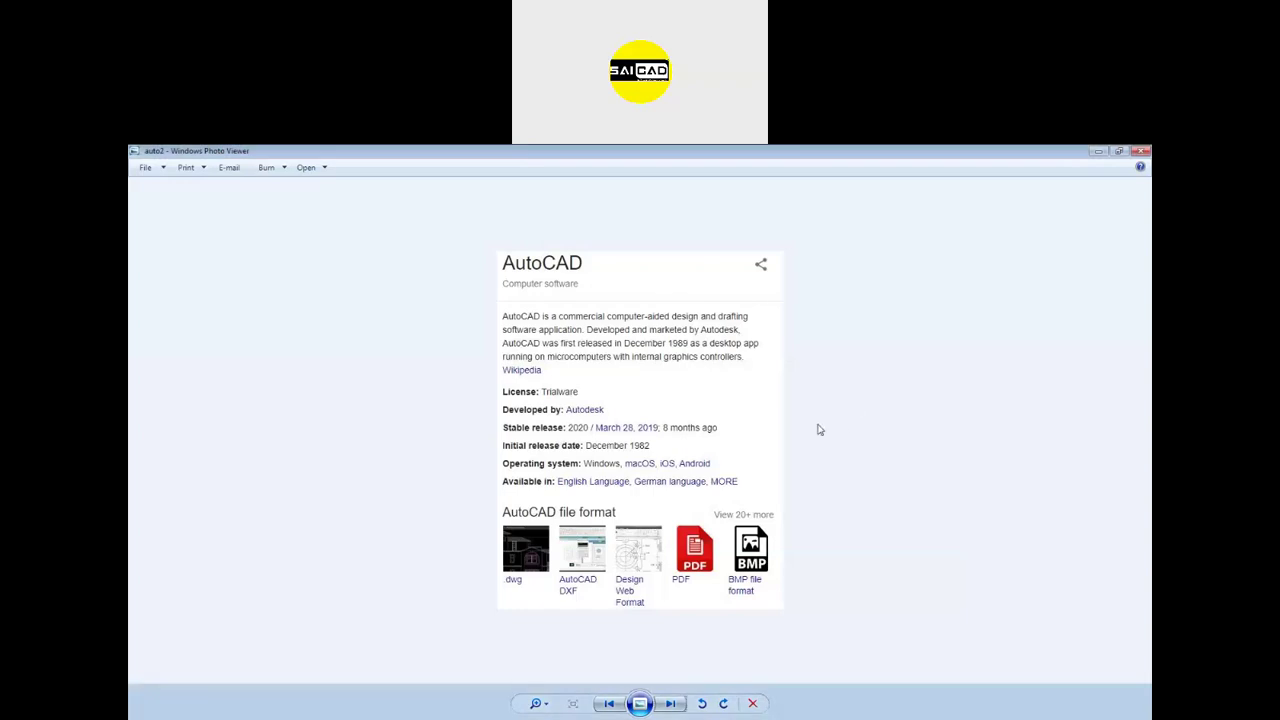
left_click(670, 703)
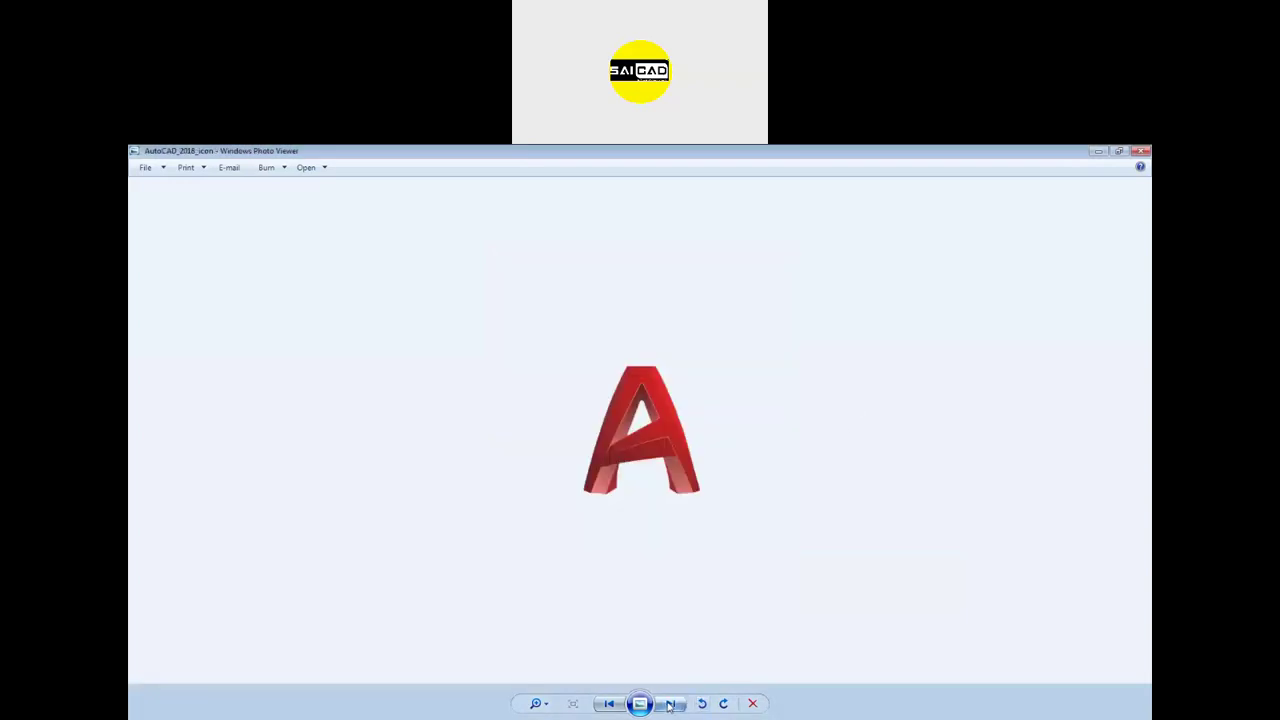
left_click(609, 704)
key("Left")
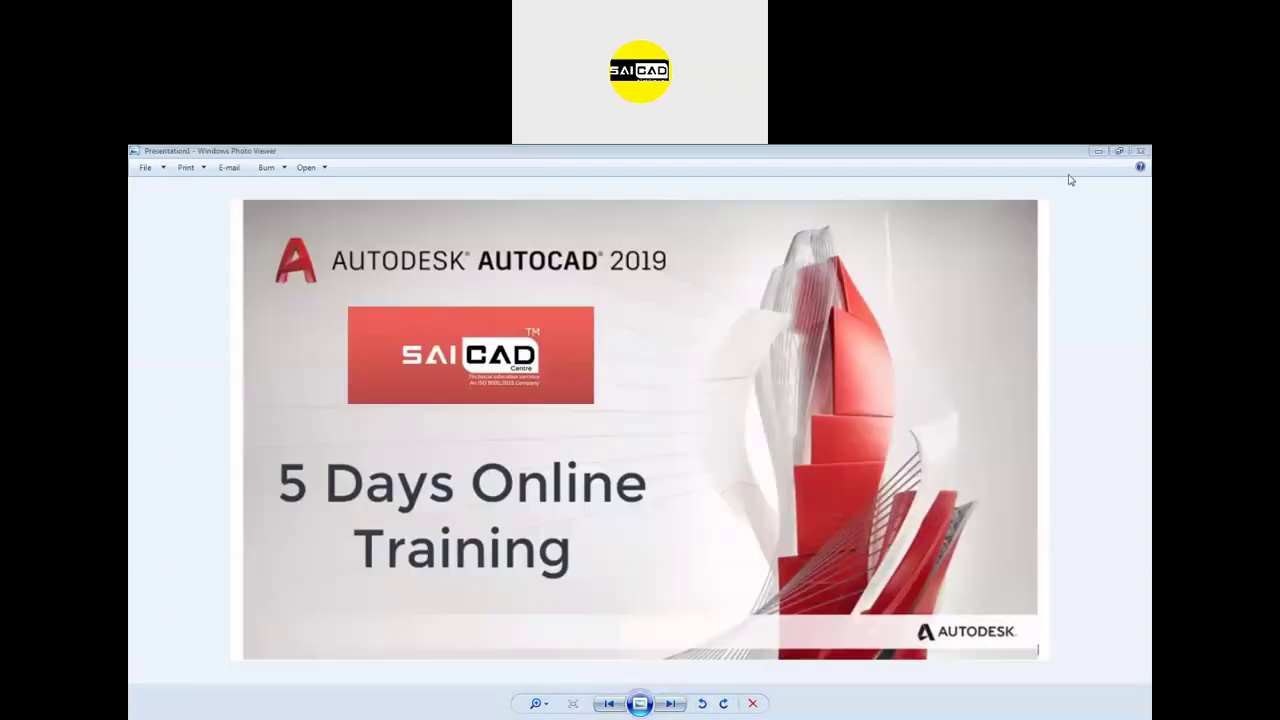
left_click(1140, 151)
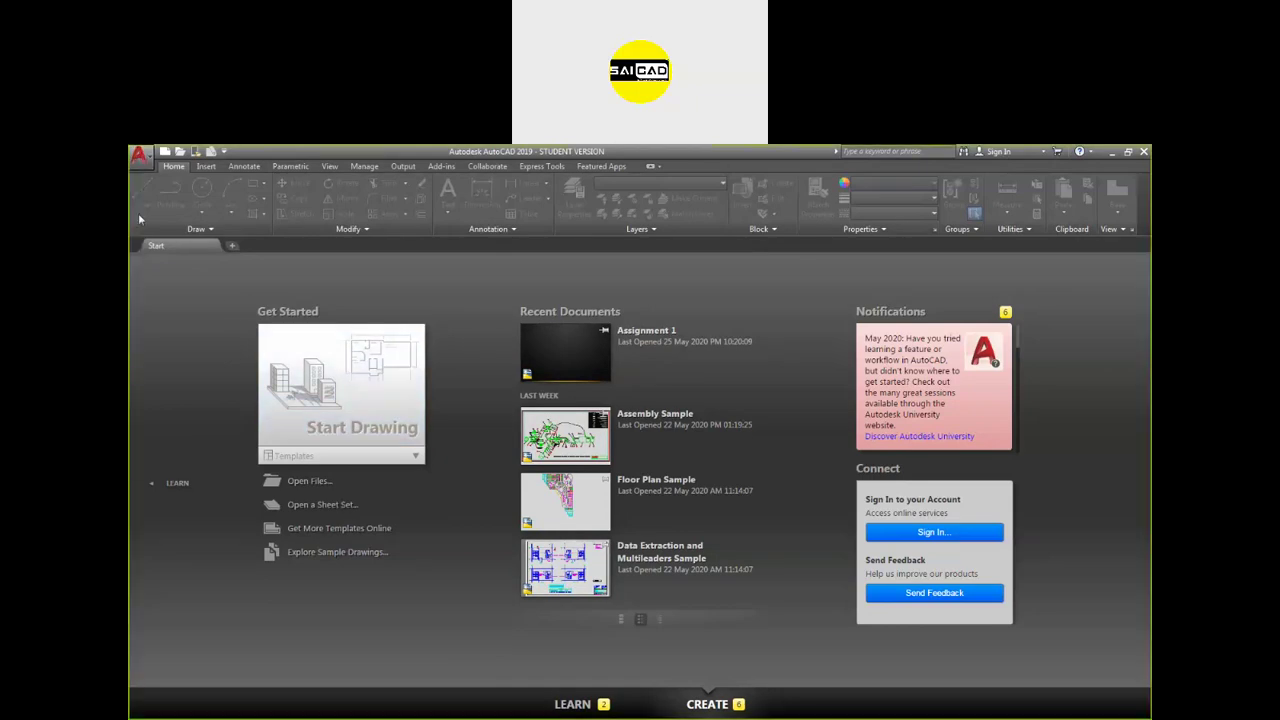
- Browse the application menu and Quick Access customisation list, then start a new drawing from a template
left_click(139, 157)
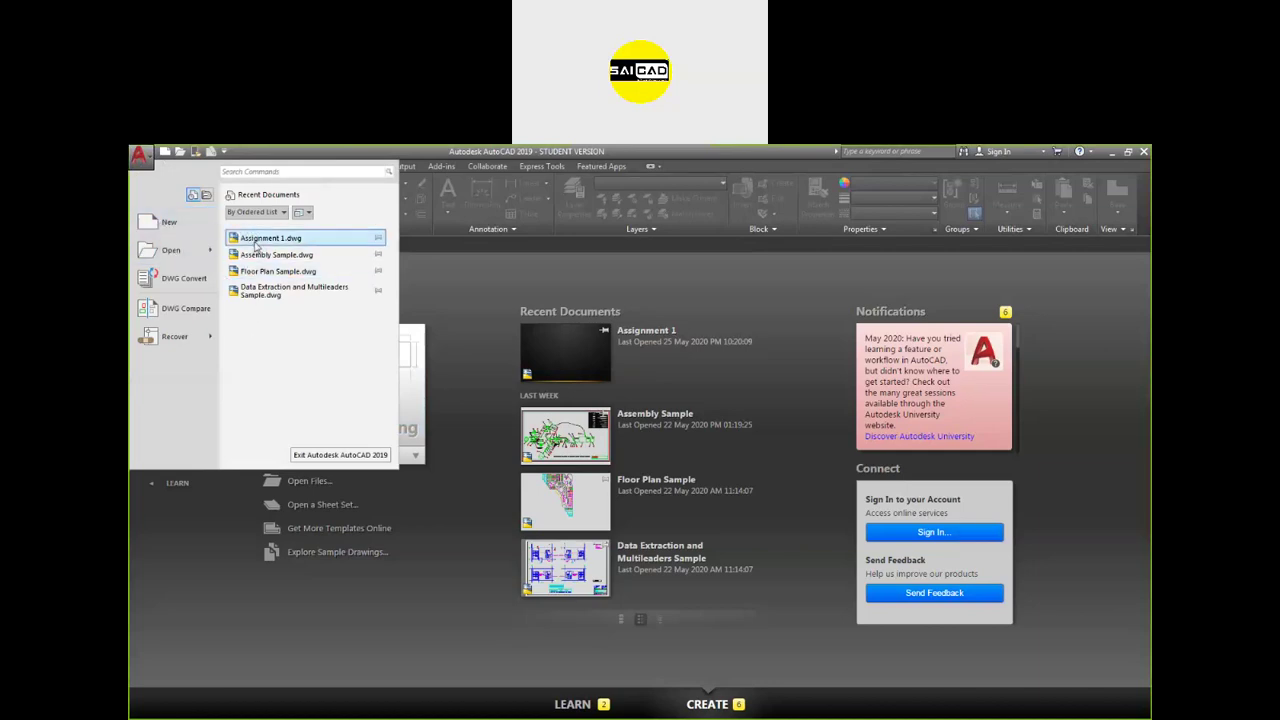
left_click(434, 280)
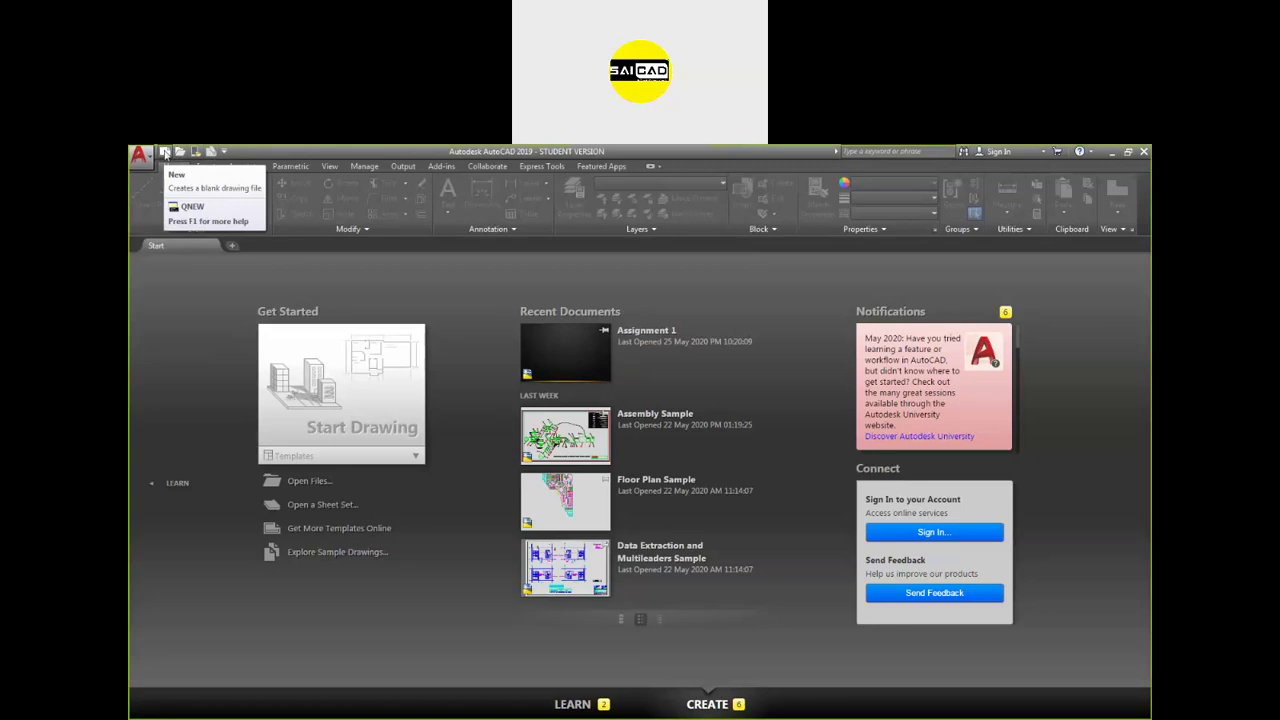
left_click(180, 153)
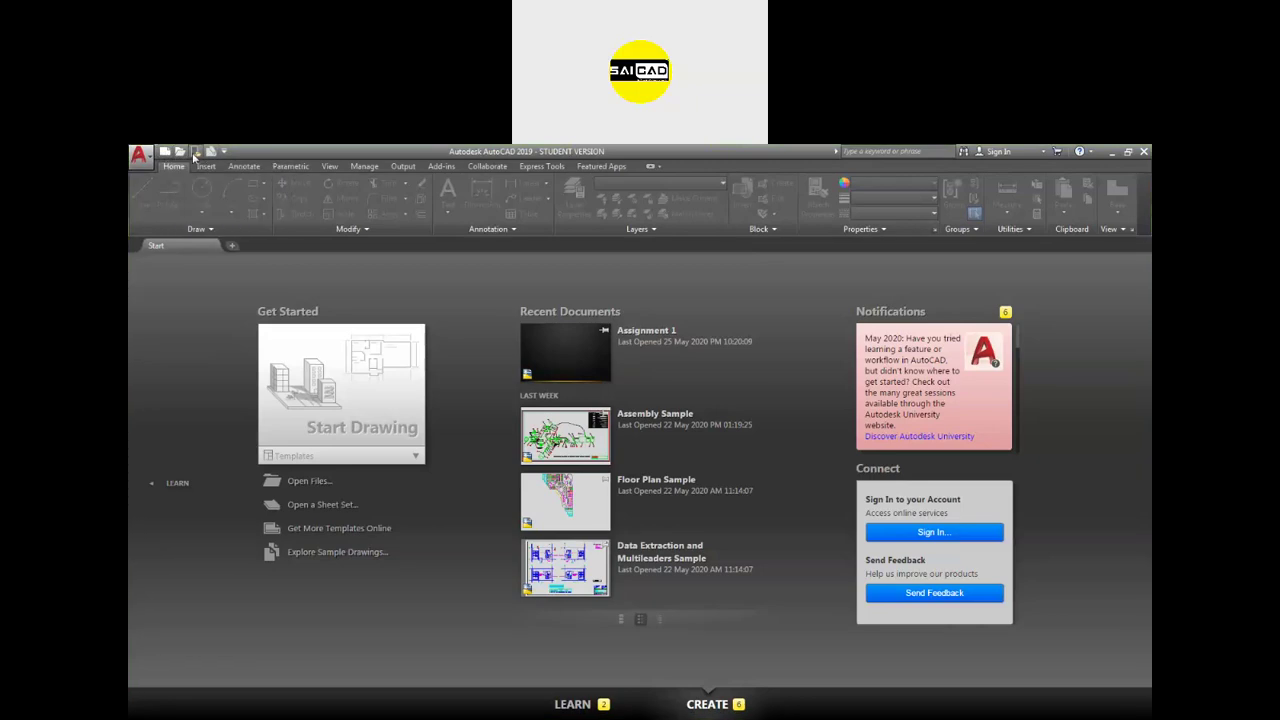
left_click(224, 152)
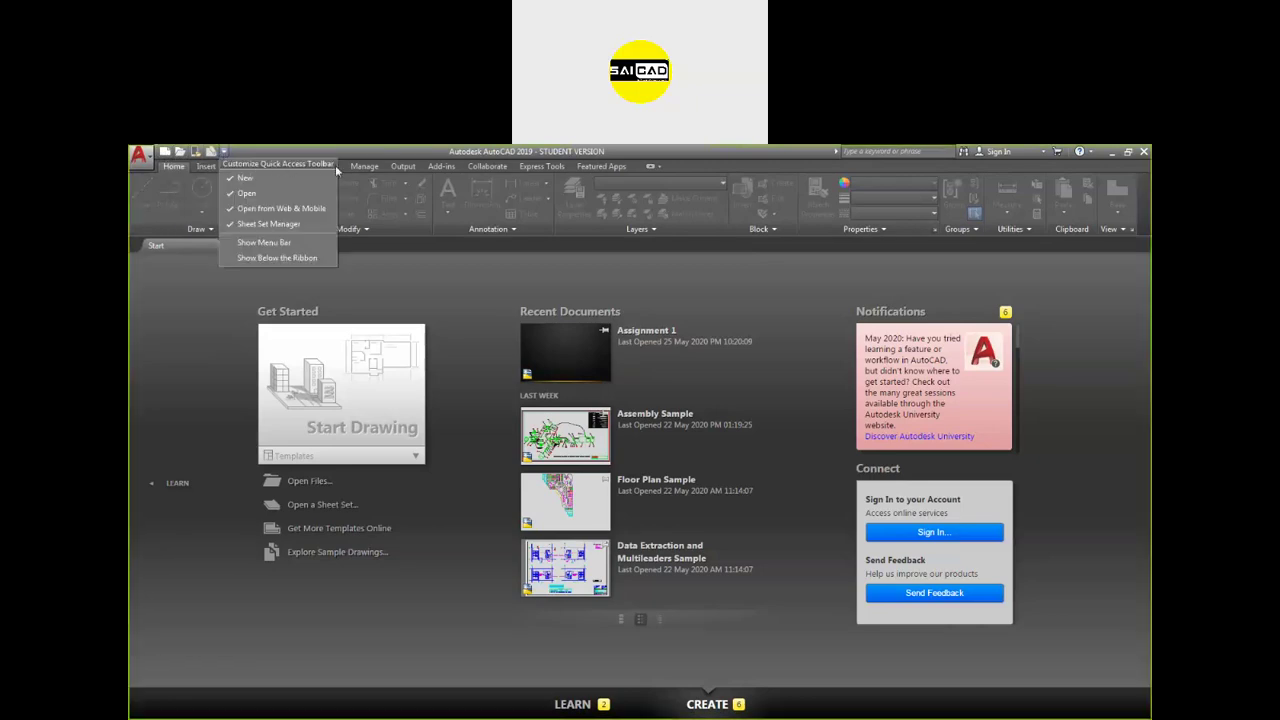
left_click(297, 164)
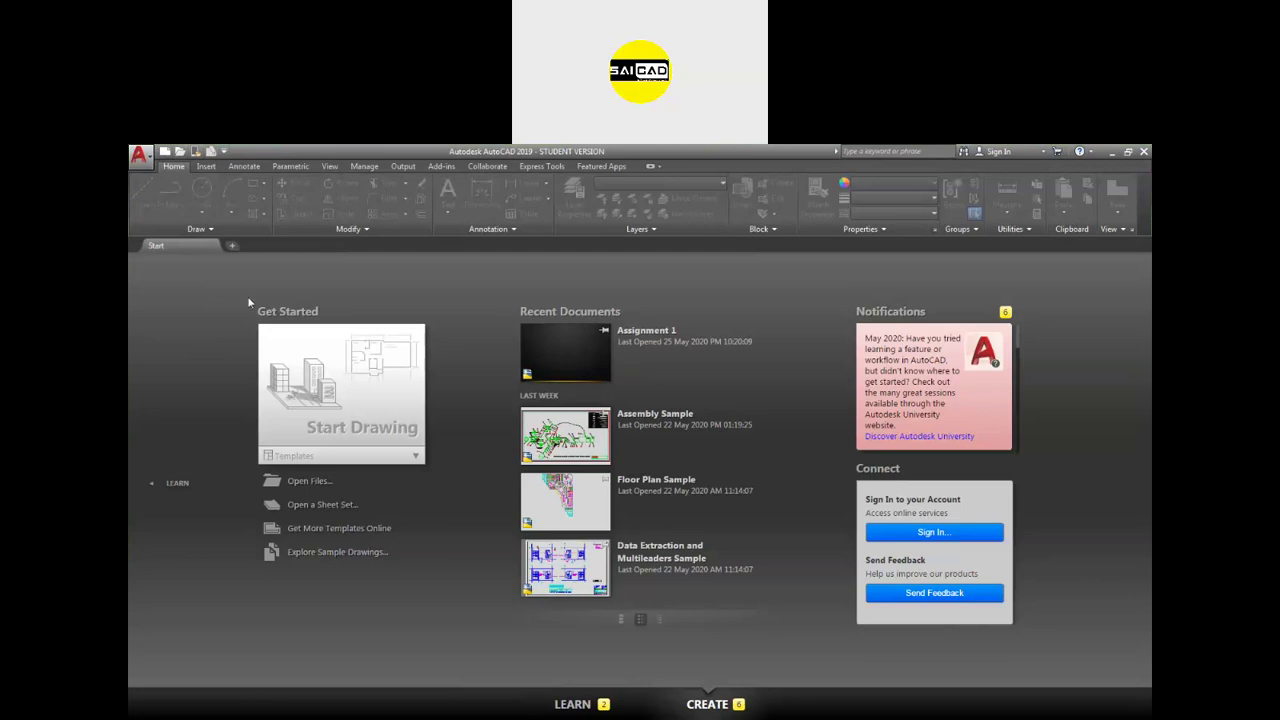
left_click(140, 155)
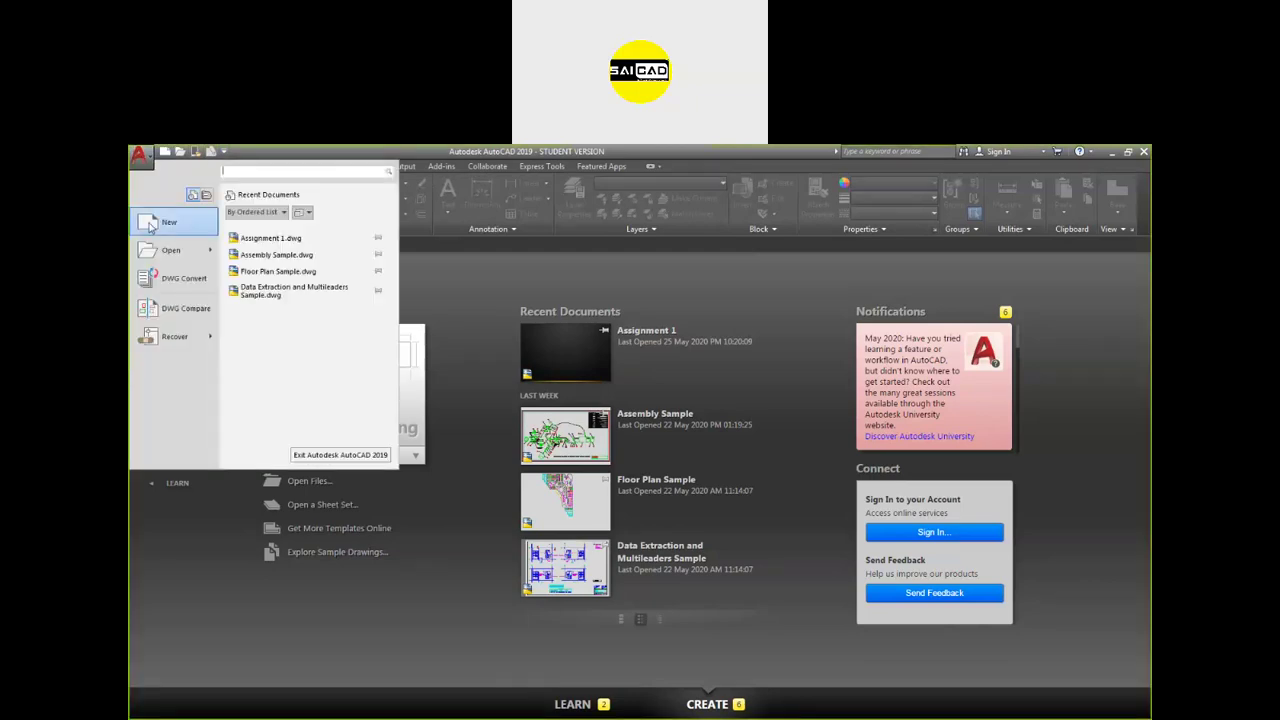
left_click(460, 287)
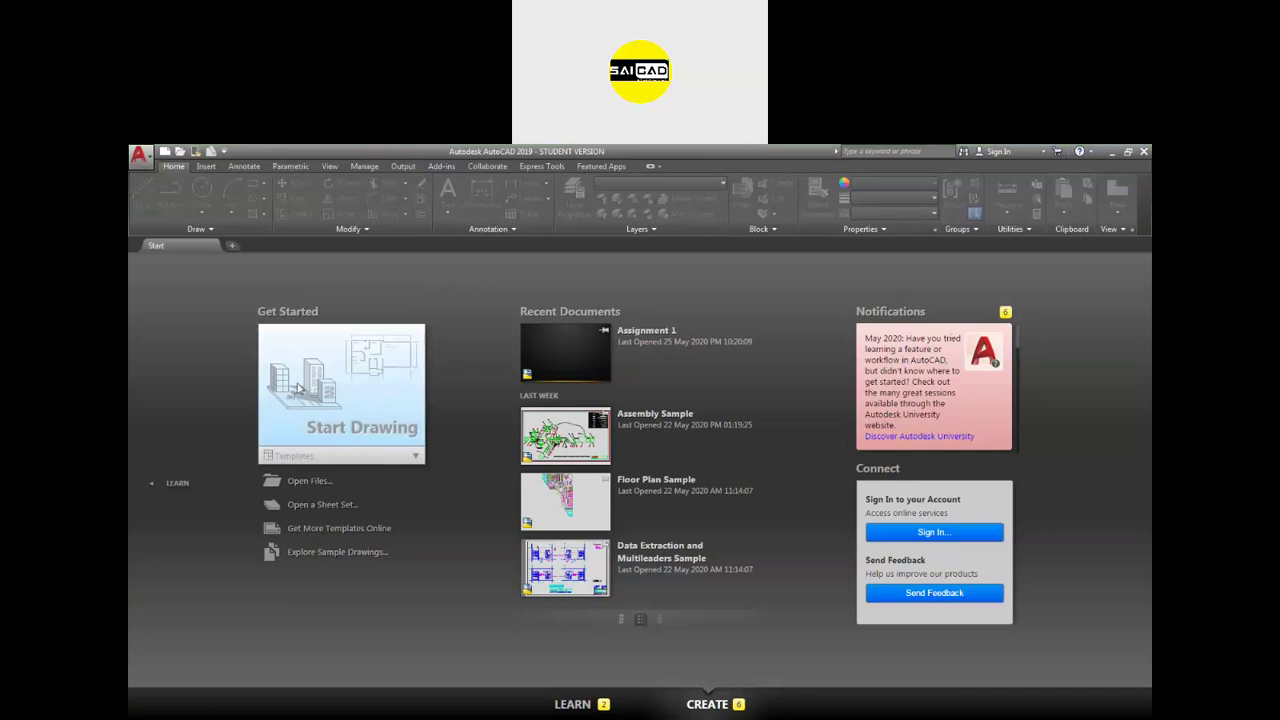
left_click(388, 403)
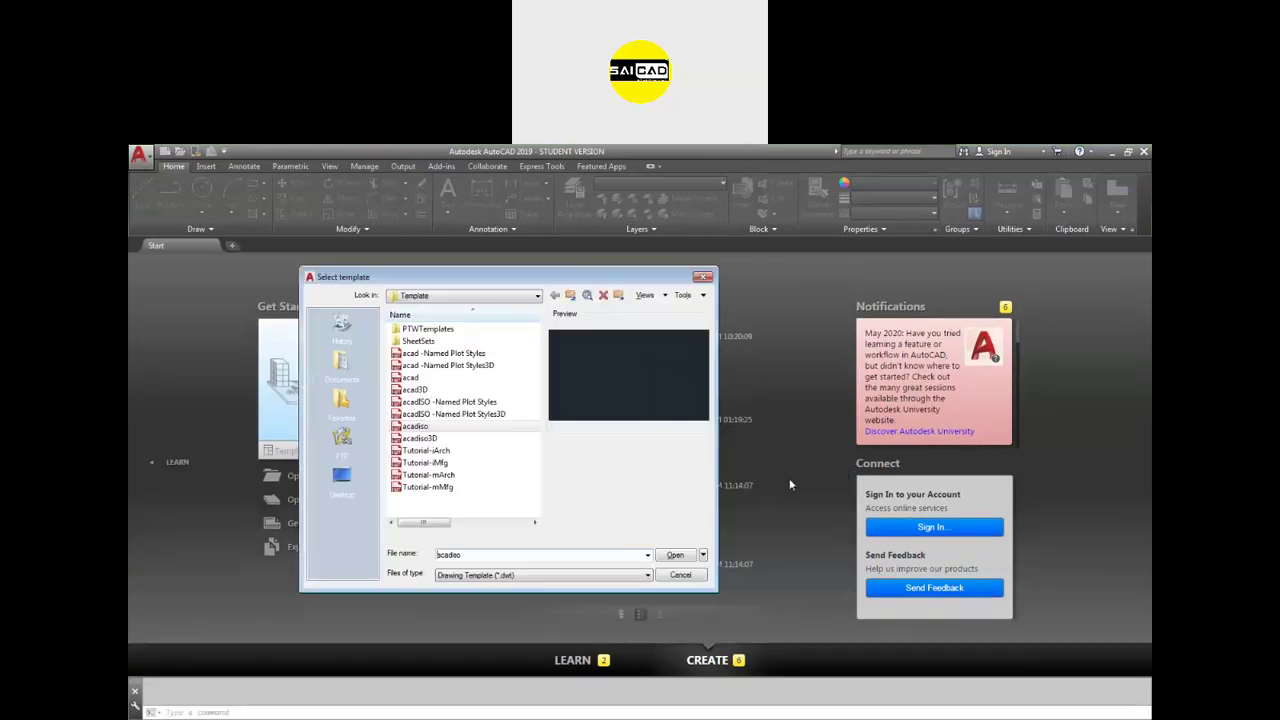
- Cancel the Select template dialog and start a new blank drawing, Drawing1
left_click(568, 577)
left_click(703, 277)
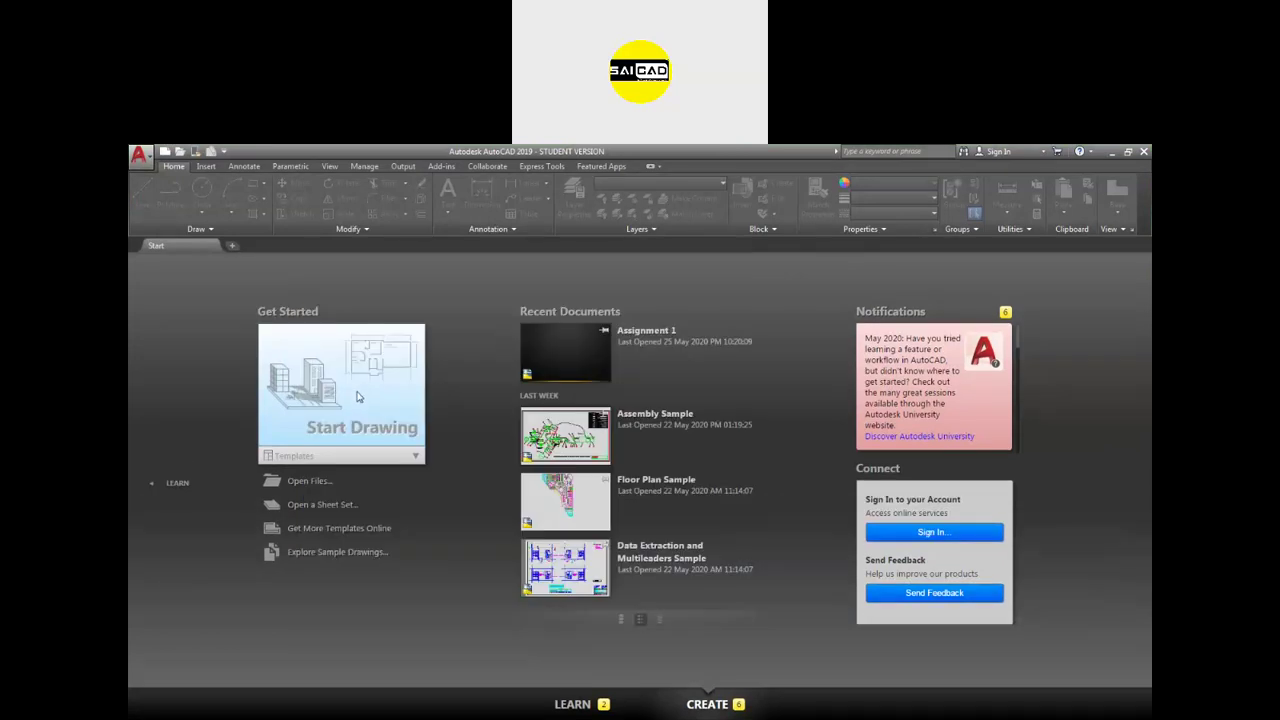
left_click(357, 397)
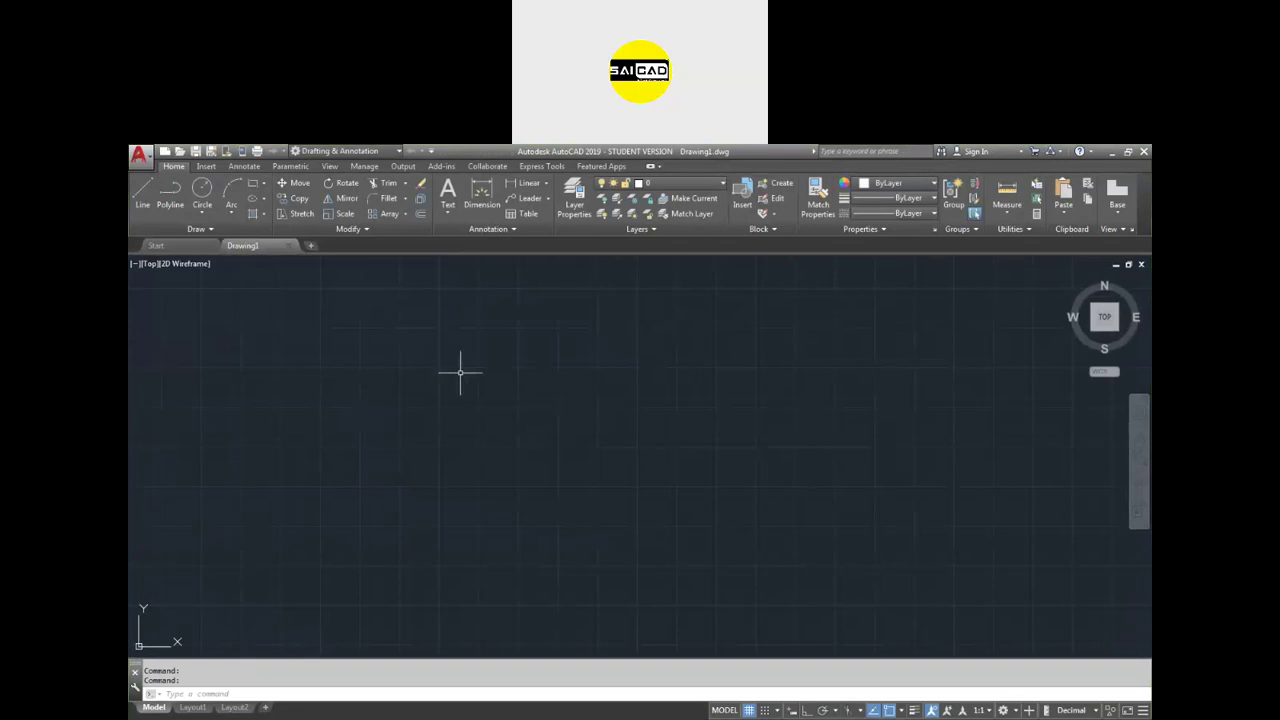
- Show the application menu's Import submenu with its PDF, DGN and Other Formats options
left_click(139, 158)
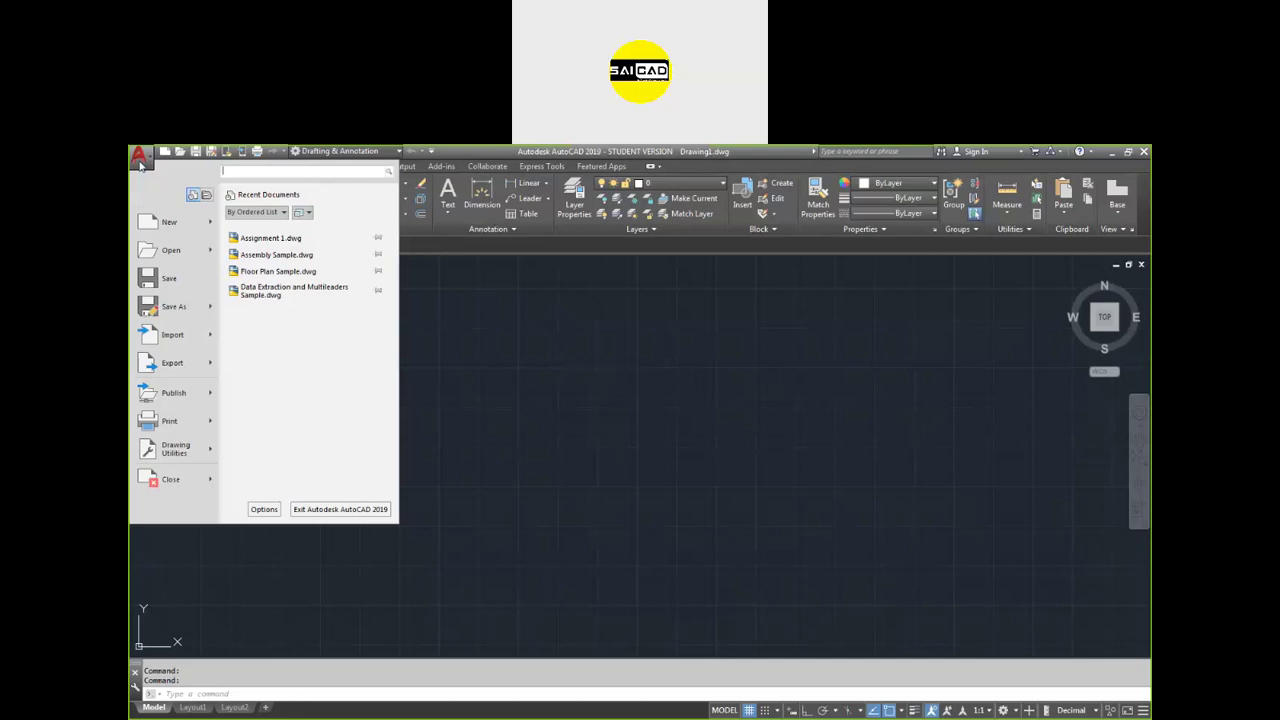
mouse_move(177, 254)
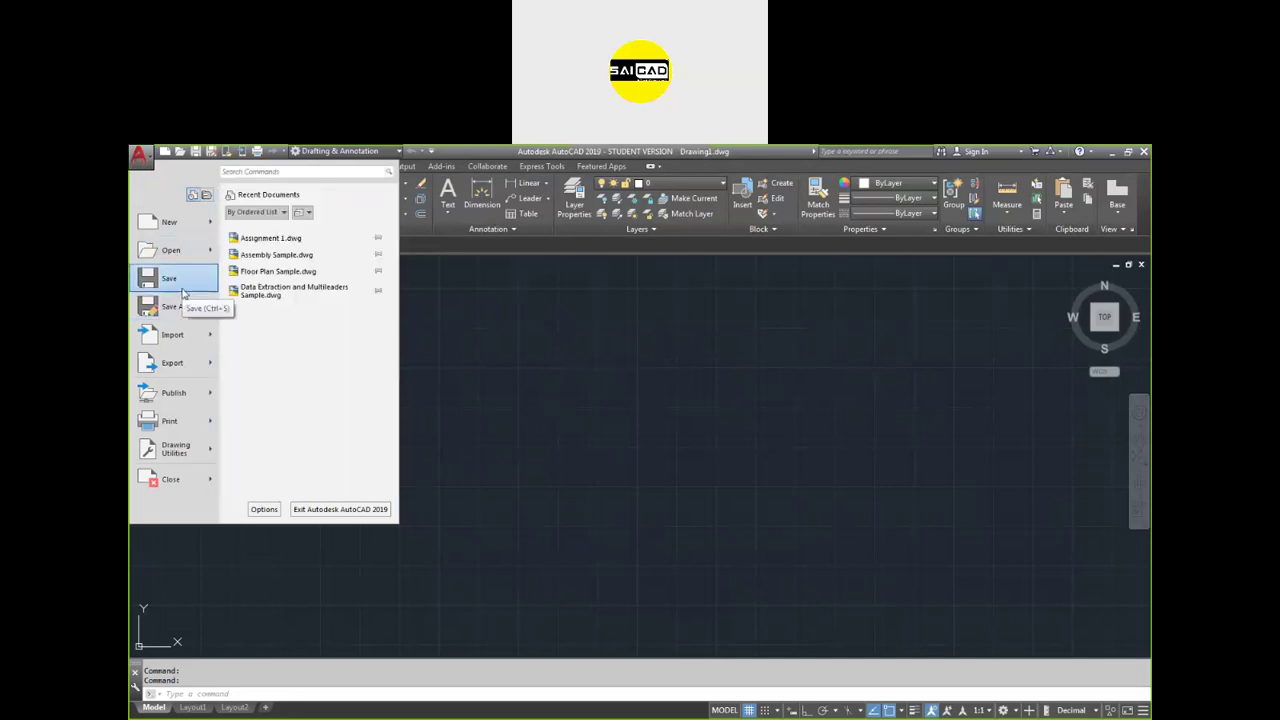
mouse_move(193, 317)
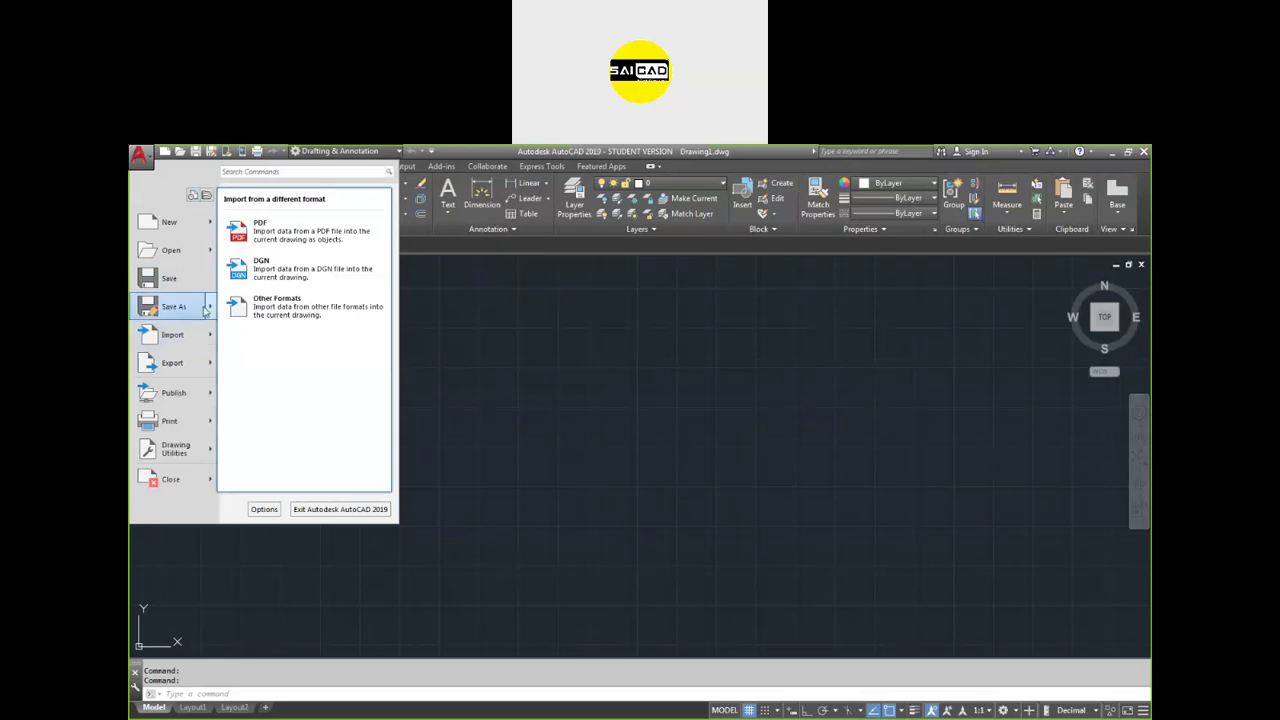
- Launch the PDF import and cancel it, leaving Drawing1 empty
left_click(274, 229)
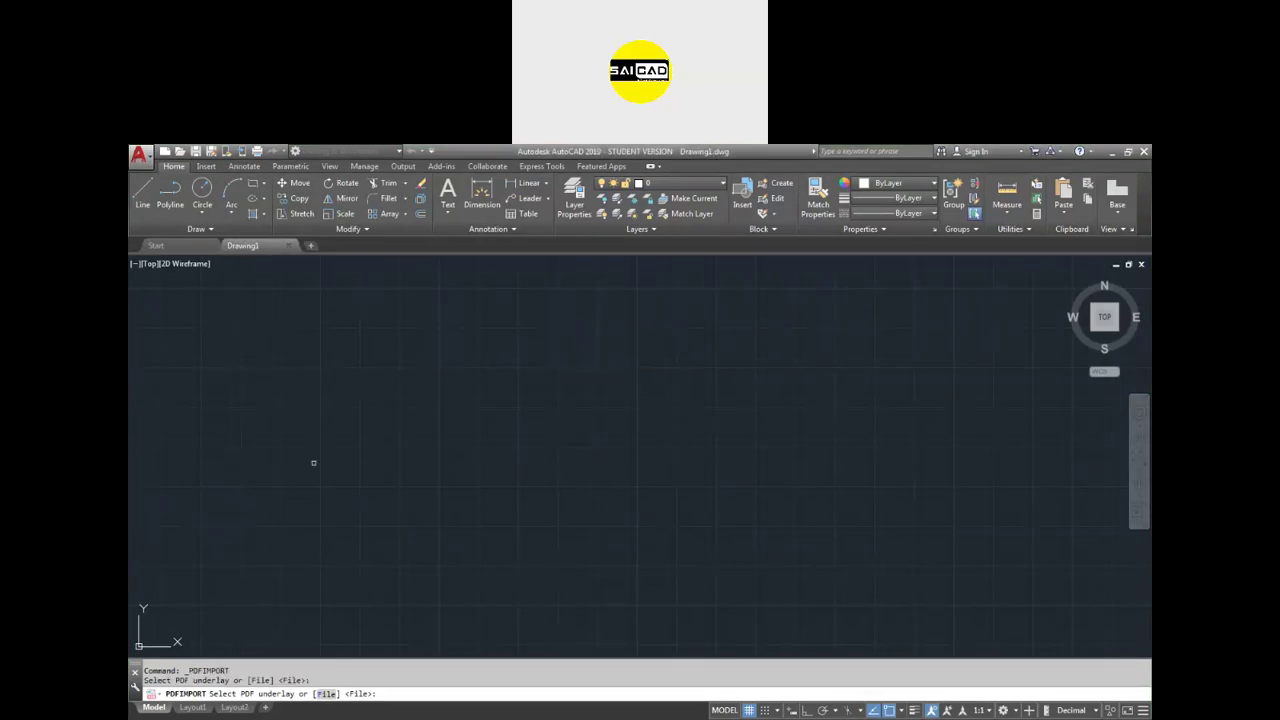
key("Escape")
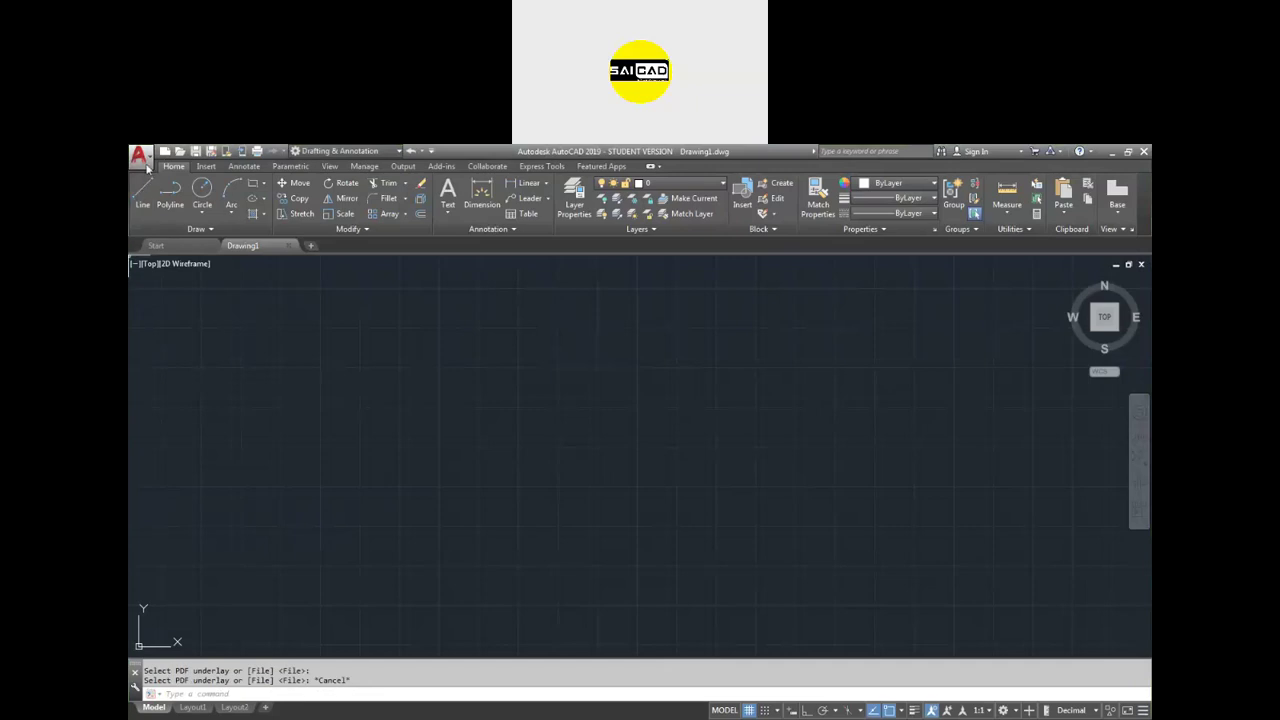
left_click(138, 155)
- Review the Export, Publish and Print submenus, ending on the Drawing Utilities submenu
mouse_move(192, 370)
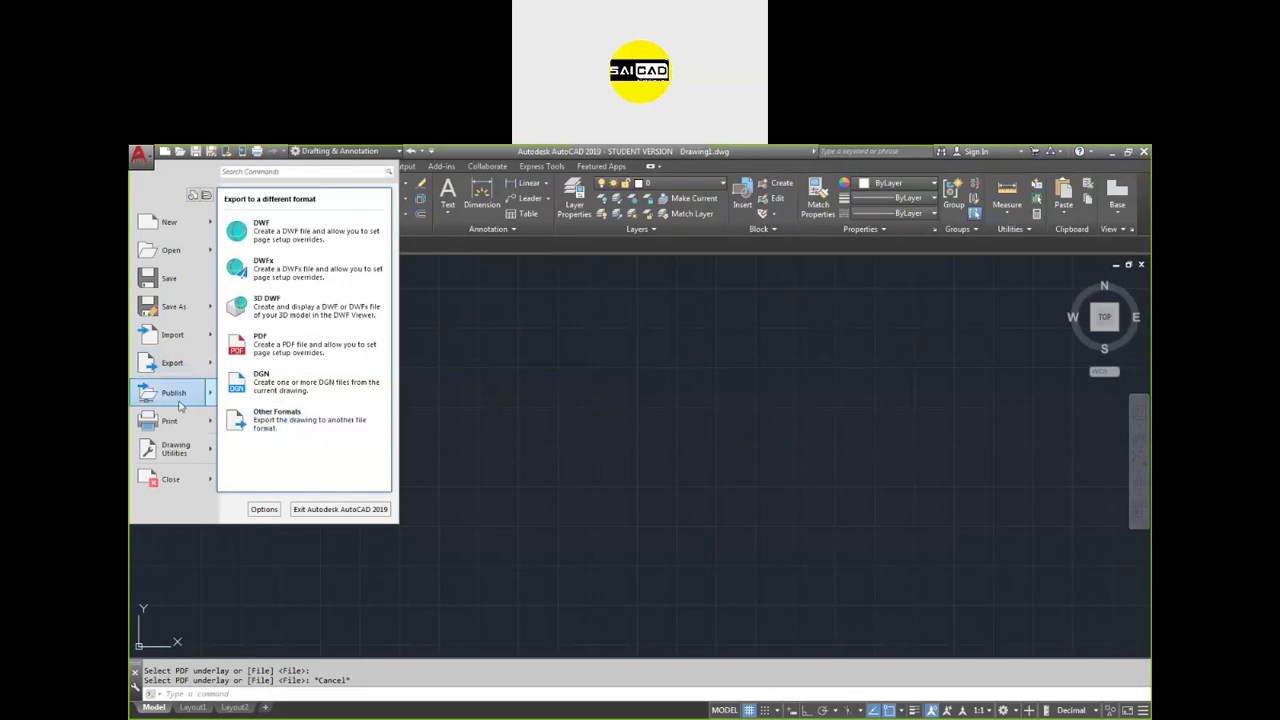
mouse_move(180, 405)
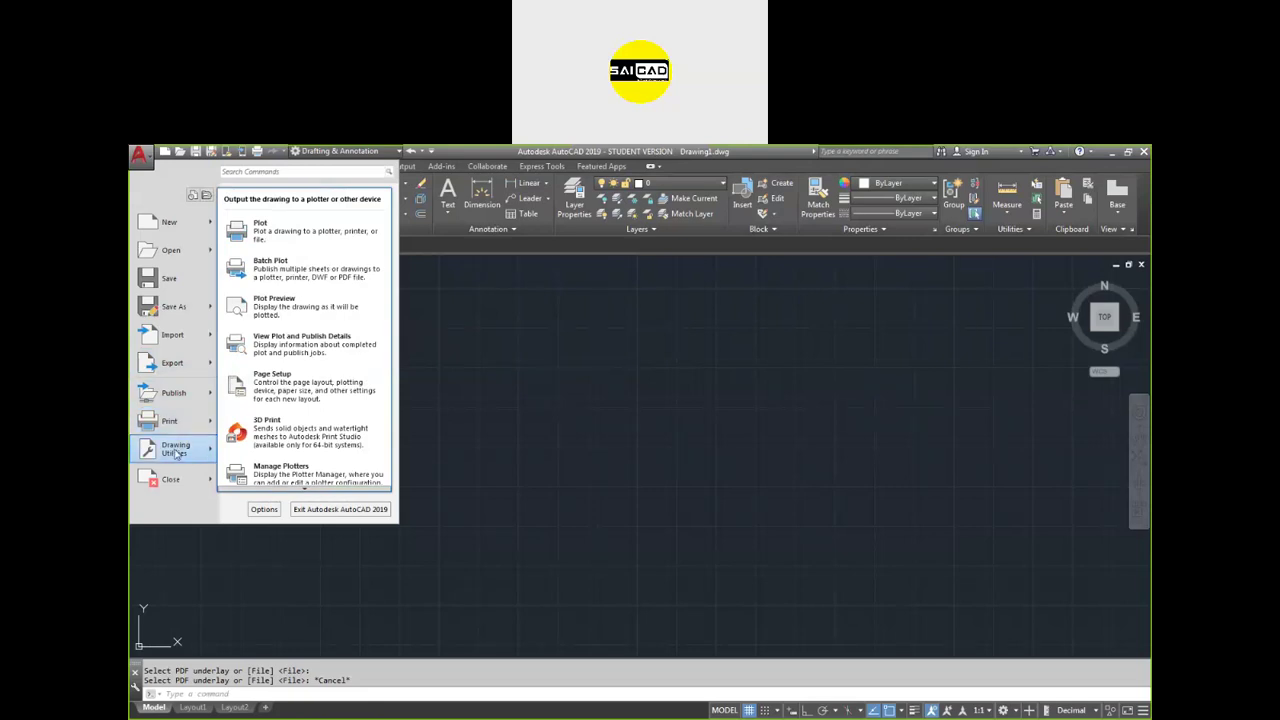
mouse_move(177, 454)
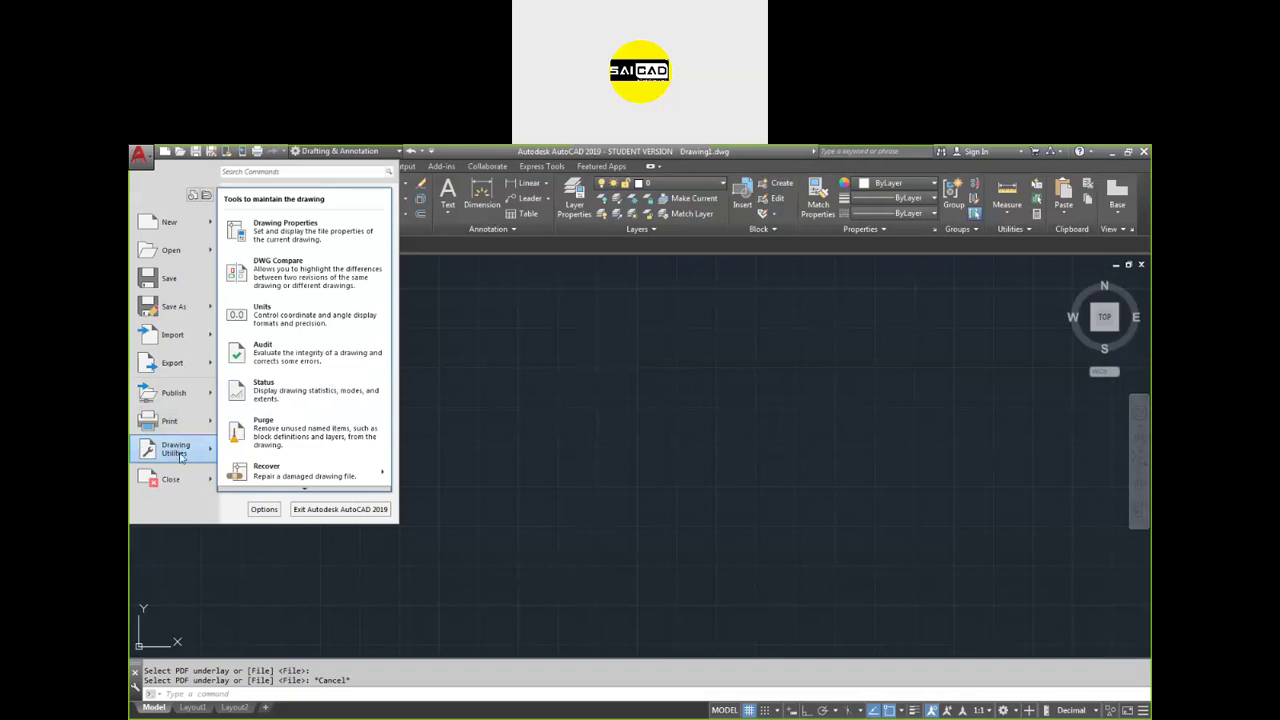
- Open the Drawing Units dialog from Drawing Utilities
left_click(297, 316)
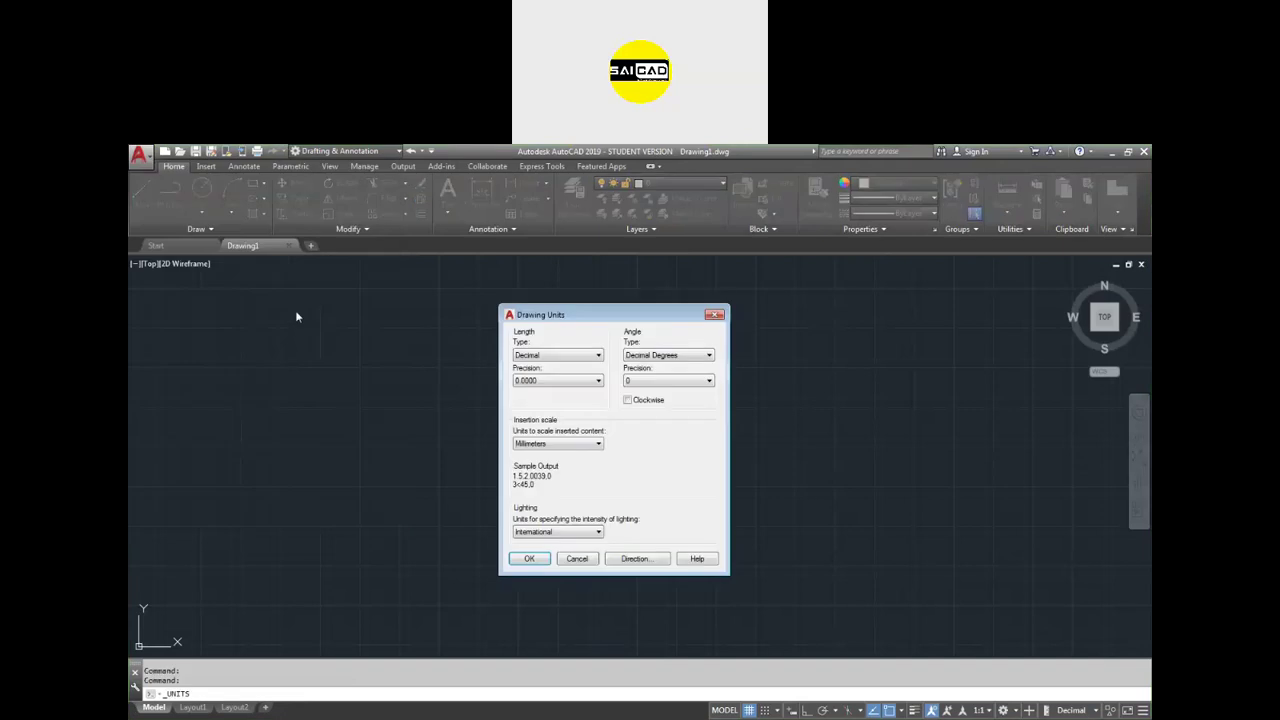
- Set length units to Decimal at 0.0000 precision with Millimeters insertion scale, and apply
left_click_drag(600, 317, 544, 312)
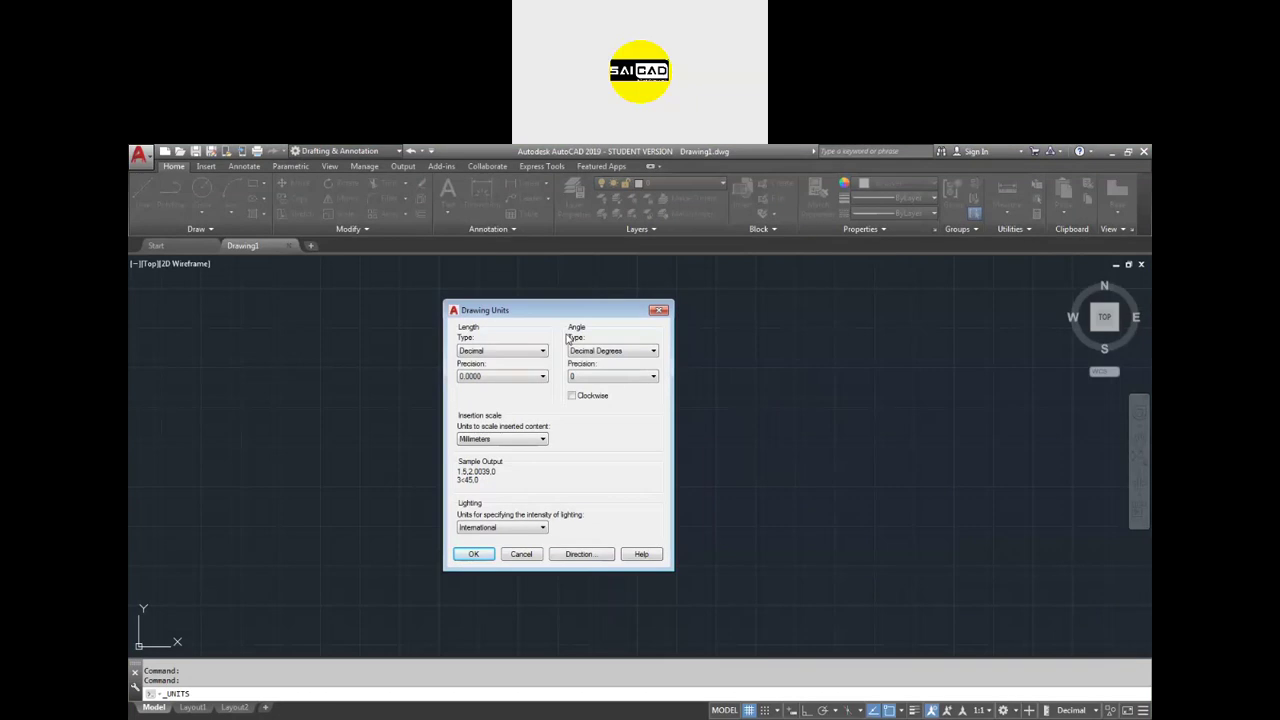
left_click(510, 353)
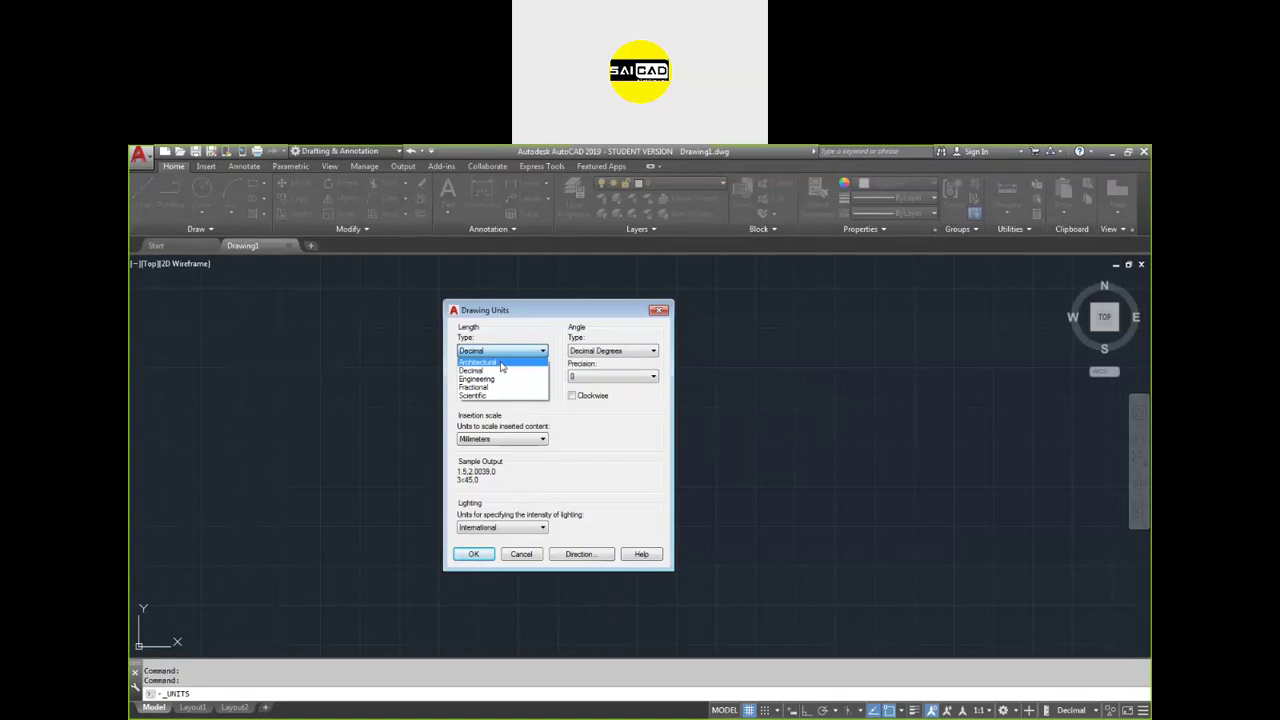
left_click(485, 370)
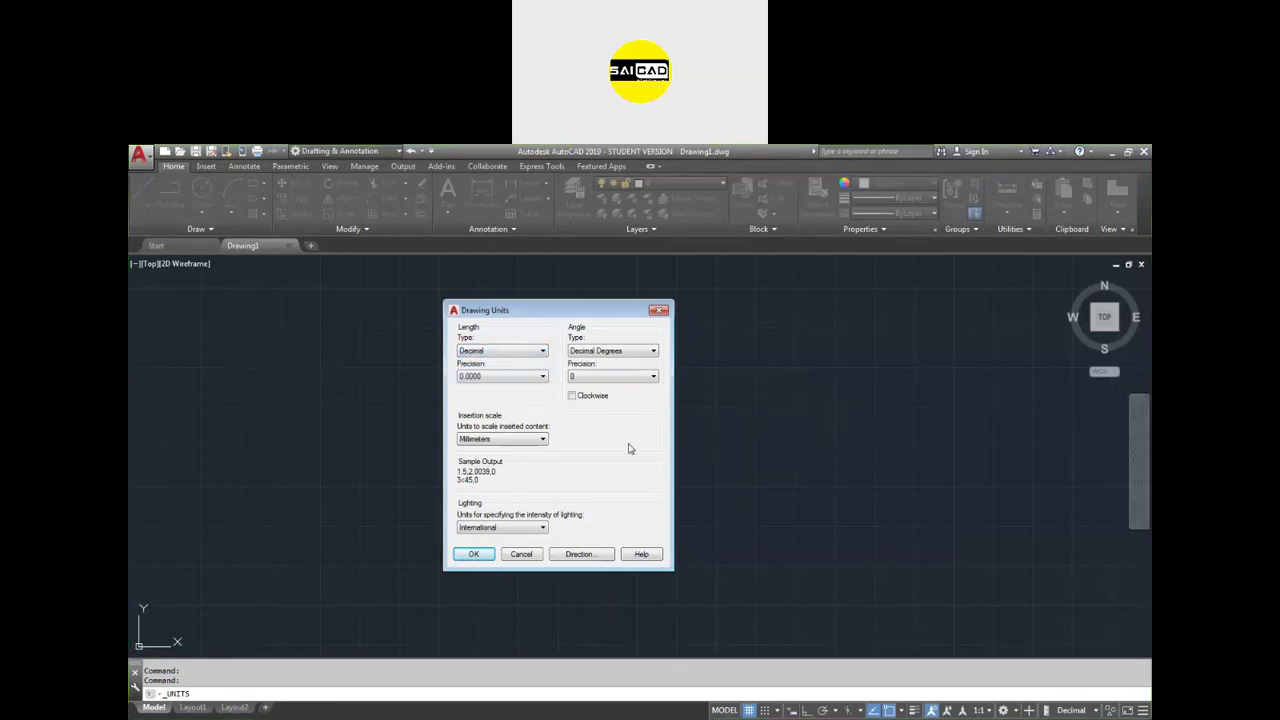
left_click(485, 351)
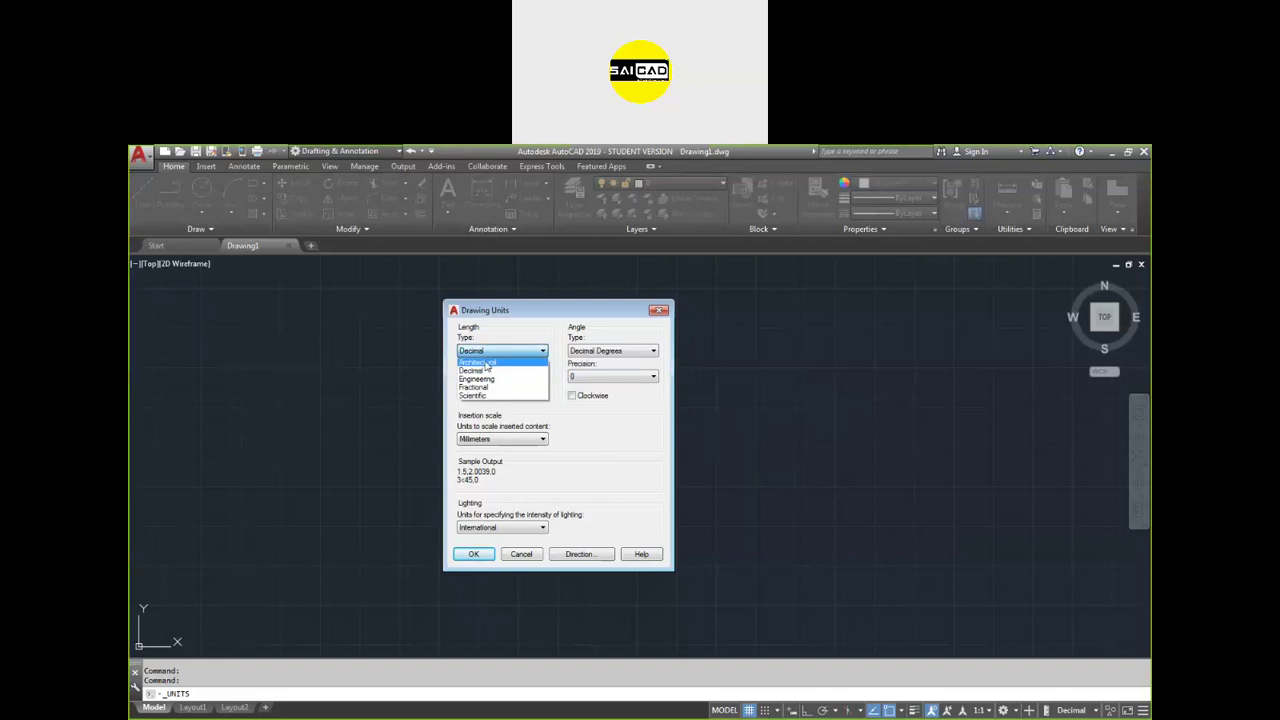
left_click(485, 364)
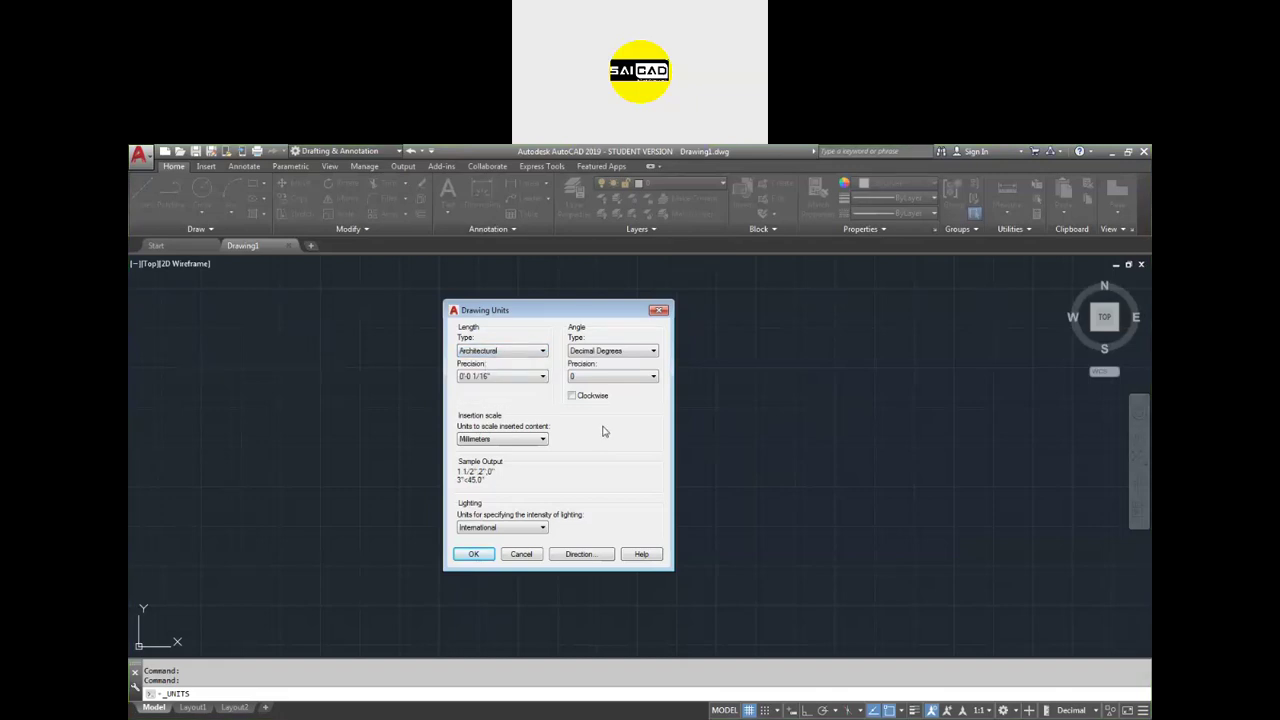
left_click(513, 440)
left_click(511, 442)
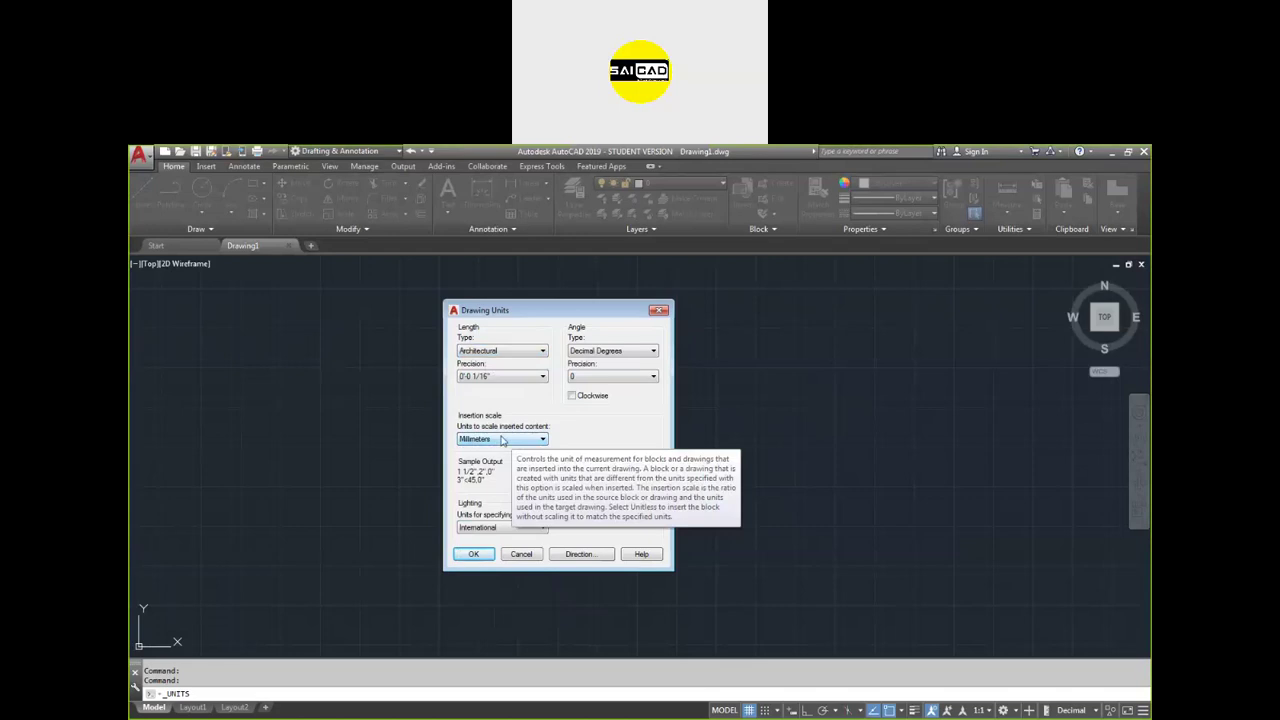
left_click(505, 351)
left_click(503, 372)
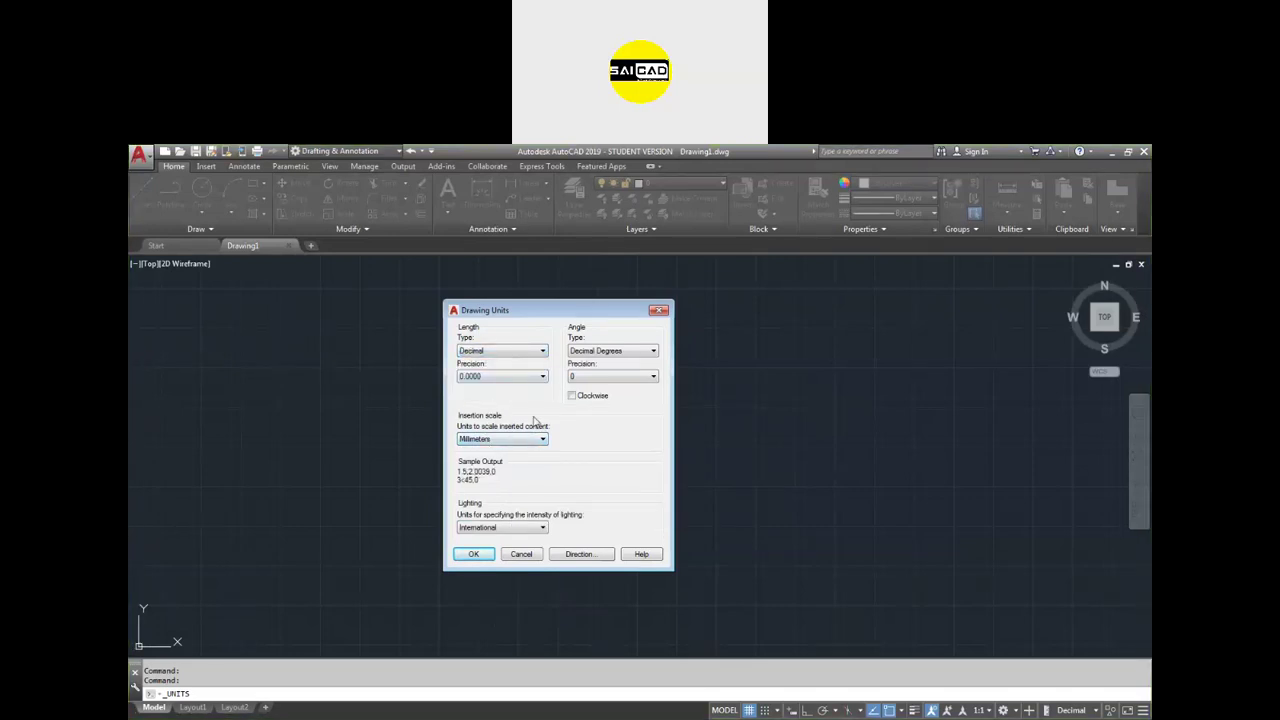
left_click(473, 556)
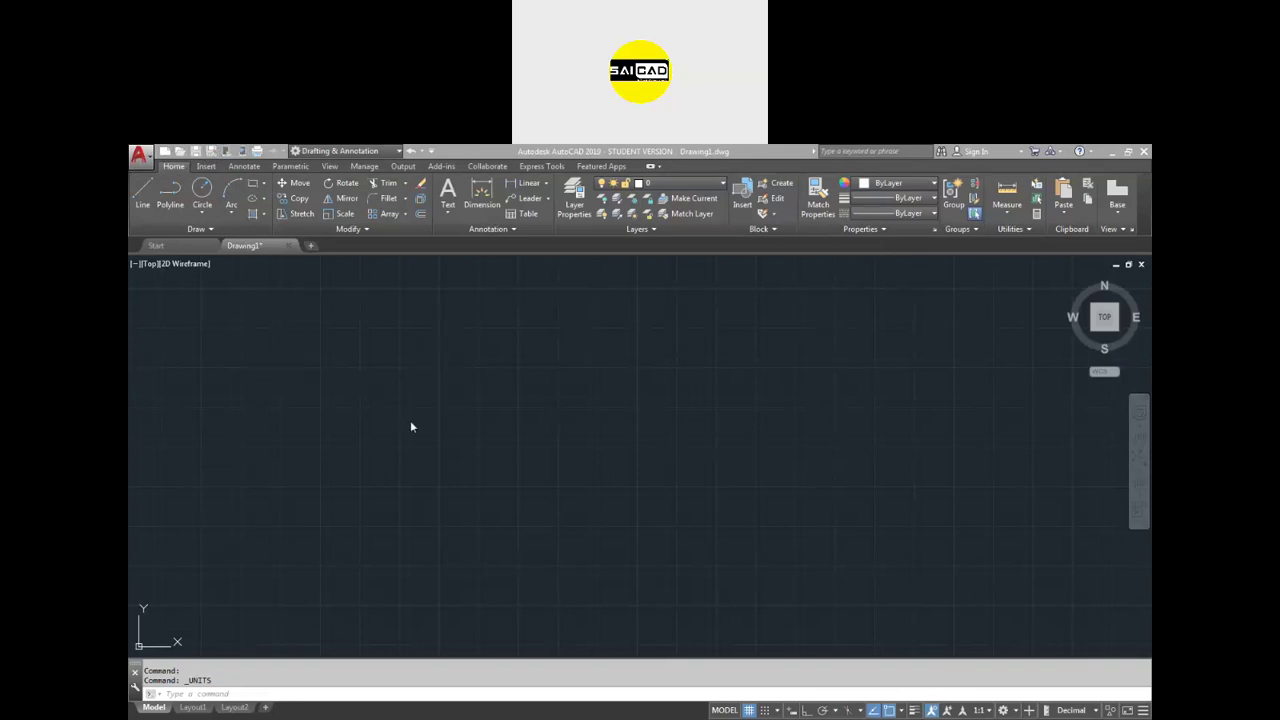
left_click(272, 352)
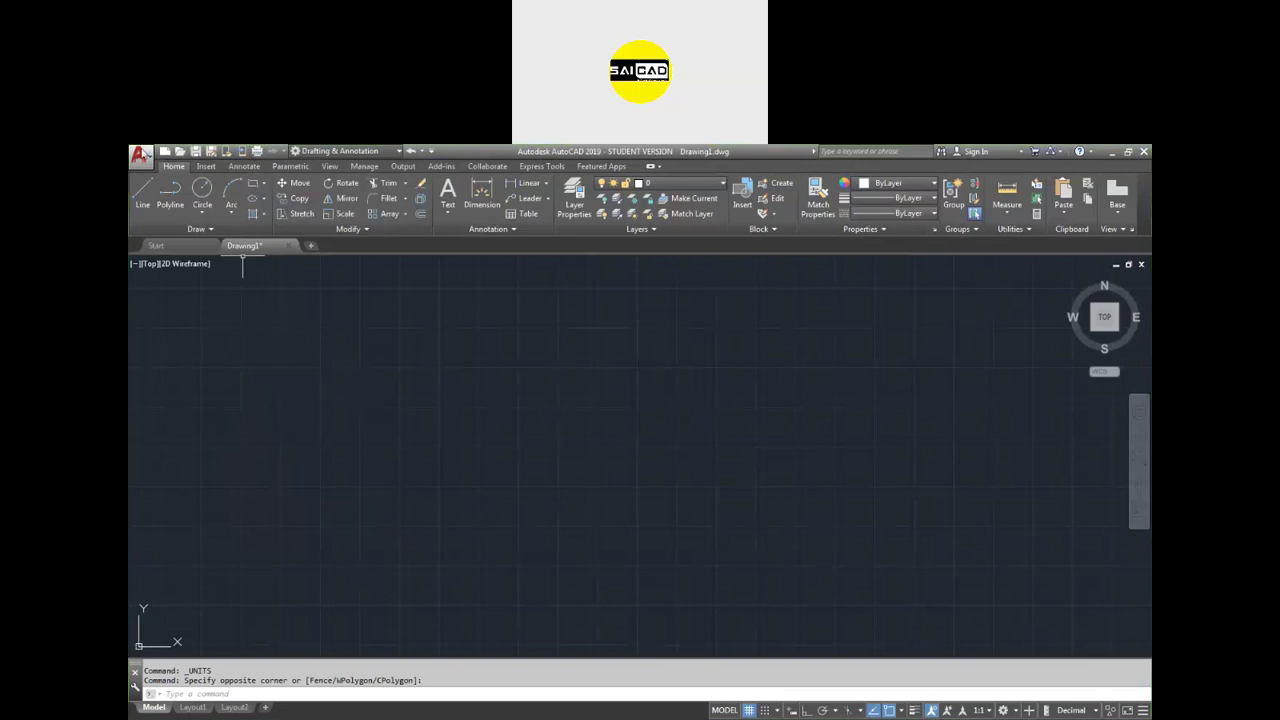
left_click(138, 154)
left_click(743, 407)
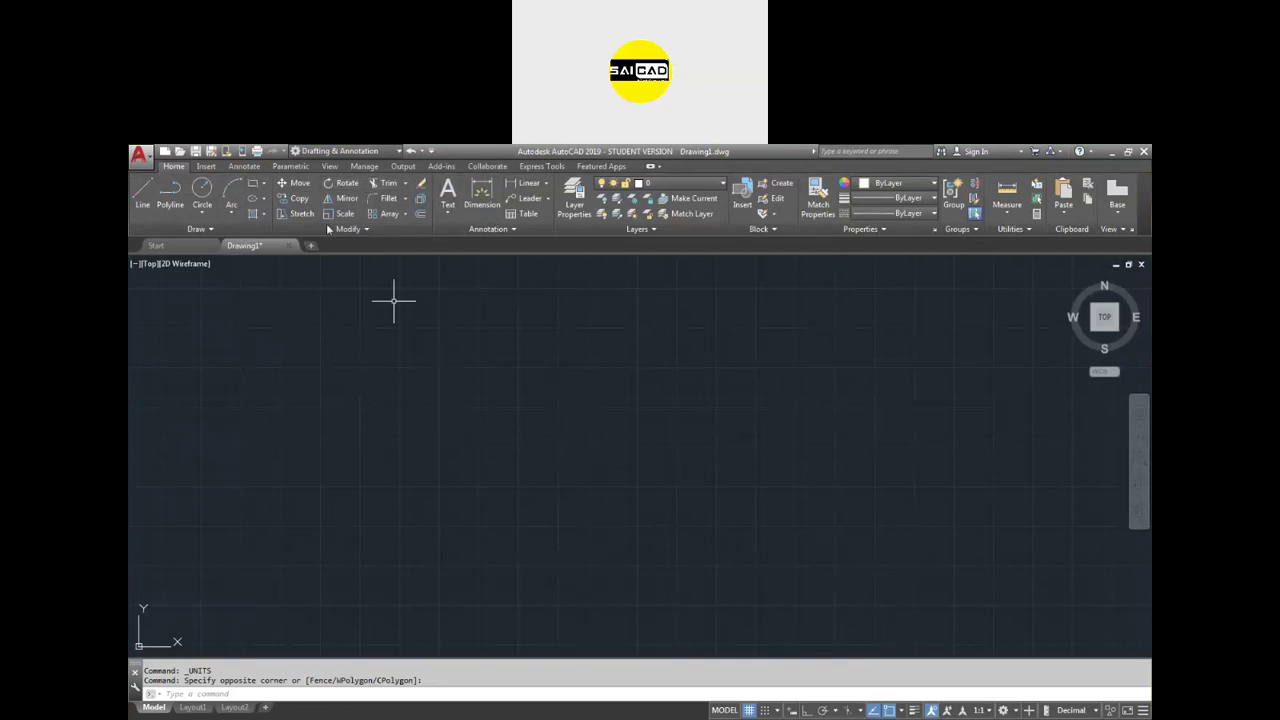
- Switch to the 3D Modeling workspace and look over the primitive solid and Extrude flyouts
left_click(358, 151)
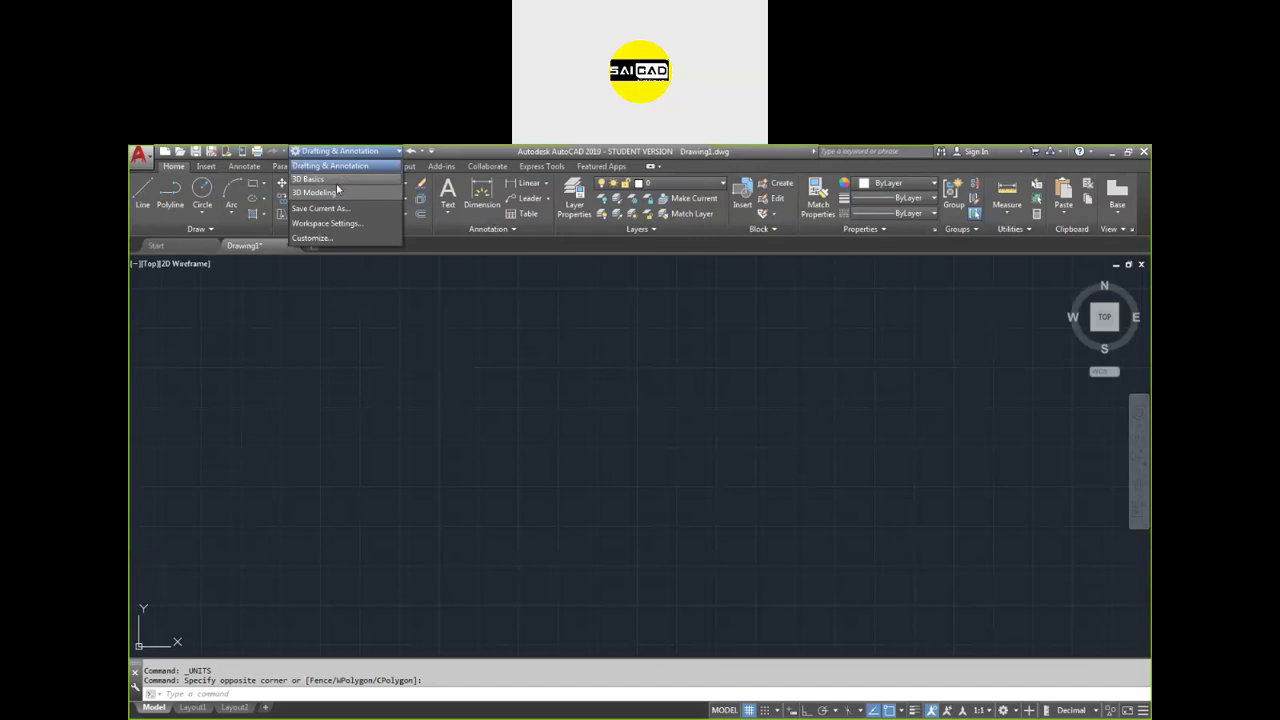
left_click(323, 191)
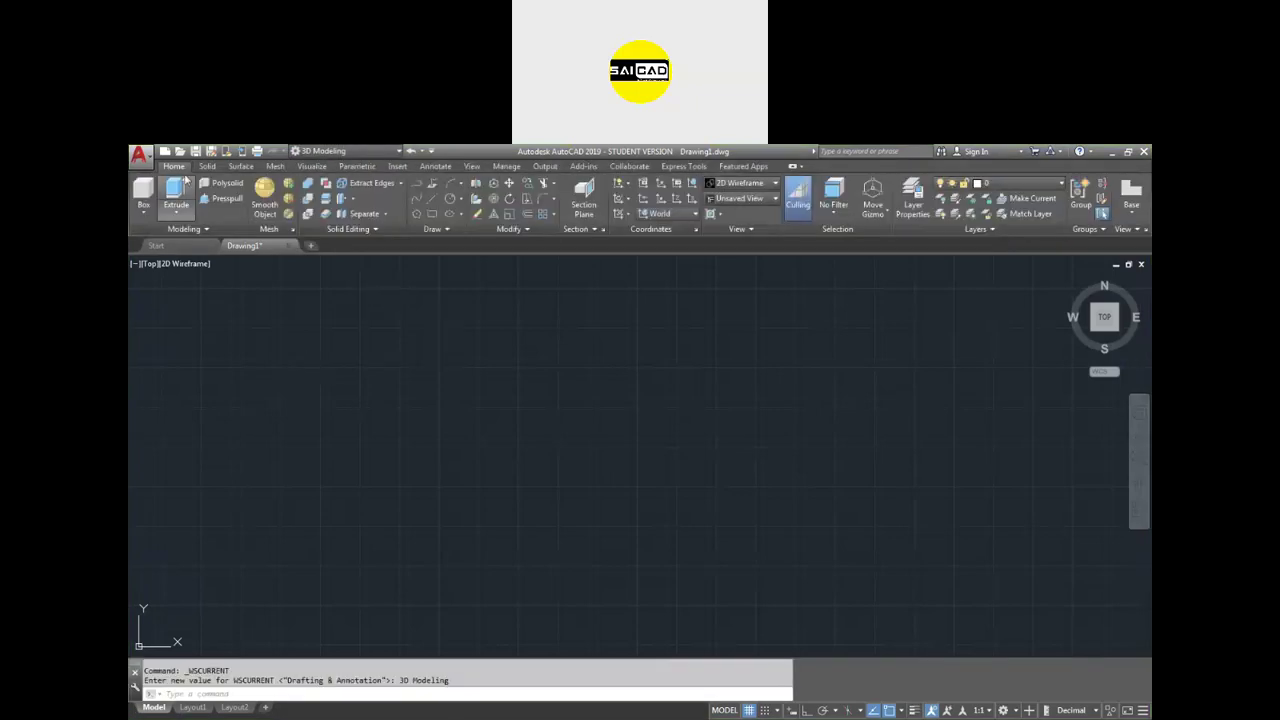
left_click(144, 214)
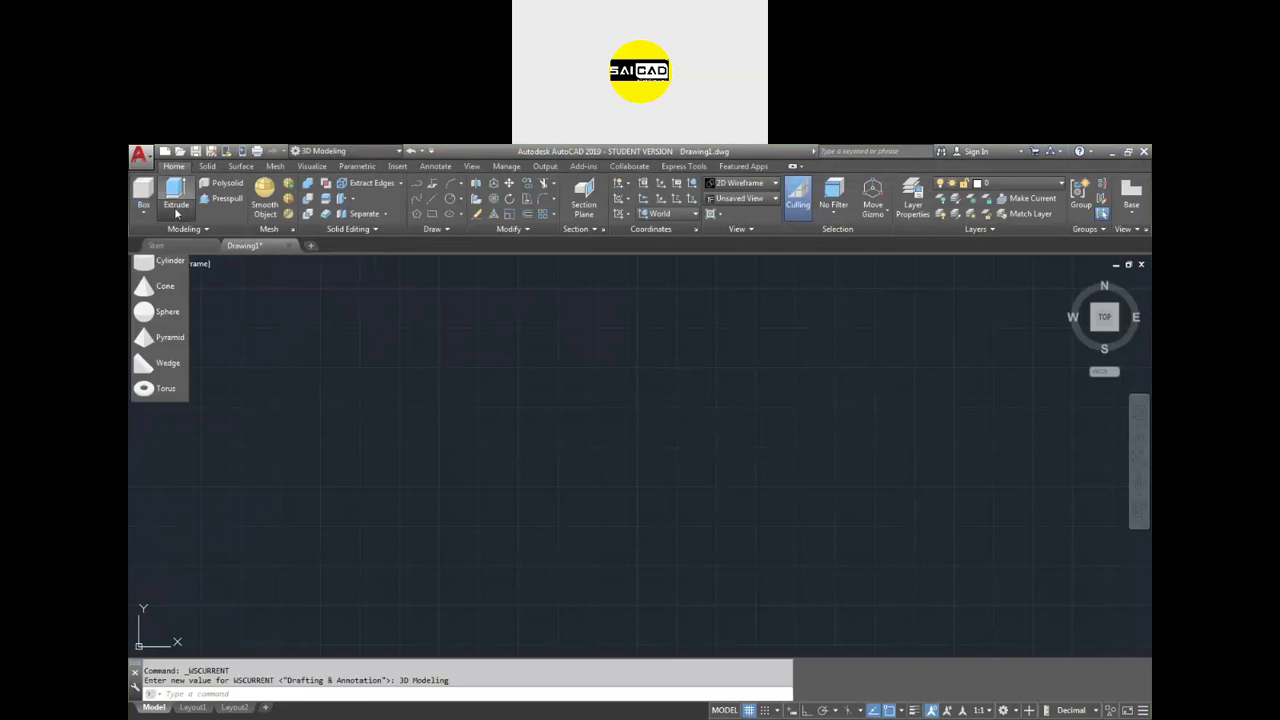
left_click(176, 214)
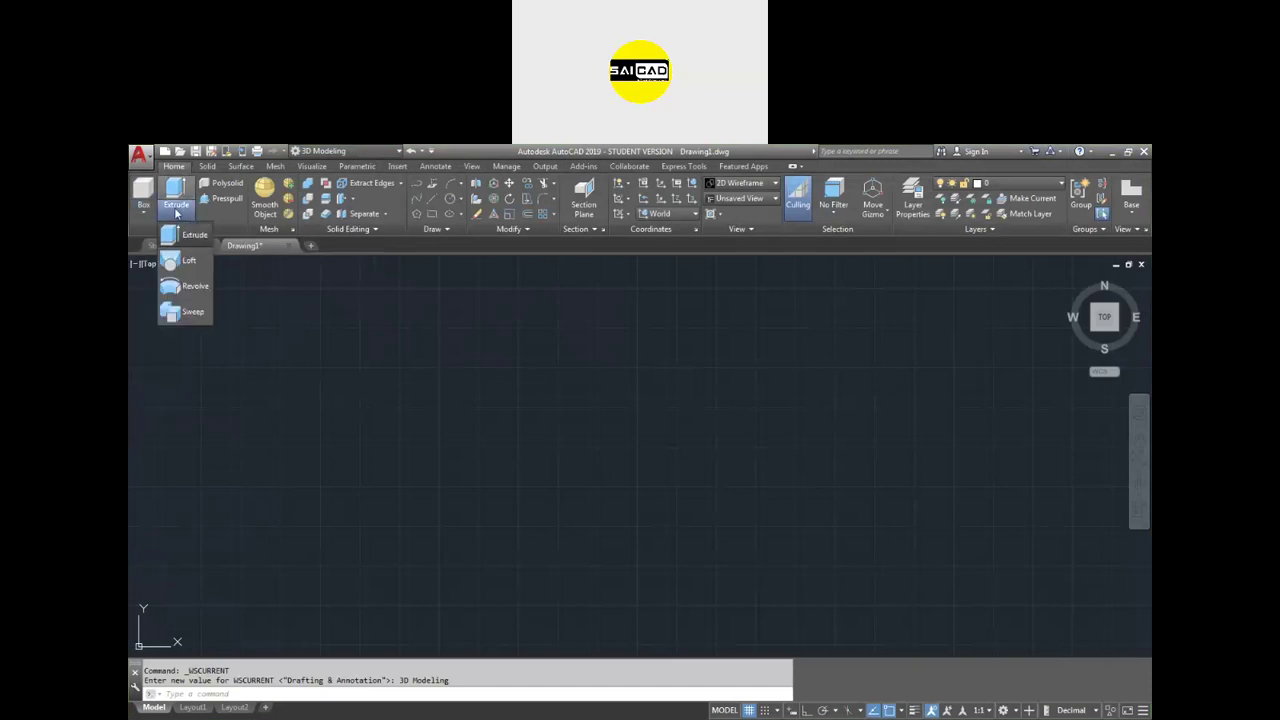
left_click(300, 296)
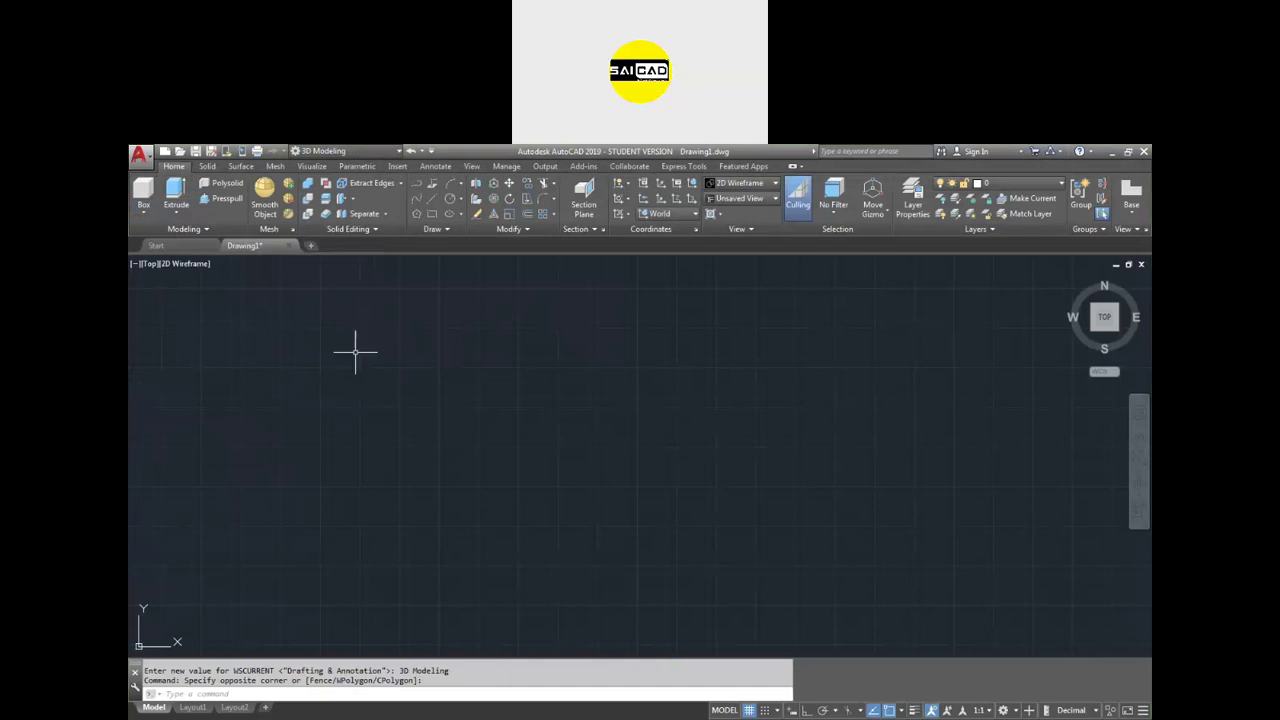
- Pick Drafting & Annotation from the Quick Access Toolbar workspace list
left_click(373, 152)
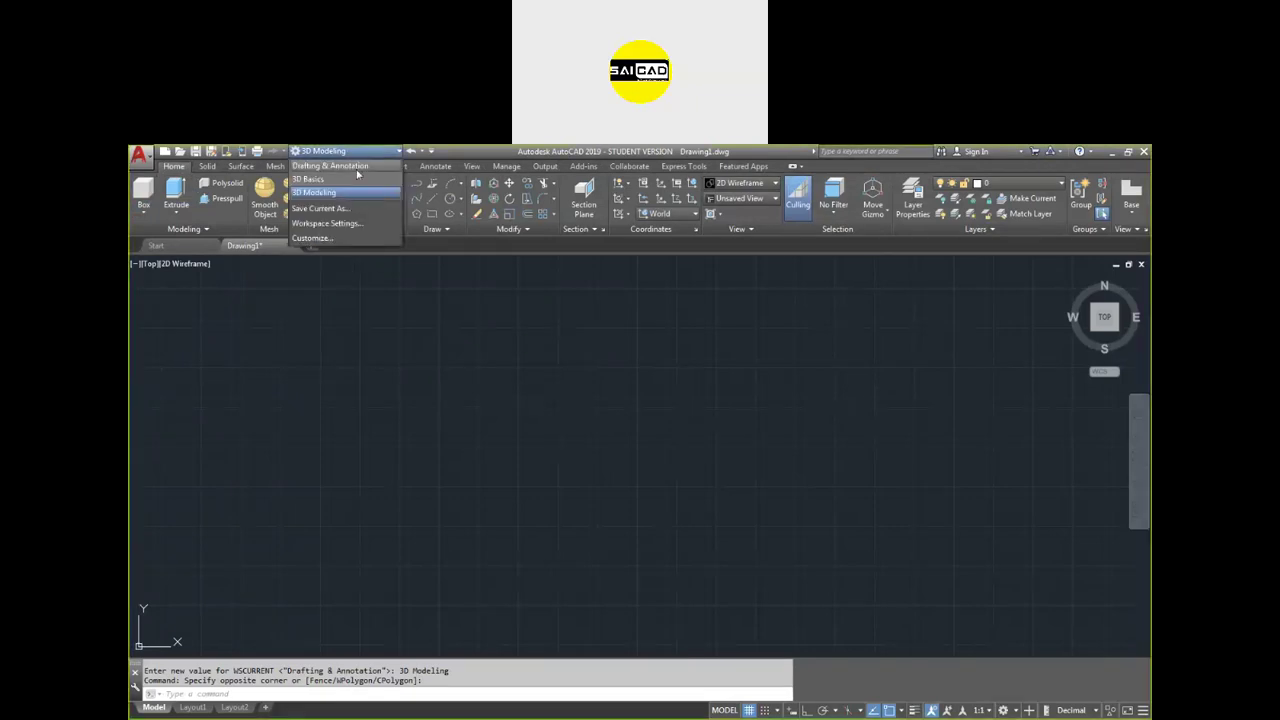
left_click(363, 166)
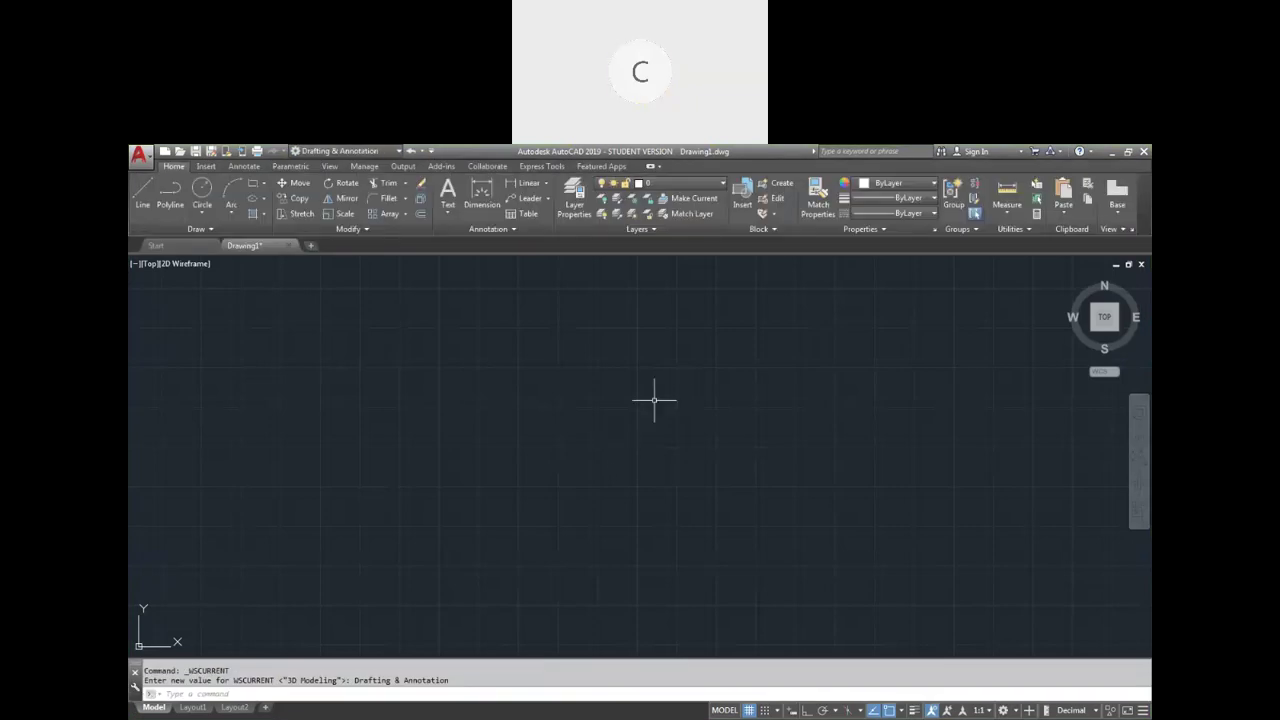
scroll(587, 347, "down", 2)
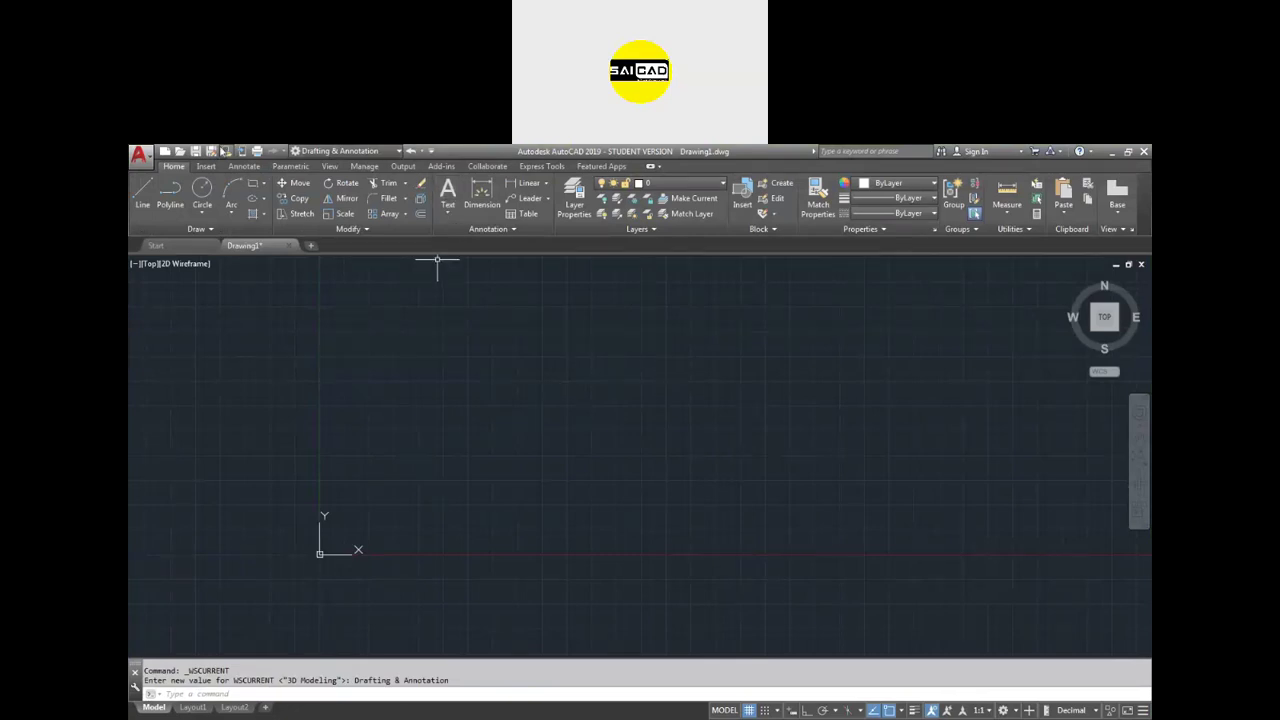
left_click(433, 151)
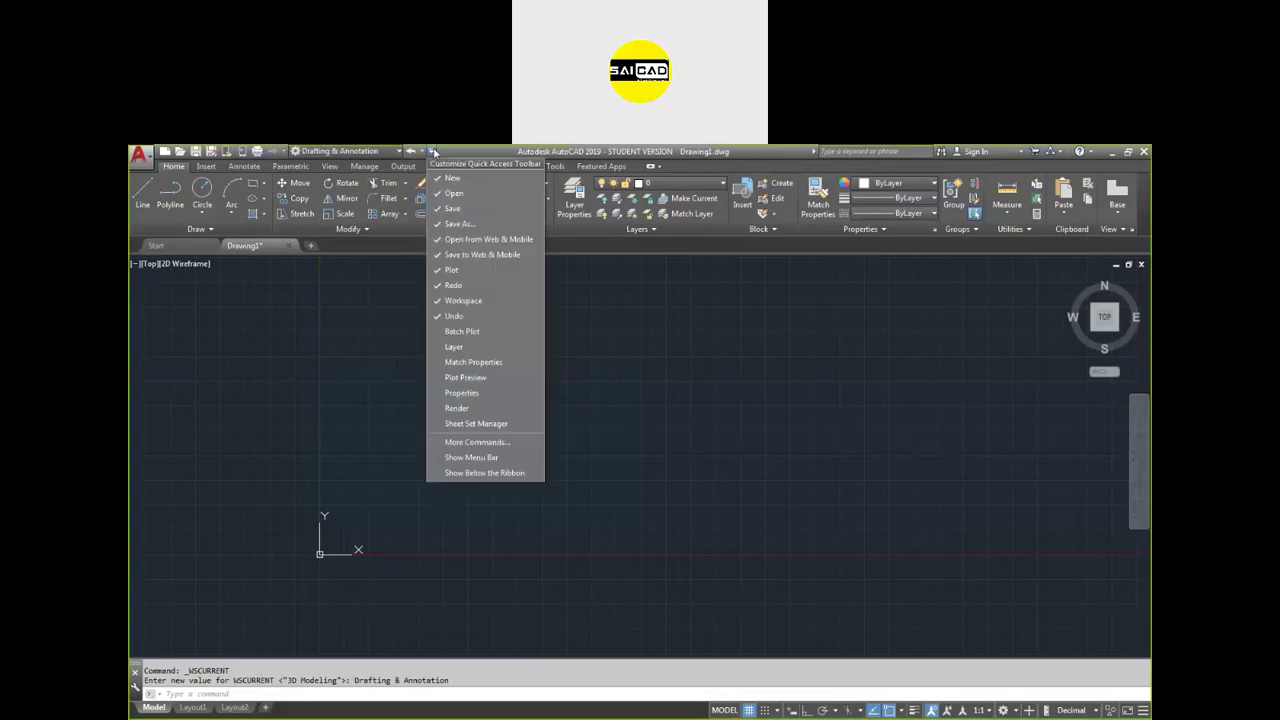
left_click(459, 349)
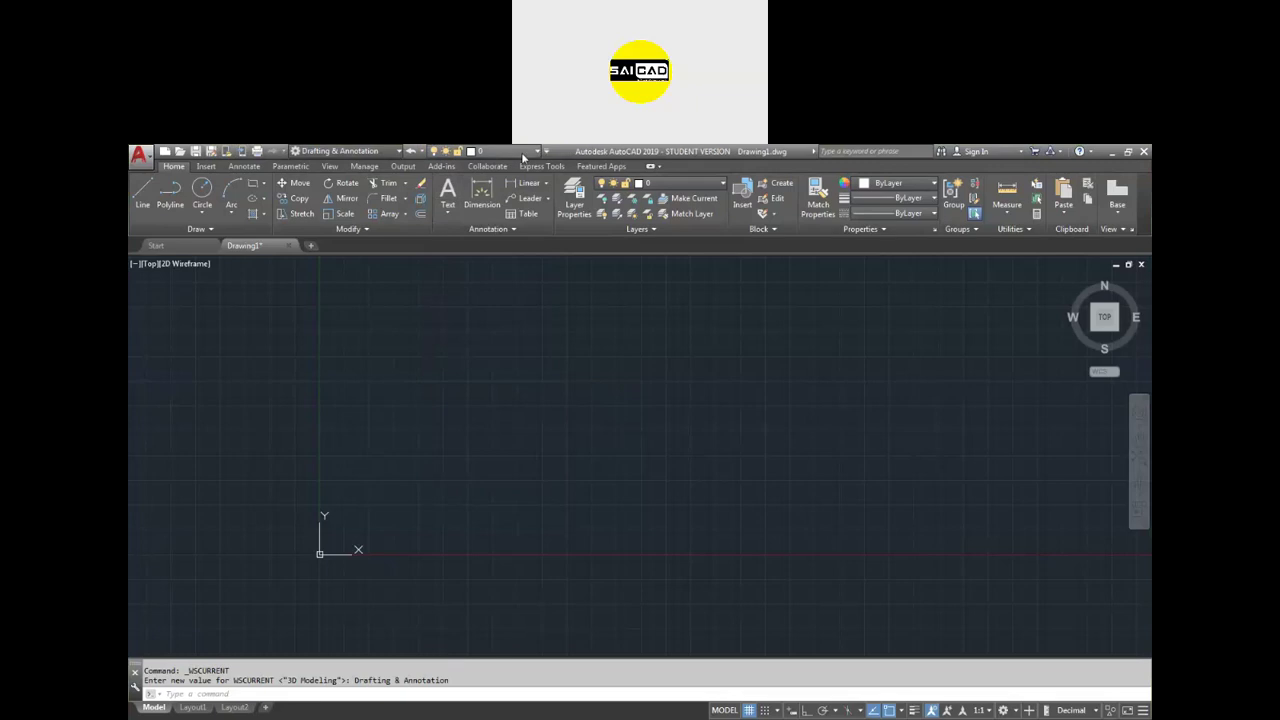
left_click(536, 156)
left_click(545, 153)
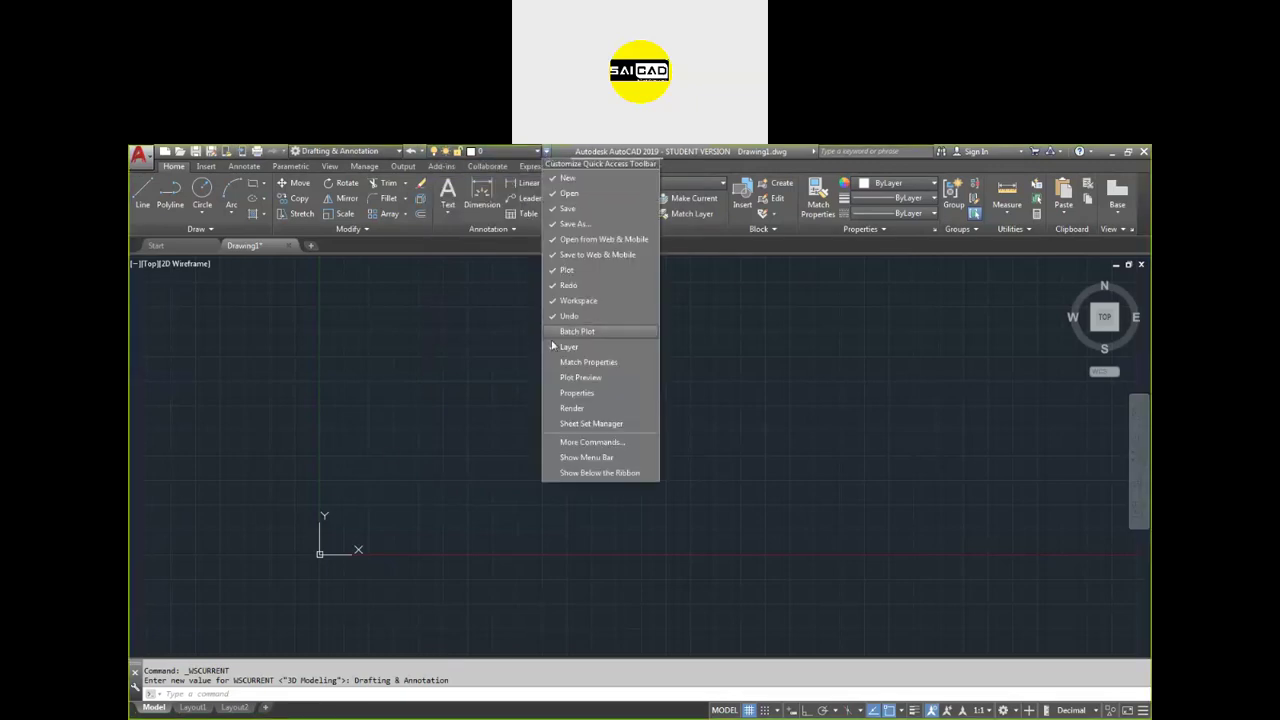
left_click(566, 347)
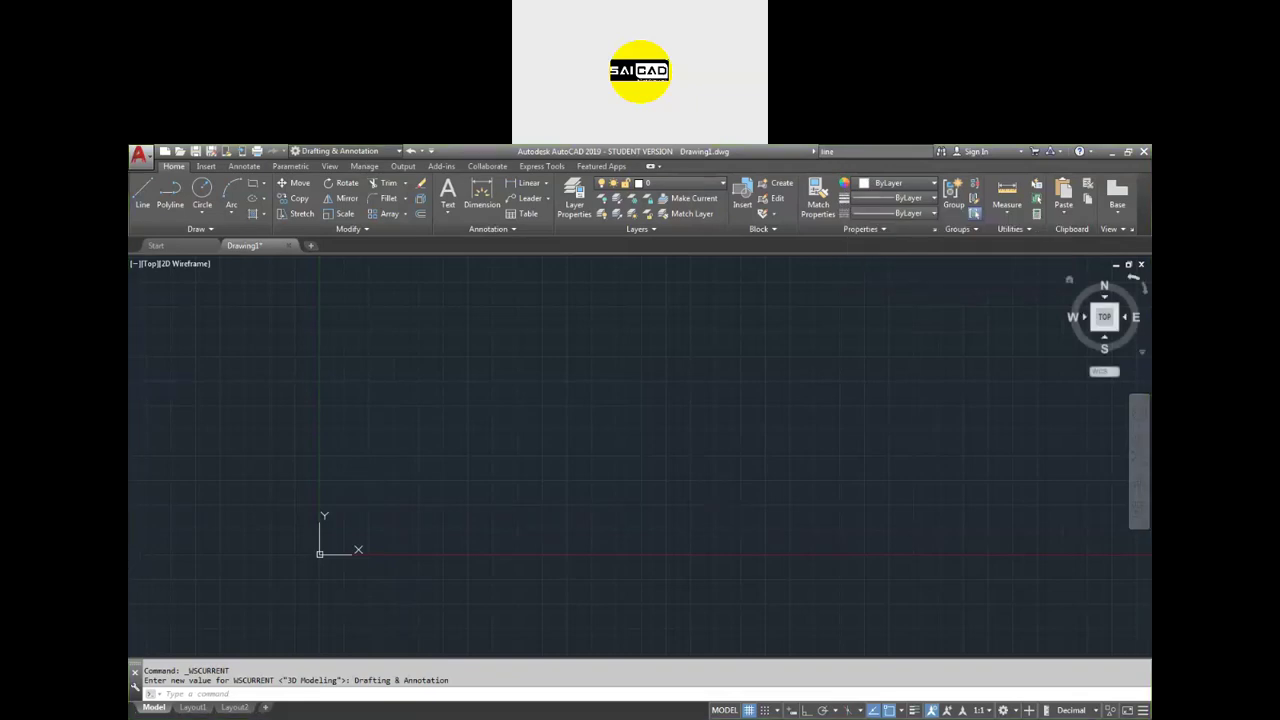
- Open AutoCAD Help showing the search results for 'line'
key("F1")
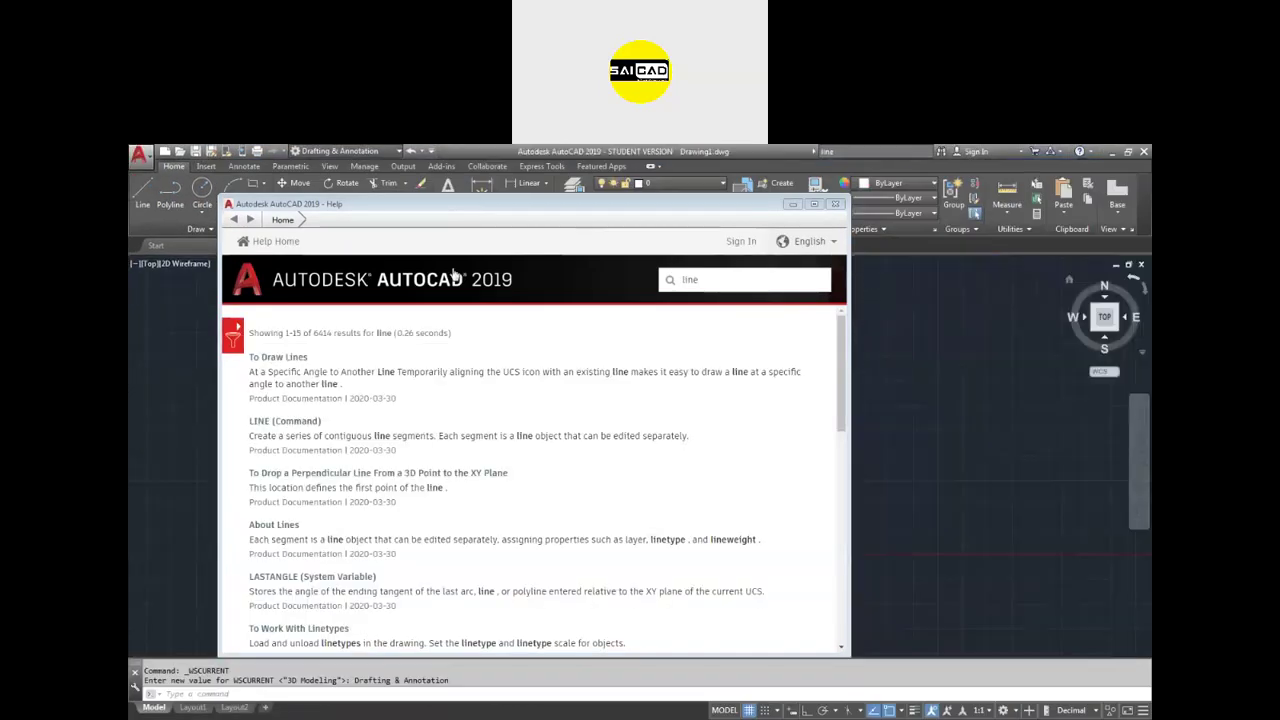
left_click(742, 278)
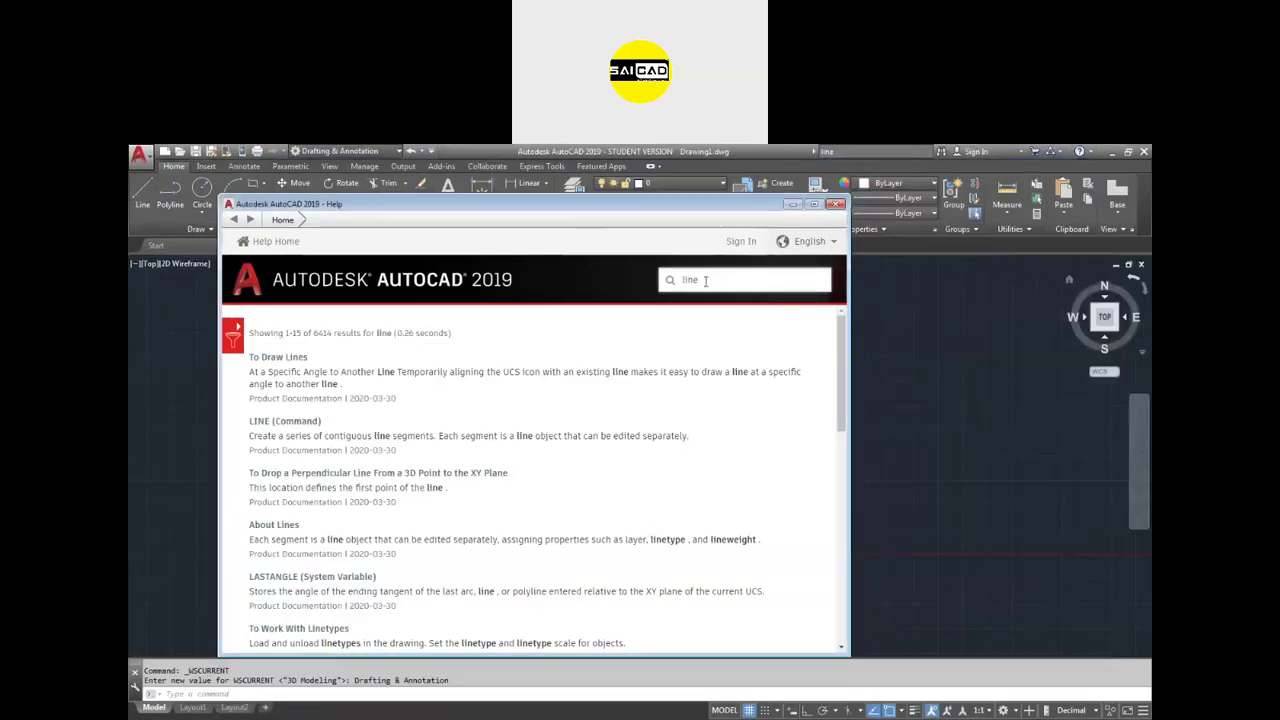
double_click(704, 280)
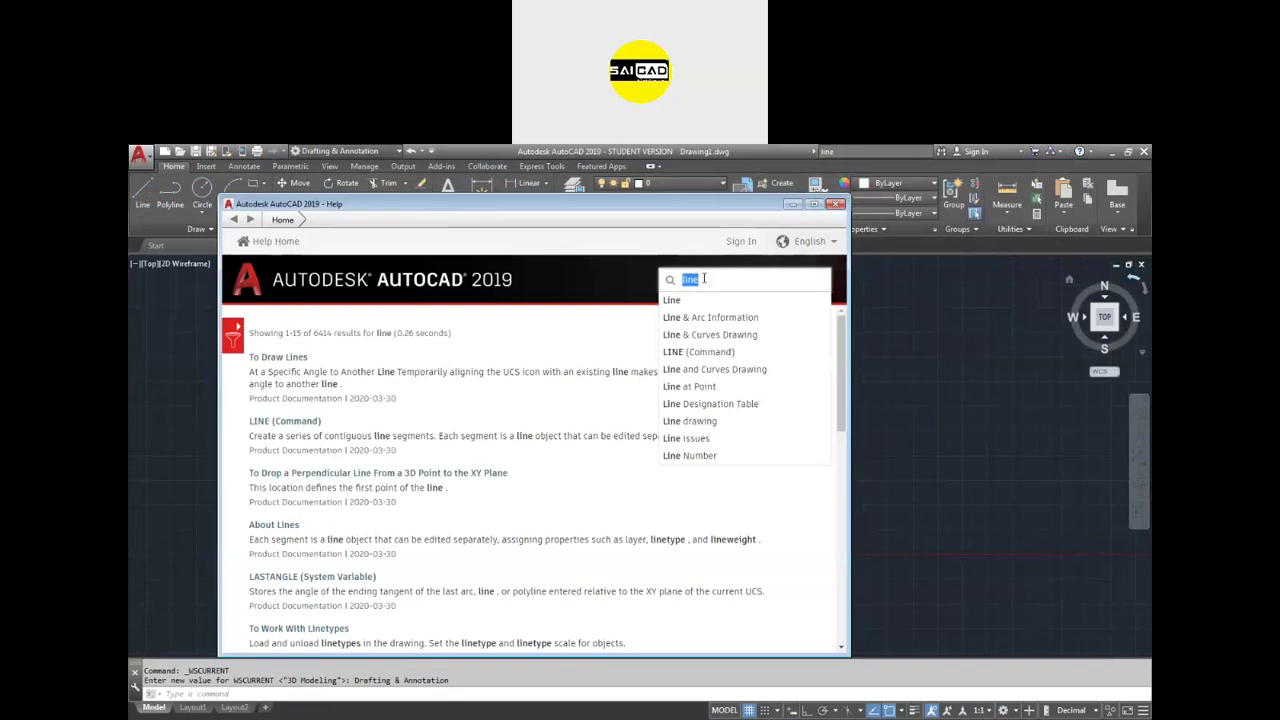
left_click(517, 355)
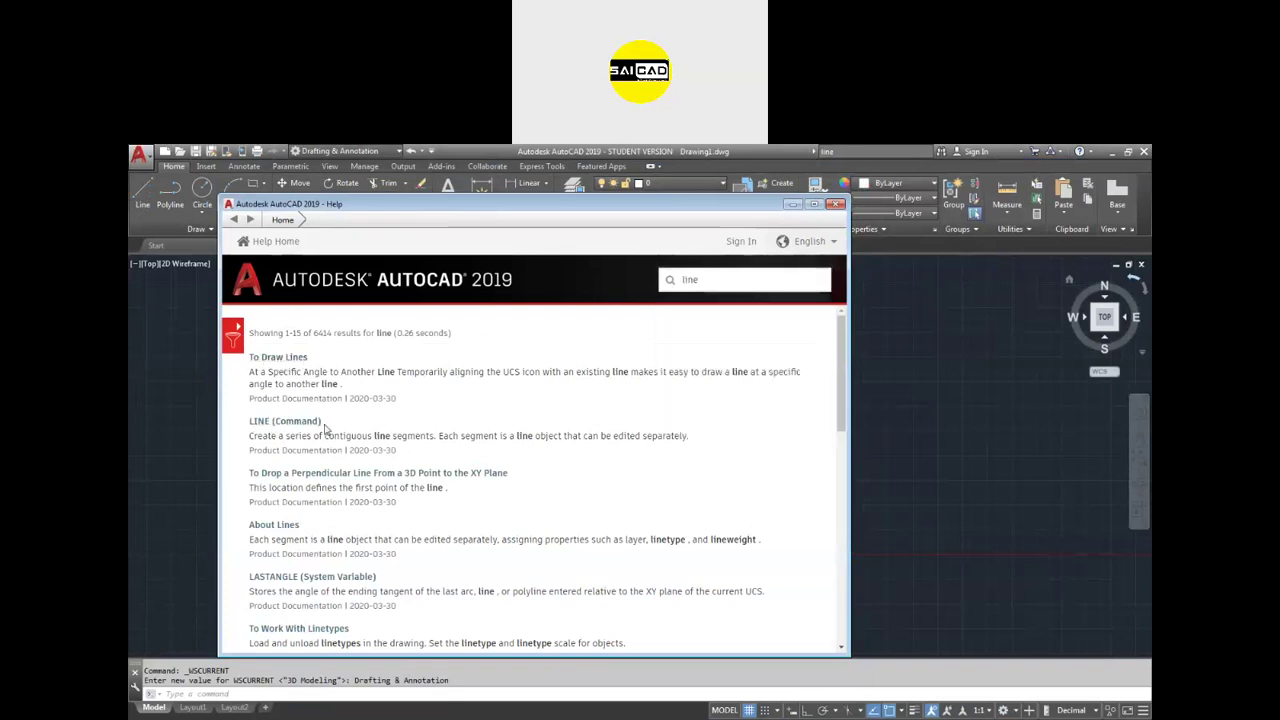
- Replace the Help search term 'line' with 'circle'
scroll(298, 467, "down", 10)
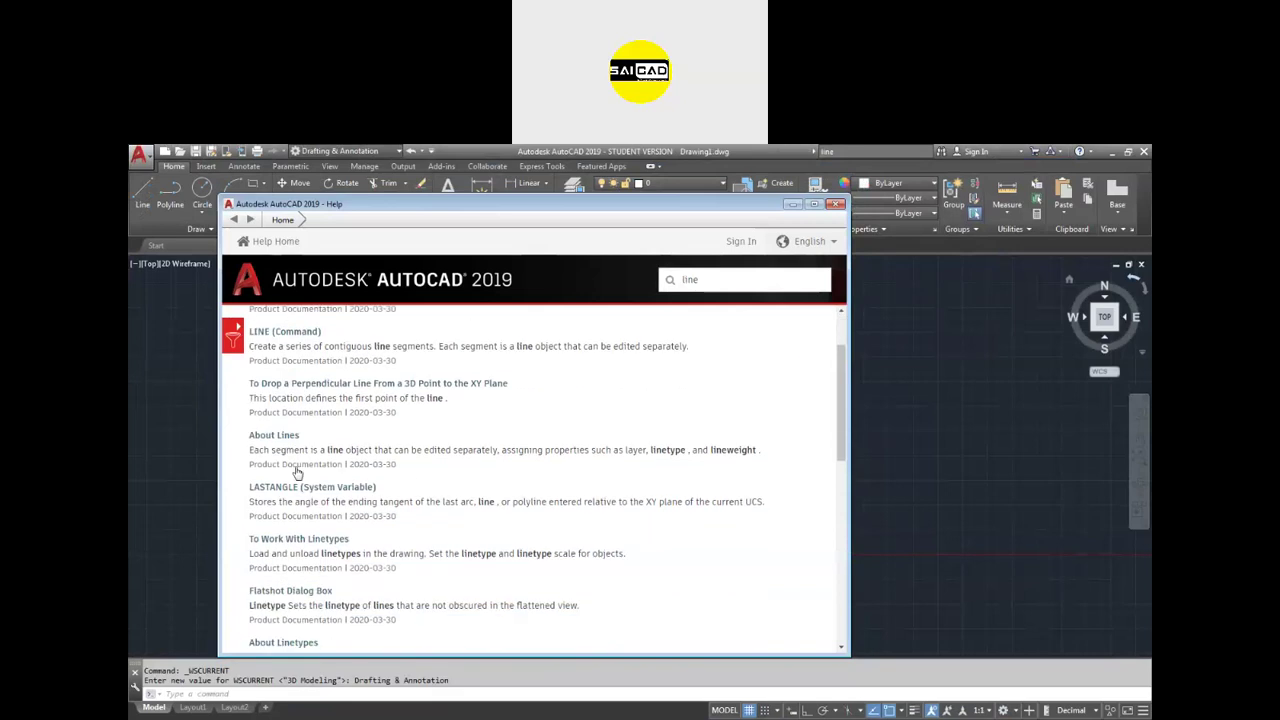
scroll(298, 482, "up", 10)
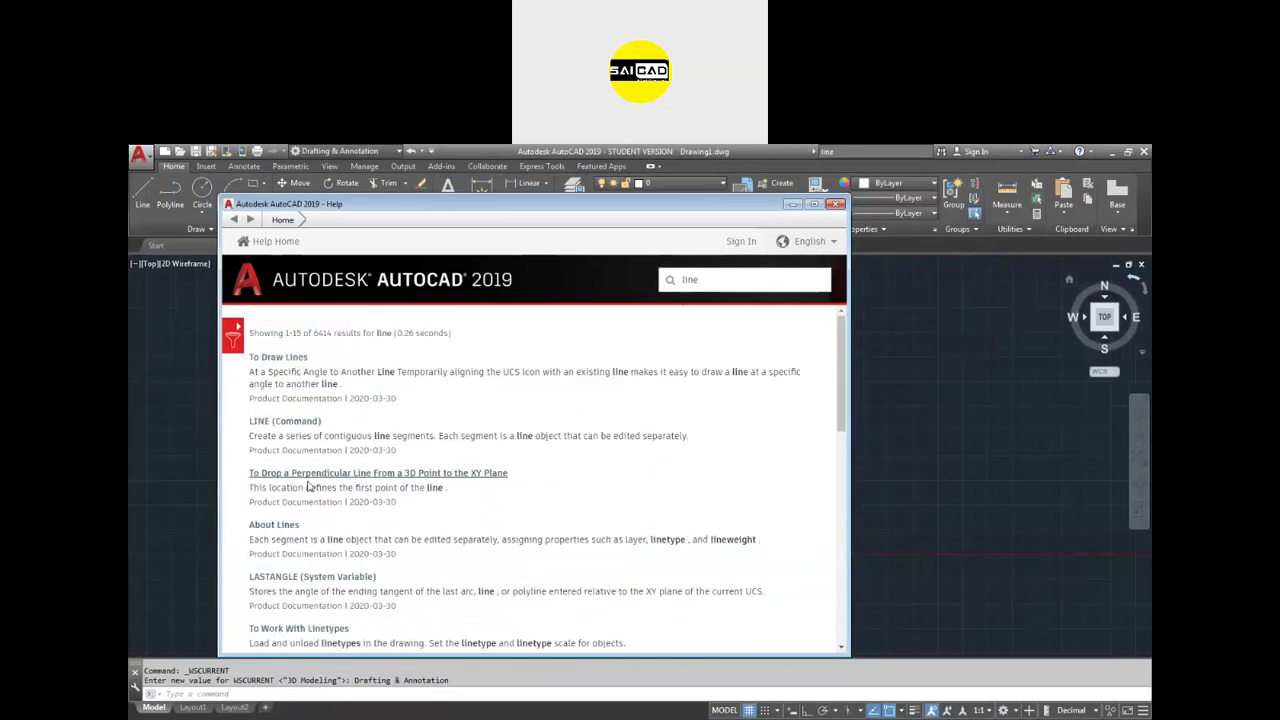
left_click(716, 283)
type("circle")
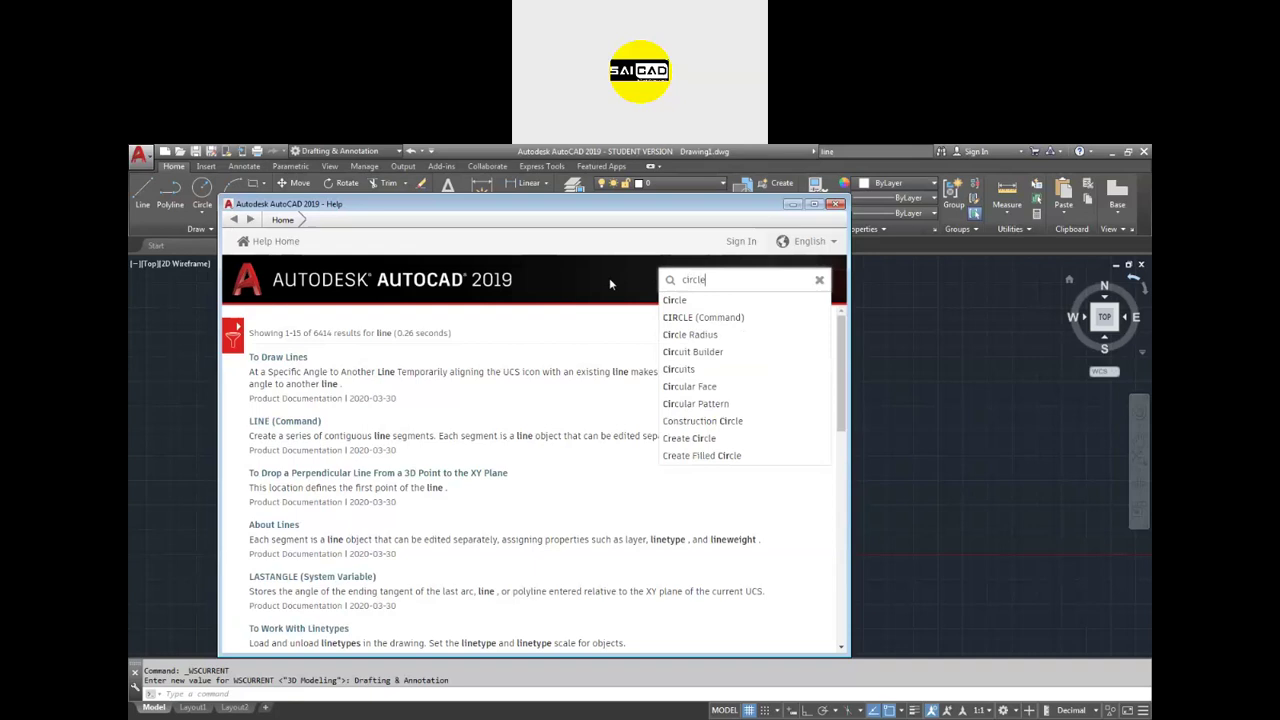
- Search Help for 'circle', read through the CIRCLE (Command) topic, then close Help
key("Return")
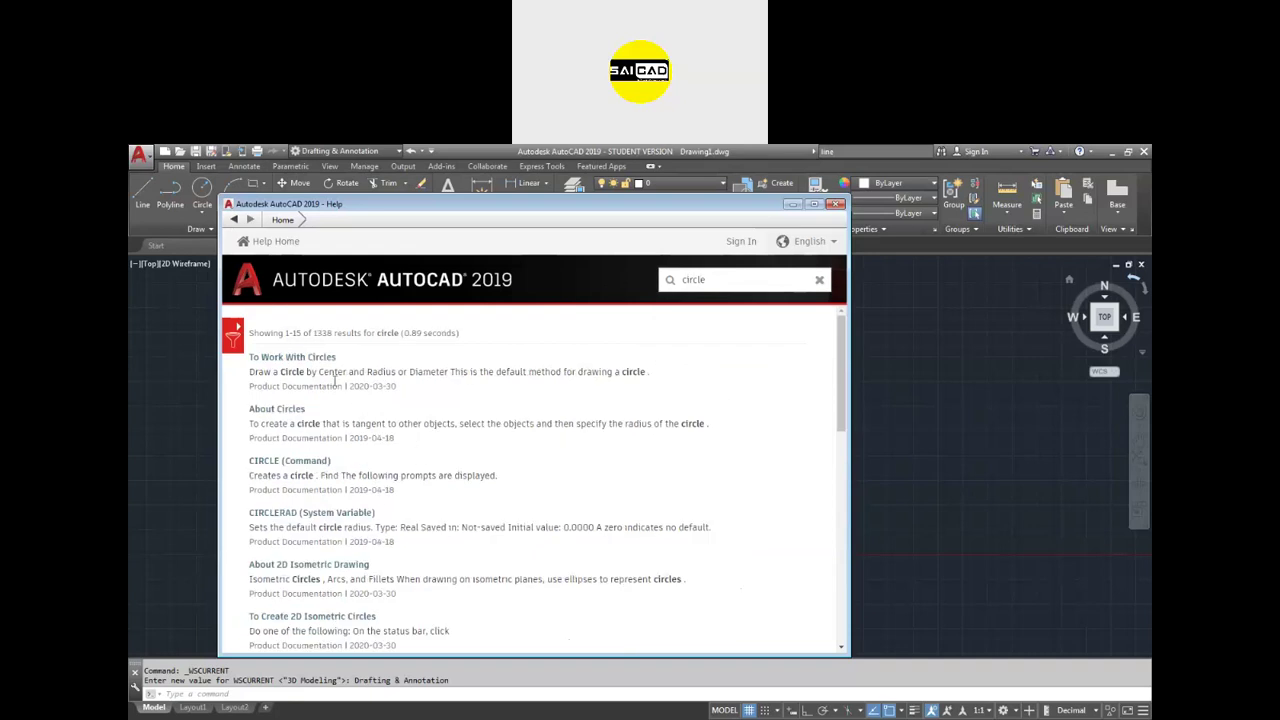
left_click(281, 462)
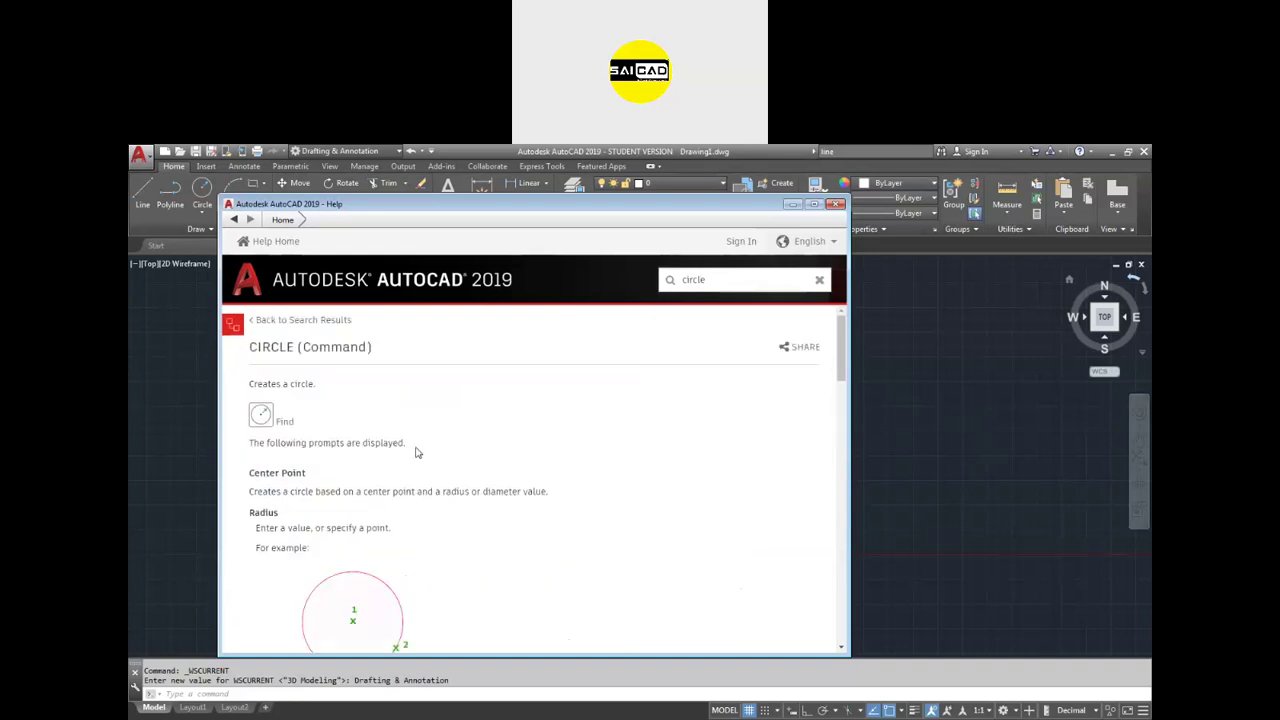
scroll(380, 450, "down", 1)
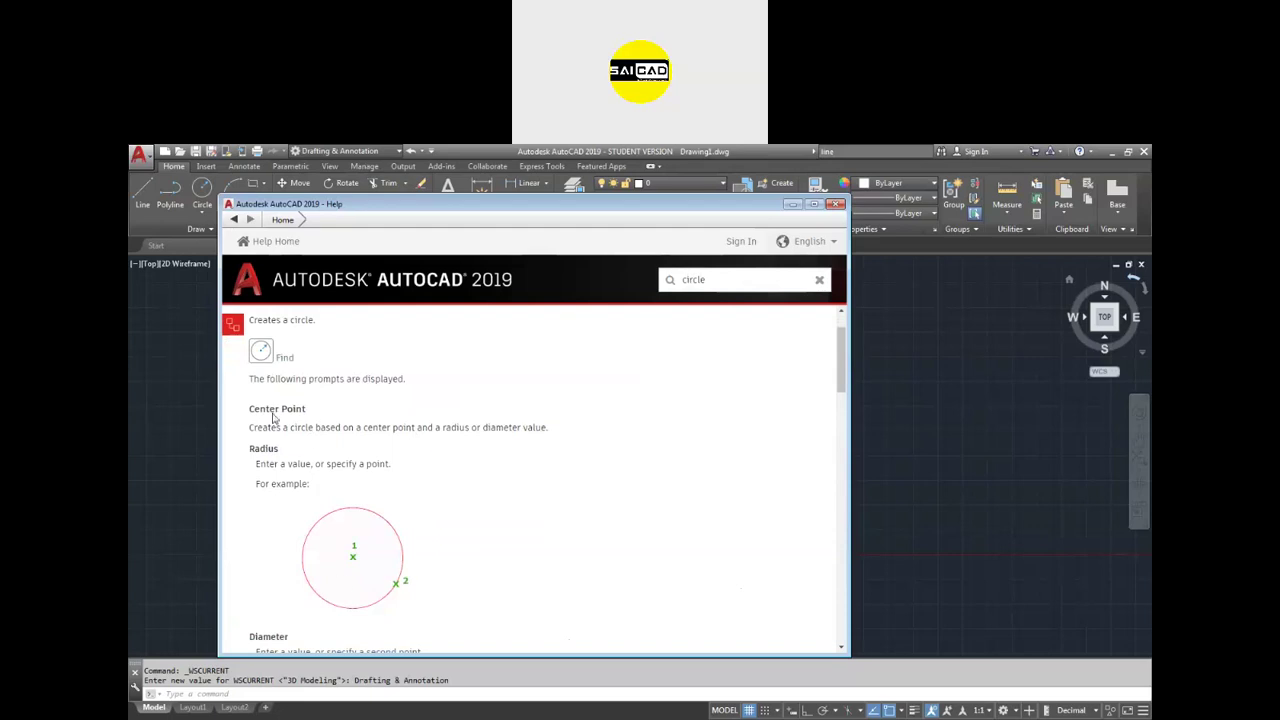
scroll(302, 447, "down", 2)
scroll(302, 450, "down", 4)
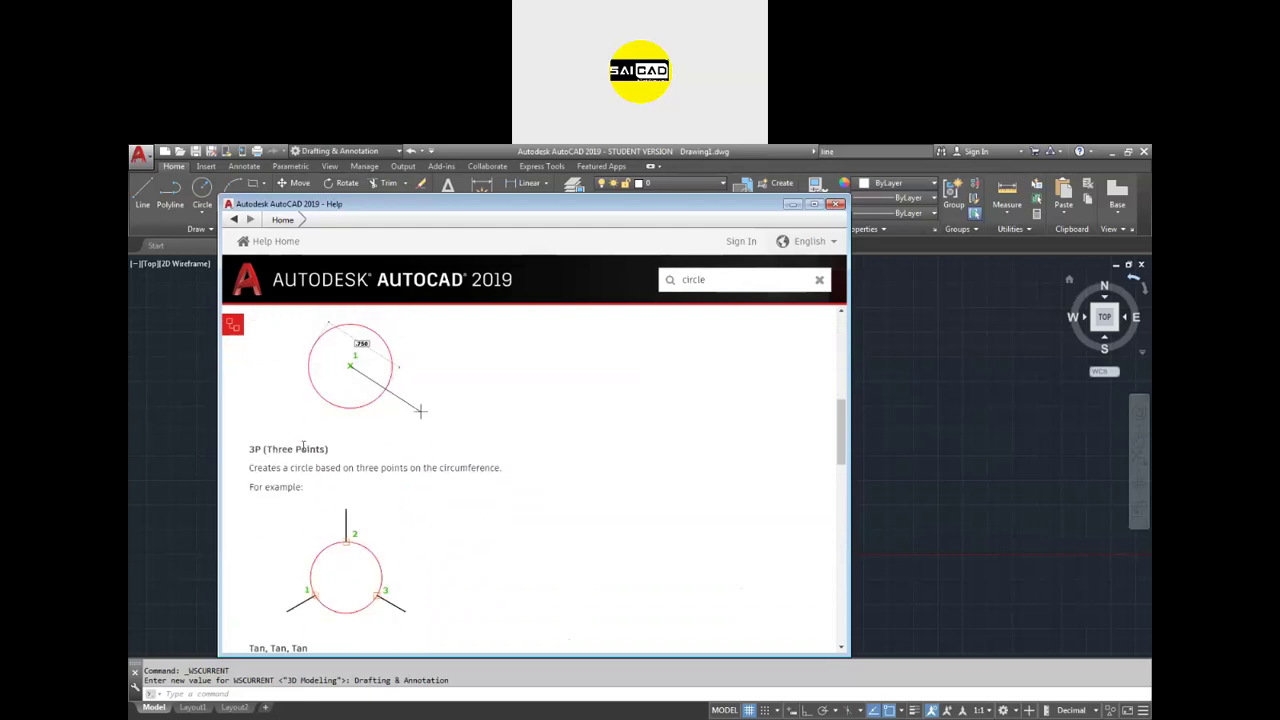
scroll(345, 415, "down", 12)
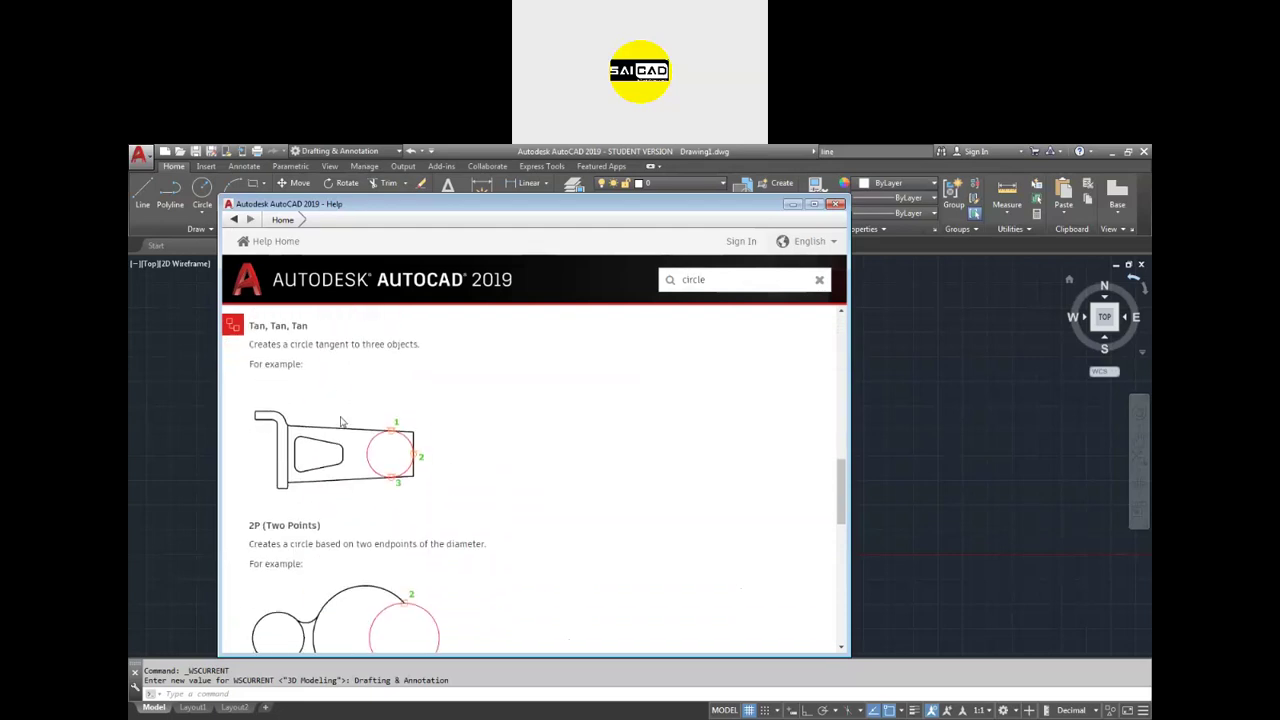
scroll(335, 437, "down", 2)
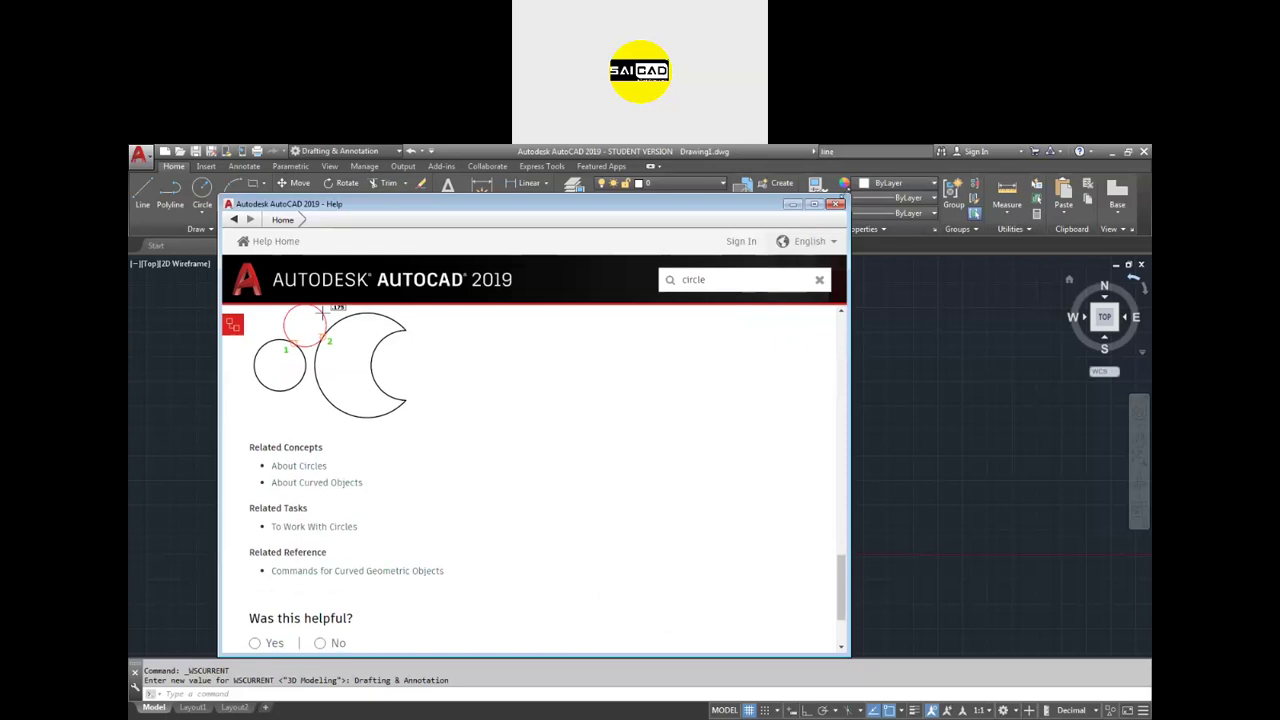
left_click(837, 204)
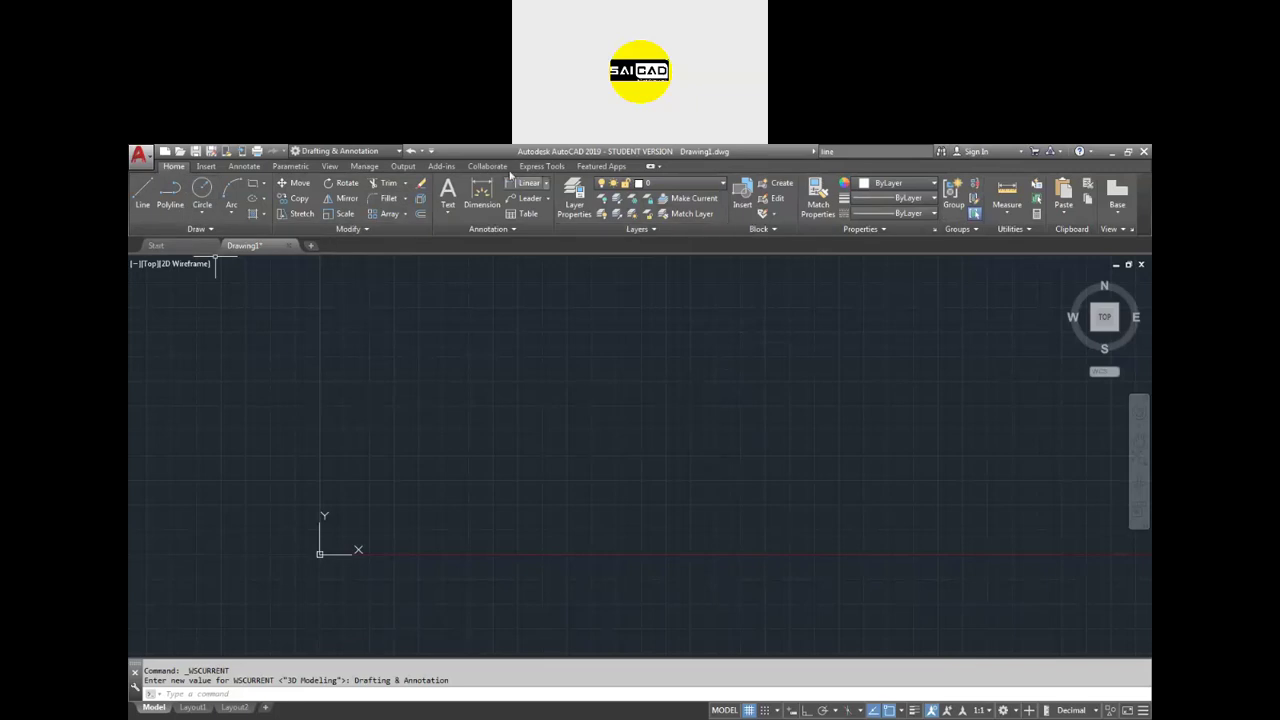
left_click(431, 151)
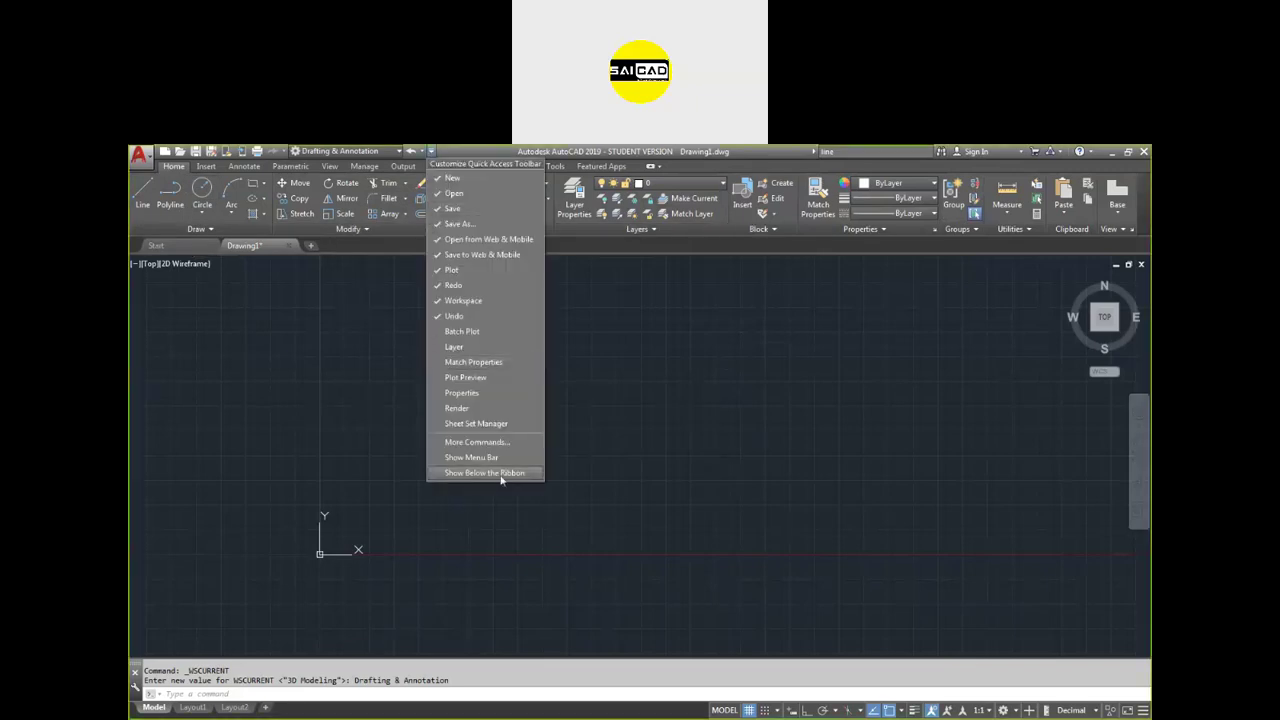
left_click(884, 310)
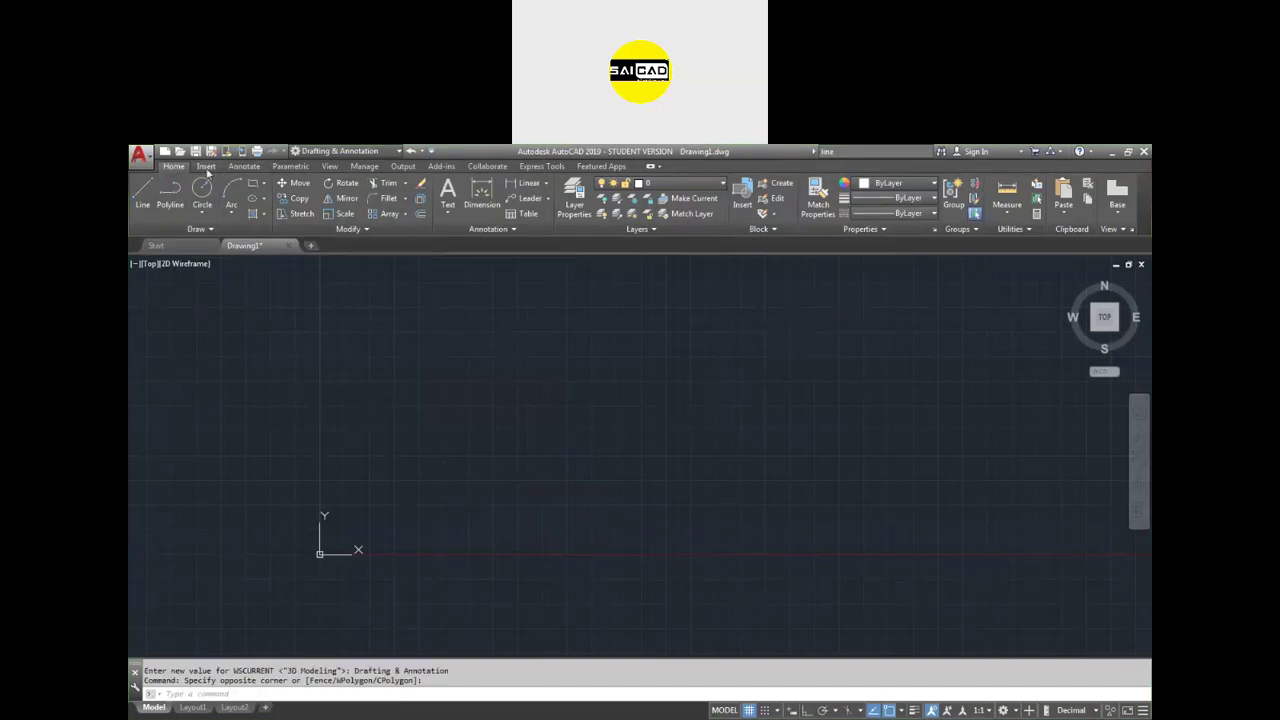
left_click(206, 167)
left_click(243, 167)
left_click(174, 167)
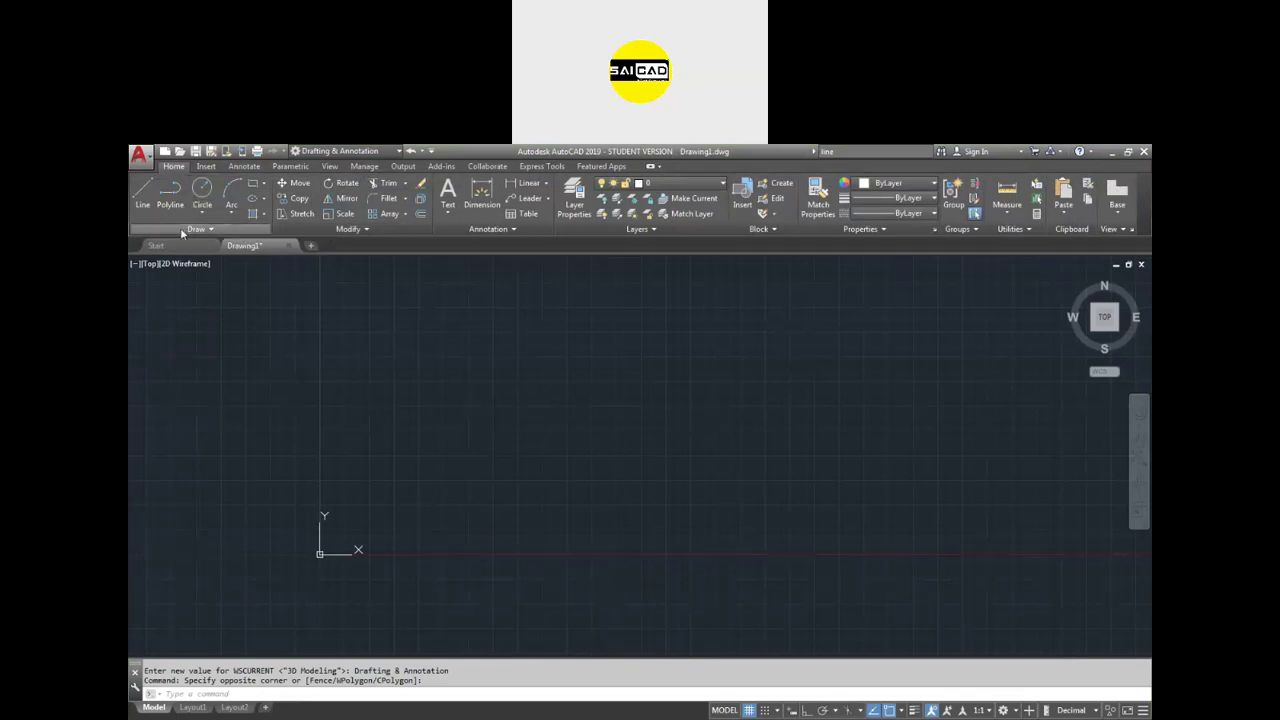
mouse_move(164, 228)
left_mouse_down()
mouse_move(227, 344)
mouse_move(320, 391)
left_mouse_up()
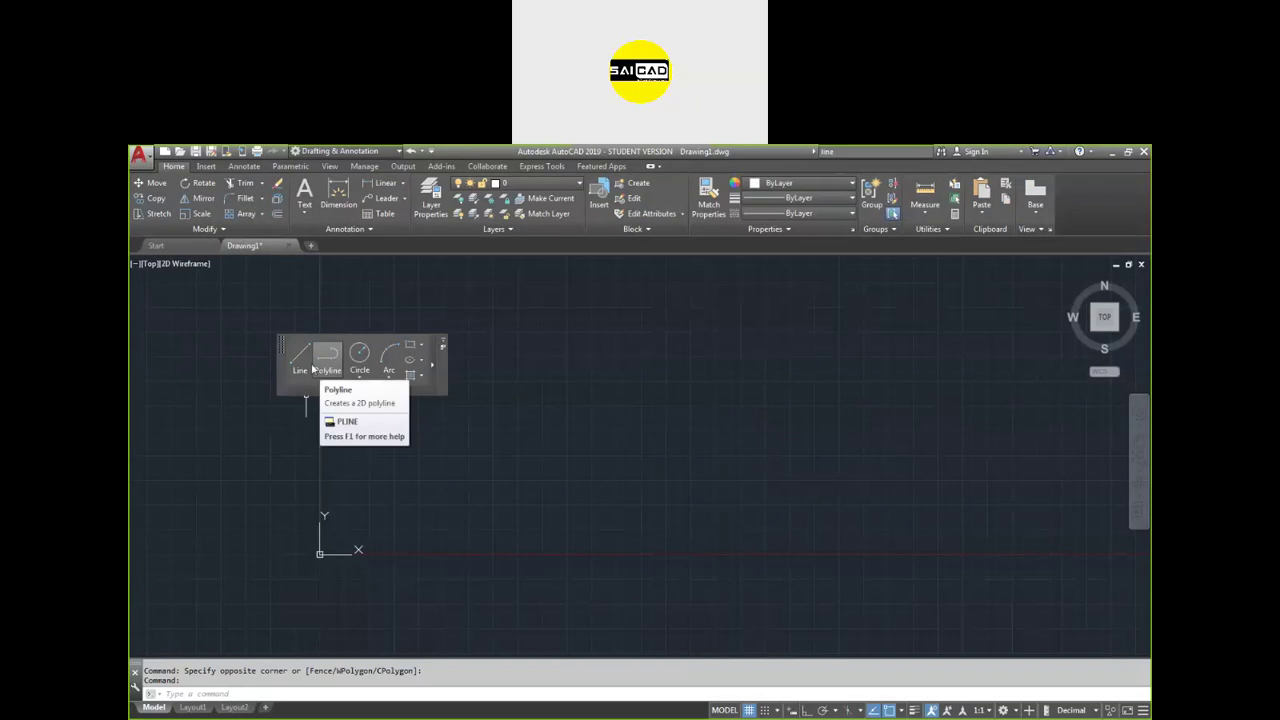
mouse_move(283, 350)
left_mouse_down()
mouse_move(237, 388)
mouse_move(226, 311)
mouse_move(287, 212)
mouse_move(590, 207)
mouse_move(730, 245)
mouse_move(700, 205)
mouse_move(275, 290)
mouse_move(143, 207)
left_mouse_up()
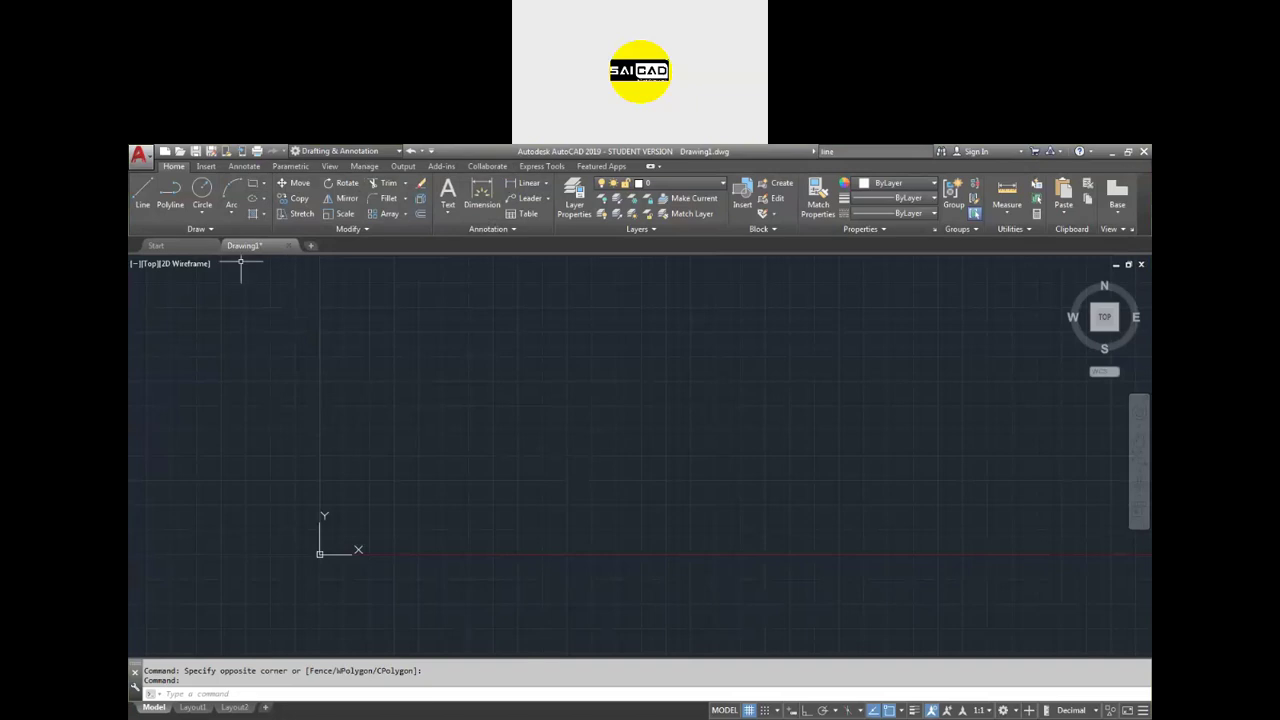
- Zoom and pan around the drawing origin, then show the preset model views list
scroll(735, 385, "down", 3)
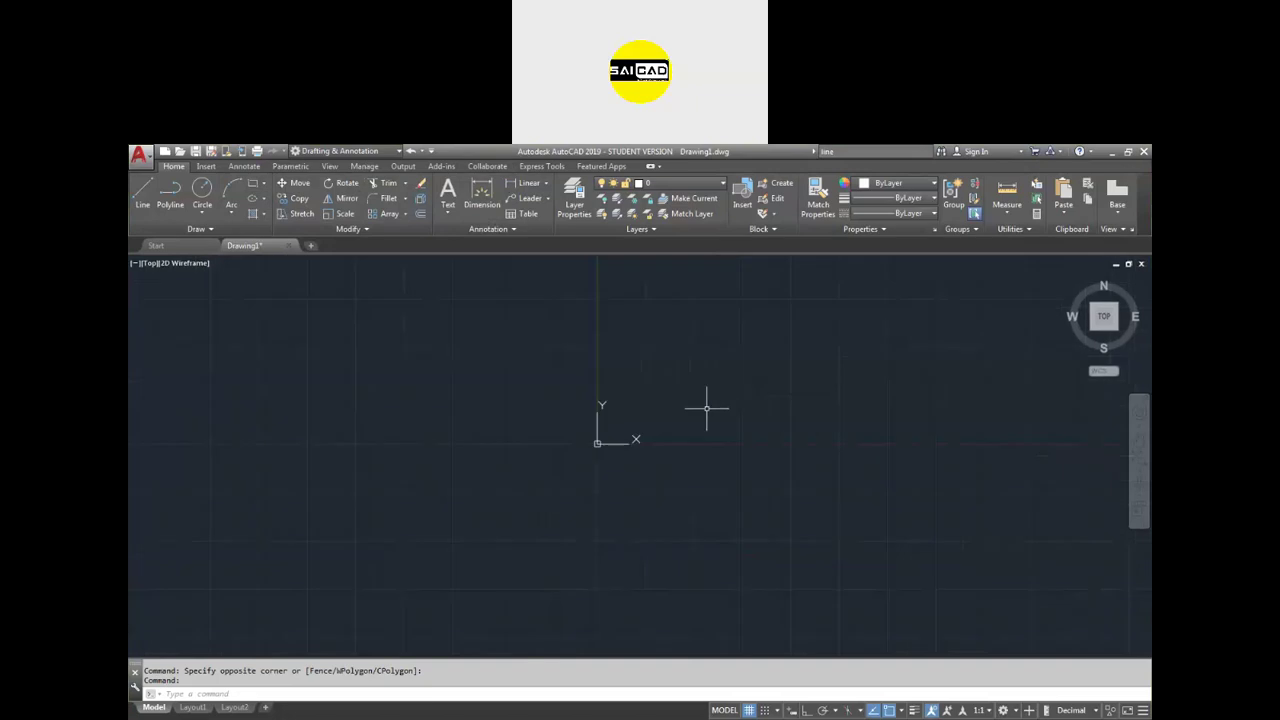
scroll(622, 430, "up", 5)
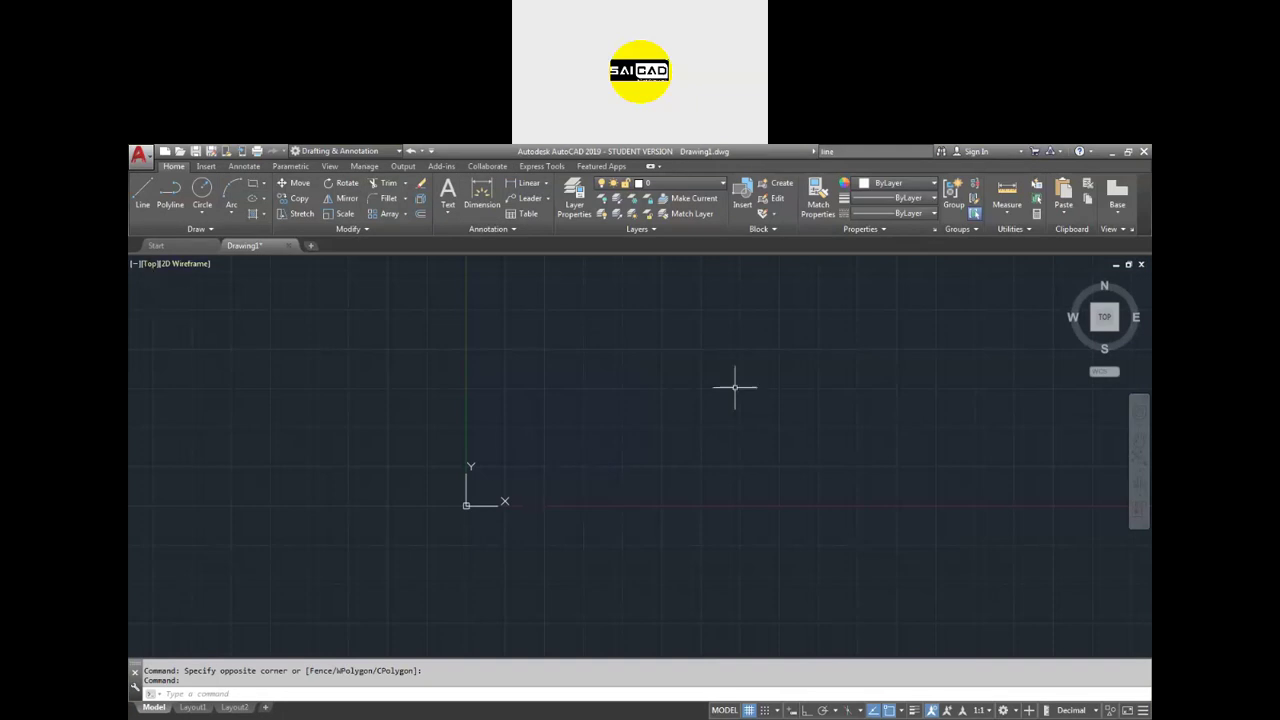
middle_click_drag(511, 482, 452, 482)
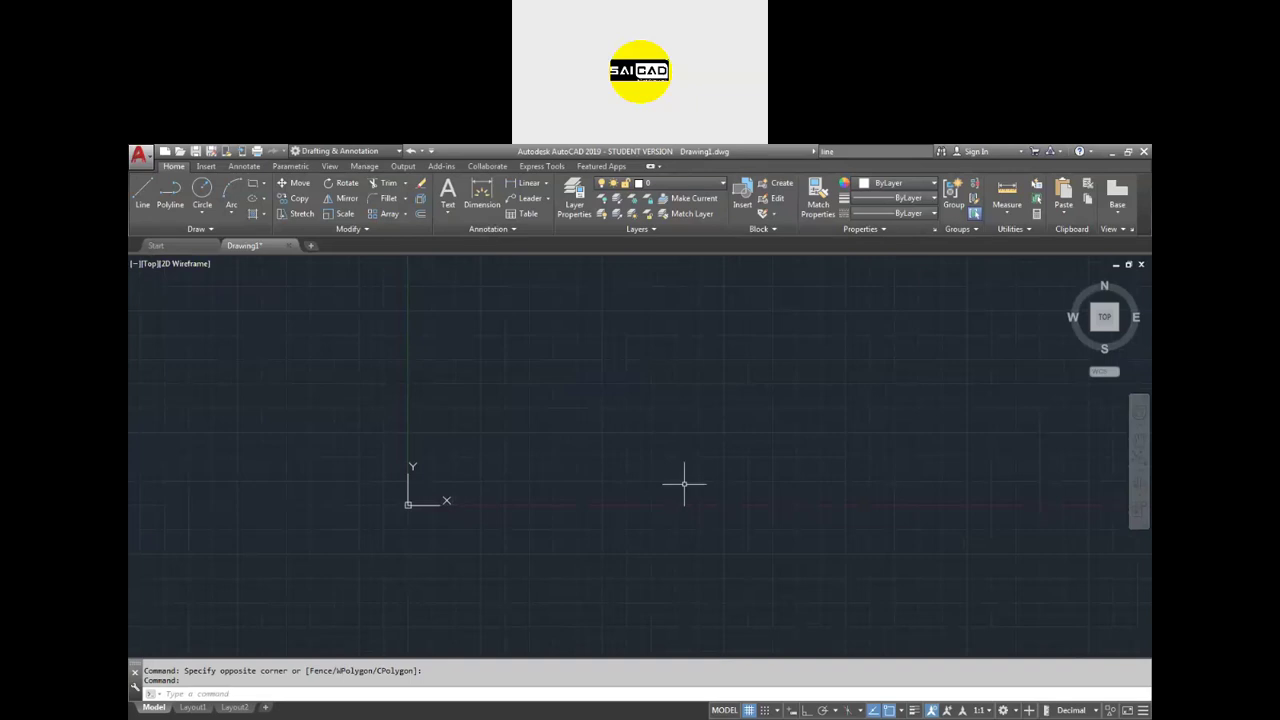
middle_click_drag(416, 369, 426, 383)
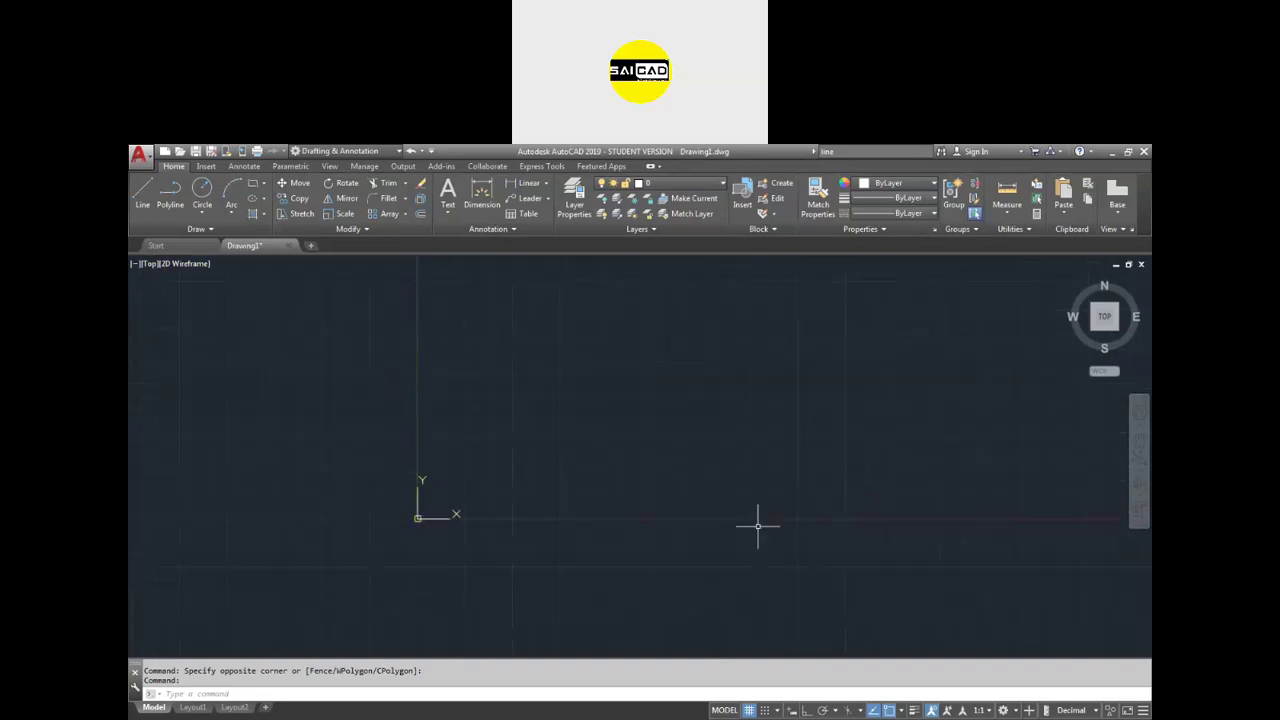
left_click(149, 264)
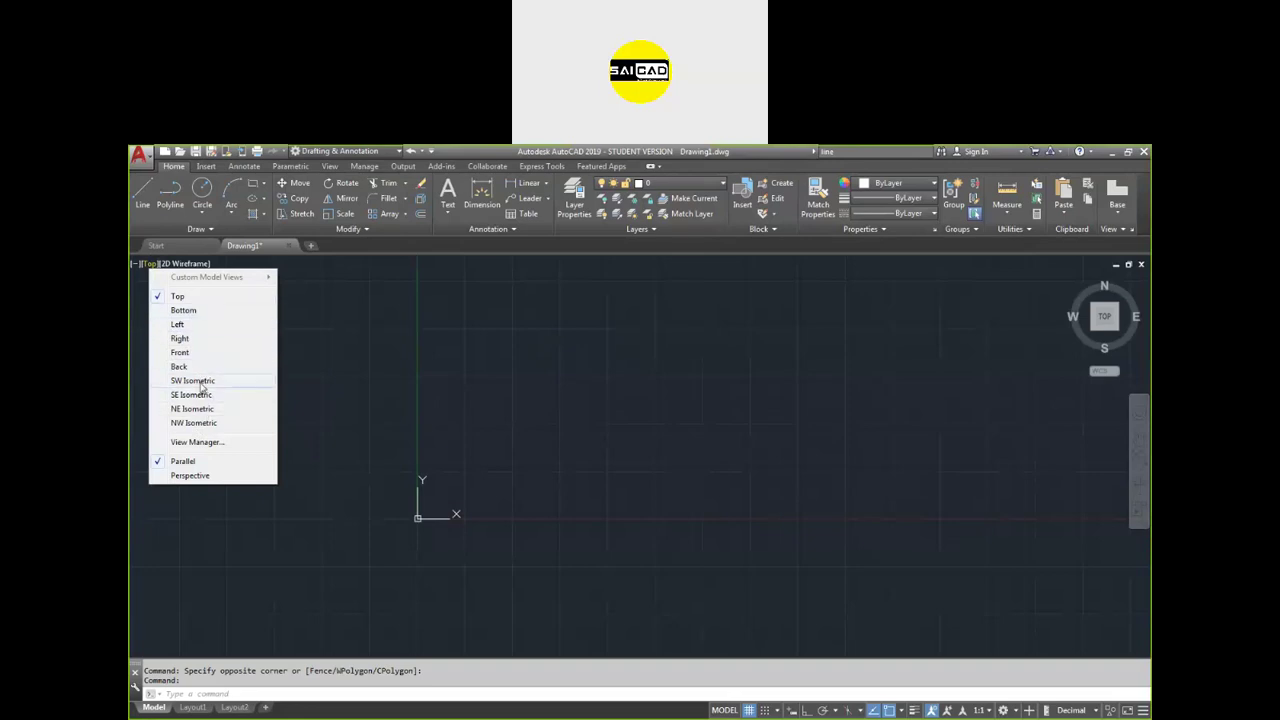
- Dismiss the view list and switch the viewport to SW Isometric
left_click(553, 403)
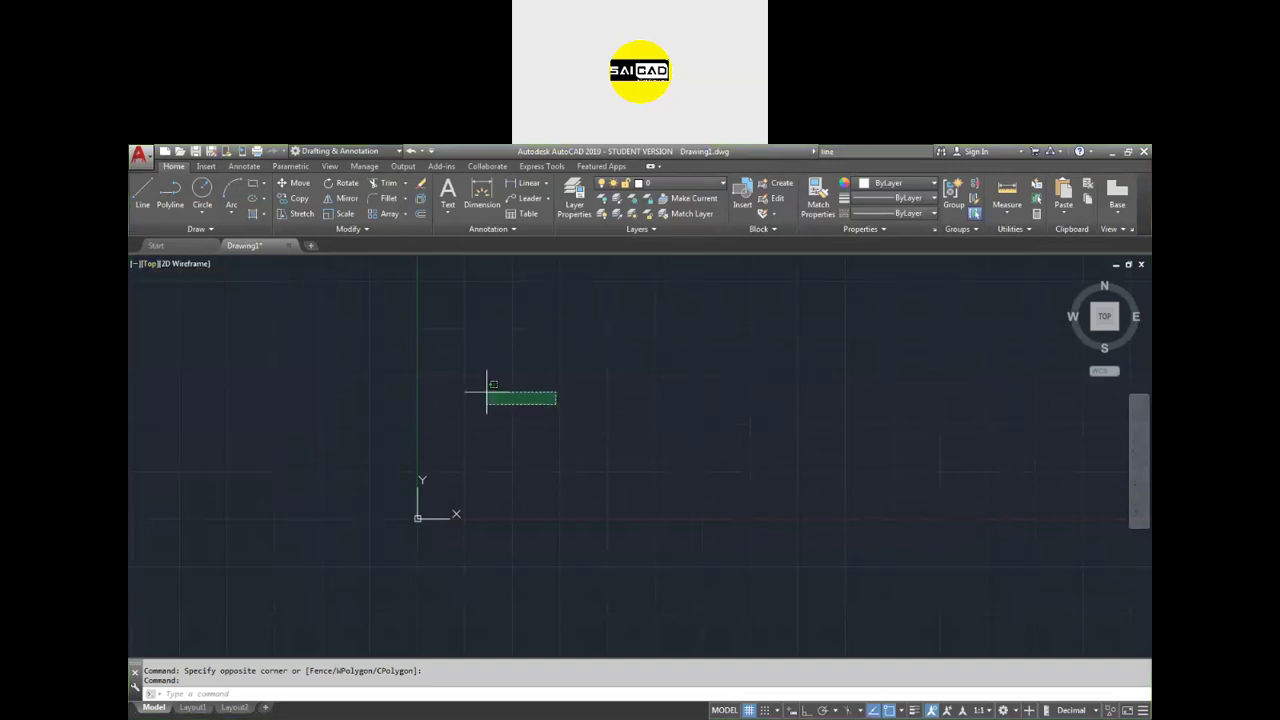
left_click(457, 511)
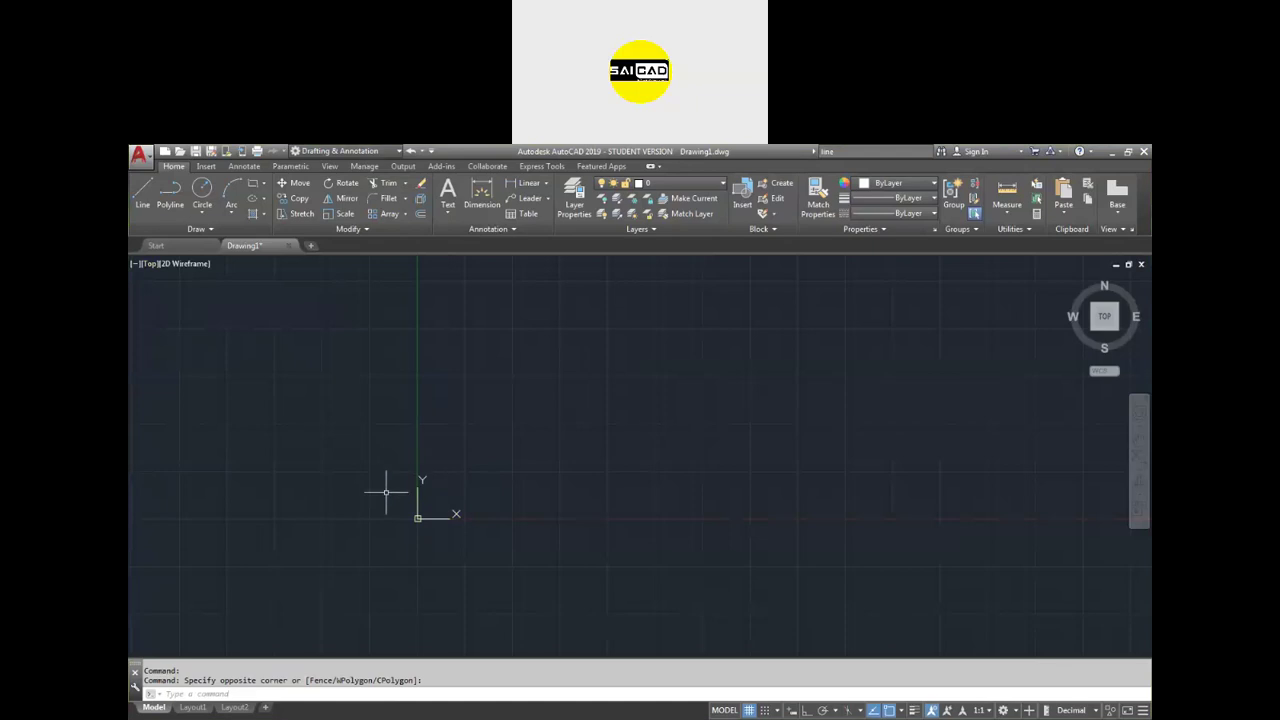
scroll(426, 448, "up", 1)
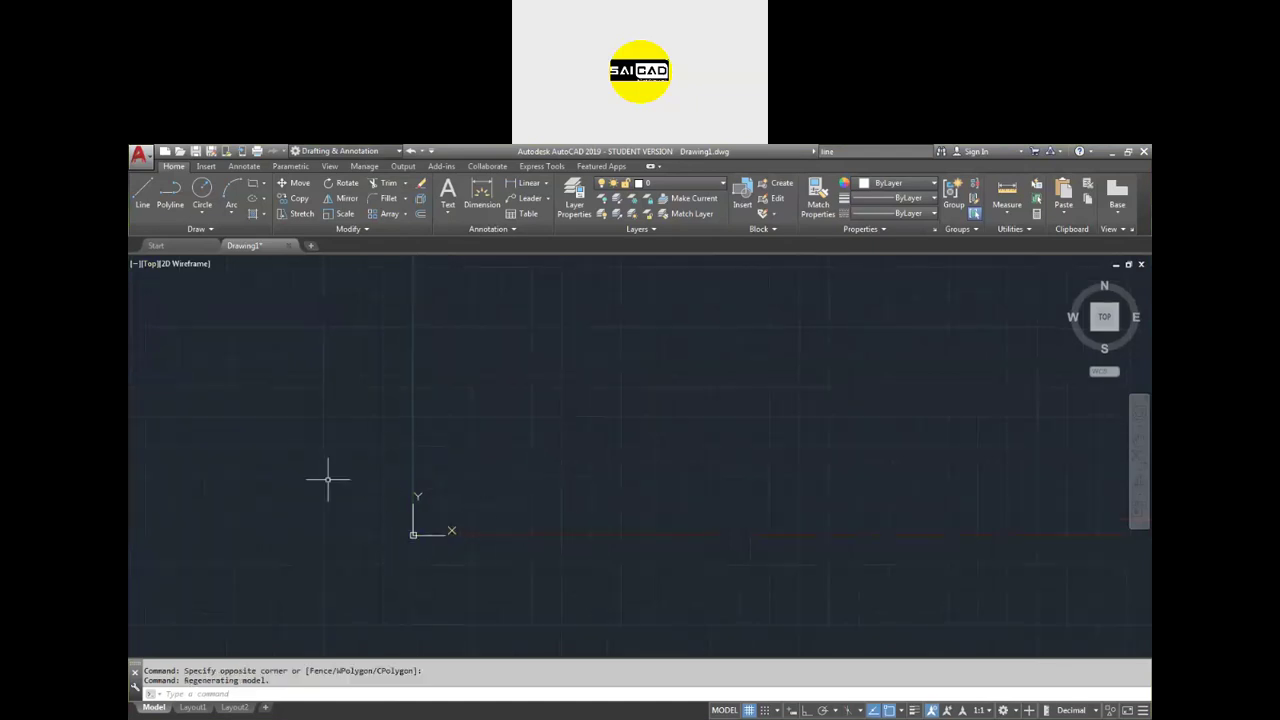
left_click(151, 265)
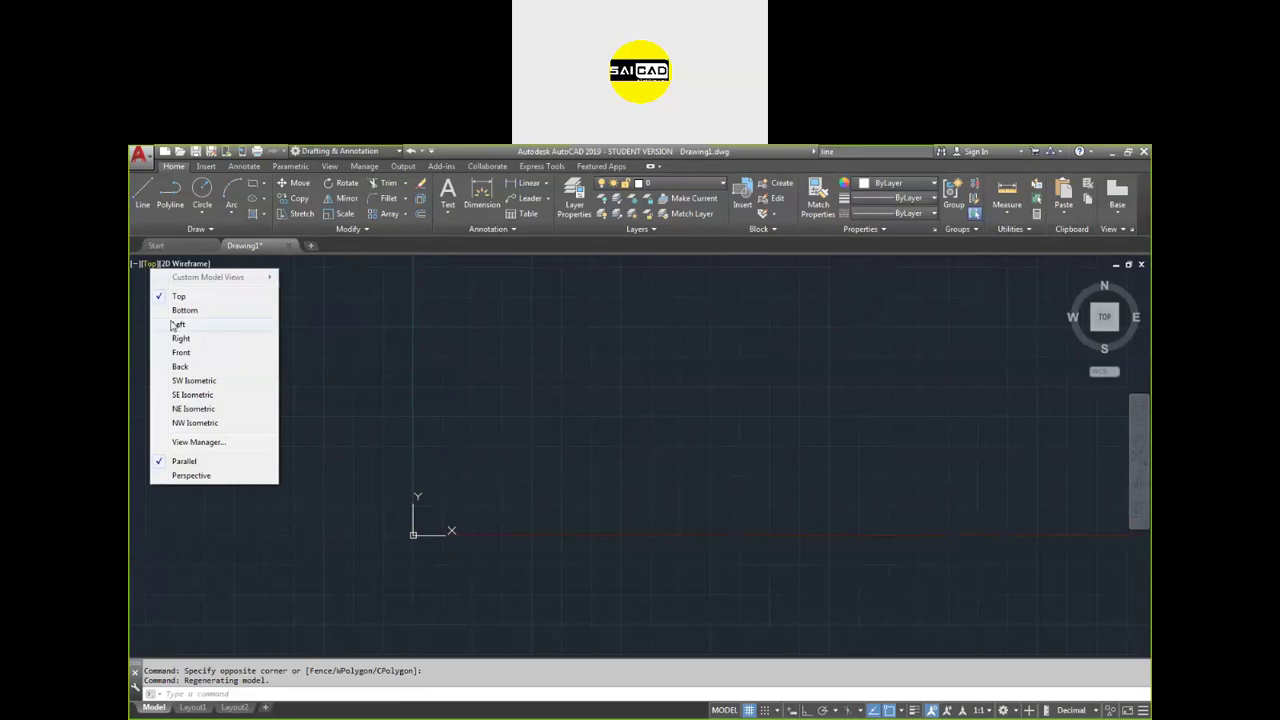
left_click(193, 381)
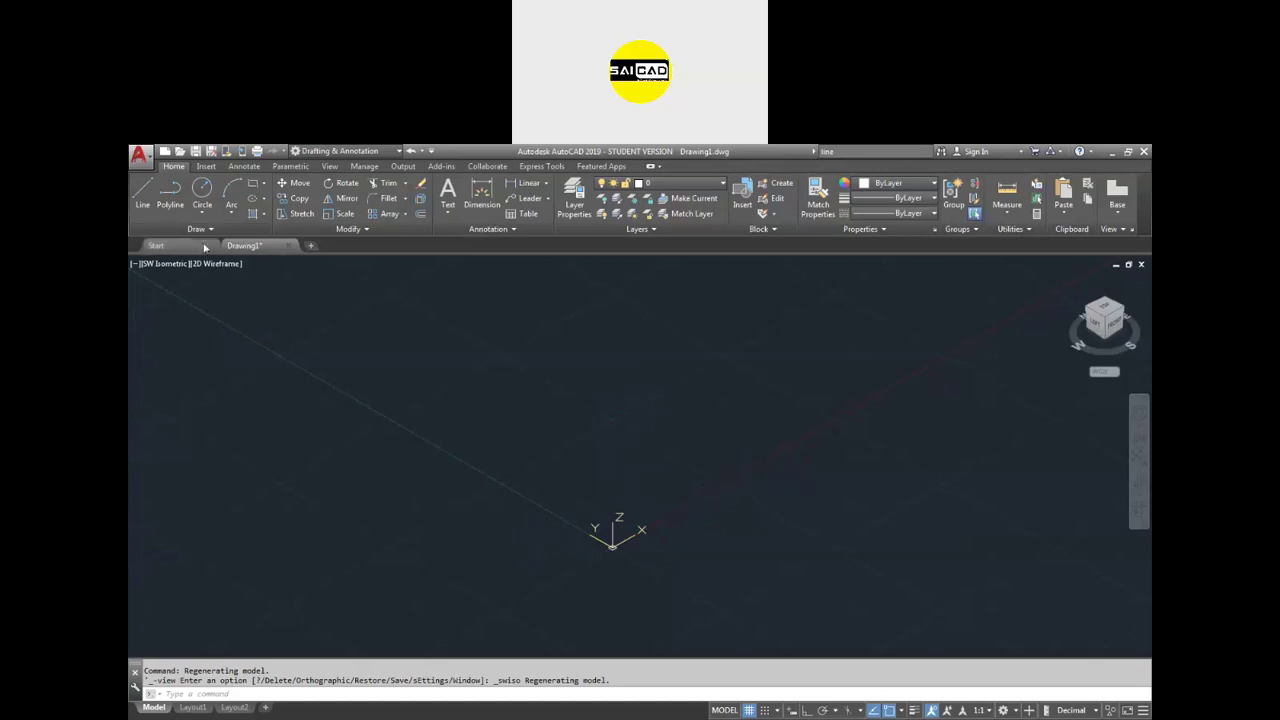
- Return to the Top view, recentre the origin, and show the visual styles list
left_click(177, 265)
left_click(205, 297)
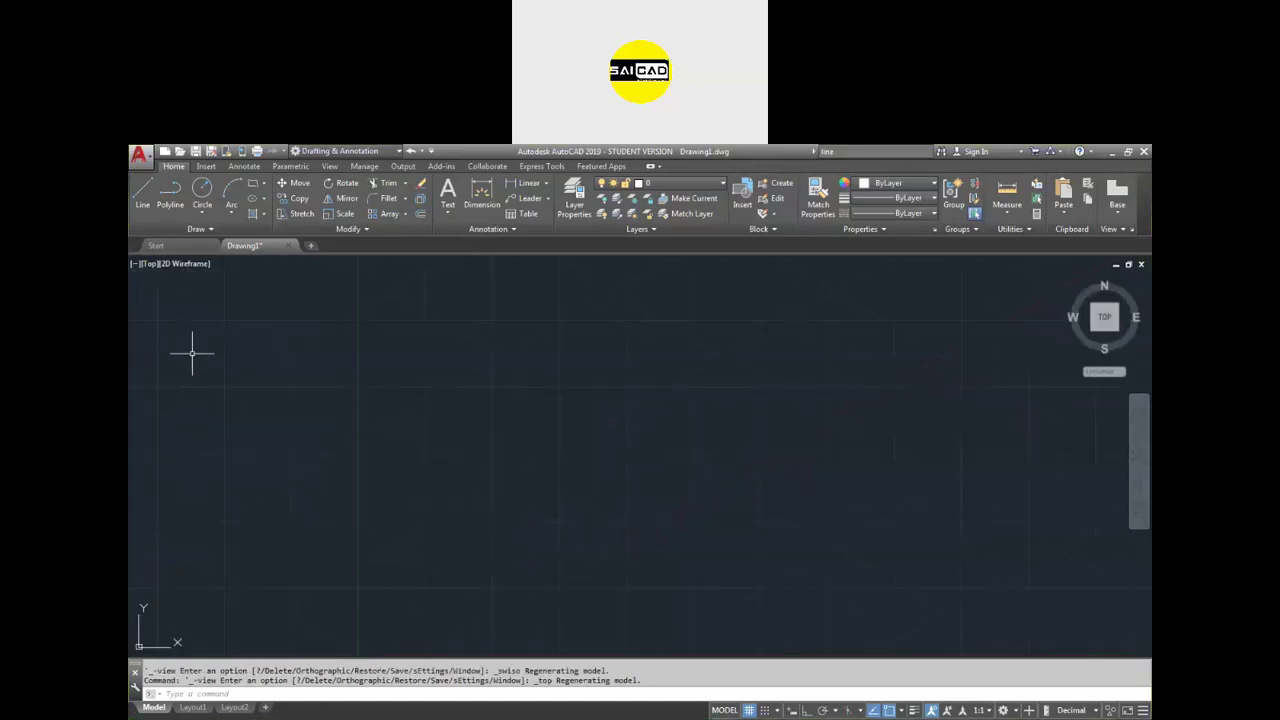
mouse_move(249, 340)
middle_mouse_down()
mouse_move(351, 406)
mouse_move(327, 443)
middle_mouse_up()
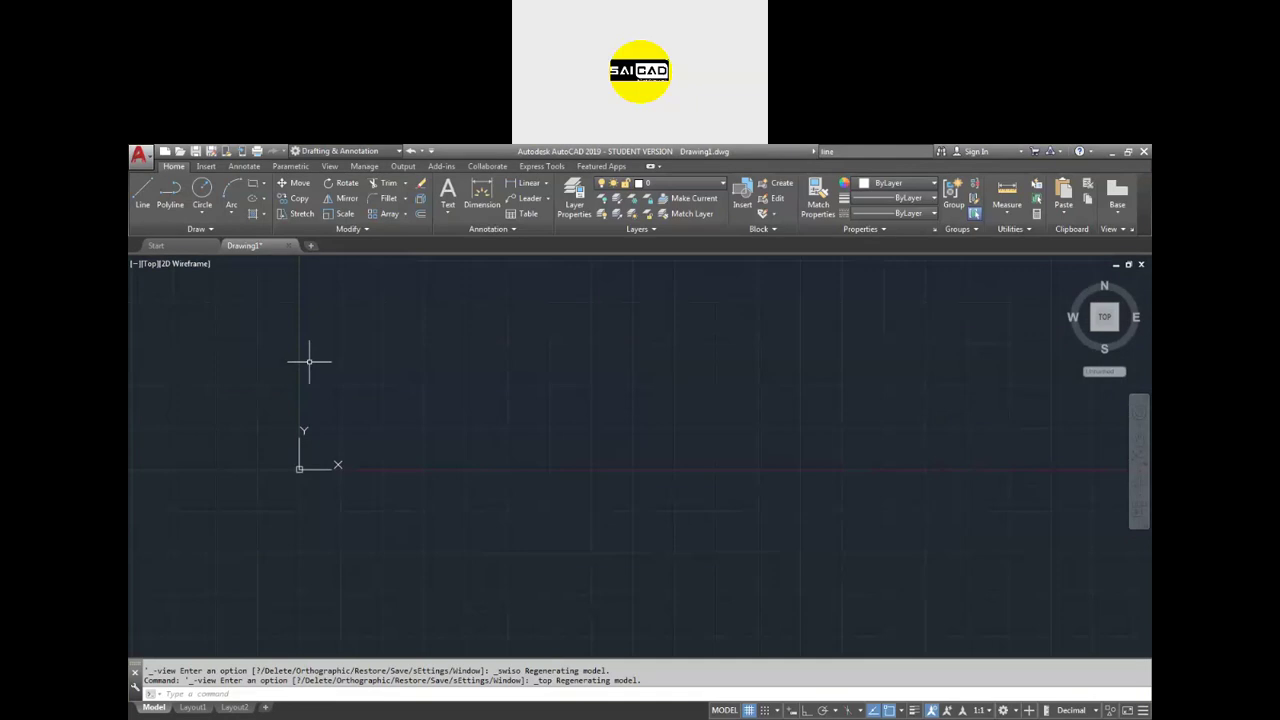
left_click(174, 265)
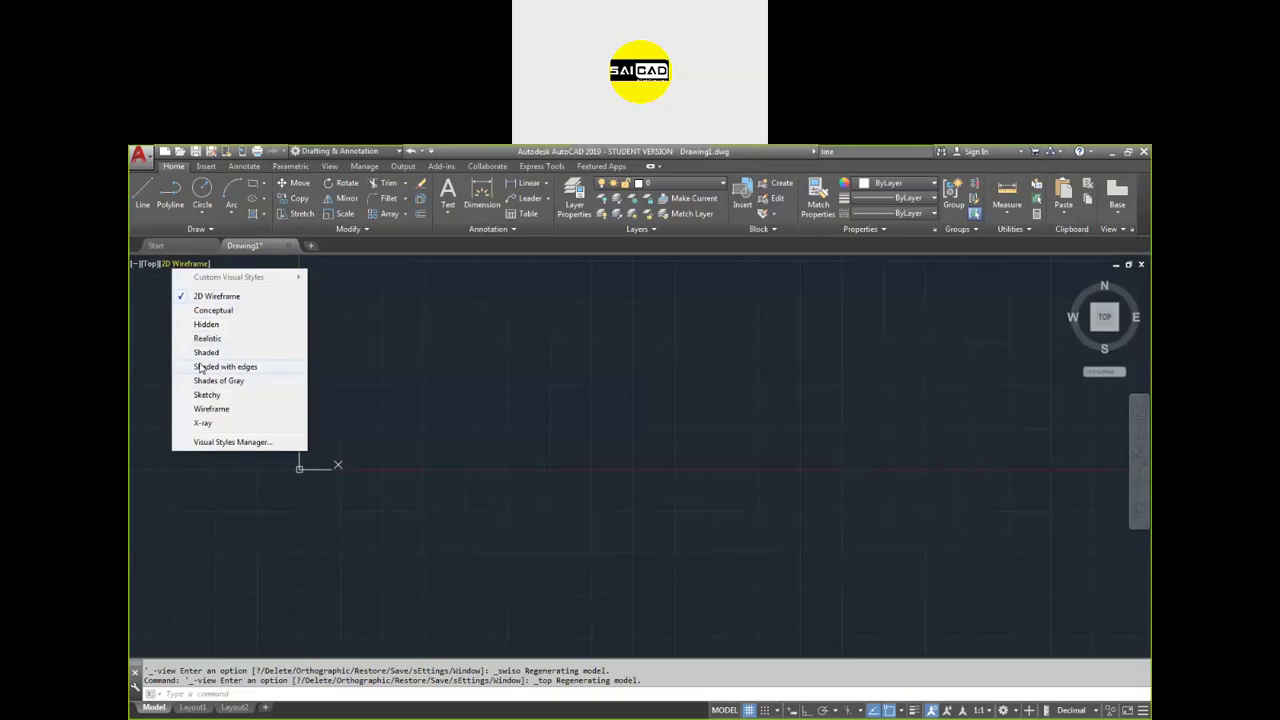
- Close the view and visual style menus, keeping 2D Wireframe as the visual style
left_click(243, 296)
left_click(426, 360)
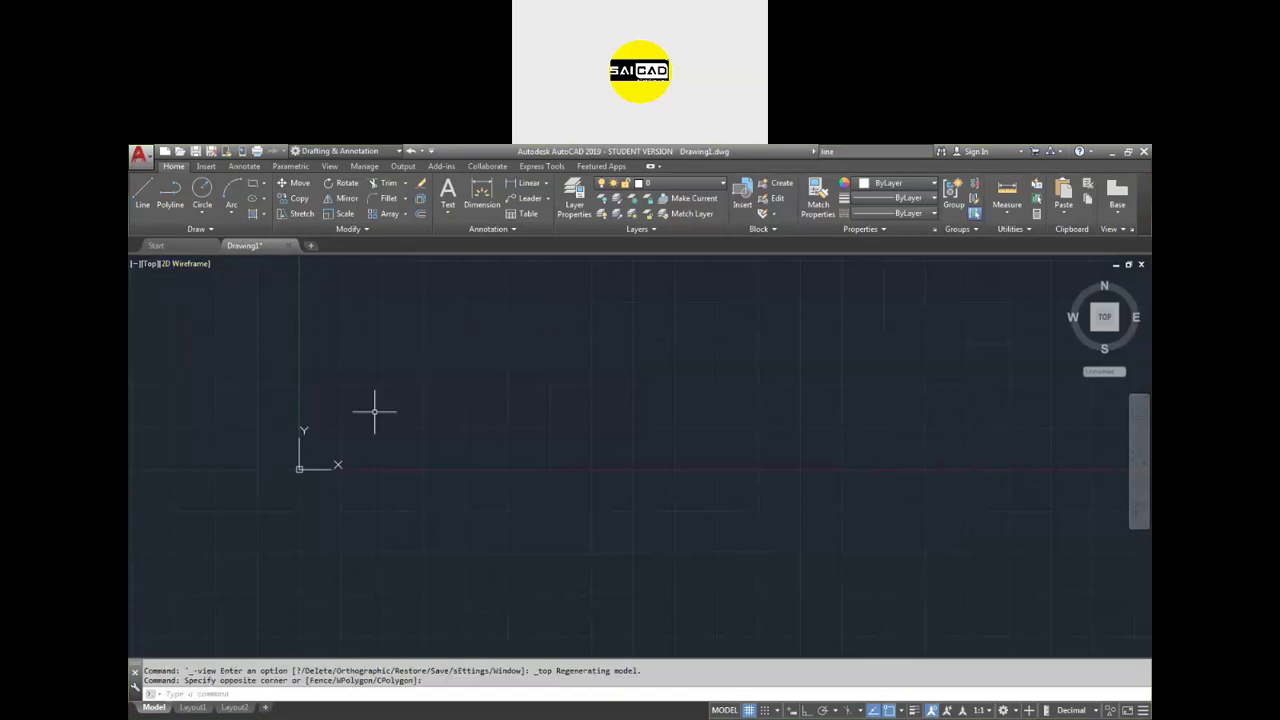
left_click(149, 264)
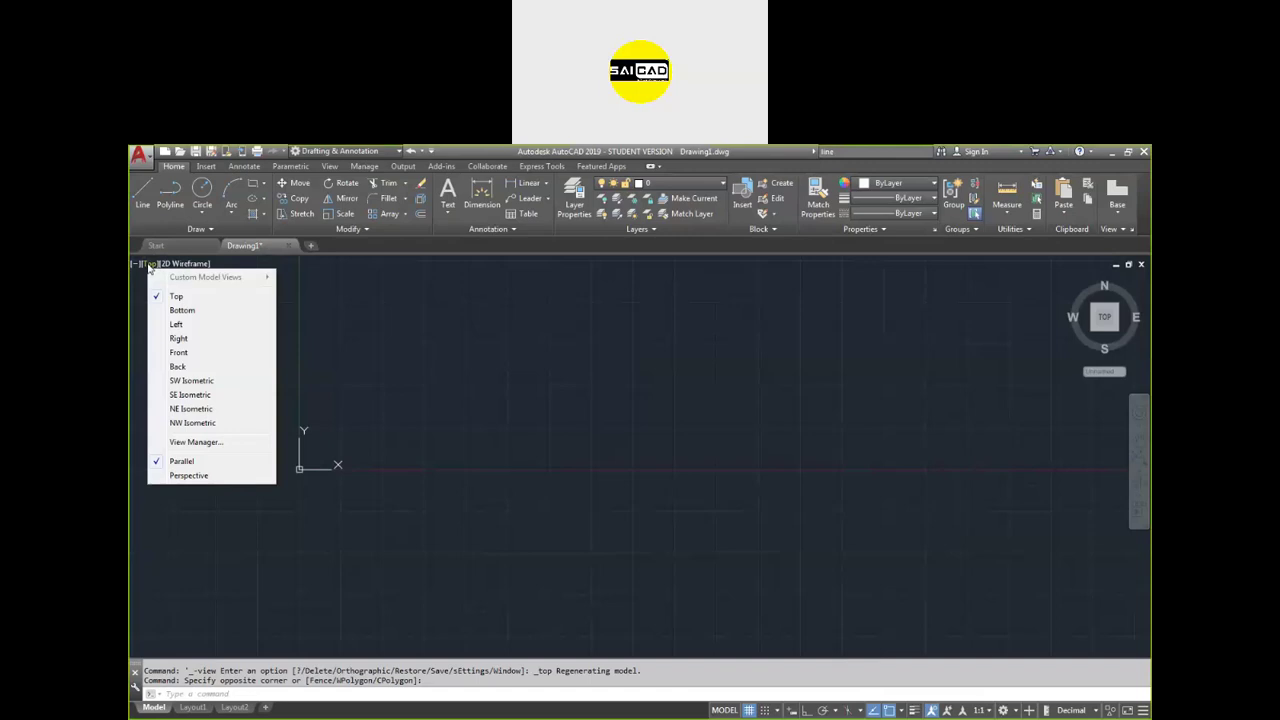
left_click(276, 302)
left_click(286, 289)
left_click(201, 268)
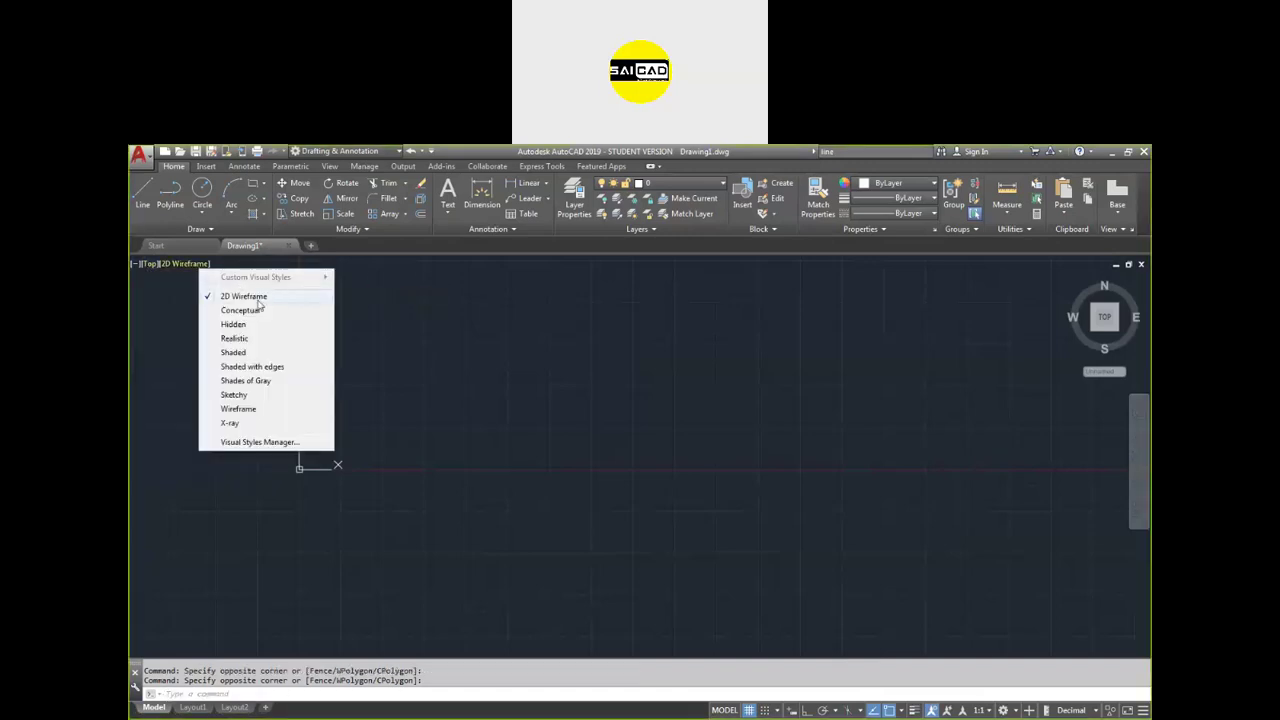
left_click(287, 299)
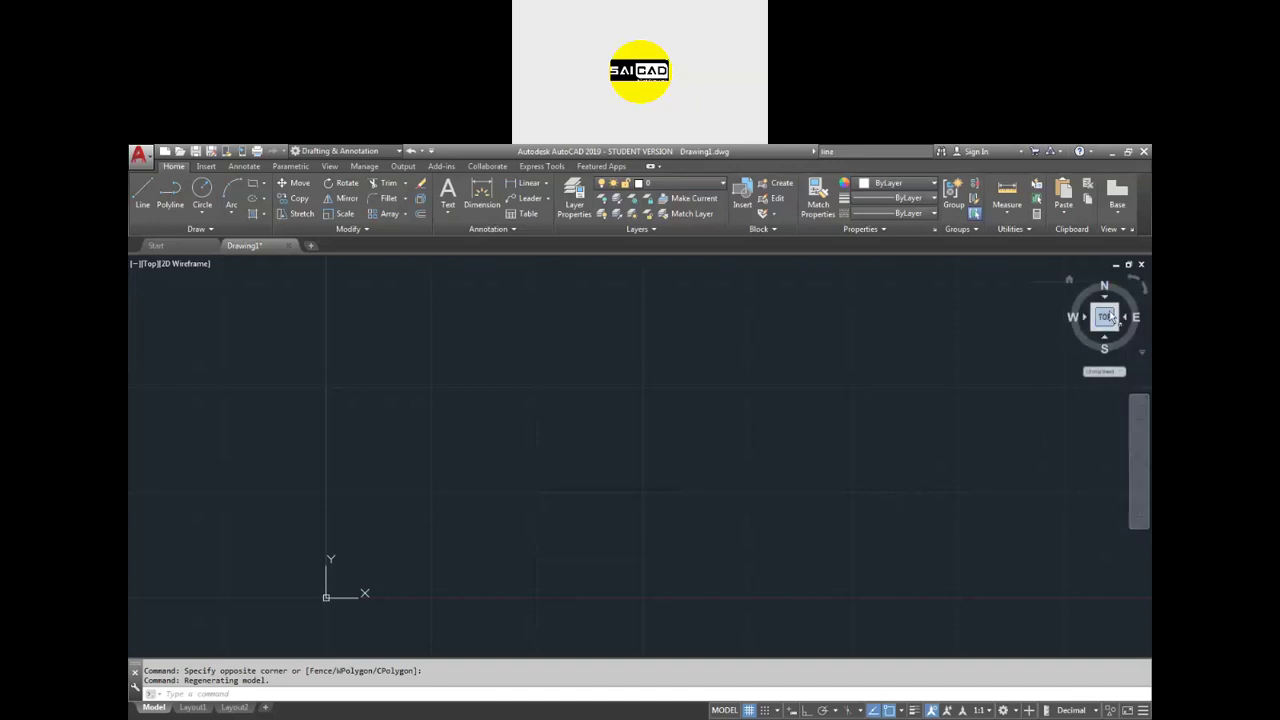
left_click_drag(1102, 330, 1127, 316)
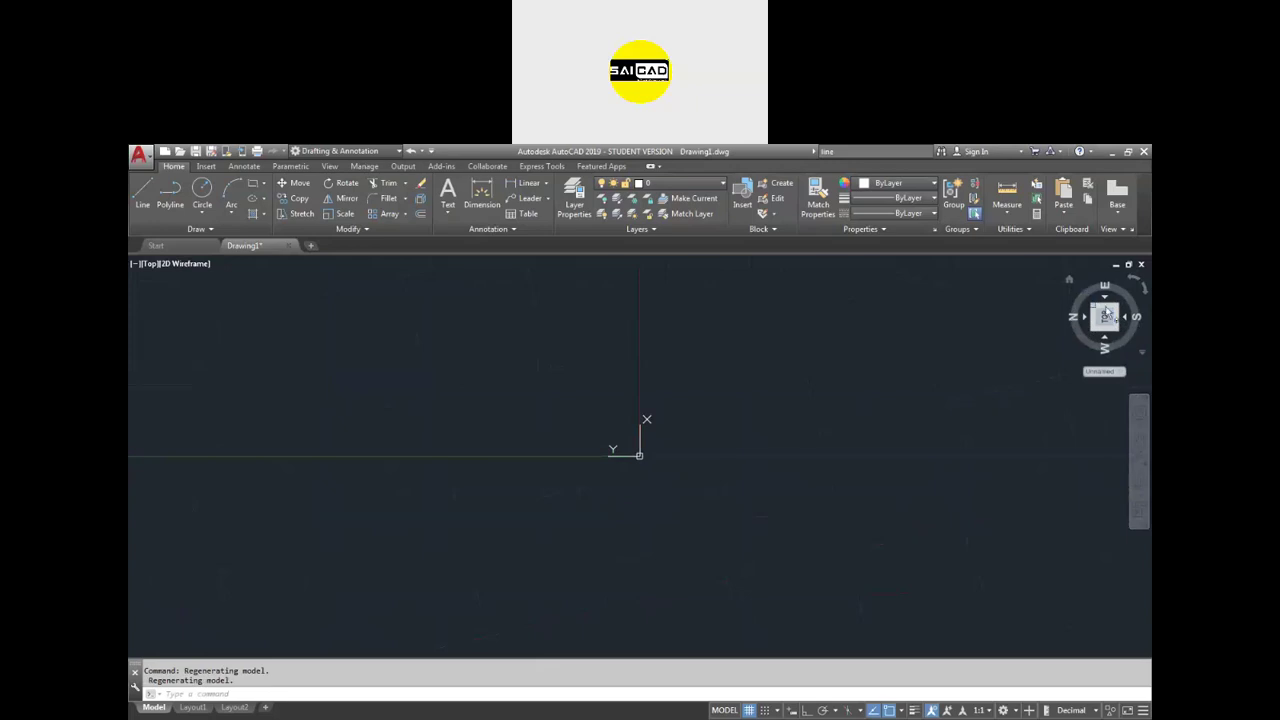
left_click(1143, 292)
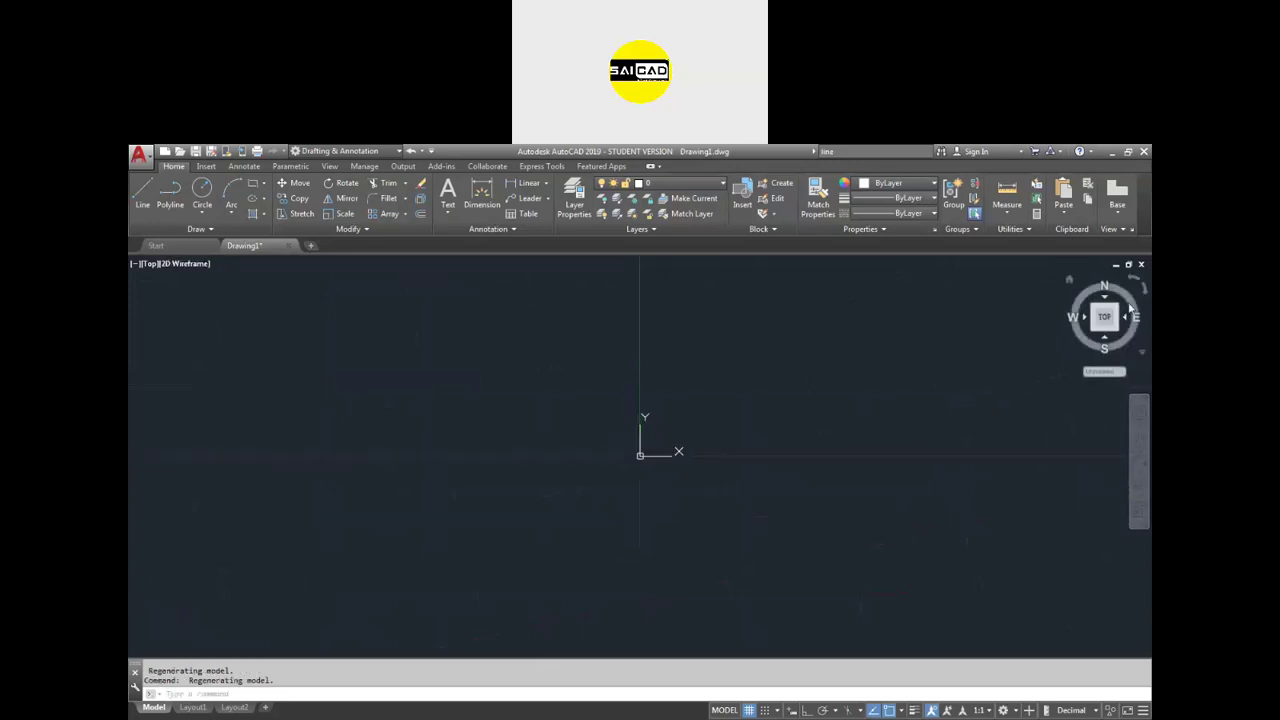
left_click(1104, 341)
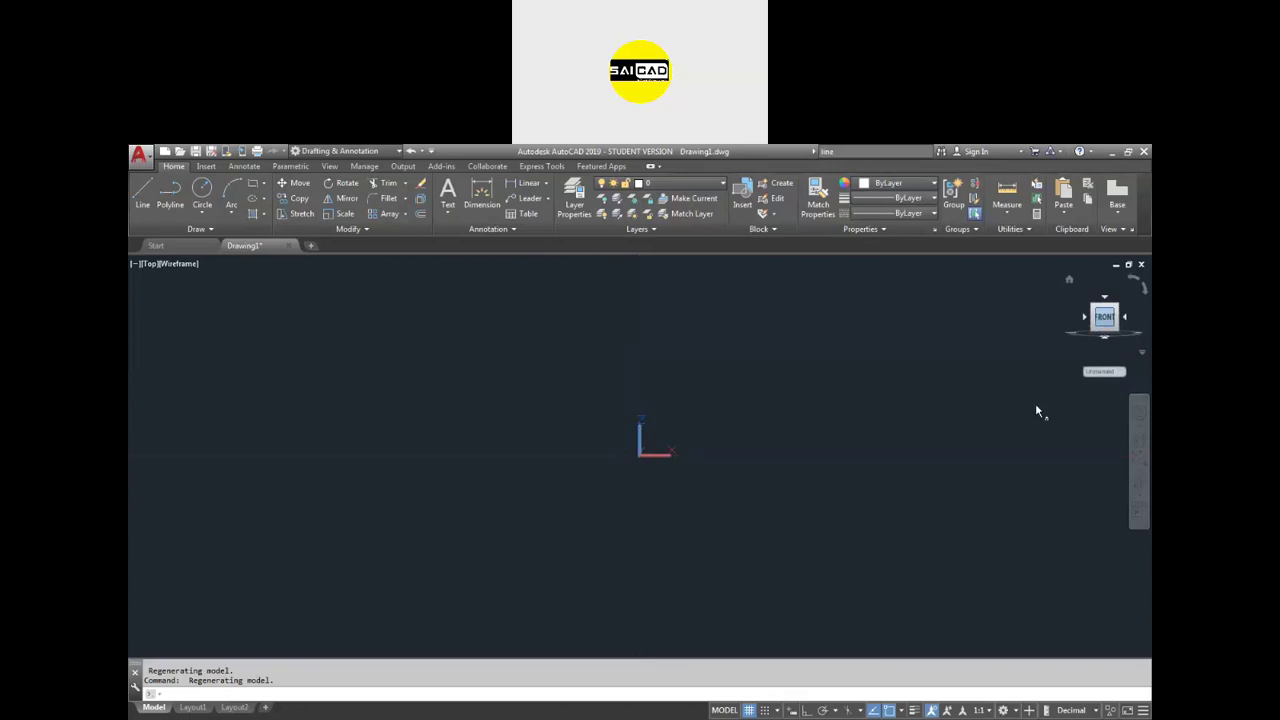
left_click(1086, 317)
left_click(1108, 298)
left_click(1145, 288)
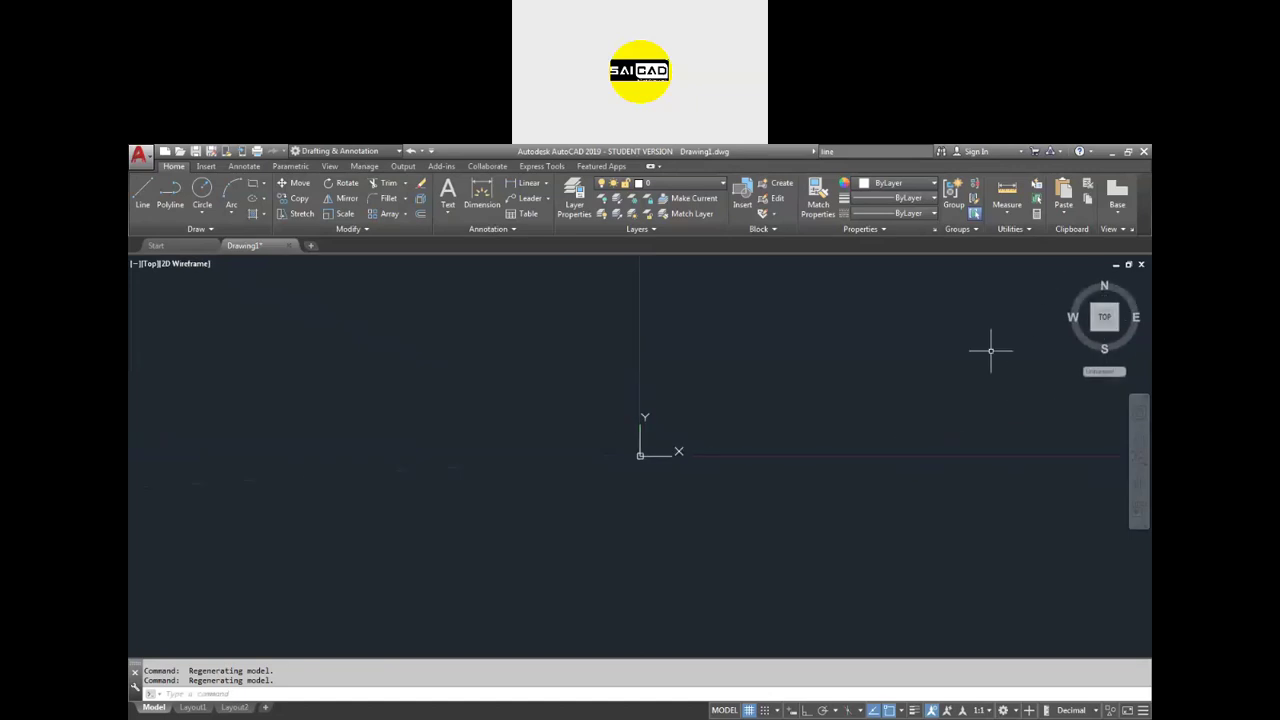
left_click(1104, 317)
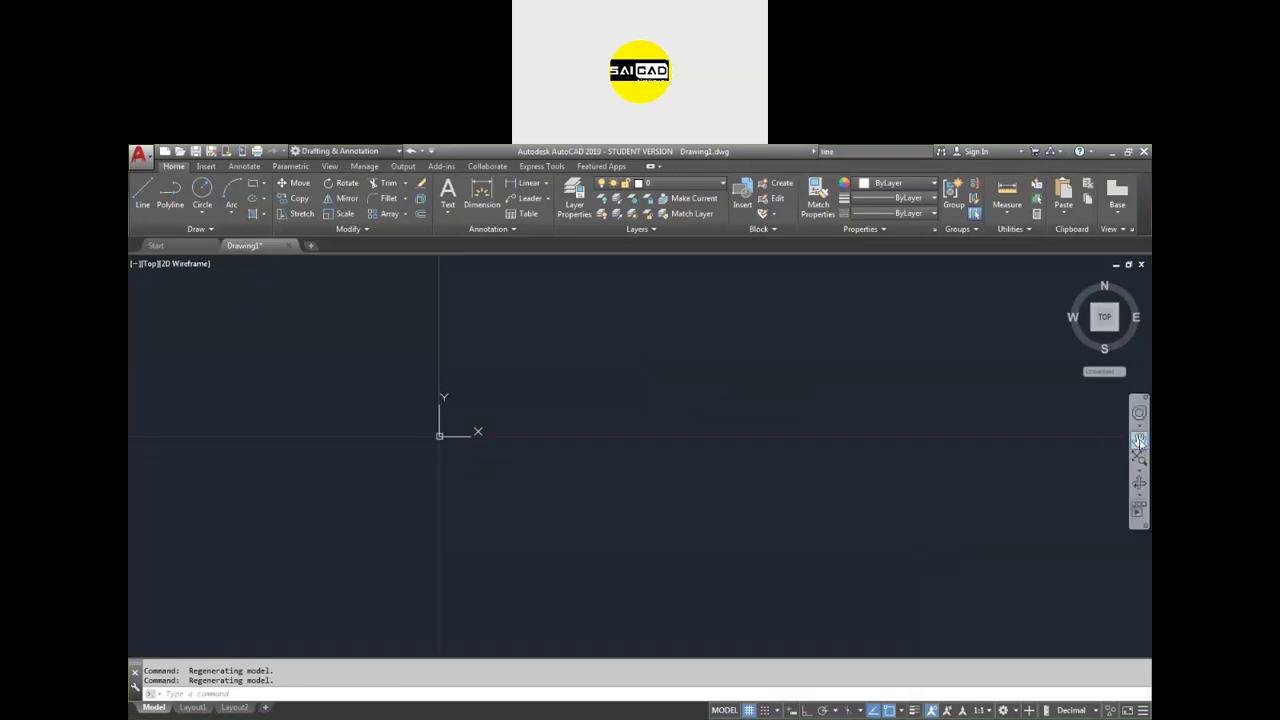
left_click(1139, 441)
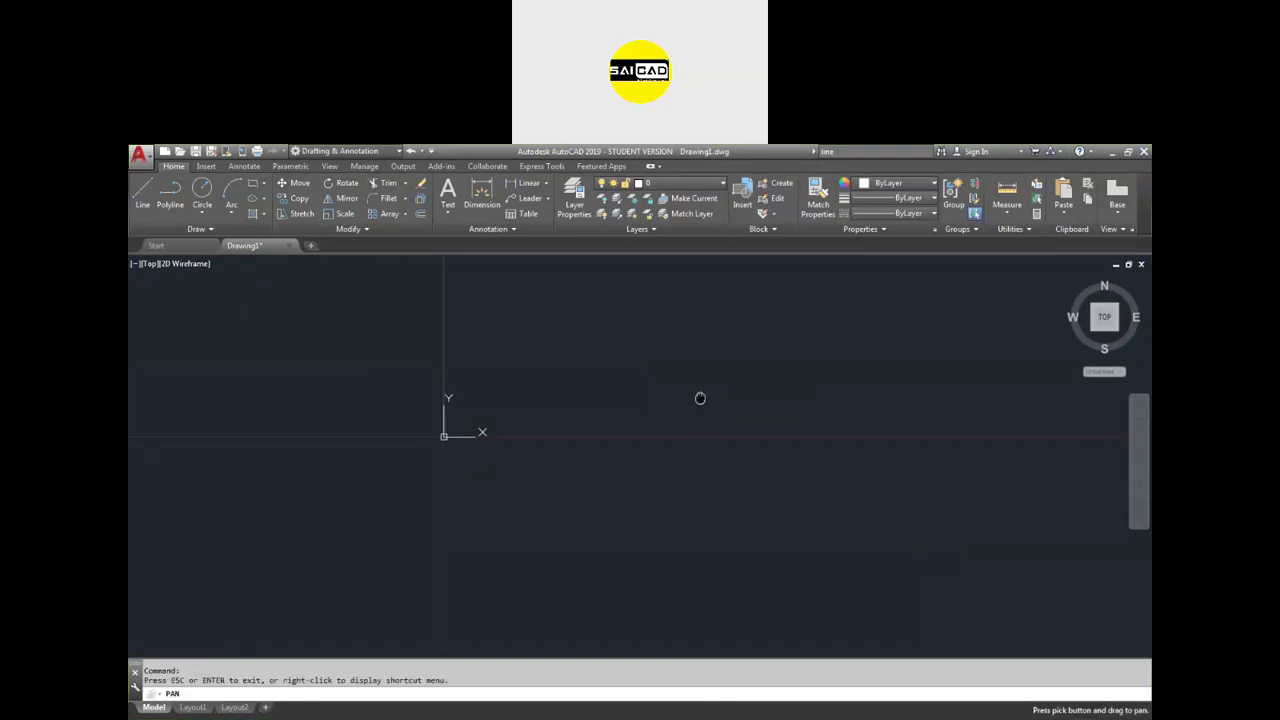
mouse_move(700, 397)
left_mouse_down()
mouse_move(720, 491)
mouse_move(331, 423)
mouse_move(984, 465)
mouse_move(846, 480)
mouse_move(537, 420)
mouse_move(1063, 549)
mouse_move(1059, 414)
mouse_move(734, 471)
mouse_move(935, 398)
left_mouse_up()
left_click(1140, 460)
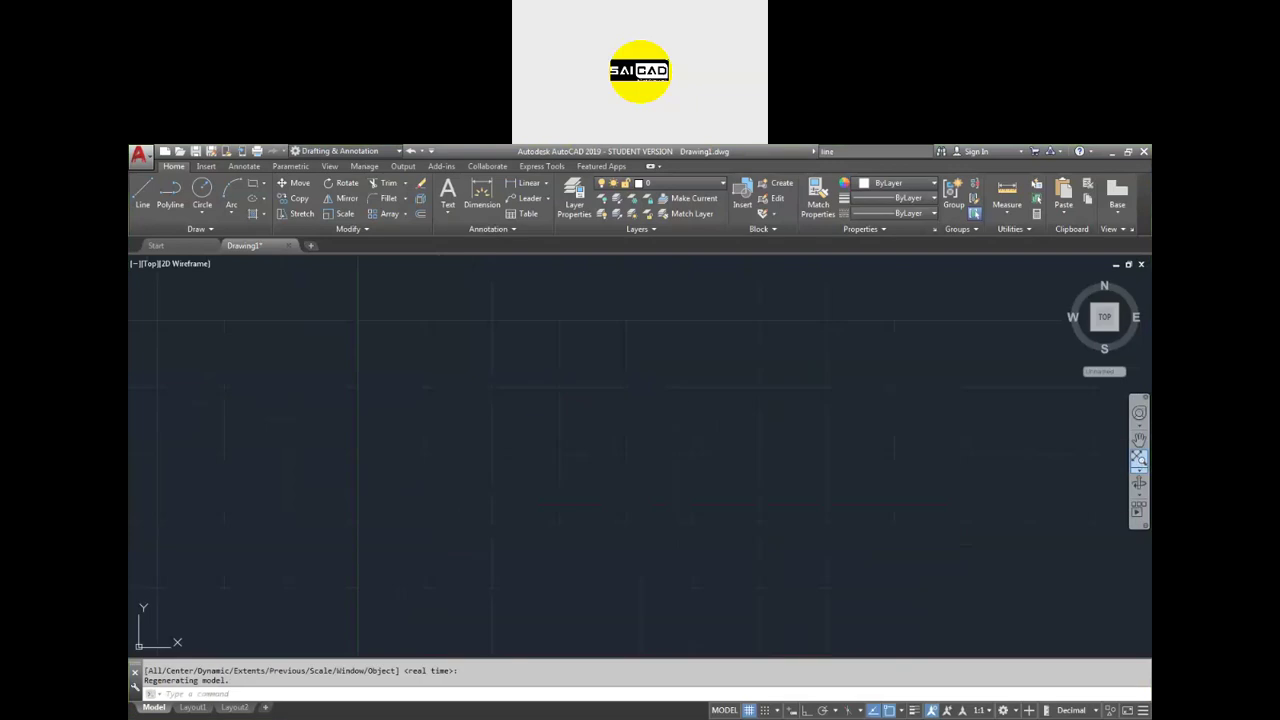
left_click(1140, 460)
scroll(697, 491, "up", 2)
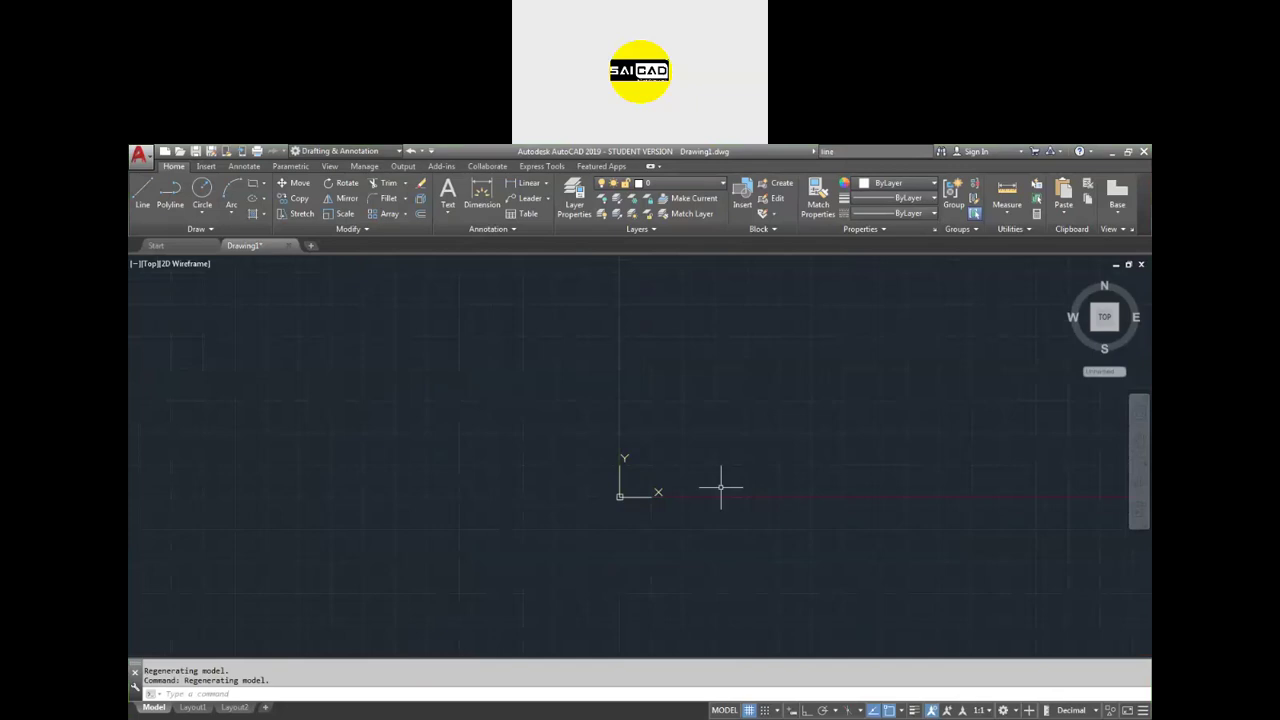
- Draw a circle by picking its centre and a radius point
left_click(202, 192)
left_click(860, 463)
left_click(843, 357)
- Zoom to extents and orbit the view so the circle tilts into an ellipse
scroll(362, 505, "up", 2)
scroll(314, 529, "up", 2)
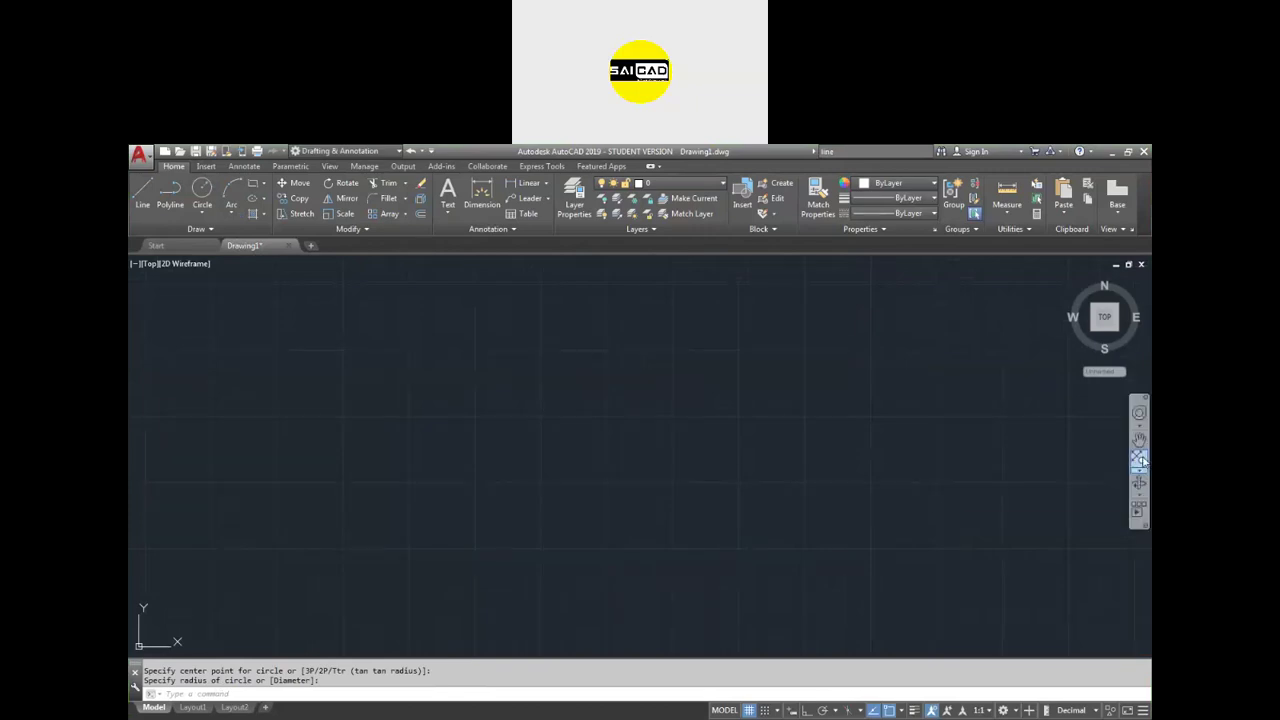
left_click(1139, 461)
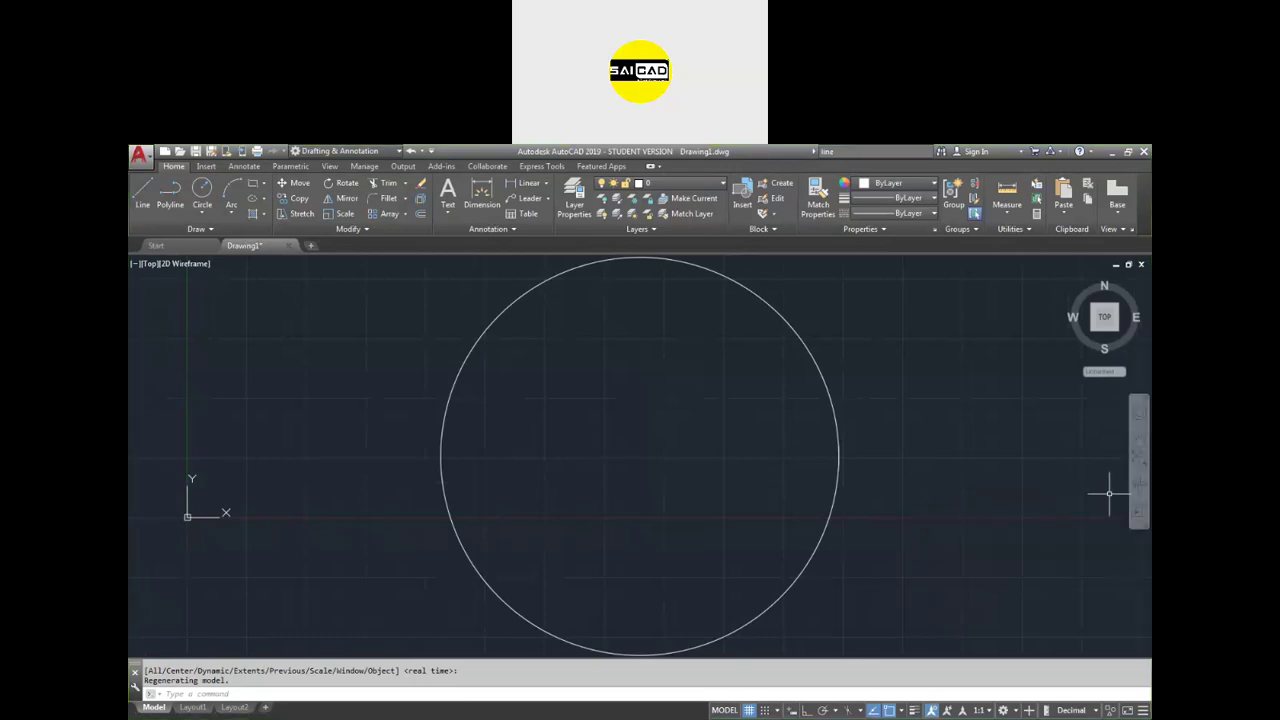
left_click(1139, 485)
mouse_move(827, 592)
left_mouse_down()
mouse_move(819, 526)
mouse_move(703, 477)
mouse_move(717, 449)
mouse_move(794, 403)
mouse_move(843, 437)
mouse_move(869, 511)
mouse_move(823, 514)
mouse_move(726, 407)
mouse_move(606, 426)
mouse_move(617, 480)
mouse_move(709, 471)
mouse_move(762, 439)
mouse_move(863, 460)
mouse_move(820, 543)
mouse_move(709, 494)
mouse_move(743, 475)
mouse_move(730, 468)
left_mouse_up()
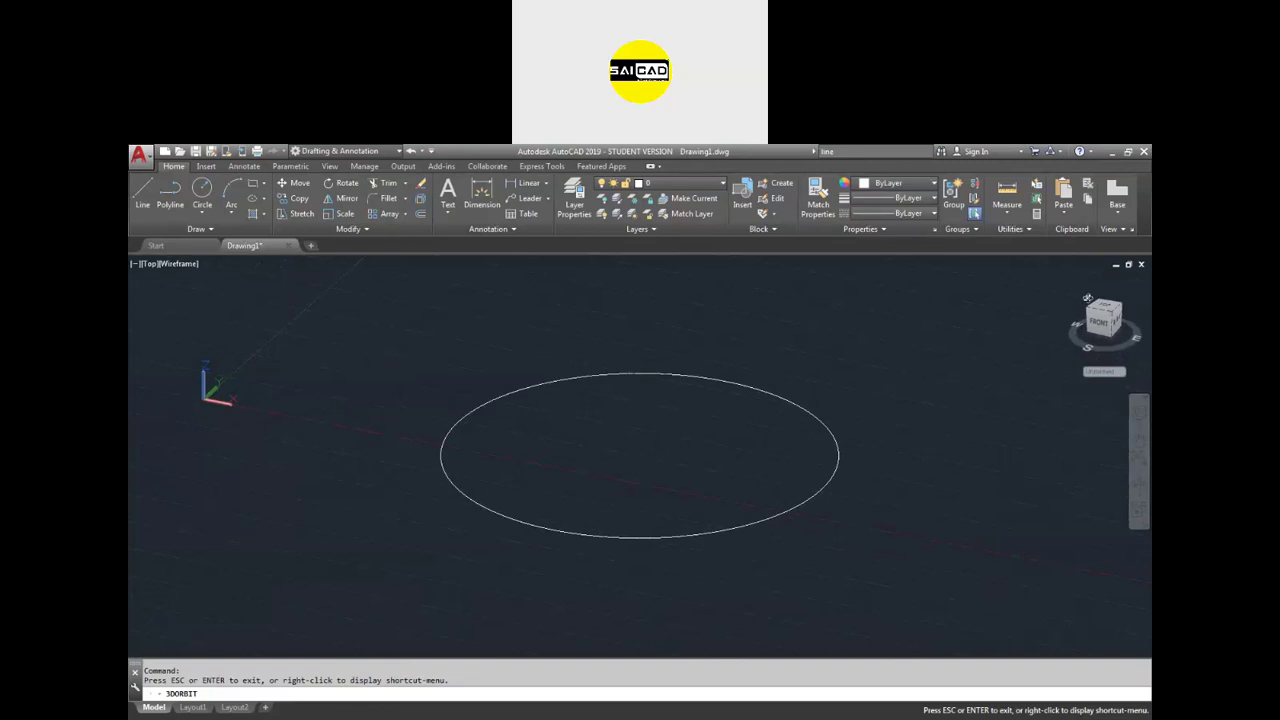
- Orbit once more, exit orbit, restore the Top view, and float the command line
mouse_move(698, 428)
left_mouse_down()
mouse_move(943, 409)
mouse_move(595, 403)
mouse_move(611, 460)
mouse_move(674, 397)
mouse_move(789, 443)
mouse_move(758, 495)
mouse_move(851, 509)
left_mouse_up()
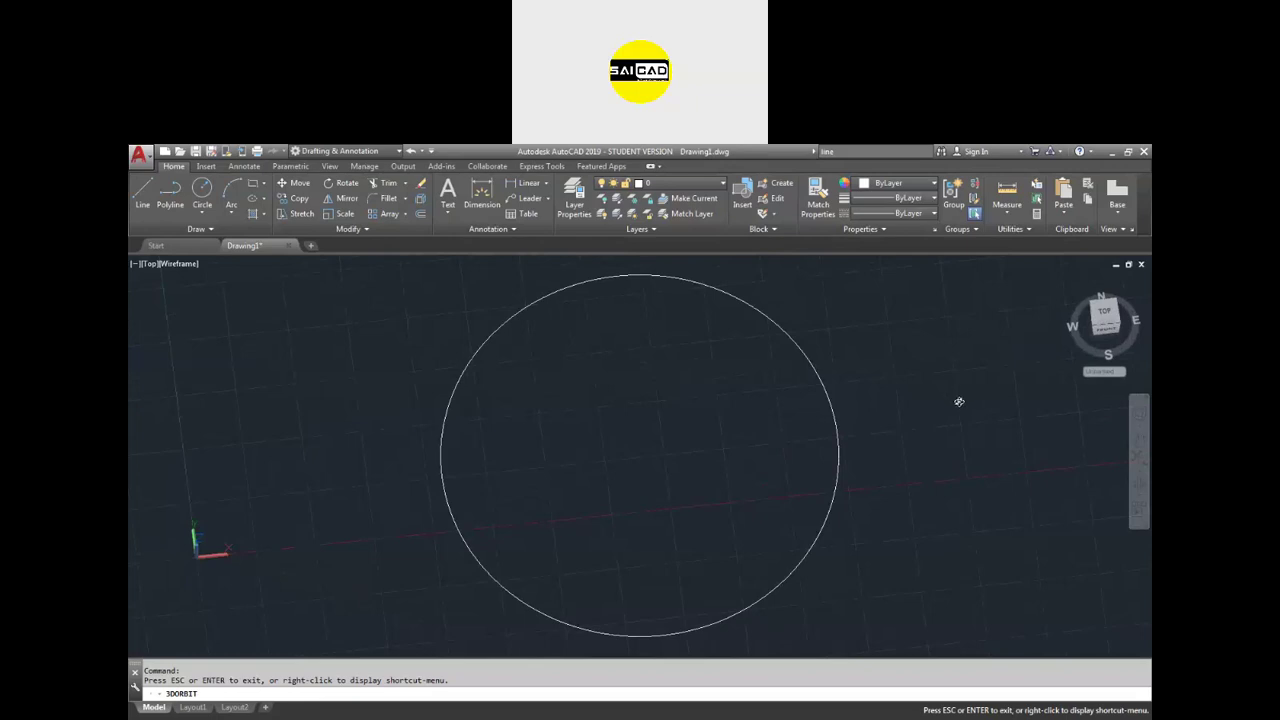
key("Escape")
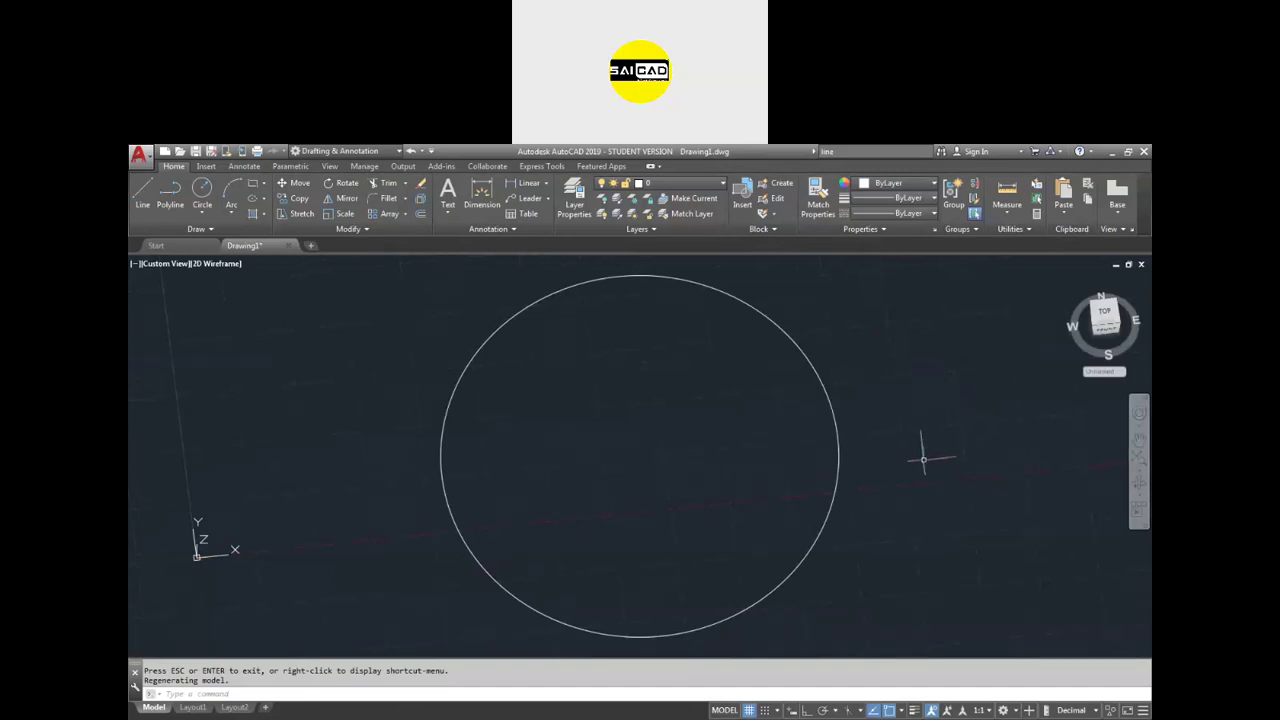
left_click(165, 263)
scroll(666, 480, "down", 5)
scroll(686, 517, "up", 3)
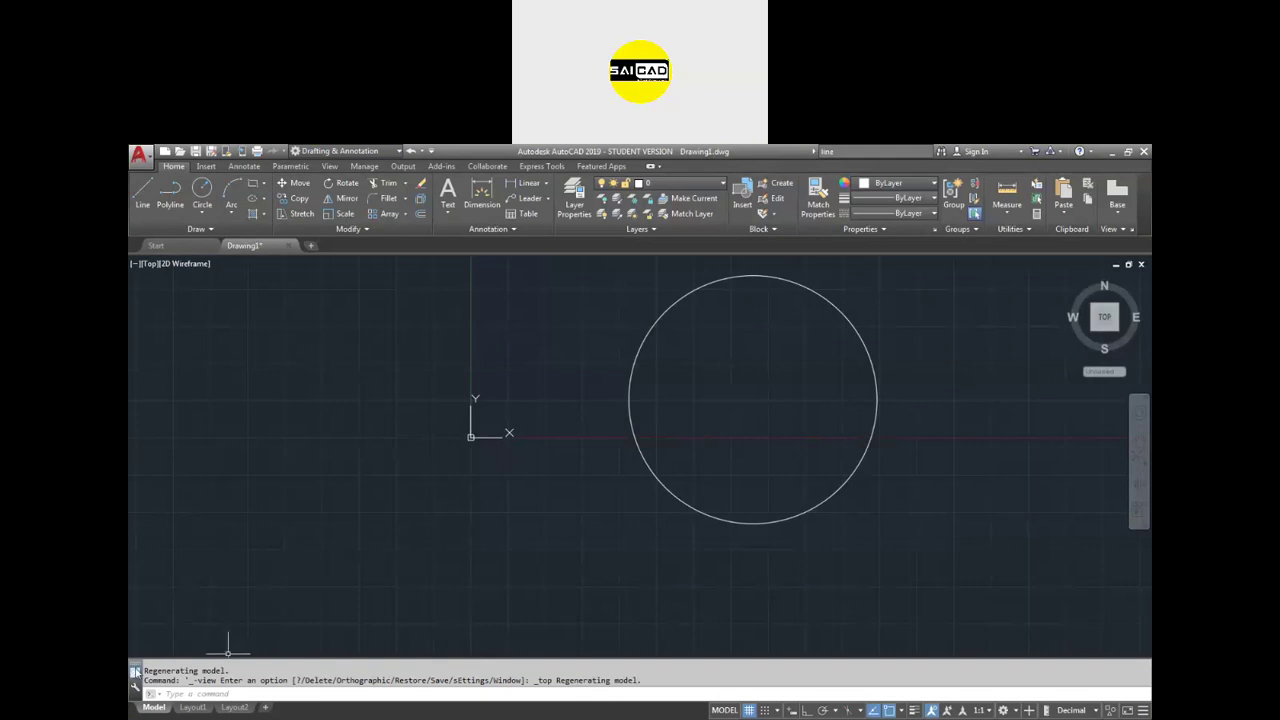
left_click_drag(137, 670, 196, 648)
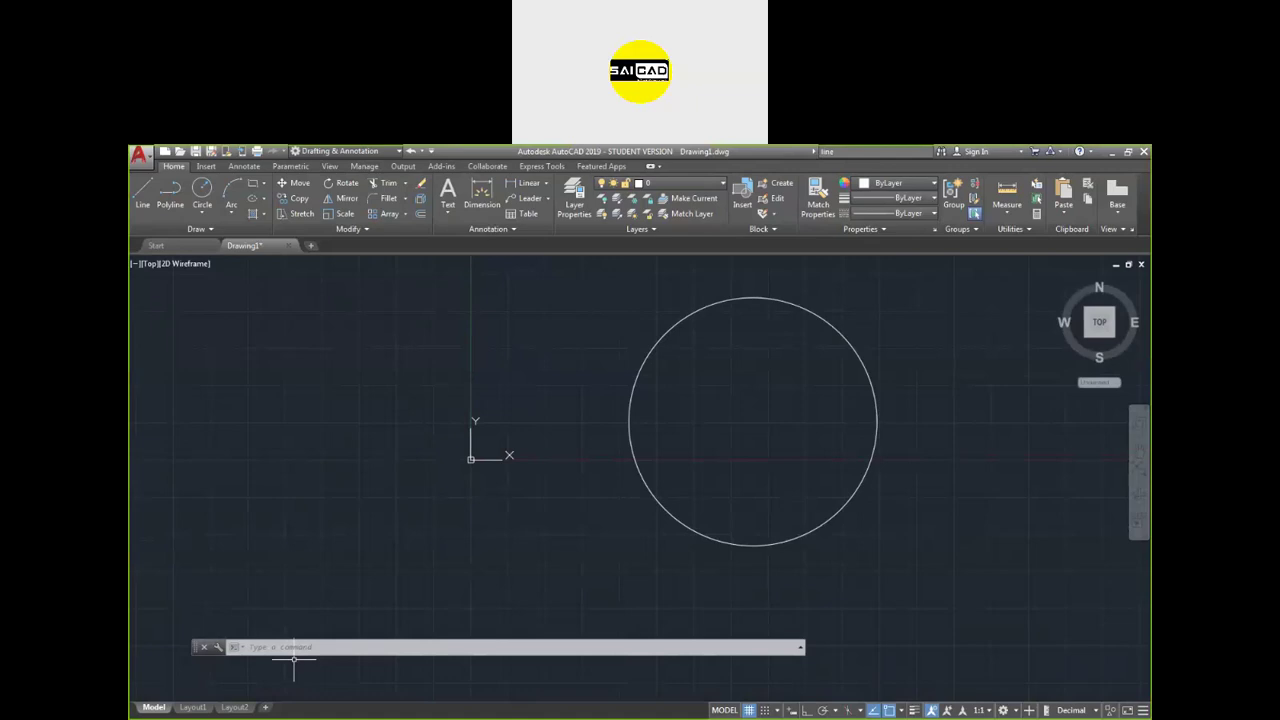
- Dock the command line at the bottom, then start and cancel the L and C commands
left_click_drag(196, 652, 163, 707)
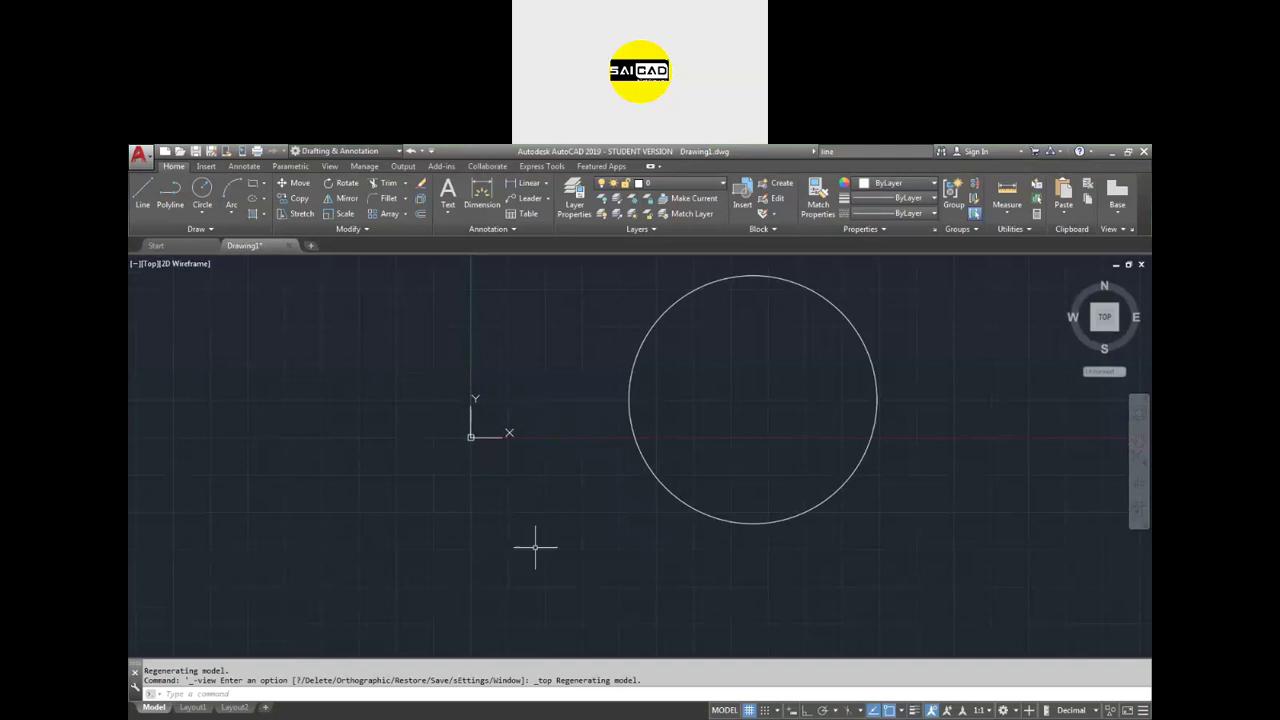
type("l")
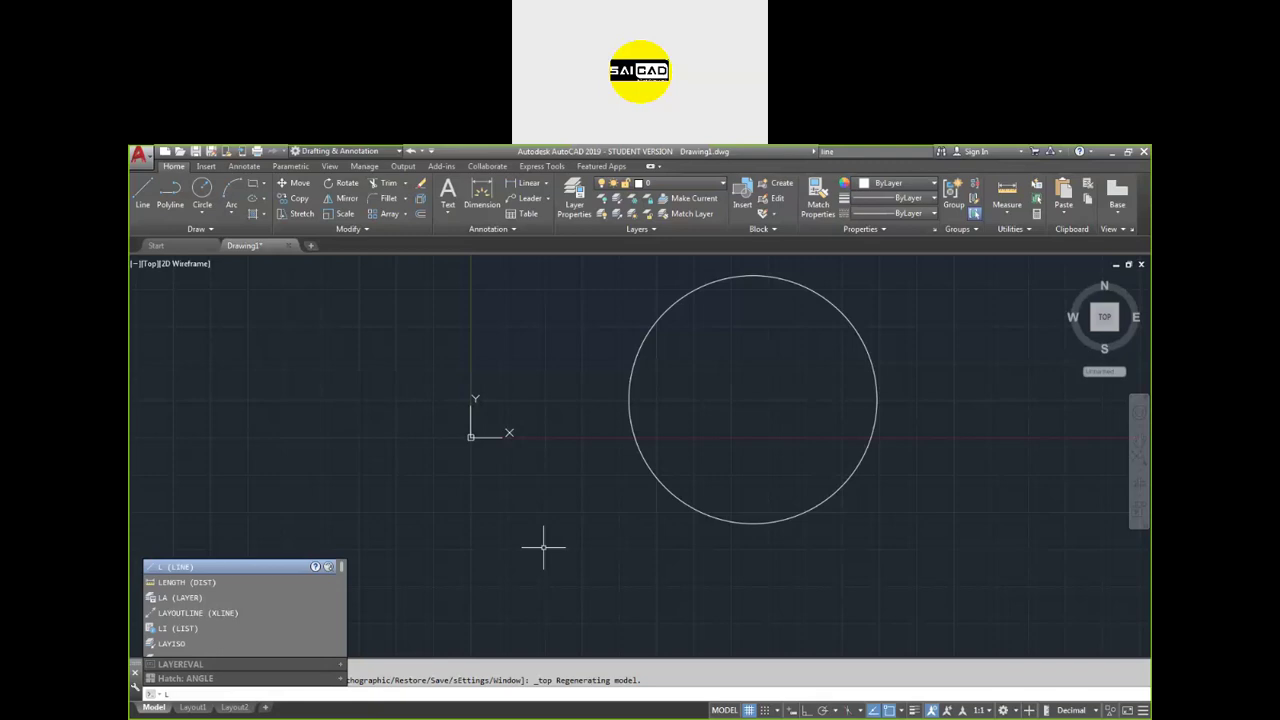
key("Return")
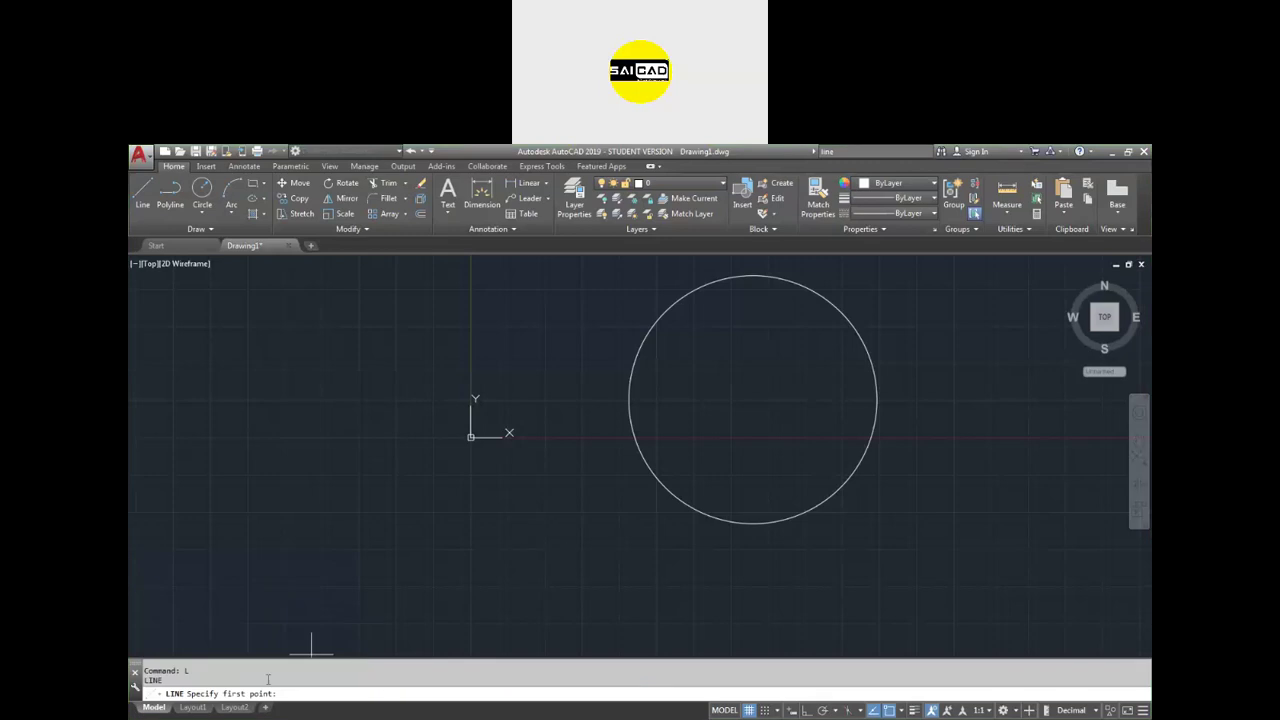
key("Escape")
type("c")
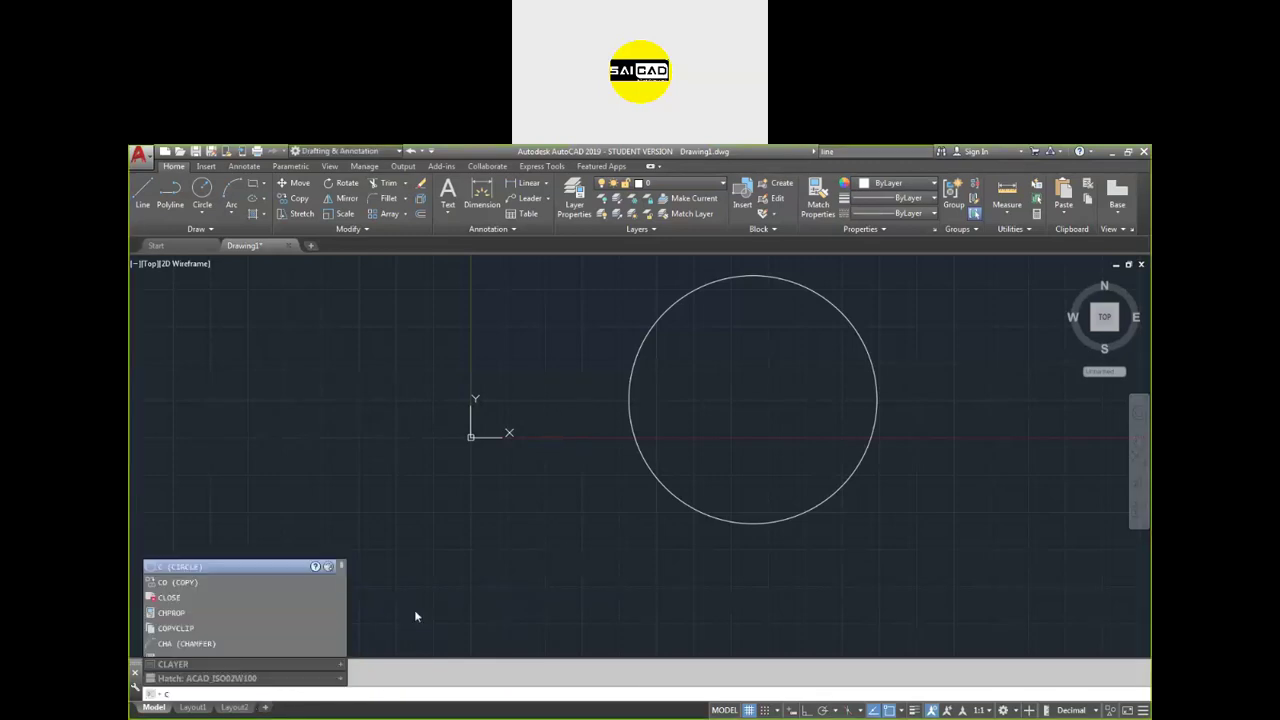
key("Return")
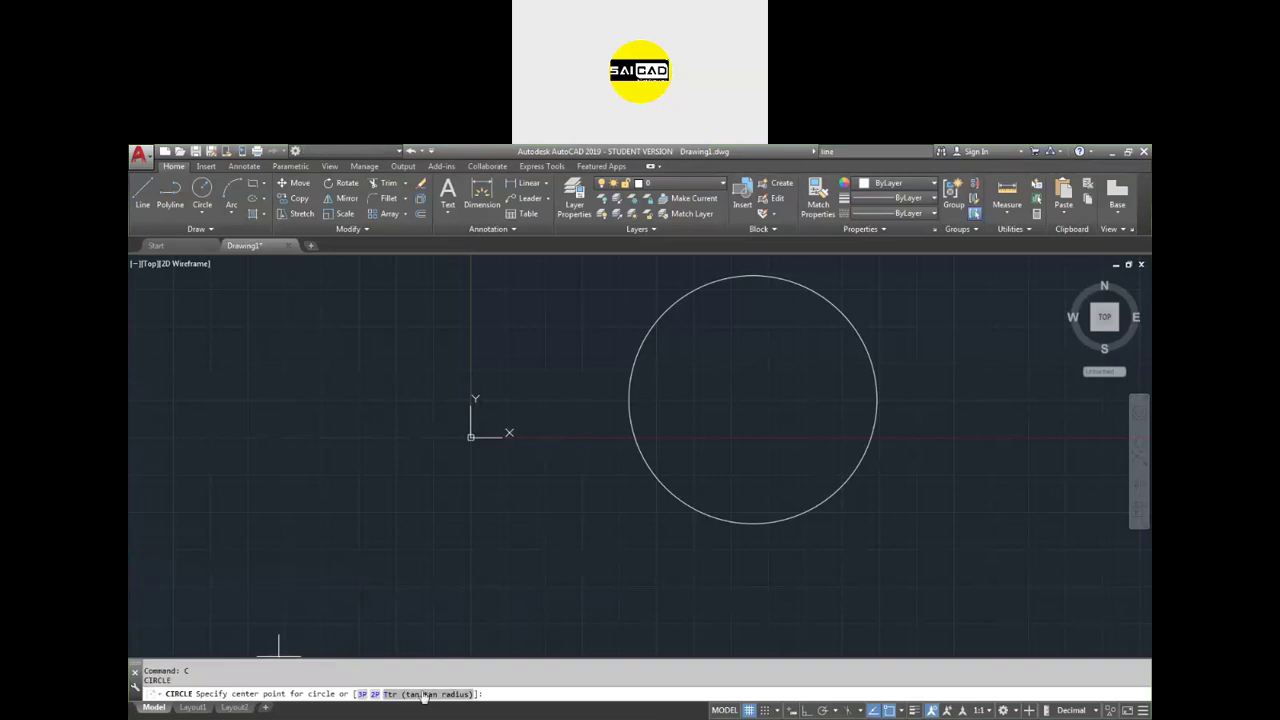
key("Escape")
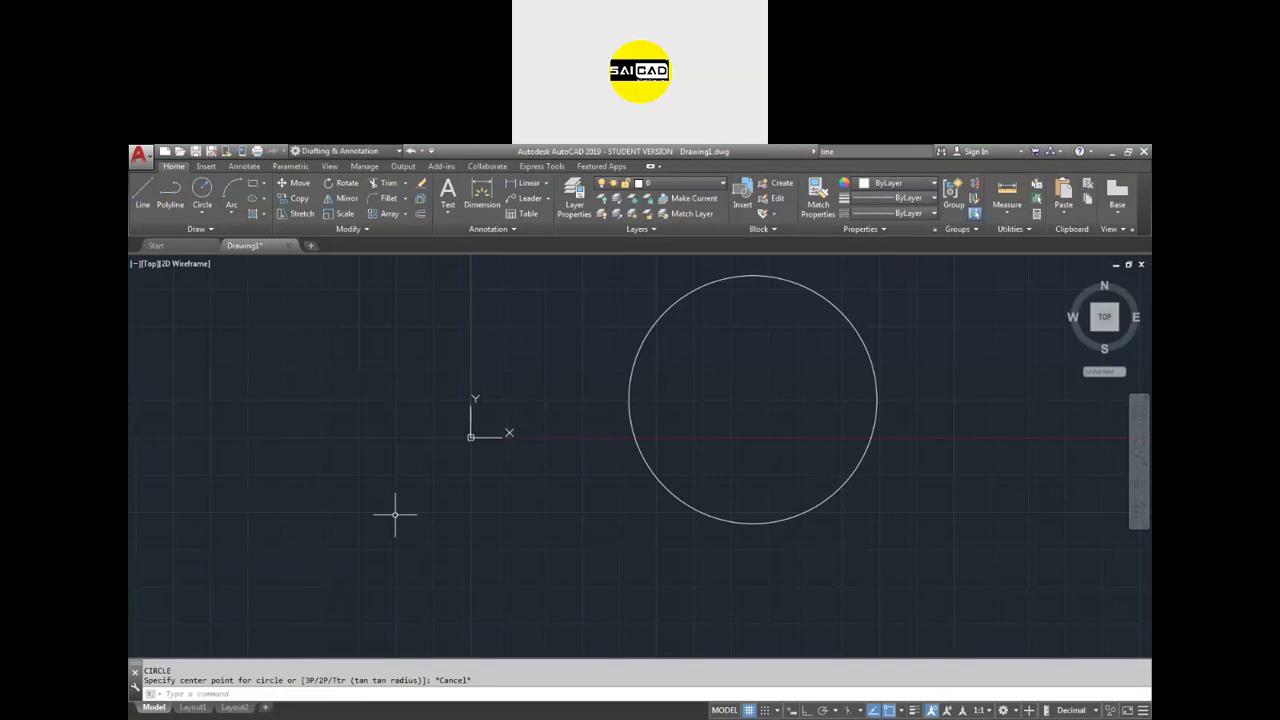
- Start the DIM command from the typed suggestions and cancel it
type("d")
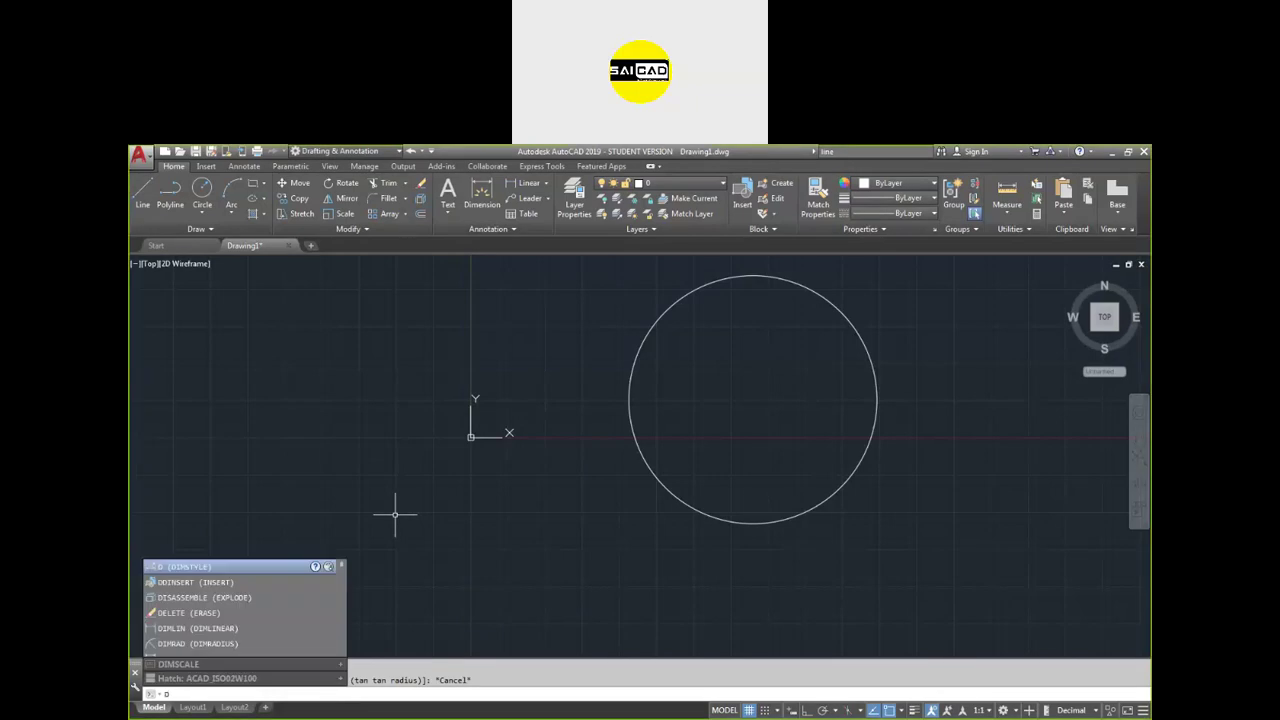
type("im")
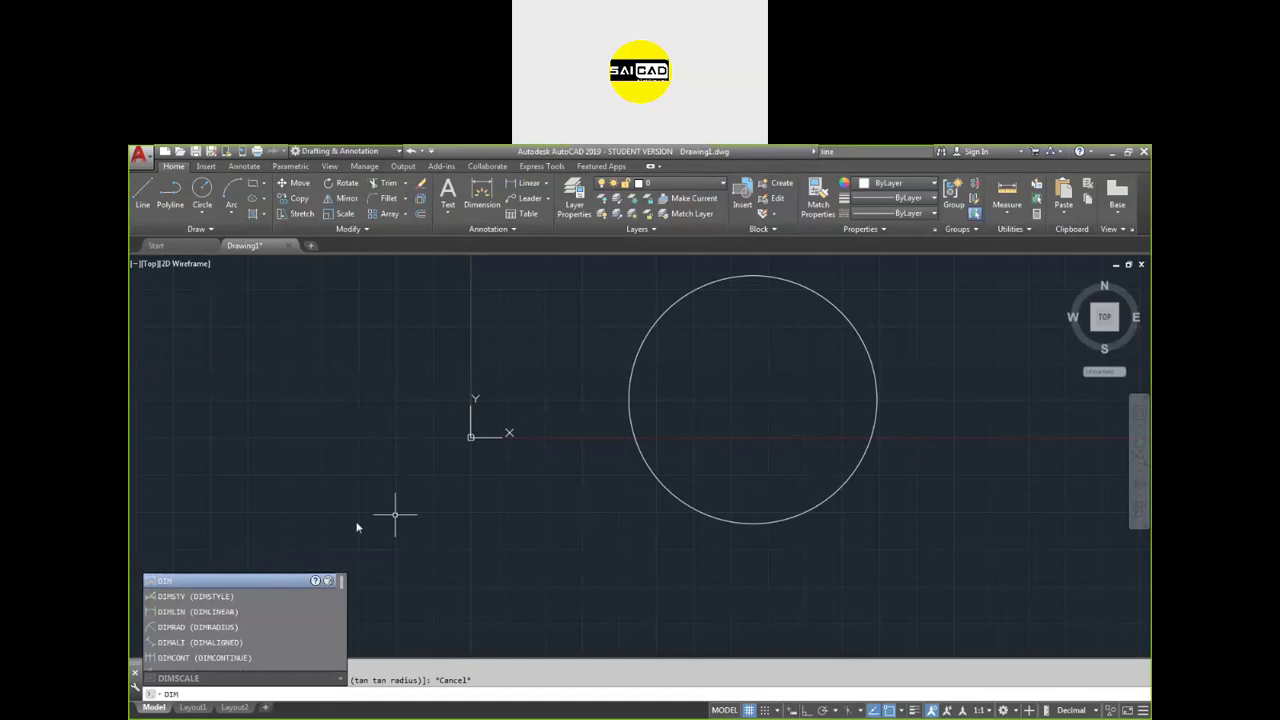
key("Down")
key("Down")
key("Down")
key("Down")
key("Down")
key("Up")
key("Up")
key("Up")
key("Up")
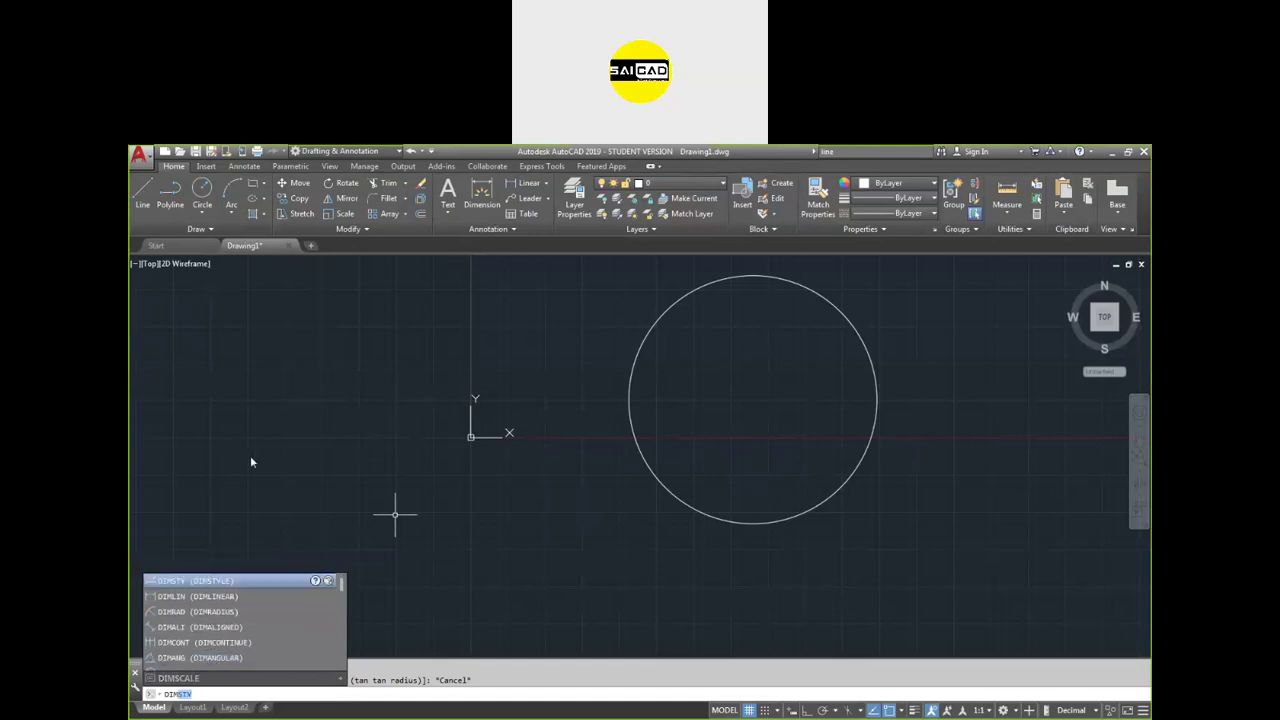
key("BackSpace")
key("Return")
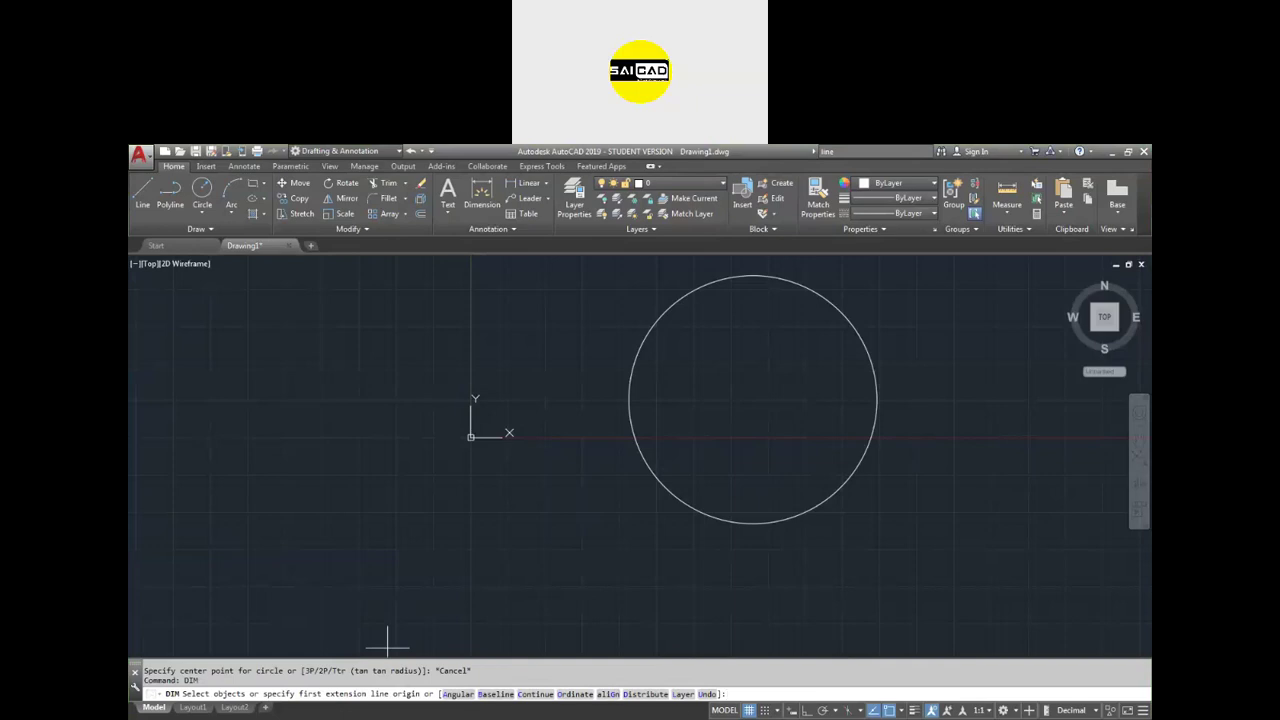
key("Escape")
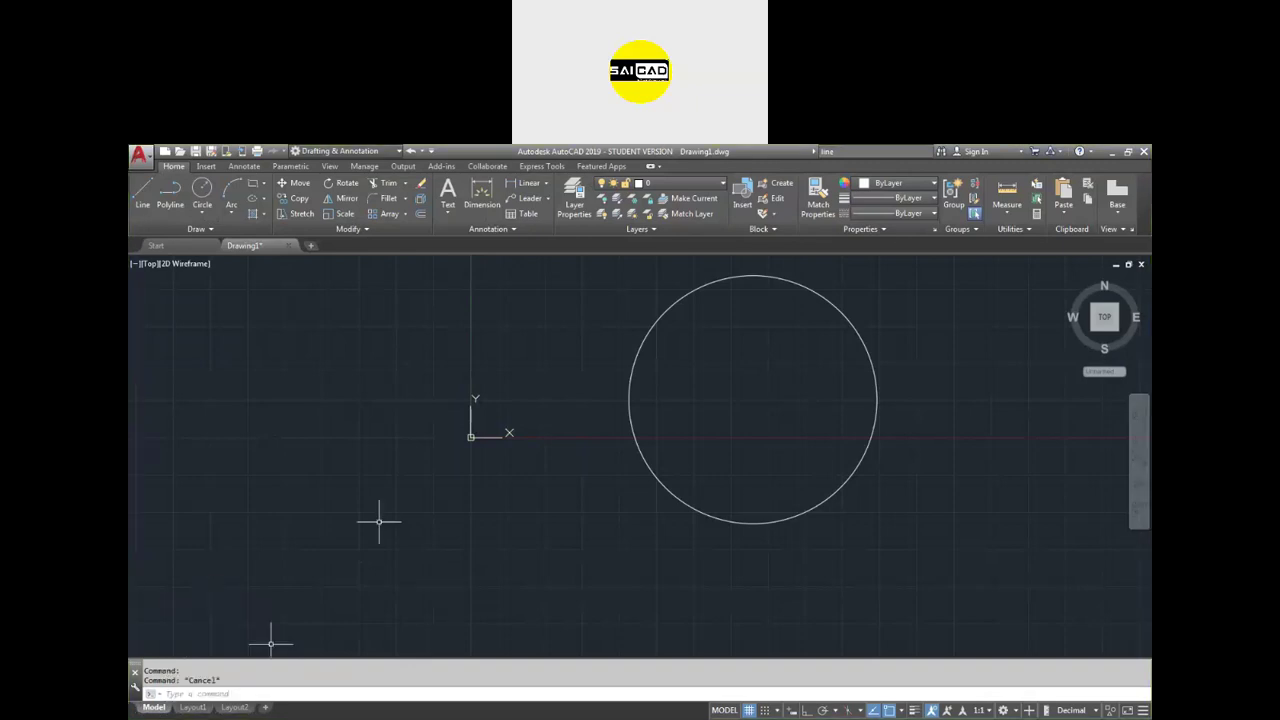
scroll(466, 500, "down", 5)
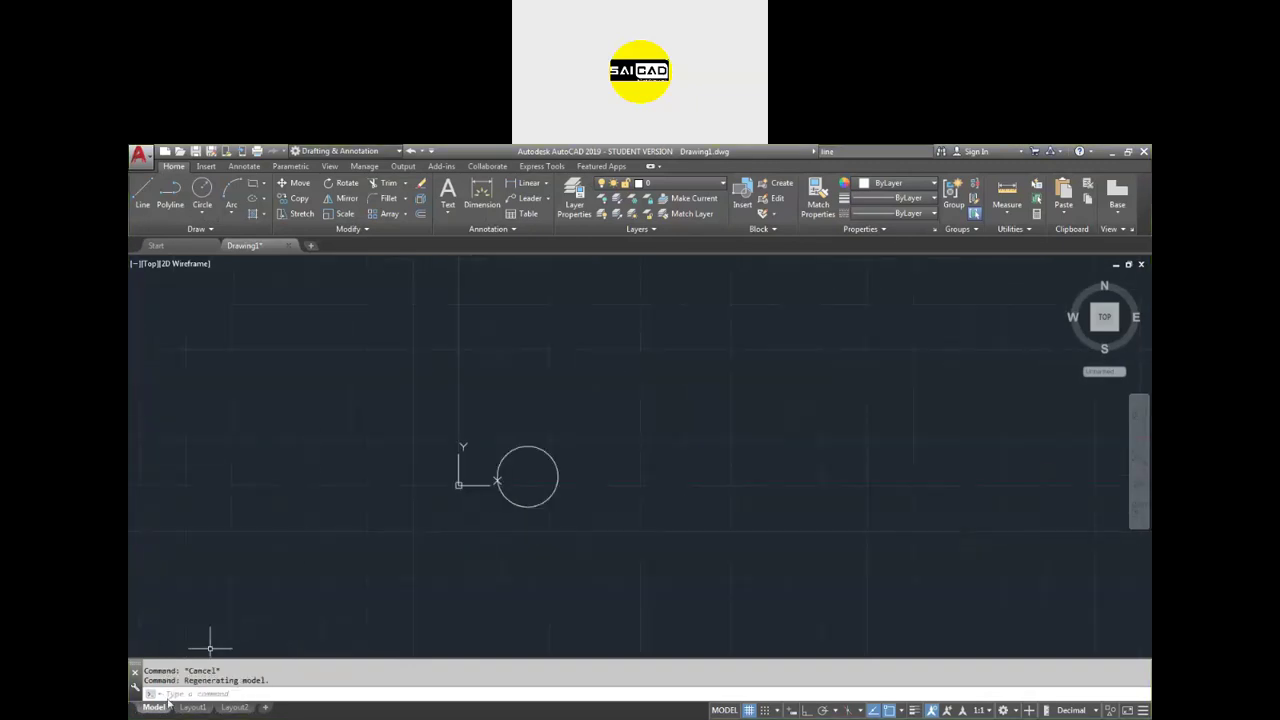
scroll(586, 449, "down", 3)
scroll(563, 462, "up", 5)
scroll(529, 491, "down", 2)
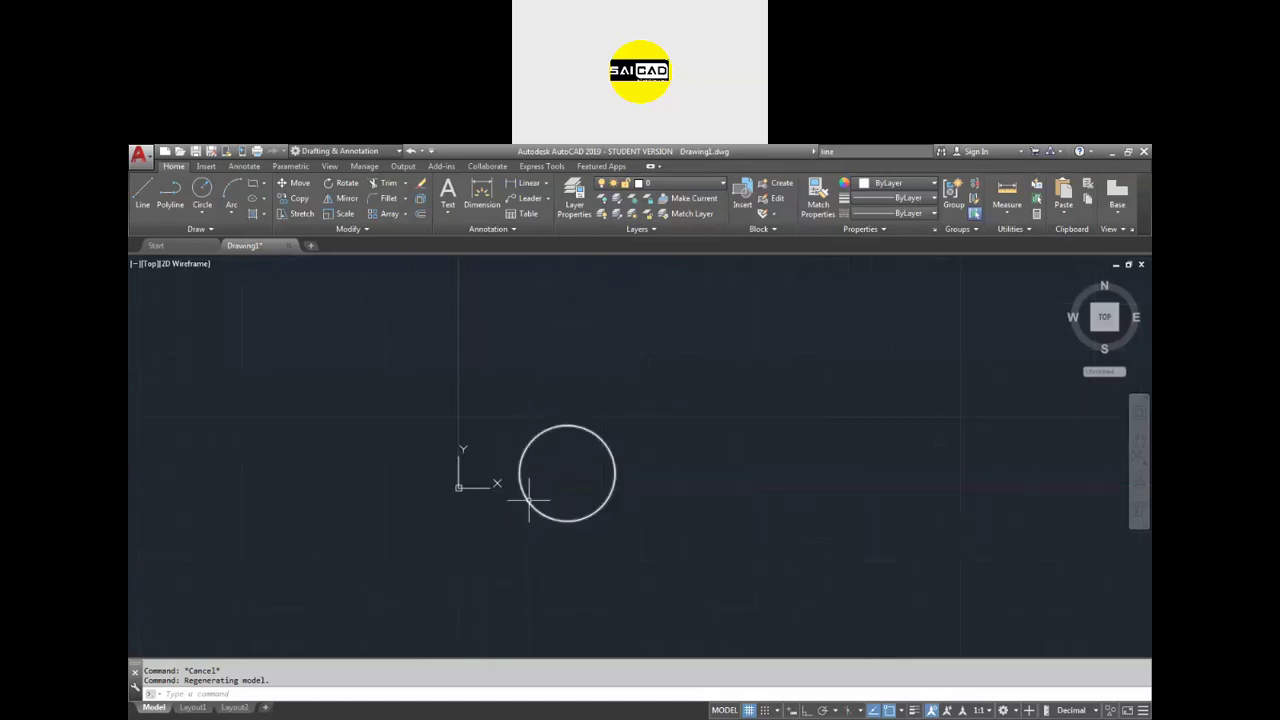
scroll(450, 517, "down", 3)
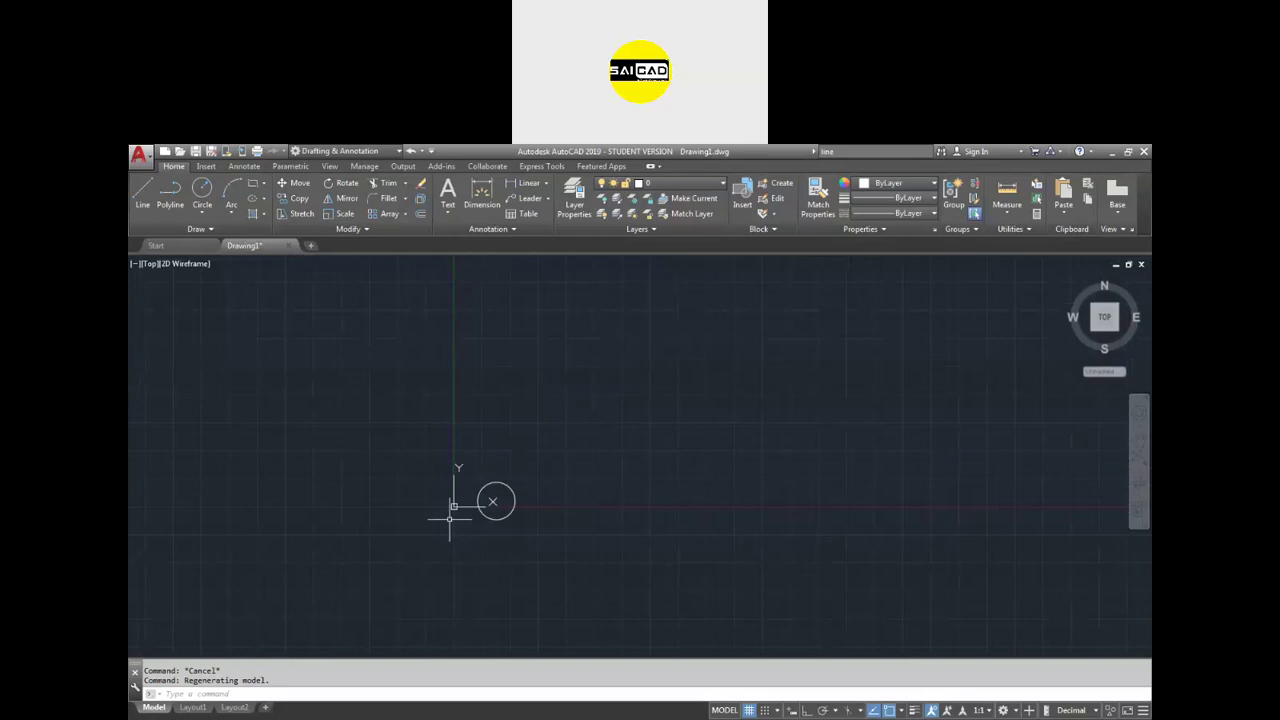
left_click(192, 707)
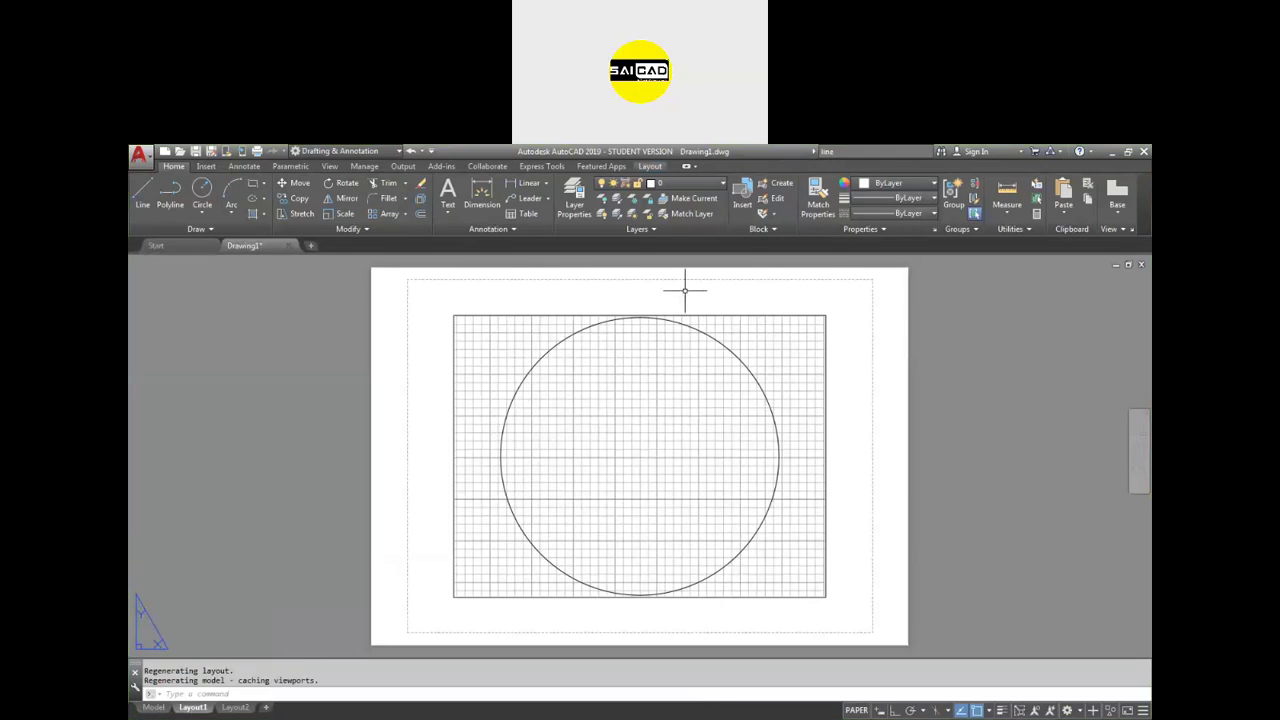
left_click_drag(834, 302, 757, 363)
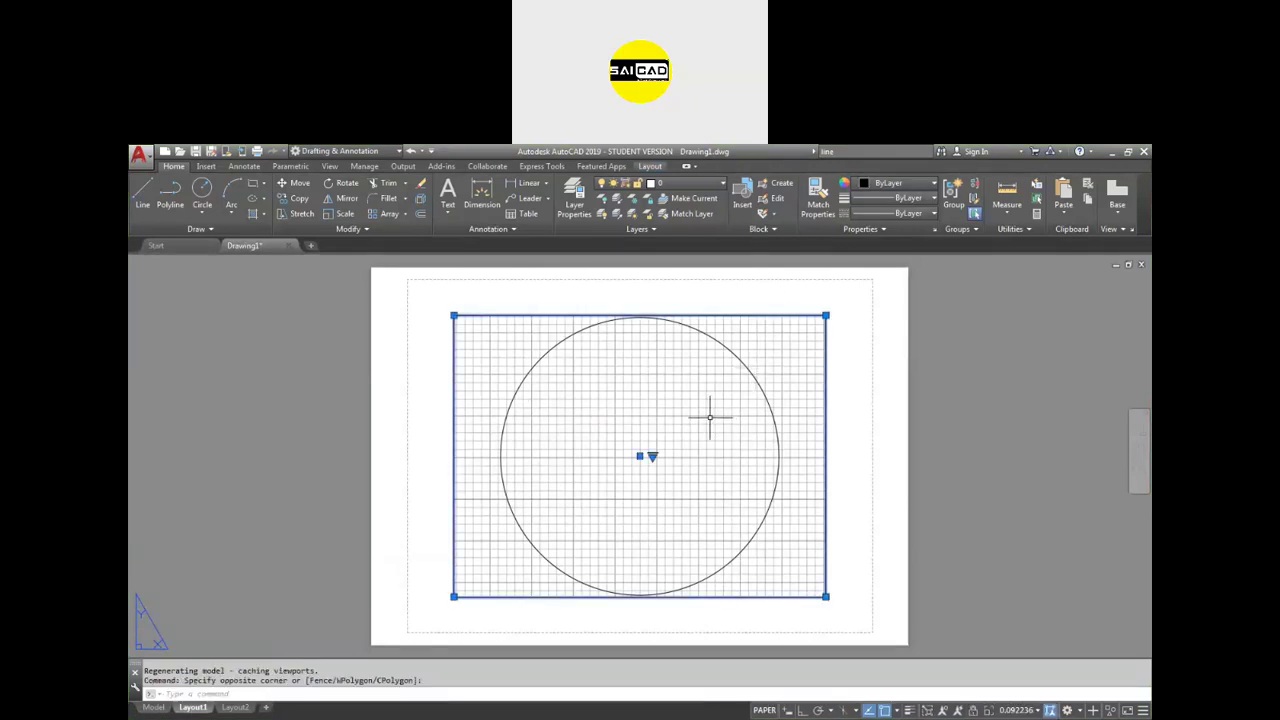
left_click(153, 707)
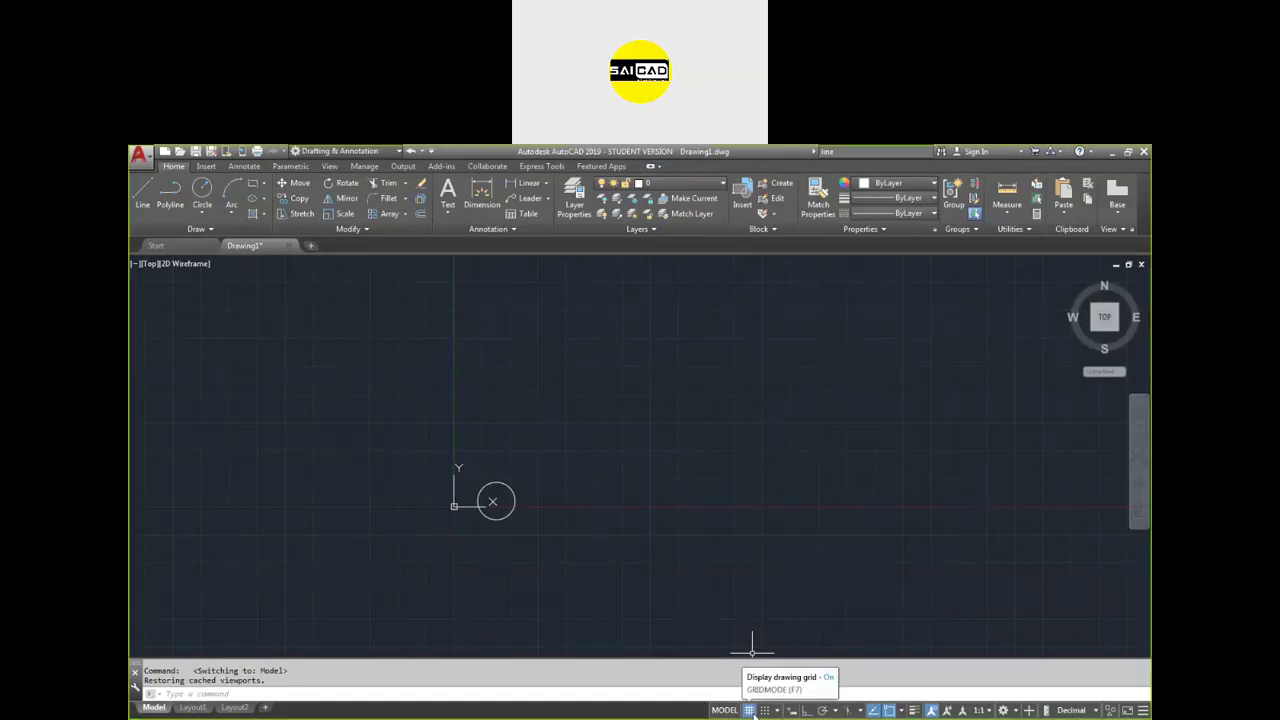
- Toggle the drawing grid off and back on from the status bar
scroll(488, 502, "up", 8)
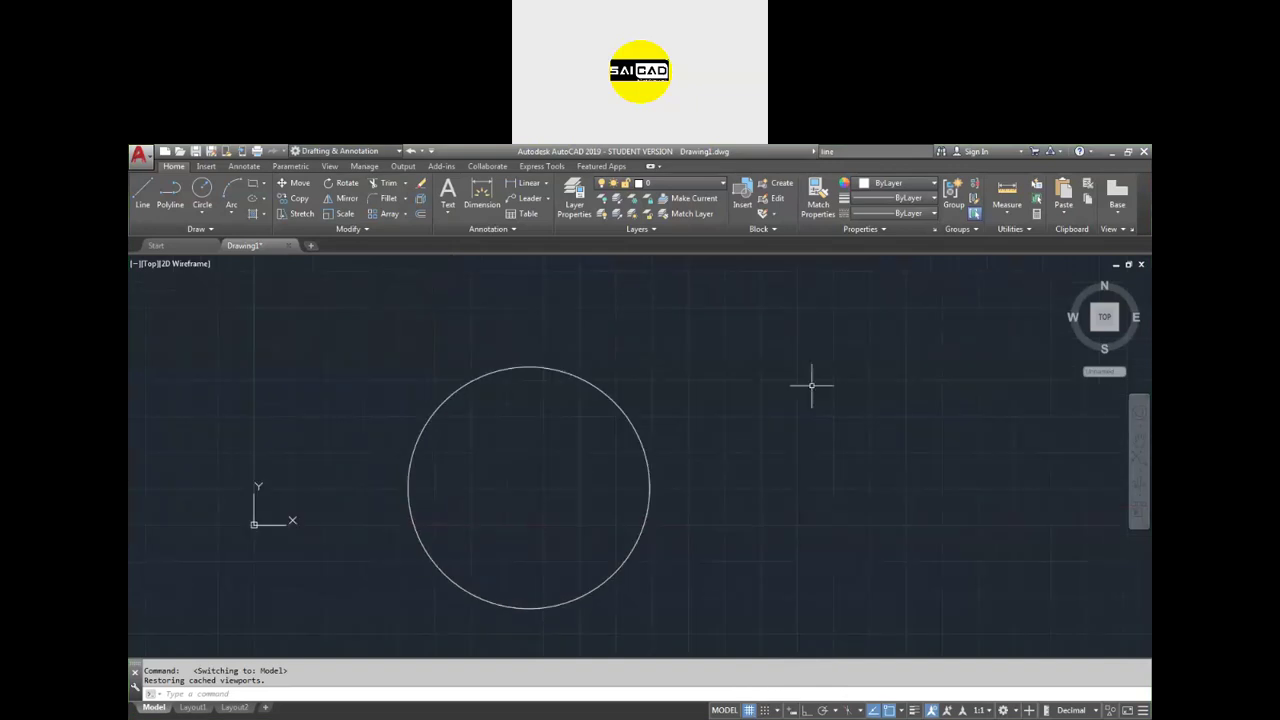
left_click(749, 710)
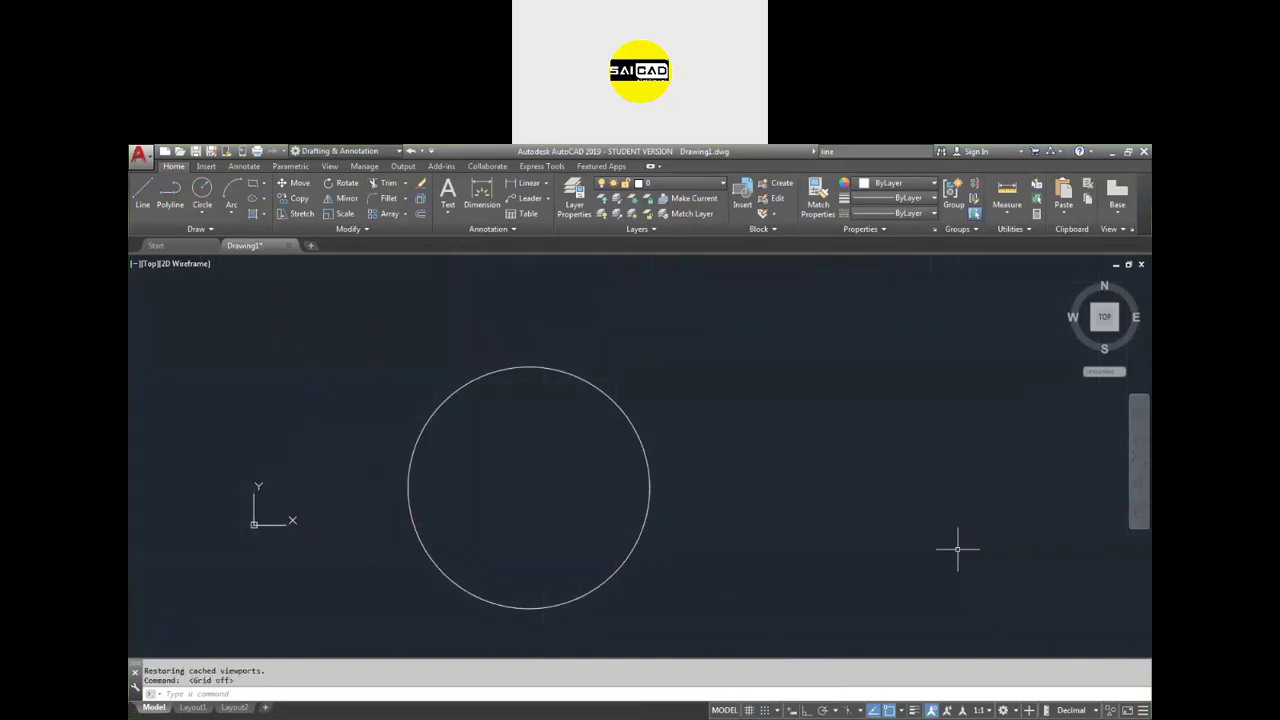
left_click(749, 710)
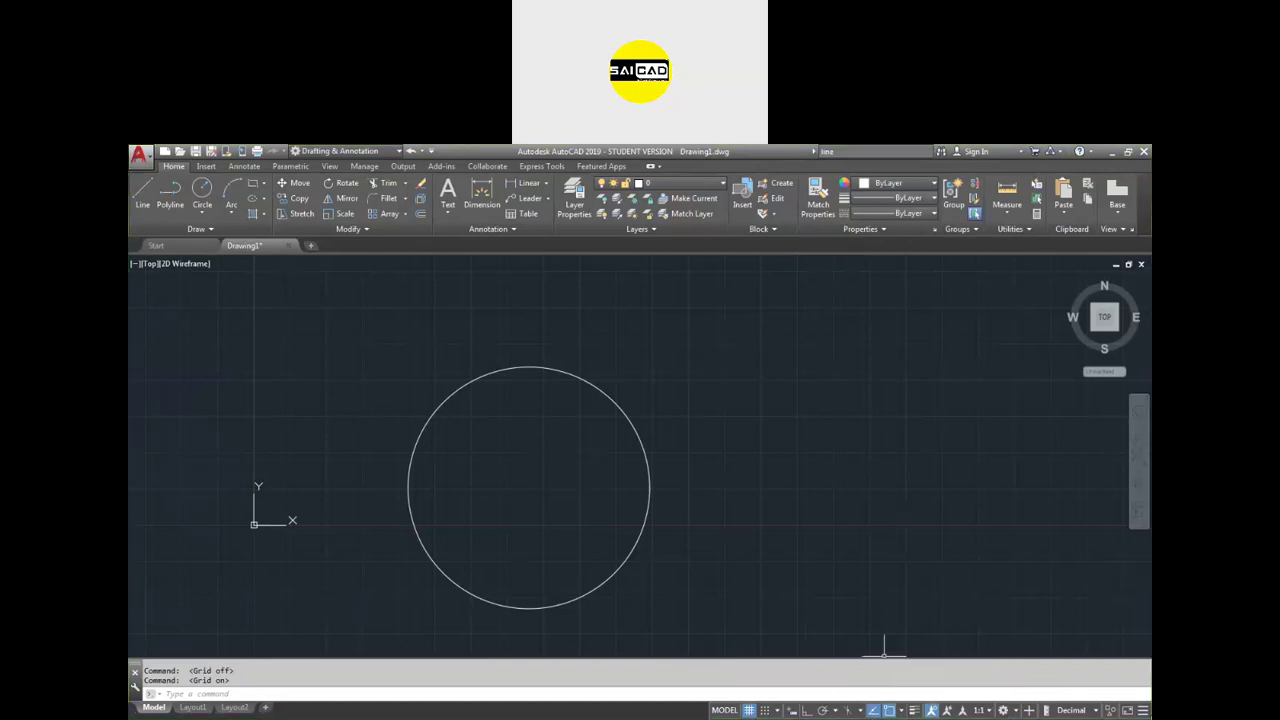
left_click(1144, 710)
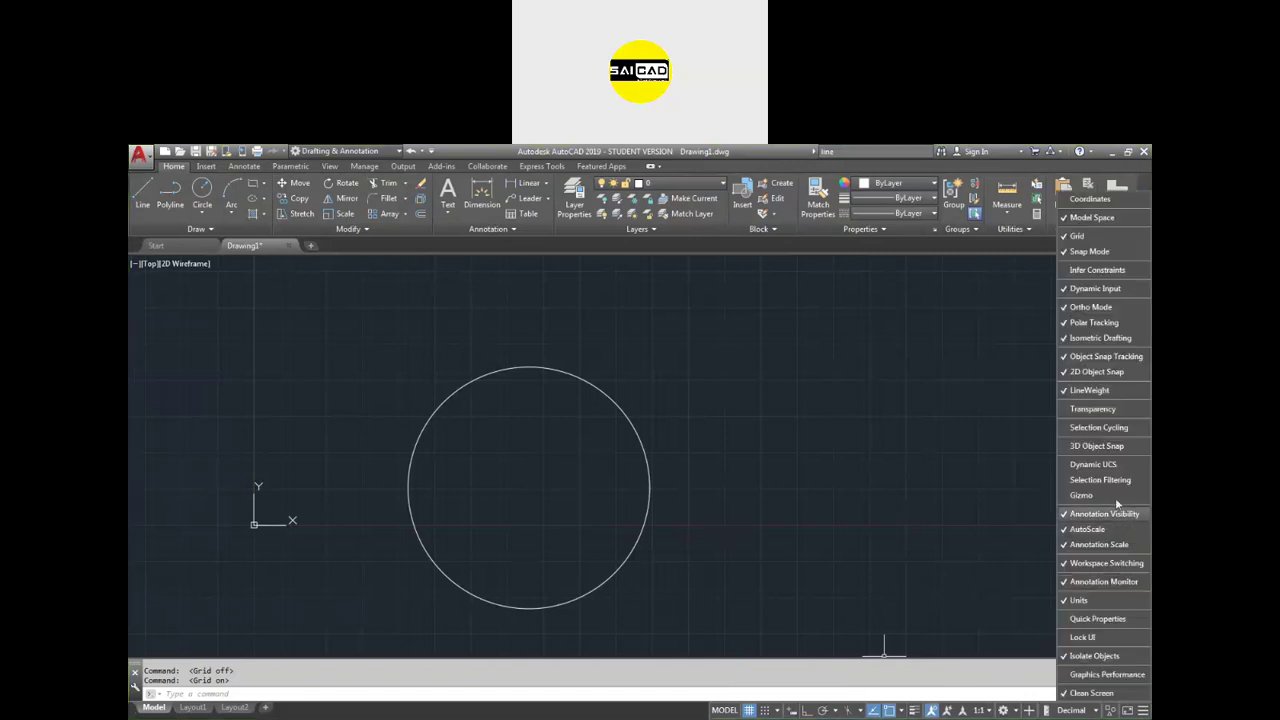
left_click(1083, 412)
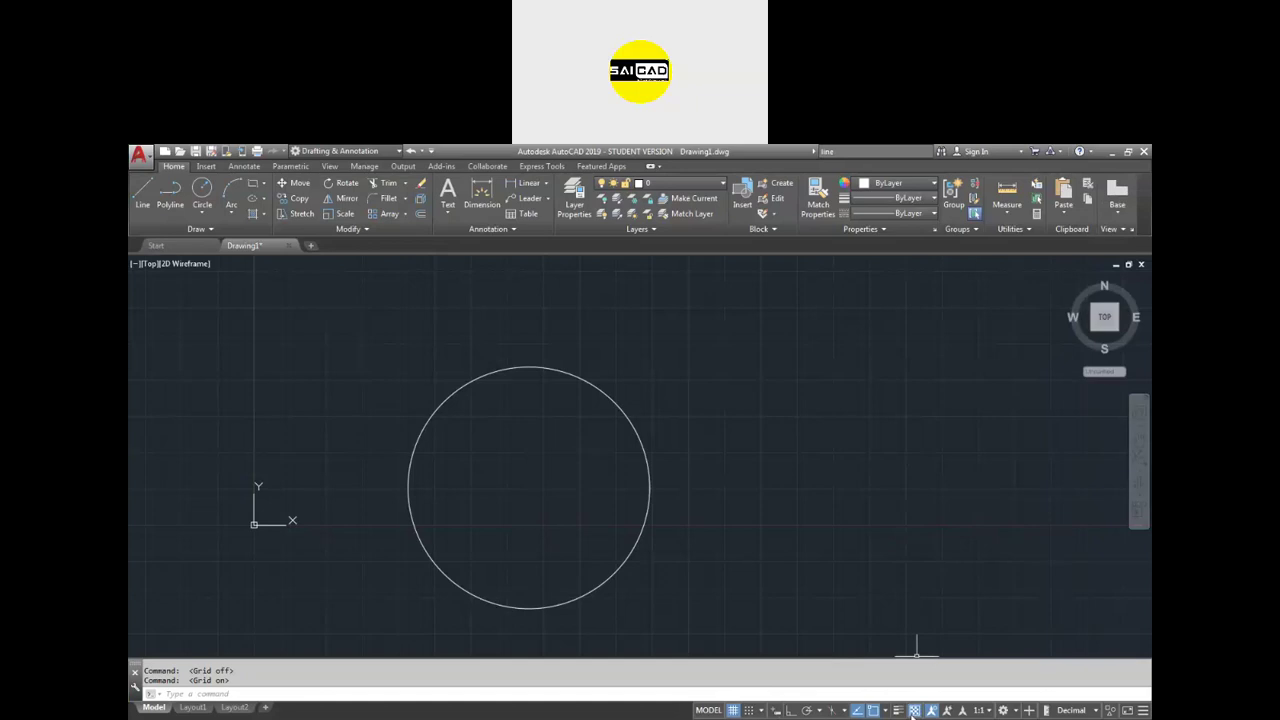
left_click(1143, 711)
left_click(1068, 409)
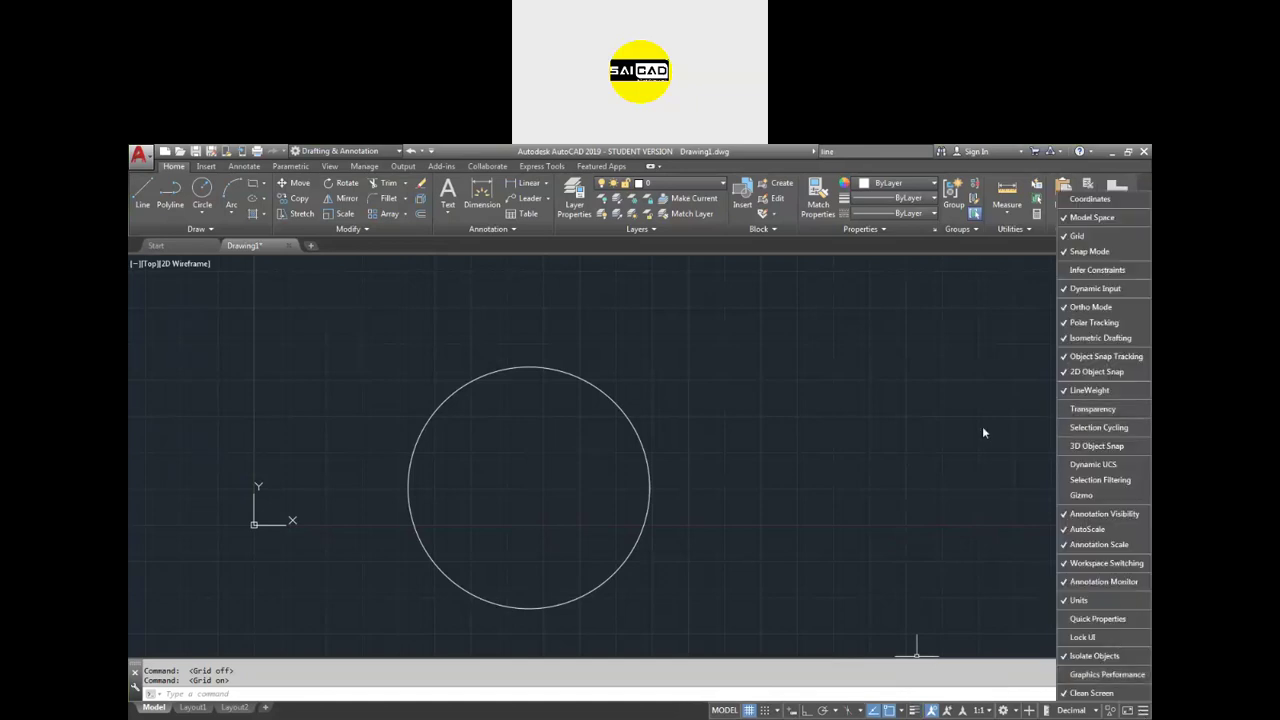
left_click(984, 432)
left_click(820, 429)
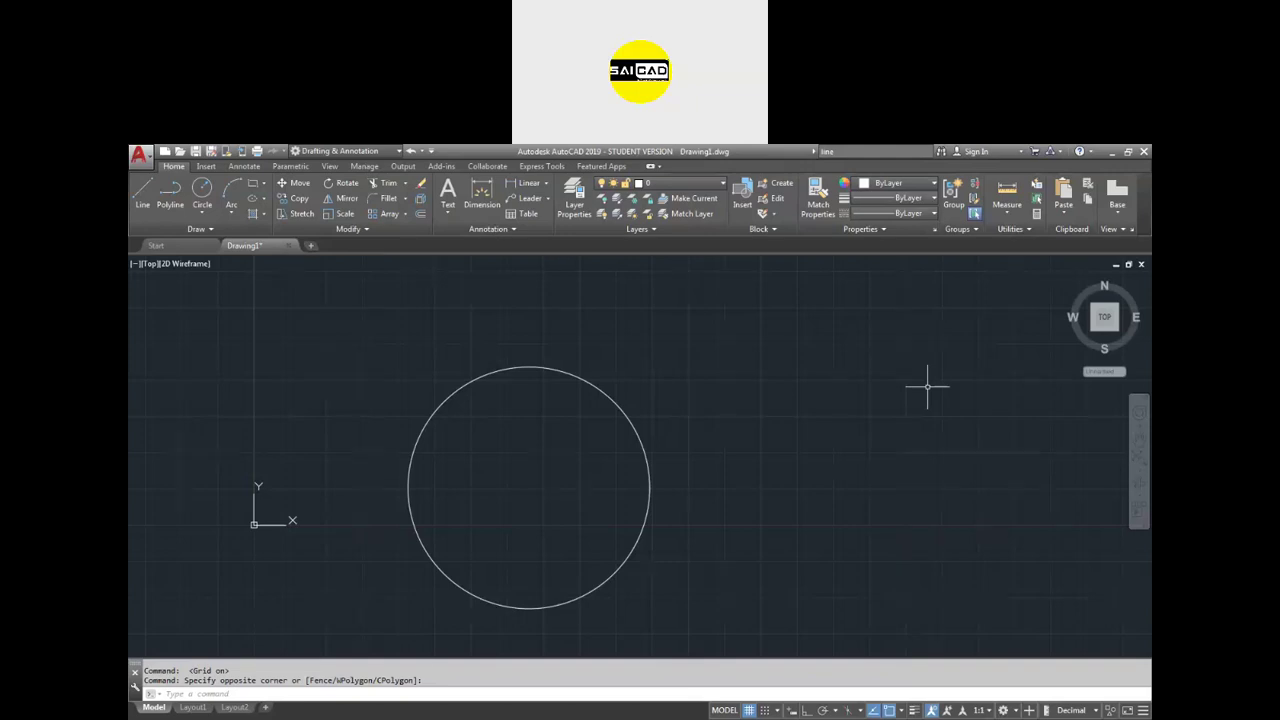
left_click(311, 246)
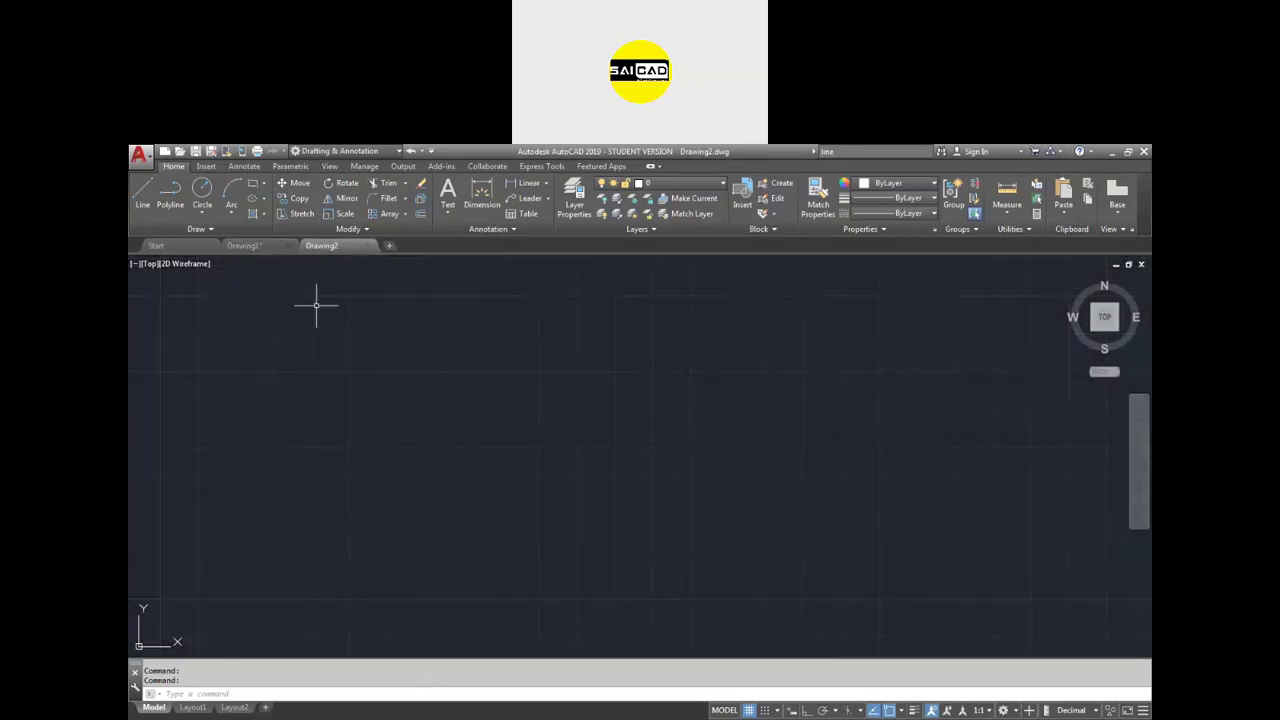
- Close the extra blank drawing and save the circle drawing as Drawing1.dwg on the Desktop
left_click(368, 247)
left_click(366, 455)
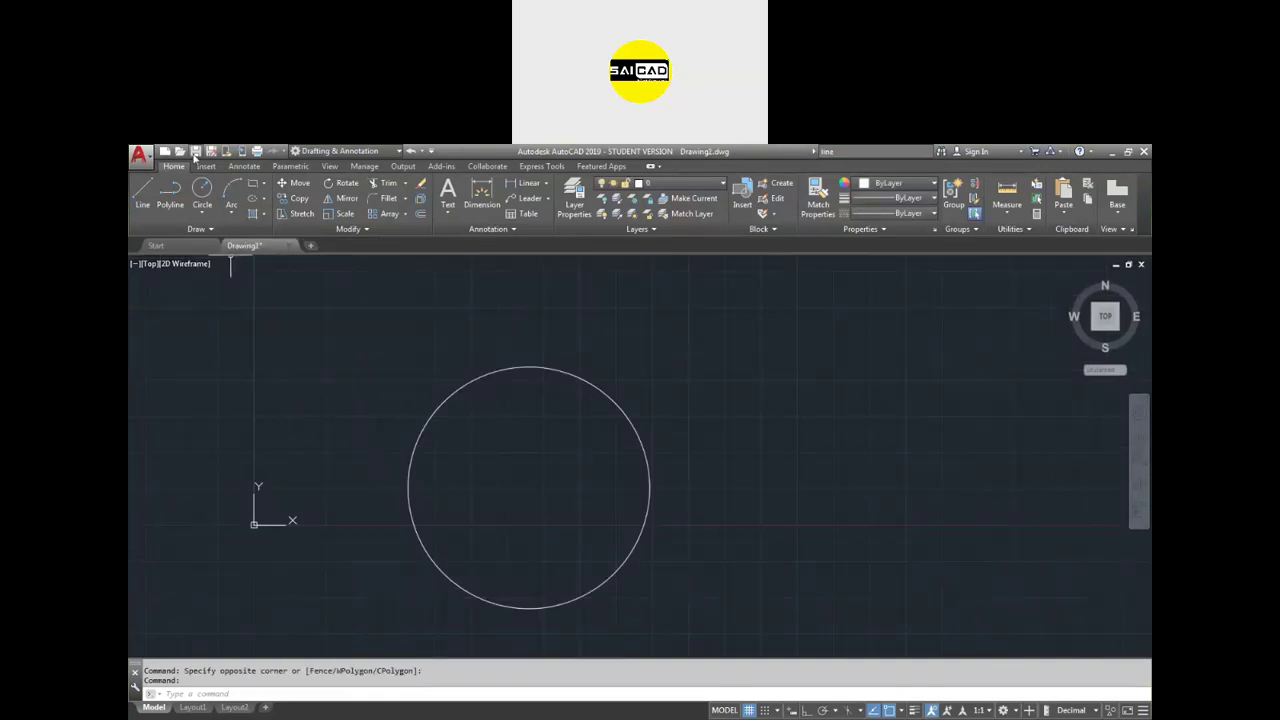
key("ctrl+s")
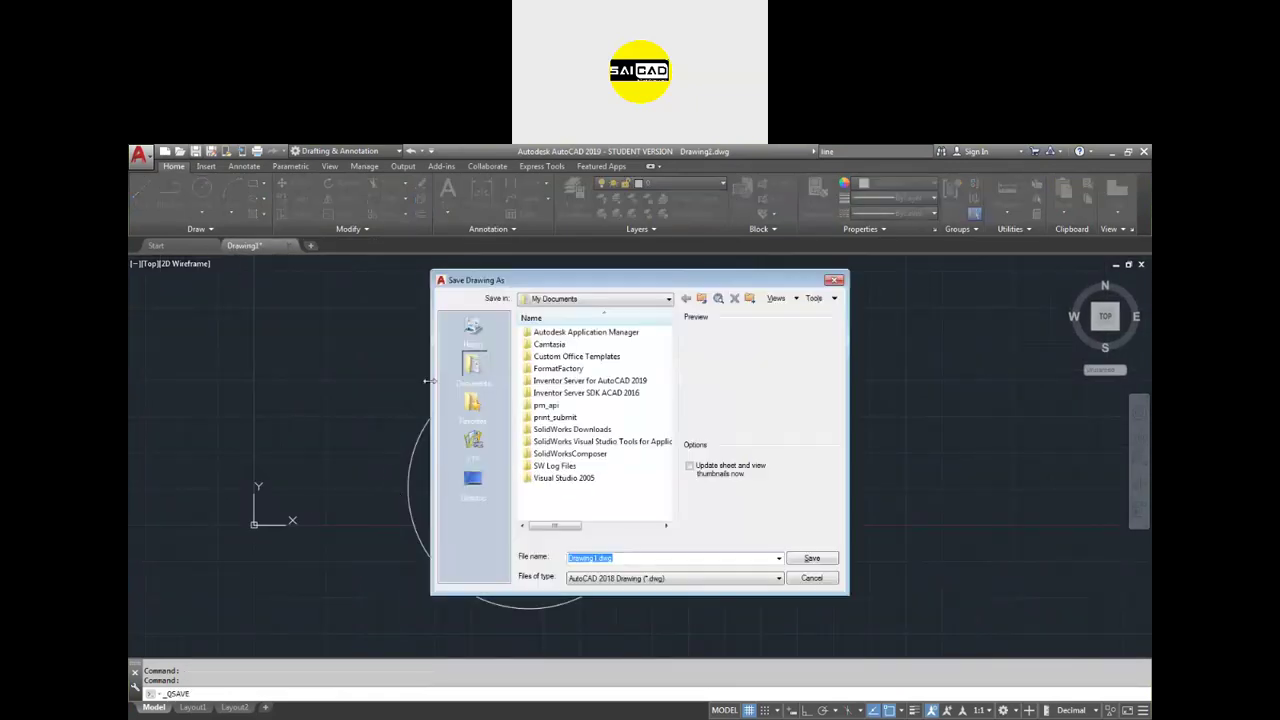
left_click(473, 480)
double_click(614, 558)
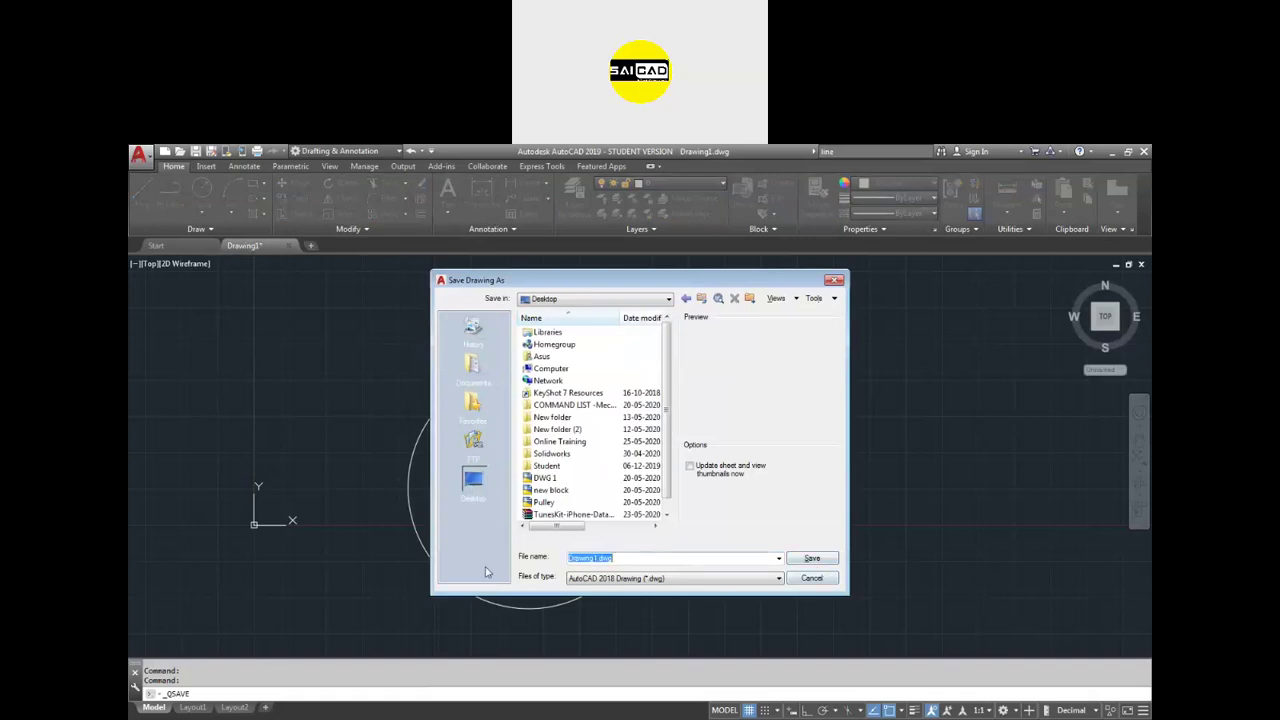
left_click(810, 558)
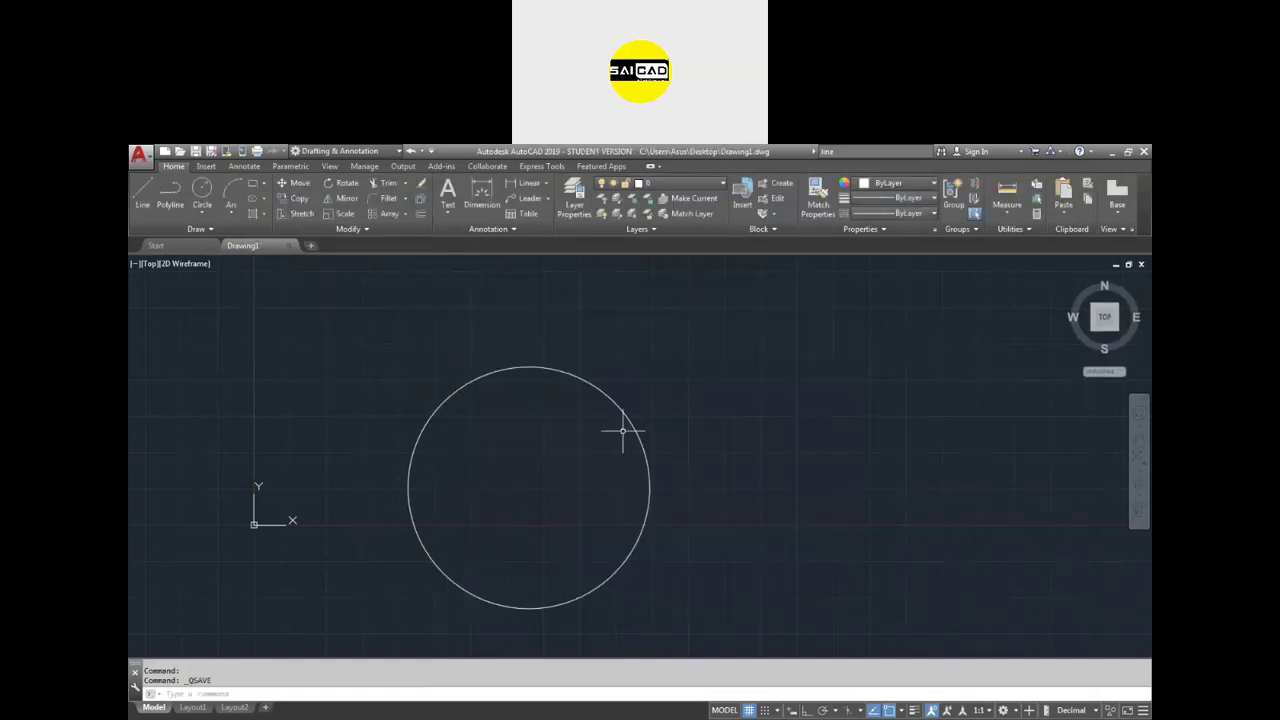
left_click(288, 245)
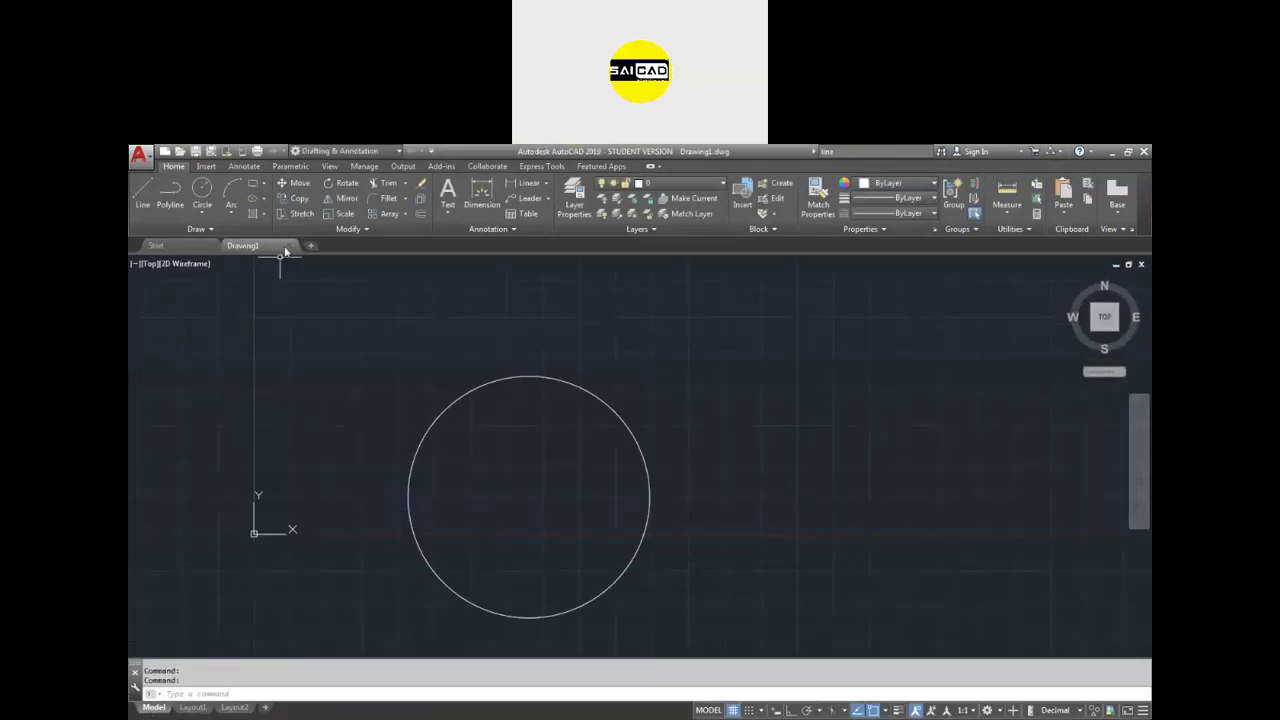
- Close Drawing1 and reopen Drawing1.dwg from the Desktop
left_click(155, 245)
key("ctrl+F4")
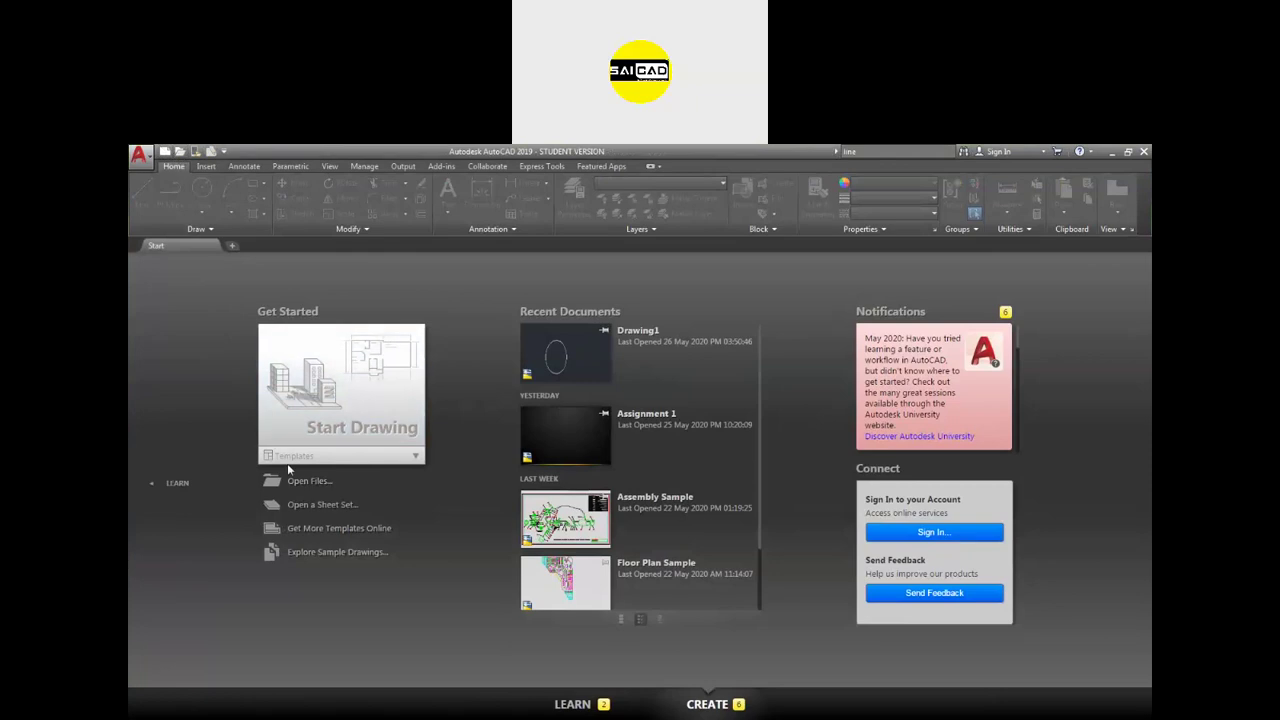
key("ctrl+o")
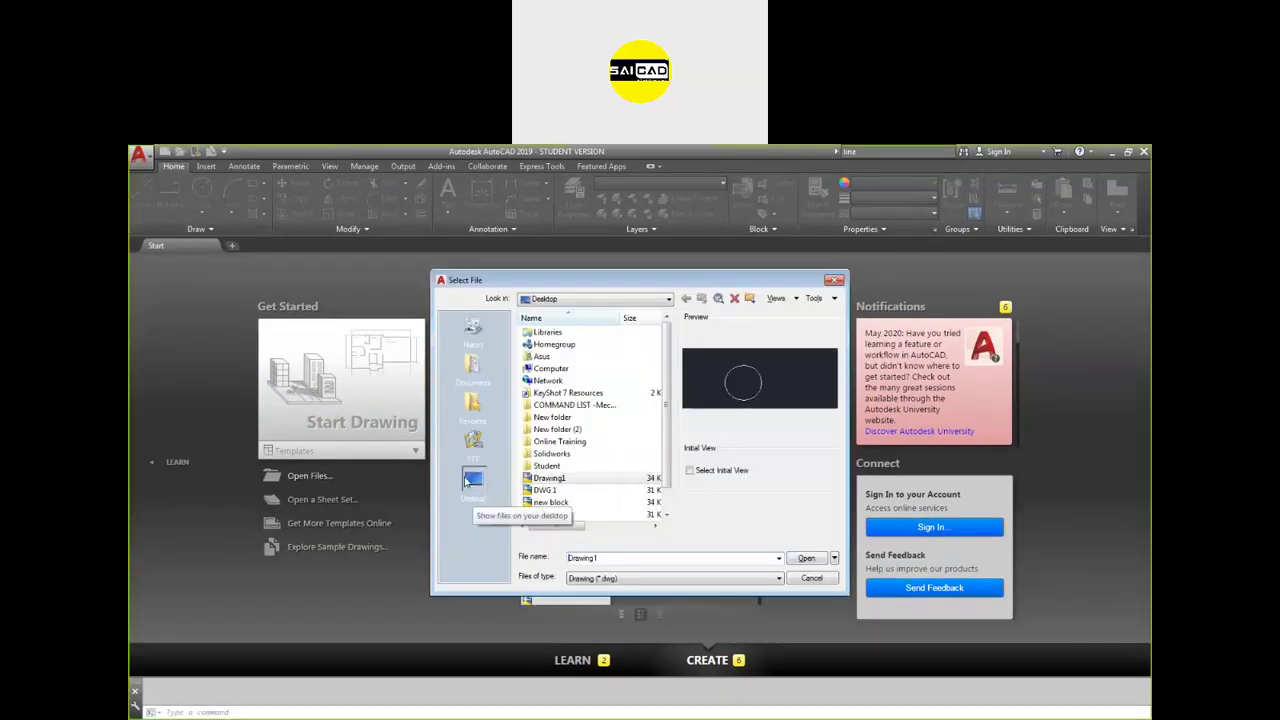
left_click(808, 559)
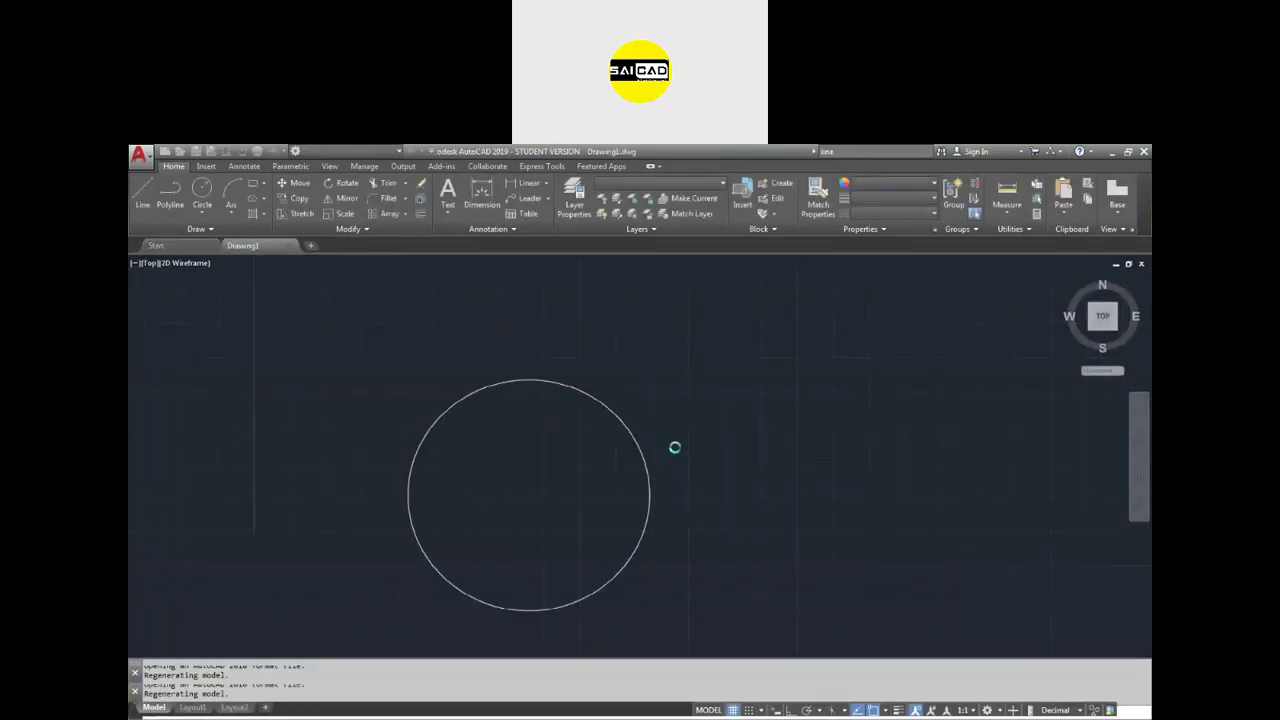
- Window-select the circle to check it, then clear the selection
left_click(666, 377)
left_click(540, 517)
scroll(540, 517, "down", 2)
scroll(457, 534, "up", 2)
key("Escape")
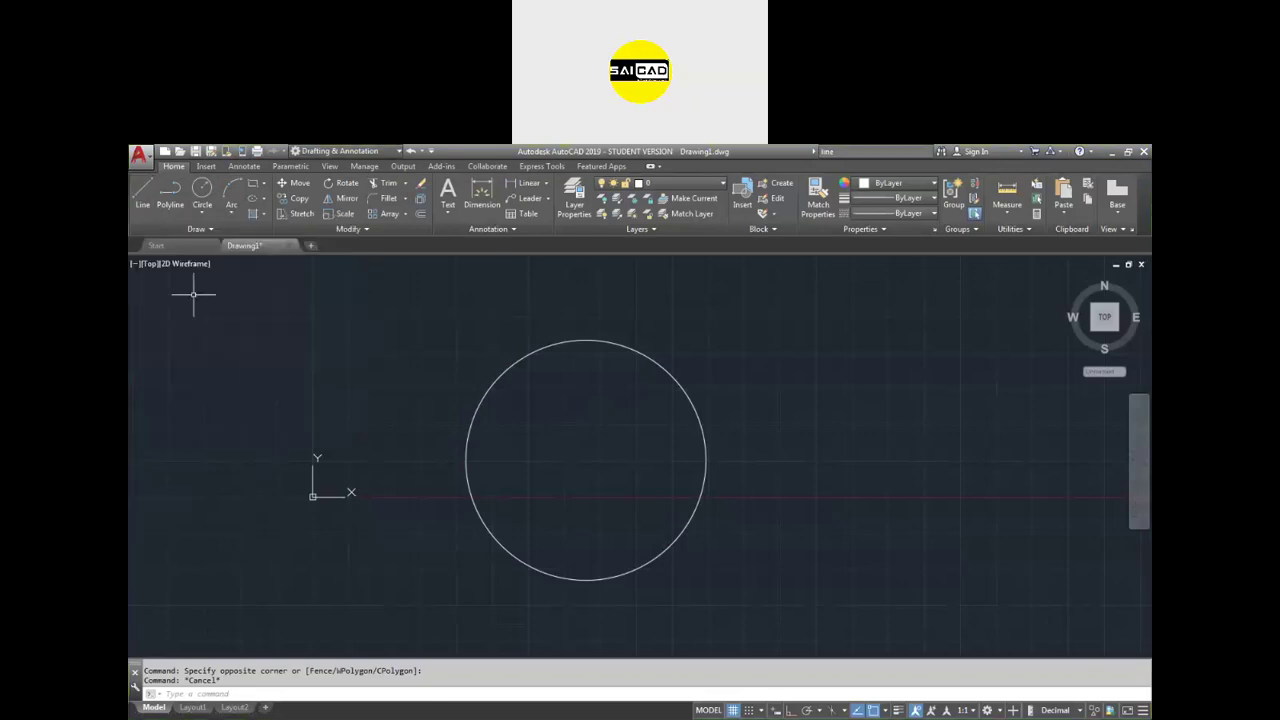
- Start the LINE command with the L alias
type("L")
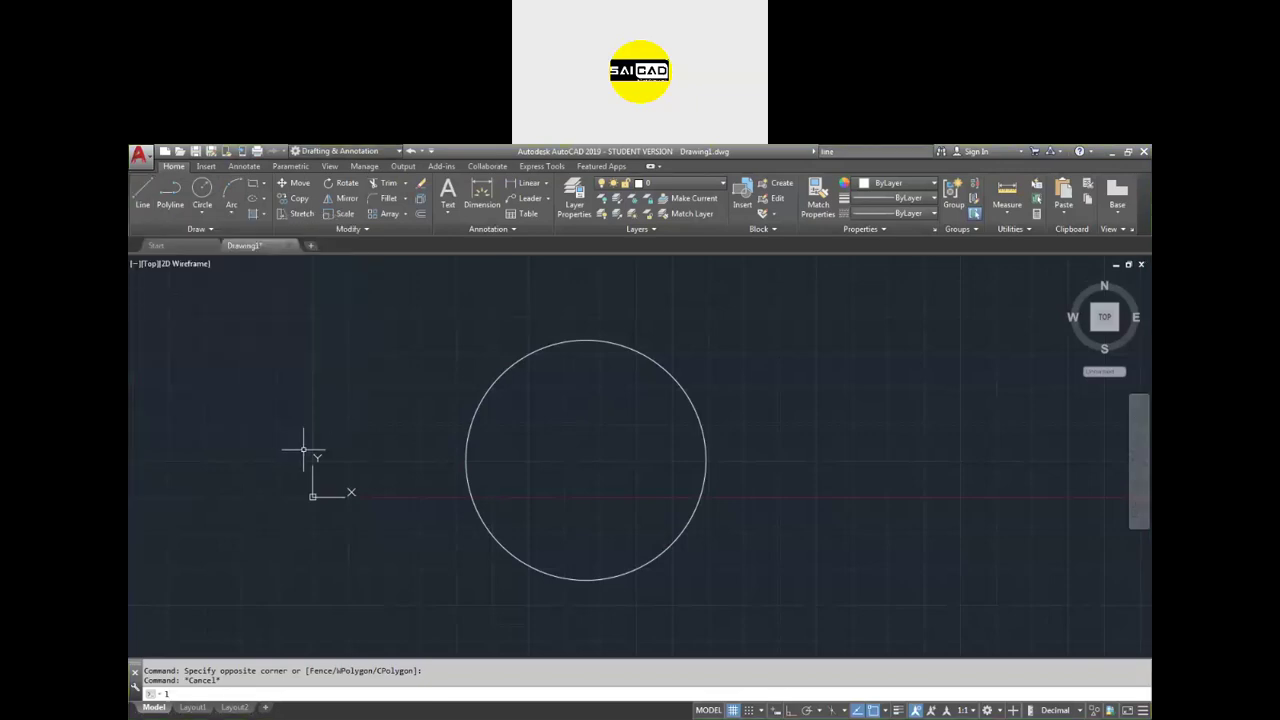
key("Return")
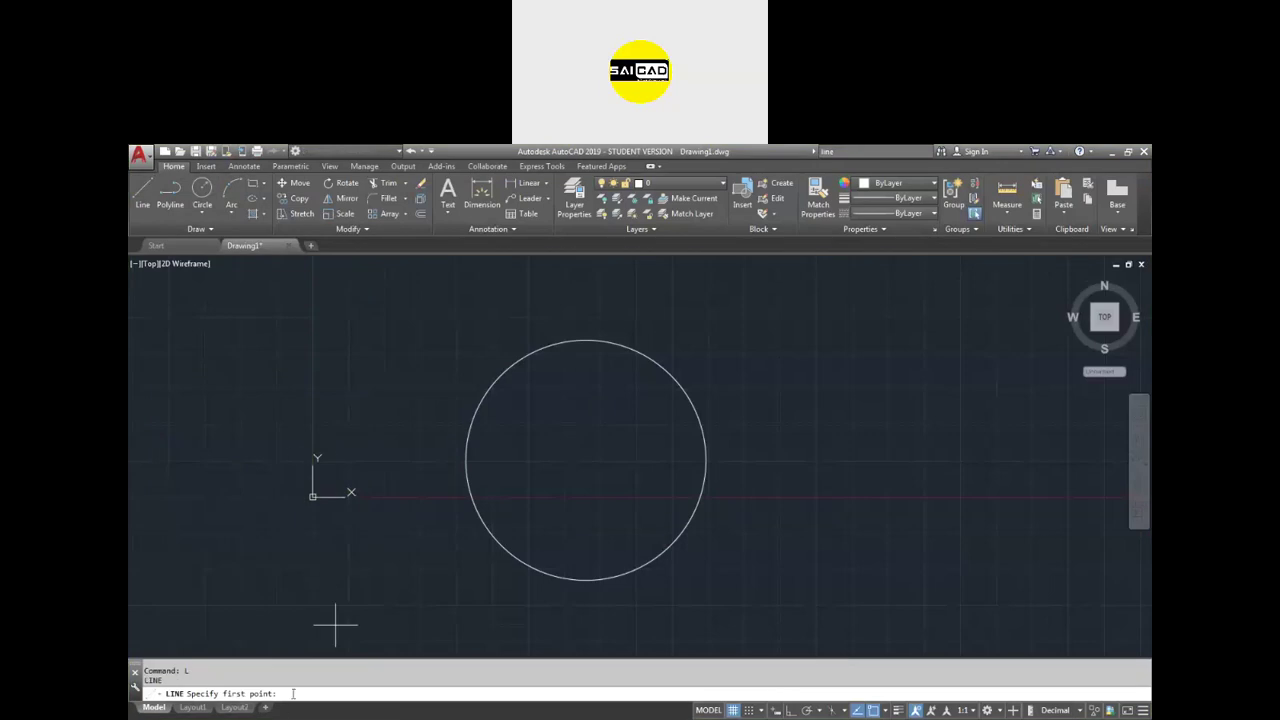
scroll(390, 465, "down", 4)
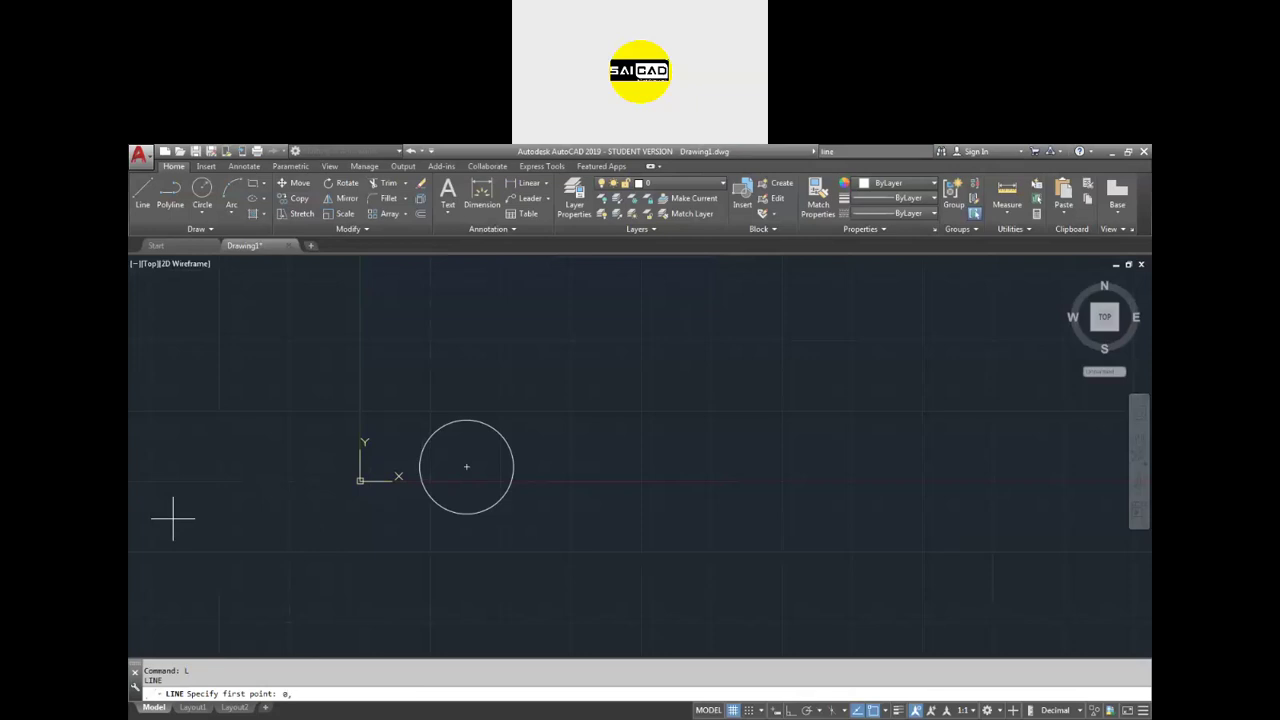
- Draw the first line segment from 0,0 to 10,0
type("0")
key("Return")
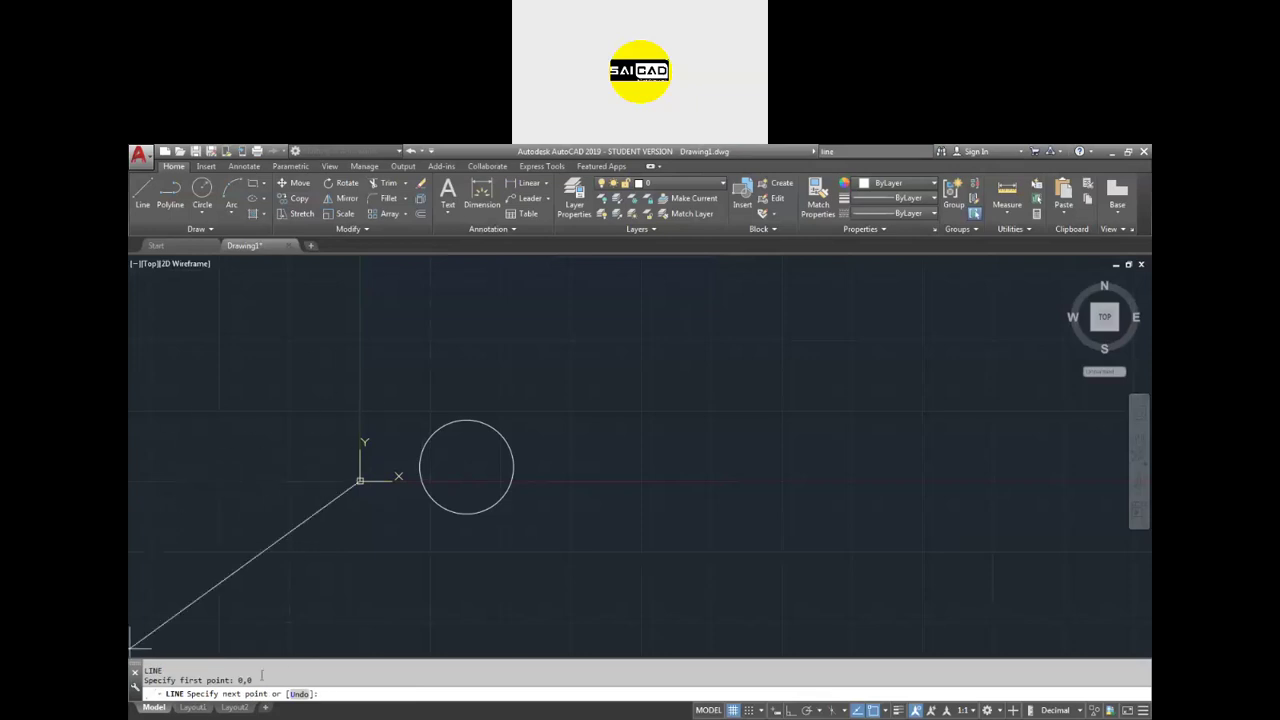
scroll(338, 503, "up", 8)
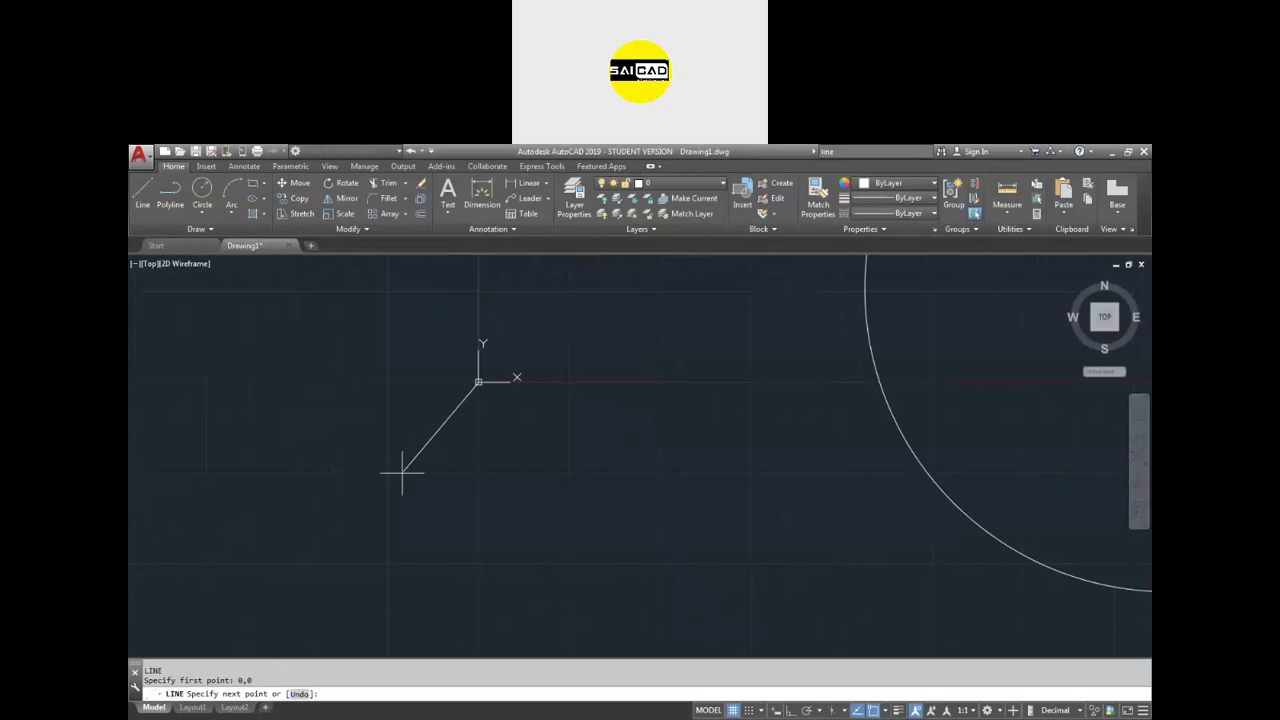
scroll(271, 614, "down", 4)
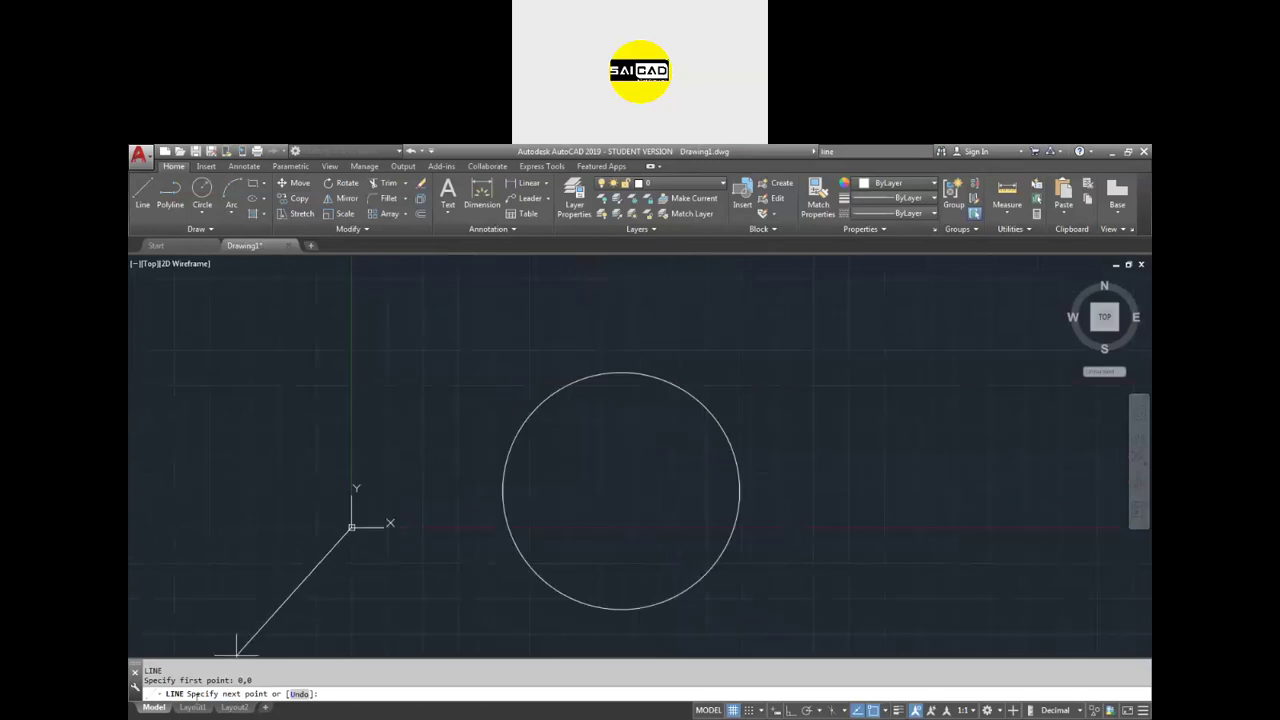
scroll(300, 530, "up", 4)
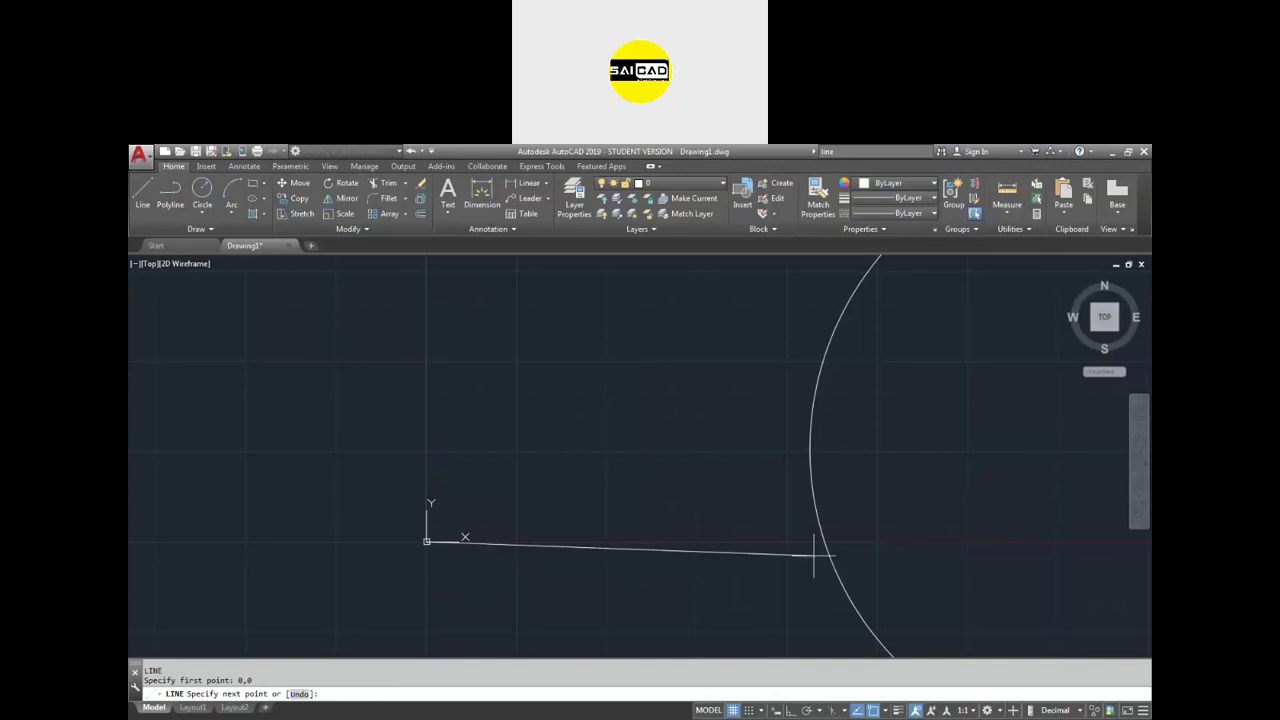
type("0")
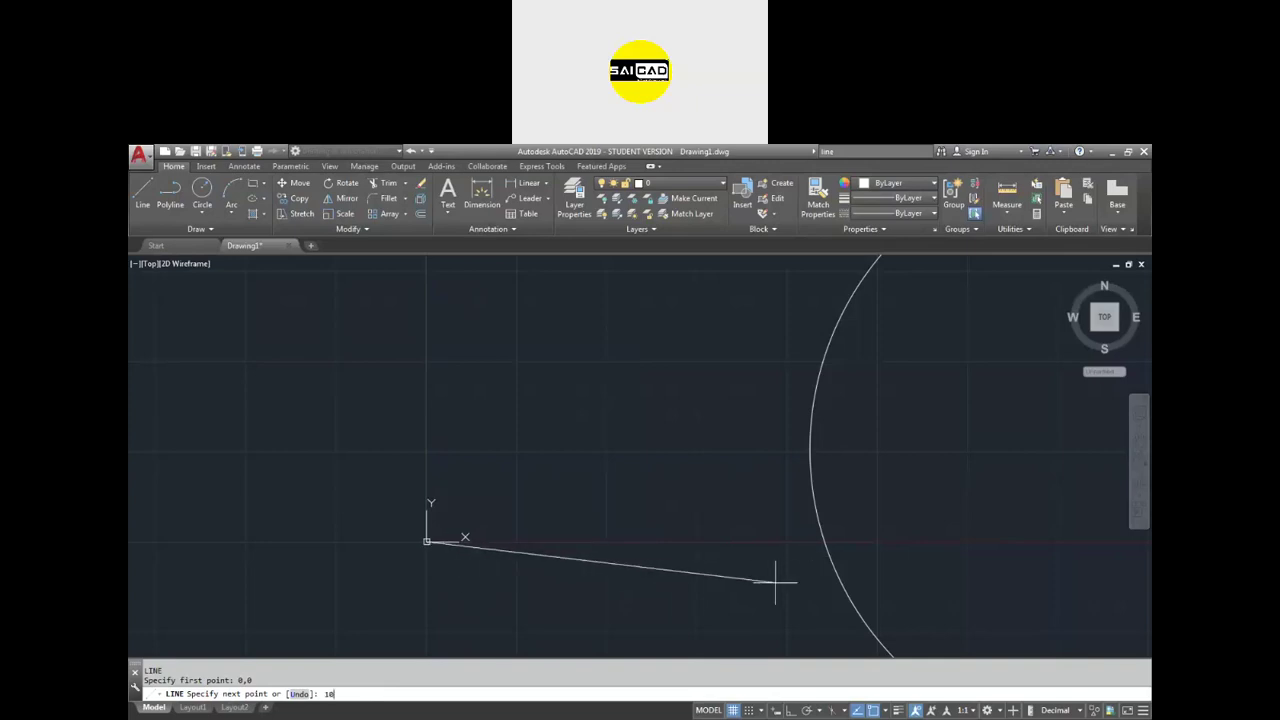
type(",0")
key("Return")
scroll(435, 530, "up", 5)
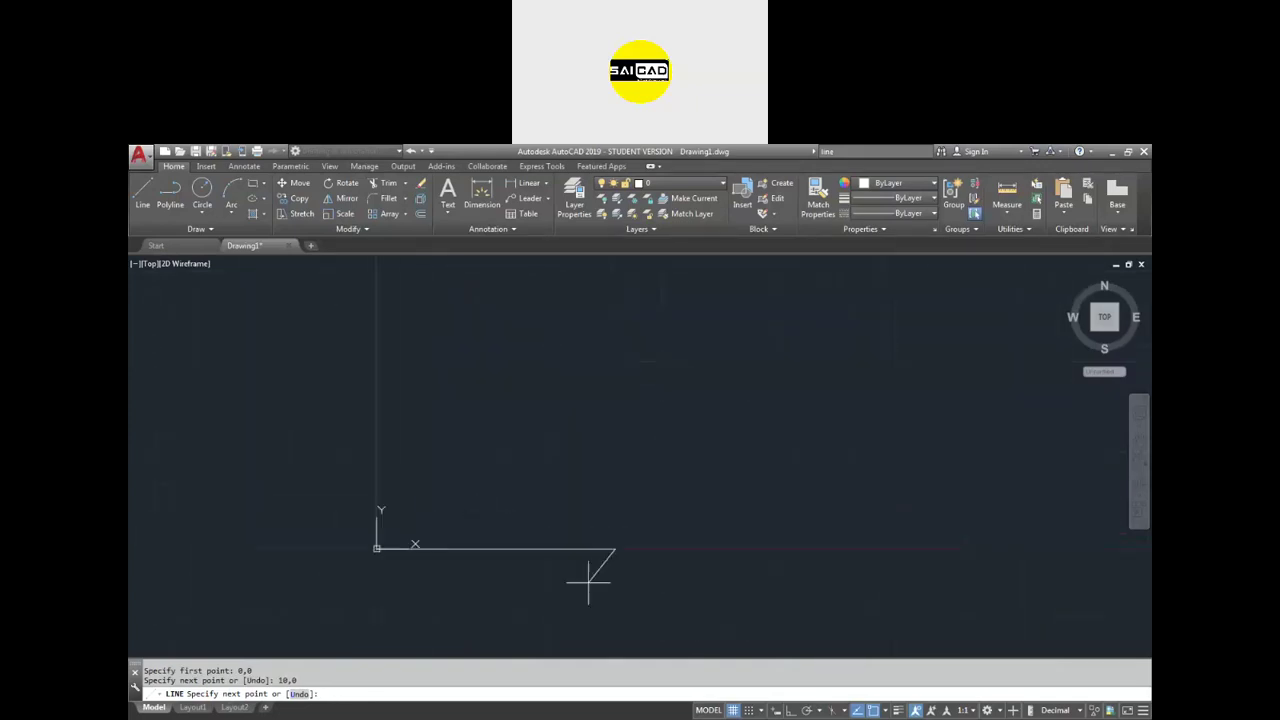
scroll(350, 532, "up", 2)
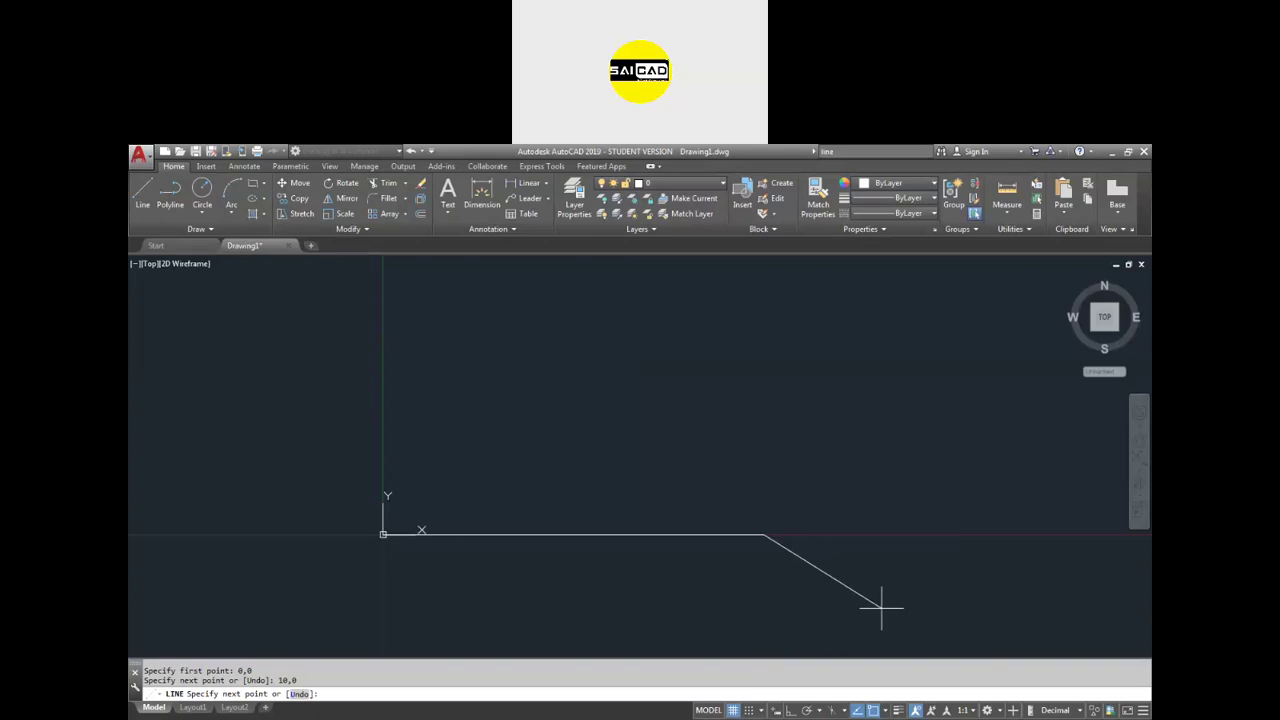
- Turn on Ortho, add the 5-unit vertical side, and close the triangle to its start
left_click(791, 710)
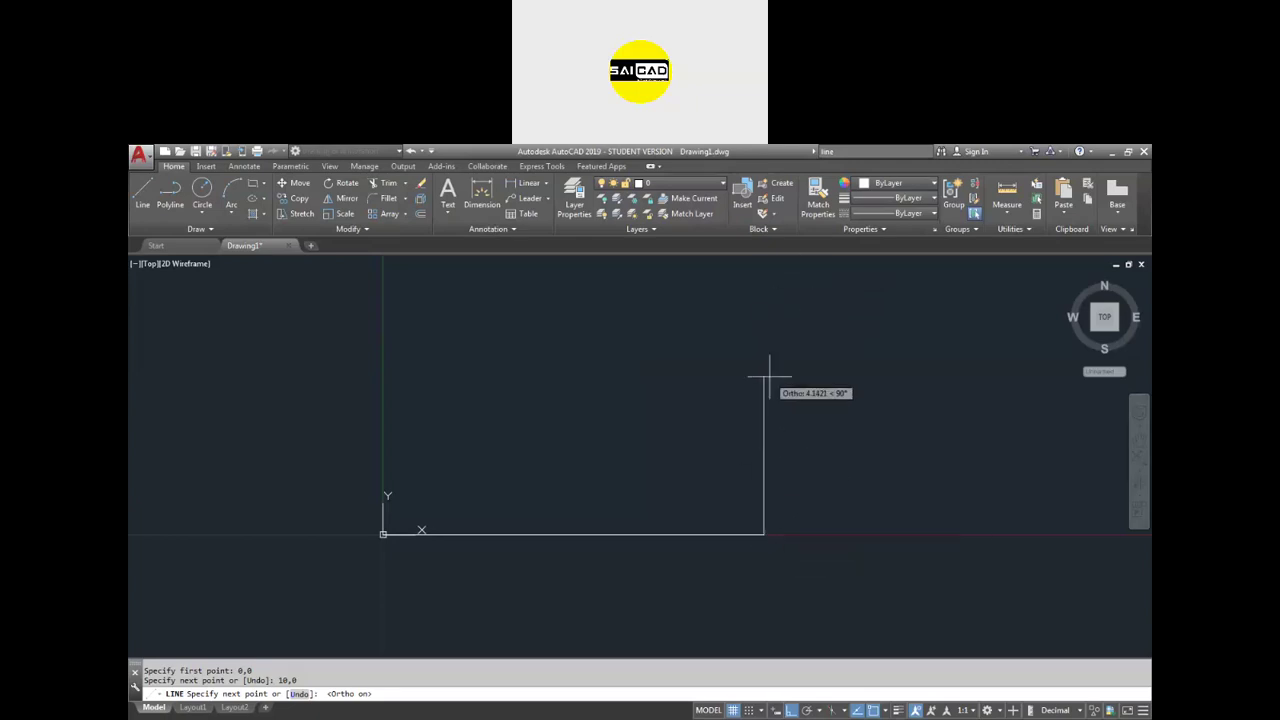
type("5")
key("Return")
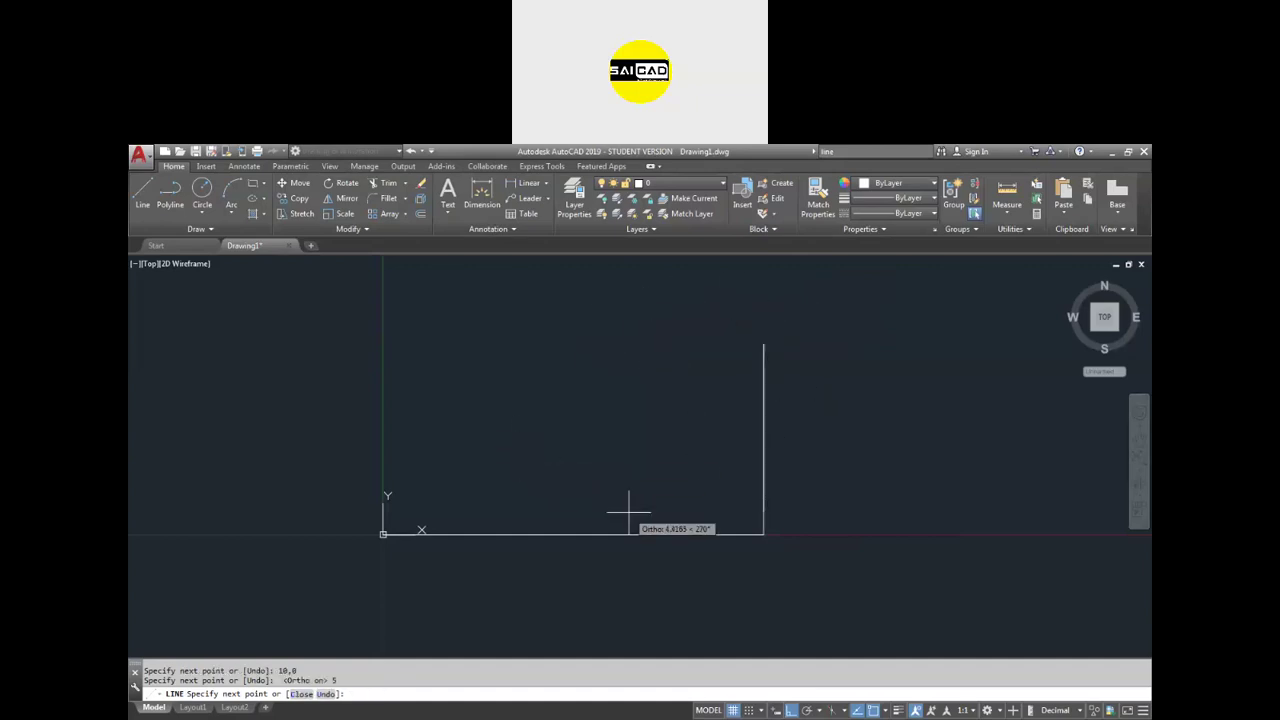
scroll(757, 475, "down", 1)
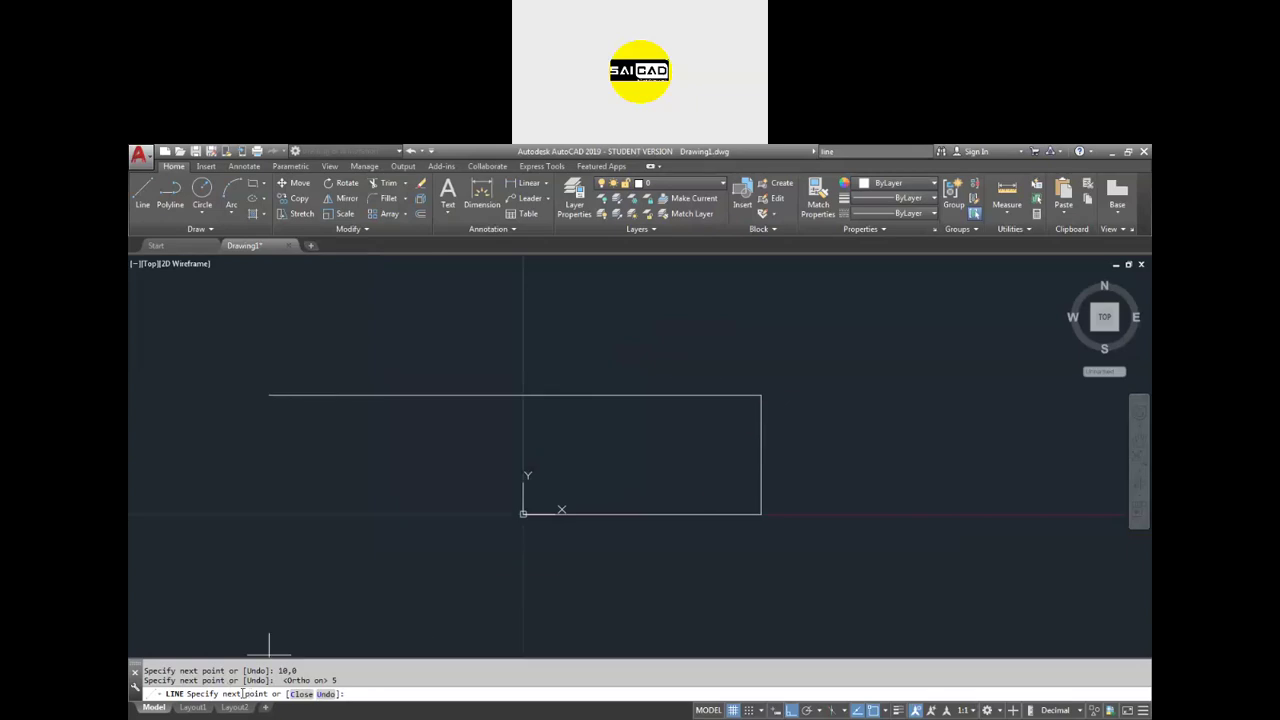
left_click(326, 694)
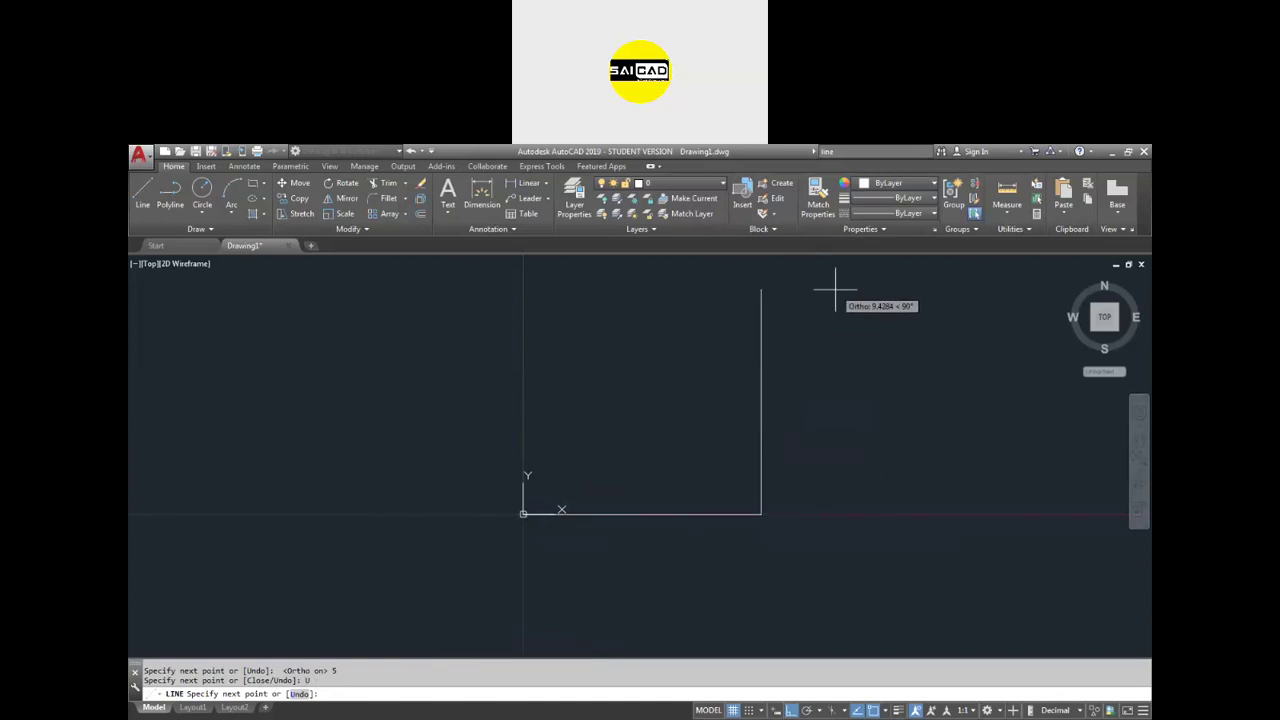
key("Return")
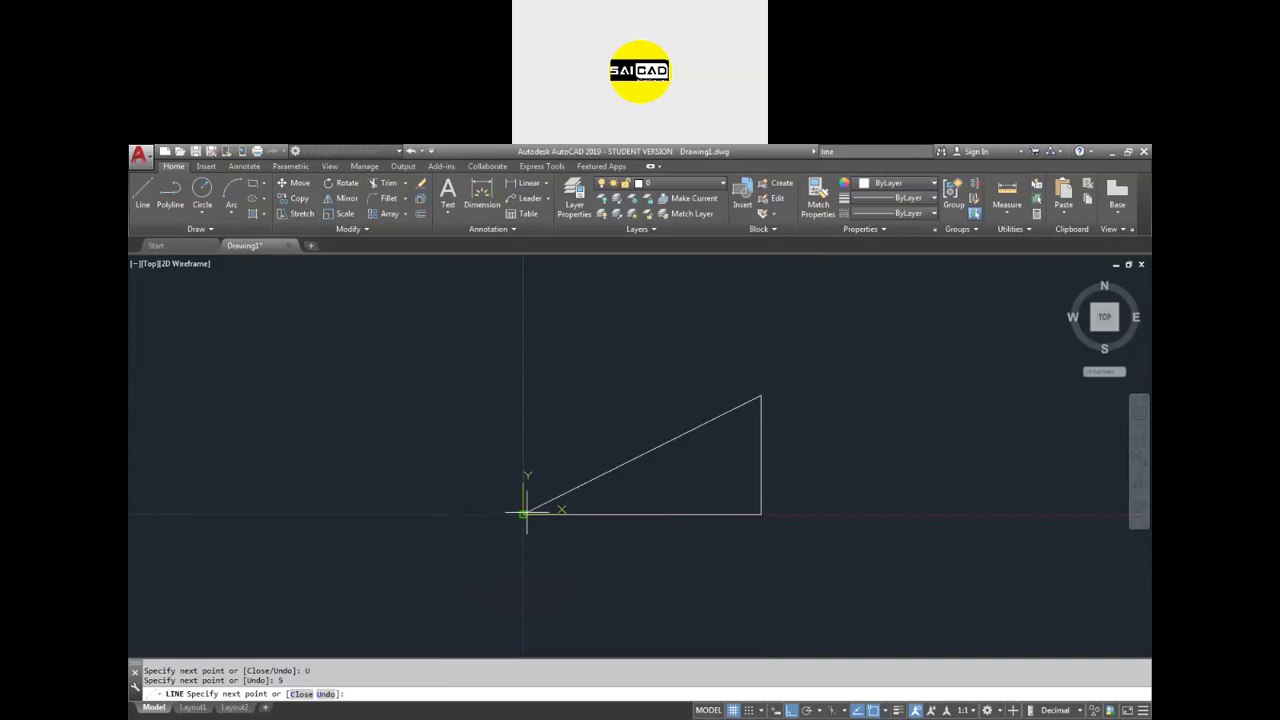
left_click(307, 694)
- Window-select all three lines of the triangle
left_click(840, 577)
left_click(683, 383)
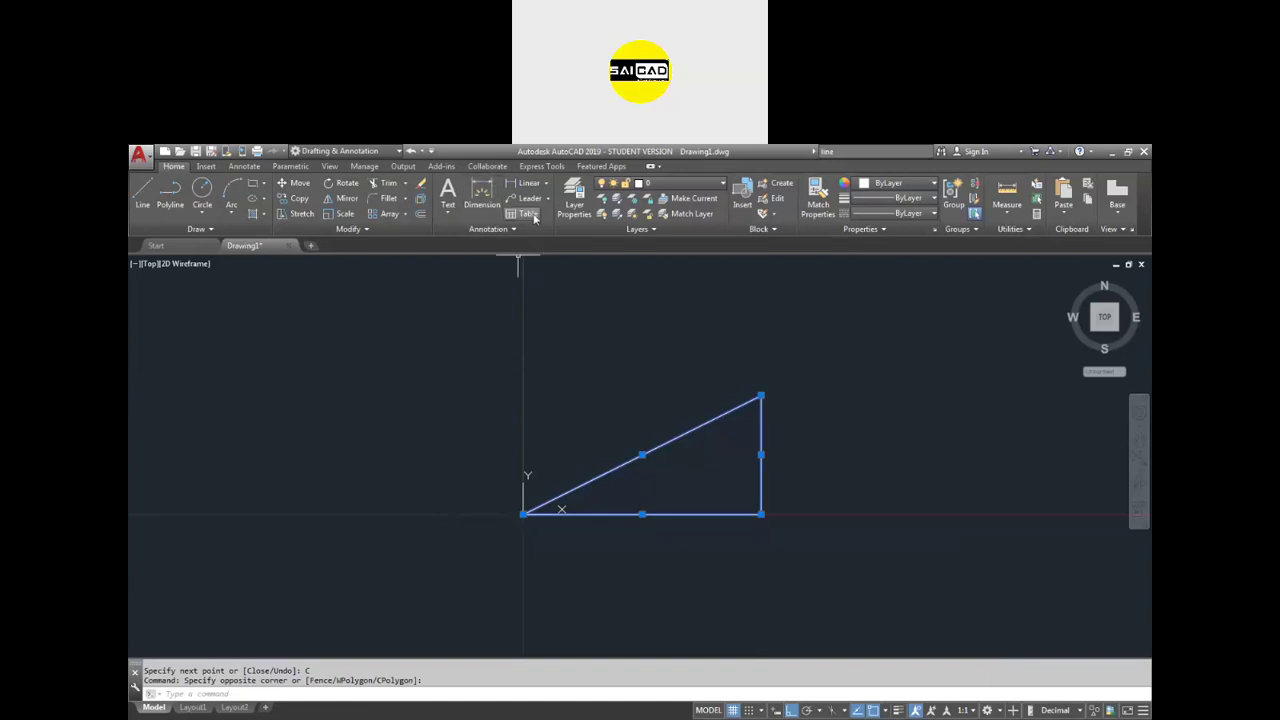
left_click(481, 196)
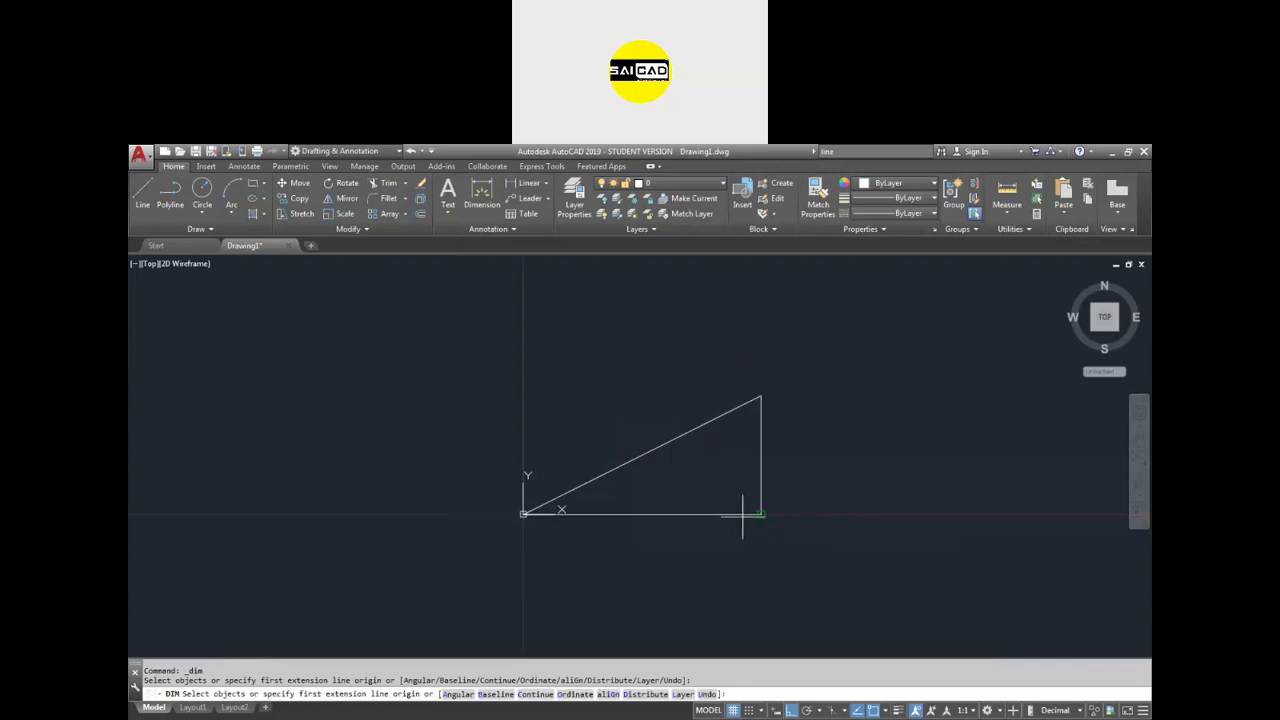
- Dimension the triangle's bottom edge as 10, placed below it, then end DIM
left_click(742, 516)
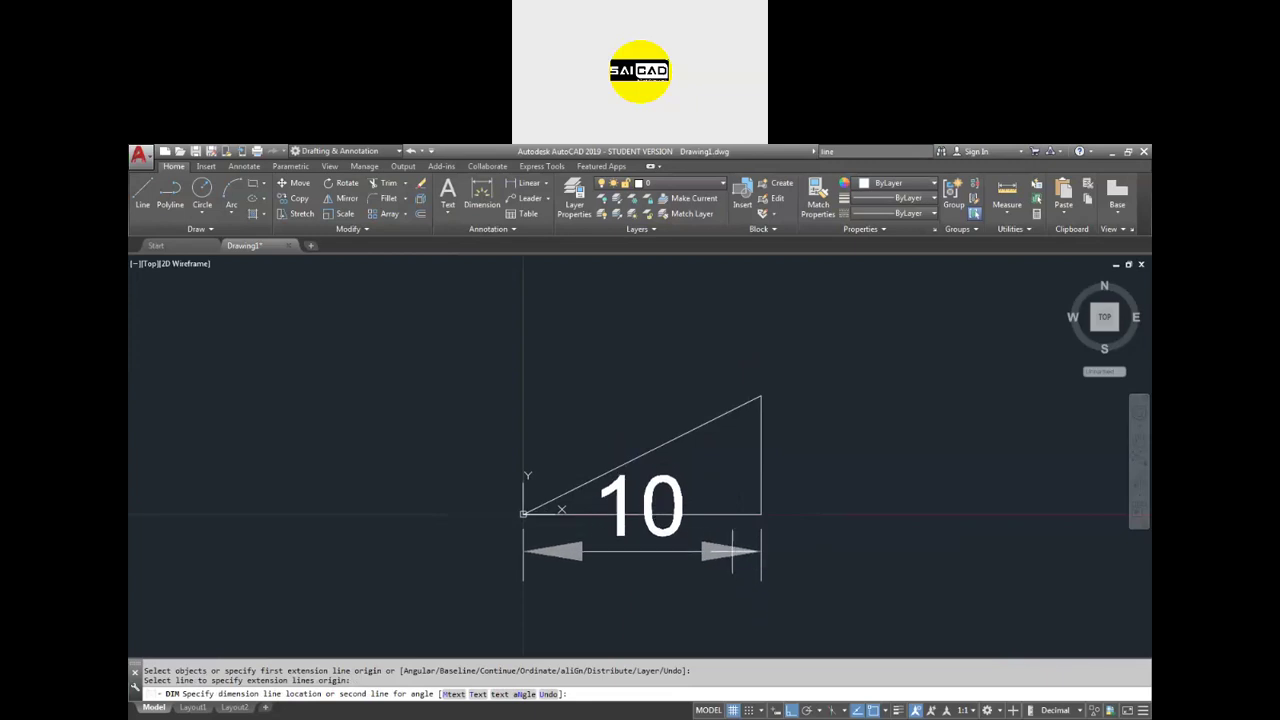
left_click(729, 545)
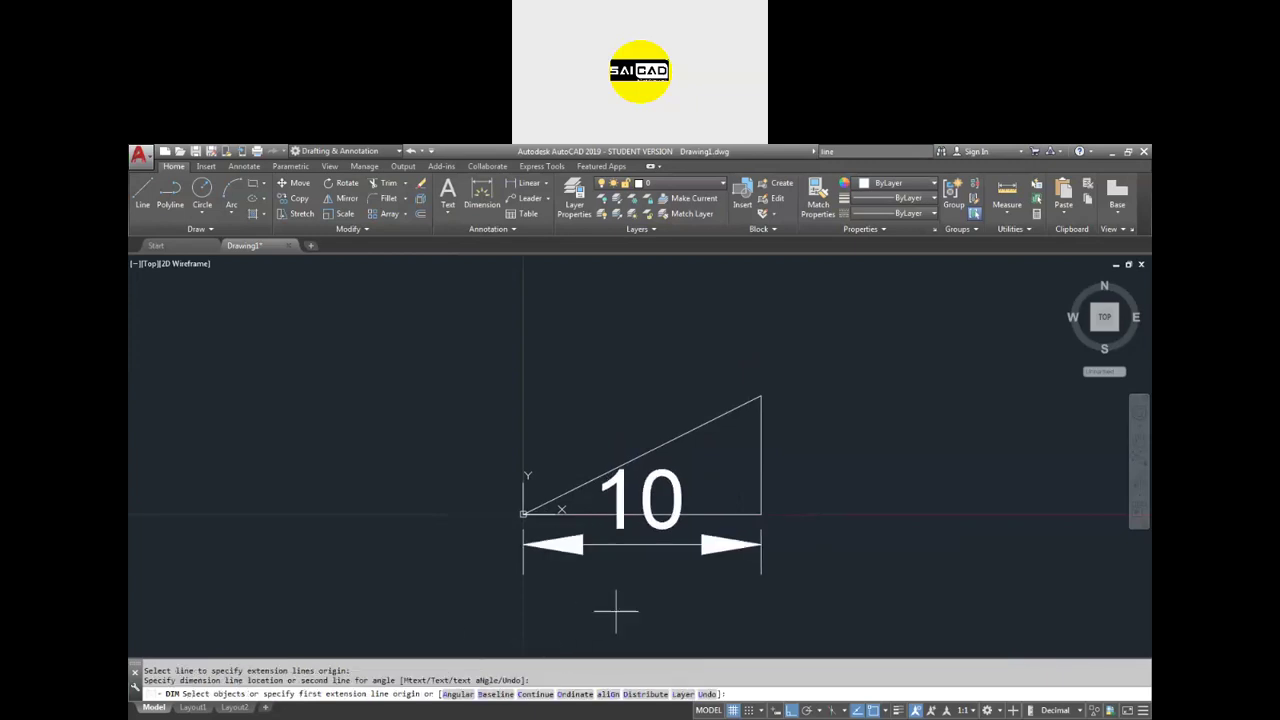
scroll(650, 595, "up", 2)
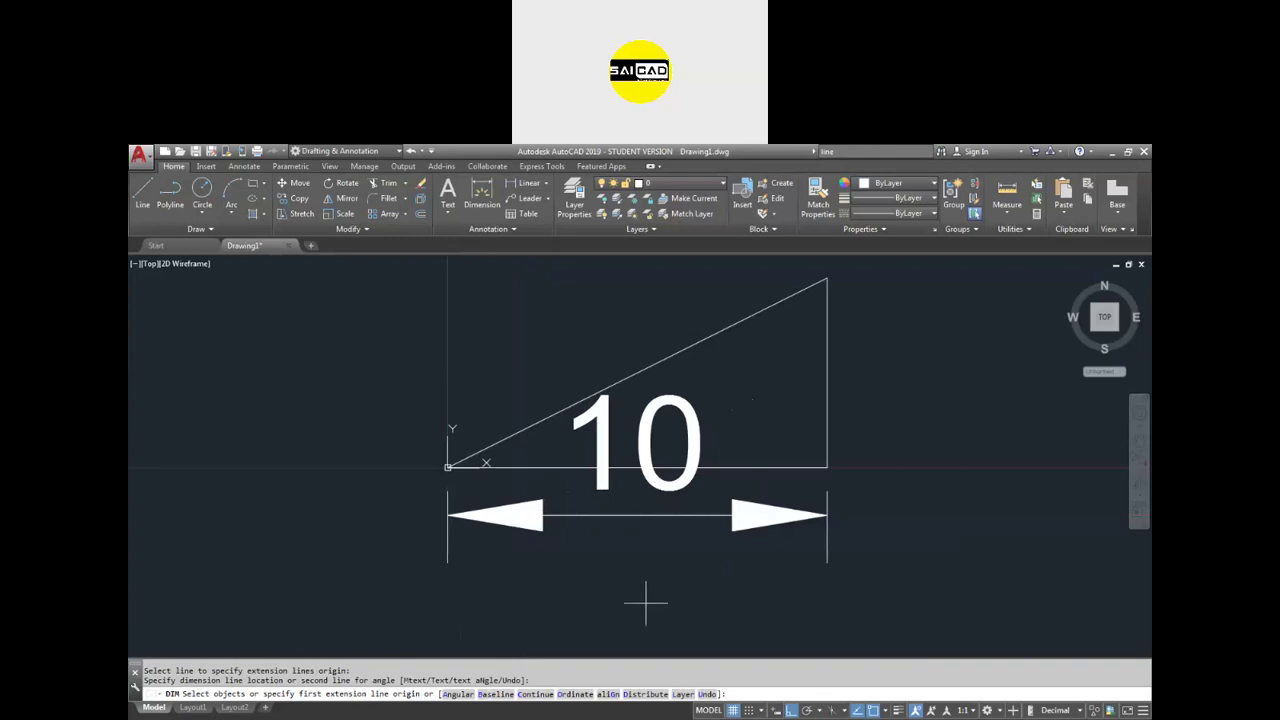
type("d")
key("Escape")
key("Escape")
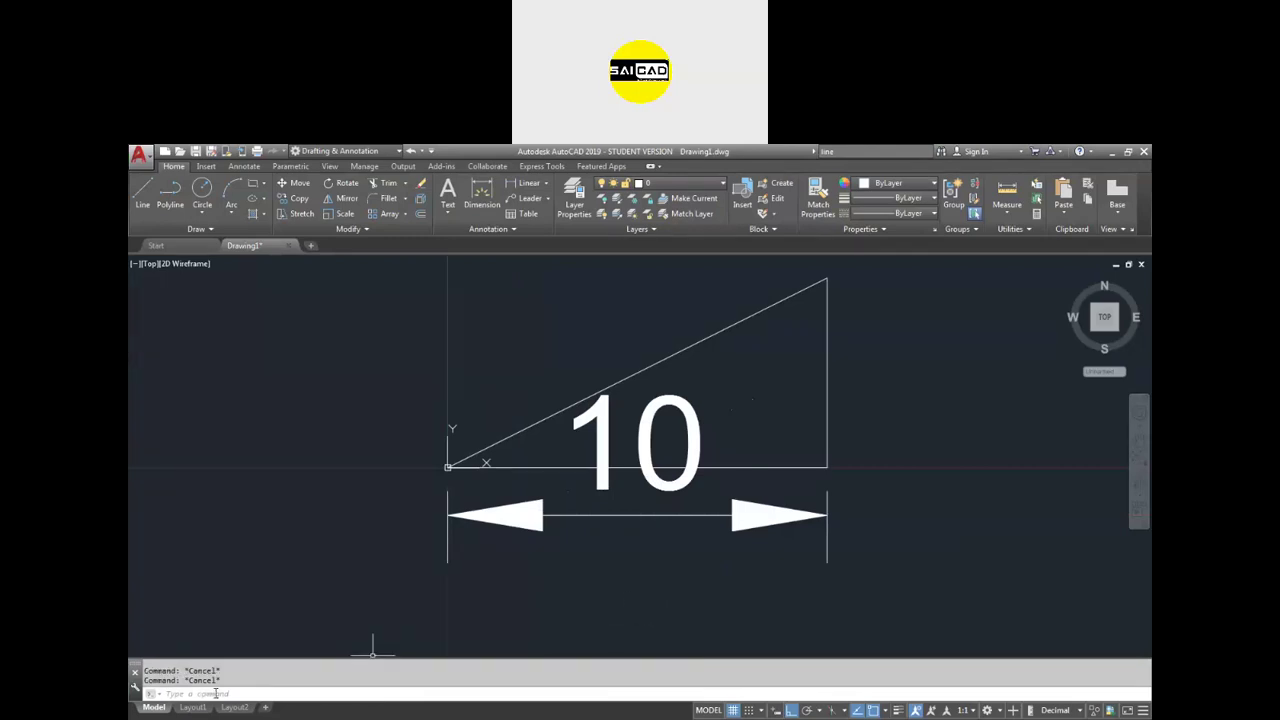
- Change ISO-25's overall dimension scale to 0.2 and make it the current style
type("d")
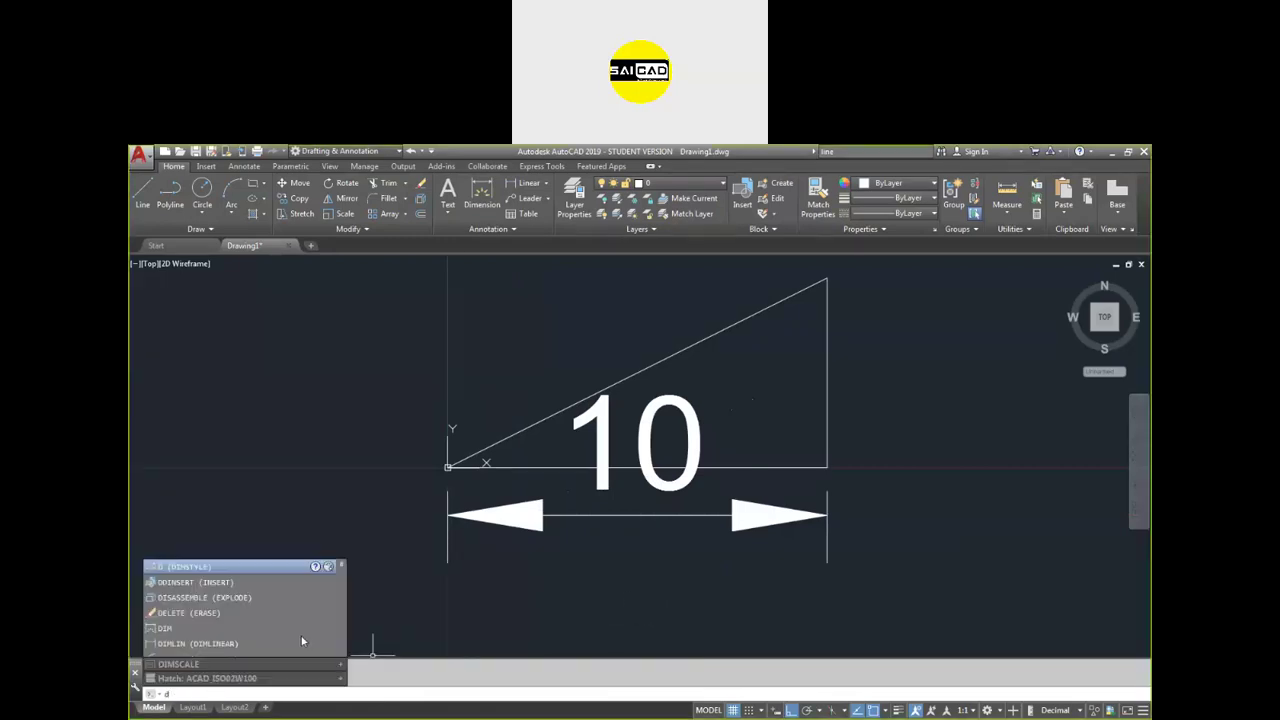
key("Return")
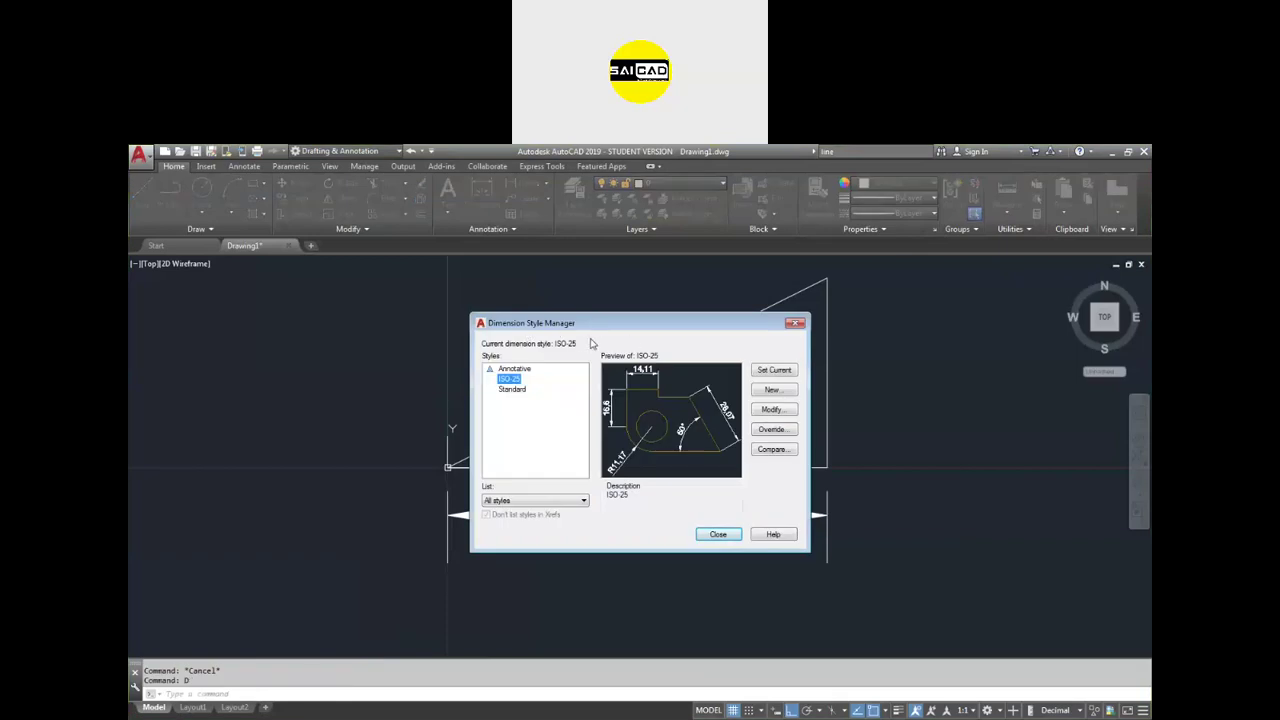
left_click(766, 410)
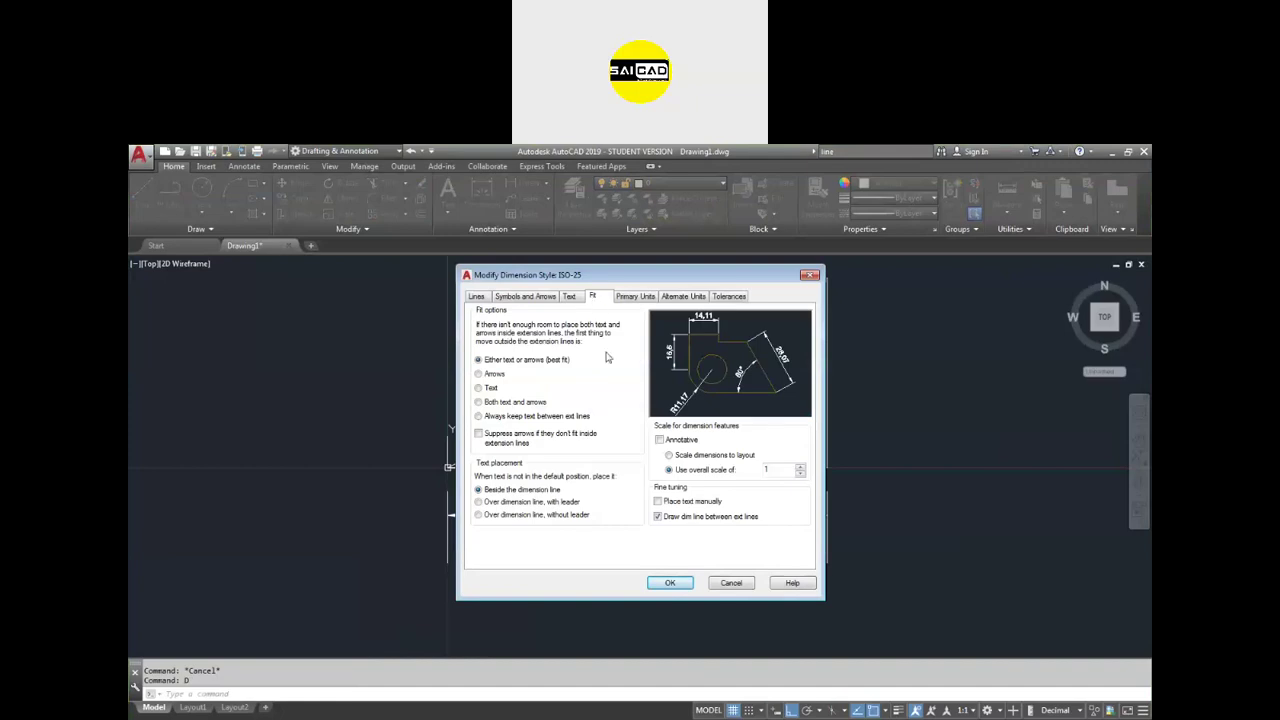
double_click(767, 471)
type("2")
key("BackSpace")
type("0.2")
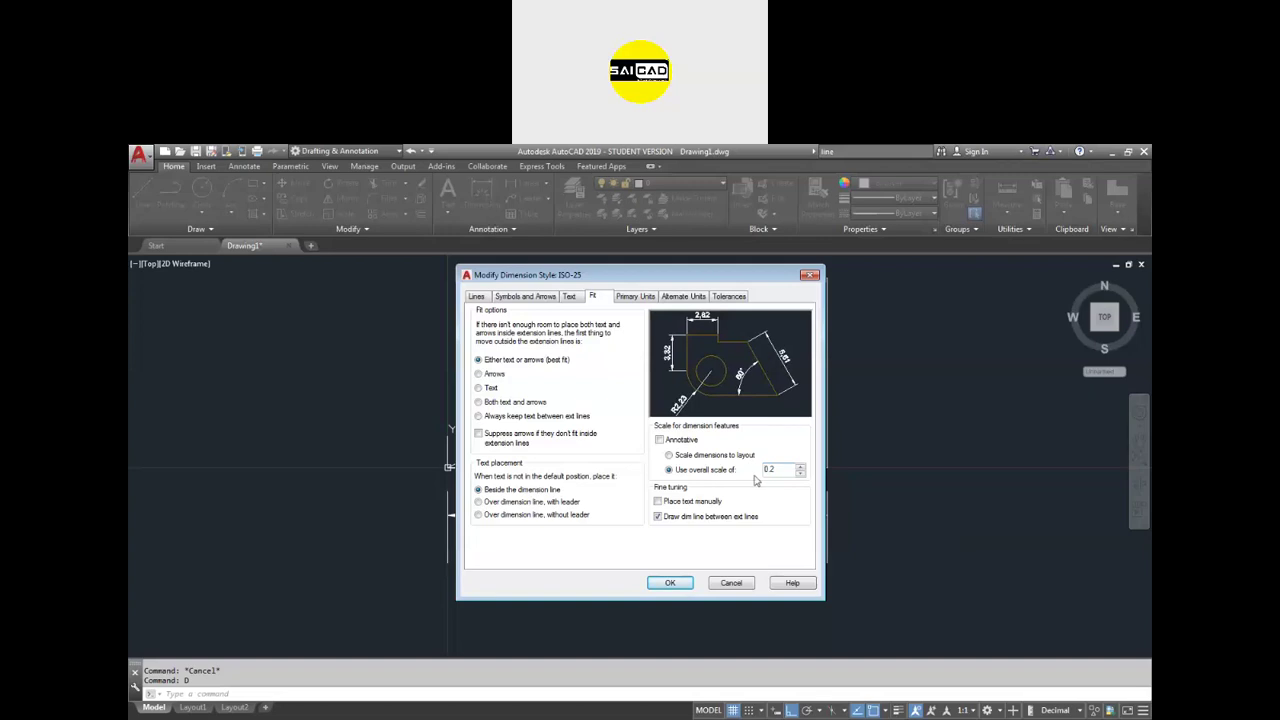
left_click(670, 583)
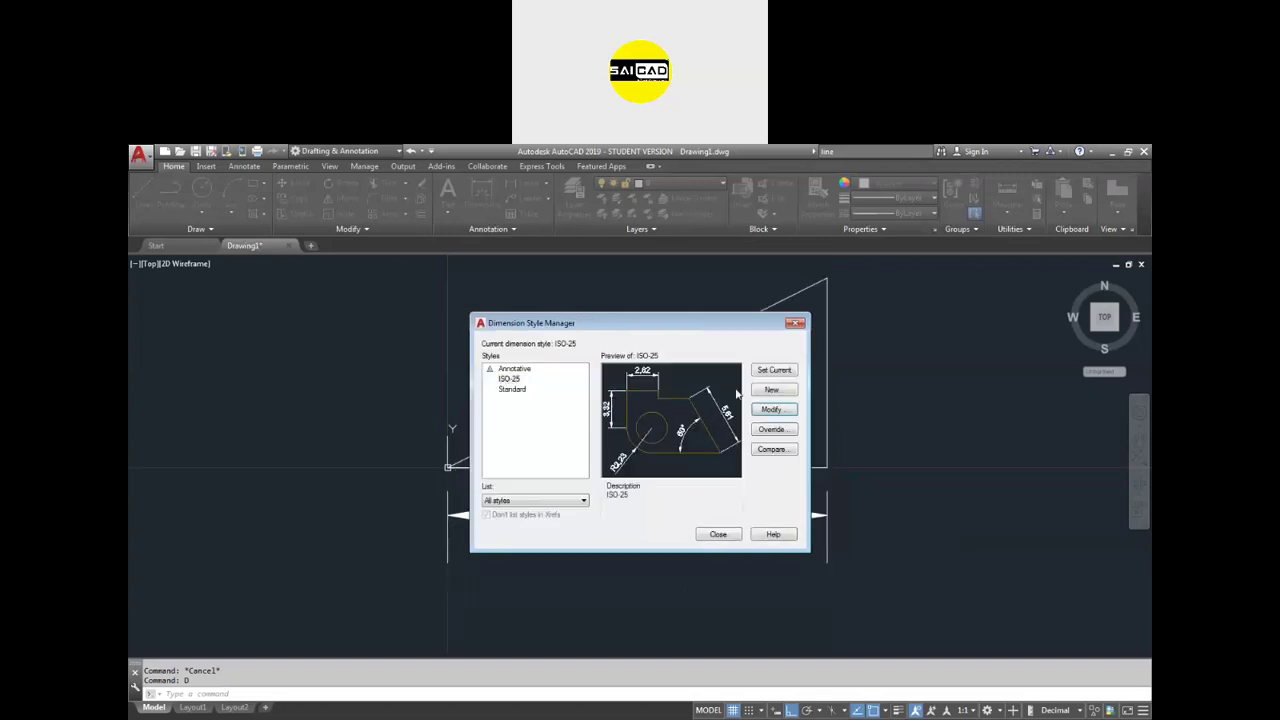
left_click(770, 372)
left_click(736, 535)
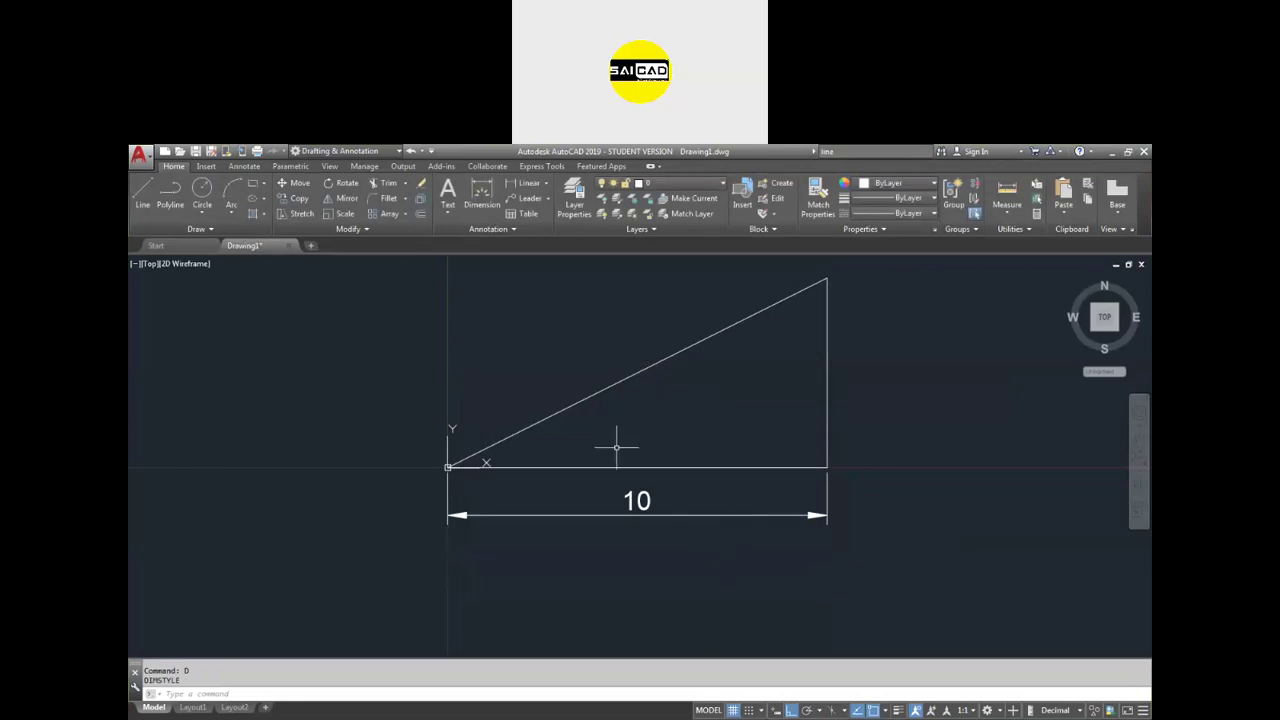
- Check the 10 dimension, then dimension the triangle's right edge as 5
left_click(660, 488)
left_click(574, 557)
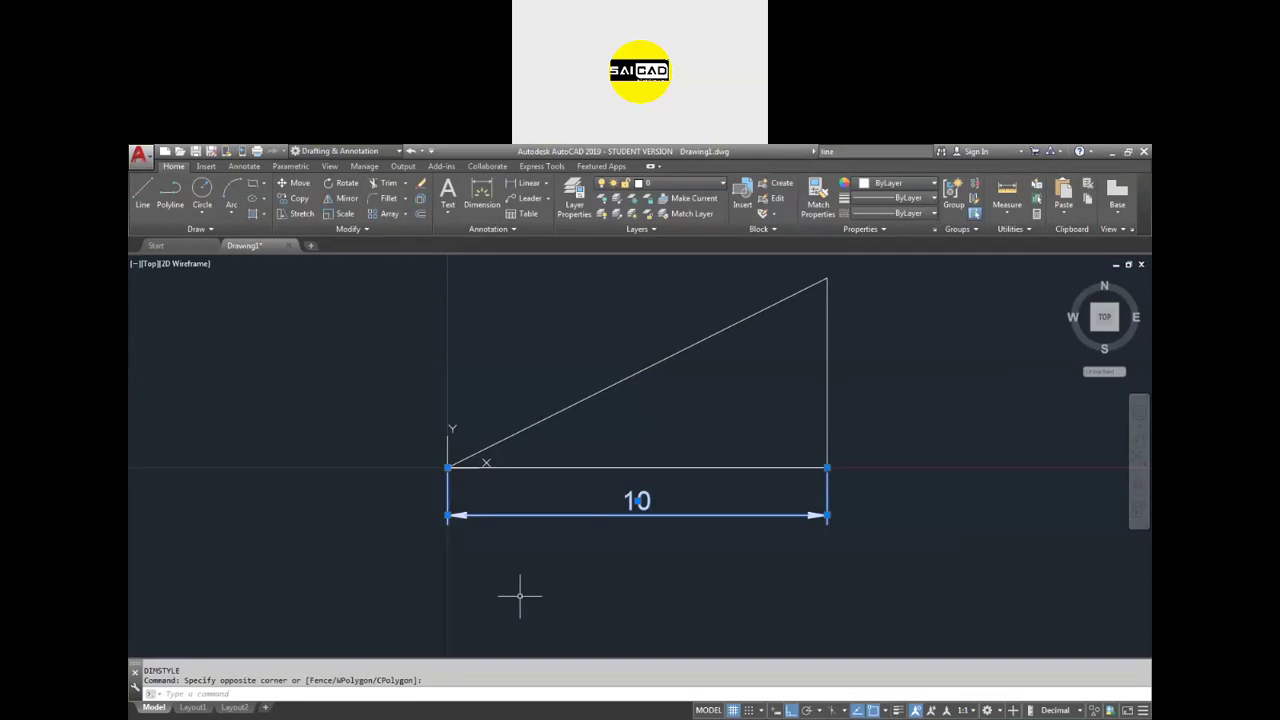
left_click(482, 203)
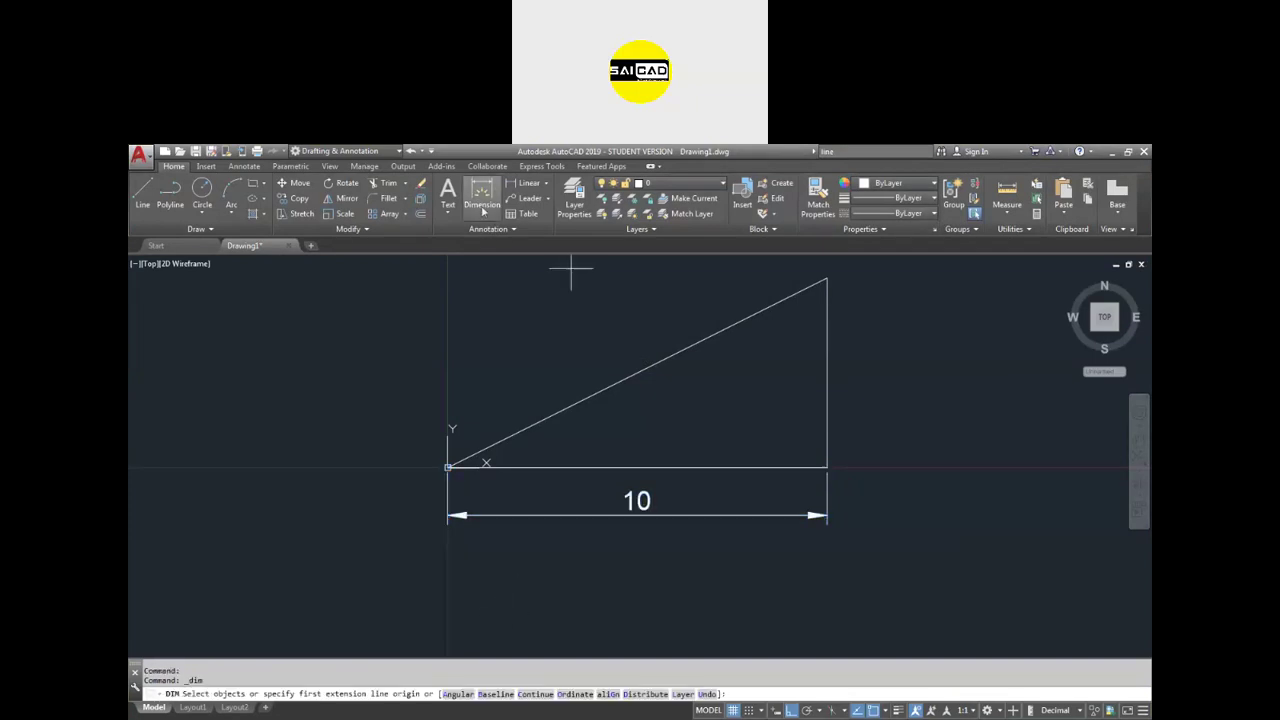
key("Return")
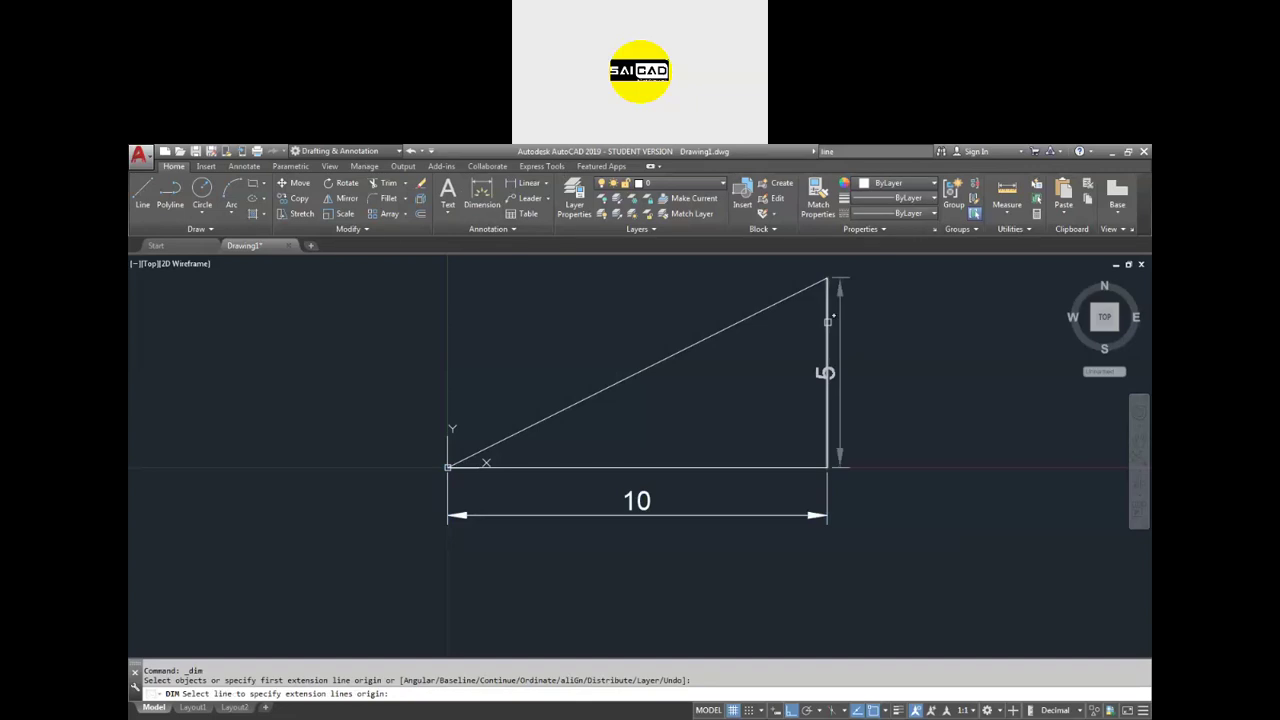
left_click(828, 330)
left_click(873, 410)
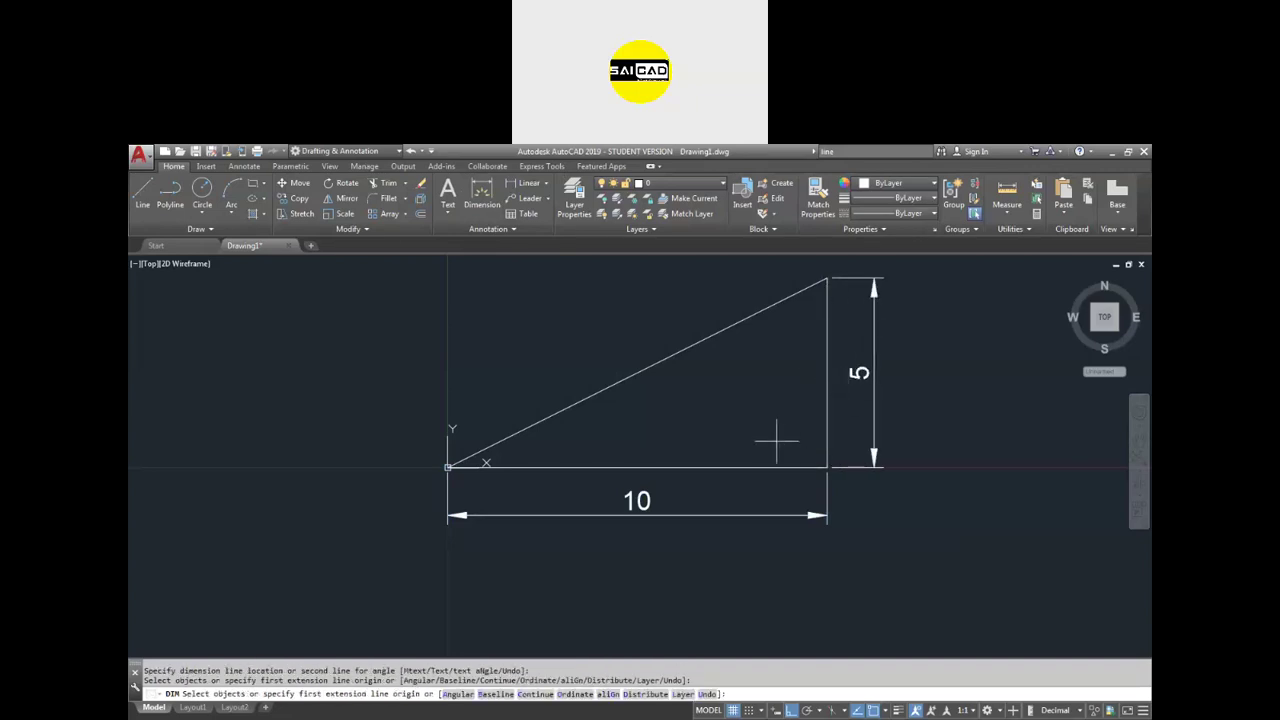
- Add the aligned 11,11 dimension along the sloping side
left_click(827, 279)
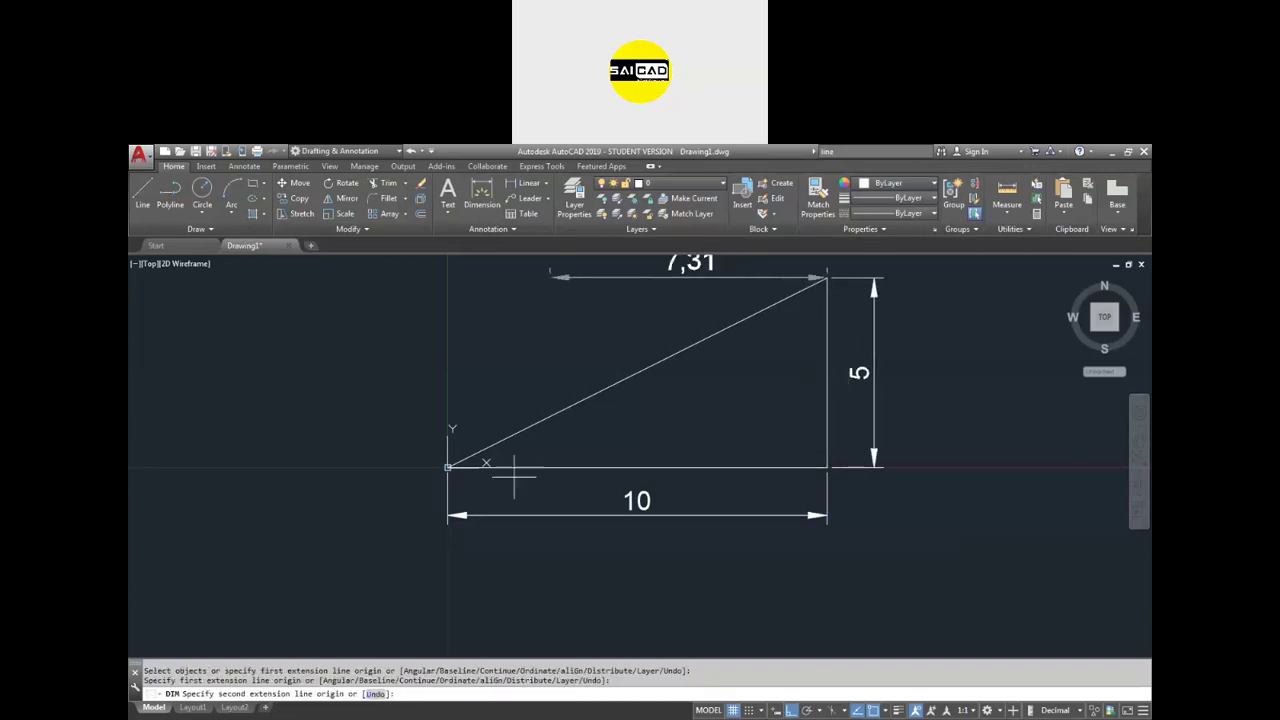
left_click(448, 466)
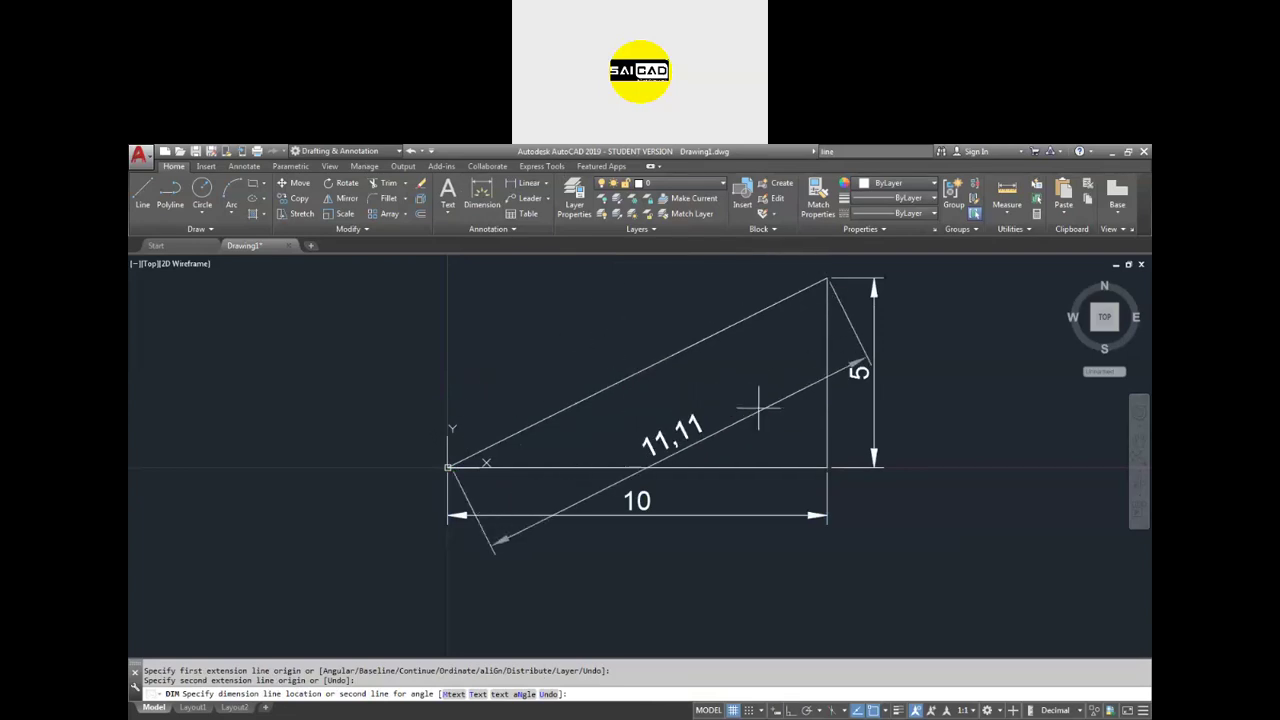
scroll(412, 460, "down", 2)
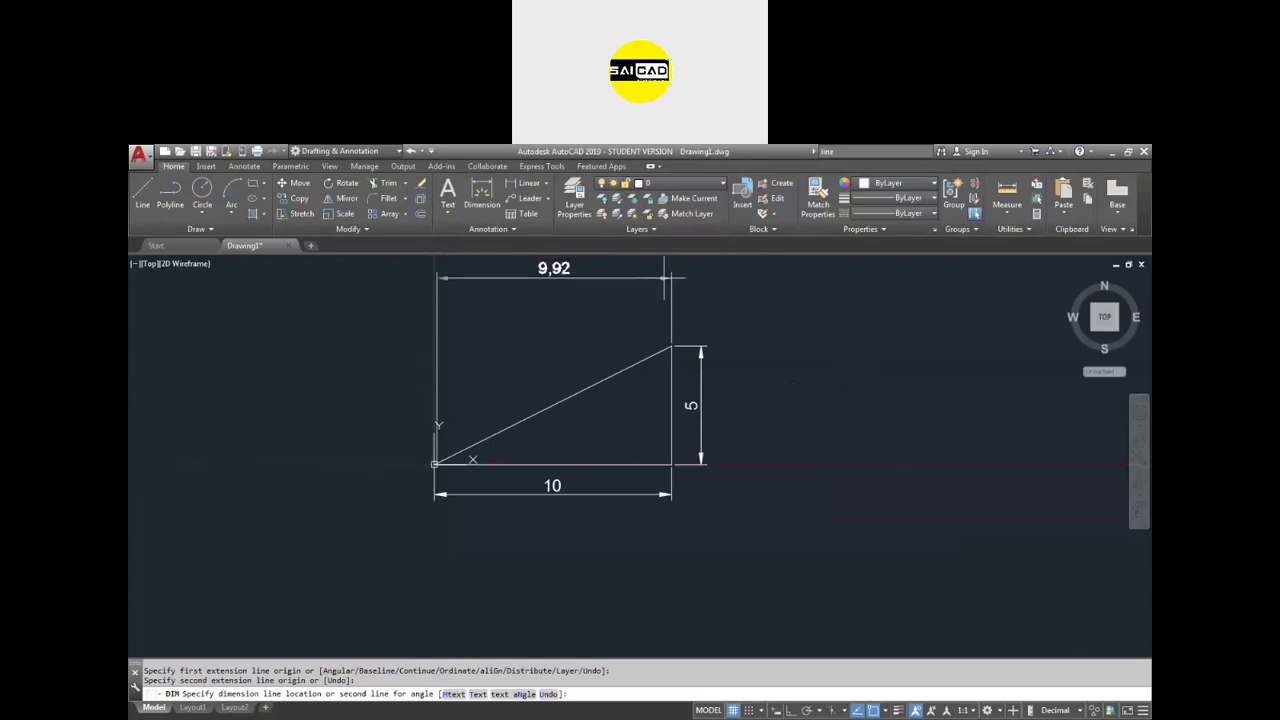
left_click(528, 370)
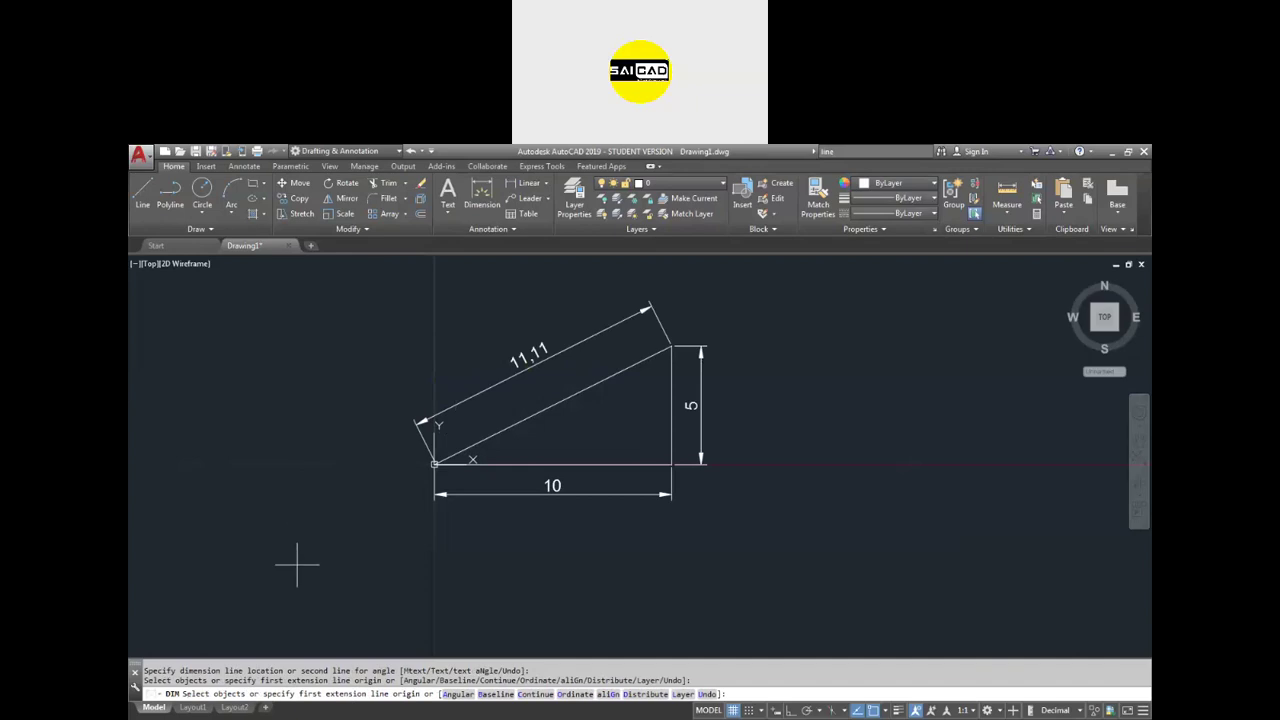
scroll(492, 398, "up", 2)
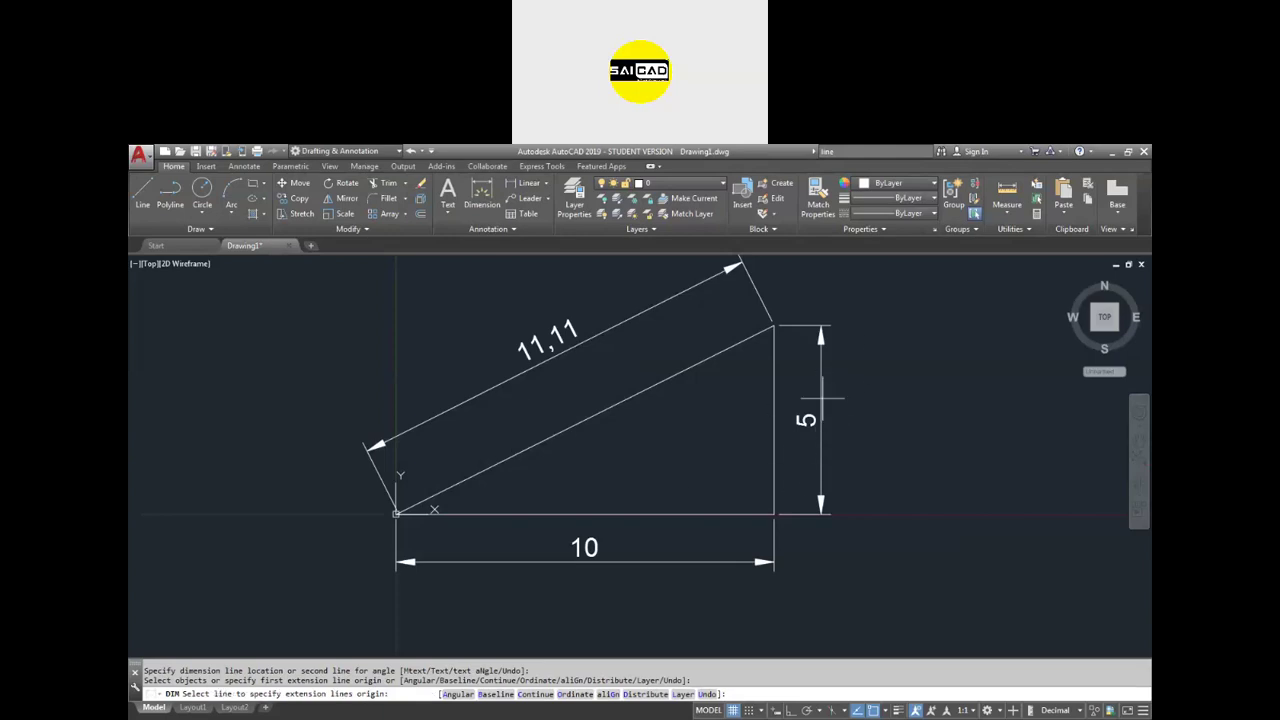
key("Escape")
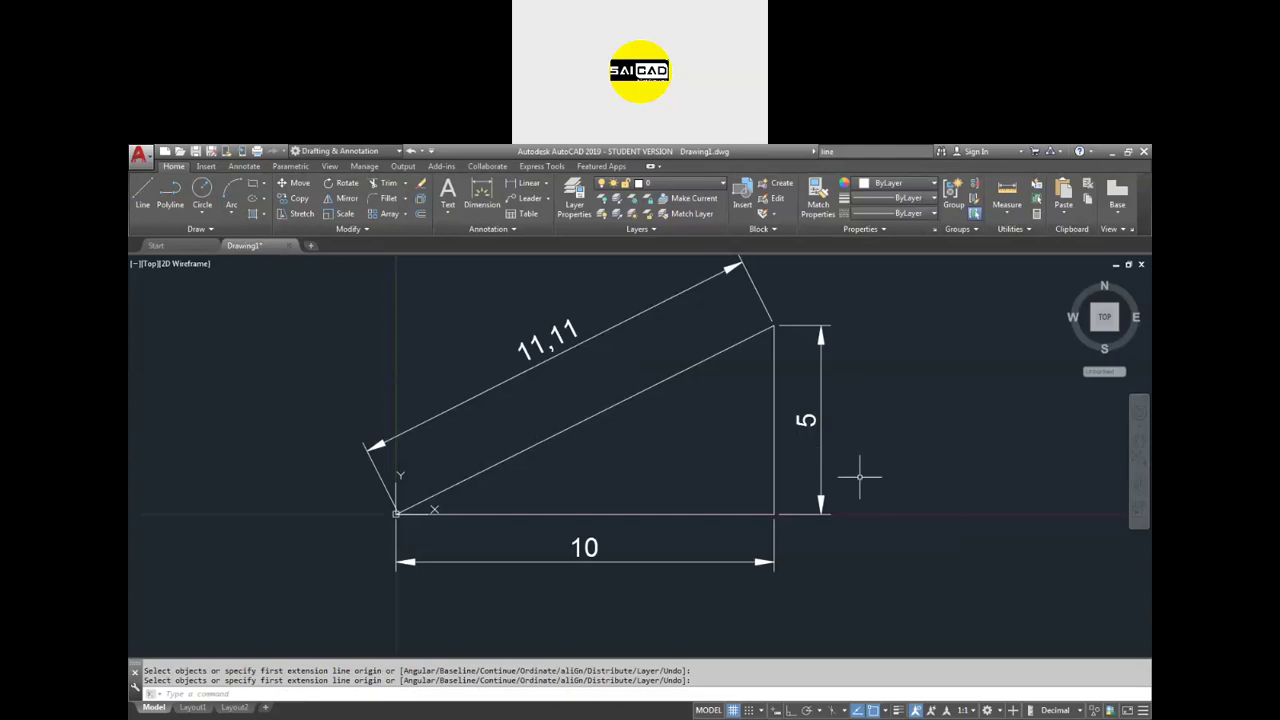
- Edit ISO-25 via DIMSTYLE, reviewing its Lines, Arrows, Text and Fit settings
type("d")
key("Return")
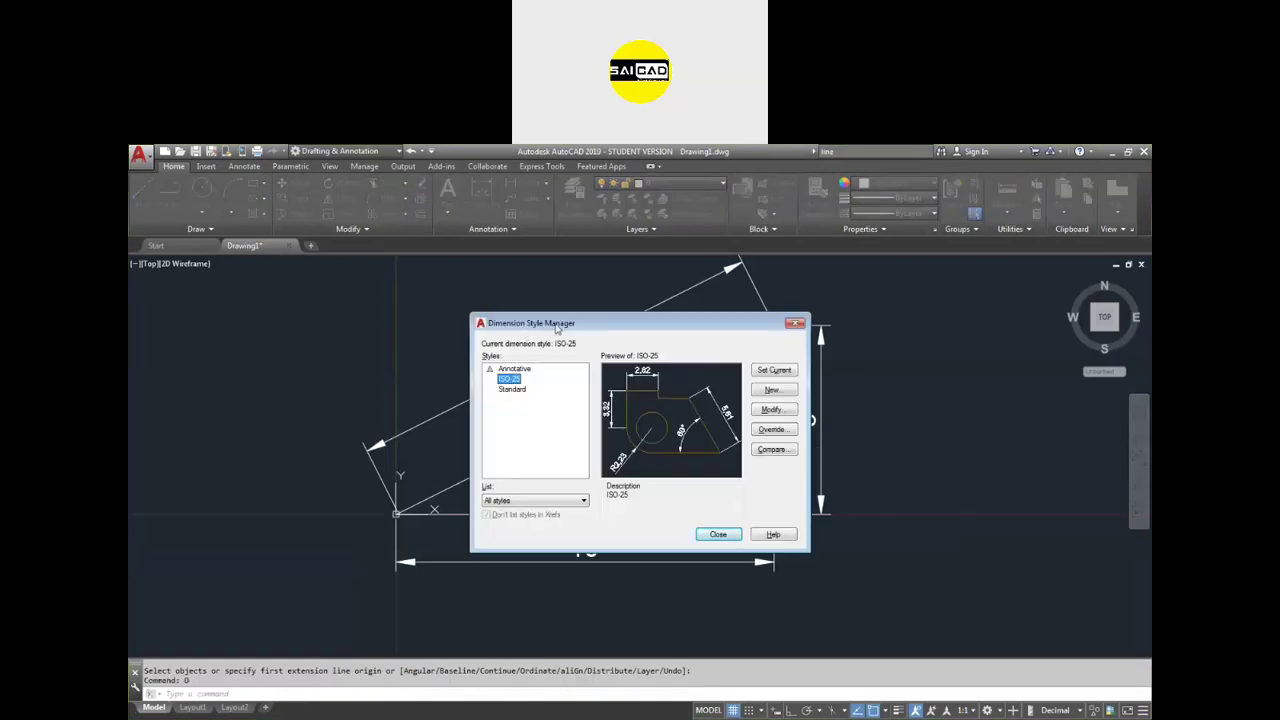
left_click_drag(557, 328, 521, 327)
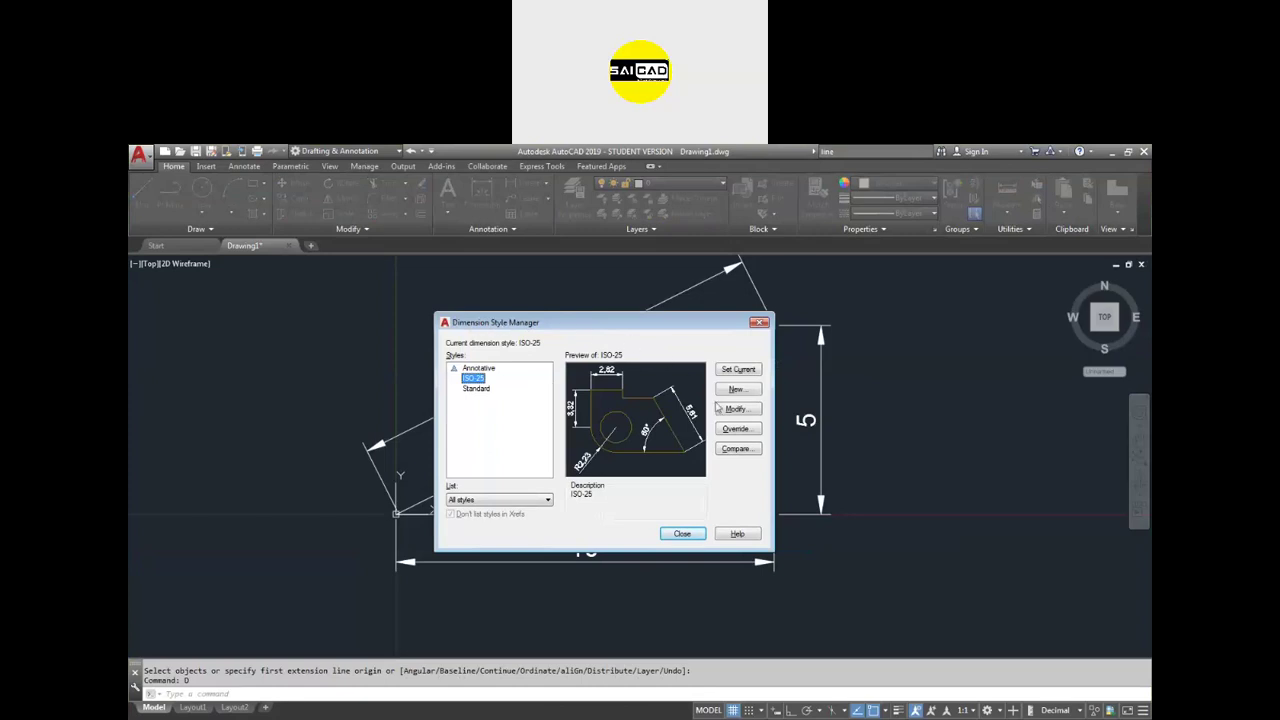
left_click(737, 410)
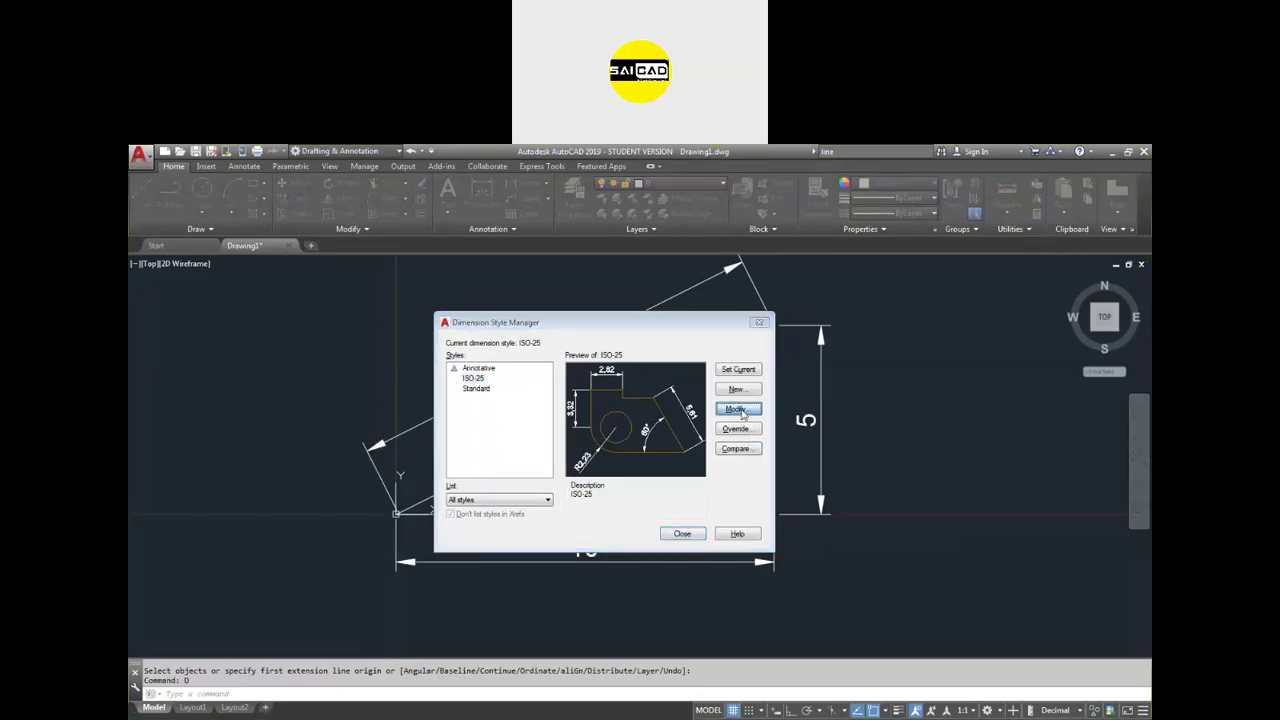
left_click_drag(677, 281, 793, 316)
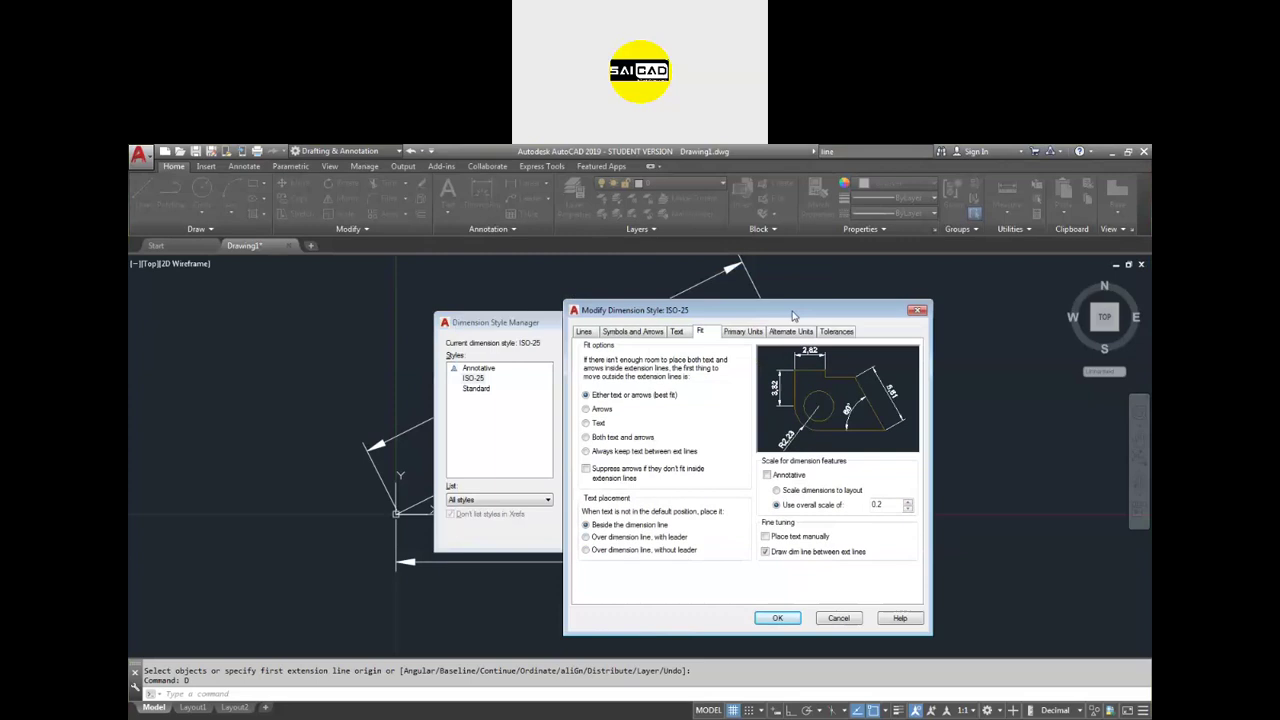
left_click_drag(670, 316, 675, 301)
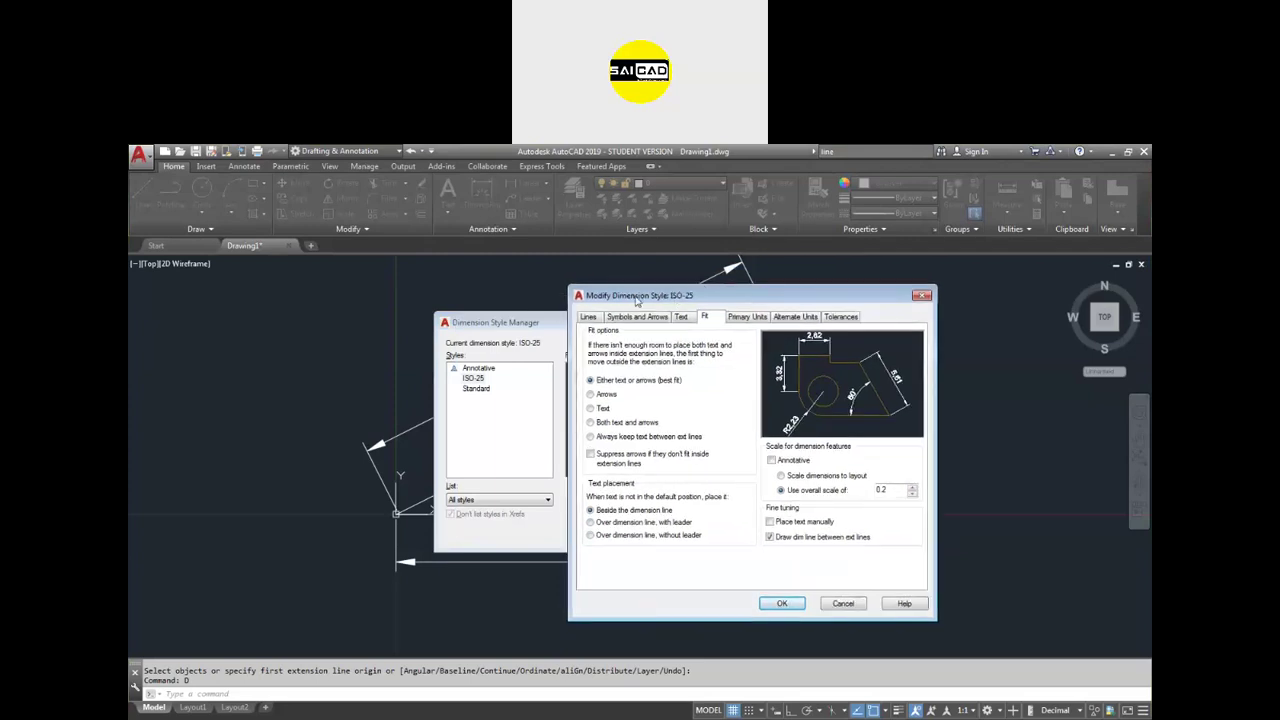
left_click(589, 318)
left_click(640, 318)
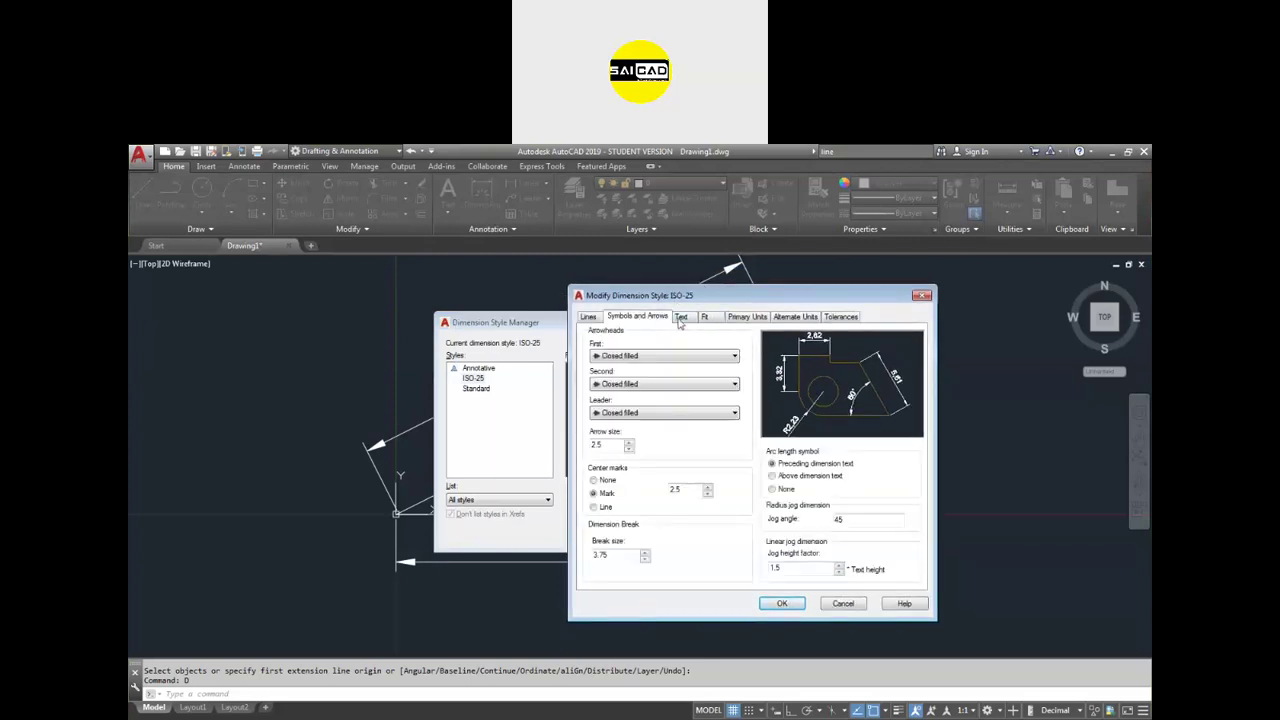
left_click(683, 318)
left_click(713, 318)
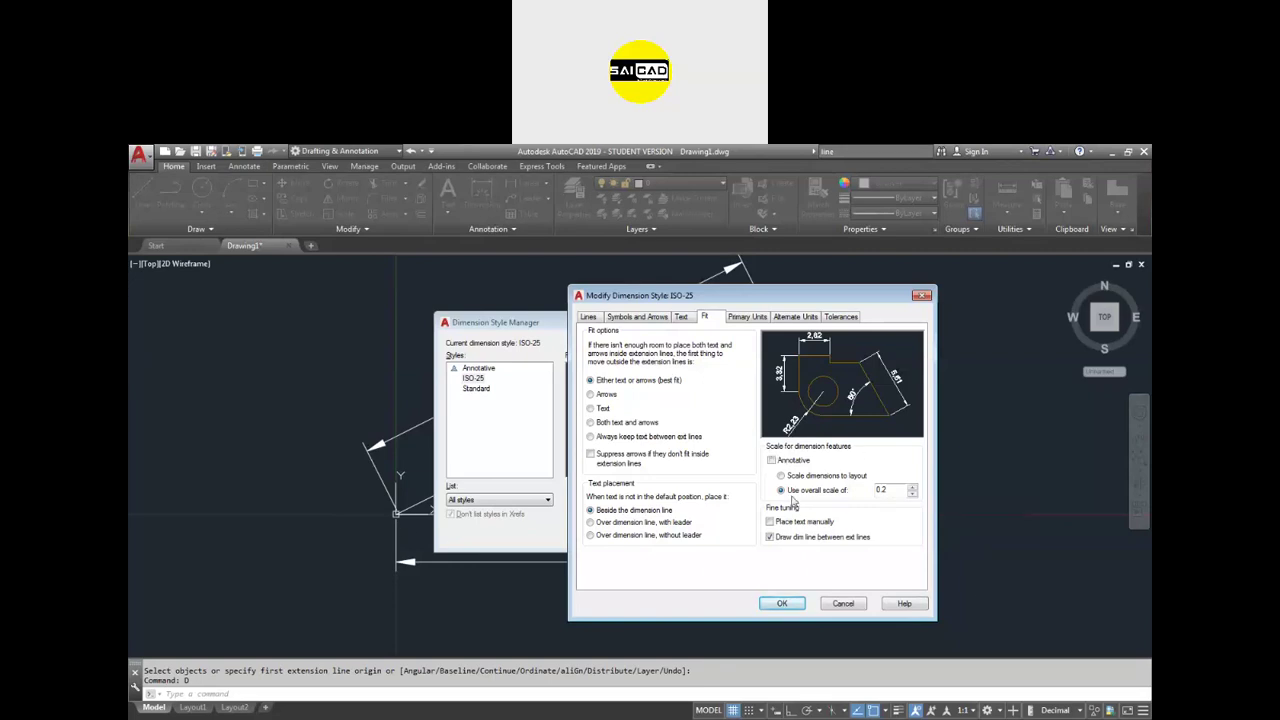
- Set the overall dimension scale to 0.1 and make ISO-25 current
double_click(884, 490)
type("1")
key("Home")
type("0.")
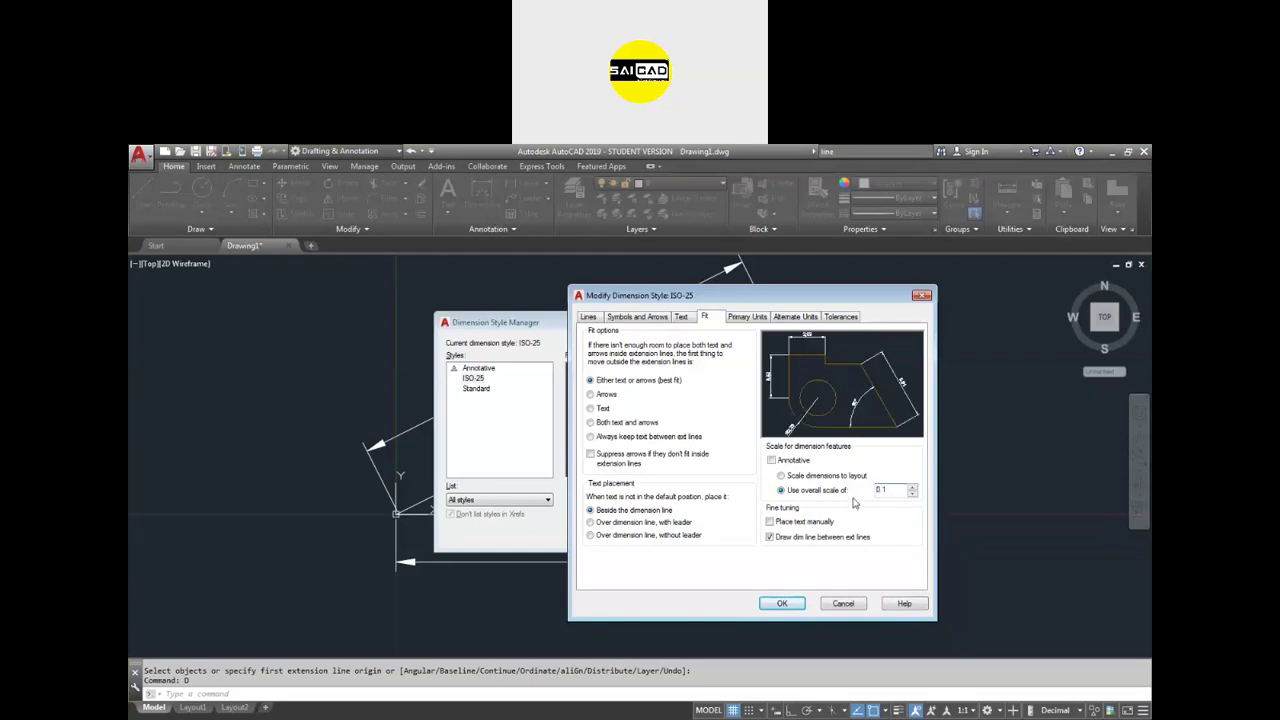
left_click(790, 604)
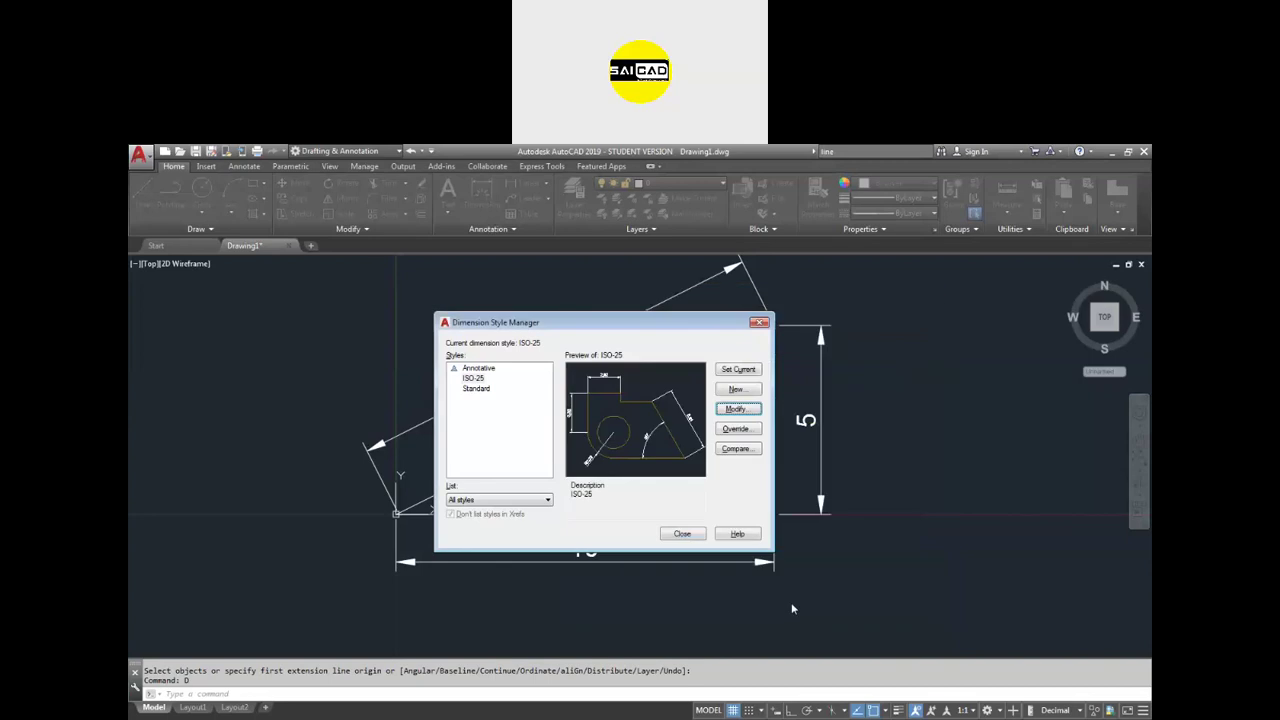
left_click(738, 369)
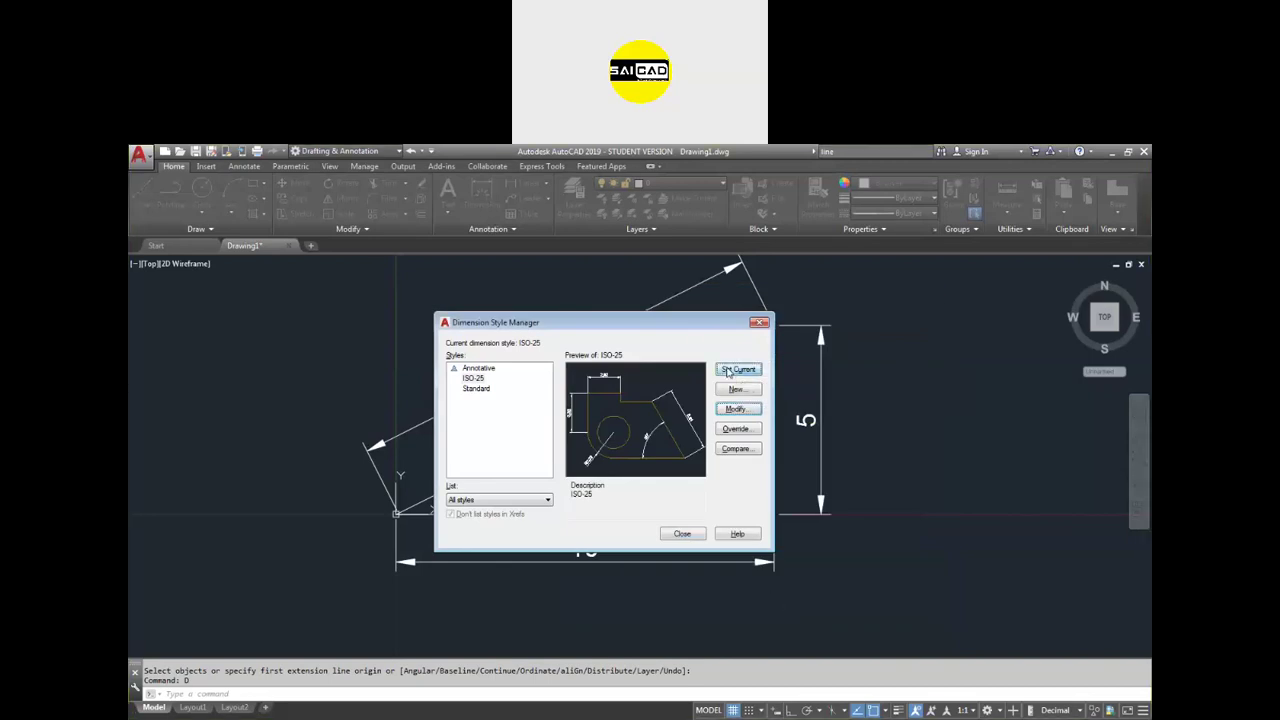
left_click(679, 536)
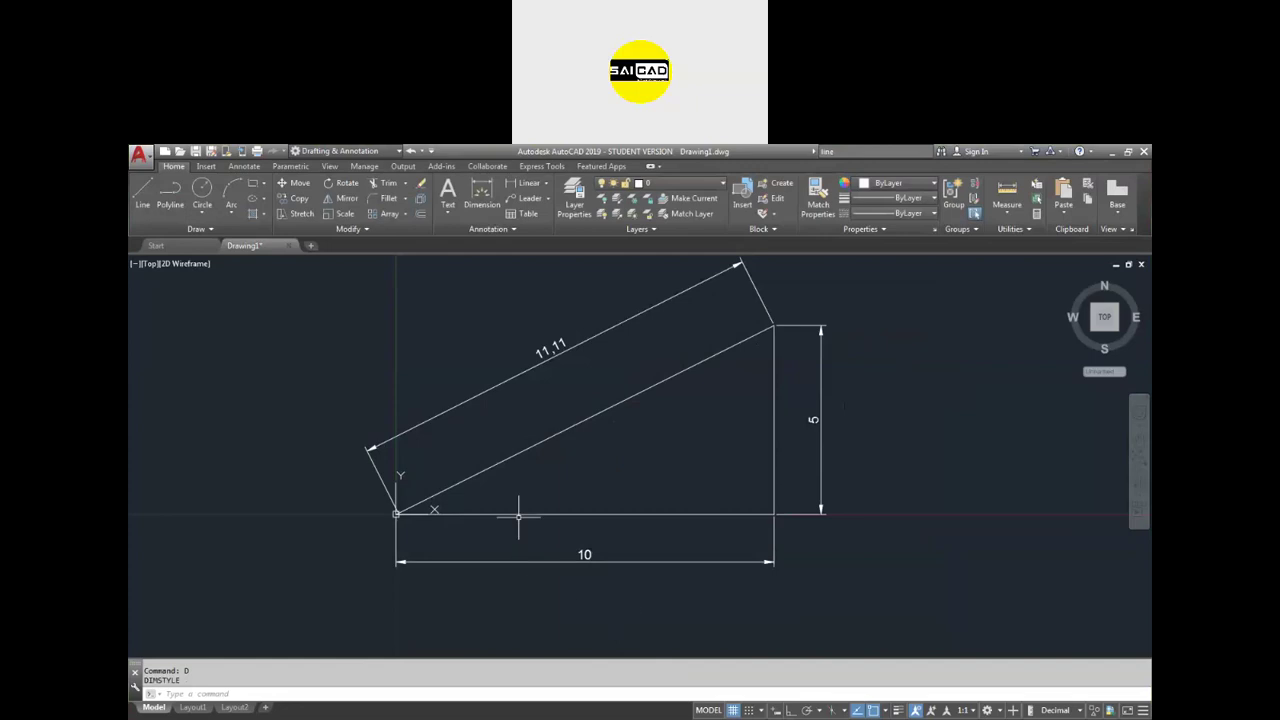
scroll(509, 525, "down", 2)
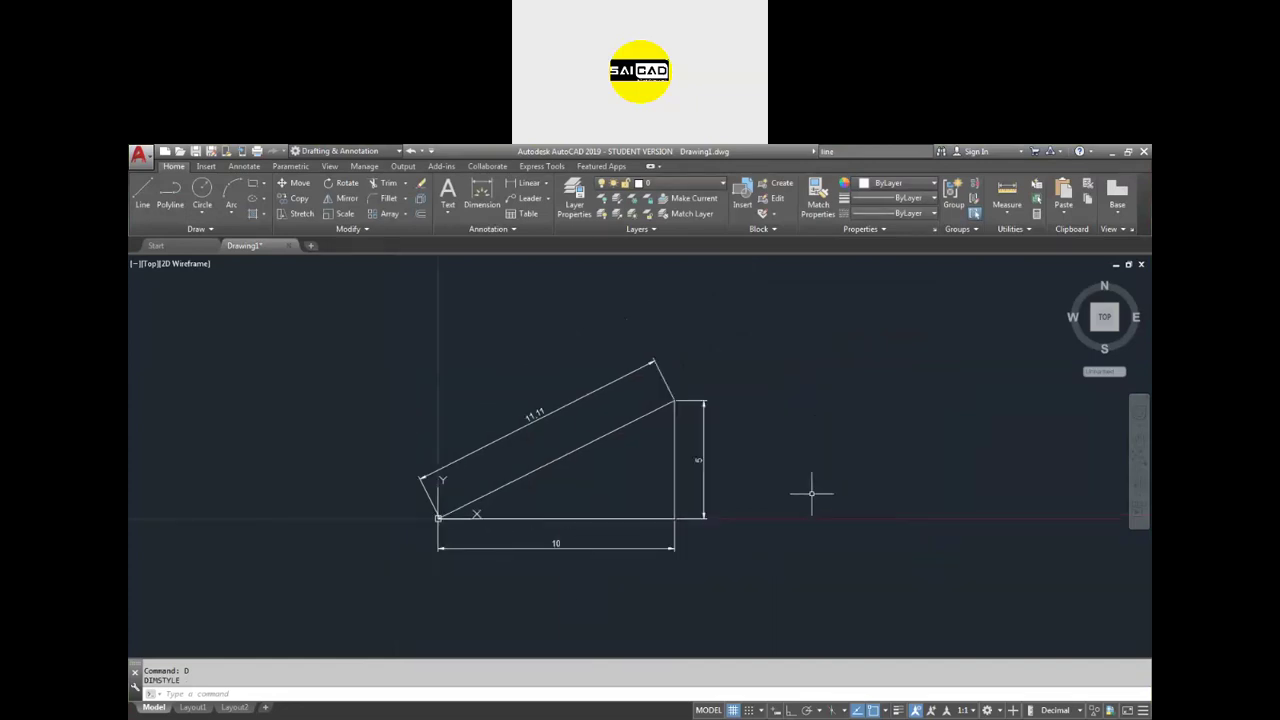
left_click(811, 302)
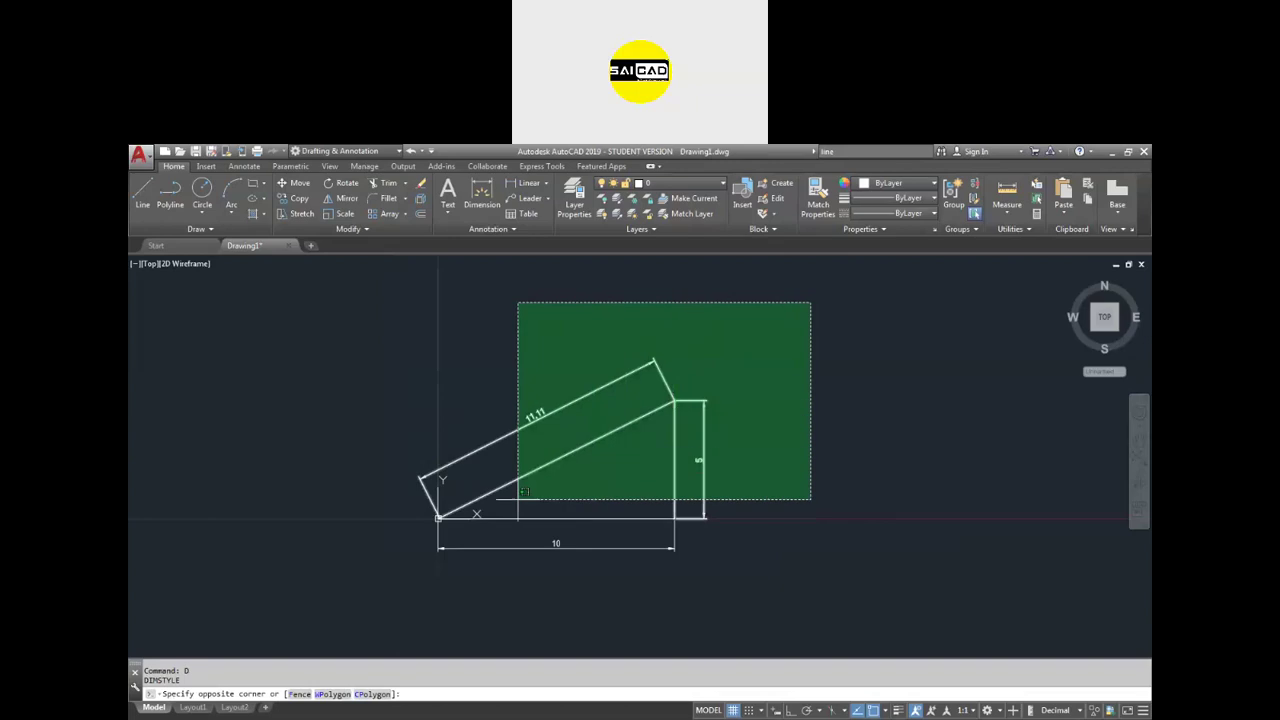
left_click(772, 388)
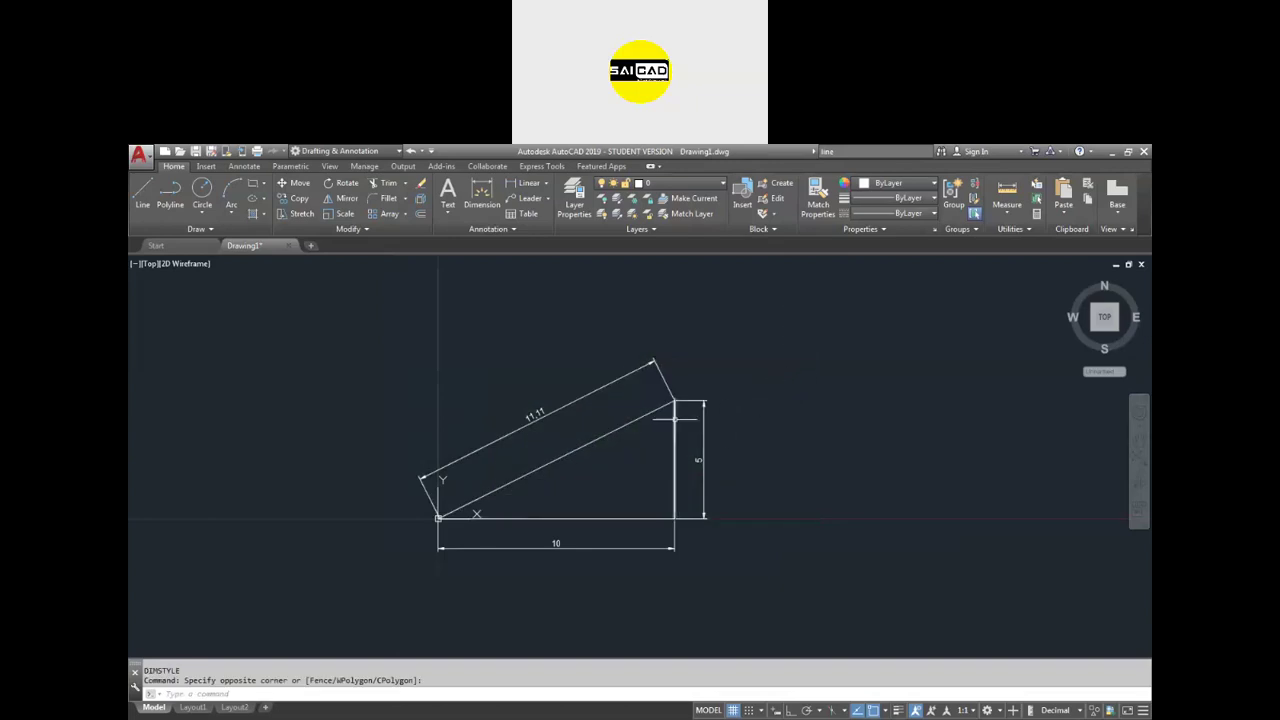
left_click(675, 418)
key("Escape")
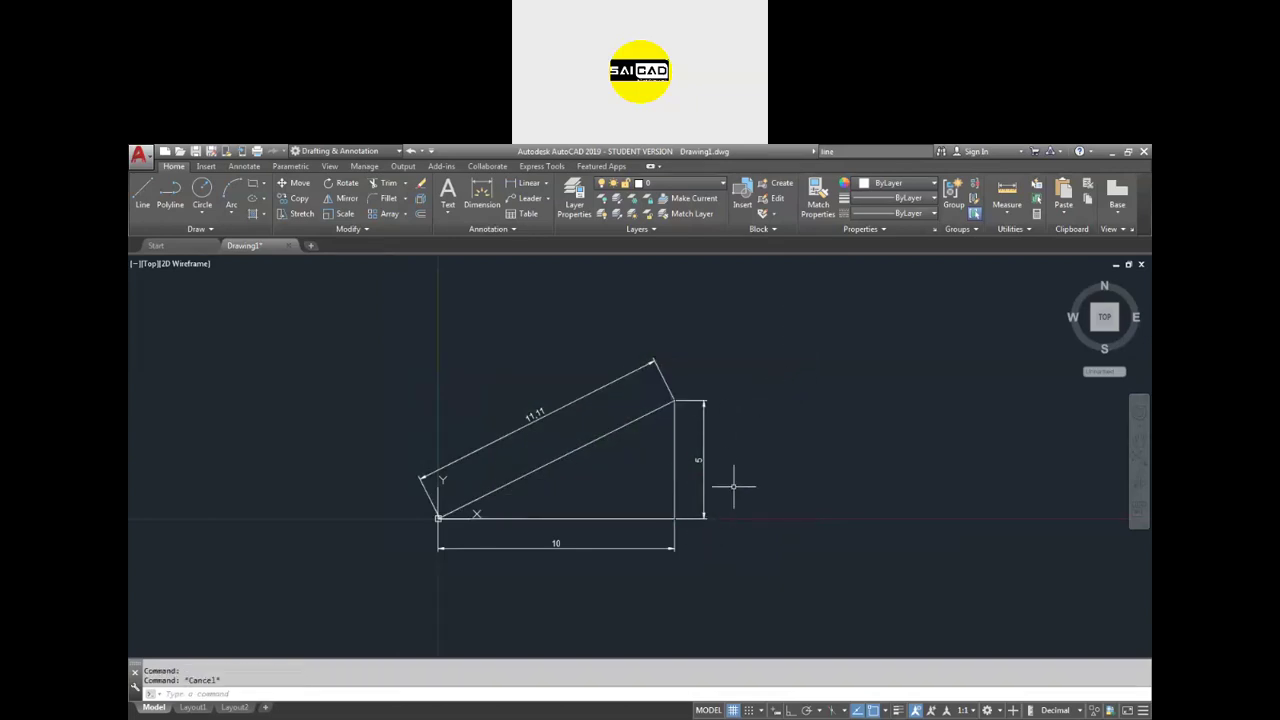
left_click(785, 336)
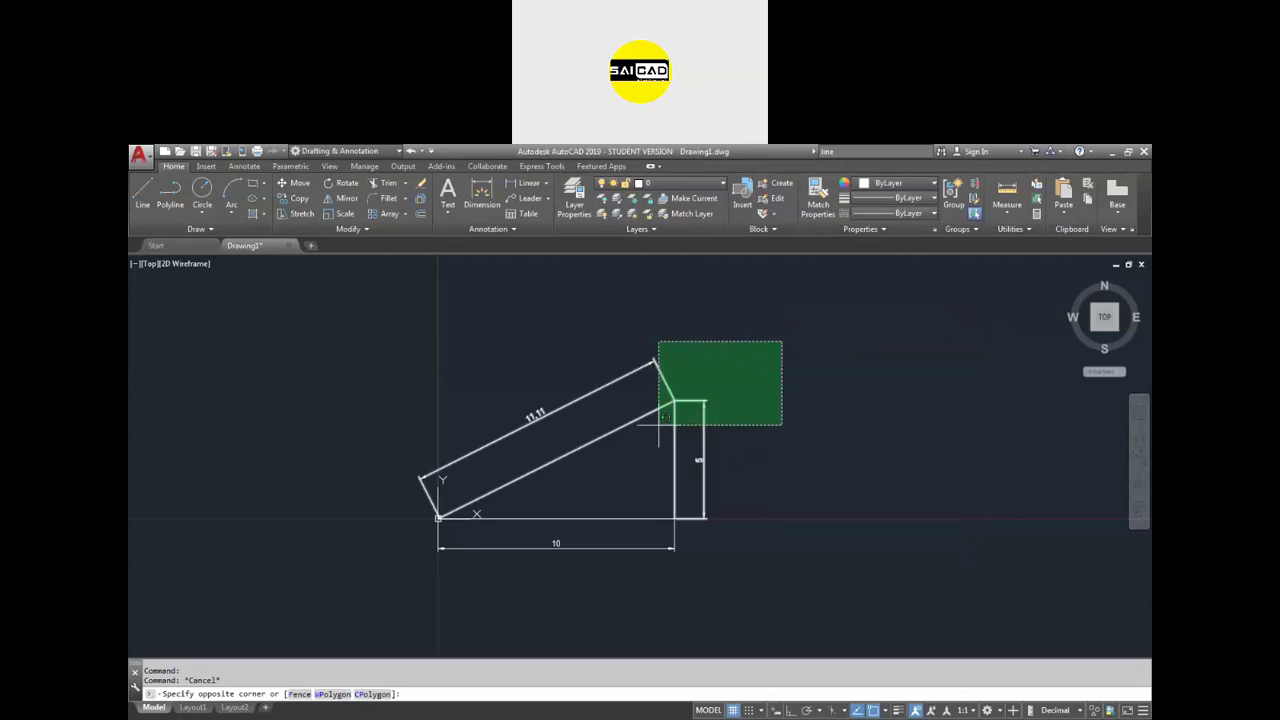
scroll(660, 416, "up", 4)
scroll(660, 416, "down", 4)
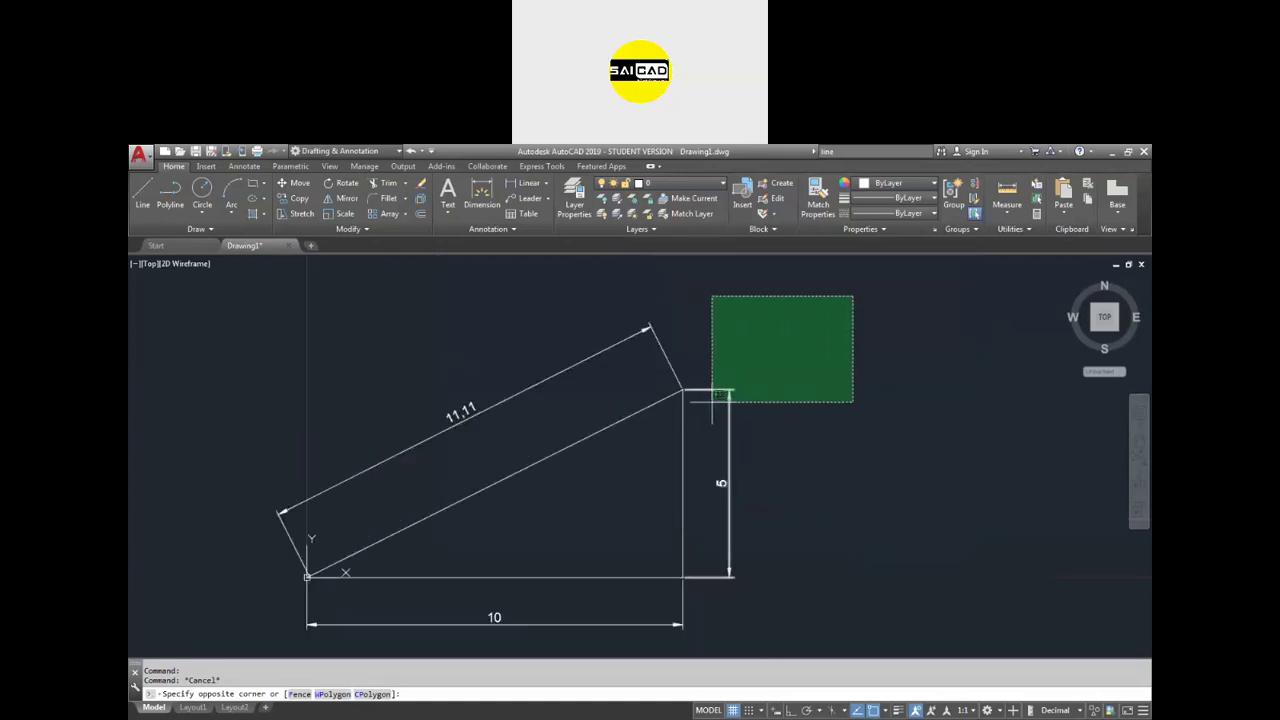
- Try several selection windows around the triangle, clearing each attempt
left_click(662, 422)
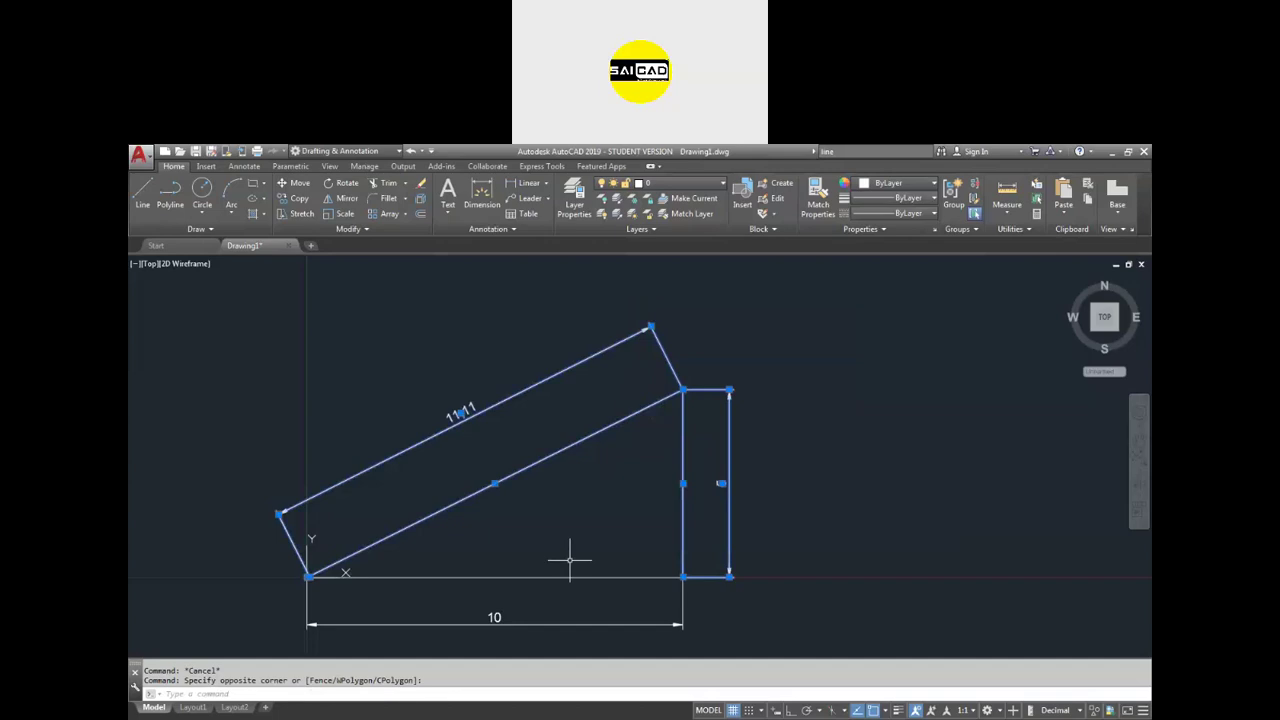
key("Escape")
left_click(722, 331)
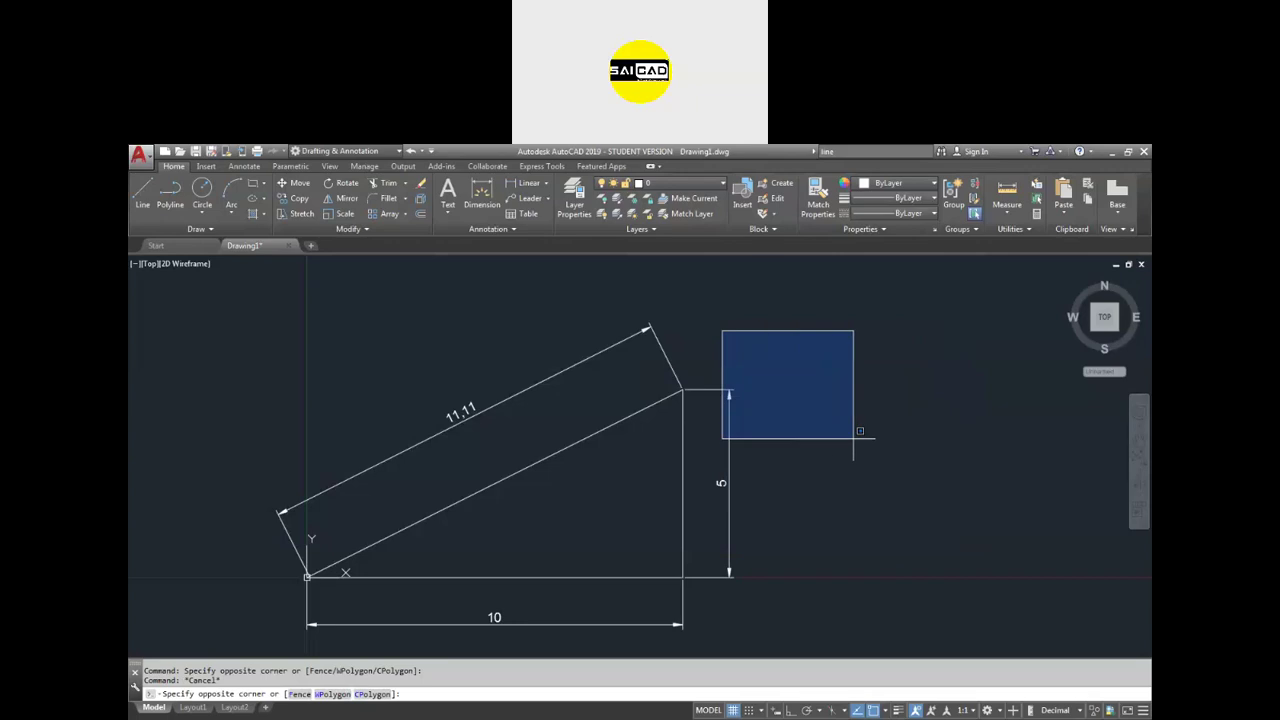
left_click(899, 443)
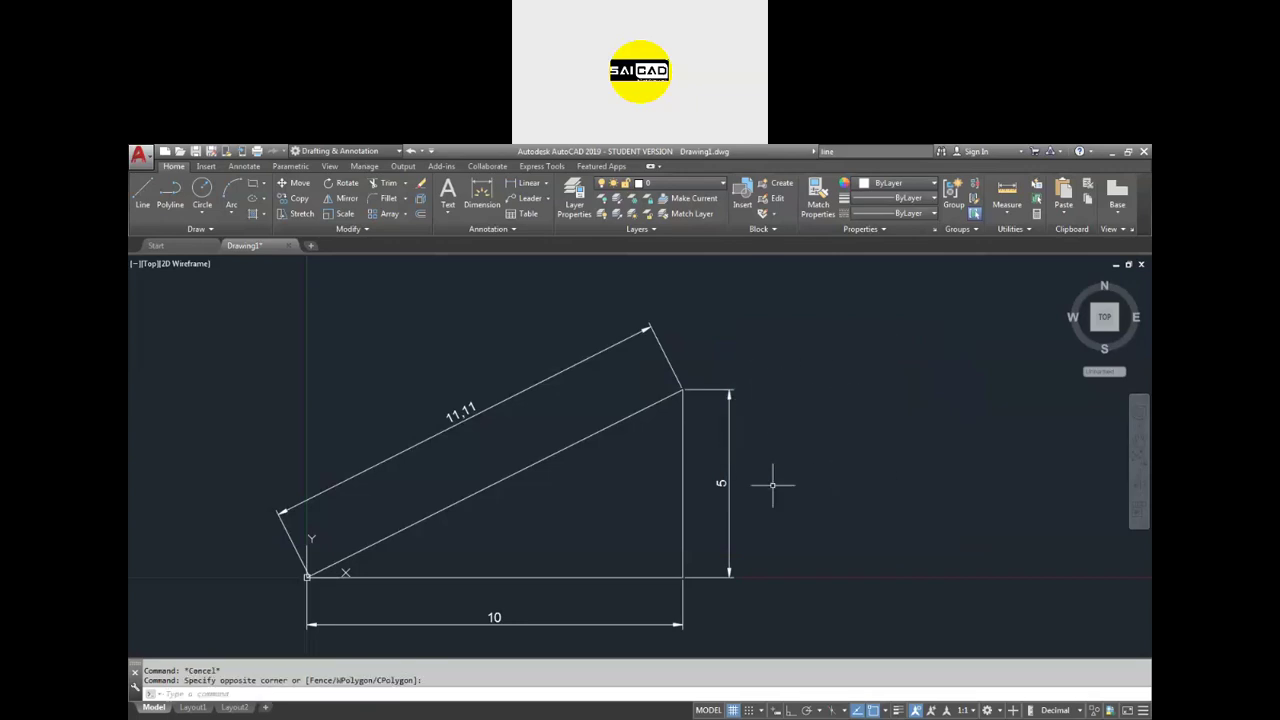
left_click(561, 295)
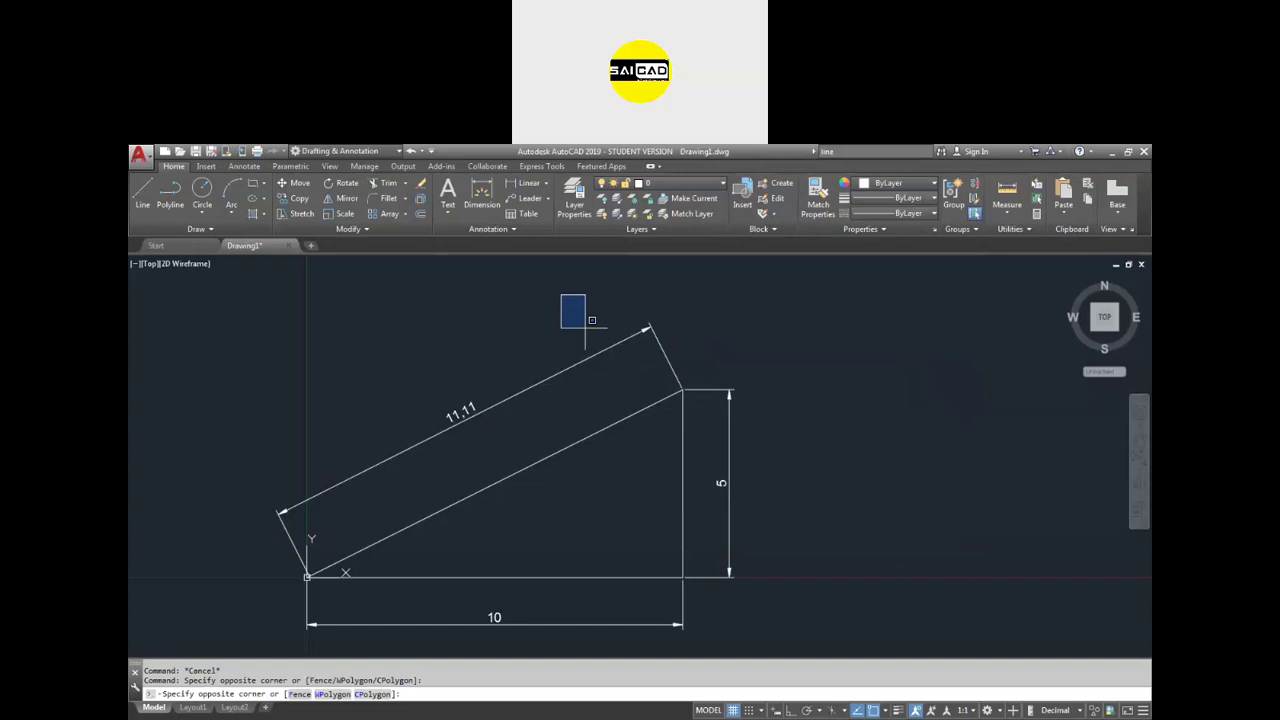
left_click(768, 455)
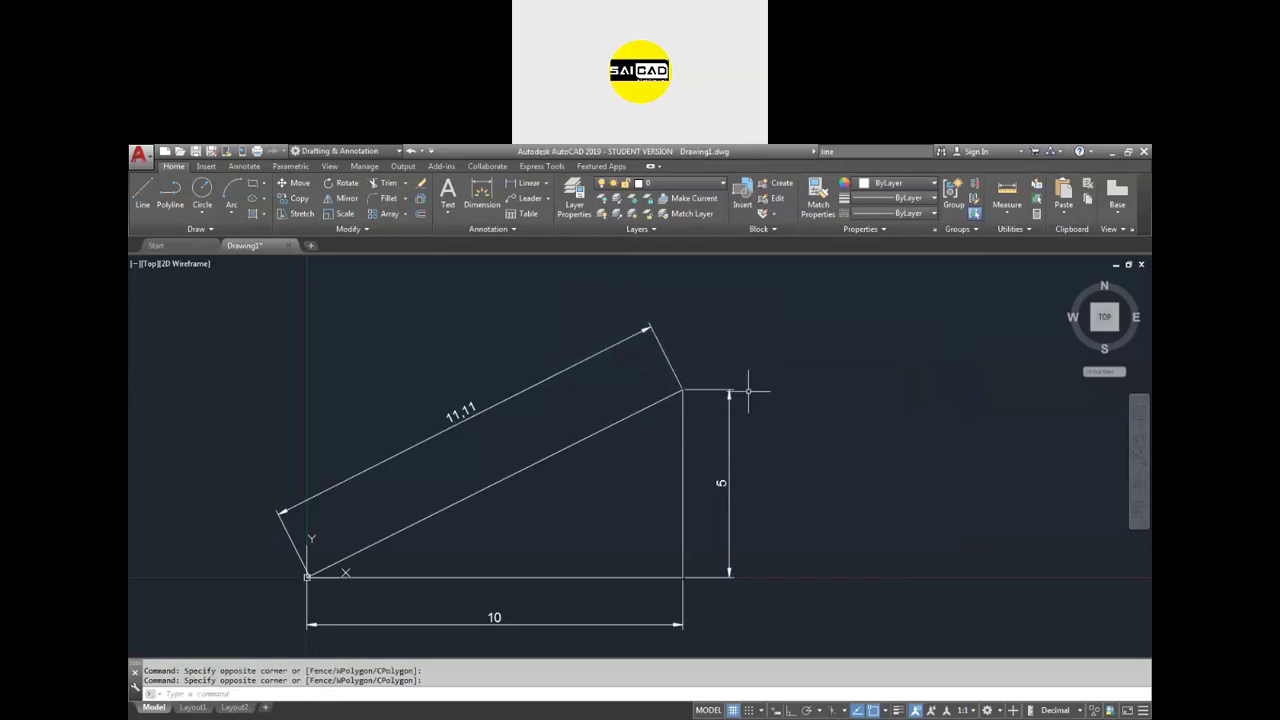
left_click(778, 277)
left_click(565, 445)
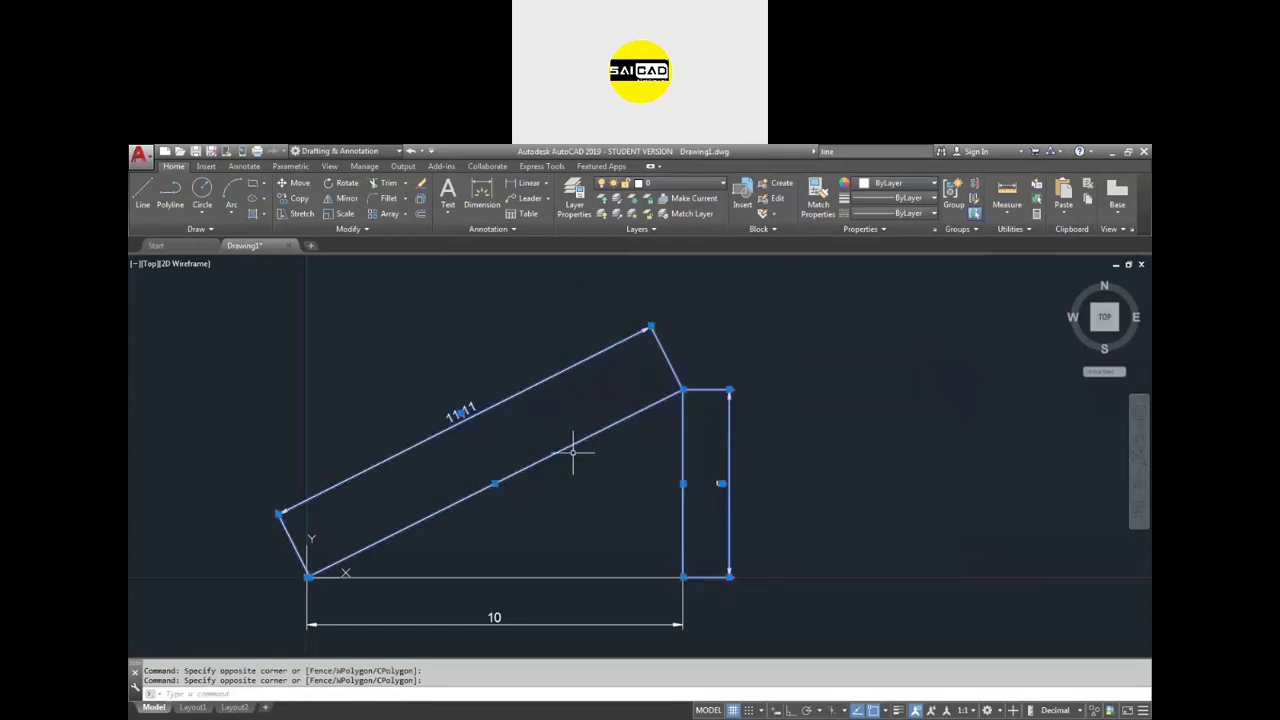
key("Escape")
left_click(884, 290)
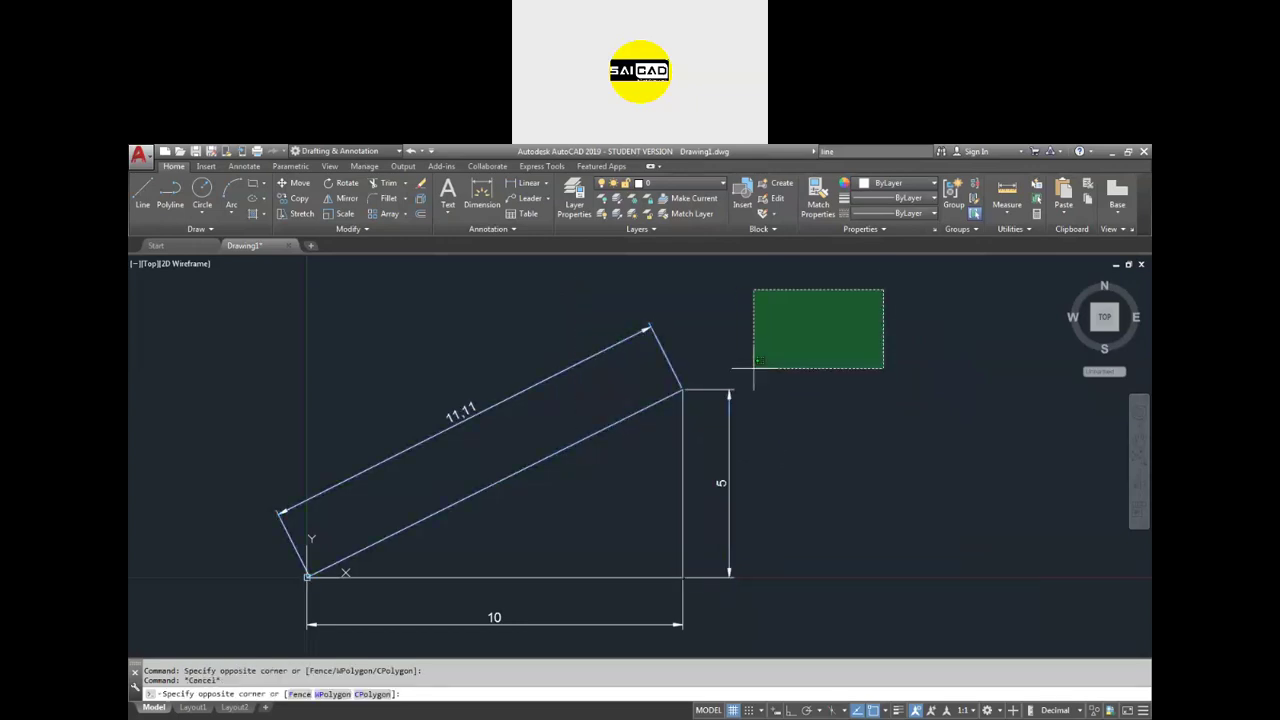
key("Escape")
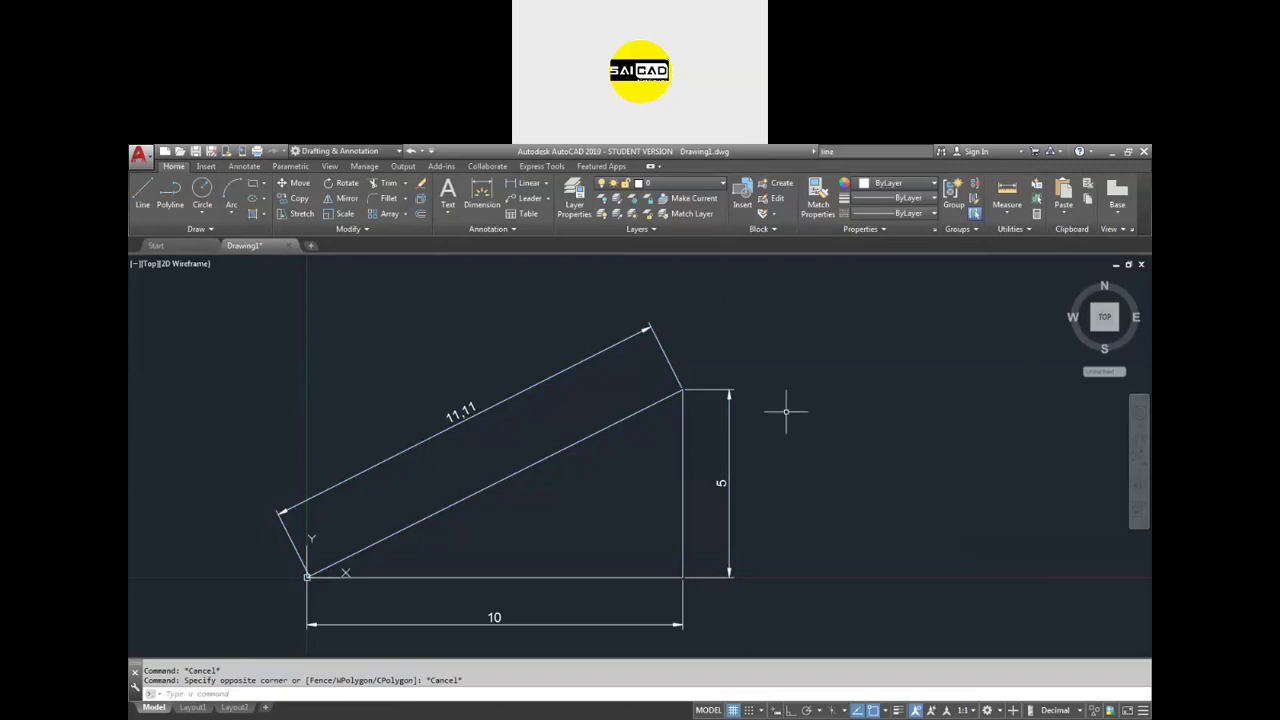
left_click(601, 299)
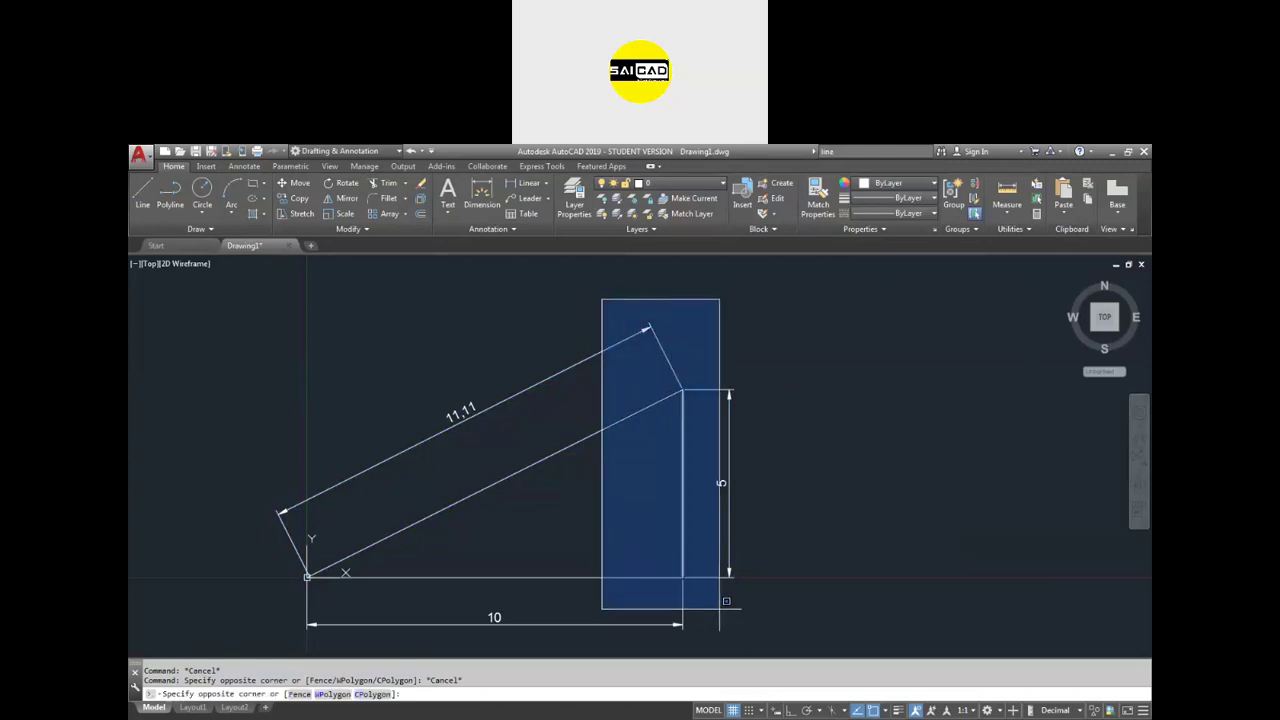
key("Escape")
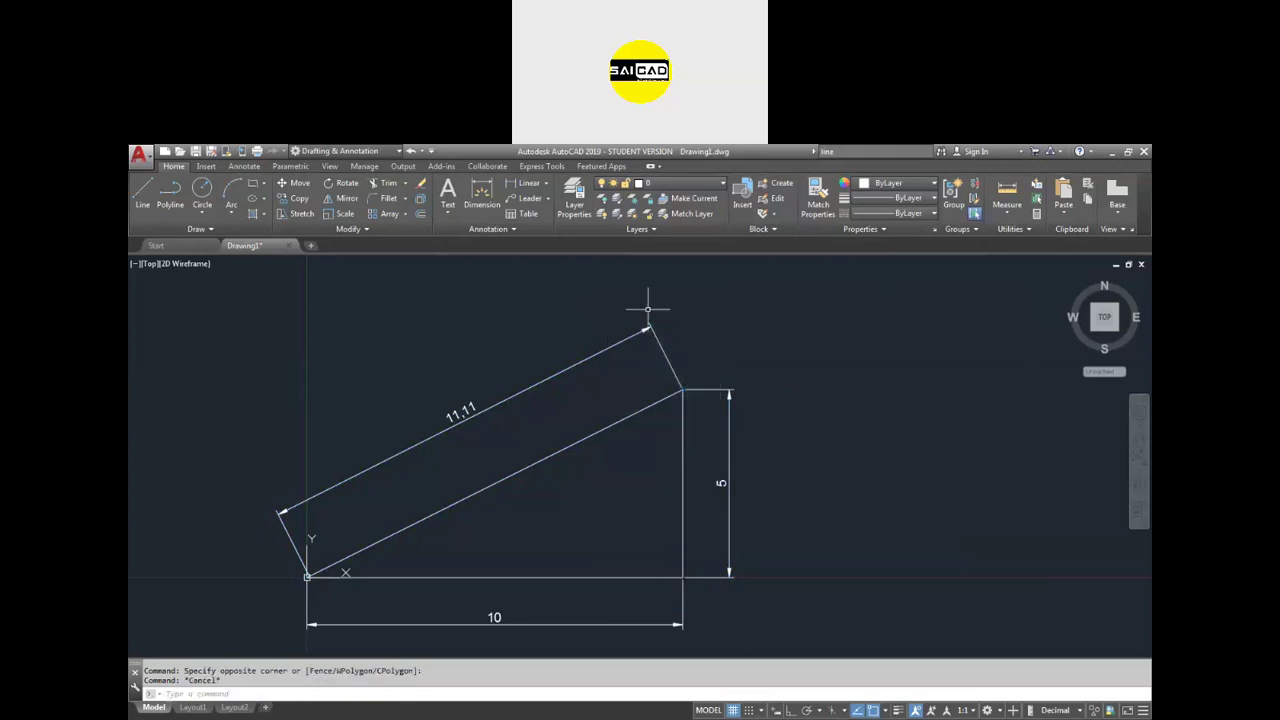
- Make further partial selections, then crossing-select every line and dimension of the triangle
left_click(610, 293)
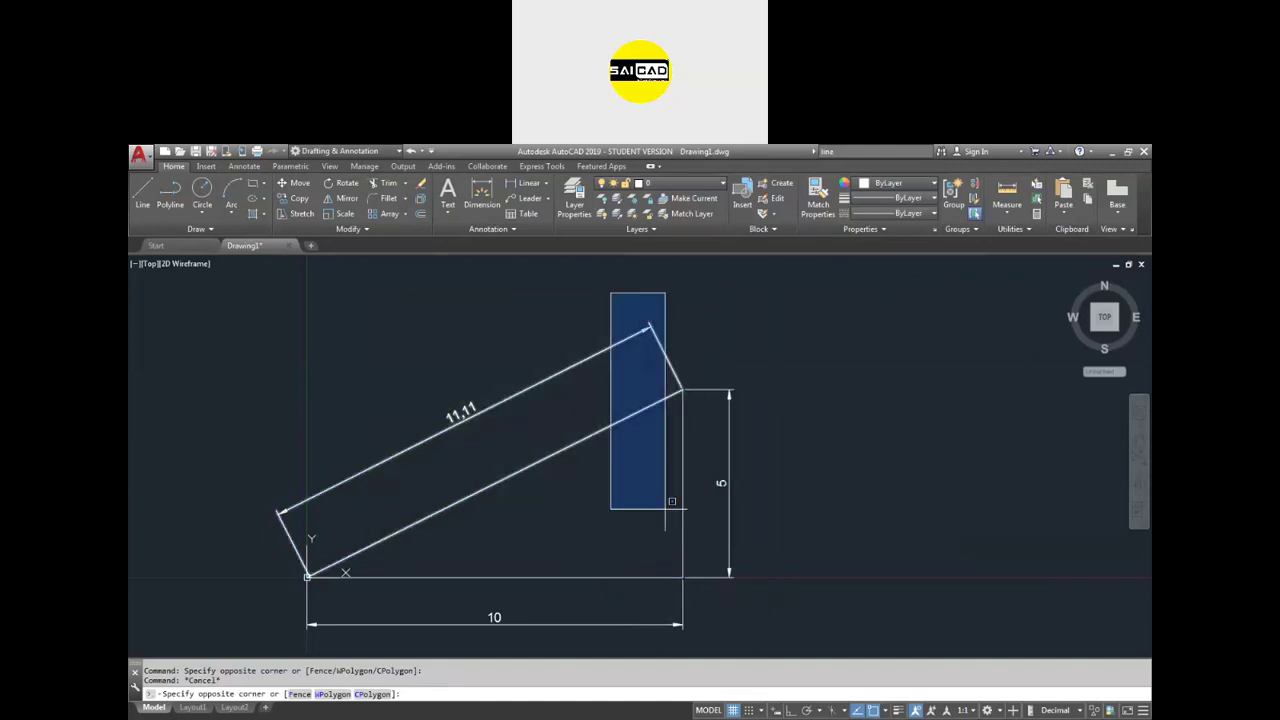
left_click(781, 599)
key("Escape")
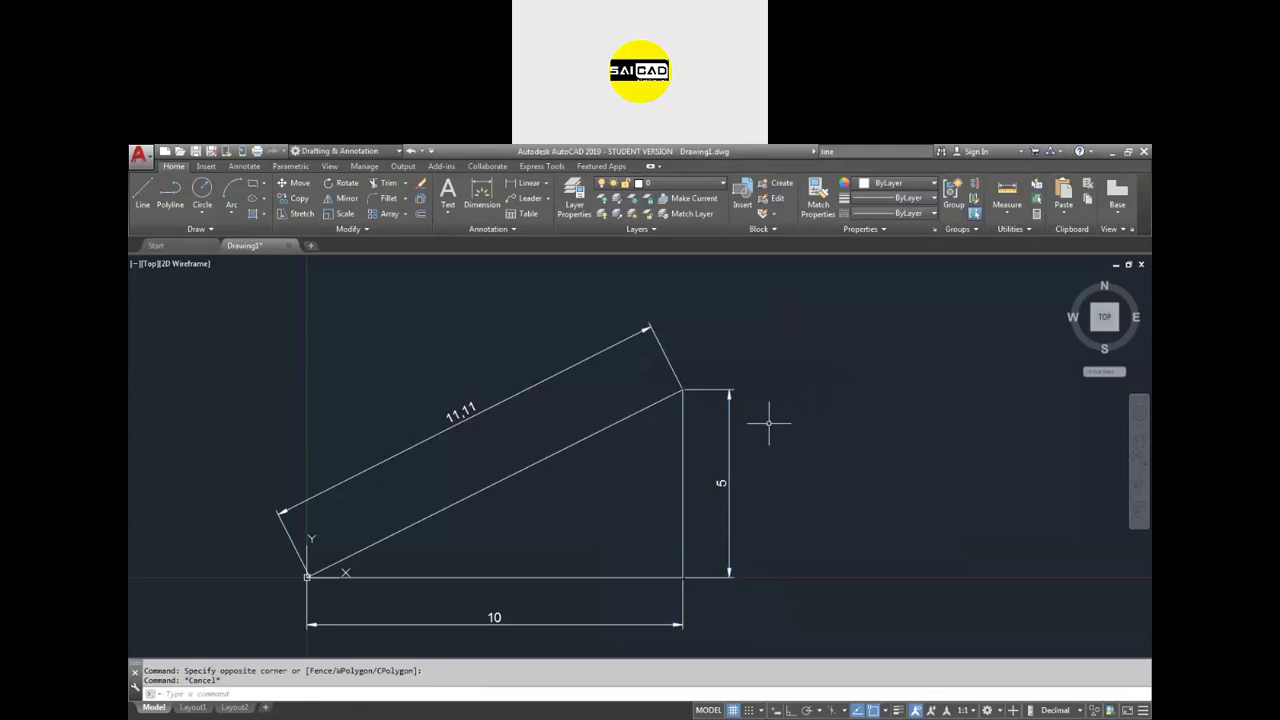
left_click(812, 328)
left_click(669, 406)
key("Escape")
left_click(624, 420)
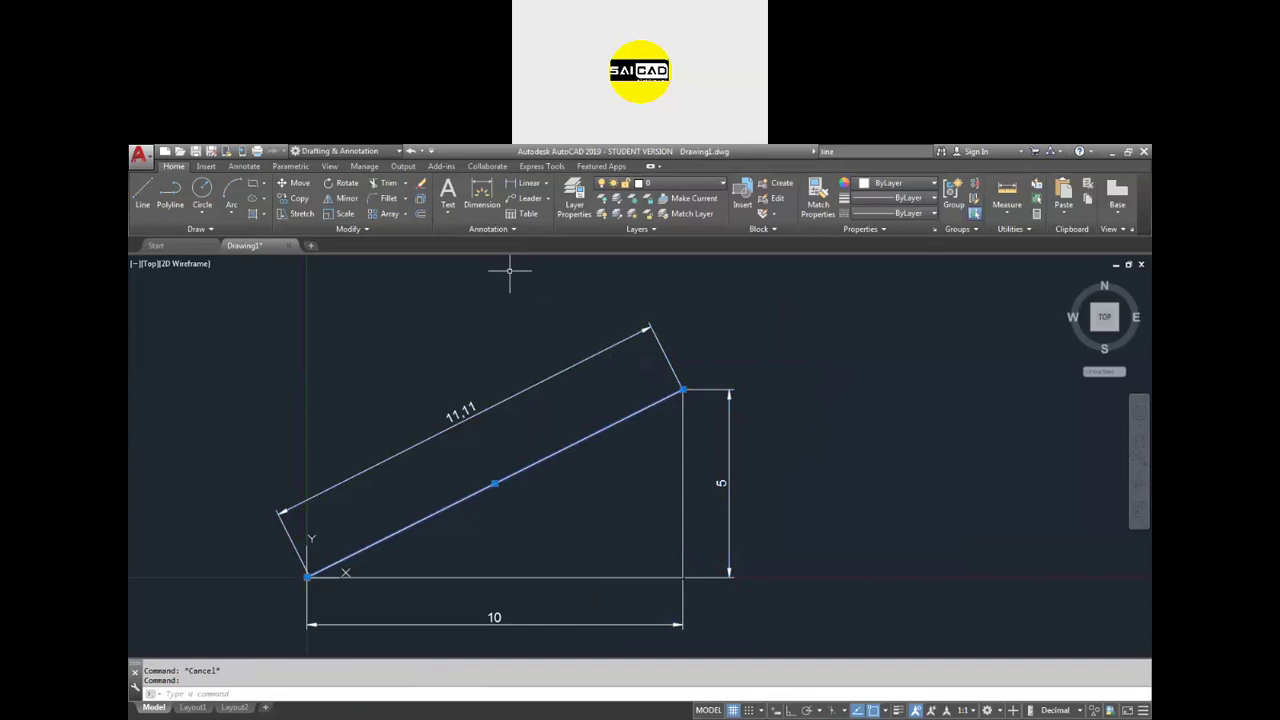
scroll(761, 411, "down", 2)
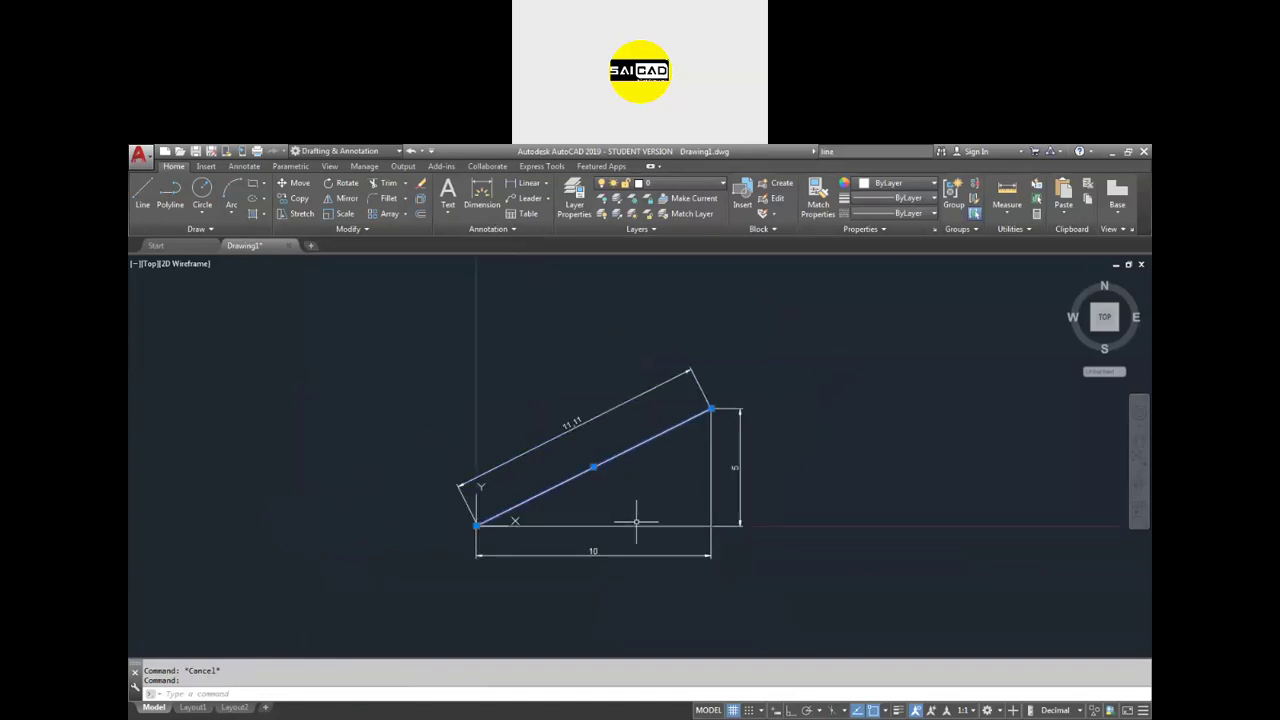
key("Escape")
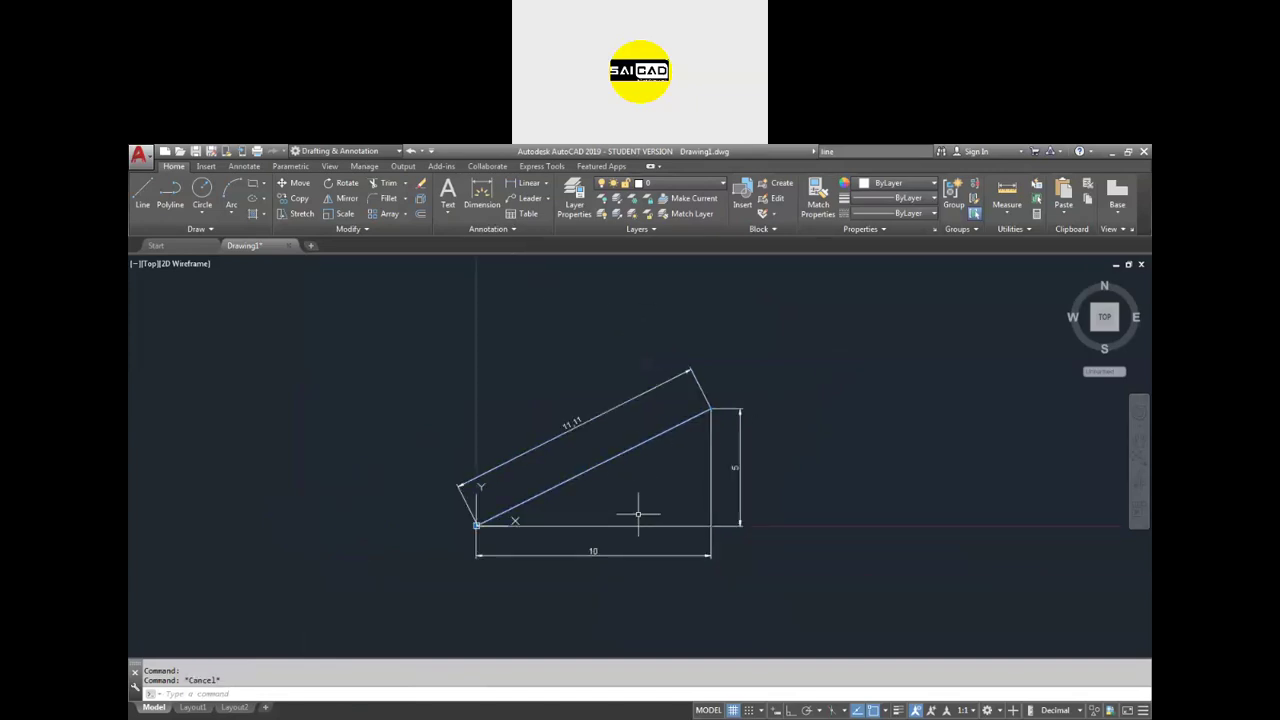
left_click(831, 332)
left_click(497, 606)
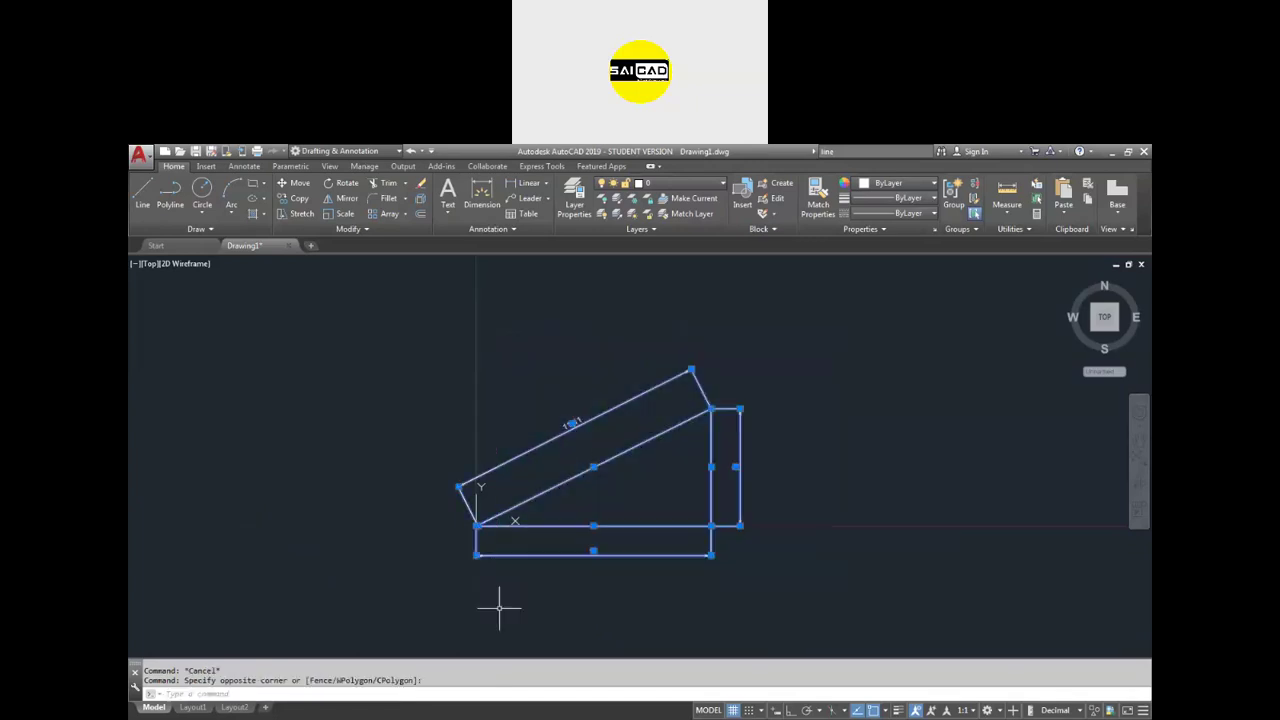
key("Delete")
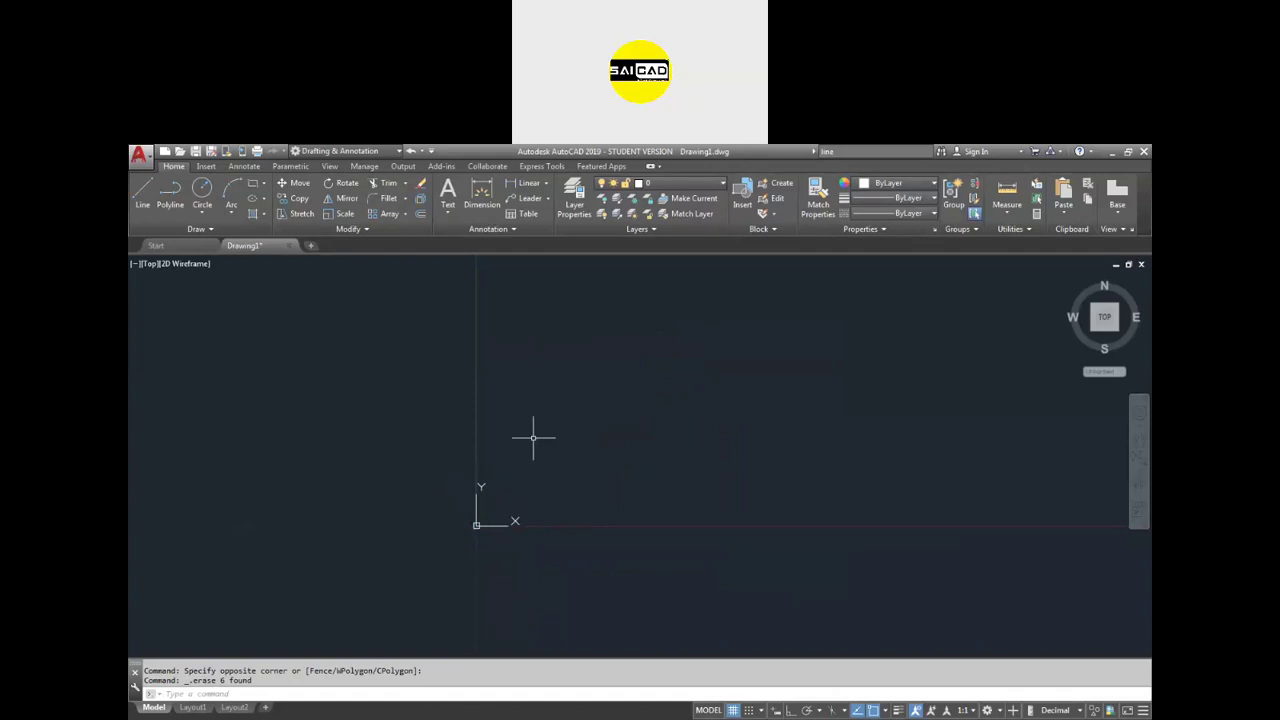
scroll(493, 520, "up", 5)
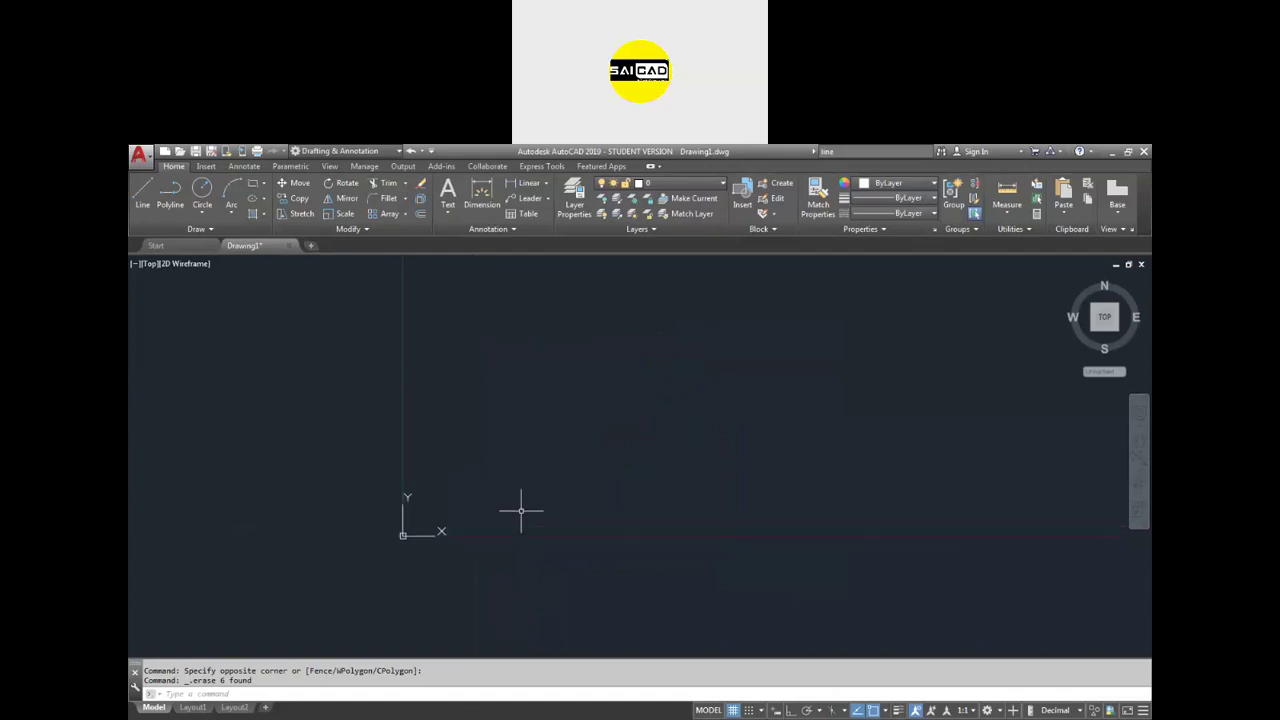
scroll(423, 540, "down", 1)
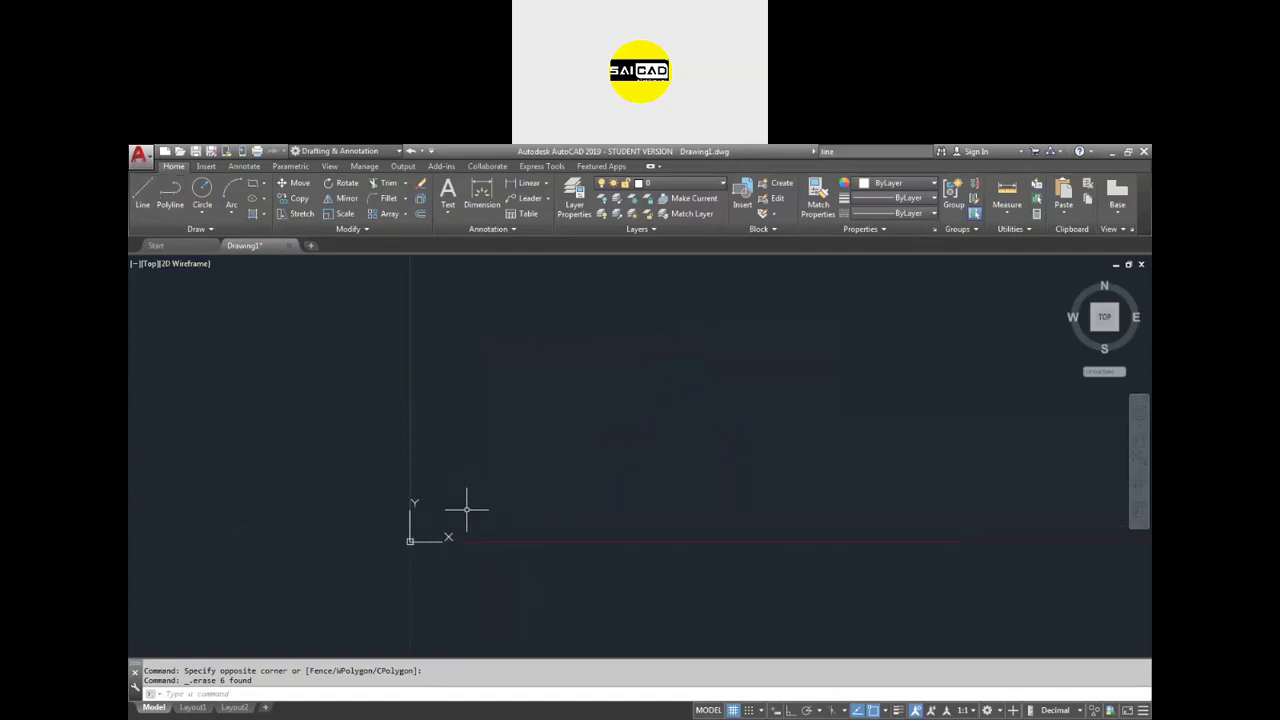
scroll(590, 535, "up", 2)
scroll(590, 540, "up", 1)
scroll(580, 534, "down", 1)
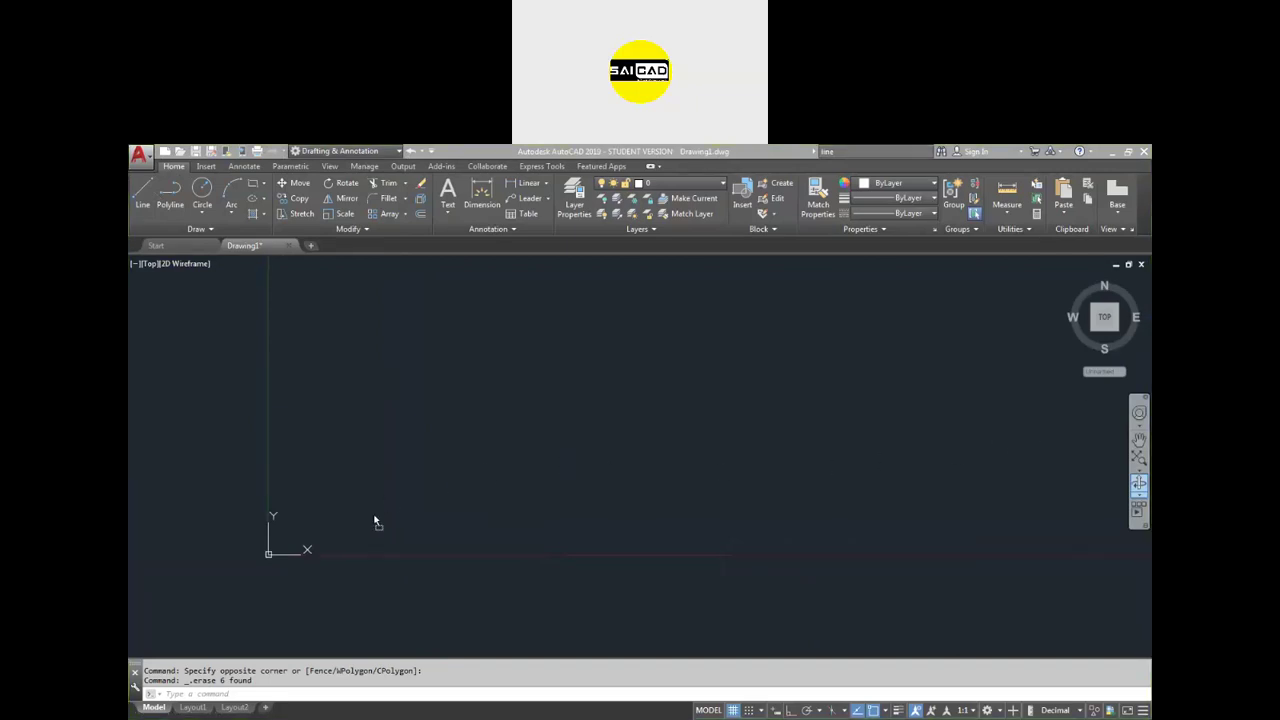
key("ctrl+v")
- Place the E-shape reference image at the picked corner, accepting the scale with rotation 0
scroll(390, 523, "down", 6)
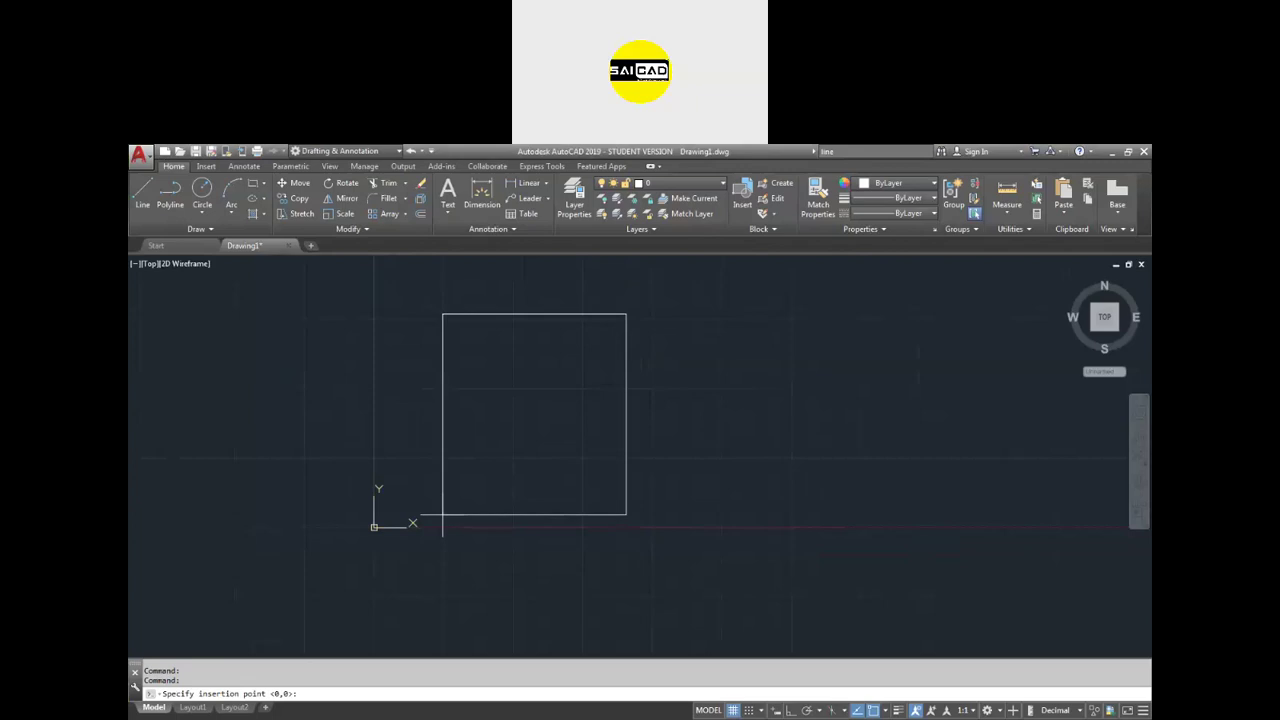
left_click(443, 516)
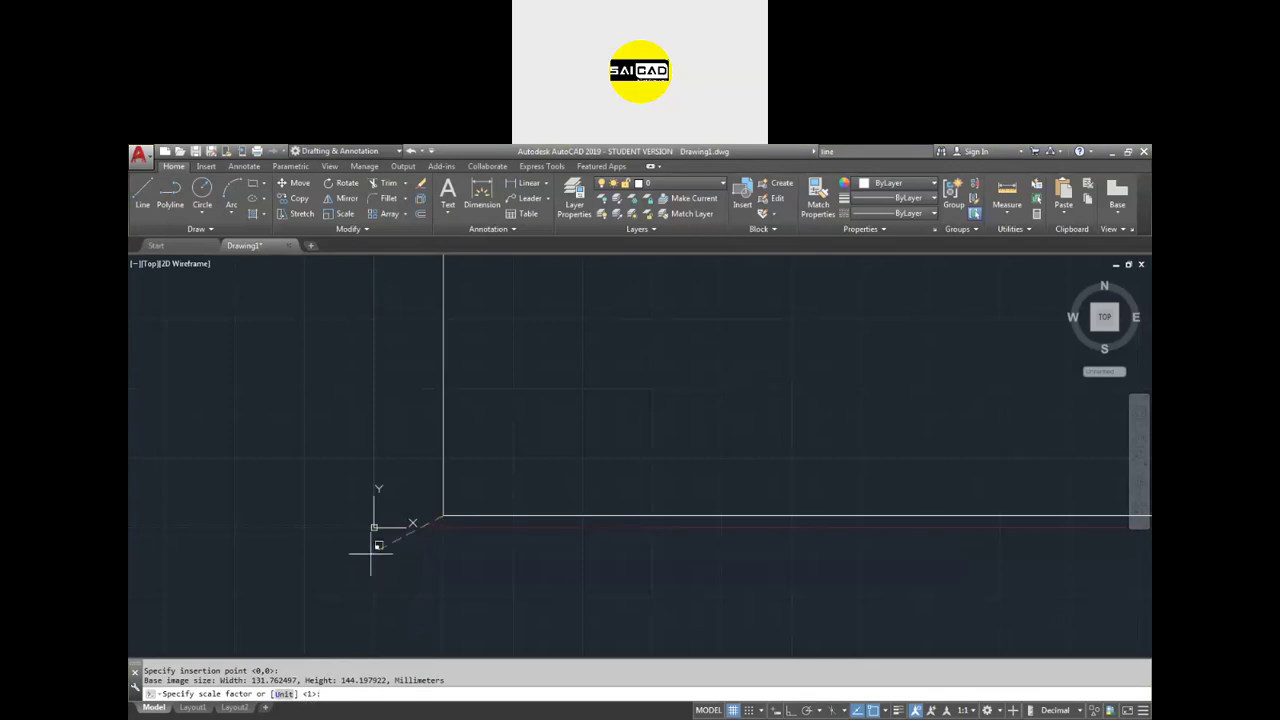
left_click(578, 390)
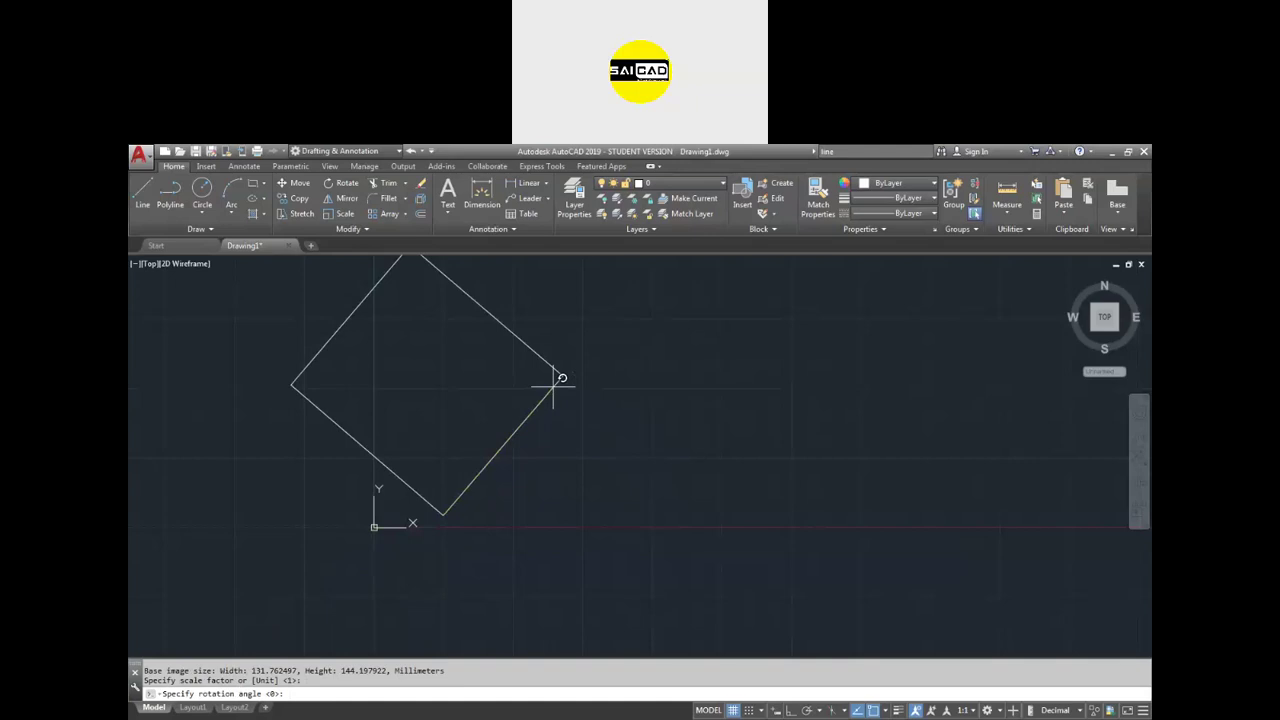
key("Return")
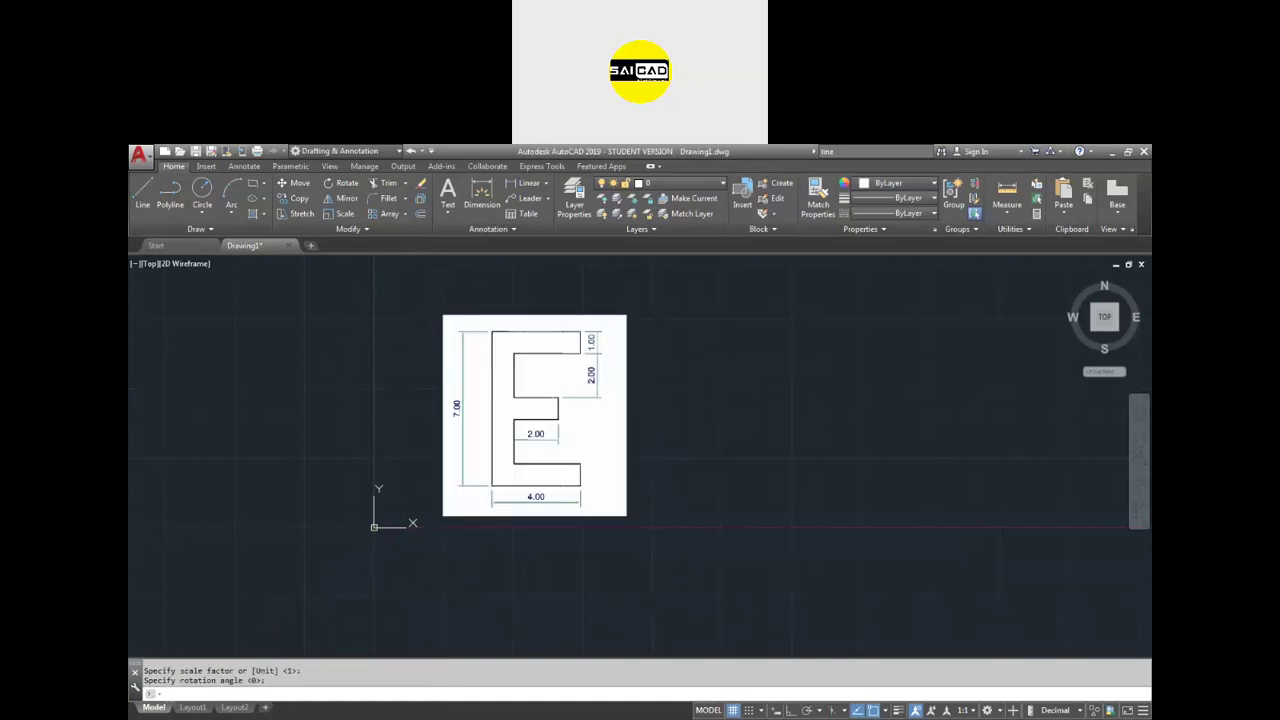
middle_click_drag(690, 307, 577, 340)
left_click(577, 341)
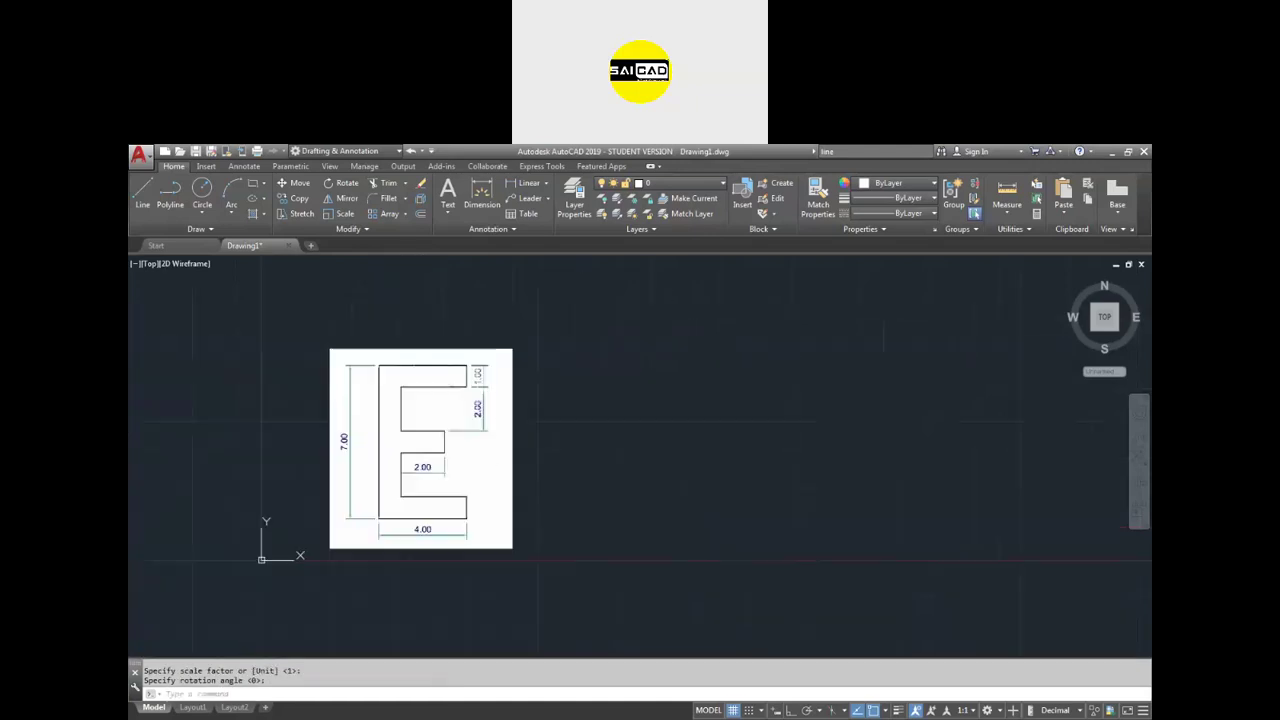
left_click(330, 549)
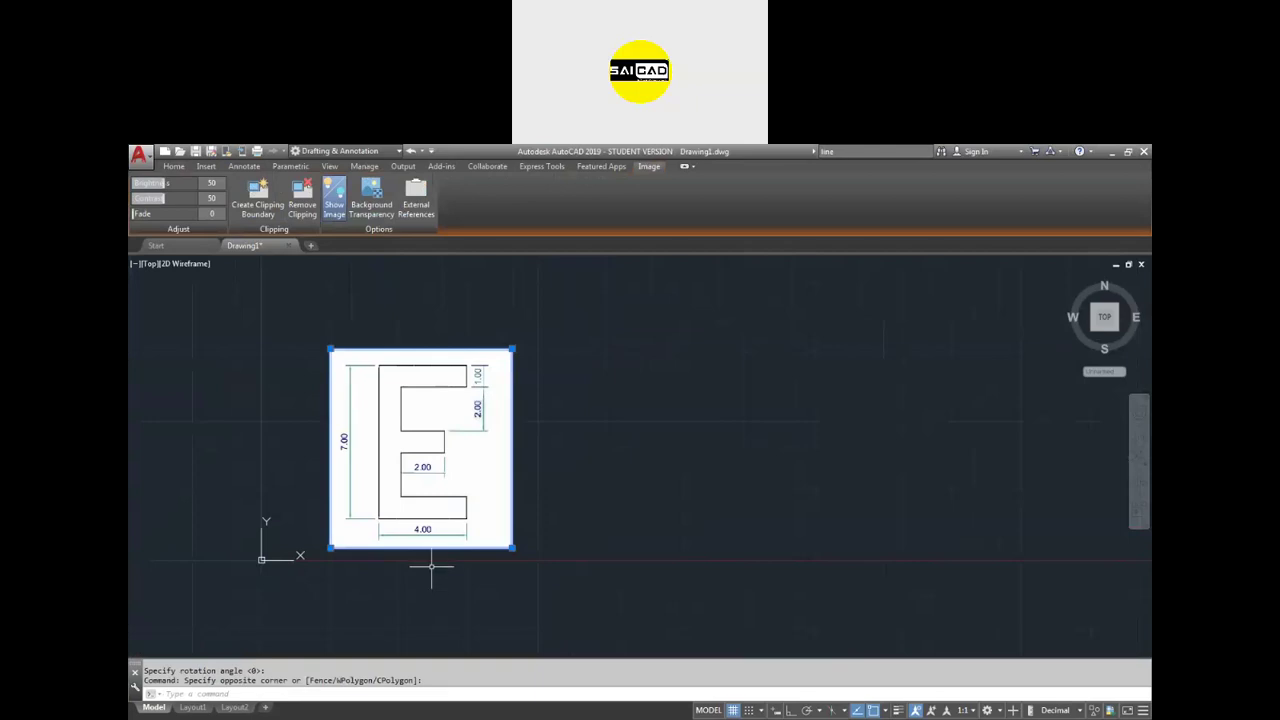
key("Escape")
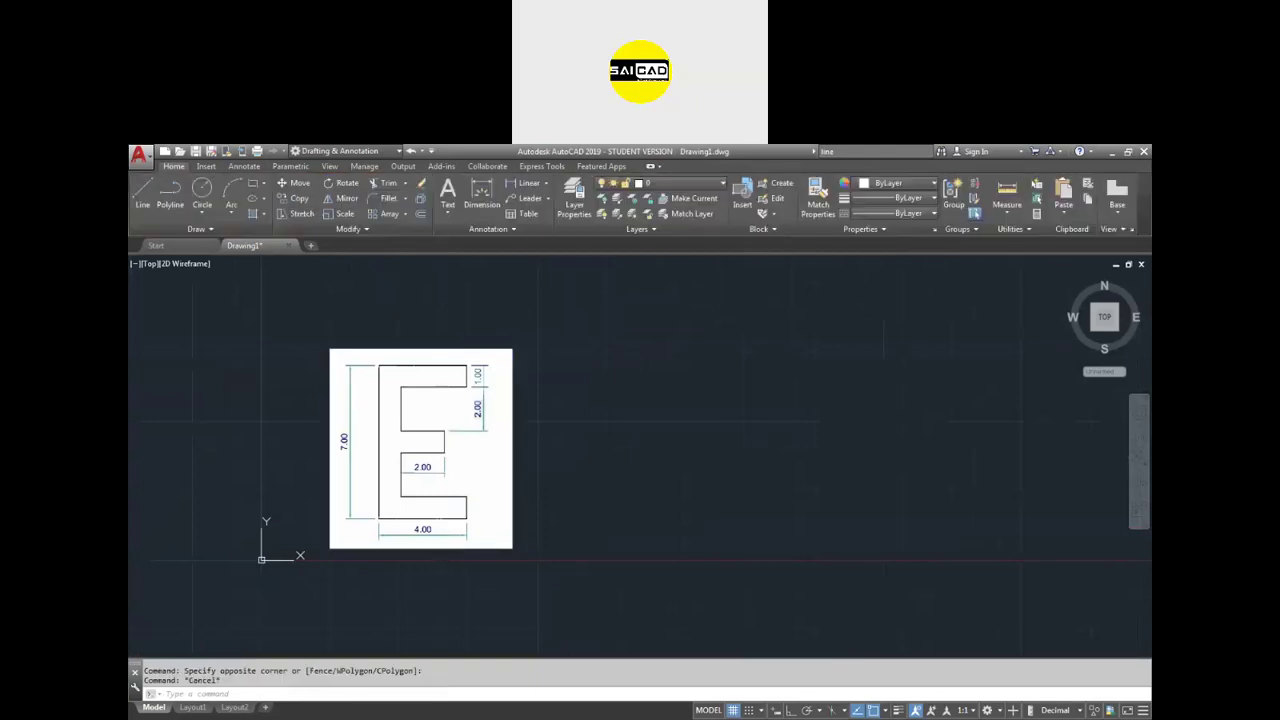
left_click(569, 445)
left_click(508, 510)
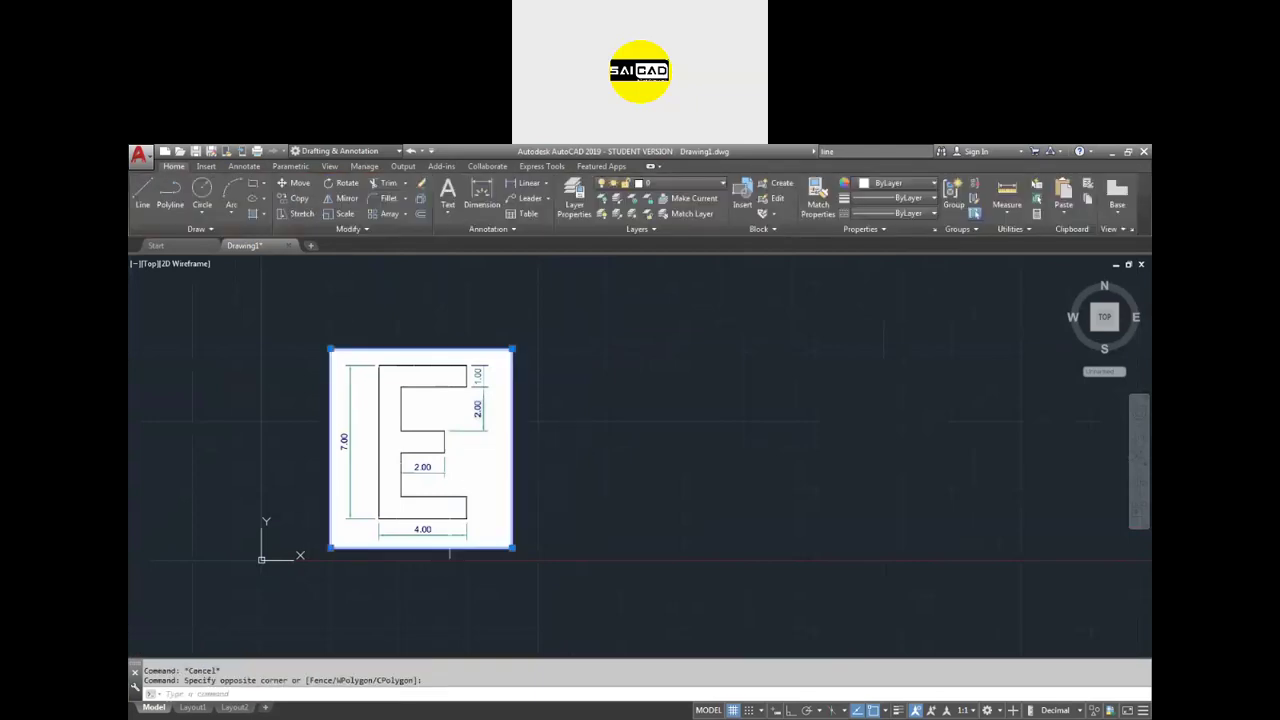
key("Escape")
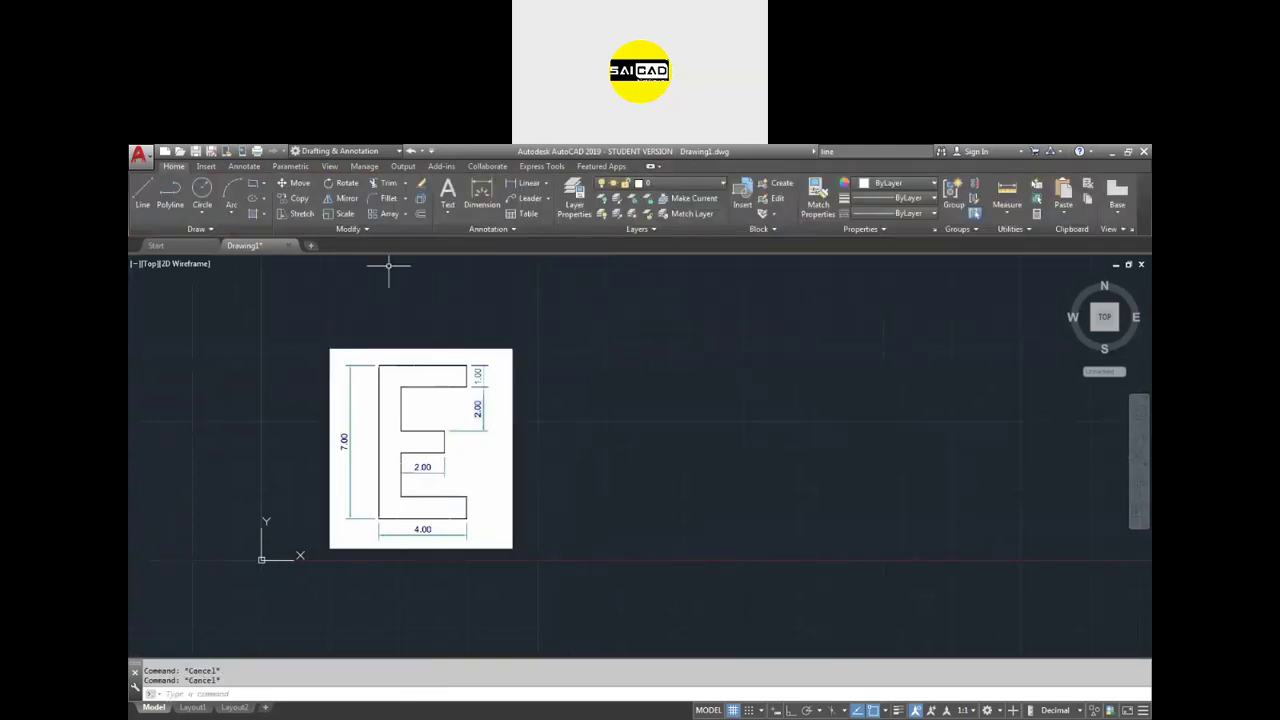
left_click(481, 197)
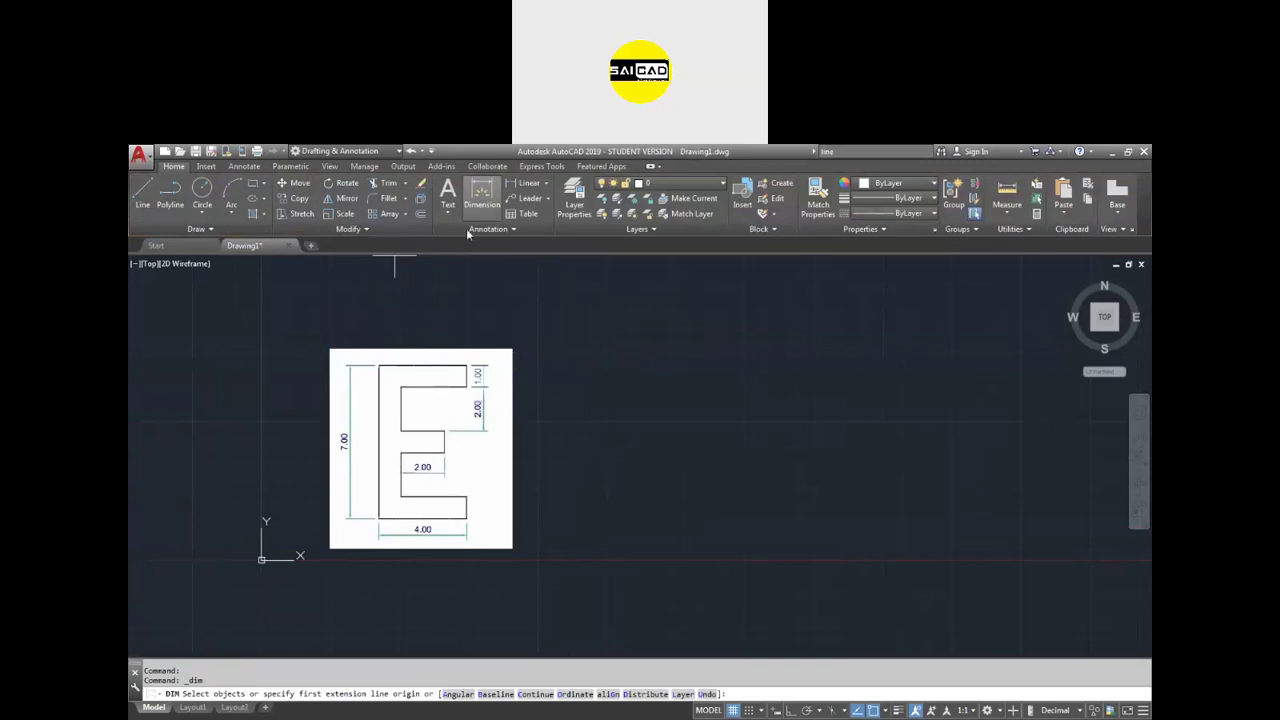
left_click(333, 556)
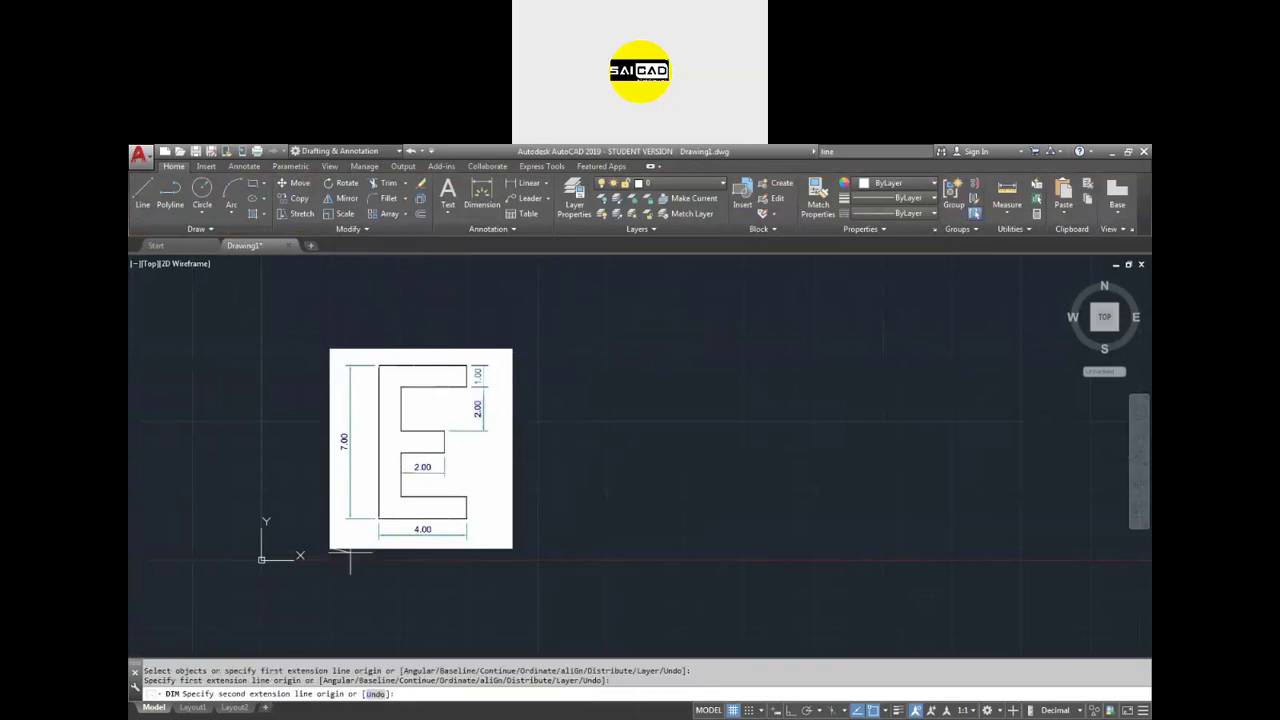
left_click(511, 556)
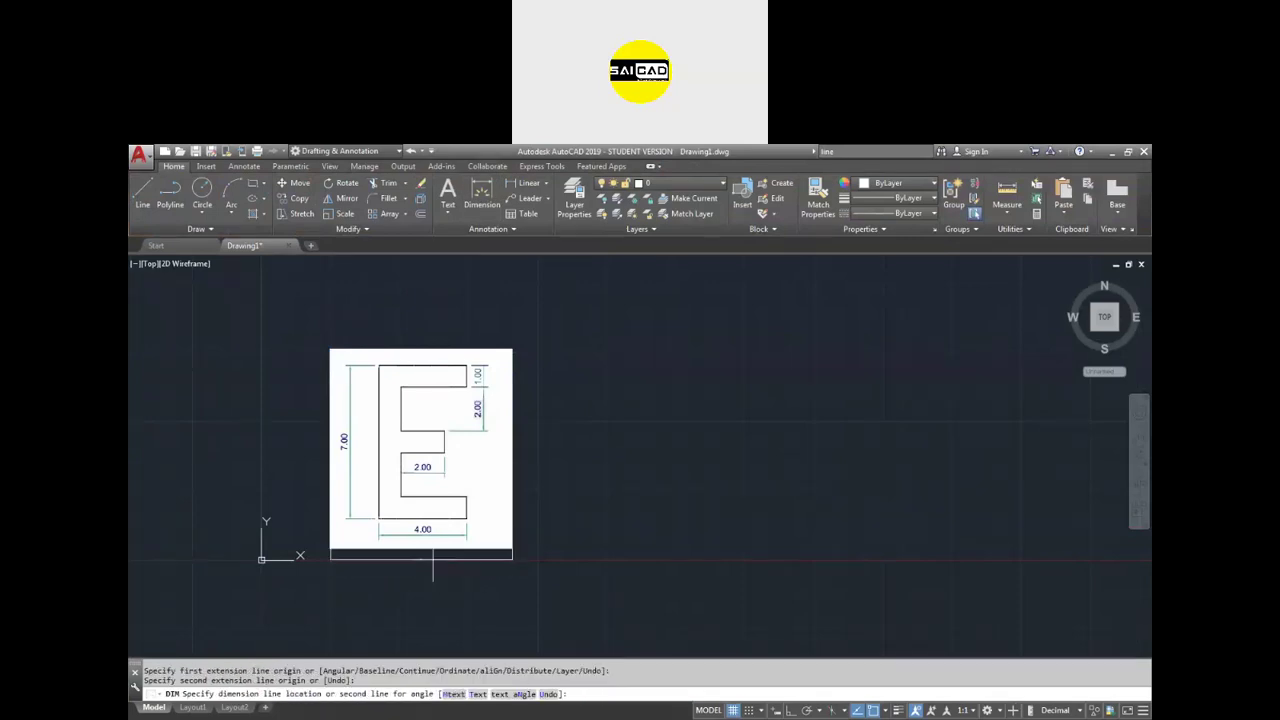
scroll(428, 570, "up", 5)
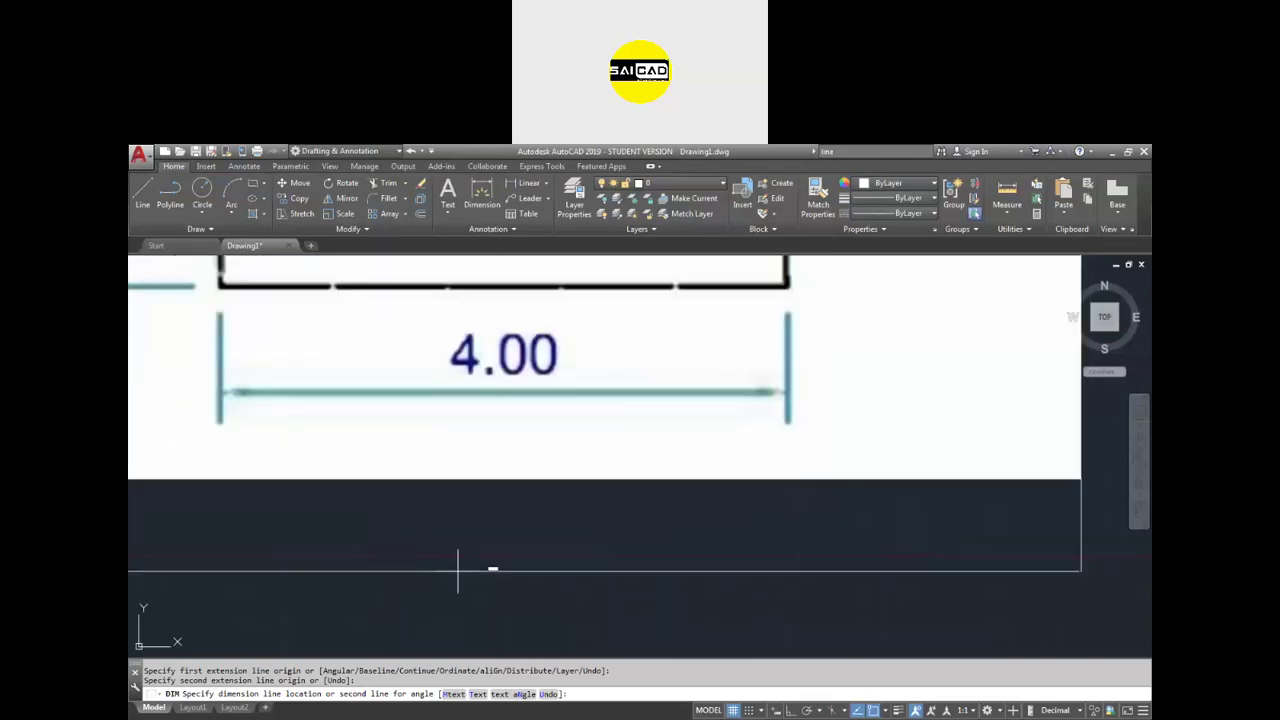
scroll(495, 570, "up", 4)
scroll(500, 575, "down", 4)
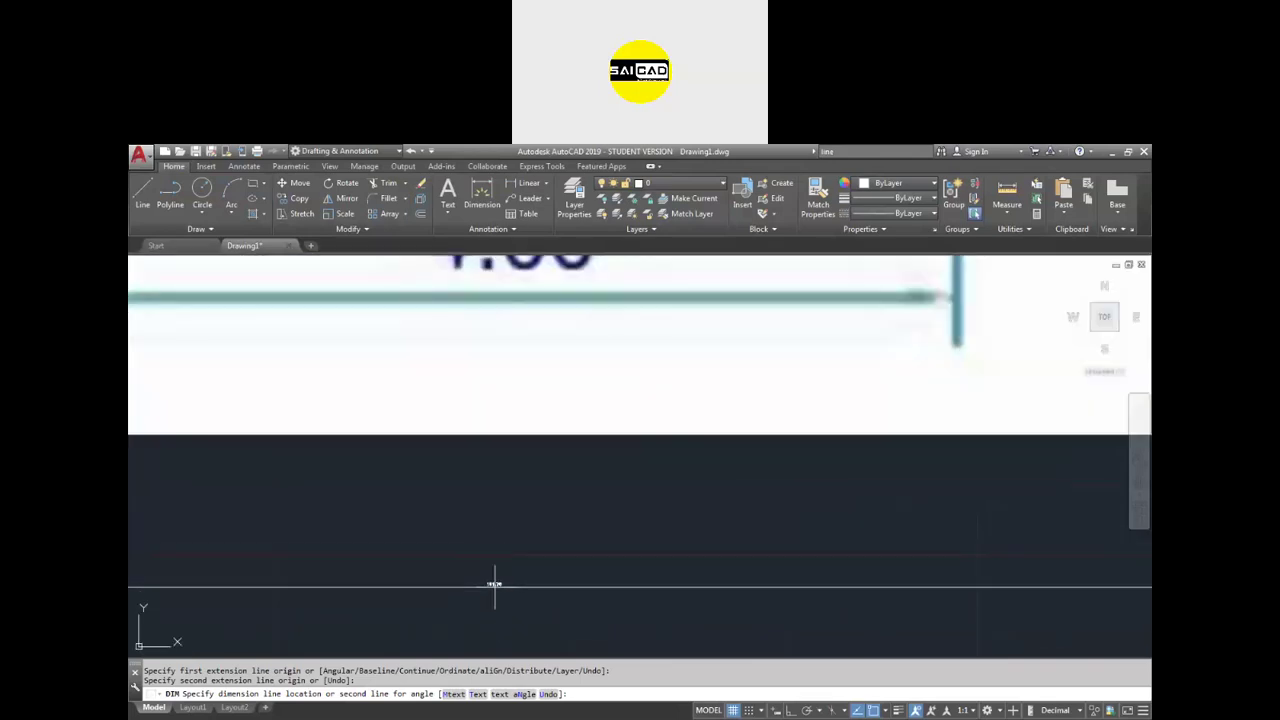
left_click(494, 597)
scroll(636, 567, "down", 5)
left_click(636, 567)
key("Escape")
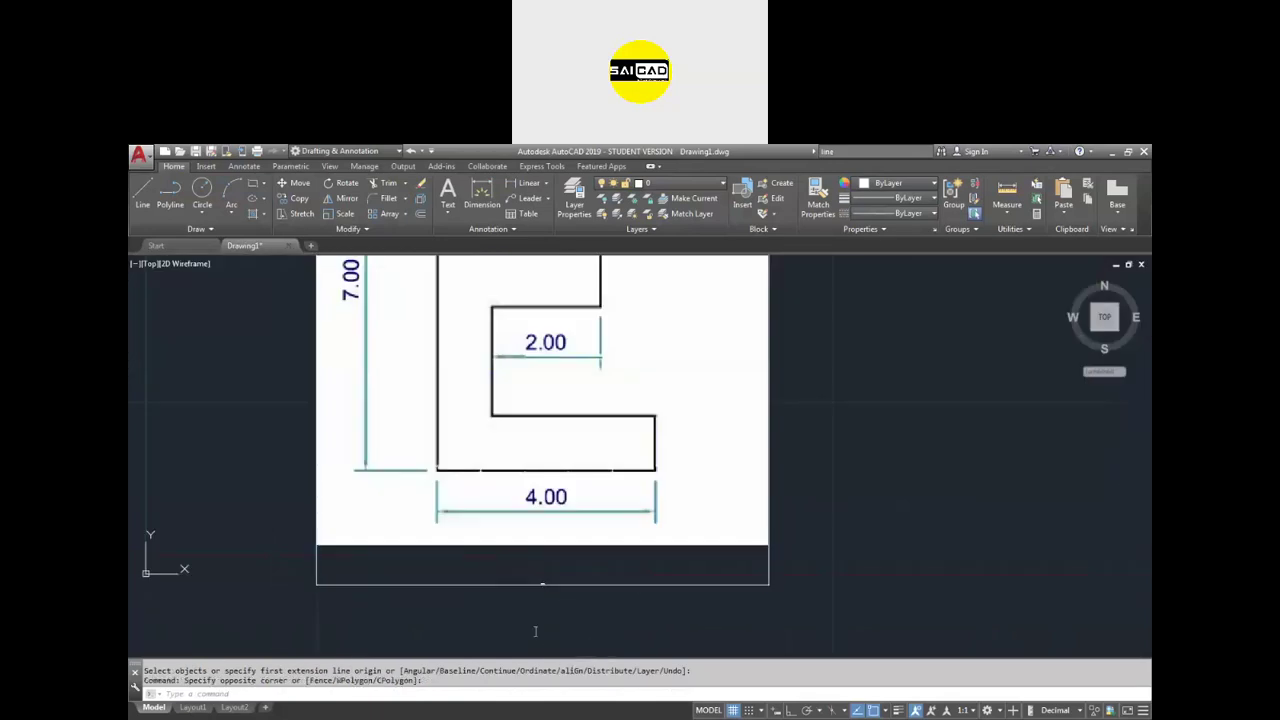
scroll(545, 590, "up", 2)
scroll(540, 580, "up", 2)
scroll(526, 580, "down", 4)
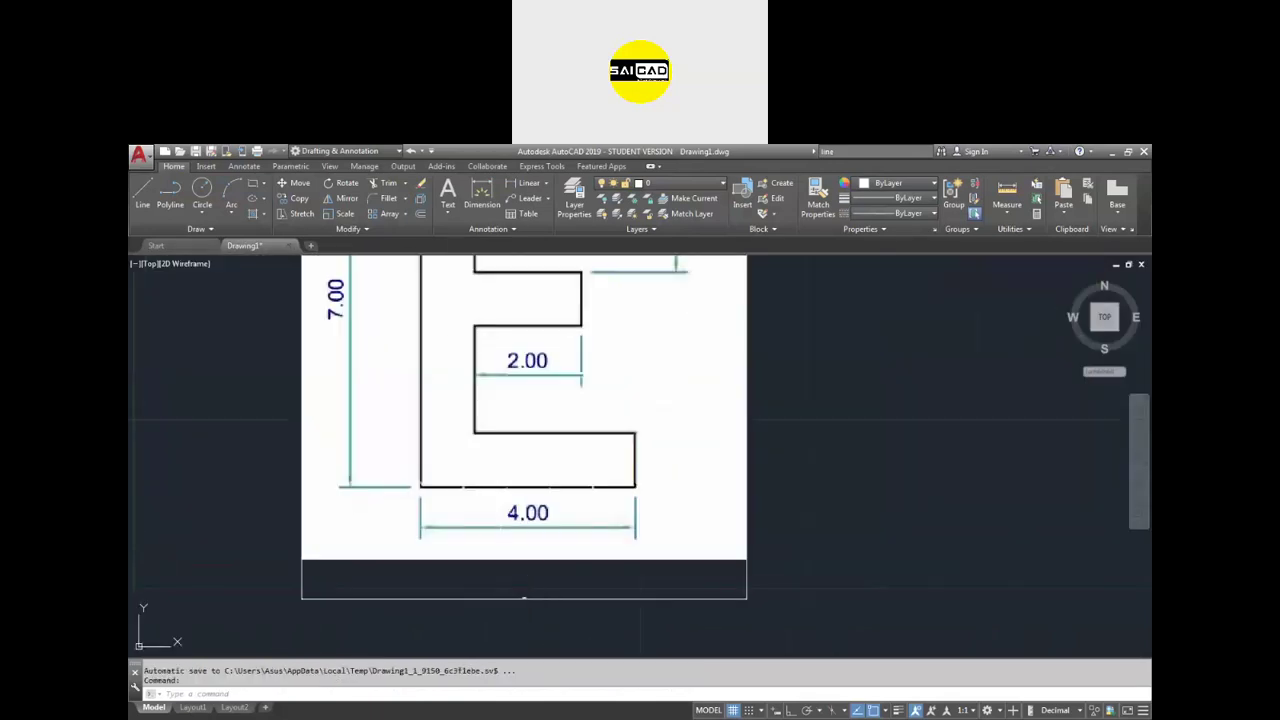
key("Escape")
left_click(531, 598)
key("Delete")
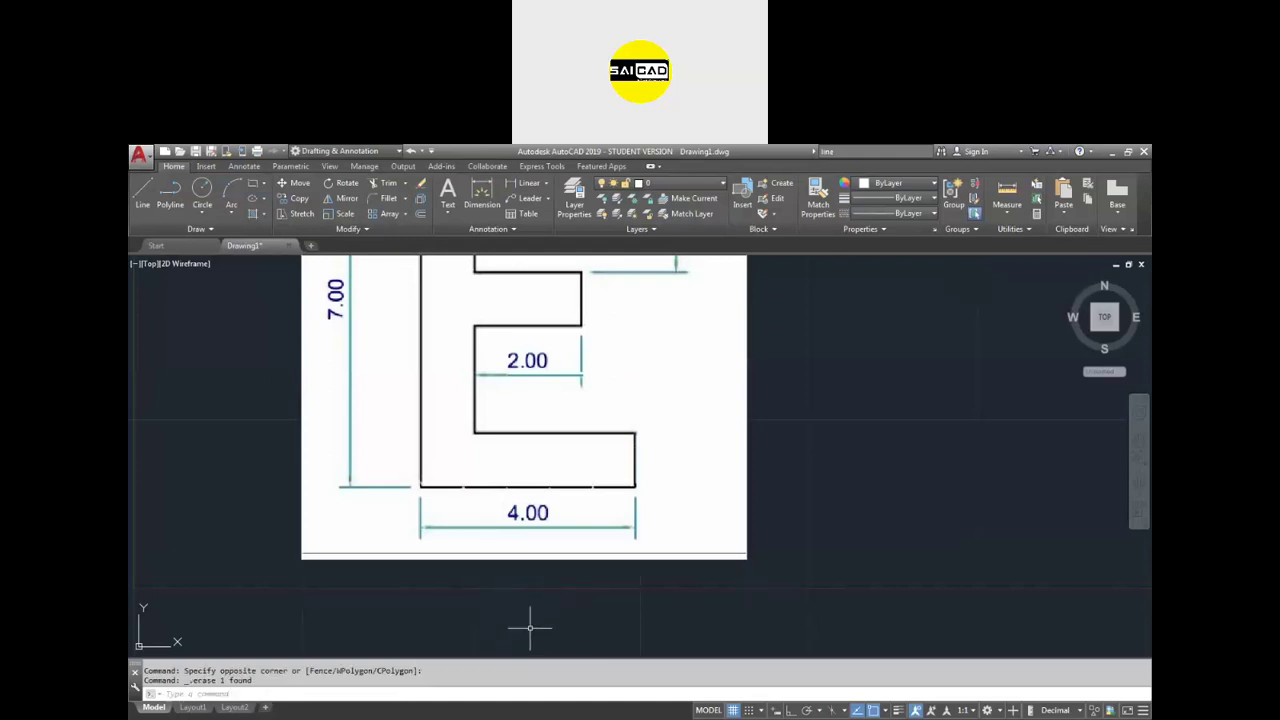
- Crossing-select the E-shape image and stretch its top-right grip to enlarge it
scroll(610, 572, "down", 3)
left_click(687, 495)
left_click(642, 514)
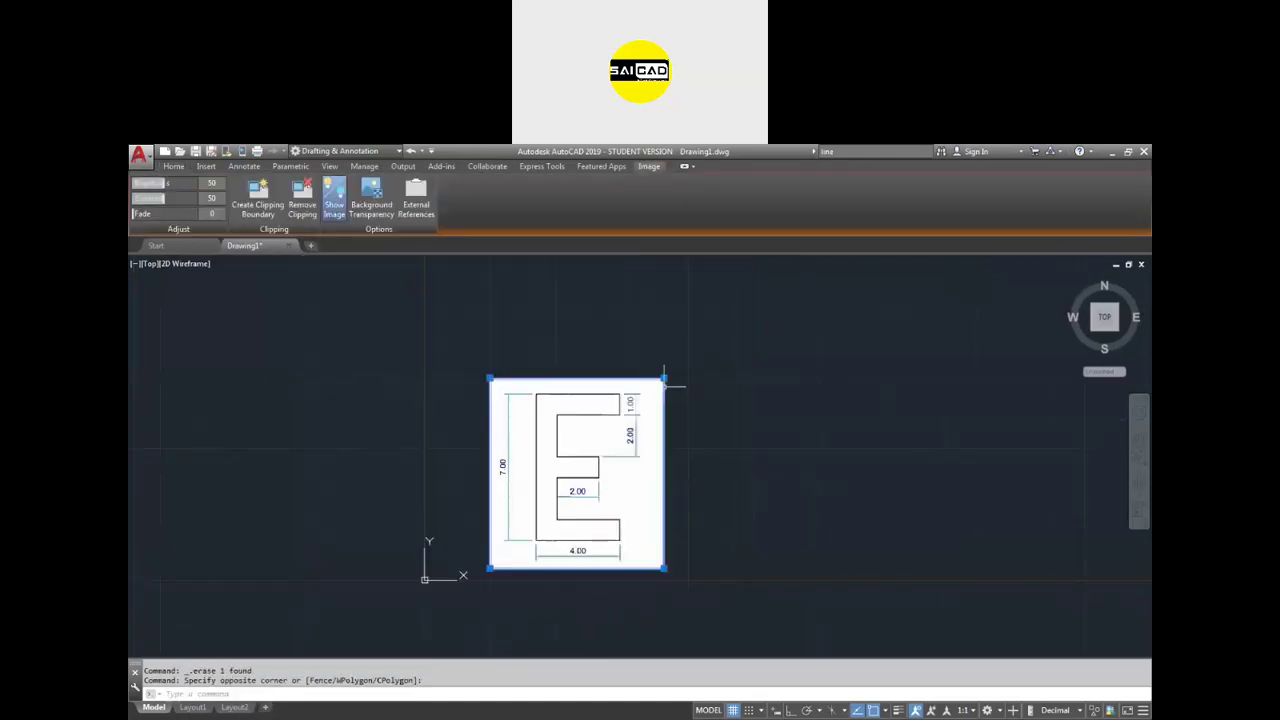
left_click(663, 380)
scroll(522, 560, "up", 3)
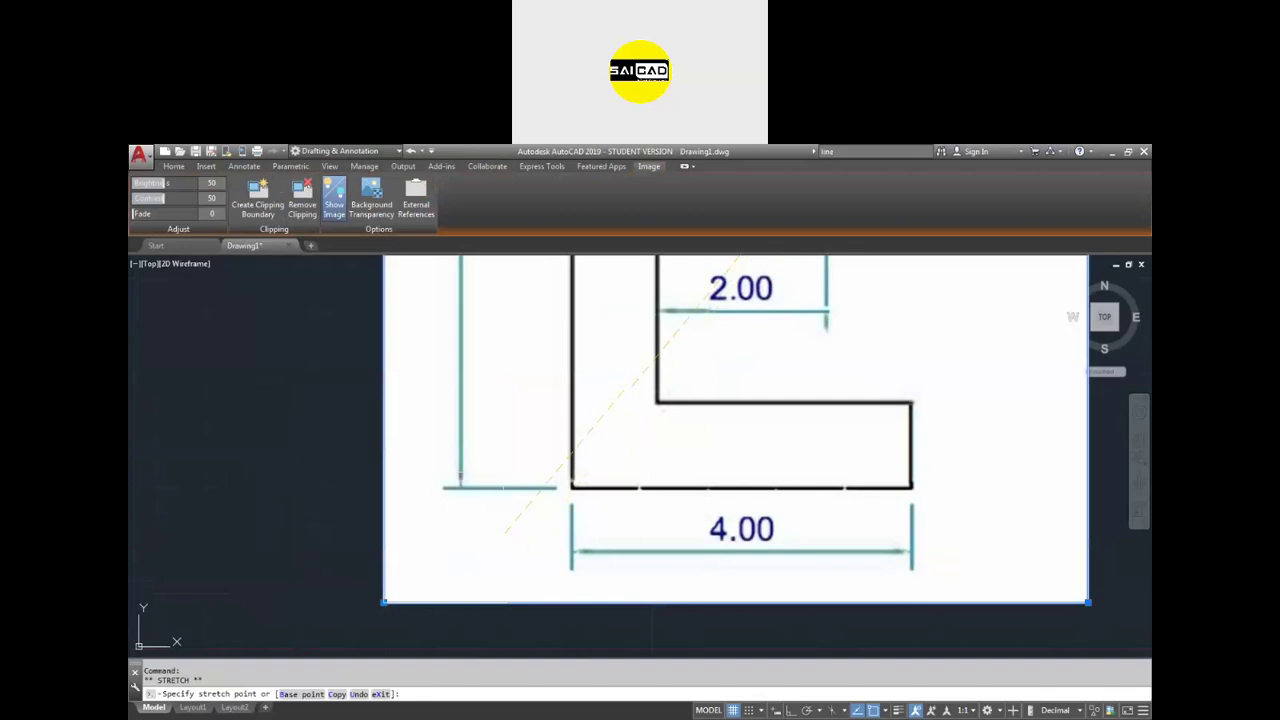
scroll(482, 527, "down", 3)
left_click(478, 505)
- Begin a second resize from the image's top-right grip, then cancel it with Esc
scroll(355, 610, "up", 2)
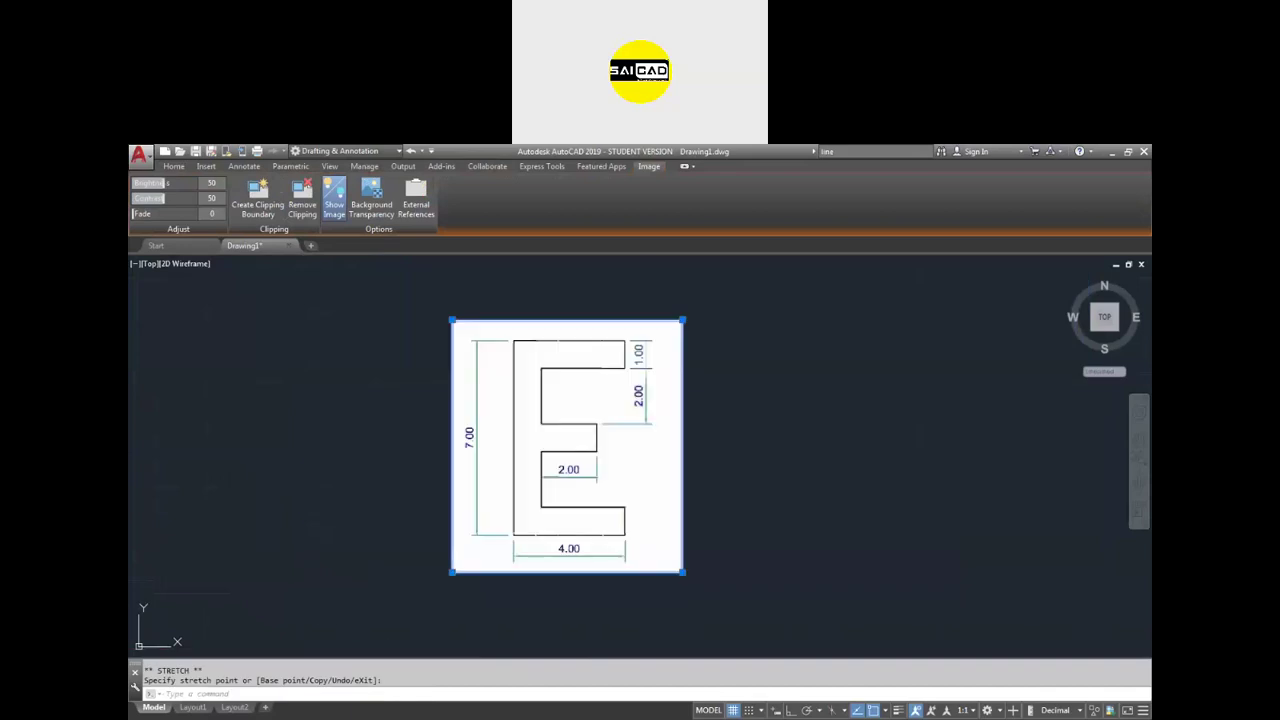
left_click(681, 320)
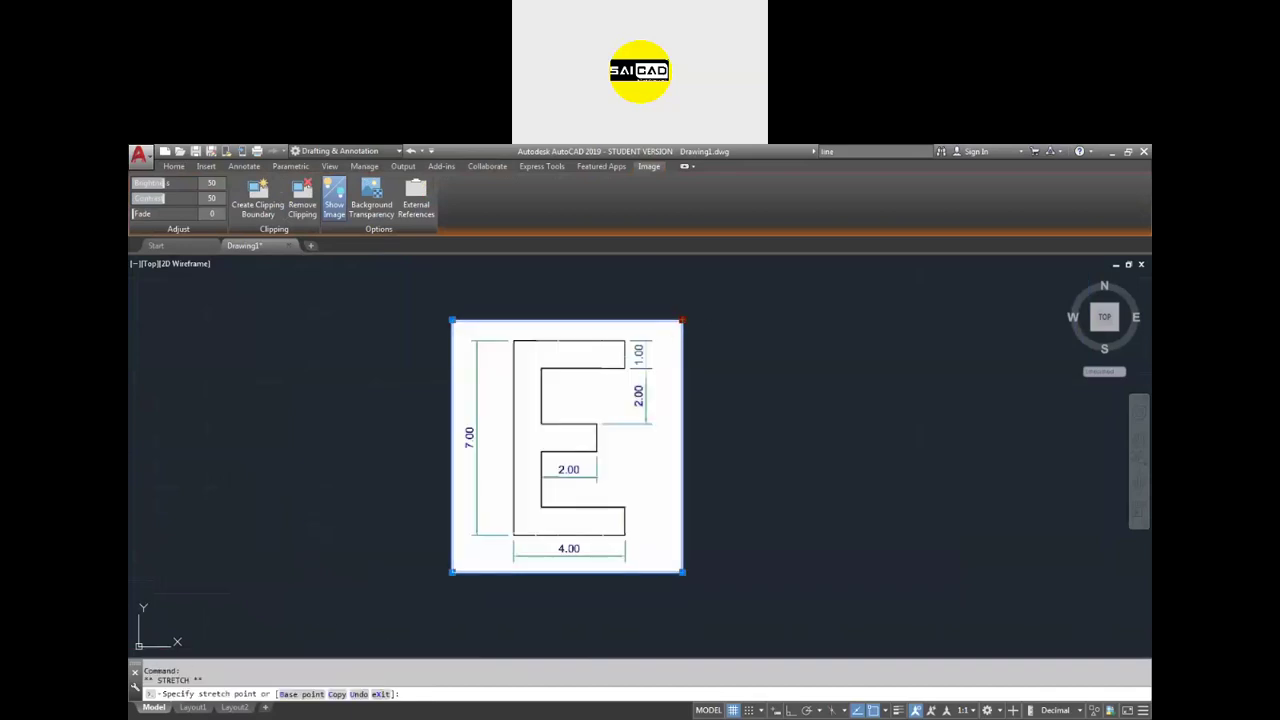
scroll(452, 580, "down", 4)
scroll(557, 457, "down", 4)
scroll(512, 508, "up", 4)
scroll(507, 513, "up", 3)
key("Escape")
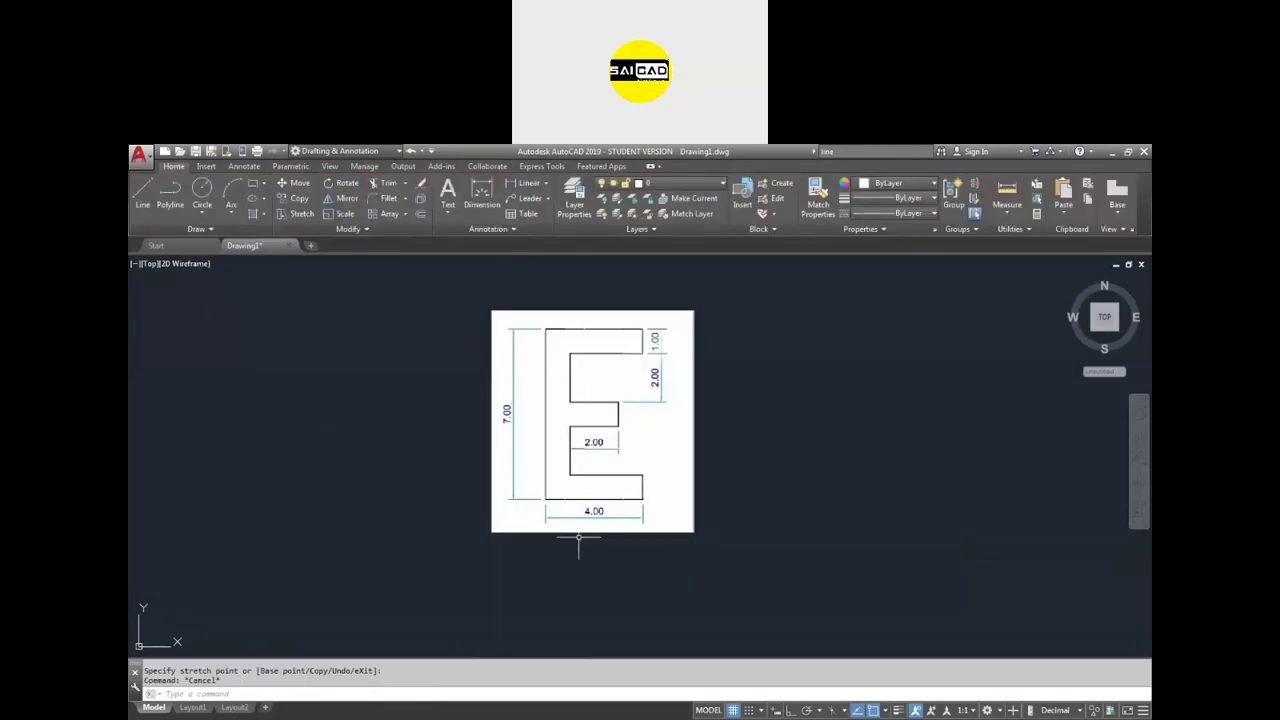
scroll(474, 543, "down", 2)
scroll(480, 548, "up", 4)
scroll(480, 550, "down", 2)
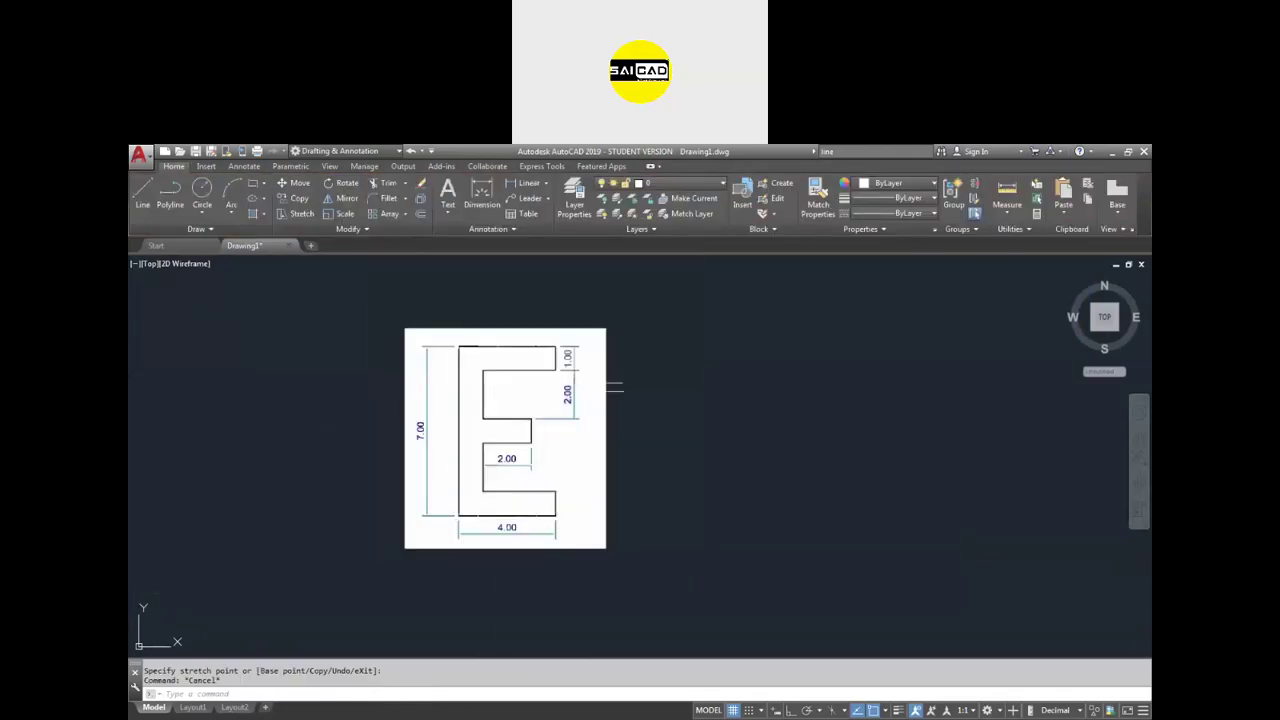
scroll(569, 346, "up", 2)
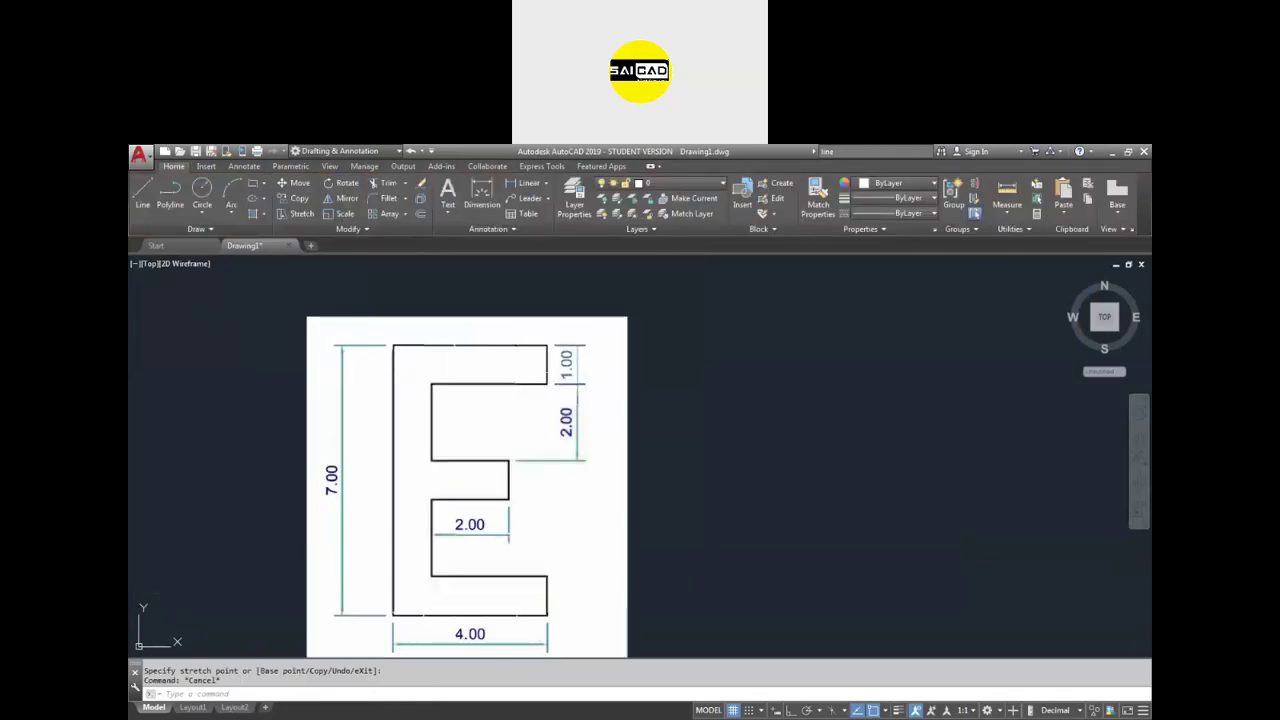
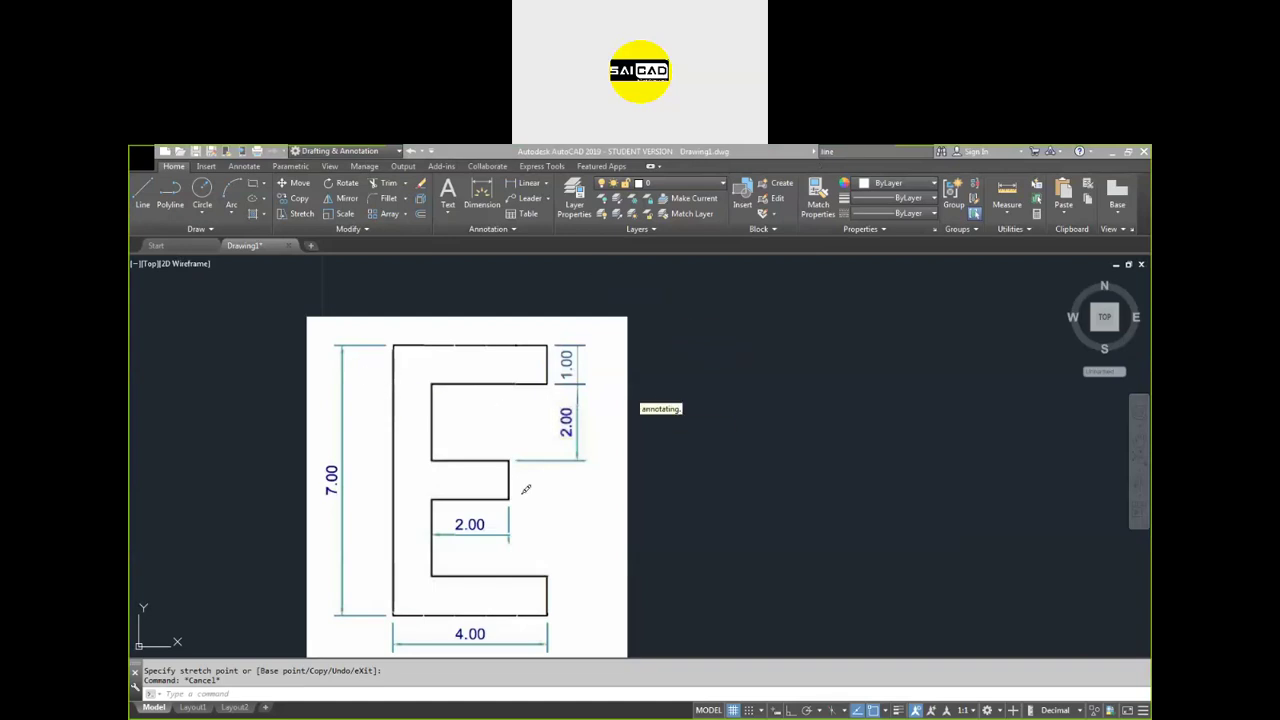
- Mark up the E reference's 1.00, 2.00, 7.00 and 4.00 dimensions on screen, then clear the marks
mouse_move(552, 577)
left_mouse_down()
mouse_move(582, 575)
mouse_move(567, 612)
mouse_move(627, 611)
left_mouse_up()
mouse_move(581, 341)
left_mouse_down()
mouse_move(573, 383)
mouse_move(592, 368)
mouse_move(576, 340)
left_mouse_up()
mouse_move(505, 388)
left_mouse_down()
mouse_move(507, 449)
mouse_move(528, 423)
mouse_move(496, 403)
mouse_move(504, 394)
mouse_move(611, 407)
mouse_move(578, 396)
left_mouse_up()
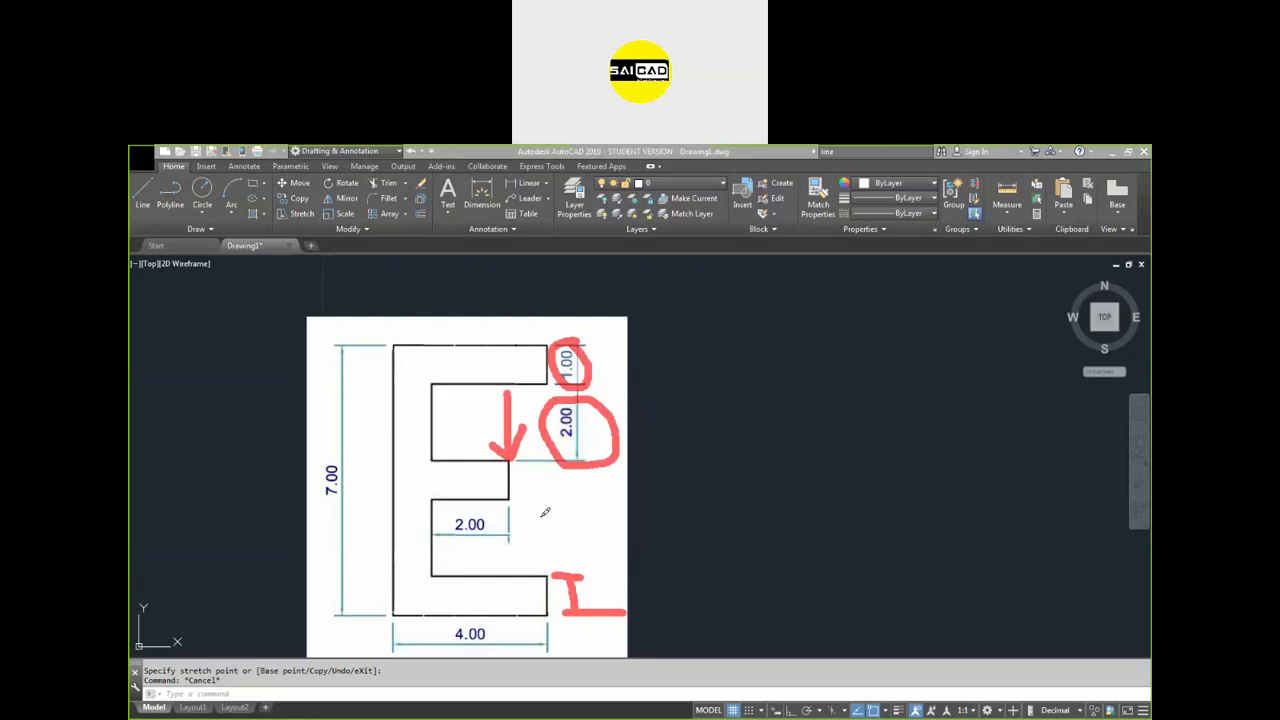
left_click_drag(510, 510, 511, 570)
mouse_move(493, 563)
left_mouse_down()
mouse_move(530, 556)
mouse_move(533, 543)
left_mouse_up()
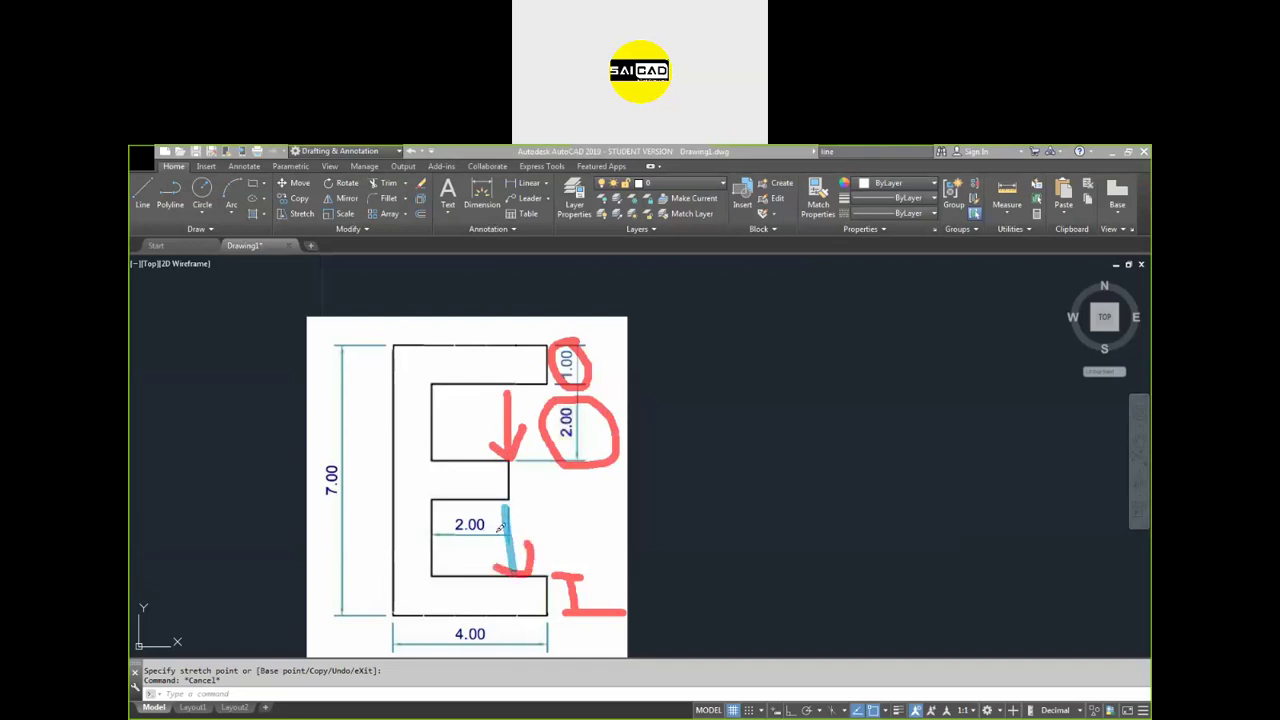
mouse_move(586, 468)
left_mouse_down()
mouse_move(577, 516)
mouse_move(544, 527)
mouse_move(571, 545)
left_mouse_up()
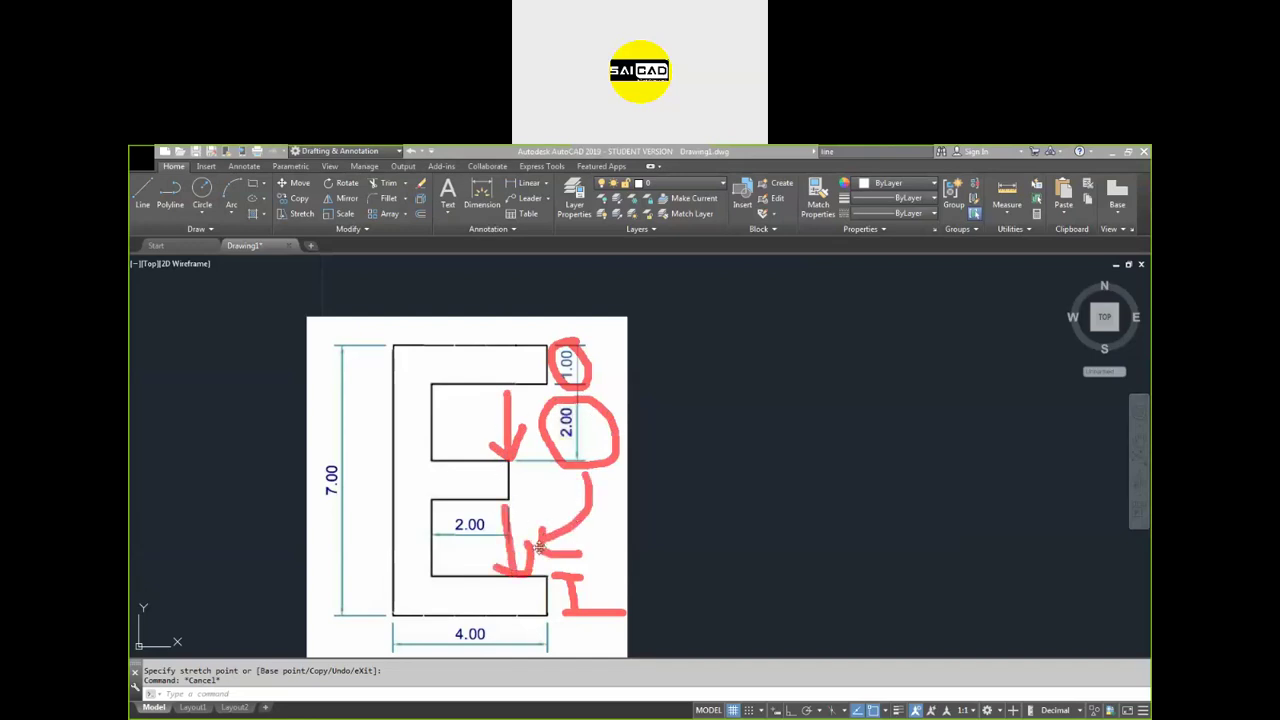
mouse_move(436, 508)
left_mouse_down()
mouse_move(520, 496)
mouse_move(488, 548)
mouse_move(453, 498)
left_mouse_up()
mouse_move(370, 348)
left_mouse_down()
mouse_move(395, 593)
mouse_move(379, 594)
mouse_move(417, 632)
mouse_move(542, 622)
mouse_move(473, 635)
mouse_move(513, 632)
mouse_move(460, 620)
mouse_move(510, 642)
left_mouse_up()
left_click(411, 636)
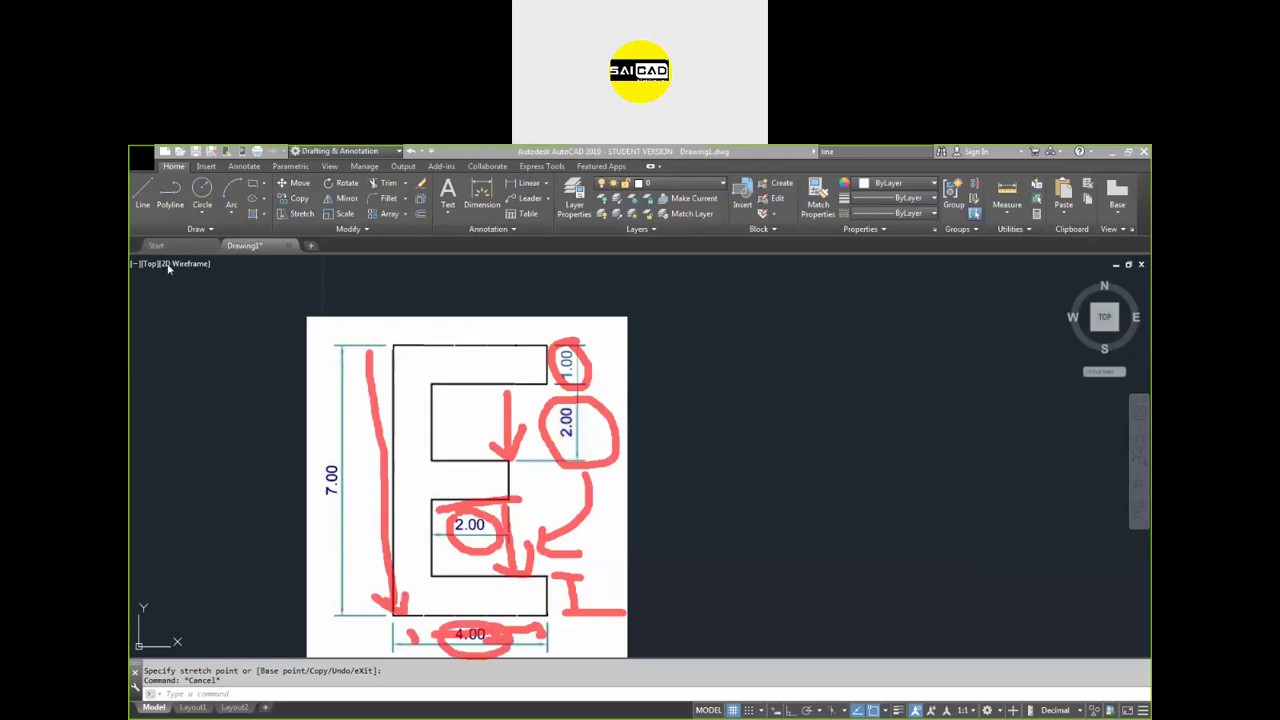
key("Escape")
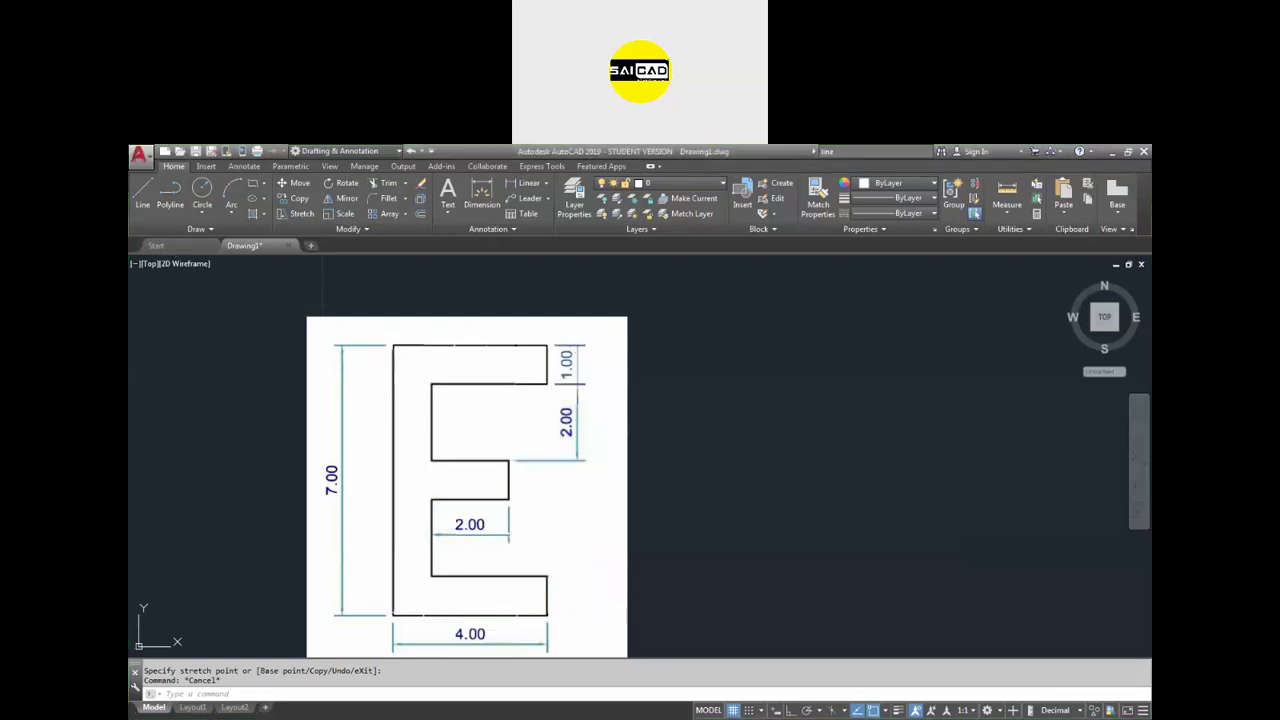
- Zoom the view, then start and cancel pasting the copied image
scroll(590, 540, "down", 4)
key("Escape")
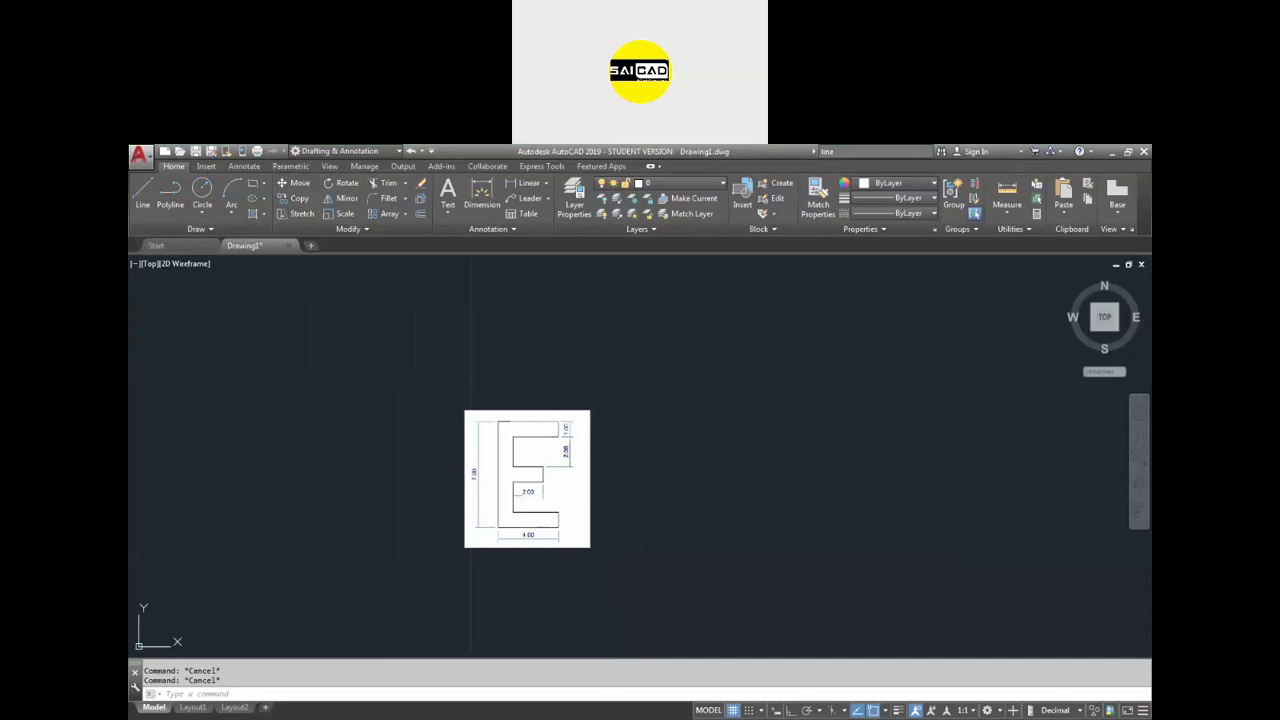
scroll(545, 580, "up", 2)
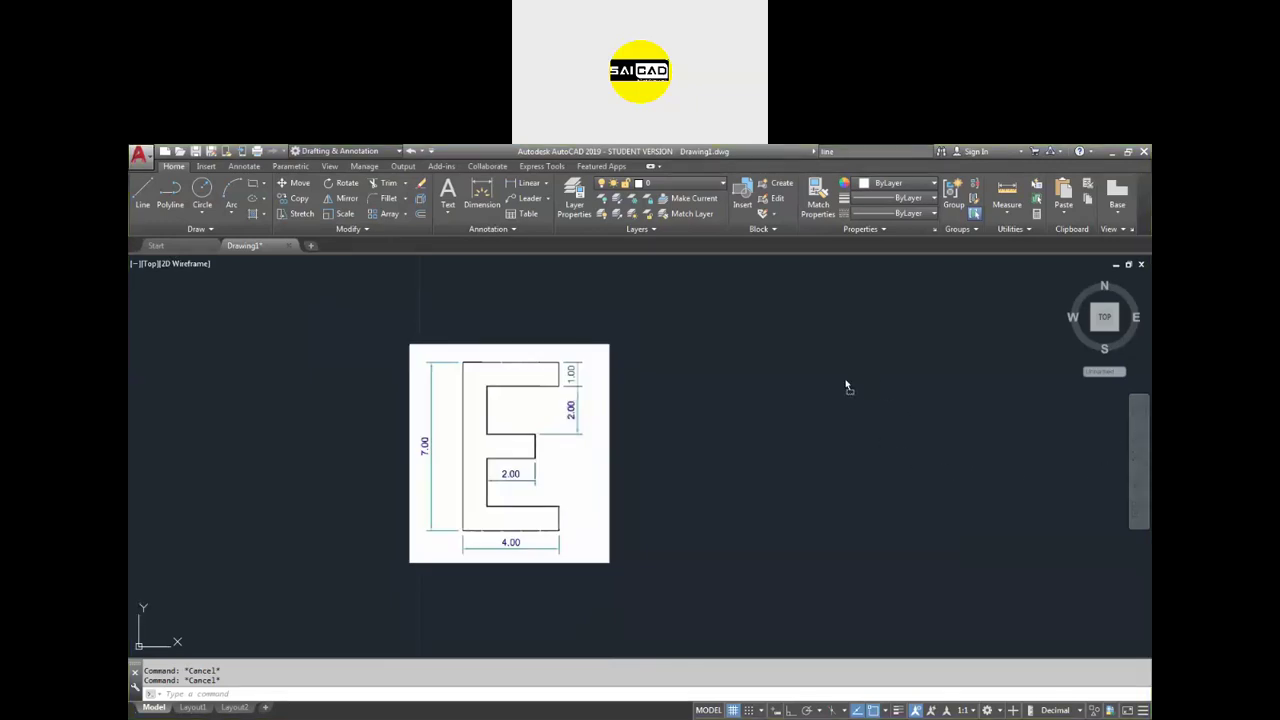
key("ctrl+v")
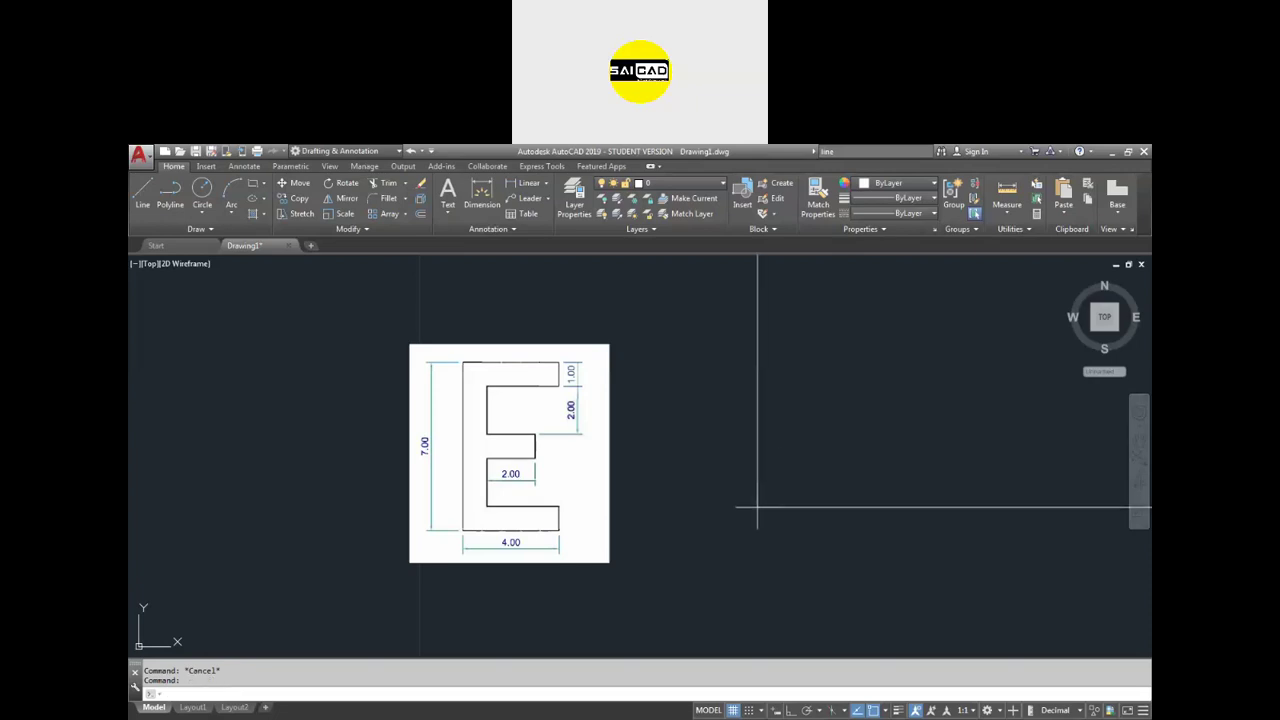
key("Escape")
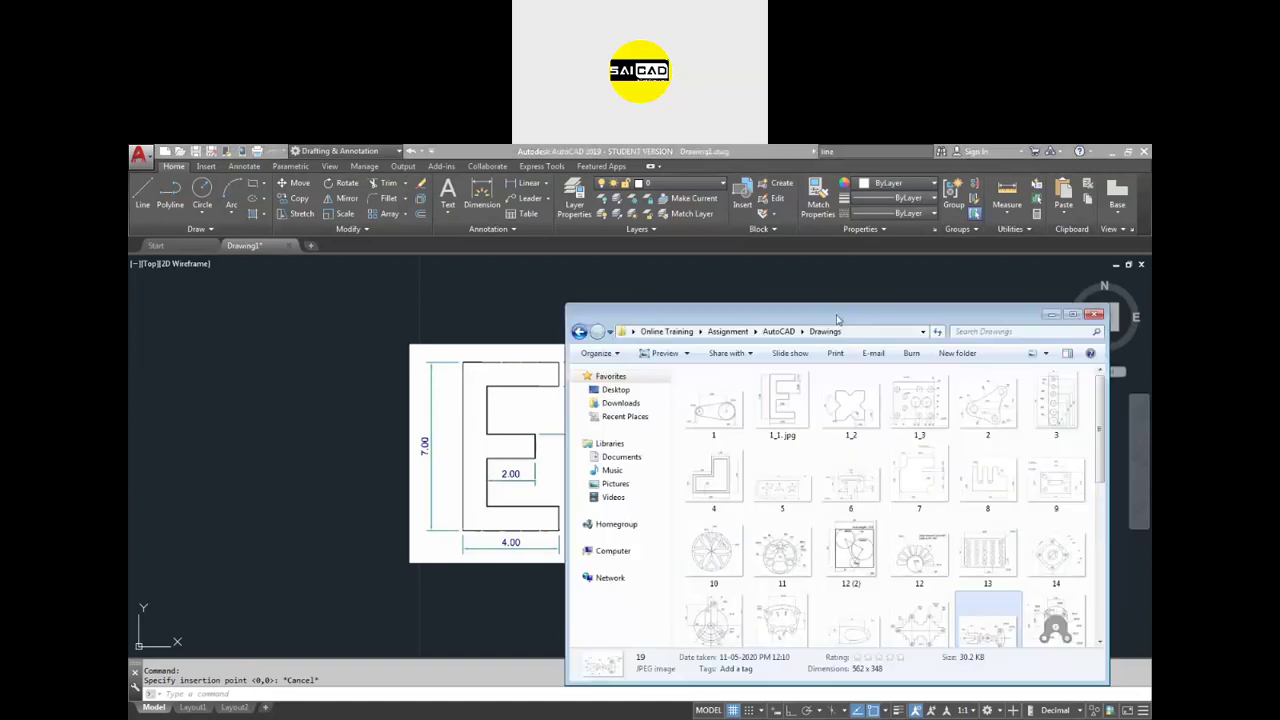
- Paste the 1_2 image beside the E at scale 0.1 with 0 rotation
left_click_drag(883, 320, 884, 360)
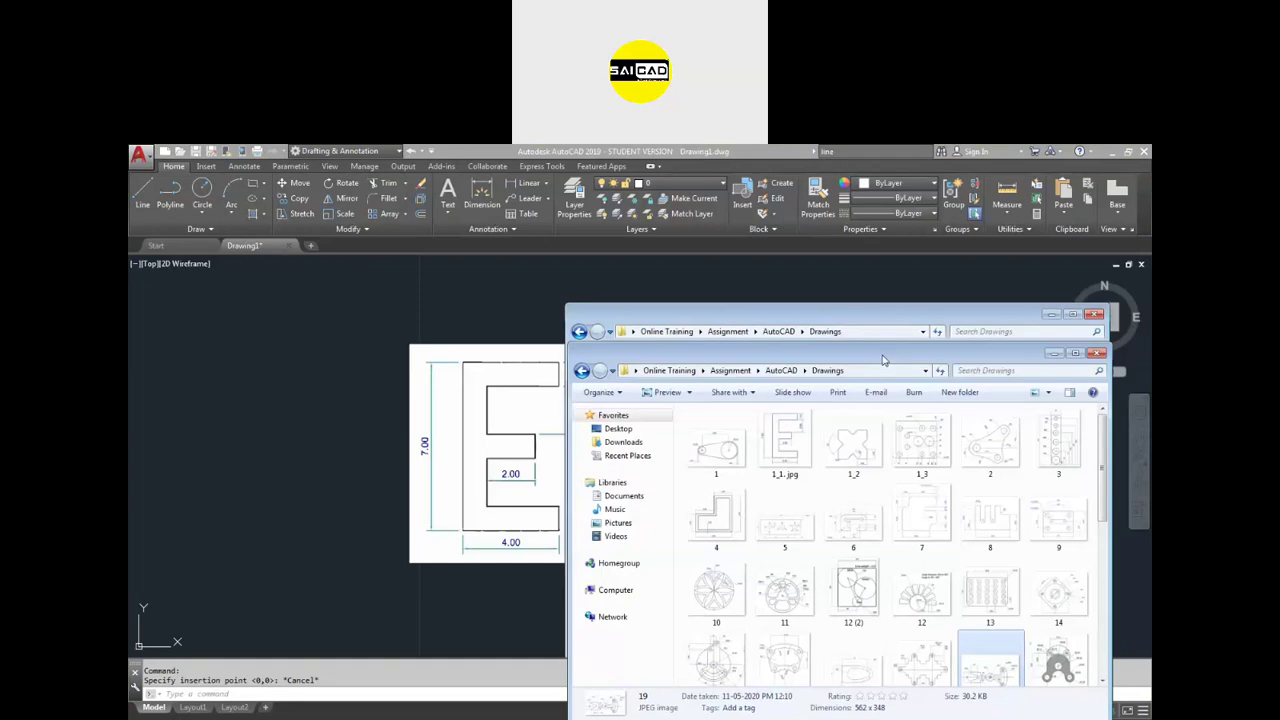
left_click(860, 452)
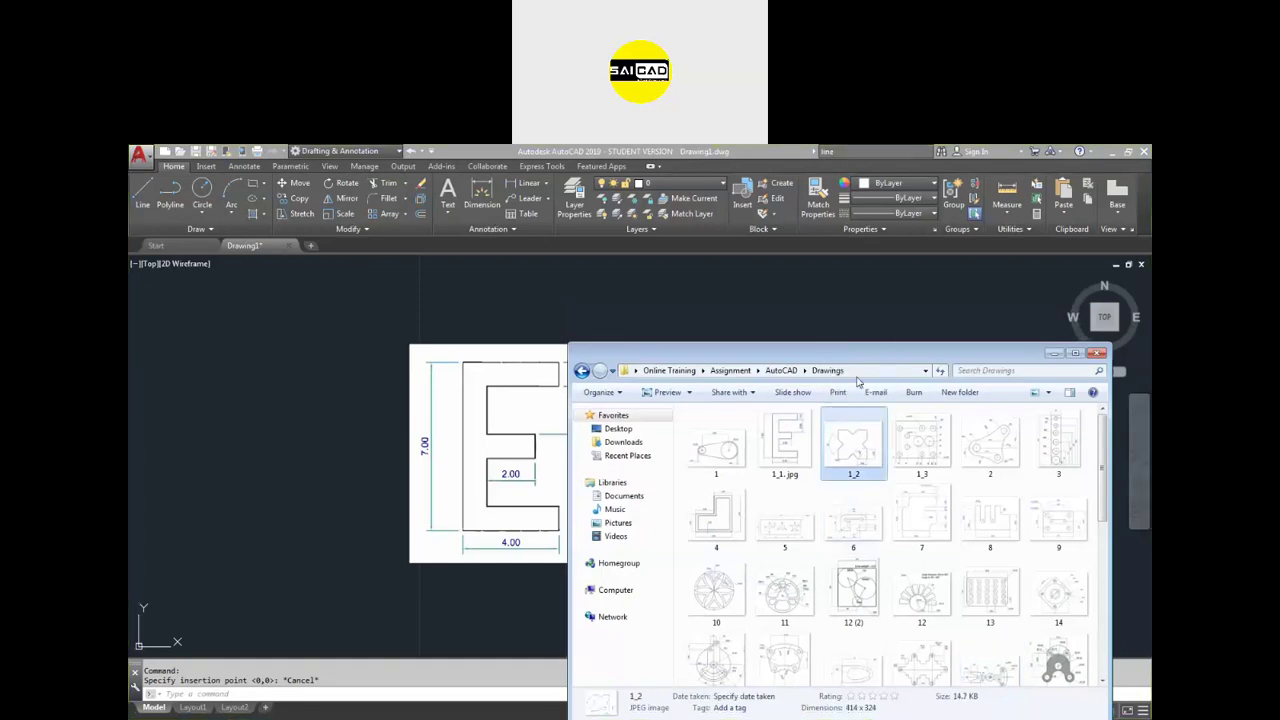
left_click(862, 322)
key("Return")
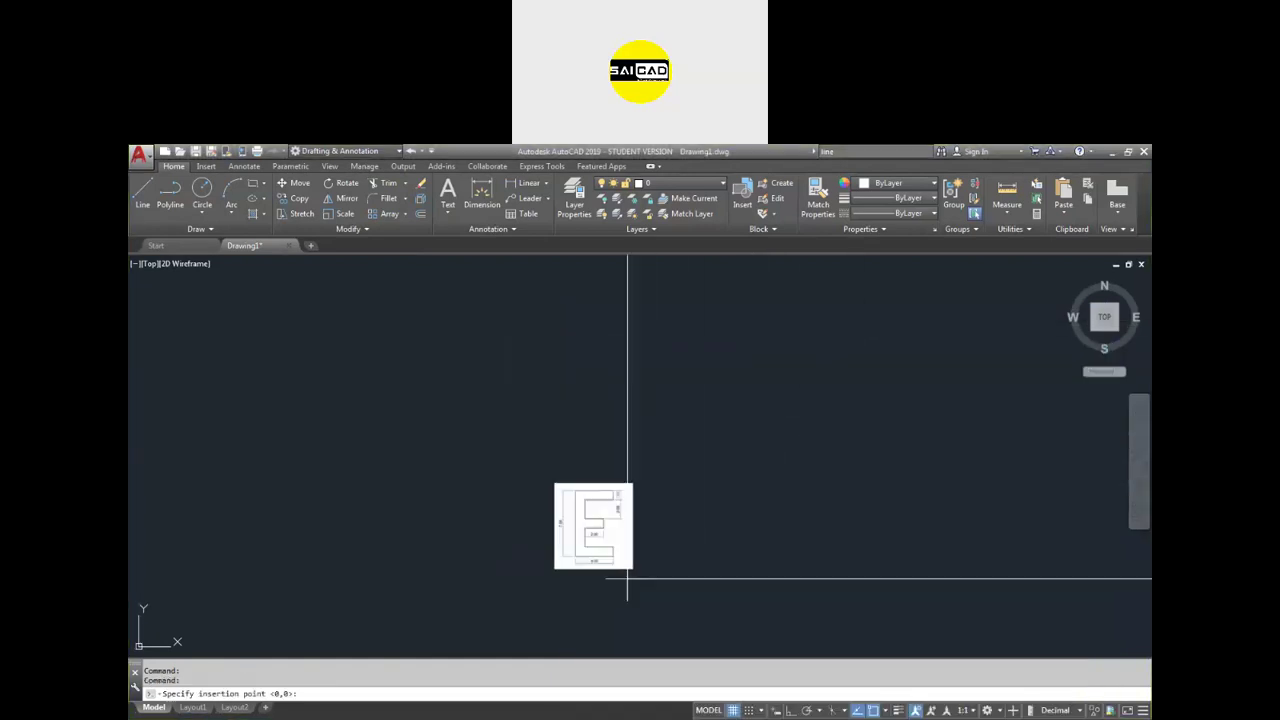
scroll(627, 578, "down", 2)
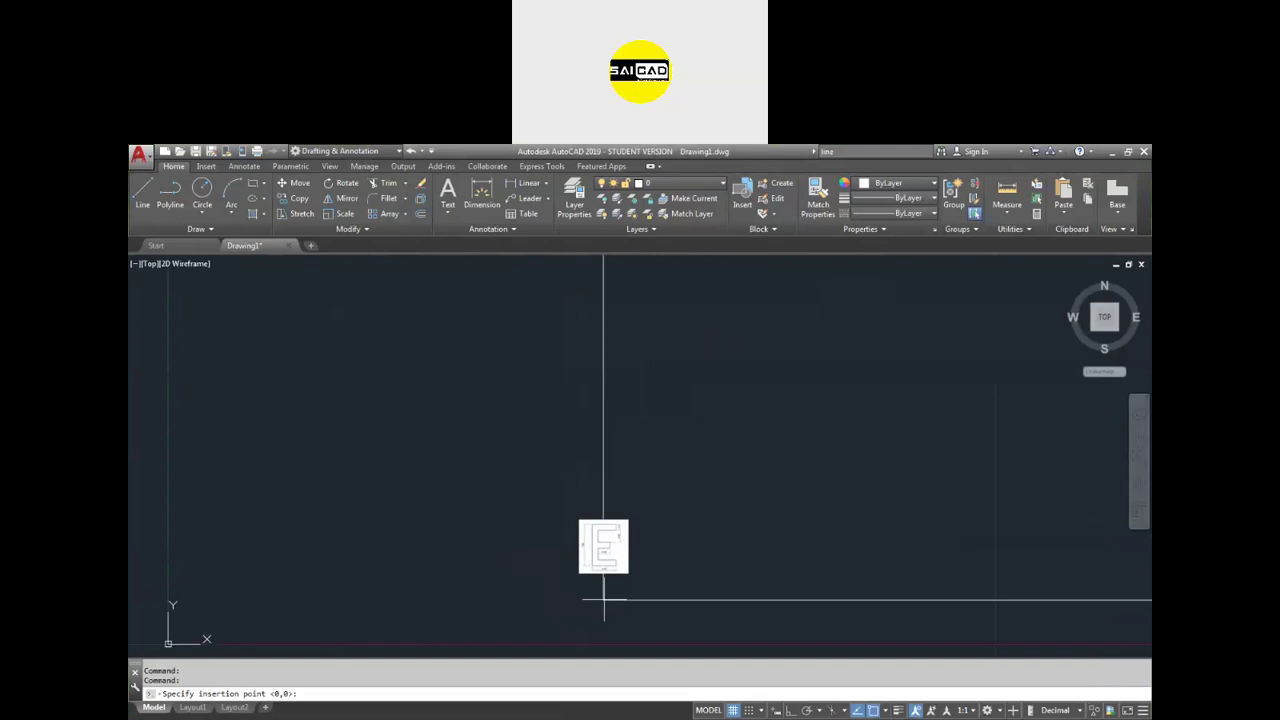
left_click(694, 575)
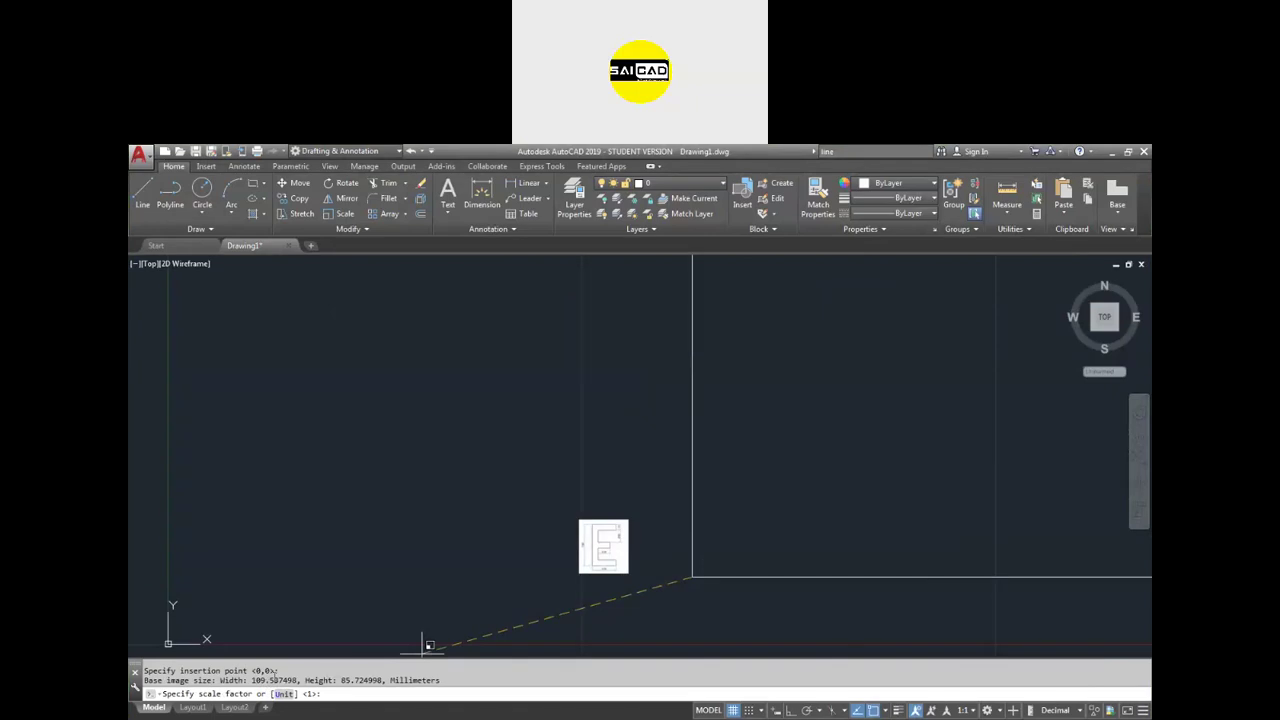
key("Return")
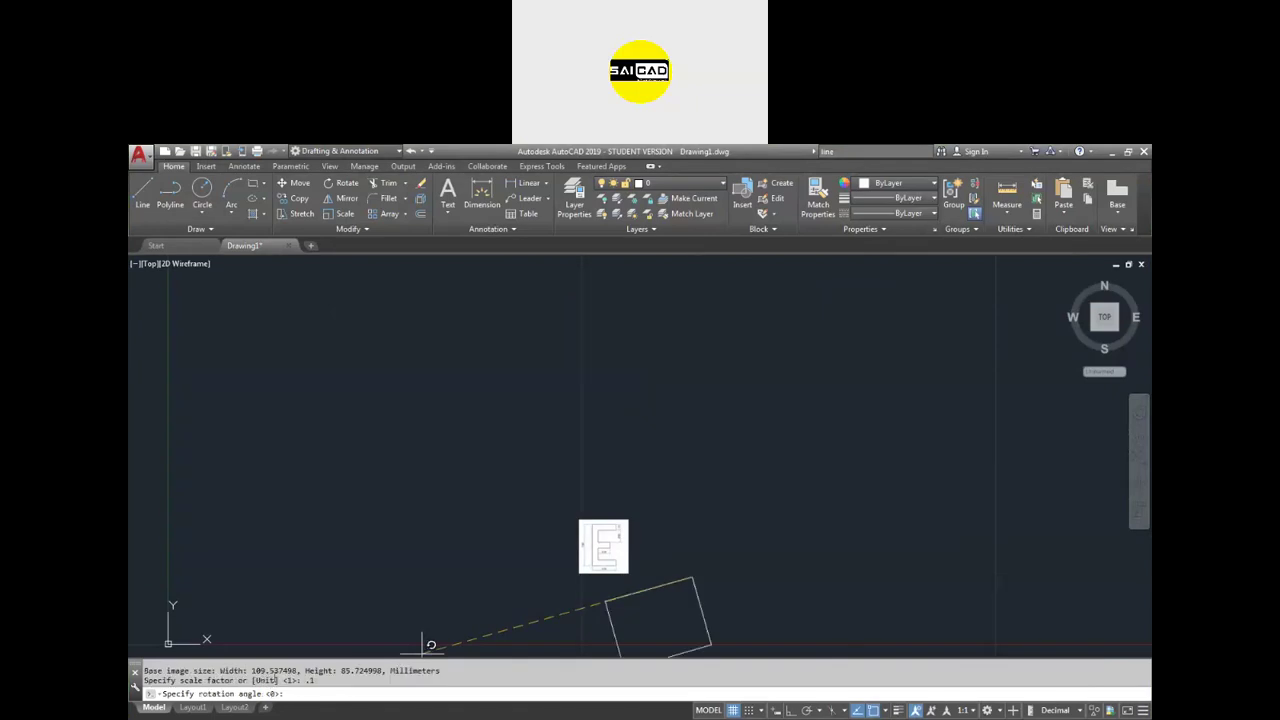
key("Return")
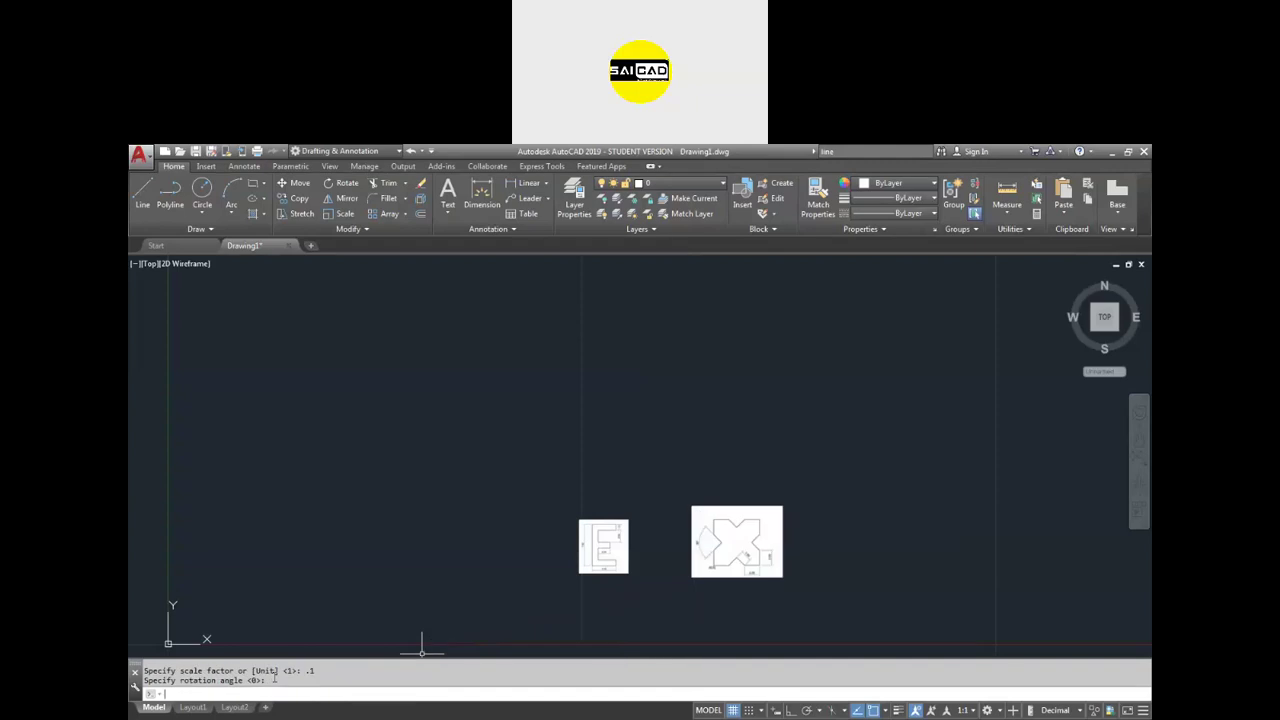
- Pan to frame both images and select the X reference image
scroll(739, 608, "up", 4)
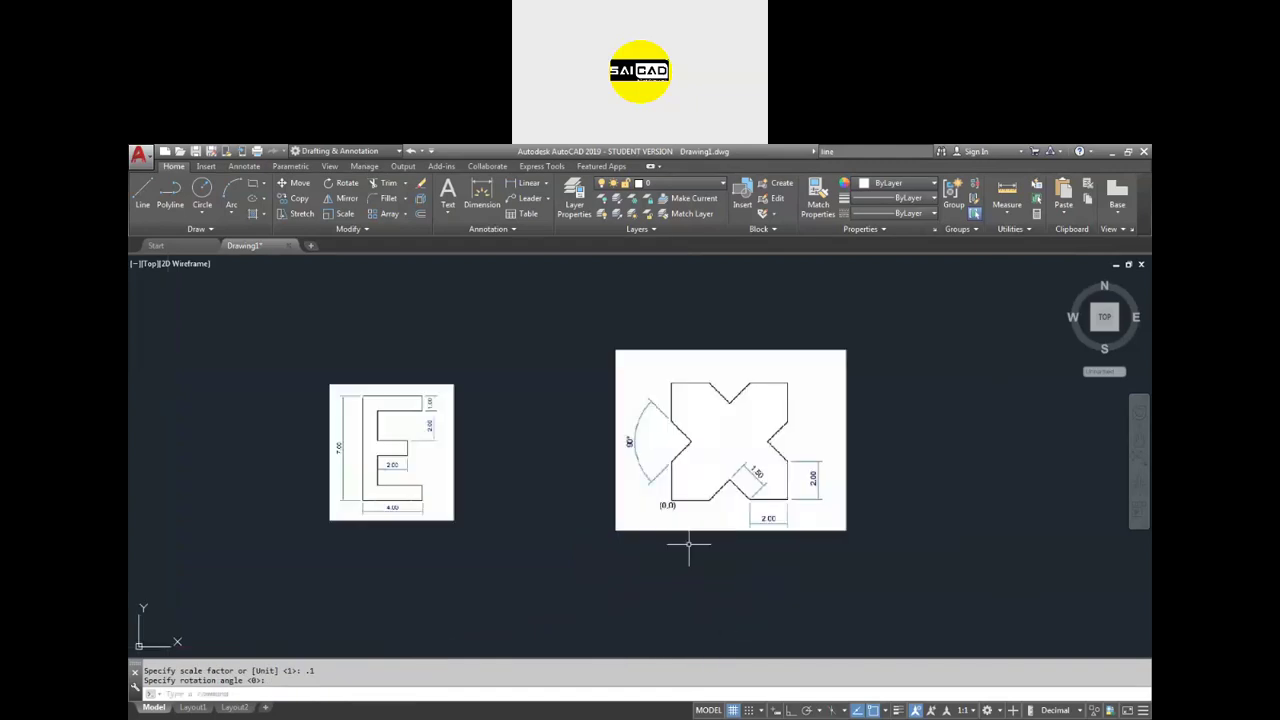
middle_click_drag(669, 545, 706, 565)
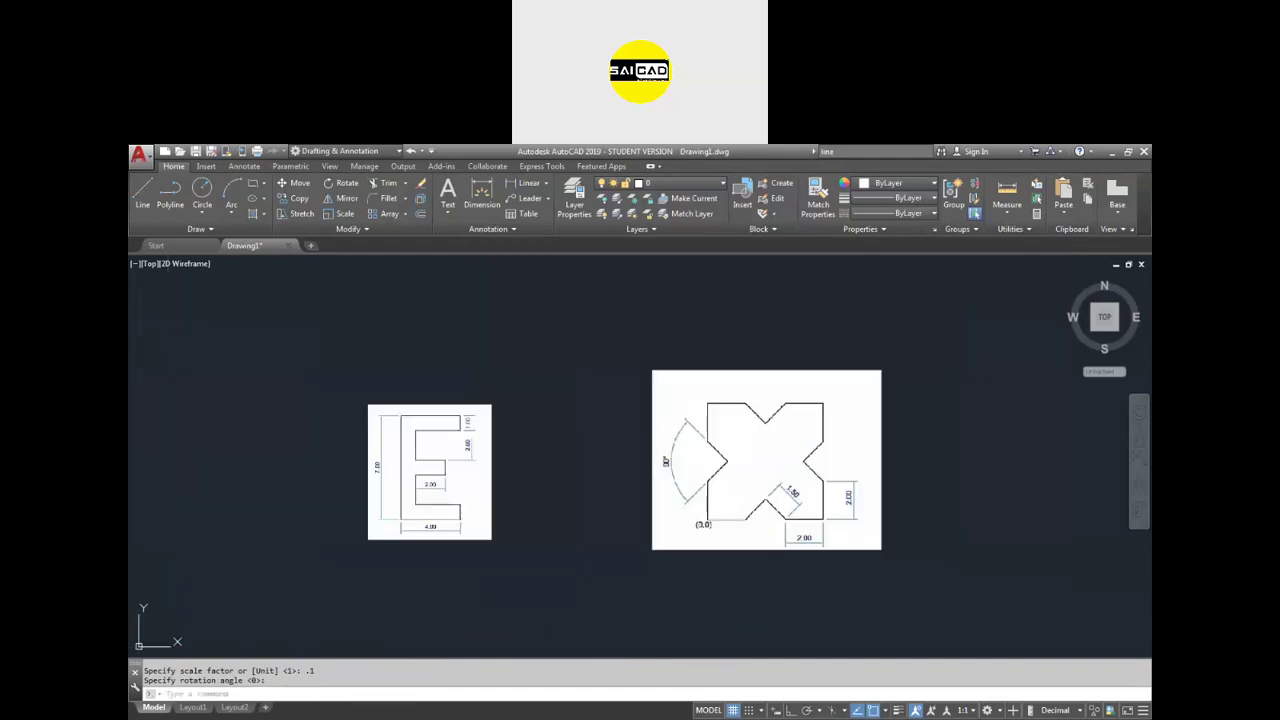
left_click(959, 421)
left_click(884, 443)
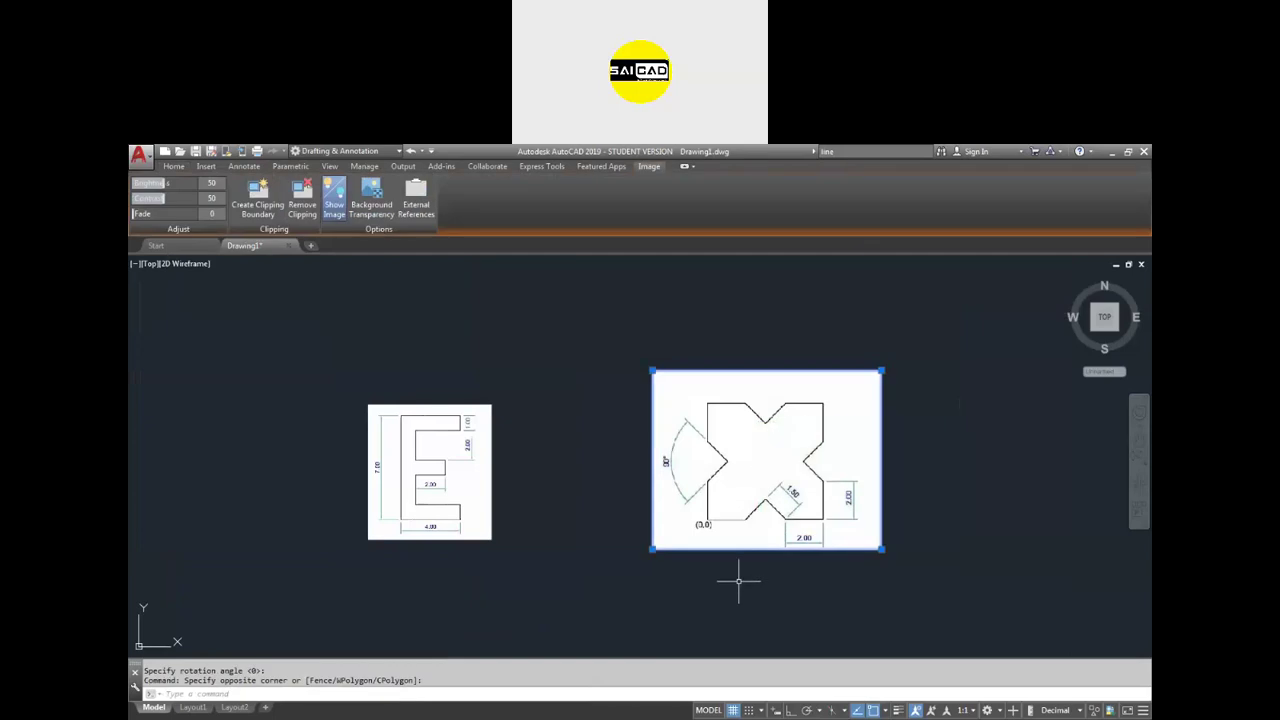
- Erase the selected X image and zoom back onto the E reference
key("Delete")
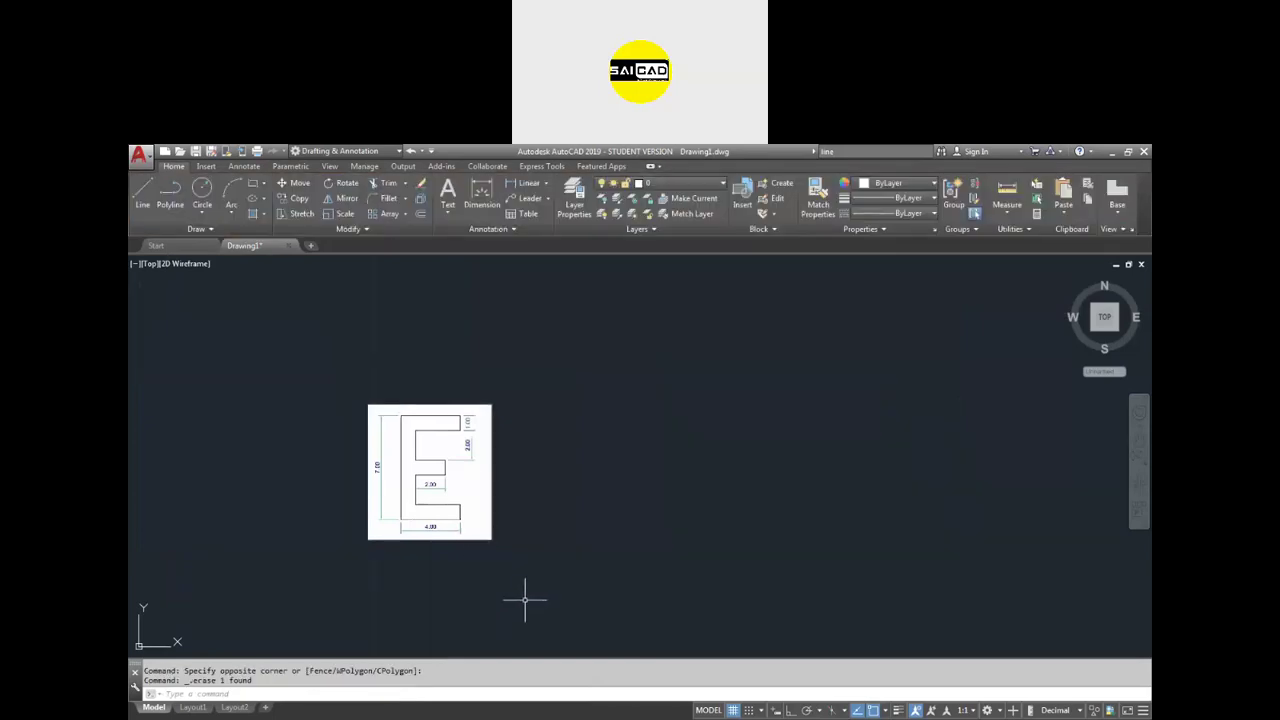
scroll(394, 545, "up", 4)
scroll(397, 550, "down", 2)
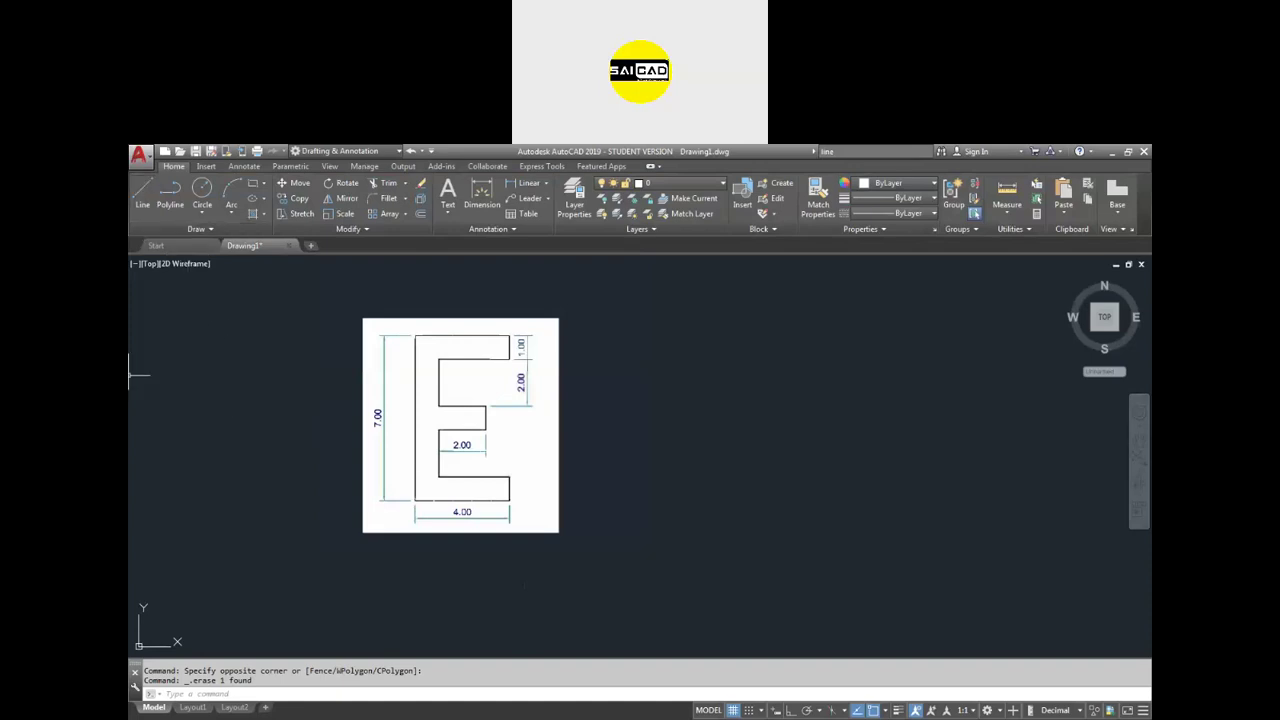
type("L")
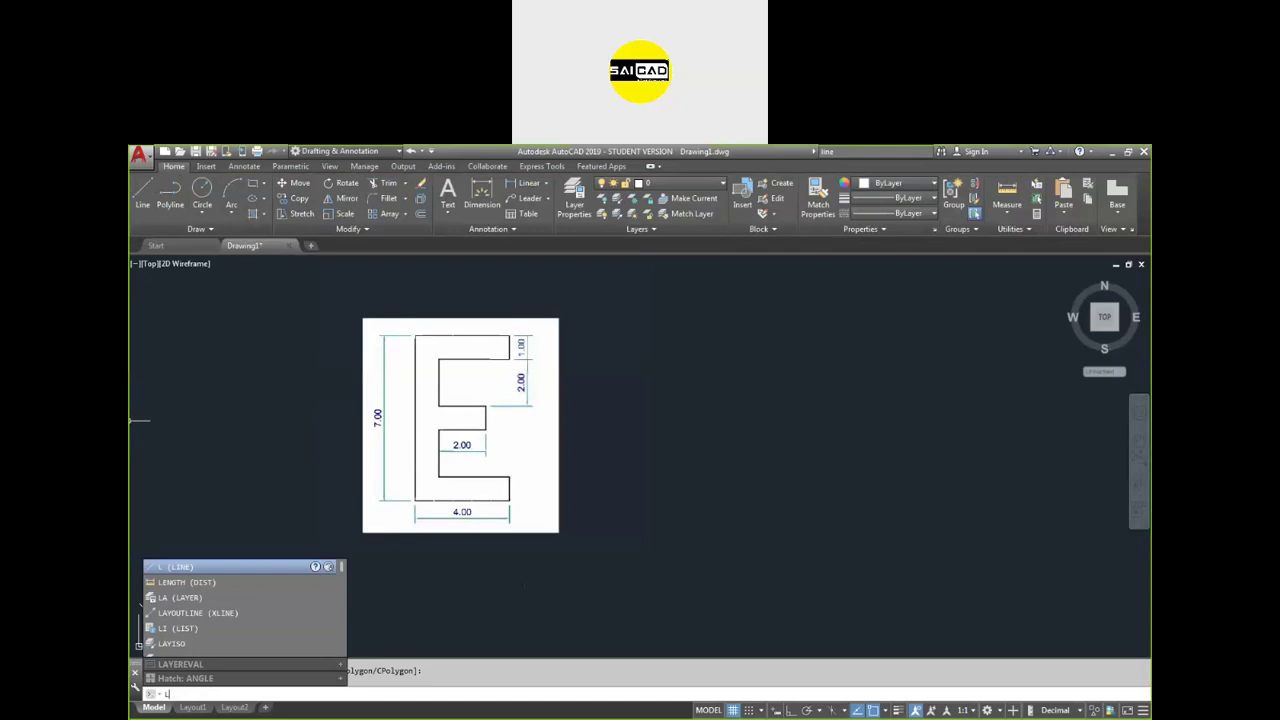
- Start a LINE at a point right of the E image with Ortho on
key("Return")
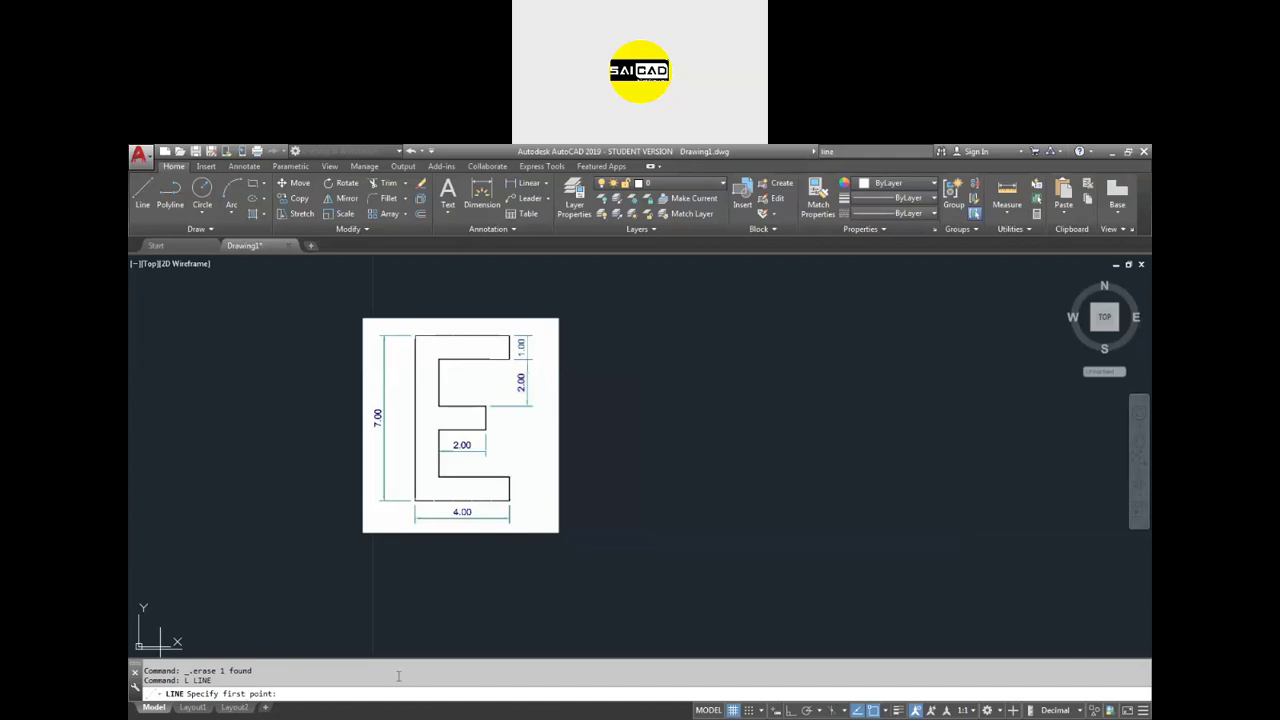
scroll(418, 477, "up", 2)
scroll(435, 460, "down", 2)
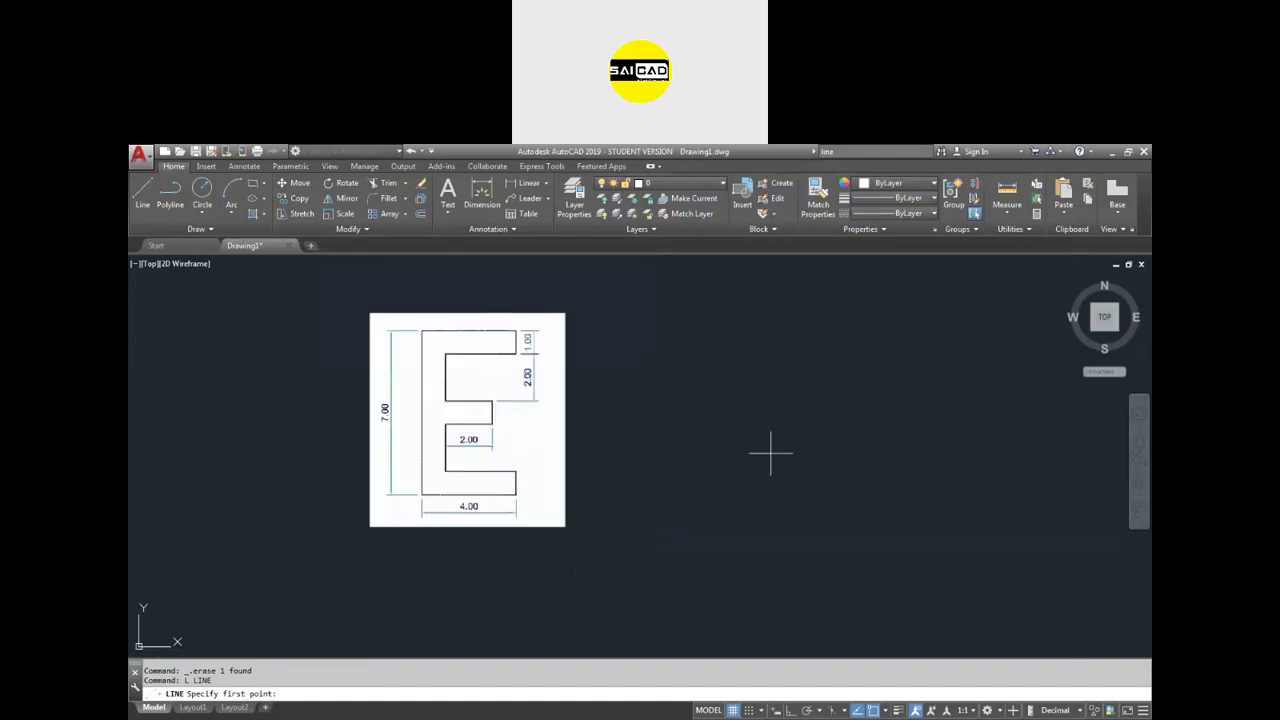
left_click(700, 524)
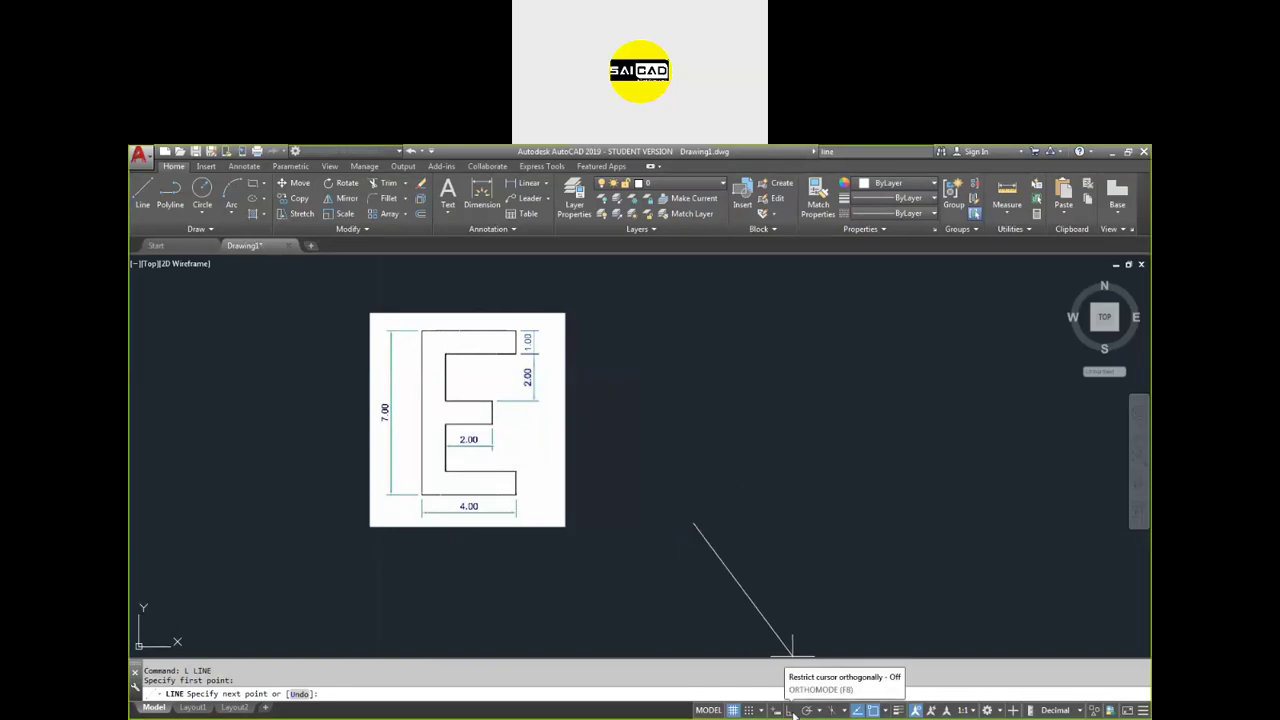
key("F8")
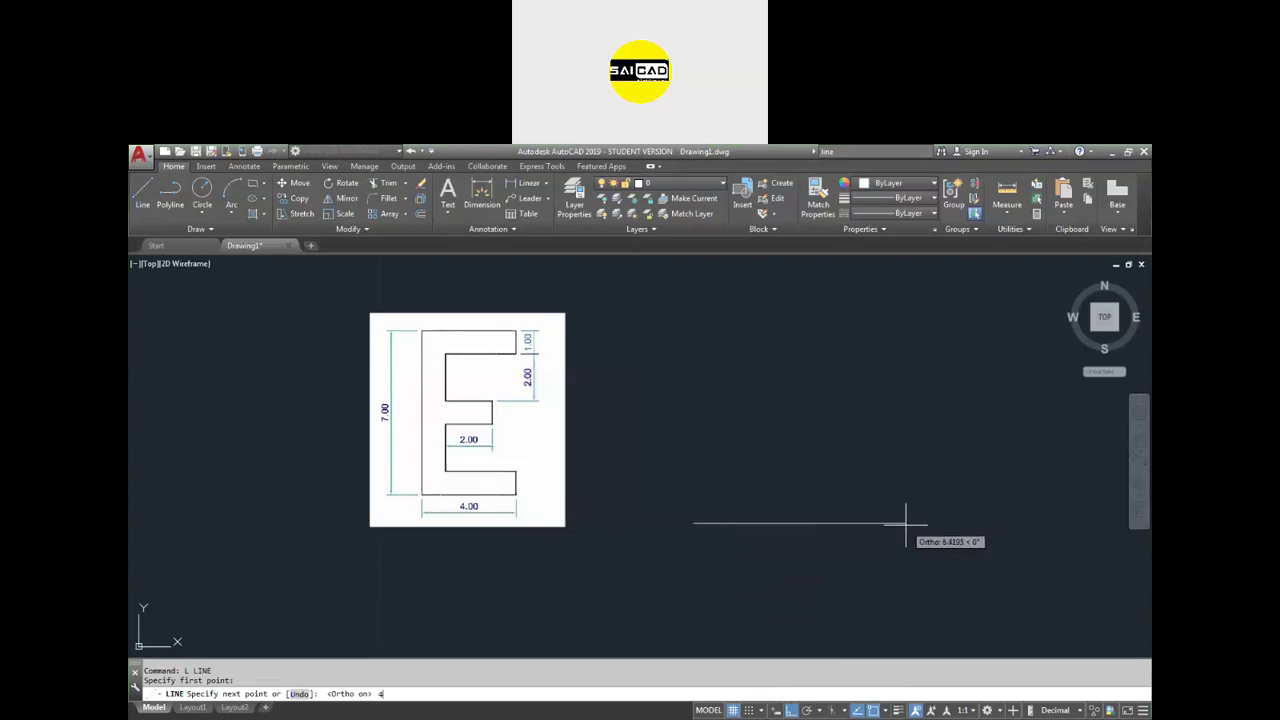
- Trace the E's lower segments with lengths 4, 1, 3, 2, 2, 1 and 2
key("Return")
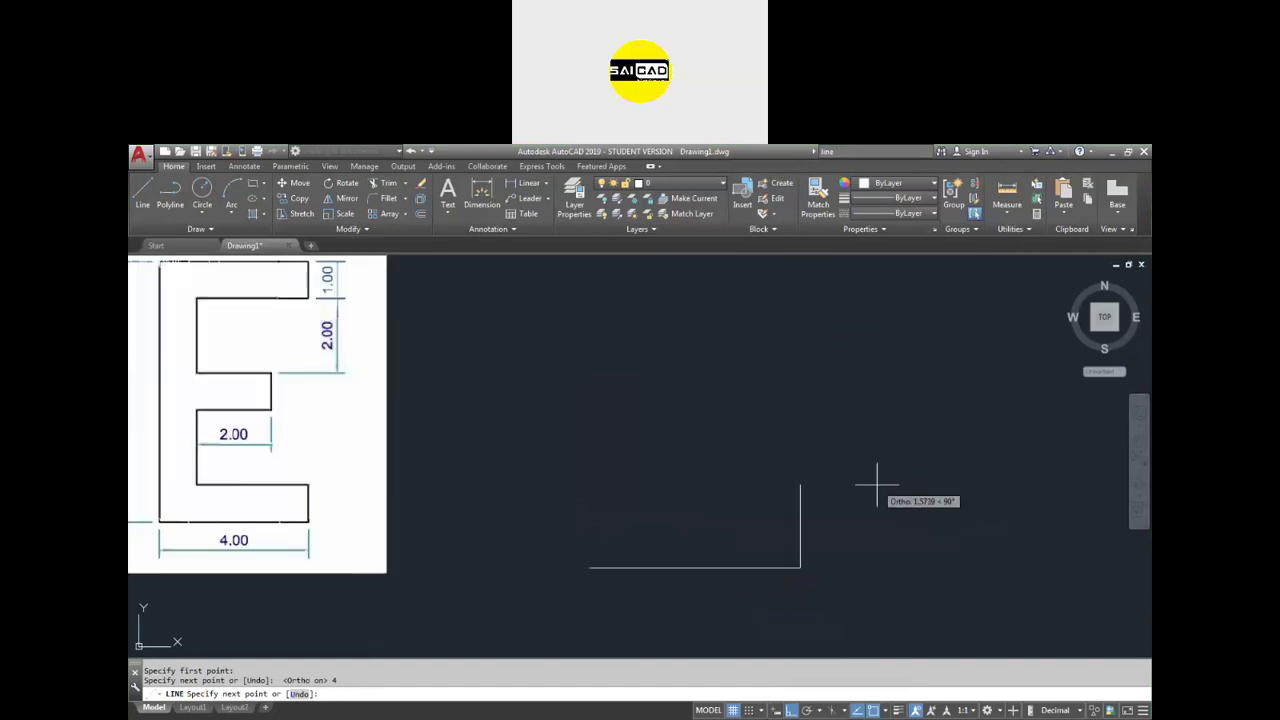
scroll(880, 488, "down", 1)
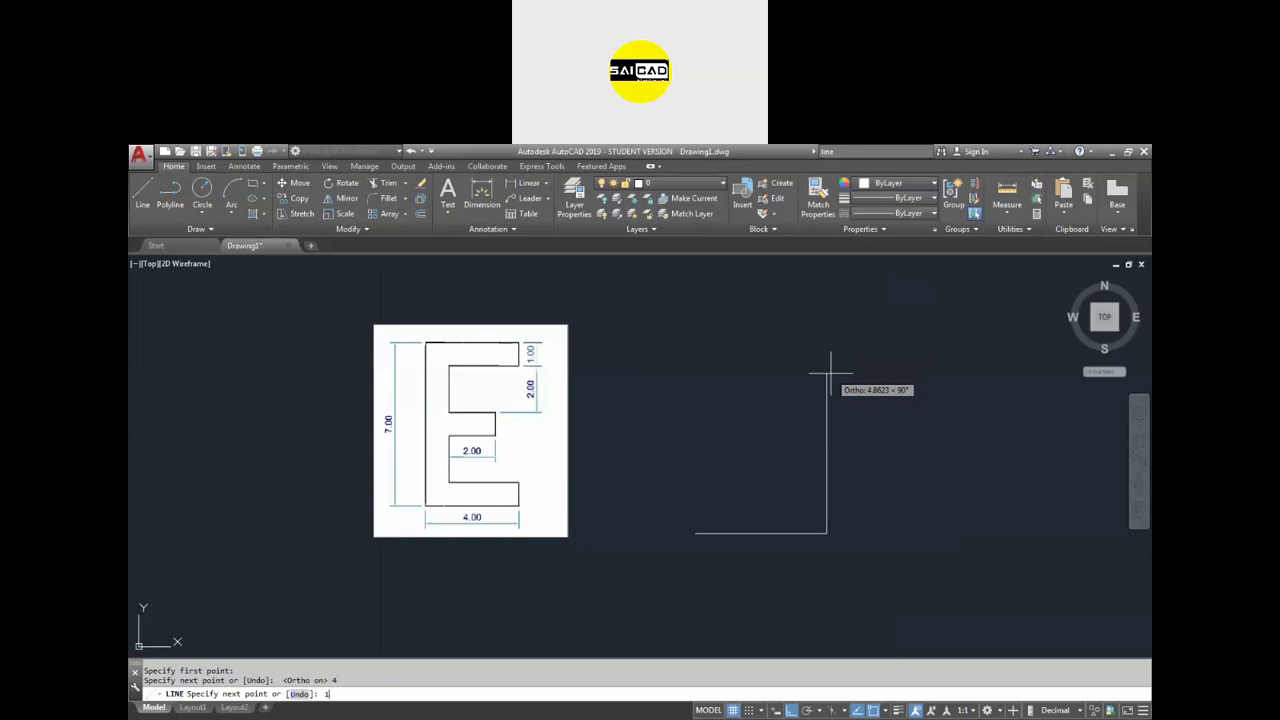
key("Return")
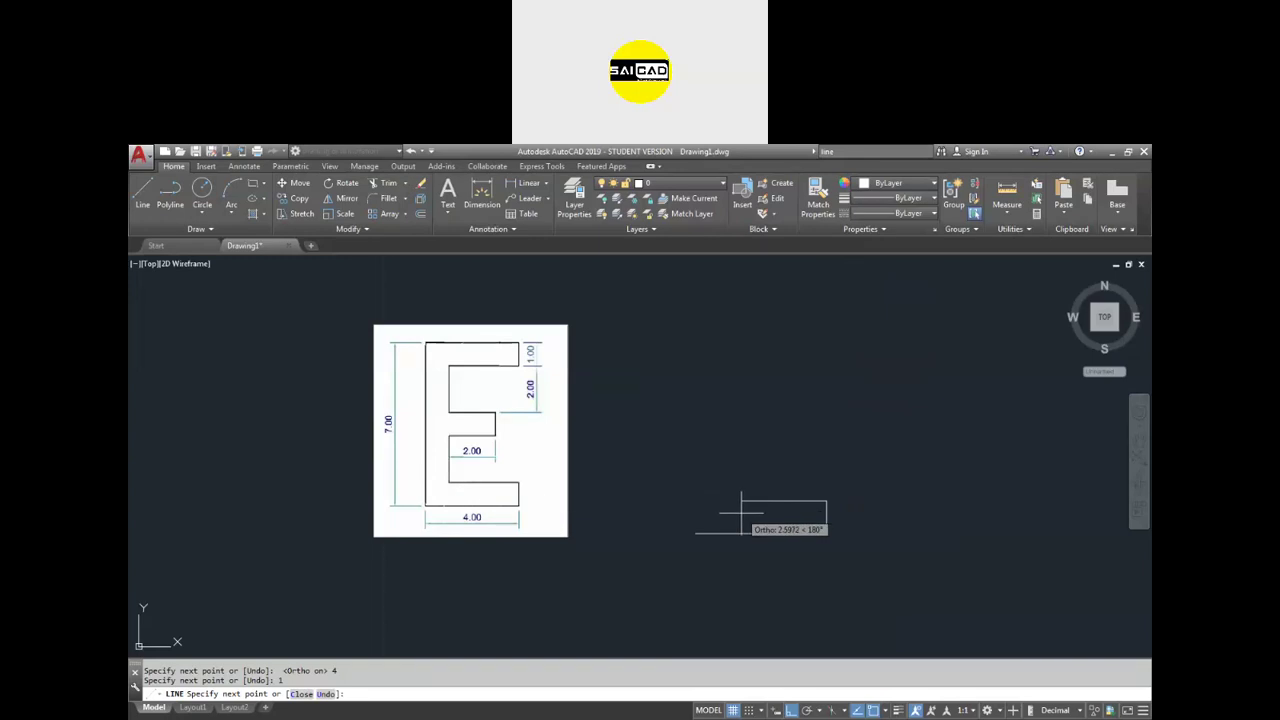
key("Return")
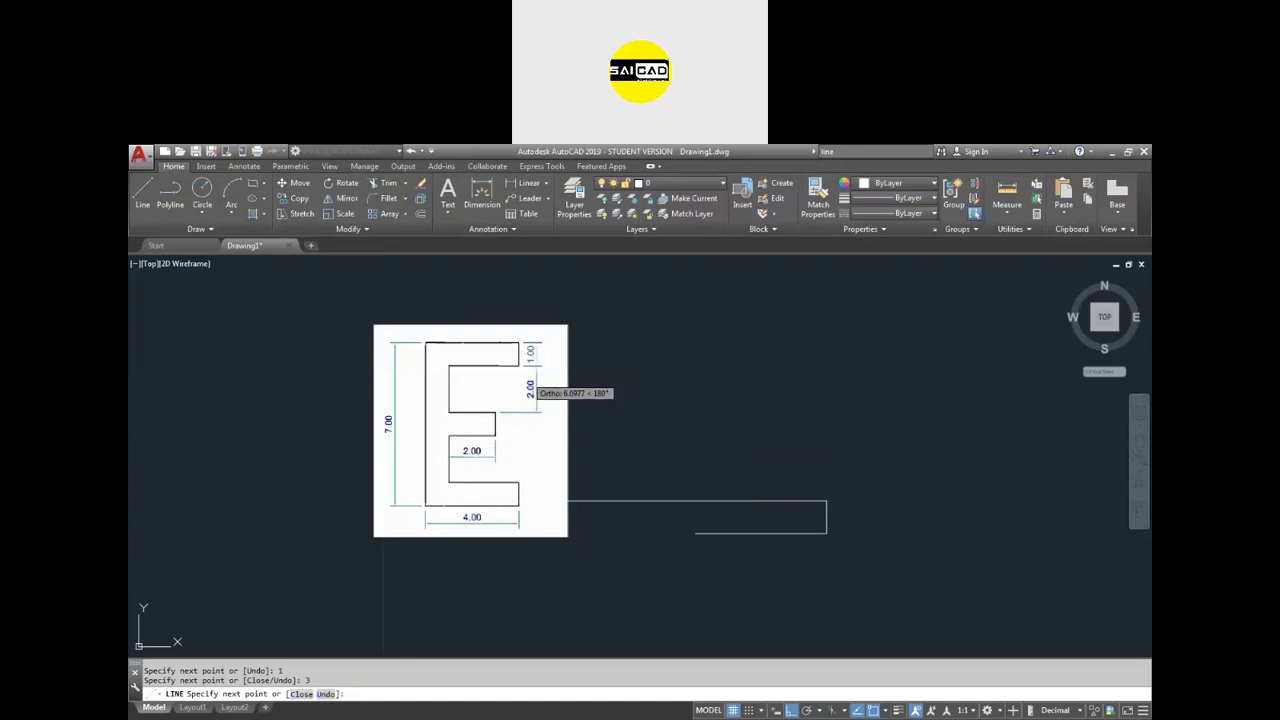
type("2")
key("Return")
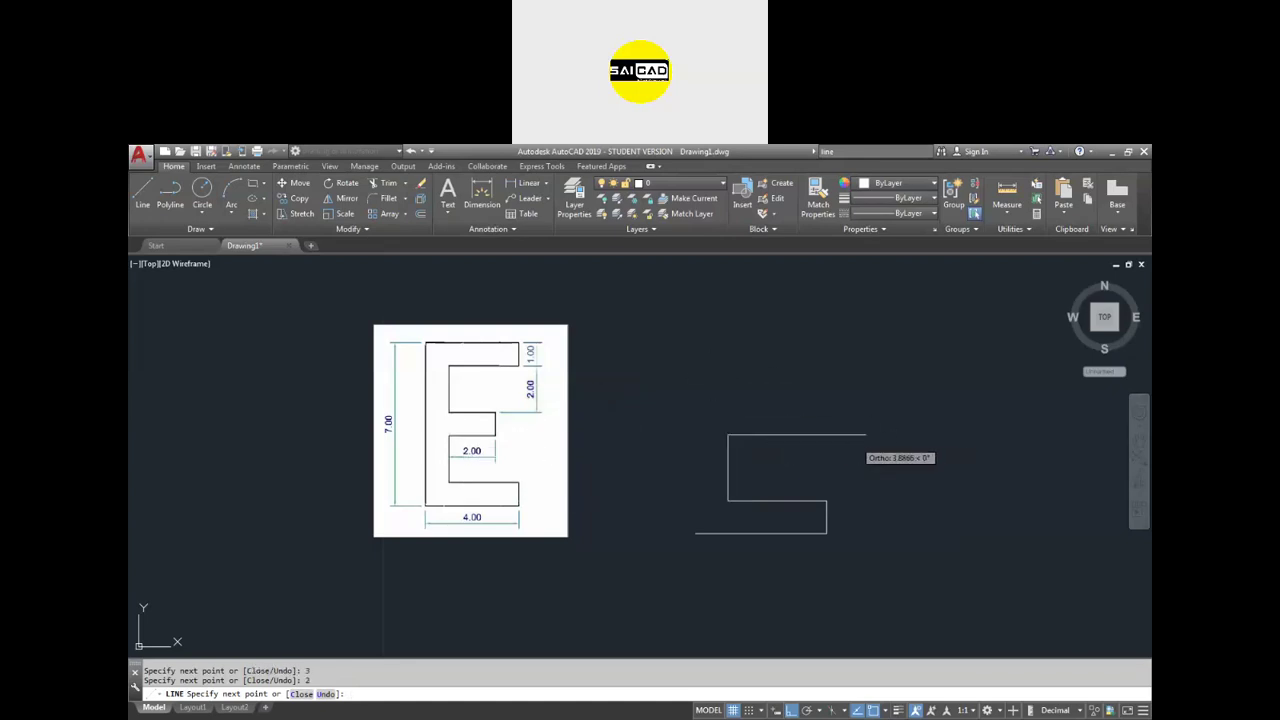
type("2")
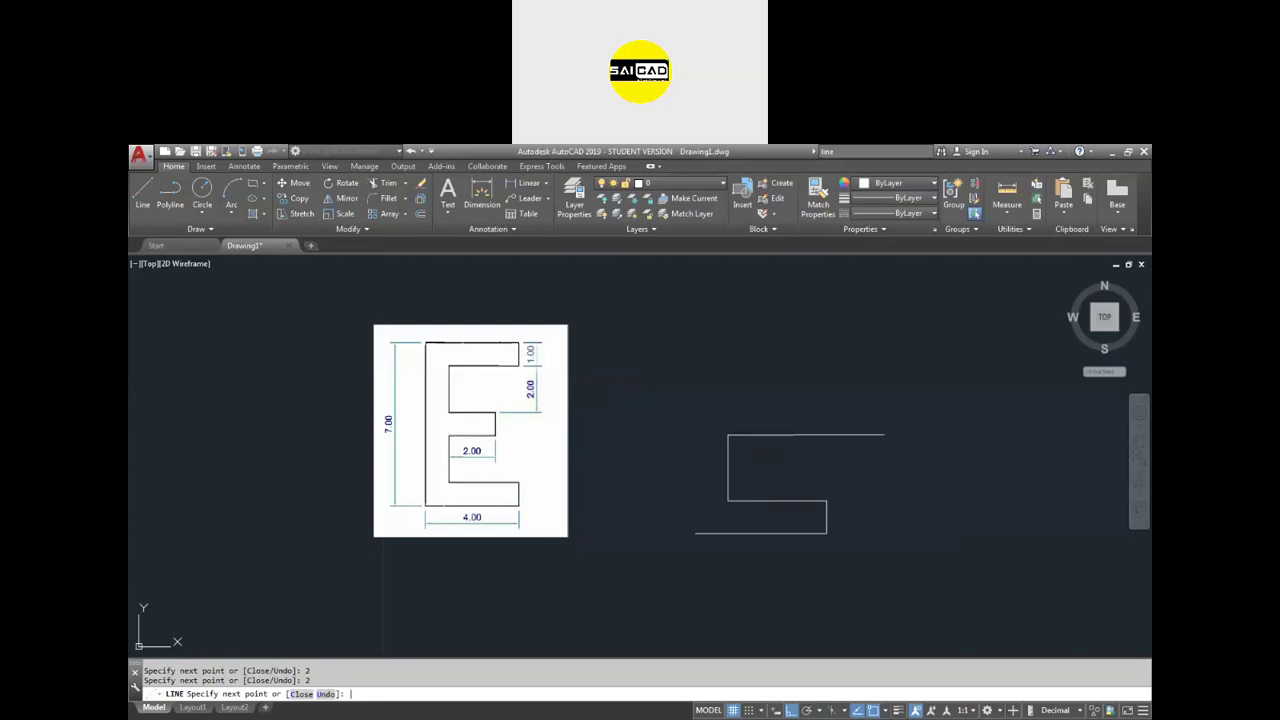
key("Return")
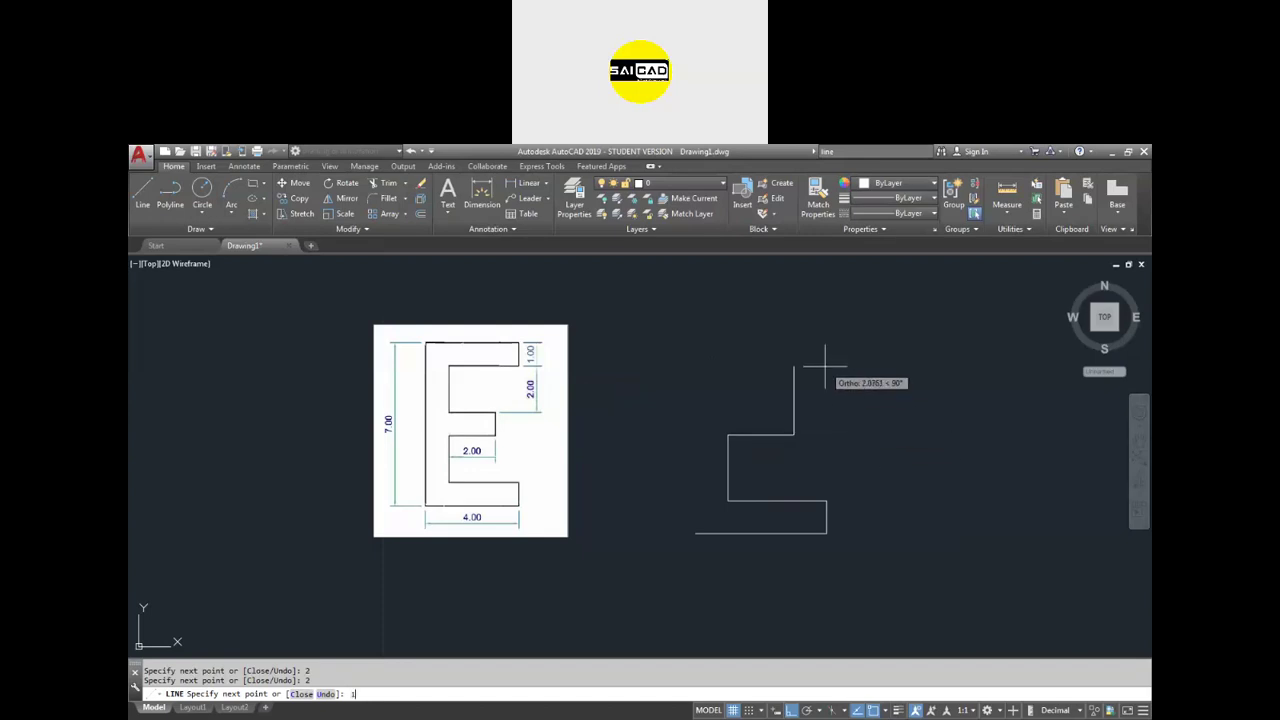
type("1")
key("Return")
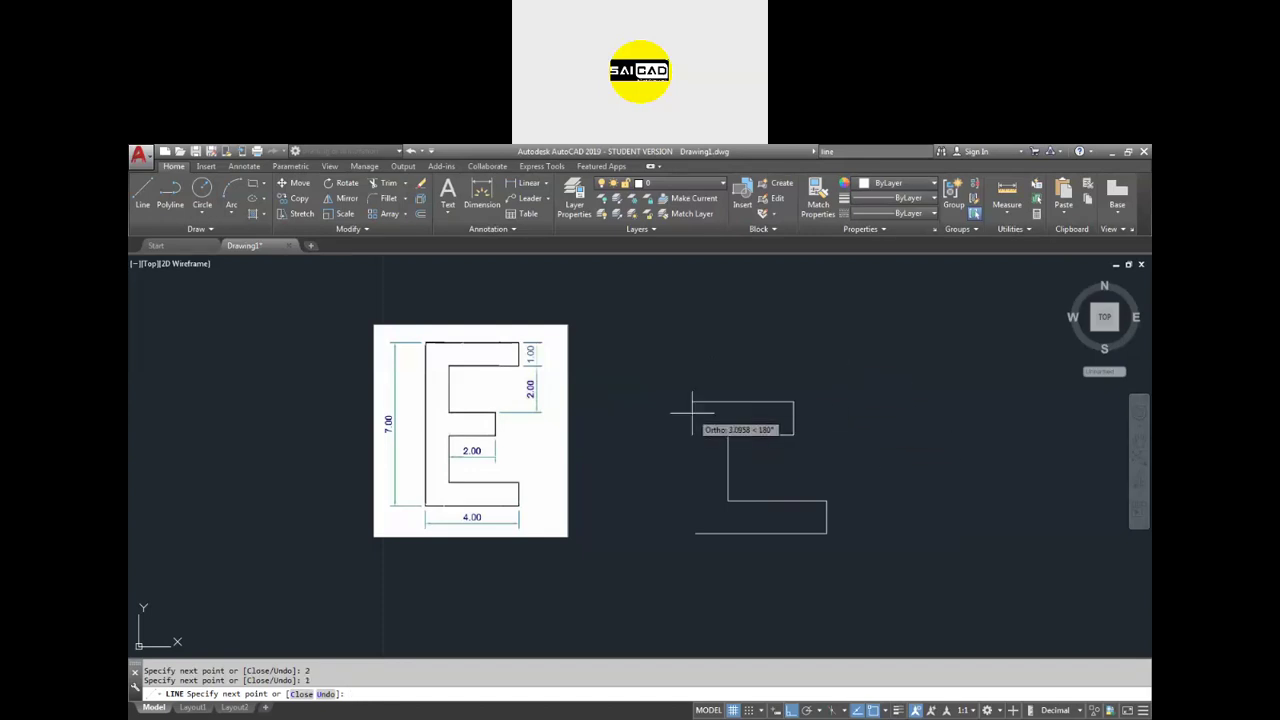
type("2")
key("Return")
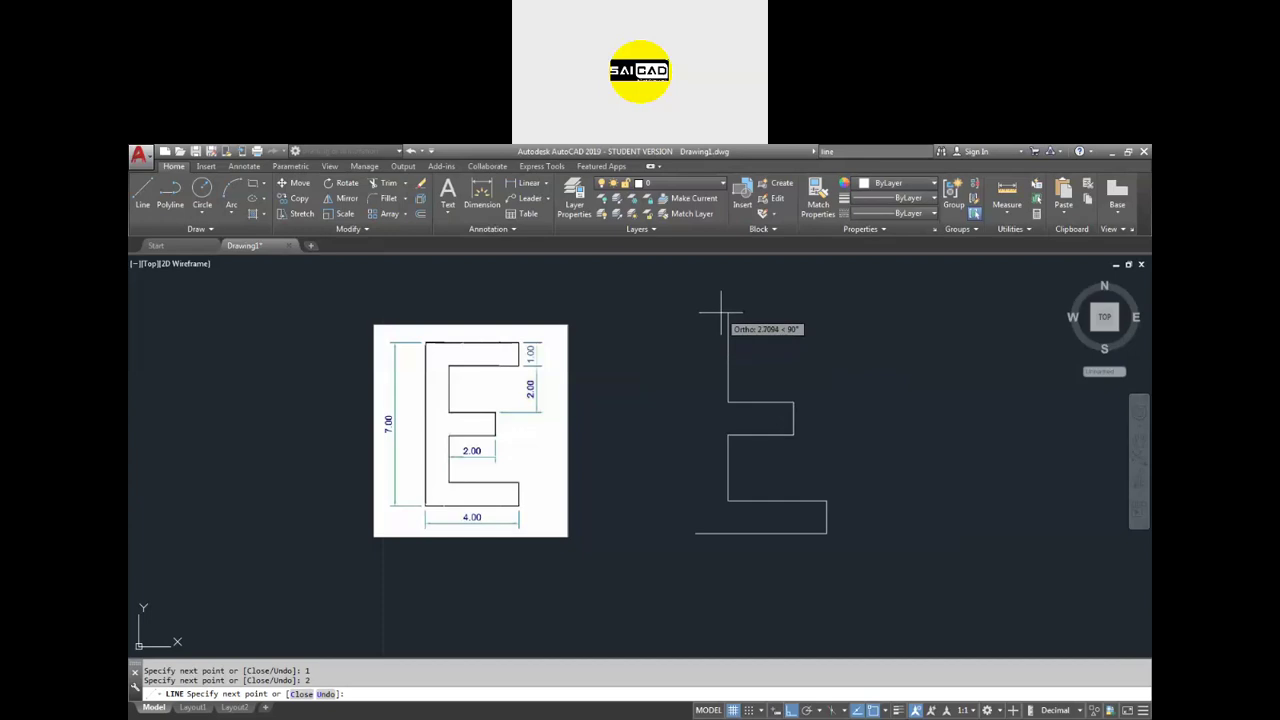
- Undo a wrong 2-unit top segment, add segments 3, 1 and 4, and close the E
type("2")
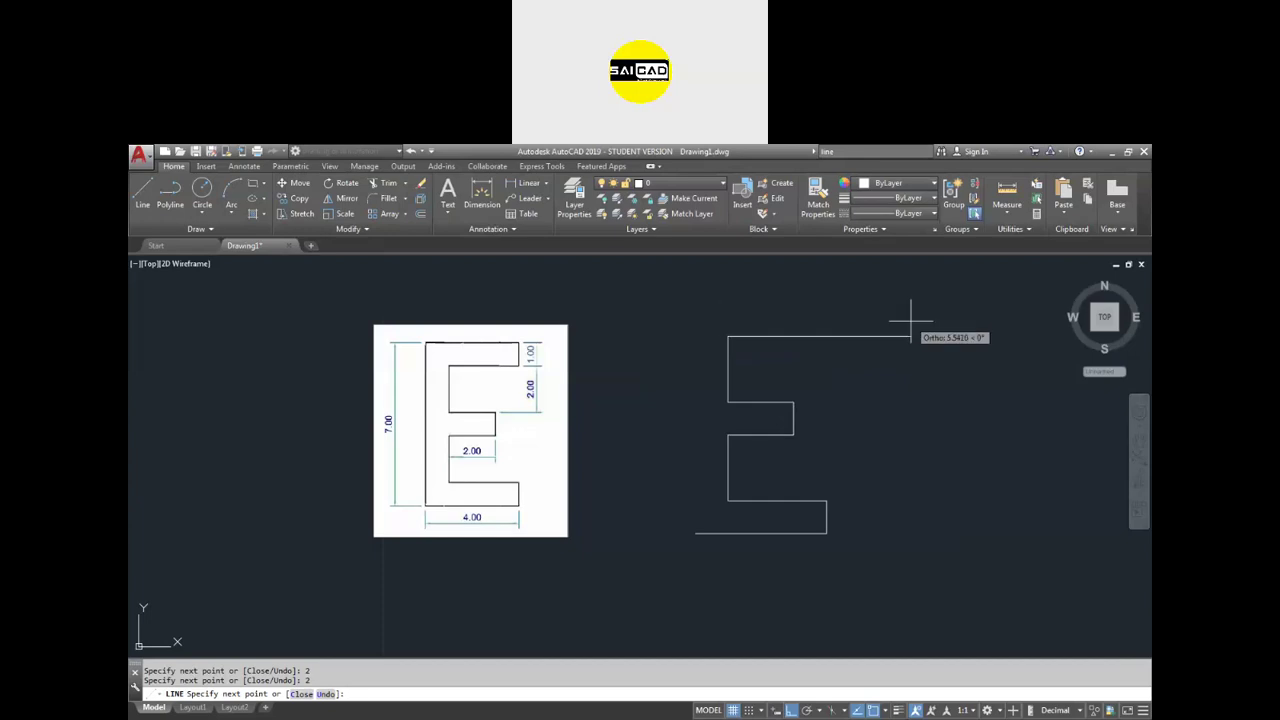
key("BackSpace")
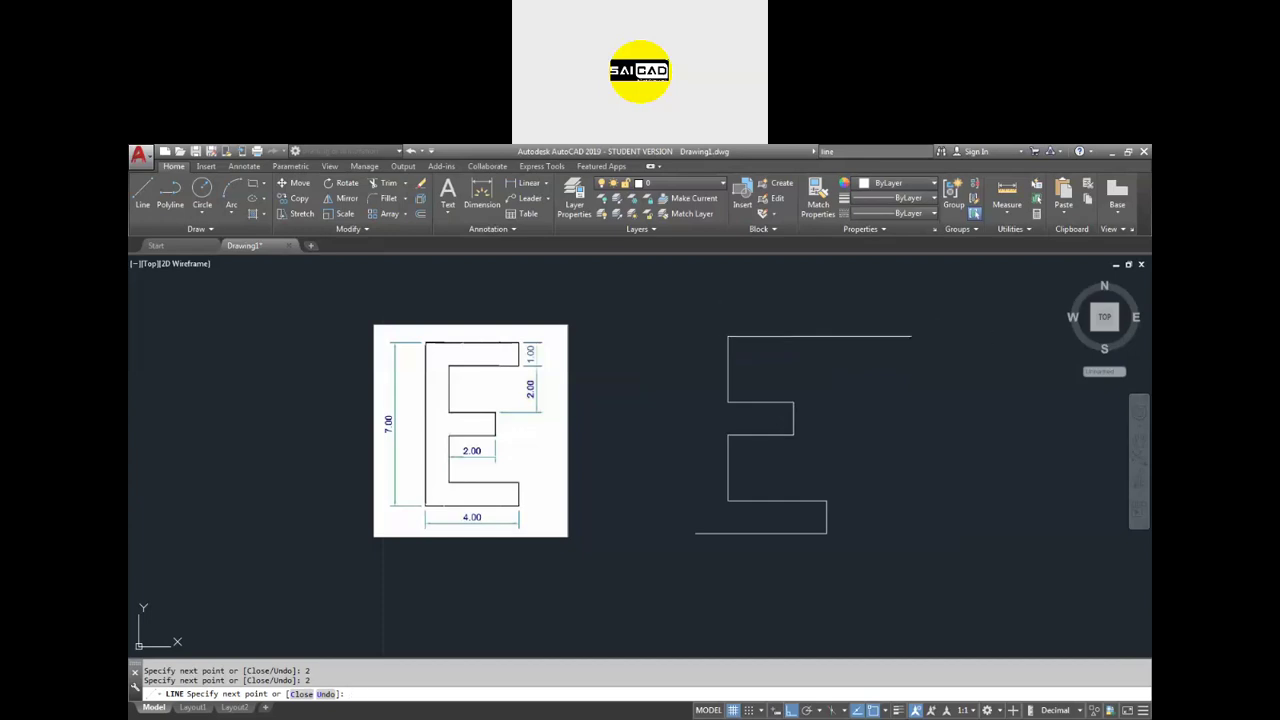
type("2")
key("Return")
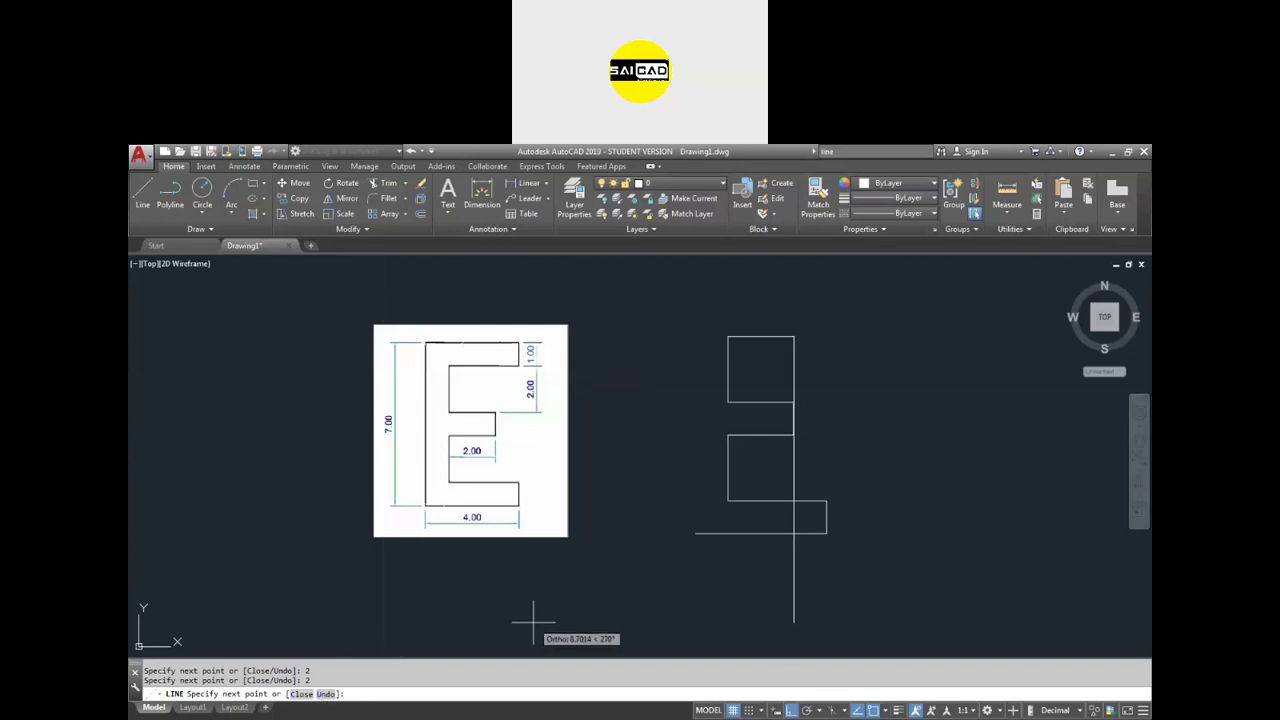
key("Return")
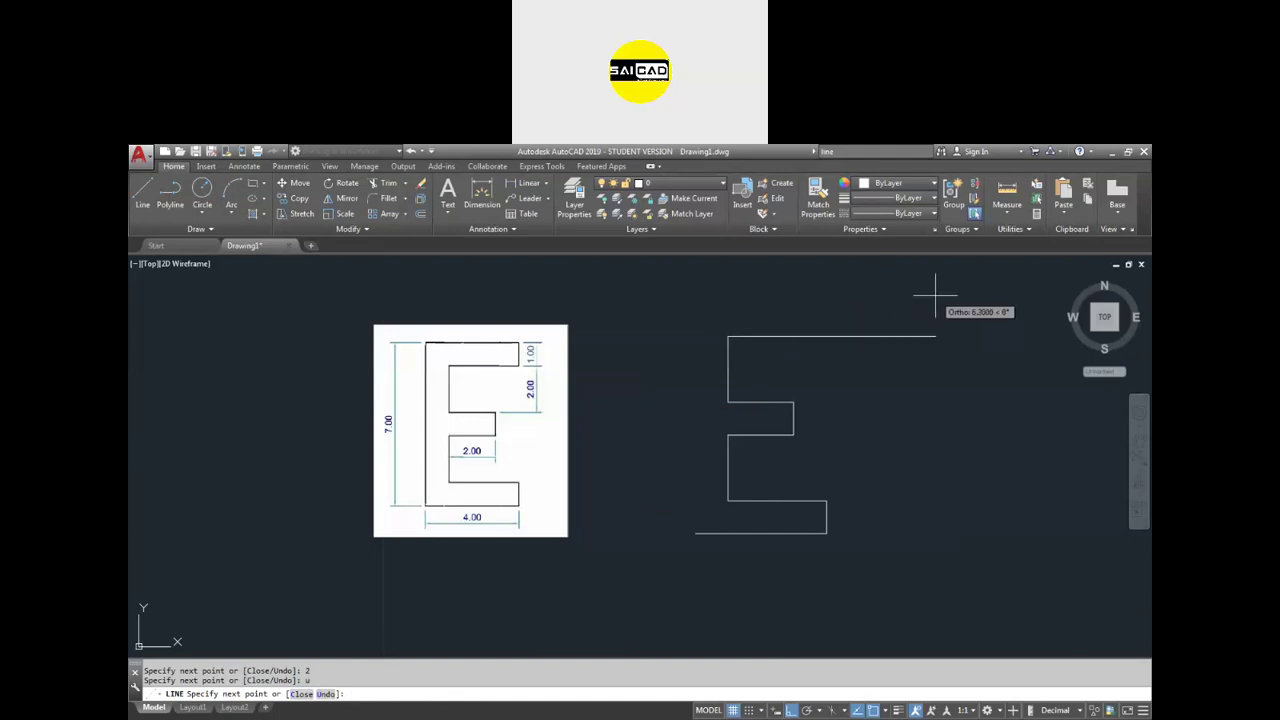
type("3")
key("Return")
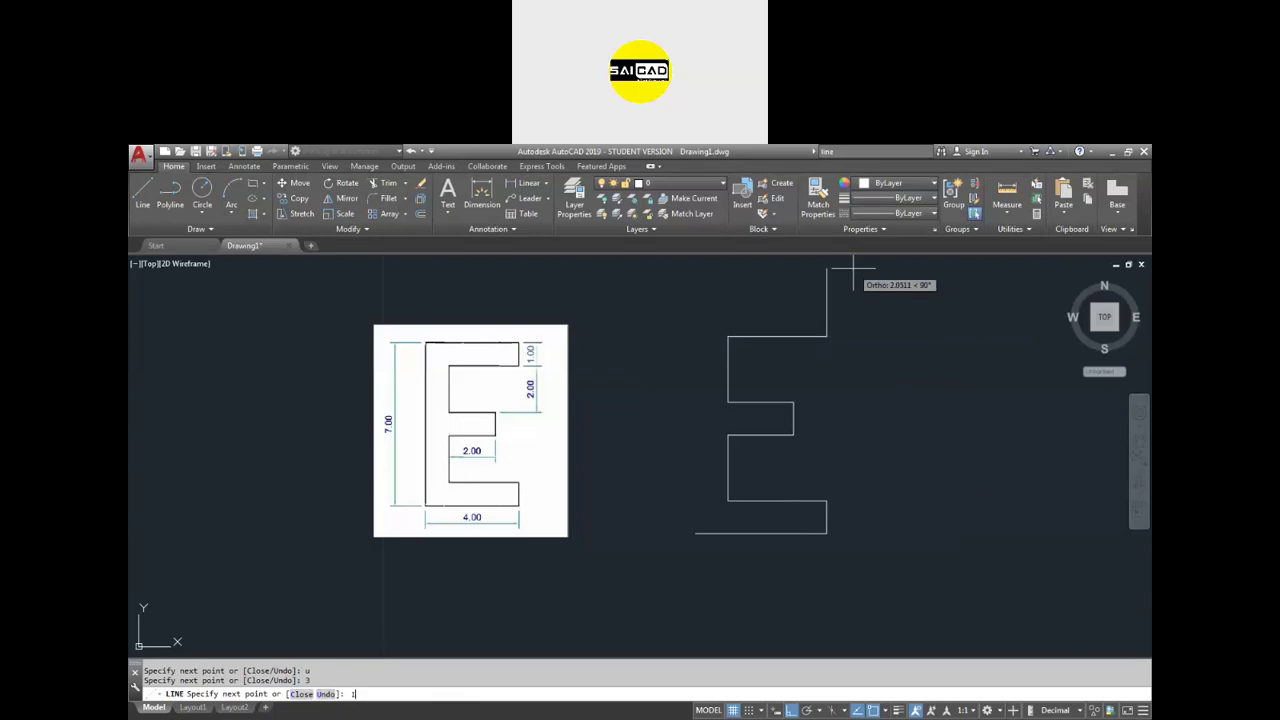
type("1")
key("Return")
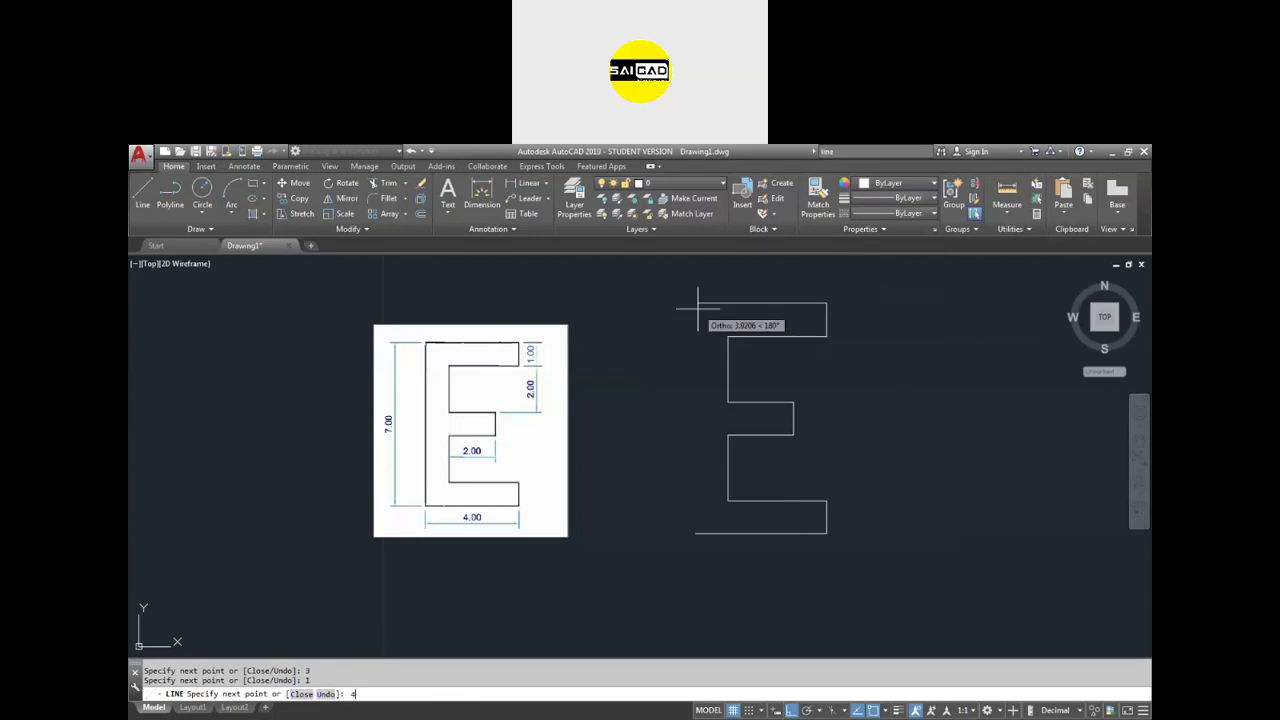
type("4")
key("Return")
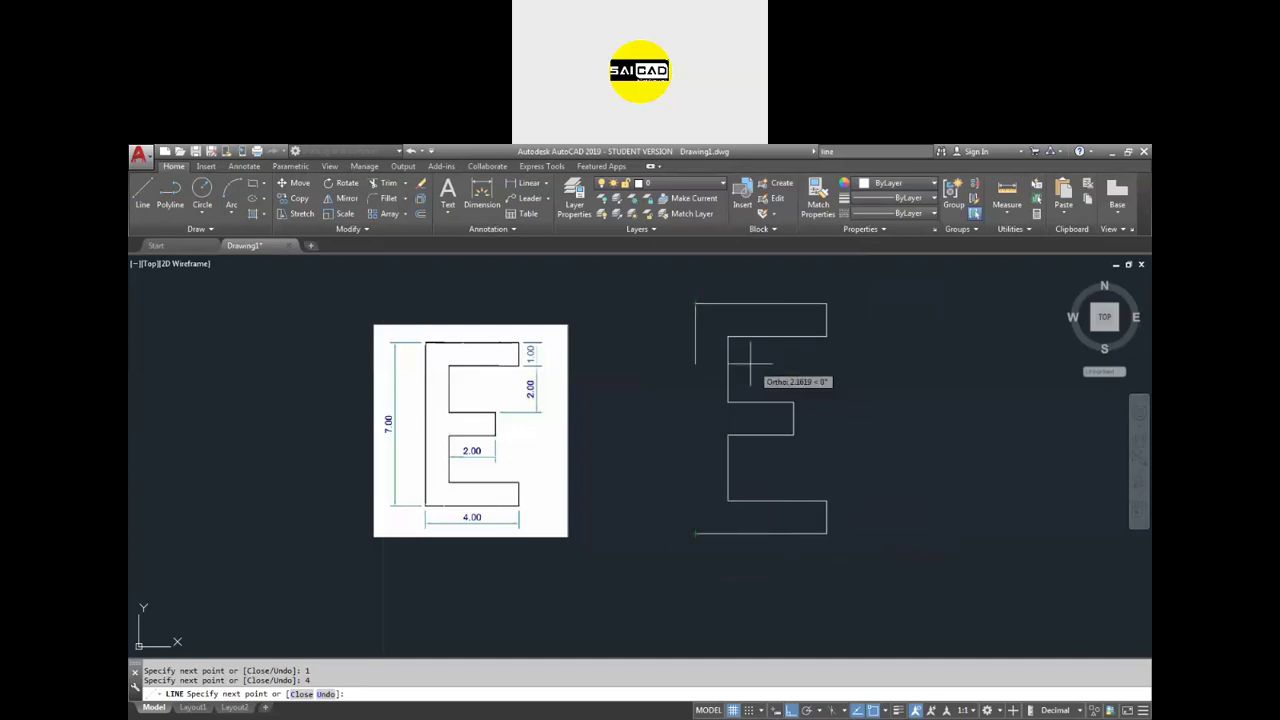
left_click(301, 694)
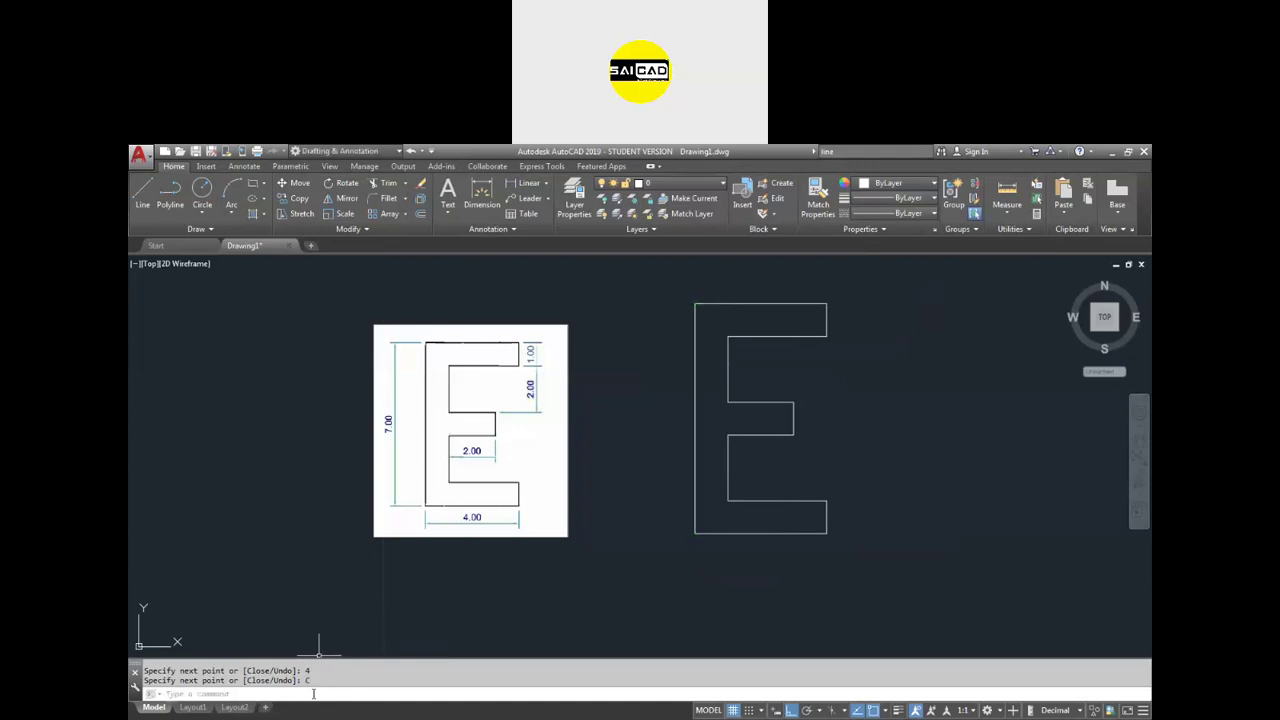
scroll(686, 567, "down", 2)
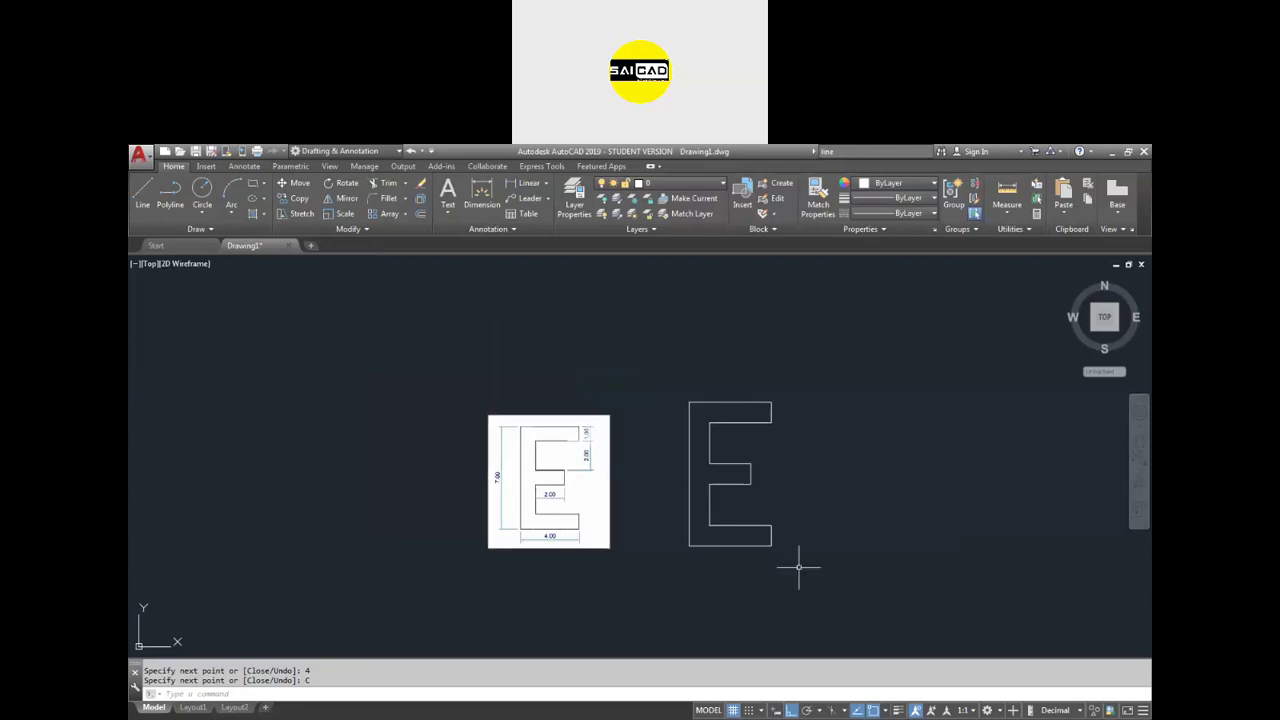
key("space")
left_click(884, 567)
left_click(973, 543)
left_click(923, 543)
left_click(923, 514)
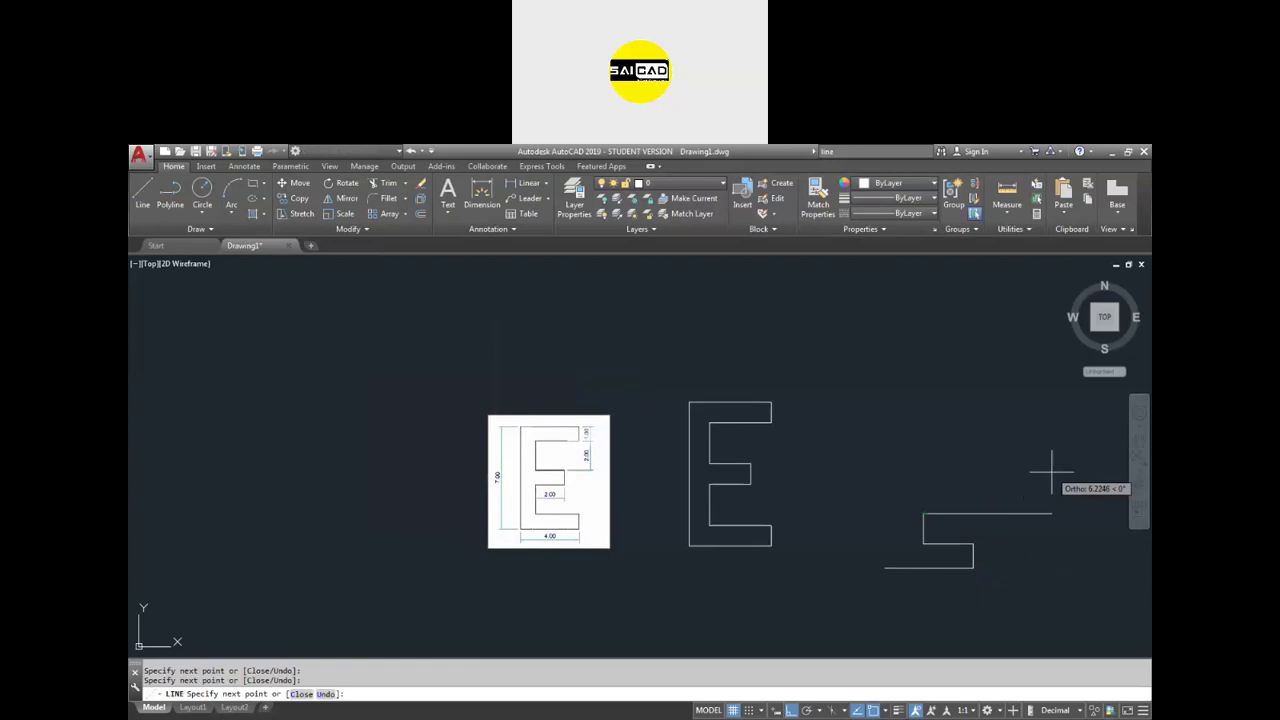
key("Escape")
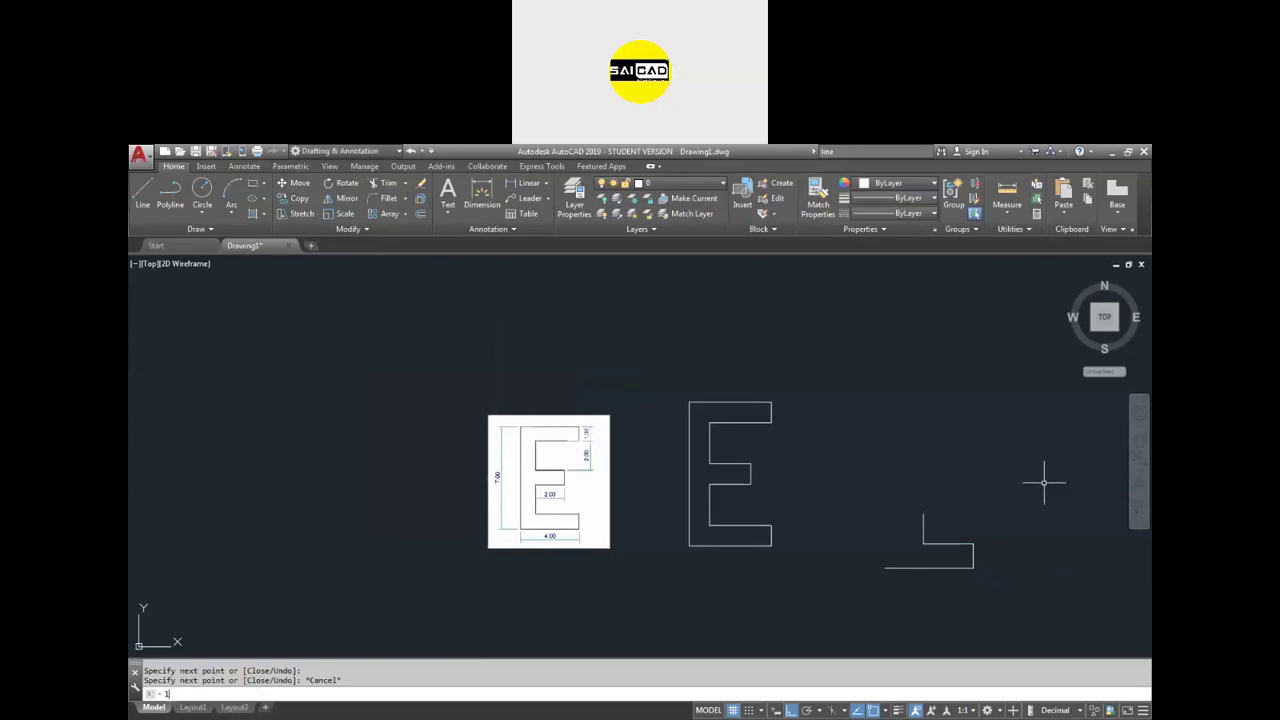
key("Return")
left_click(923, 514)
left_click(981, 514)
left_click(981, 477)
left_click(930, 477)
left_click(930, 448)
left_click(990, 448)
left_click(990, 405)
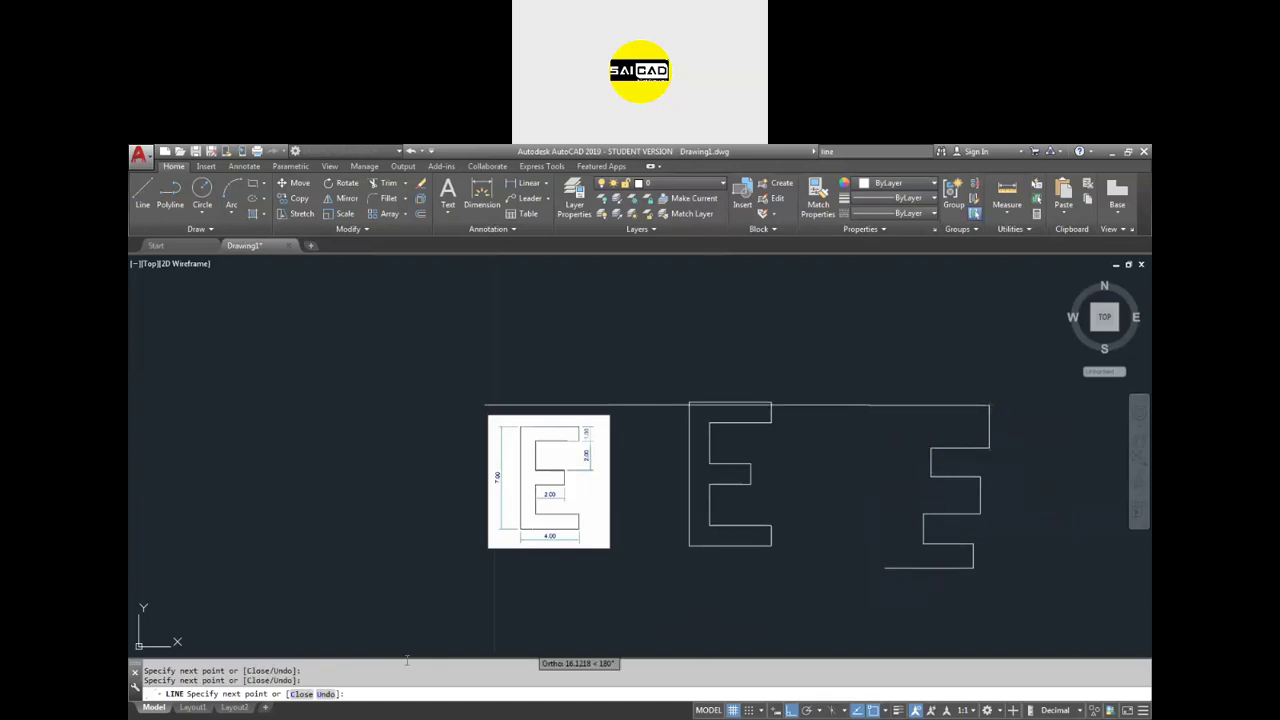
left_click(299, 694)
left_click(905, 458)
left_click(868, 480)
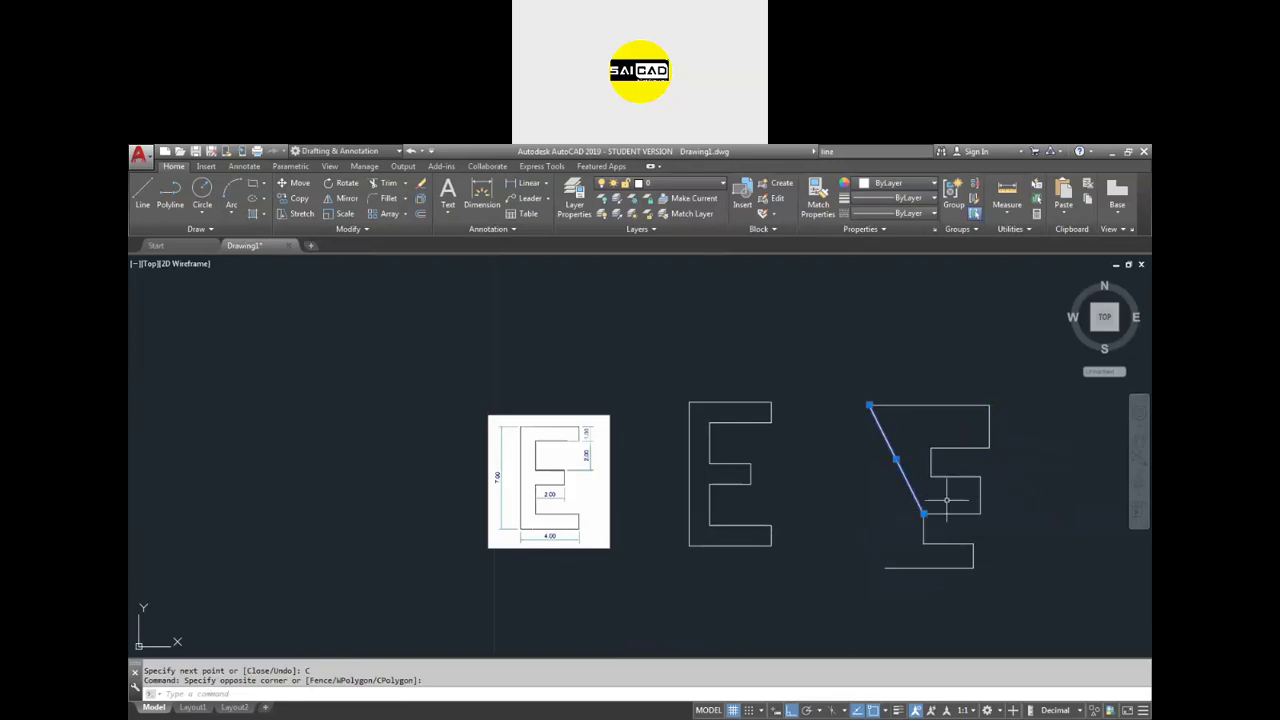
key("Delete")
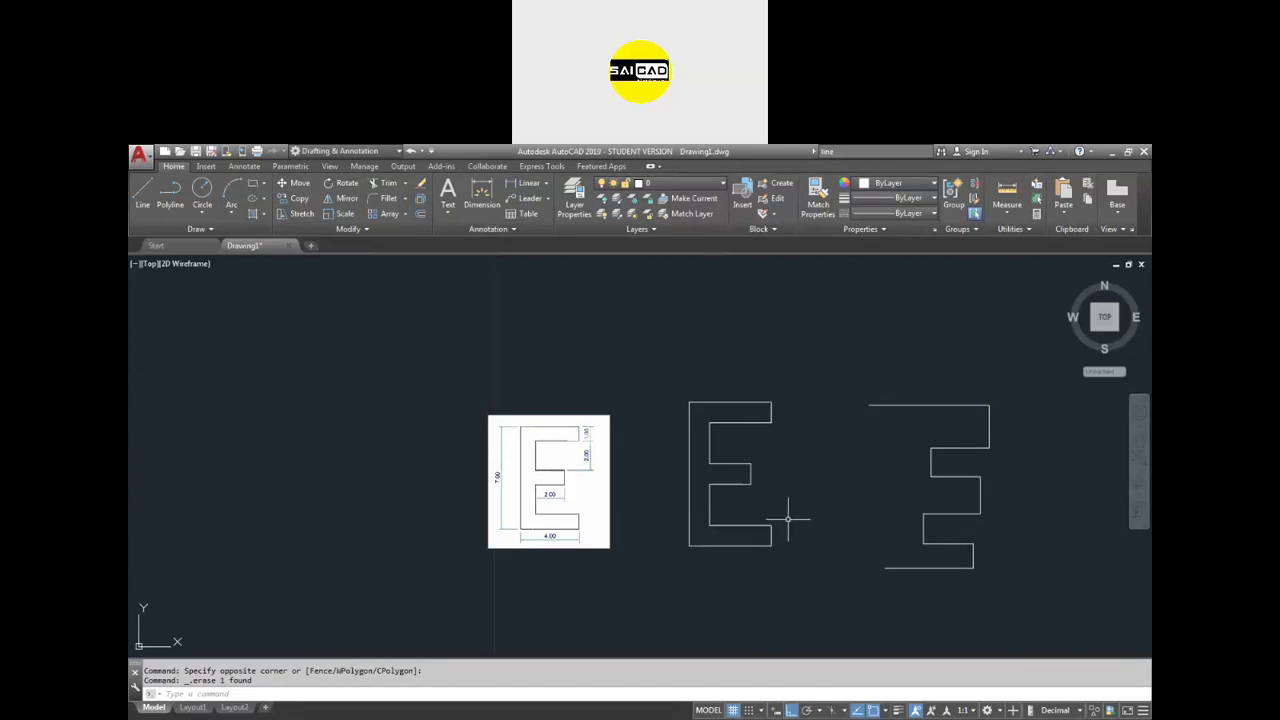
left_click(1060, 377)
left_click(851, 591)
key("Delete")
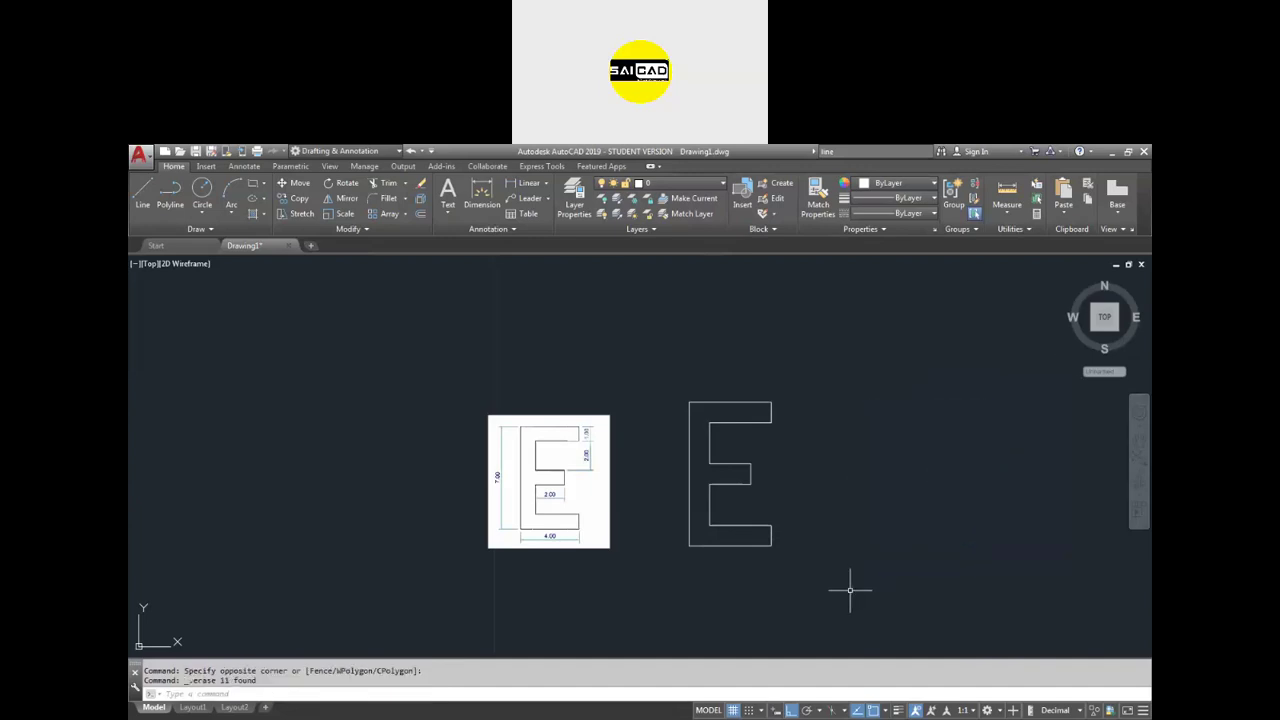
- Dimension the E's bottom width as 4 and the lower notch height as 2
scroll(737, 492, "up", 4)
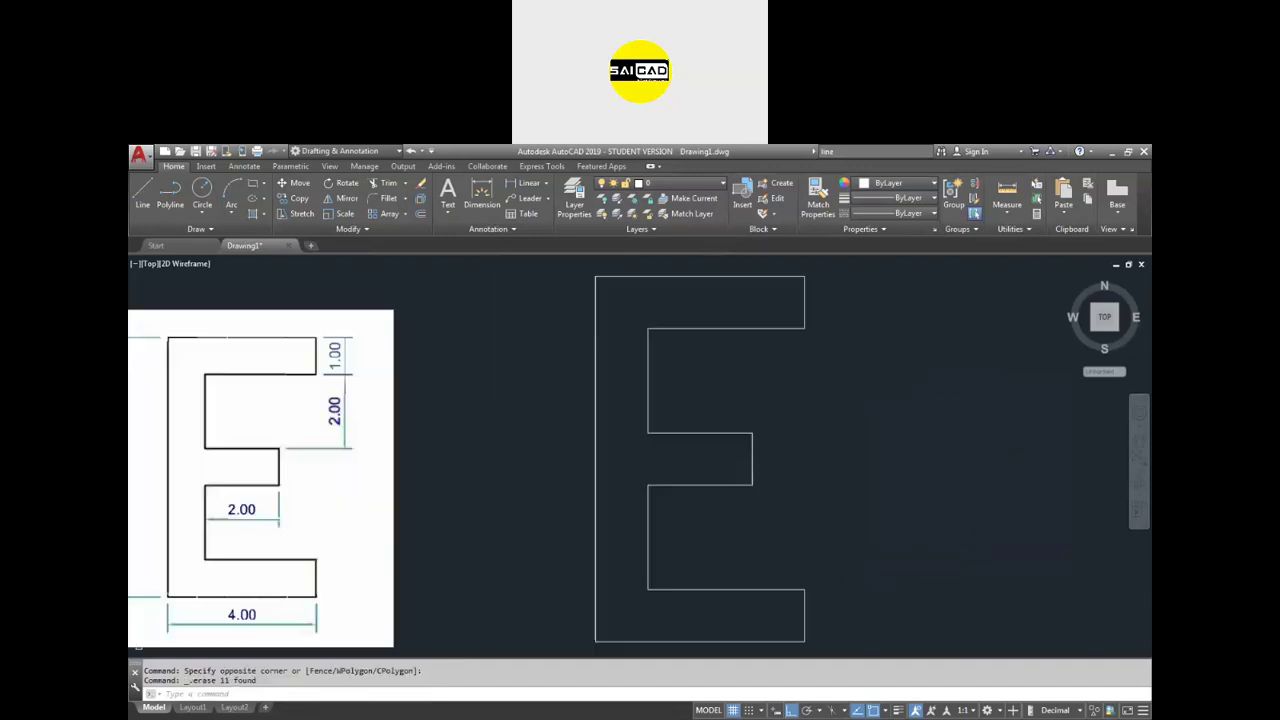
scroll(737, 492, "down", 3)
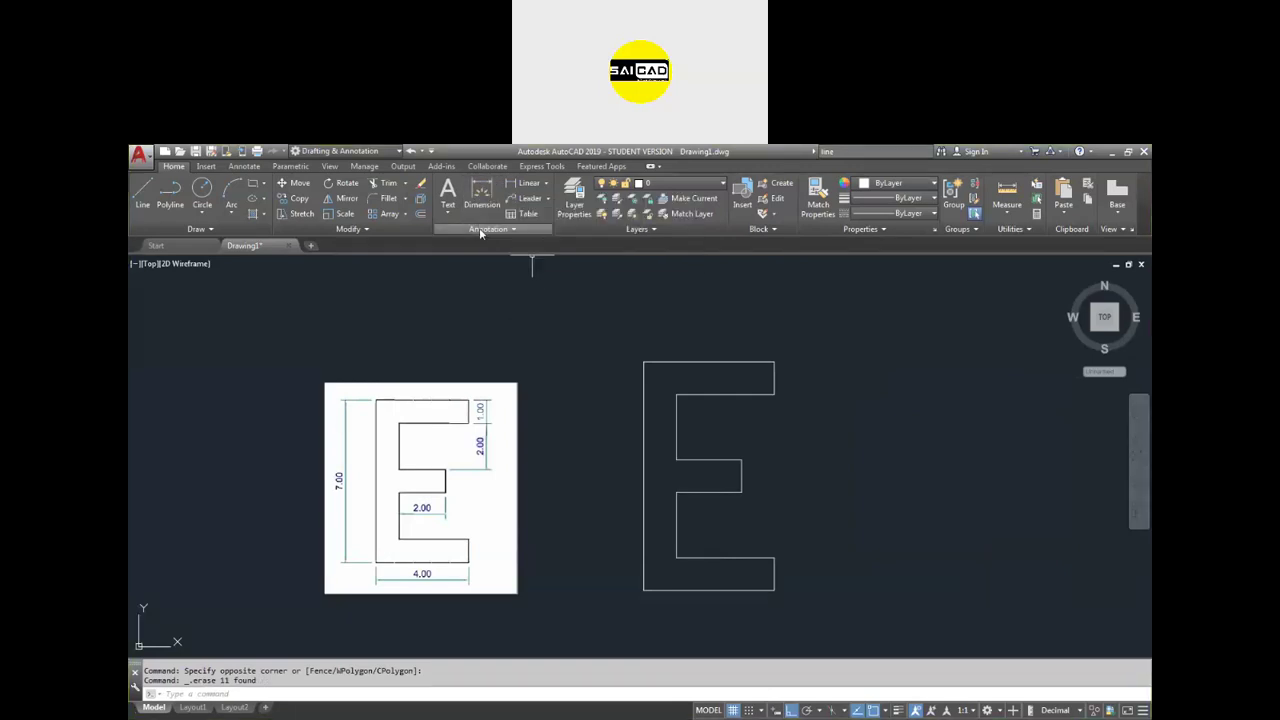
left_click(480, 190)
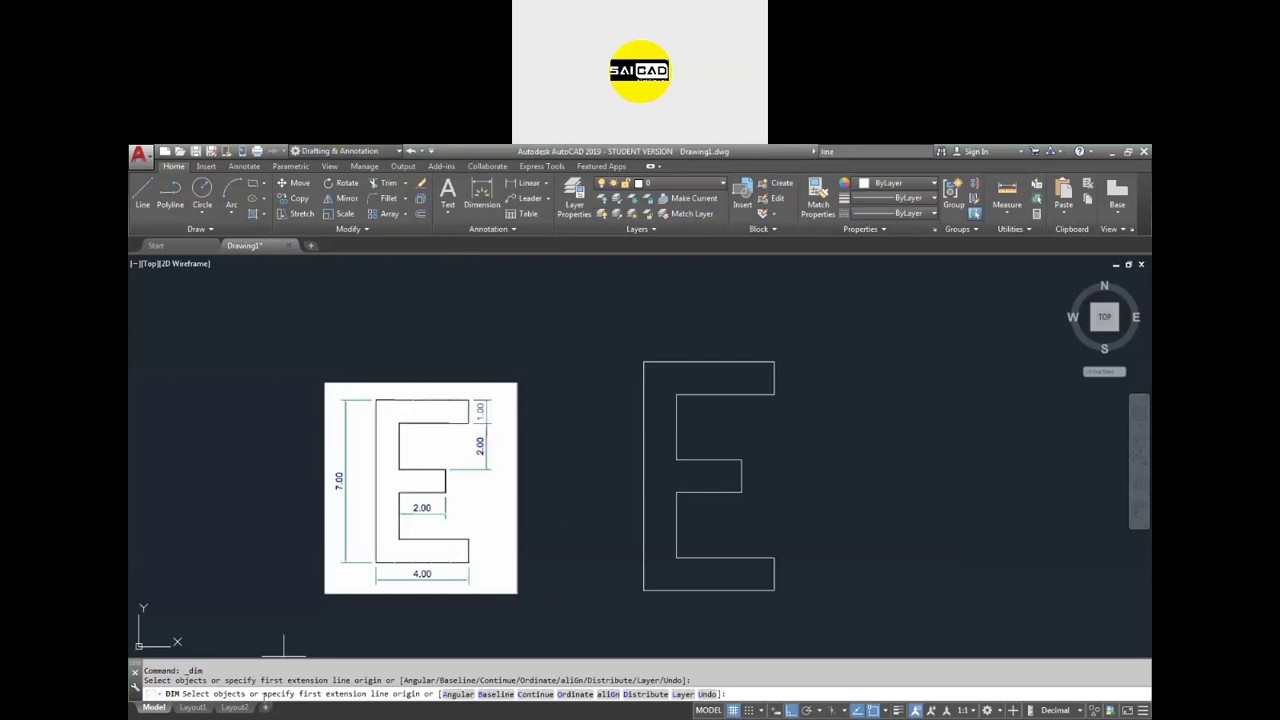
left_click(663, 592)
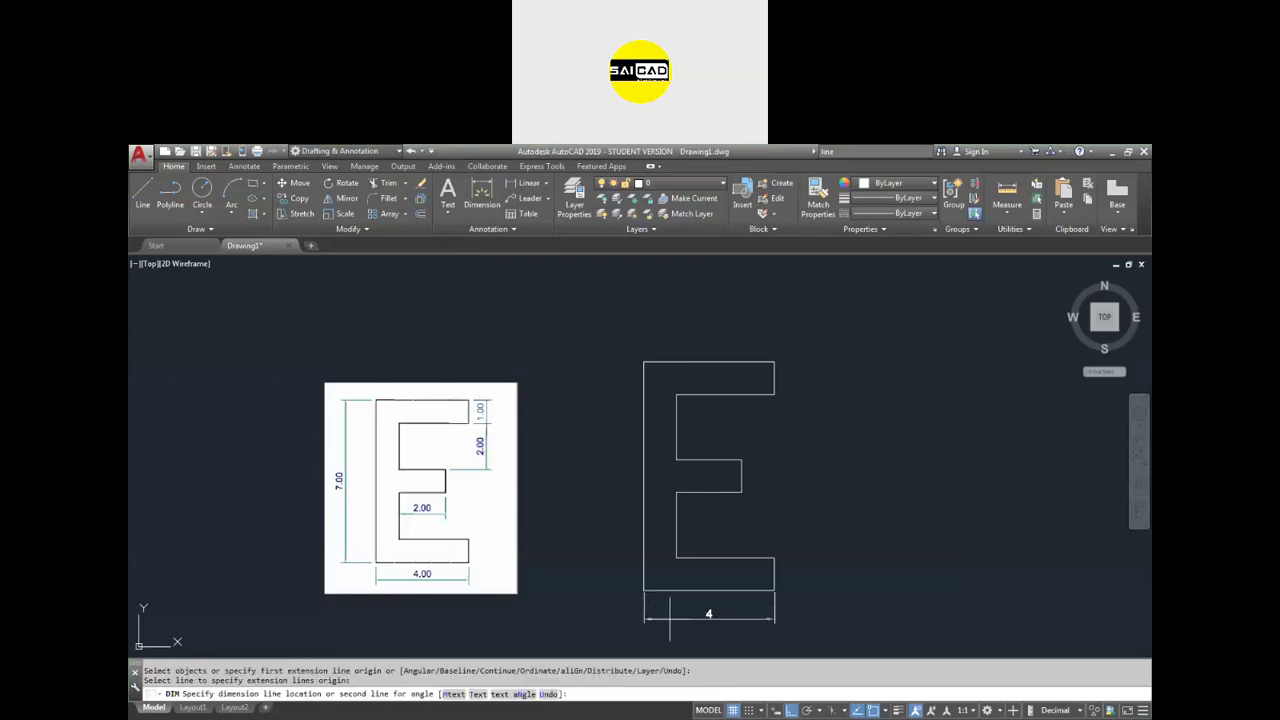
left_click(700, 620)
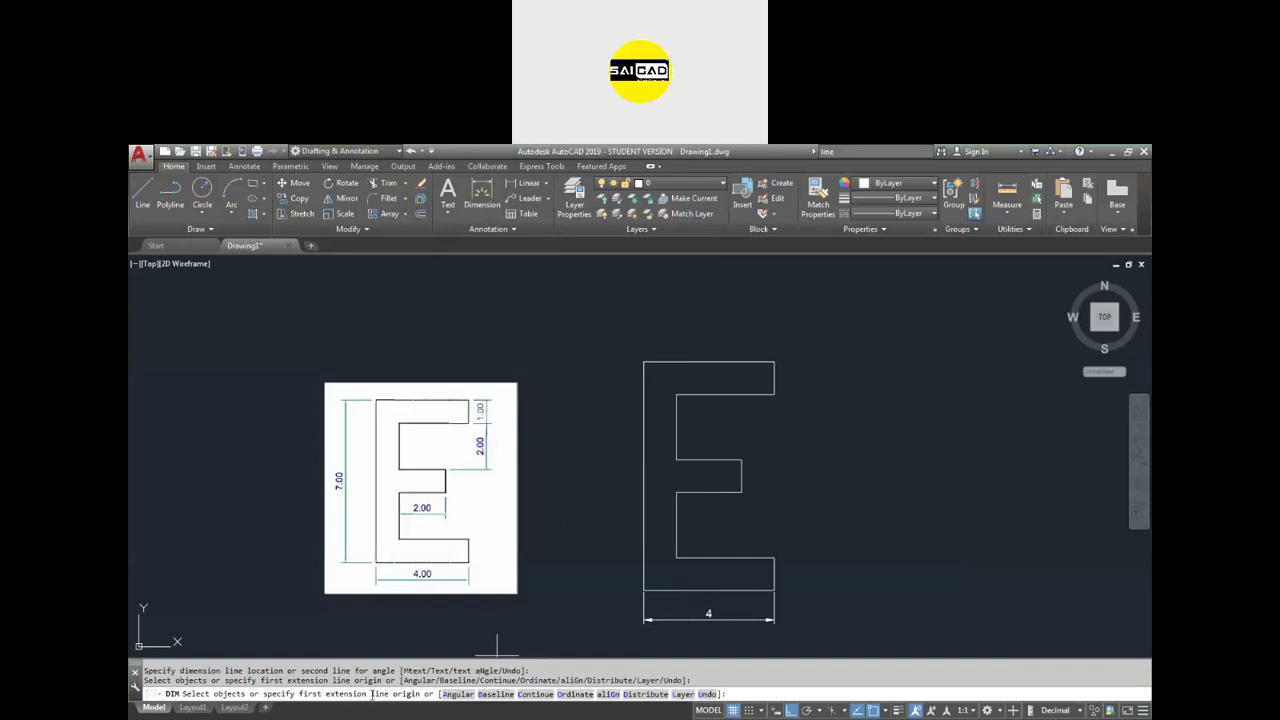
scroll(745, 575, "up", 2)
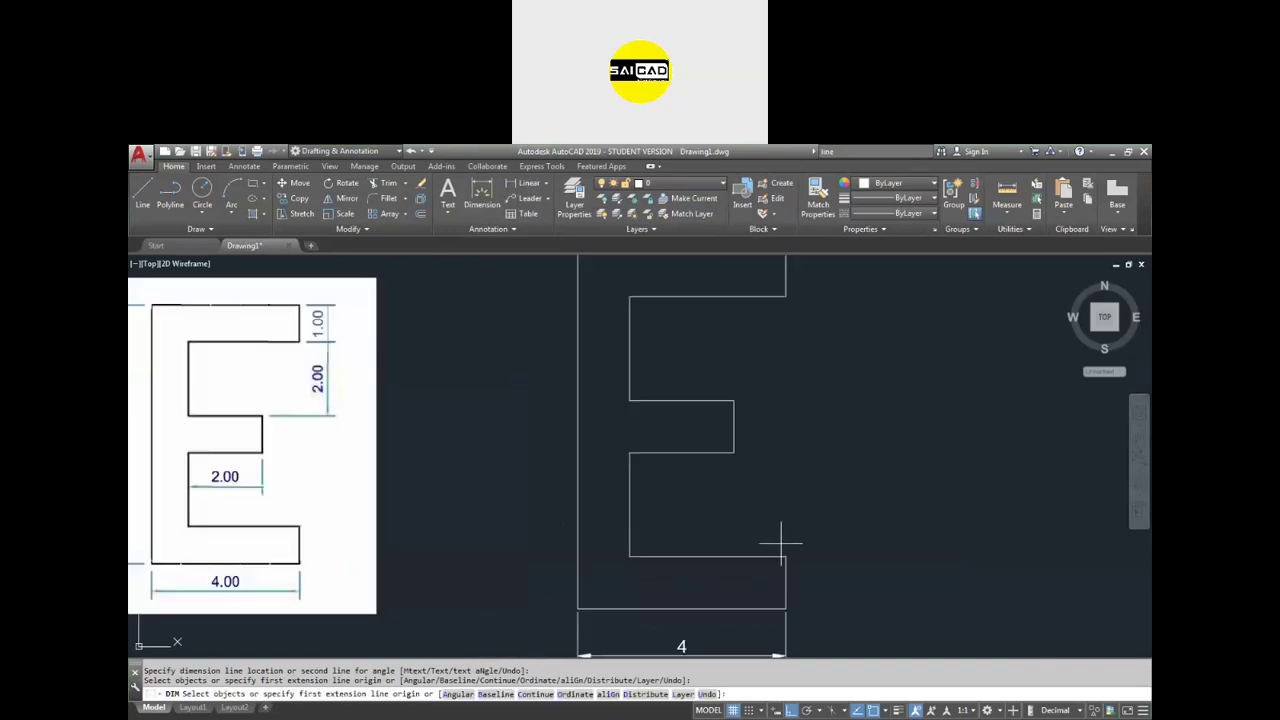
left_click(786, 556)
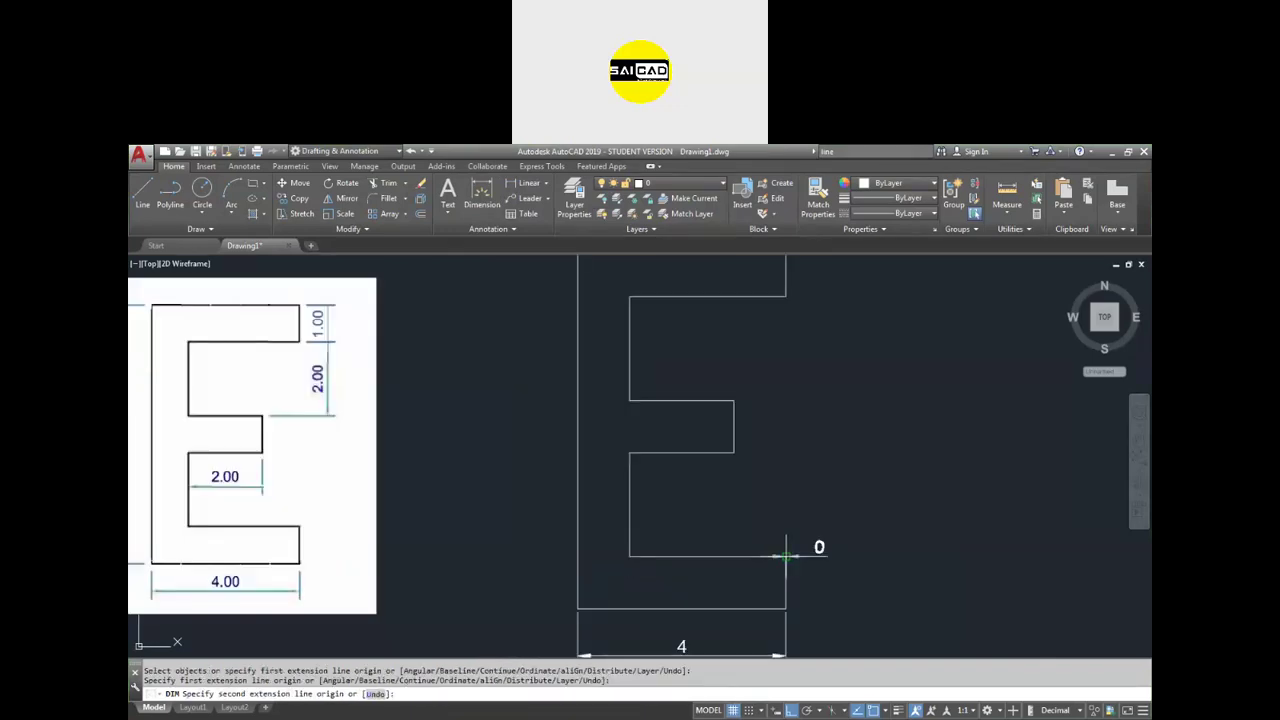
left_click(734, 452)
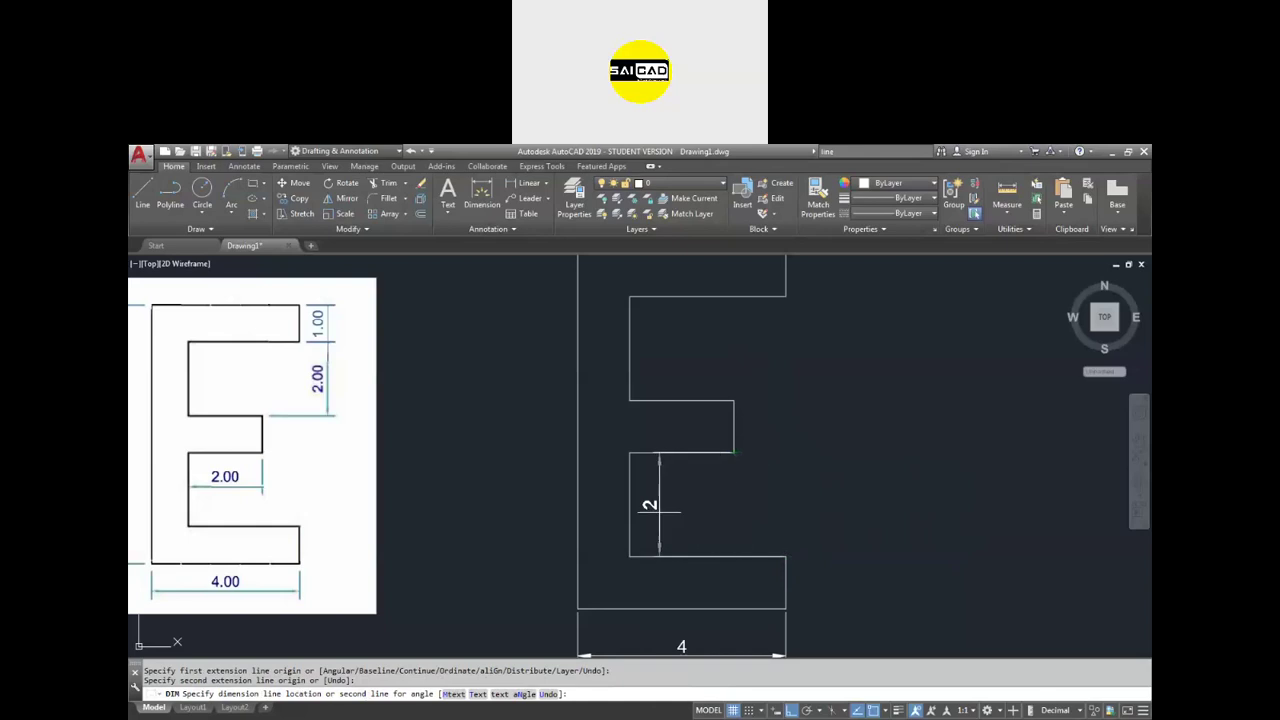
left_click(667, 512)
- Dimension the middle arm's 2-unit length in the upper notch
scroll(914, 503, "down", 2)
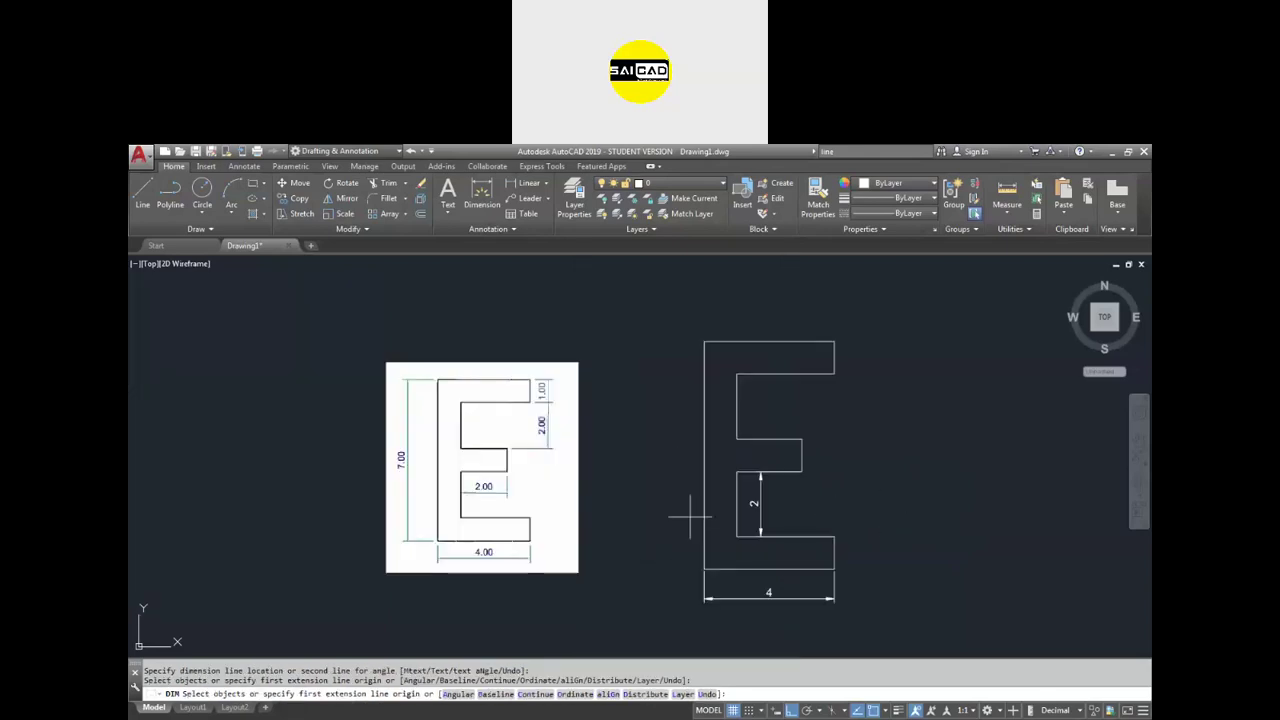
left_click(481, 195)
scroll(785, 410, "up", 4)
left_click(692, 483)
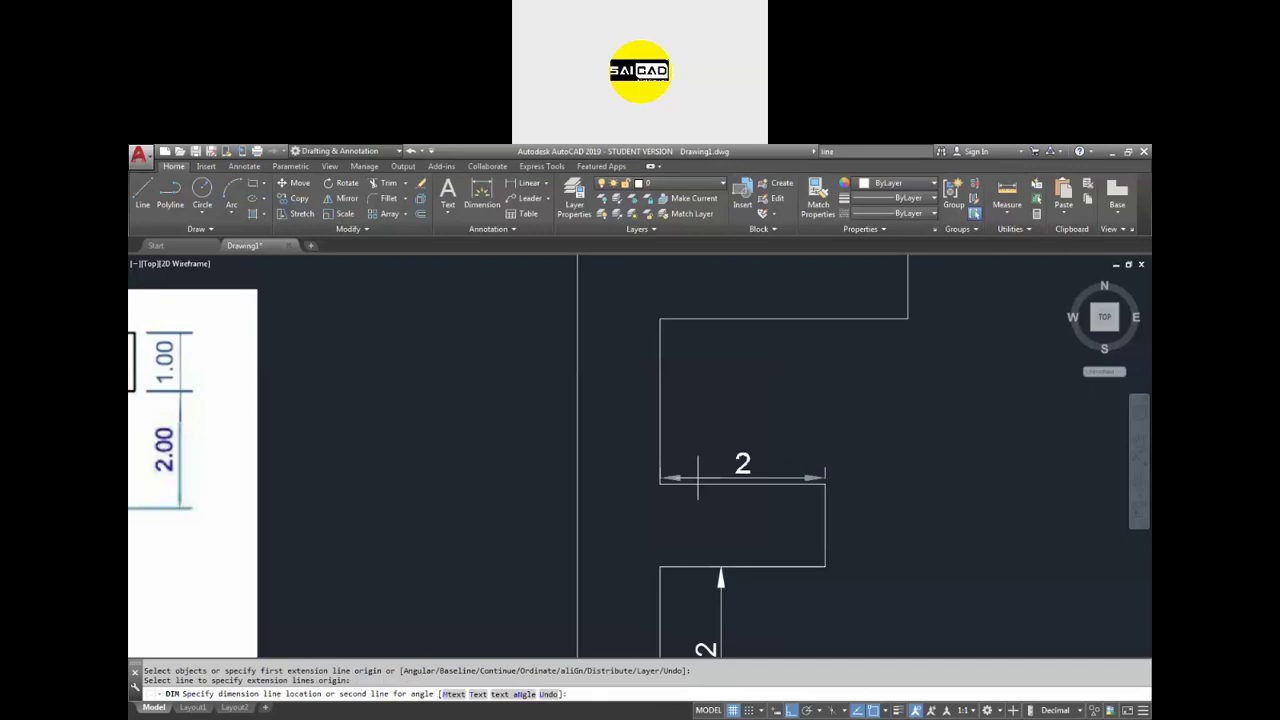
left_click(716, 437)
scroll(776, 448, "down", 2)
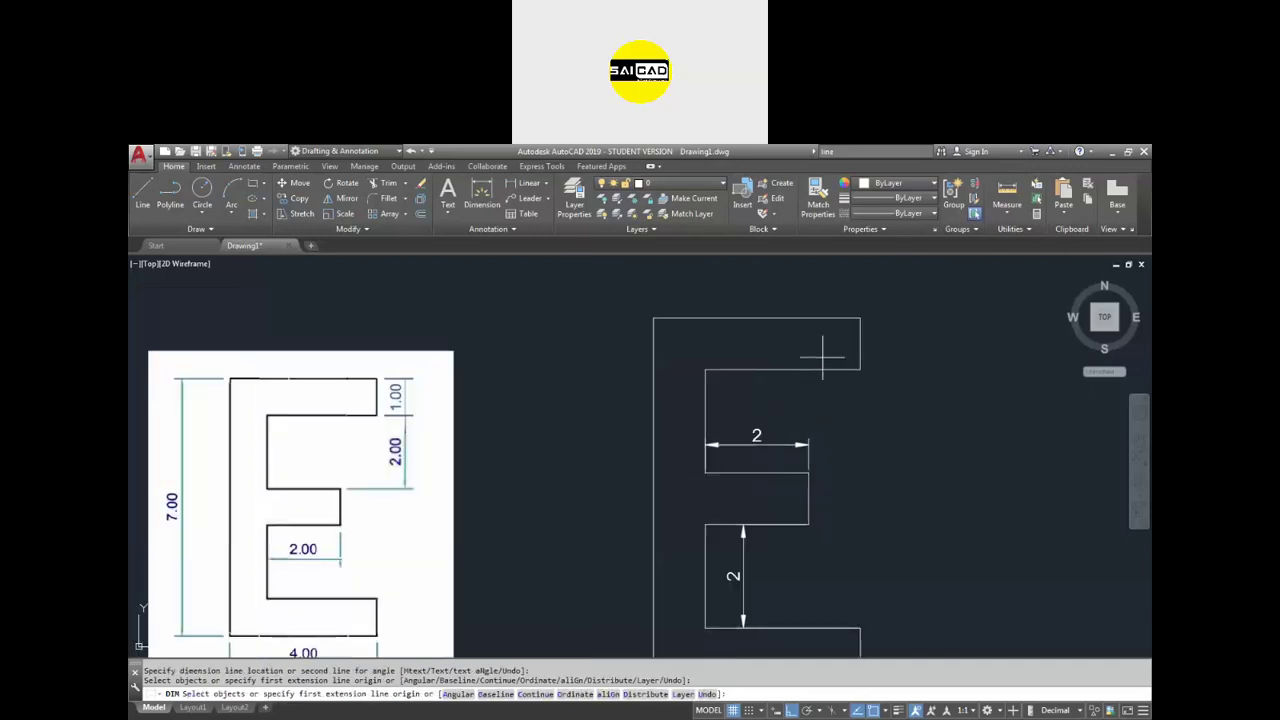
- Dimension the top arm's 1-unit thickness and pick the E's left corners for the height
key("Return")
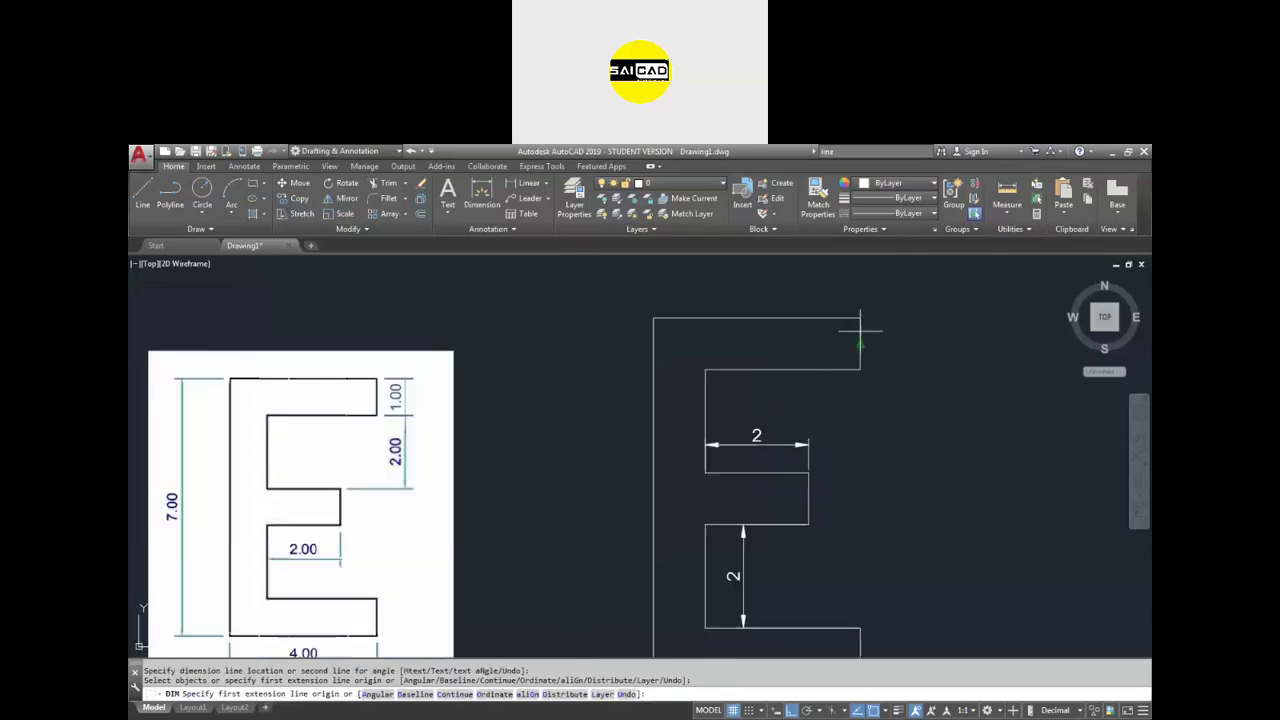
left_click(860, 318)
left_click(860, 369)
left_click(890, 345)
scroll(711, 320, "down", 2)
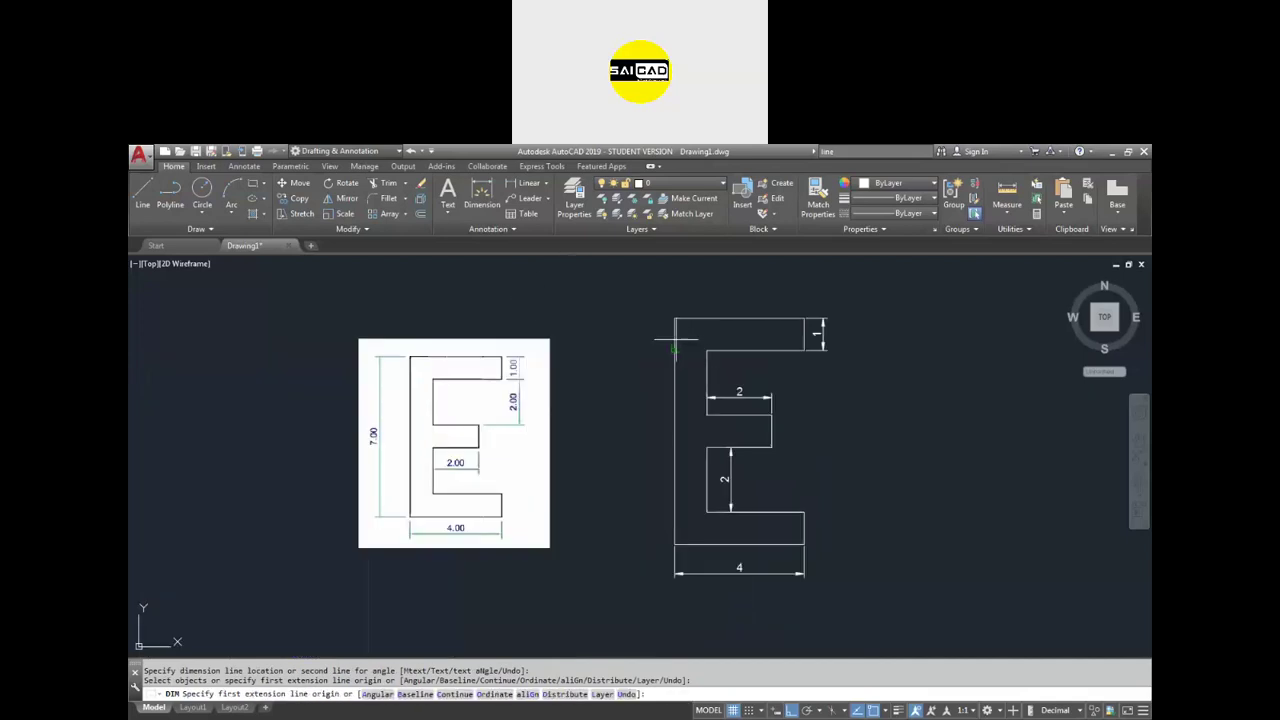
left_click(675, 318)
left_click(675, 545)
- Place the 7 overall-height dimension left of the E
left_click(642, 430)
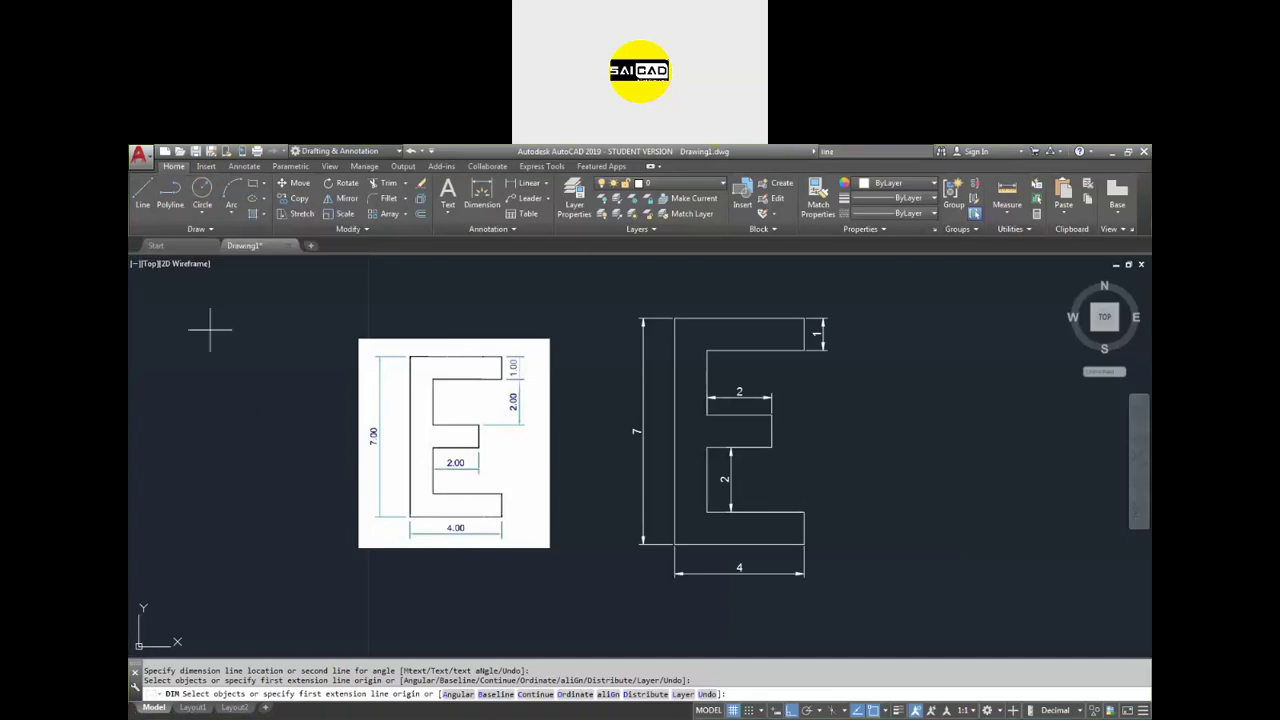
left_click(143, 198)
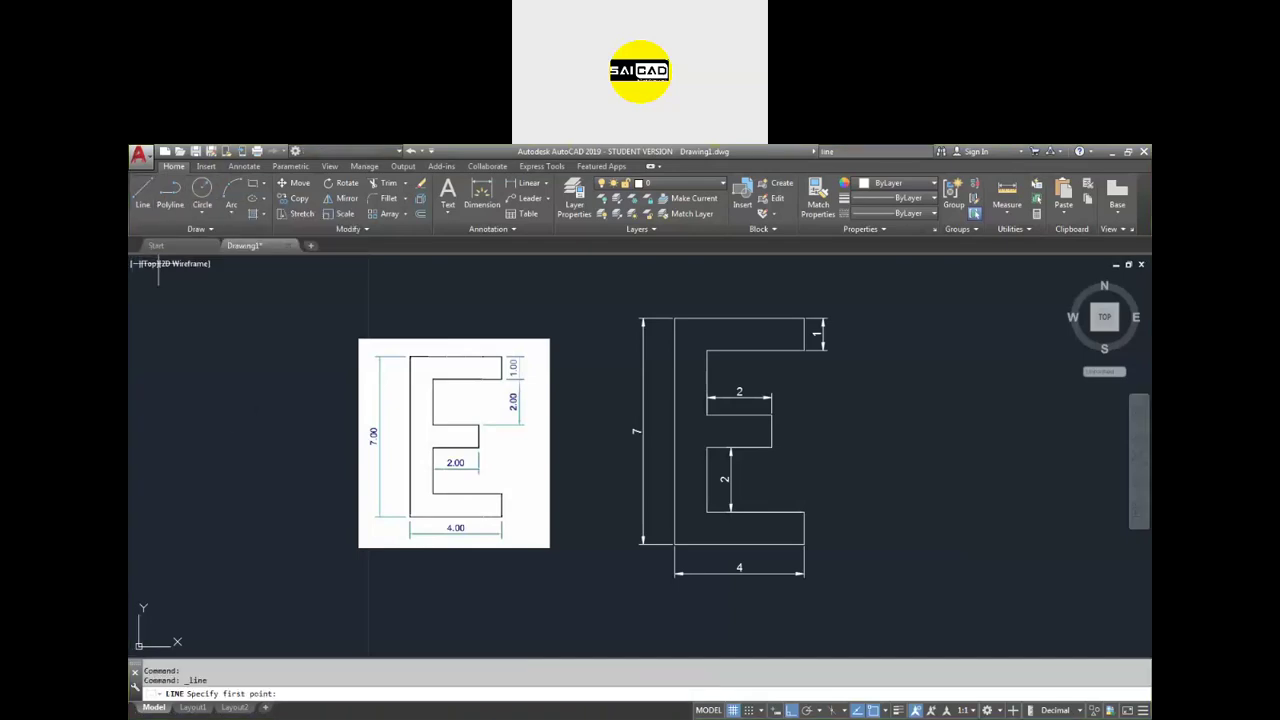
- Draw a horizontal line 5 units long
scroll(511, 583, "down", 4)
scroll(511, 583, "up", 4)
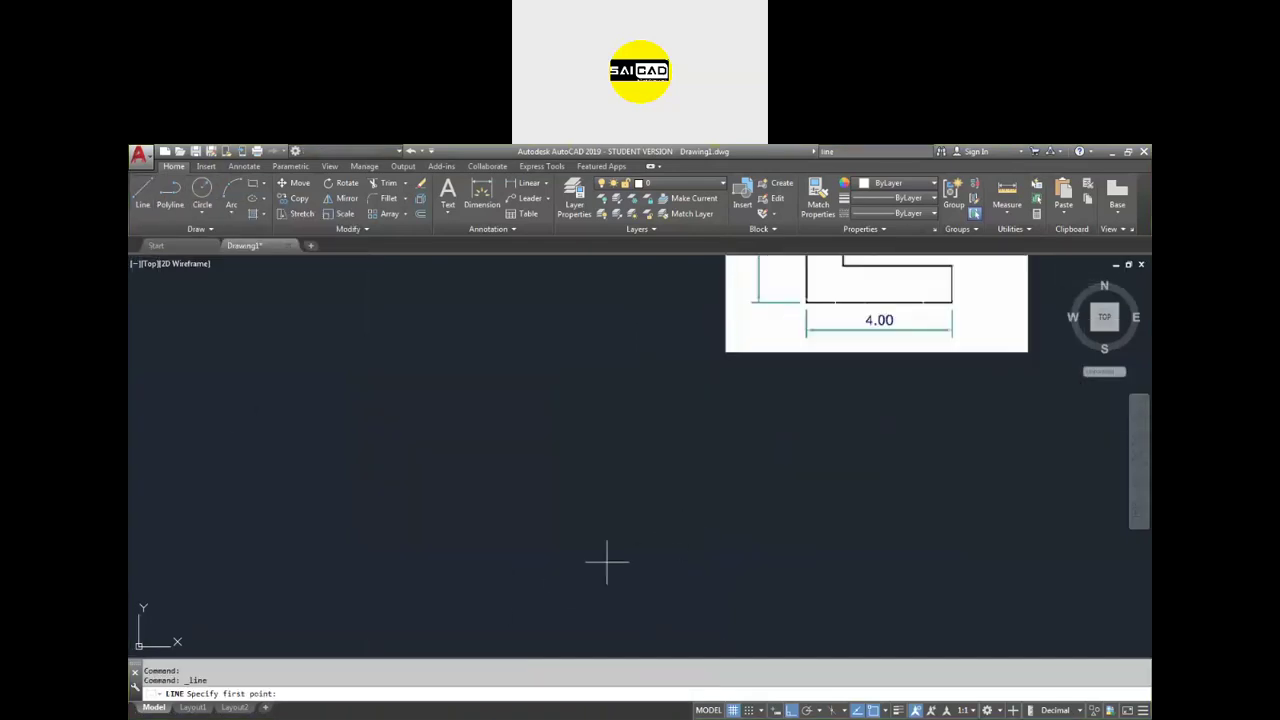
left_click(569, 570)
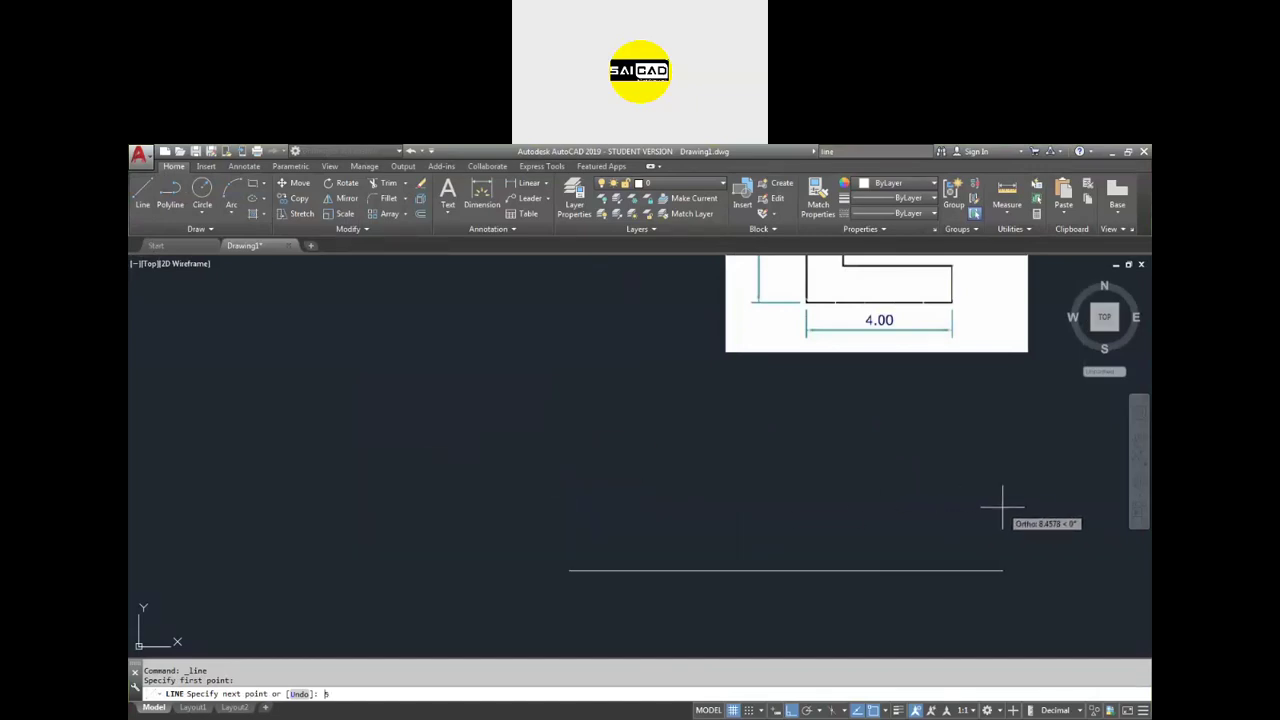
type("5")
key("Return")
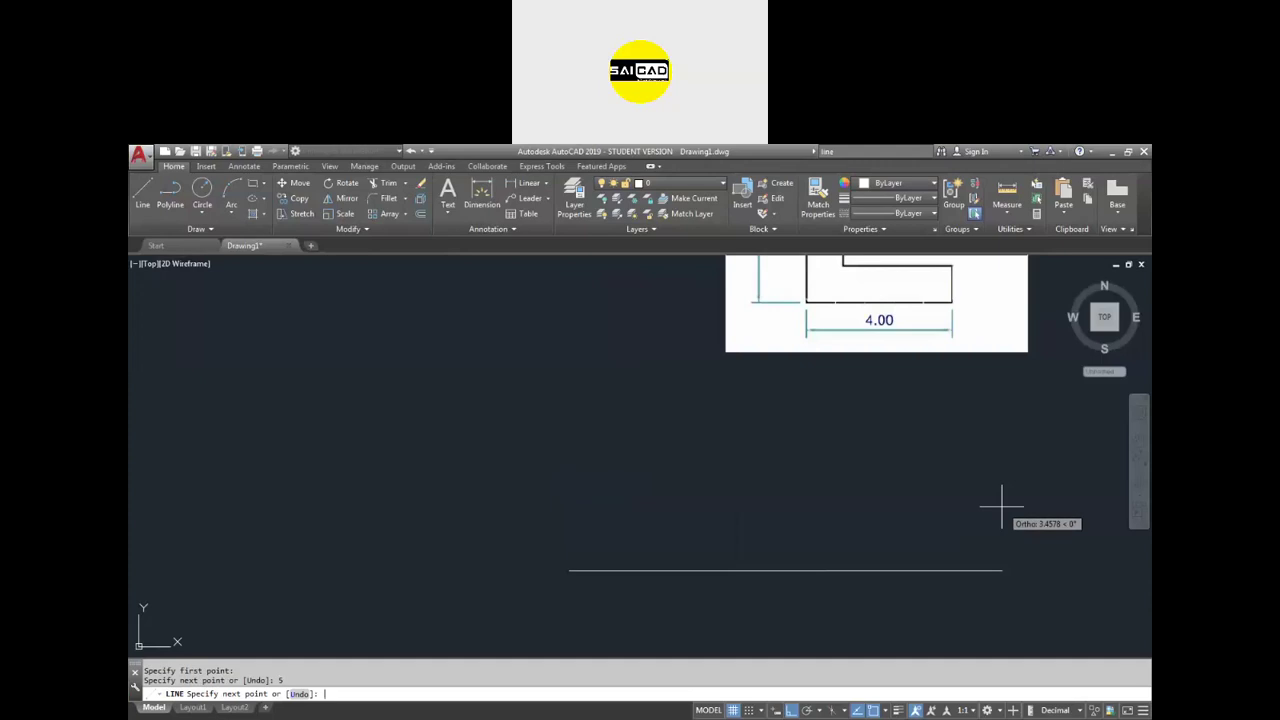
key("Escape")
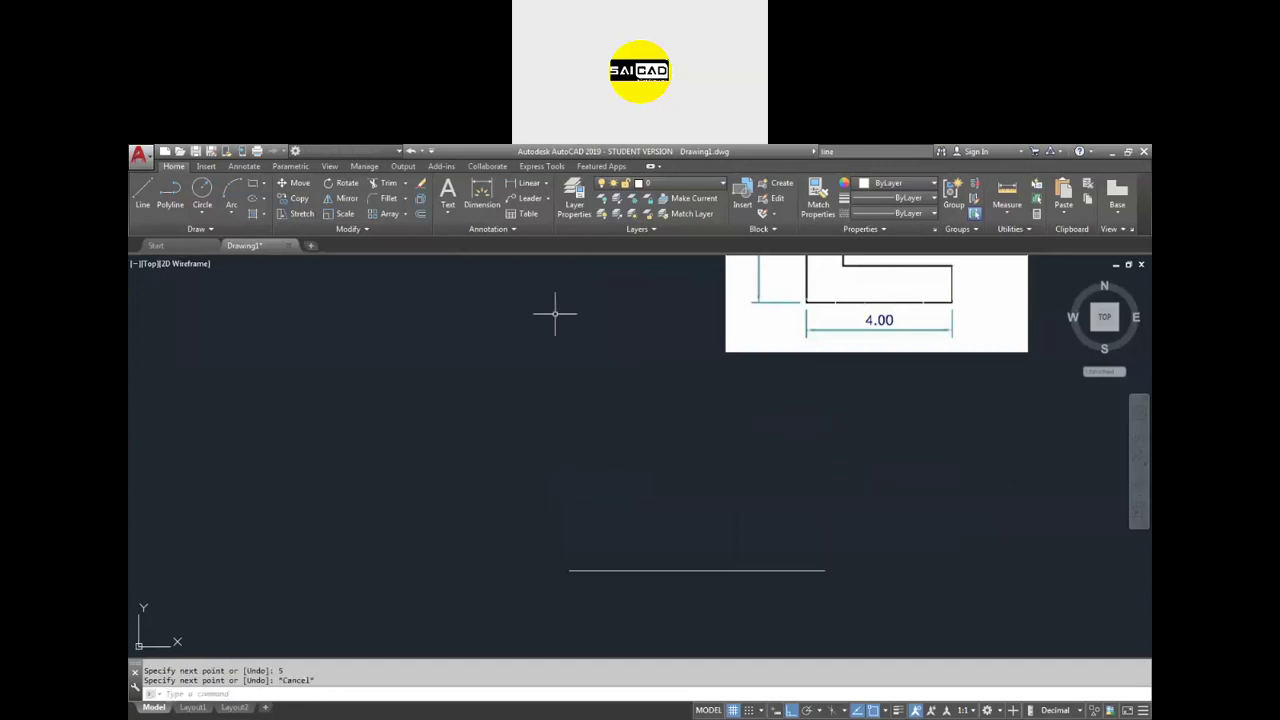
- Dimension the new line as 5 below it
left_click(481, 192)
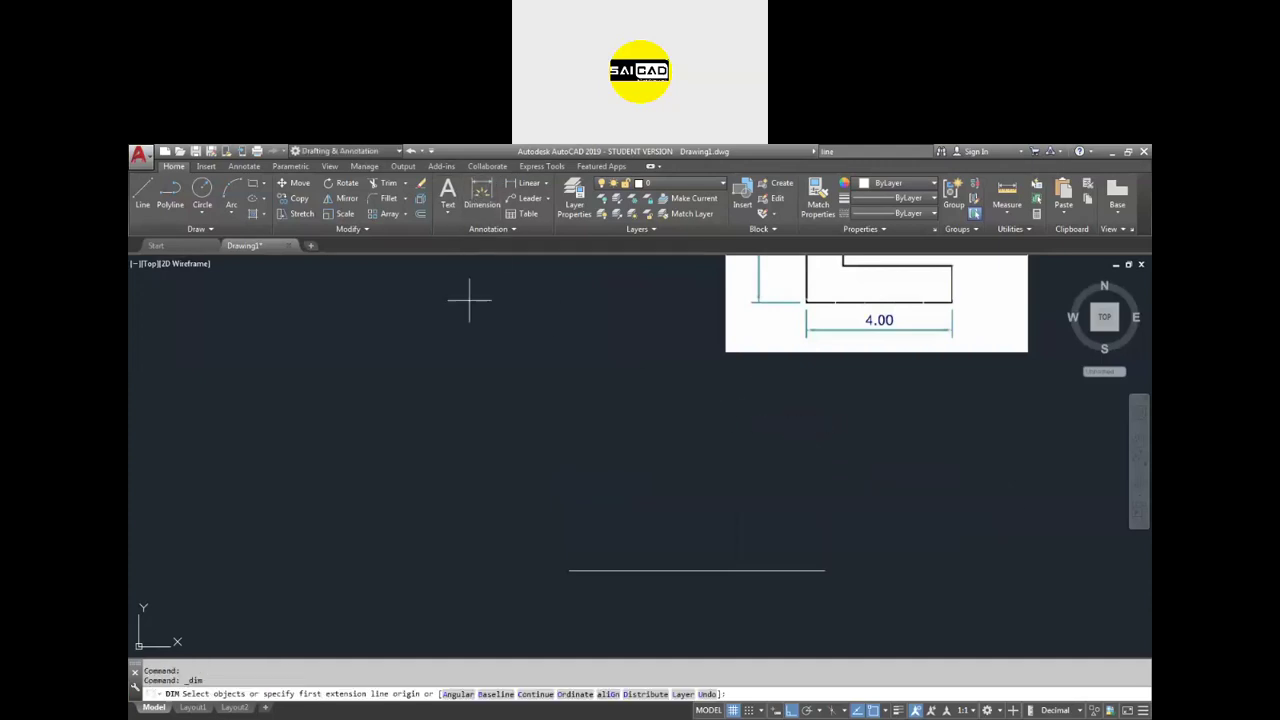
left_click(611, 570)
left_click(626, 628)
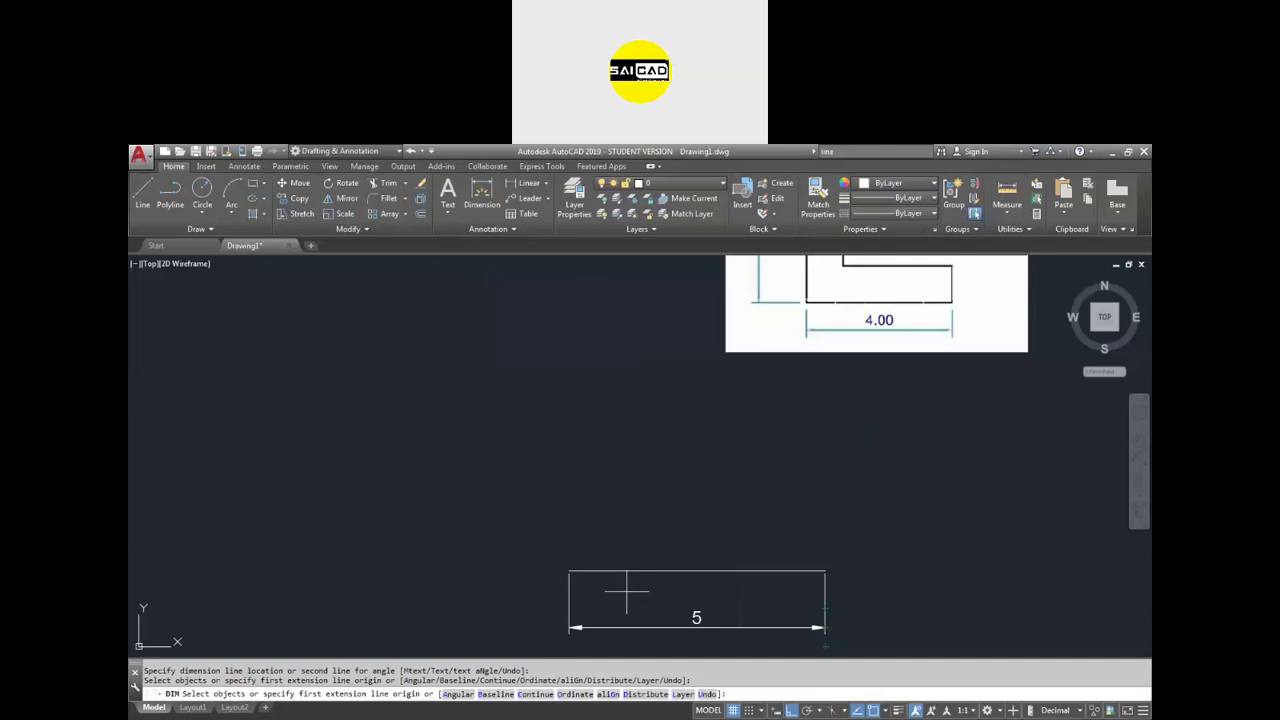
scroll(623, 591, "down", 4)
scroll(751, 509, "up", 2)
scroll(735, 484, "down", 2)
scroll(910, 445, "up", 2)
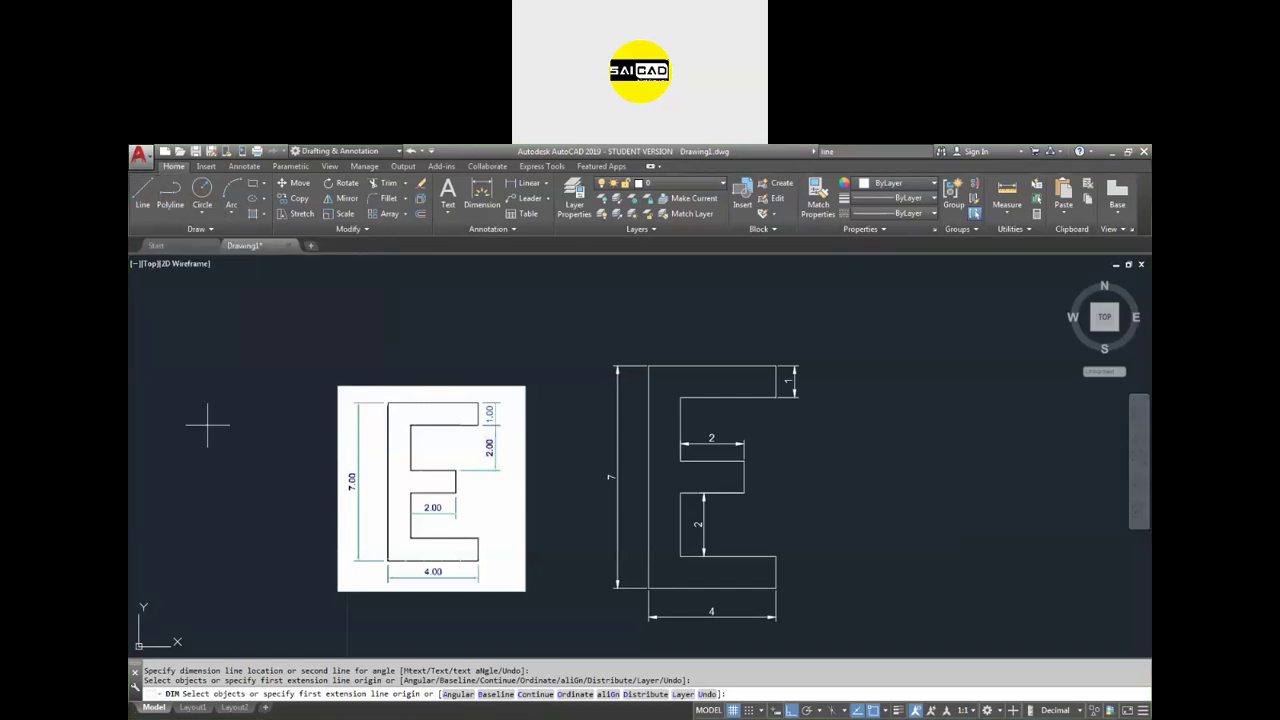
- Start a polyline with PL and draw its first straight segment to the right
type("p")
key("Escape")
key("Escape")
type("p")
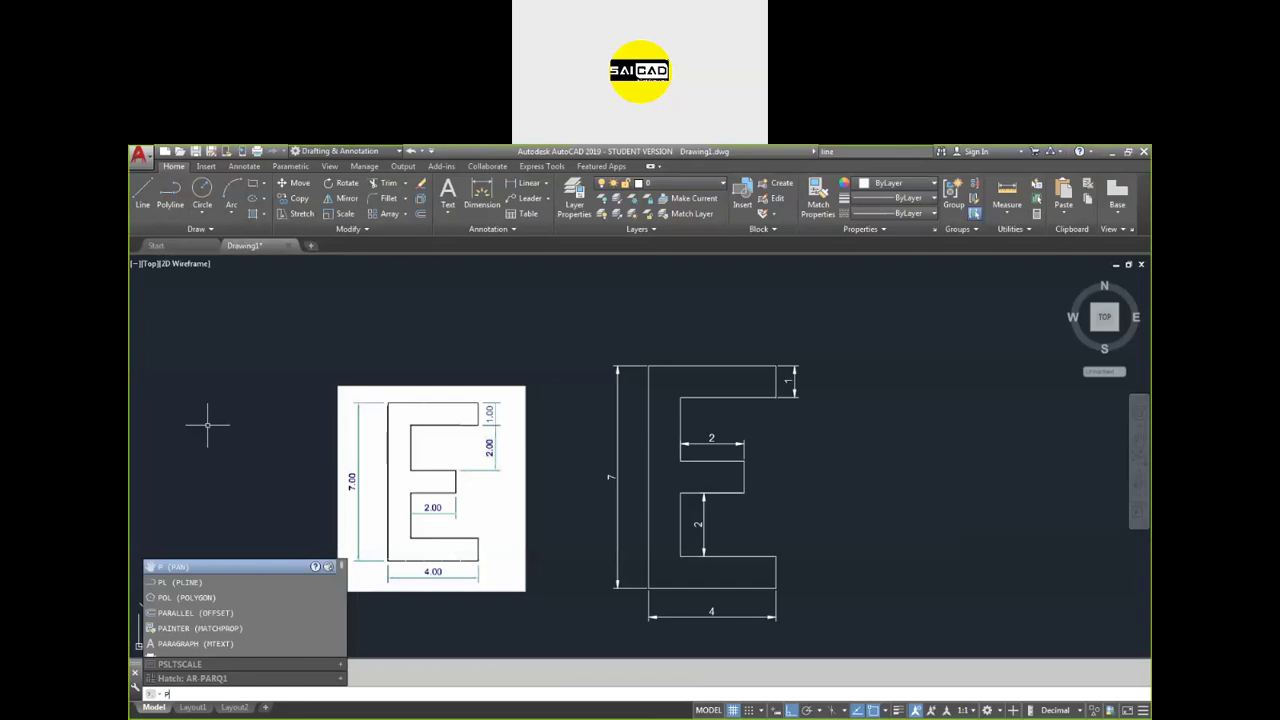
type("l")
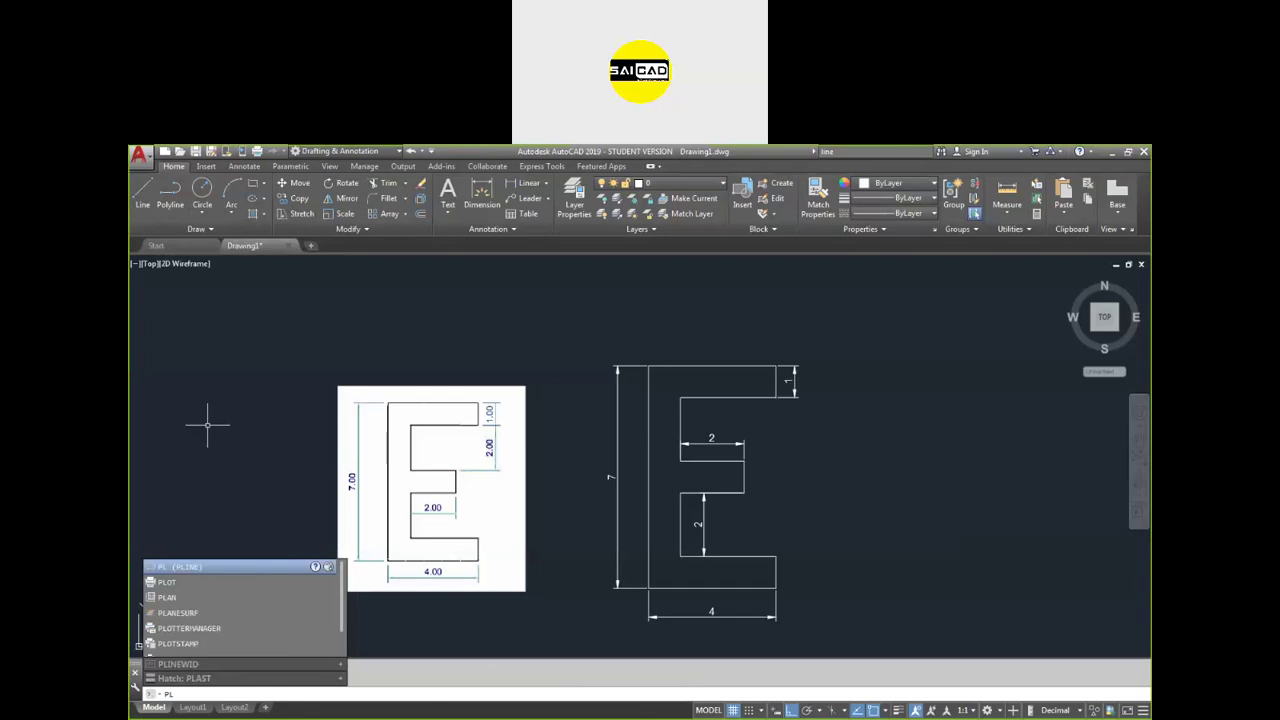
key("Return")
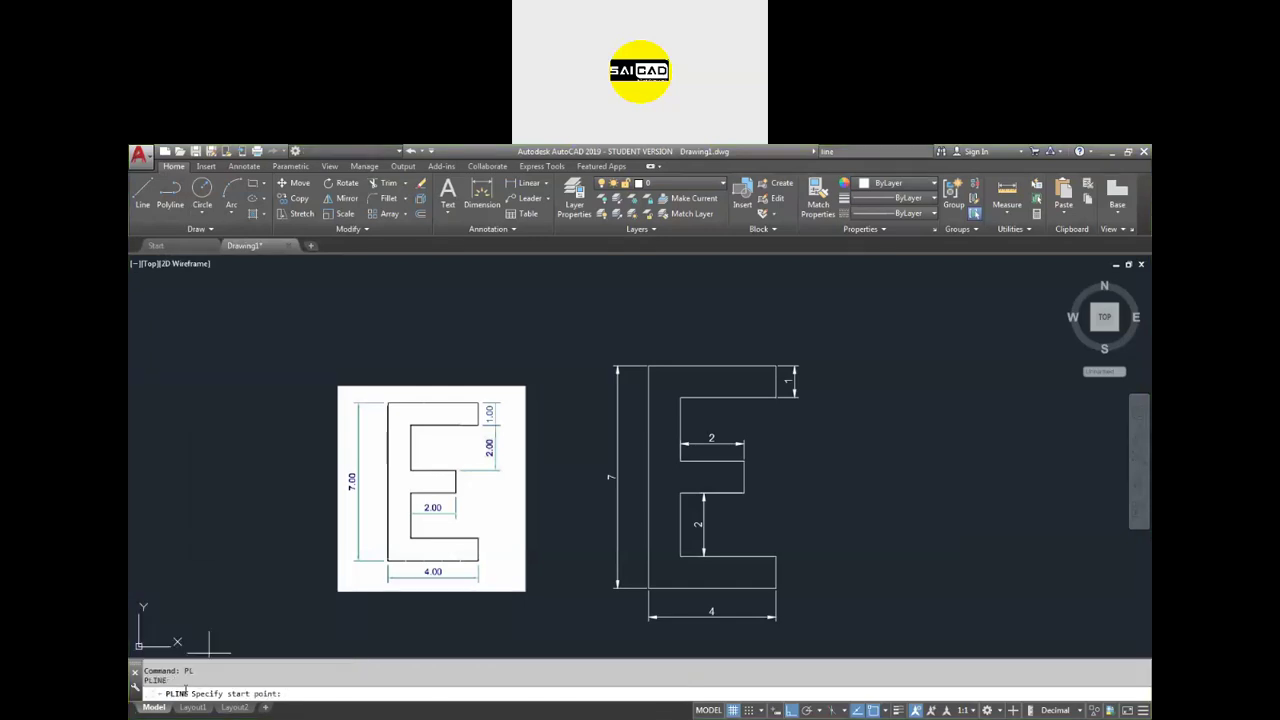
mouse_move(178, 708)
scroll(255, 550, "down", 2)
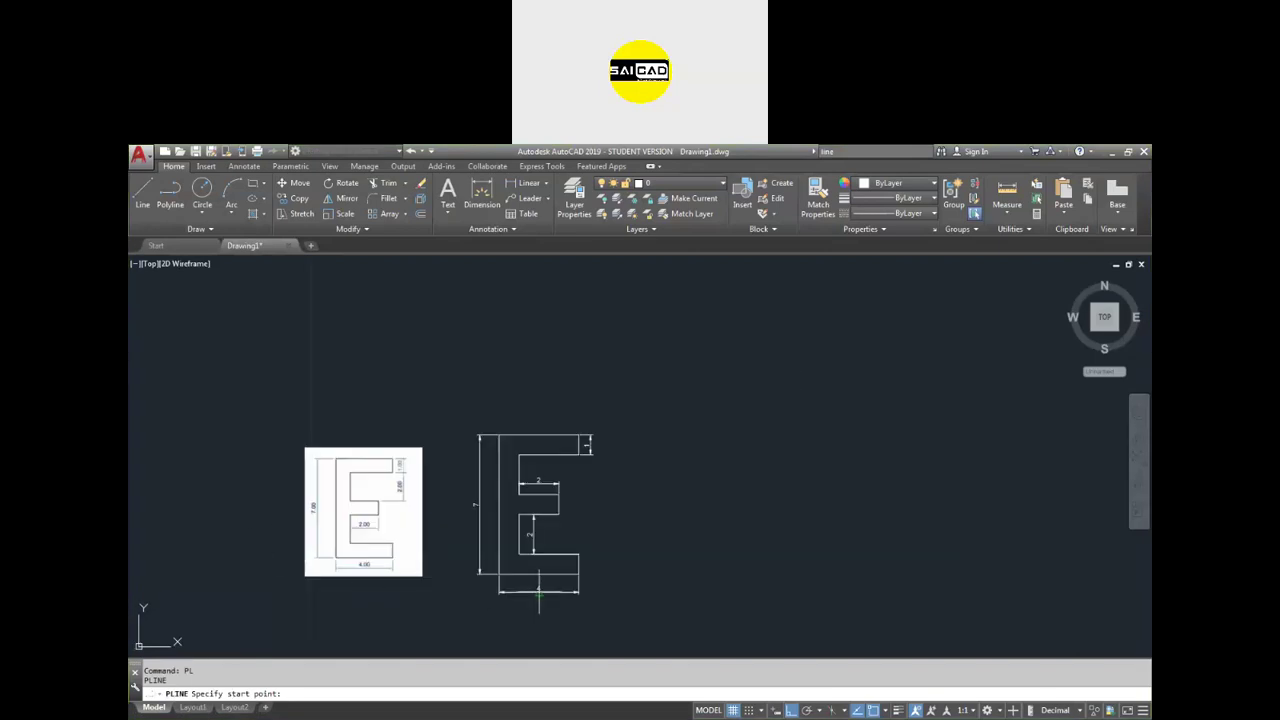
left_click(661, 593)
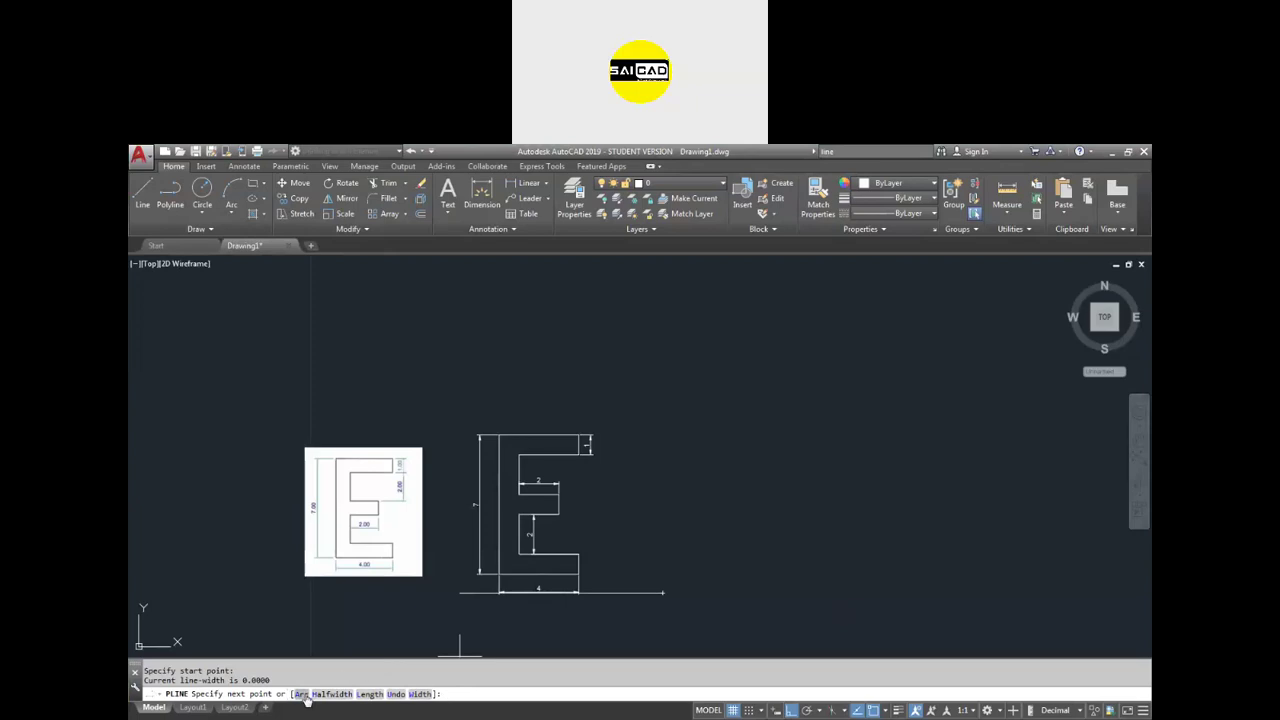
left_click(740, 593)
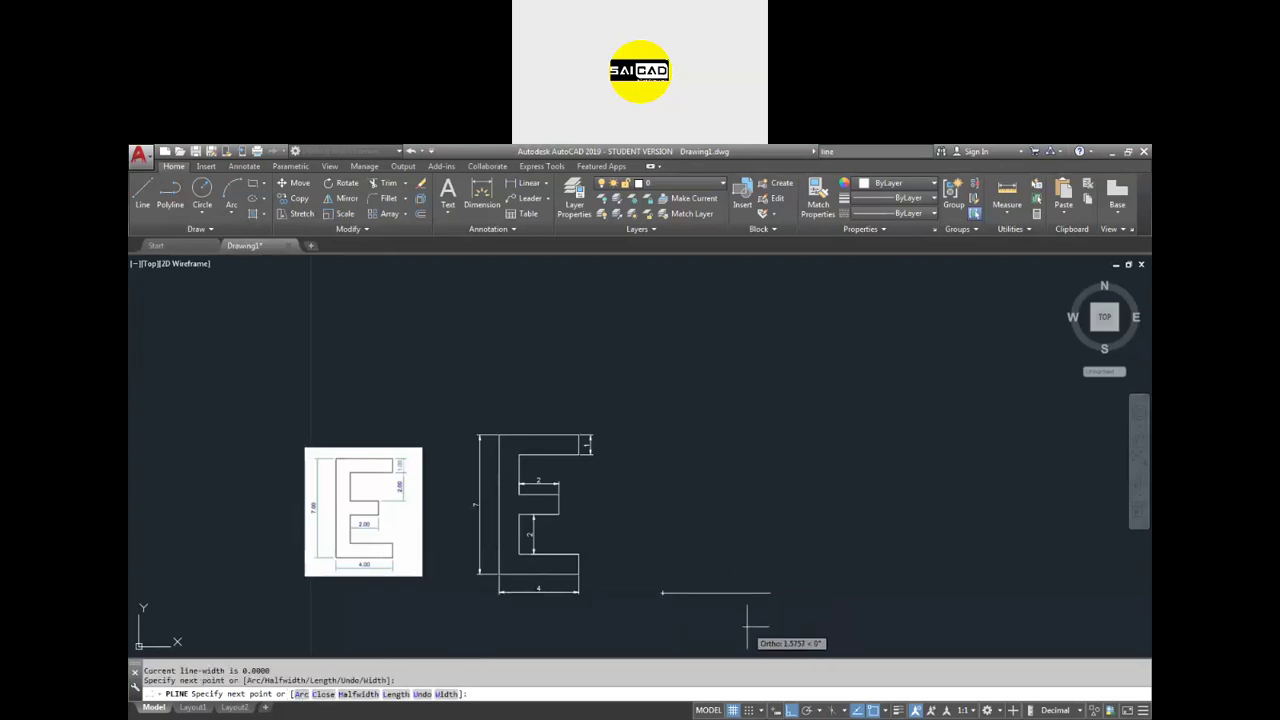
- Add a semicircular arc turning upward, then a straight run back left
left_click(302, 694)
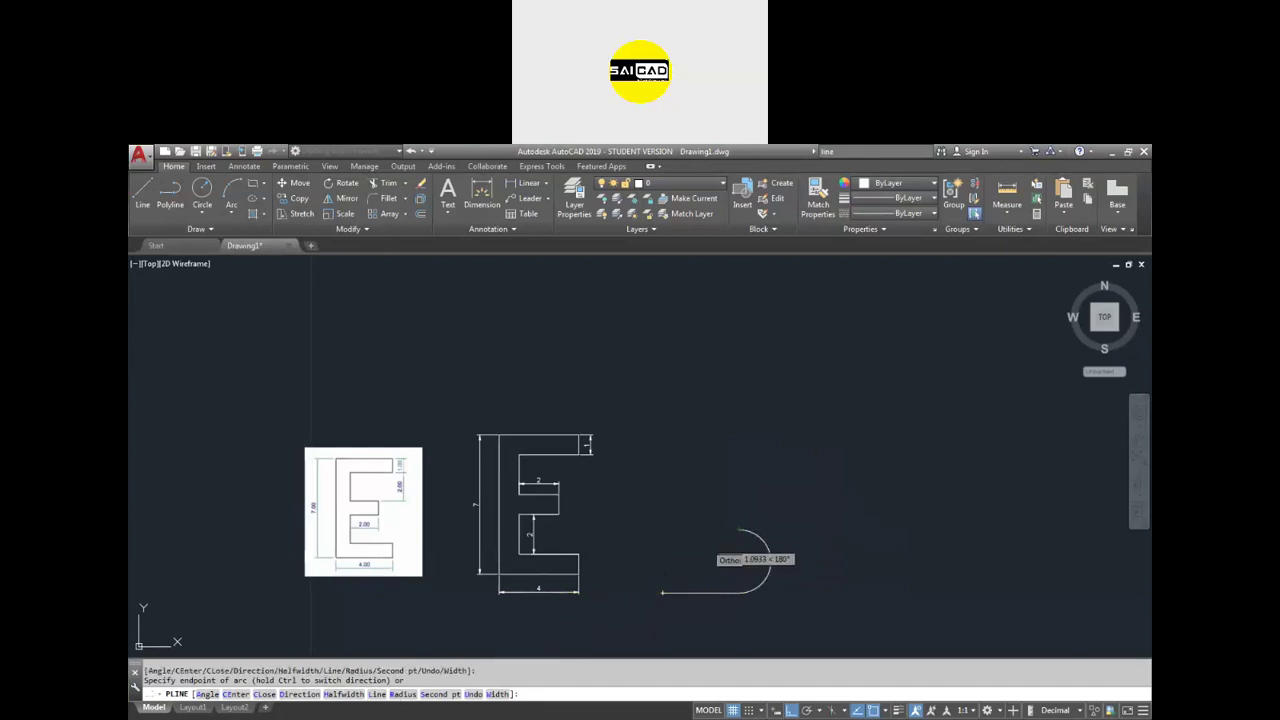
scroll(738, 528, "up", 2)
left_click(738, 530)
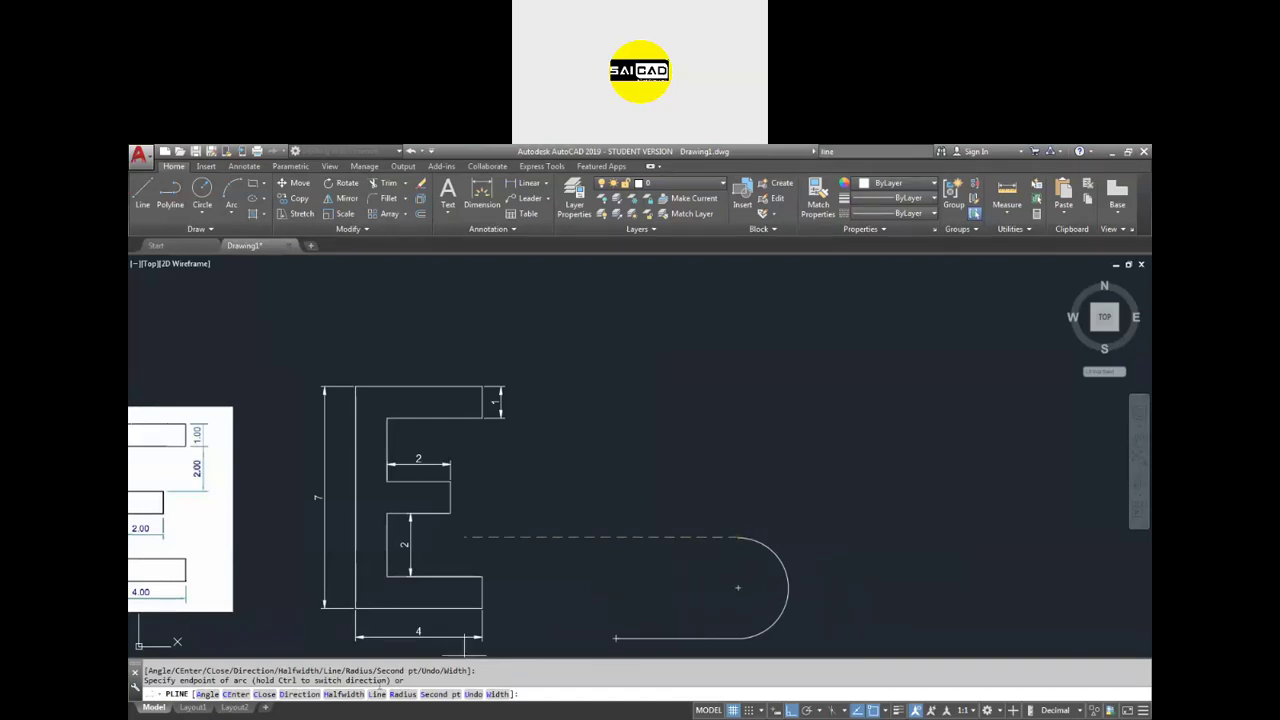
left_click(376, 694)
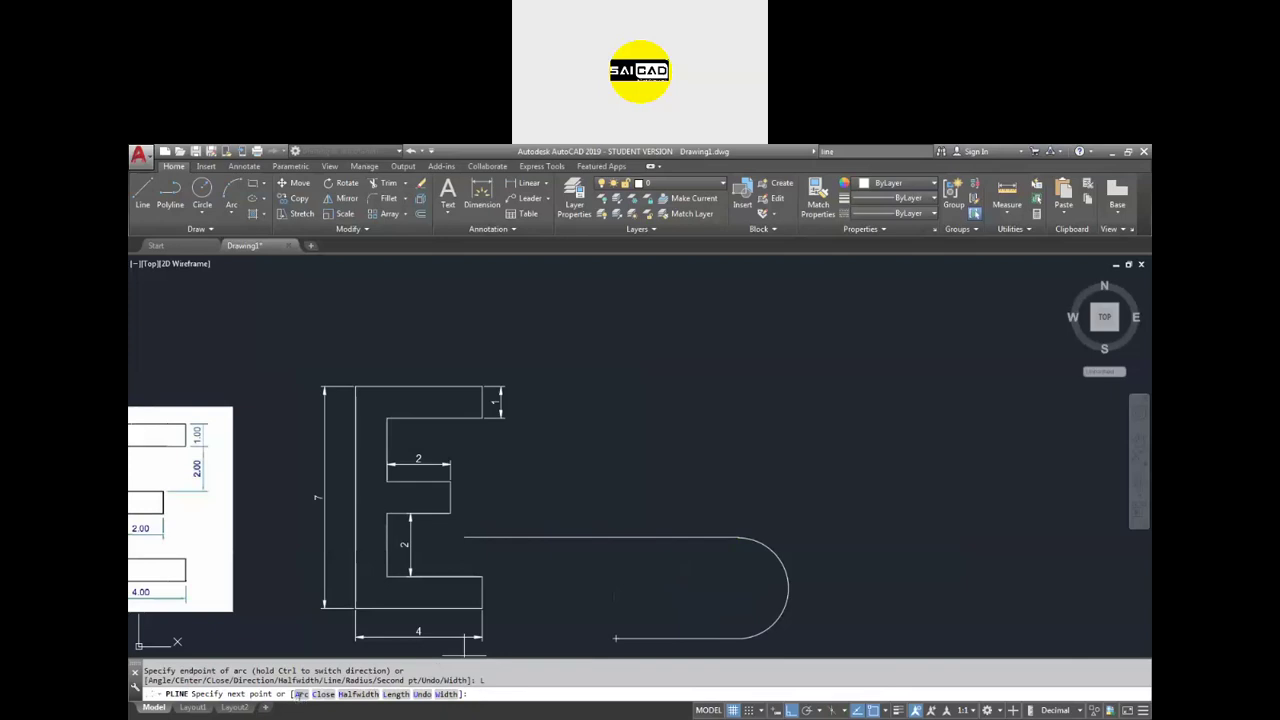
left_click(300, 694)
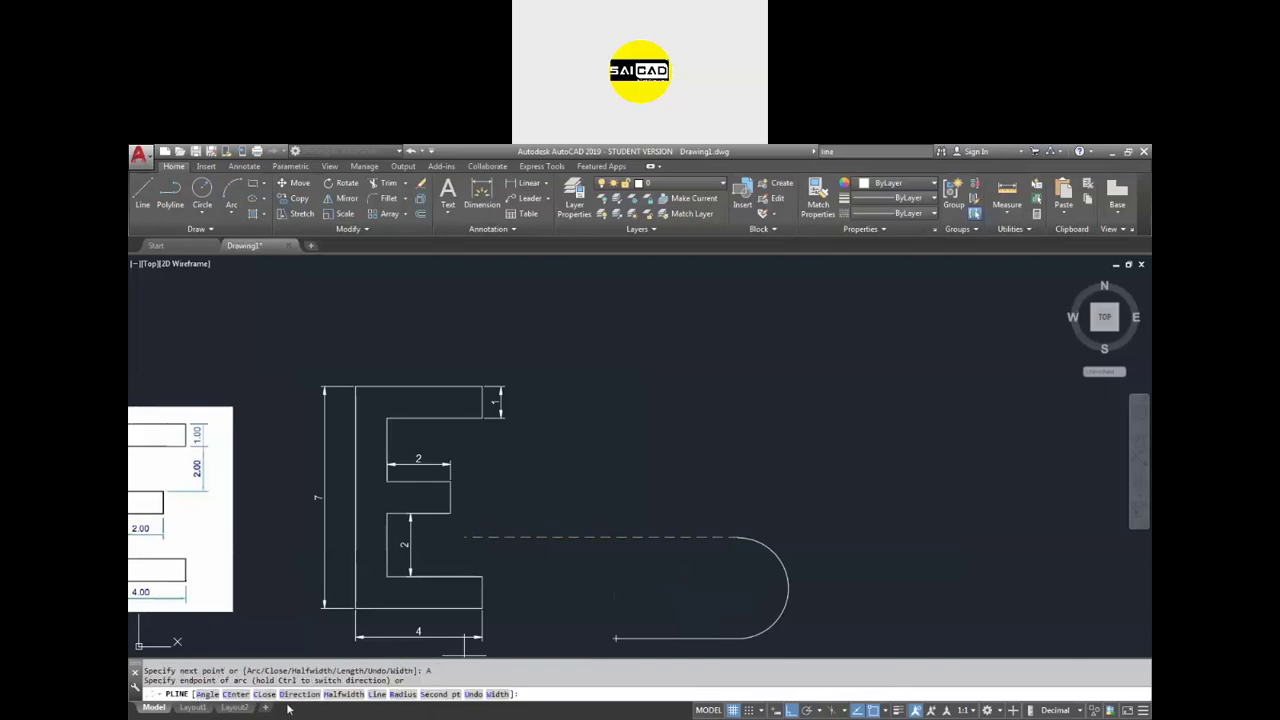
left_click(382, 694)
left_click(662, 538)
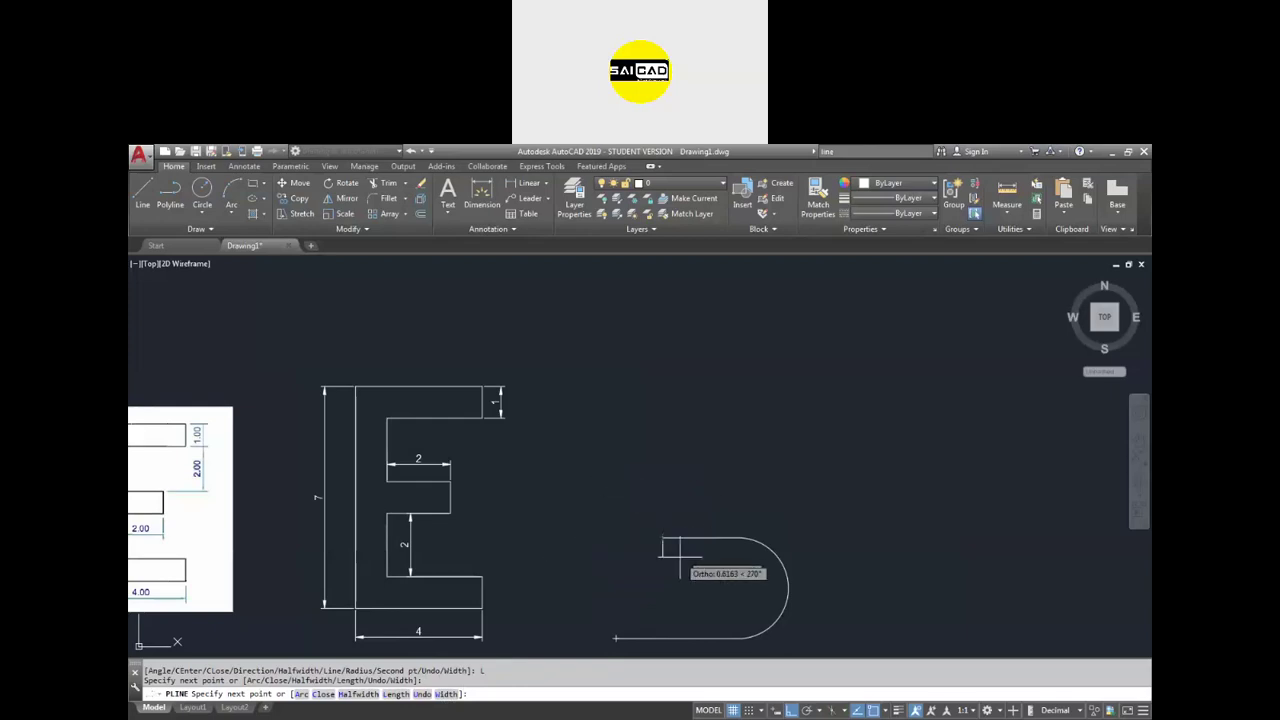
scroll(666, 545, "up", 5)
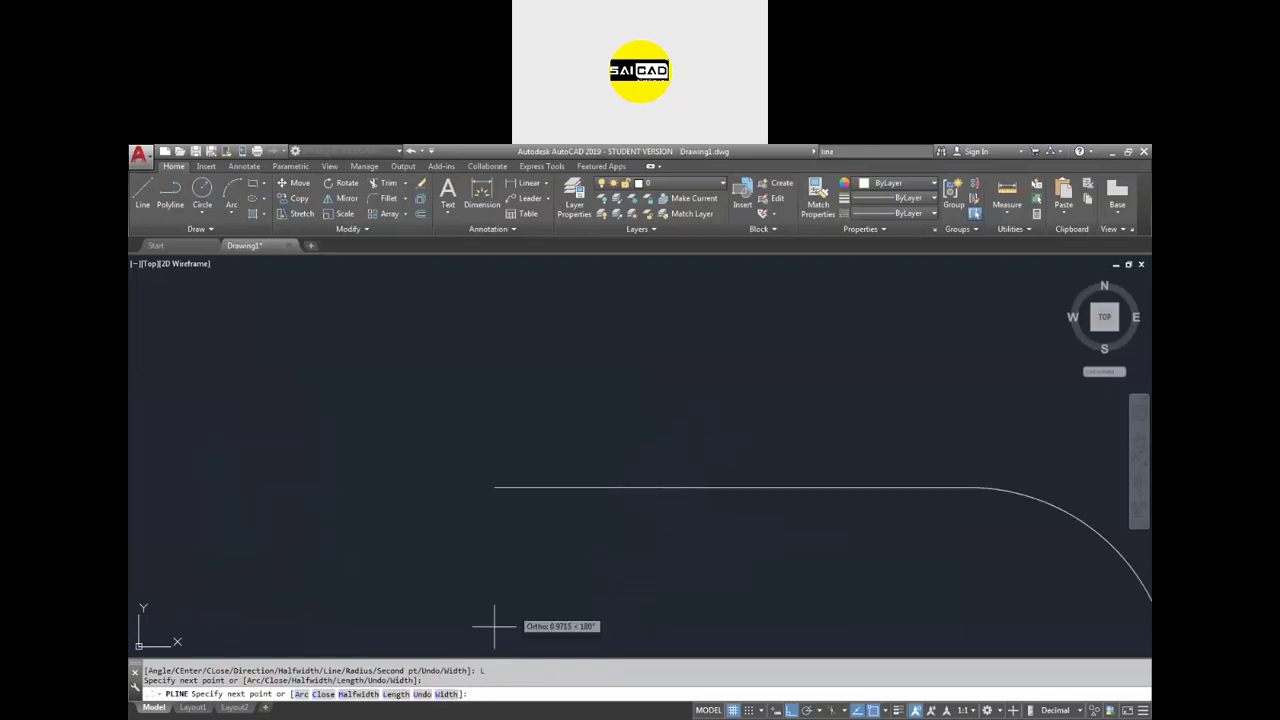
left_click(443, 694)
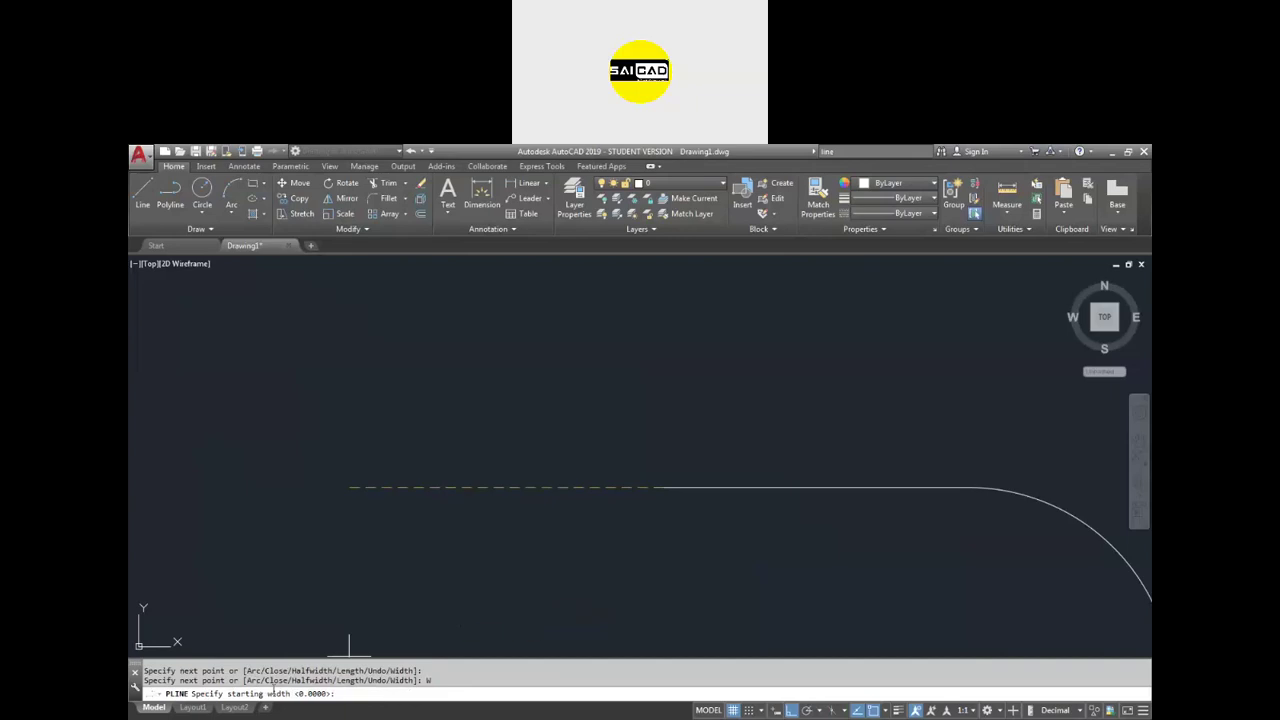
- Set polyline width 1 and draw wide segments stepping left, up, right and up
key("Return")
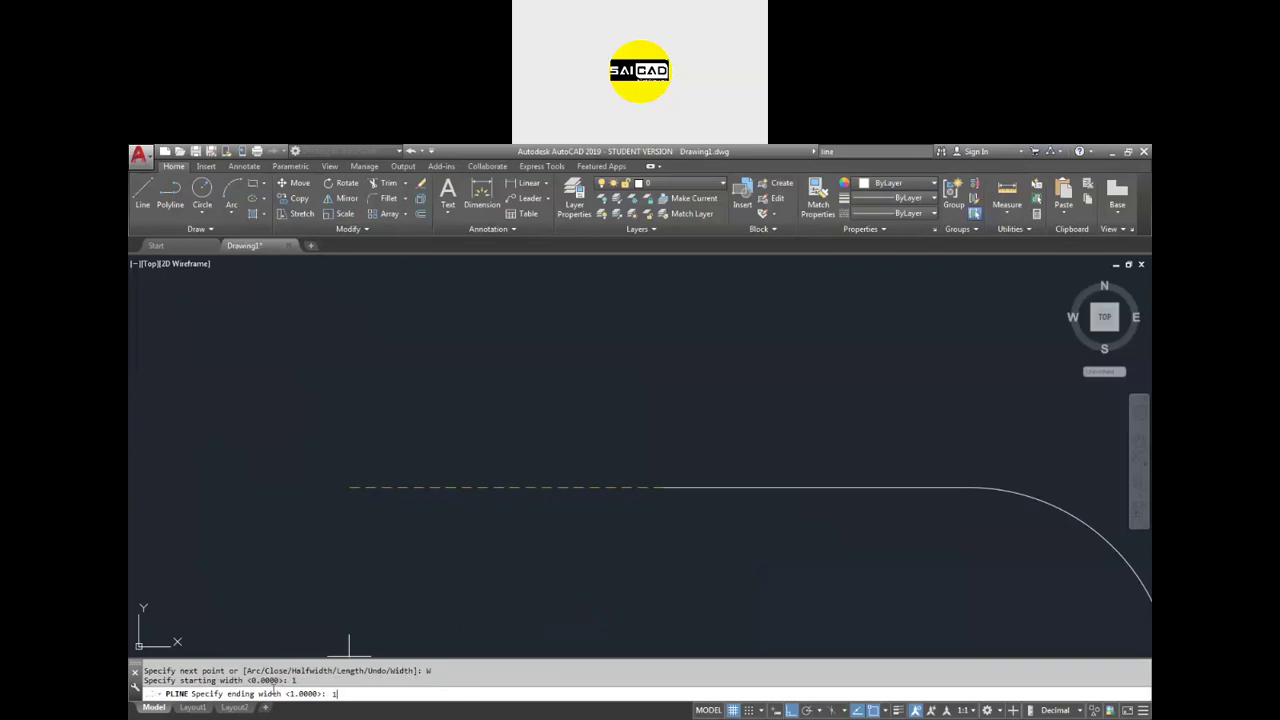
key("Return")
scroll(471, 648, "down", 7)
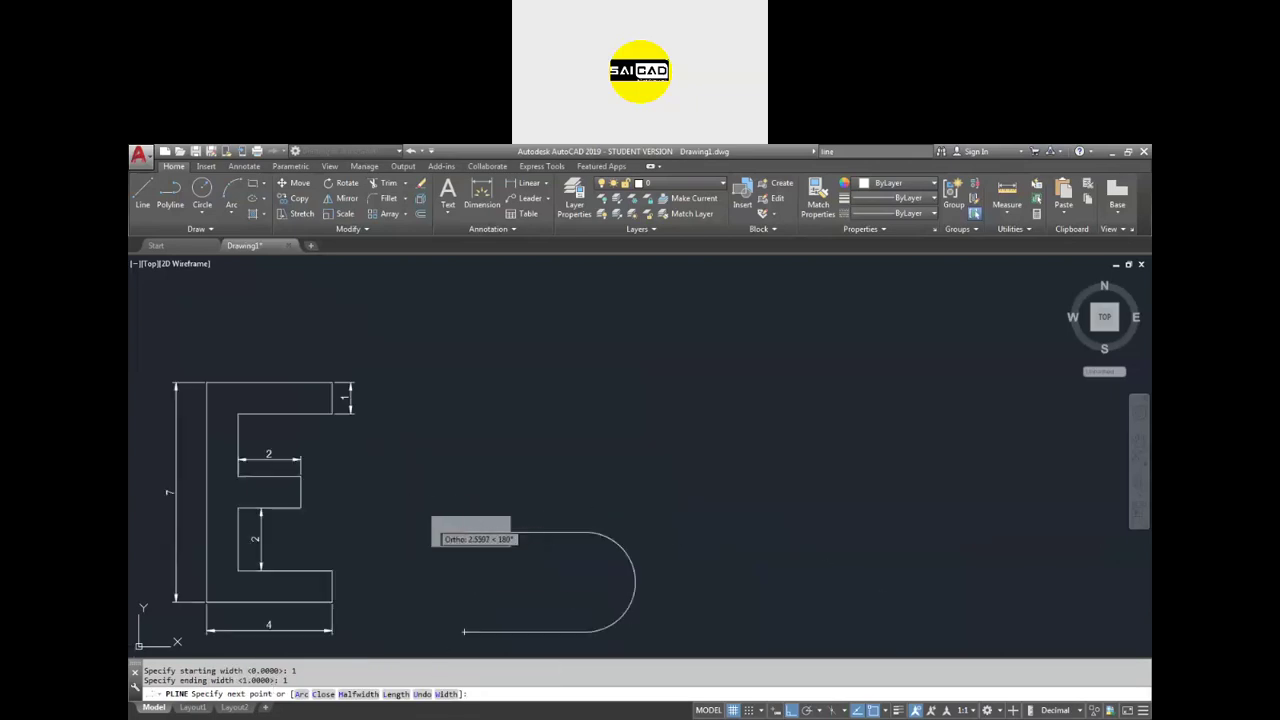
left_click(431, 522)
left_click(433, 408)
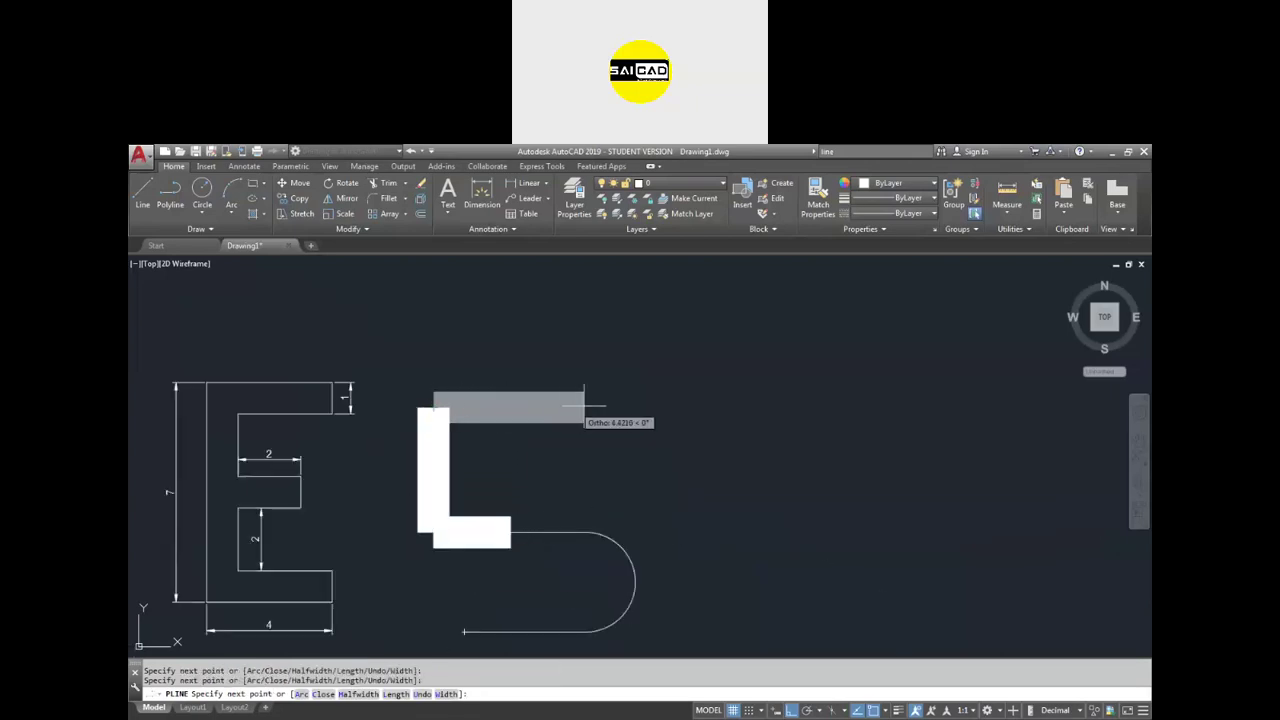
left_click(631, 408)
left_click(631, 313)
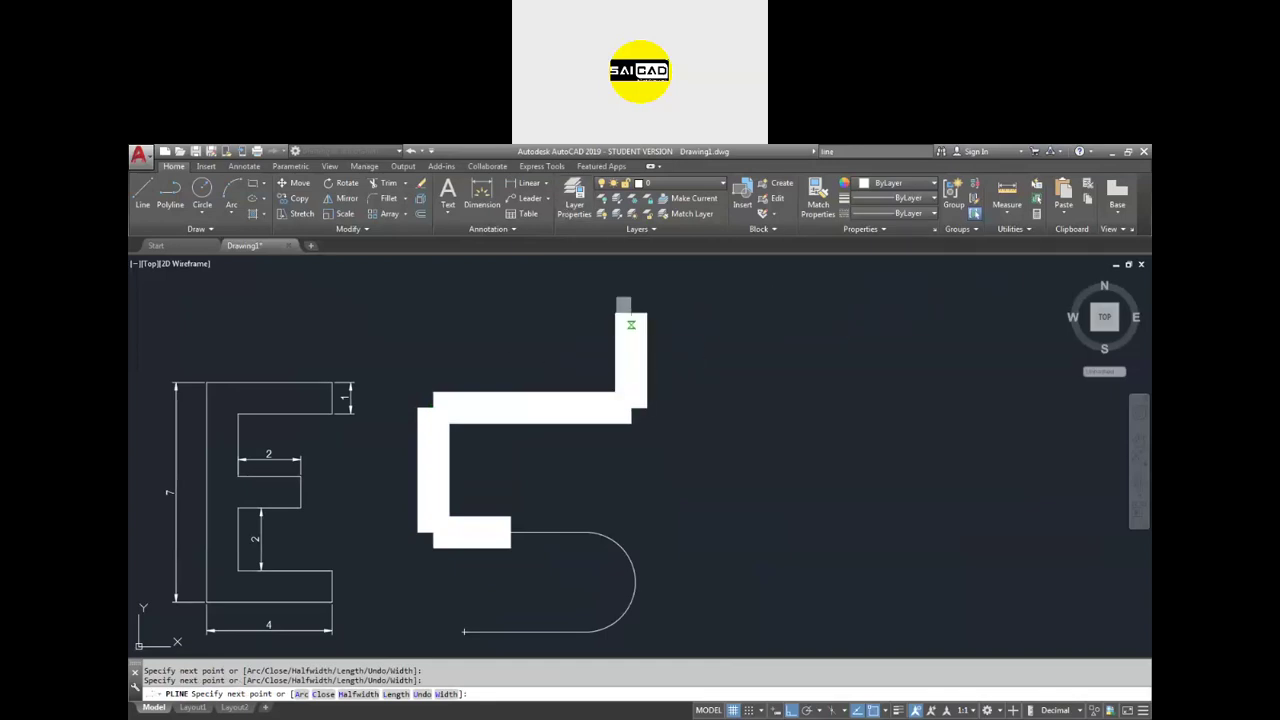
left_click(445, 694)
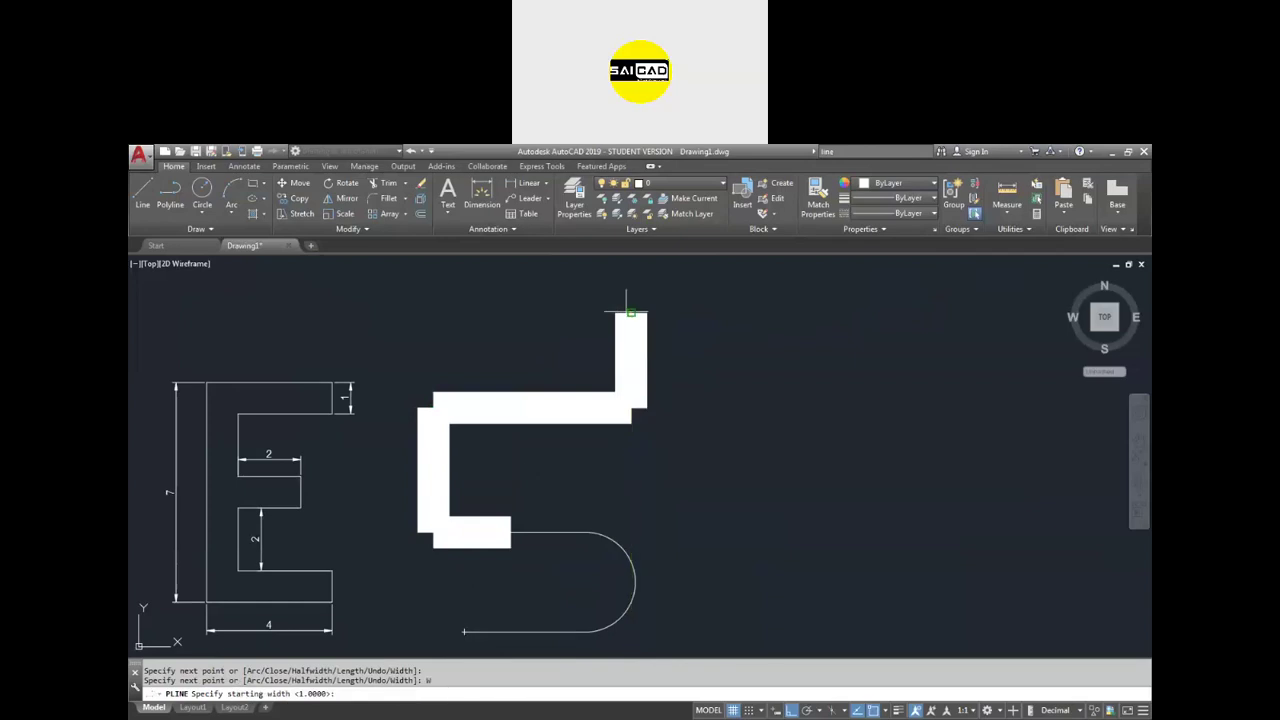
- Taper the polyline arrowhead from width 2 to 0 and place its tip above the shaft
scroll(640, 280, "up", 5)
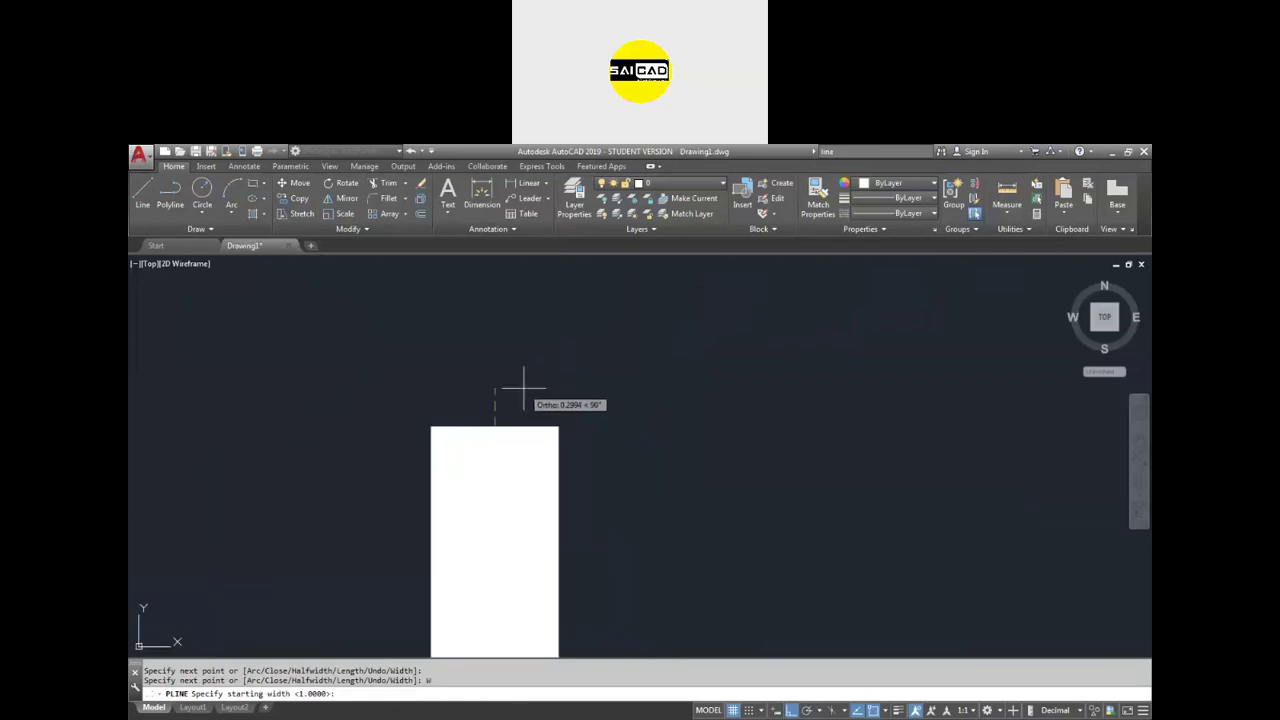
type("2")
key("Return")
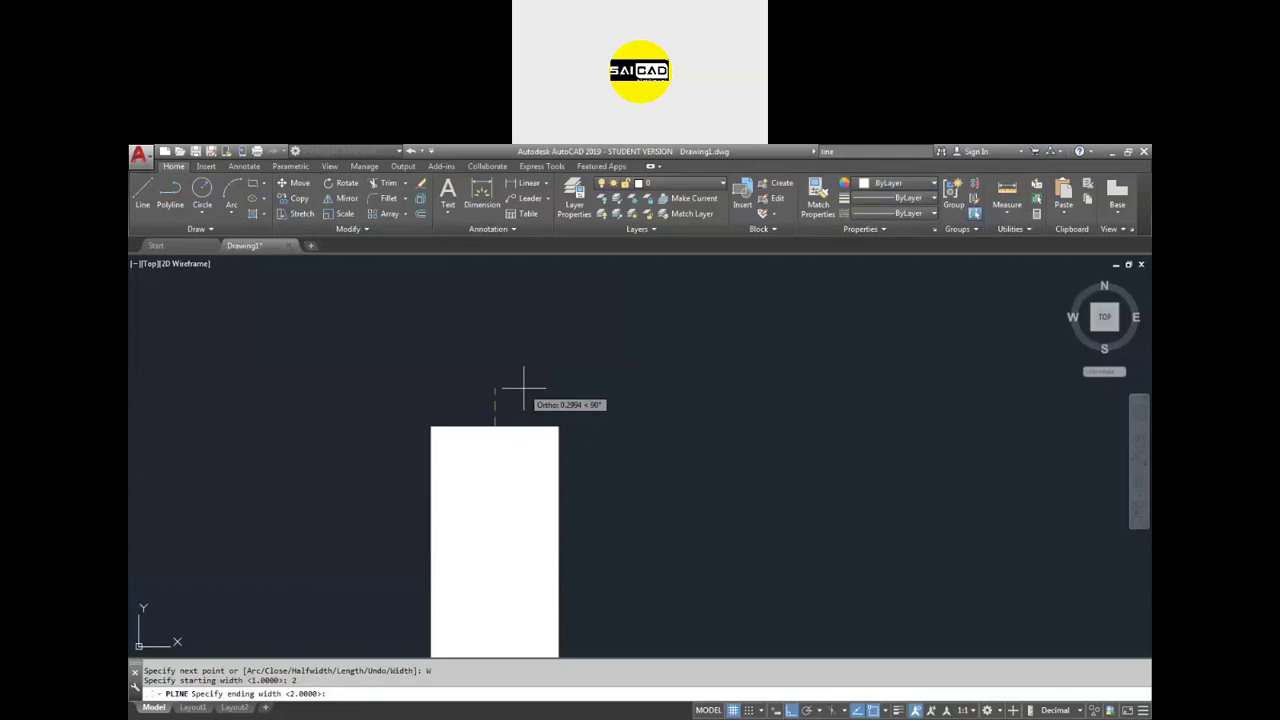
type("0")
key("Return")
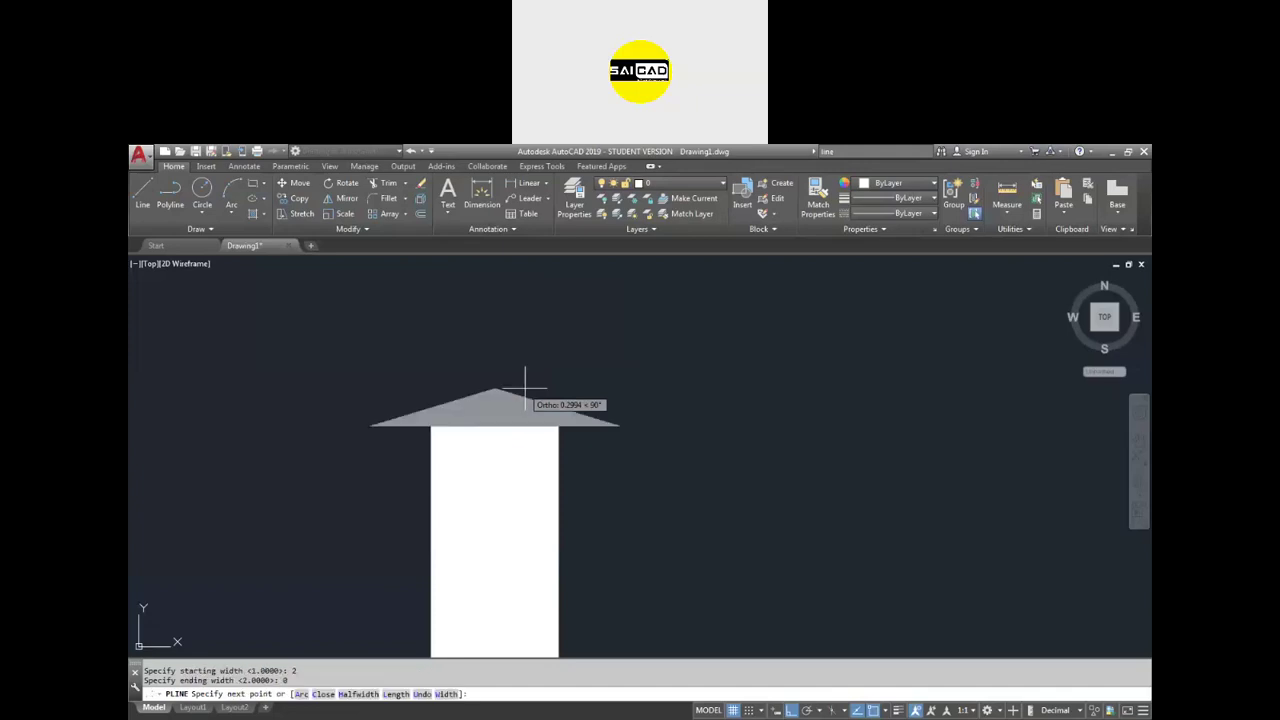
scroll(492, 482, "down", 2)
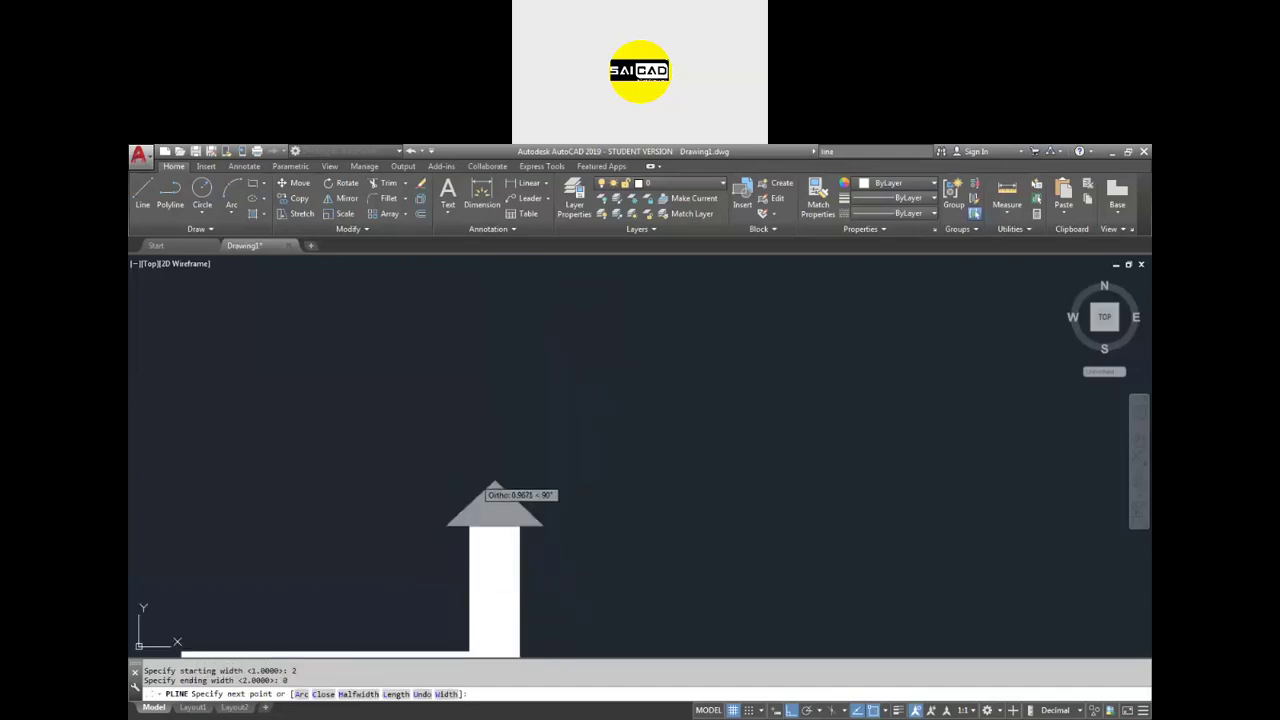
scroll(491, 480, "up", 4)
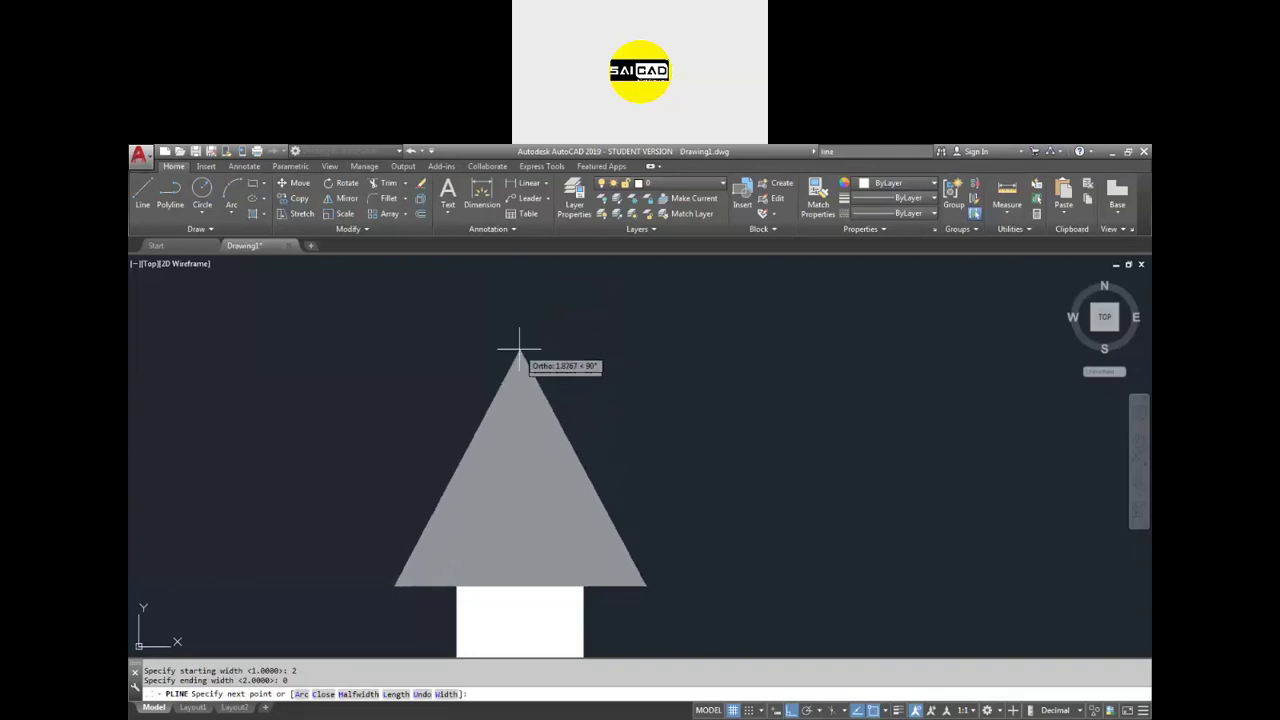
left_click(519, 357)
scroll(657, 509, "down", 2)
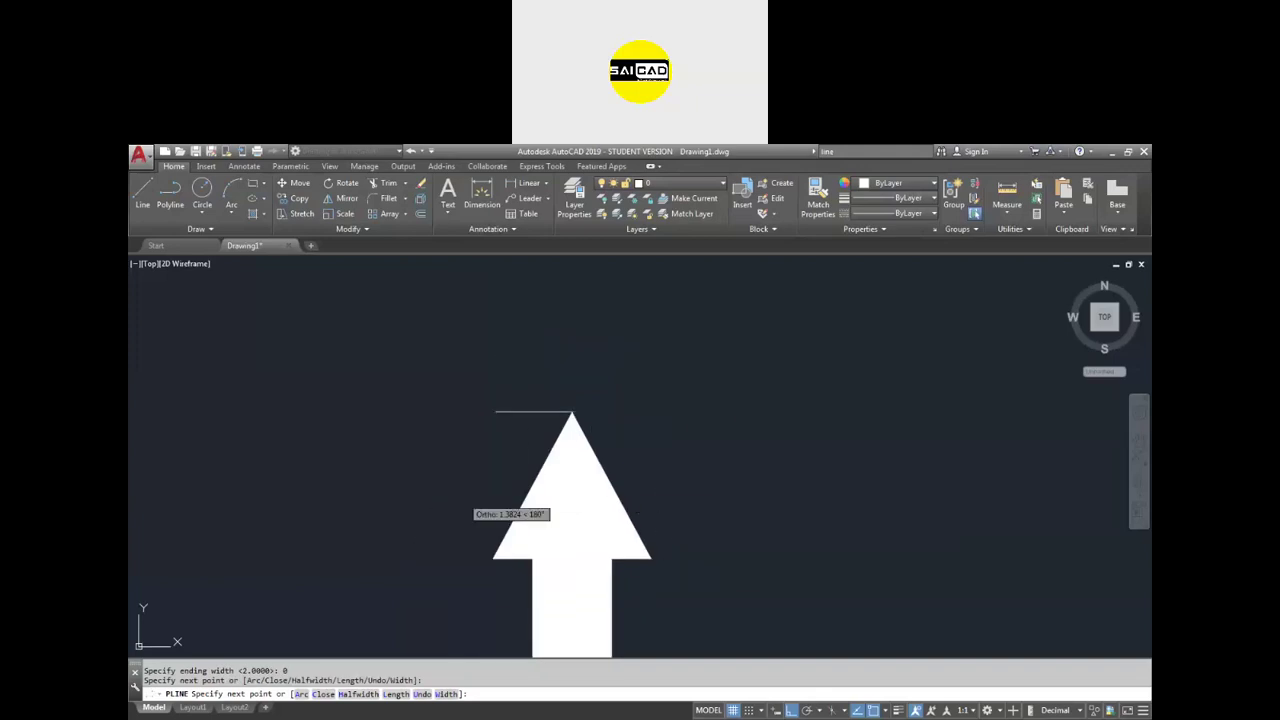
scroll(571, 280, "up", 2)
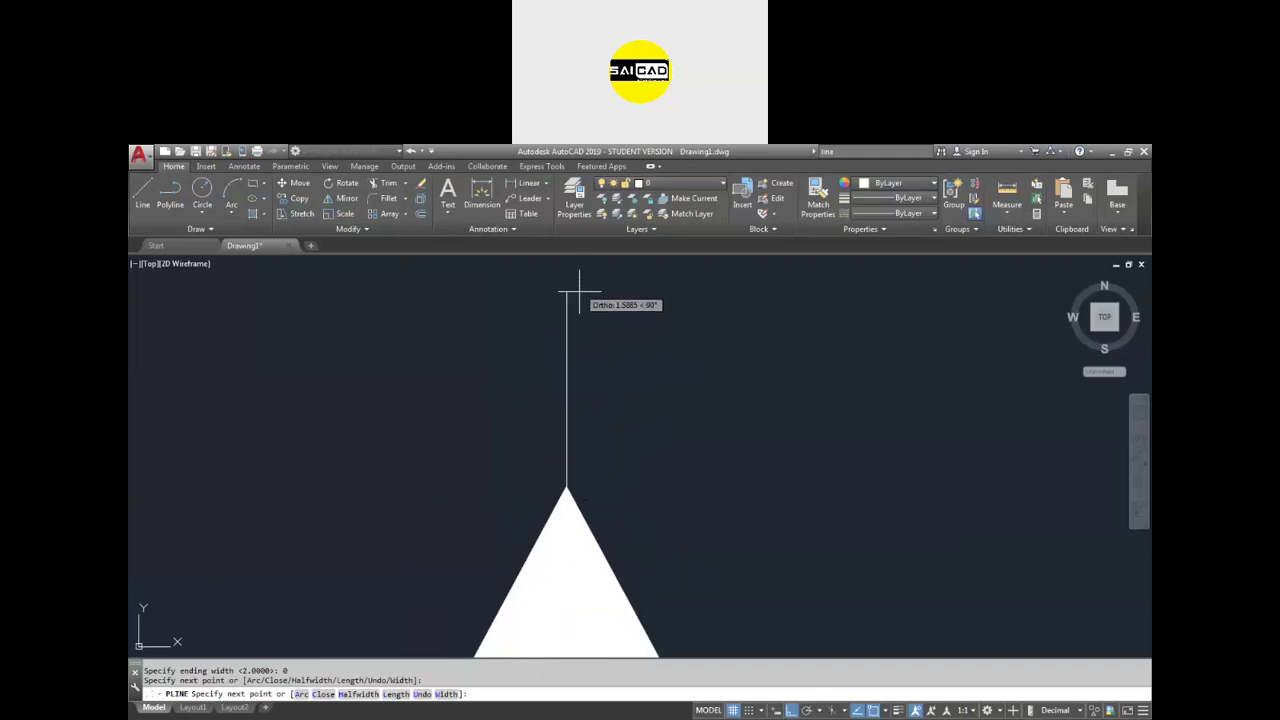
scroll(570, 415, "down", 4)
- Fix the thin vertical segment, then set the next segment's width from 0 to 2
left_click(603, 328)
left_click(445, 694)
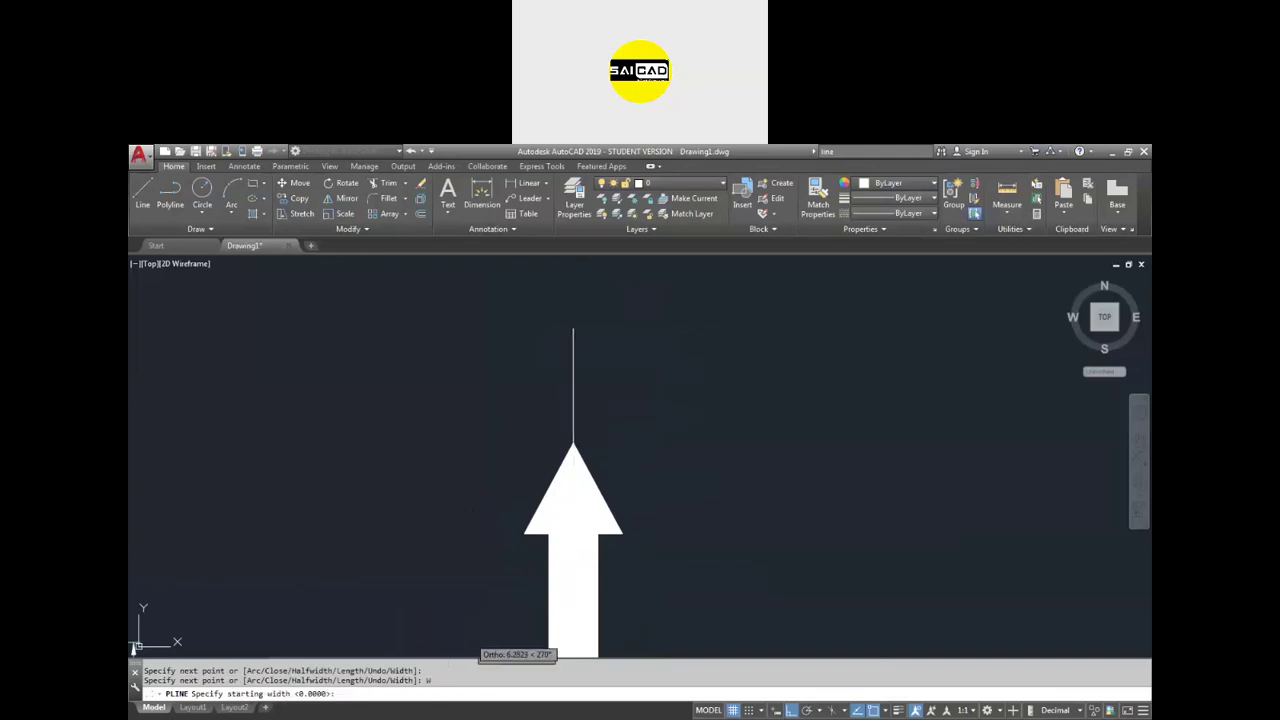
type("0")
key("Return")
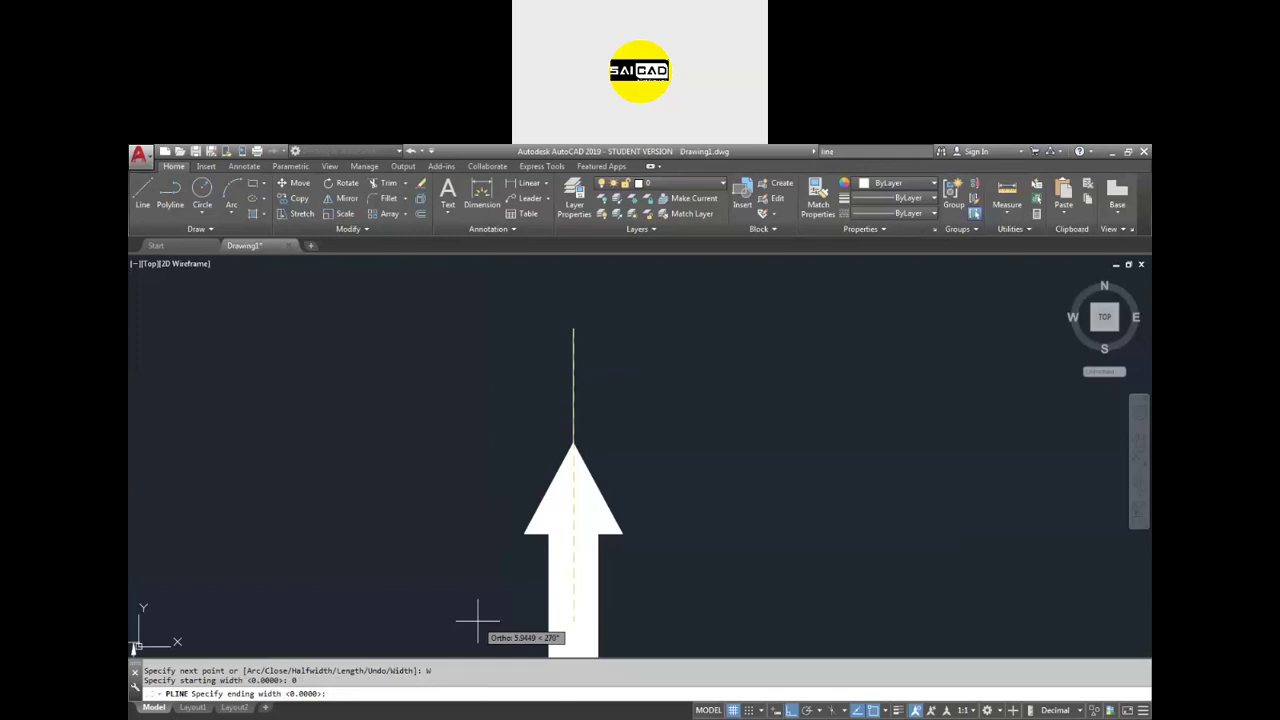
type("2")
key("Return")
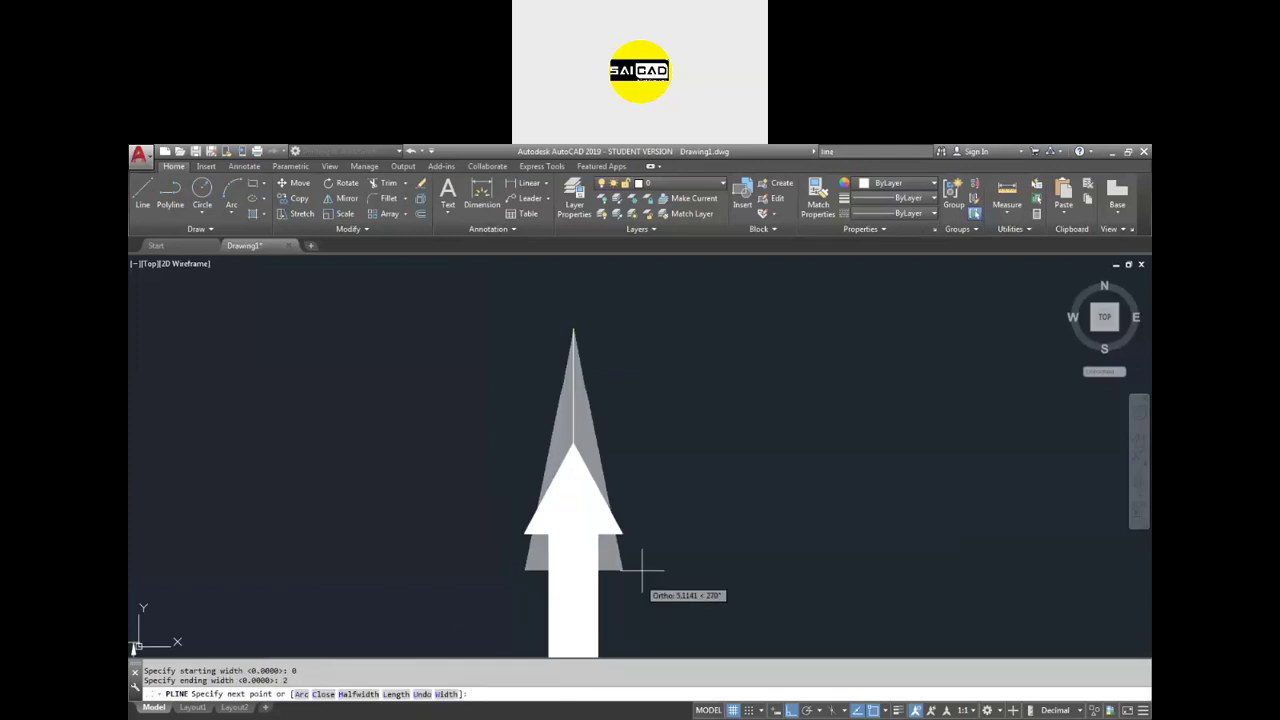
- Place the end of the inverted tapered triangle and close the polyline
scroll(645, 562, "down", 3)
scroll(590, 415, "up", 6)
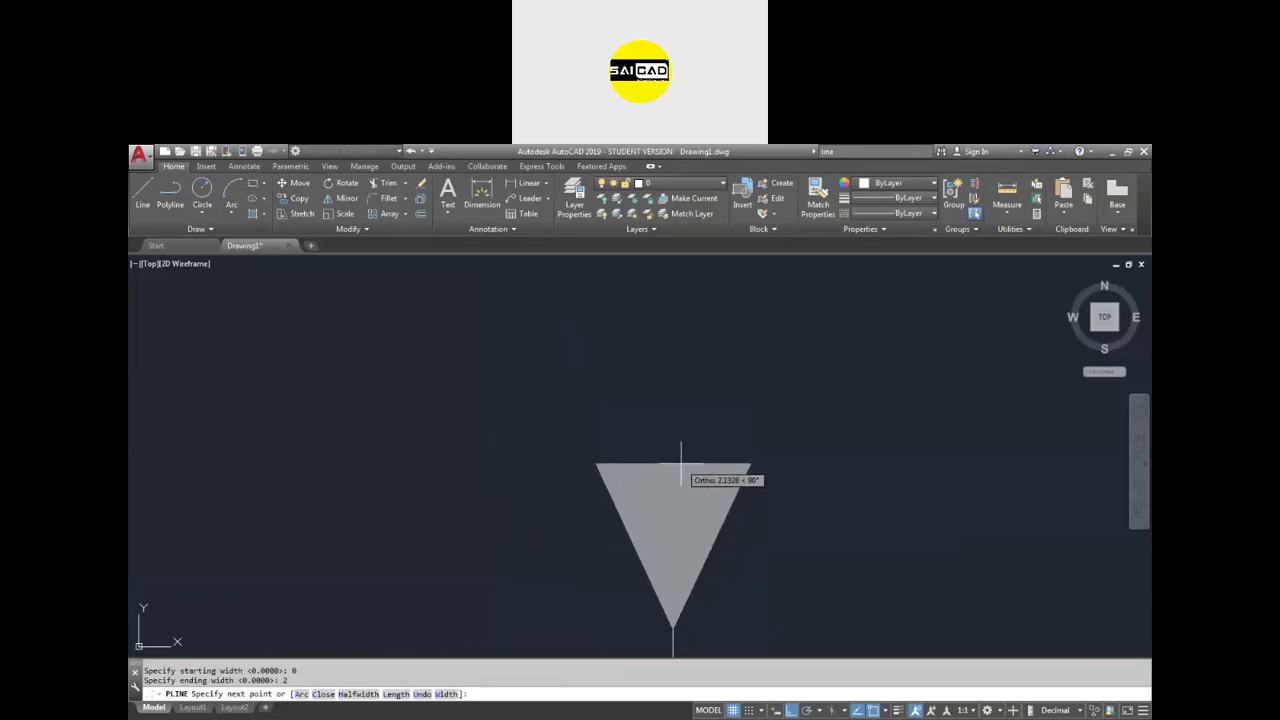
left_click(676, 463)
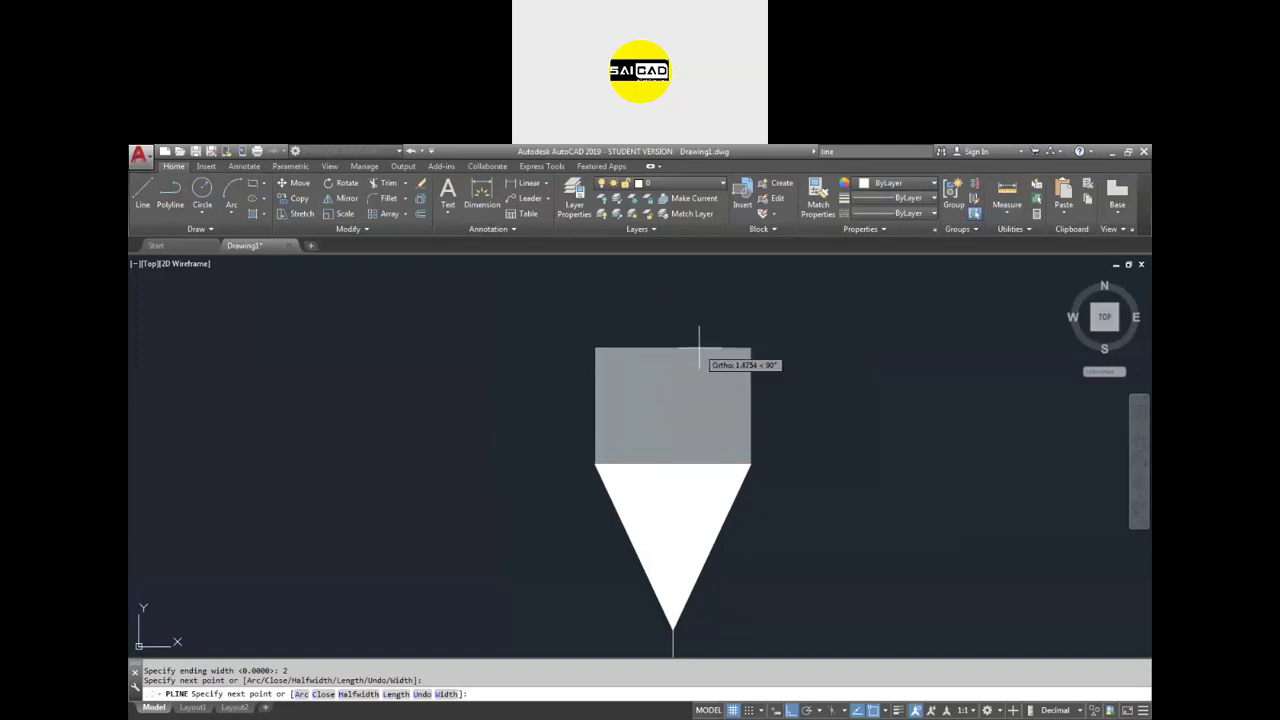
scroll(743, 327, "down", 4)
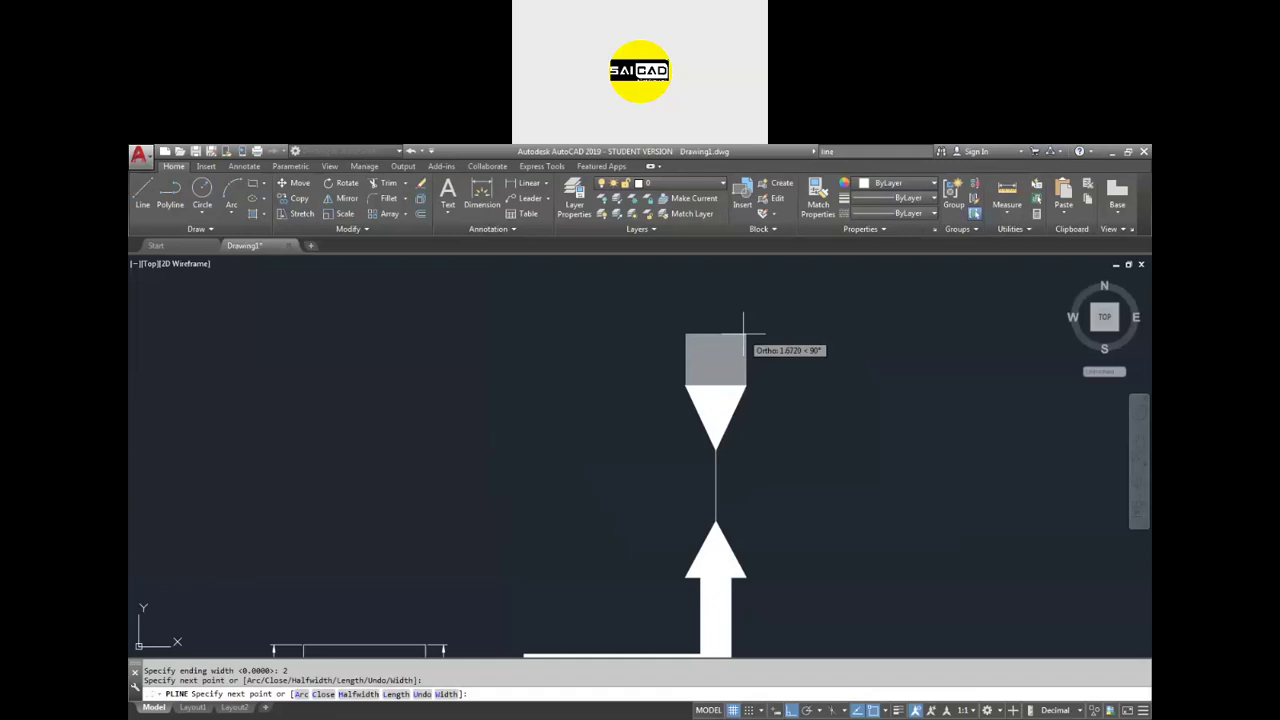
left_click(323, 694)
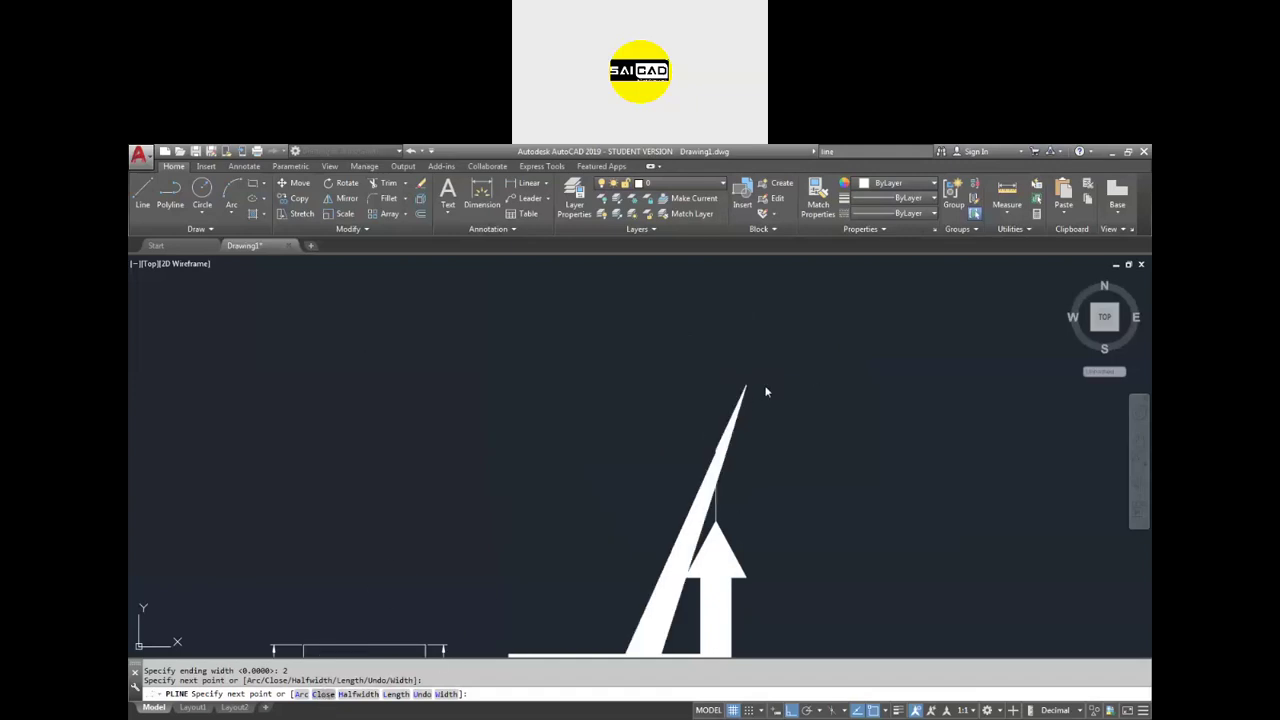
- Finish the arrow polyline and window-select the F-shaped polylines, then clear the selection
key("Return")
scroll(765, 392, "down", 2)
left_click(690, 450)
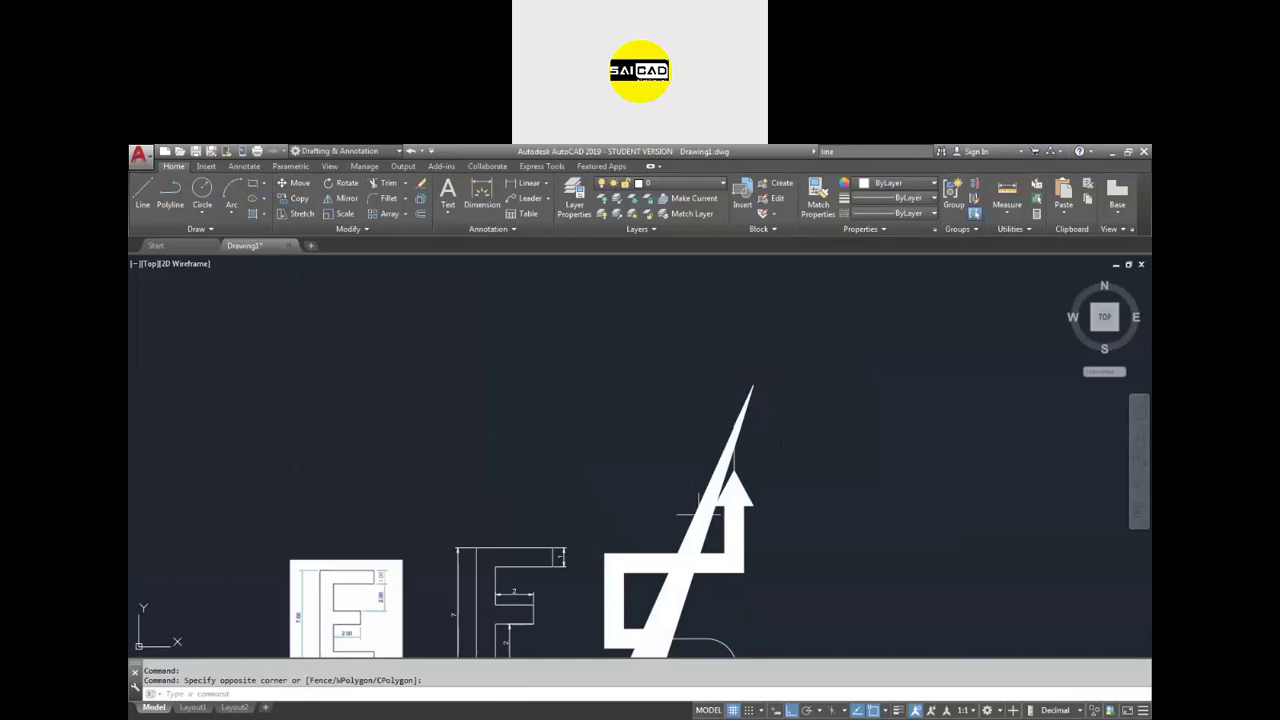
scroll(698, 498, "down", 2)
scroll(675, 541, "up", 2)
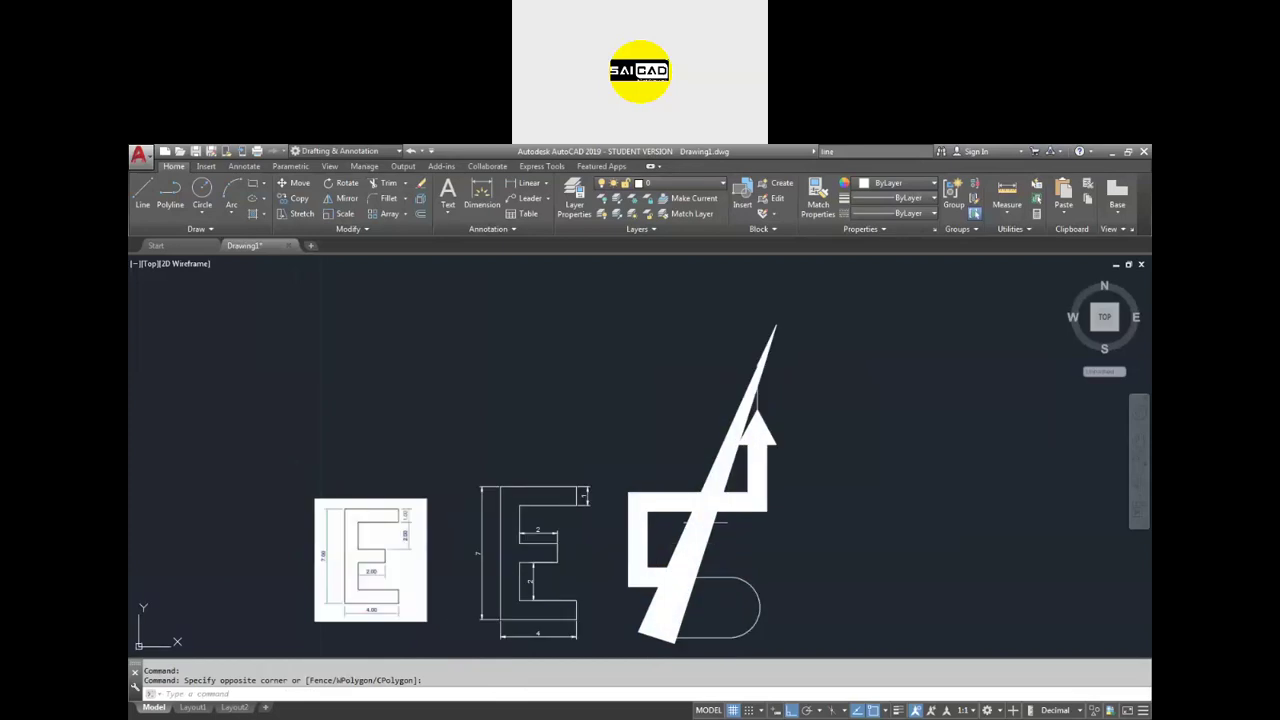
left_click(703, 524)
key("Escape")
- Window-select the F, arrow, triangle and rounded polylines and run PEDIT, then cancel
left_click(735, 455)
left_click(700, 434)
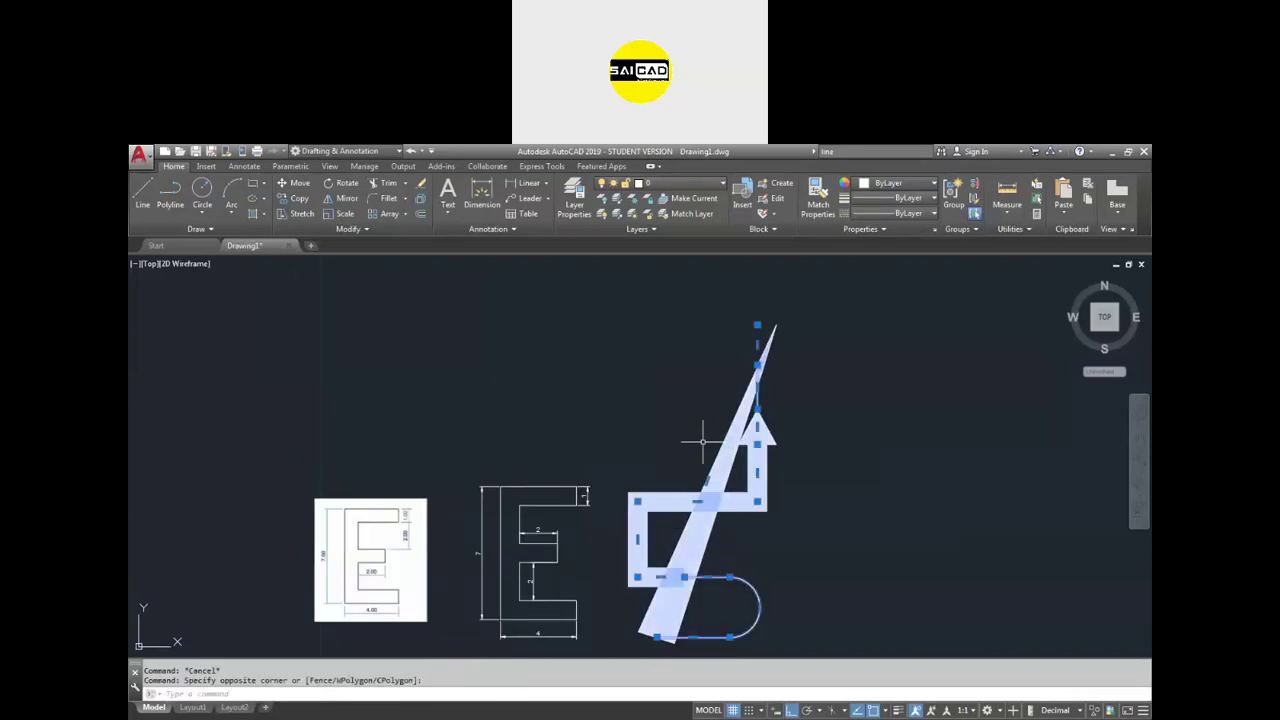
key("Escape")
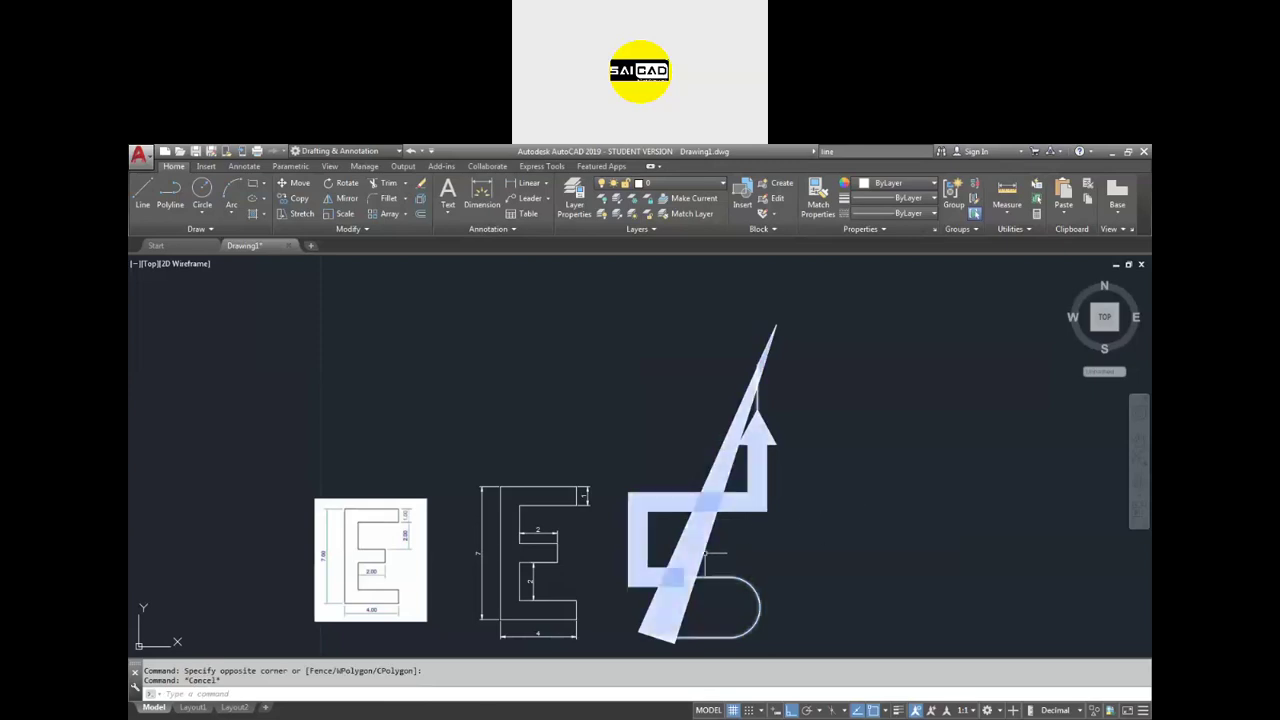
left_click(675, 538)
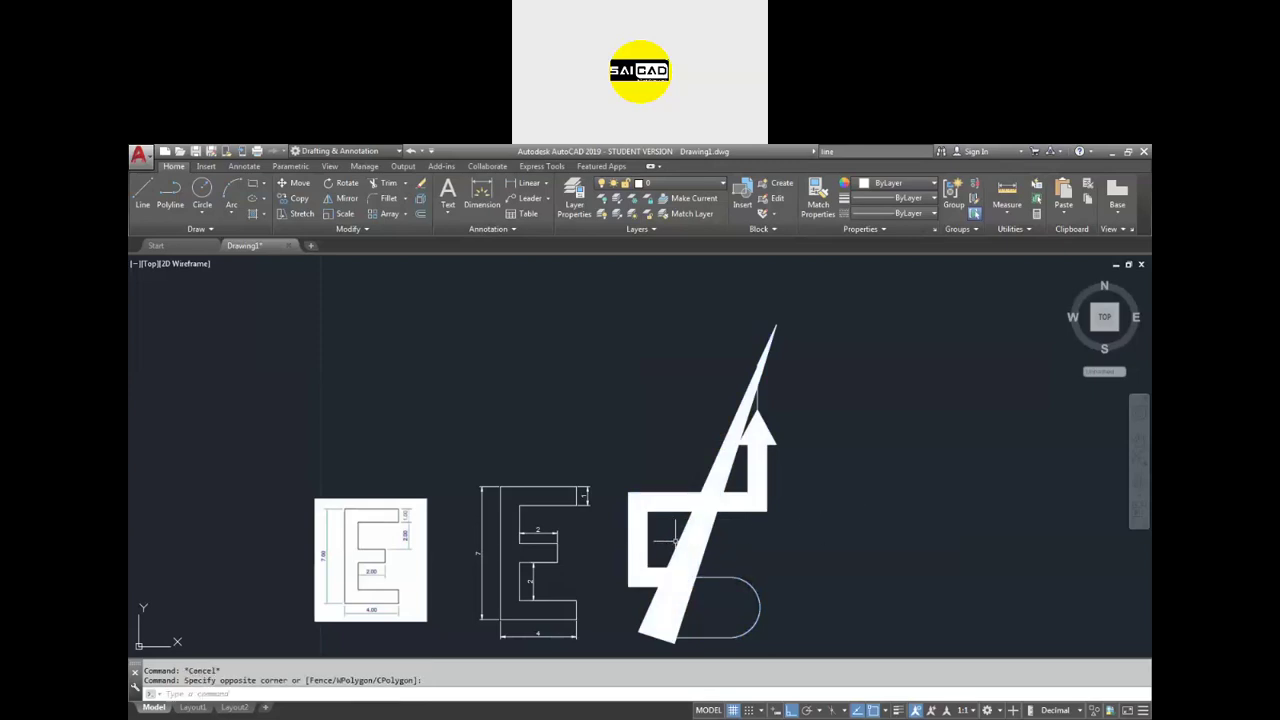
left_click(680, 533)
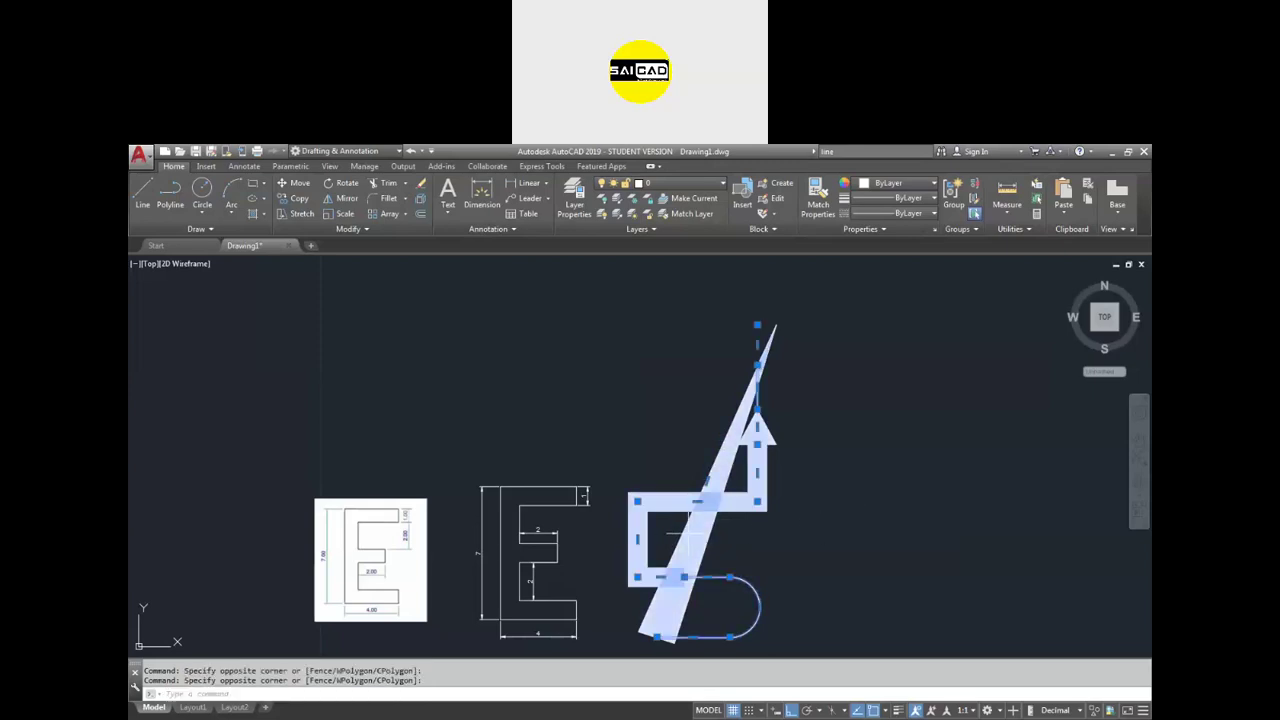
type("pe")
key("Return")
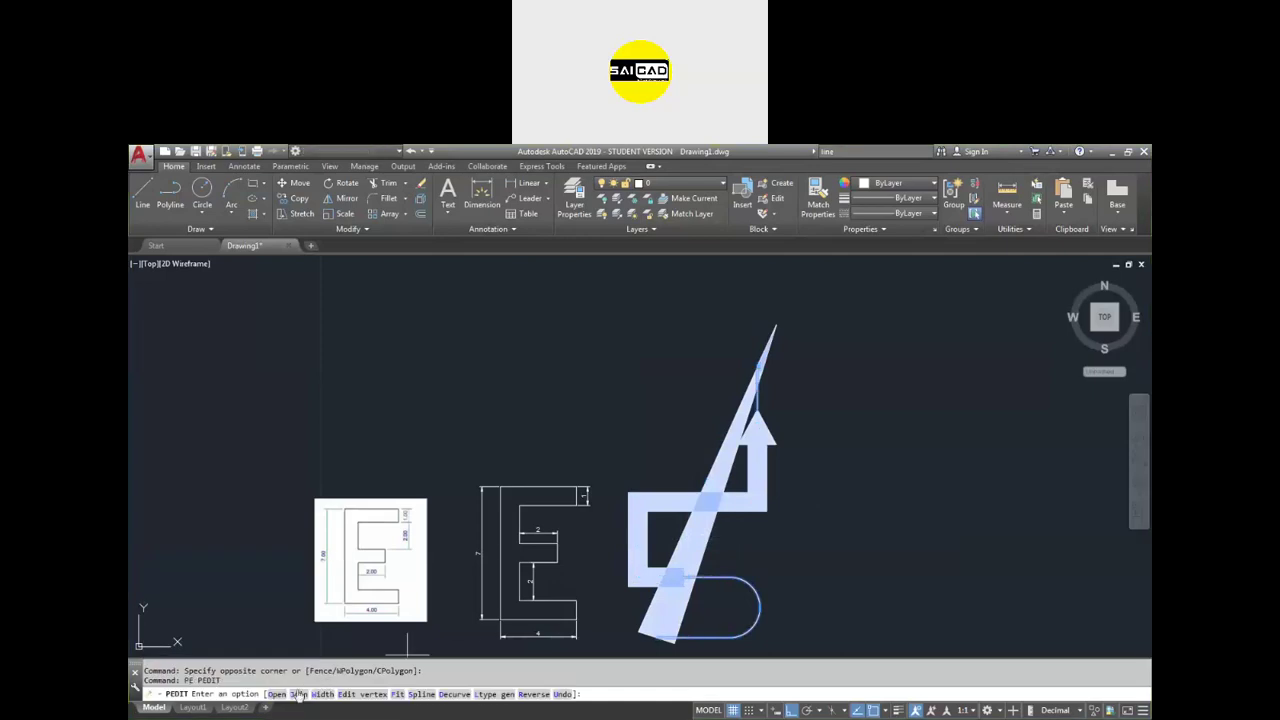
key("Escape")
key("Escape")
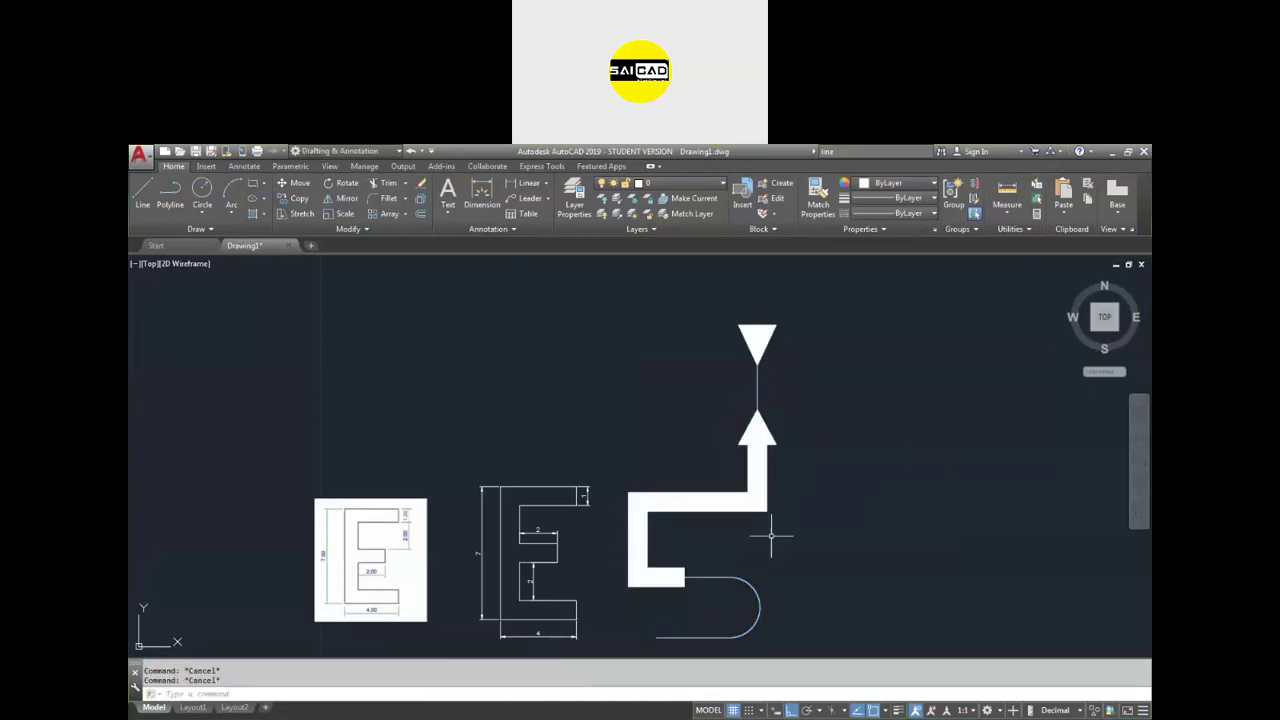
scroll(540, 625, "up", 4)
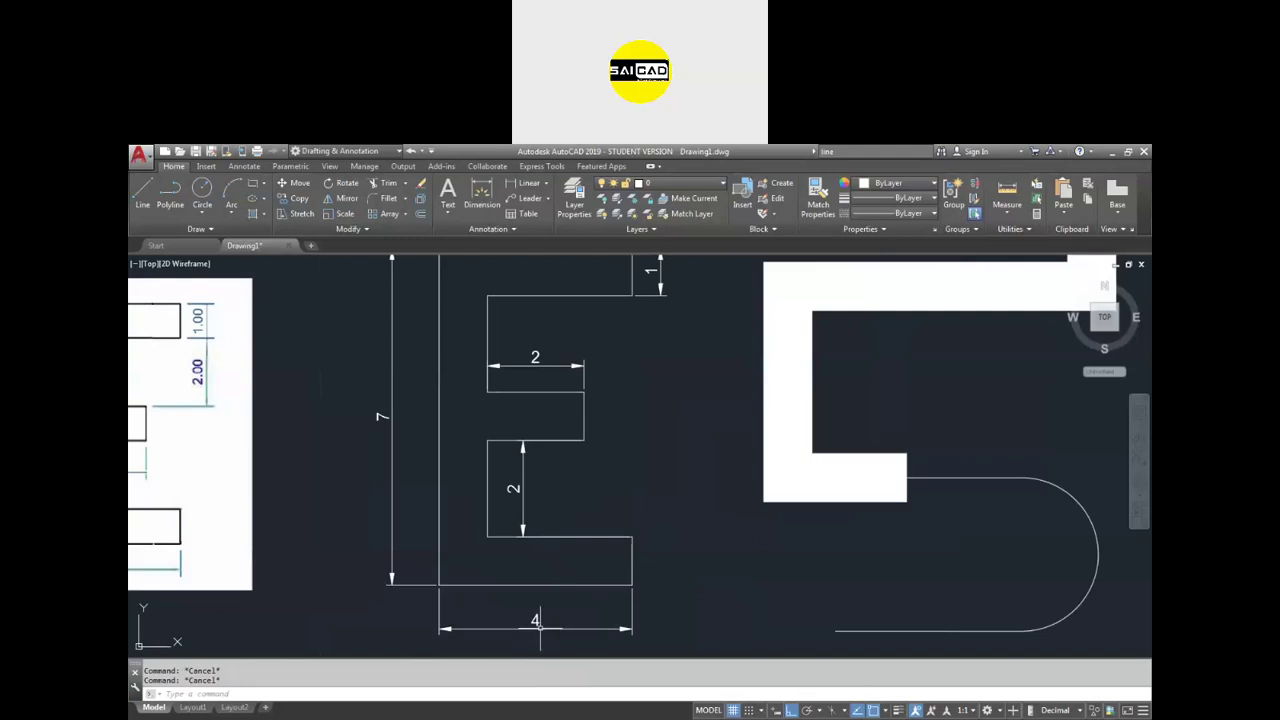
- Select the E's bottom edge, lower inner lines, 2 dimension, arrow polyline and arc
left_click(585, 572)
left_click(576, 594)
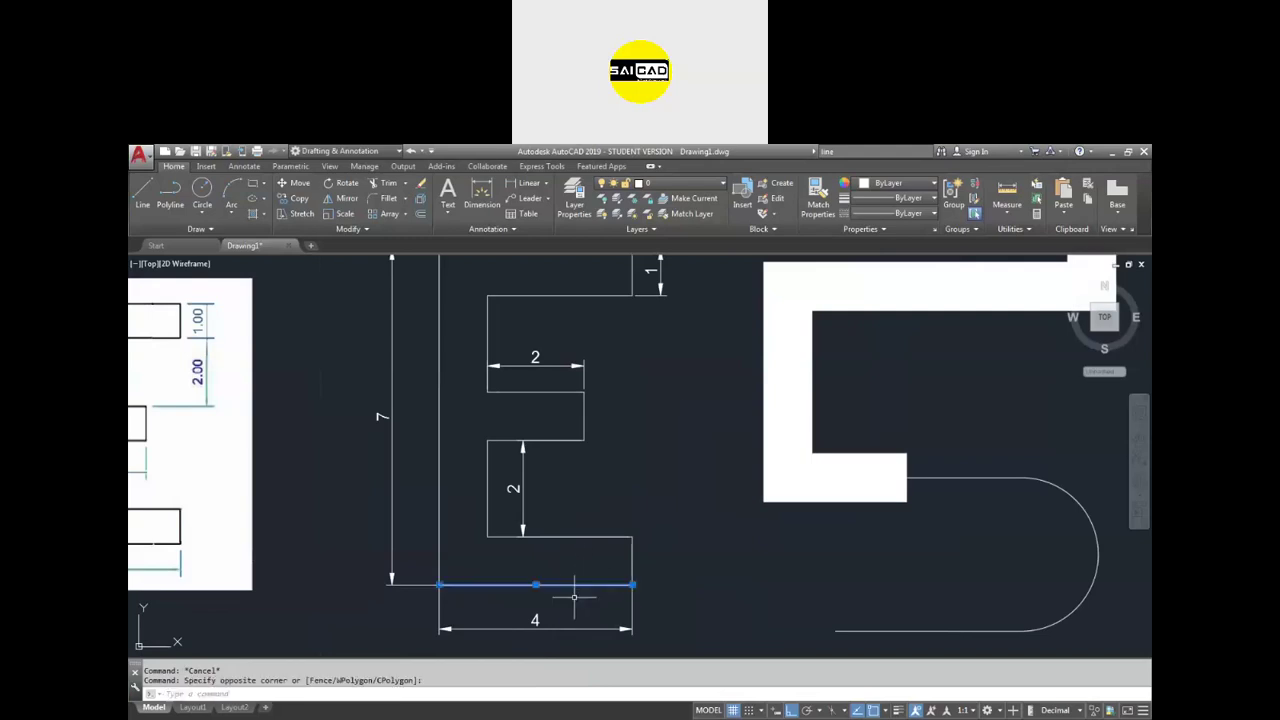
left_click(629, 514)
left_click(588, 556)
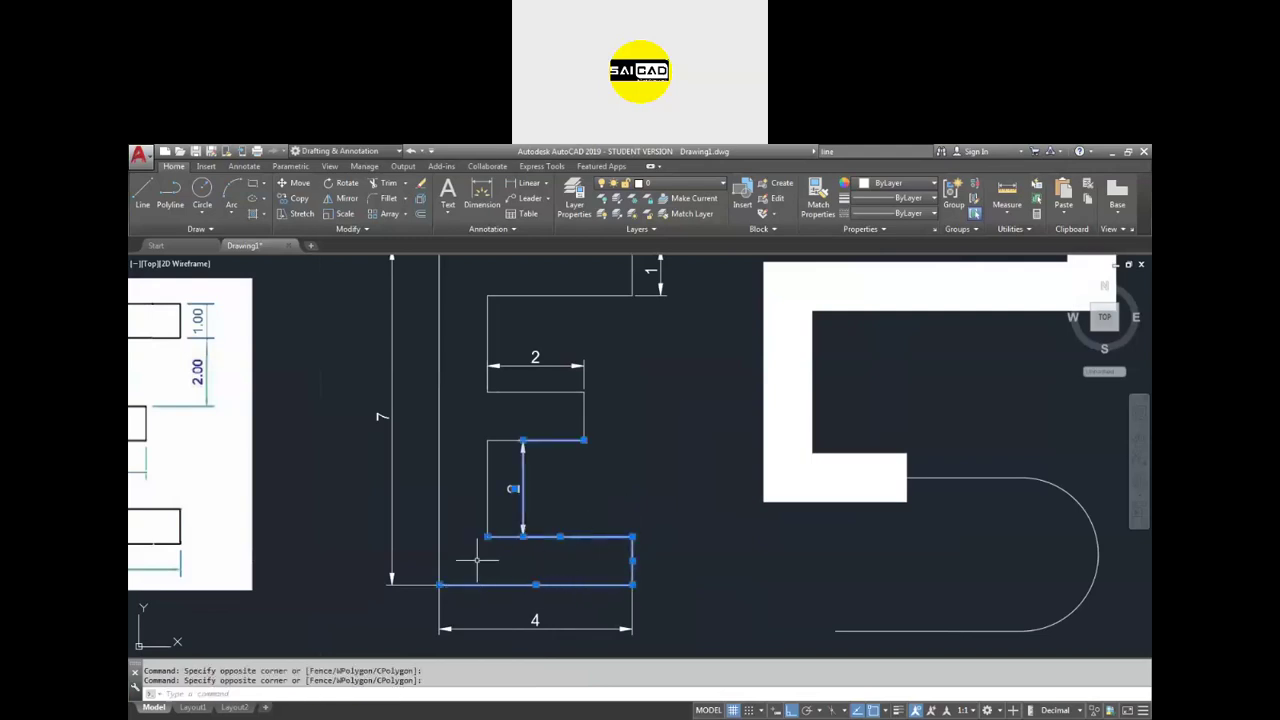
scroll(780, 555, "down", 2)
key("Escape")
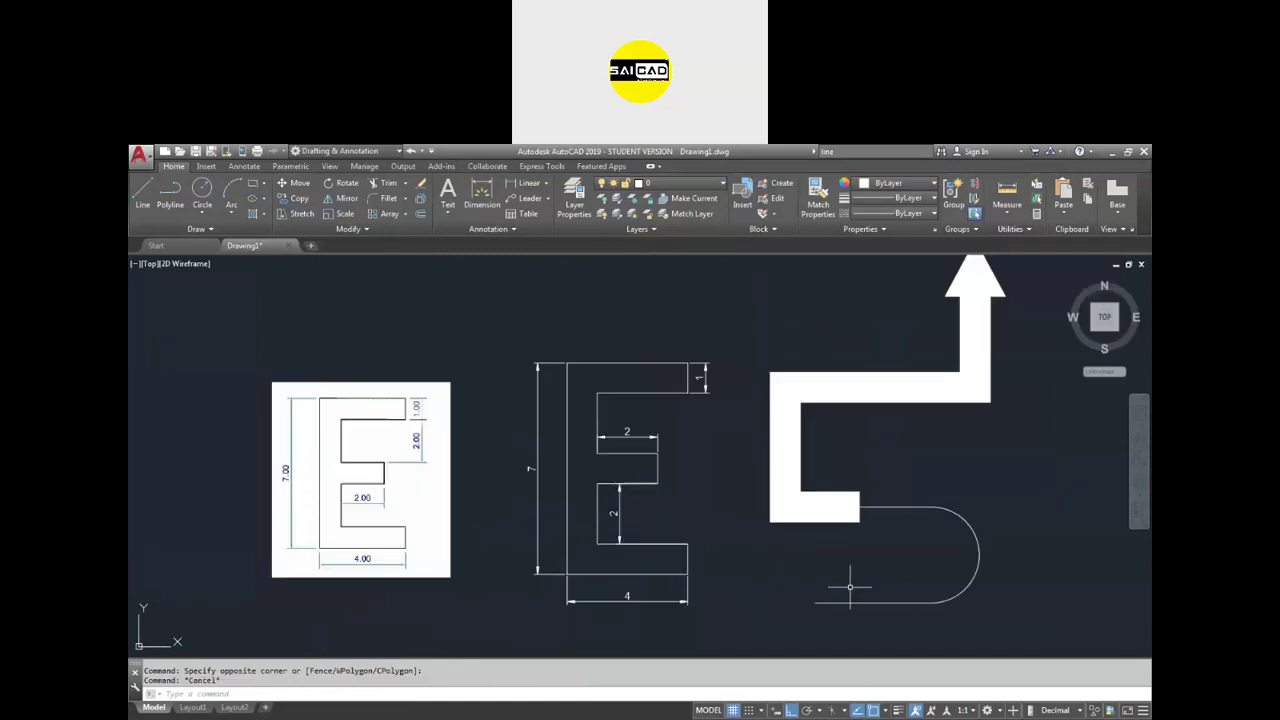
left_click(871, 620)
left_click(822, 592)
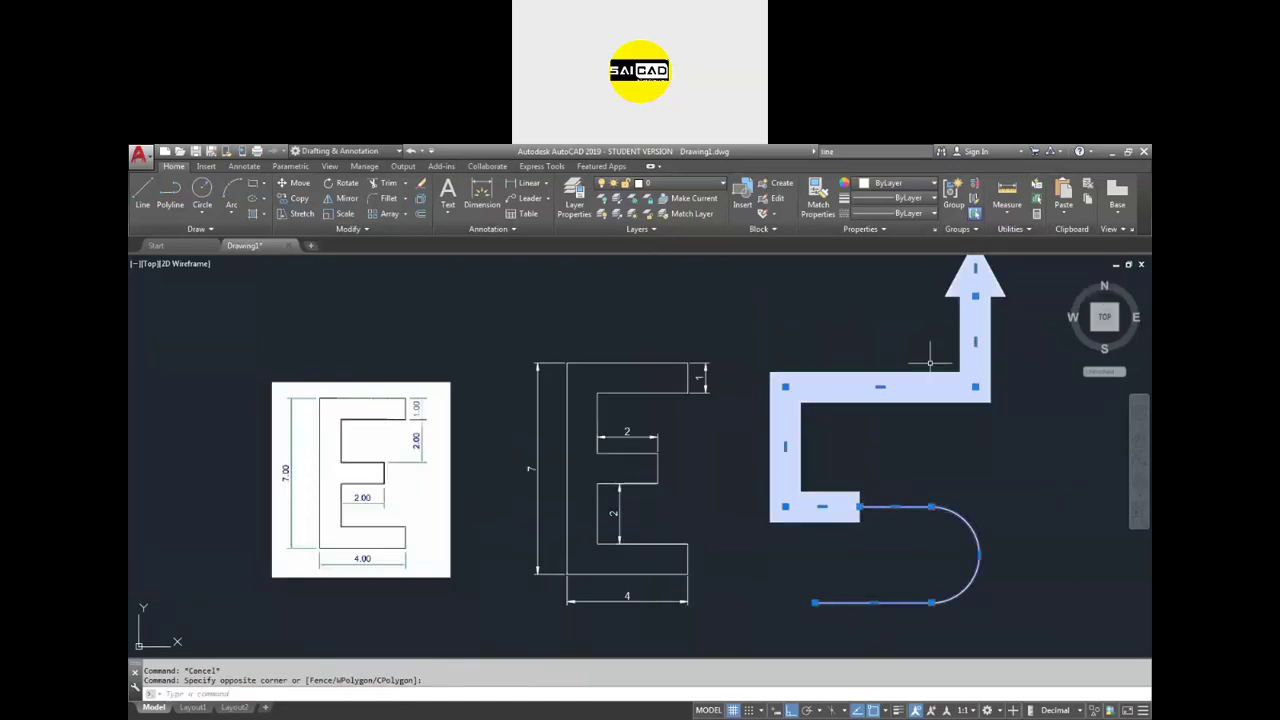
scroll(750, 515, "down", 3)
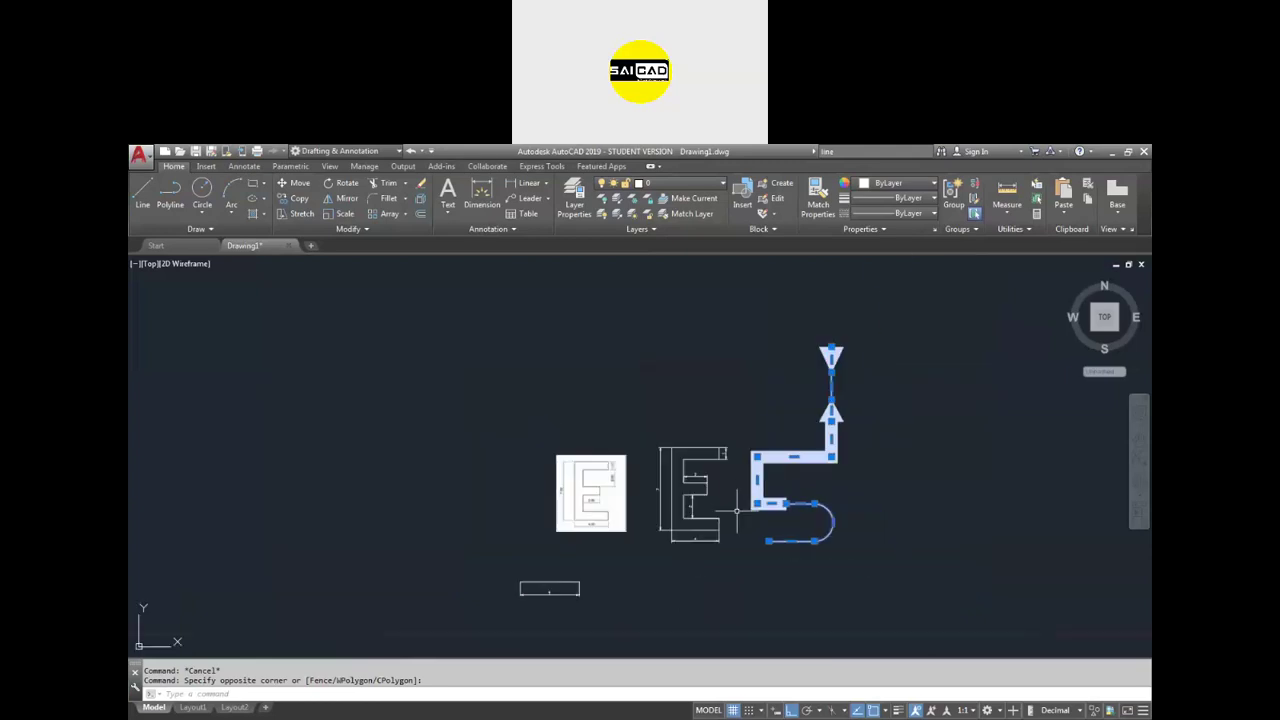
scroll(756, 532, "up", 1)
scroll(682, 532, "up", 4)
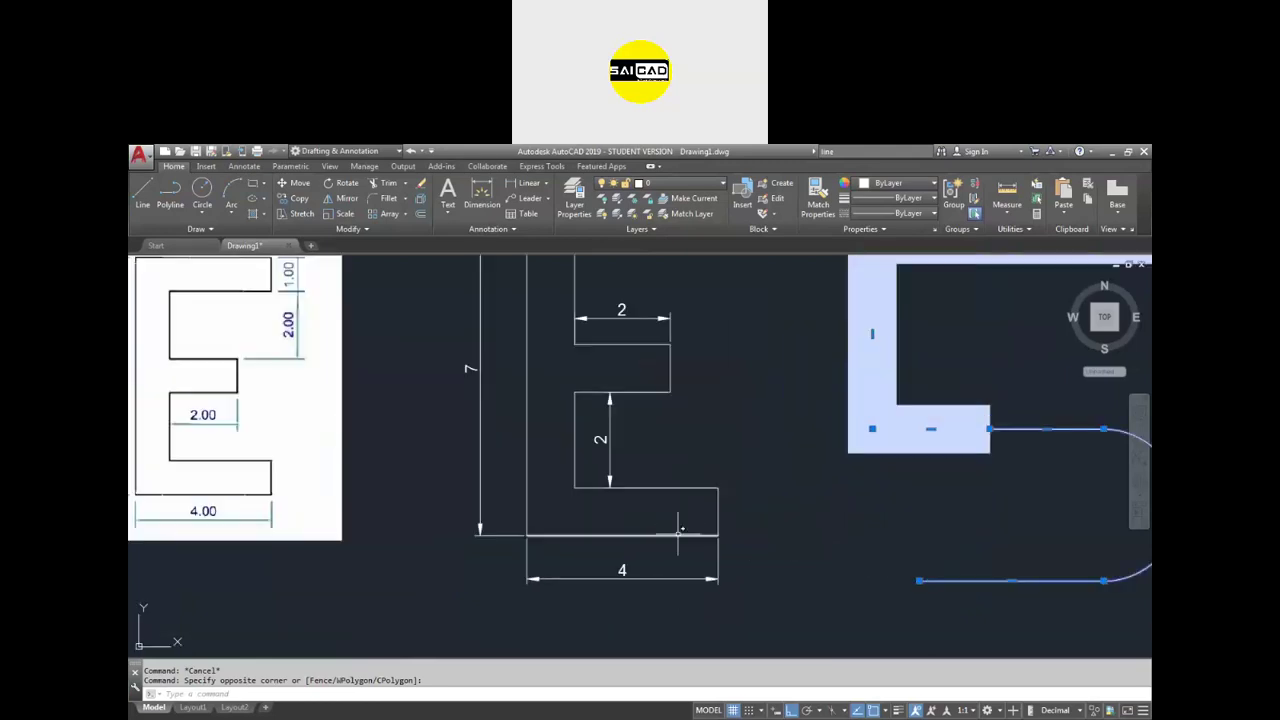
- Shorten the E's bottom line to length 4 using its end-grip Lengthen option
left_click(682, 536)
scroll(700, 545, "down", 2)
scroll(971, 566, "up", 2)
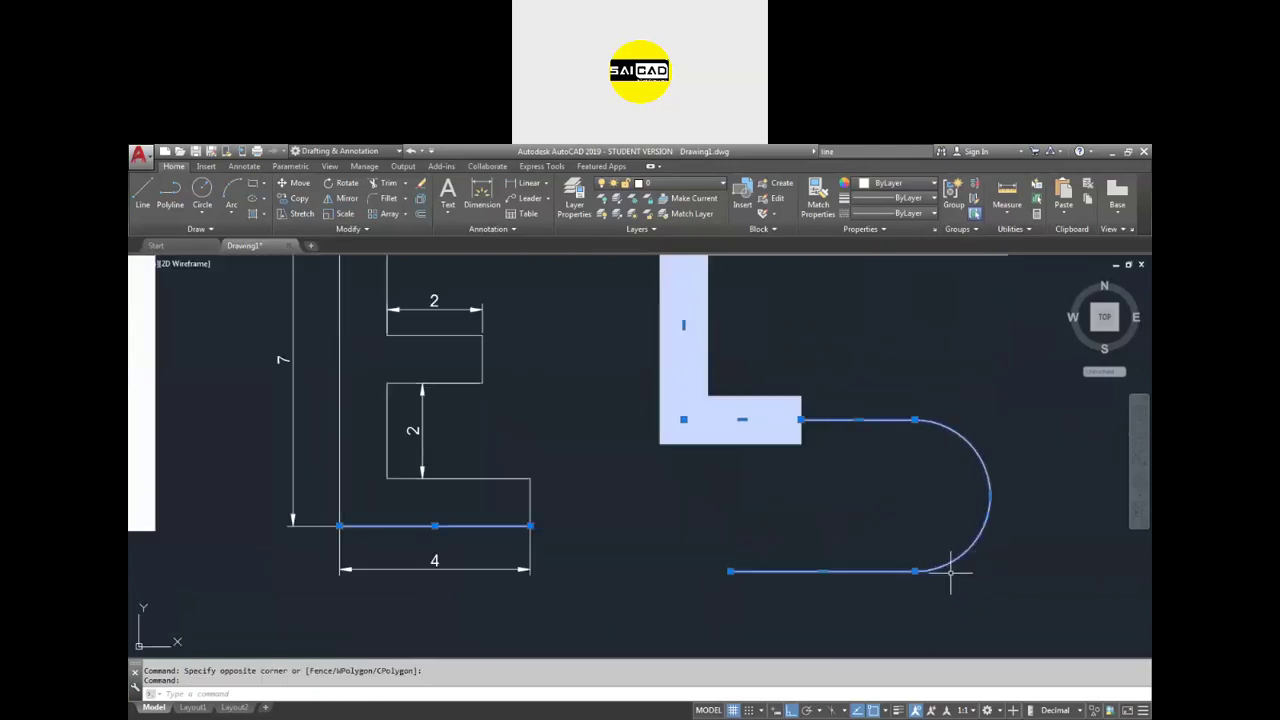
mouse_move(914, 571)
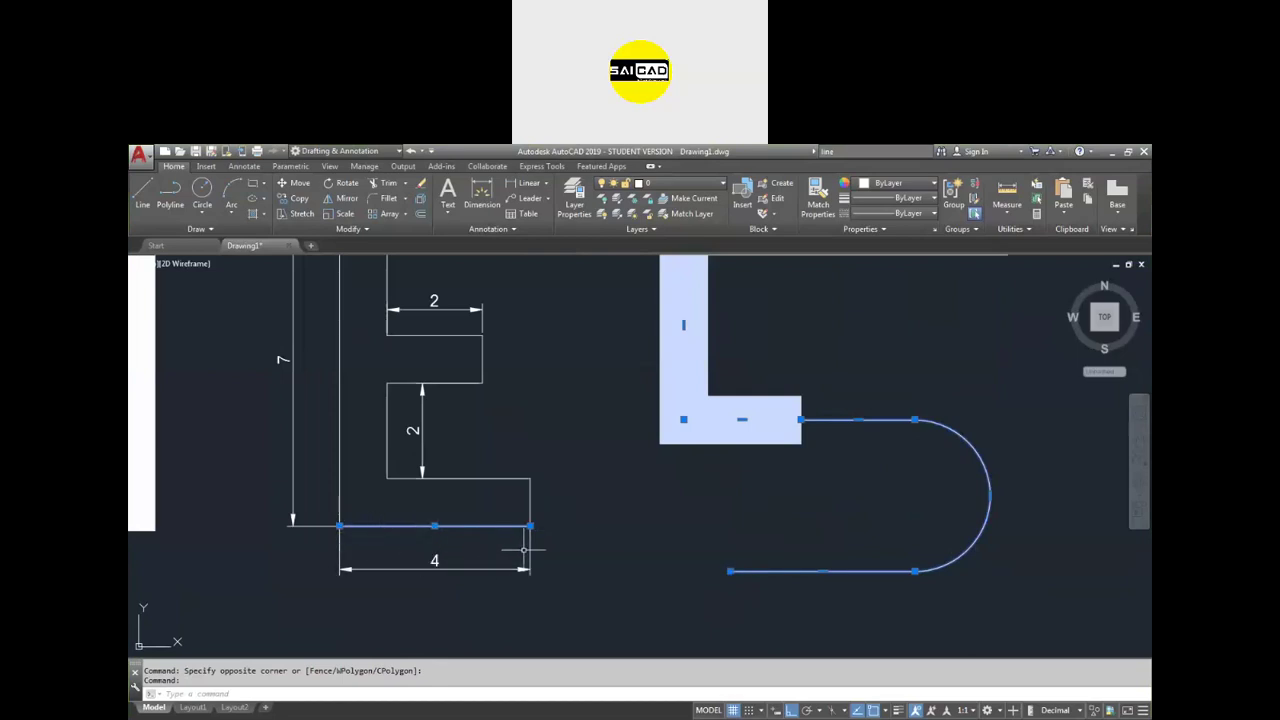
mouse_move(530, 526)
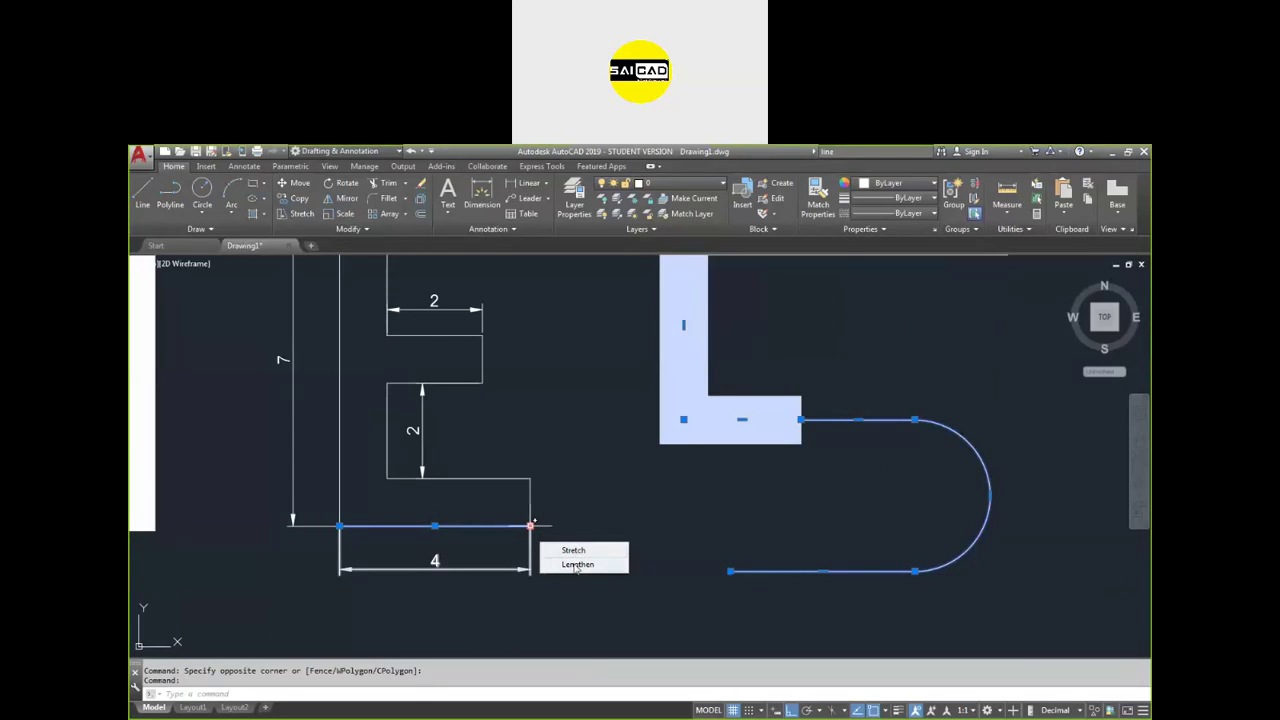
left_click(571, 551)
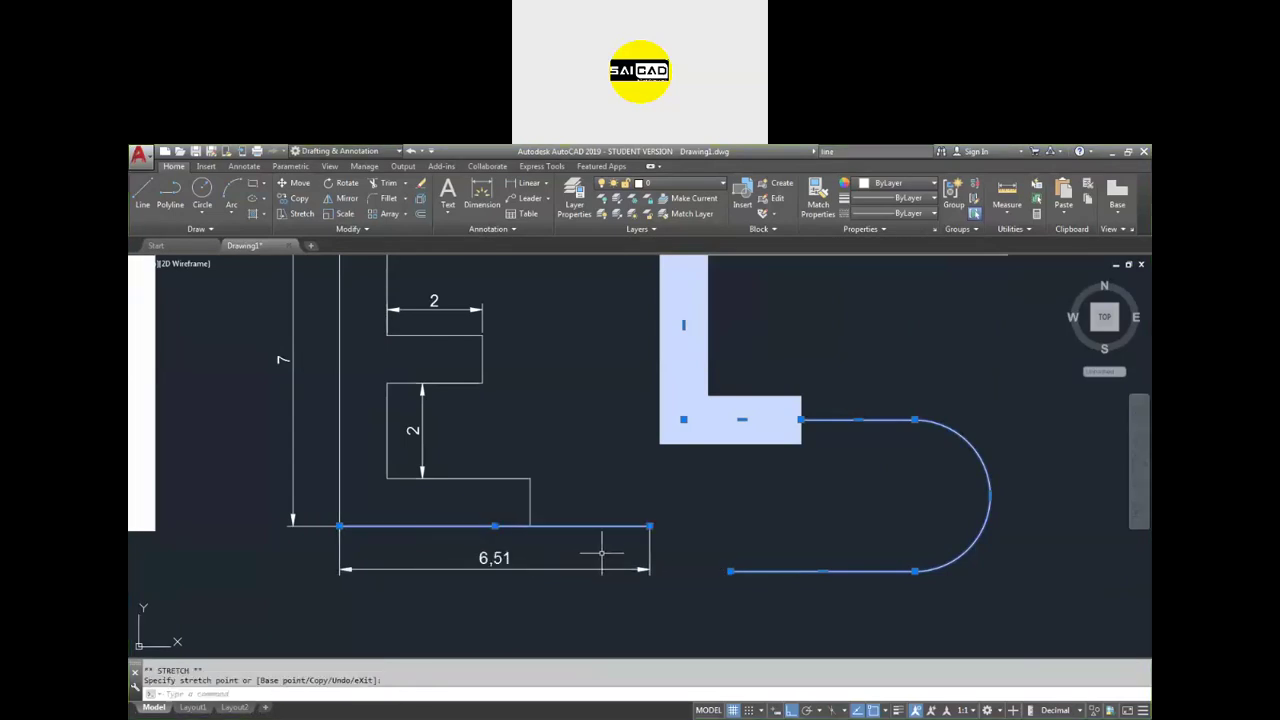
left_click(650, 524)
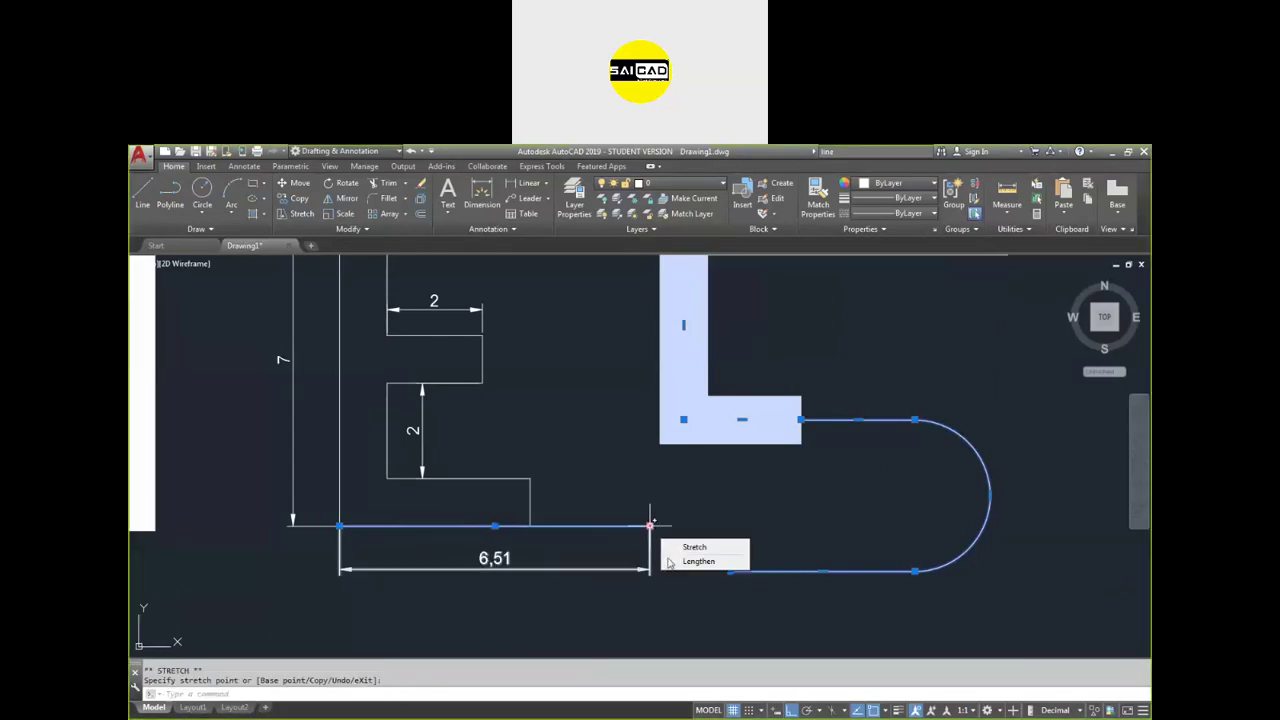
left_click(672, 561)
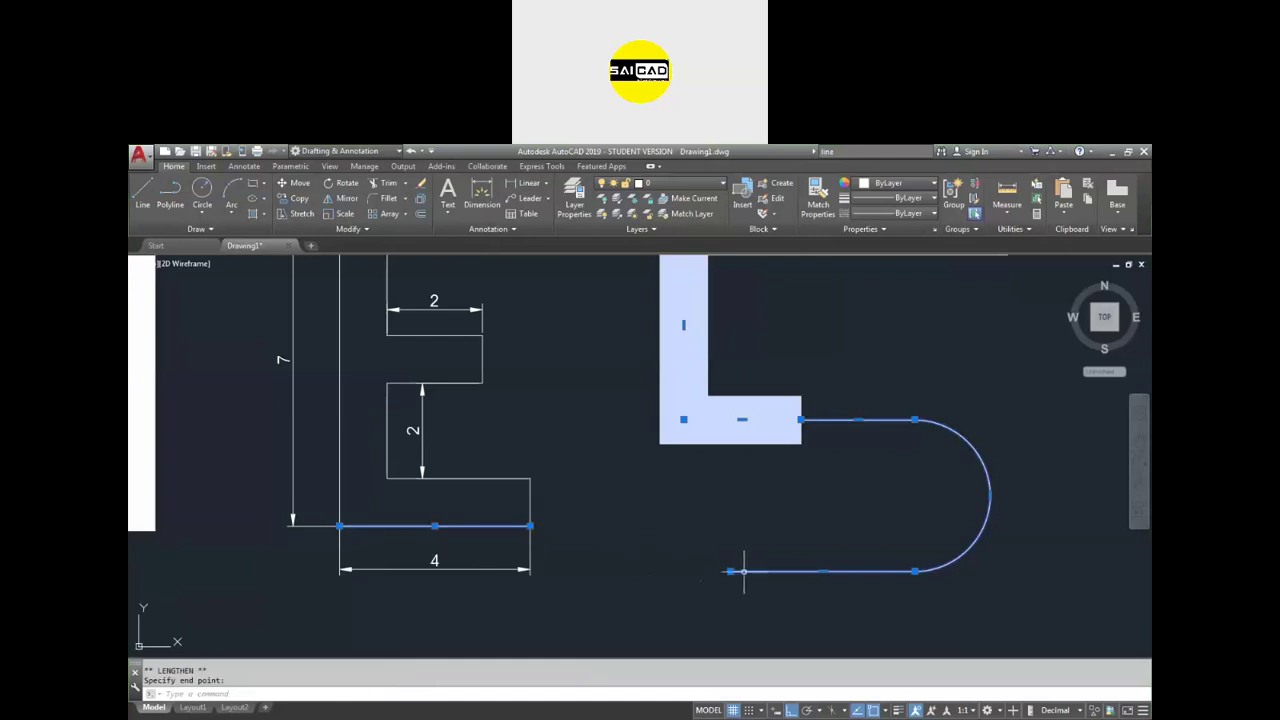
mouse_move(731, 571)
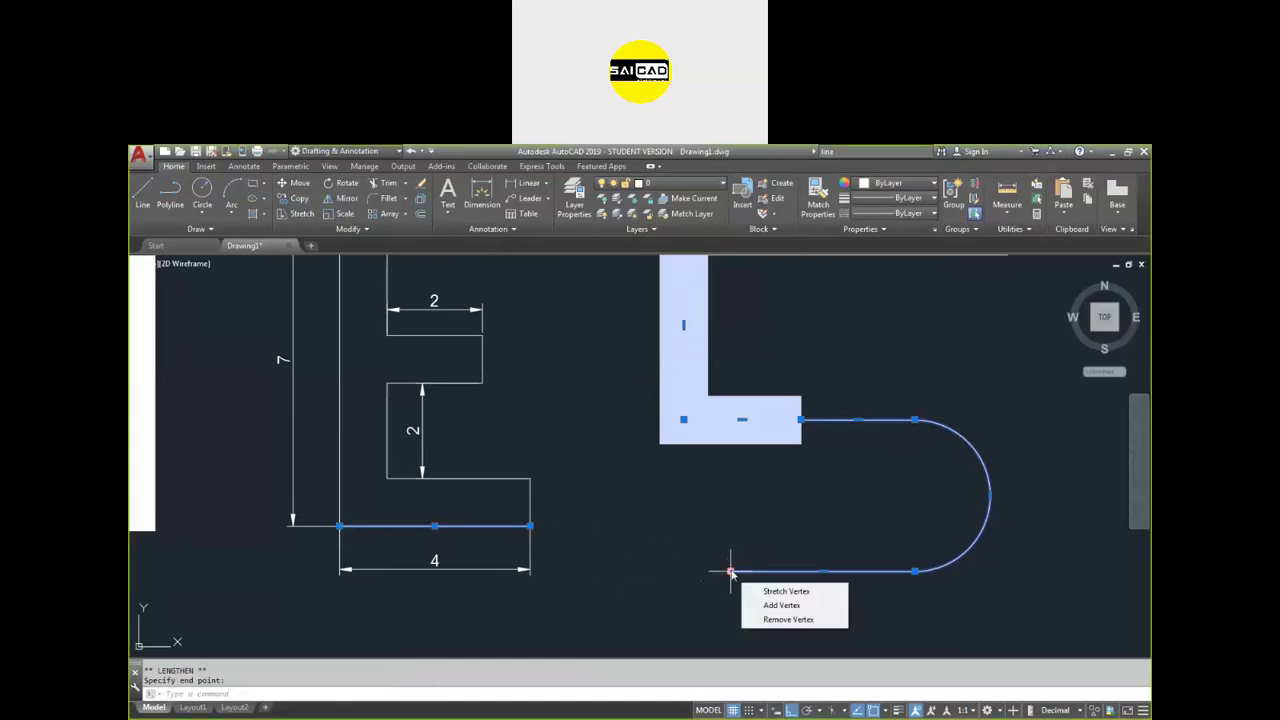
mouse_move(531, 527)
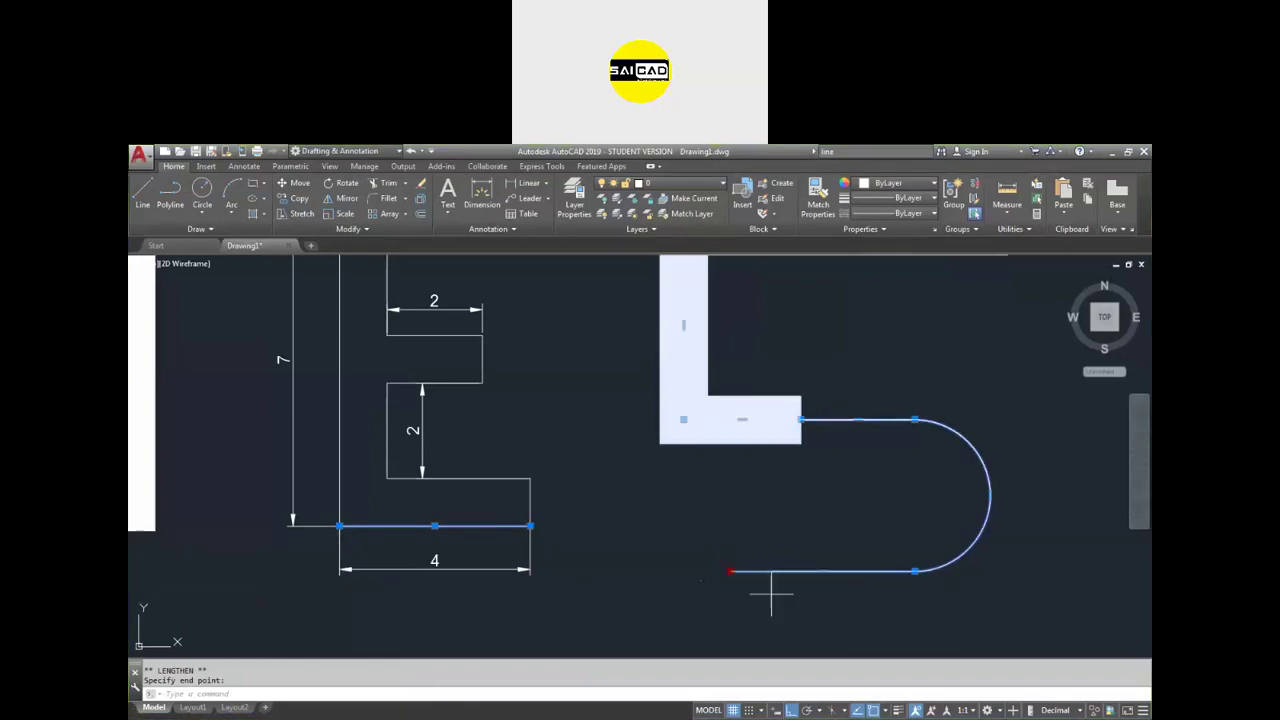
left_click(731, 572)
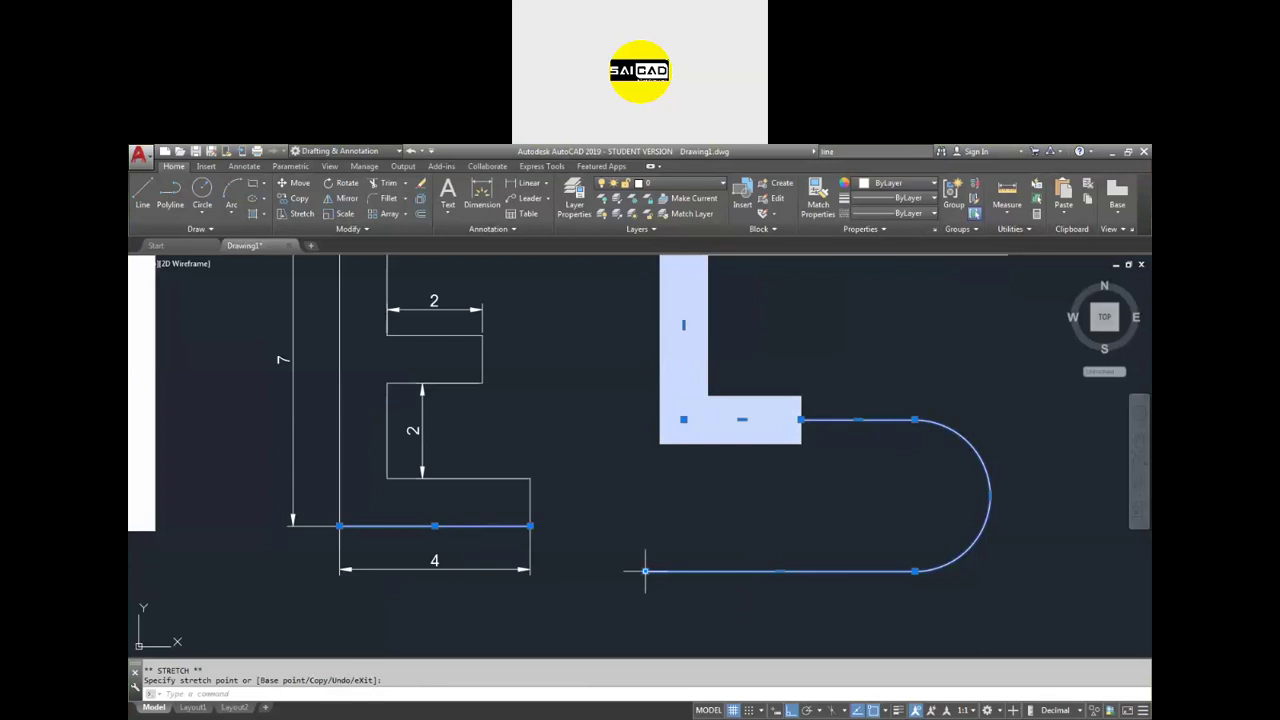
- Stretch the bottom segment's left end further left, then add and remove a trial vertex
left_click(645, 571)
left_click(675, 608)
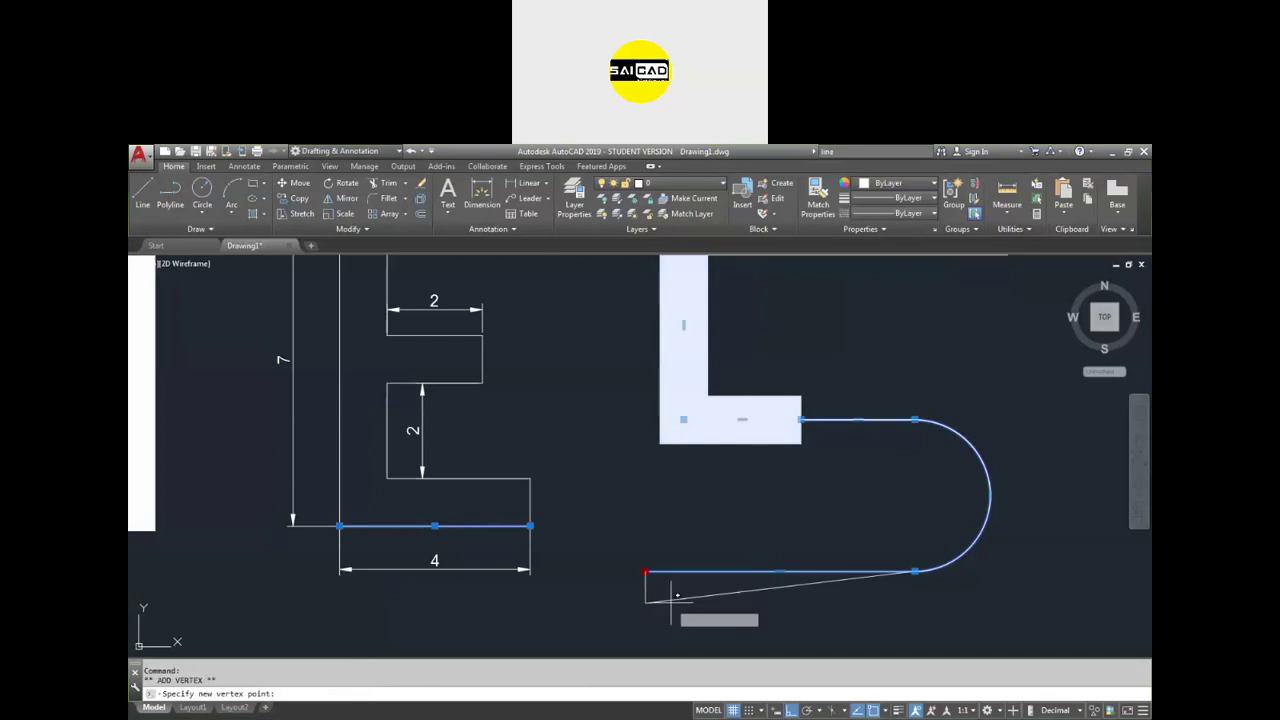
left_click(743, 515)
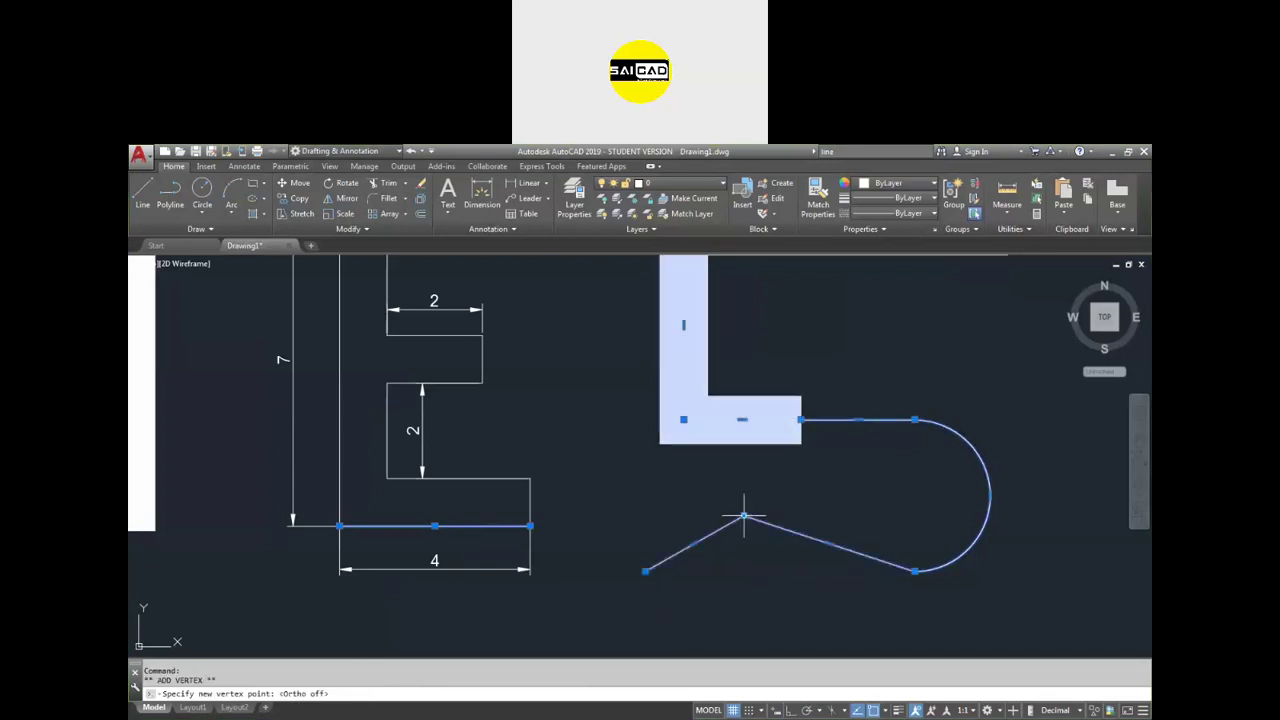
mouse_move(743, 518)
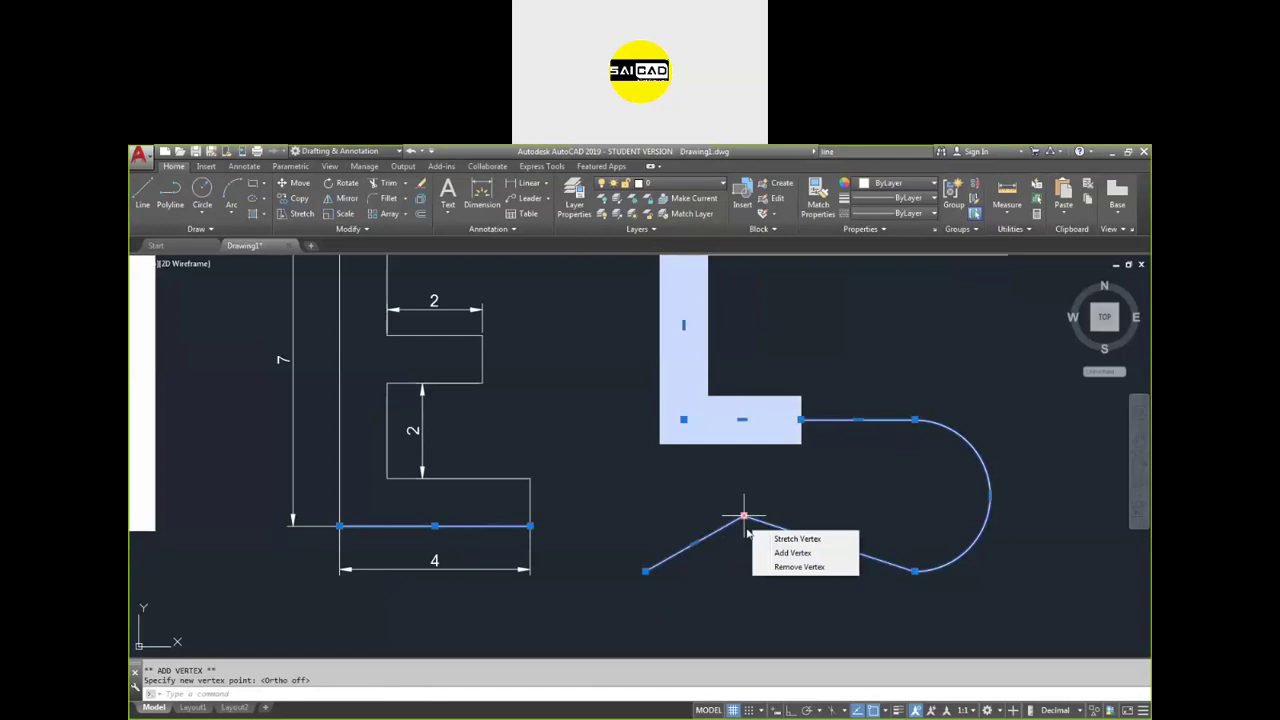
left_click(759, 568)
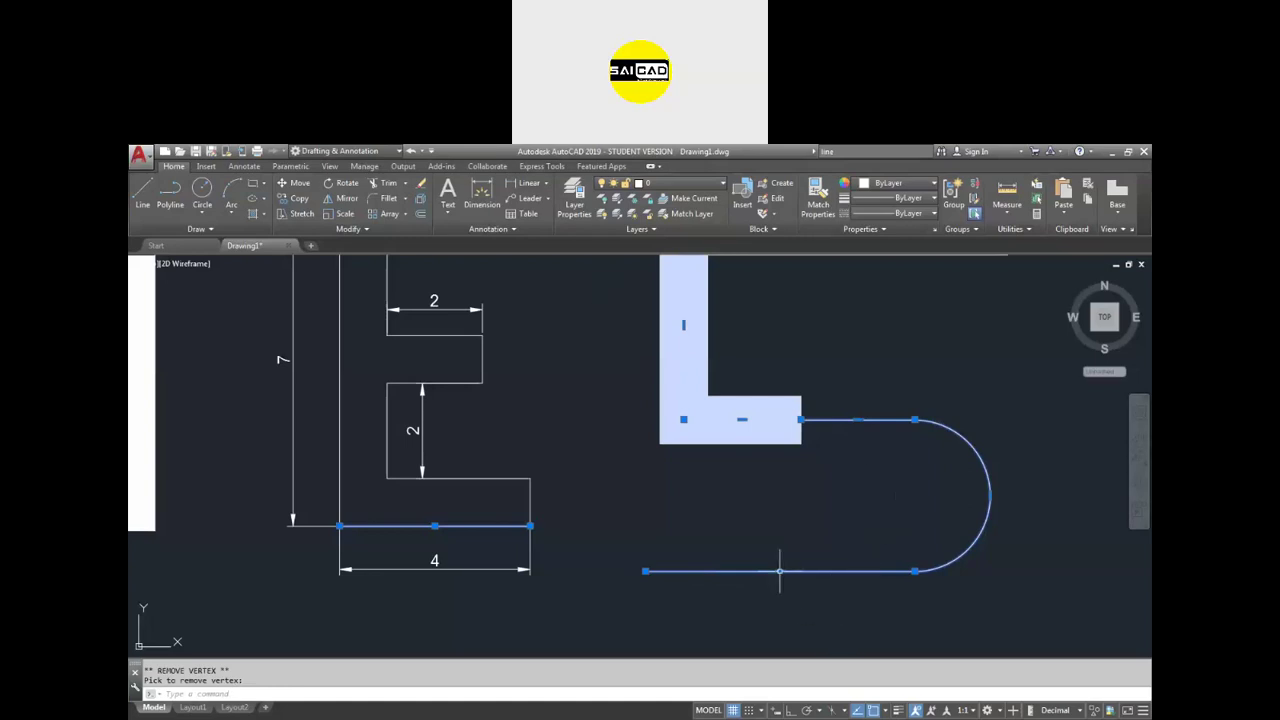
- Add and remove another trial vertex, then begin converting the bottom segment to an arc
mouse_move(780, 571)
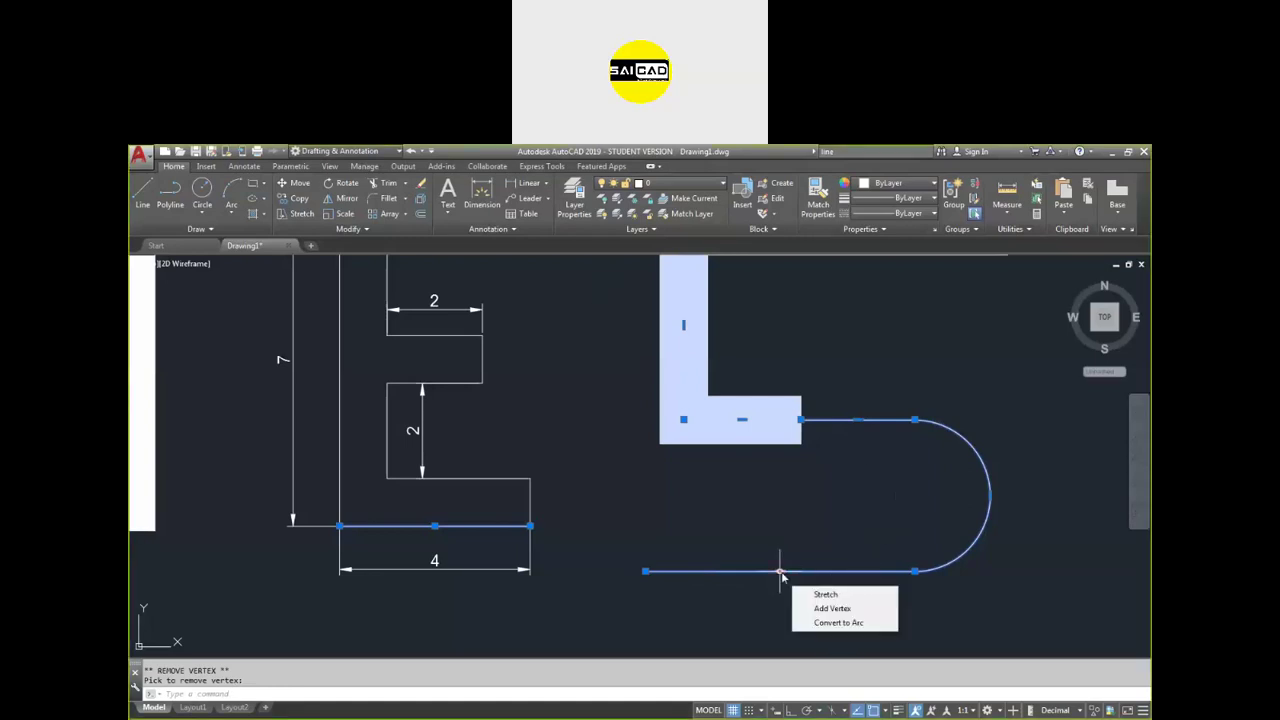
left_click(825, 595)
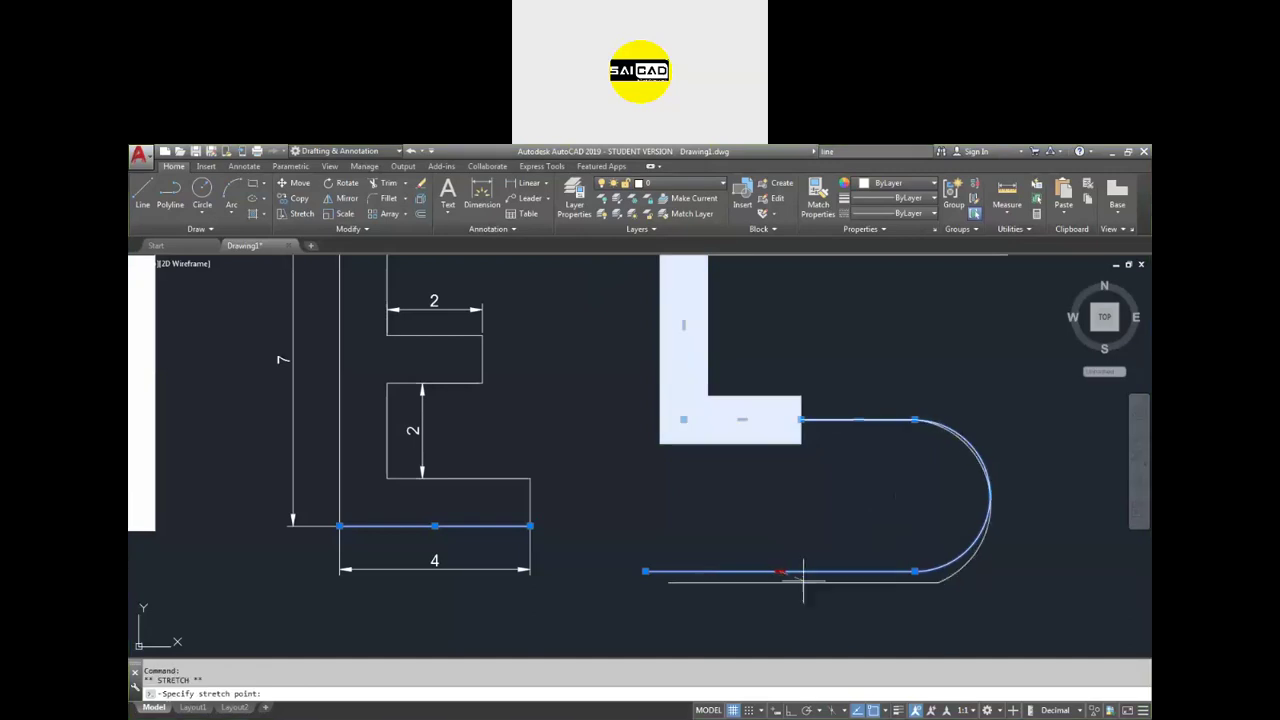
left_click(780, 571)
mouse_move(783, 573)
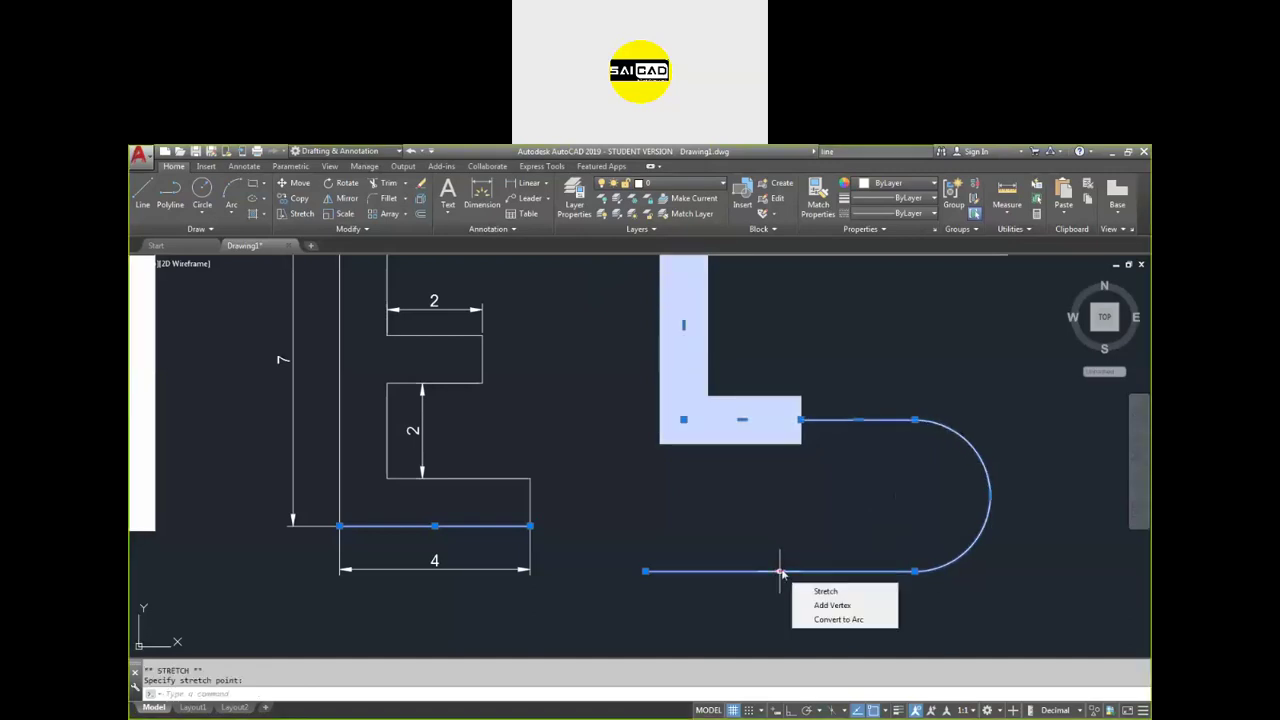
left_click(830, 605)
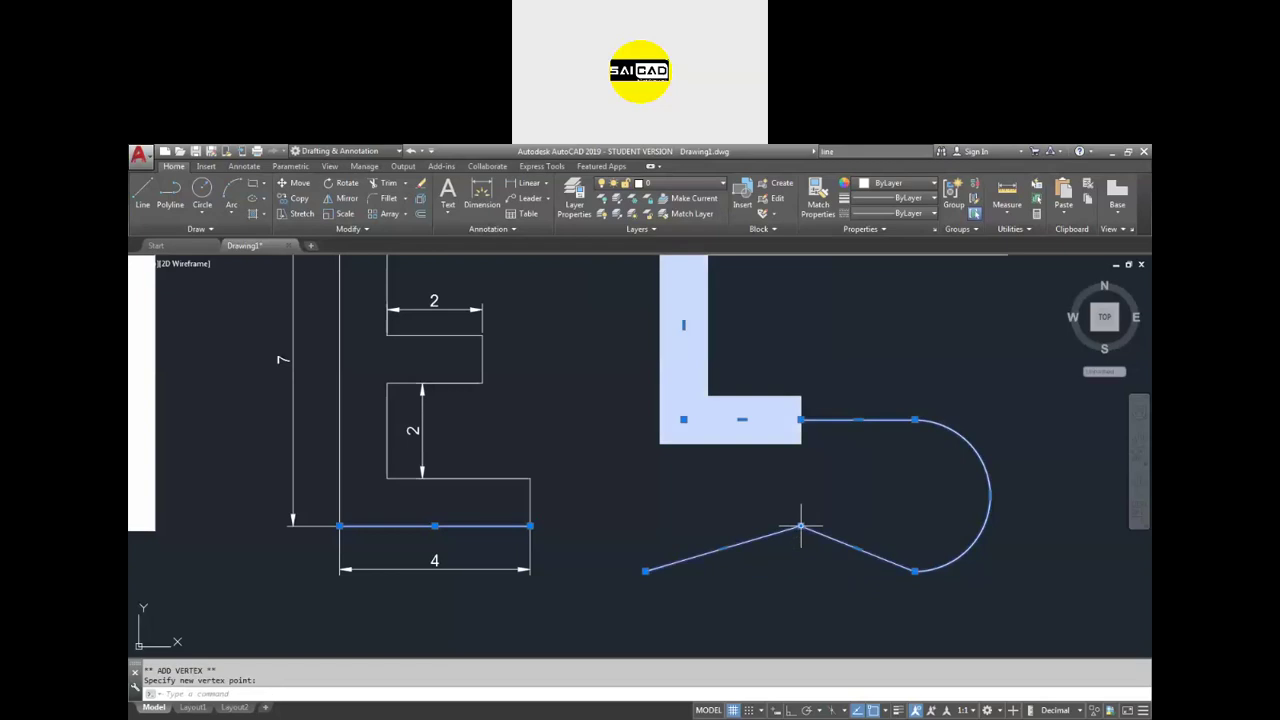
left_click(800, 525)
mouse_move(800, 525)
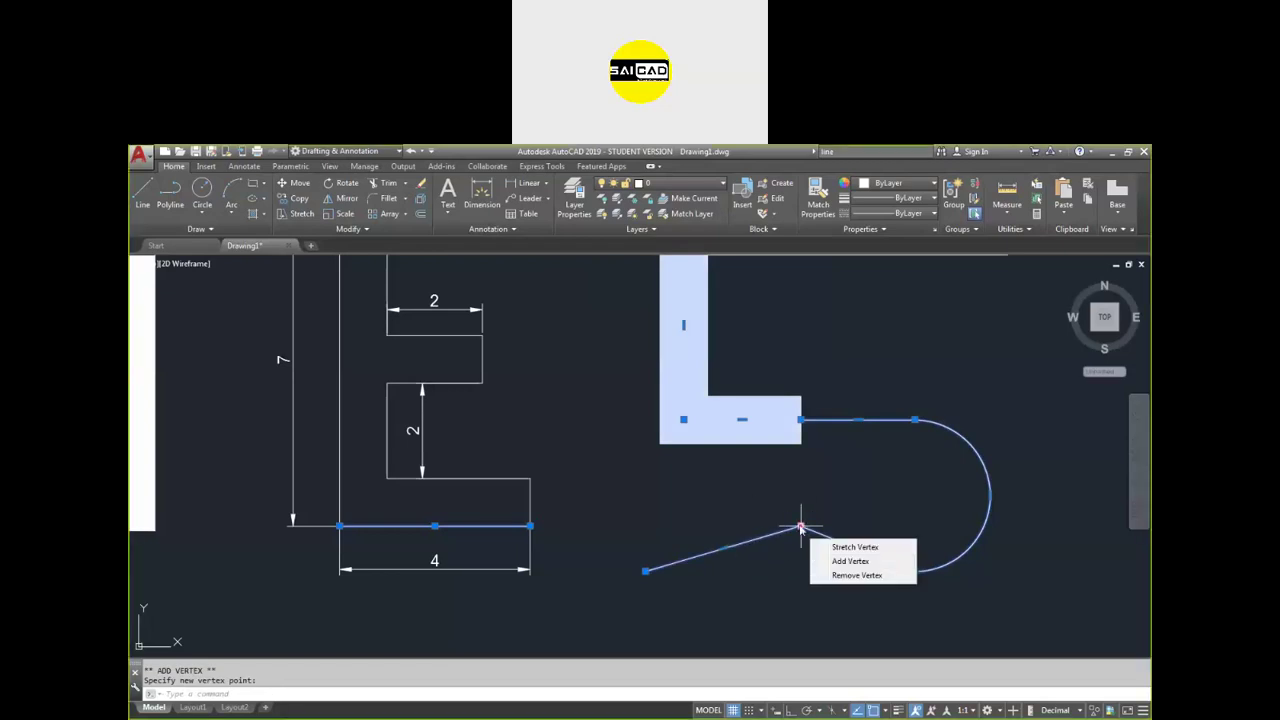
left_click(826, 576)
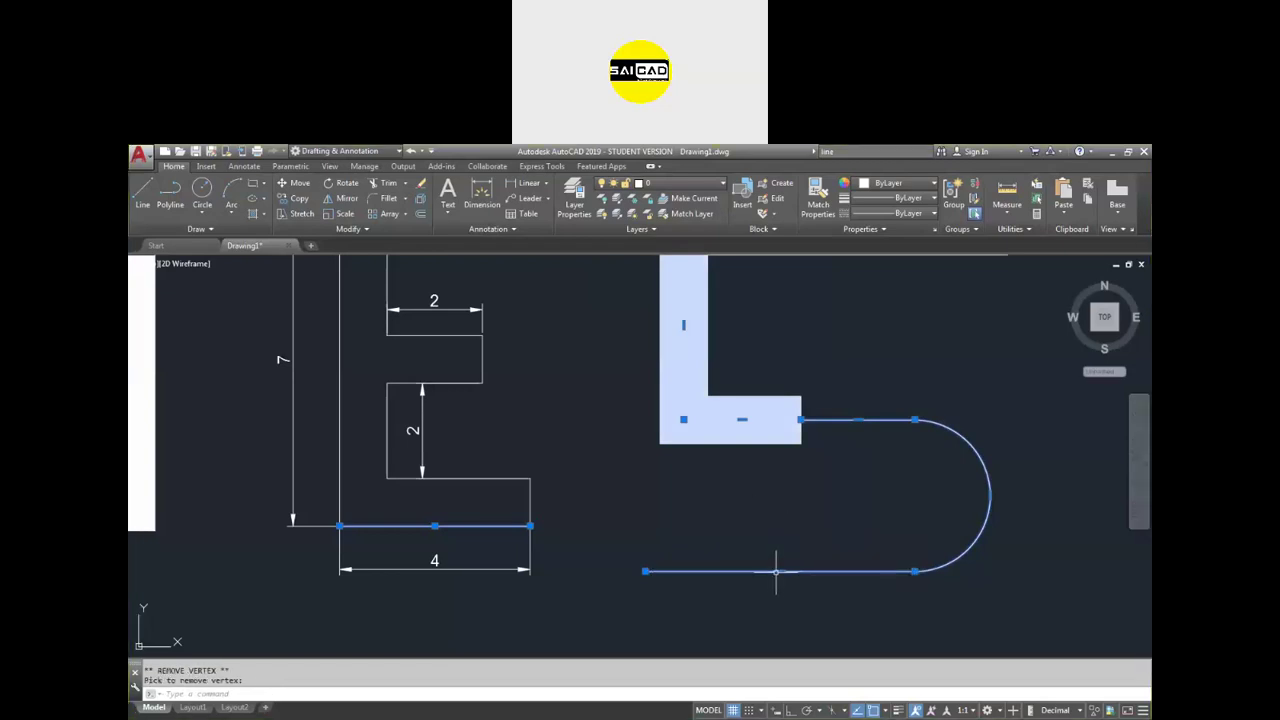
mouse_move(780, 573)
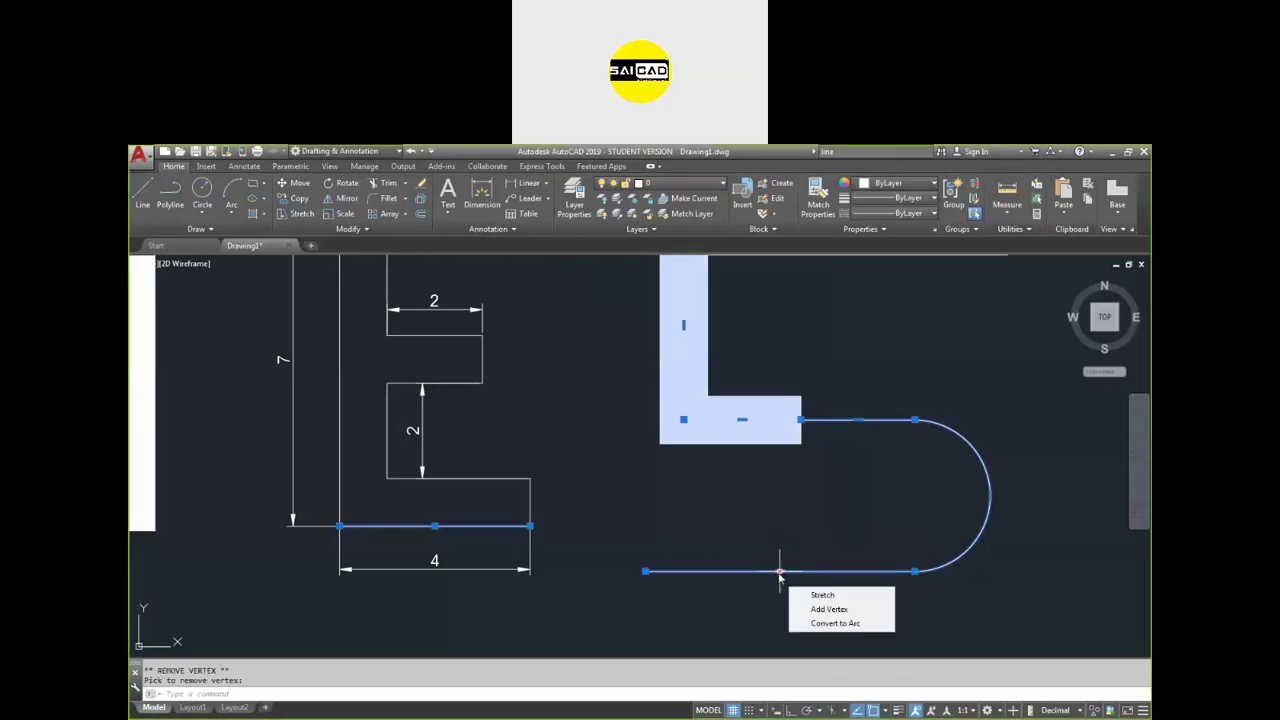
left_click(815, 624)
scroll(819, 533, "down", 4)
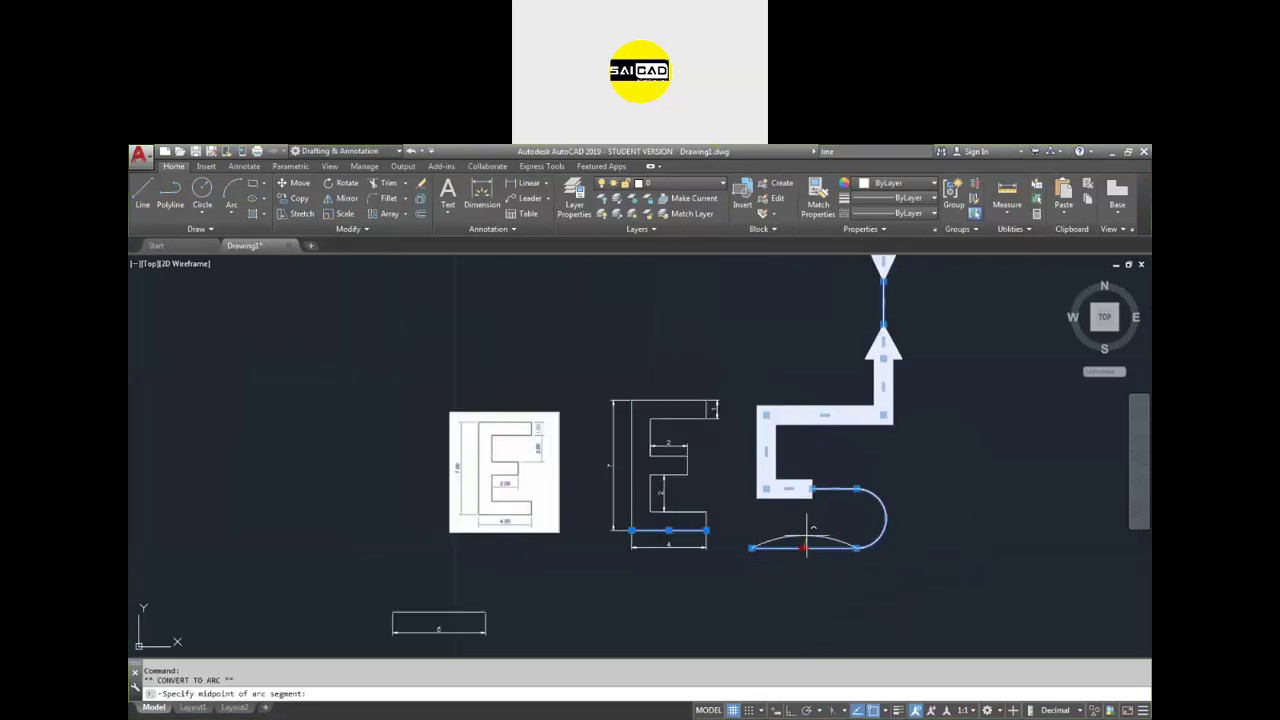
- Bend the bottom segment into an arc, then convert it back to a straight line
left_click(804, 537)
scroll(804, 537, "up", 4)
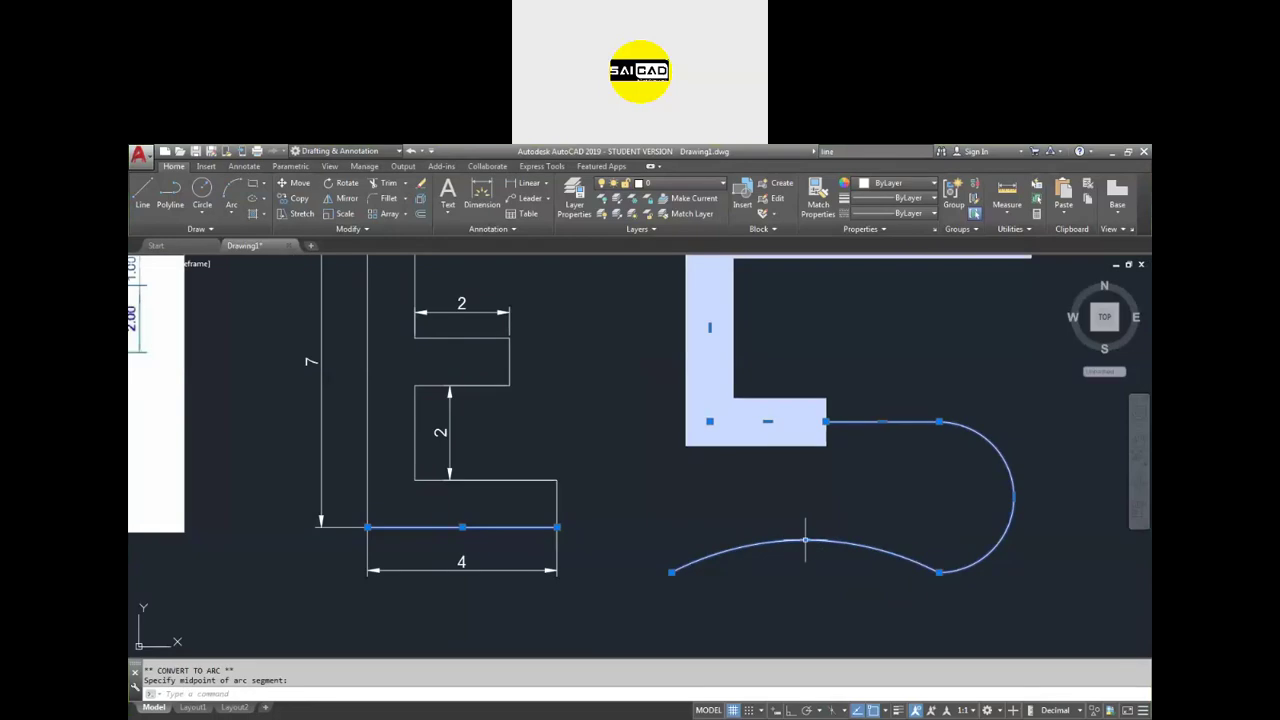
mouse_move(805, 543)
left_click(857, 591)
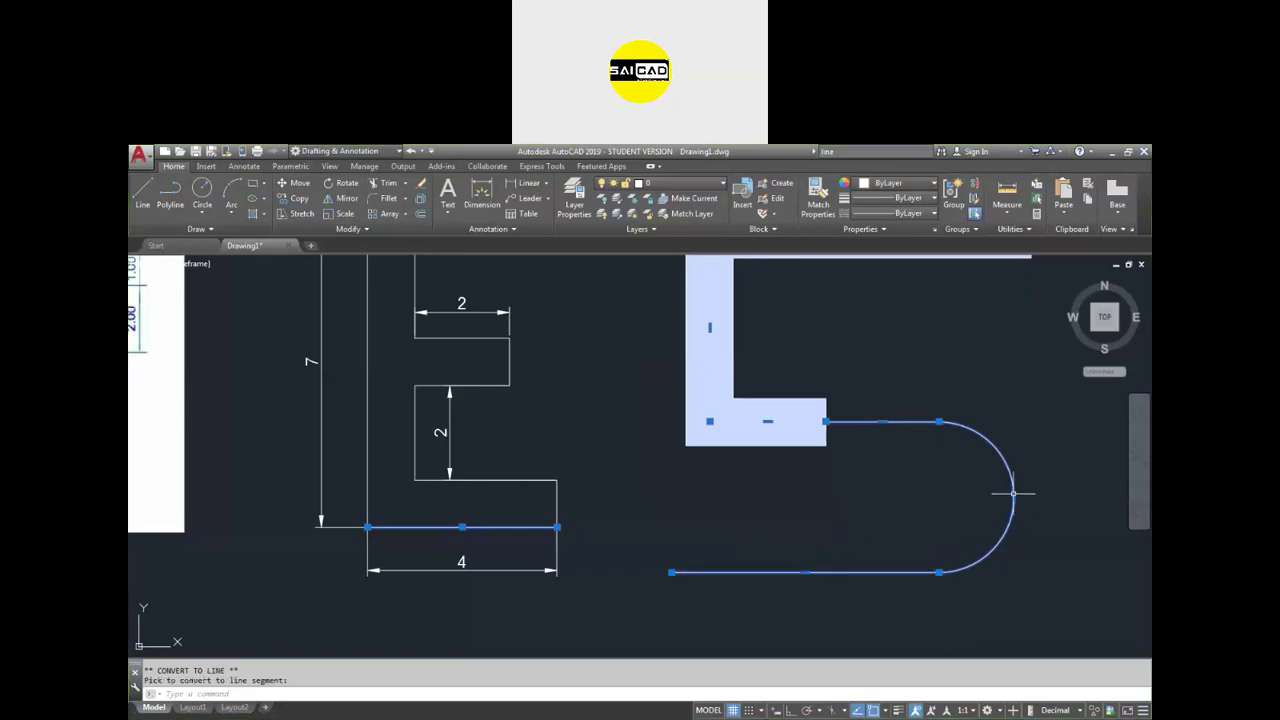
- Try stretching and converting the right-hand curve between line and arc, then cancel
left_click(1013, 496)
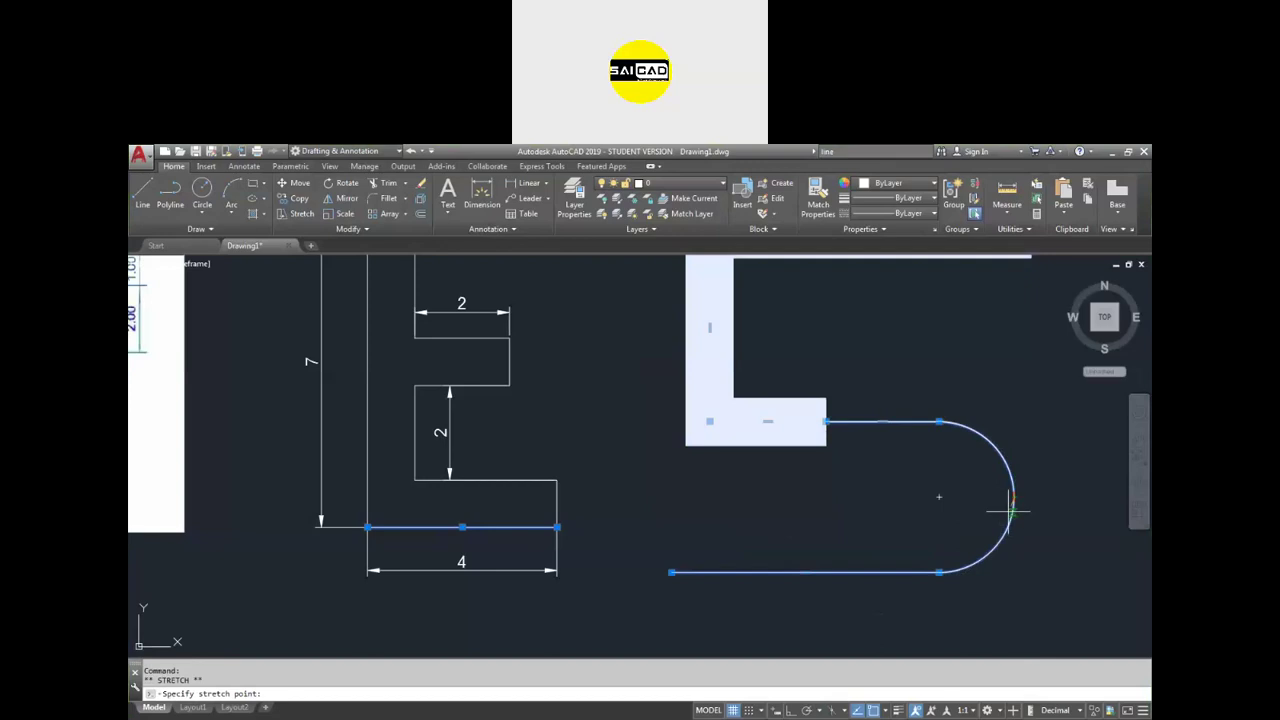
left_click(1013, 497)
mouse_move(1012, 501)
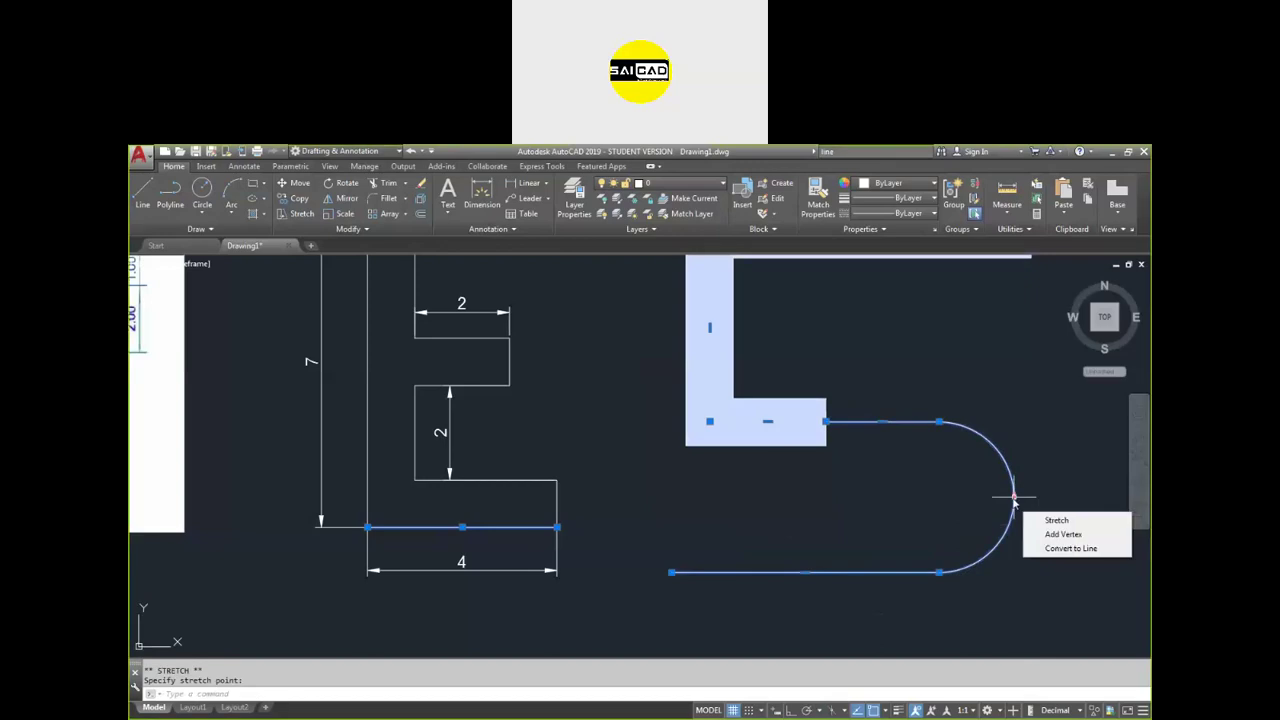
left_click(1042, 547)
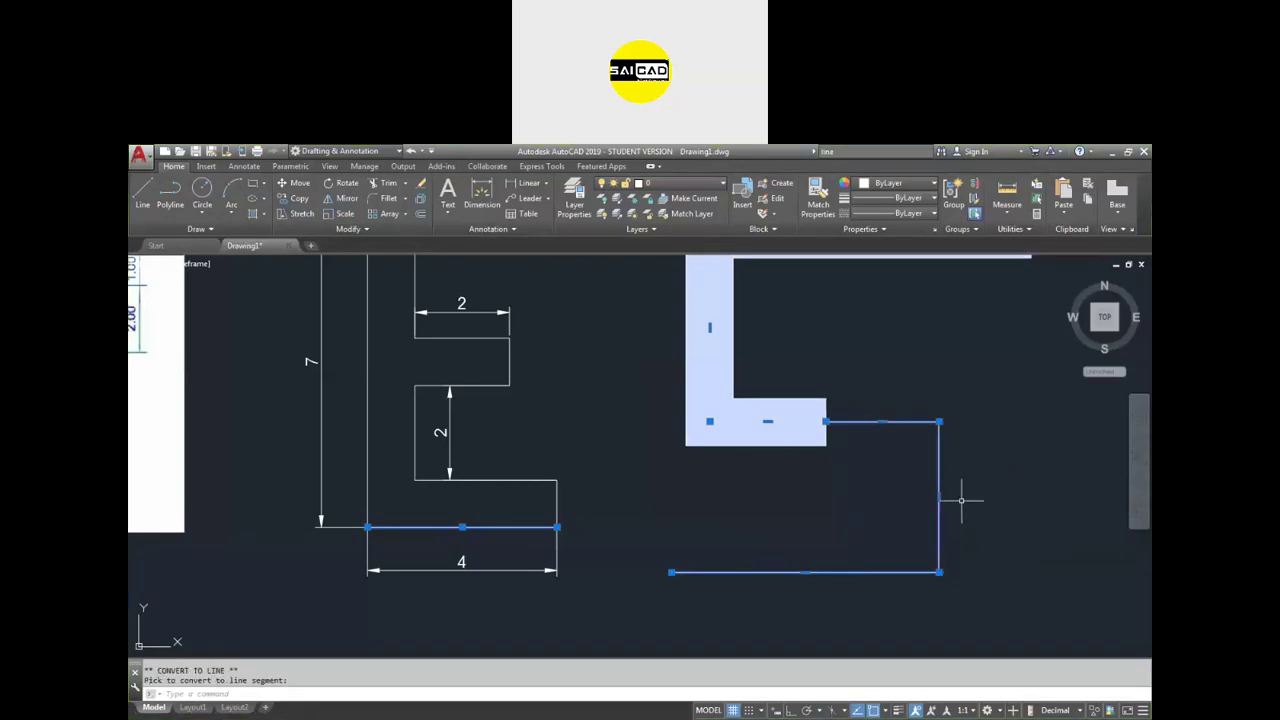
mouse_move(939, 496)
left_click(990, 548)
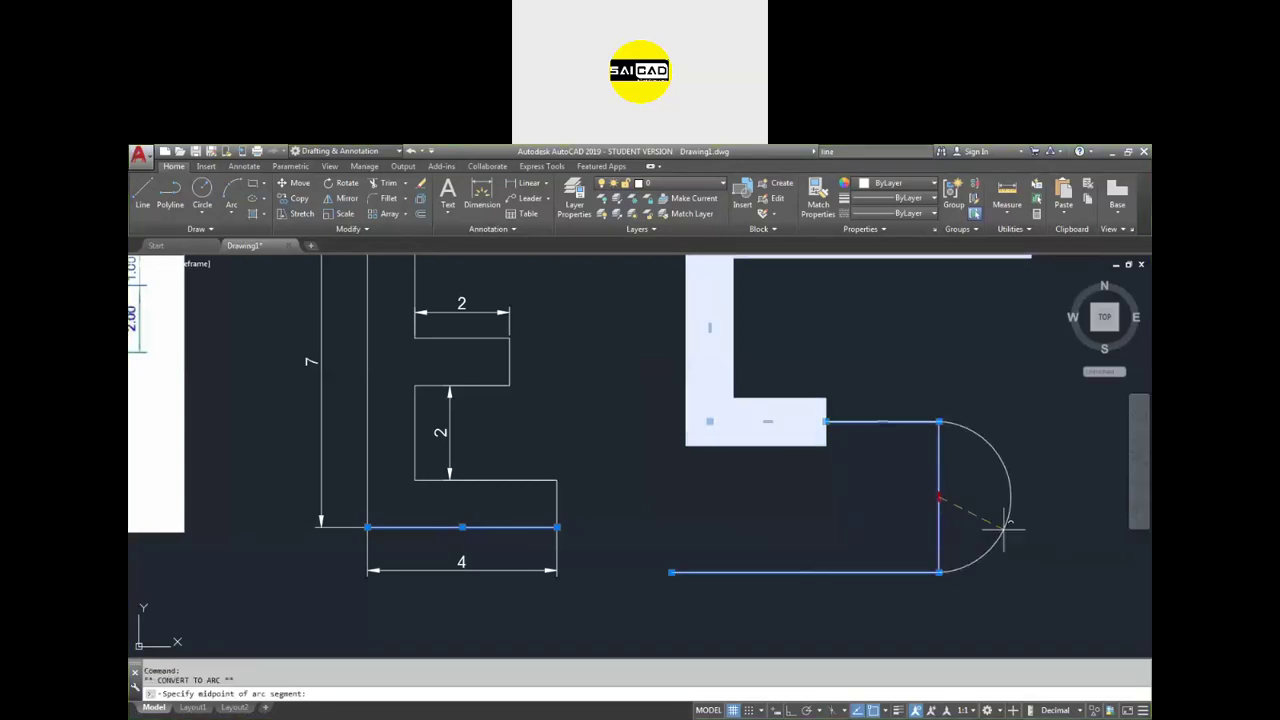
key("Escape")
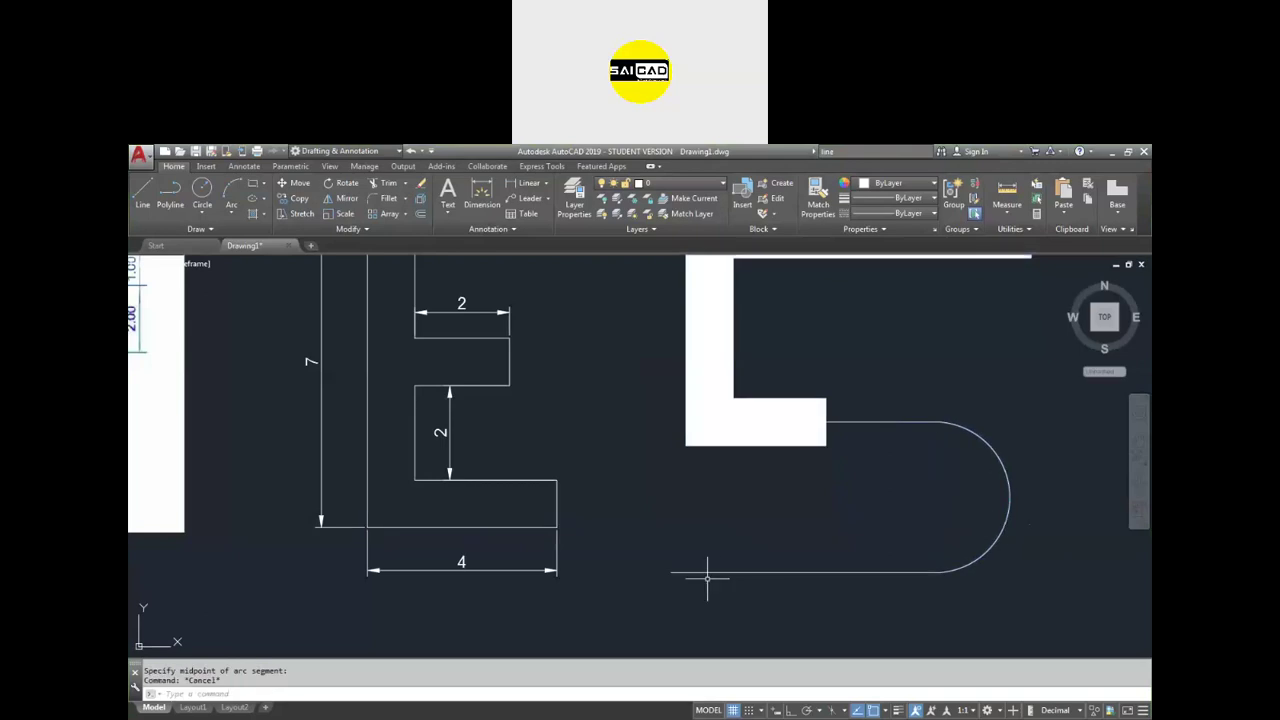
- Select the S-and-arrow shape and the E's top edge, clearing each selection
scroll(780, 560, "down", 5)
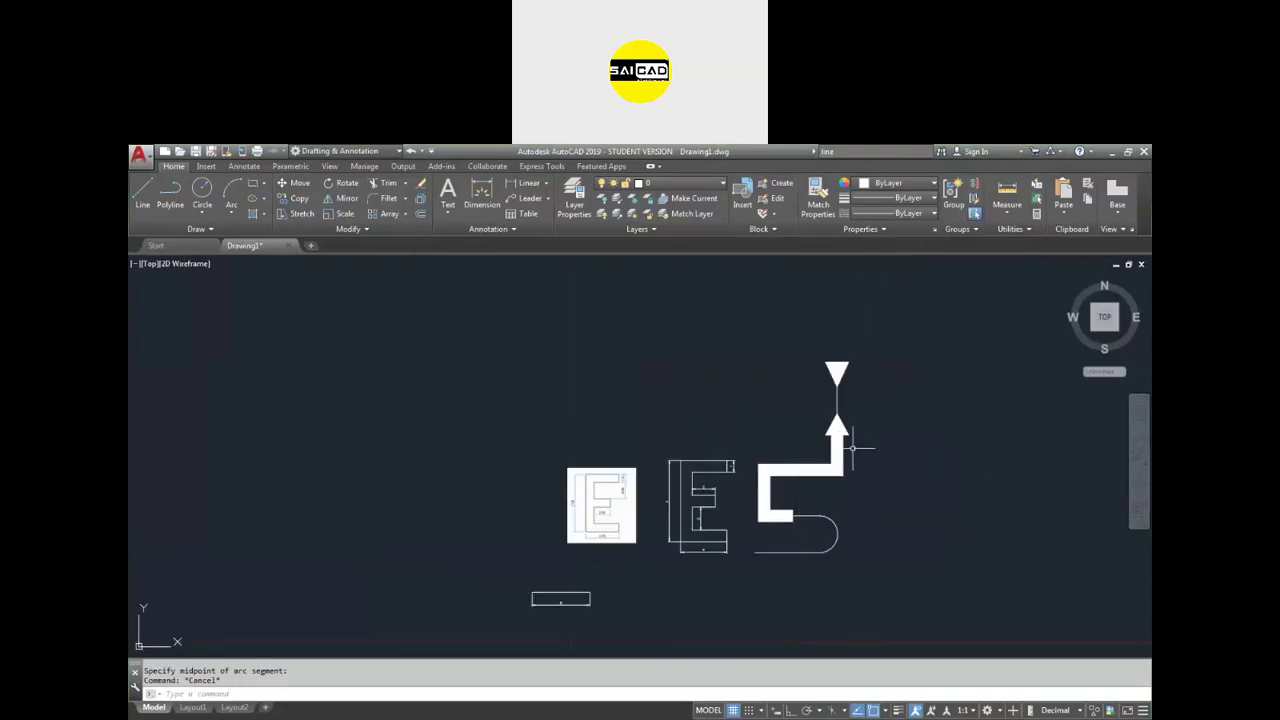
left_click(849, 503)
left_click(812, 543)
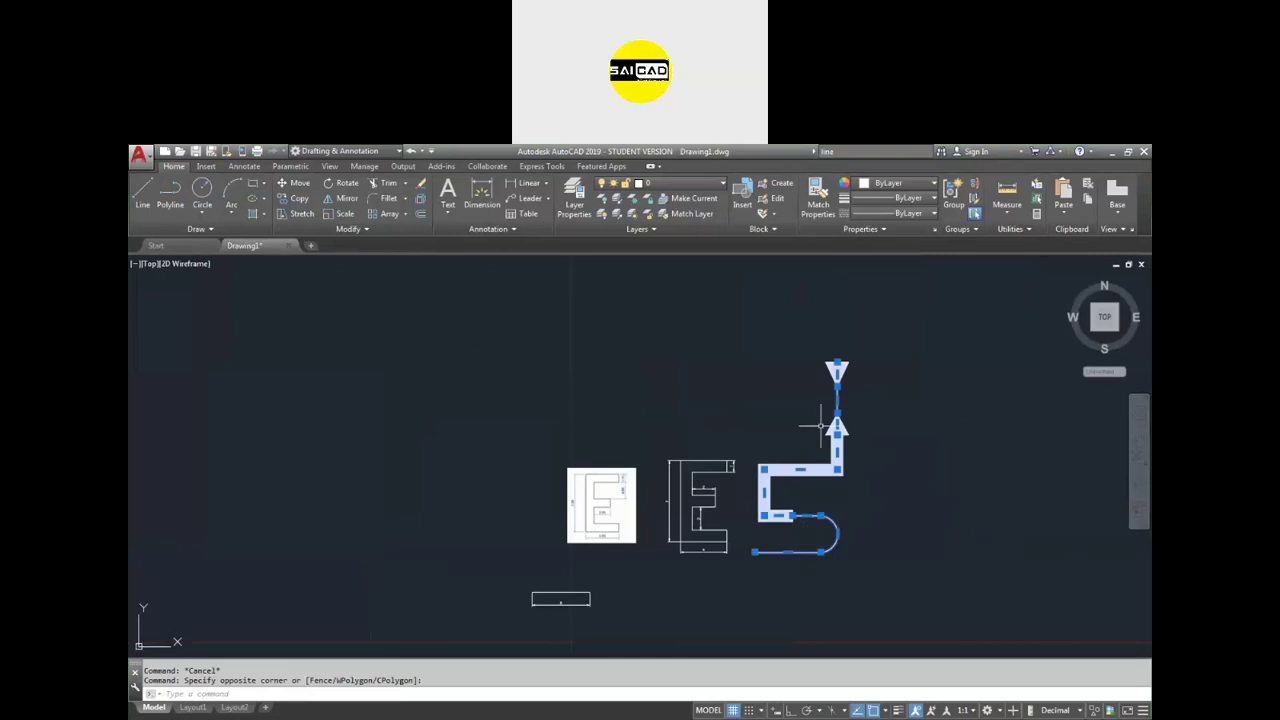
key("Escape")
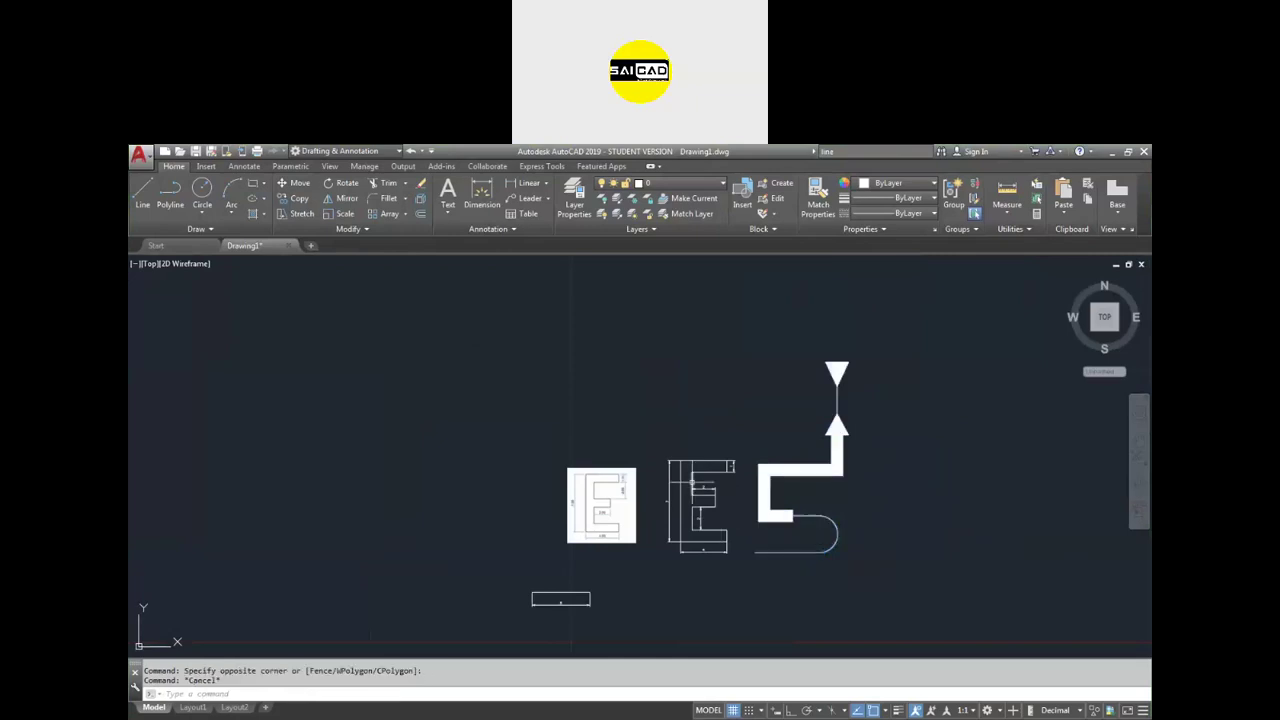
scroll(700, 482, "up", 3)
left_click(737, 426)
scroll(760, 432, "down", 1)
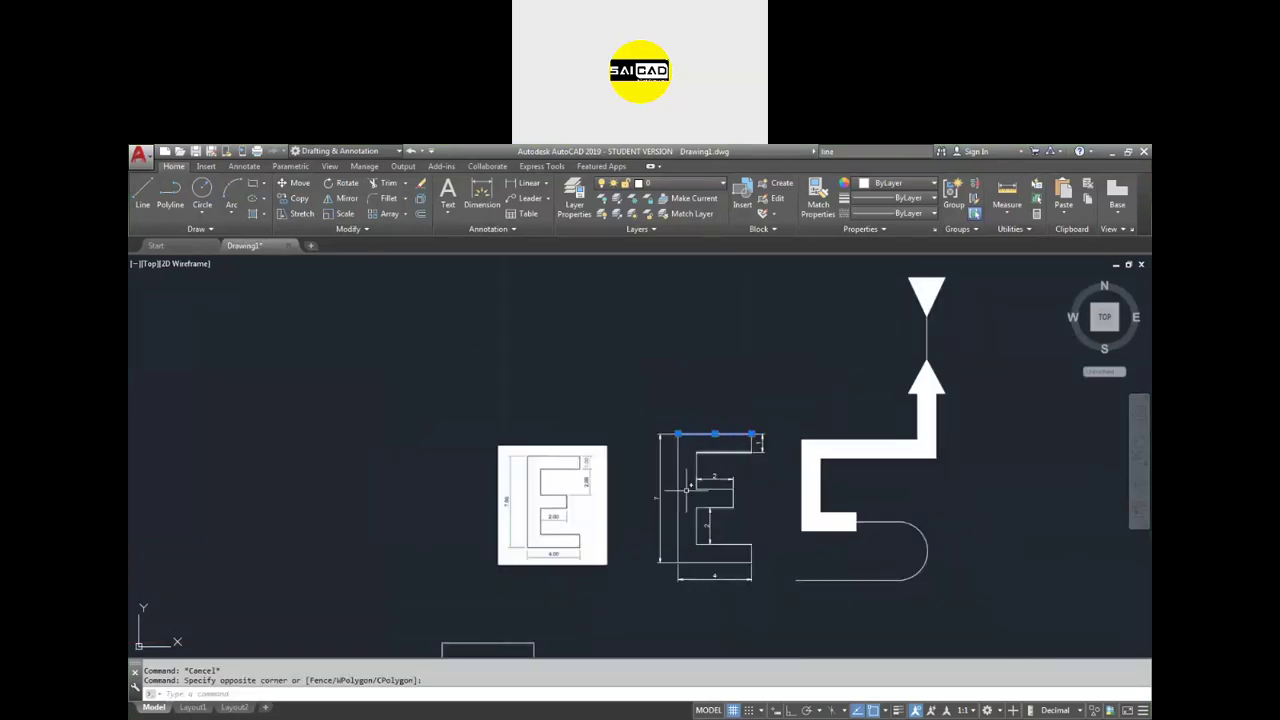
key("Escape")
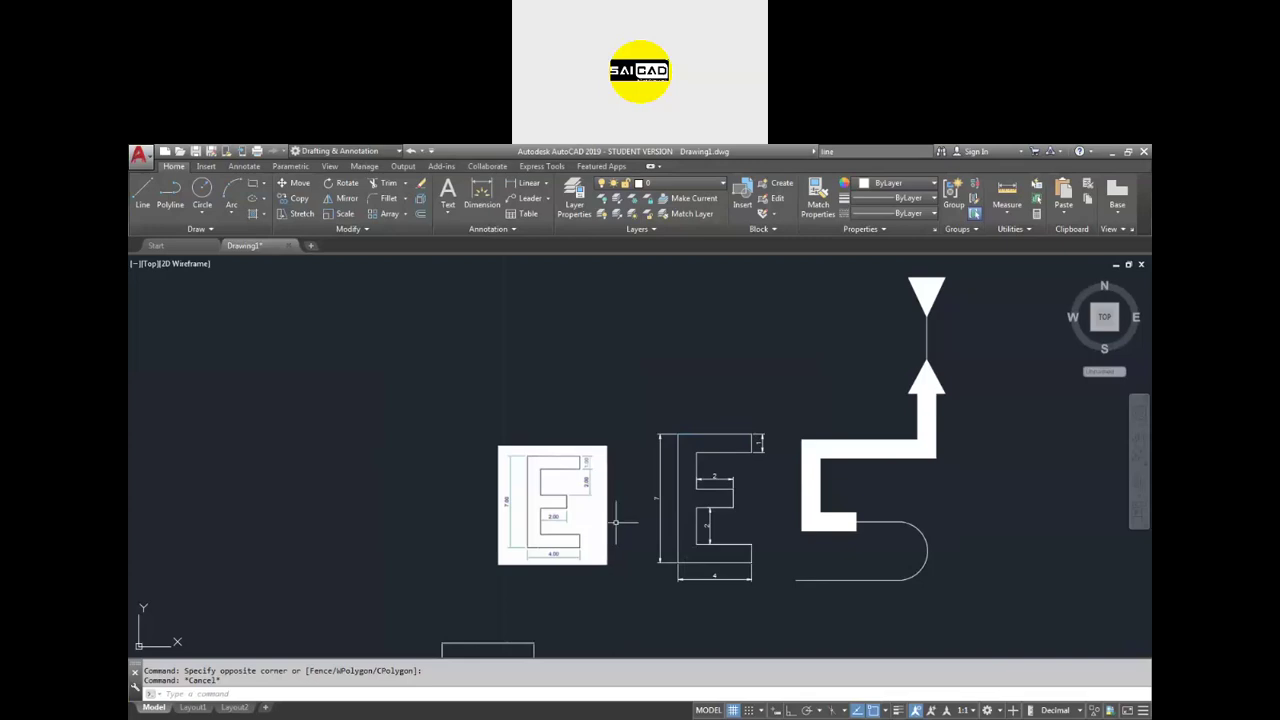
scroll(550, 503, "down", 3)
scroll(799, 497, "up", 2)
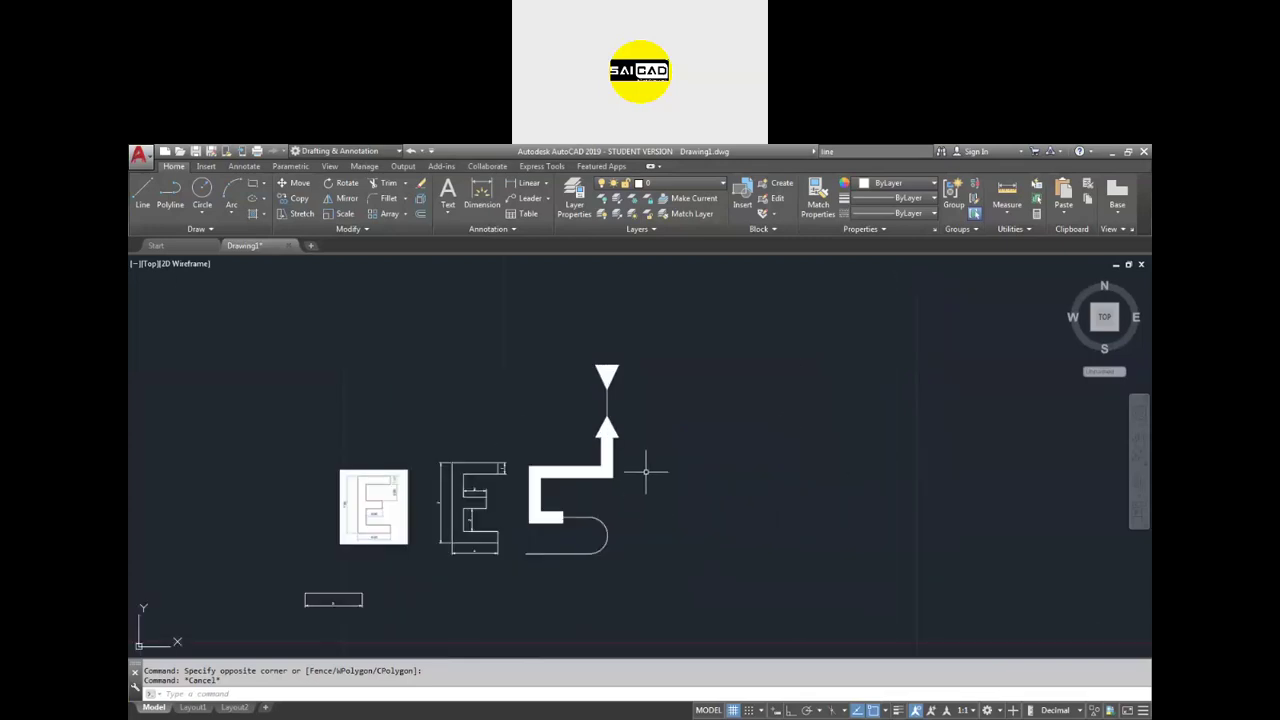
- Delete the E outline, arrow shape and small rectangle, then open the Circle dropdown
left_click(686, 346)
left_click(430, 569)
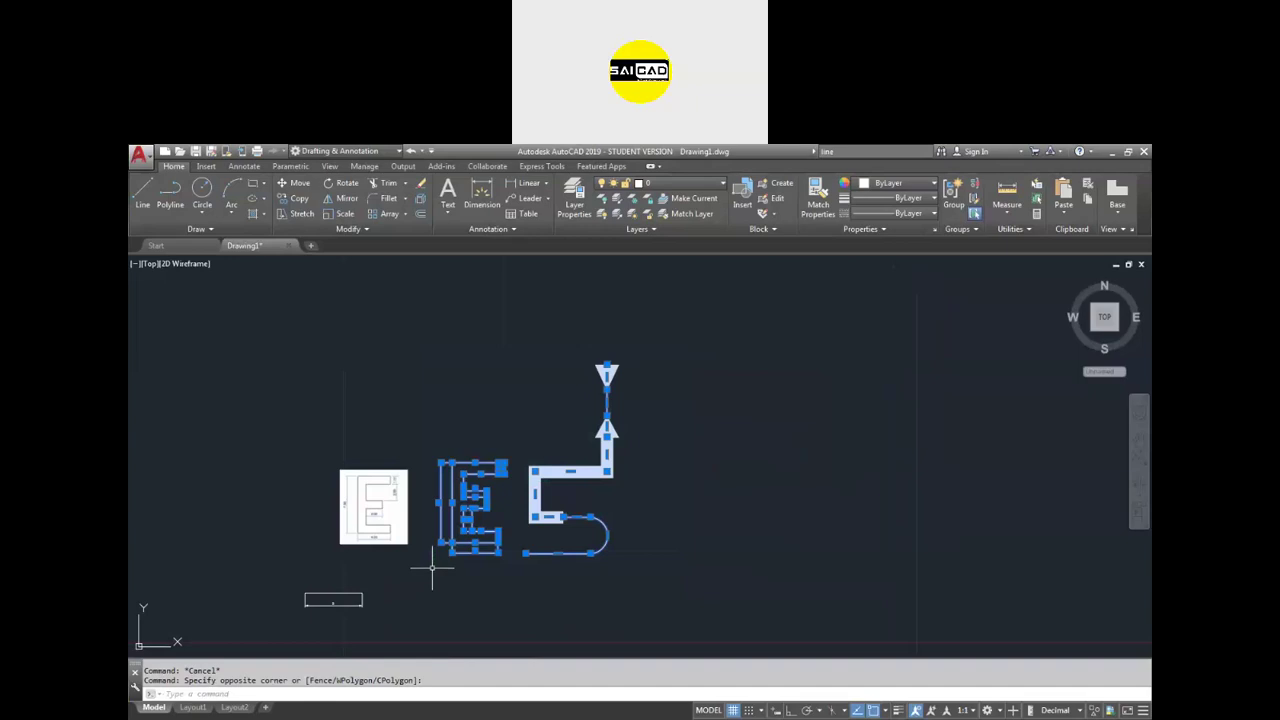
key("Delete")
left_click(430, 570)
left_click(226, 633)
key("Delete")
left_click(203, 211)
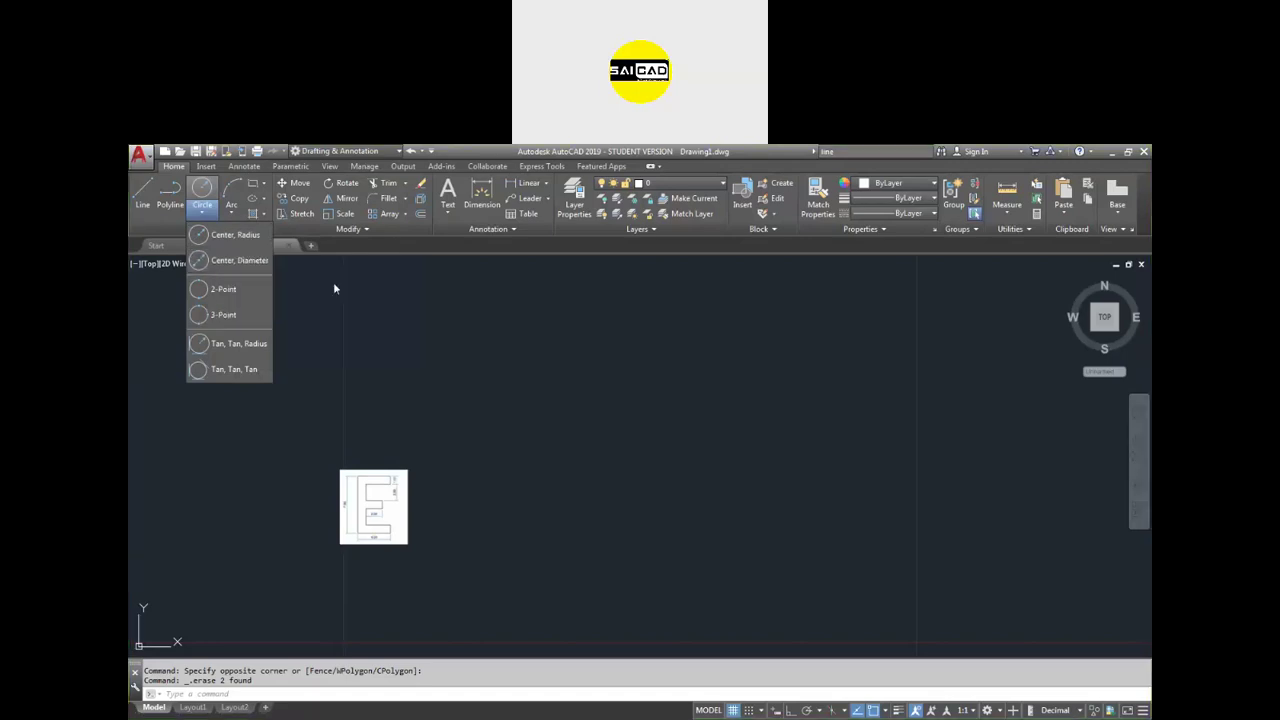
- Paste the slot reference image right of the E reference at scale .45 with no rotation
left_click_drag(420, 452, 350, 530)
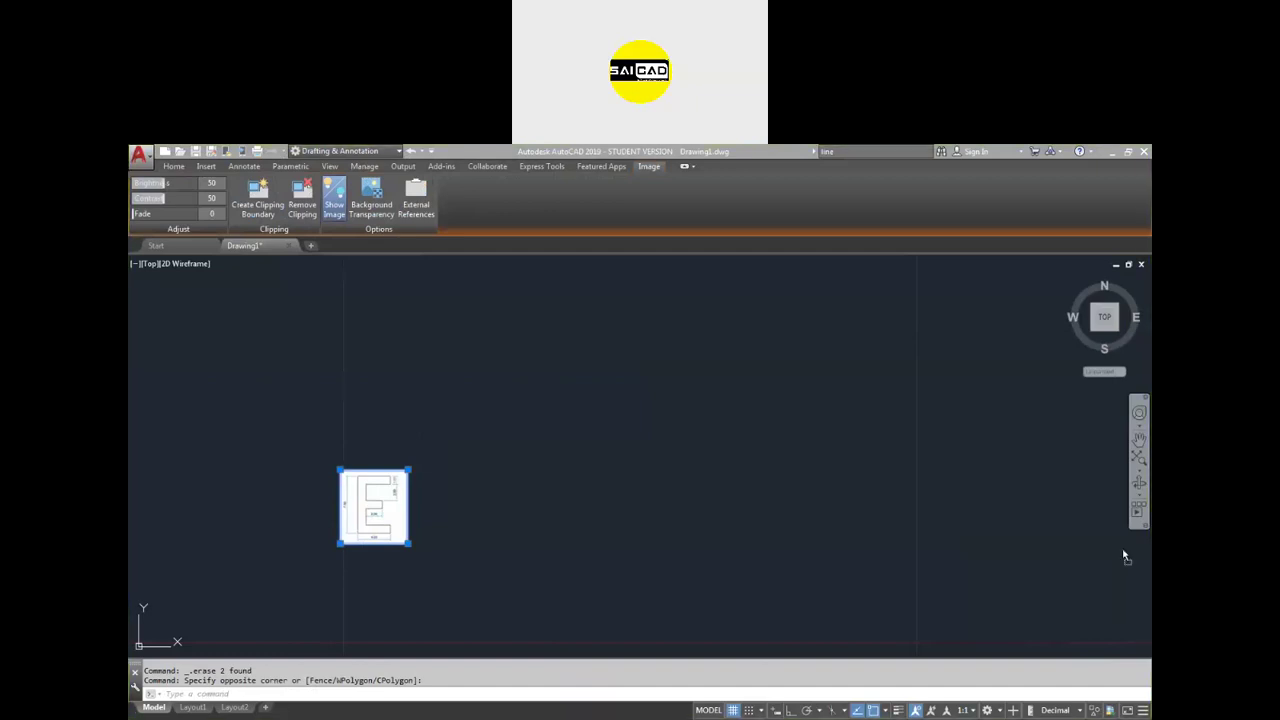
key("ctrl+v")
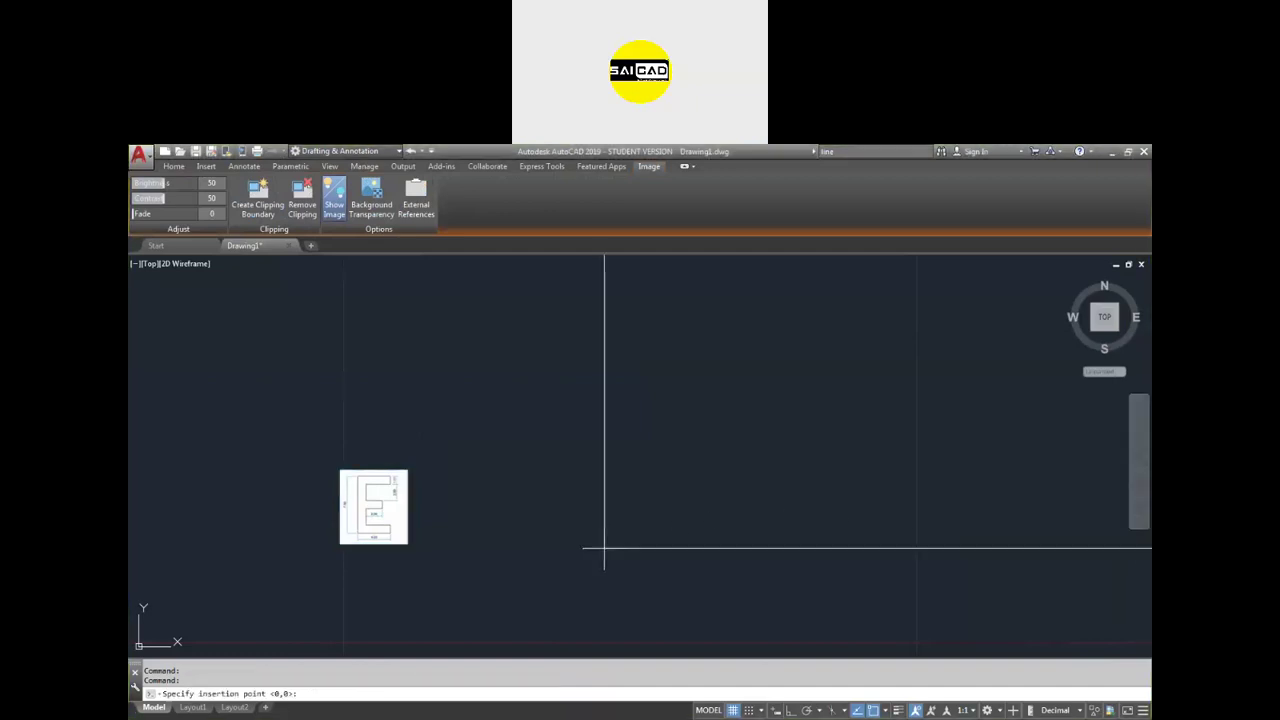
left_click(529, 572)
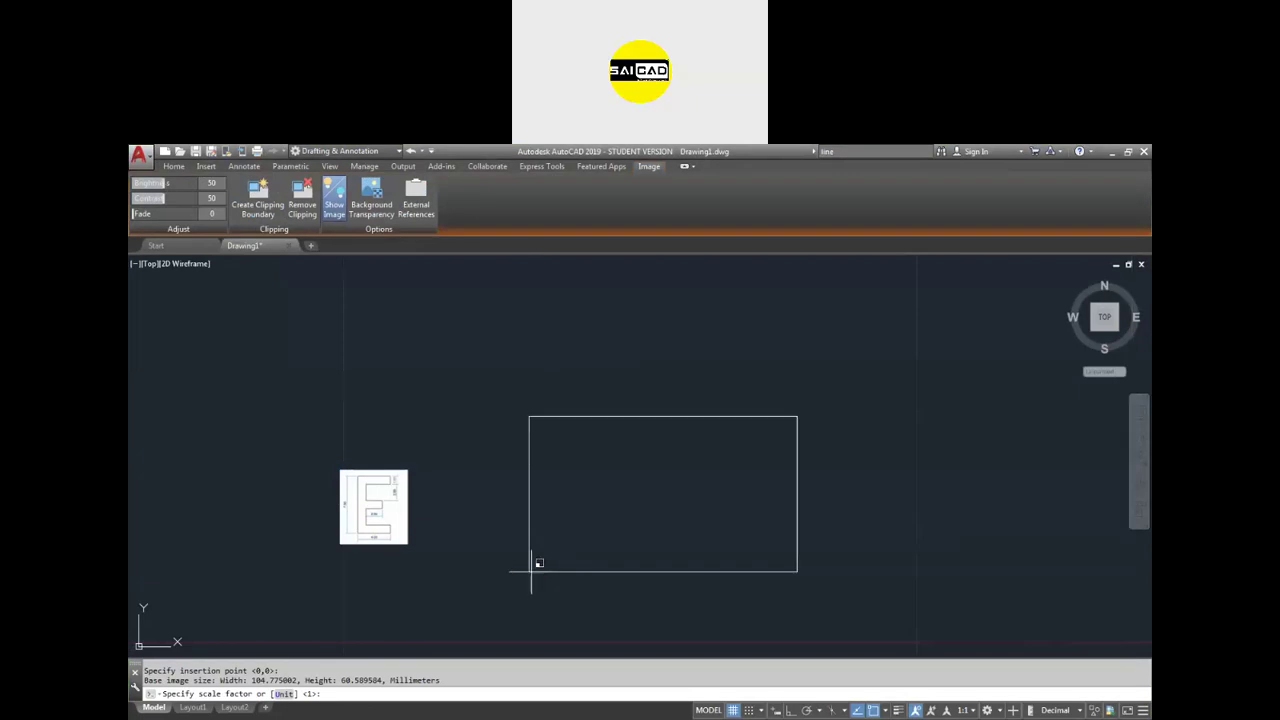
type(".45")
key("Return")
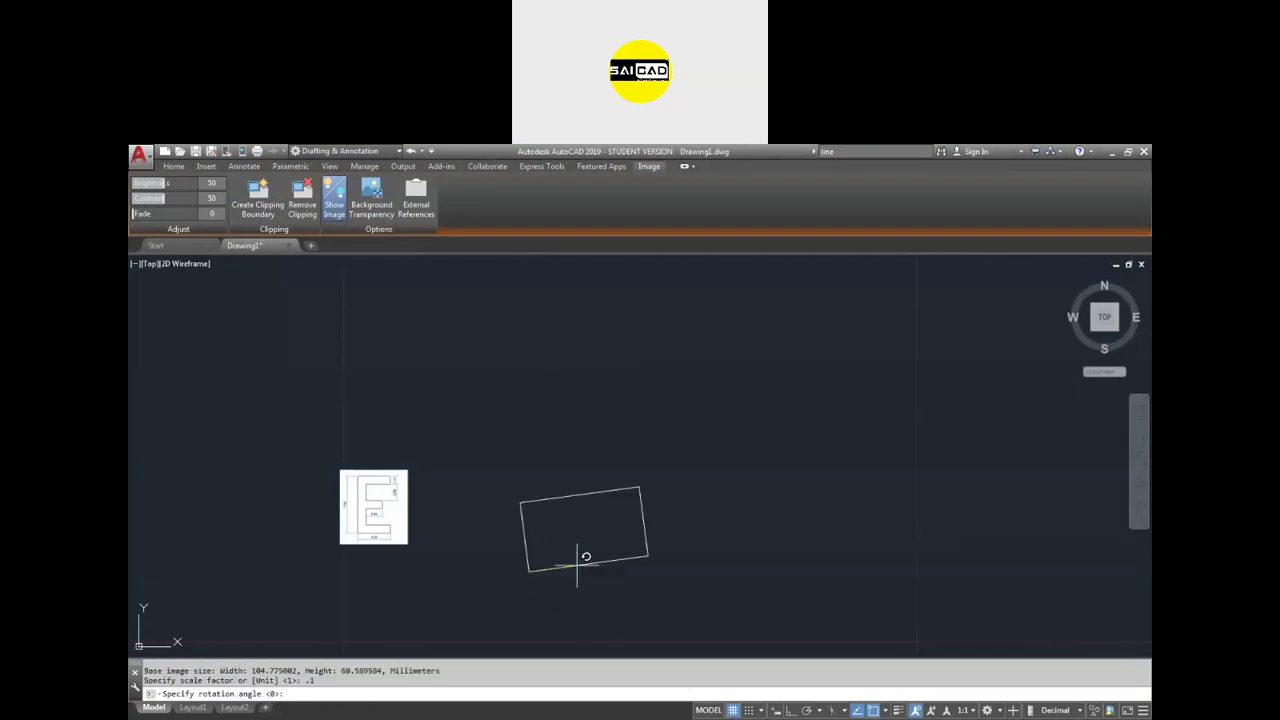
key("Return")
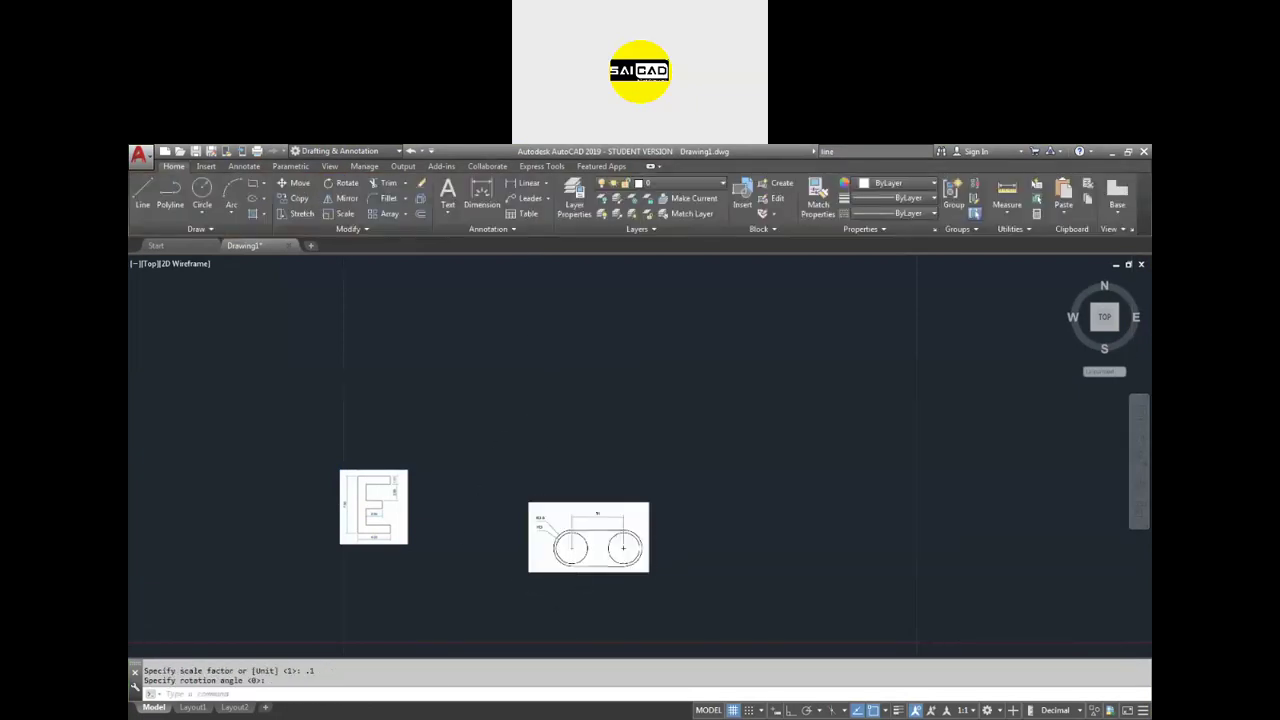
scroll(624, 577, "up", 5)
scroll(342, 530, "down", 2)
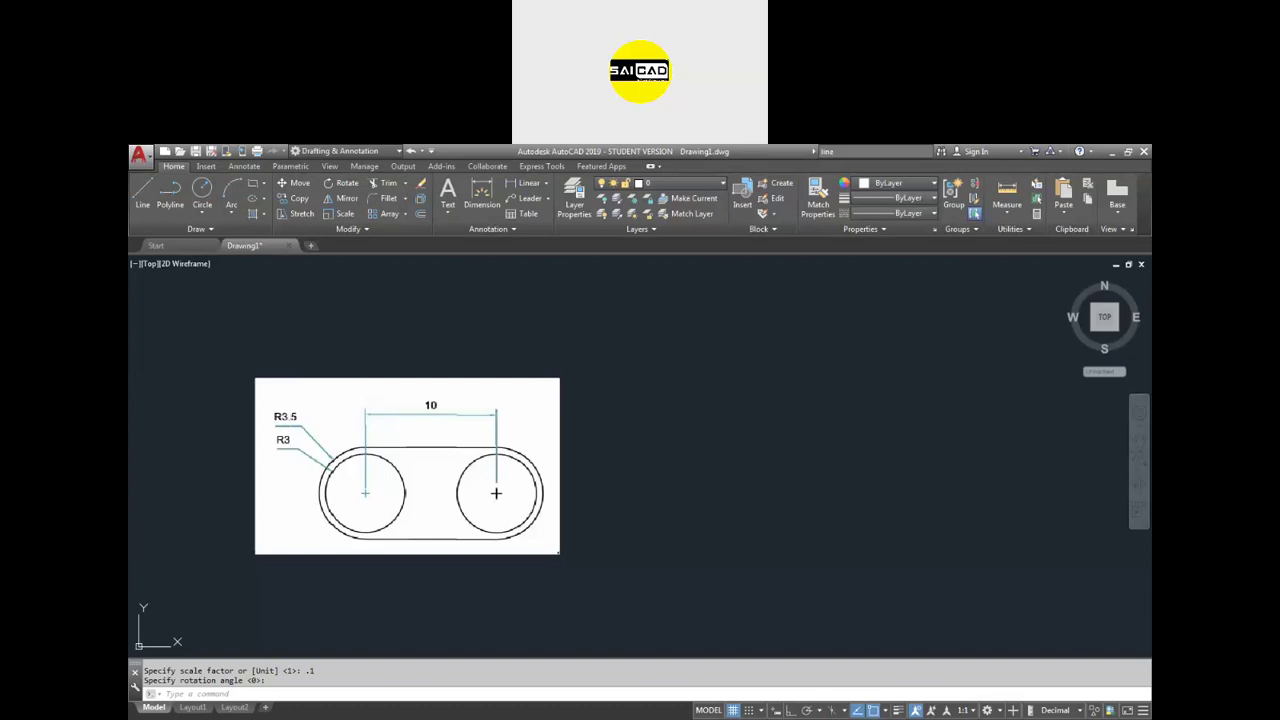
- Draw a diameter-6 circle with Center, Radius to the right of the reference image
left_click(203, 214)
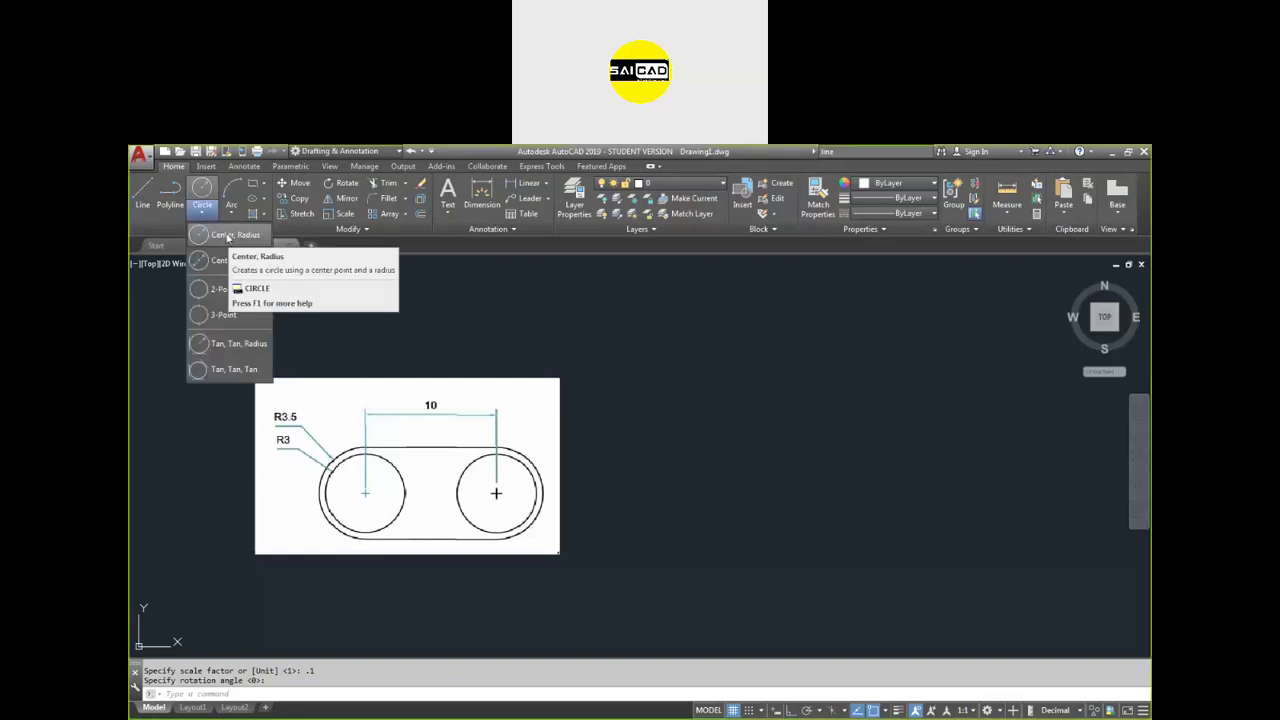
left_click(221, 236)
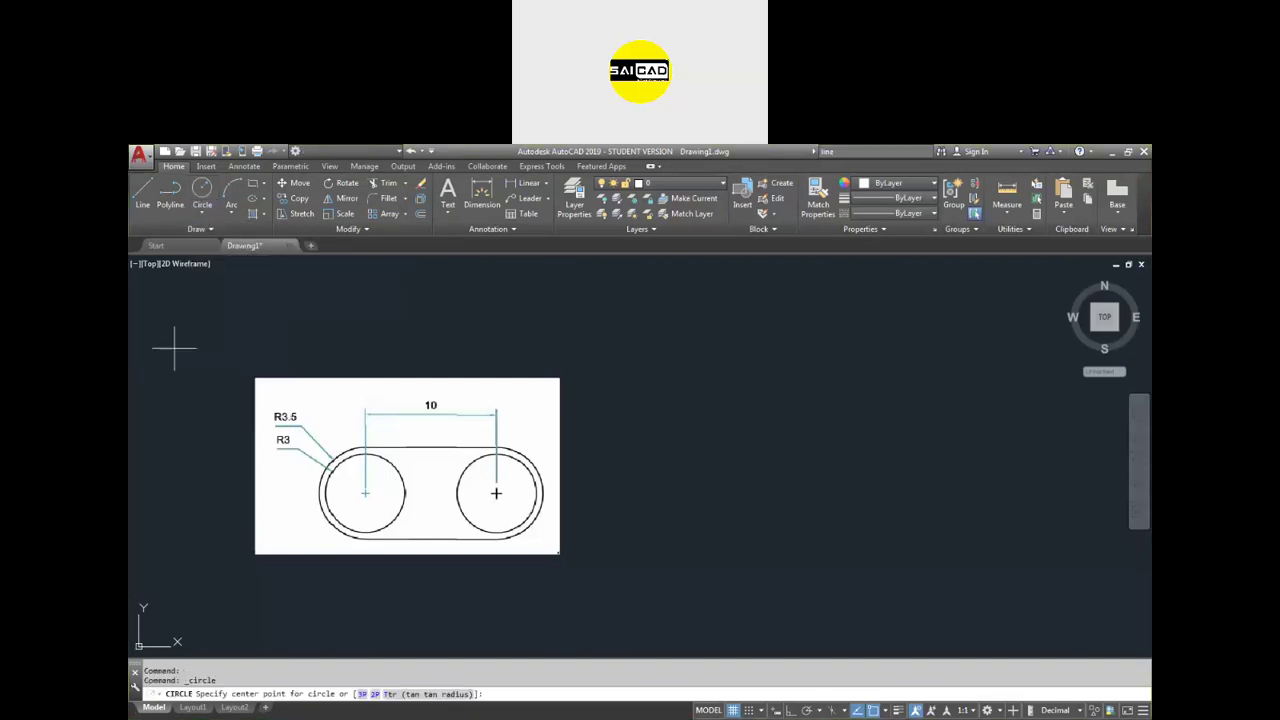
left_click(846, 491)
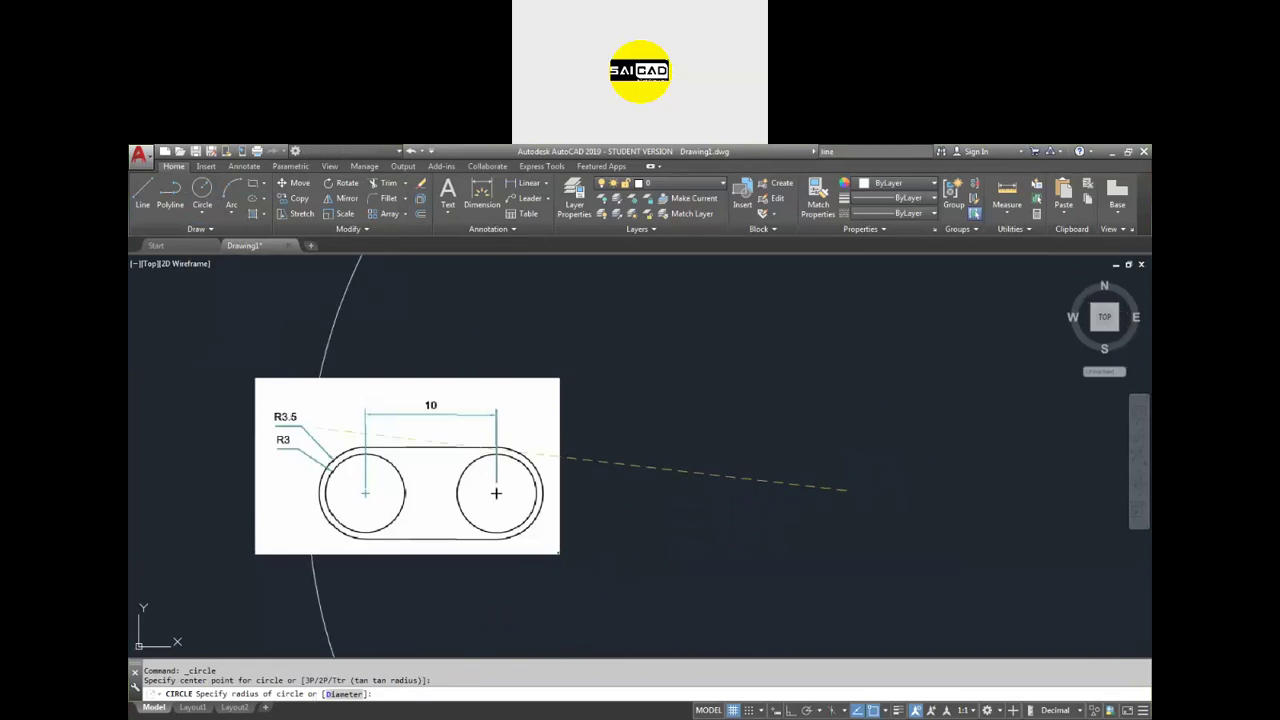
left_click(340, 694)
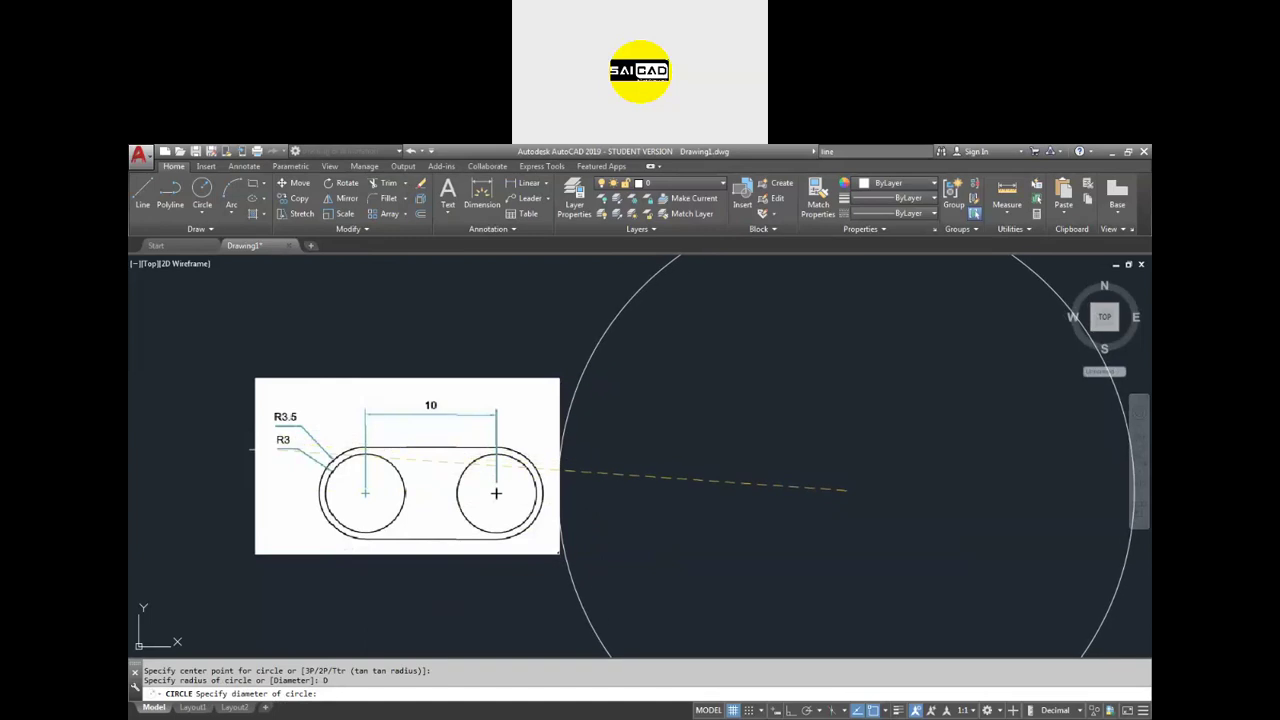
key("Return")
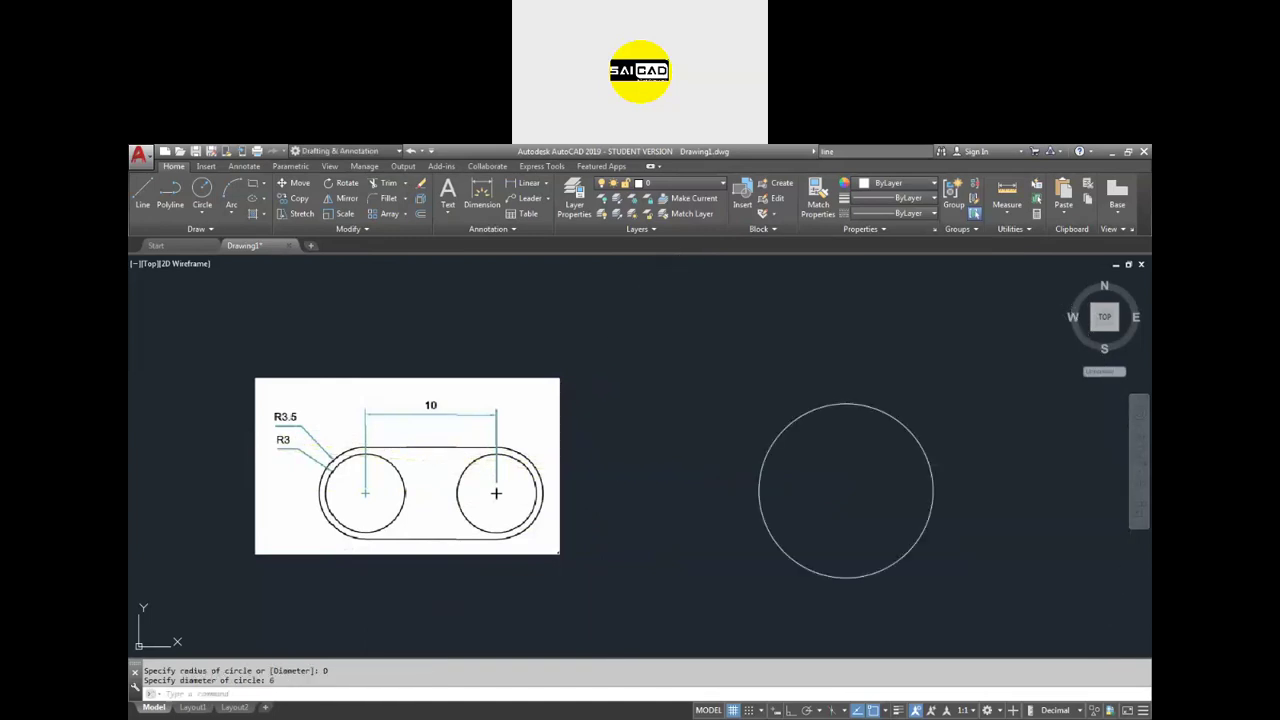
- Add a concentric radius-3.5 circle on the same centre
type("c")
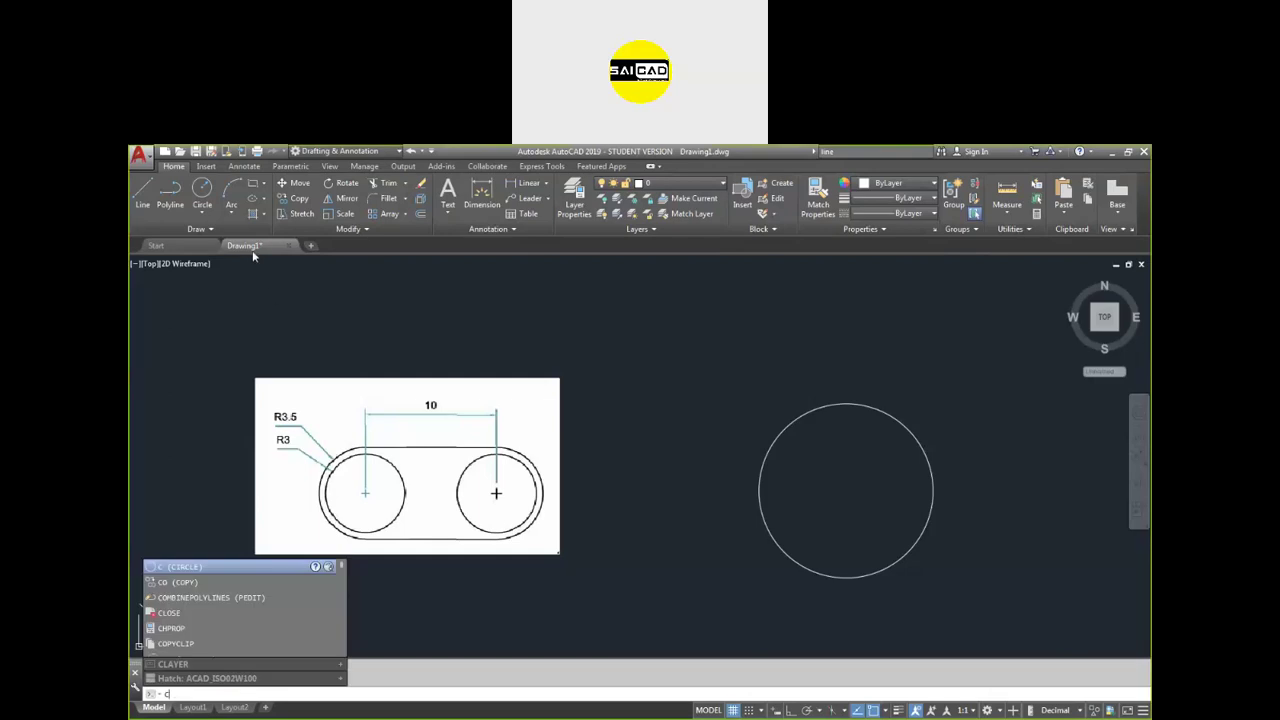
key("Return")
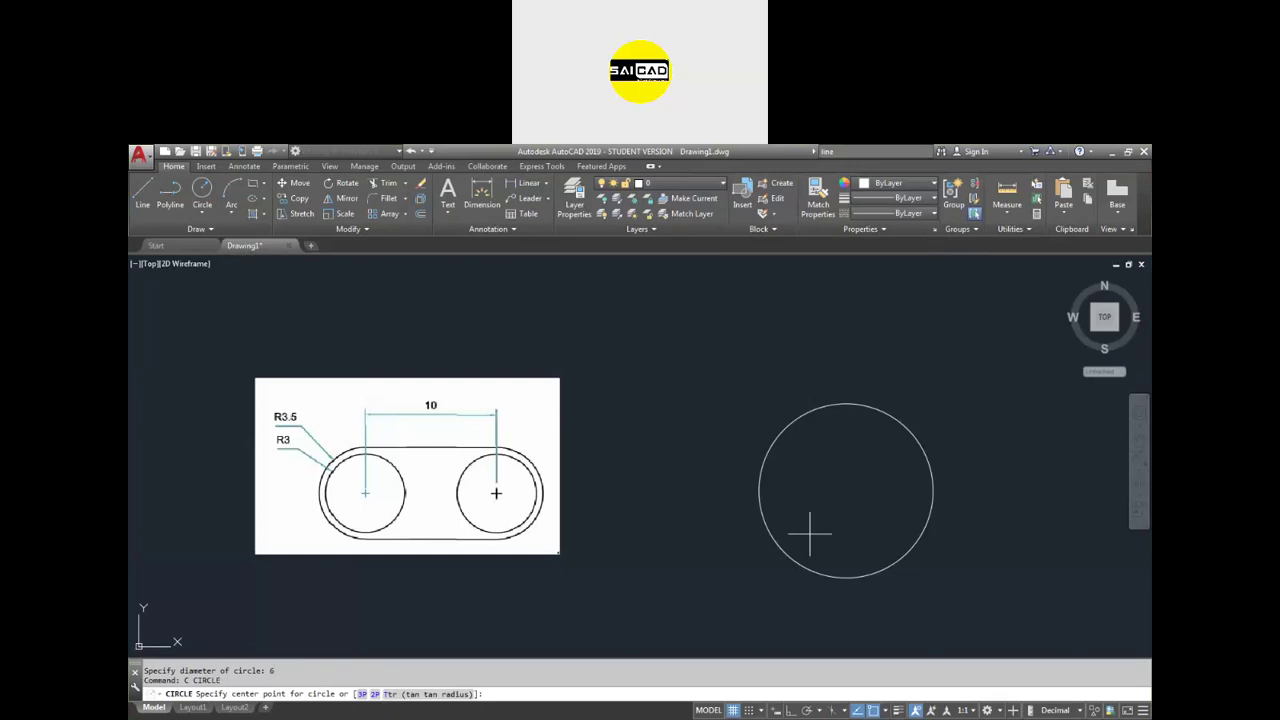
left_click(846, 491)
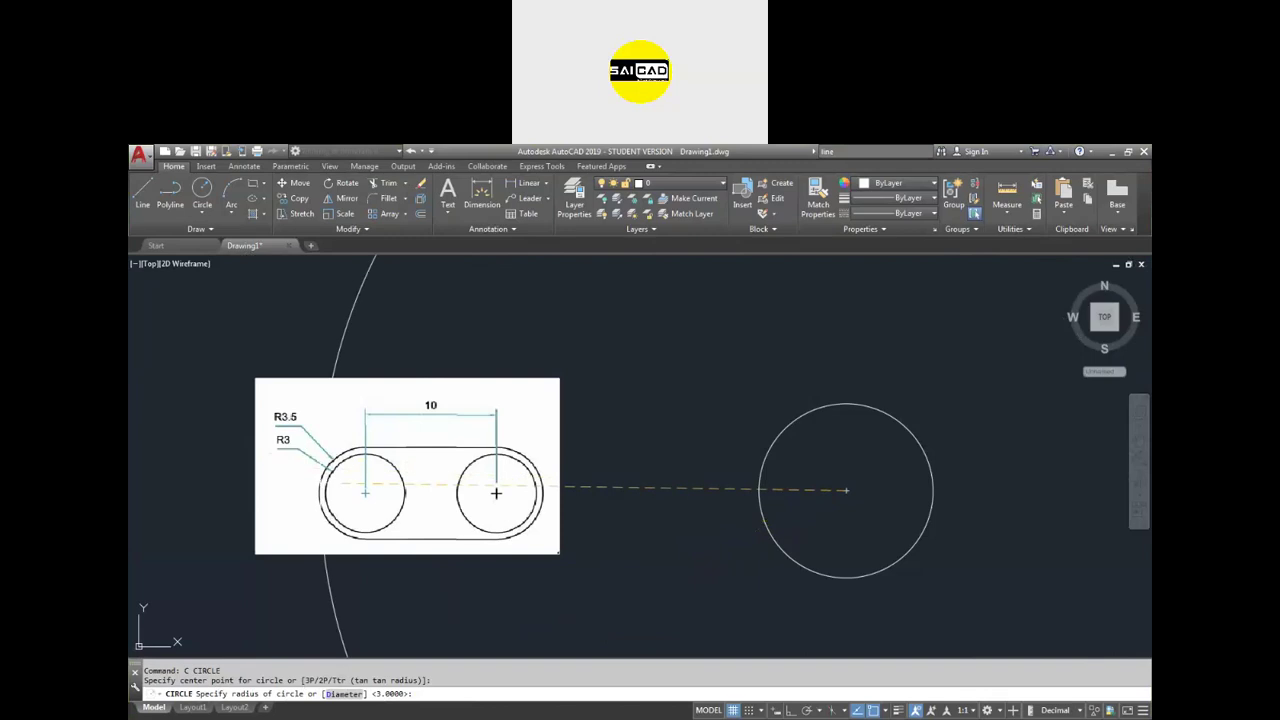
key("Return")
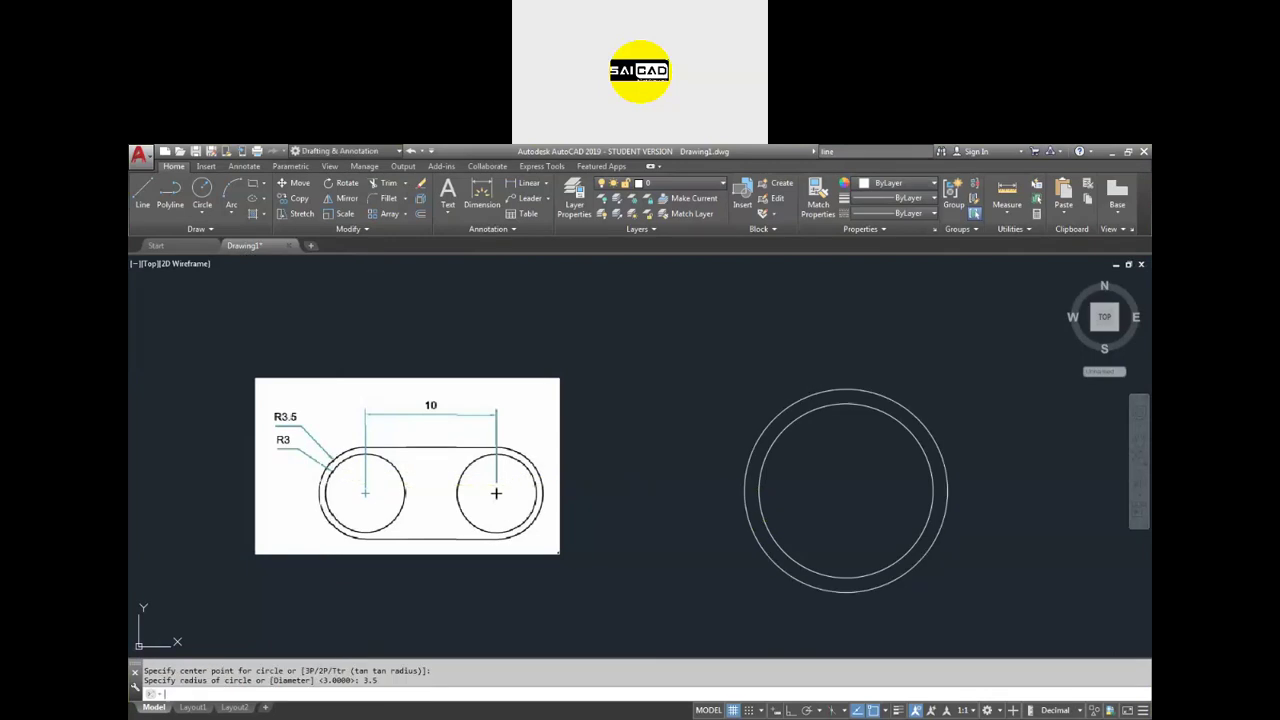
scroll(688, 490, "down", 5)
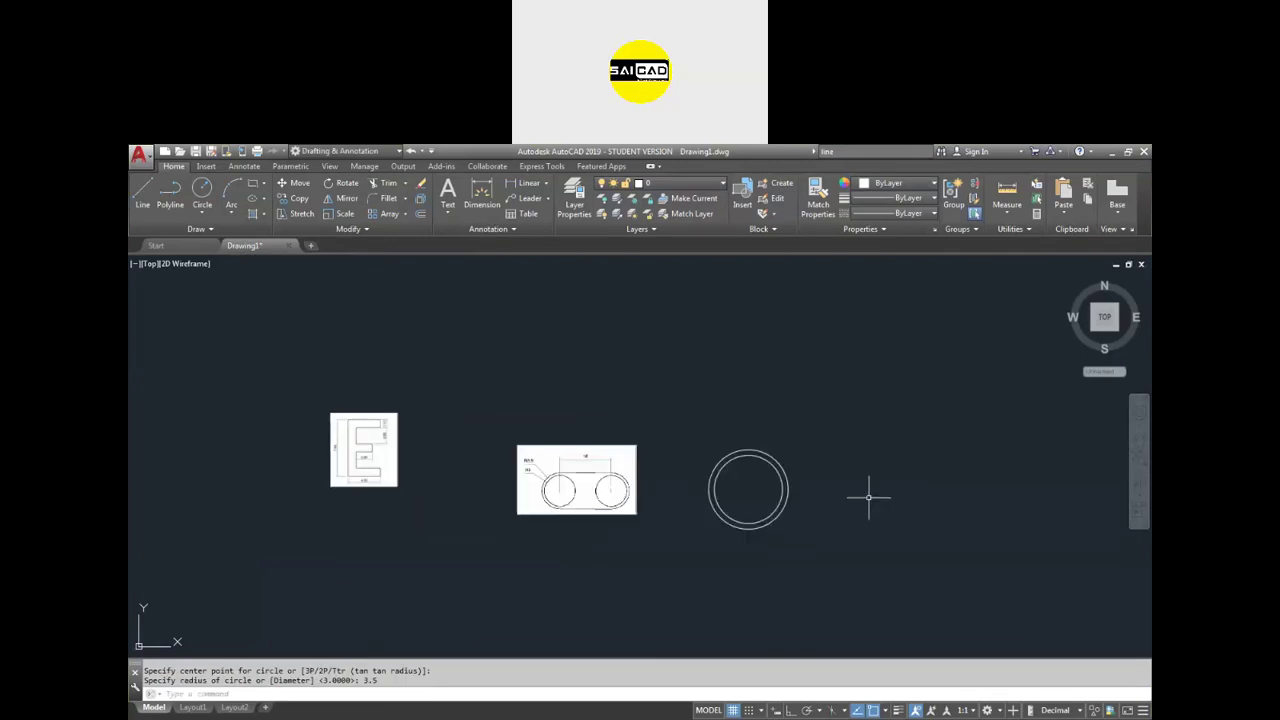
scroll(831, 500, "up", 3)
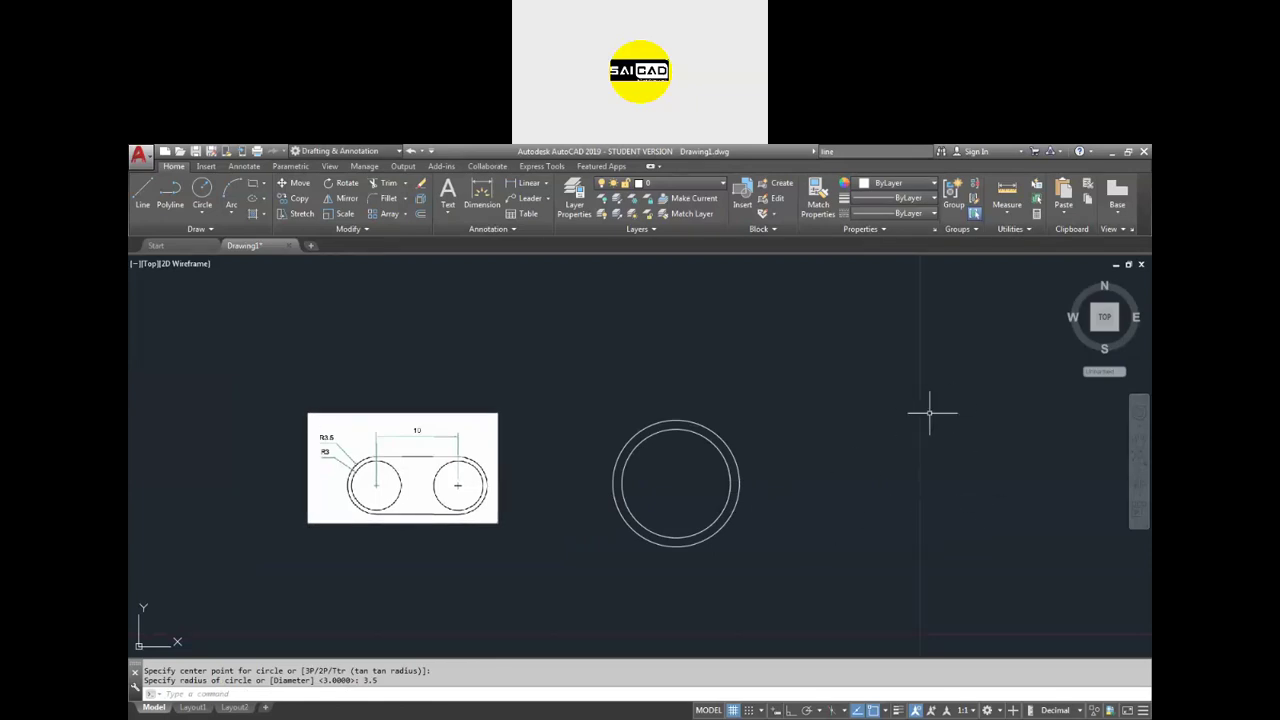
type("l")
key("Return")
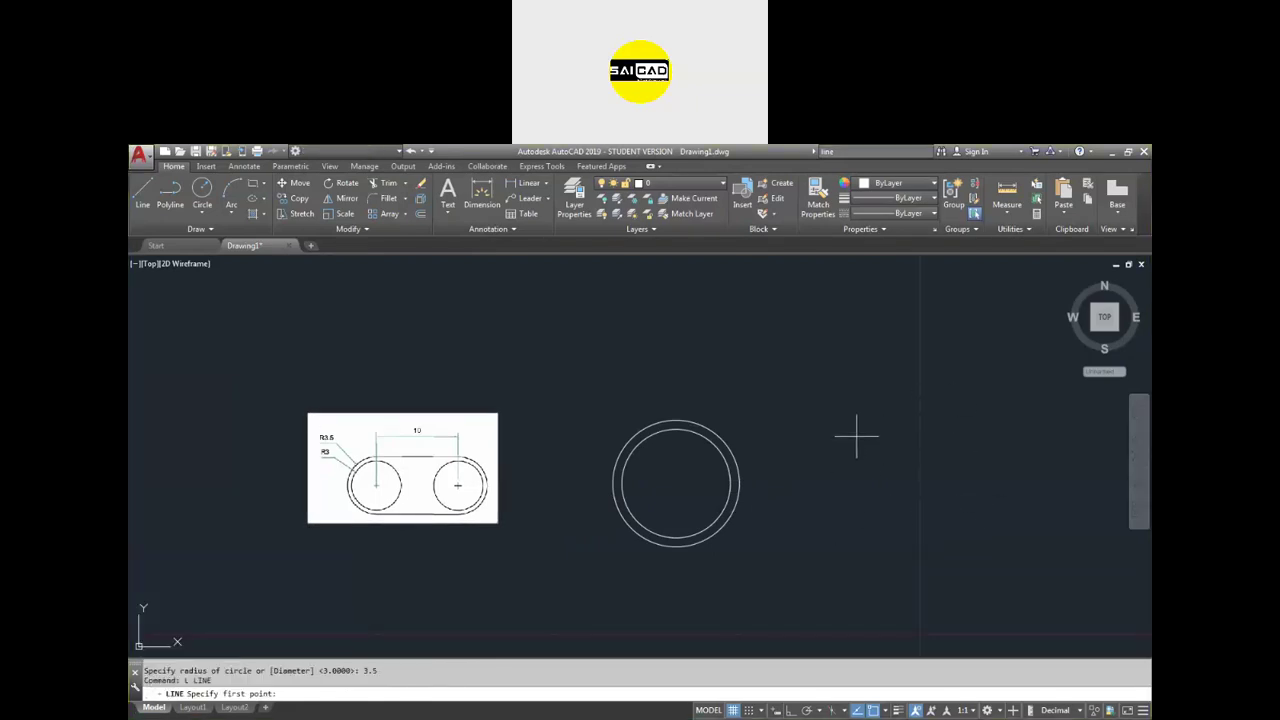
left_click(677, 484)
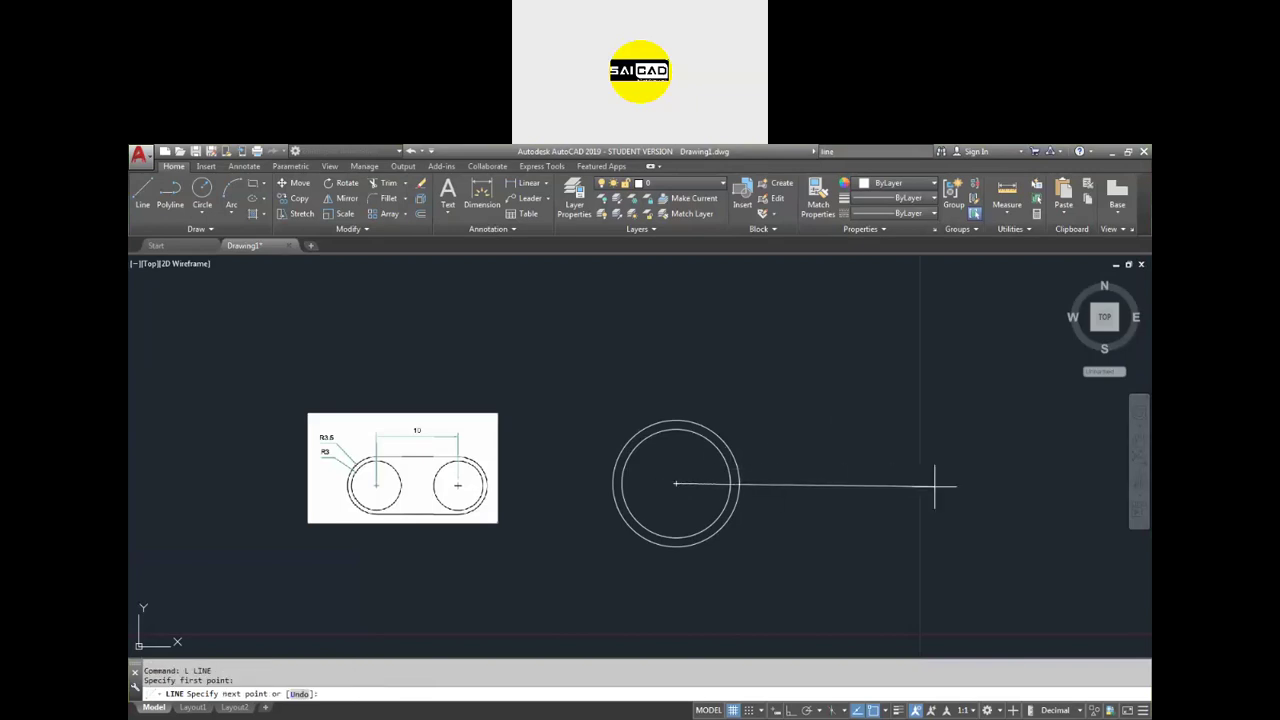
type("10")
key("Return")
key("Return")
type("c")
key("Return")
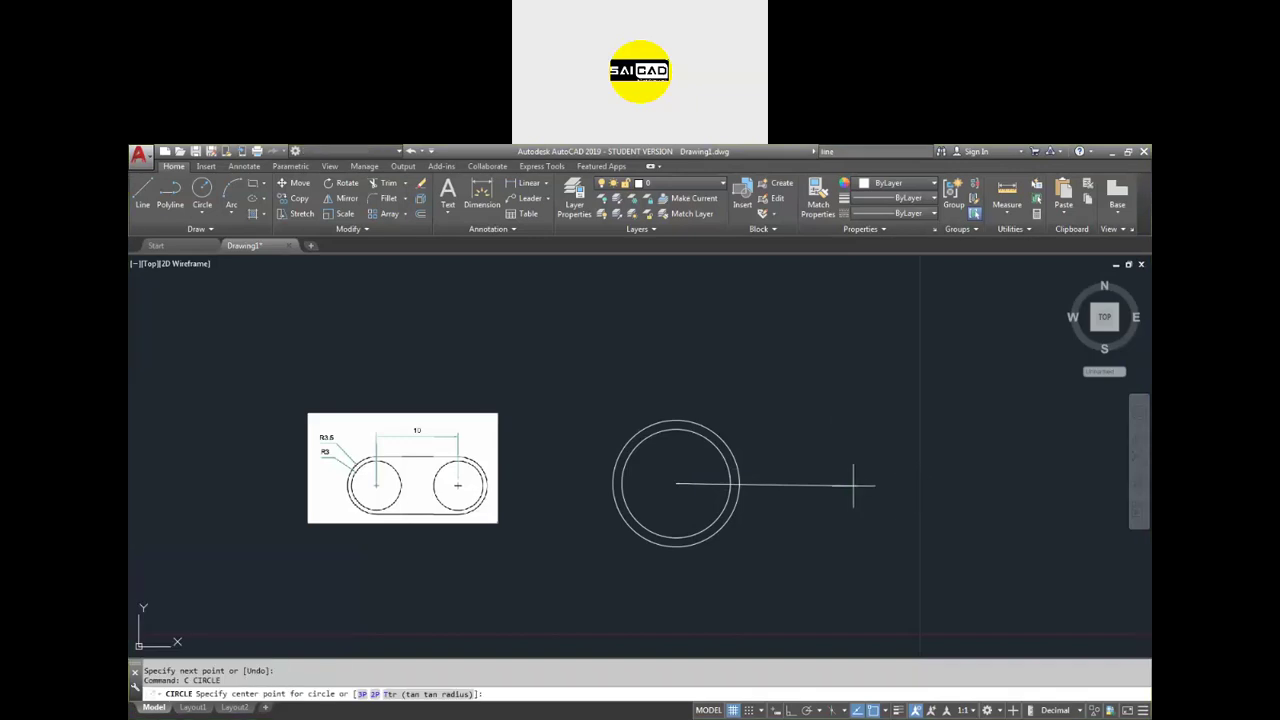
left_click(856, 484)
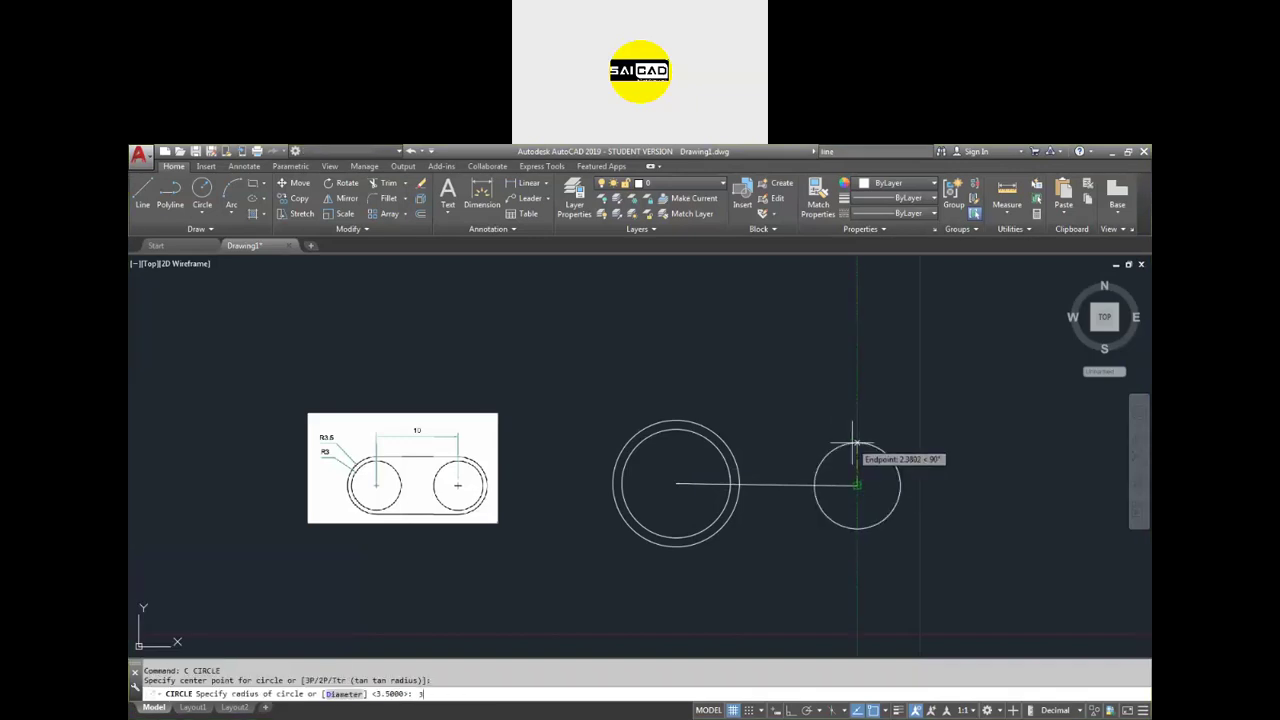
key("Return")
left_click_drag(888, 424, 860, 440)
key("Delete")
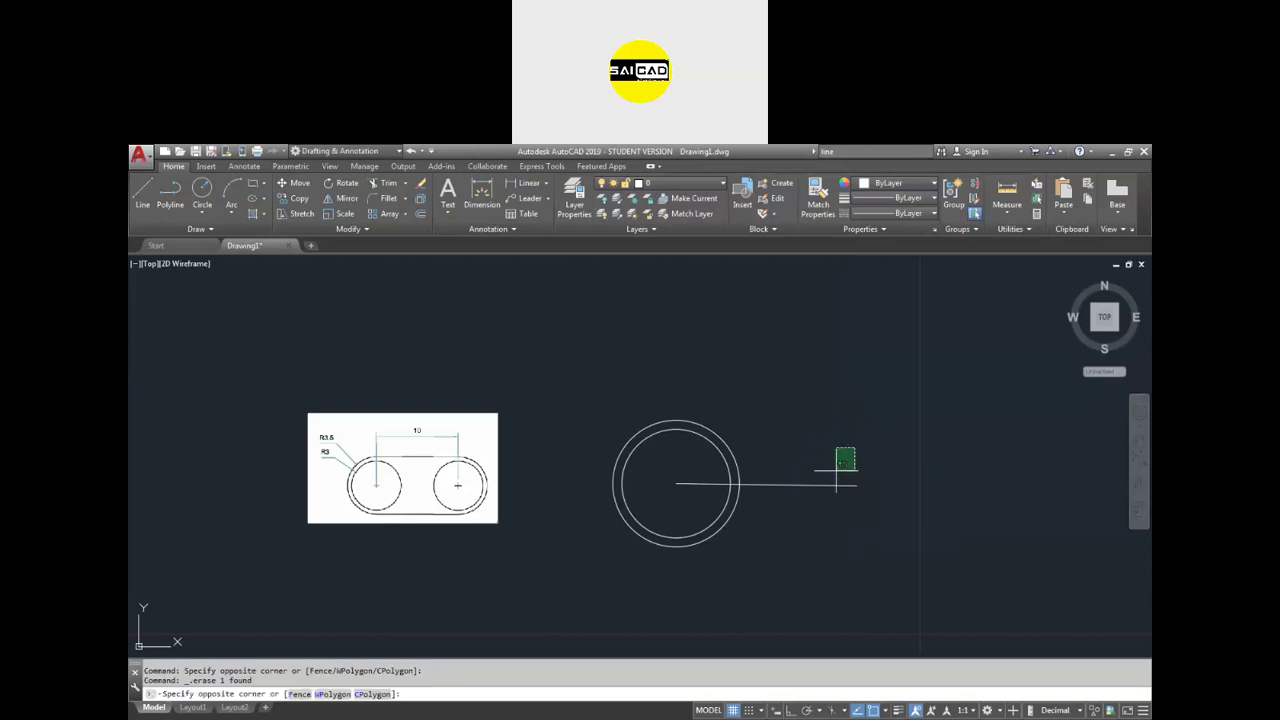
left_click_drag(762, 402, 679, 483)
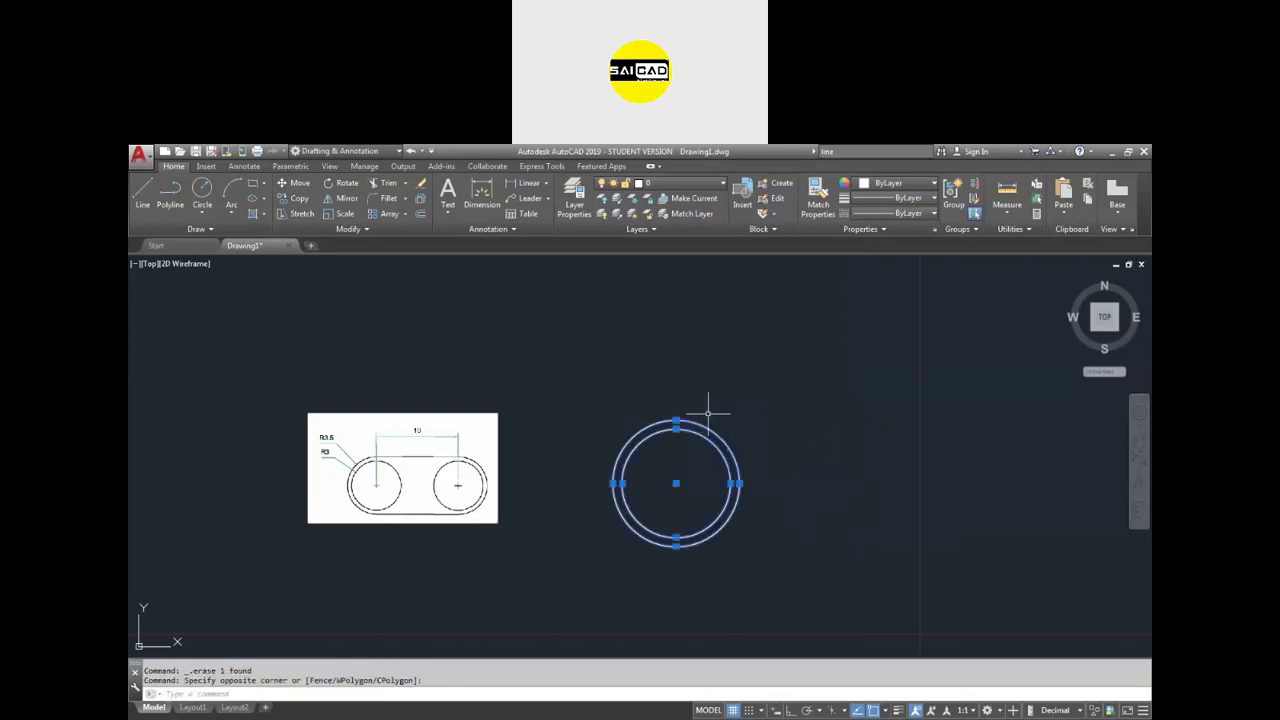
- Copy both circles from their shared centre 10 units right with Ortho (F8) on
left_click(299, 199)
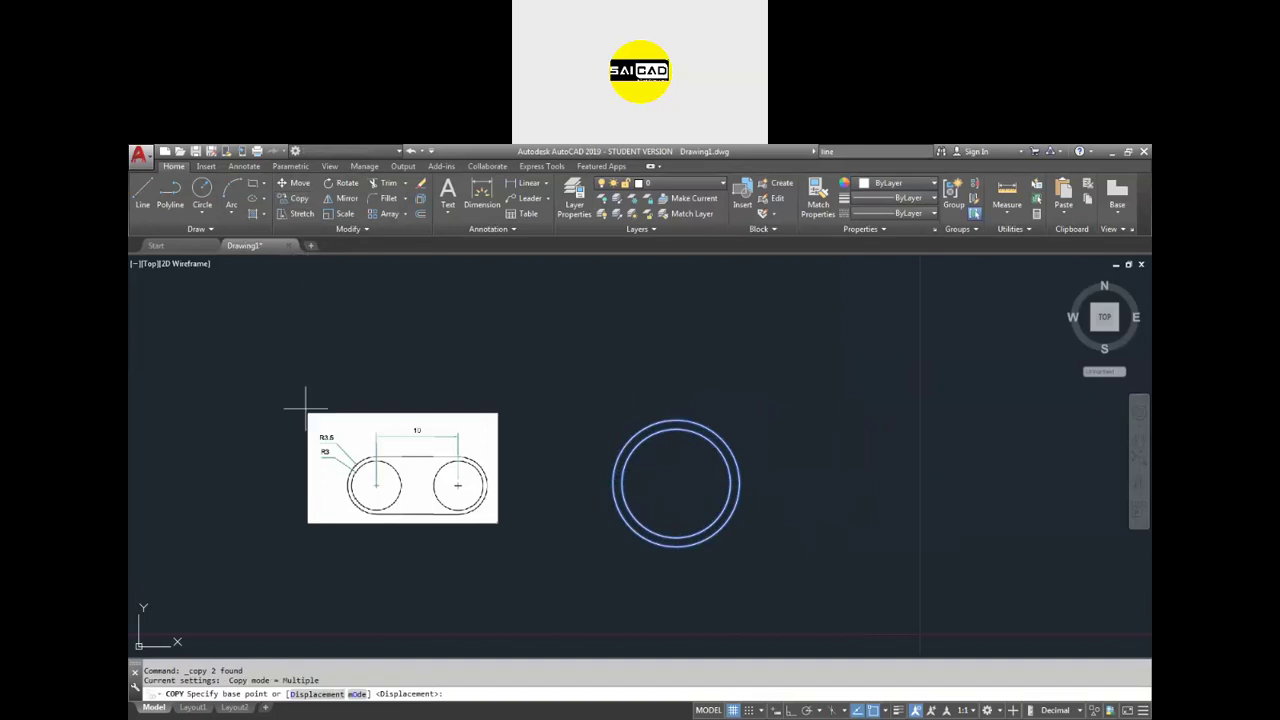
left_click(676, 484)
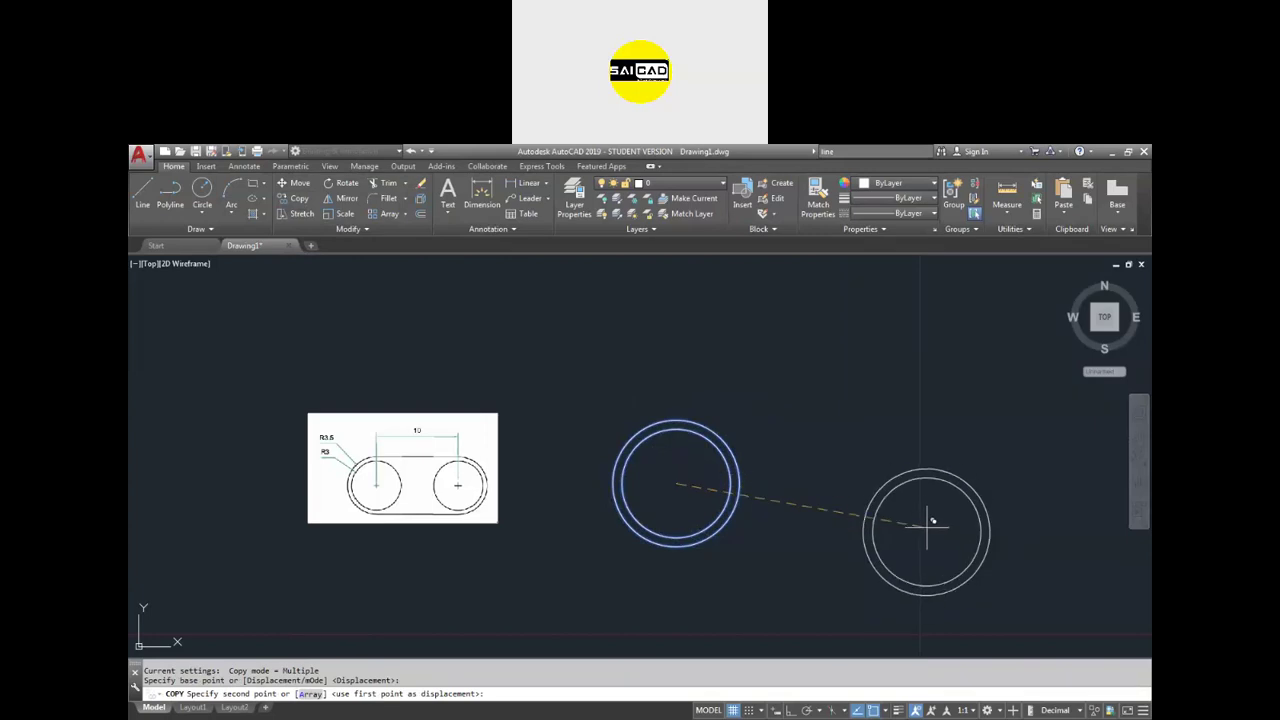
key("F8")
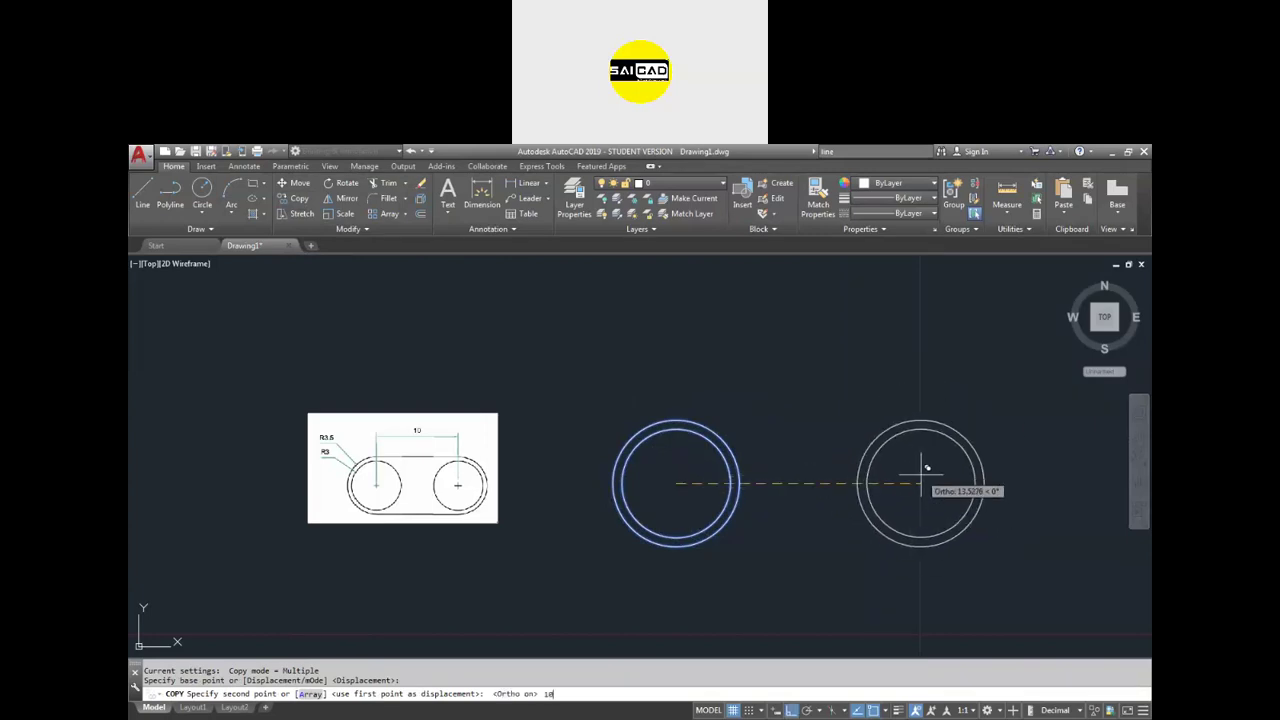
type("10")
key("Return")
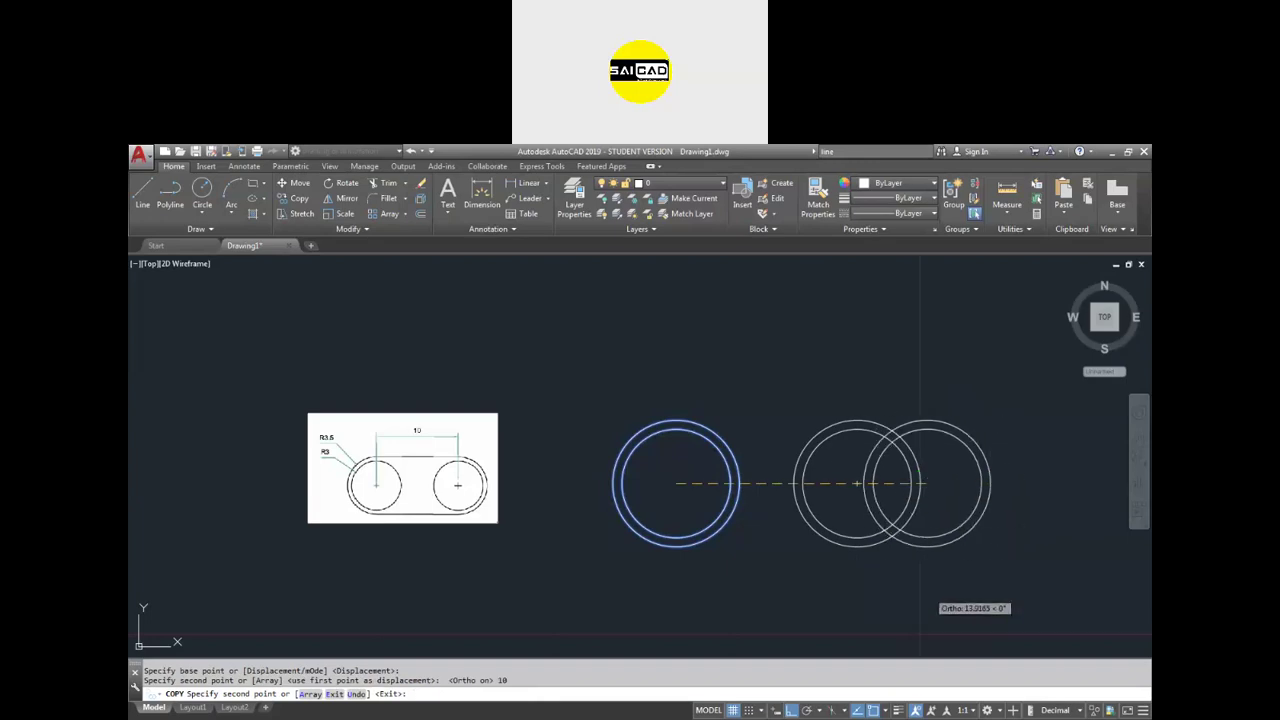
key("Escape")
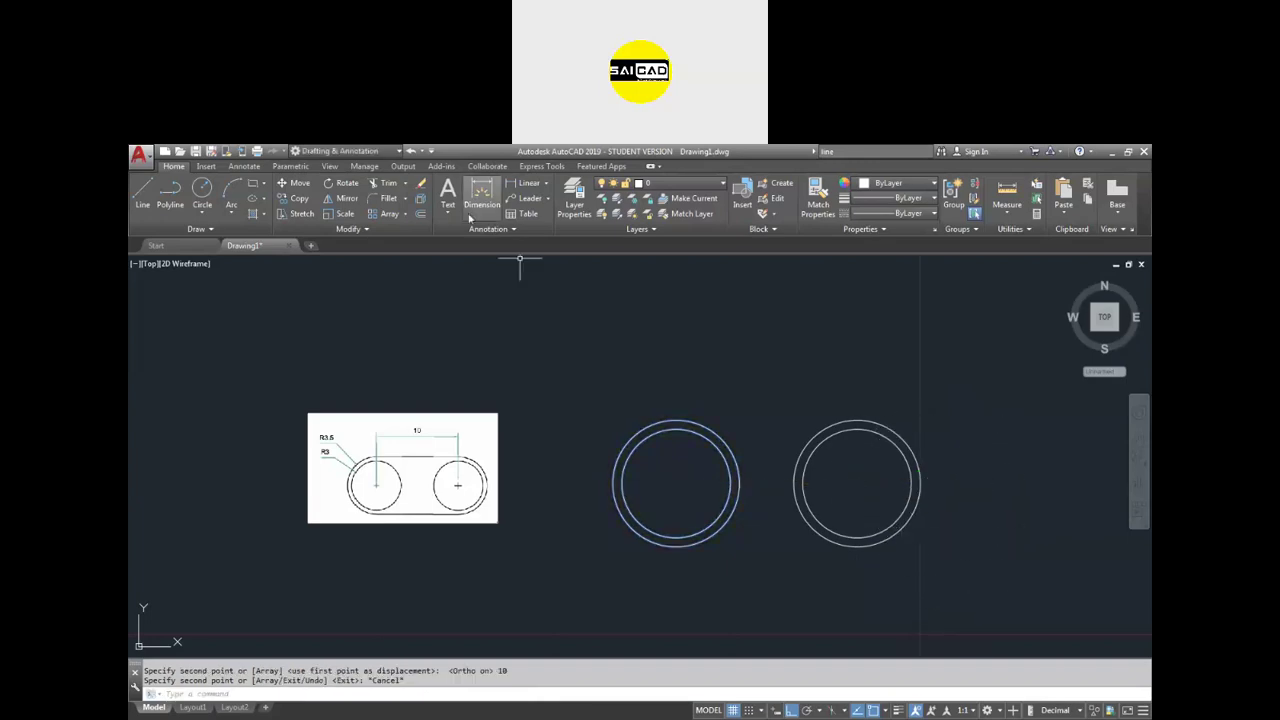
- Dimension the 10 distance between the circle centres and add a Ø6 diameter dimension to the left inner circle
left_click(478, 203)
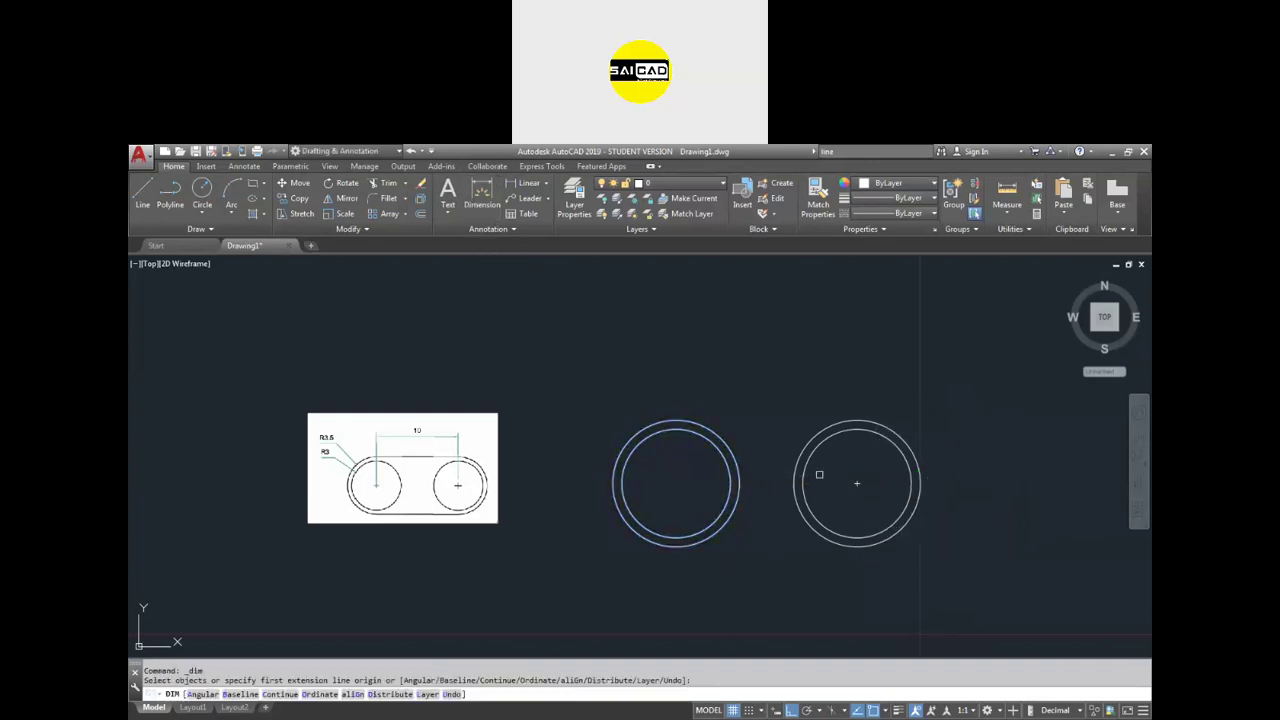
left_click(857, 483)
left_click(677, 484)
left_click(766, 597)
scroll(782, 591, "up", 5)
scroll(782, 591, "down", 5)
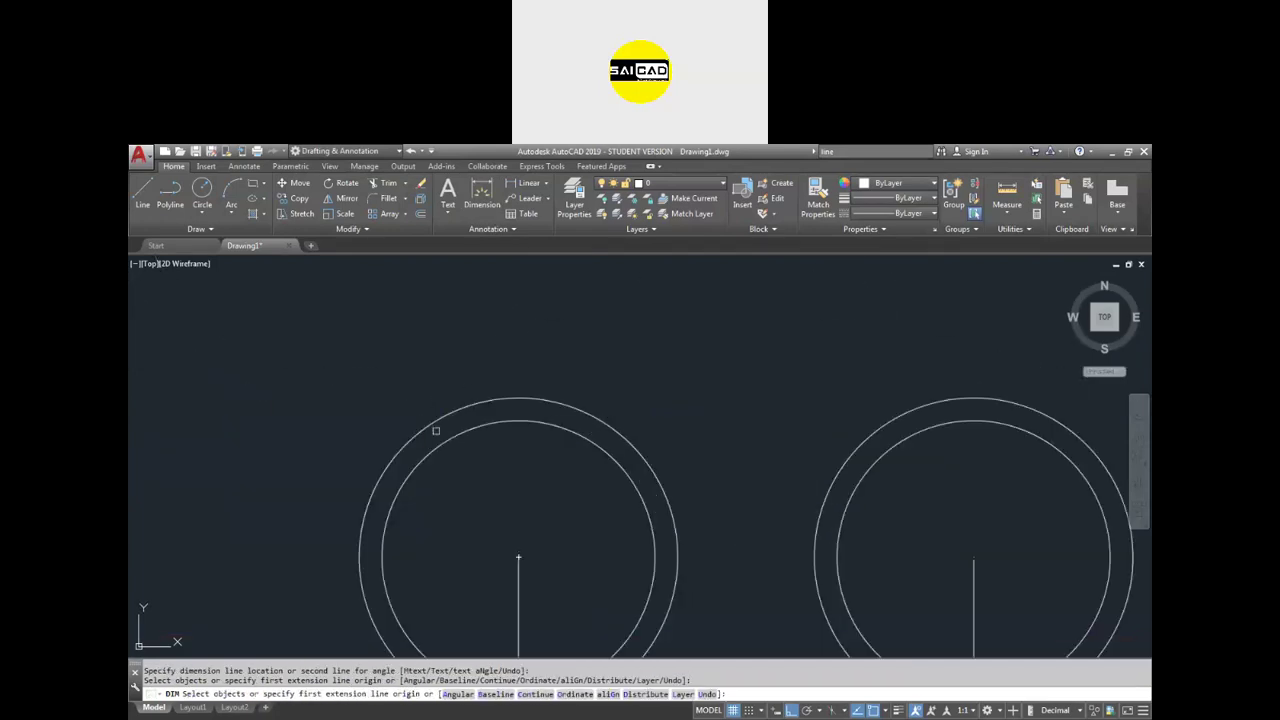
left_click(458, 436)
left_click(313, 361)
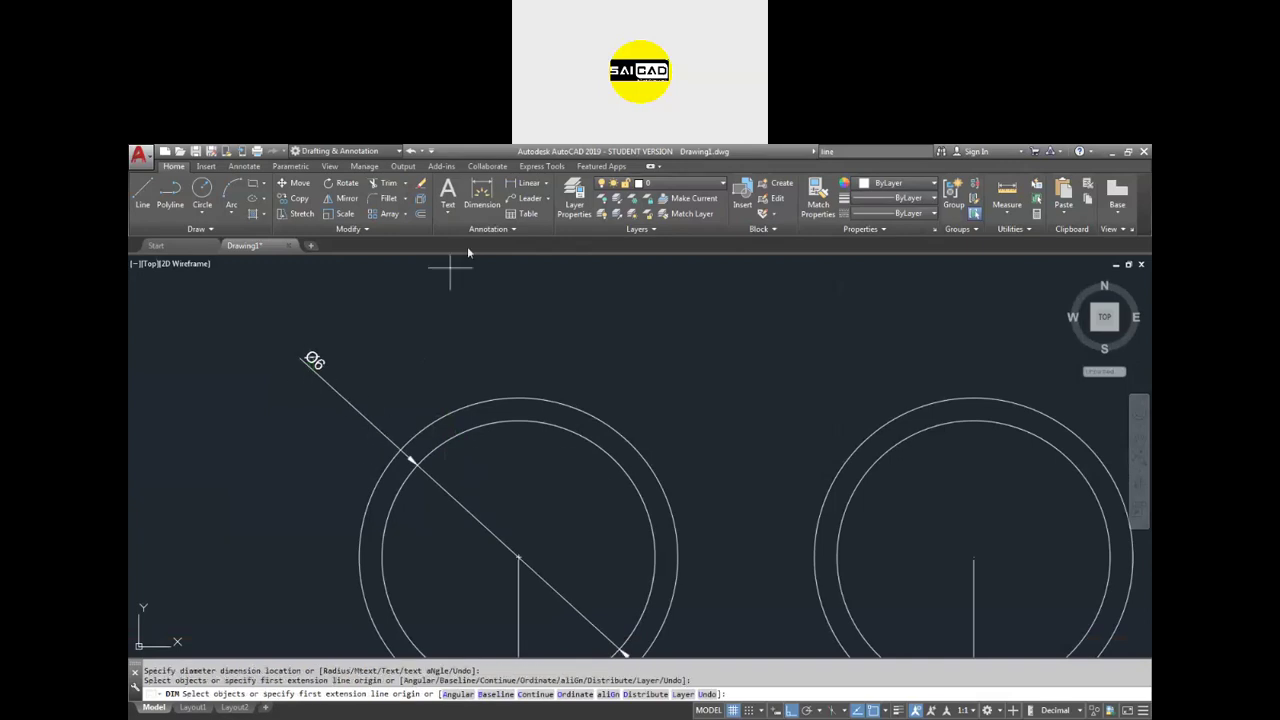
- Add radius dimensions R3.5 to the left outer circle and R3 to the left inner circle
left_click(546, 186)
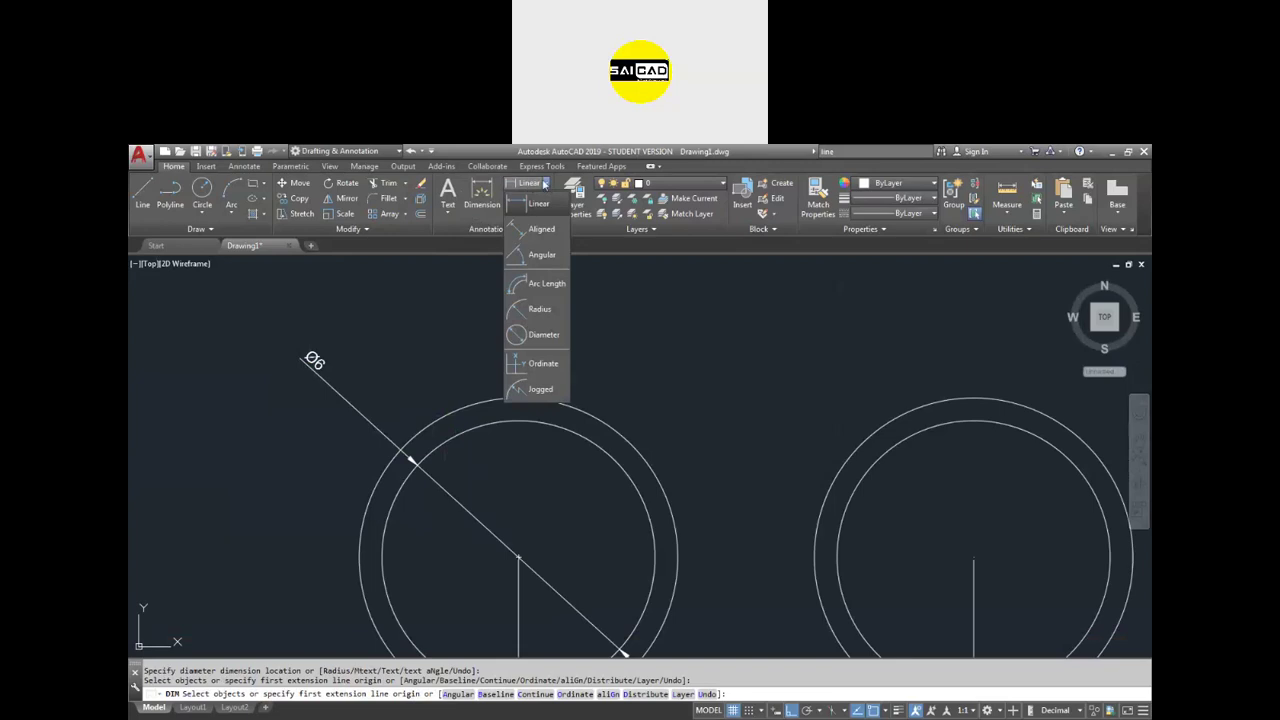
left_click(548, 186)
left_click(547, 187)
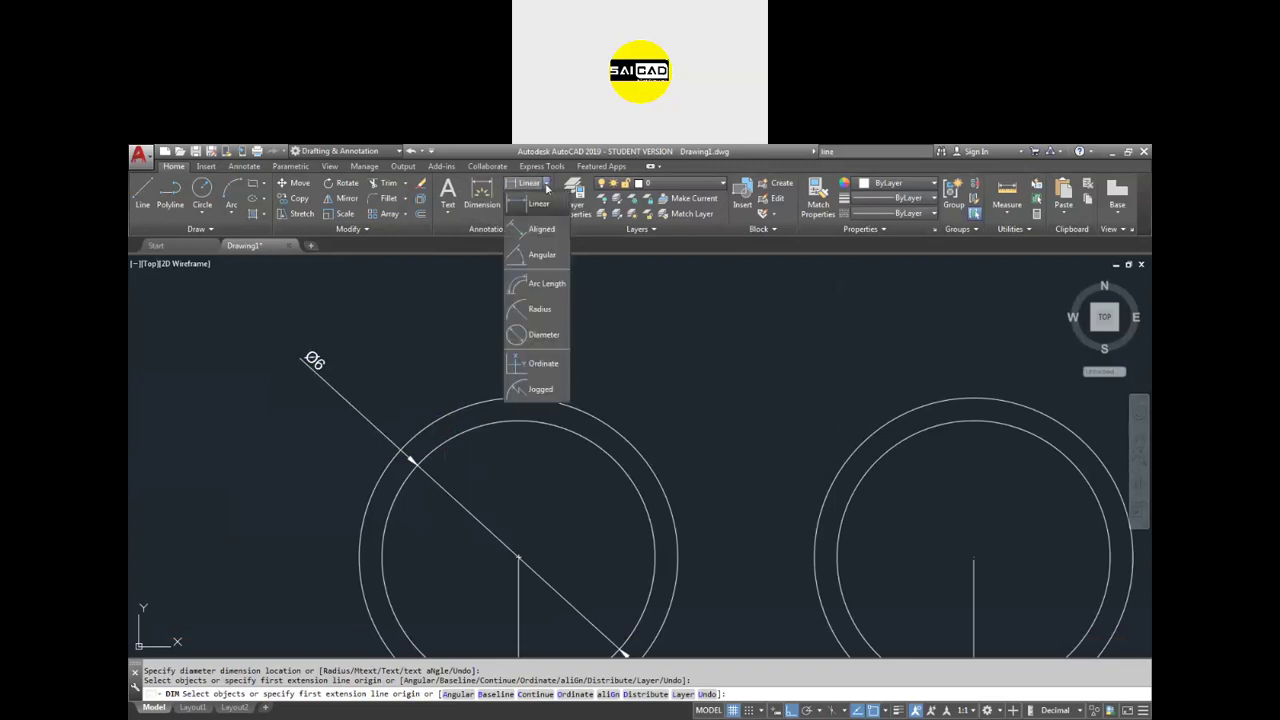
left_click(535, 308)
left_click(428, 418)
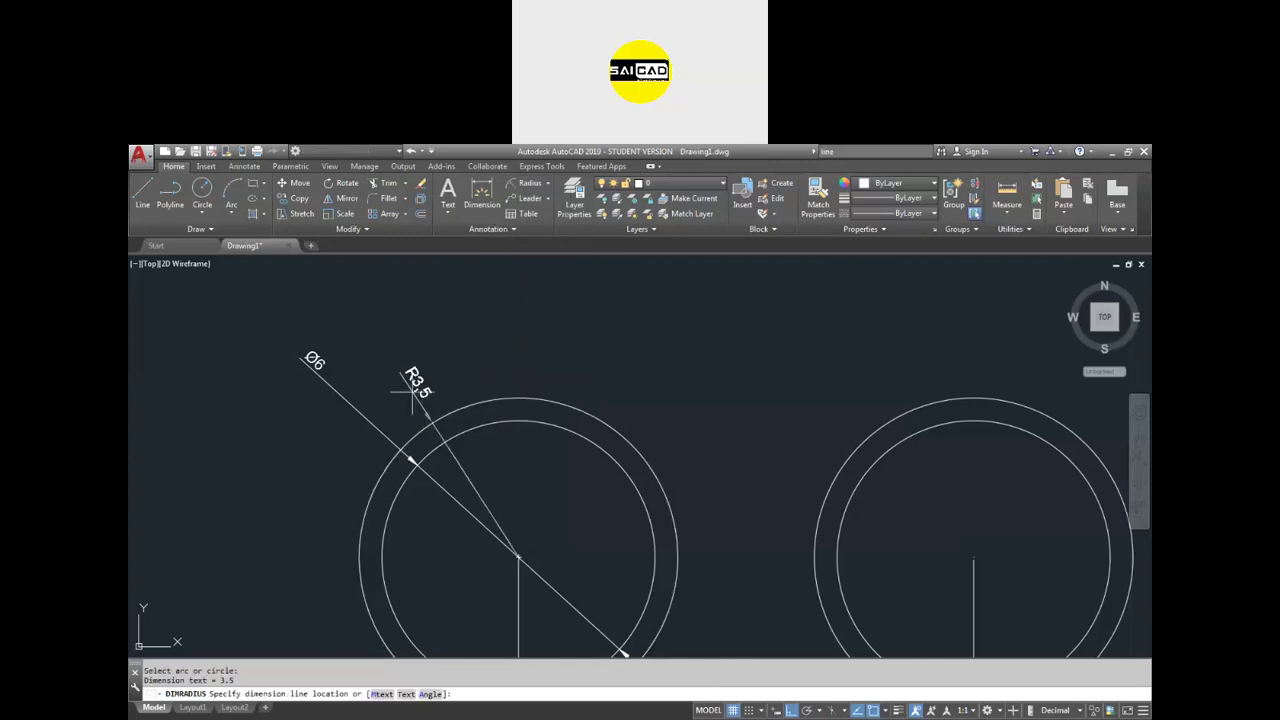
left_click(395, 355)
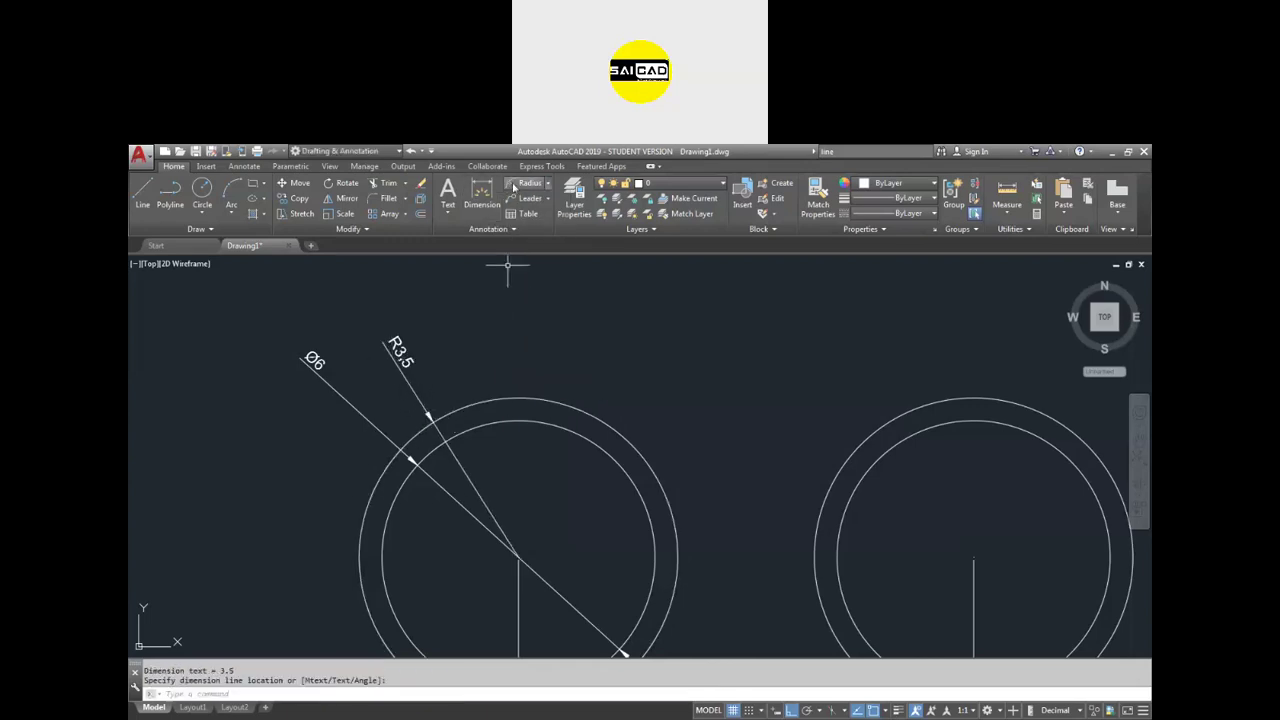
key("Return")
left_click(475, 424)
left_click(448, 318)
- Delete the Ø6 diameter dimension
left_click(343, 386)
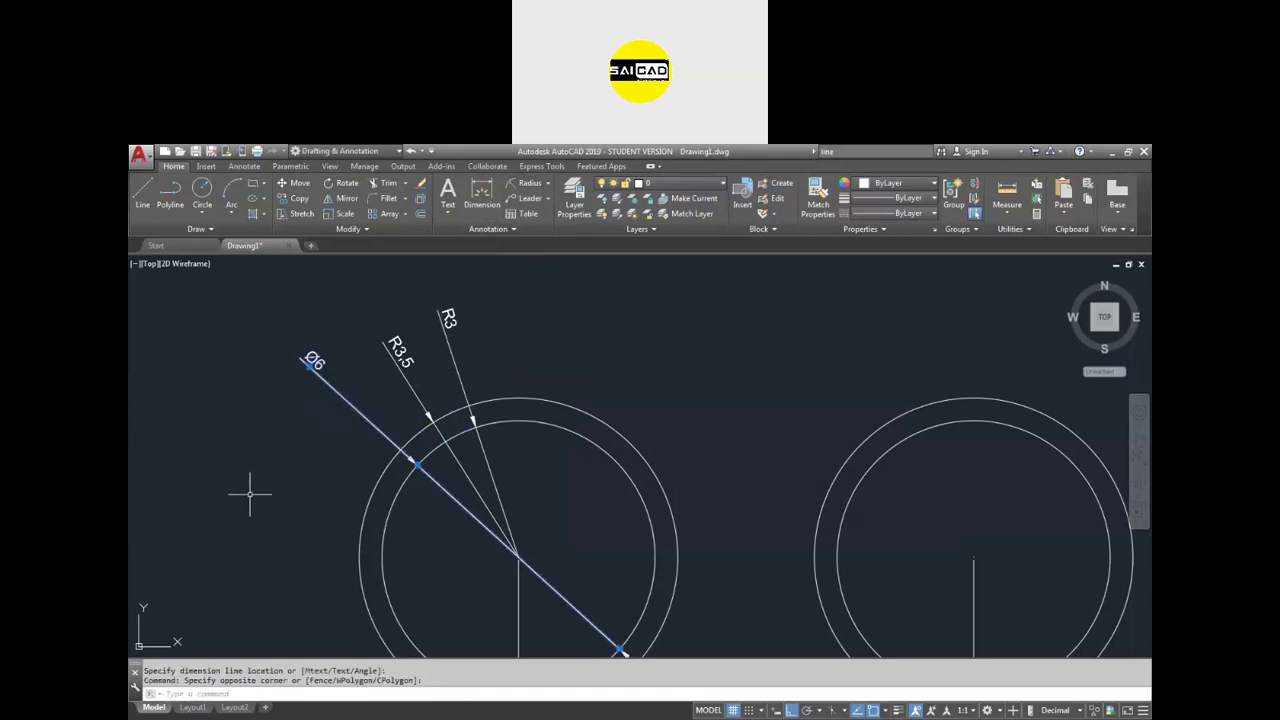
left_click(250, 493)
key("Delete")
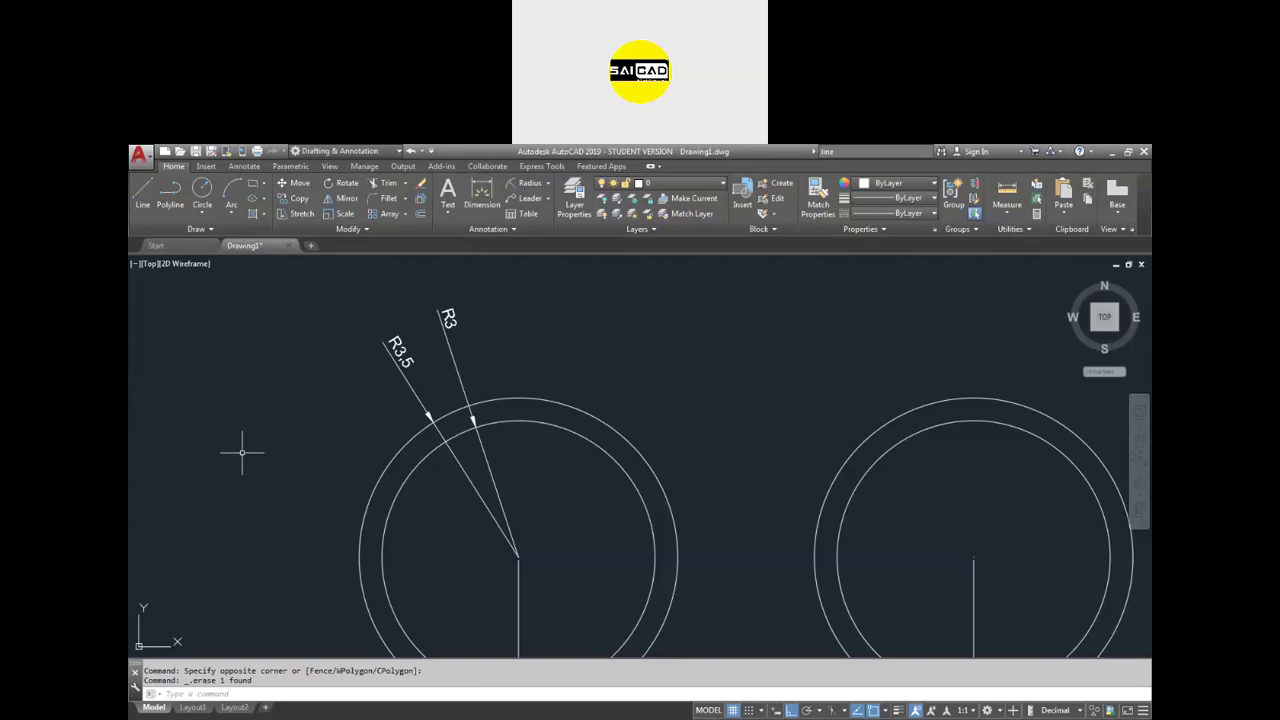
type("l")
key("Return")
left_click(552, 337)
left_click(790, 336)
key("Escape")
left_click_drag(760, 334, 654, 410)
key("Delete")
scroll(509, 439, "down", 5)
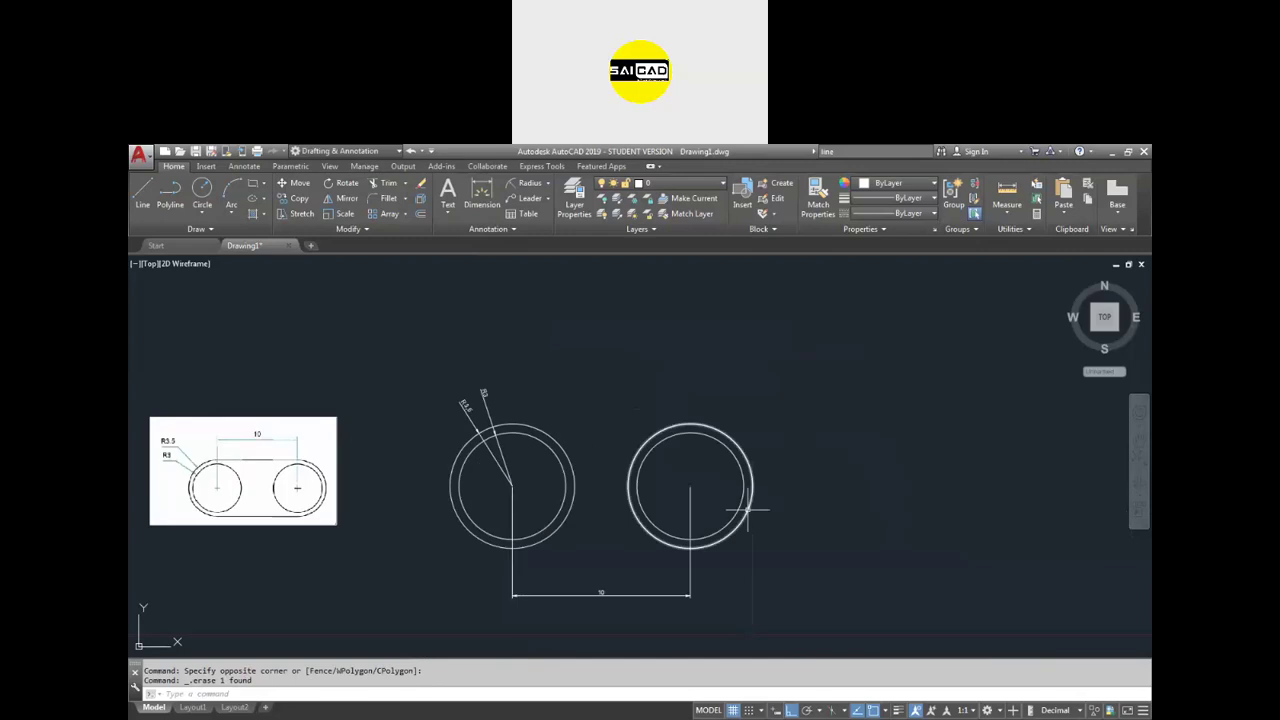
scroll(641, 478, "up", 5)
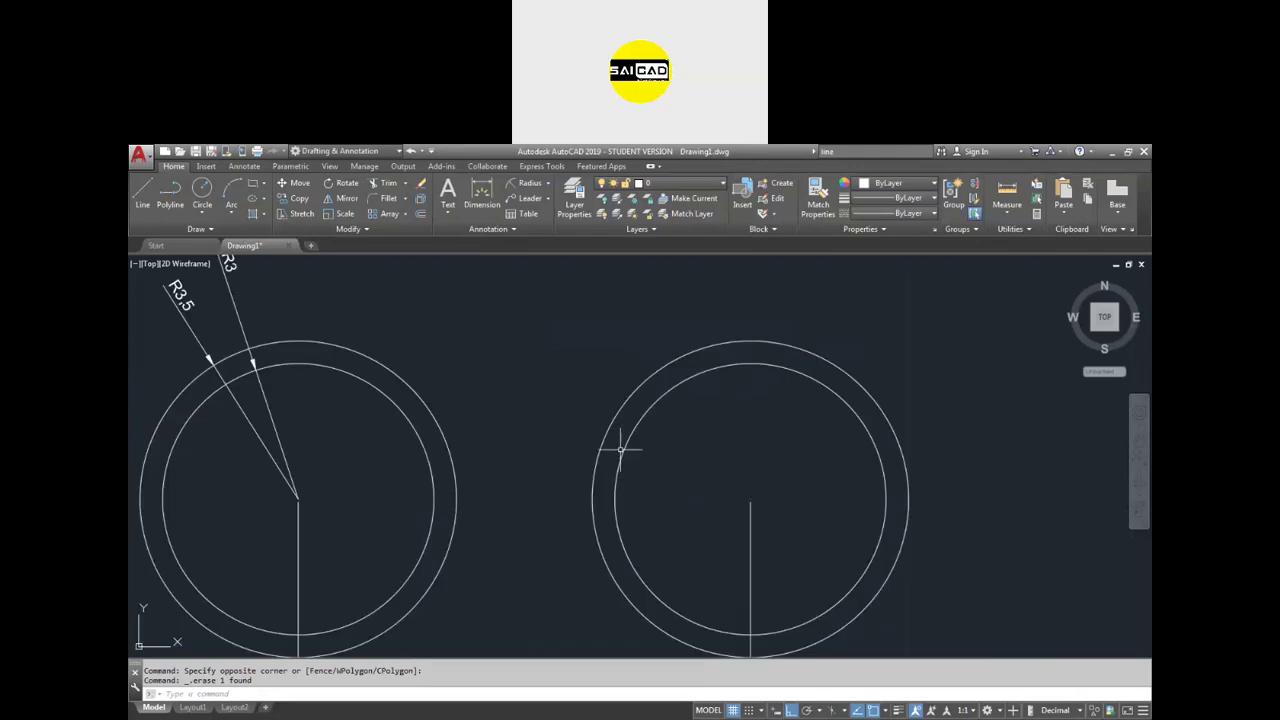
left_click(625, 438)
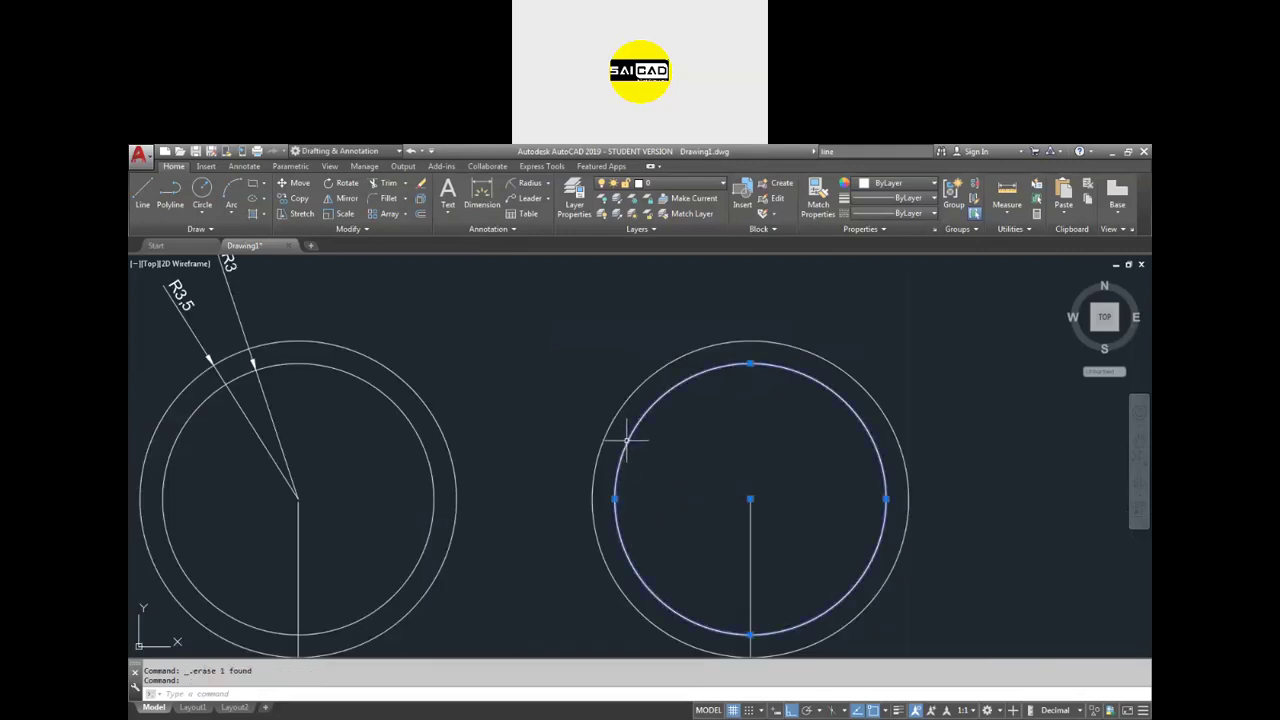
scroll(720, 366, "down", 4)
scroll(727, 427, "up", 4)
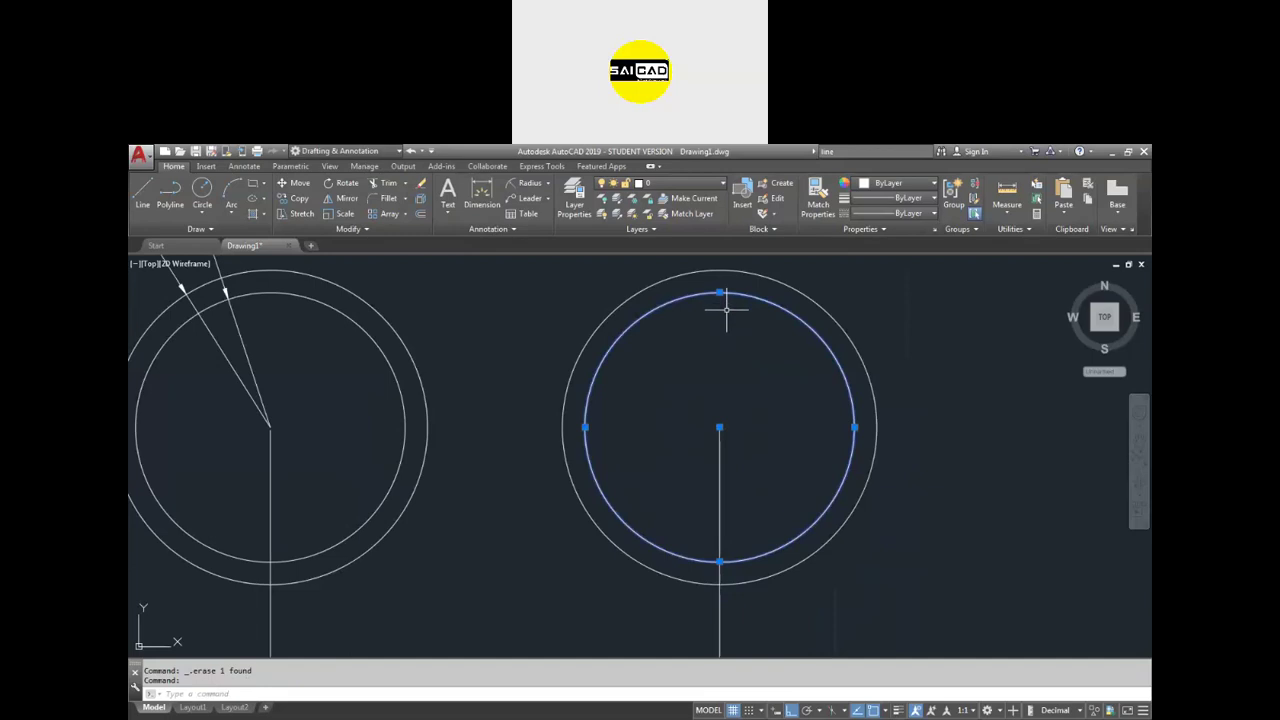
left_click(719, 427)
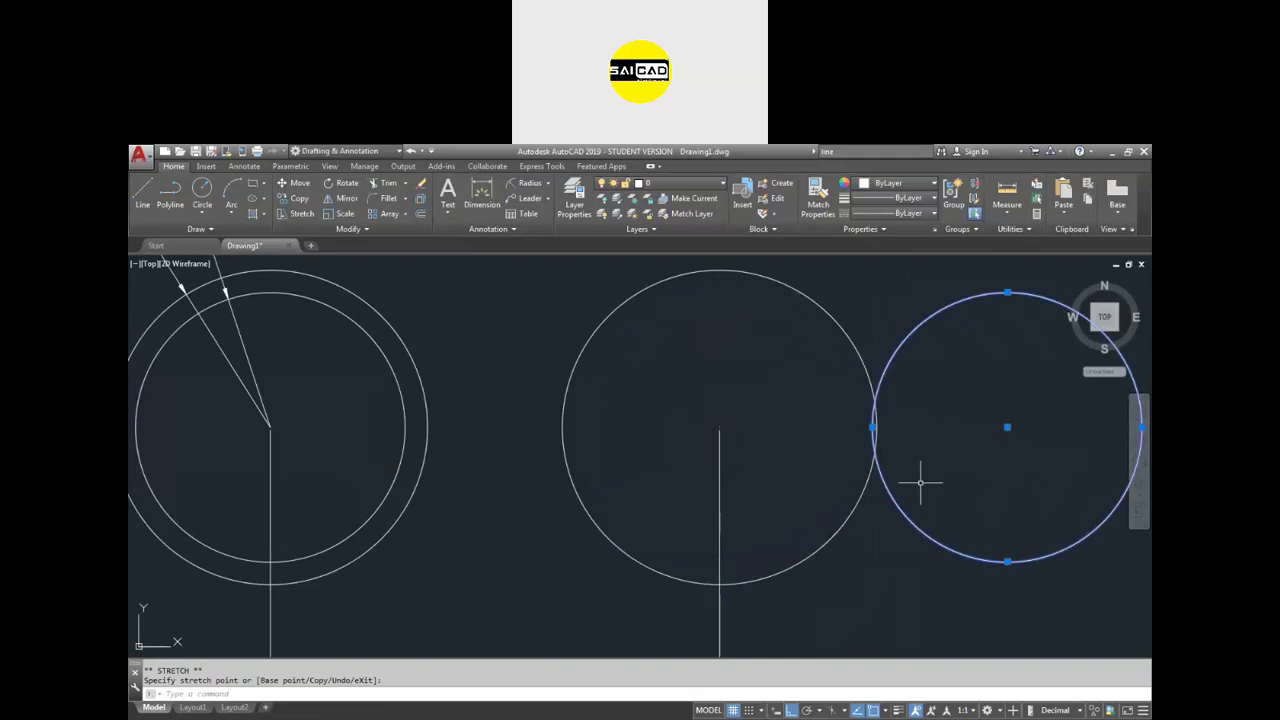
left_click(1007, 427)
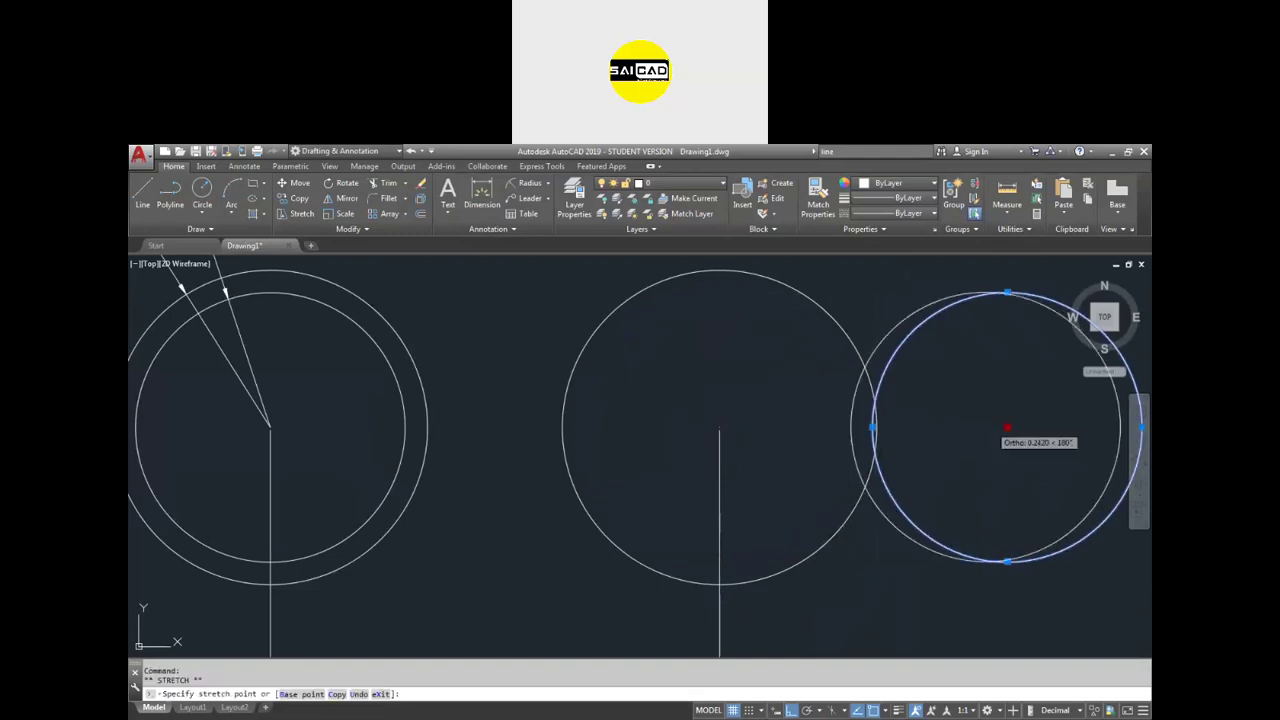
left_click(719, 427)
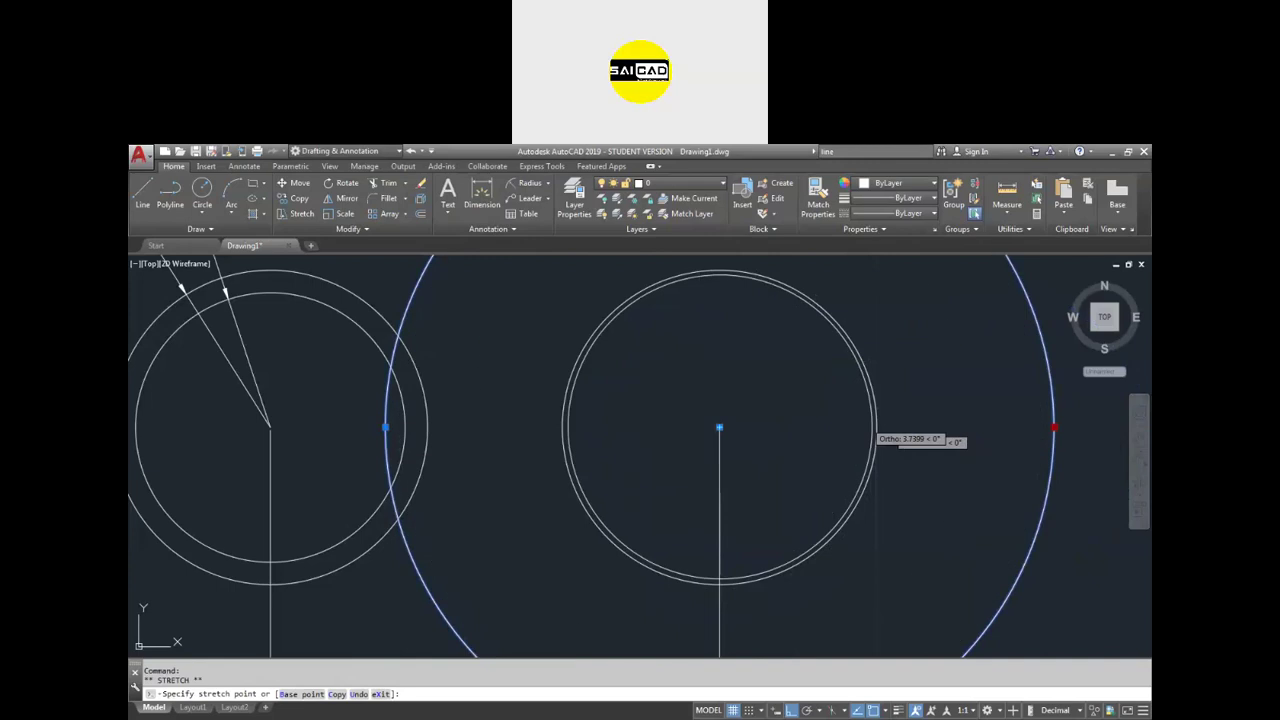
left_click(835, 437)
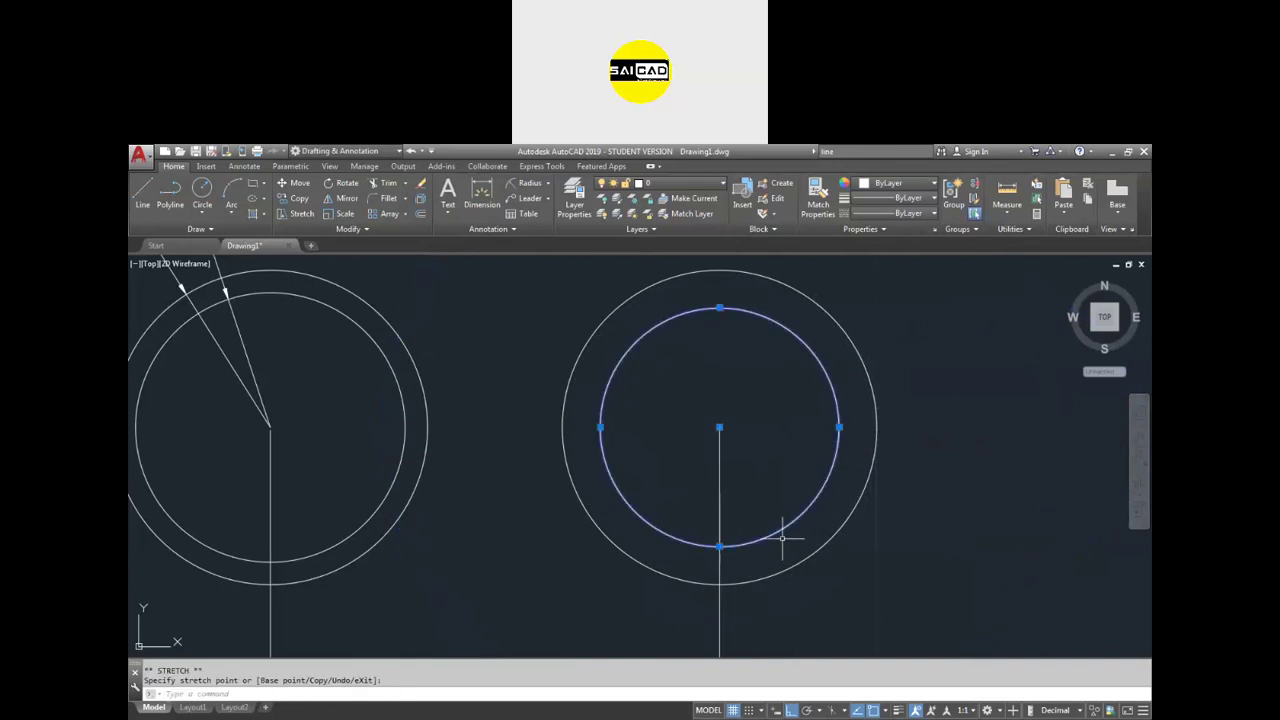
key("ctrl+z")
key("Escape")
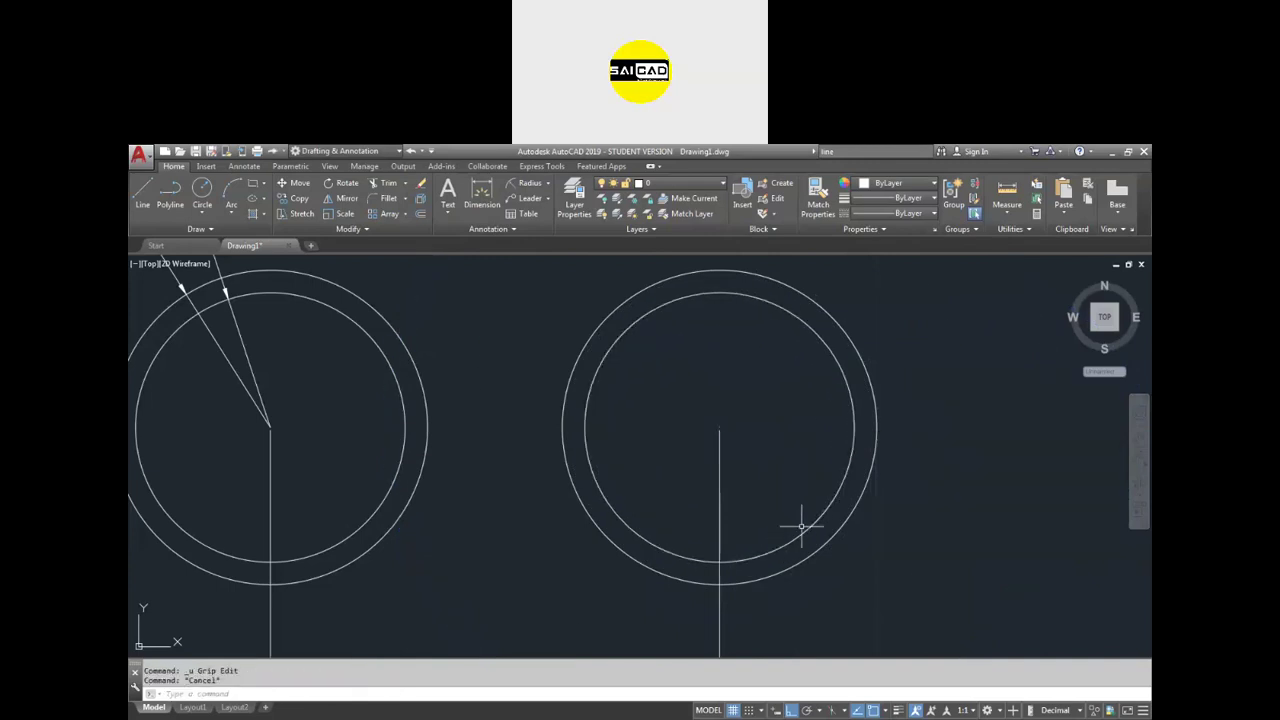
scroll(740, 495, "down", 4)
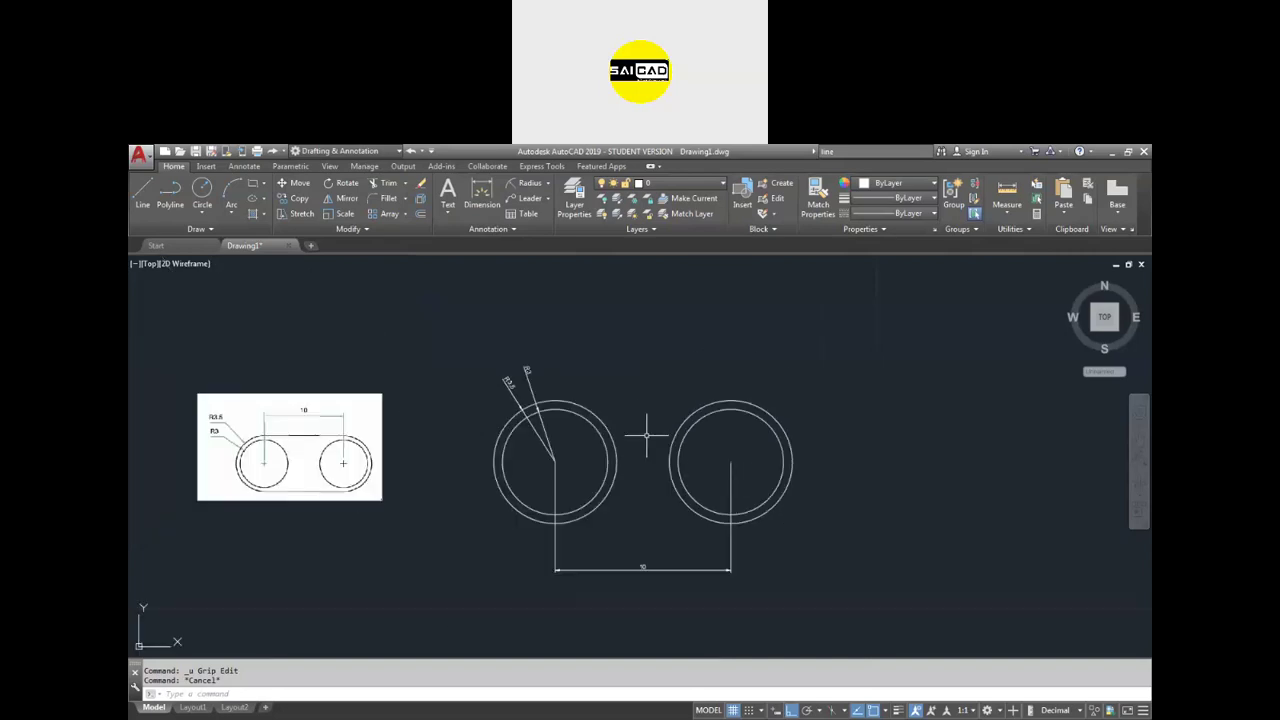
scroll(645, 433, "up", 2)
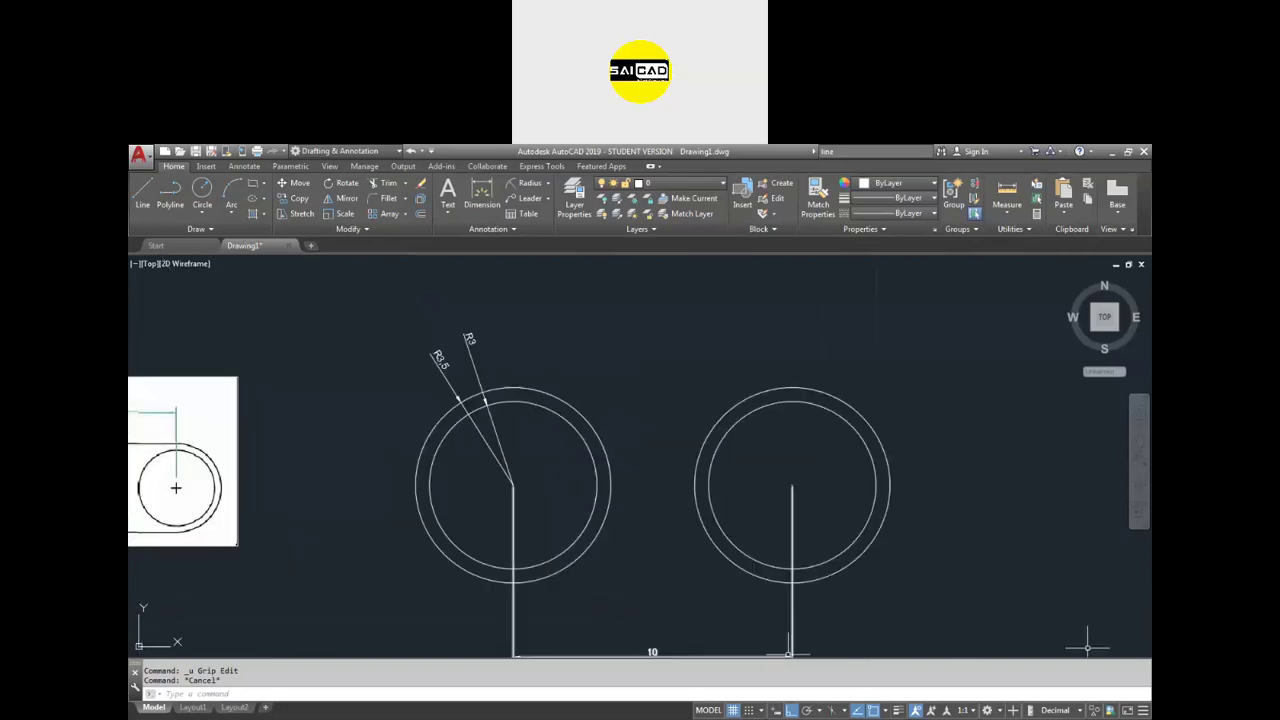
scroll(695, 440, "down", 2)
scroll(255, 447, "up", 4)
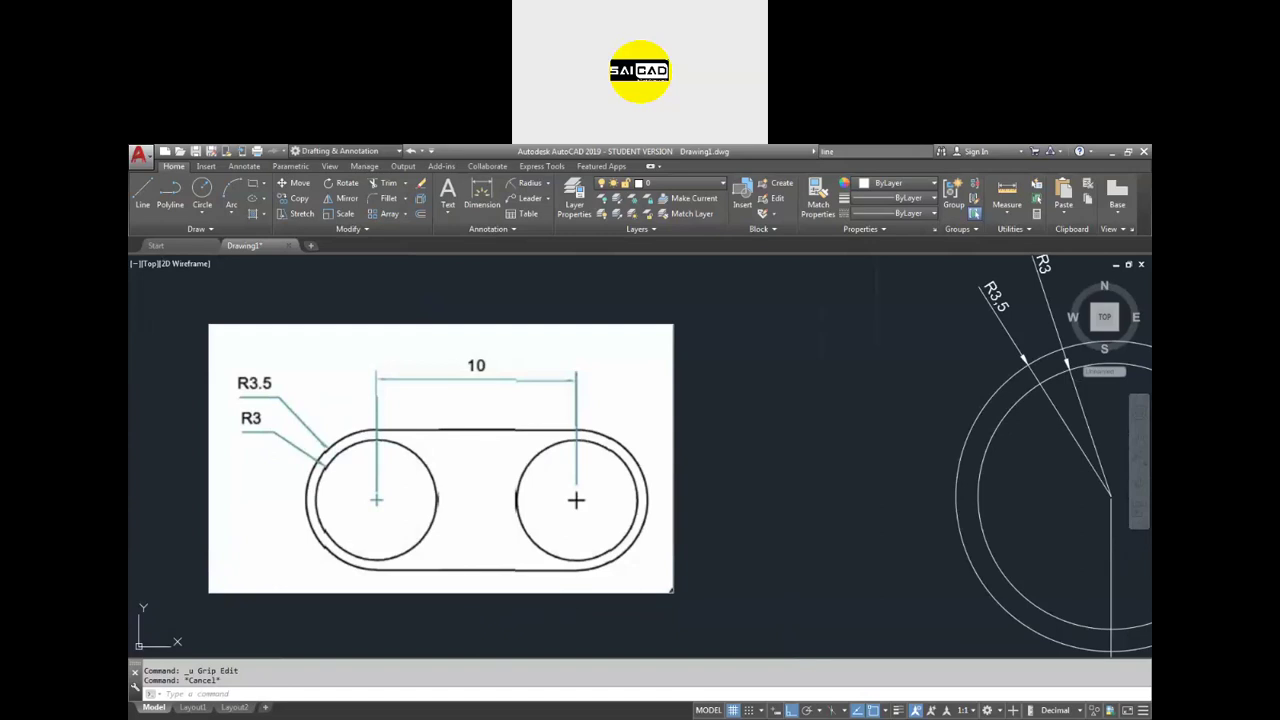
scroll(355, 447, "down", 4)
scroll(779, 470, "up", 3)
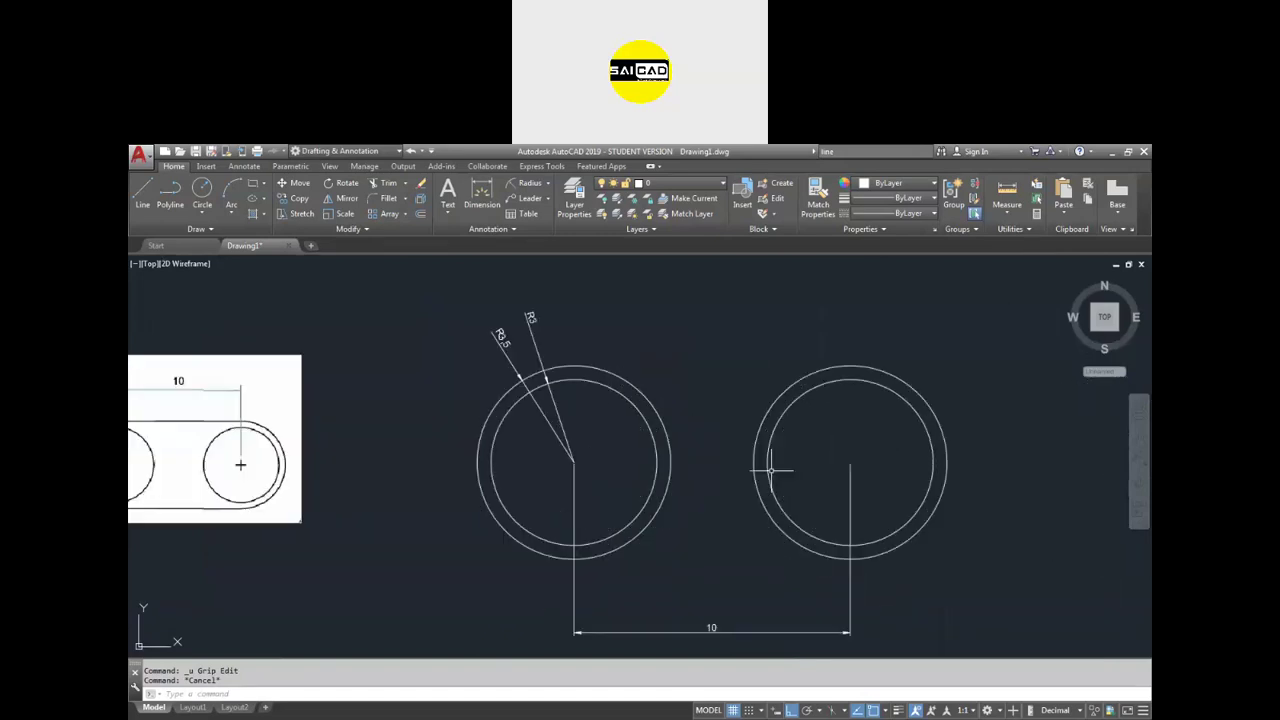
type("l")
key("Return")
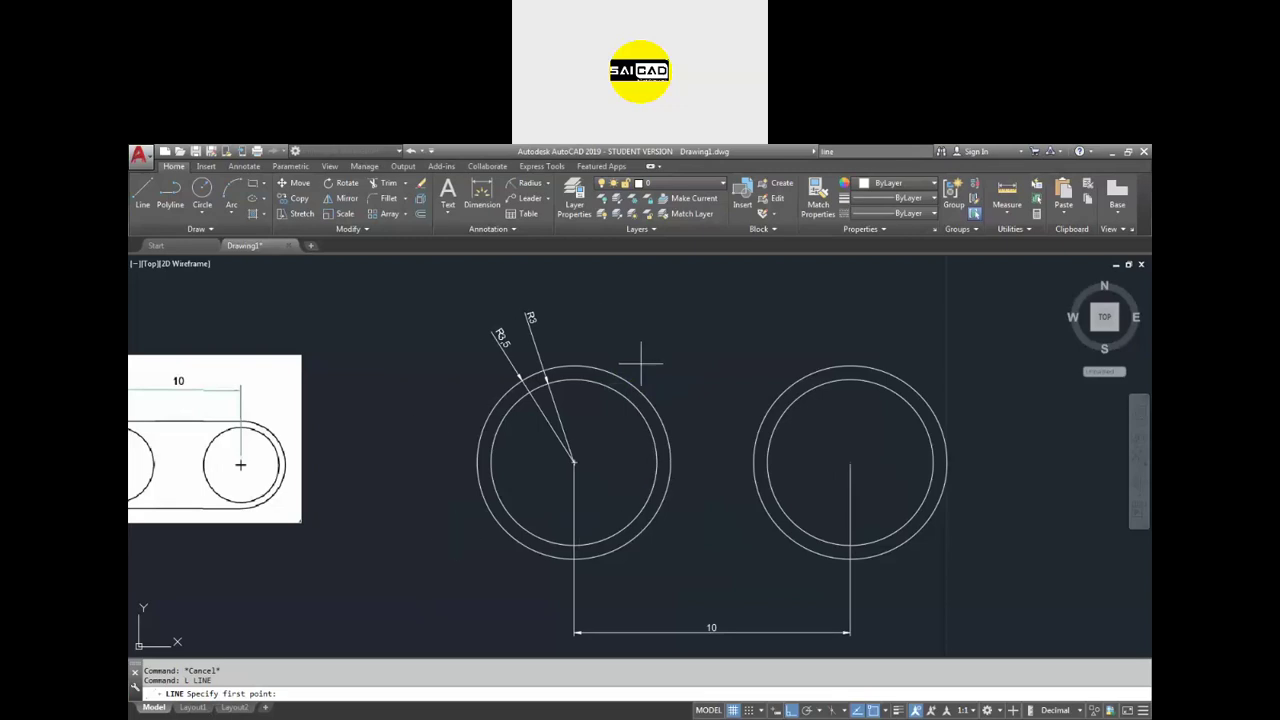
- Cancel the false starts and restart the LINE command with the ortho constraint toggled off
key("F8")
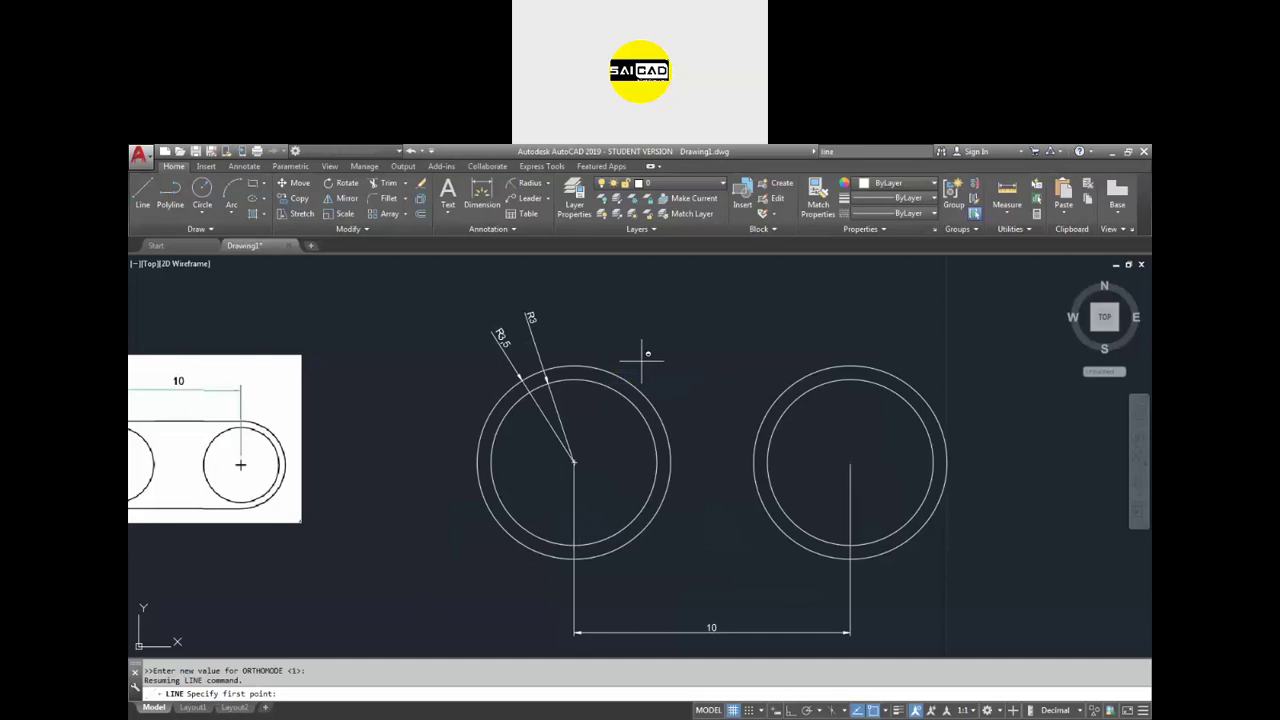
right_click(748, 318, "shift")
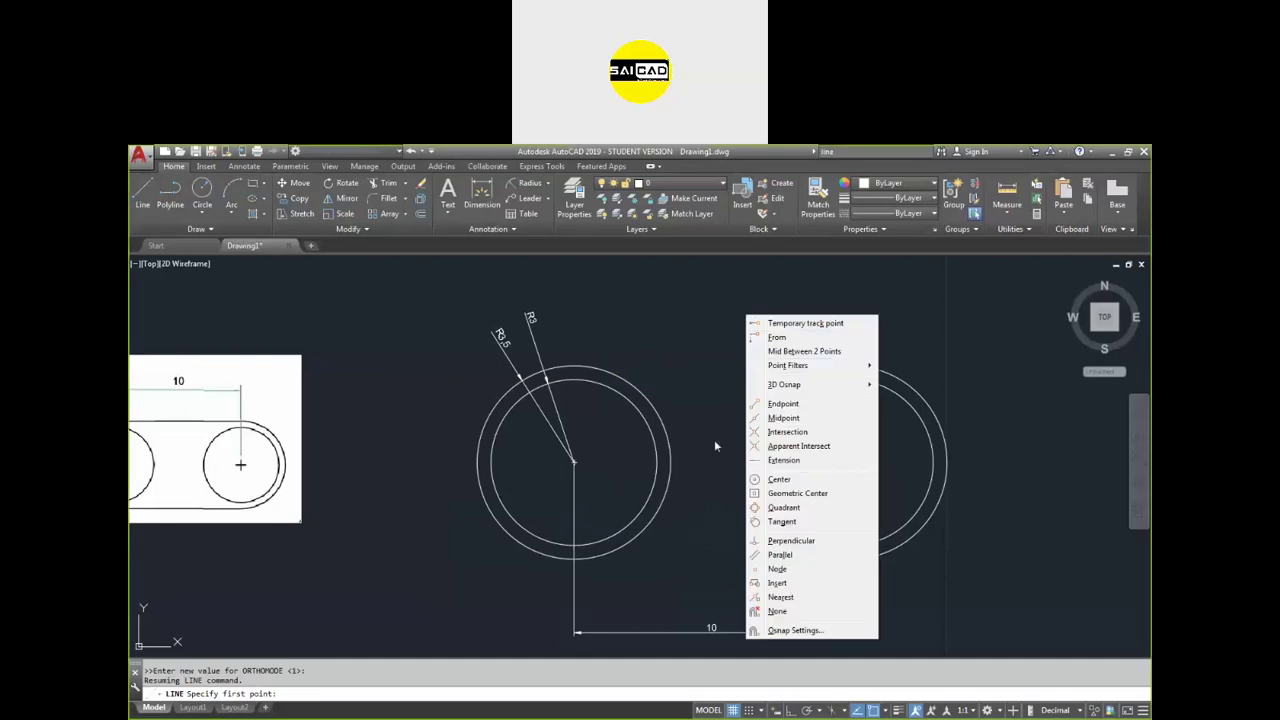
left_click(750, 561)
key("Escape")
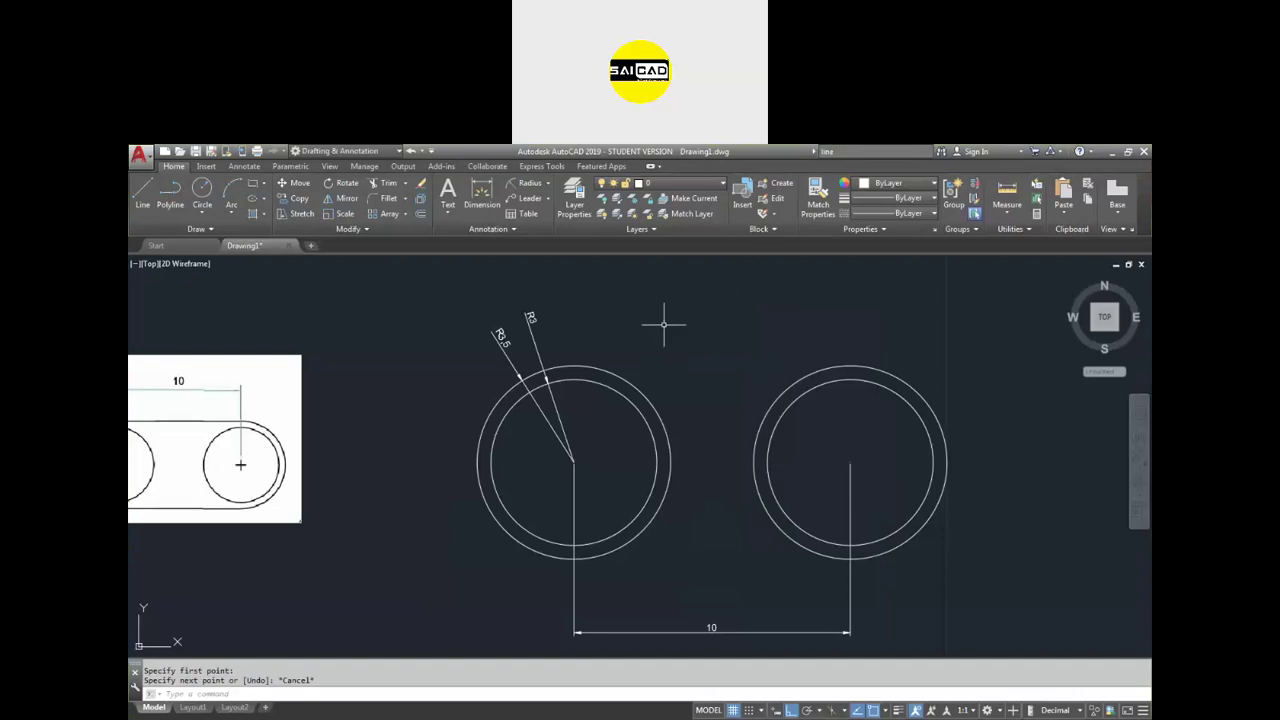
type("l")
key("Return")
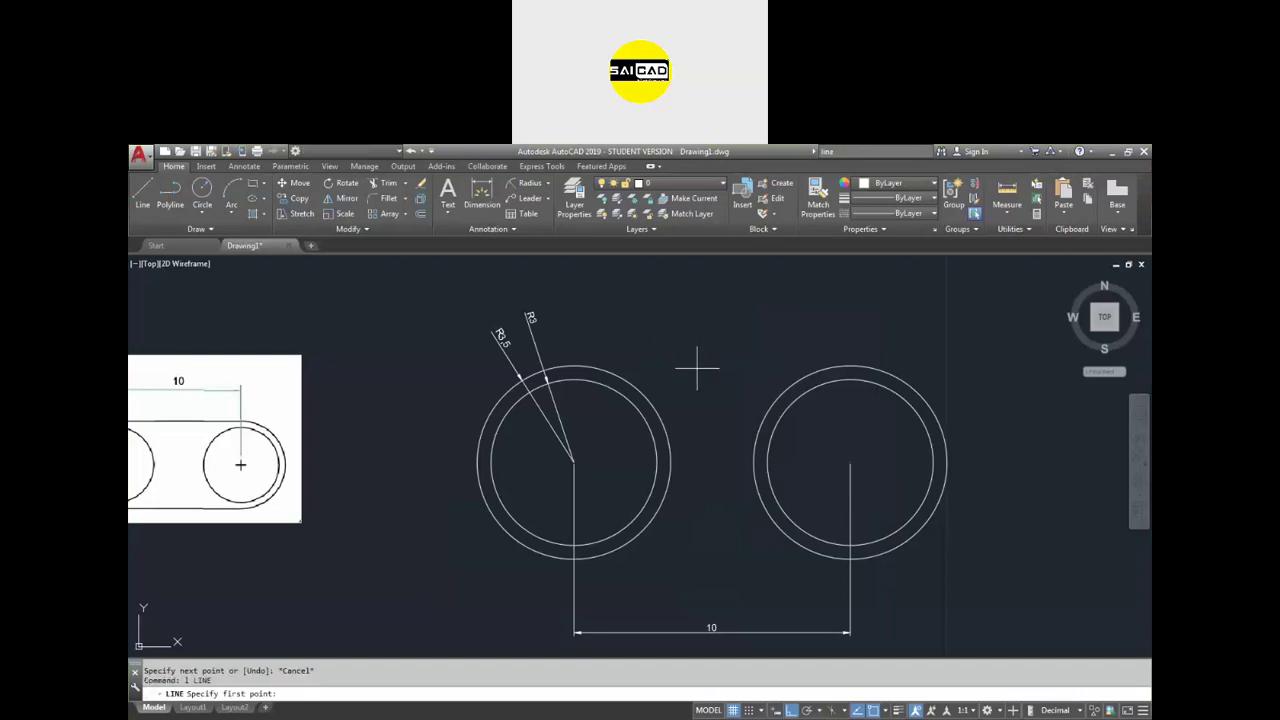
left_click(738, 329)
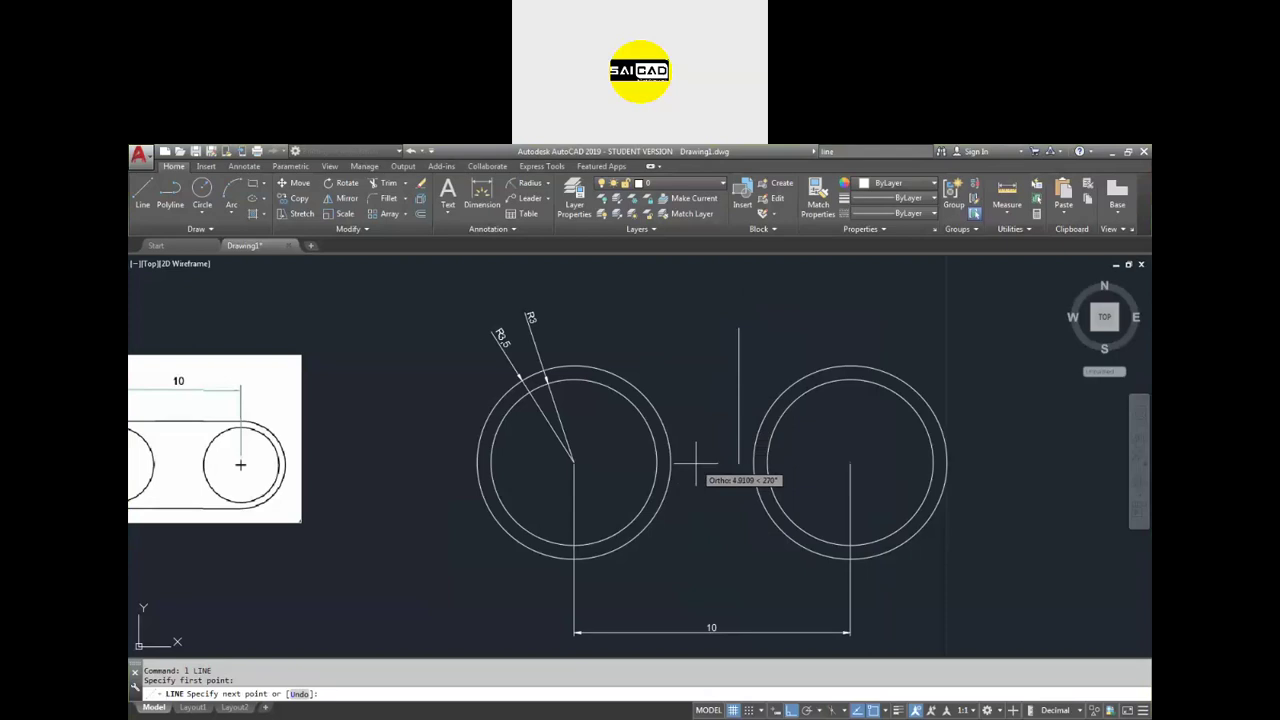
key("Escape")
type("l")
key("Return")
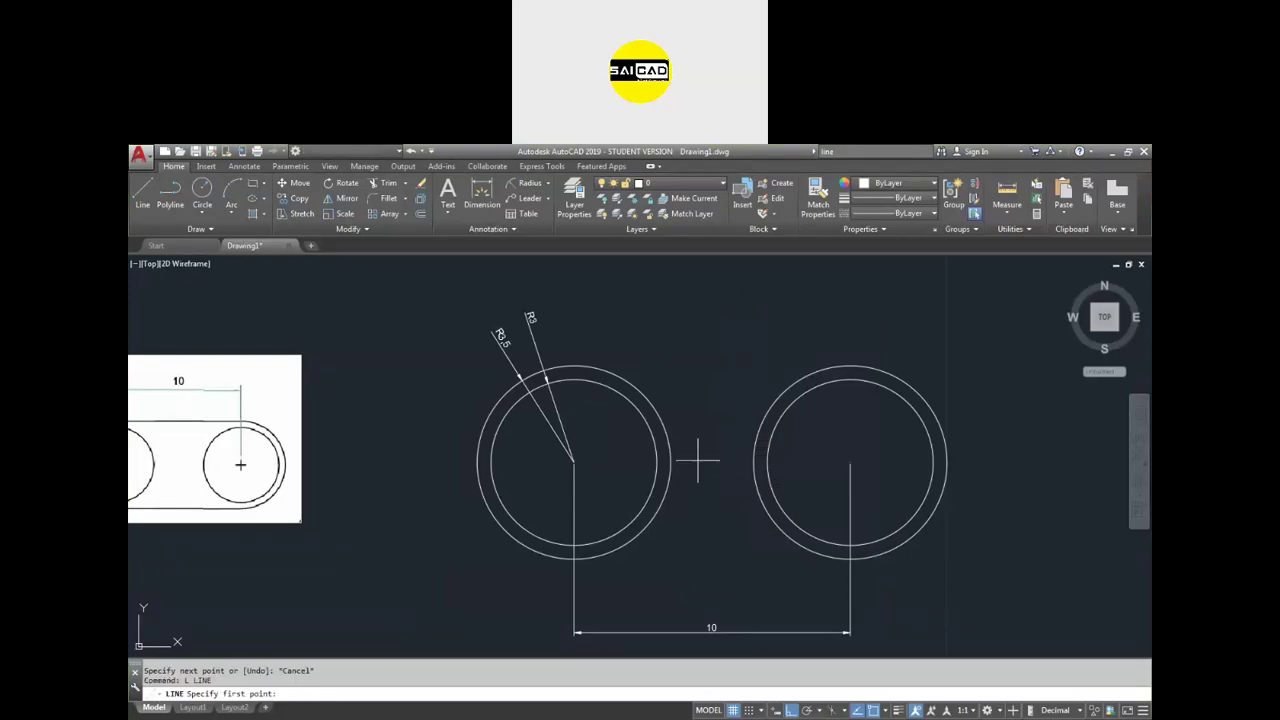
key("F8")
- Draw a line tangent to the tops of the left and right outer circles
right_click(717, 331, "shift")
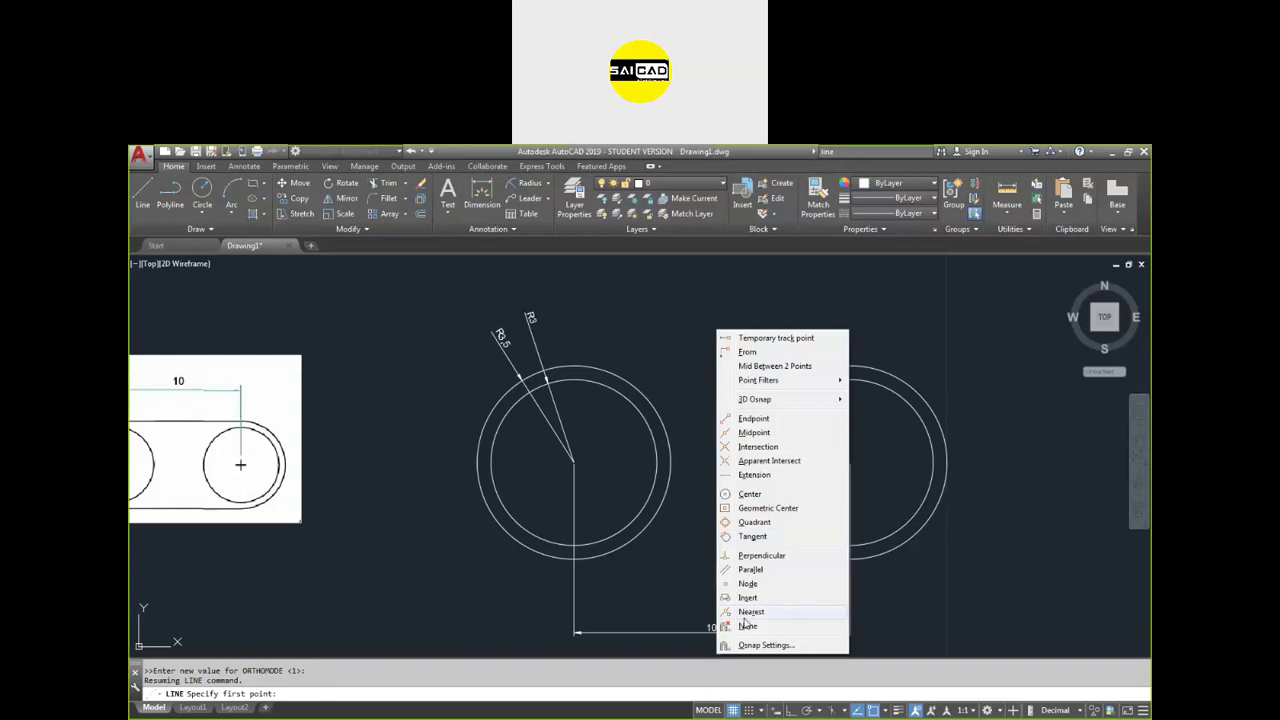
left_click(752, 537)
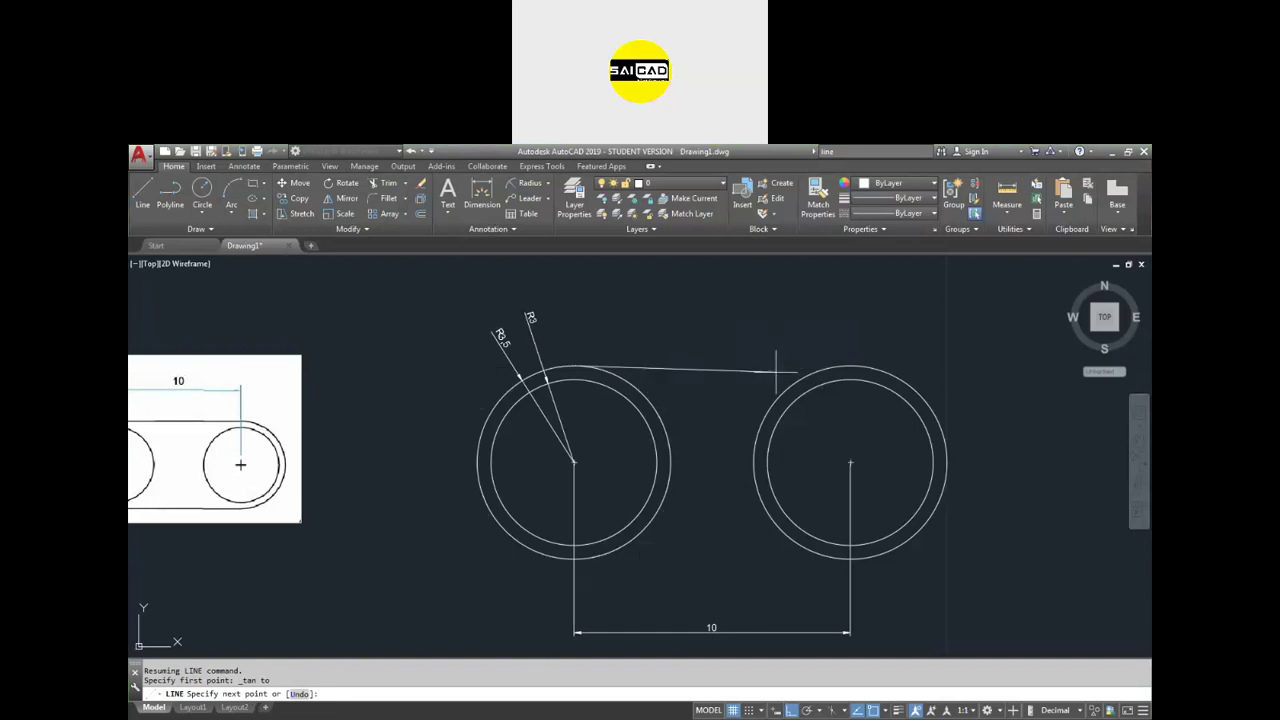
right_click(742, 317, "shift")
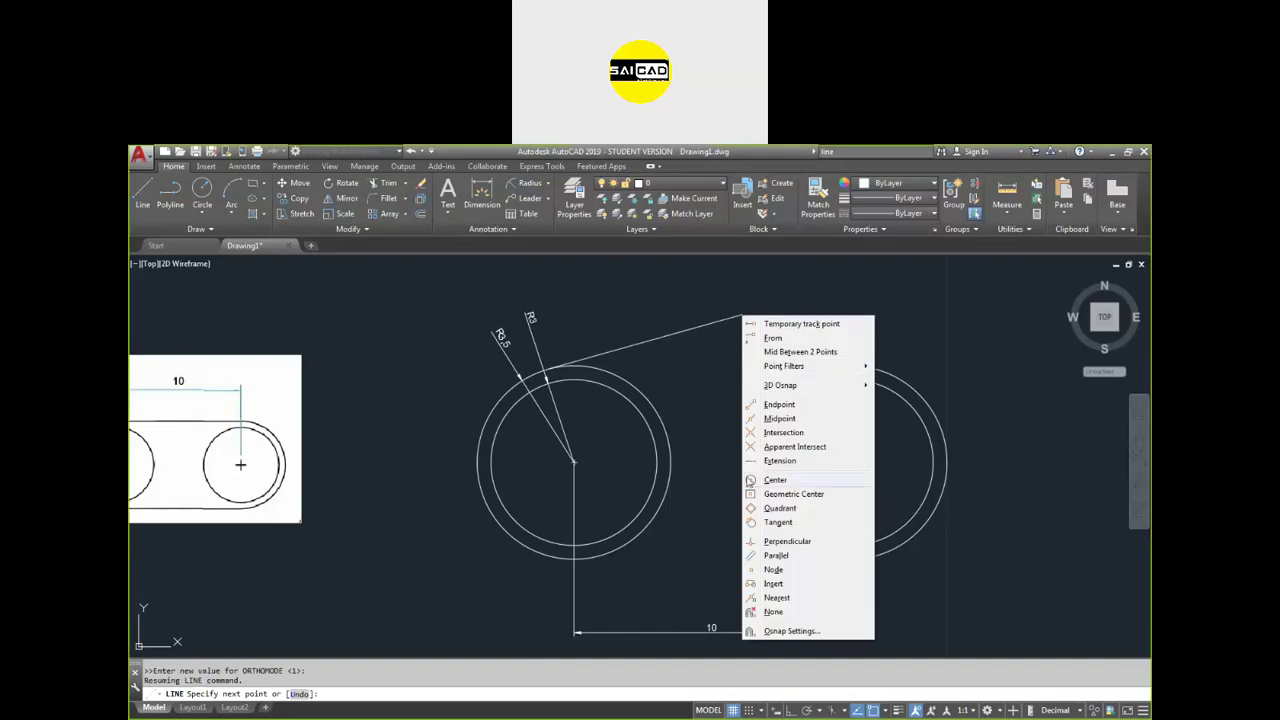
left_click(772, 522)
left_click(790, 380)
key("Escape")
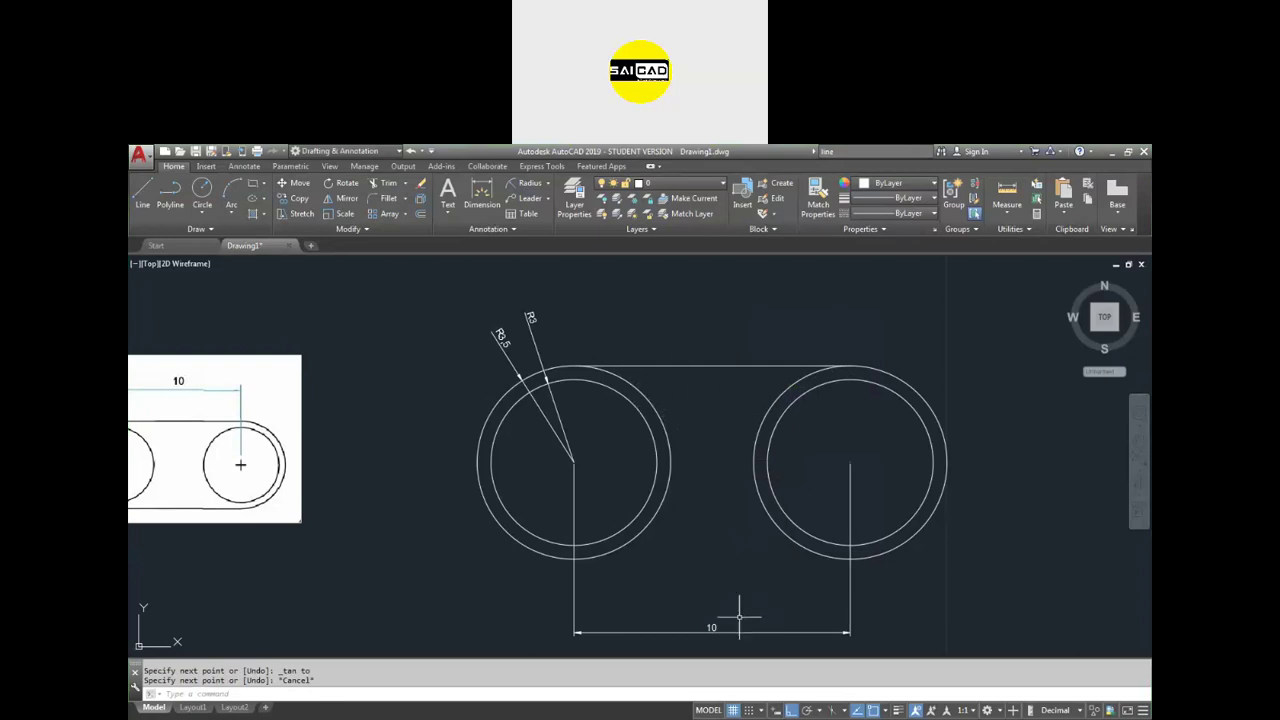
- Draw a line tangent to the bottoms of the right and left outer circles, then select the top tangent line
type("l")
key("Return")
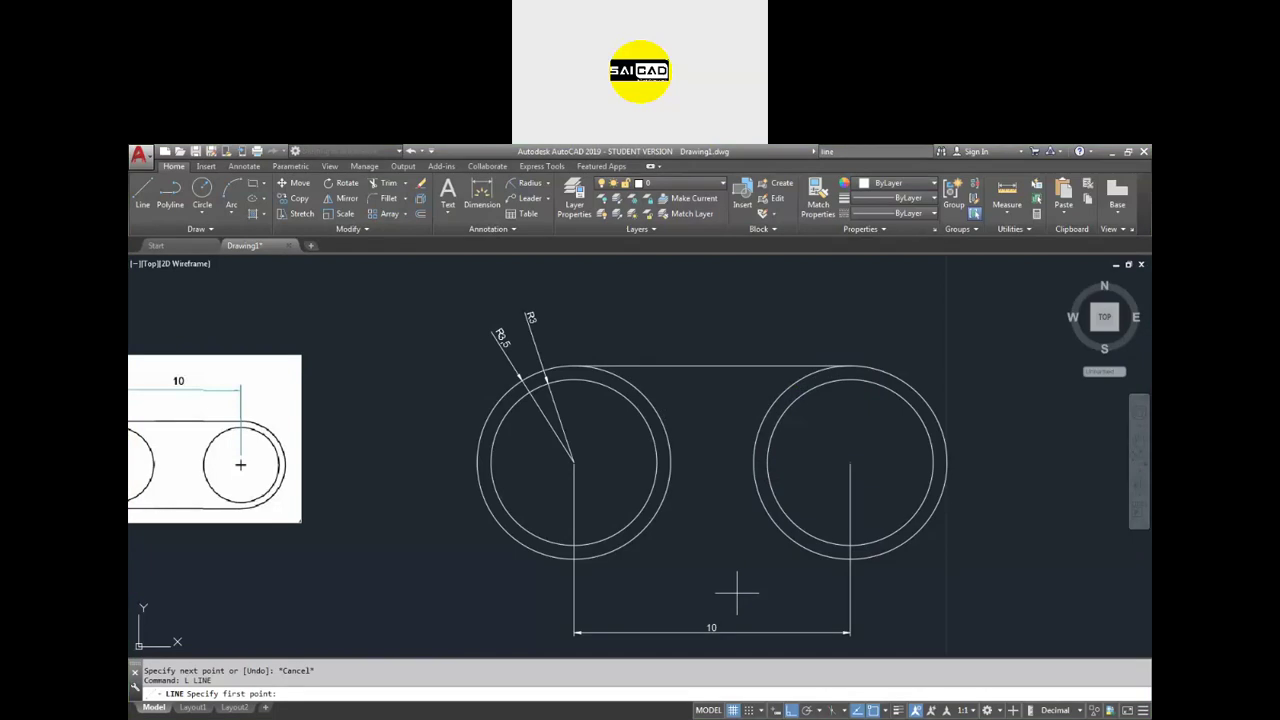
right_click(738, 576, "shift")
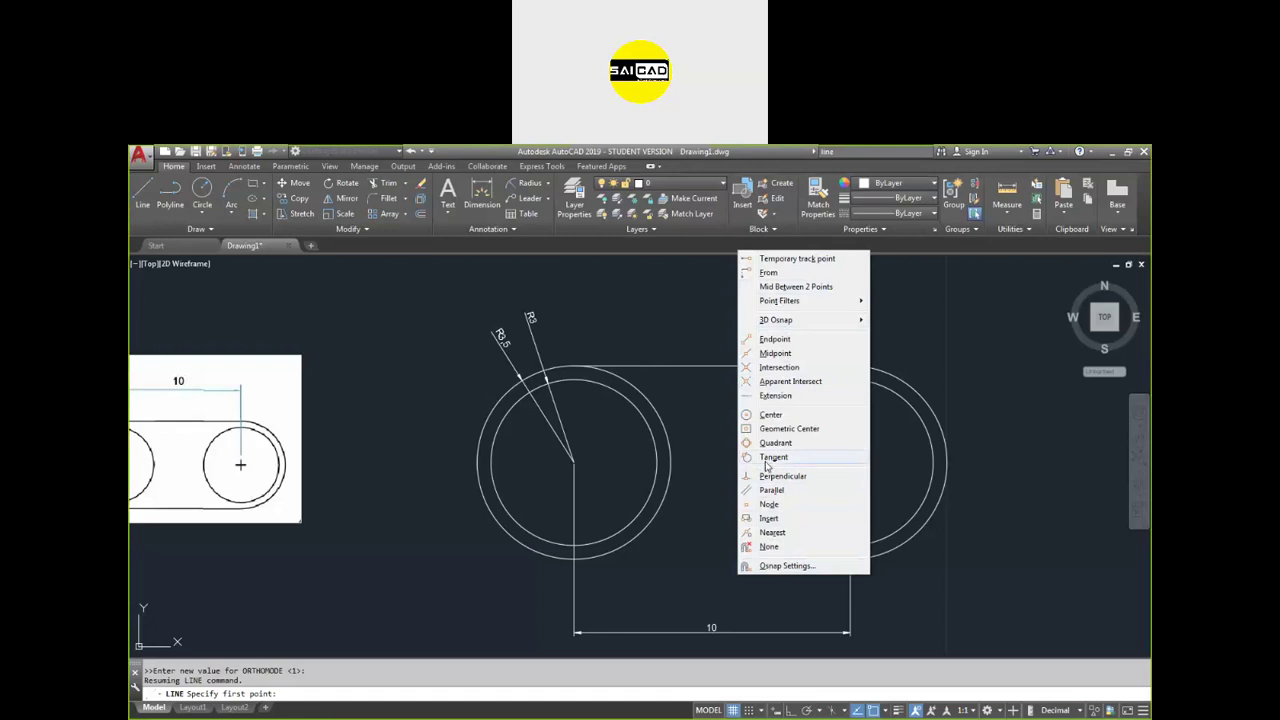
left_click(767, 462)
left_click(785, 533)
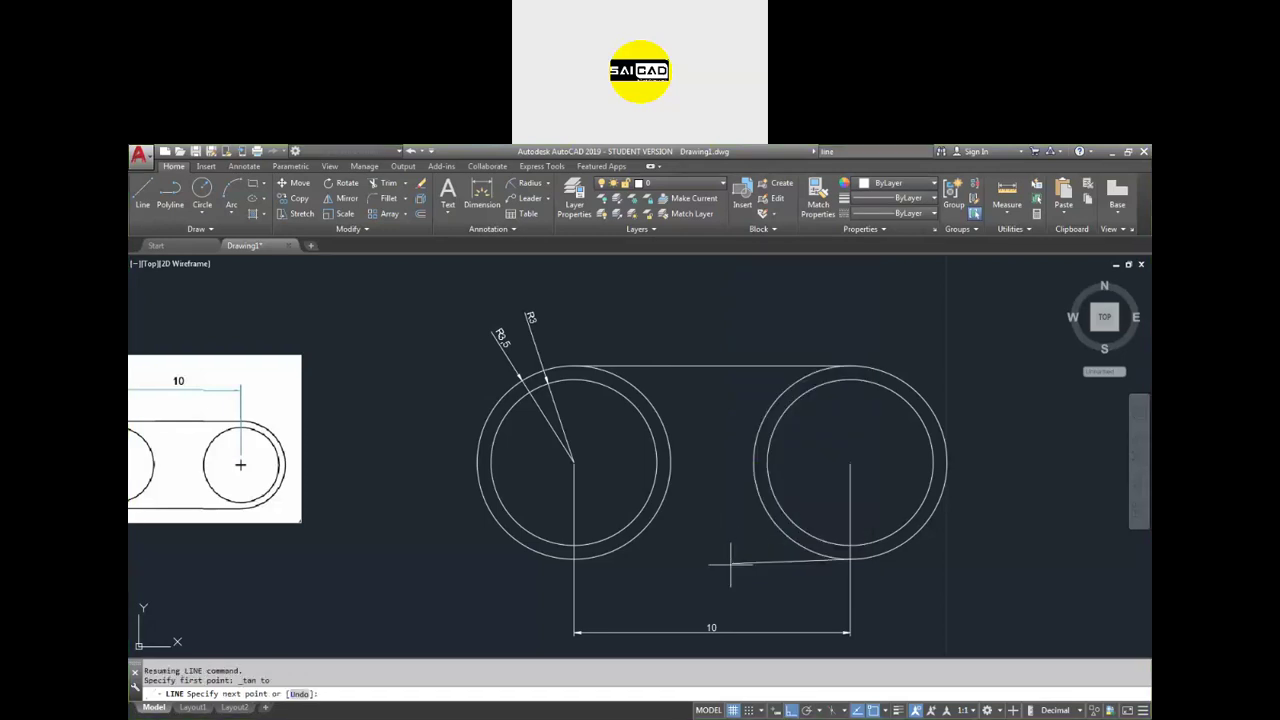
right_click(701, 577, "shift")
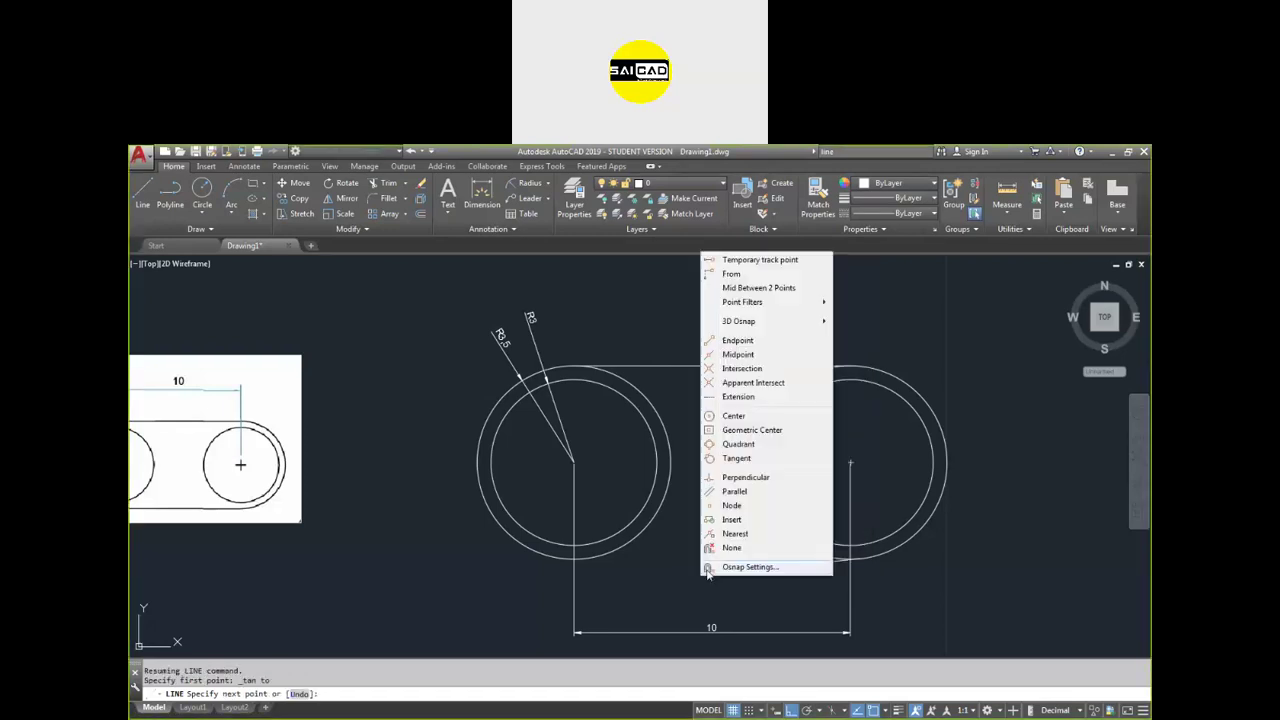
left_click(738, 462)
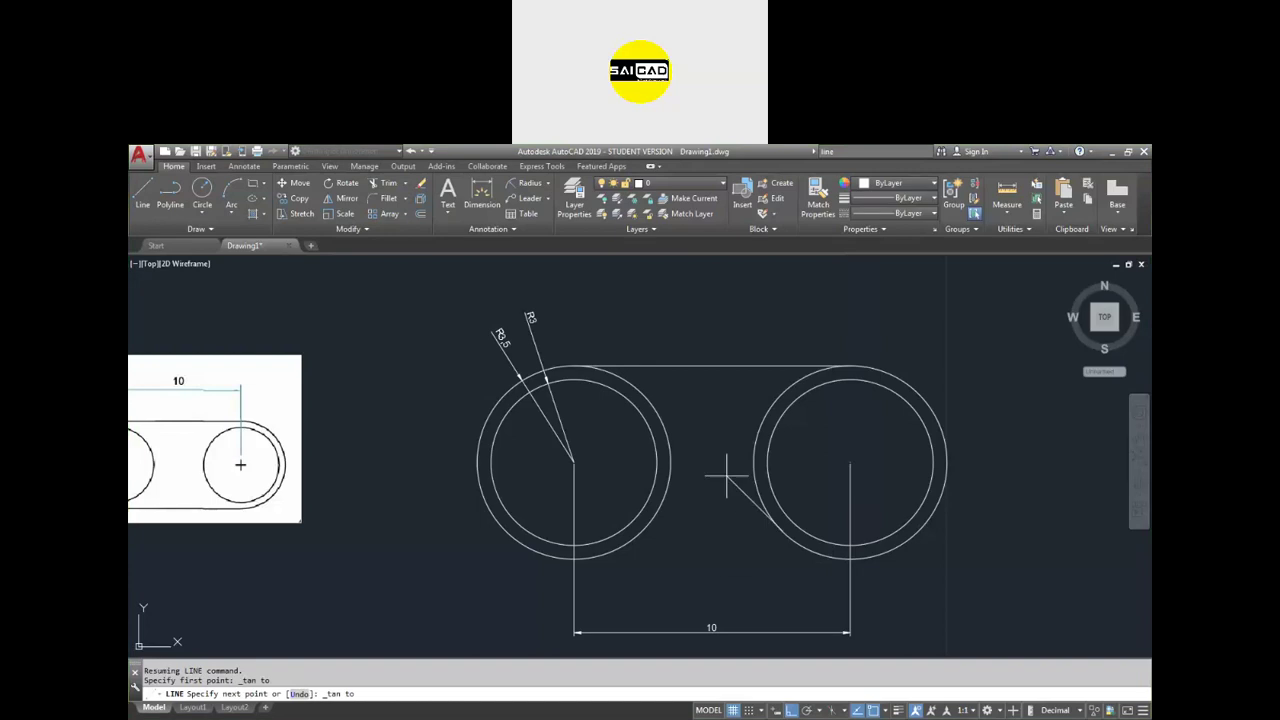
left_click(655, 525)
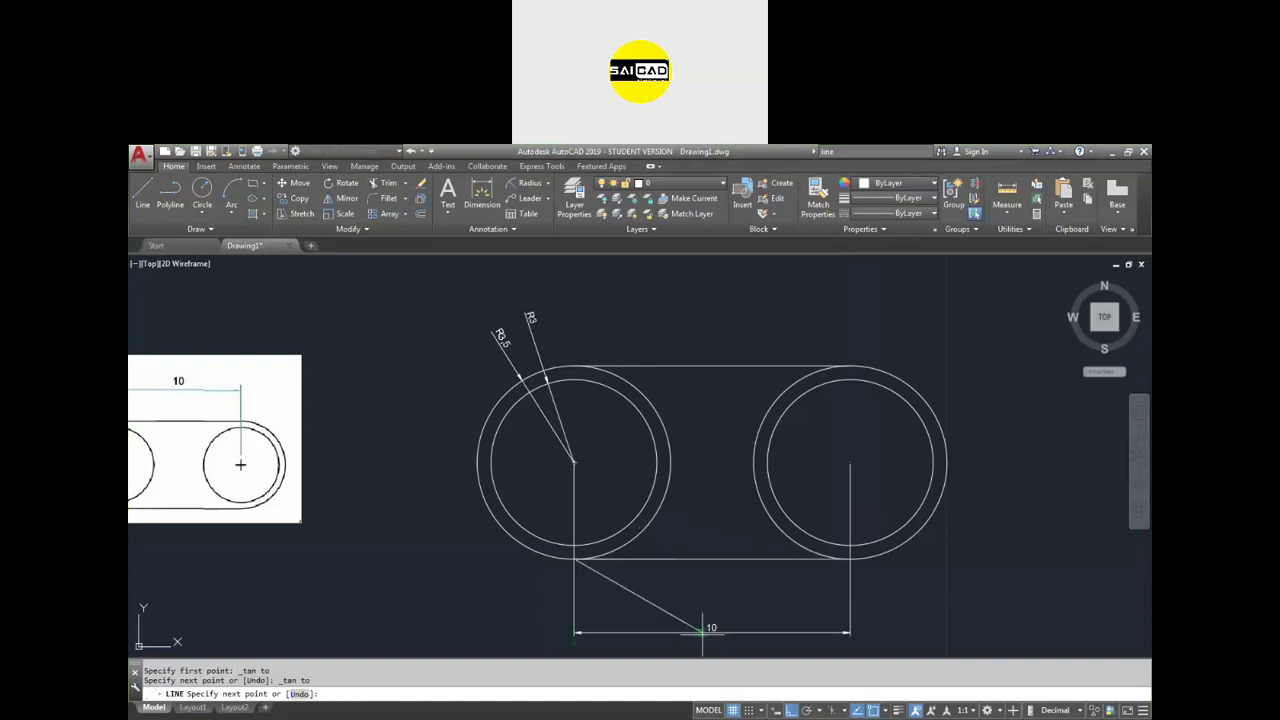
key("Escape")
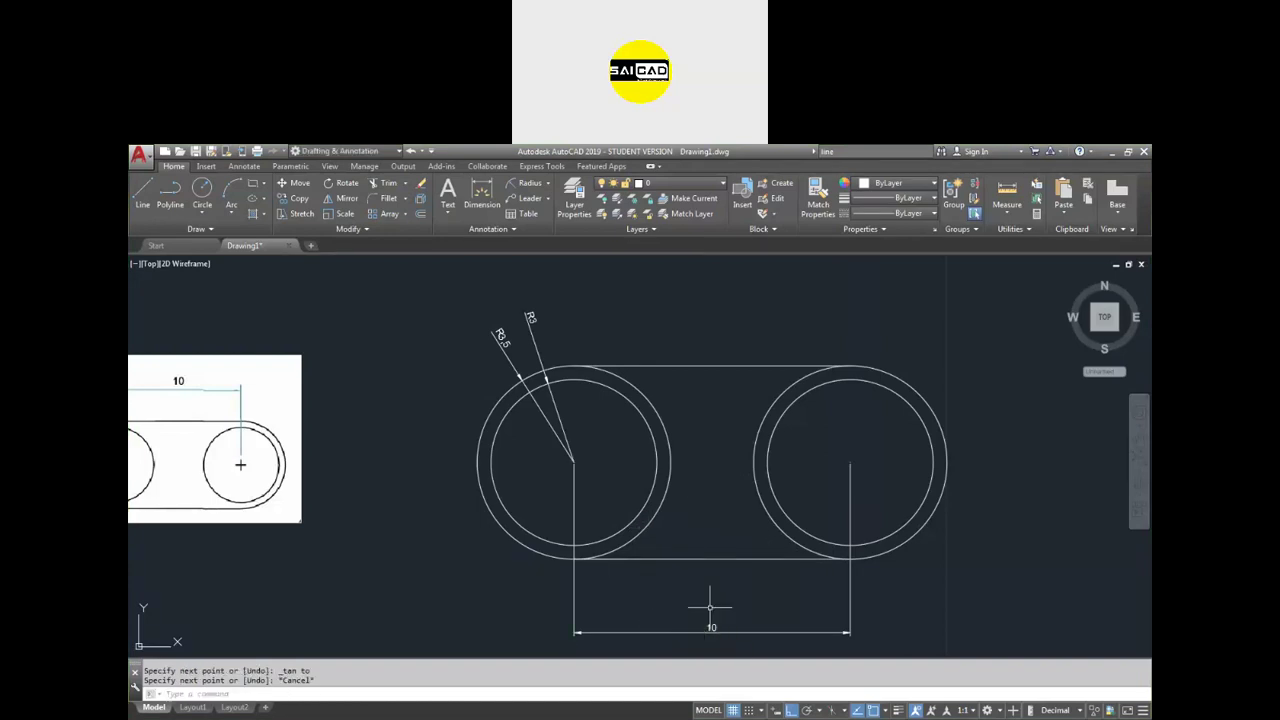
left_click(682, 325)
left_click(660, 372)
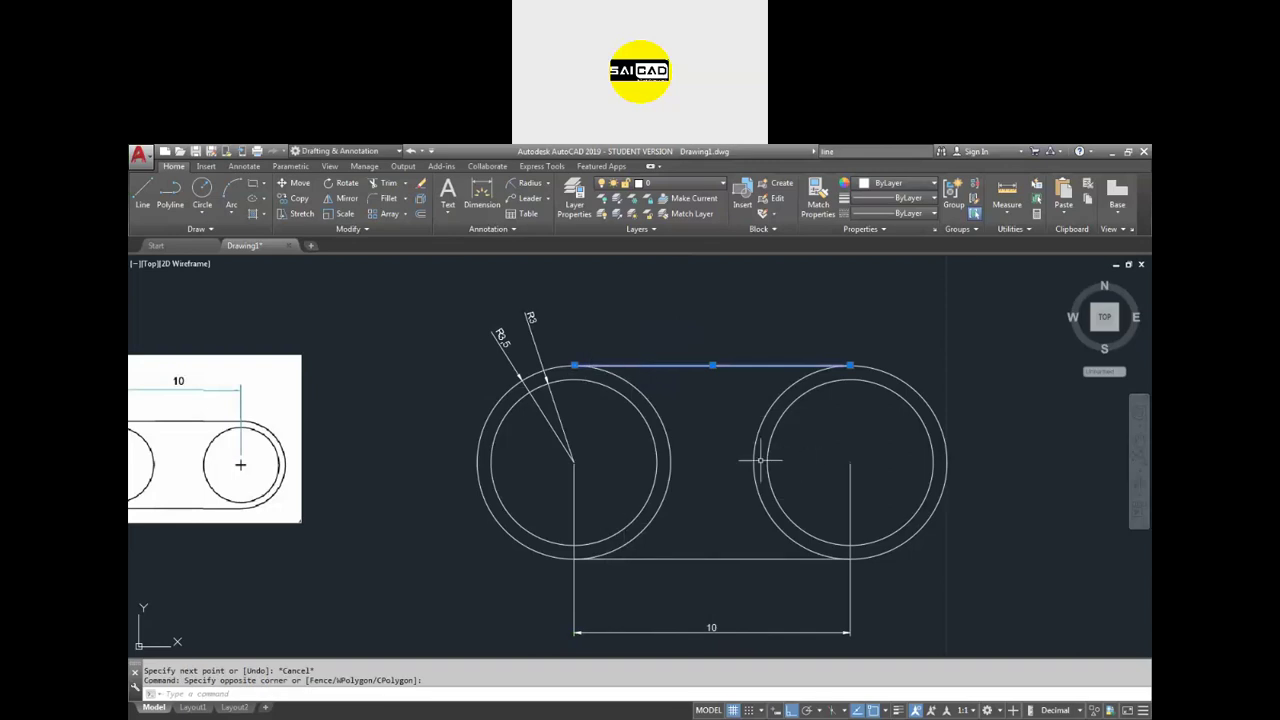
key("Escape")
key("Escape")
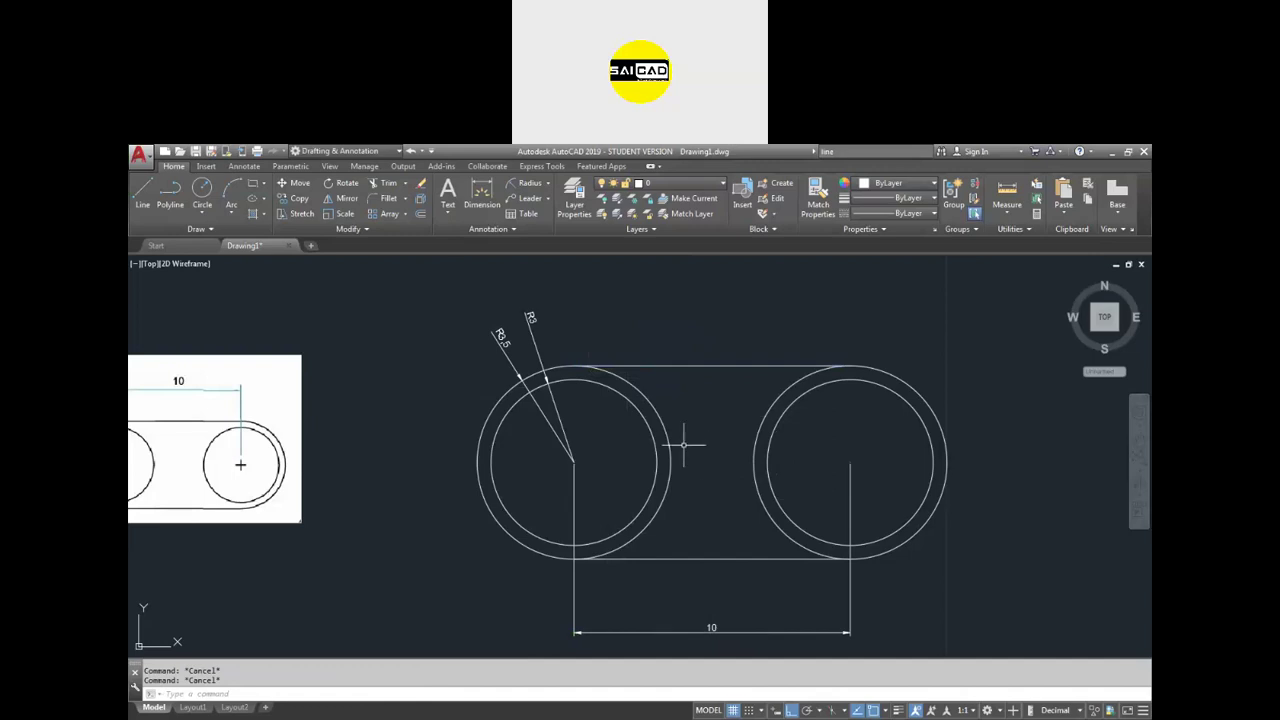
scroll(640, 440, "down", 2)
scroll(470, 434, "up", 5)
scroll(530, 463, "down", 2)
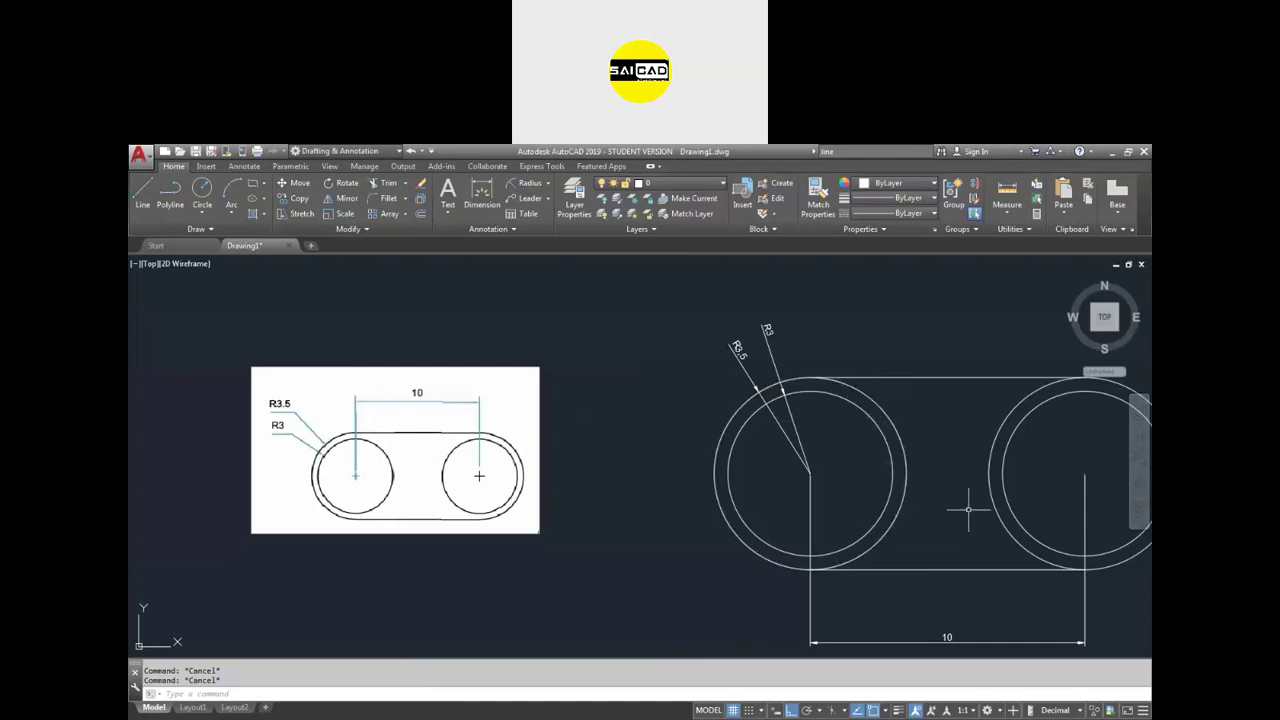
scroll(1052, 495, "up", 2)
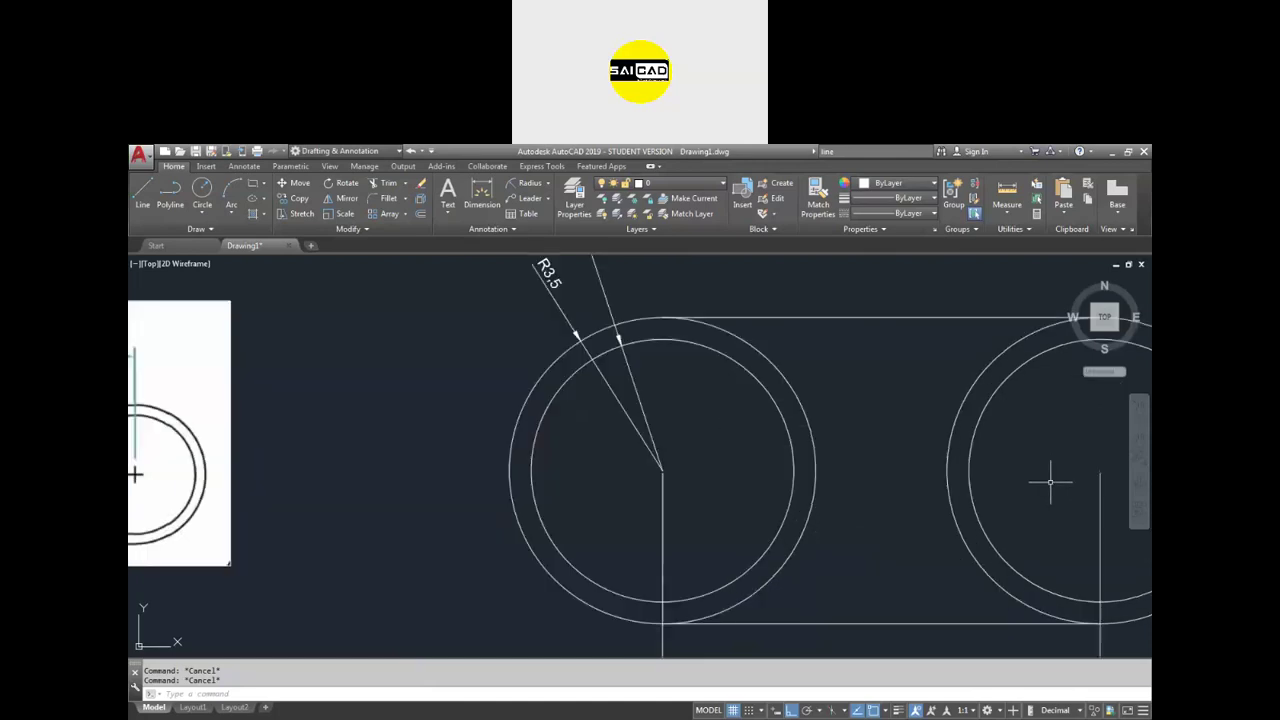
left_click(808, 418)
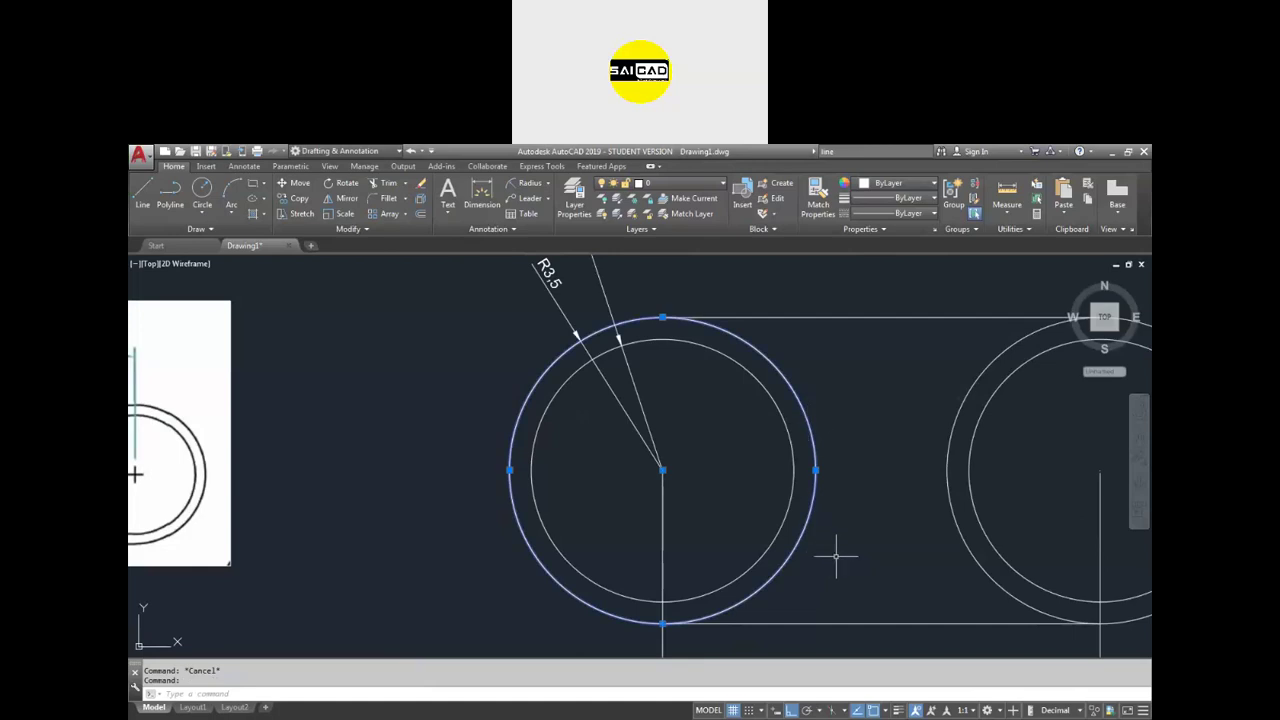
key("Delete")
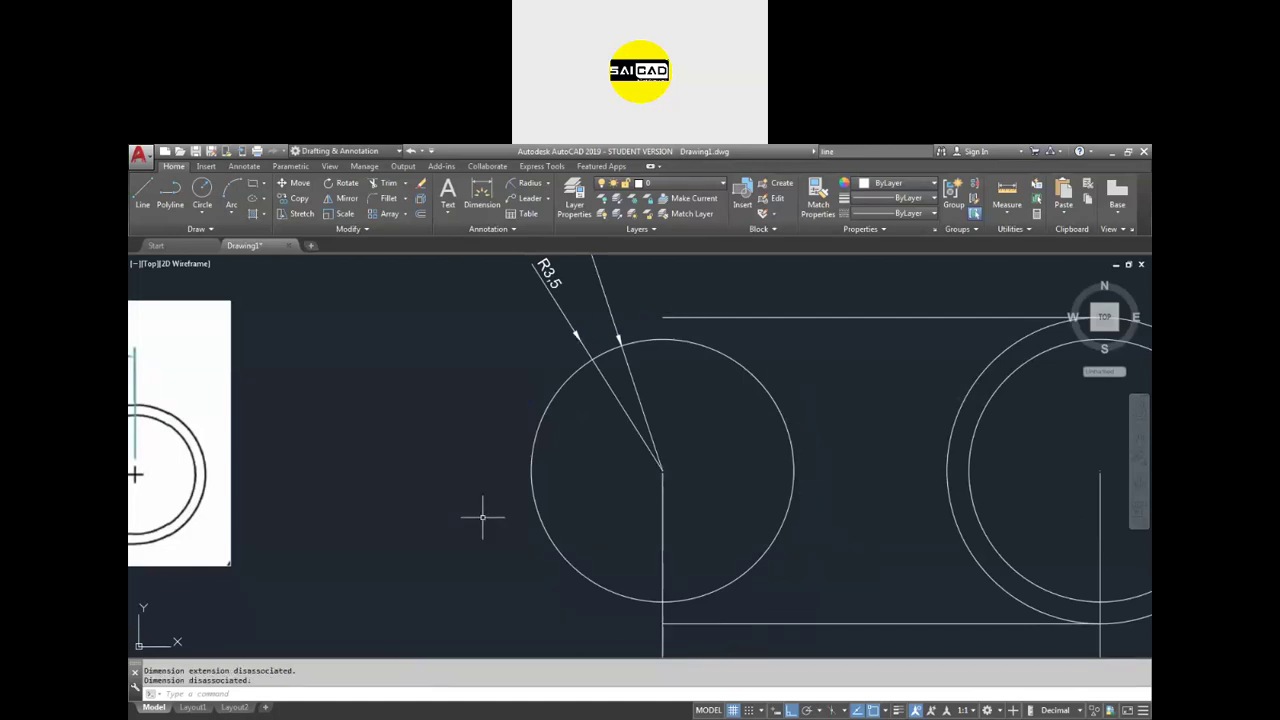
key("ctrl+z")
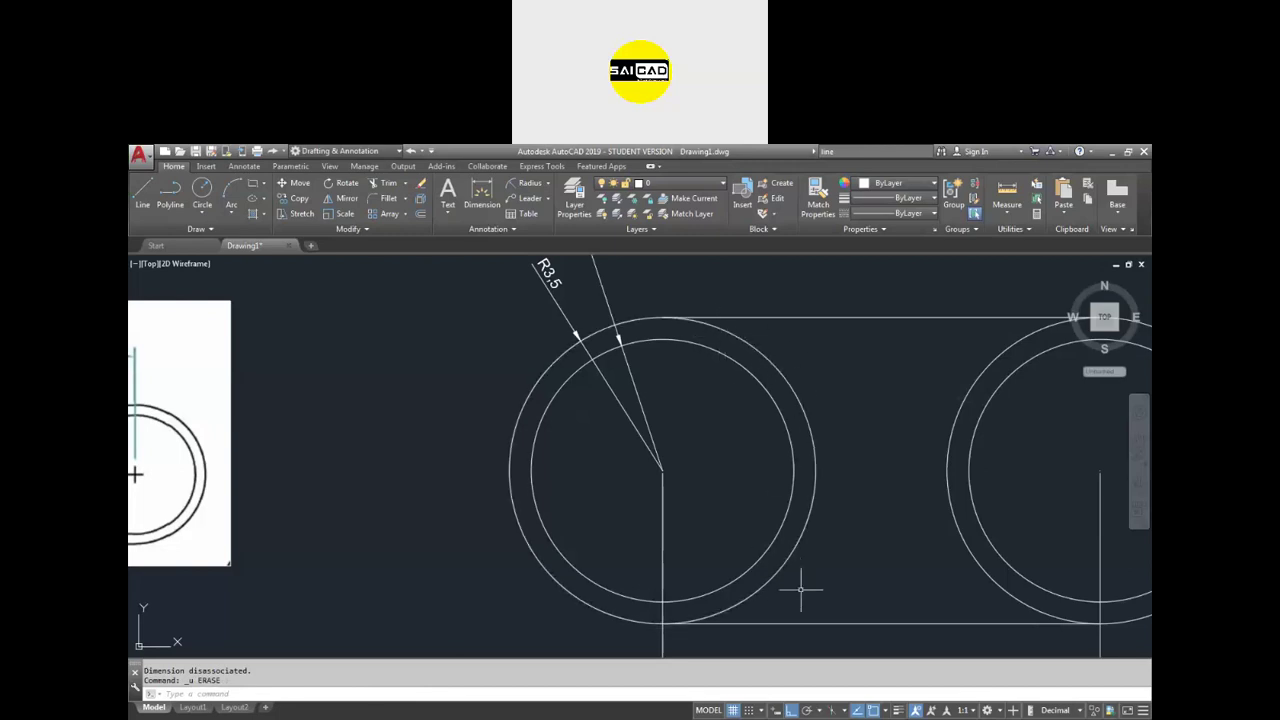
scroll(857, 563, "down", 2)
scroll(1071, 534, "up", 2)
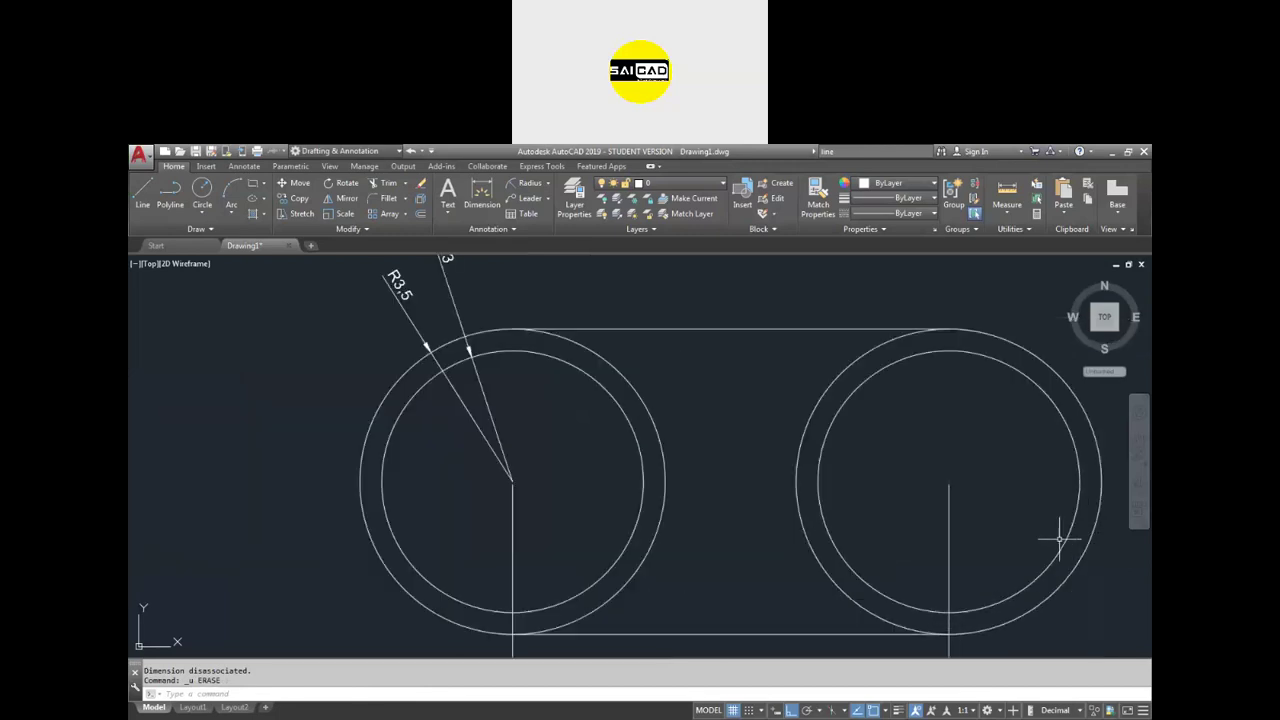
scroll(418, 428, "down", 2)
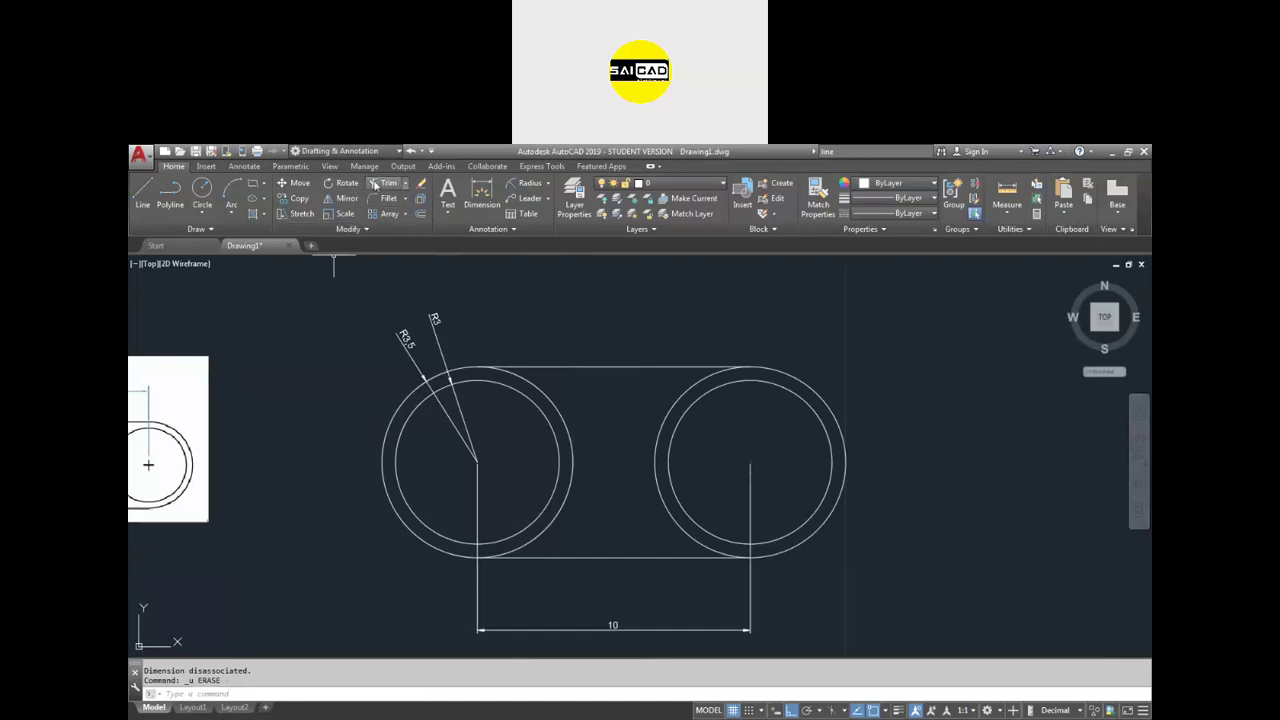
left_click(405, 183)
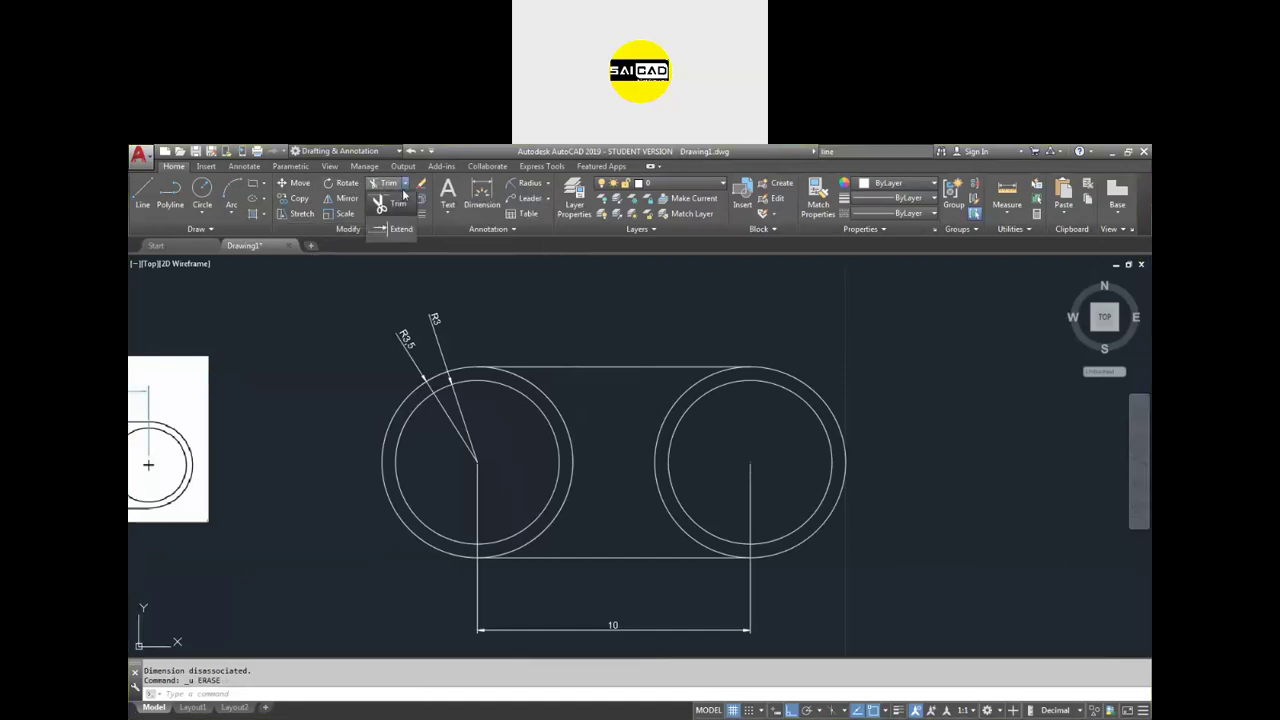
left_click(395, 230)
left_click(409, 183)
left_click(399, 204)
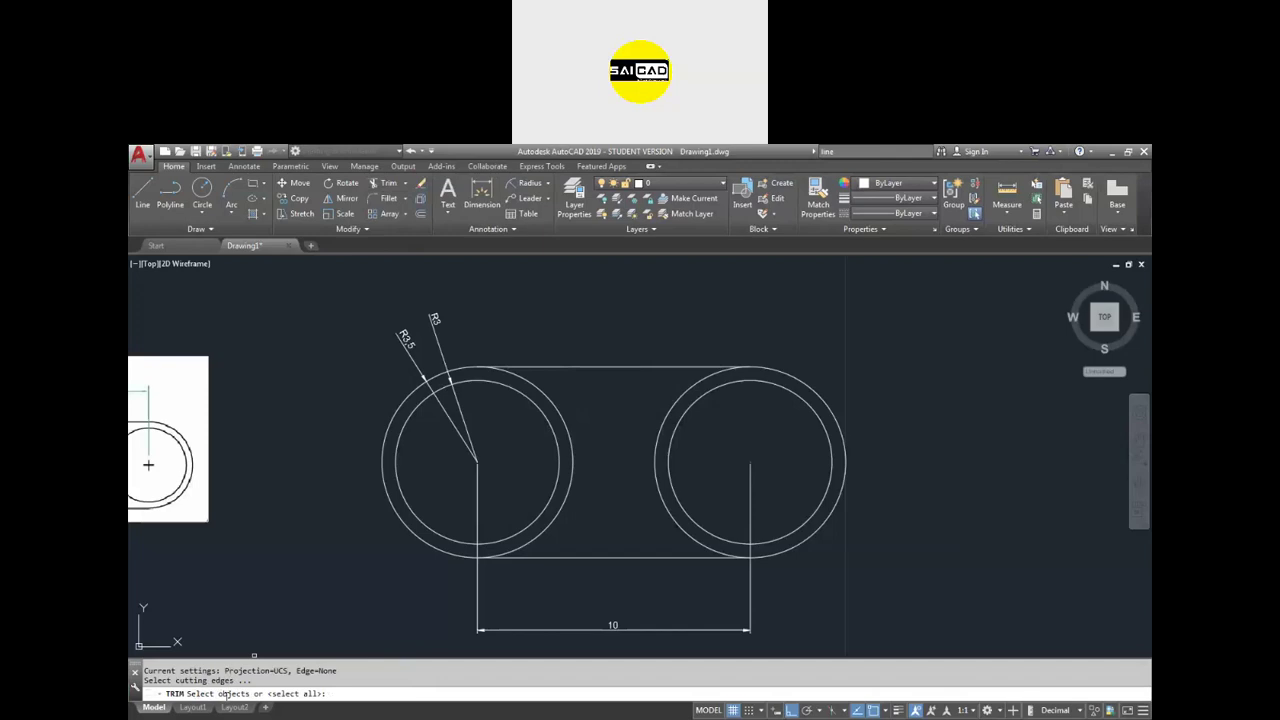
key("Return")
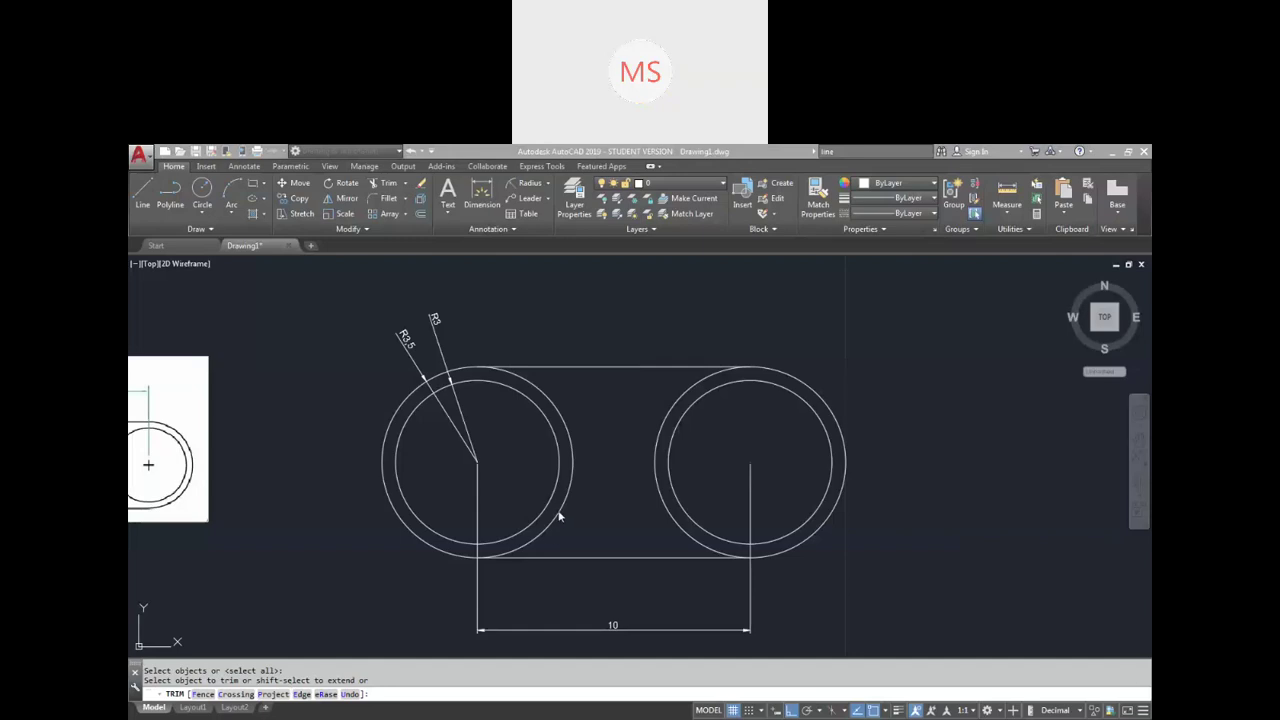
left_click(570, 436)
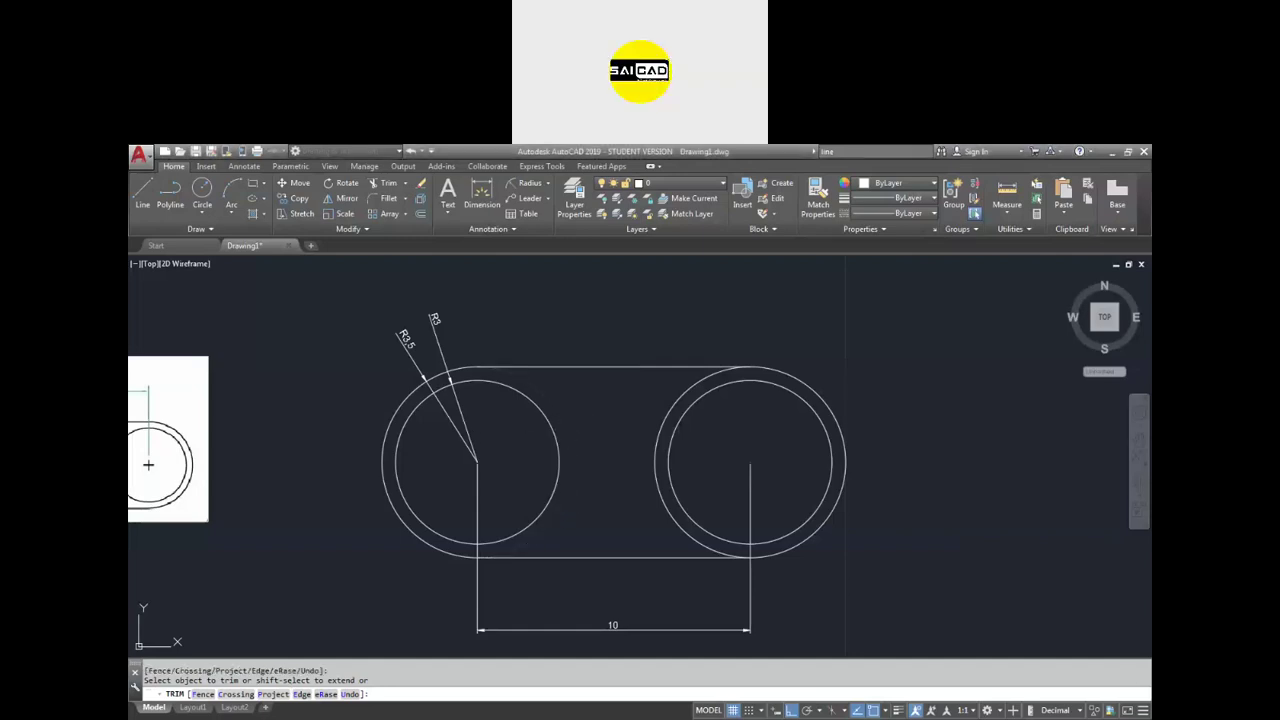
left_click(660, 489)
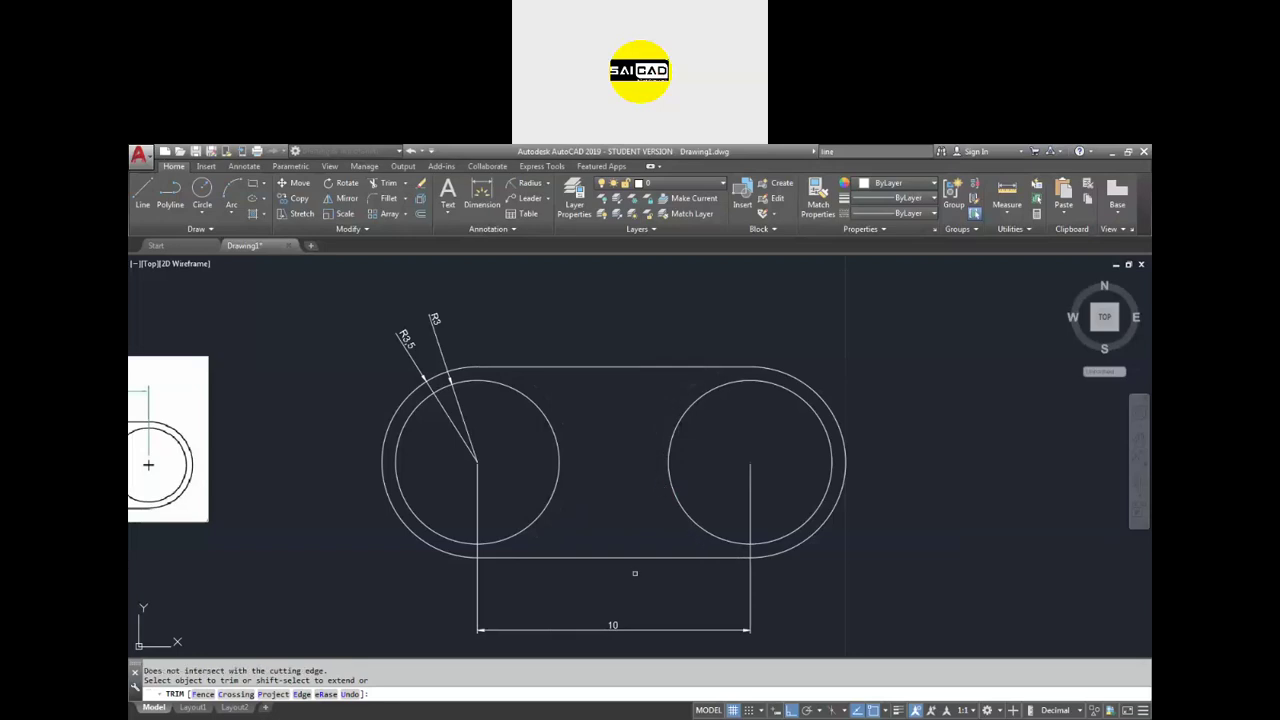
key("Escape")
key("ctrl+z")
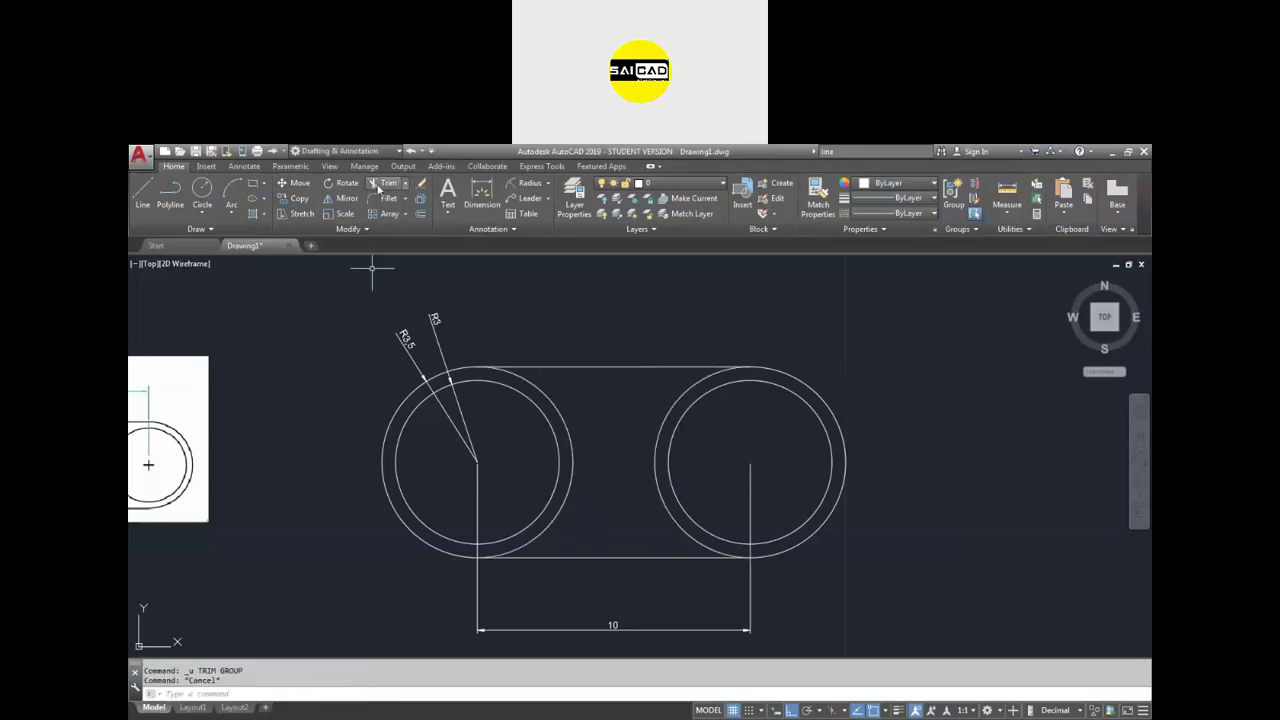
- Trim the left outer circle's arc inside the slot, using all objects as cutting edges
left_click(382, 184)
key("Return")
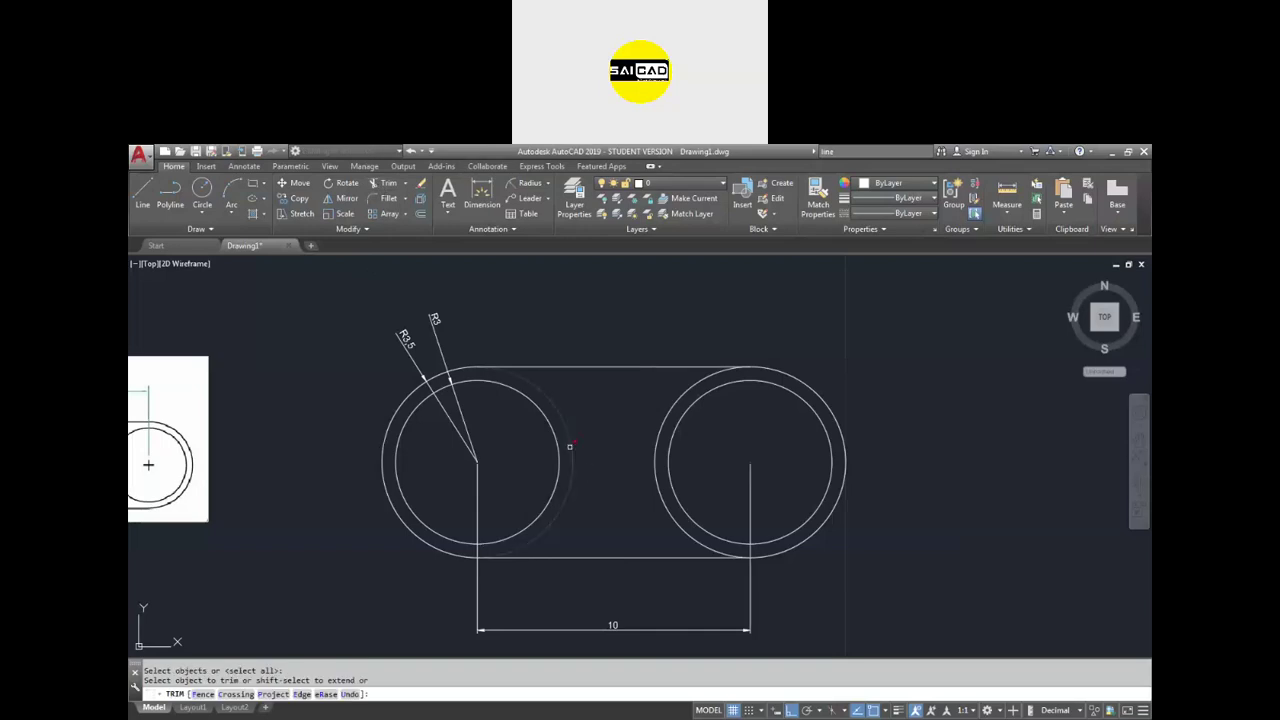
left_click(466, 381)
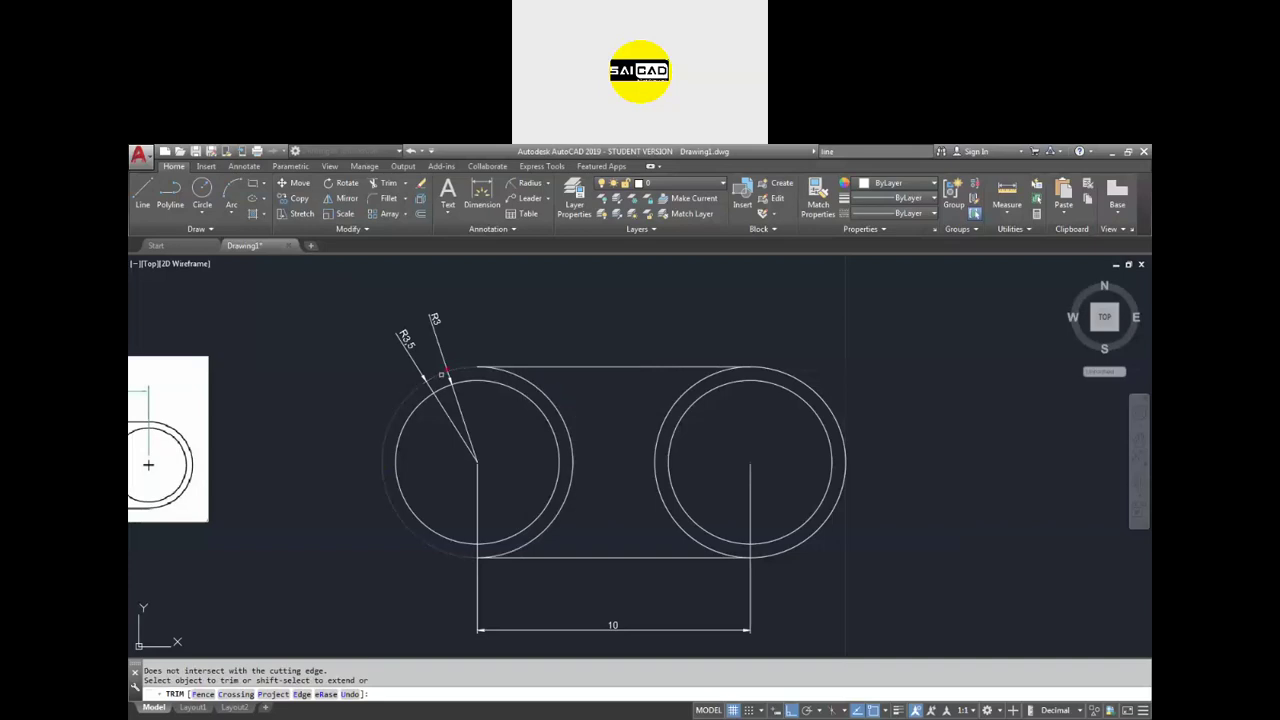
left_click(496, 375)
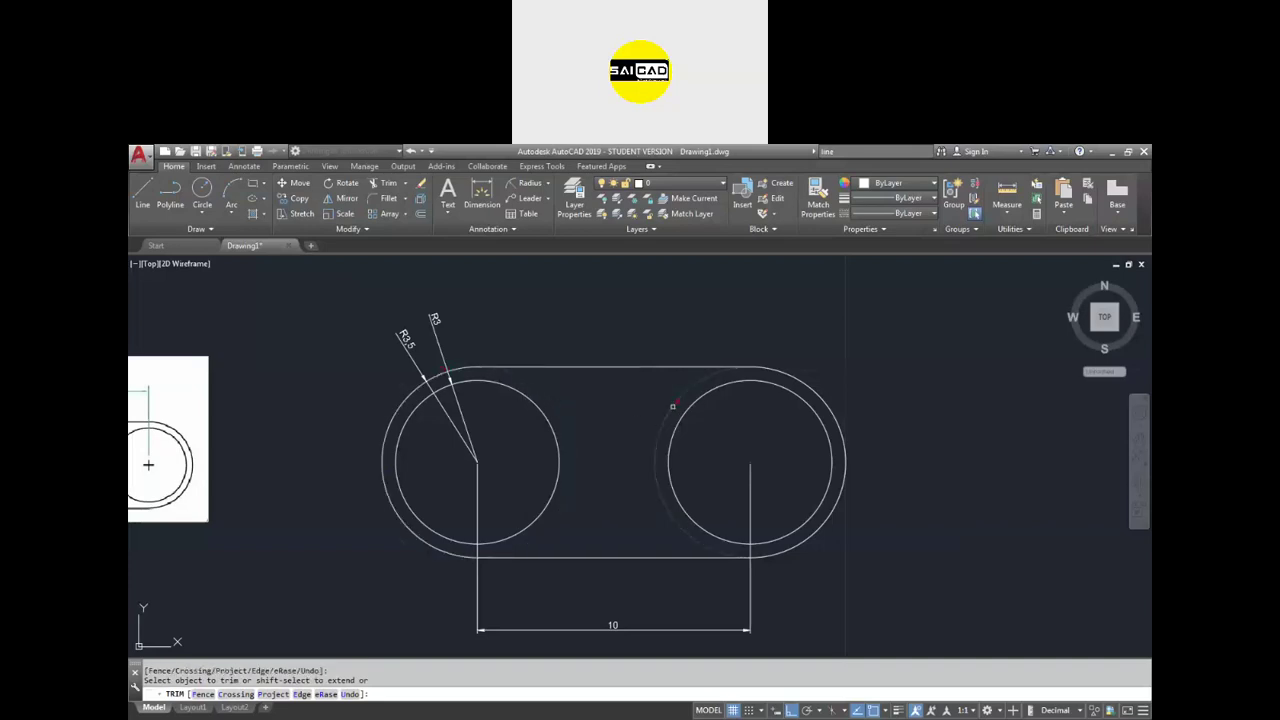
key("Escape")
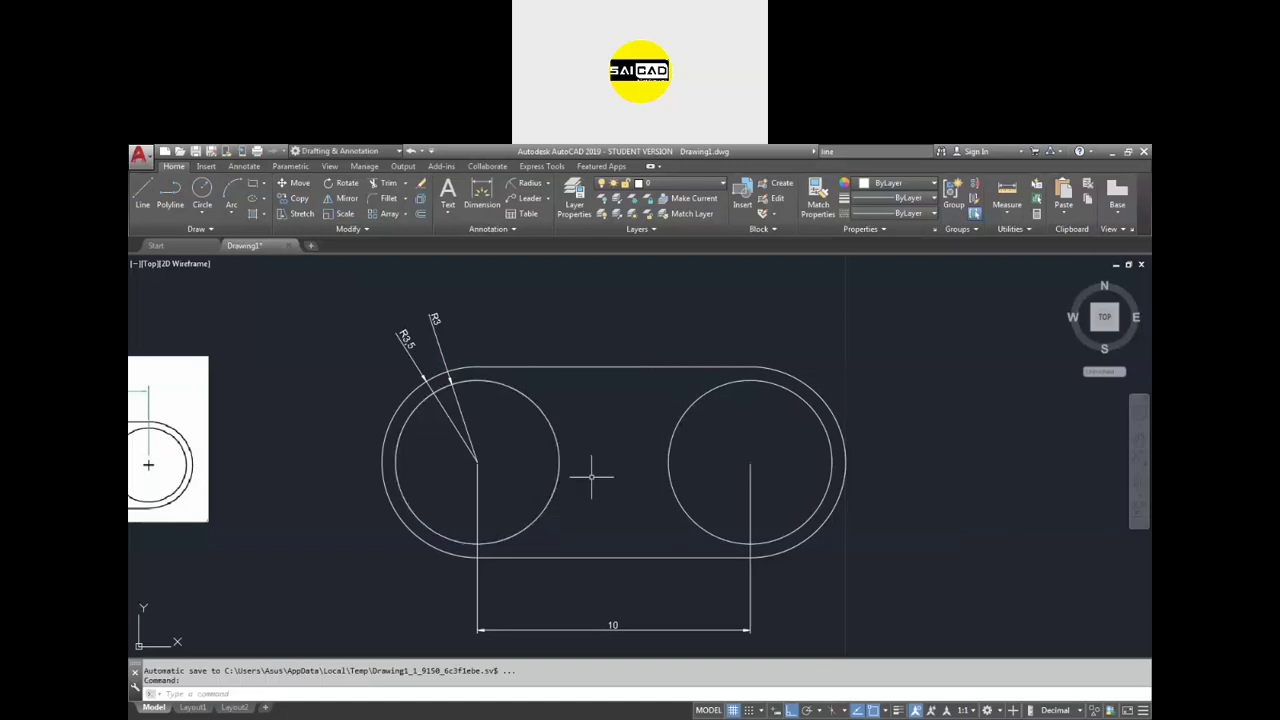
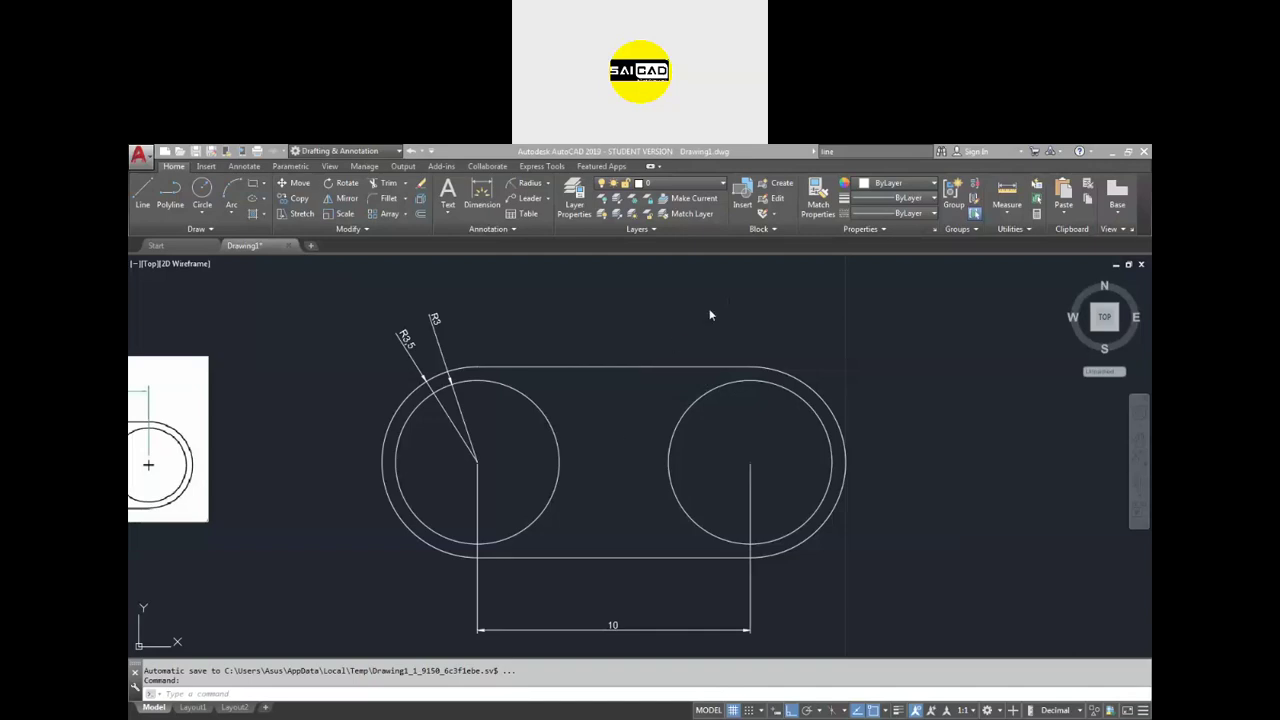
- Undo the earlier trim, then trim away the inner arcs of the left and right outer circles
key("Escape")
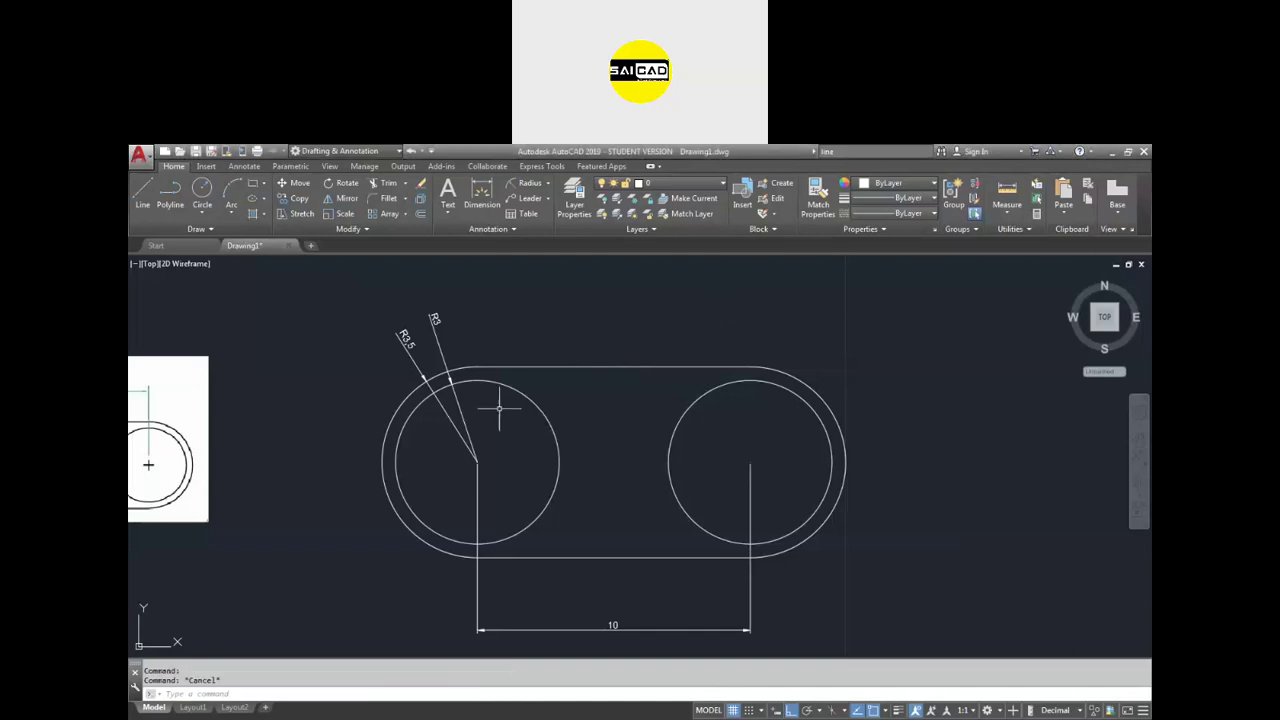
scroll(509, 420, "down", 5)
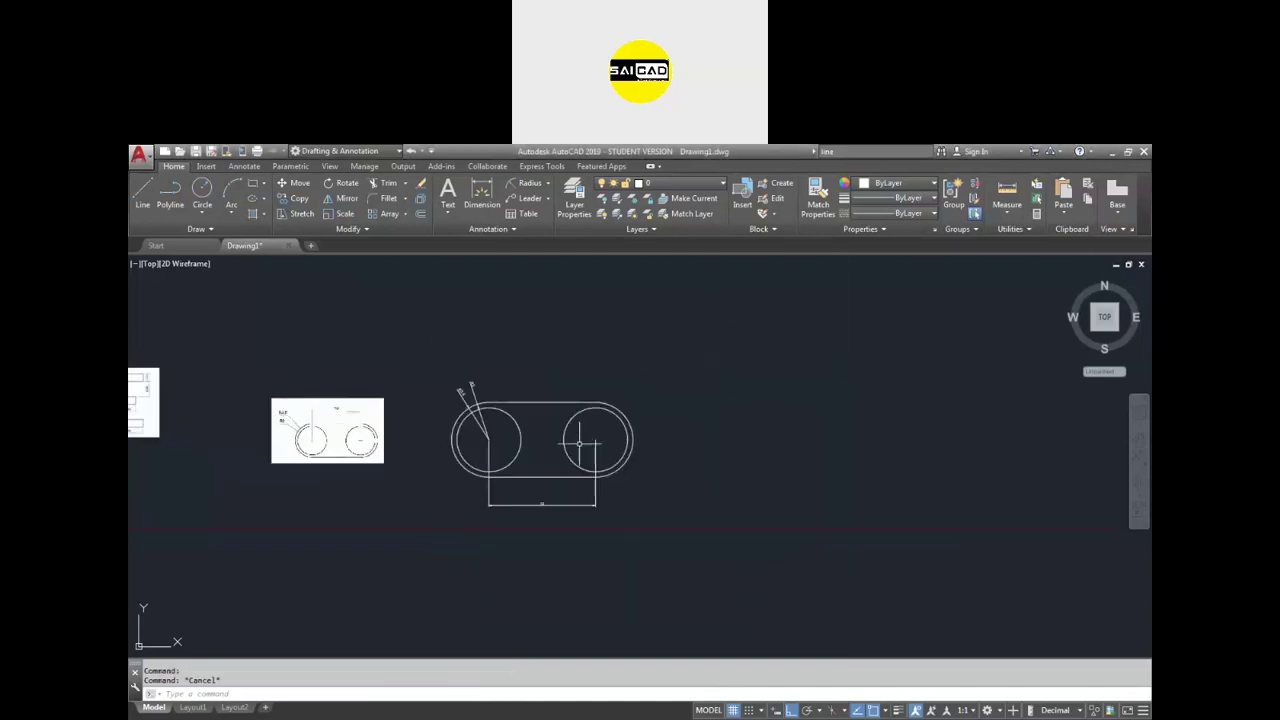
scroll(494, 409, "up", 5)
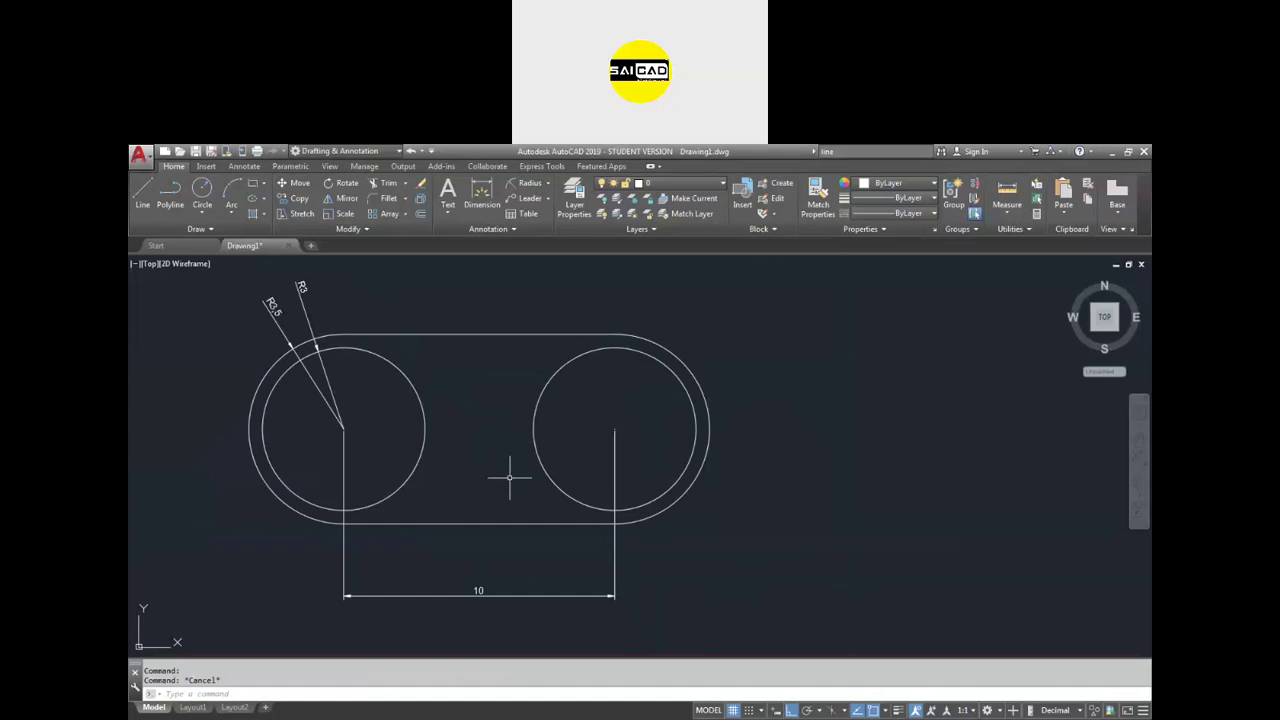
key("ctrl+z")
key("ctrl+z")
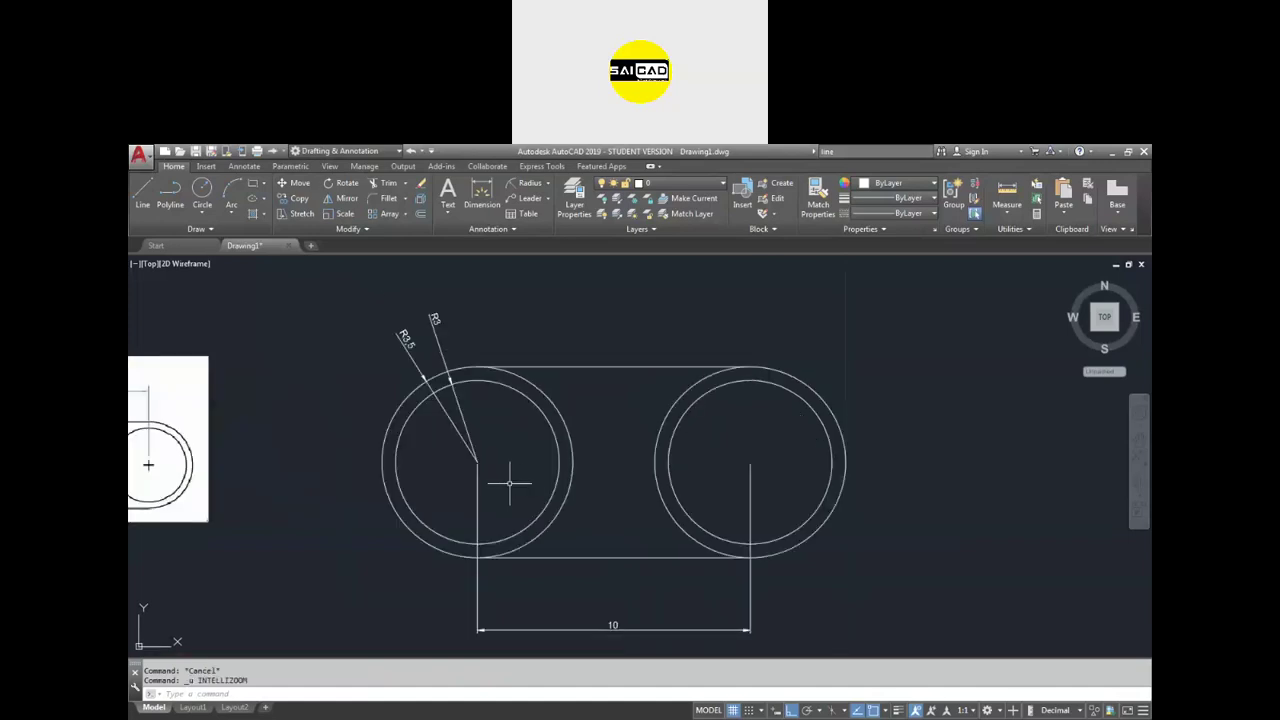
left_click(390, 184)
key("Return")
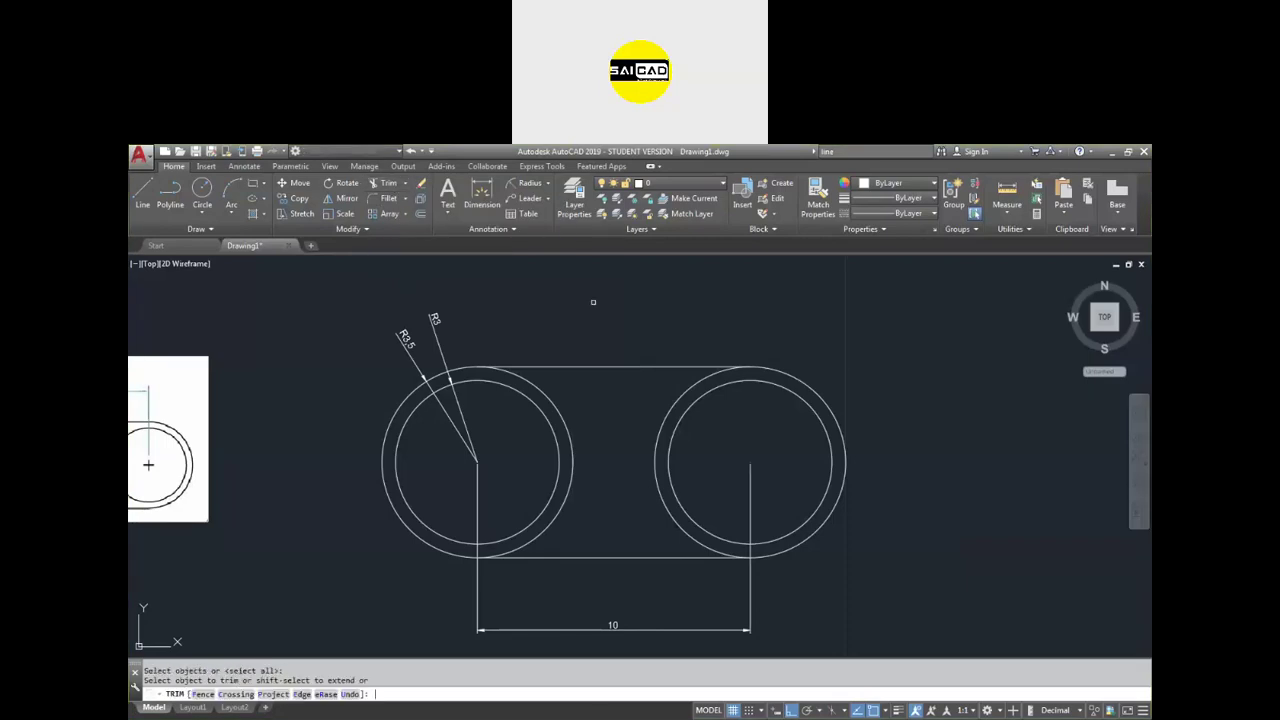
left_click(562, 417)
left_click(666, 414)
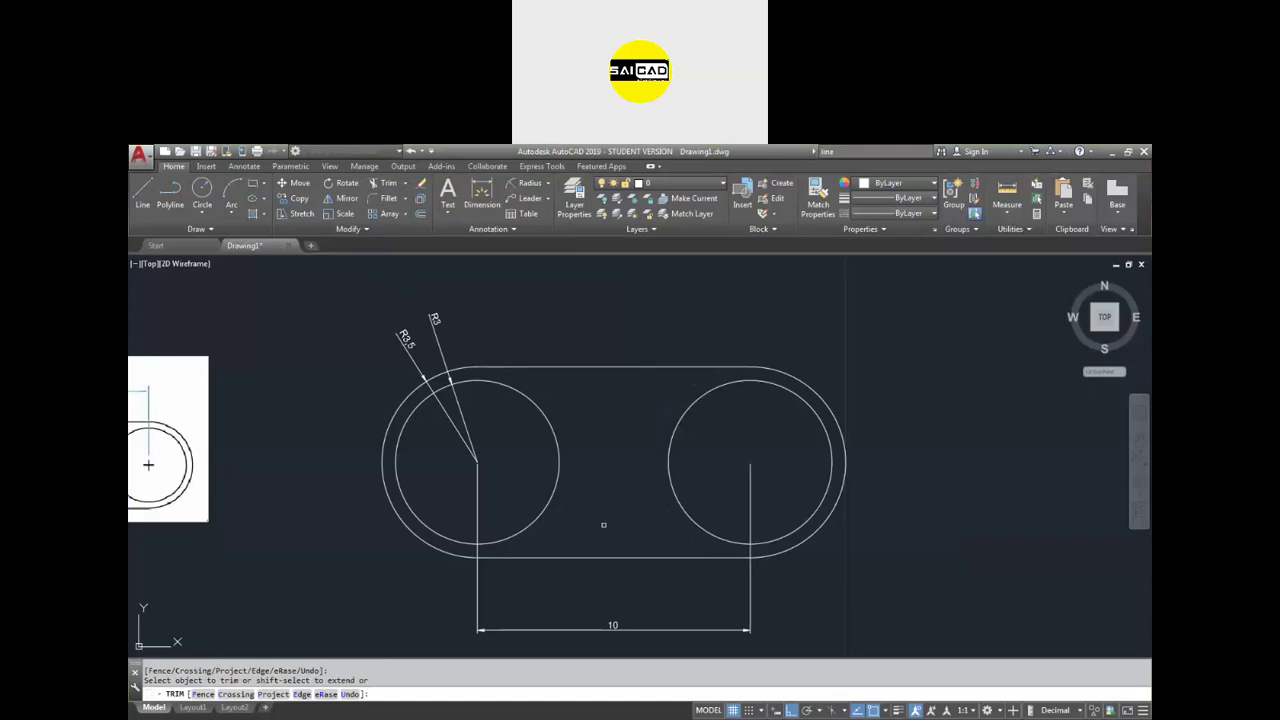
key("Escape")
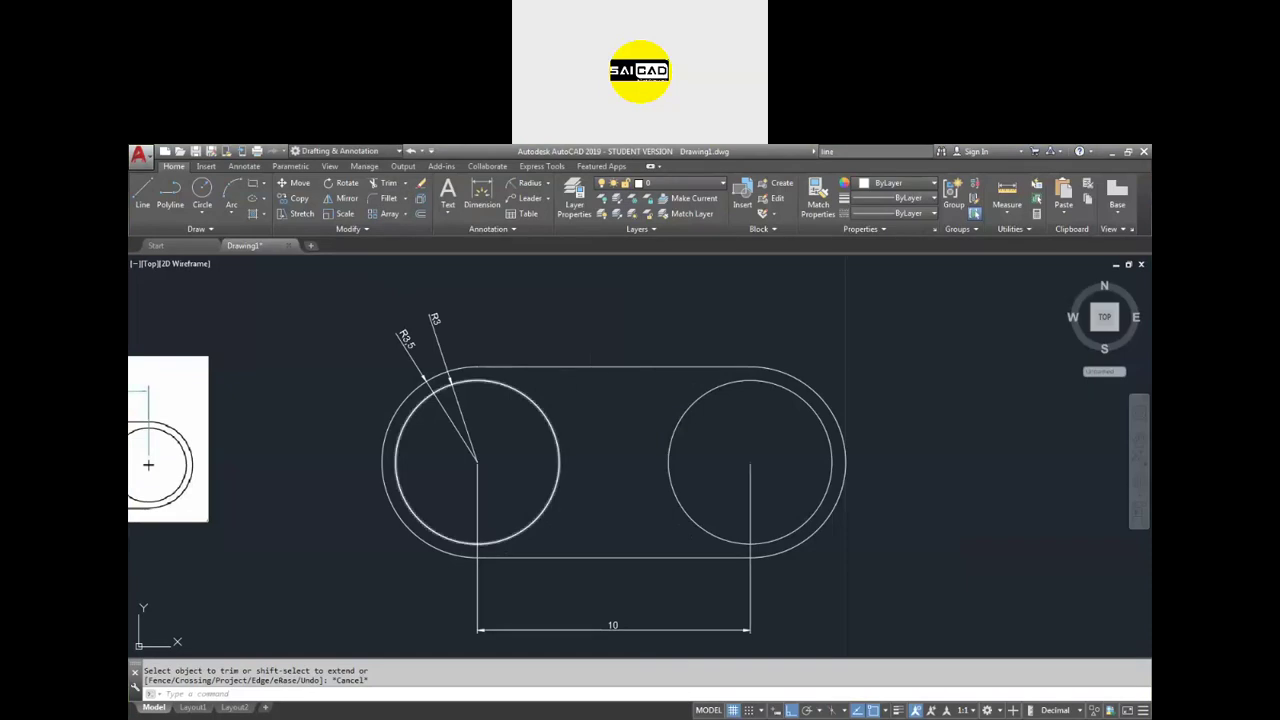
- Draw a diameter-2 circle centred on the right circle's centre
scroll(600, 420, "down", 5)
scroll(480, 409, "up", 4)
scroll(480, 409, "up", 2)
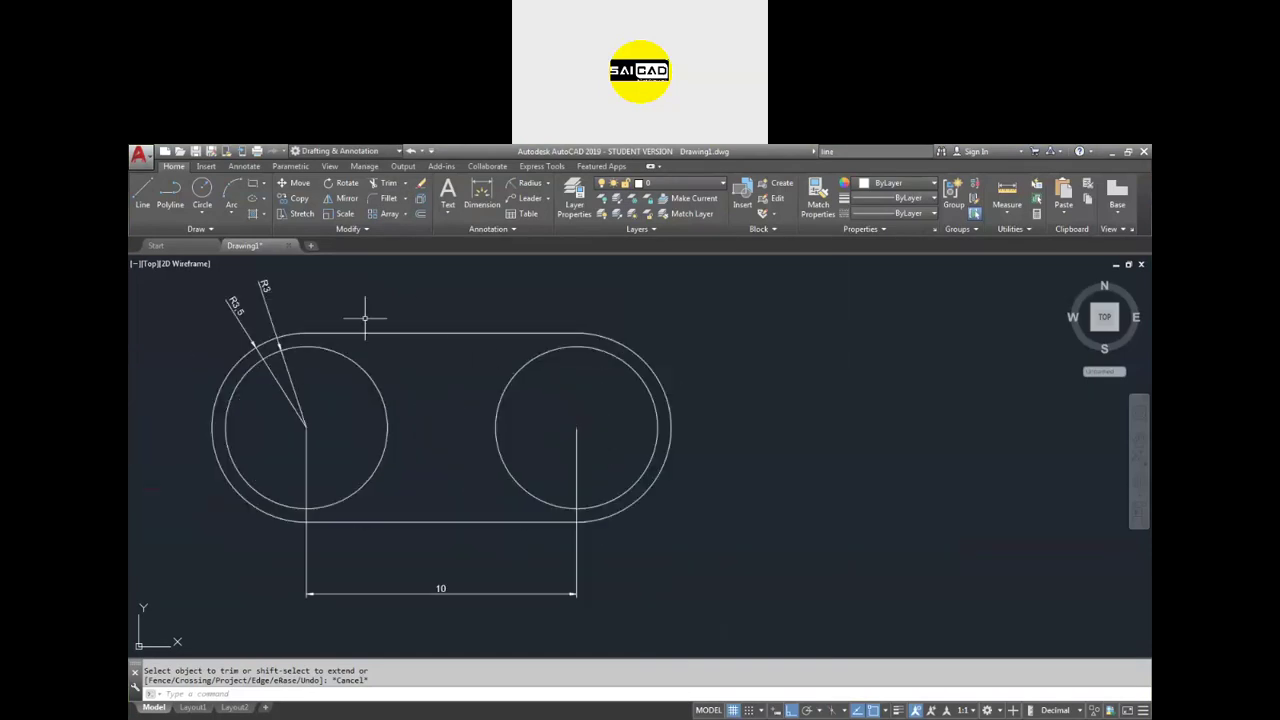
left_click(203, 213)
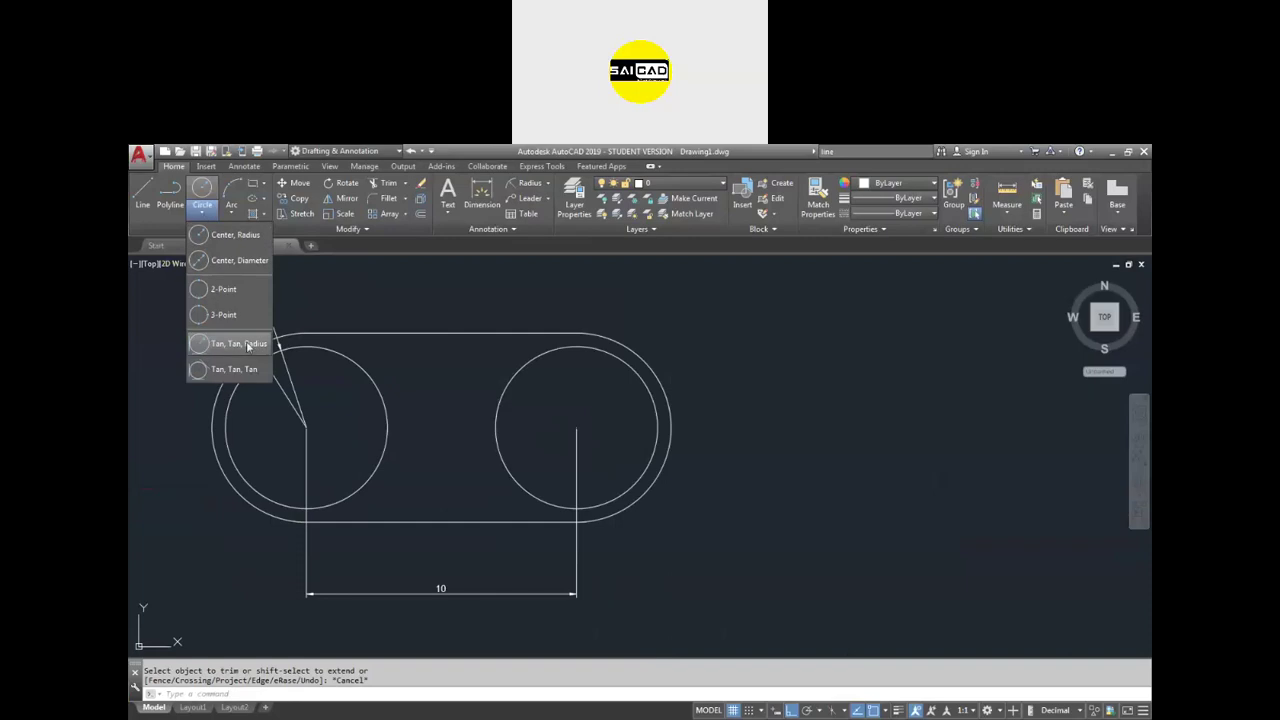
left_click(412, 295)
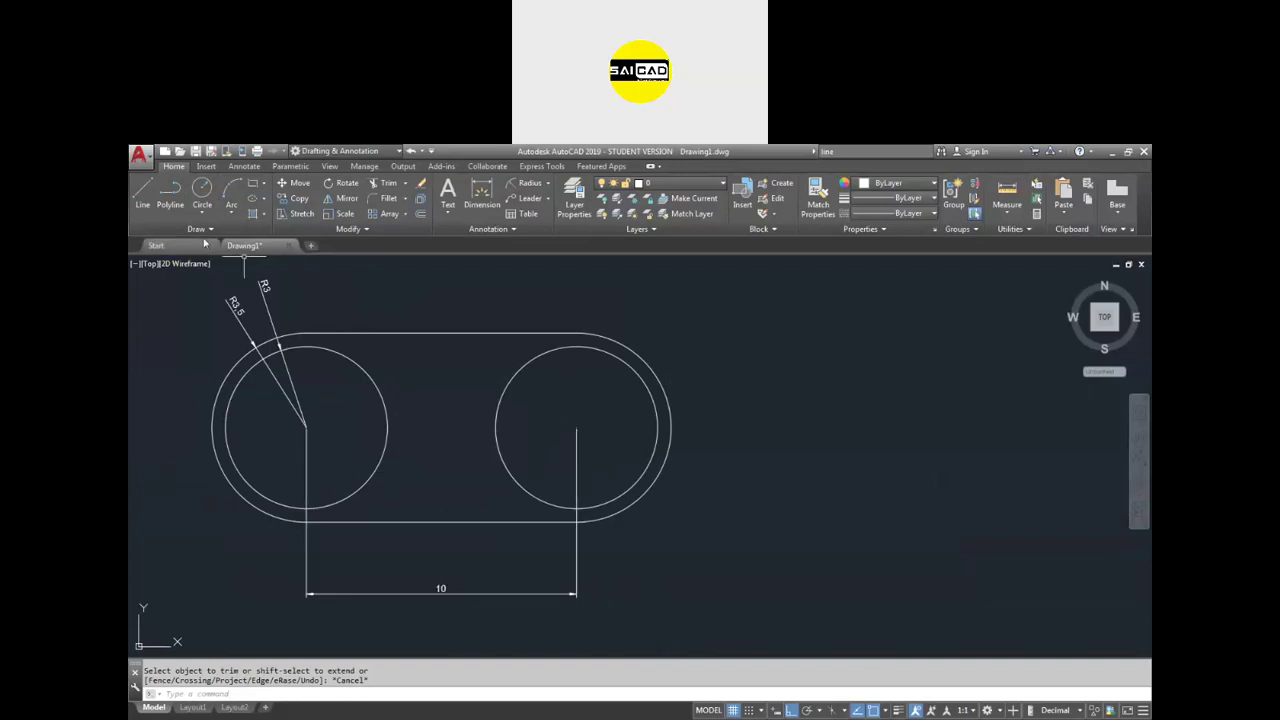
left_click(201, 214)
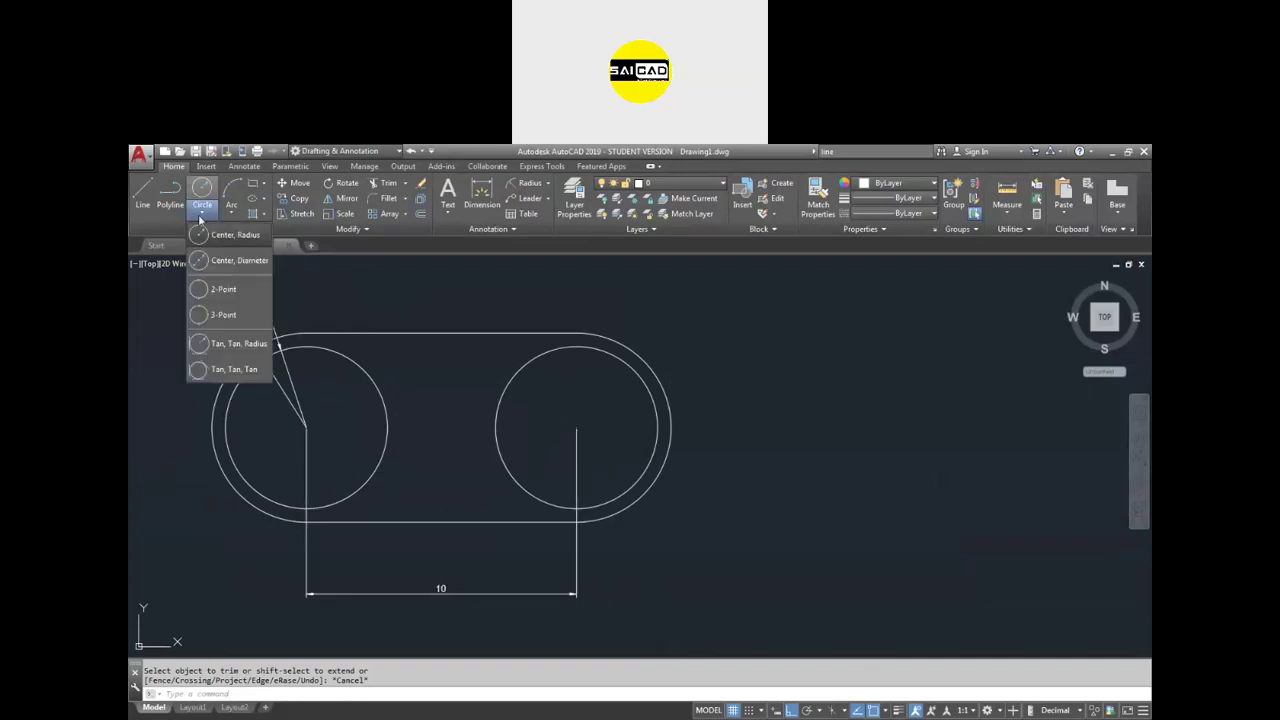
left_click(235, 263)
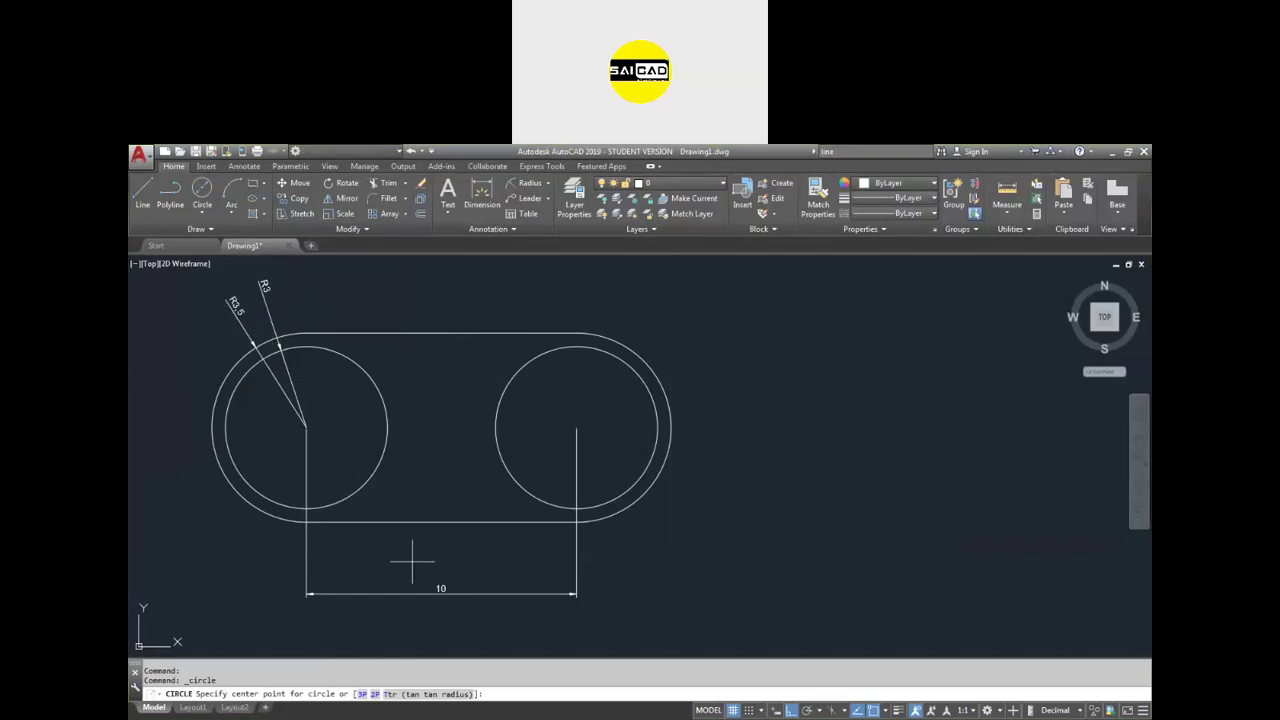
left_click(576, 428)
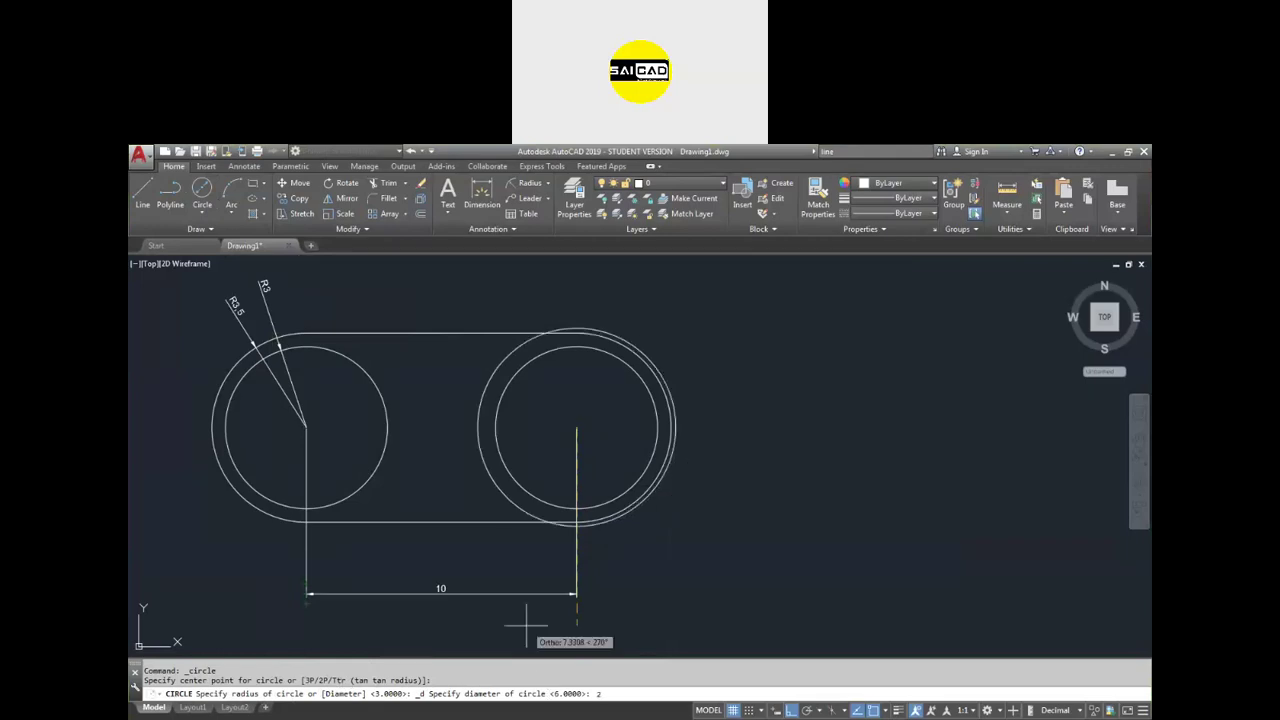
key("Return")
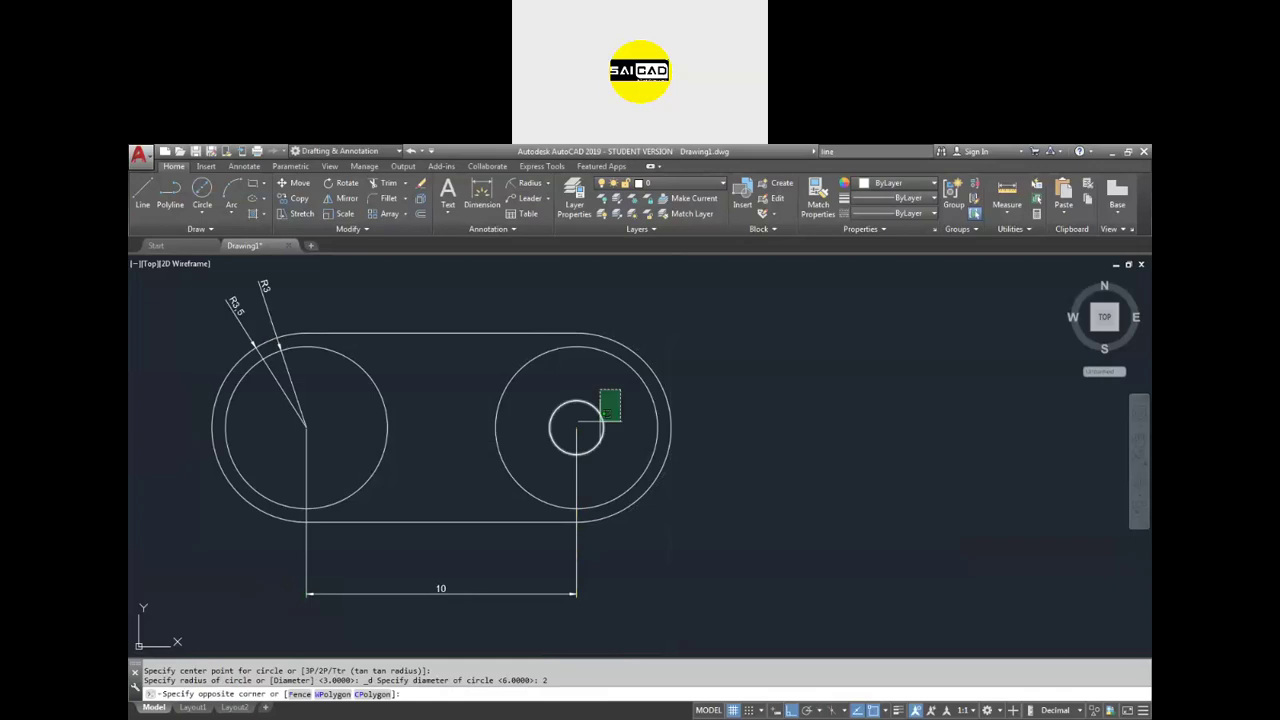
- Select the new small circle to check it, then clear the selection
left_click(625, 378)
left_click(572, 440)
key("Escape")
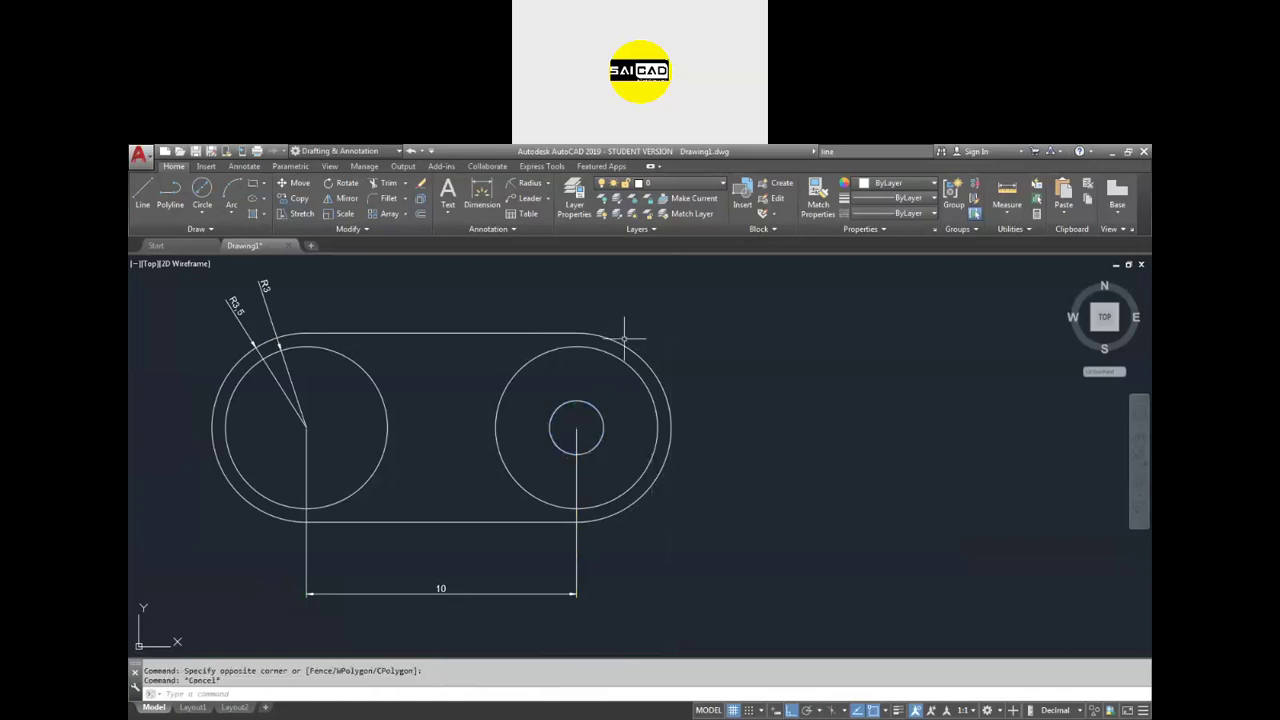
left_click(484, 197)
scroll(588, 375, "up", 4)
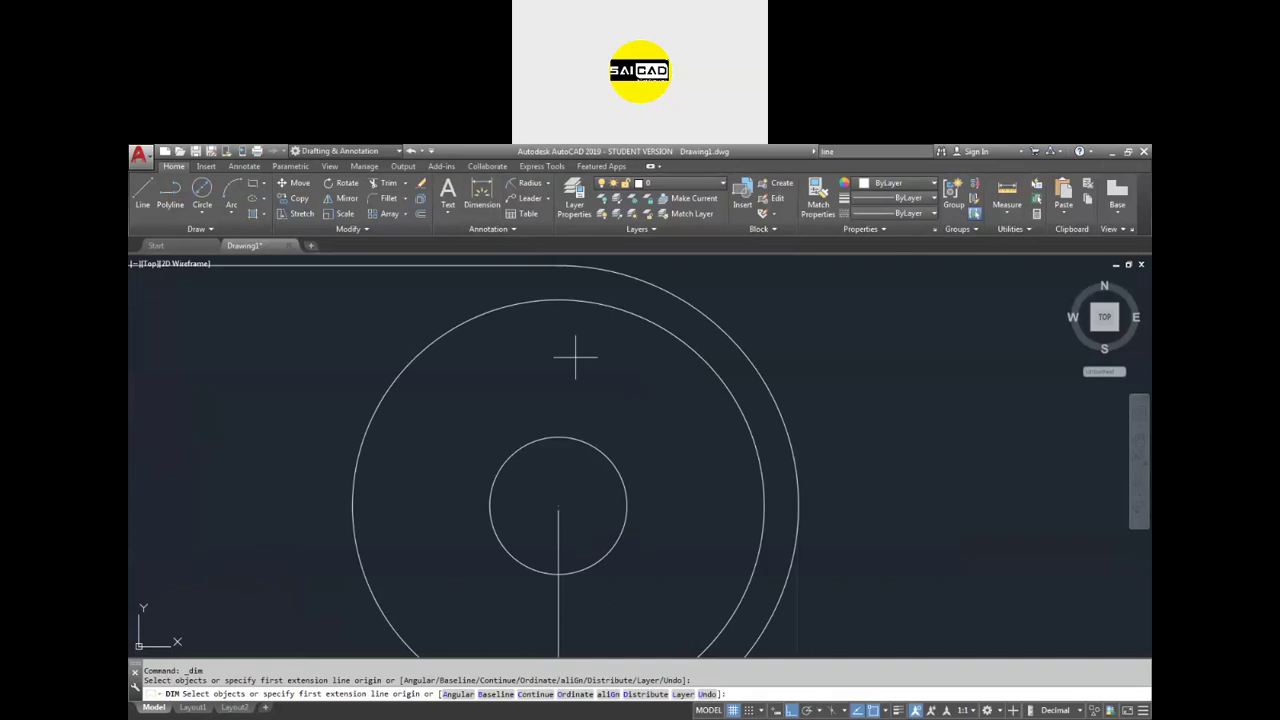
- Add a Ø2 diameter dimension to the small circle, placed up-right of it
key("Return")
left_click(591, 444)
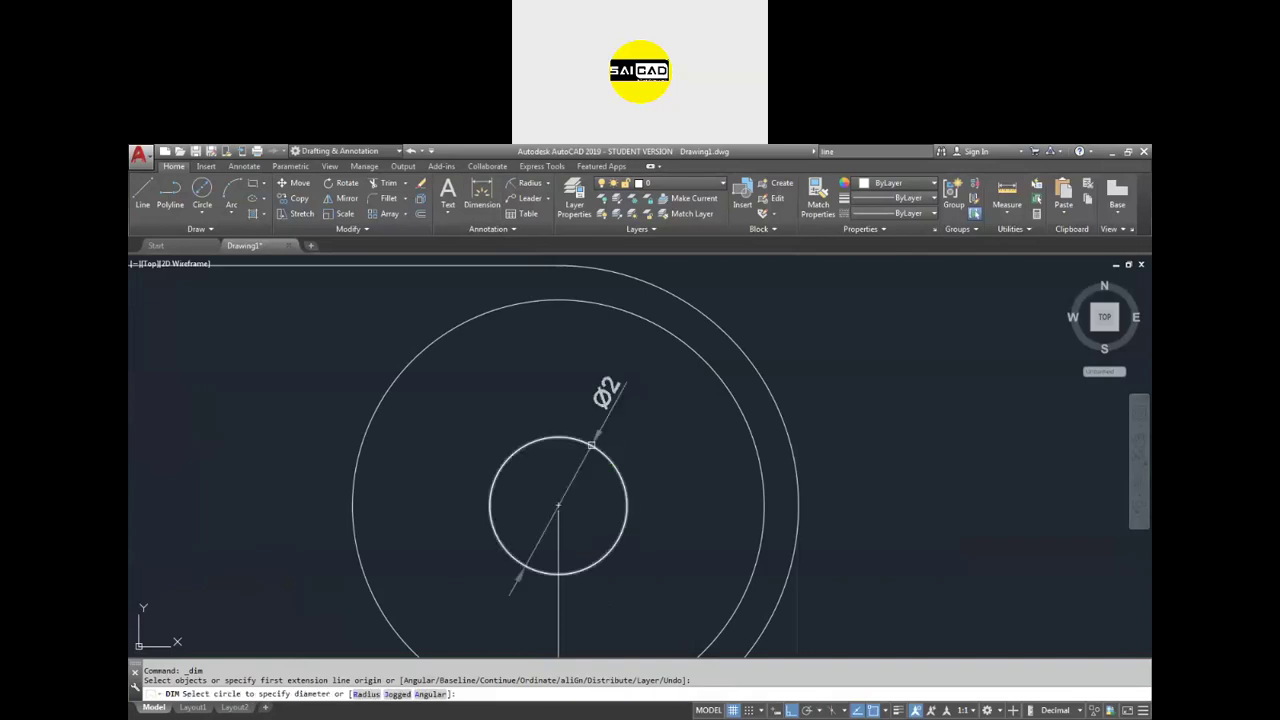
key("Escape")
left_click(548, 183)
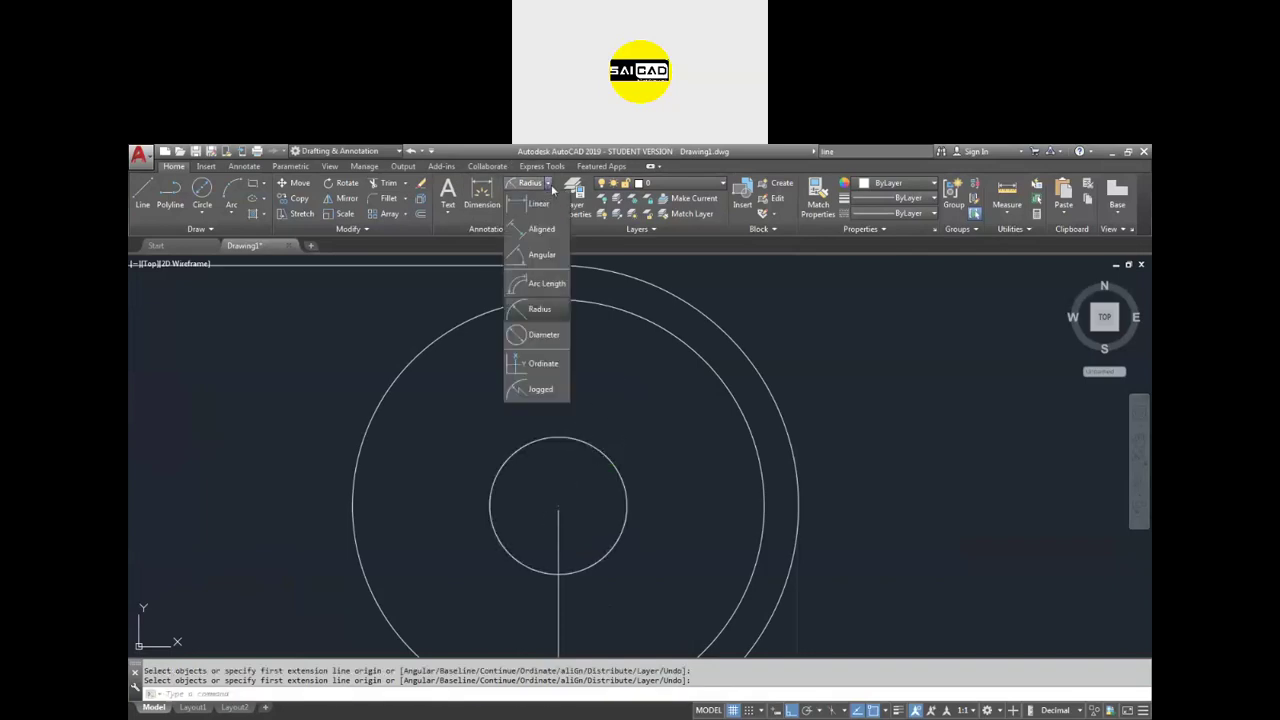
left_click(543, 334)
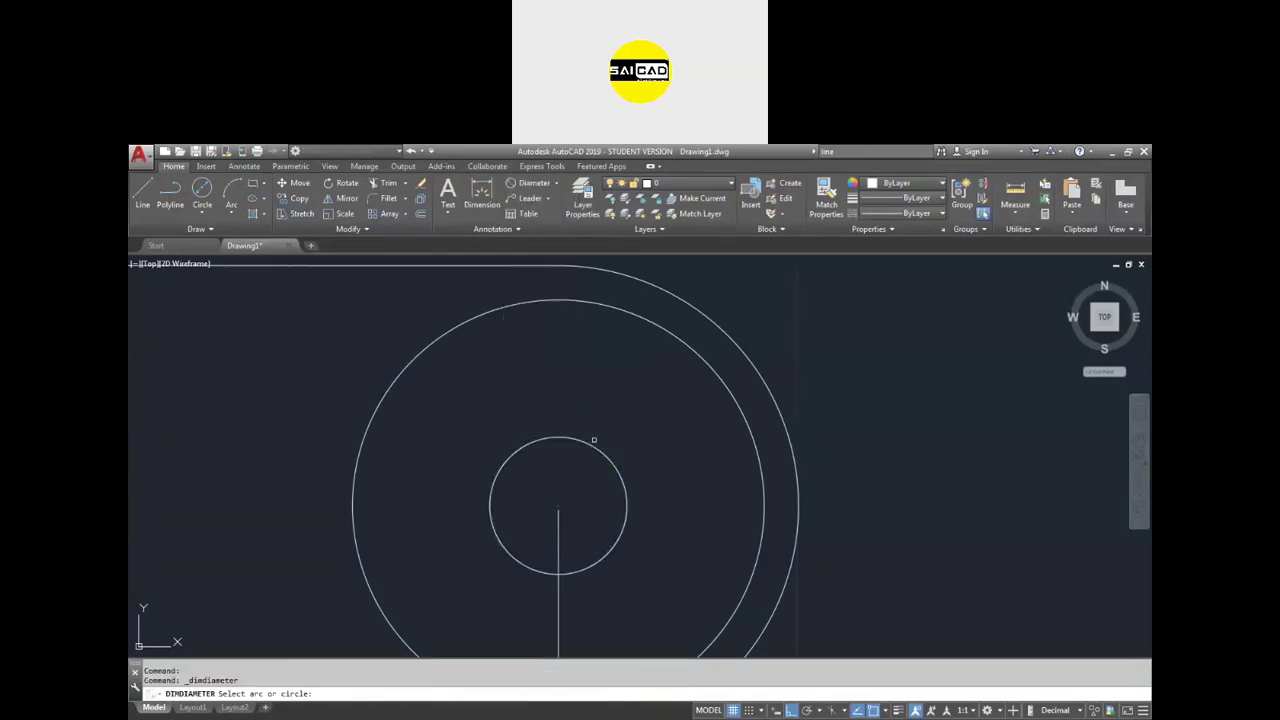
left_click(595, 450)
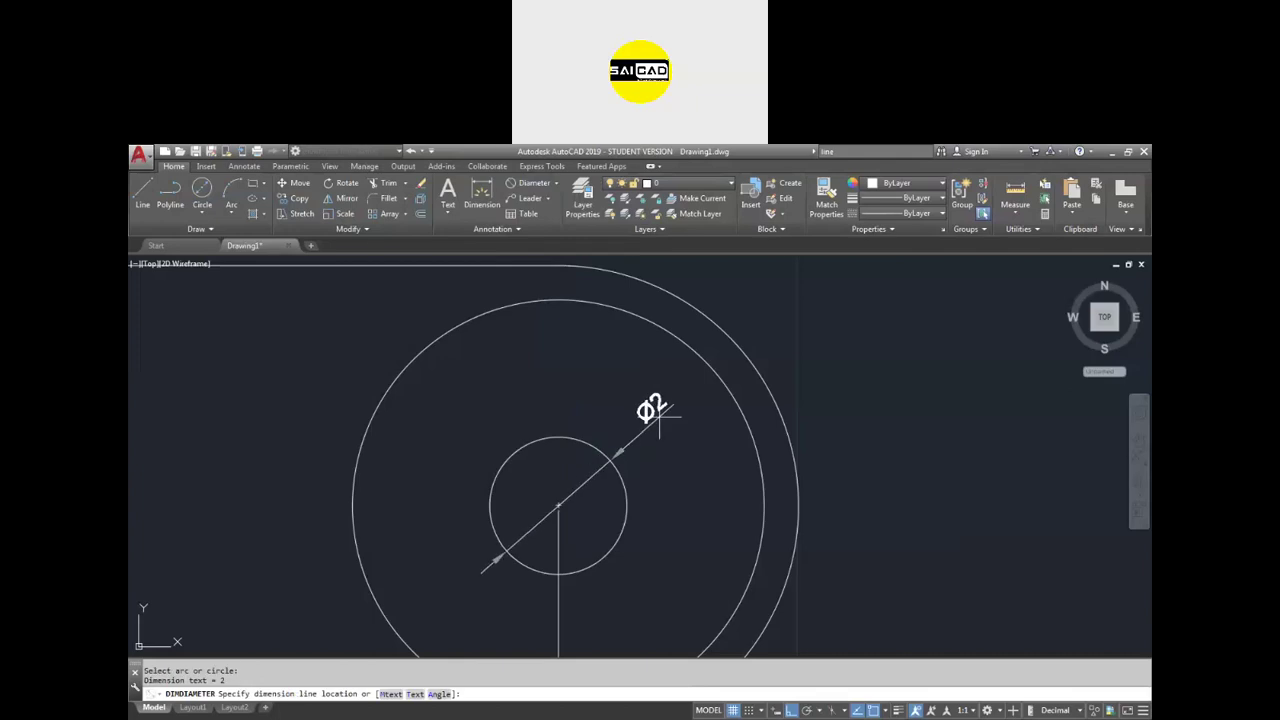
left_click(685, 358)
scroll(685, 358, "down", 4)
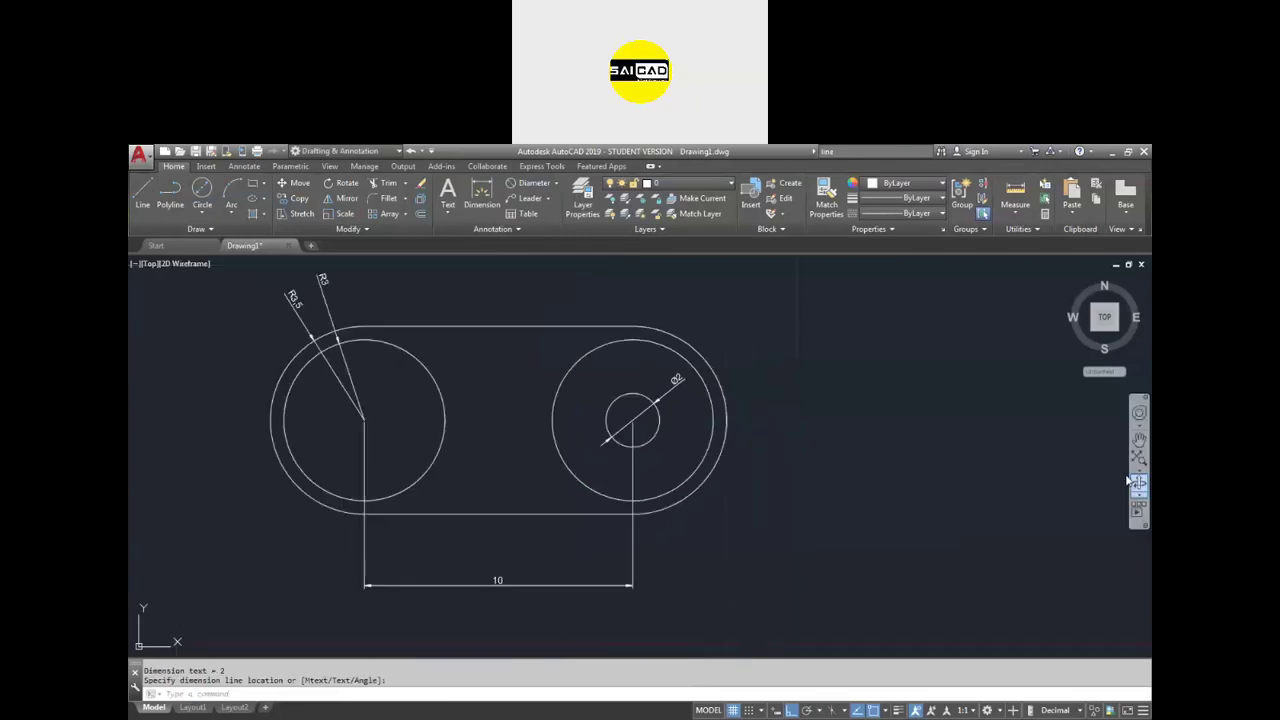
key("Escape")
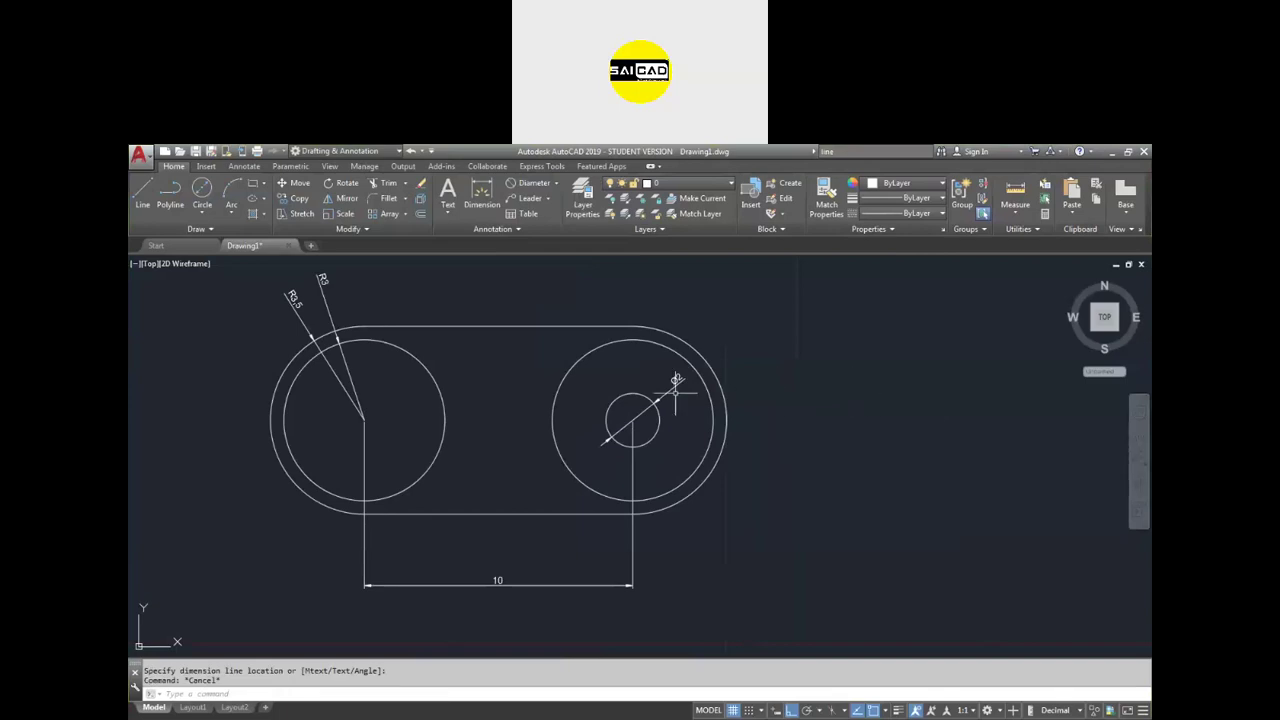
- Window-select the small circle with its Ø2 dimension and erase both
scroll(640, 395, "up", 4)
left_click(740, 420)
left_click(632, 418)
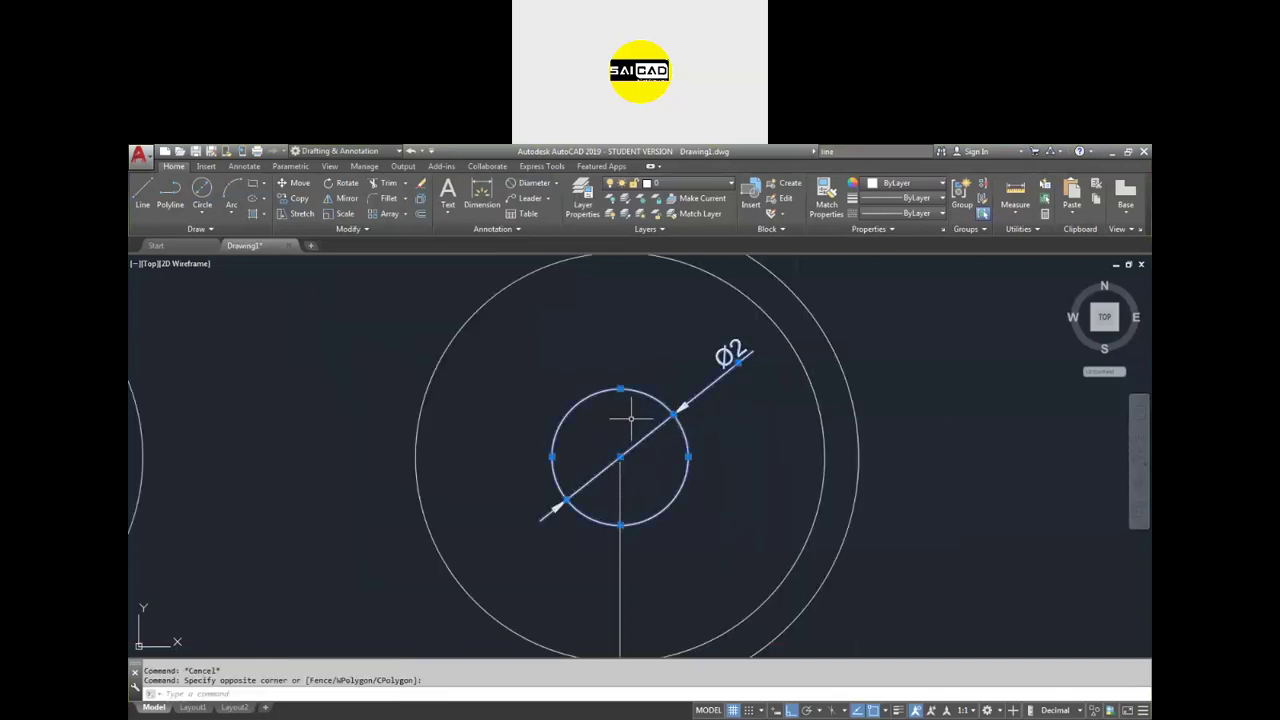
key("Delete")
scroll(622, 442, "down", 4)
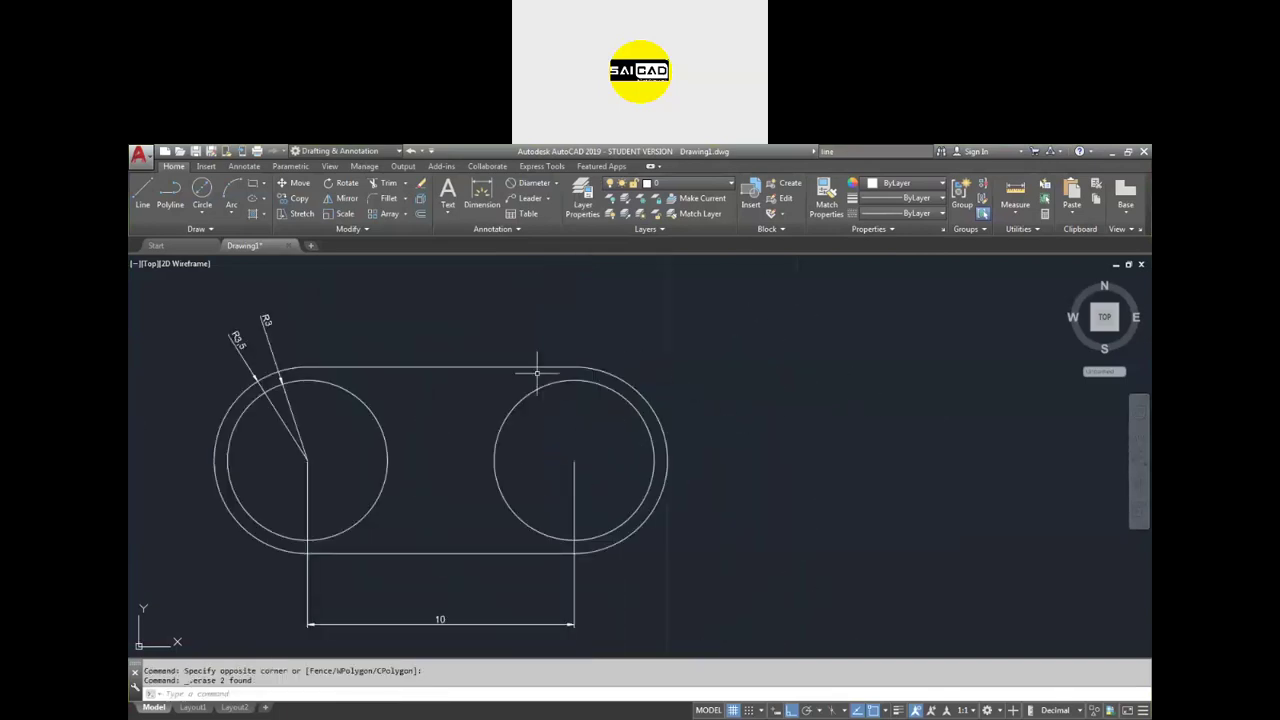
- Draw four connected LINE segments forming a closed rectangle to the right of the slot plate
left_click(206, 218)
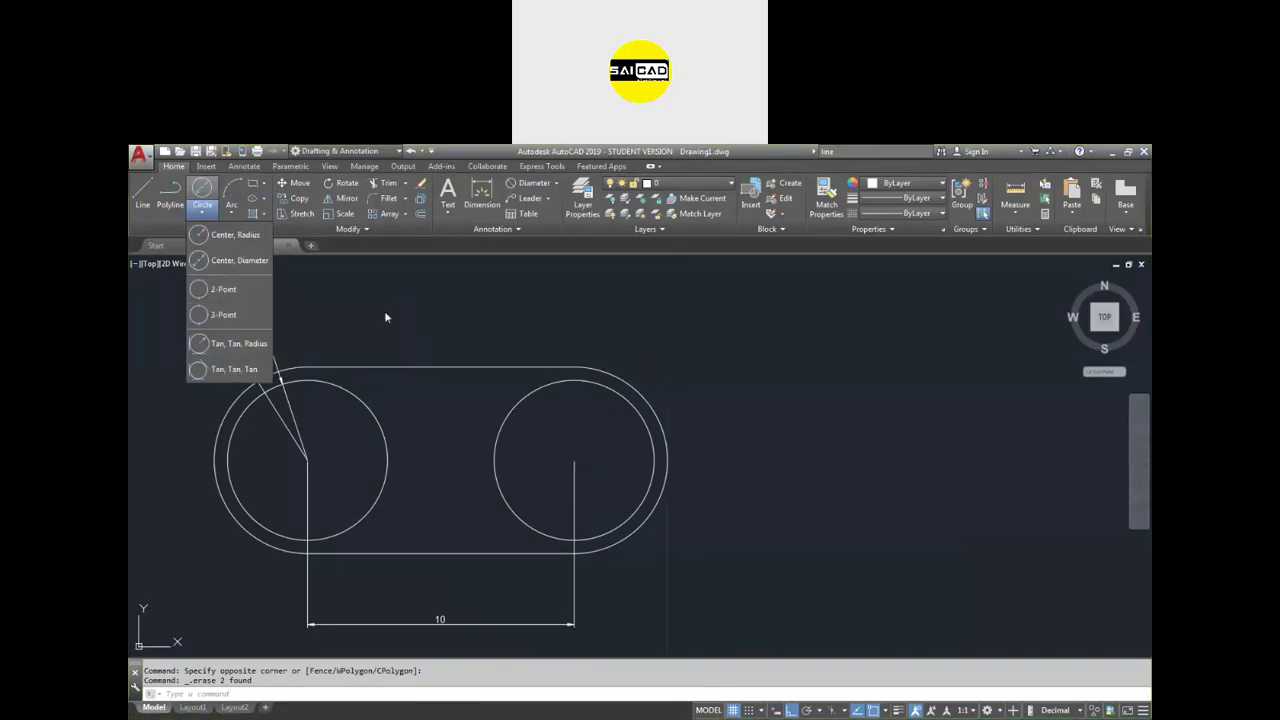
key("Escape")
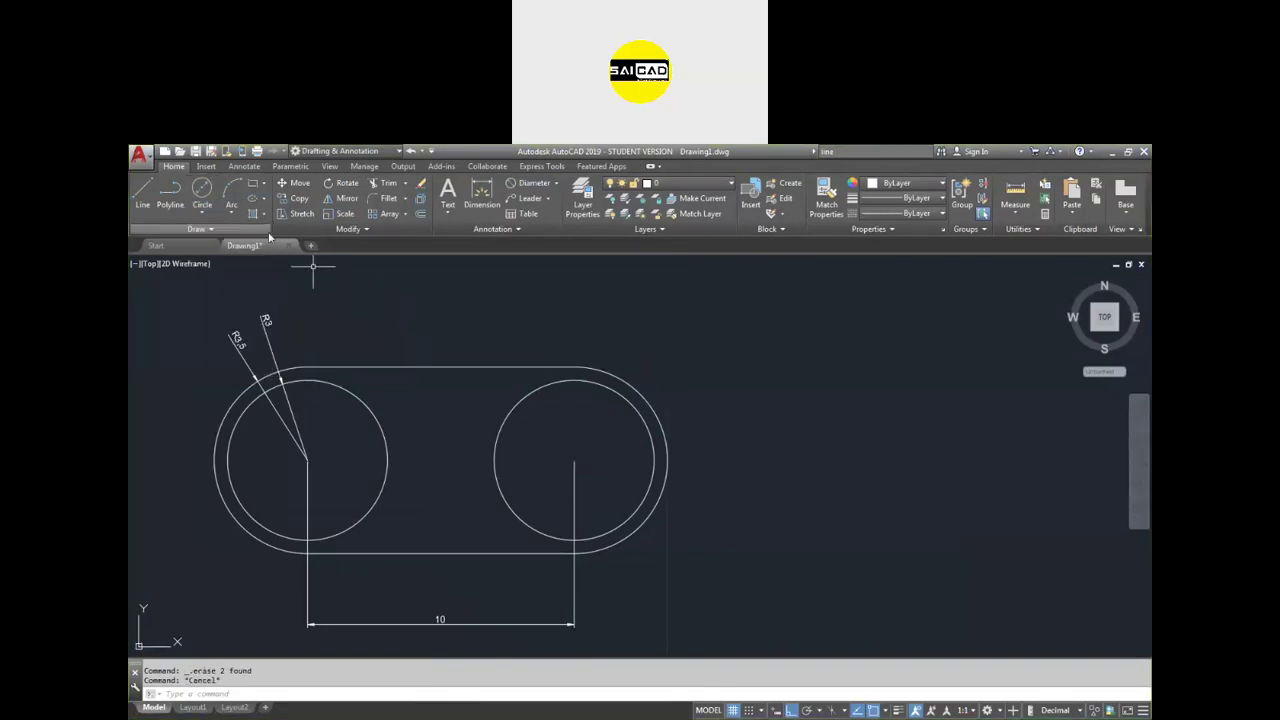
left_click(793, 378)
left_click(963, 378)
left_click(963, 513)
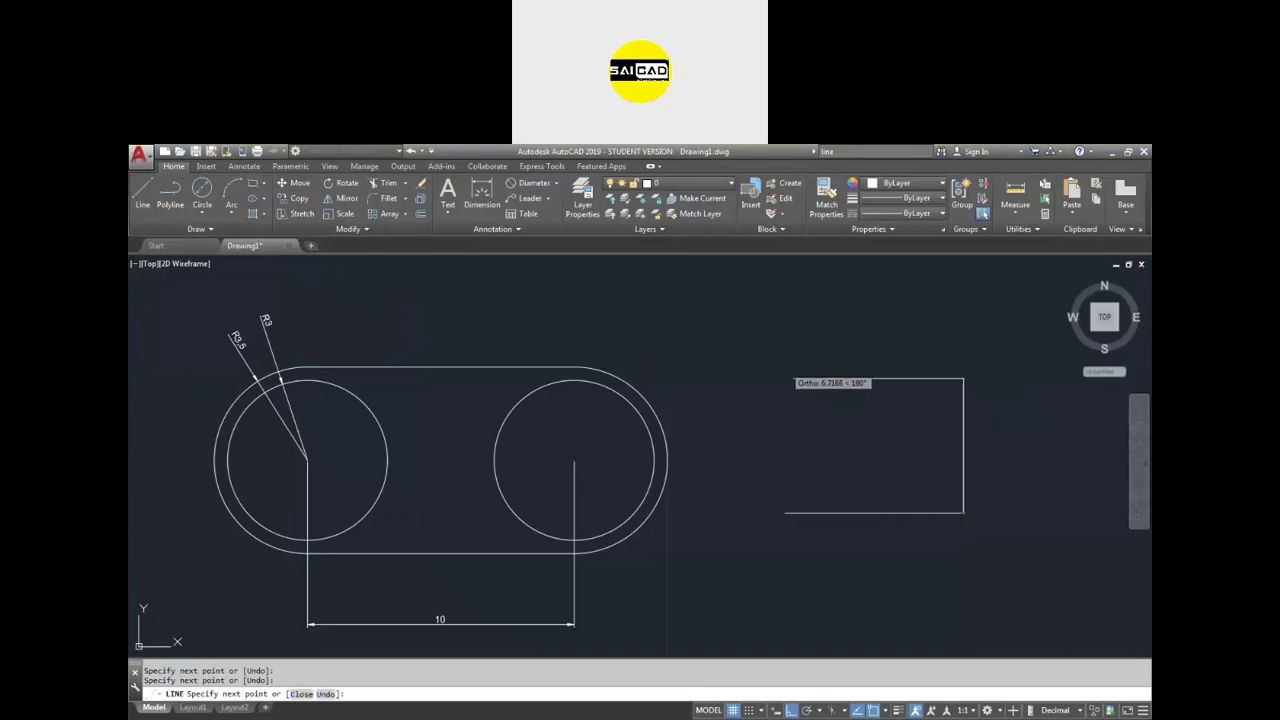
left_click(793, 513)
left_click(793, 378)
key("Return")
scroll(716, 432, "down", 2)
scroll(910, 461, "up", 2)
scroll(872, 393, "up", 2)
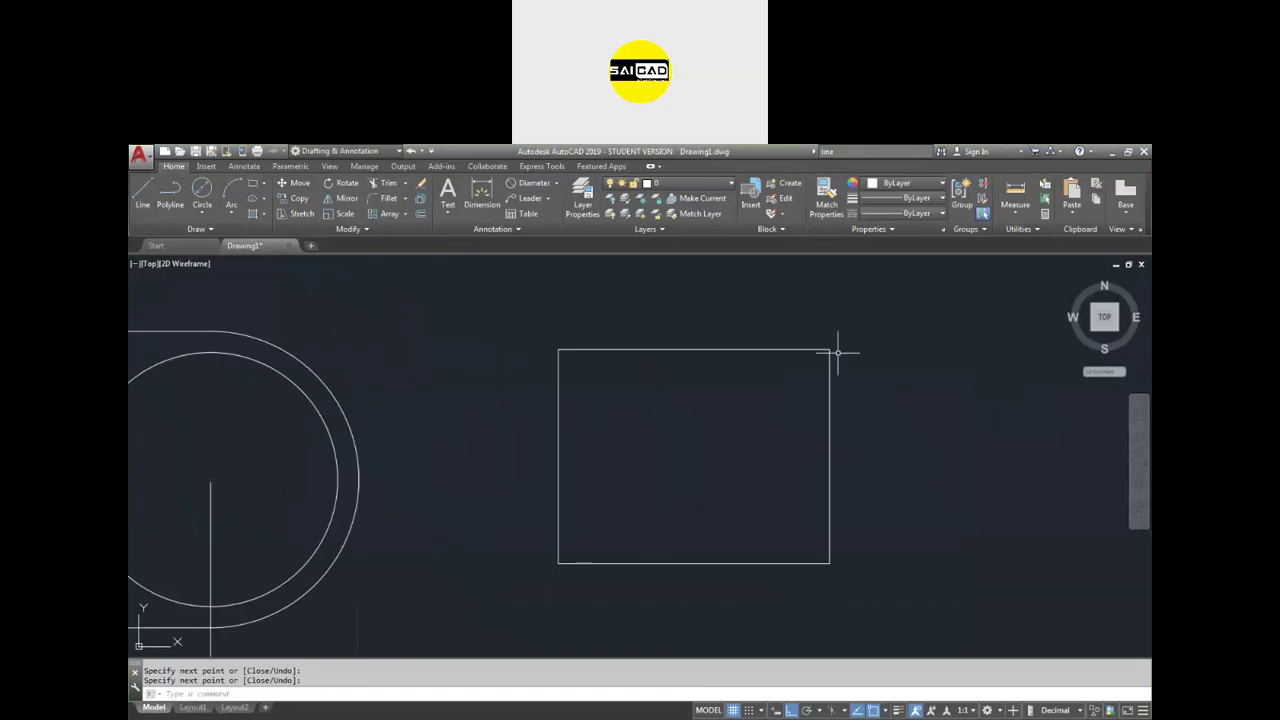
scroll(837, 344, "down", 2)
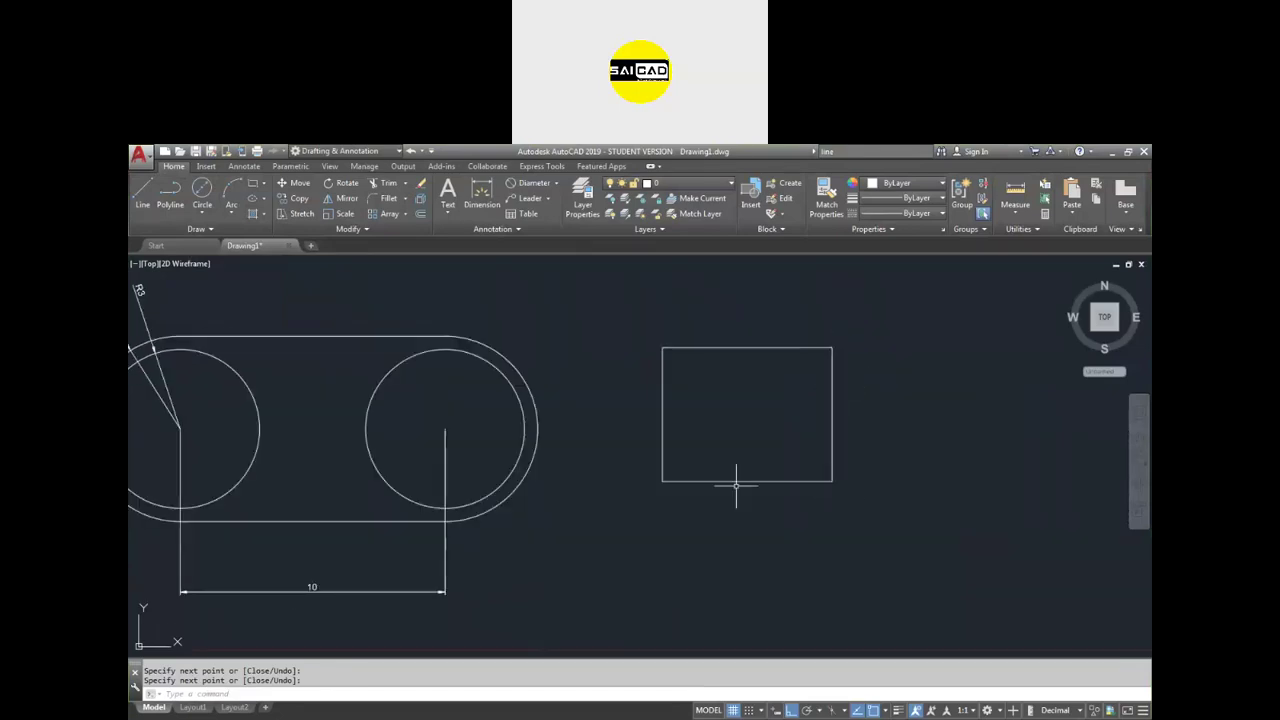
left_click(201, 213)
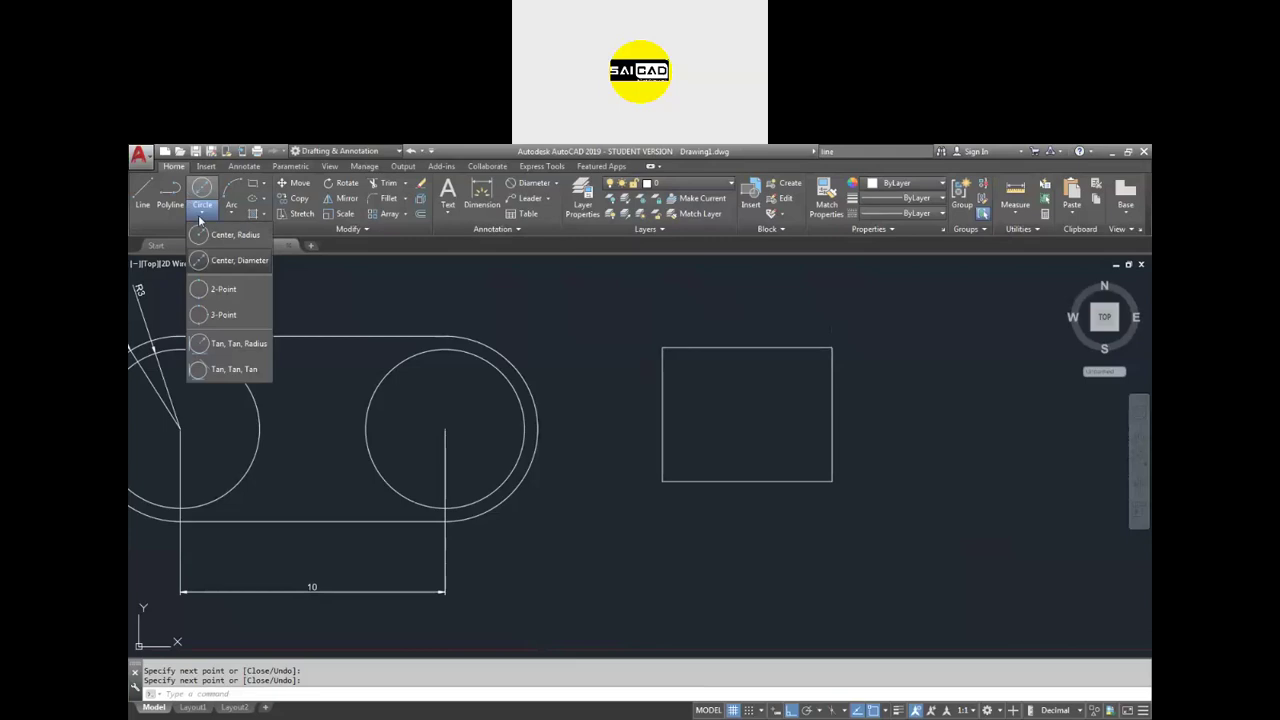
left_click(226, 291)
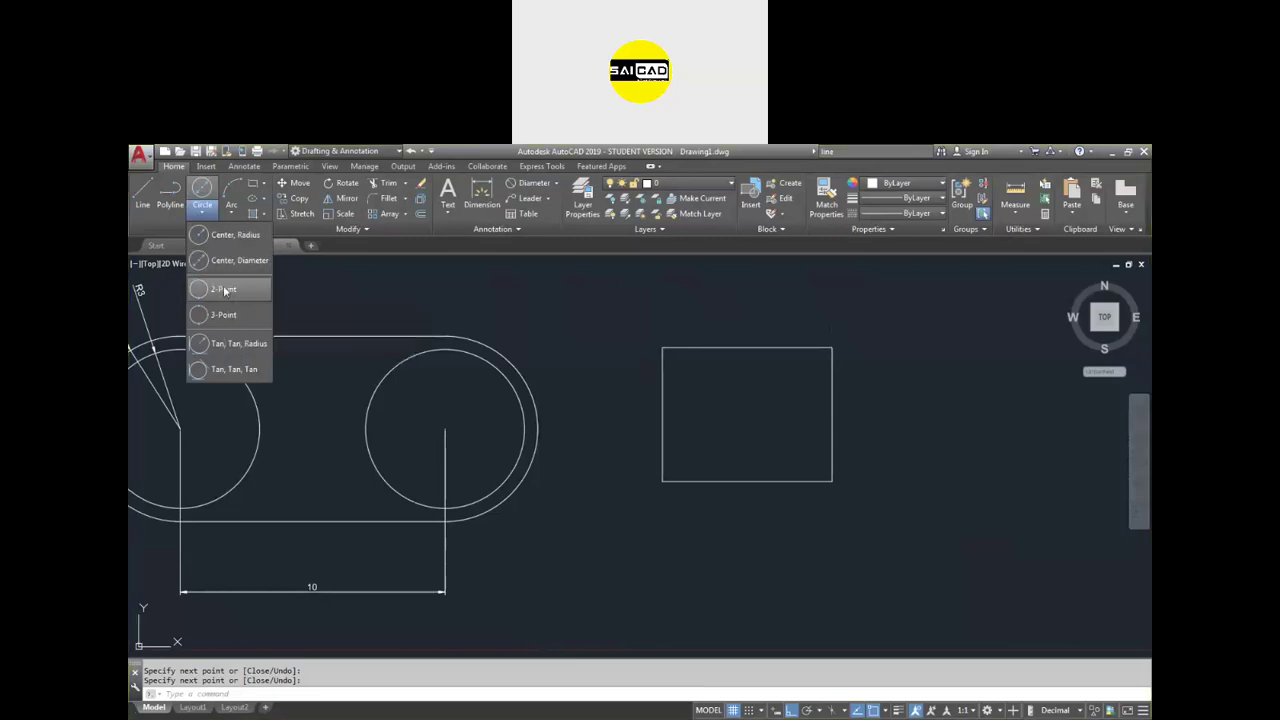
left_click(832, 348)
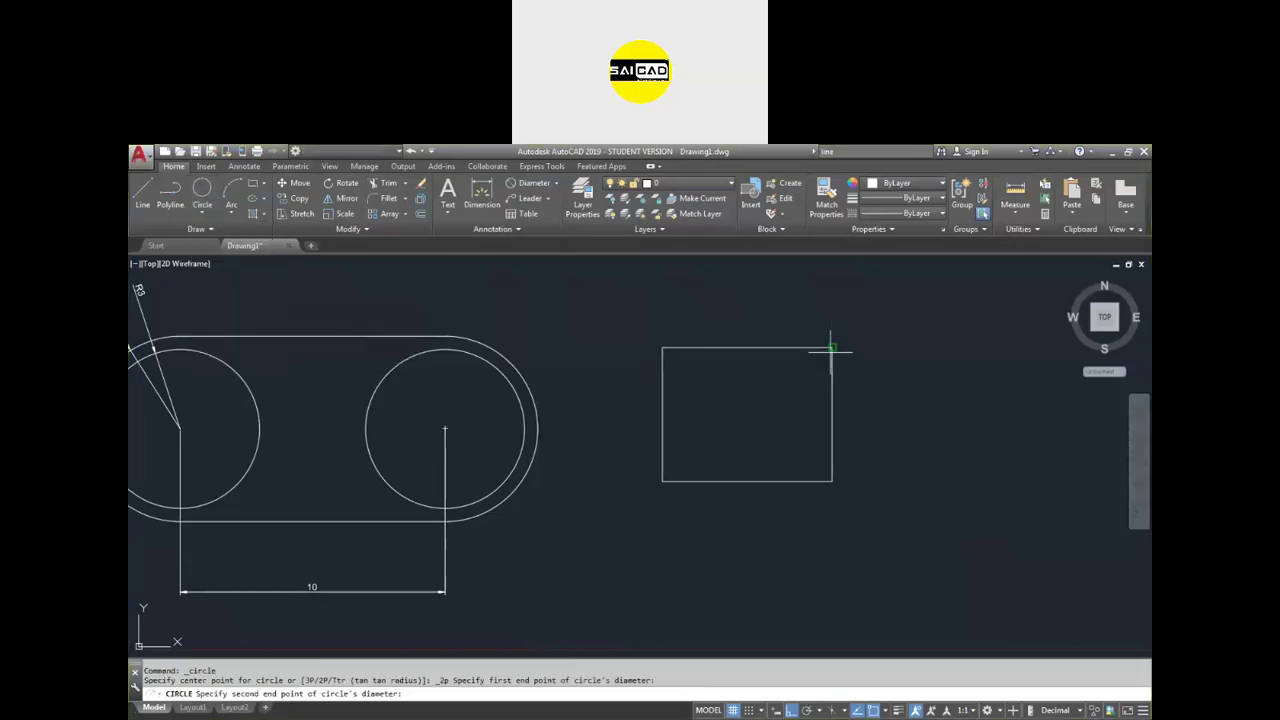
left_click(831, 481)
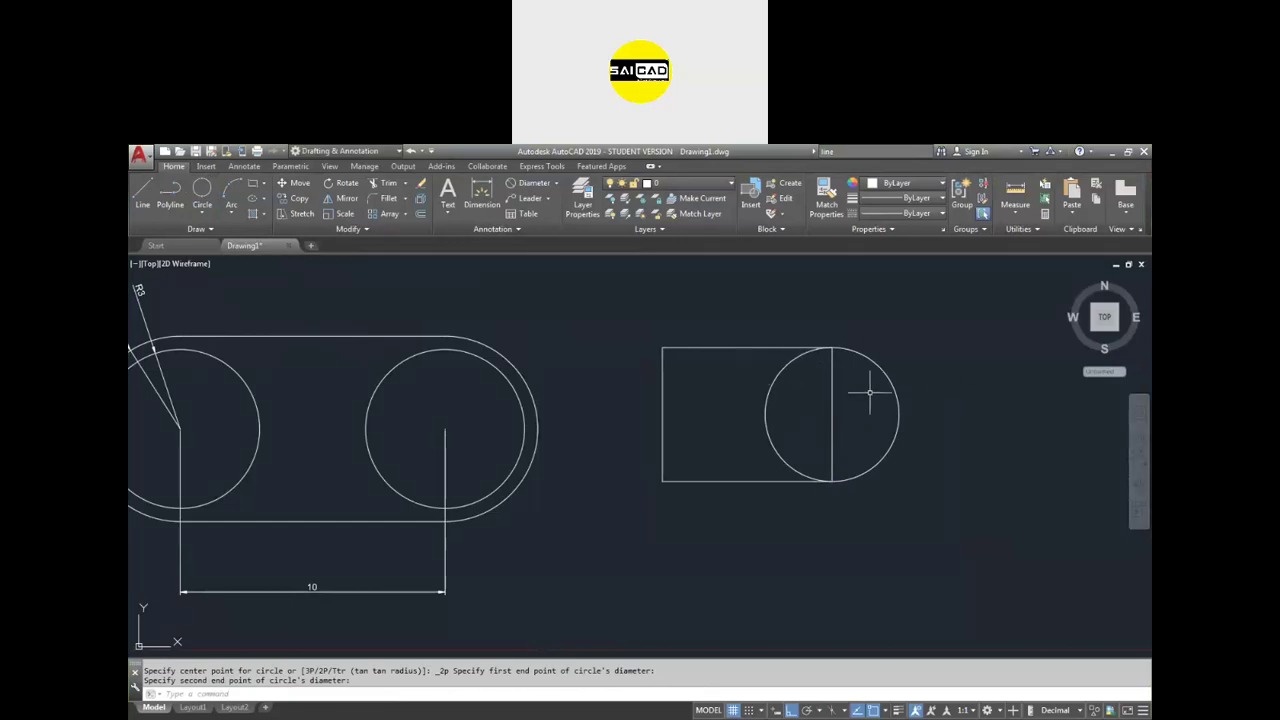
left_click(811, 380)
left_click(694, 443)
key("Delete")
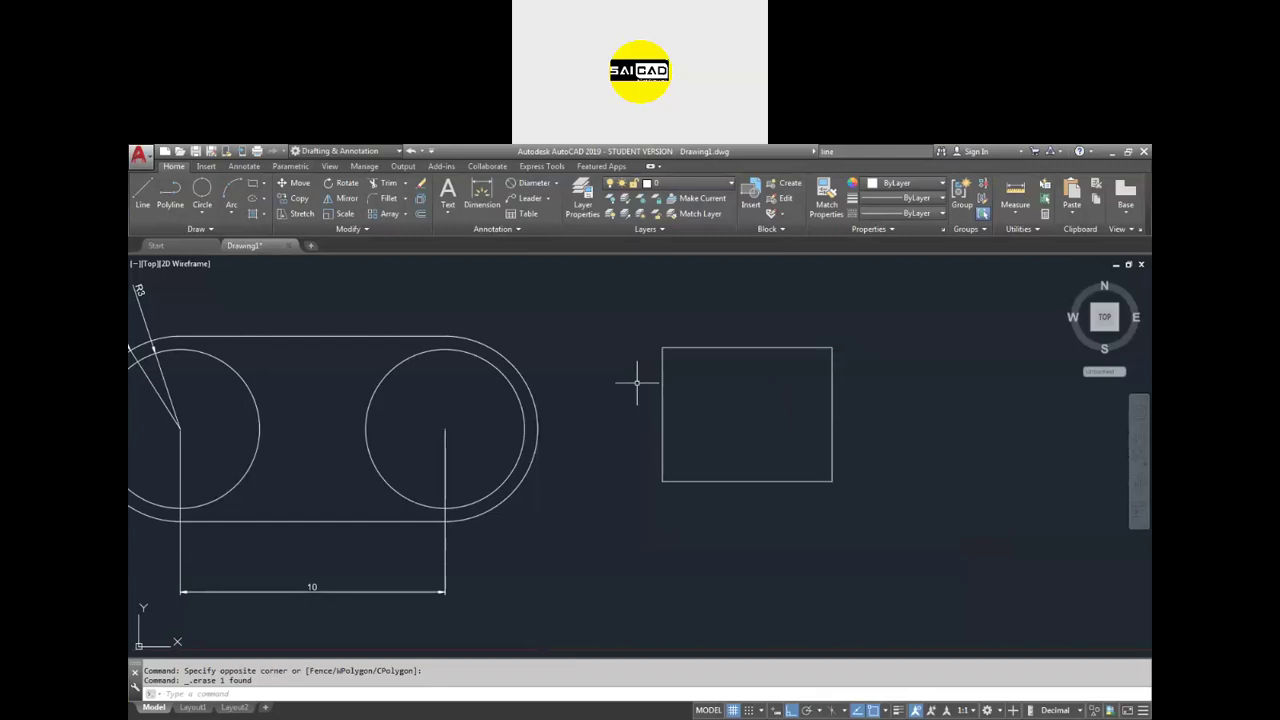
left_click(202, 210)
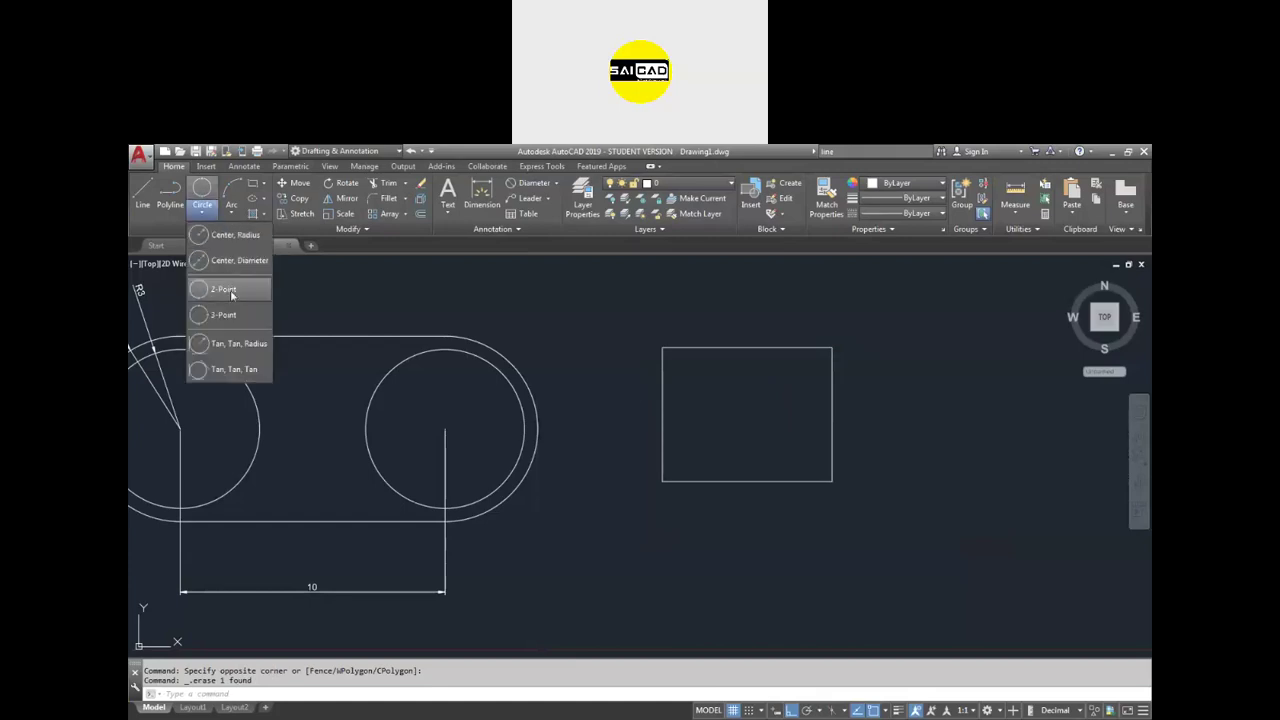
left_click(224, 289)
left_click(662, 348)
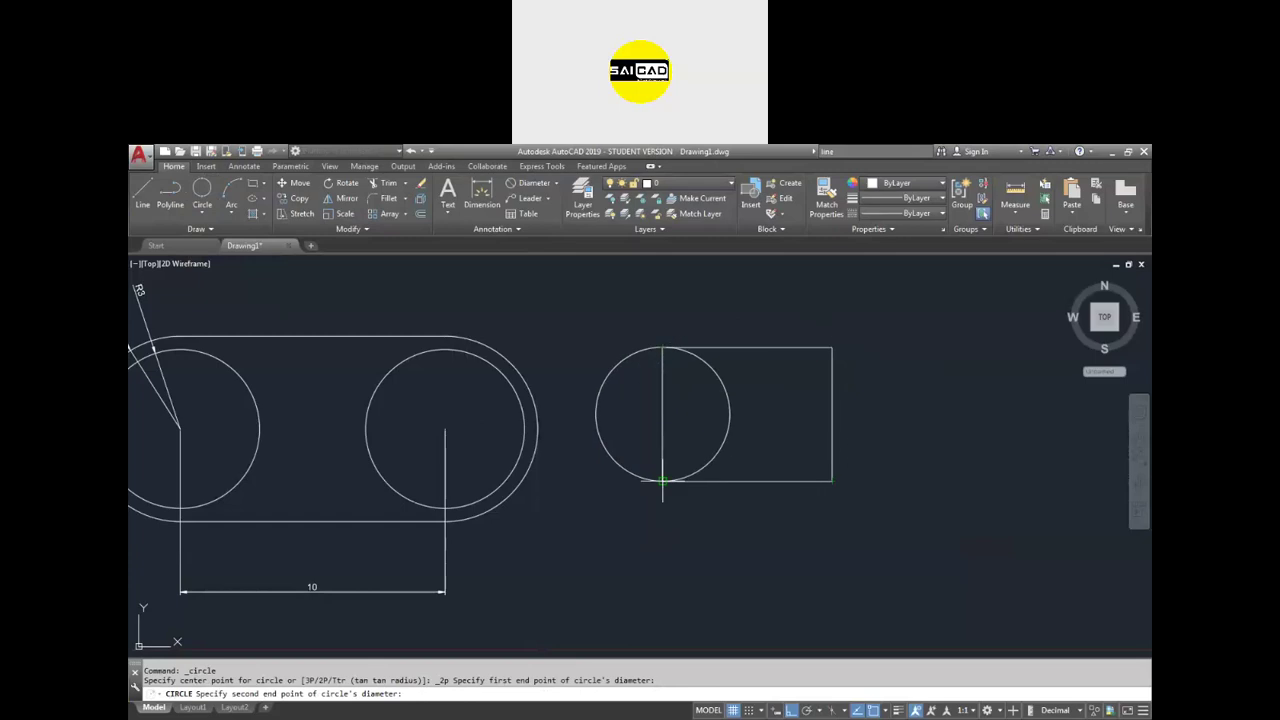
left_click(832, 348)
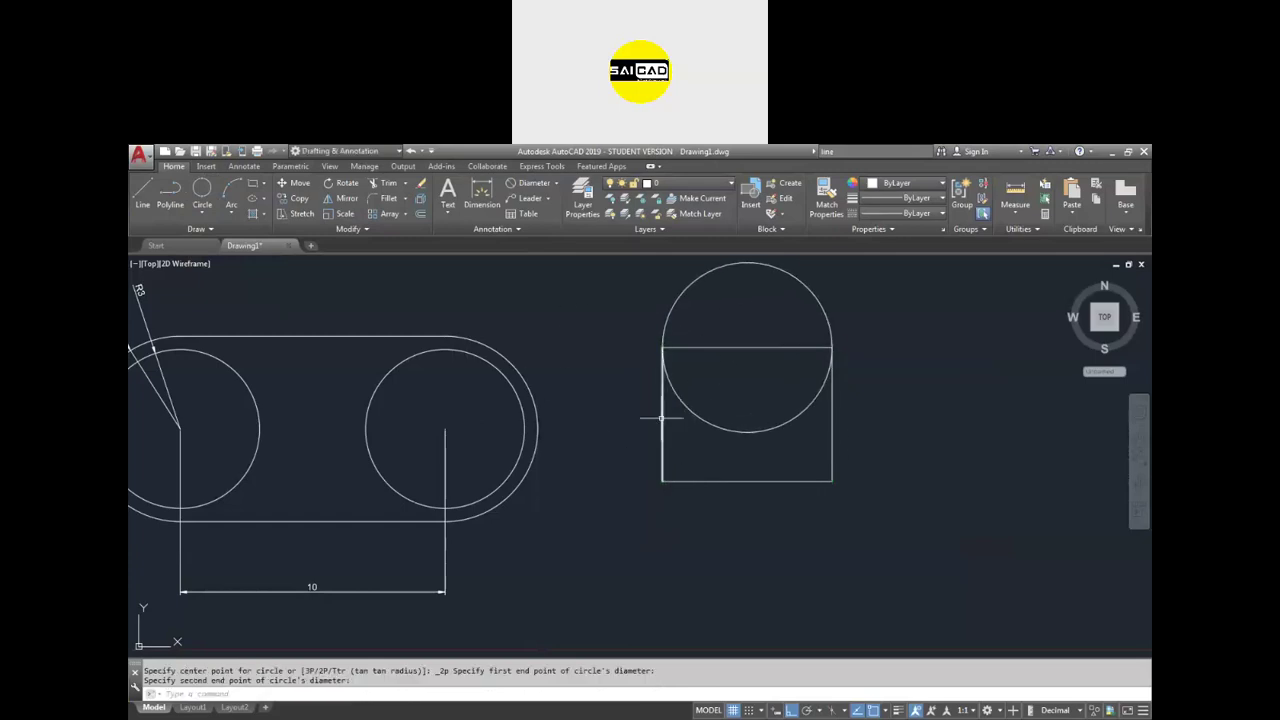
middle_click_drag(783, 326, 737, 371)
left_click(794, 314)
left_click(689, 432)
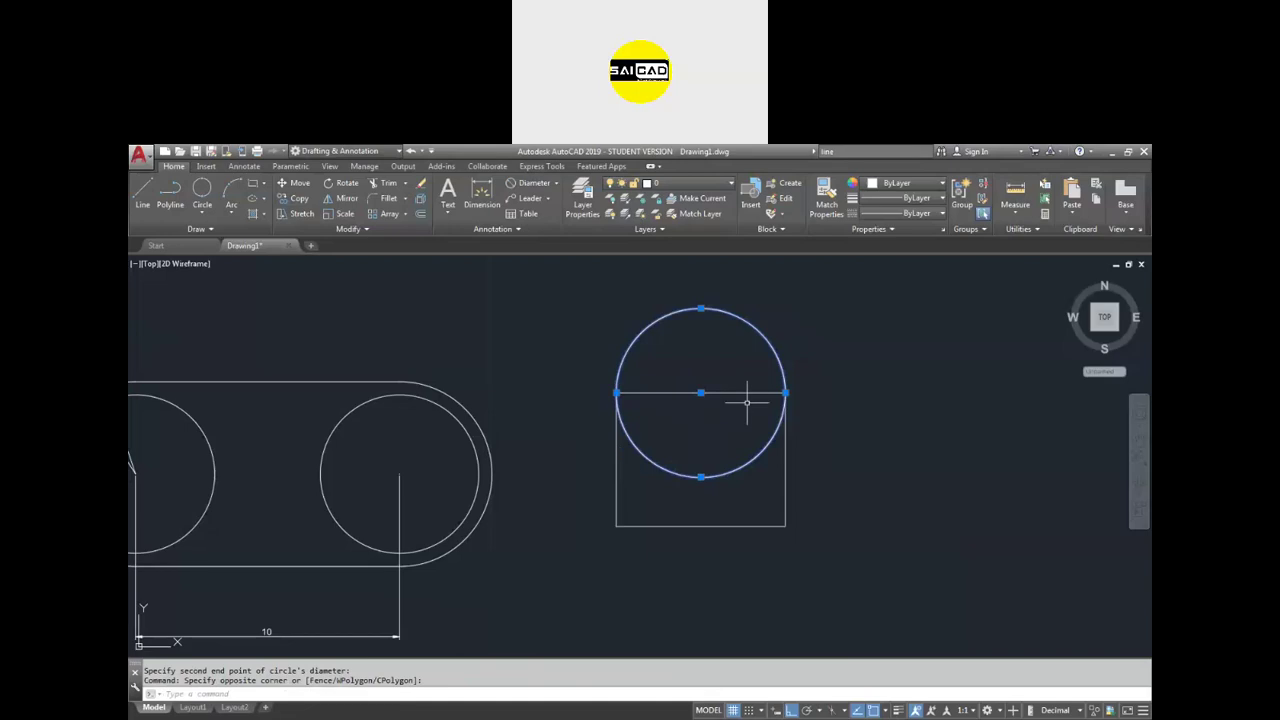
key("Delete")
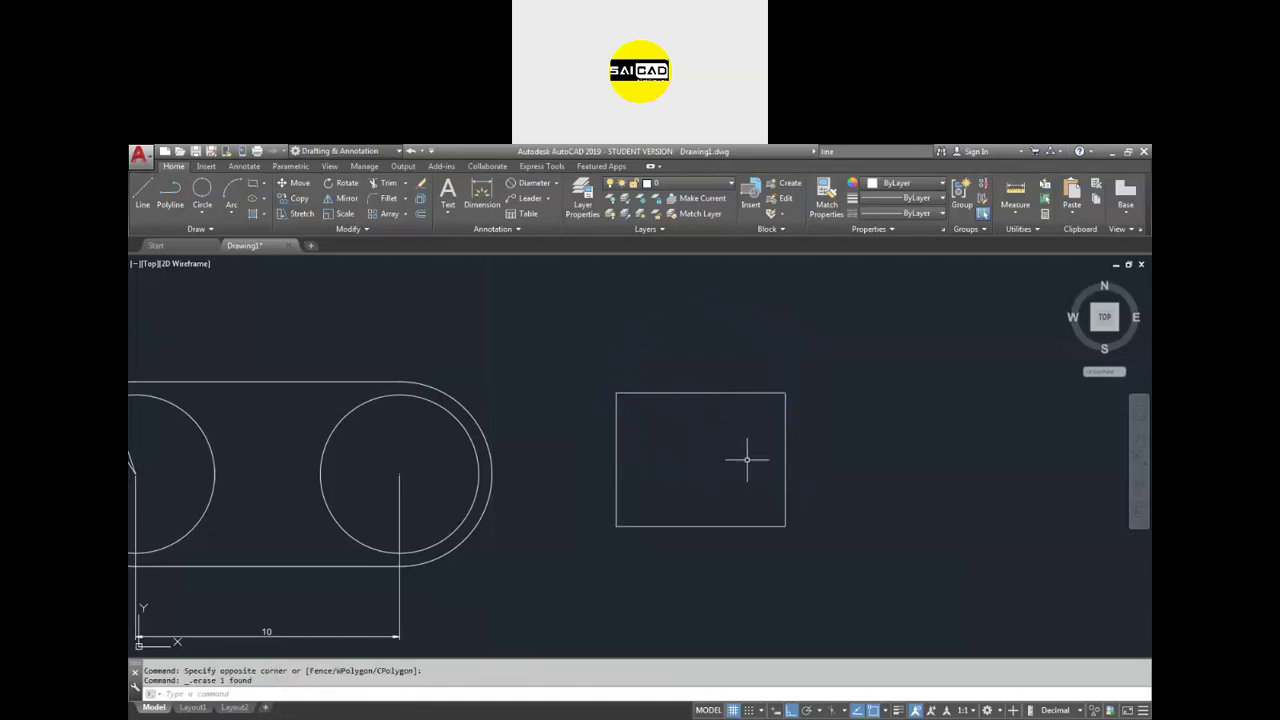
left_click(202, 208)
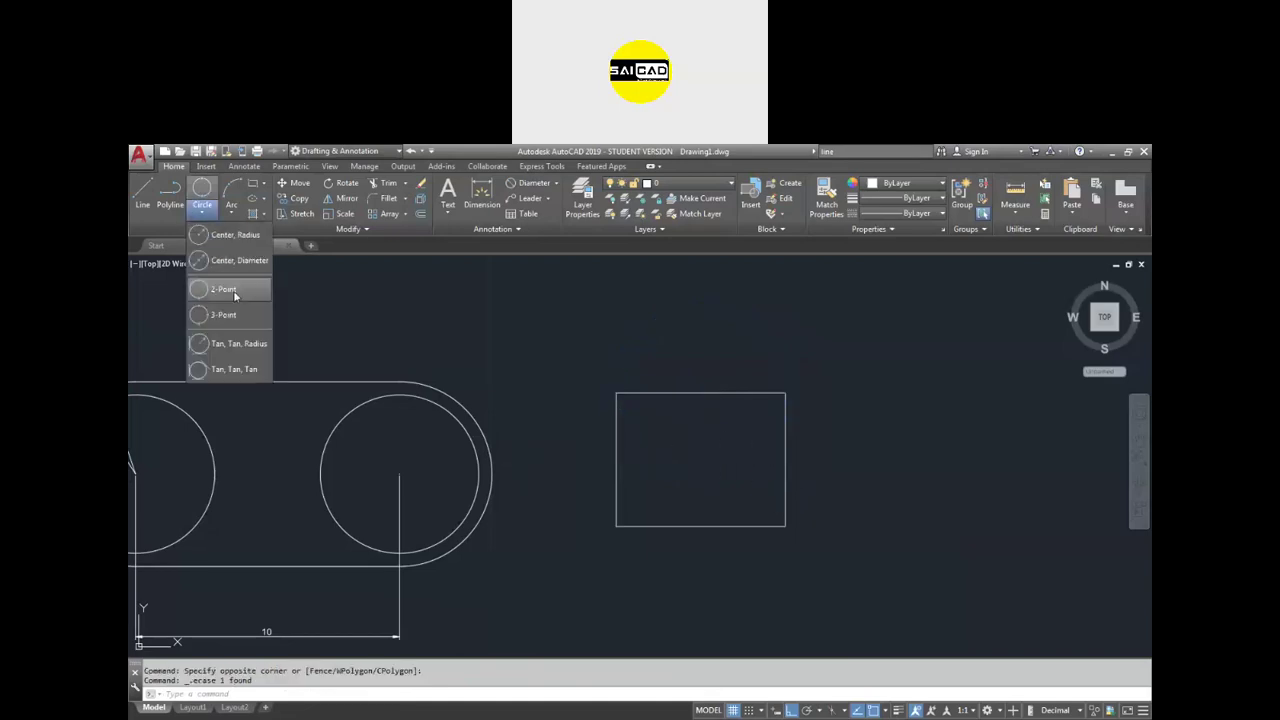
left_click(228, 315)
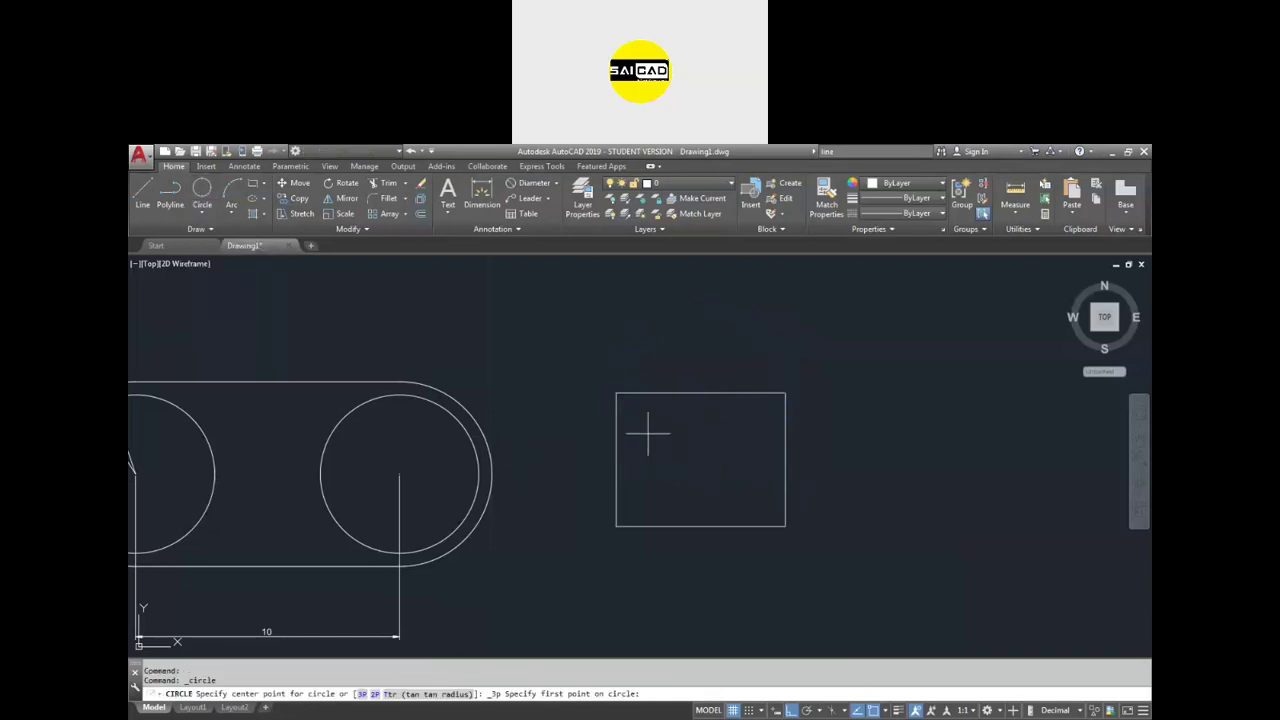
left_click(616, 393)
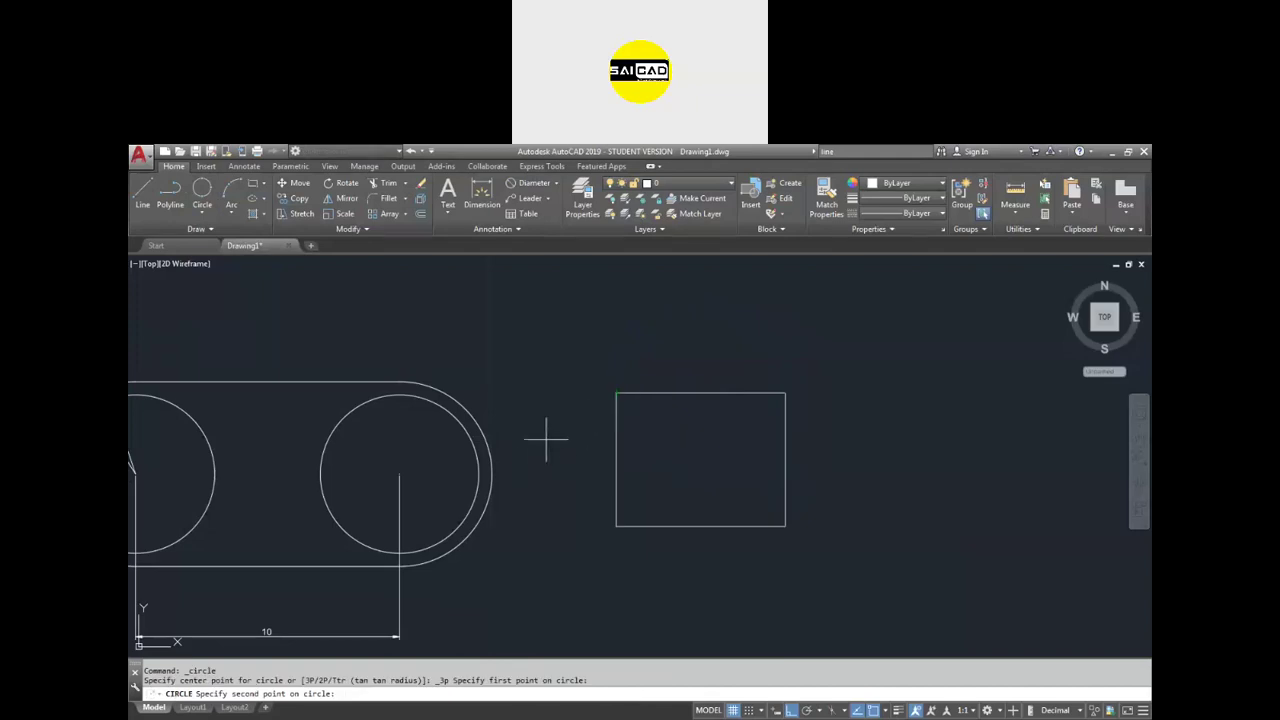
left_click(400, 472)
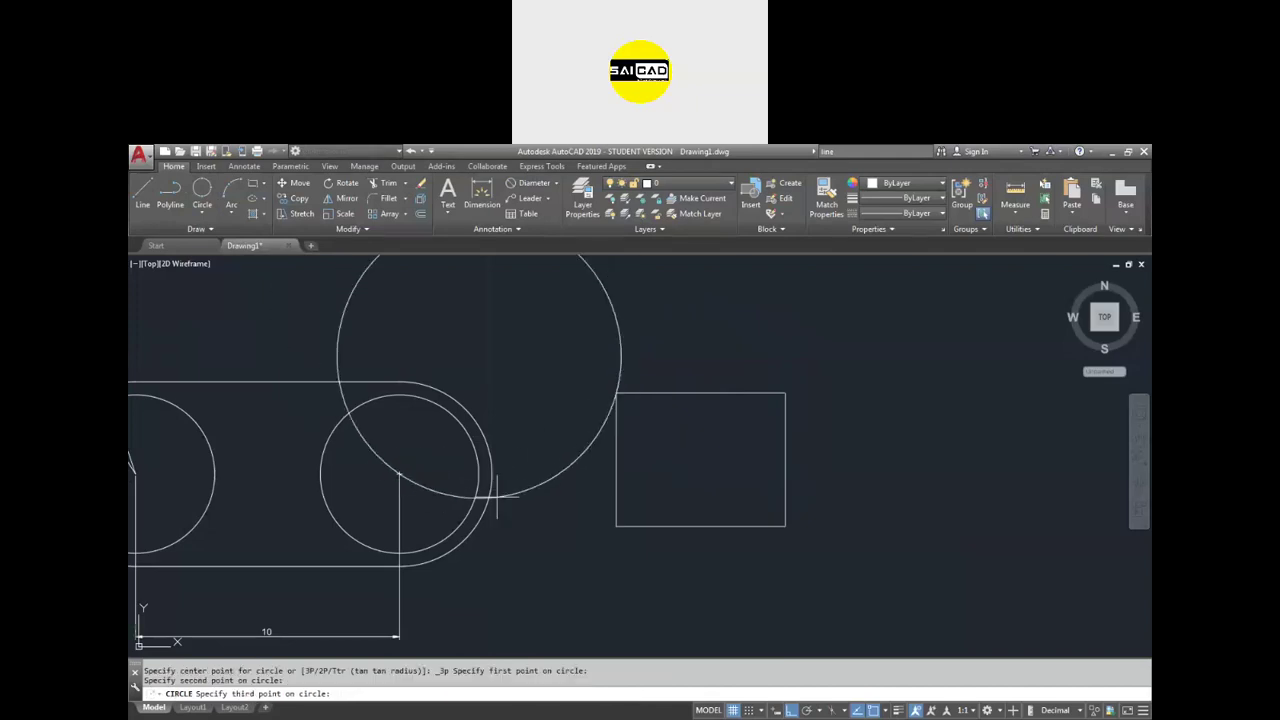
left_click(612, 532)
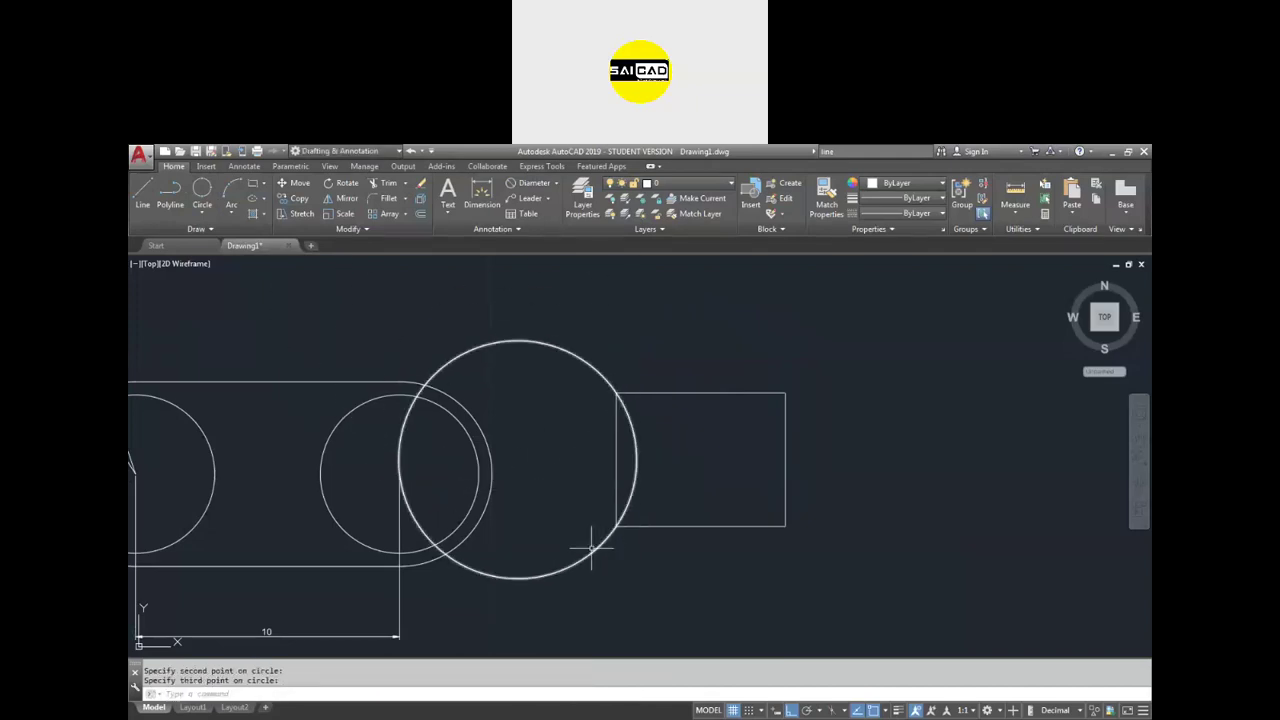
left_click(564, 510)
left_click(507, 597)
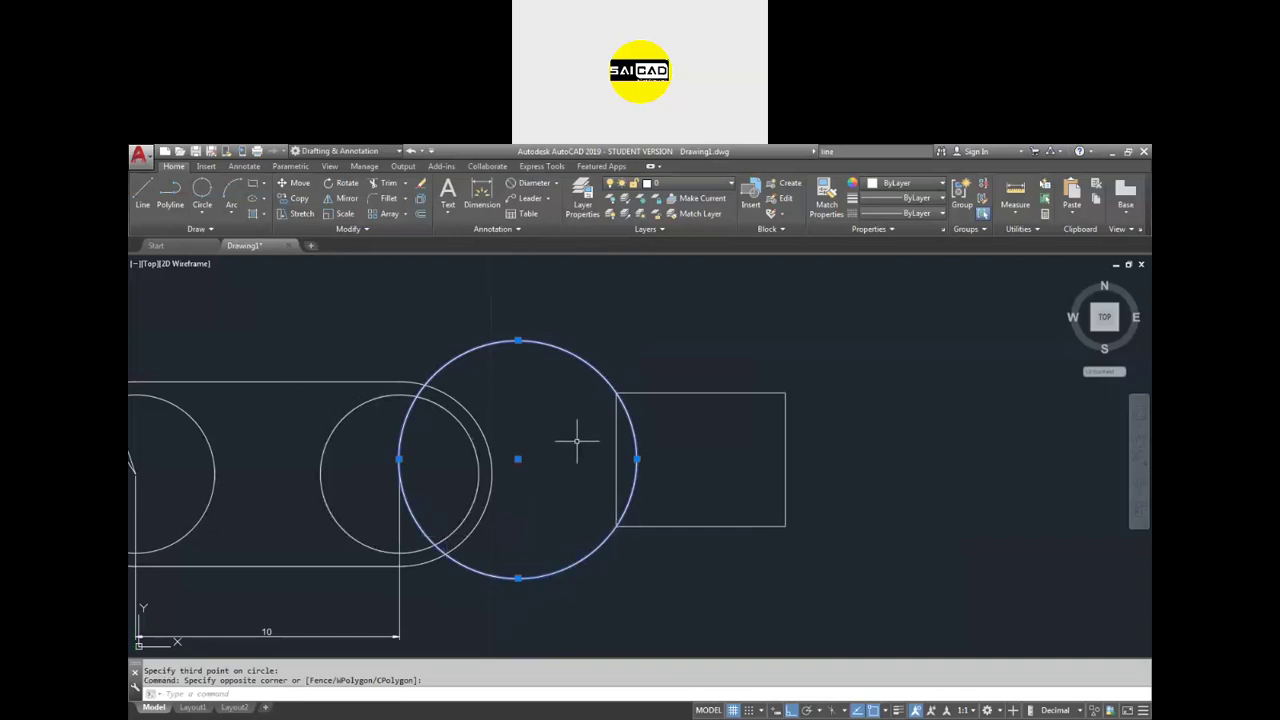
key("Delete")
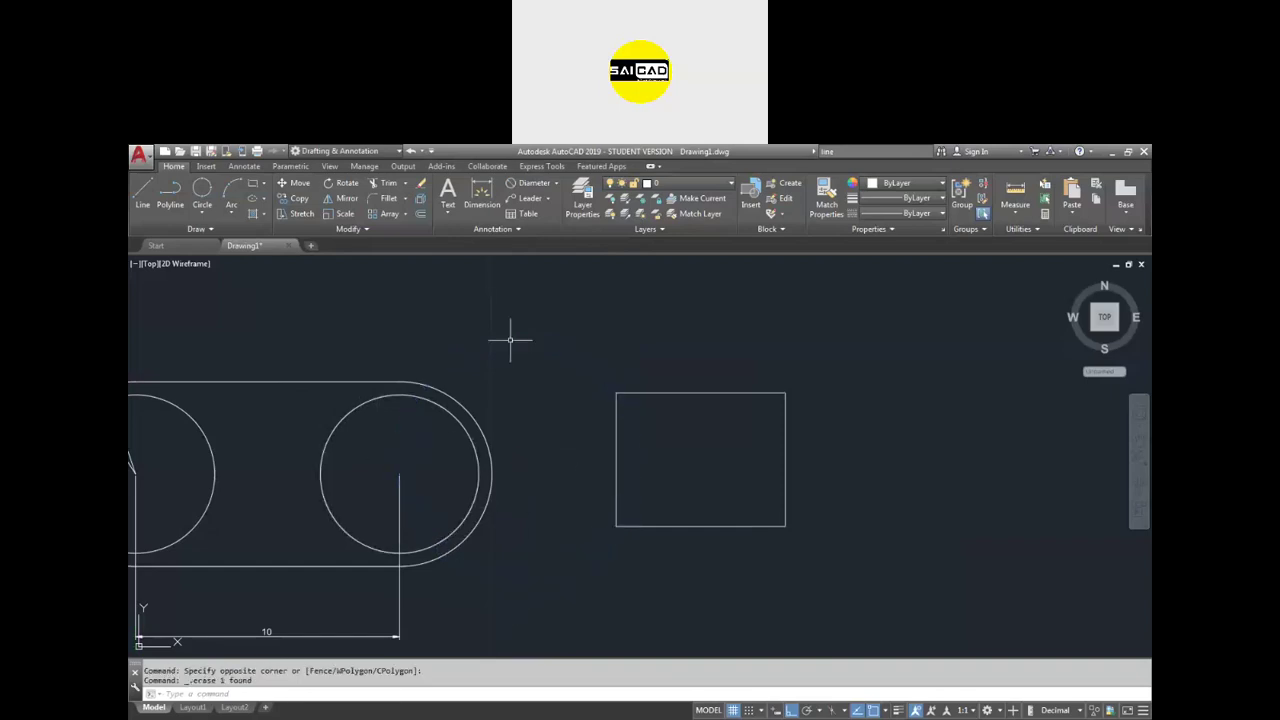
left_click(201, 192)
left_click(616, 393)
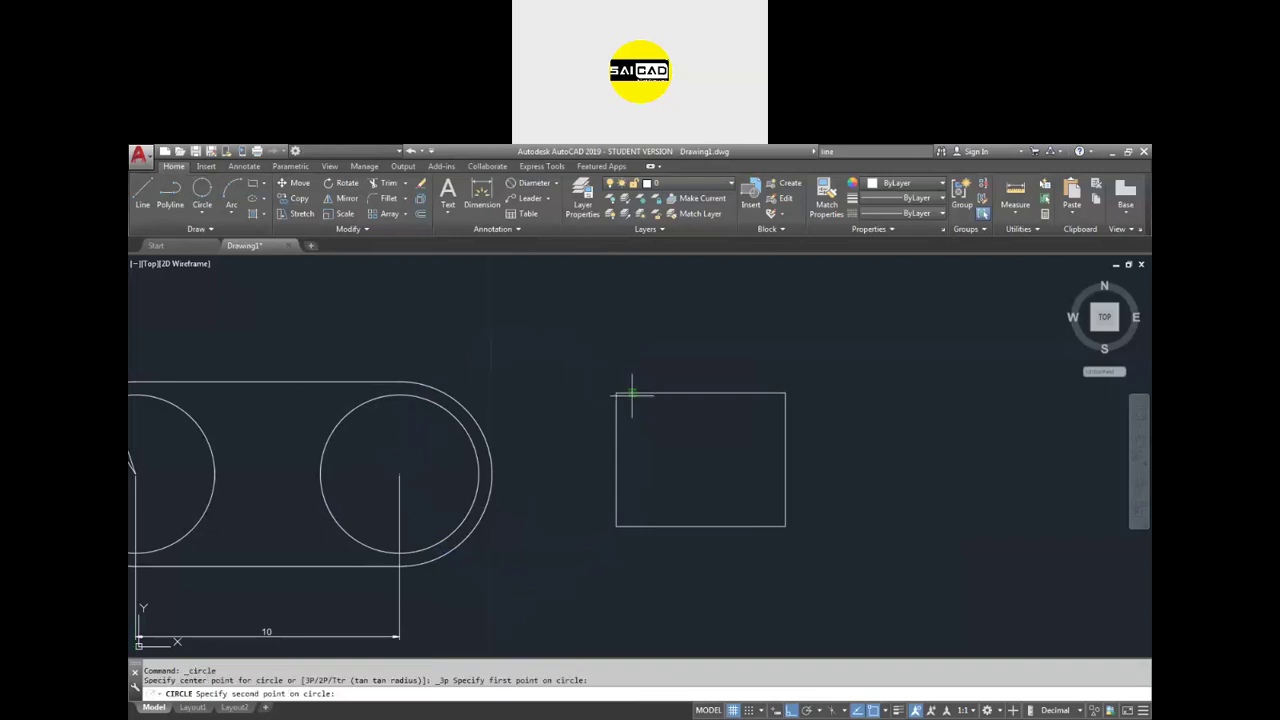
left_click(786, 393)
left_click(786, 526)
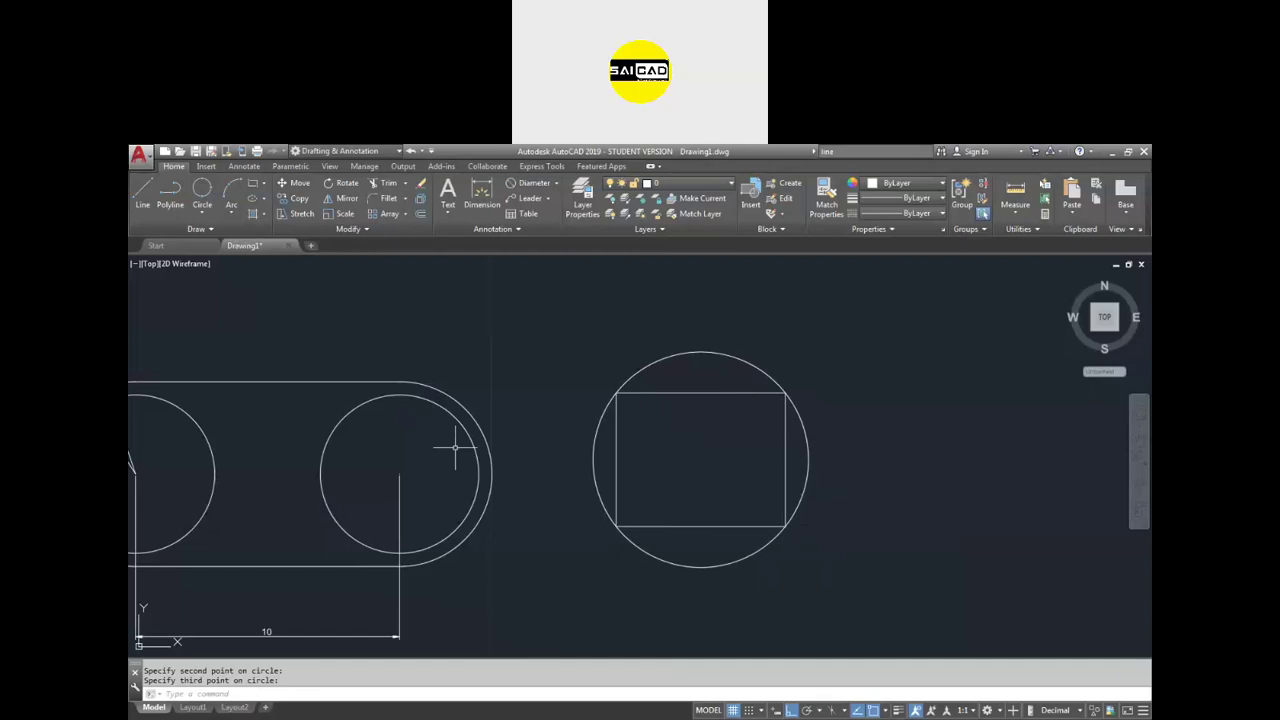
left_click(200, 214)
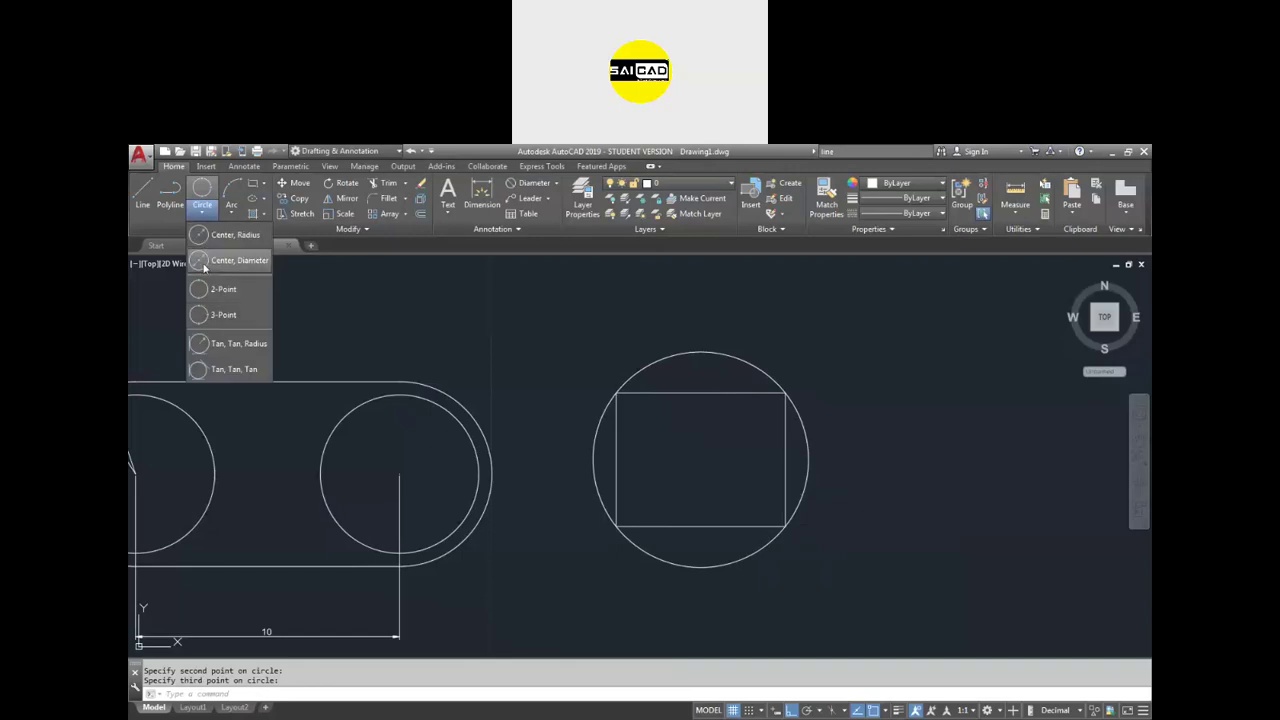
left_click(652, 349)
left_click(640, 362)
key("Delete")
scroll(634, 376, "up", 6)
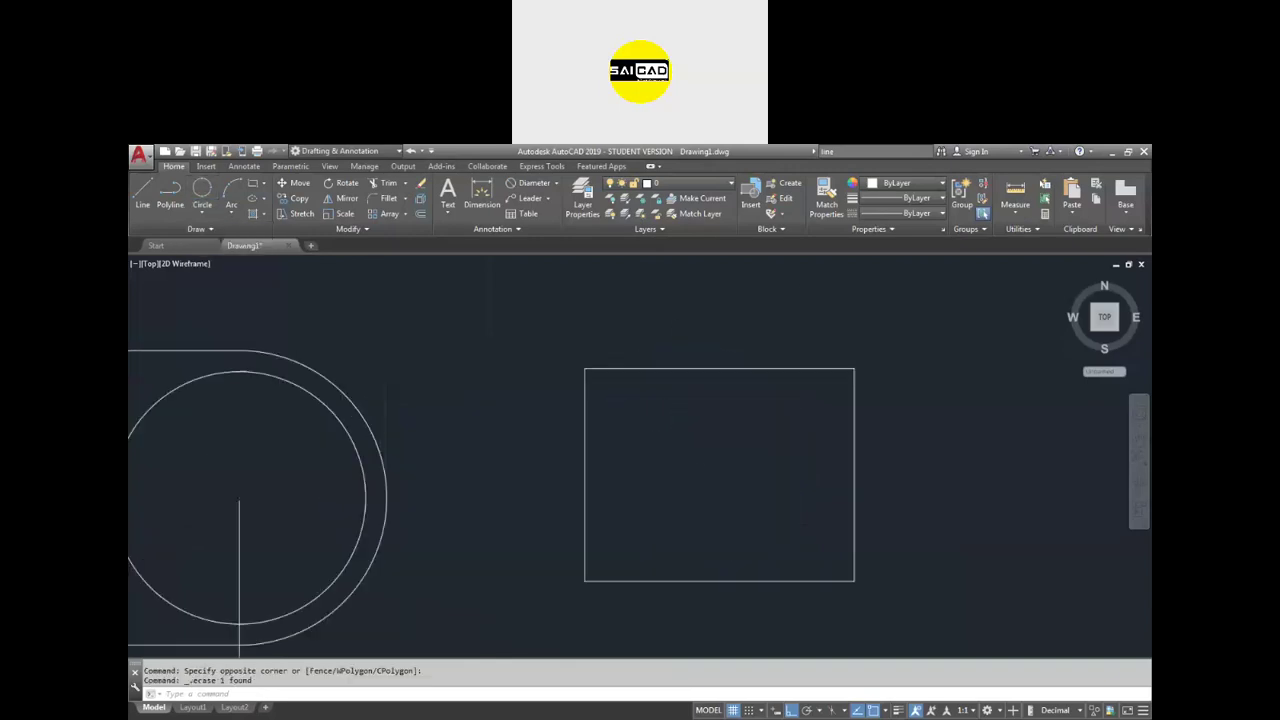
- Select the rectangle's top and left edges to inspect them, then clear the selection
scroll(540, 348, "down", 2)
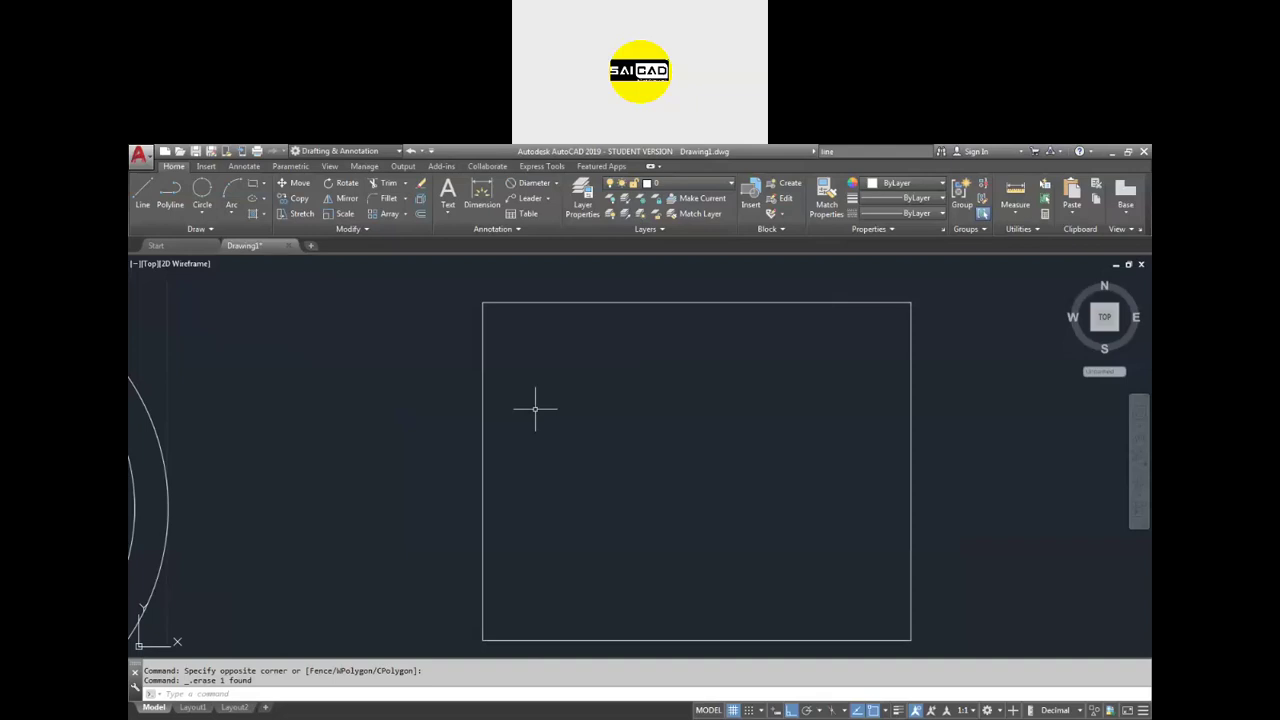
left_click(550, 302)
left_click(487, 331)
left_click(434, 420)
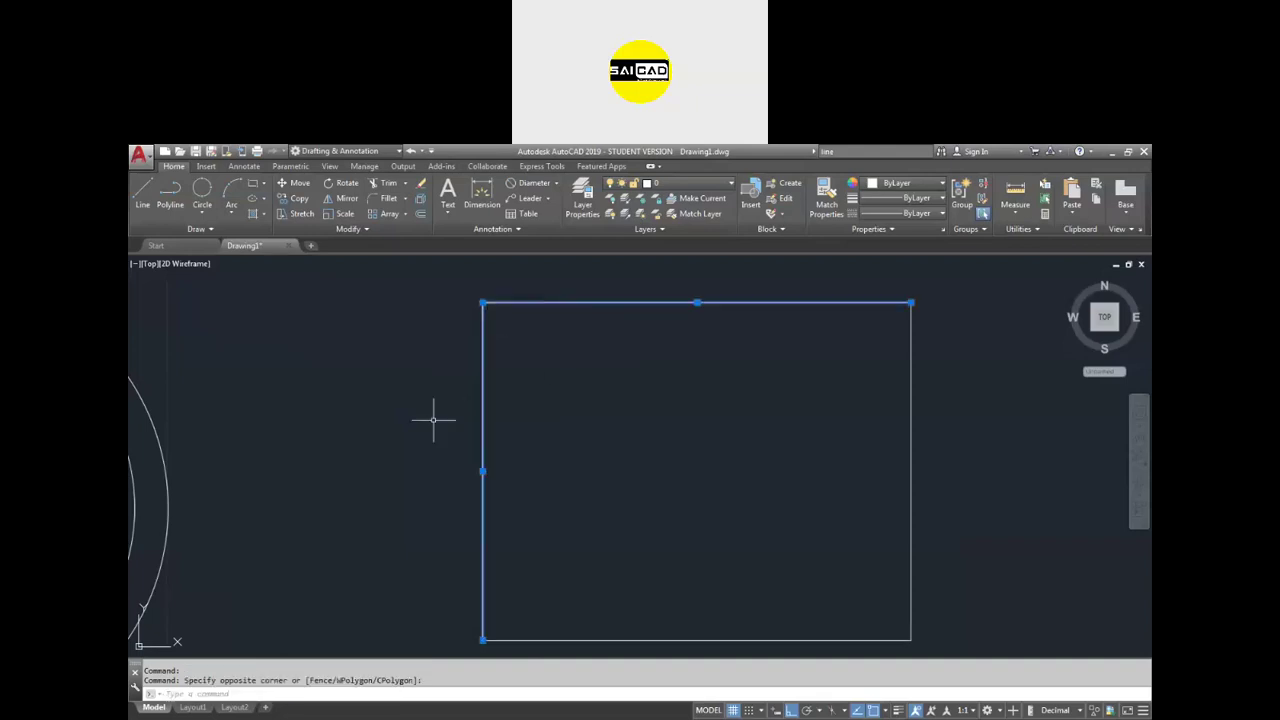
scroll(578, 420, "down", 2)
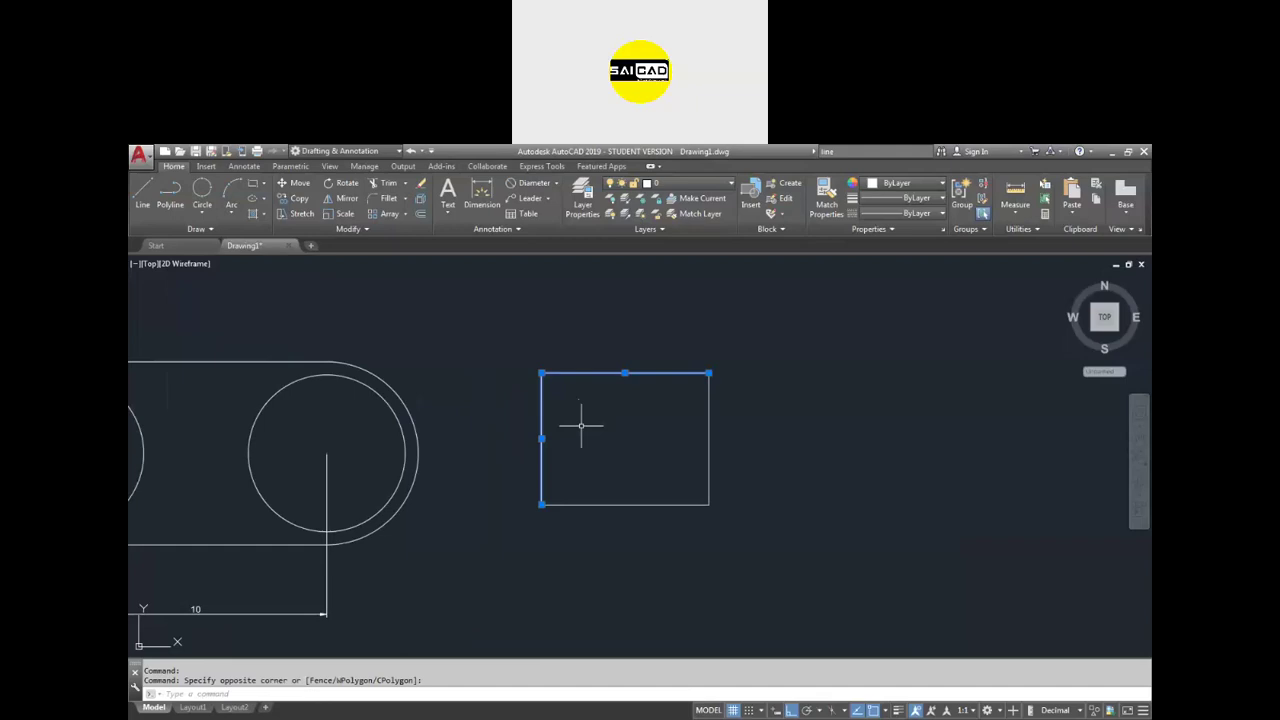
scroll(563, 393, "up", 2)
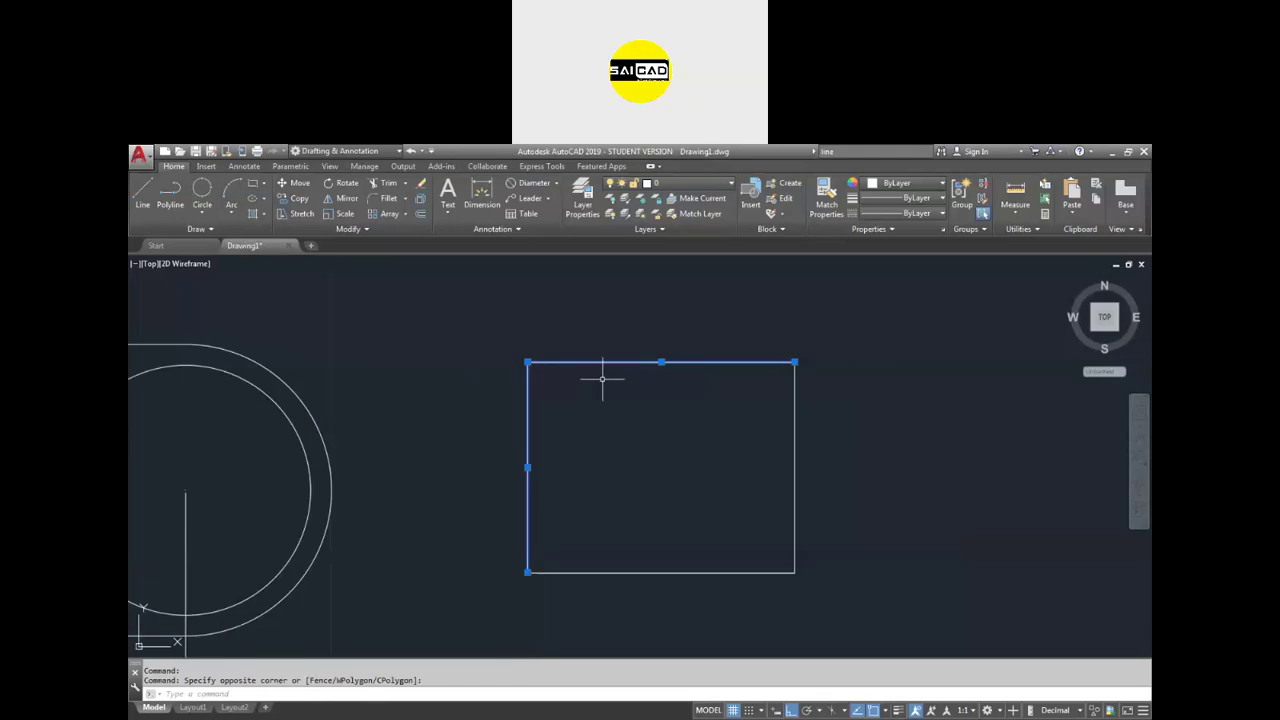
key("Escape")
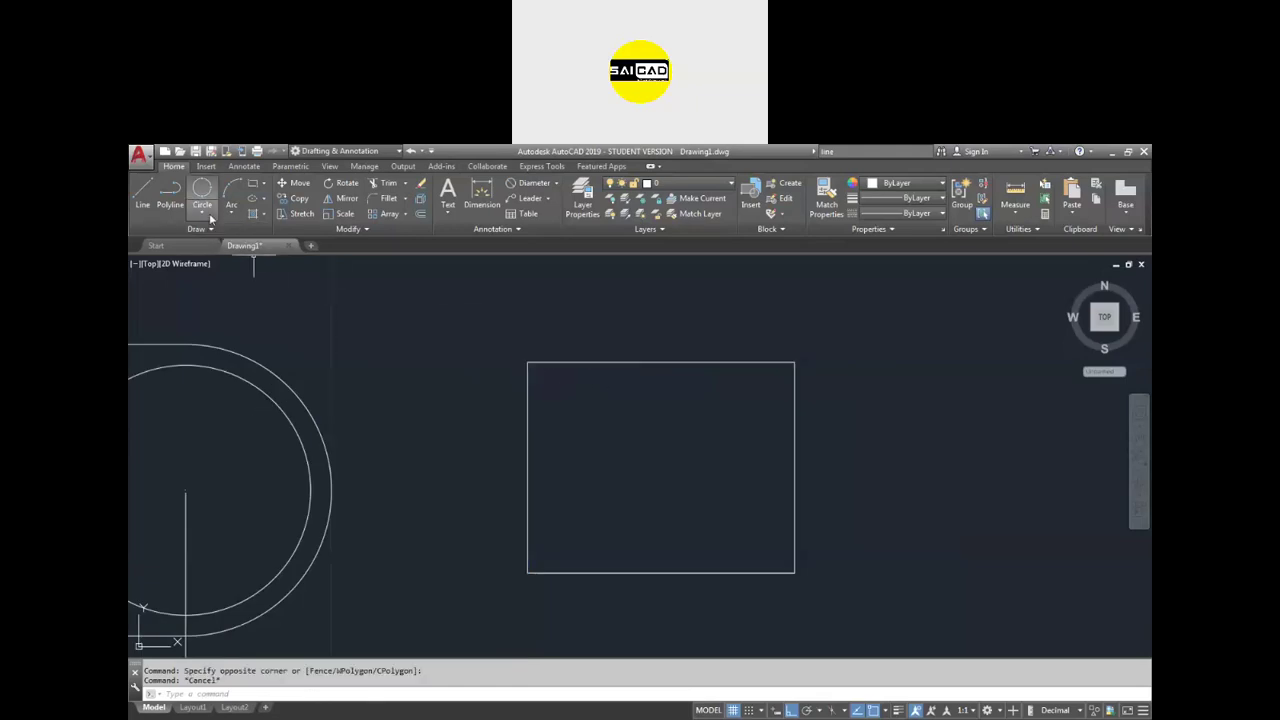
- Draw a Tan, Tan, Radius circle of radius 2 against the rectangle's top and left edges
left_click(202, 211)
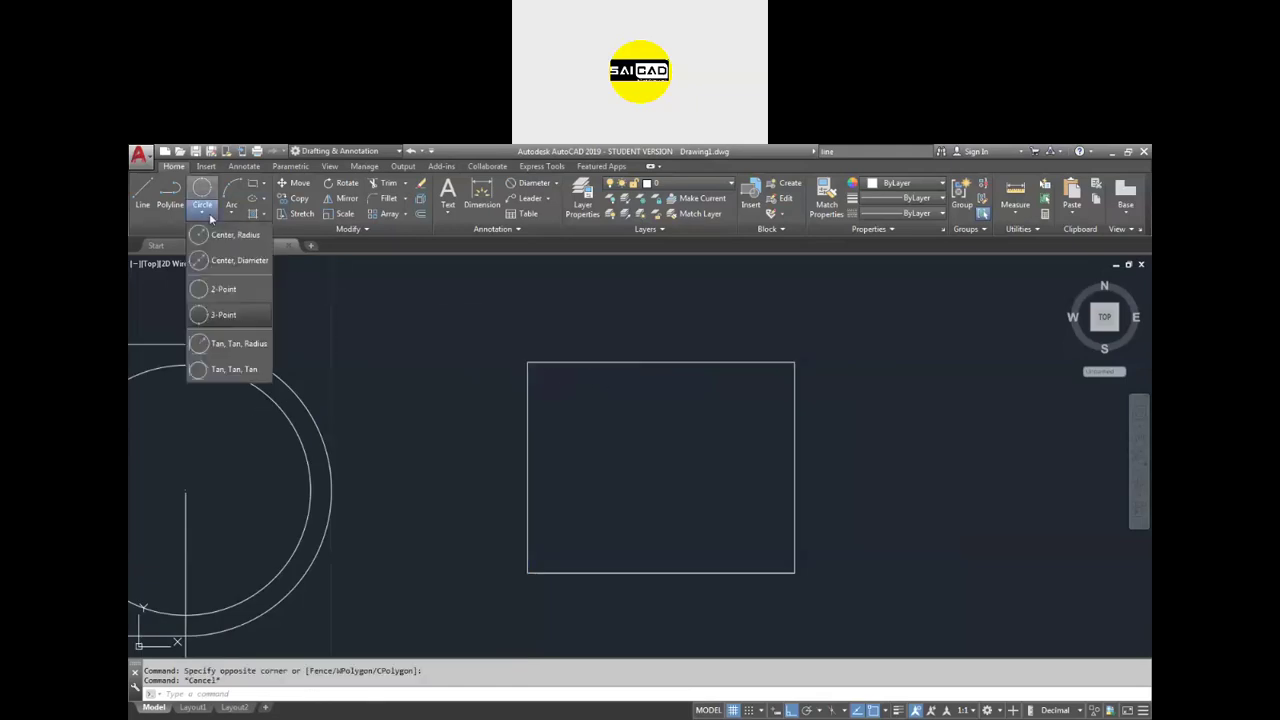
left_click(230, 344)
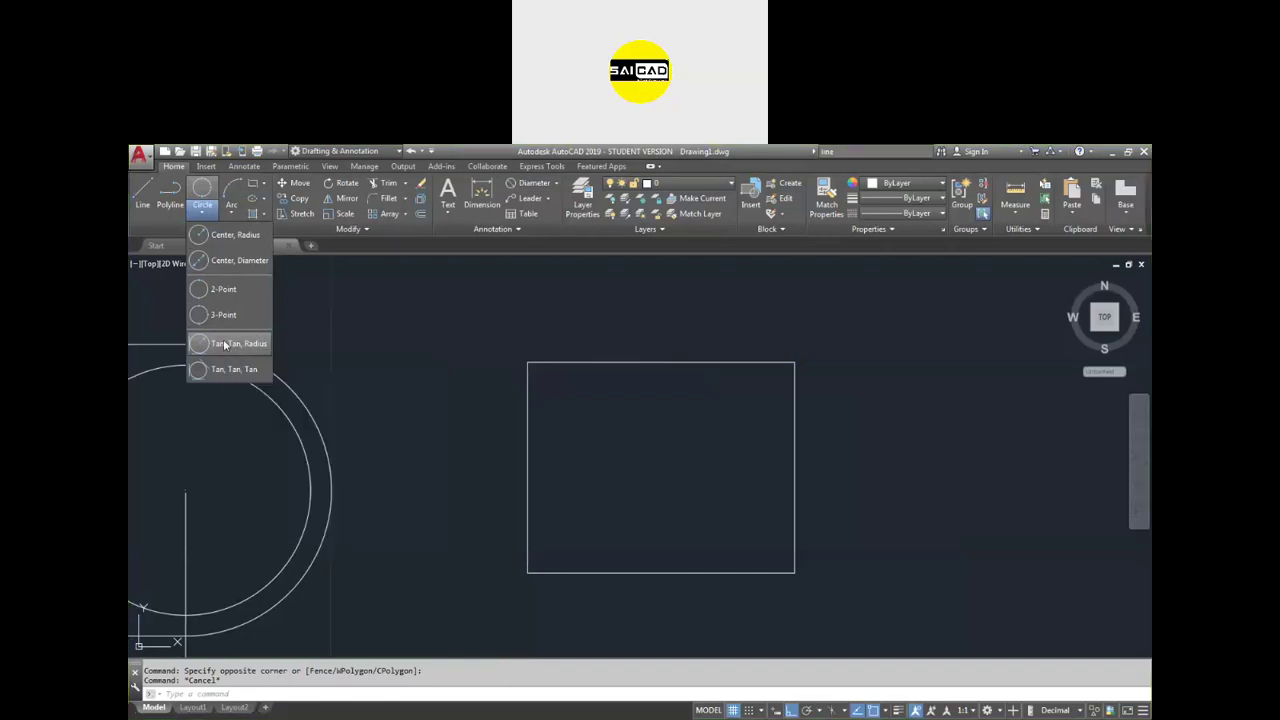
left_click(567, 366)
left_click(528, 401)
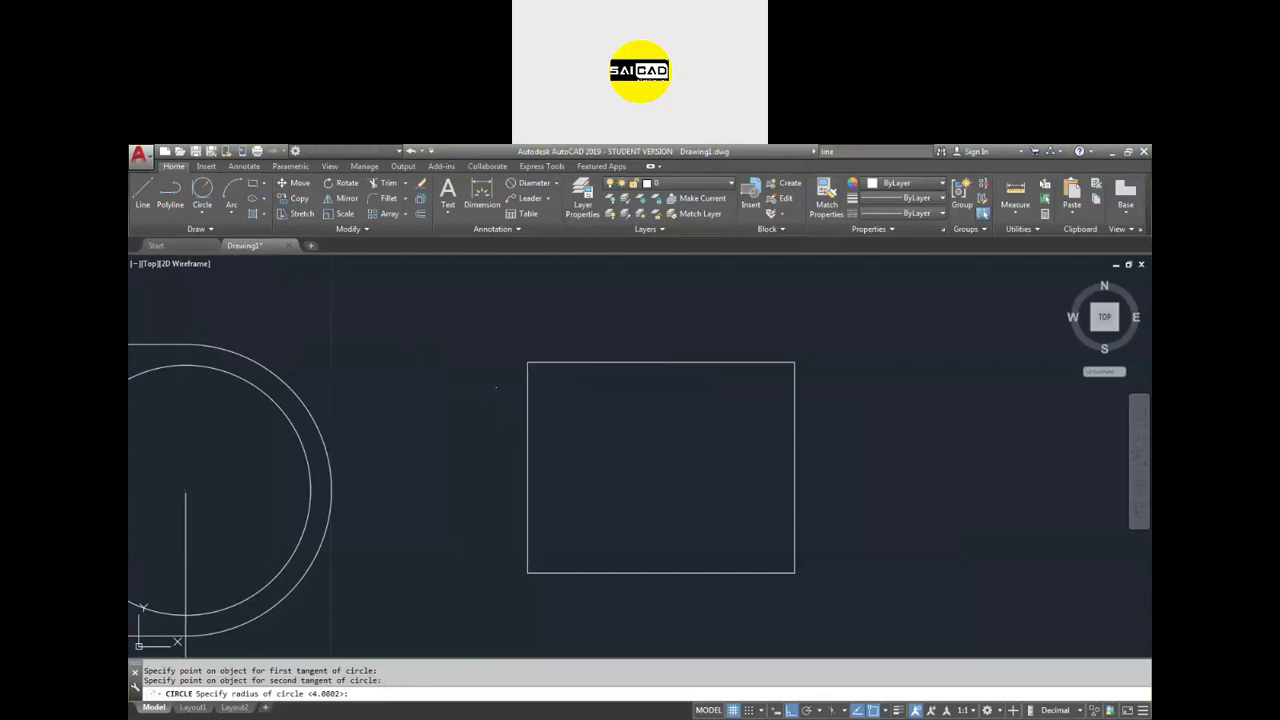
type("2")
key("Return")
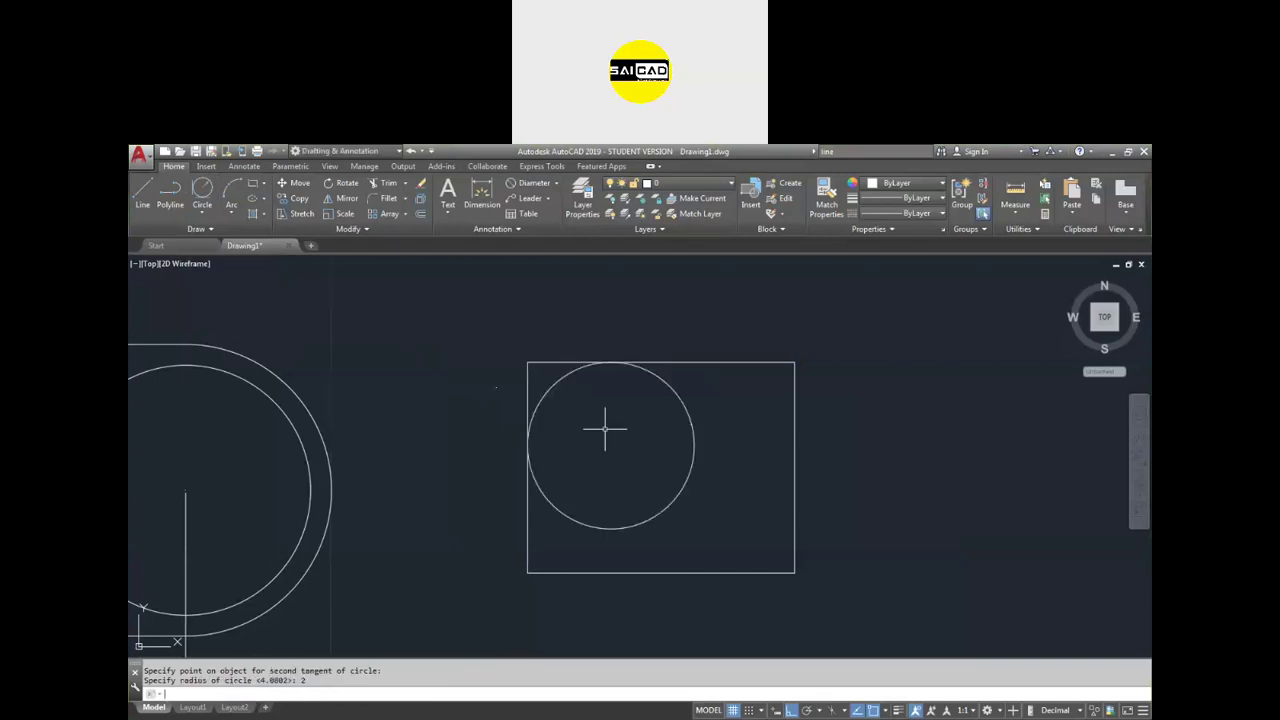
- Add an R2 radius dimension to the new circle
left_click(555, 184)
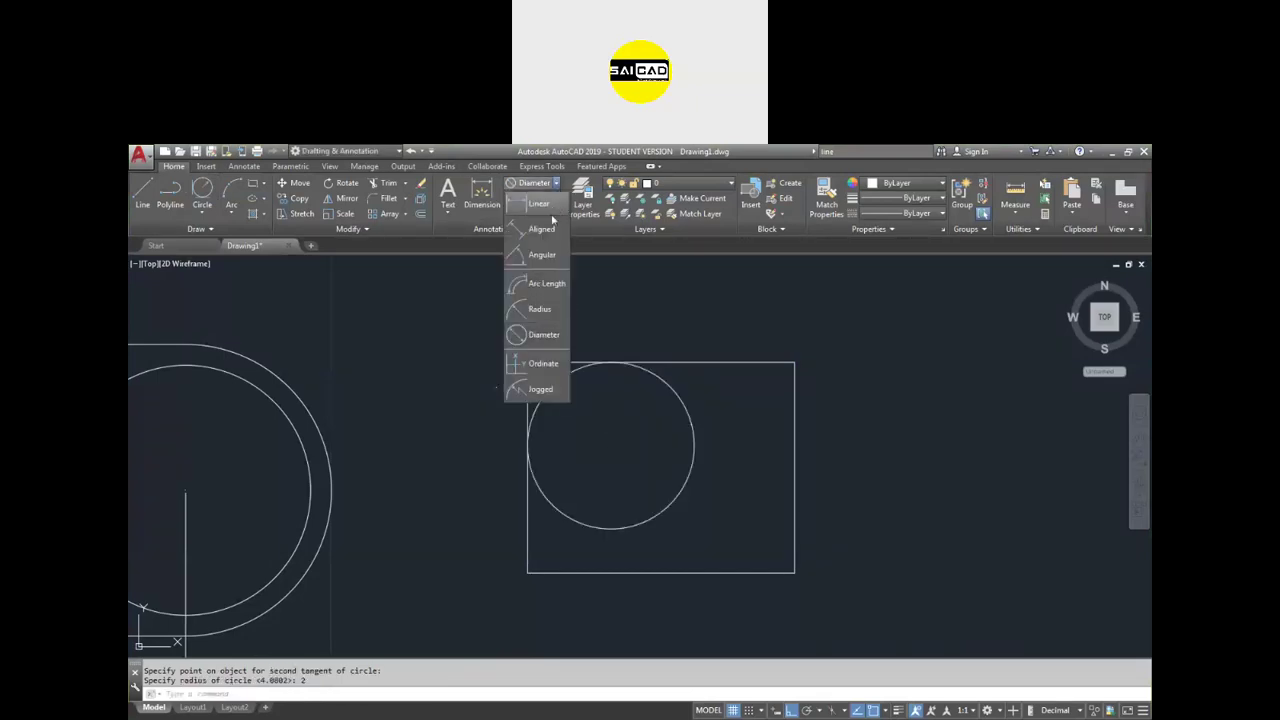
left_click(541, 309)
left_click(685, 413)
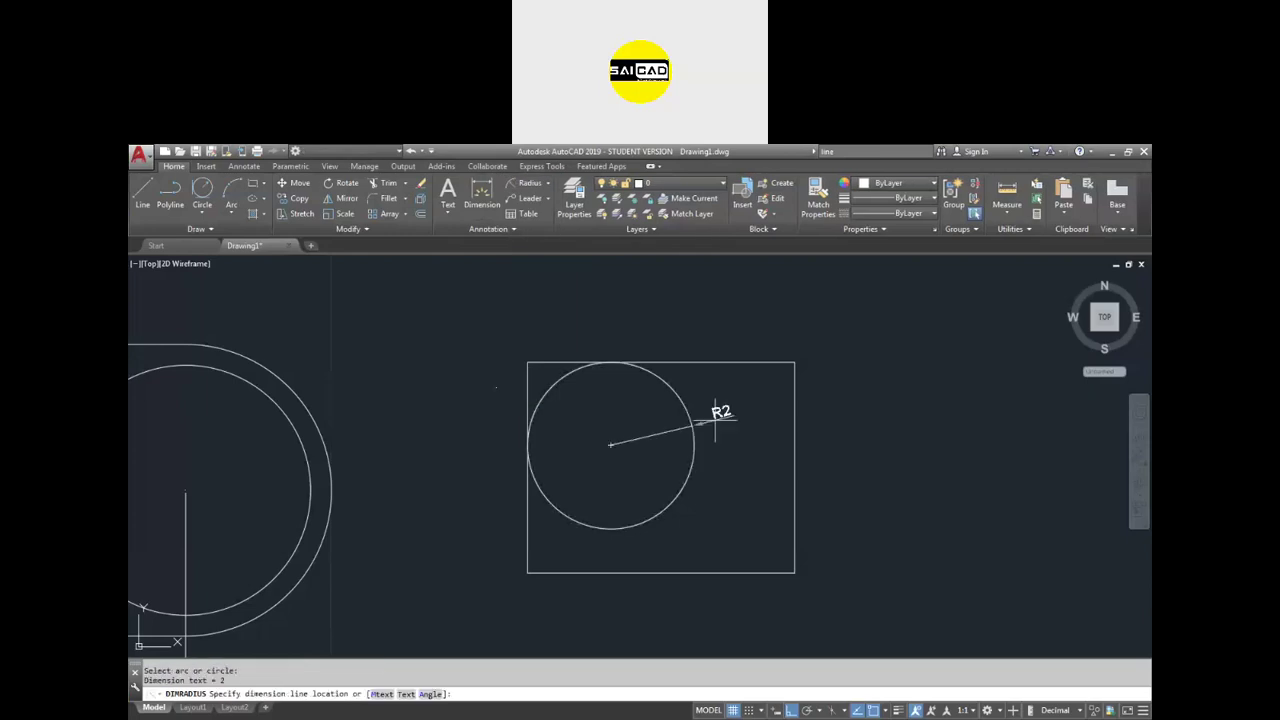
left_click(543, 360)
left_click(482, 470)
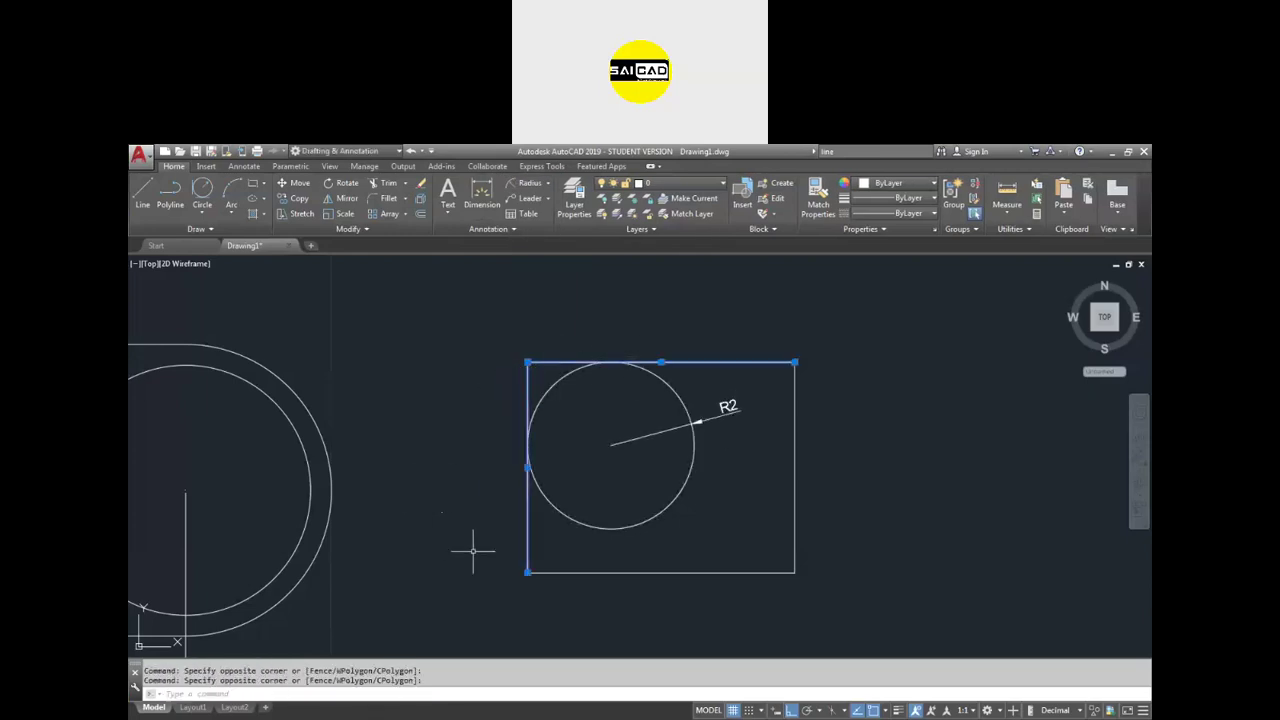
key("Escape")
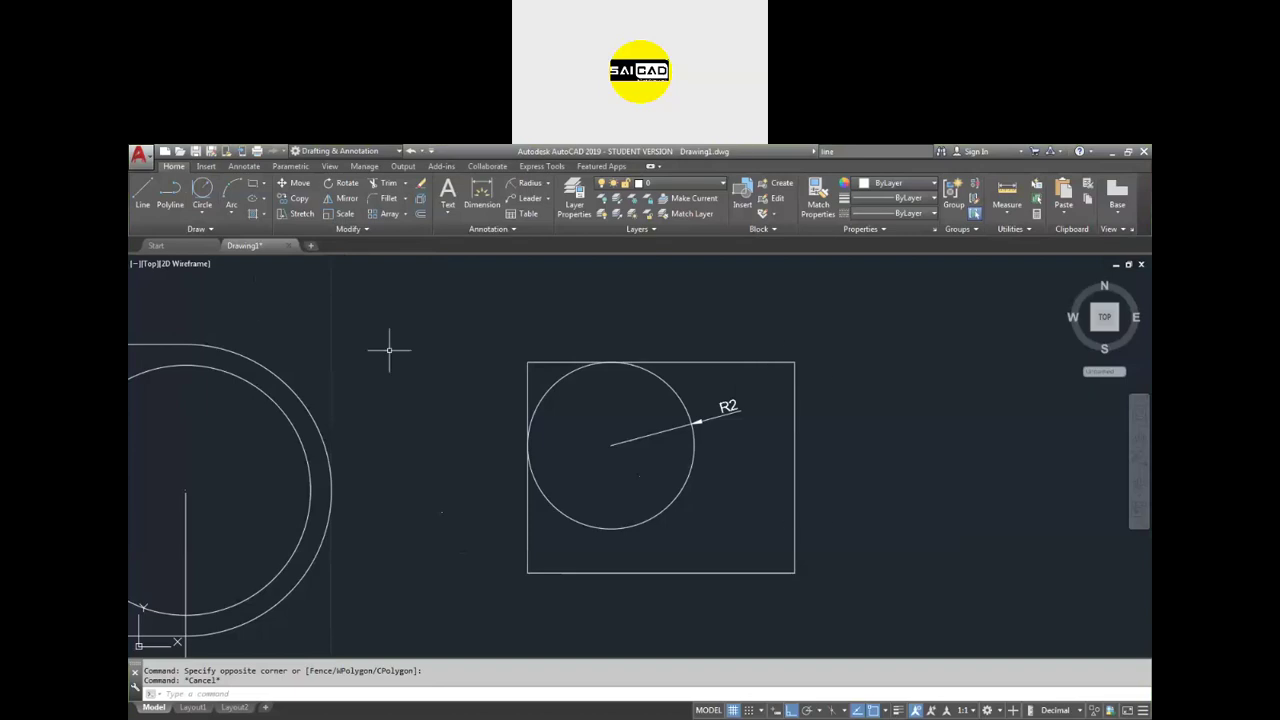
left_click(202, 212)
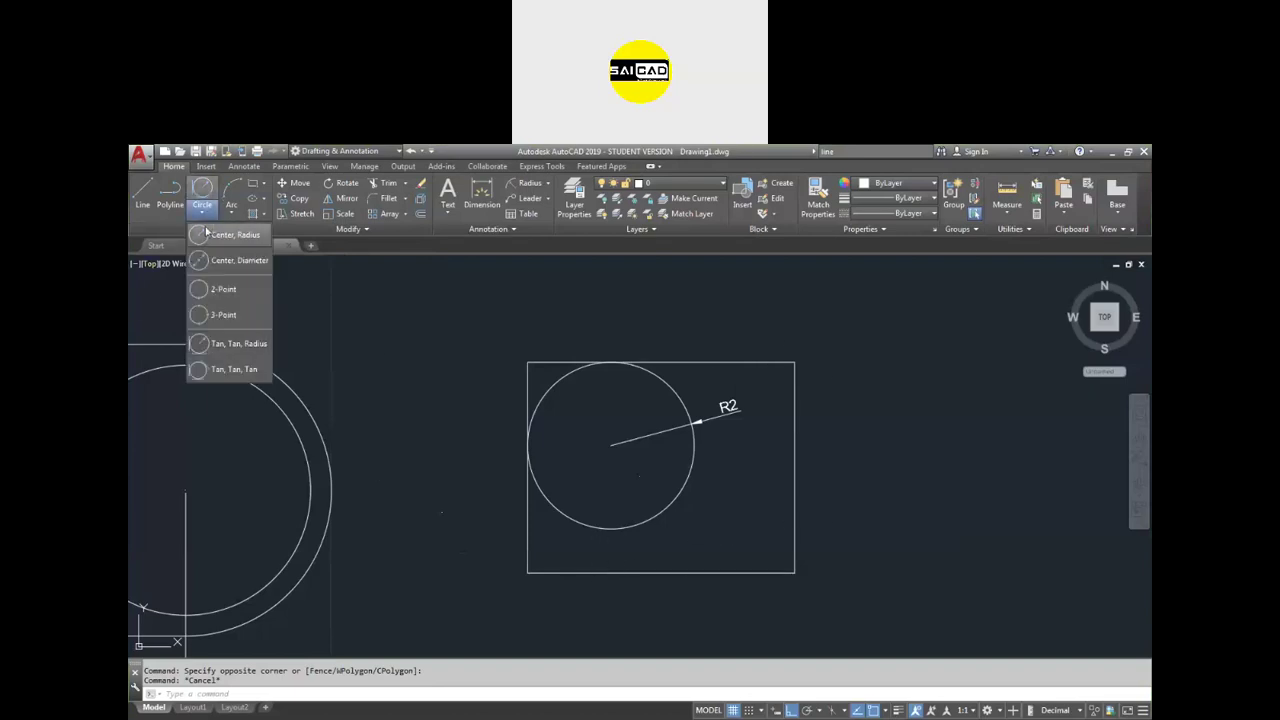
- Draw a radius-1 circle tangent to the R2 circle and the rectangle's bottom edge
left_click(223, 345)
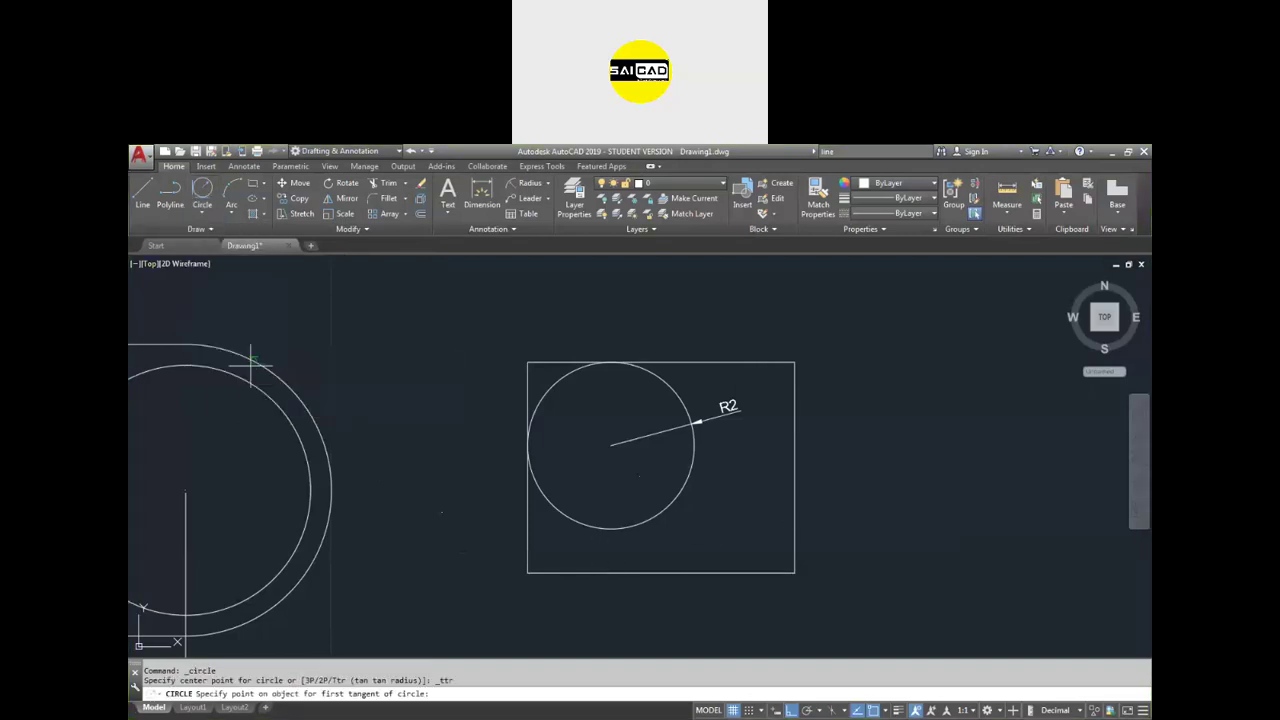
left_click(664, 513)
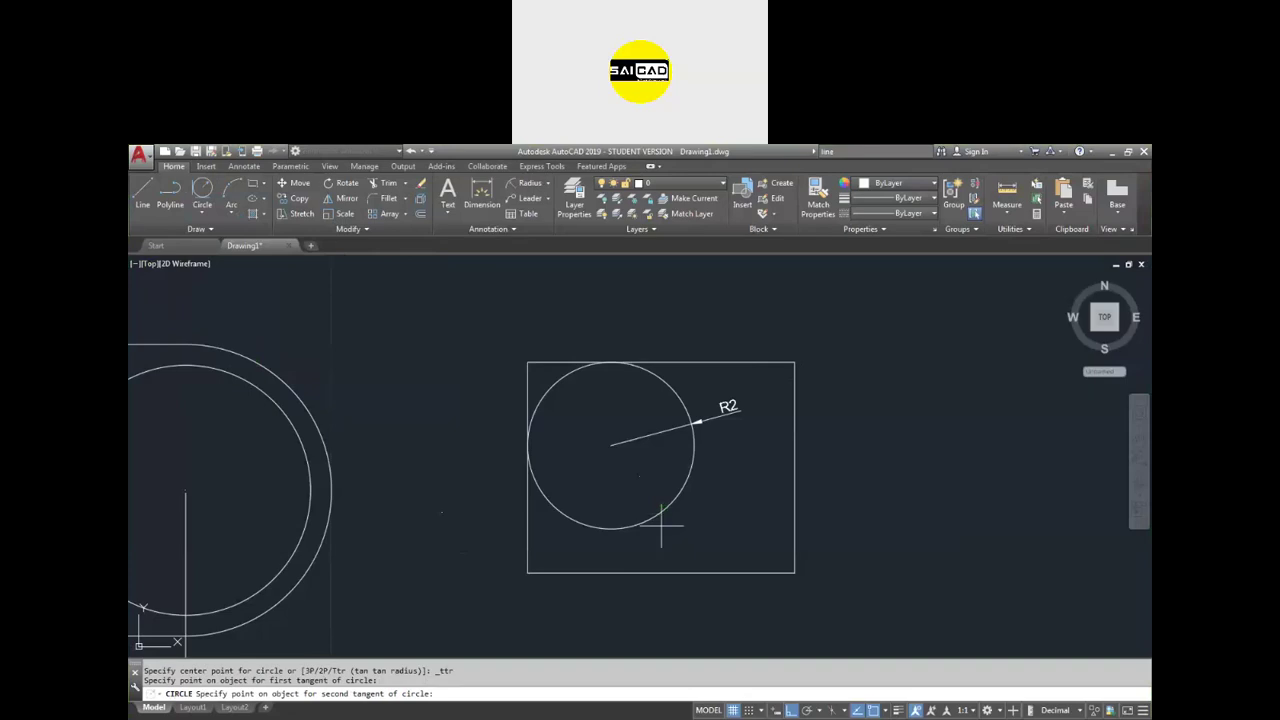
left_click(656, 572)
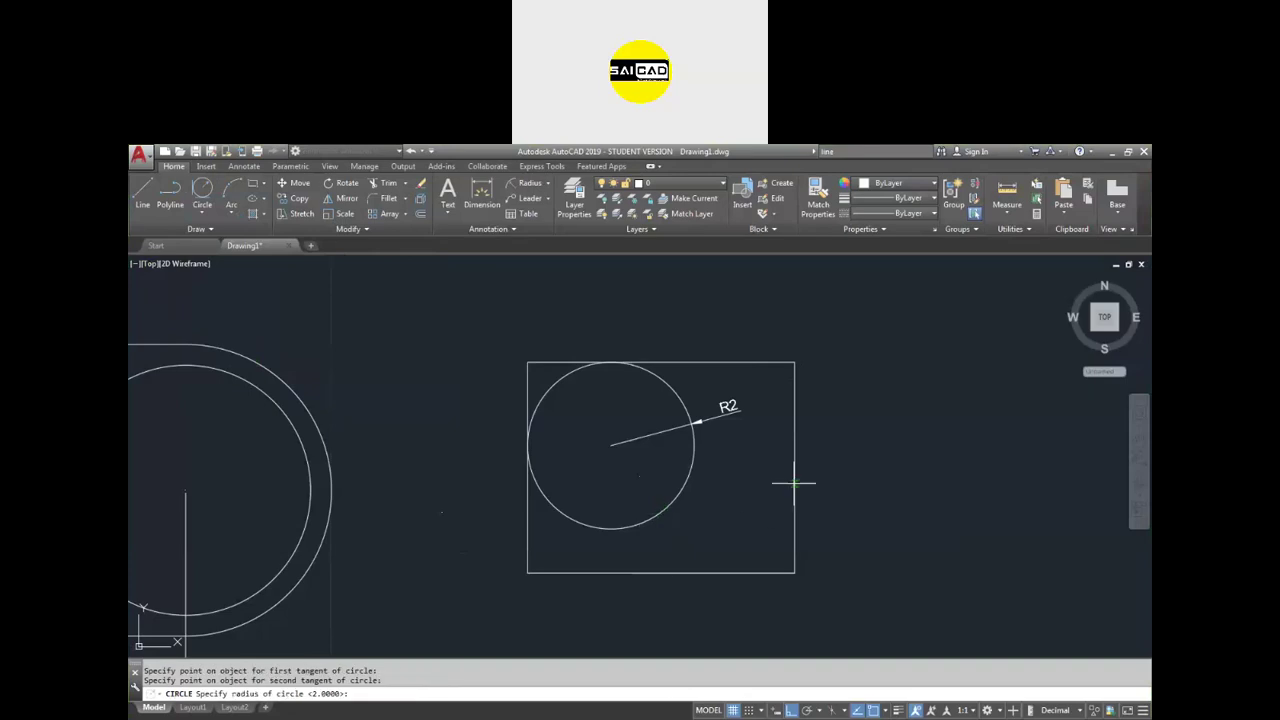
key("Return")
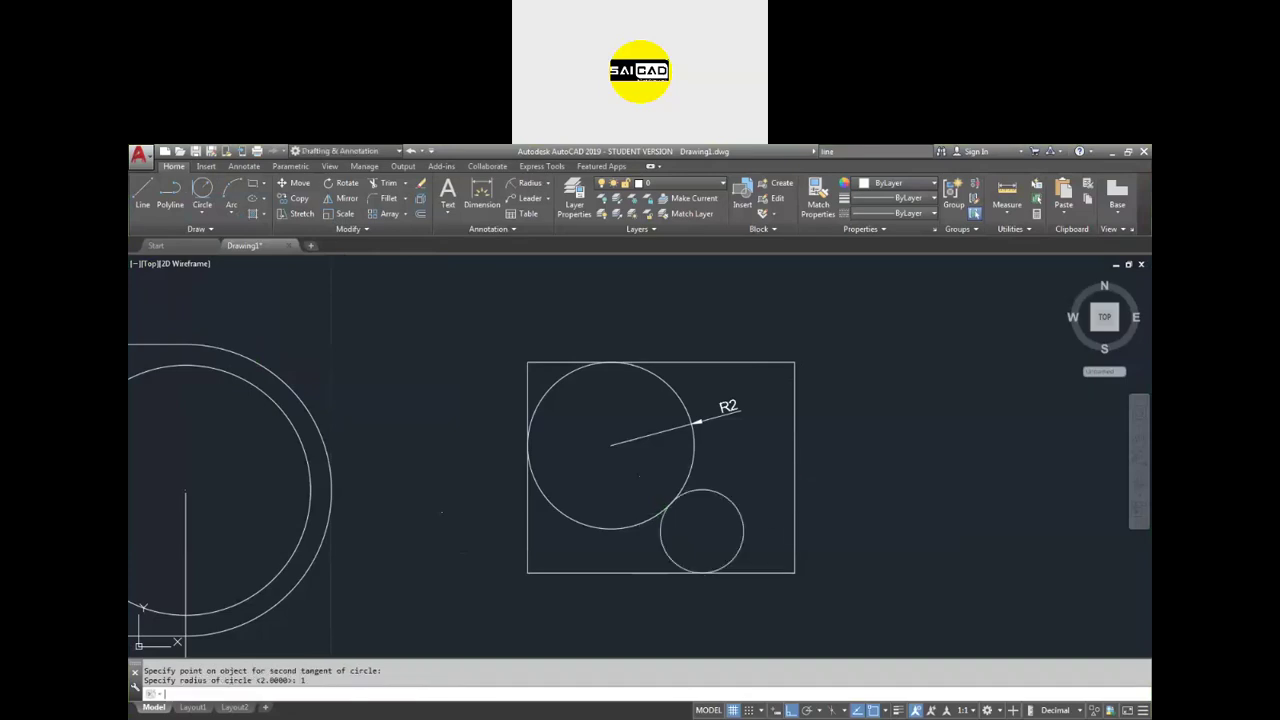
scroll(670, 539, "up", 4)
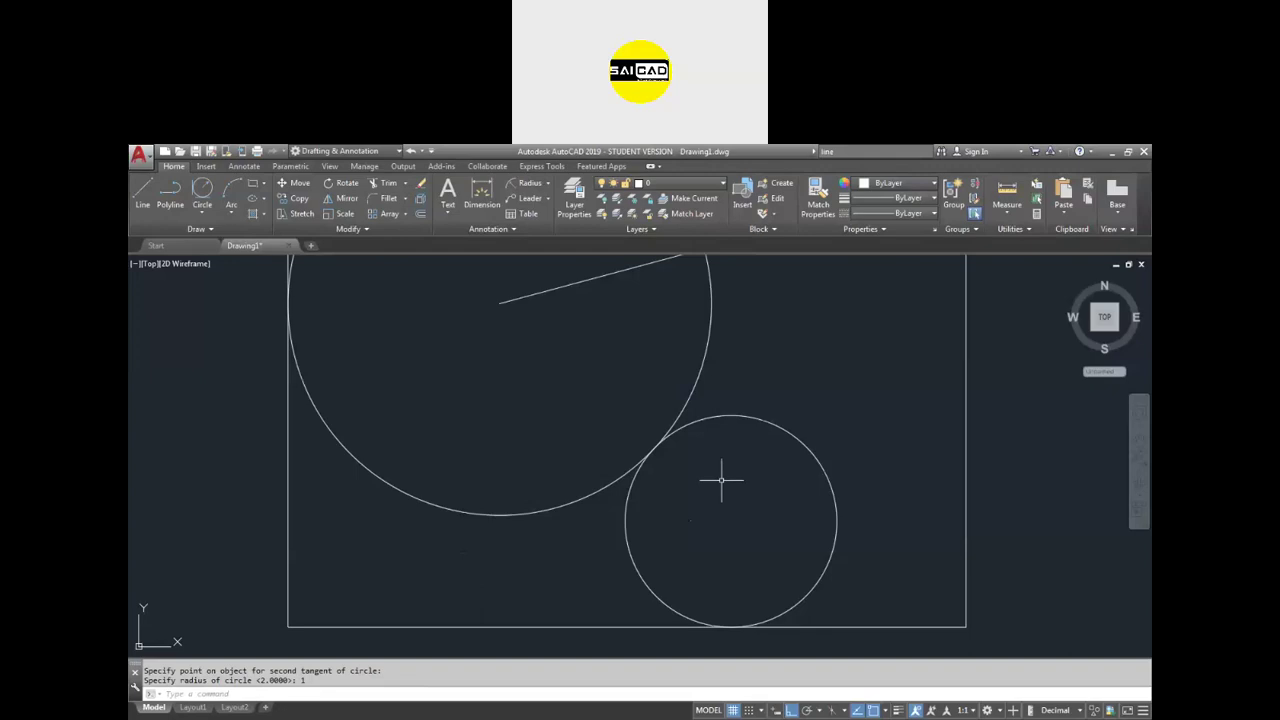
scroll(795, 455, "down", 2)
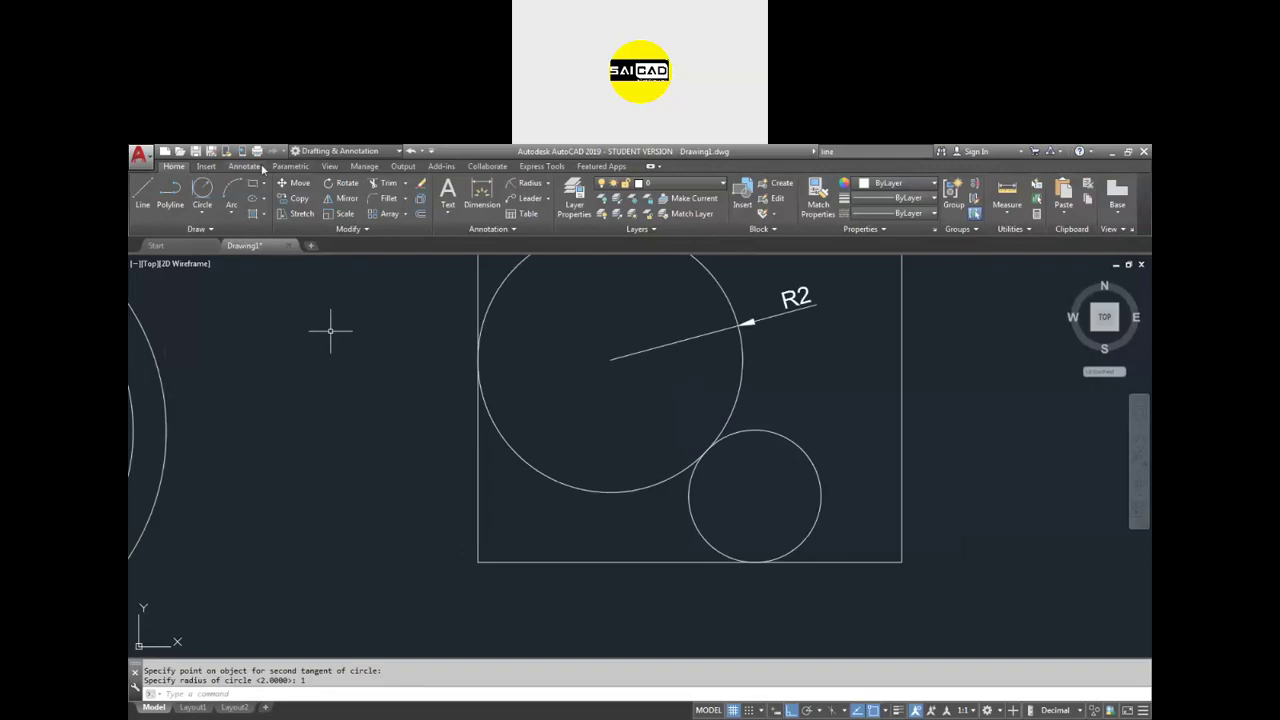
- Draw another radius-1 circle tangent to the R2 circle and the rectangle's left edge
left_click(202, 192)
left_click(497, 437)
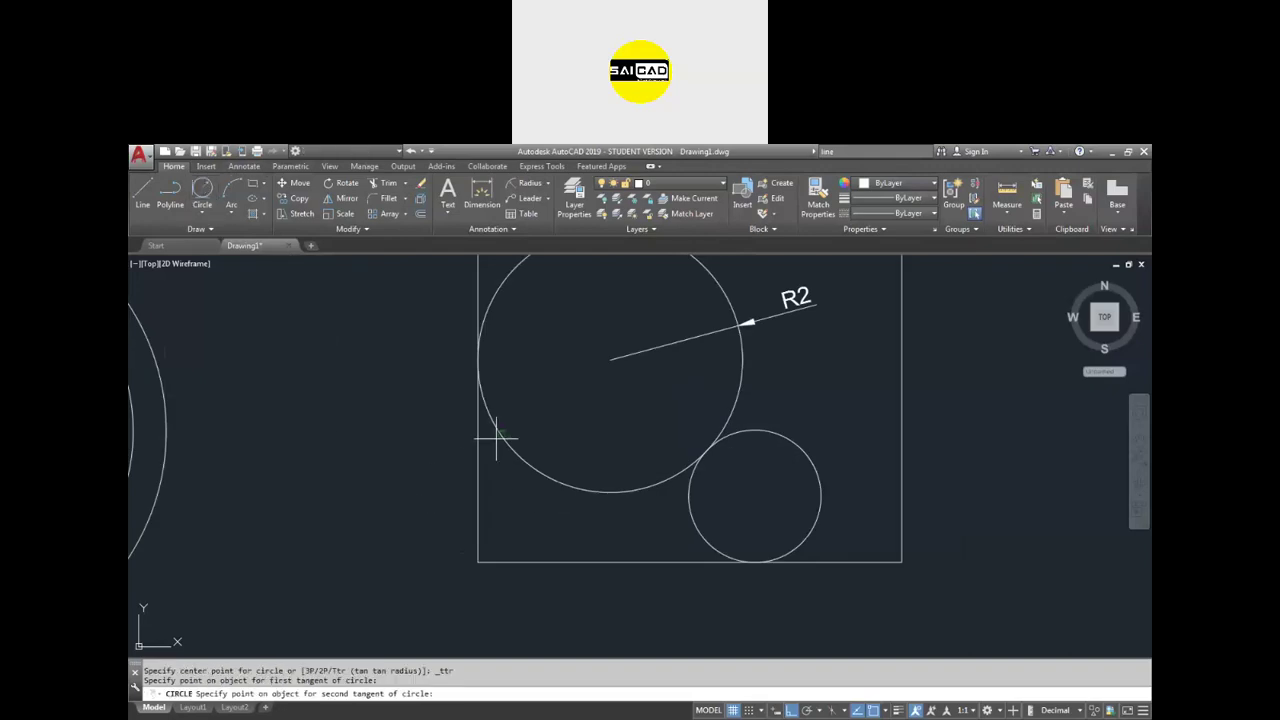
left_click(504, 559)
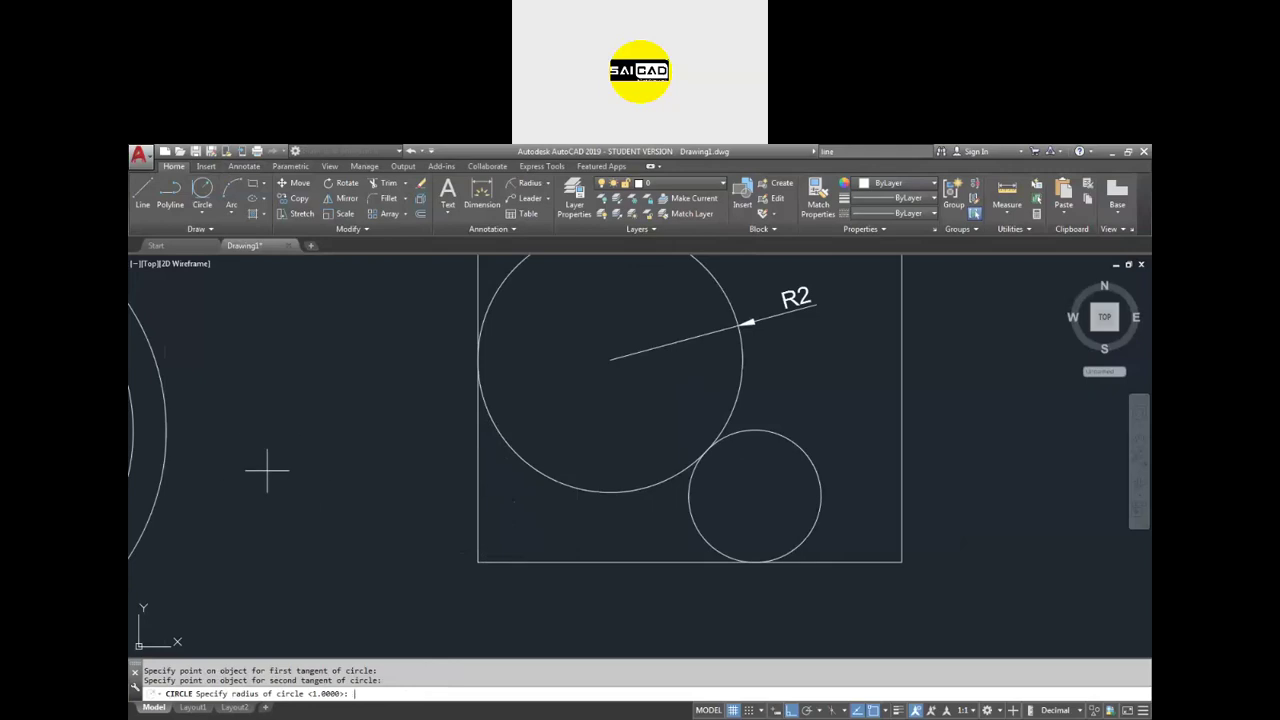
type("1")
key("Return")
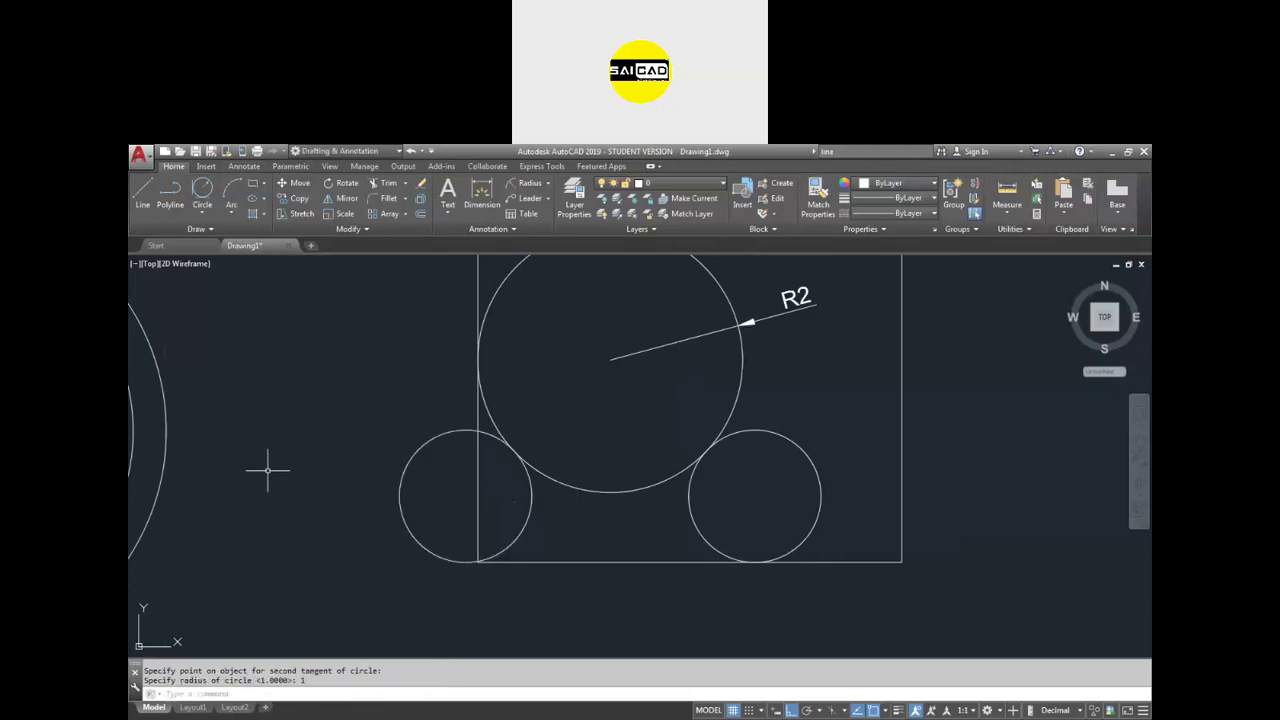
- Select the two small circles to check them, then clear the selection
left_click(535, 510)
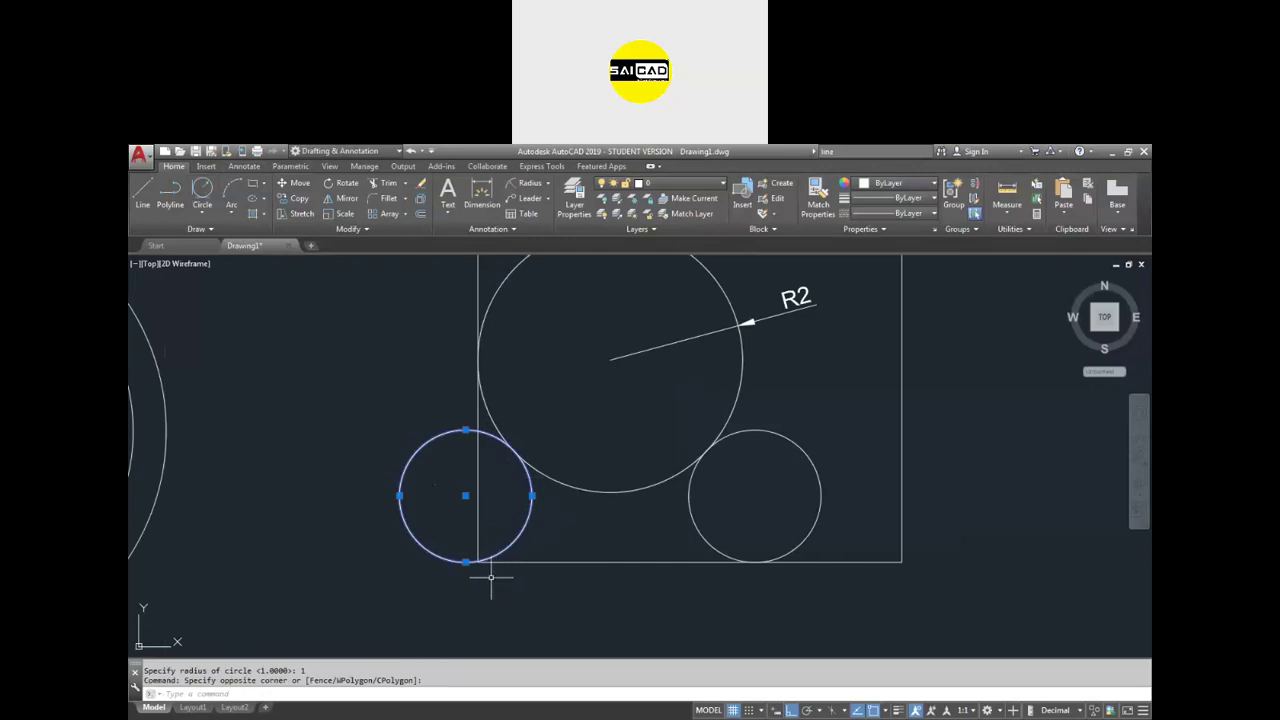
key("Escape")
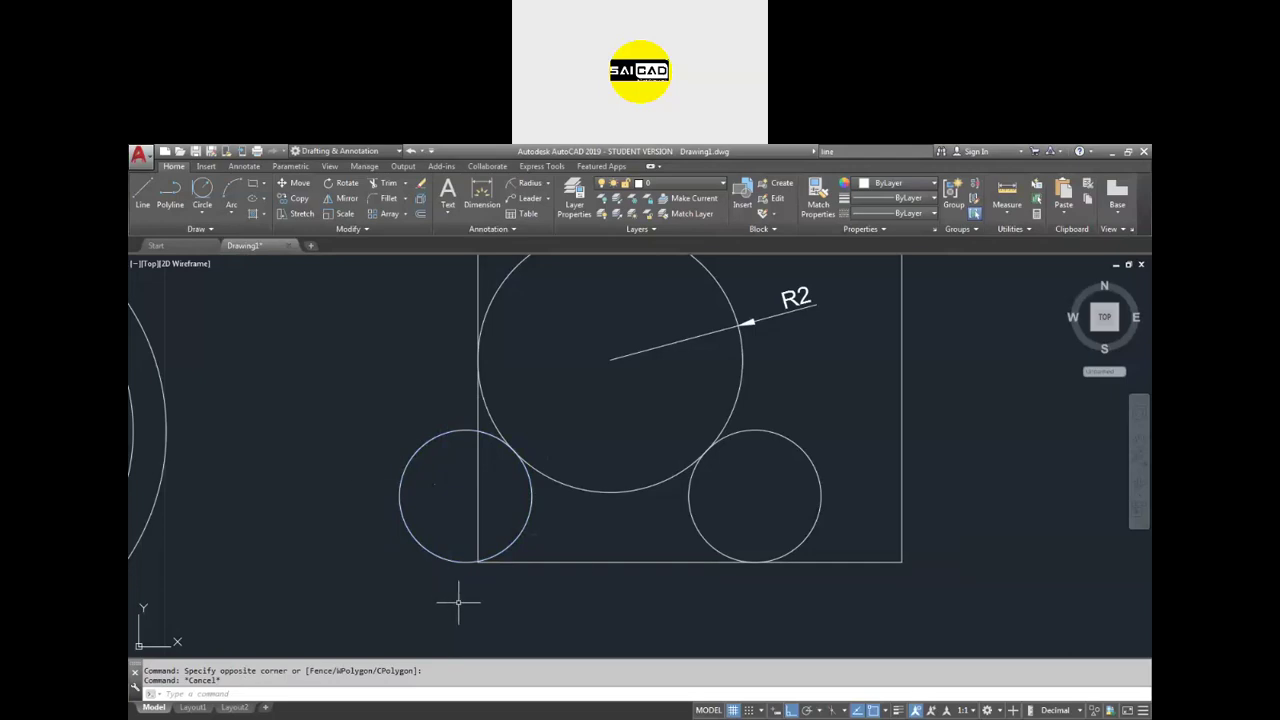
left_click(755, 517)
left_click(513, 584)
scroll(513, 584, "down", 4)
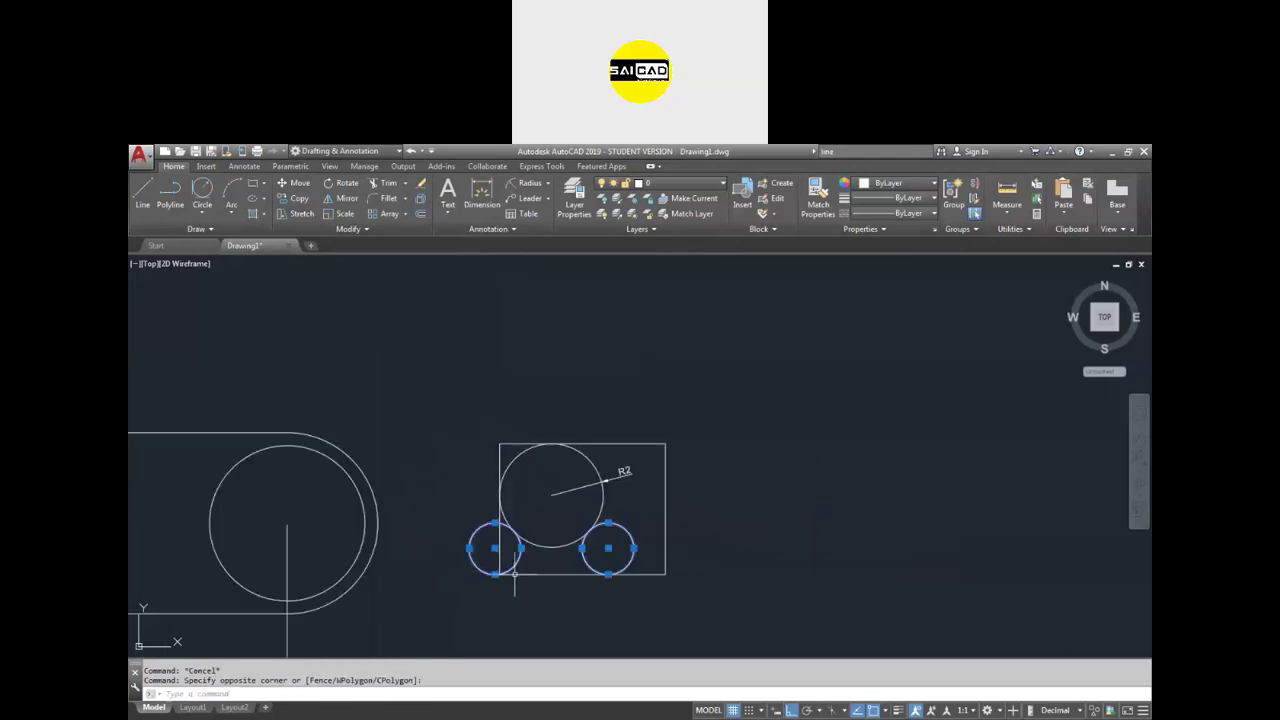
scroll(566, 498, "up", 2)
key("Escape")
key("Escape")
scroll(672, 500, "up", 3)
scroll(672, 515, "down", 3)
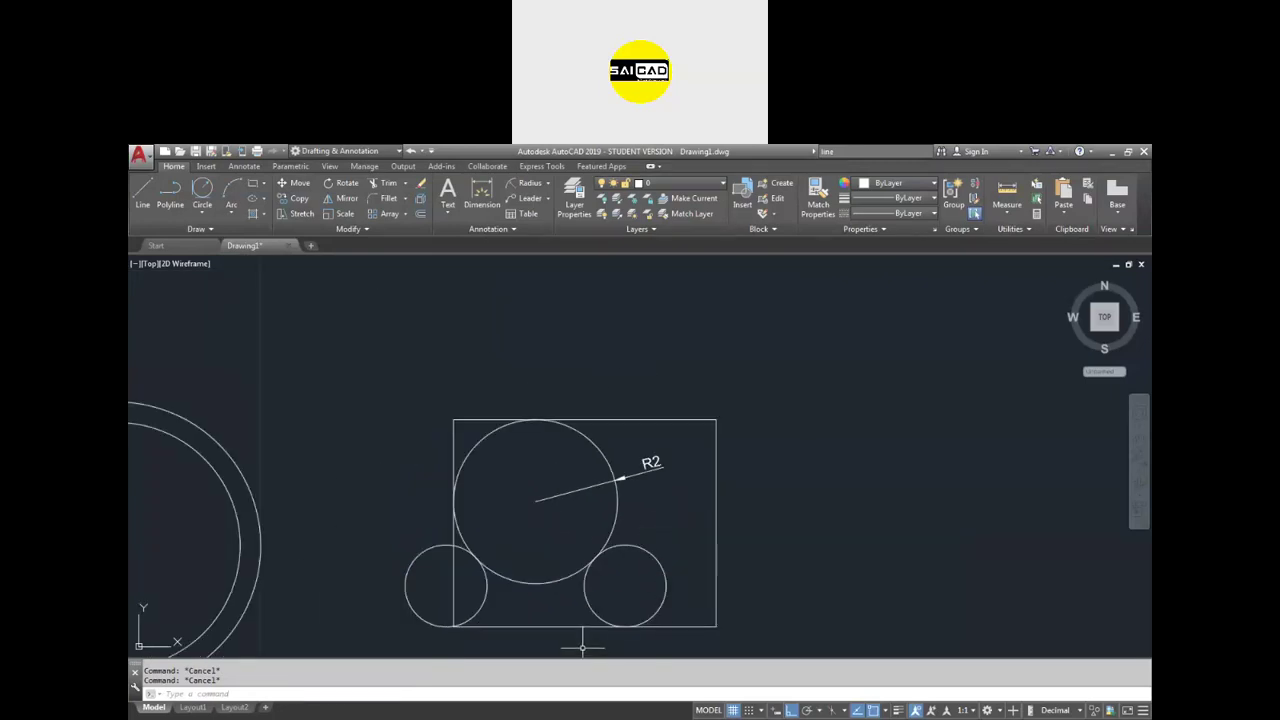
- Select the R2 circle, the lower-right circle and the rectangle's right edge
left_click(617, 455)
left_click(580, 471)
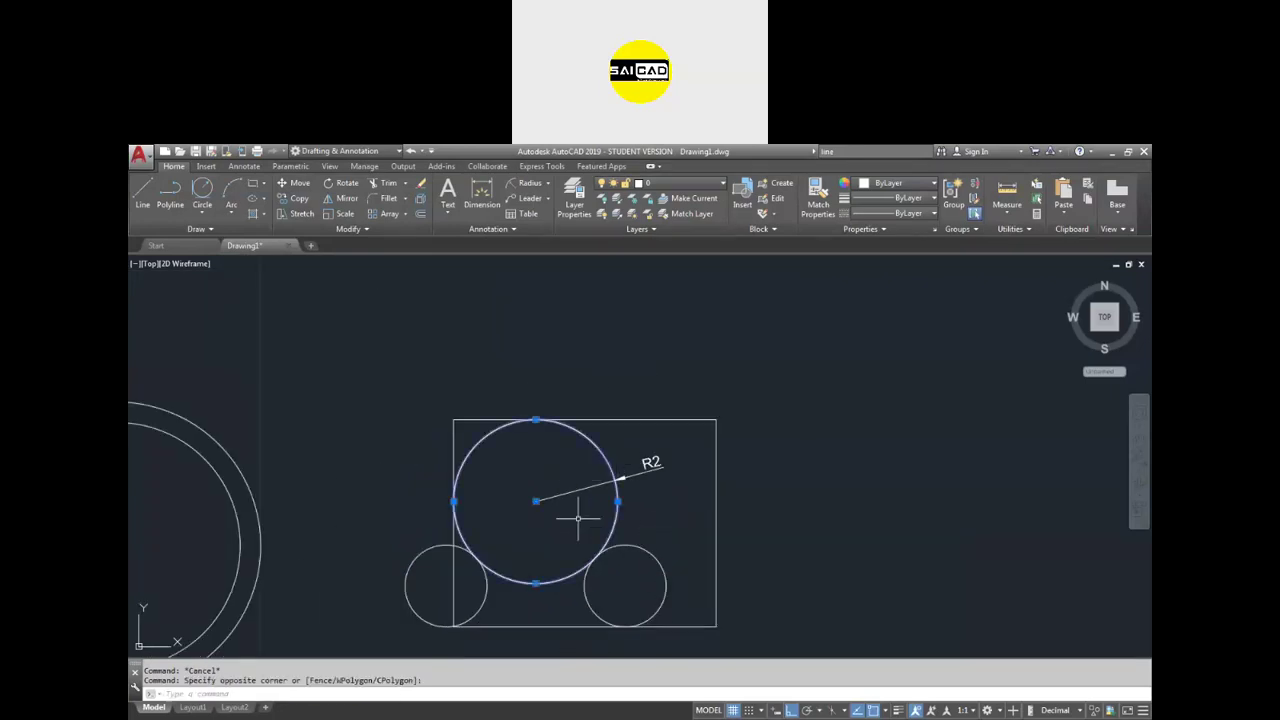
left_click(674, 514)
left_click(623, 549)
left_click(716, 500)
left_click(202, 210)
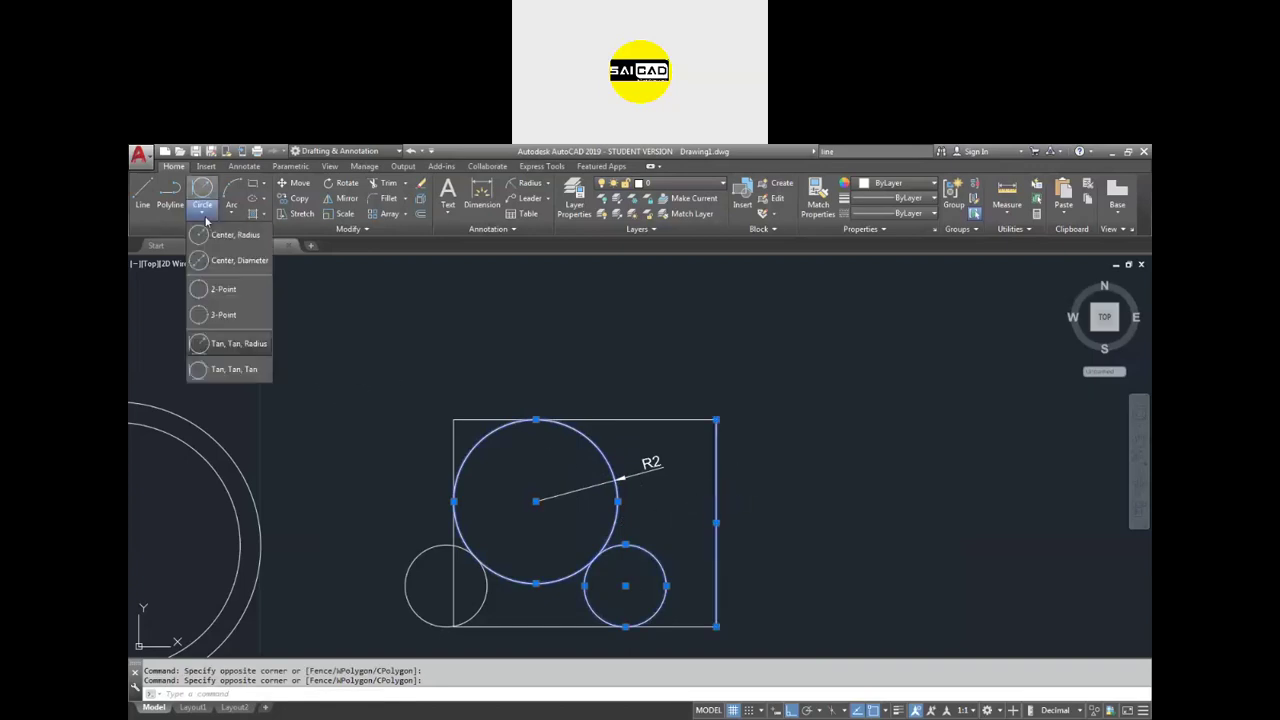
- Draw a Tan, Tan, Tan circle on the R2 circle, lower-right circle and right edge, then delete it
left_click(218, 370)
left_click(618, 500)
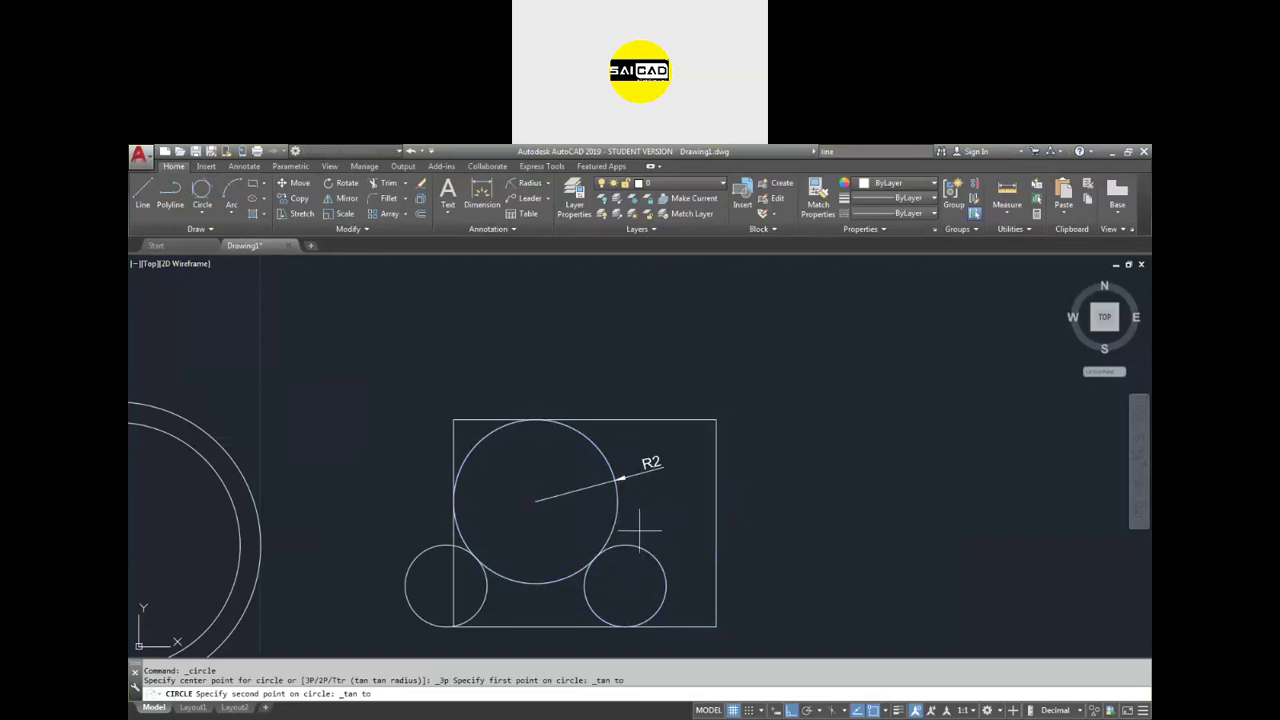
left_click(646, 545)
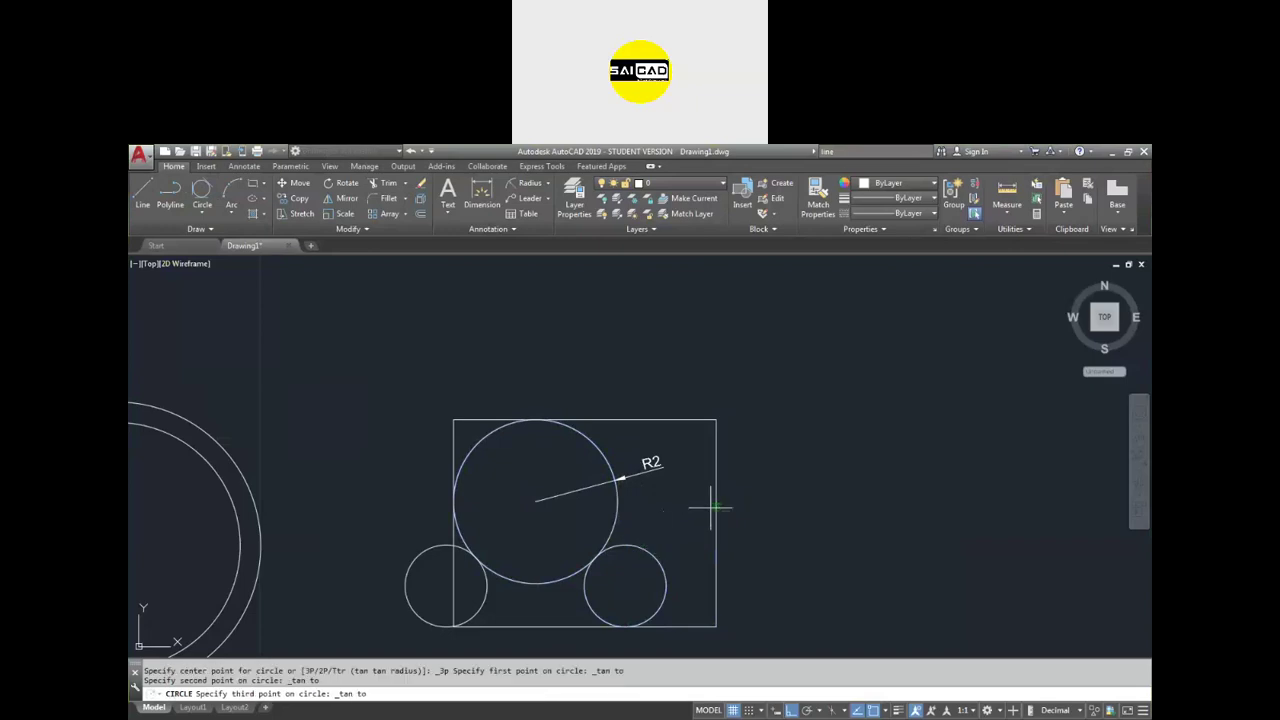
left_click(713, 507)
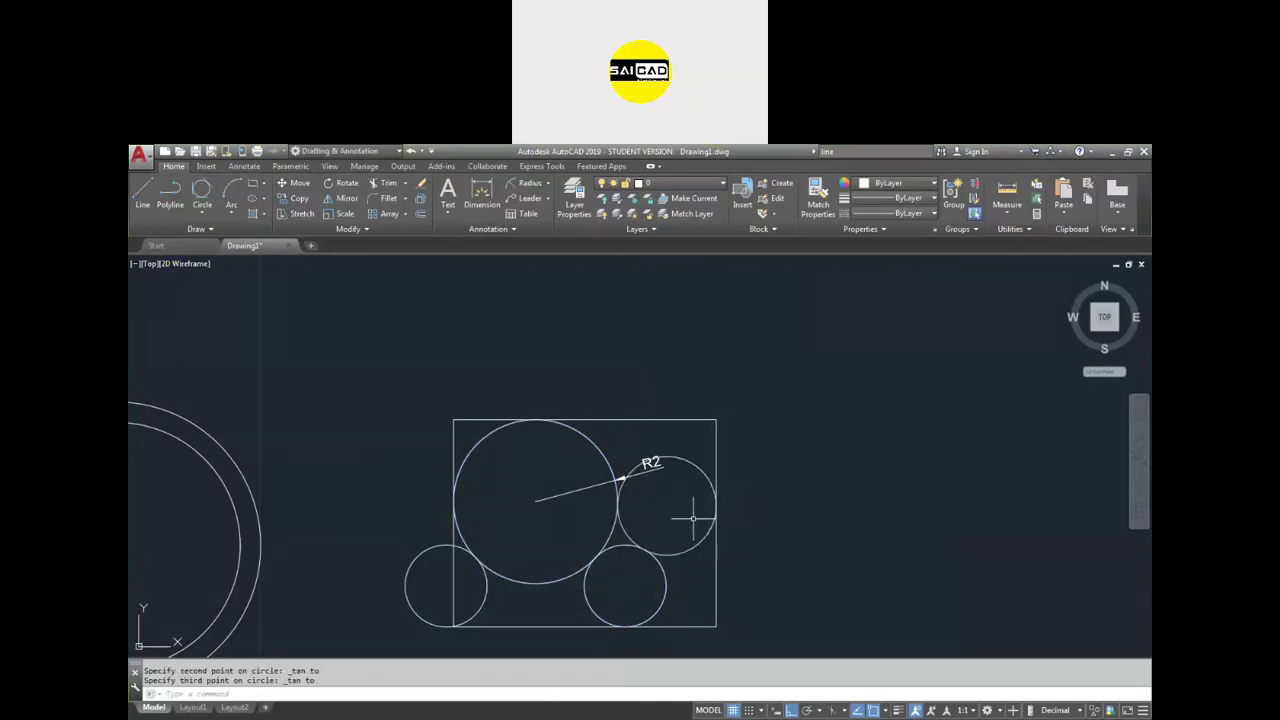
scroll(663, 505, "up", 4)
scroll(650, 530, "down", 4)
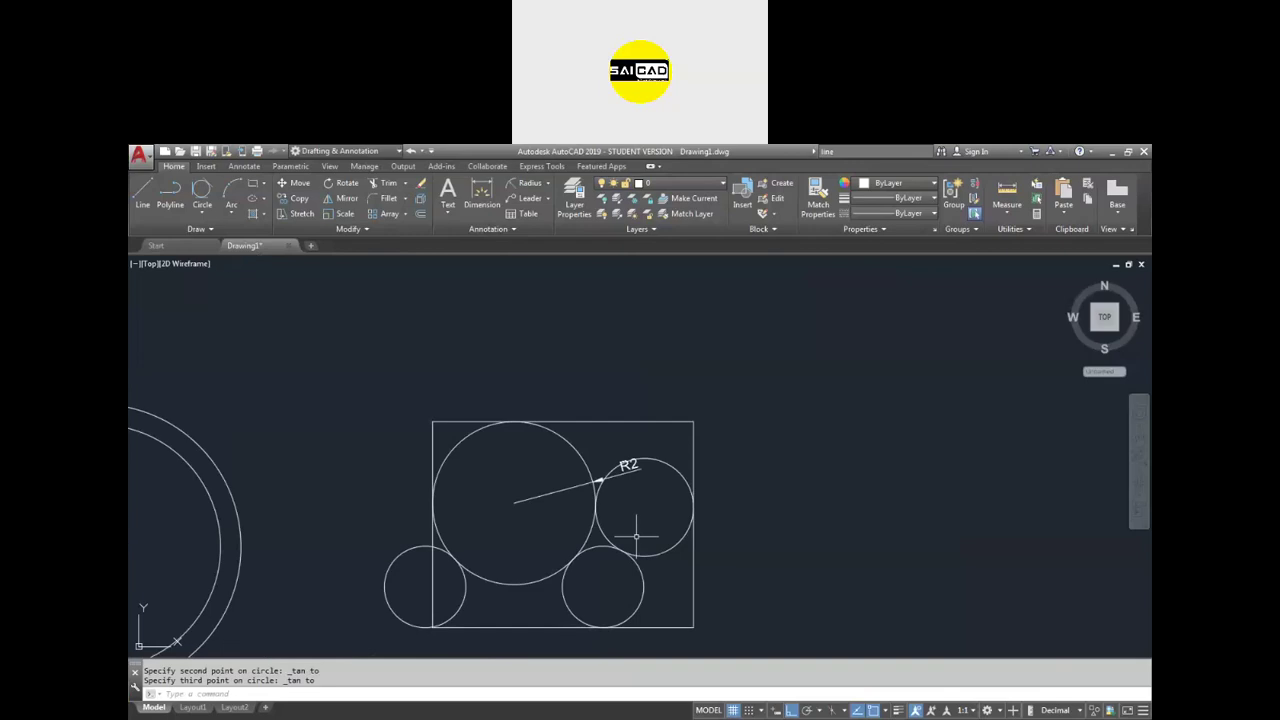
left_click(688, 466)
left_click(652, 495)
key("Delete")
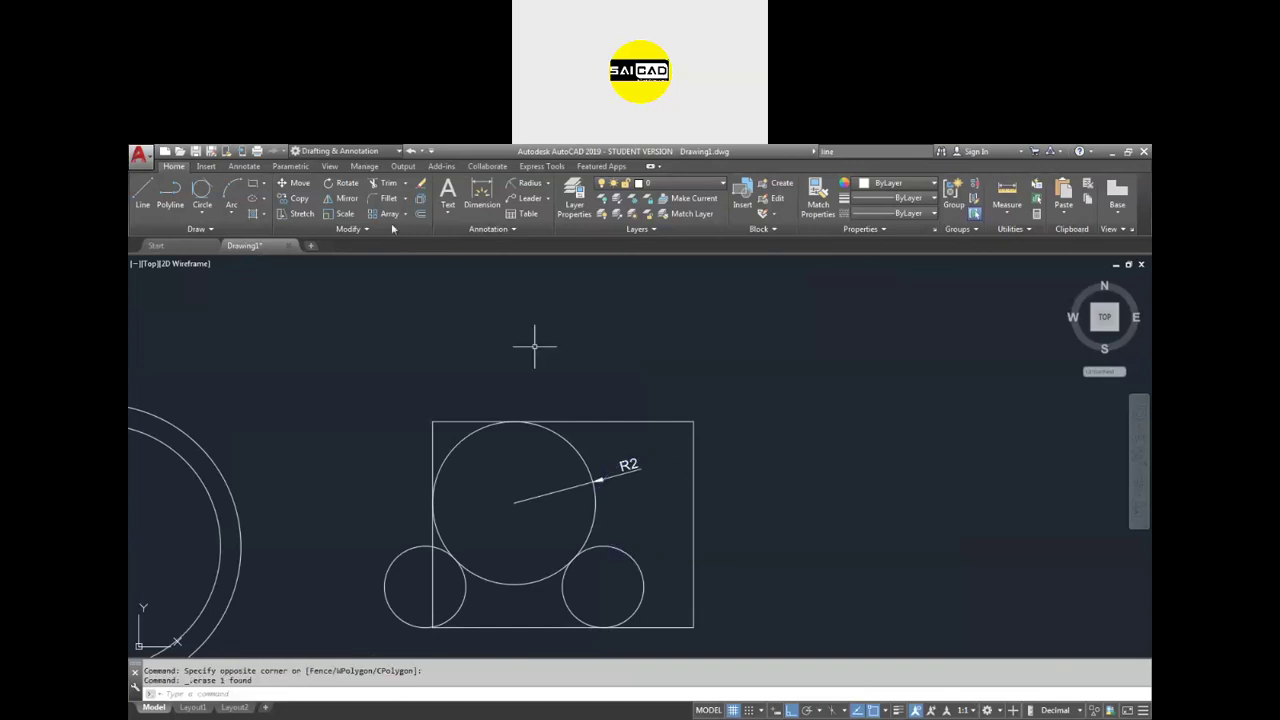
- Fit a three-tangent circle to the R2 circle, top edge and right edge, then erase two selected circles
left_click(202, 195)
left_click(577, 455)
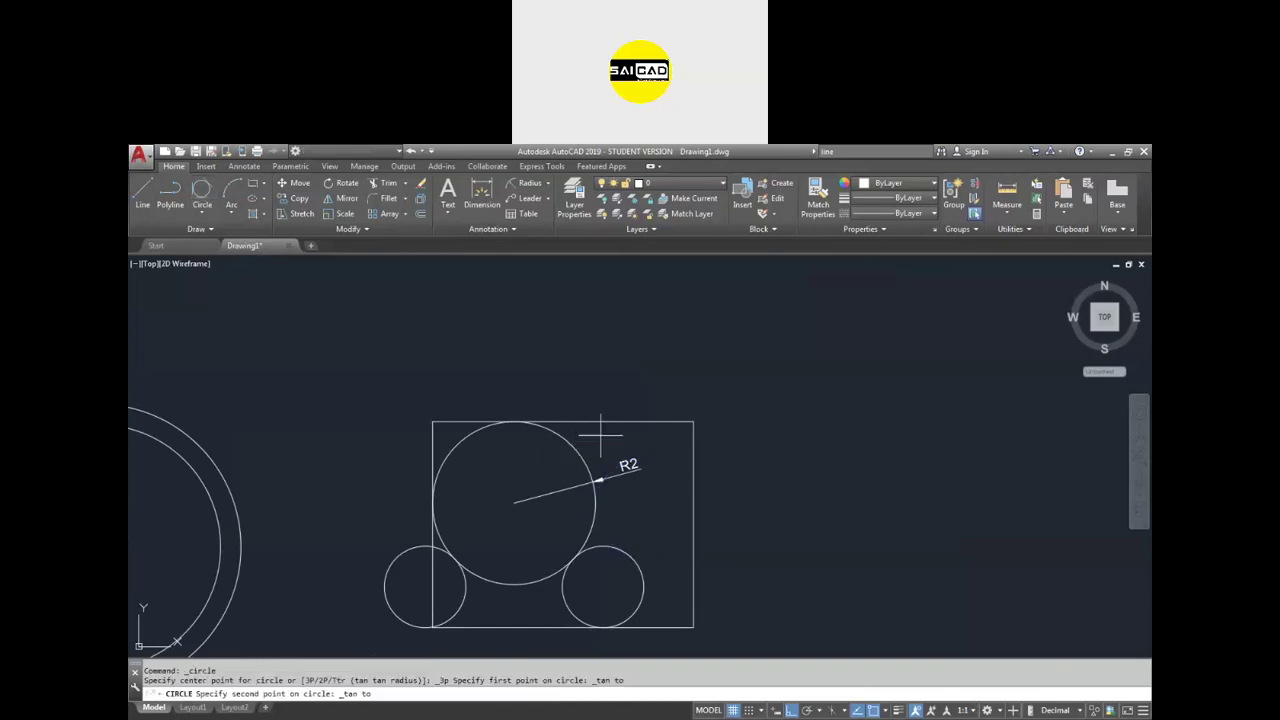
left_click(640, 421)
left_click(693, 452)
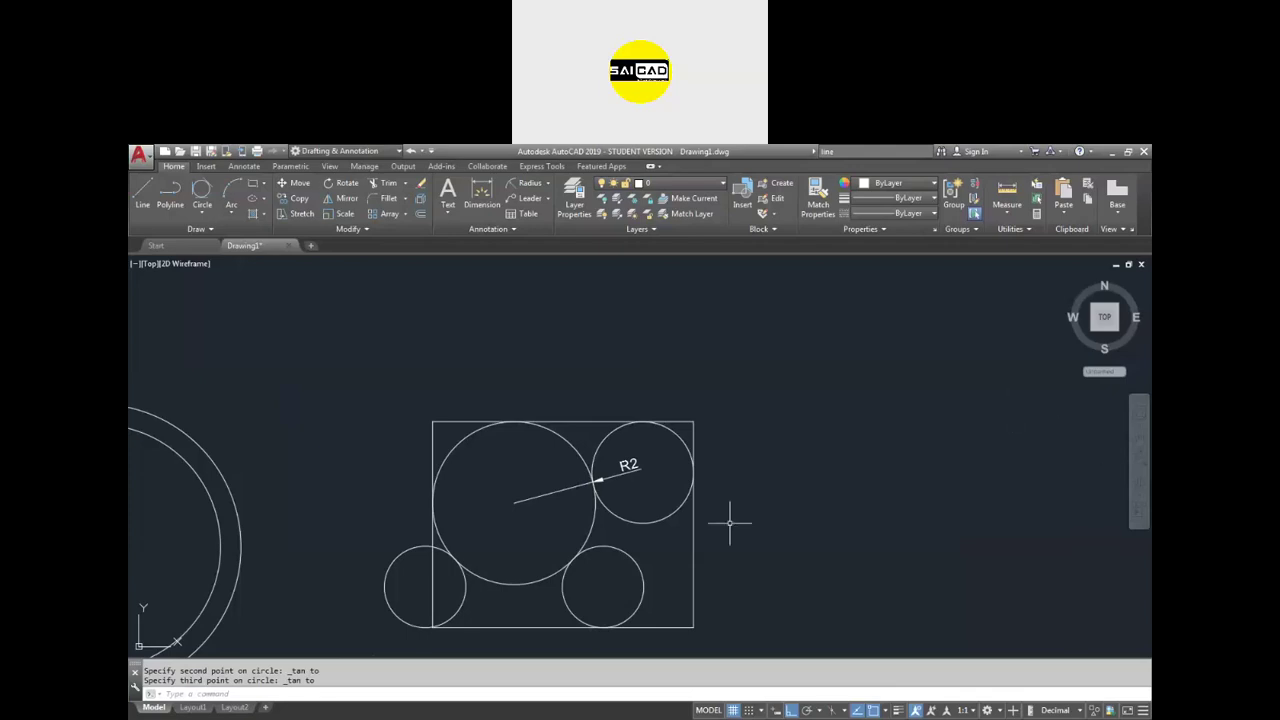
left_click(628, 505)
key("Delete")
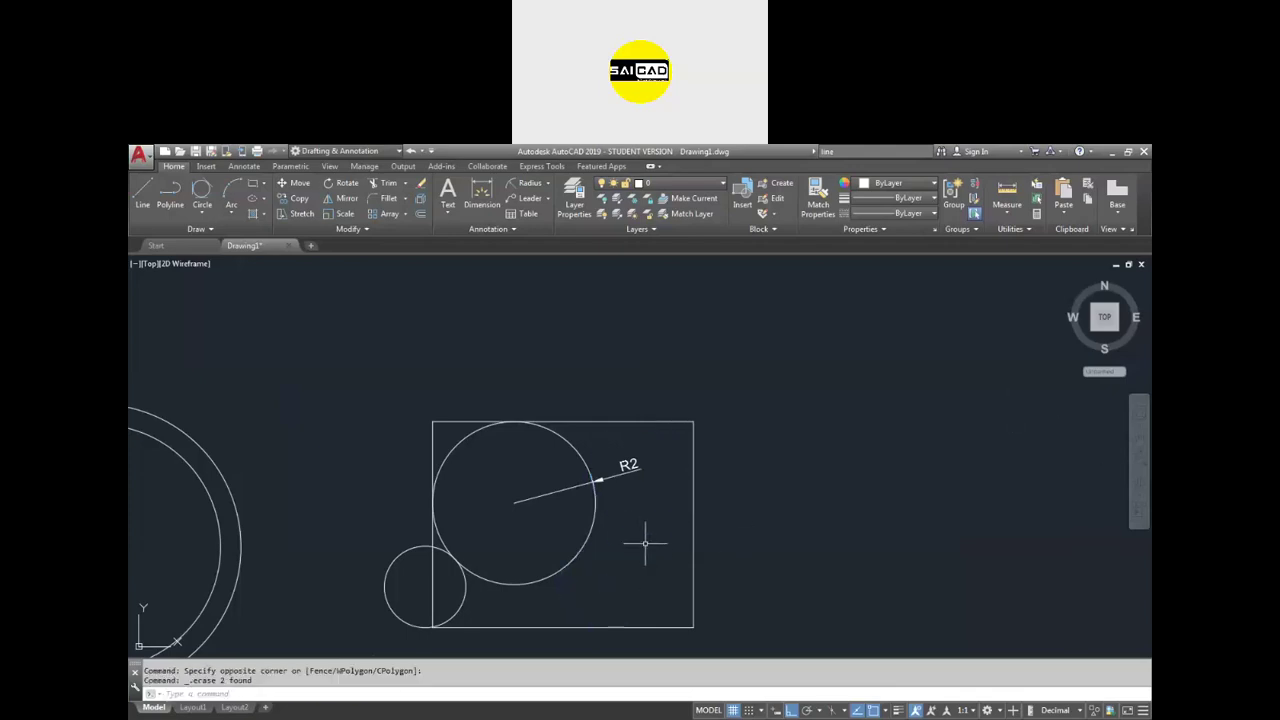
- Drag the R2 dimension label further up and to the right
left_click(618, 476)
left_click(630, 470)
left_click(625, 362)
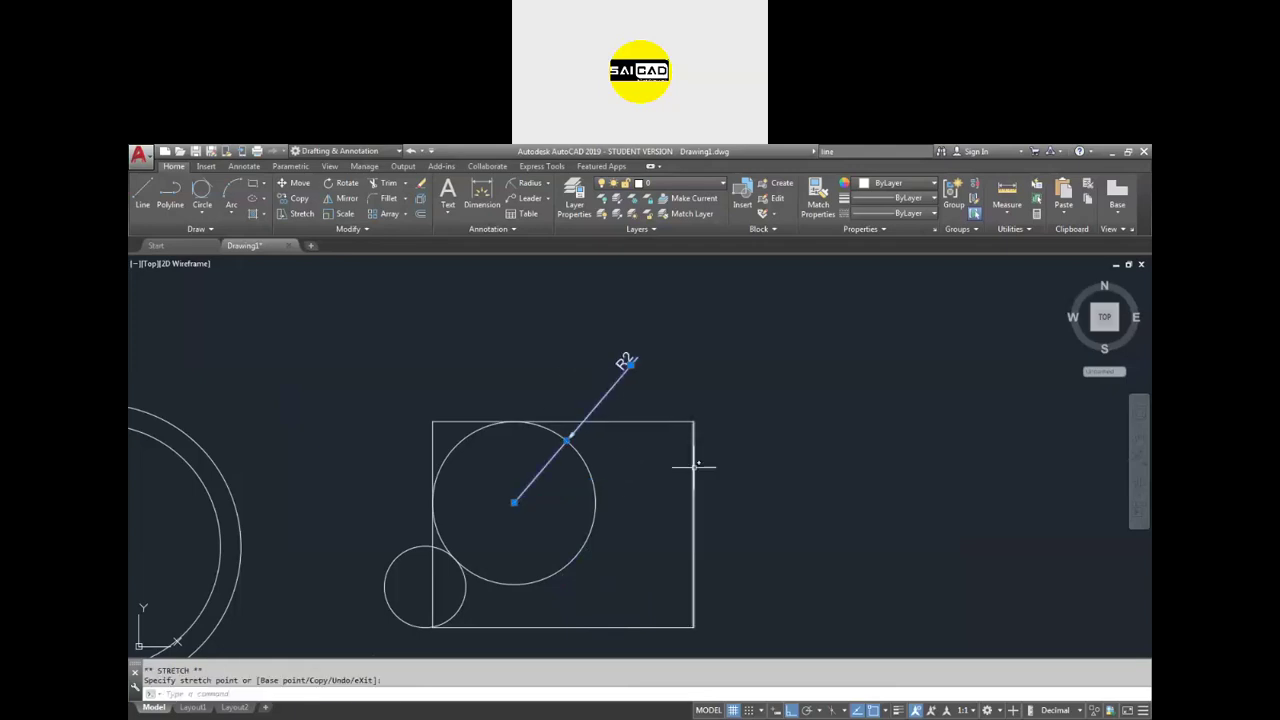
key("Escape")
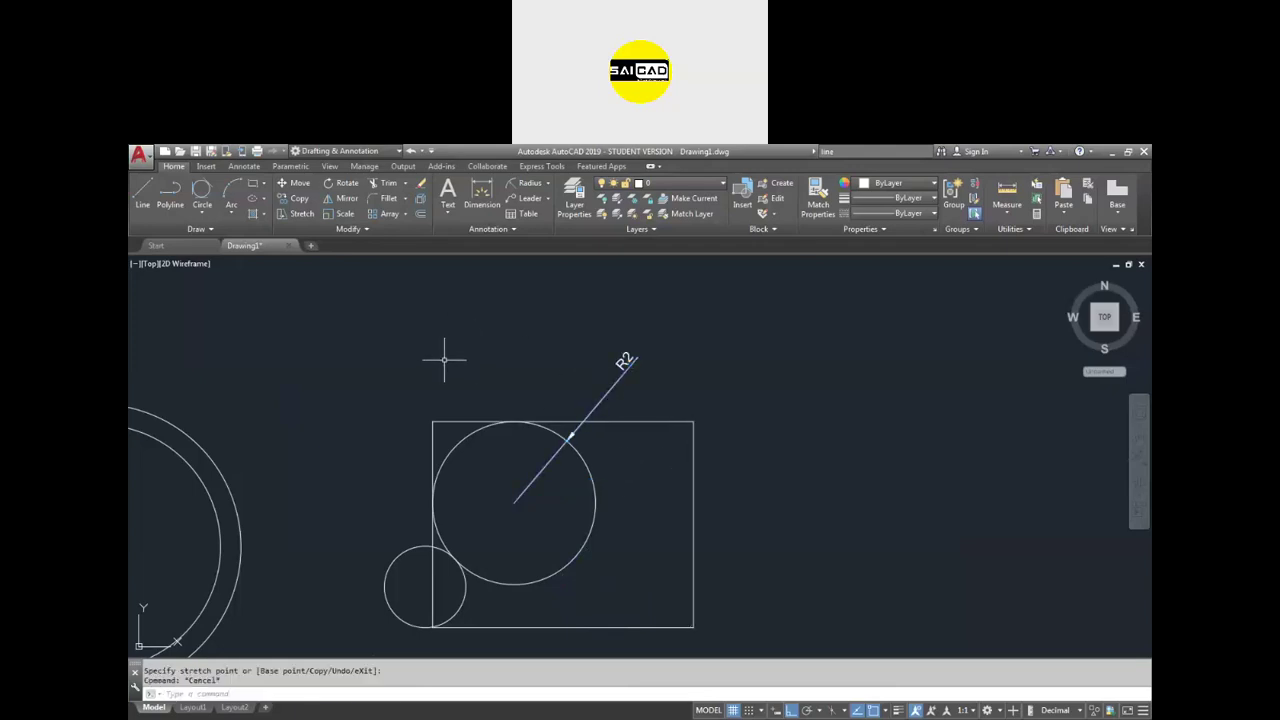
- Draw a Tan, Tan, Tan circle touching the large circle, the top edge and the right edge
left_click(202, 211)
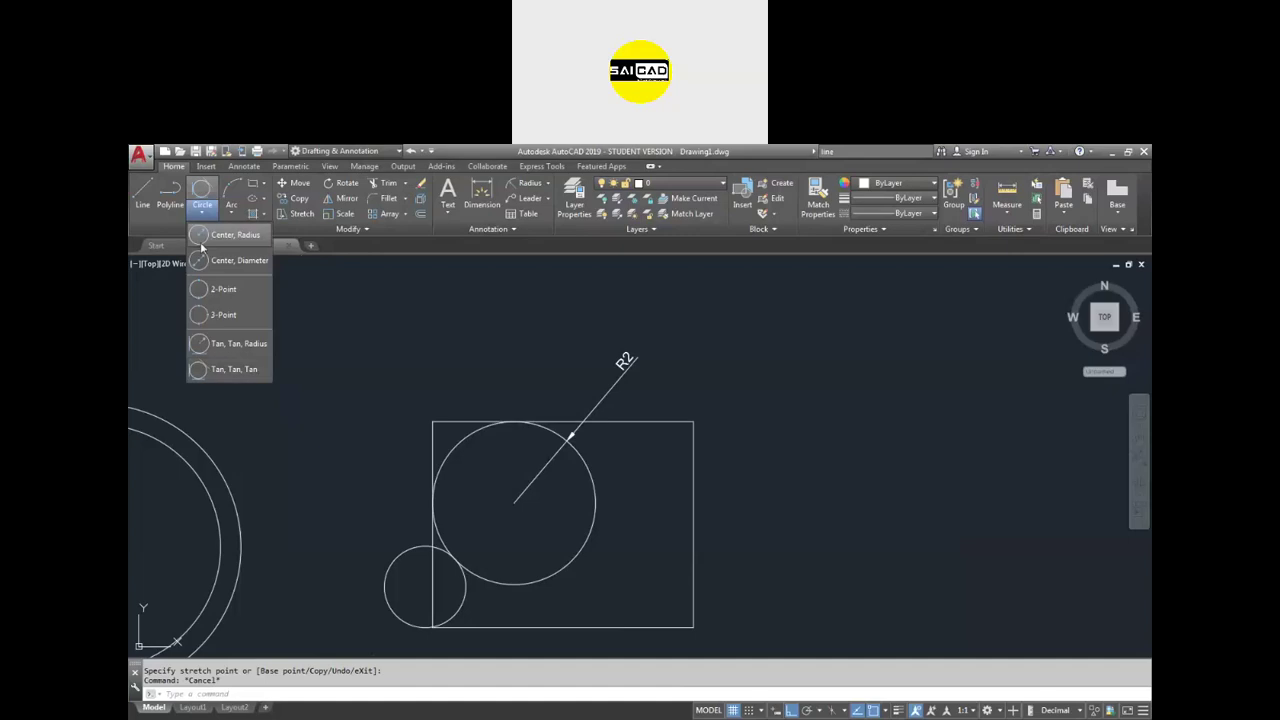
left_click(219, 370)
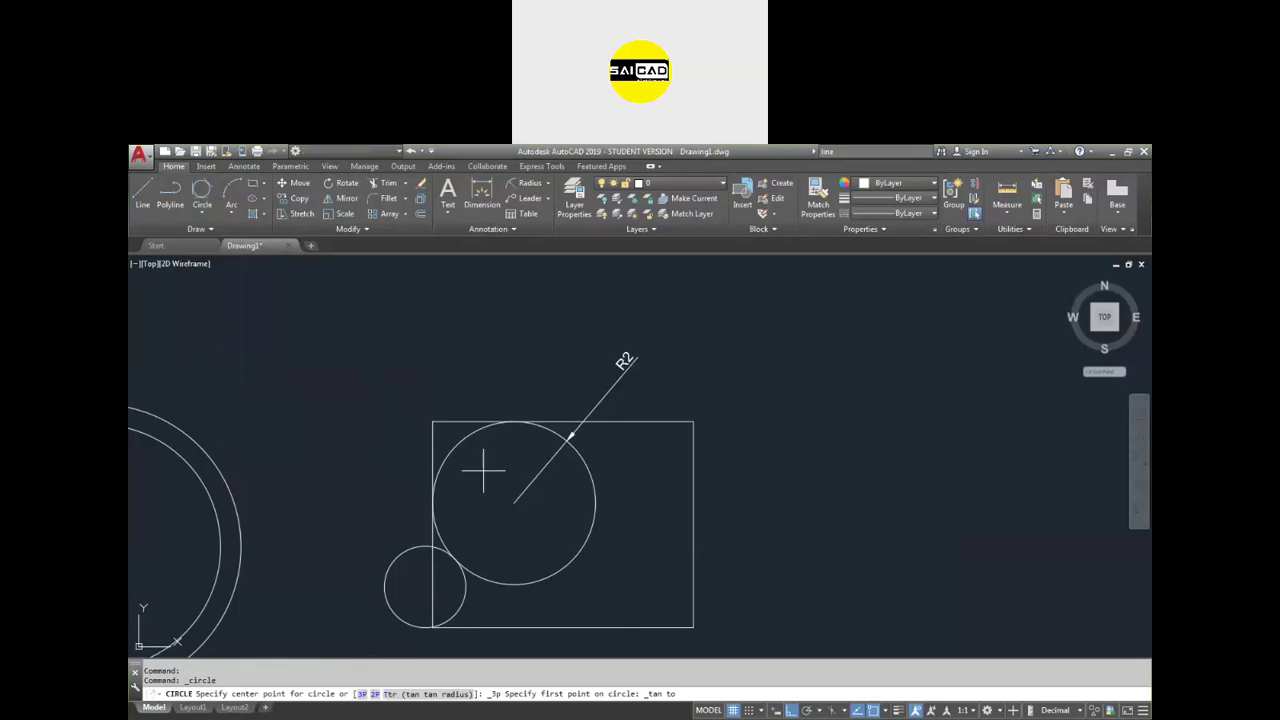
left_click(592, 485)
left_click(657, 423)
left_click(693, 485)
scroll(626, 508, "up", 2)
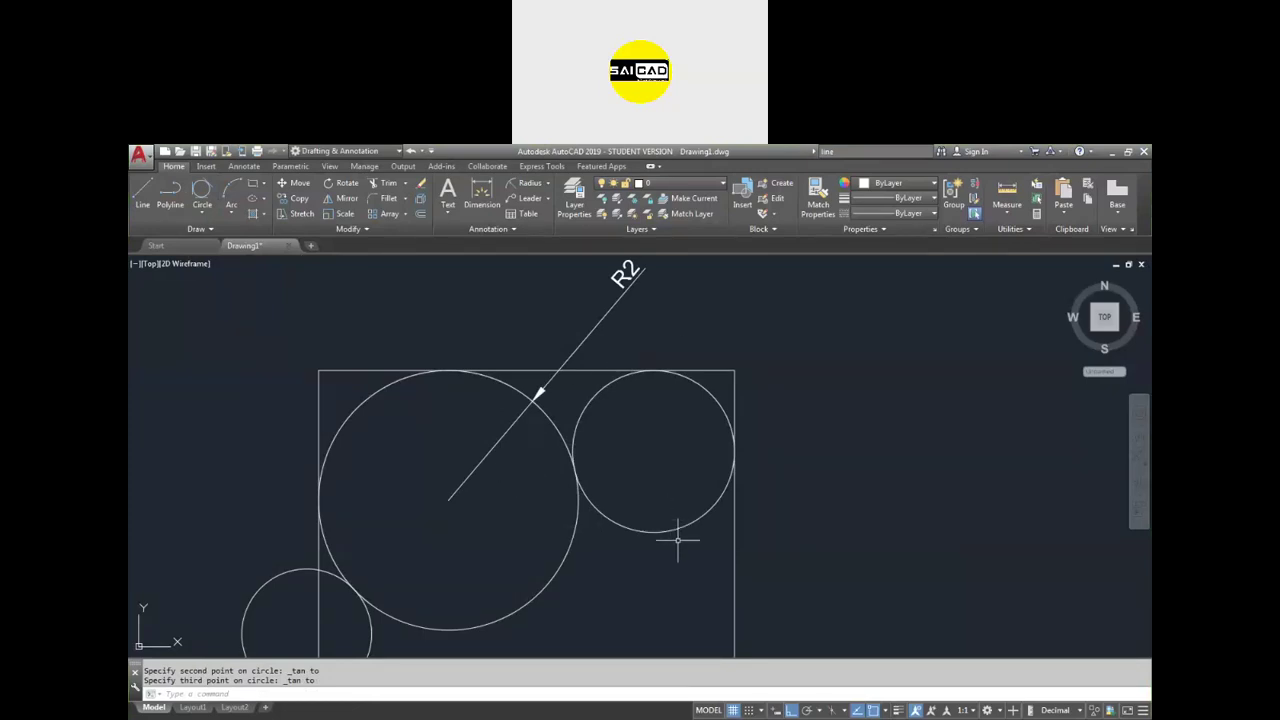
scroll(690, 460, "down", 4)
scroll(690, 460, "up", 2)
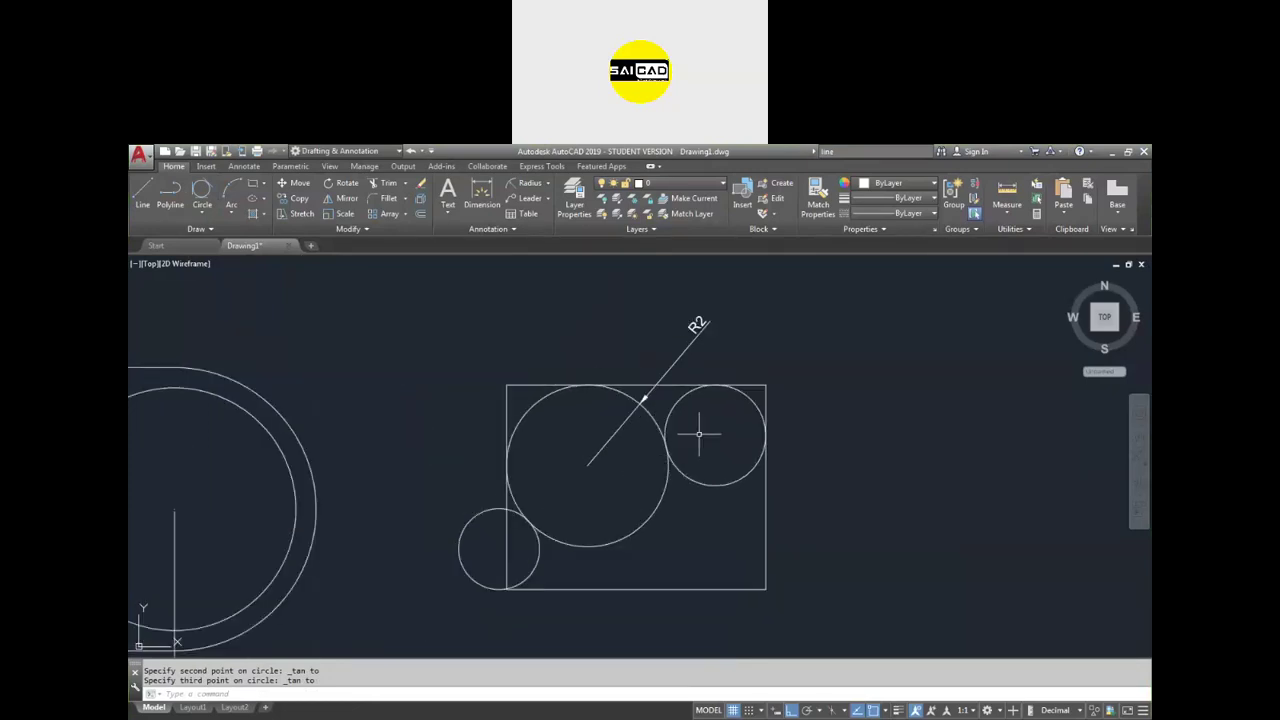
- Window-select the two upper circles to check them, then clear the selection
left_click(389, 346)
left_click(823, 566)
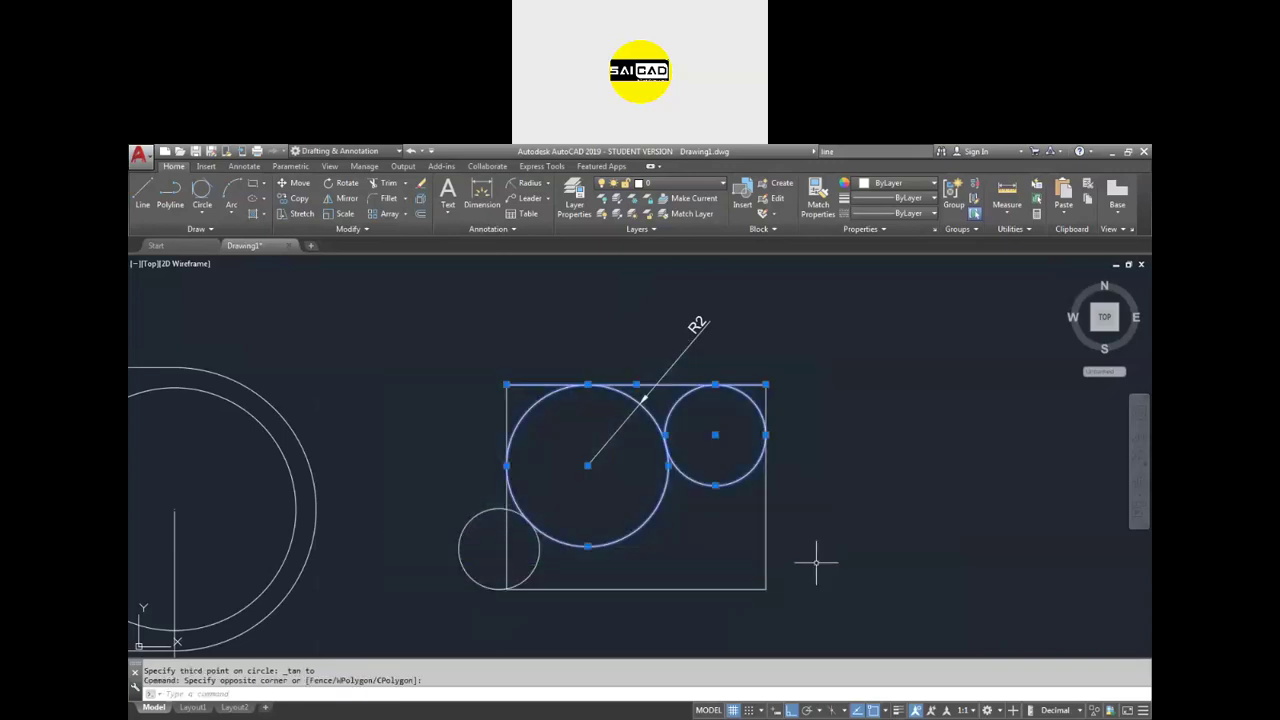
key("Escape")
left_click(200, 216)
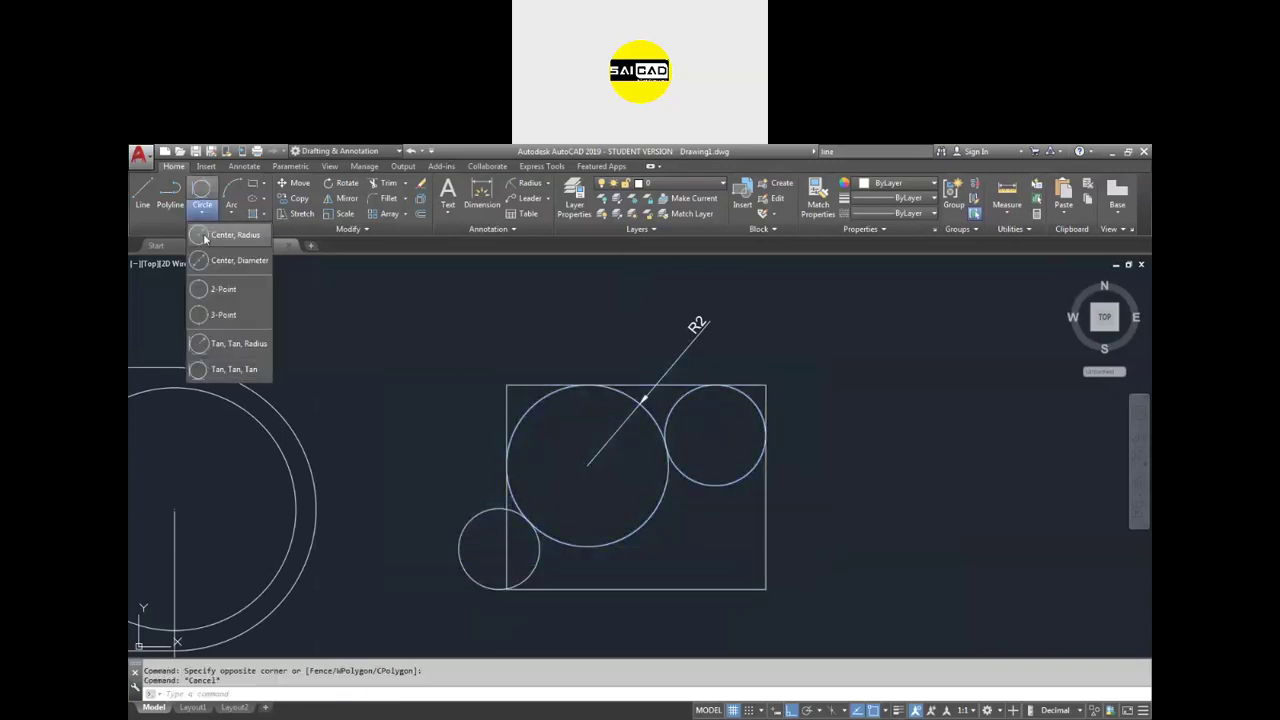
- Start a Center, Radius circle, then show the Arc dropdown on the Home ribbon
left_click(207, 213)
left_click(205, 215)
left_click(235, 240)
left_click(231, 213)
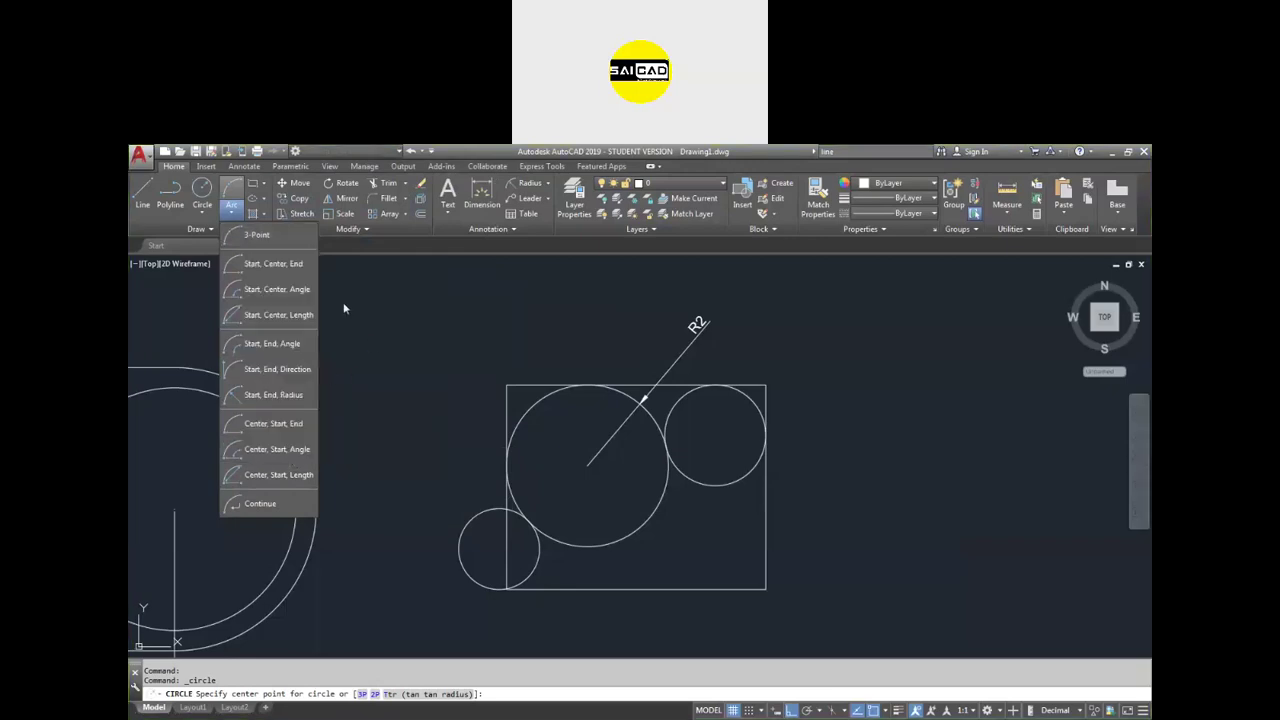
- Draw a trial 3-point arc beside the rectangle, then select and delete it
left_click(260, 240)
scroll(414, 443, "down", 4)
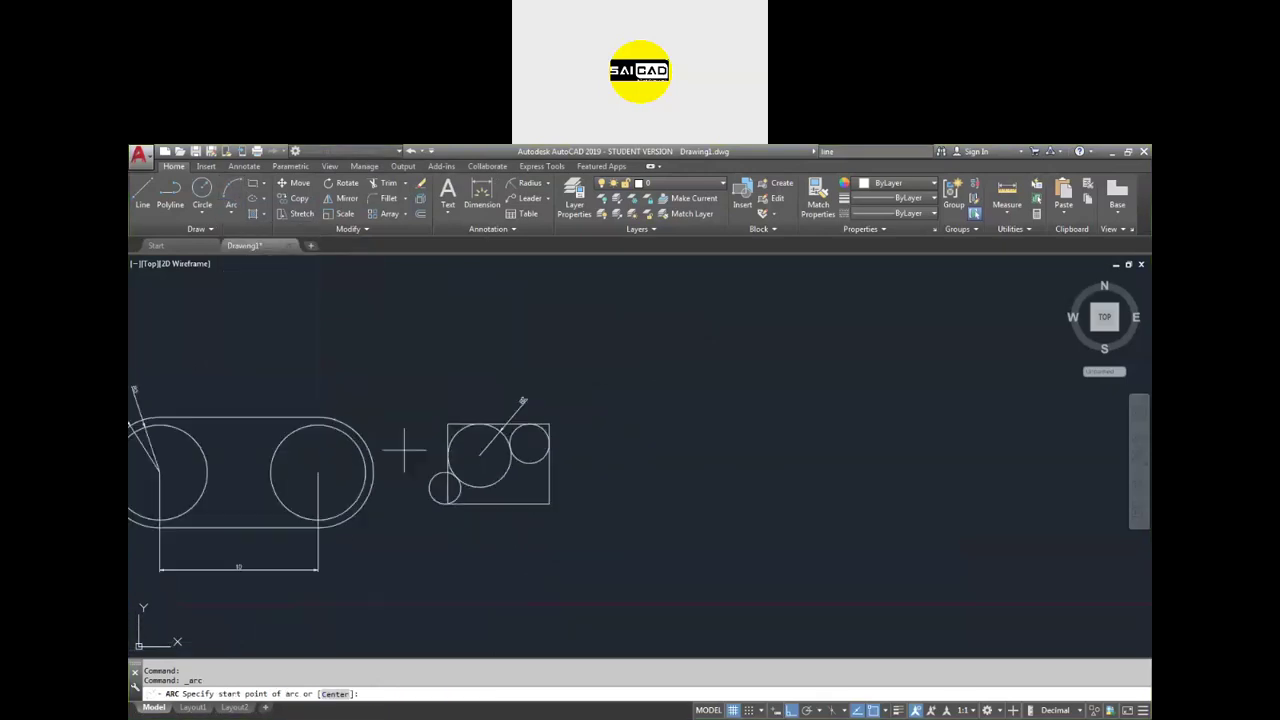
scroll(697, 514, "up", 2)
left_click(603, 476)
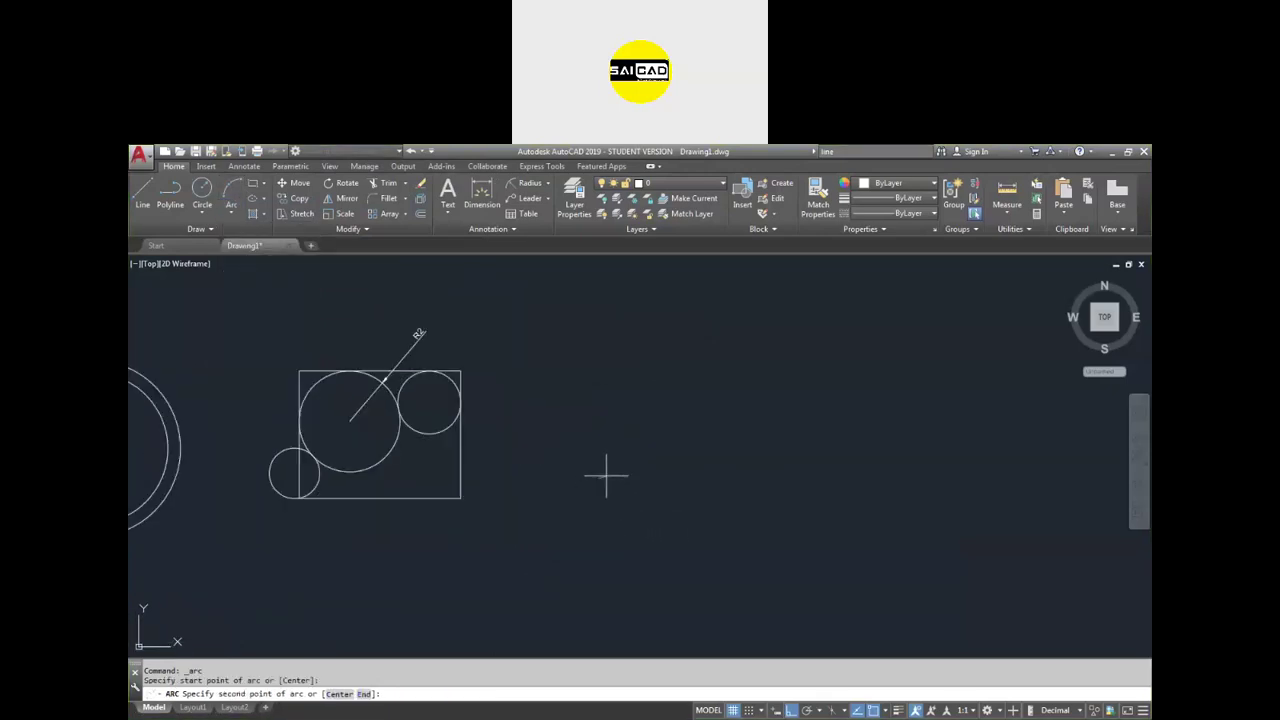
left_click(717, 381)
left_click(866, 520)
left_click(878, 435)
left_click(836, 462)
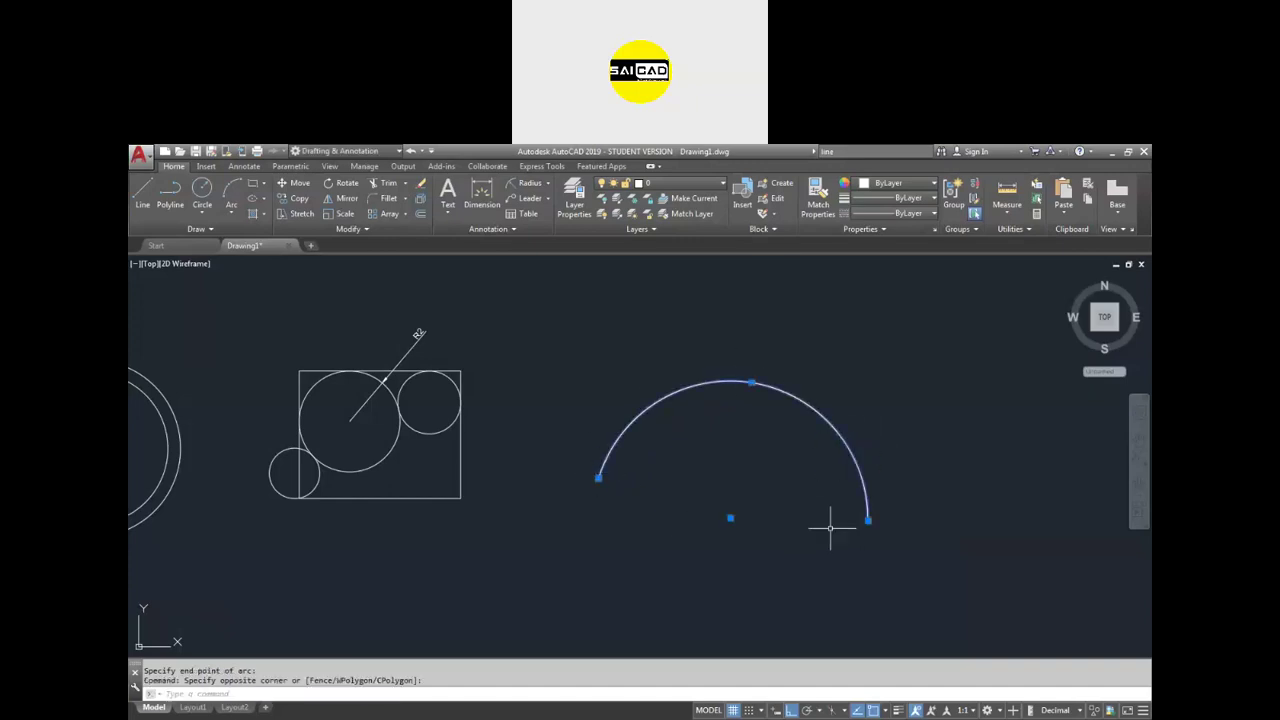
key("Delete")
- Select the two upper circles and the small lower-left circle, and erase all three
scroll(631, 463, "down", 2)
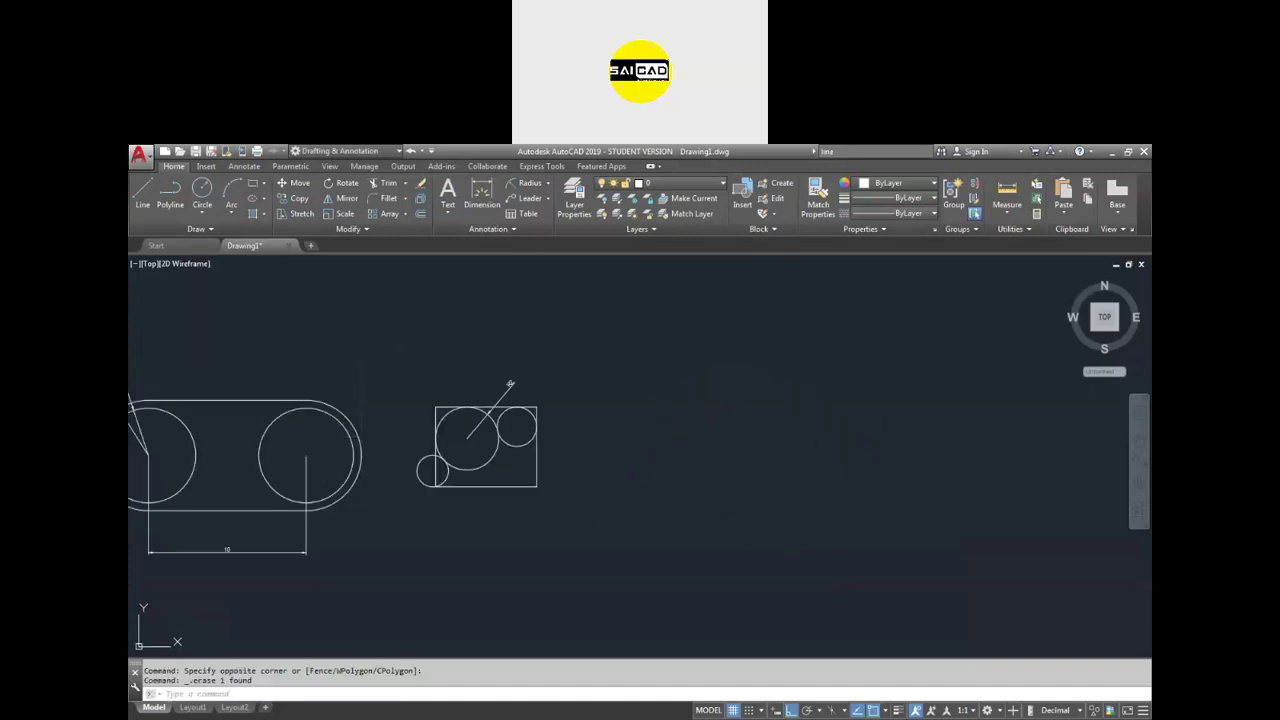
scroll(363, 436, "up", 2)
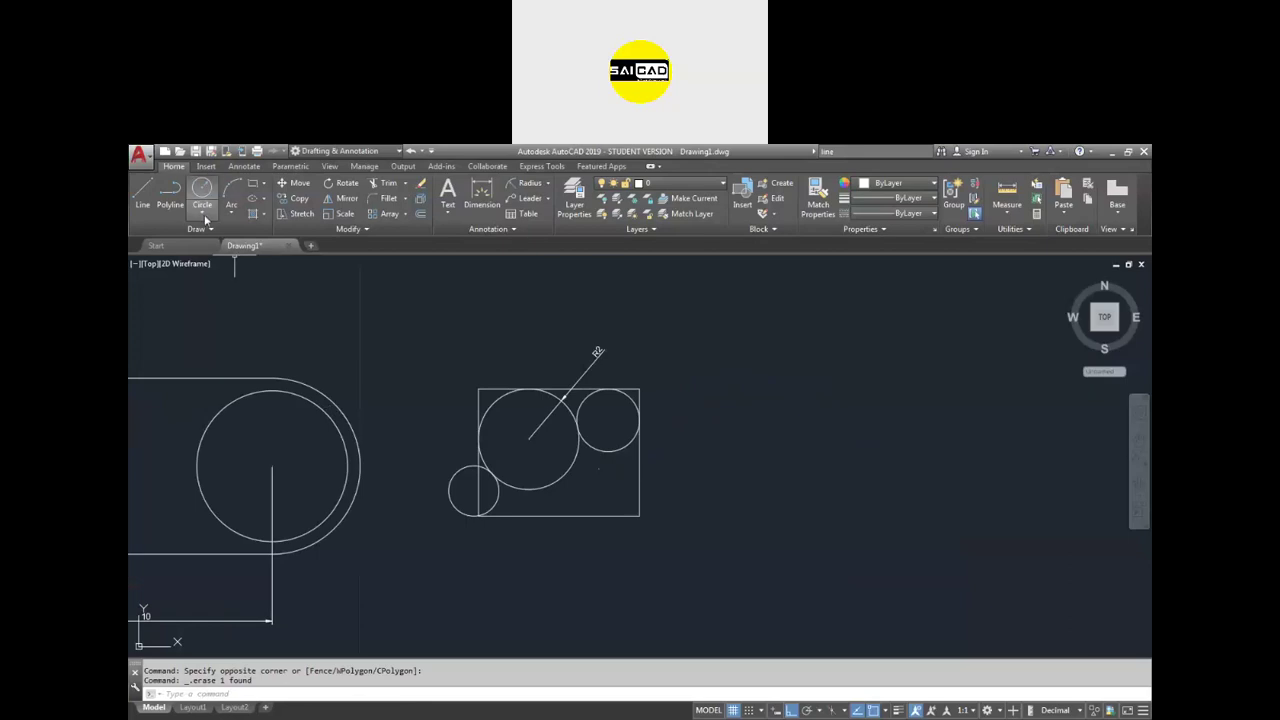
left_click(457, 371)
left_click(678, 502)
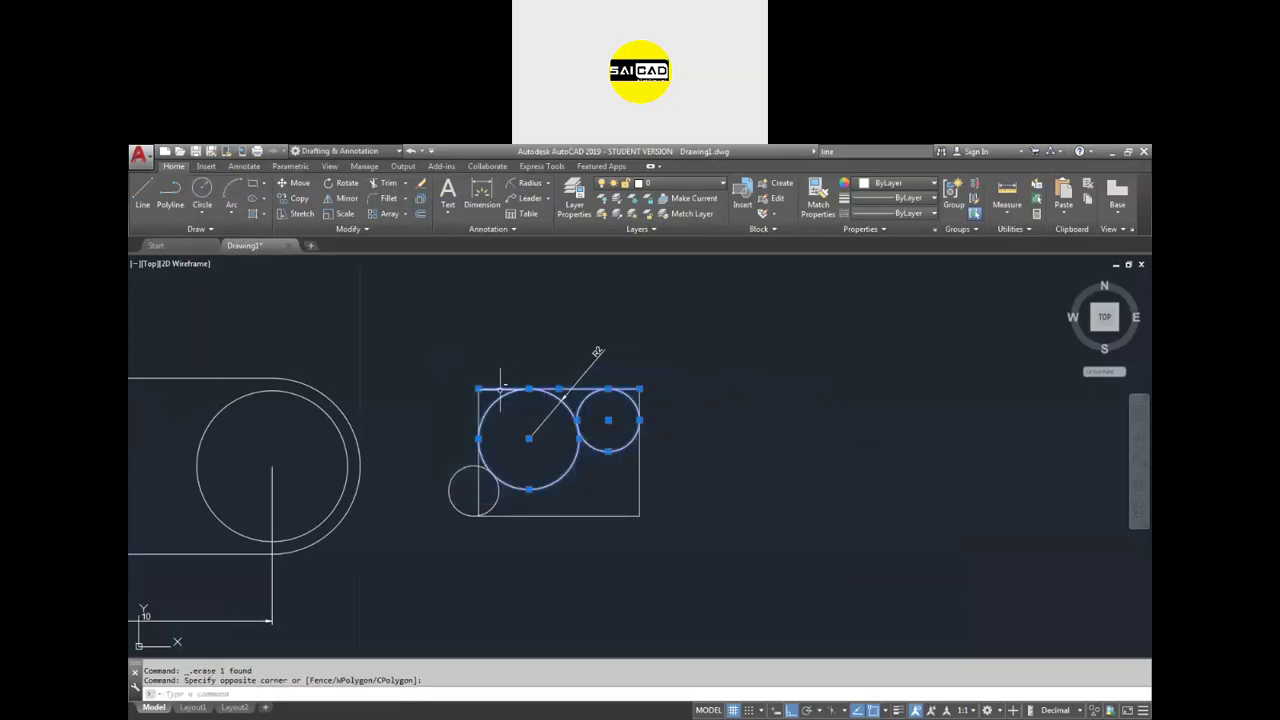
left_click(451, 460)
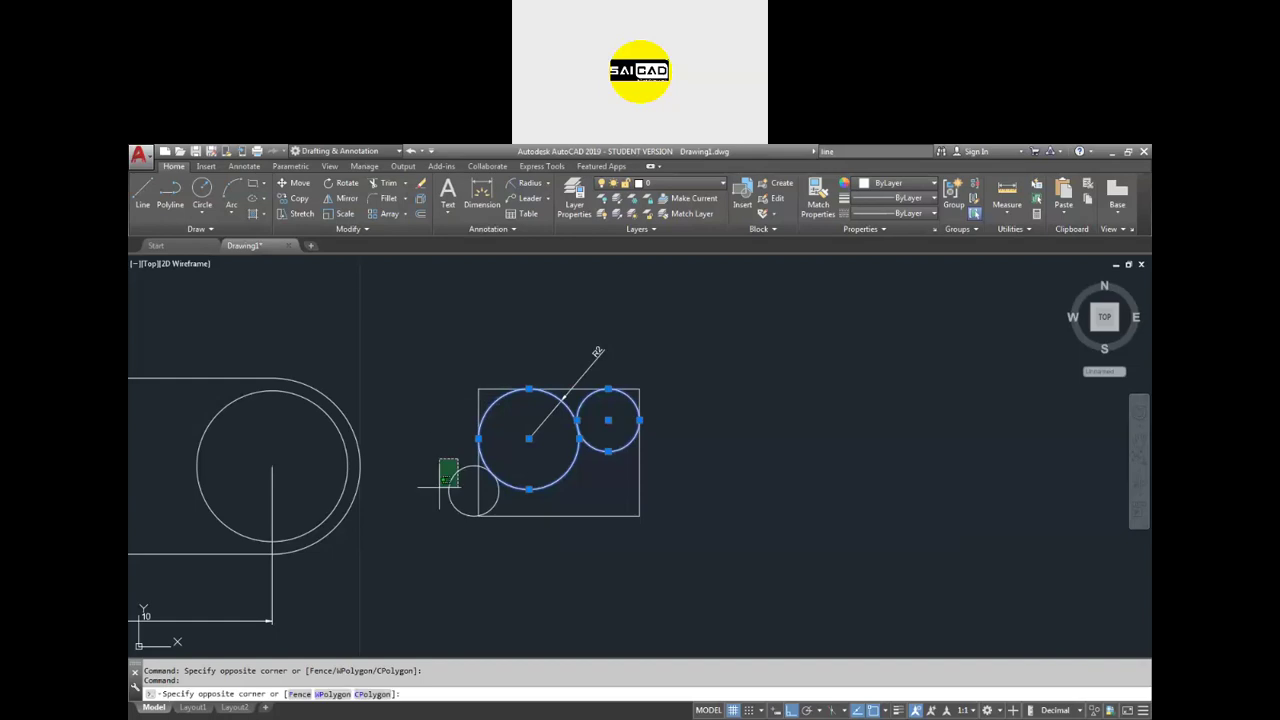
left_click(440, 495)
key("Delete")
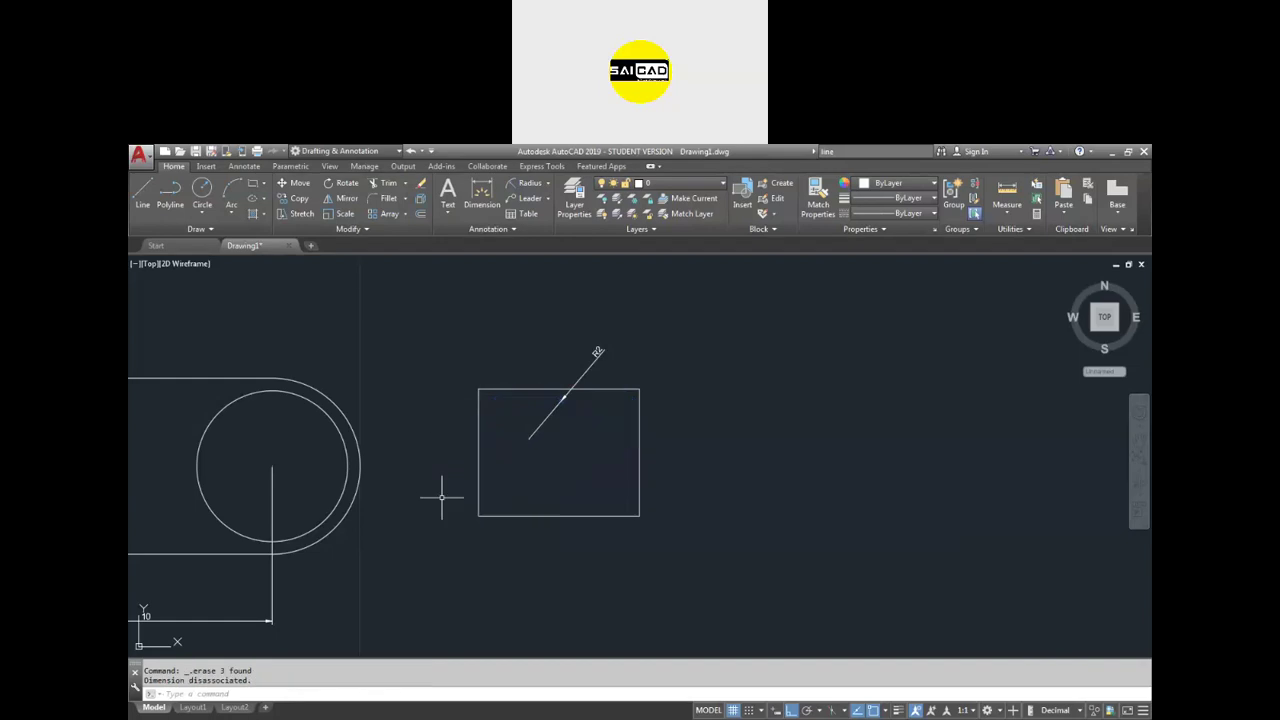
- Draw a 3-point arc from the rectangle's lower-left corner, through the top, to its lower-right corner
left_click(232, 212)
left_click(257, 234)
scroll(555, 499, "up", 2)
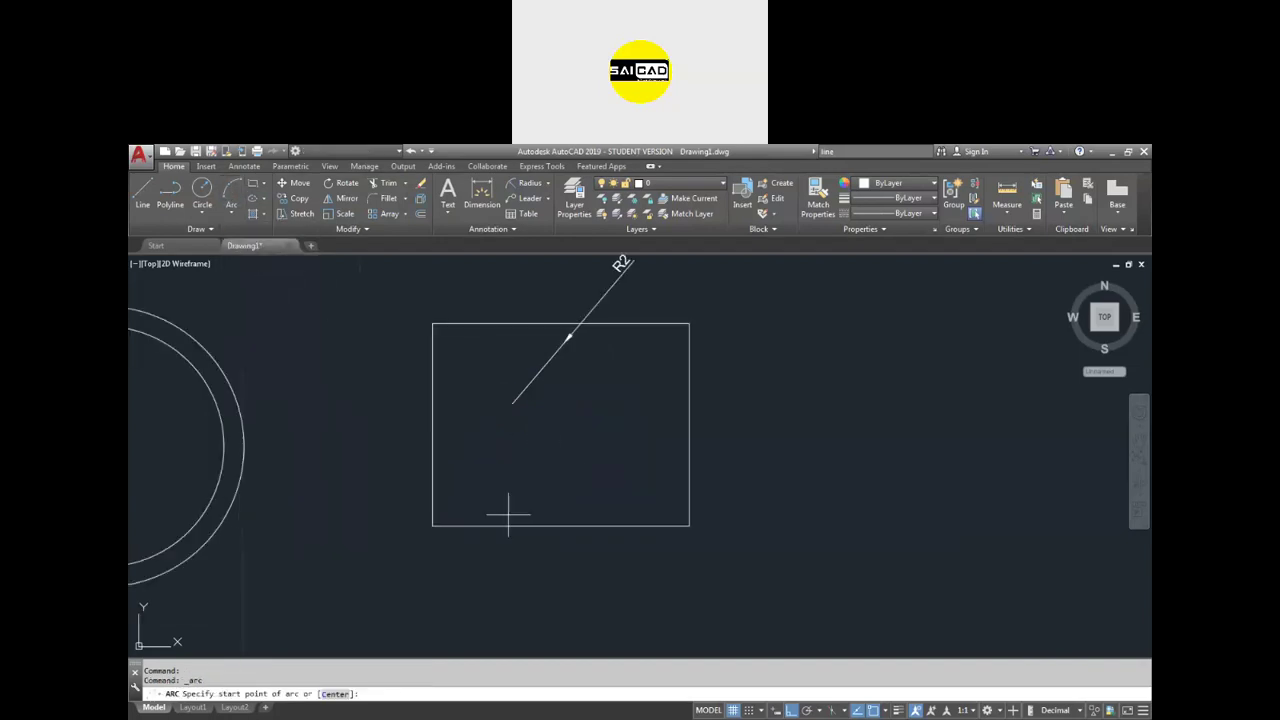
left_click(432, 525)
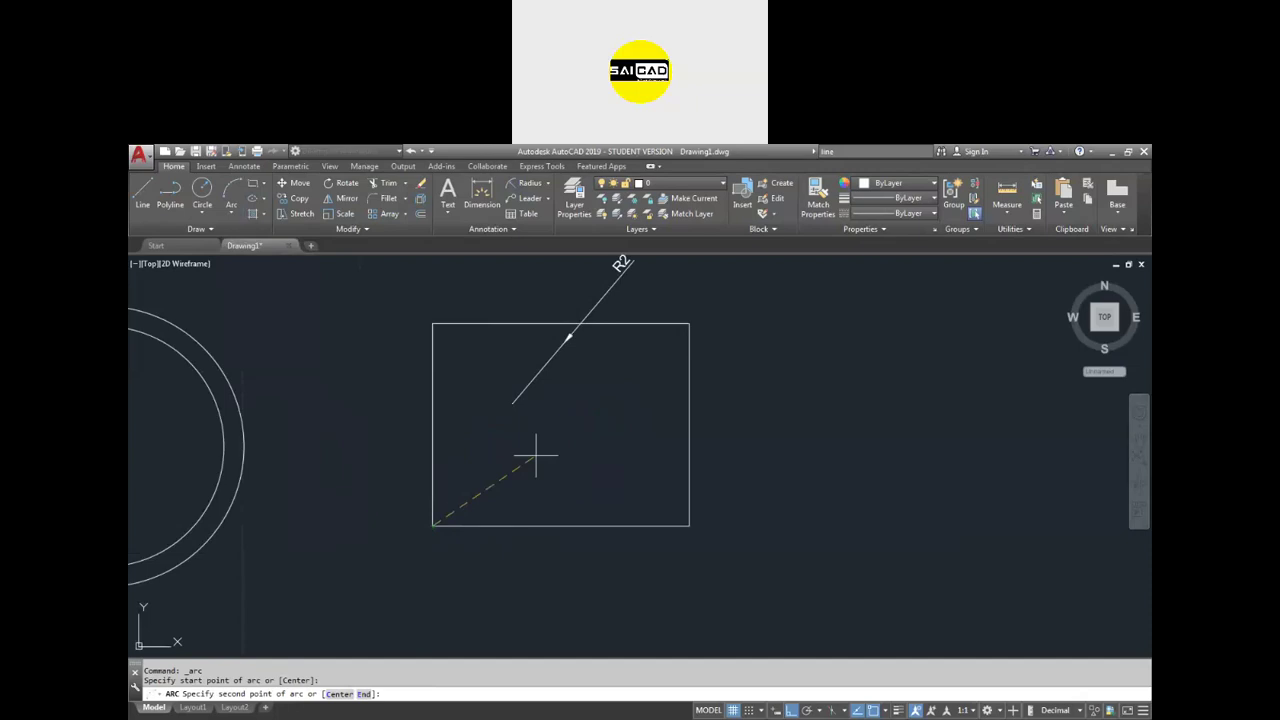
left_click(565, 325)
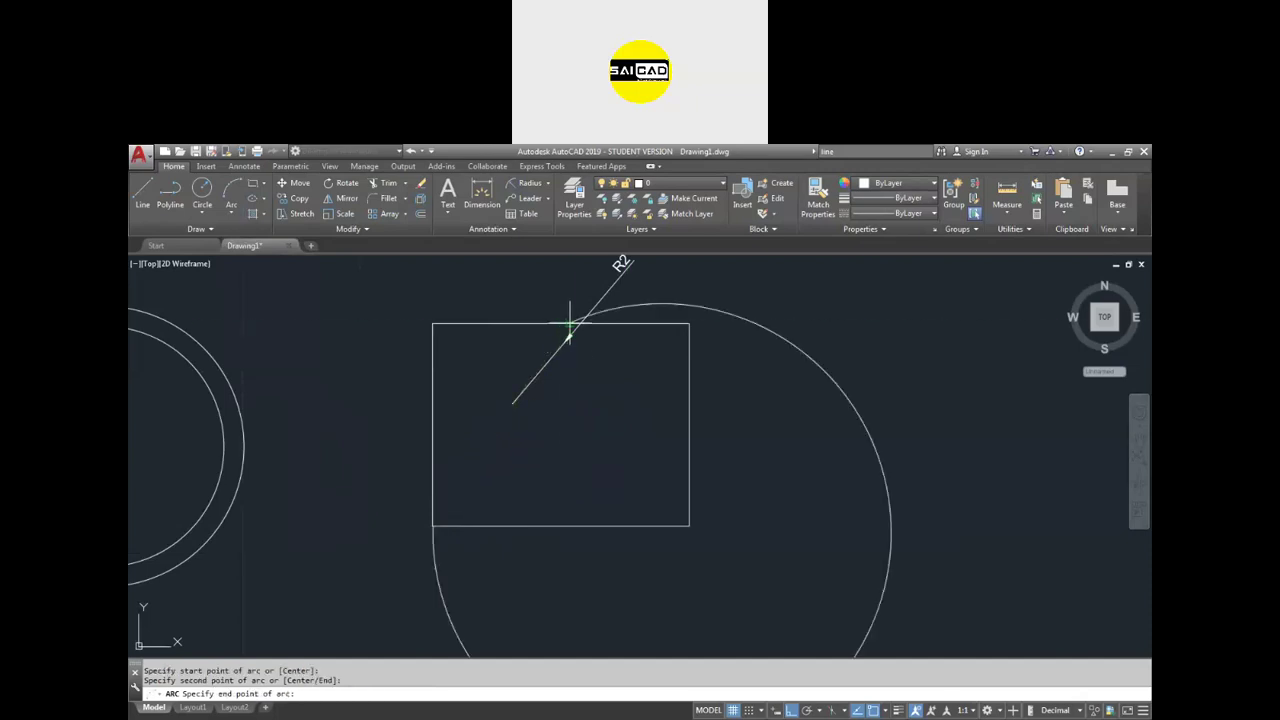
left_click(688, 525)
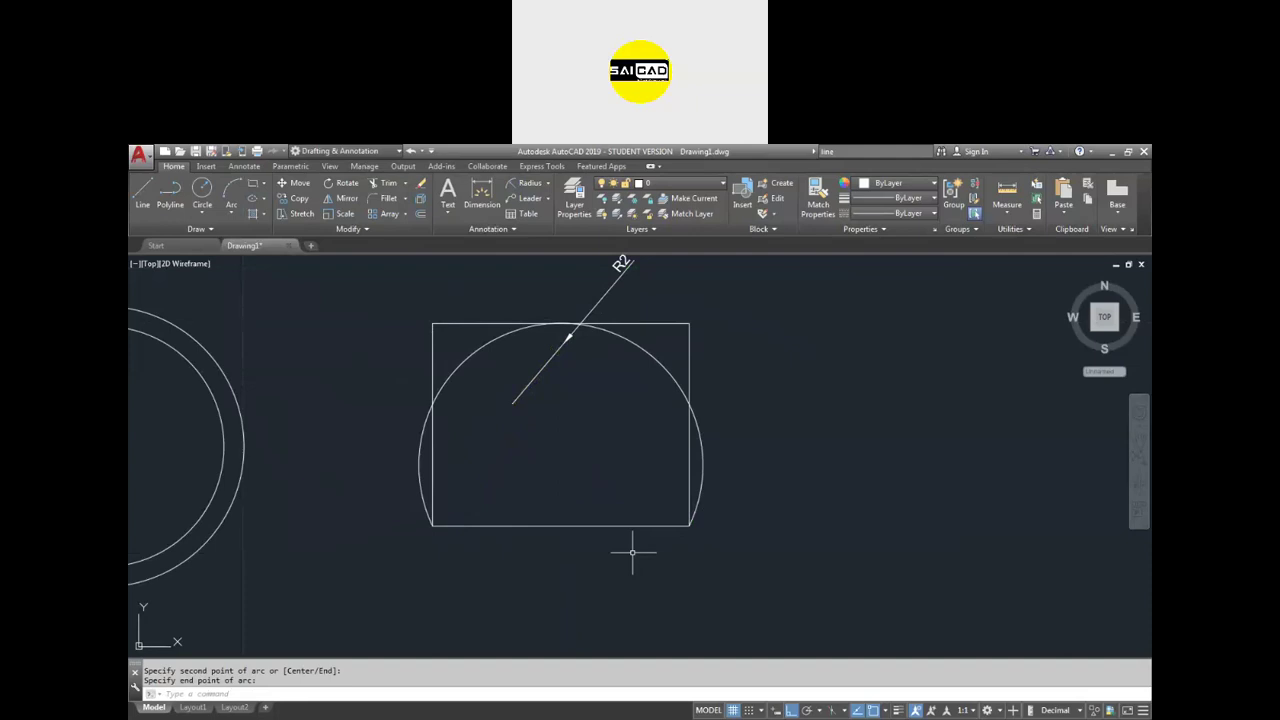
- Select the spanning trial arc and delete it
left_click(658, 336)
left_click(631, 362)
scroll(640, 515, "down", 2)
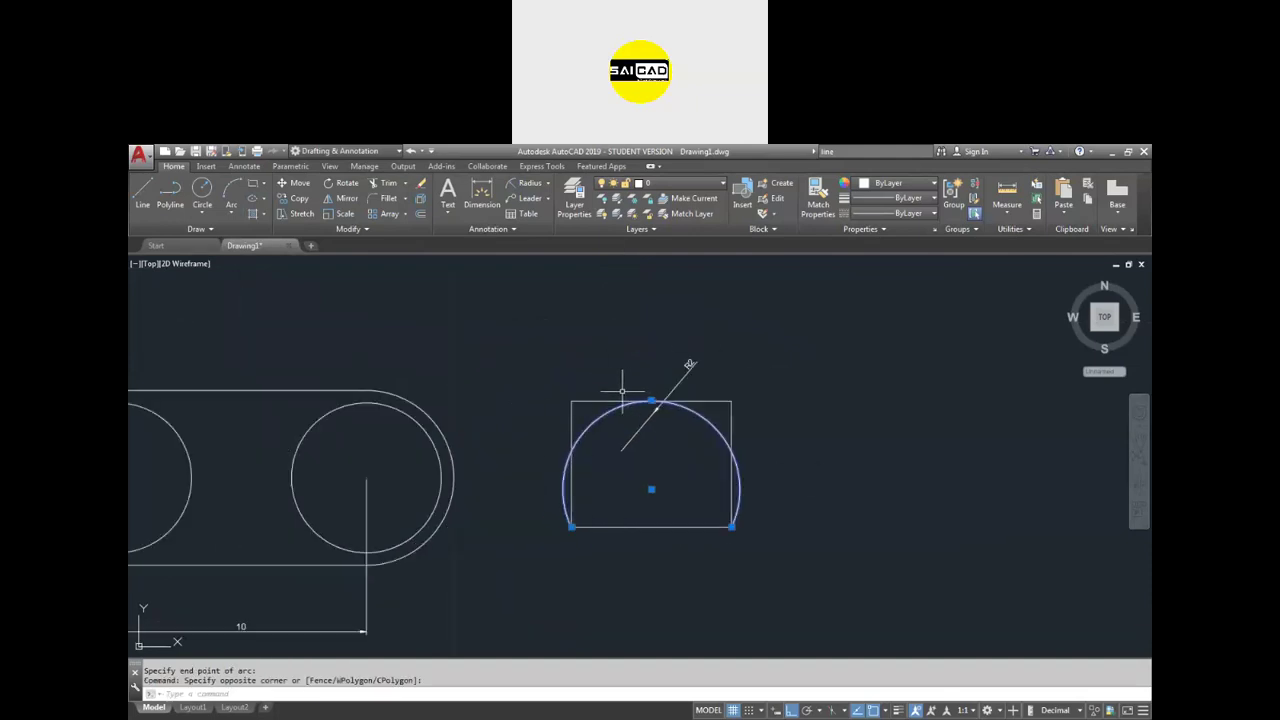
scroll(675, 479, "up", 4)
scroll(560, 495, "down", 4)
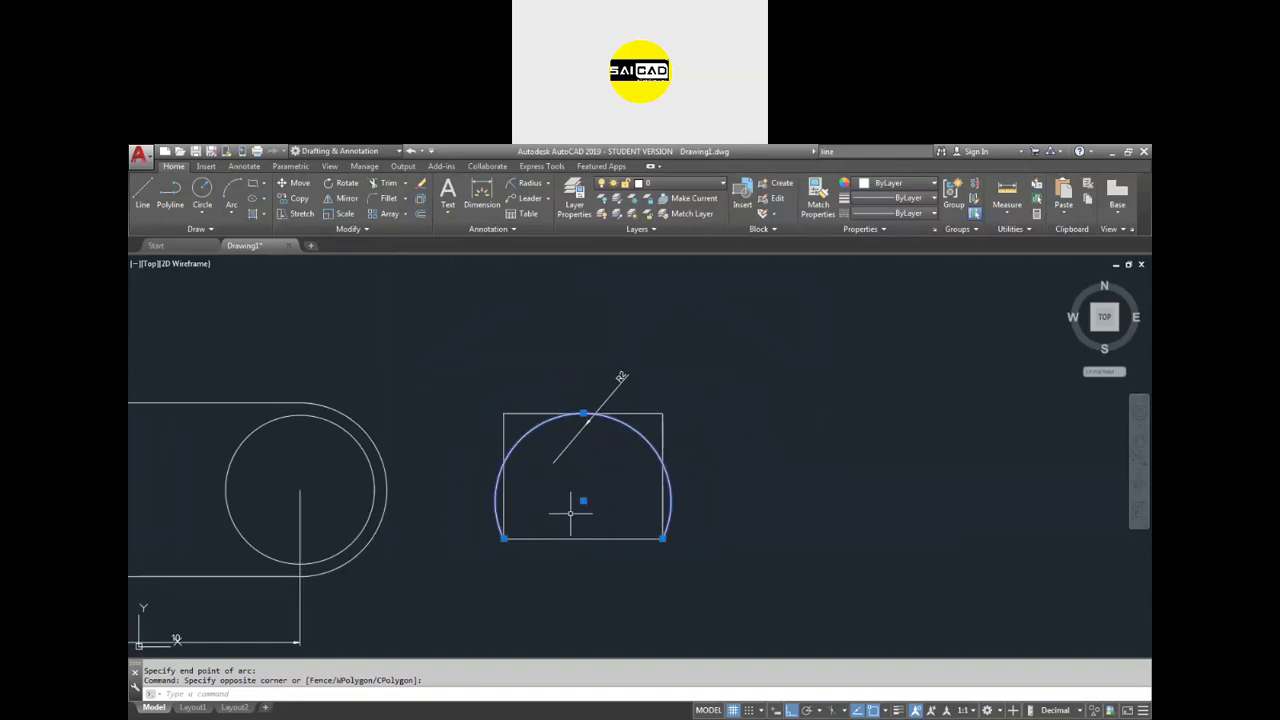
key("Delete")
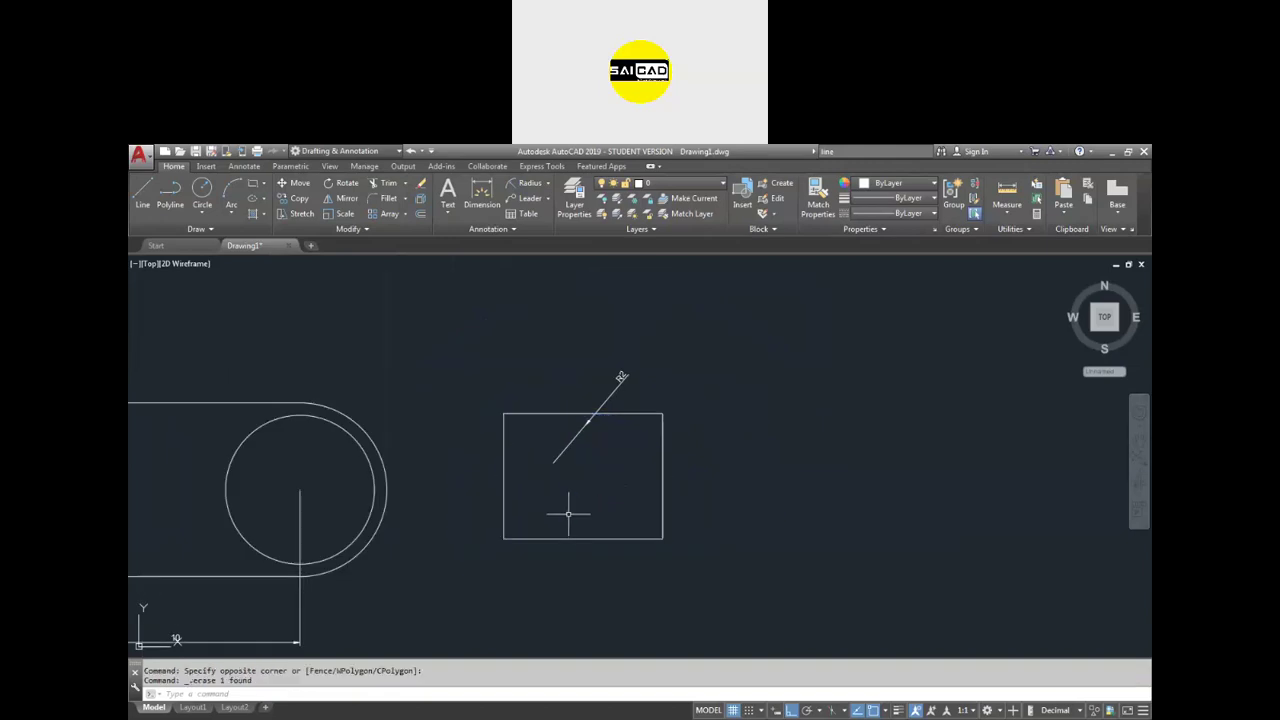
left_click(233, 213)
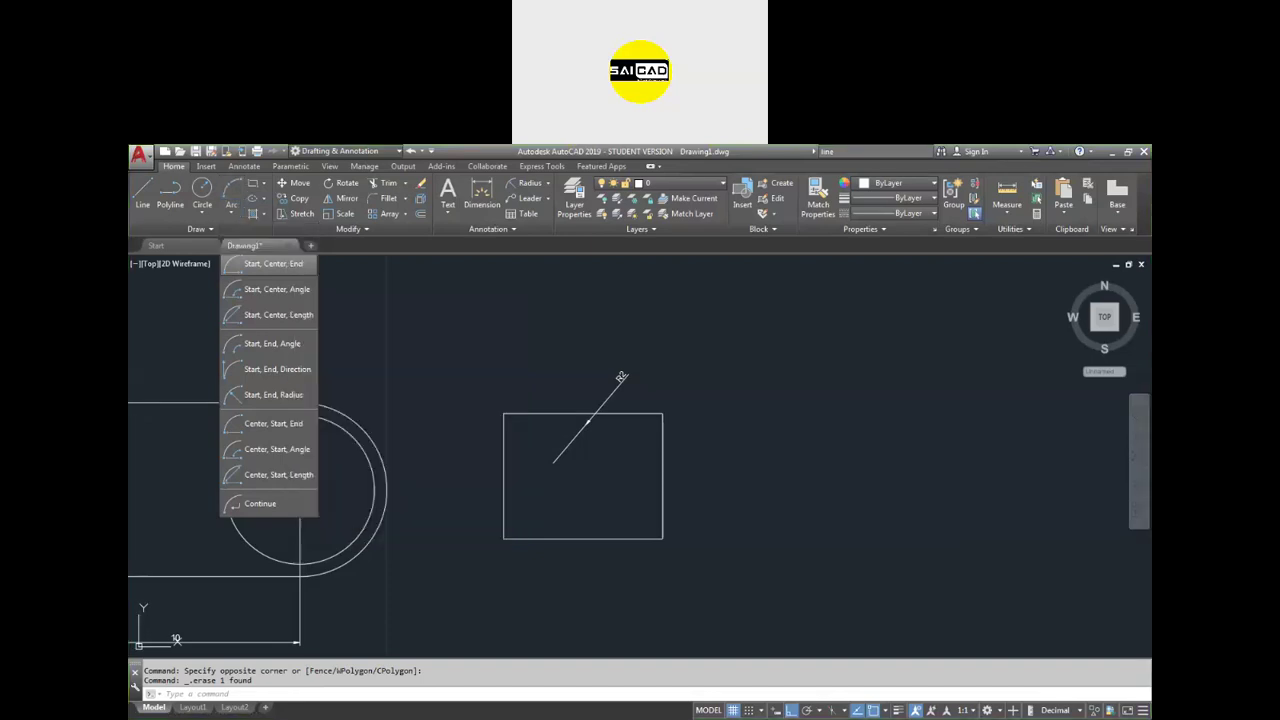
- With ortho off, draw a 90° Start-Center-End arc from the top-left corner around the left-edge midpoint
left_click(292, 263)
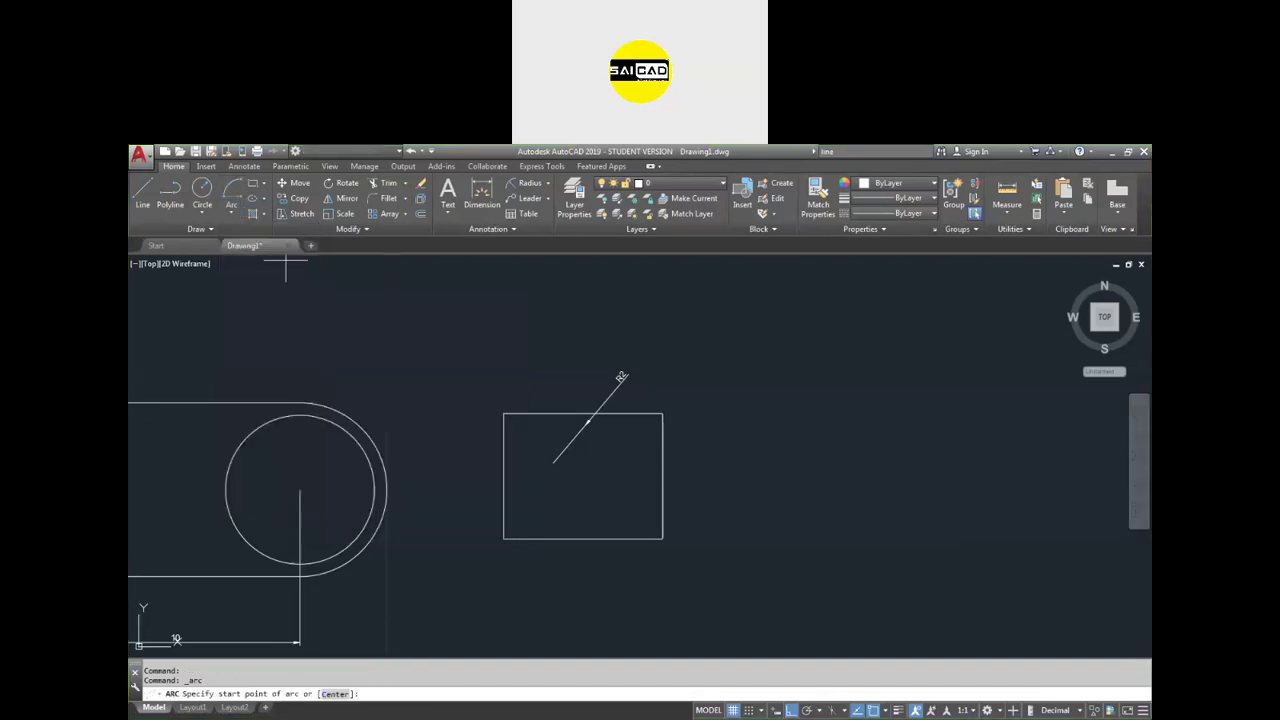
left_click(503, 413)
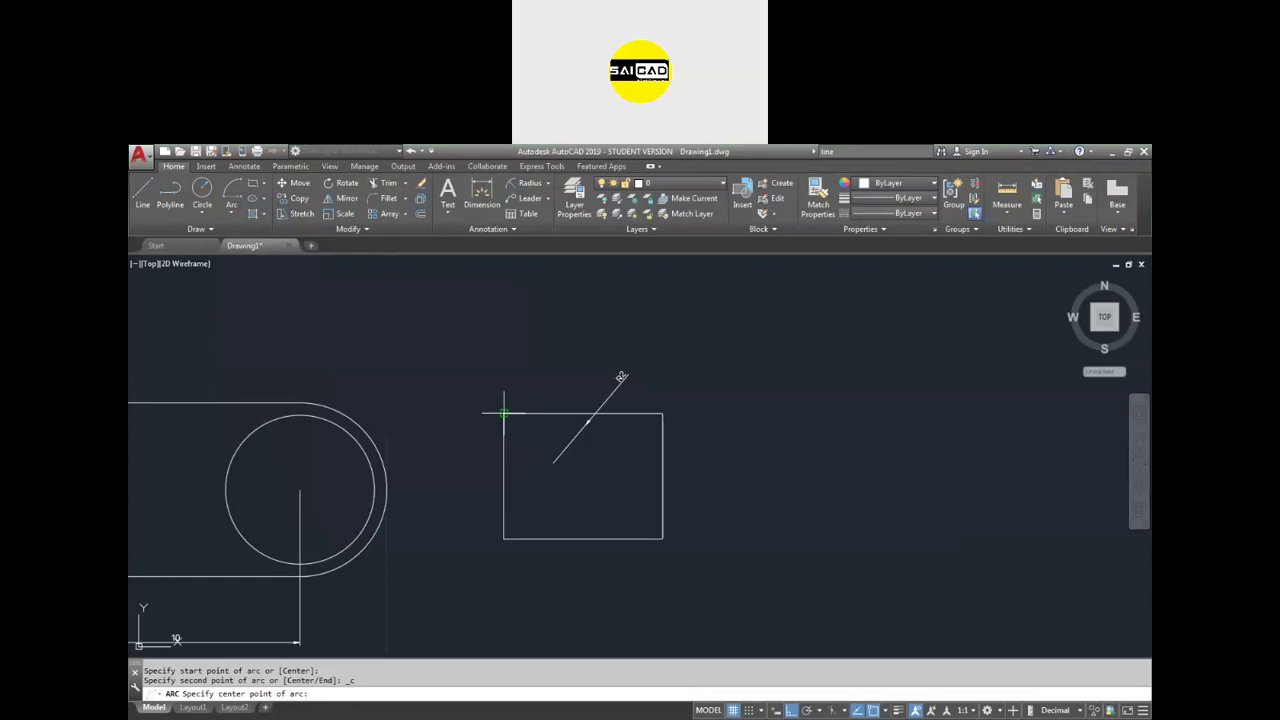
left_click(503, 476)
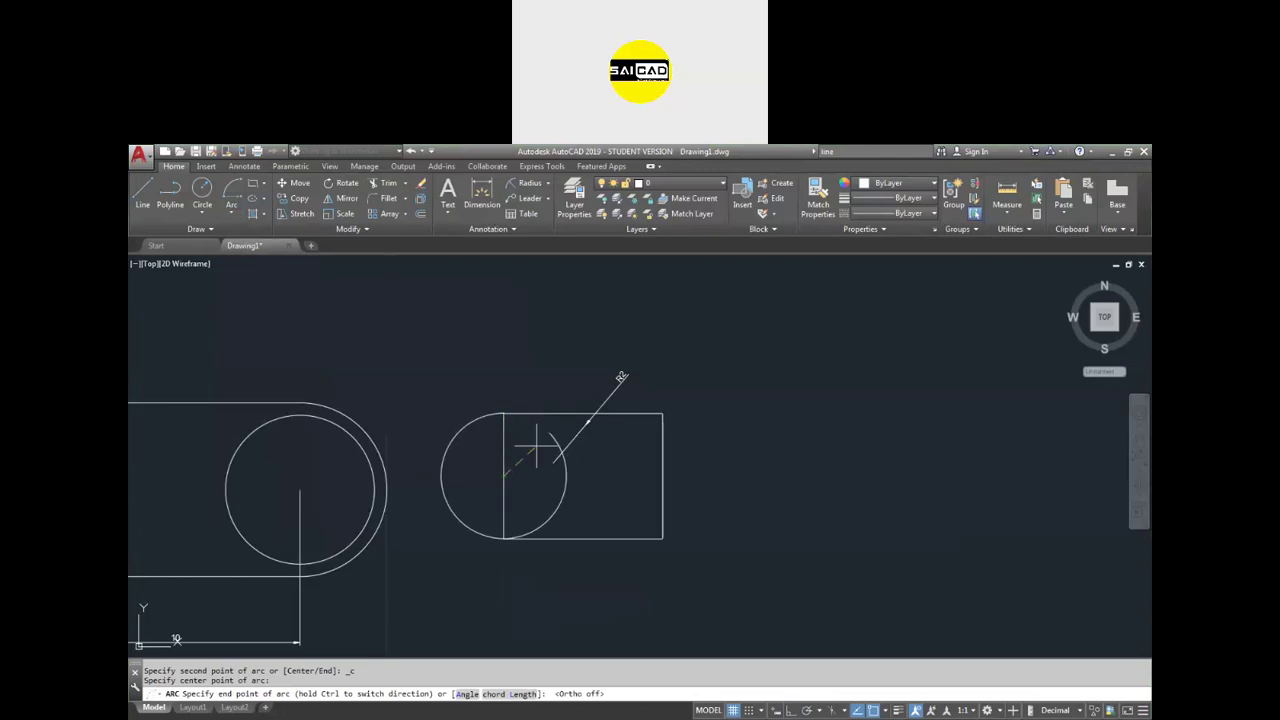
key("F8")
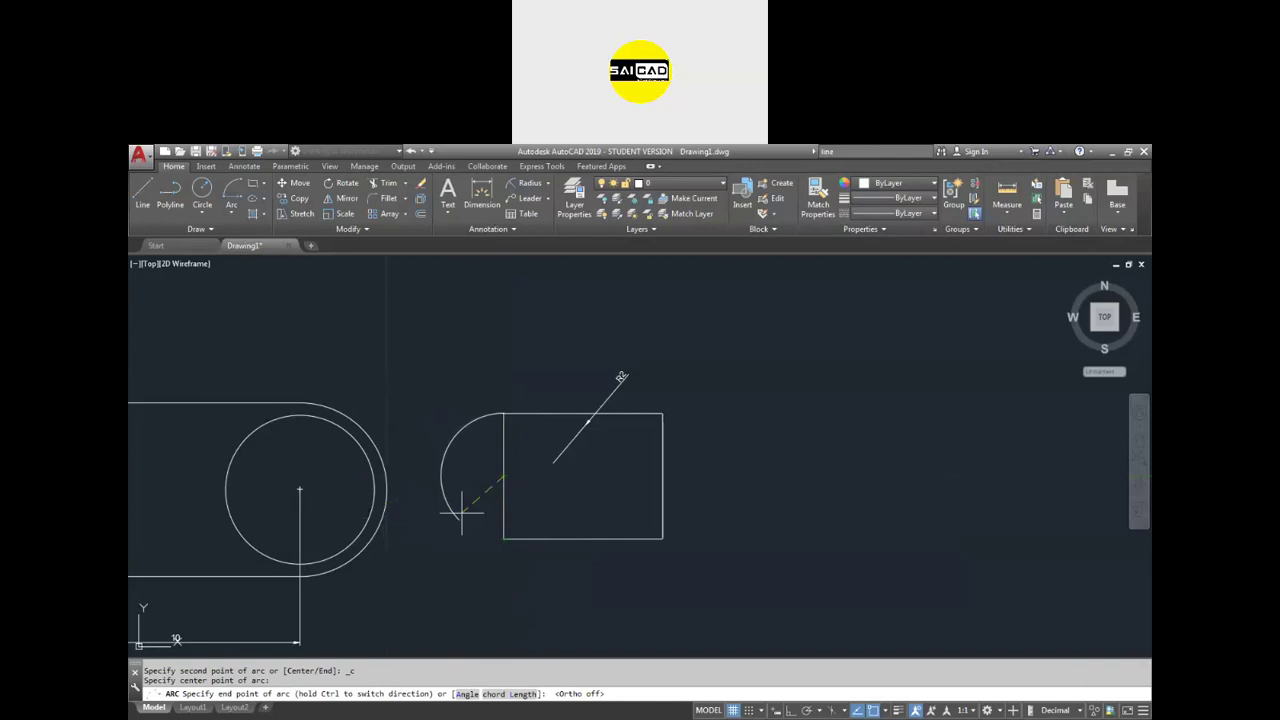
left_click(300, 489)
left_click(470, 445)
left_click(428, 478)
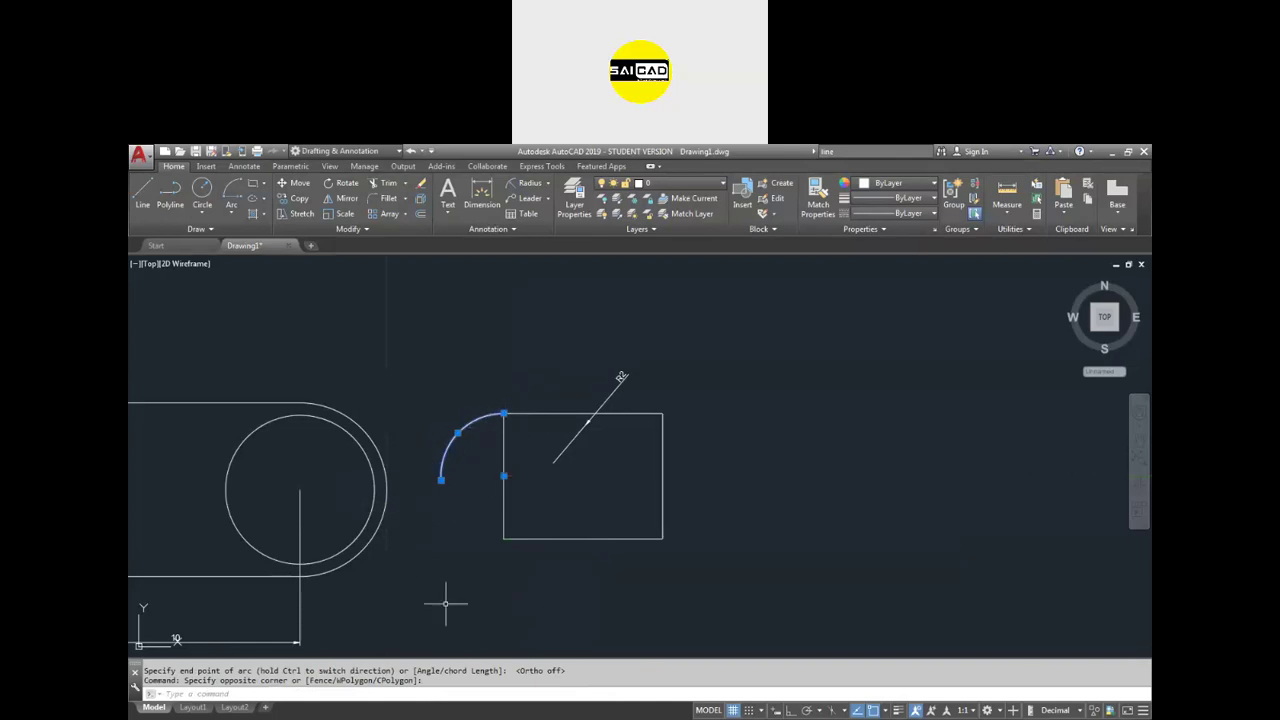
key("Escape")
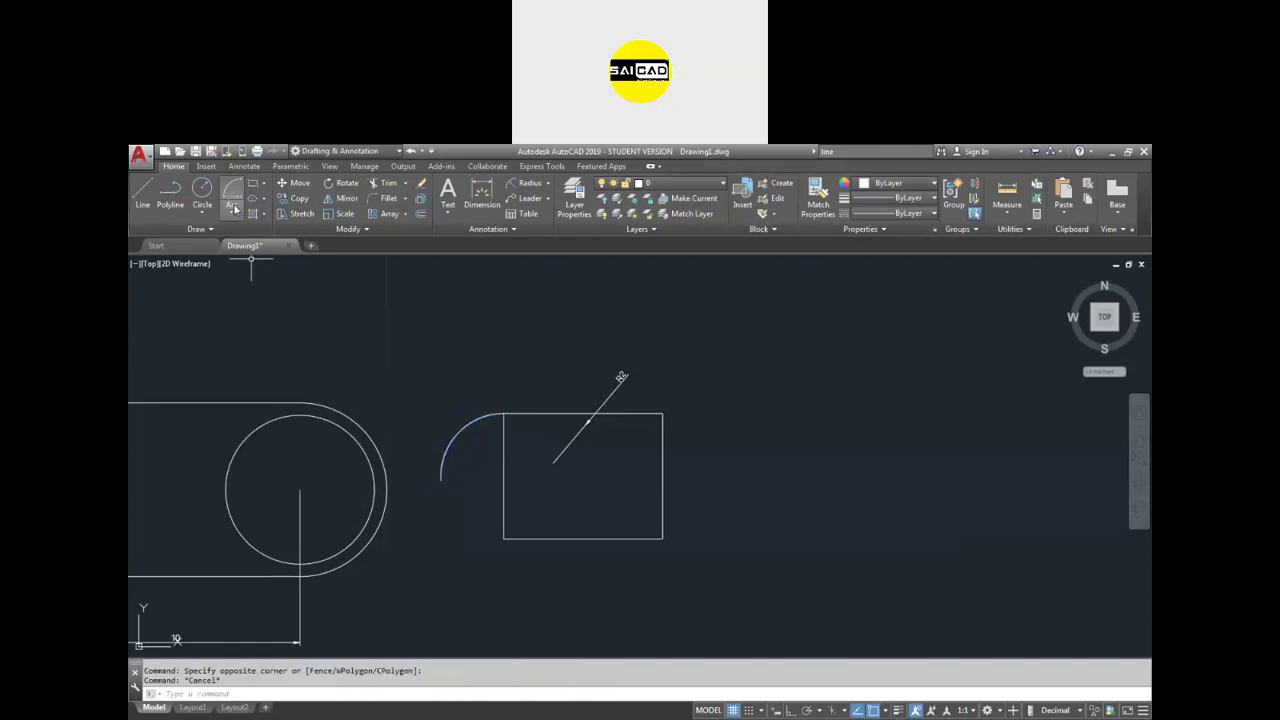
- Draw a right-end semicircle from the bottom-right corner, centred on the right-edge midpoint, to the top-right corner
left_click(228, 192)
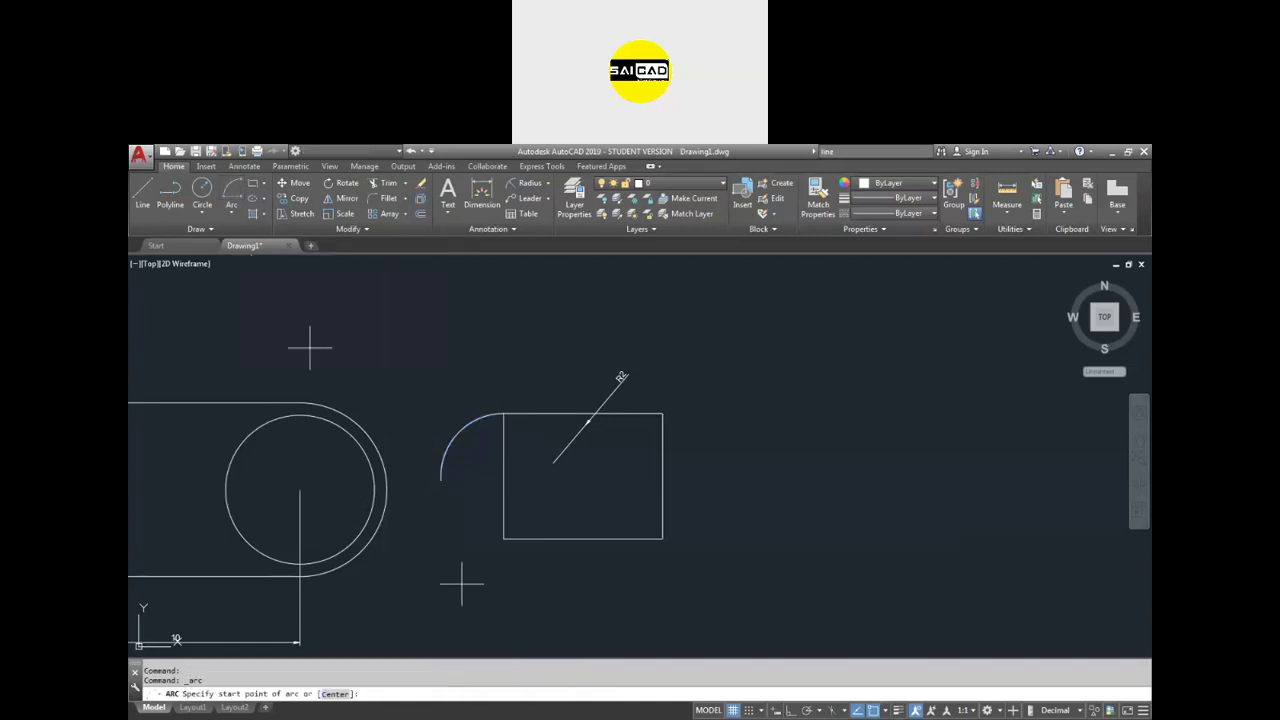
left_click(662, 538)
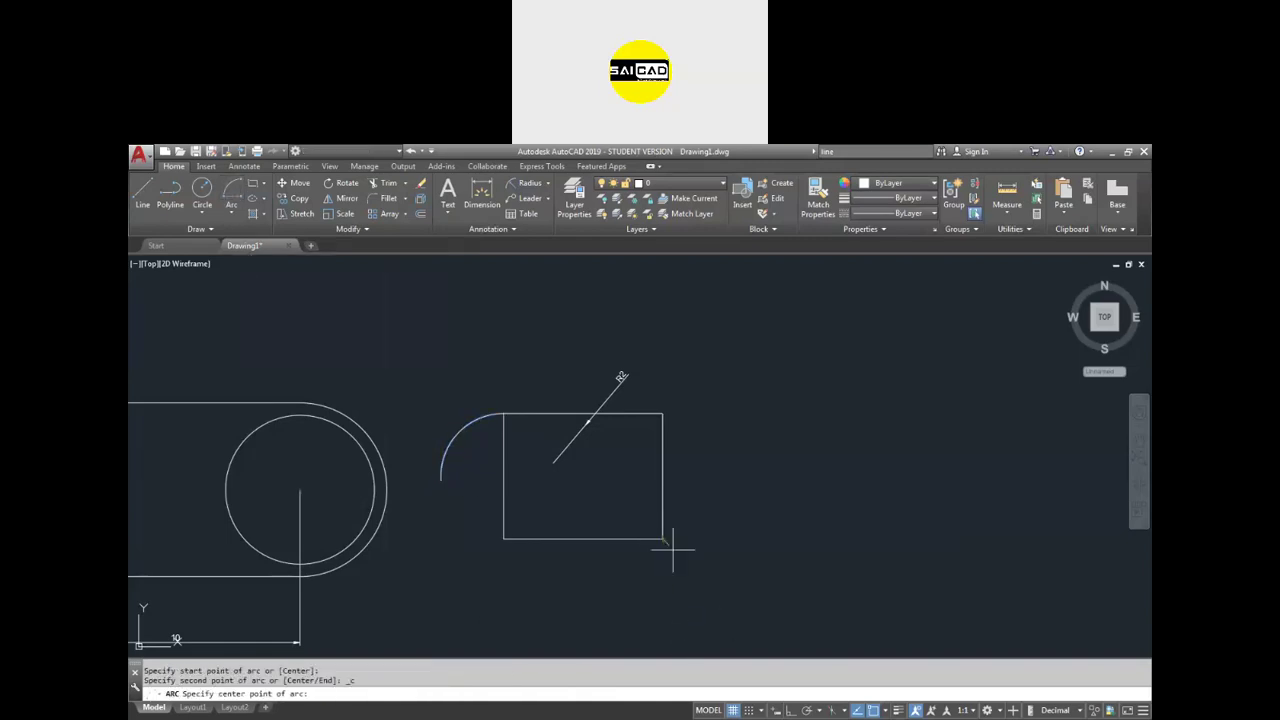
left_click(662, 476)
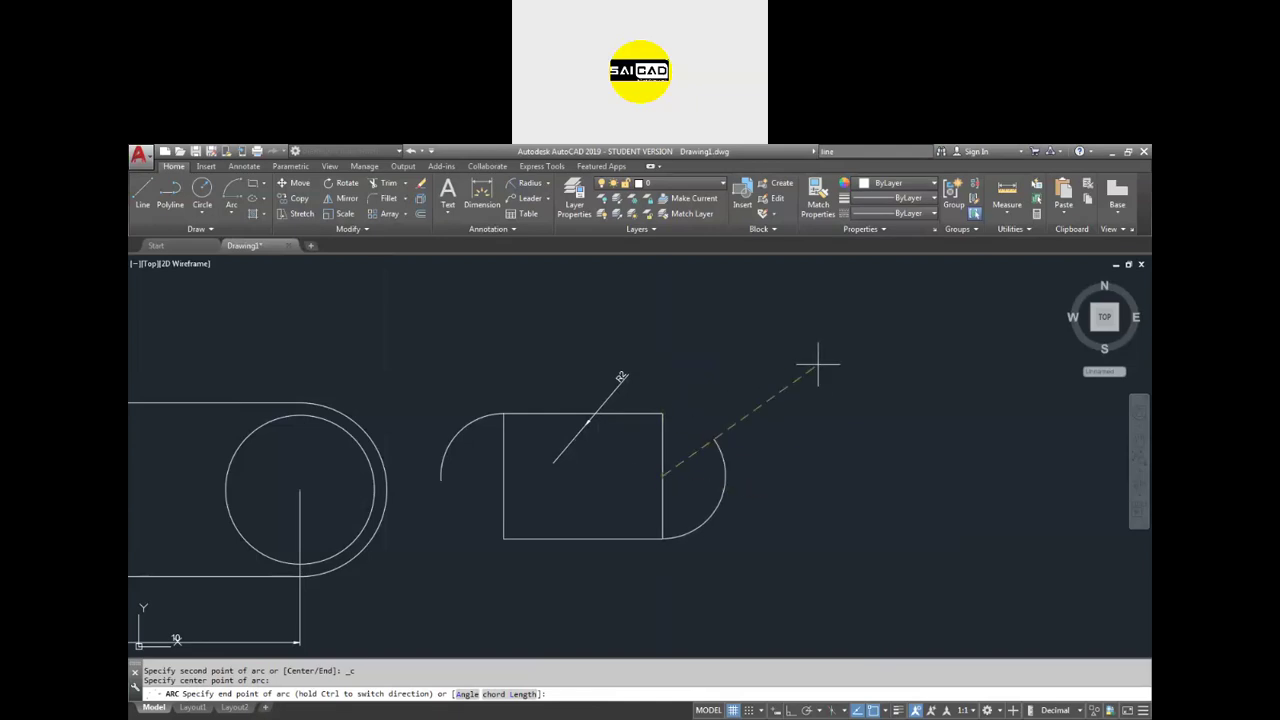
left_click(662, 413)
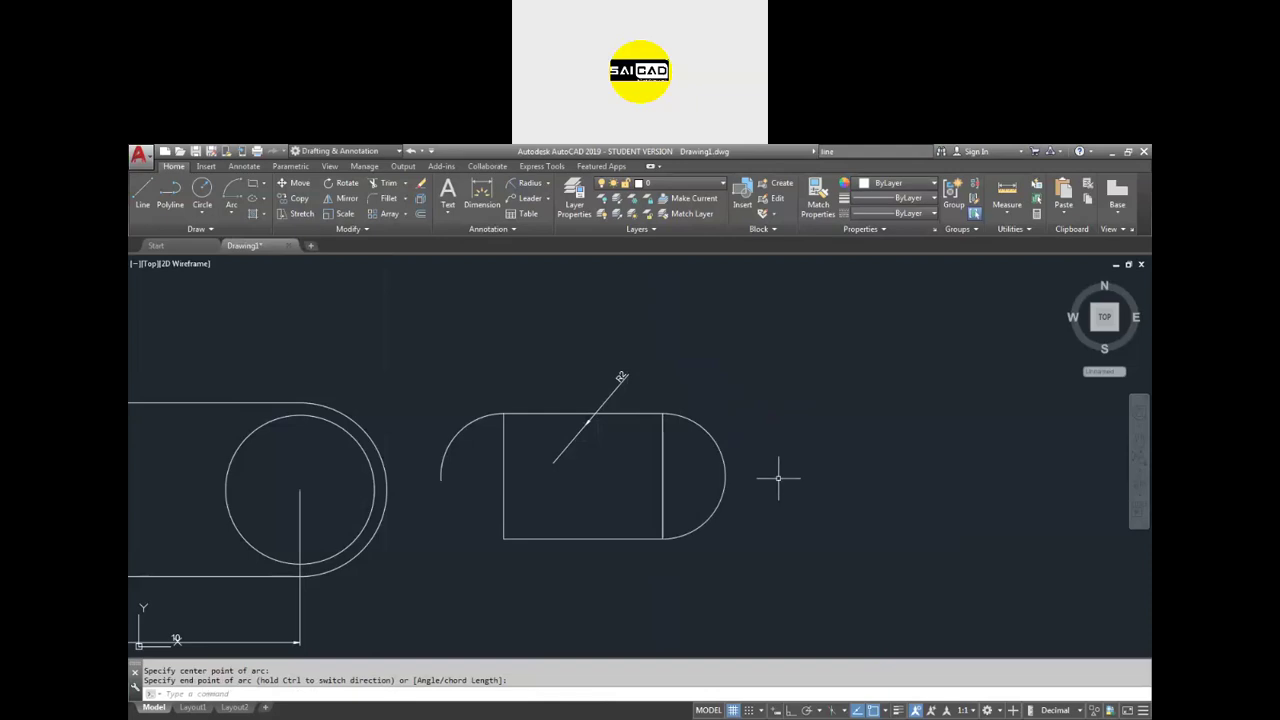
left_click(231, 208)
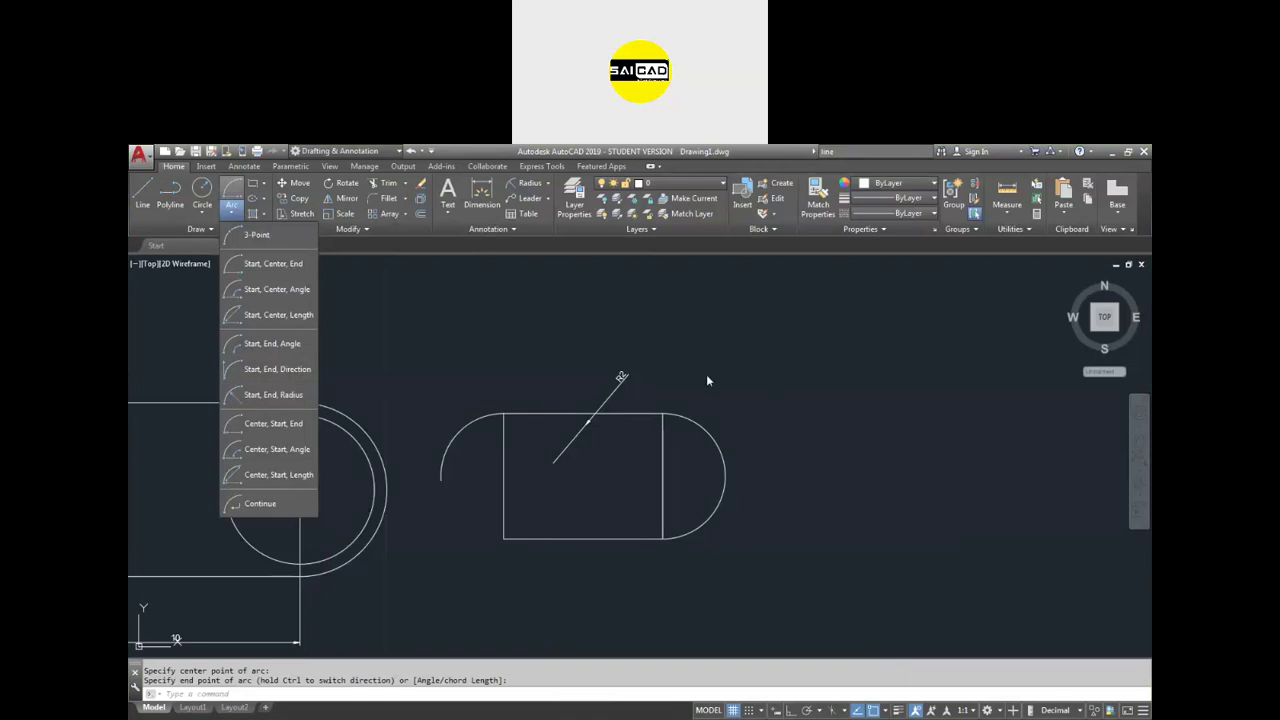
- Draw a 45° Start-Center-Angle arc from the bottom-left corner, centred on the left-edge midpoint
left_click(262, 289)
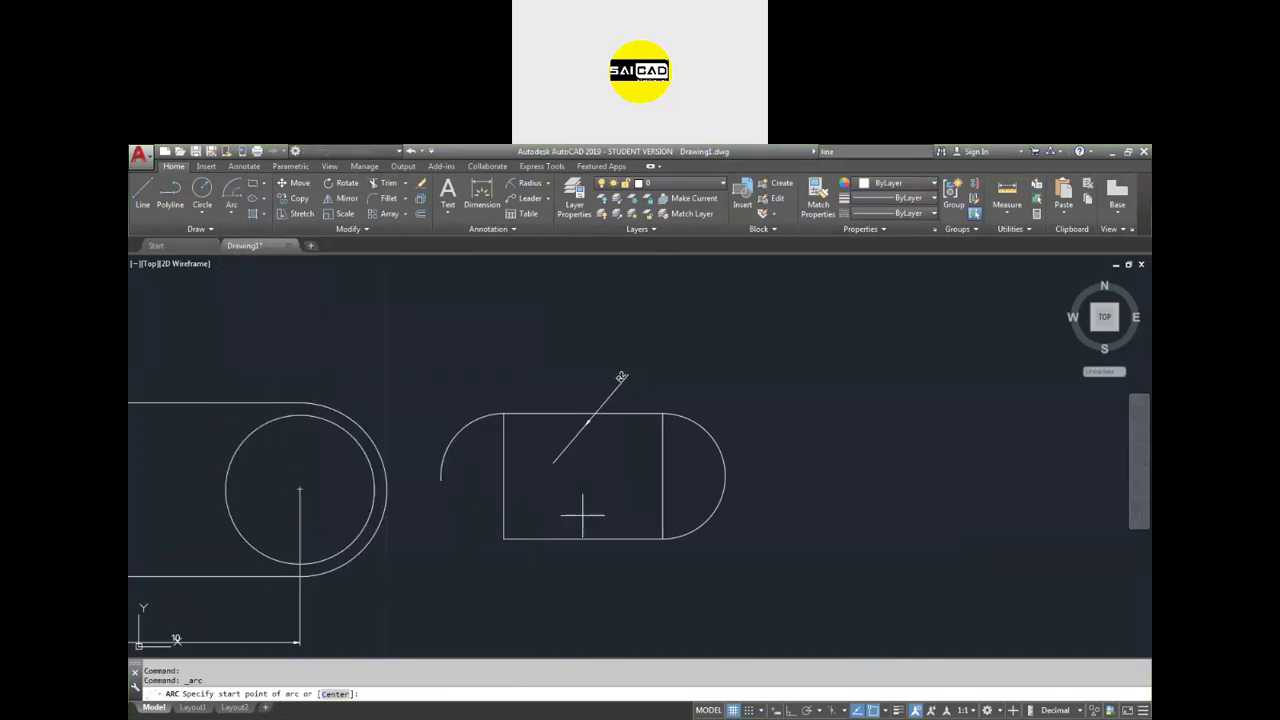
left_click(503, 539)
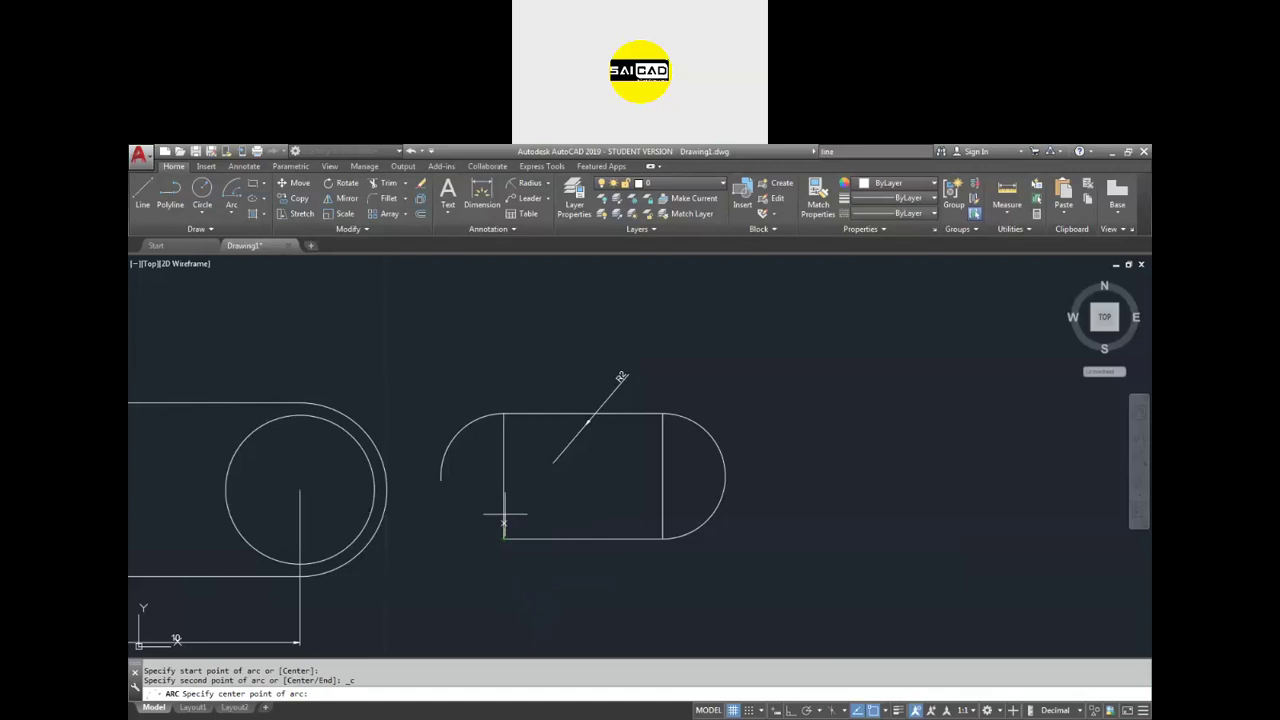
left_click(503, 476)
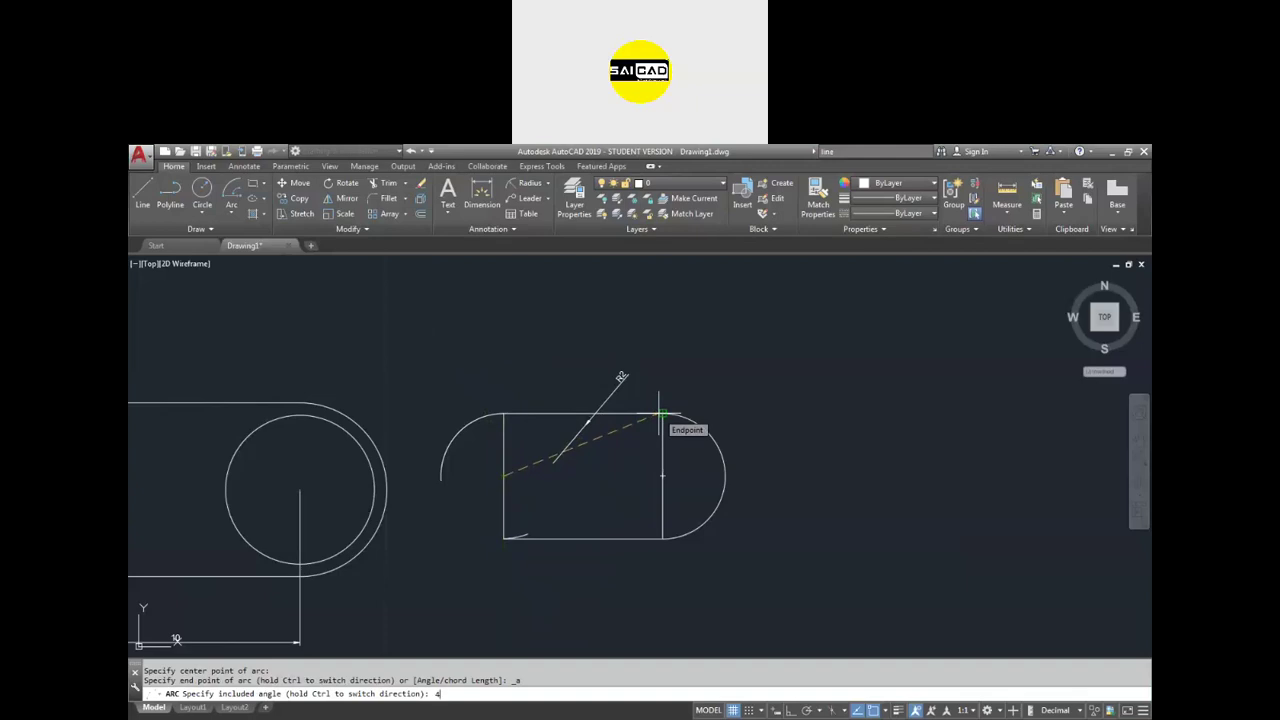
key("Return")
scroll(548, 514, "up", 5)
left_click_drag(555, 537, 486, 520)
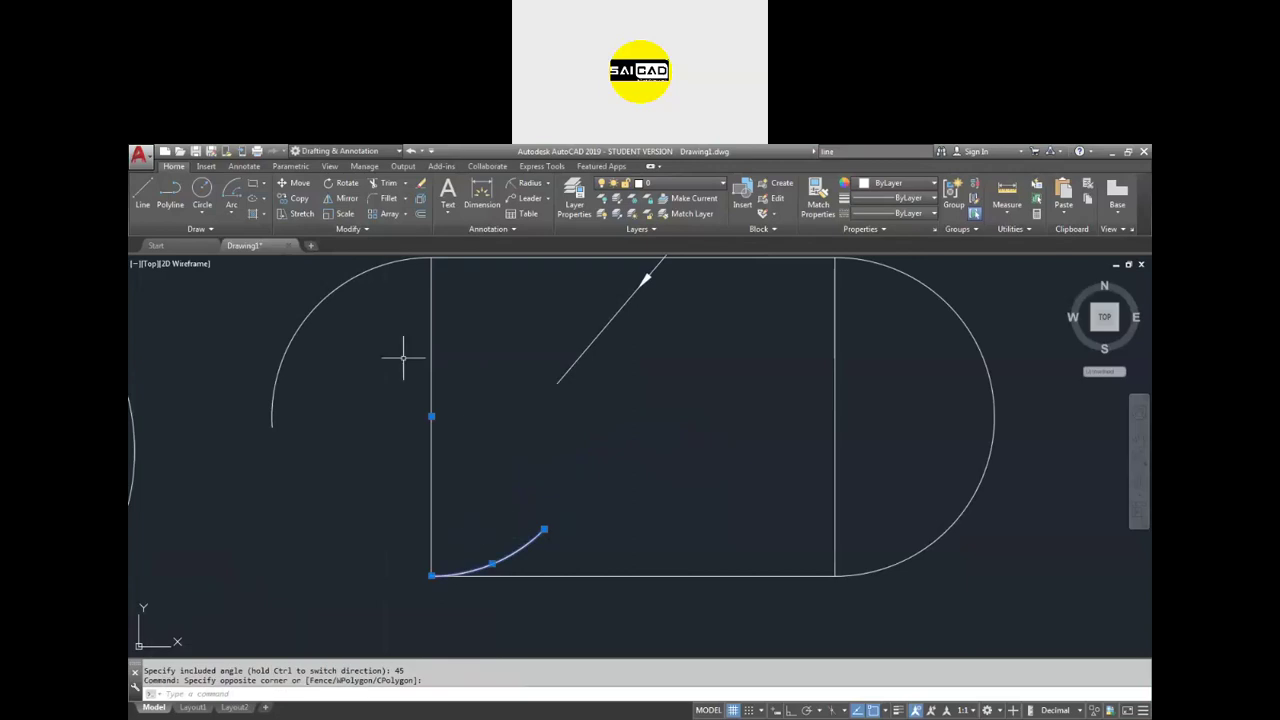
- Draw a line from the left-edge midpoint to the 45° arc's far end
key("Return")
left_click(431, 416)
left_click(543, 529)
key("Escape")
- Add a 45° angular dimension between the slanted line and the vertical edge
left_click(478, 199)
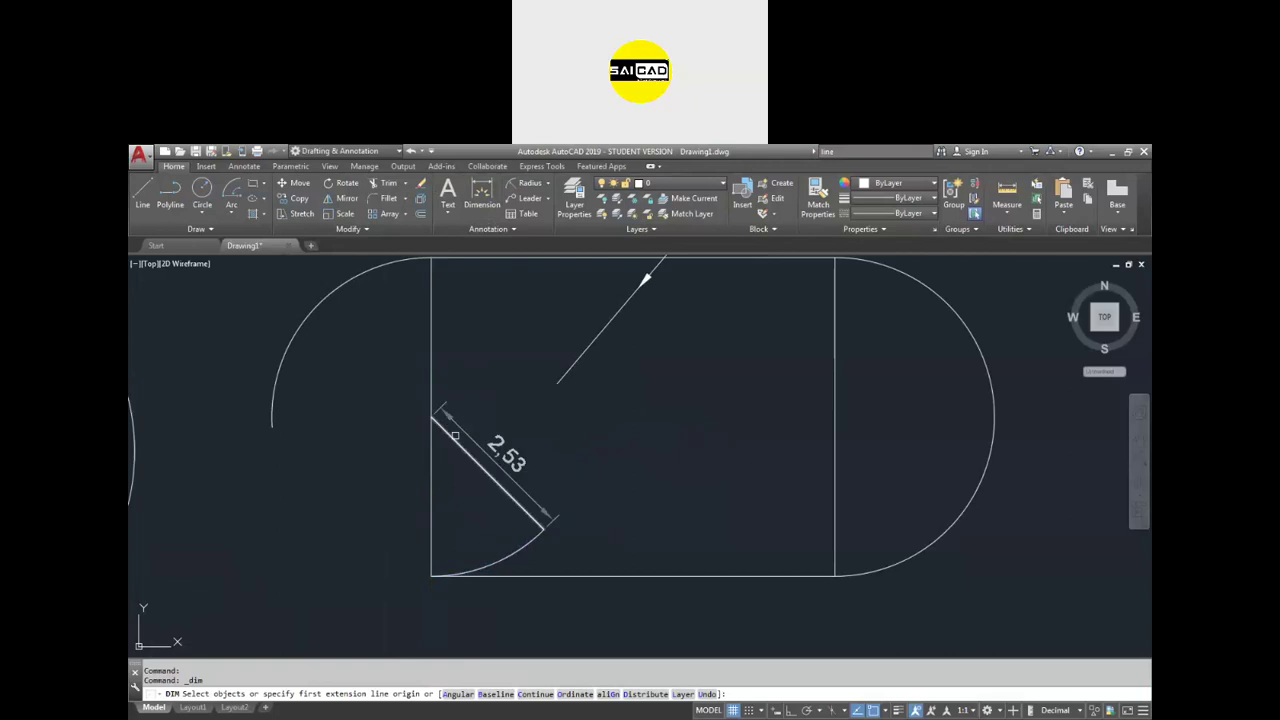
left_click(452, 437)
left_click(432, 448)
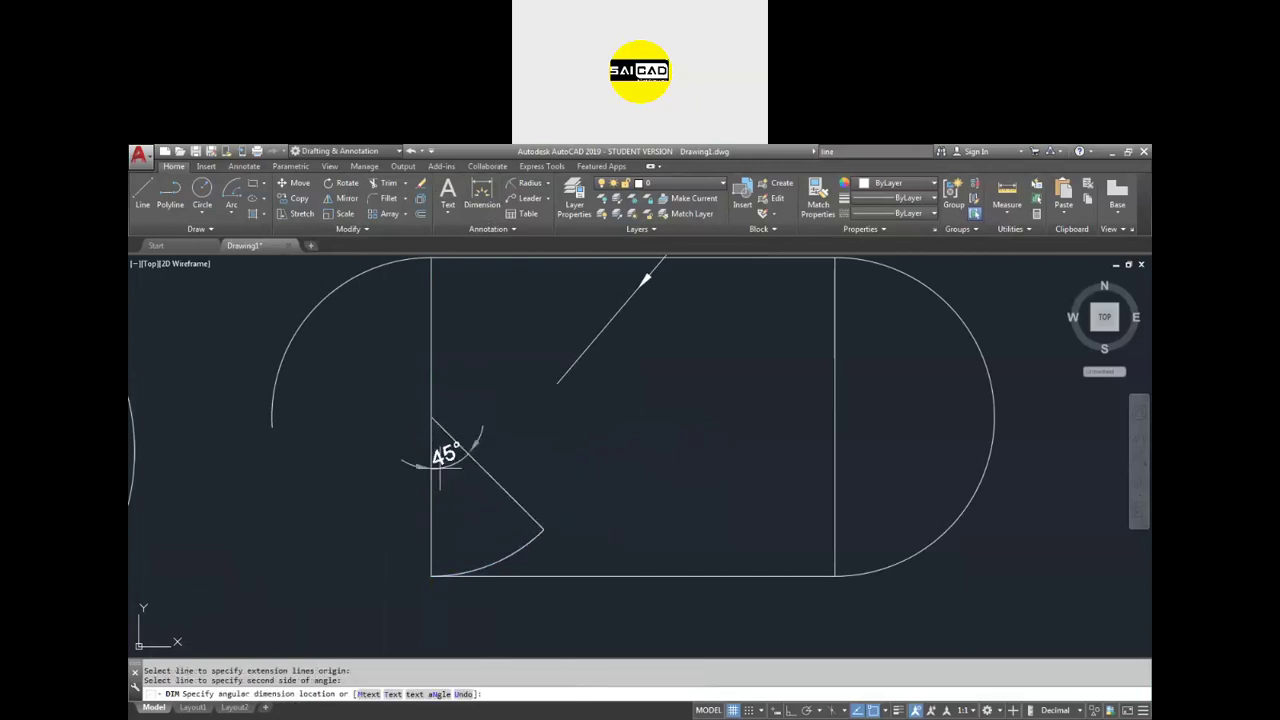
left_click(458, 510)
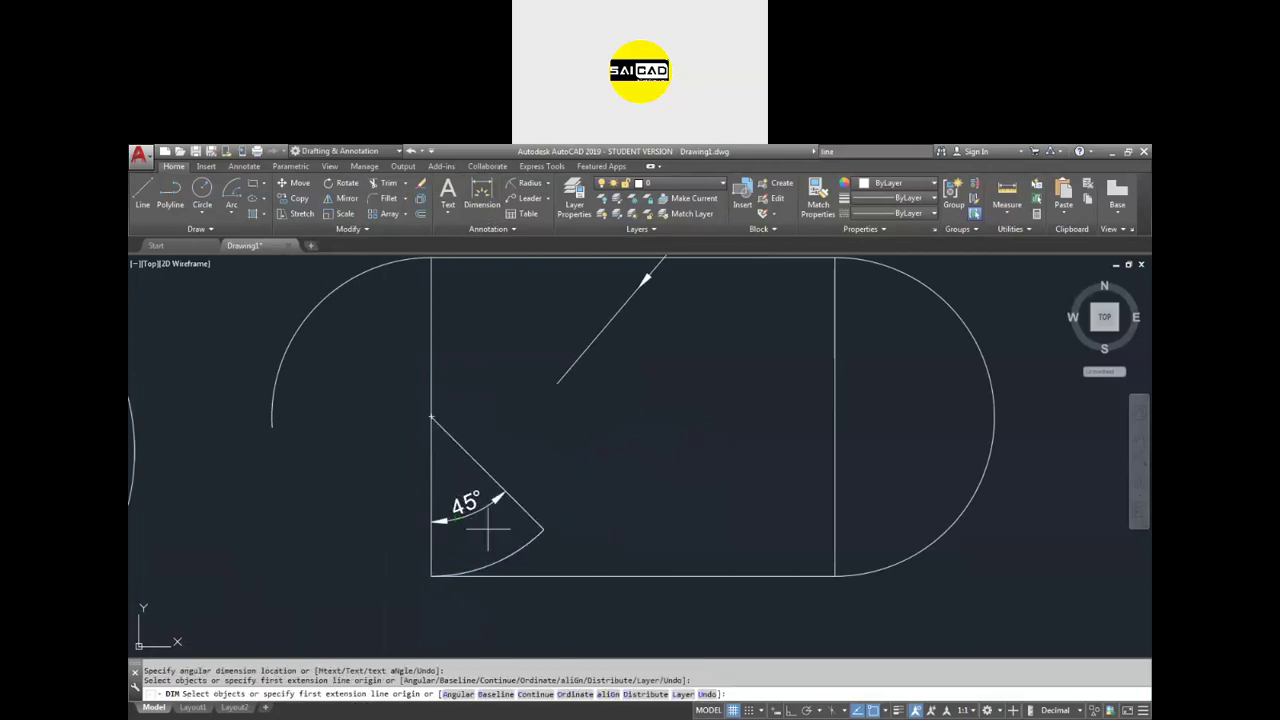
left_click(433, 418)
key("Escape")
- Select the 45° wedge with its line and dimension, and erase it
left_click(473, 462)
key("Escape")
left_click(519, 547)
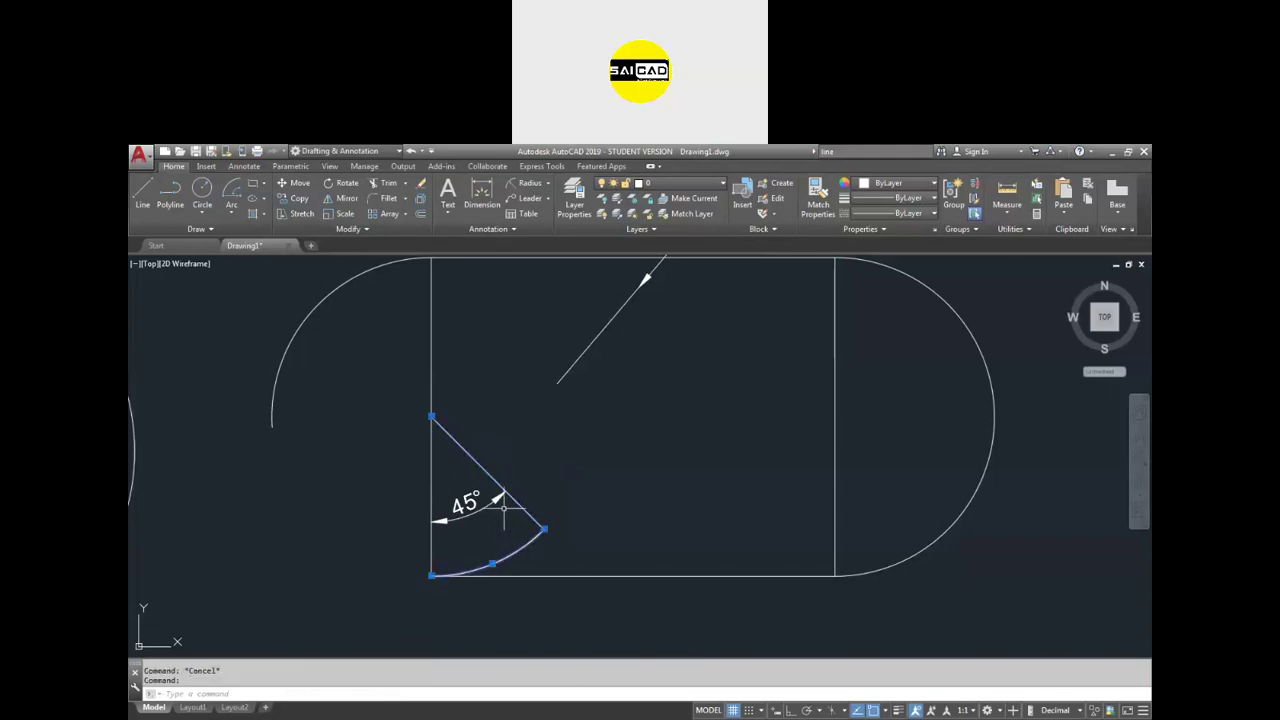
left_click(556, 485)
left_click(440, 548)
key("Delete")
- Erase the left end arc and the right semicircle
left_click(298, 320)
left_click(260, 431)
key("Delete")
left_click(1002, 434)
left_click(889, 477)
key("Delete")
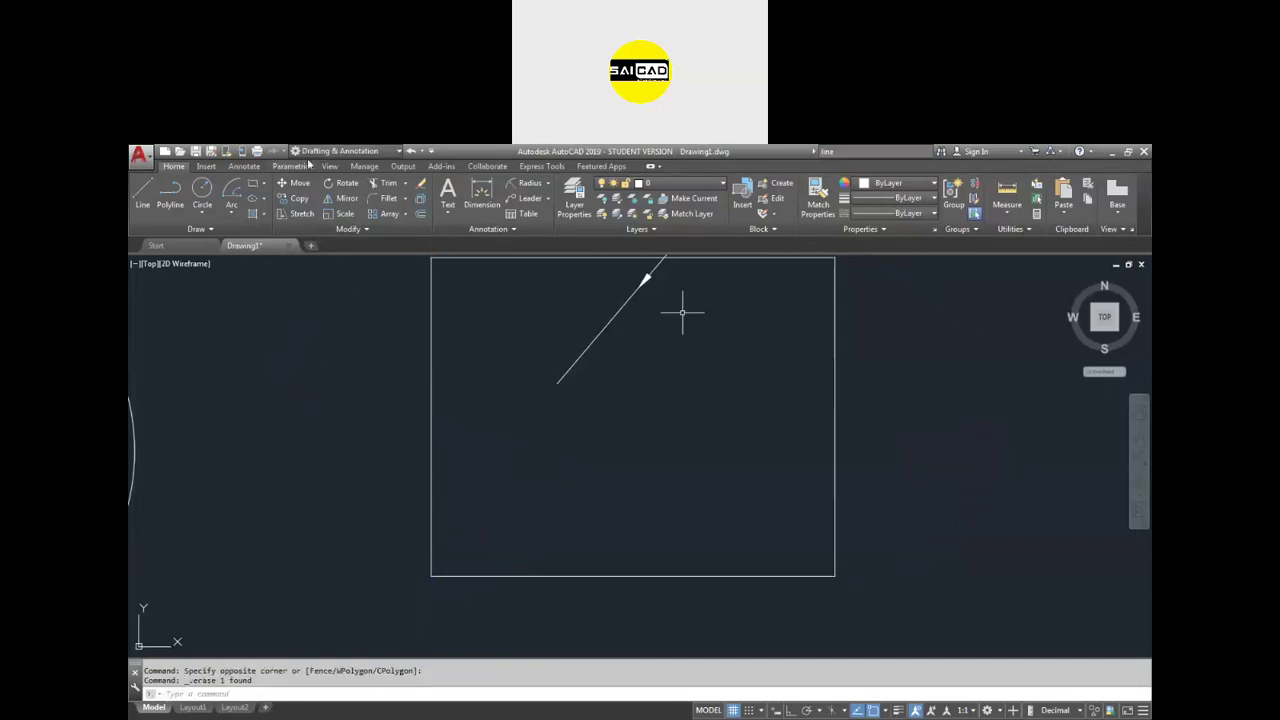
- Draw a 90° Start-Center-Angle arc from the top-left corner, centred on the left-edge midpoint
left_click(231, 210)
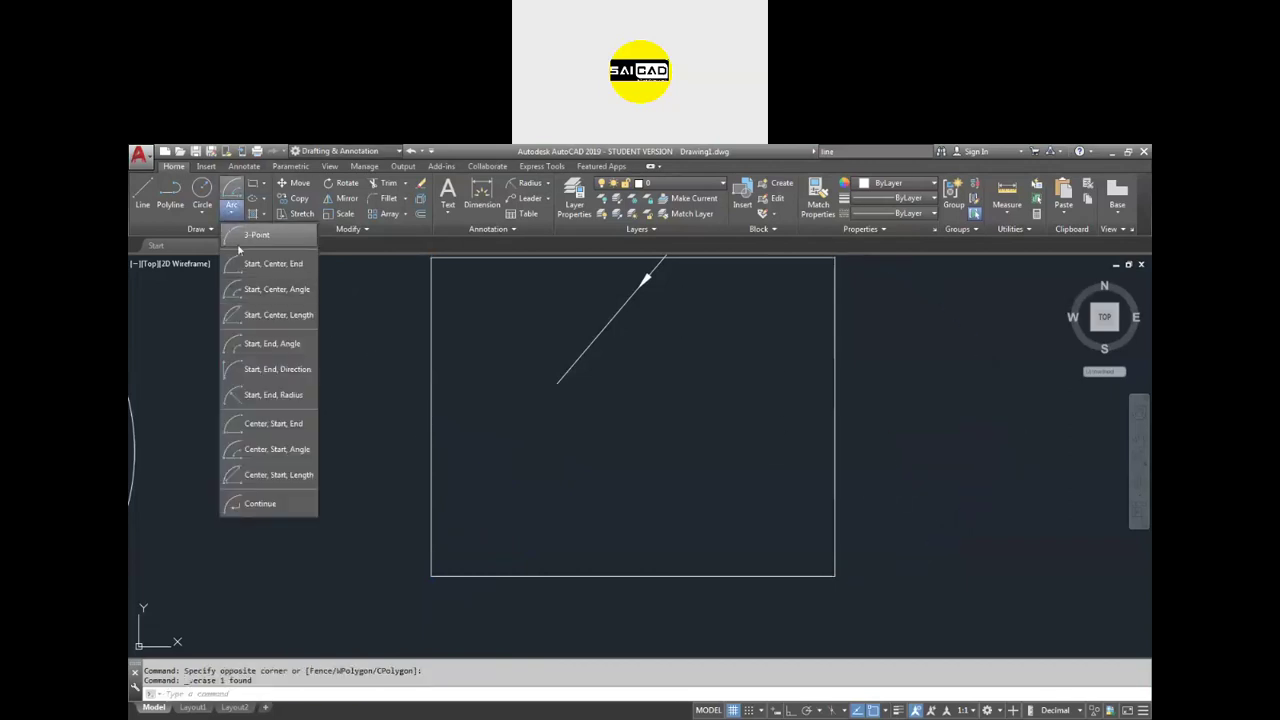
left_click(268, 290)
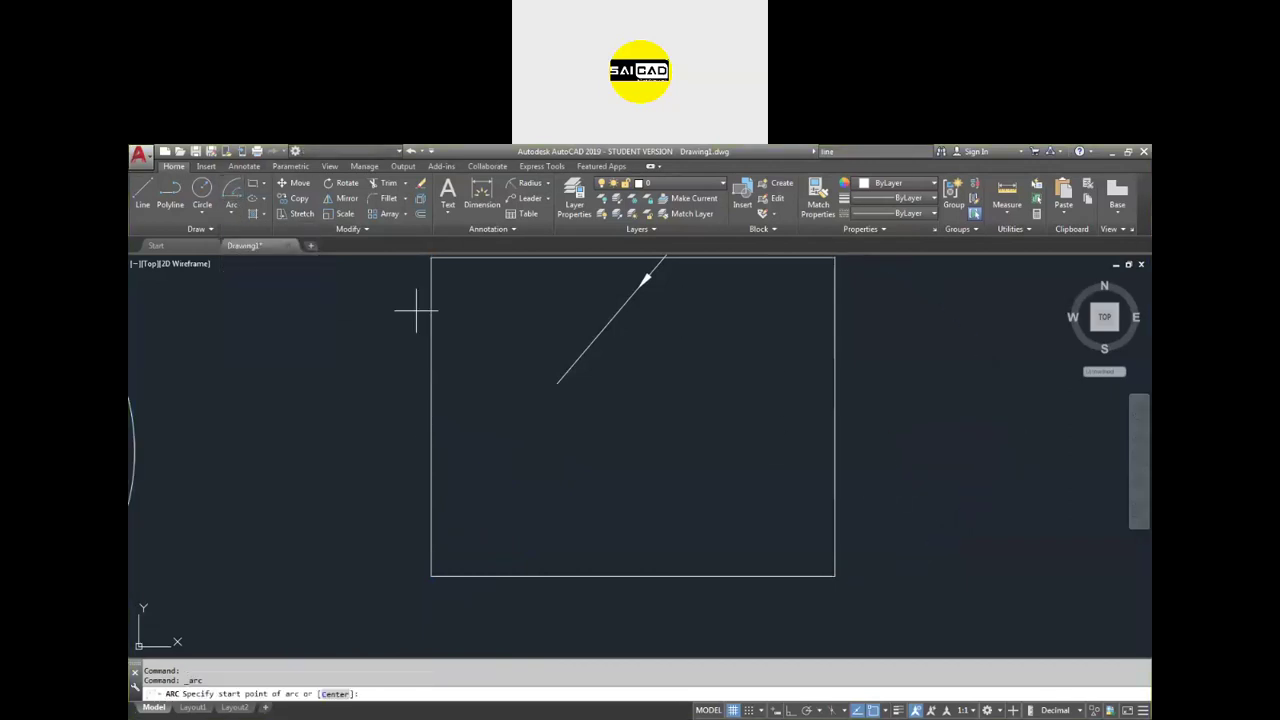
left_click(432, 262)
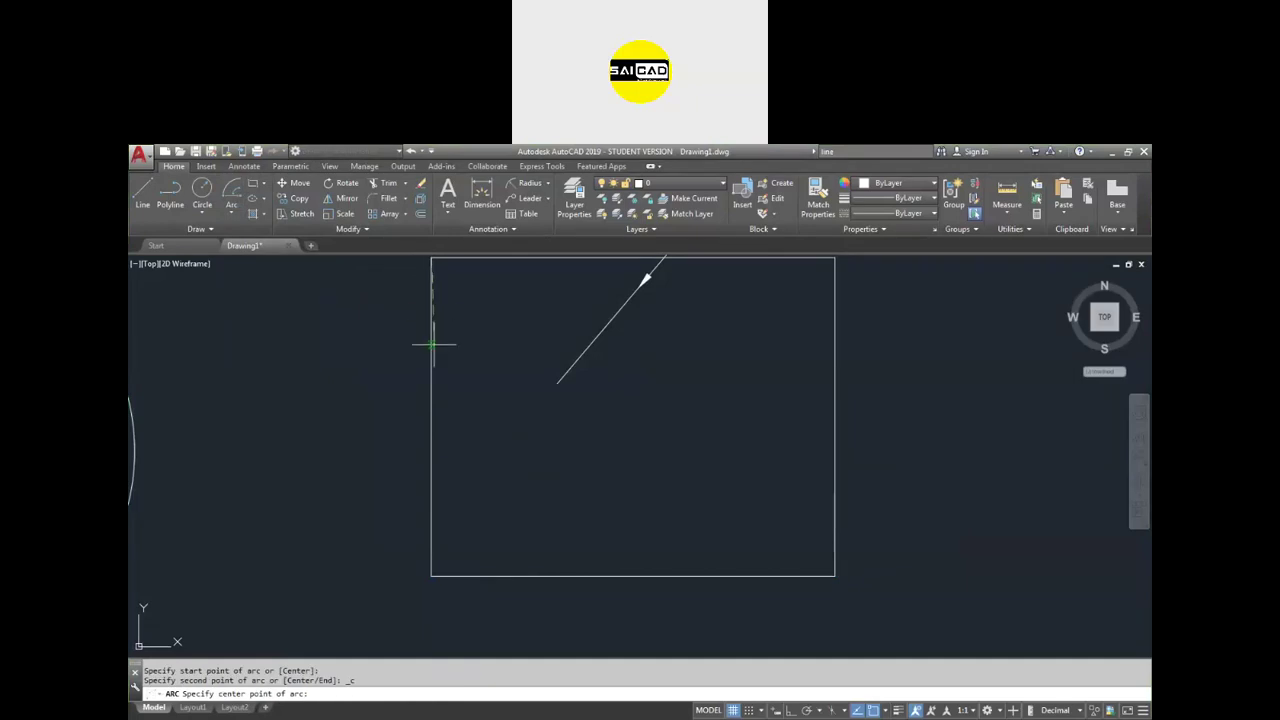
left_click(432, 417)
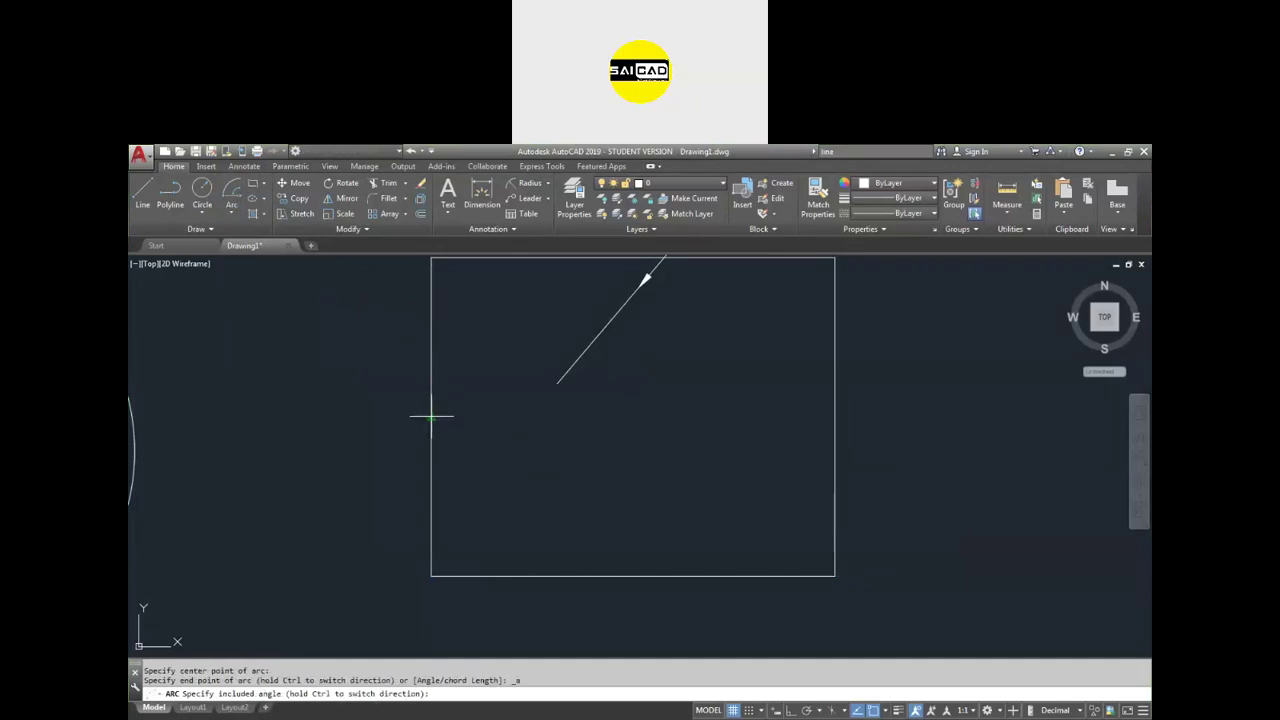
key("Return")
scroll(361, 477, "down", 4)
scroll(345, 425, "up", 2)
left_click(332, 406)
left_click(302, 357)
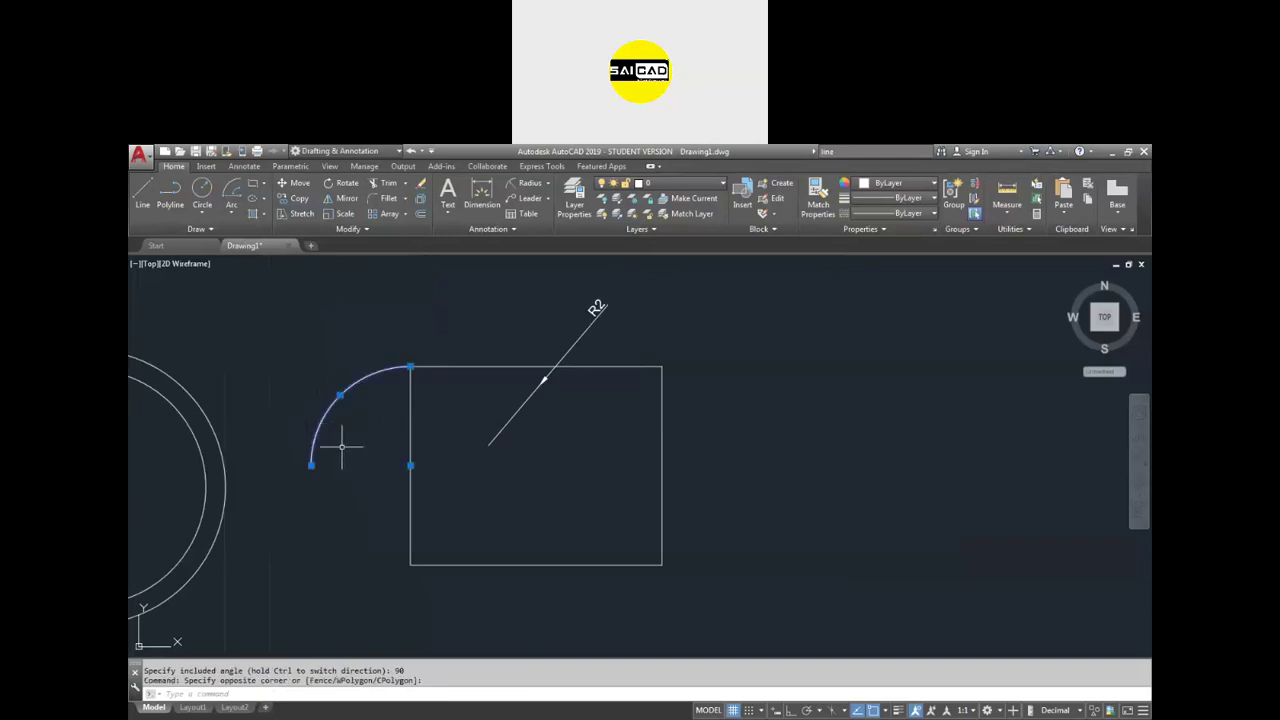
left_click(229, 213)
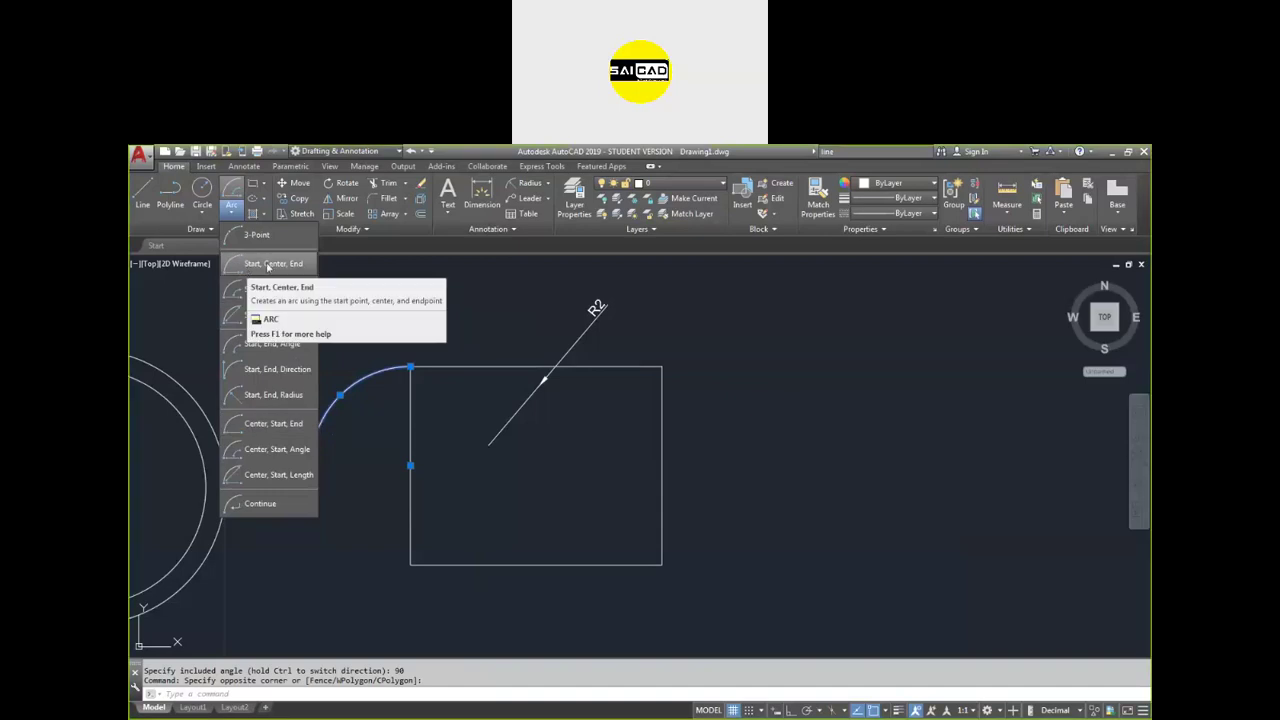
left_click(268, 425)
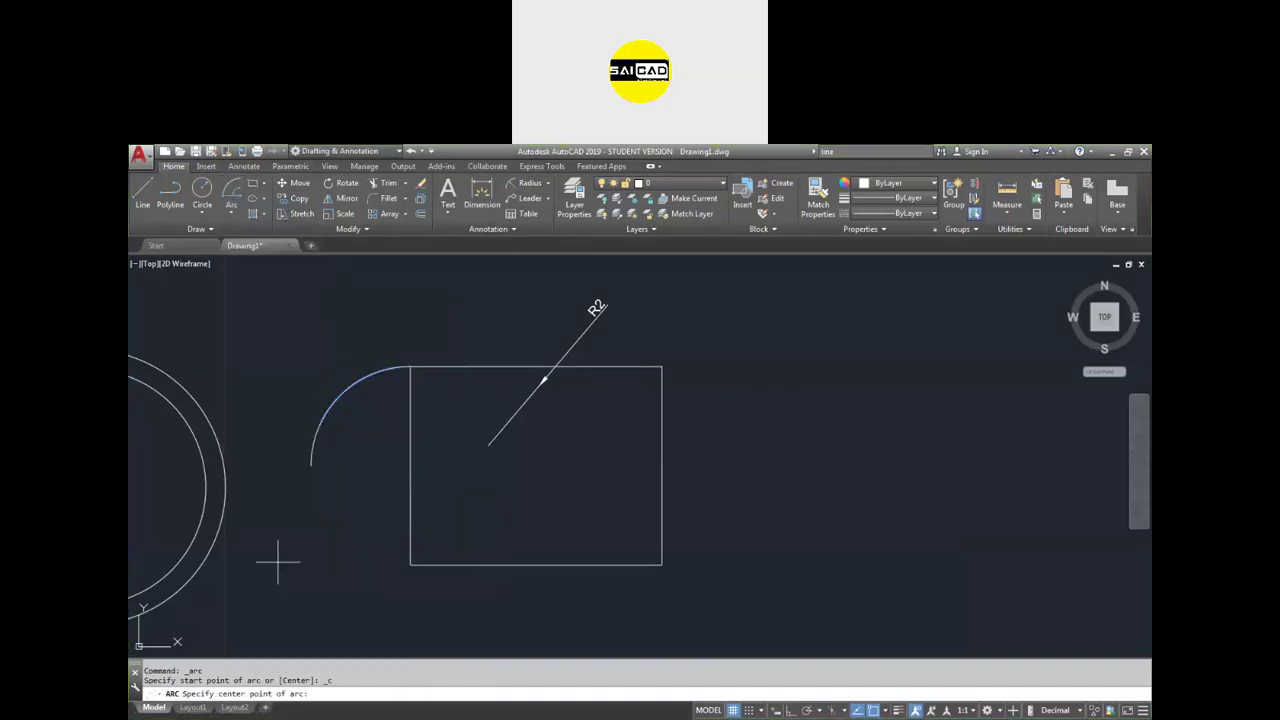
left_click(661, 465)
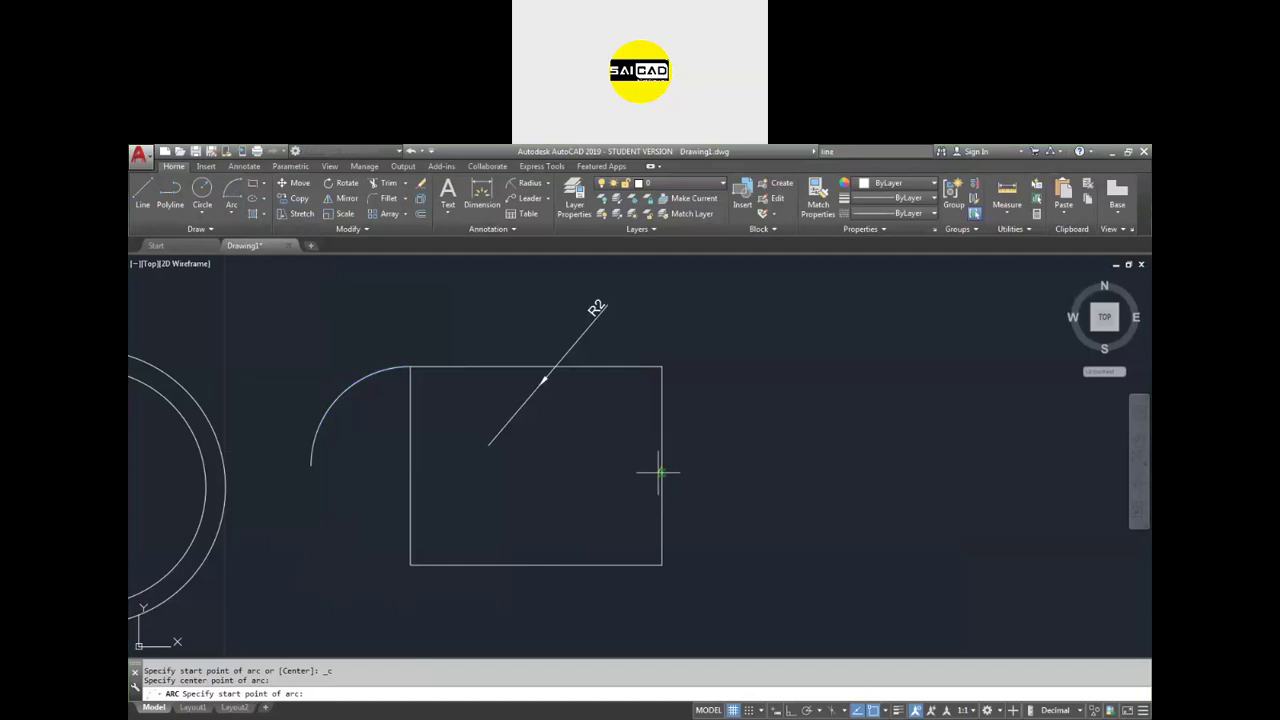
left_click(666, 565)
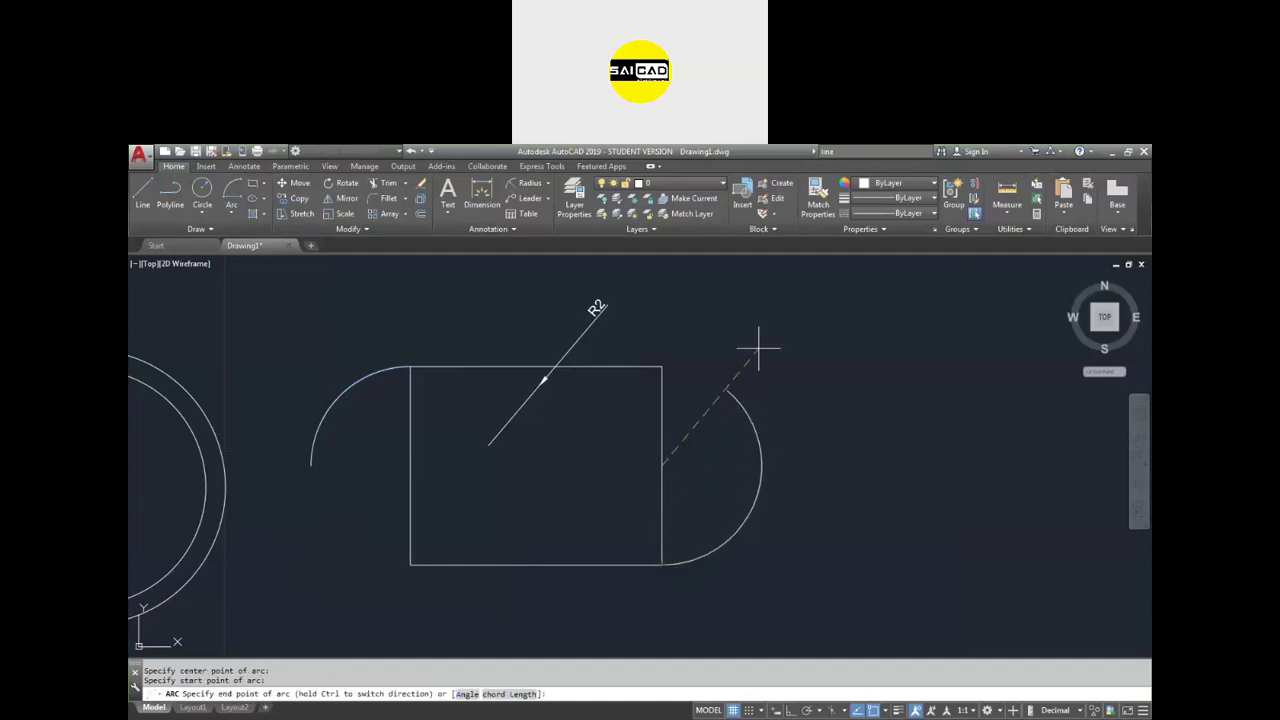
left_click(526, 497)
left_click(558, 477)
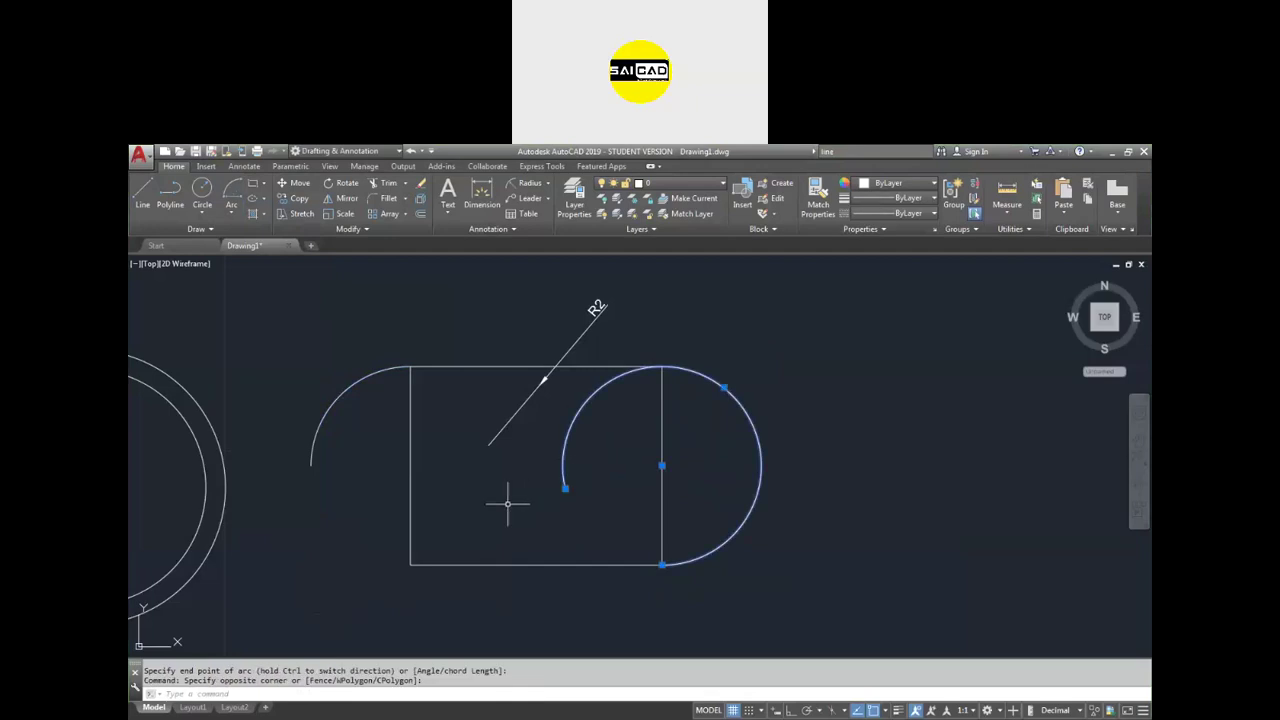
key("Delete")
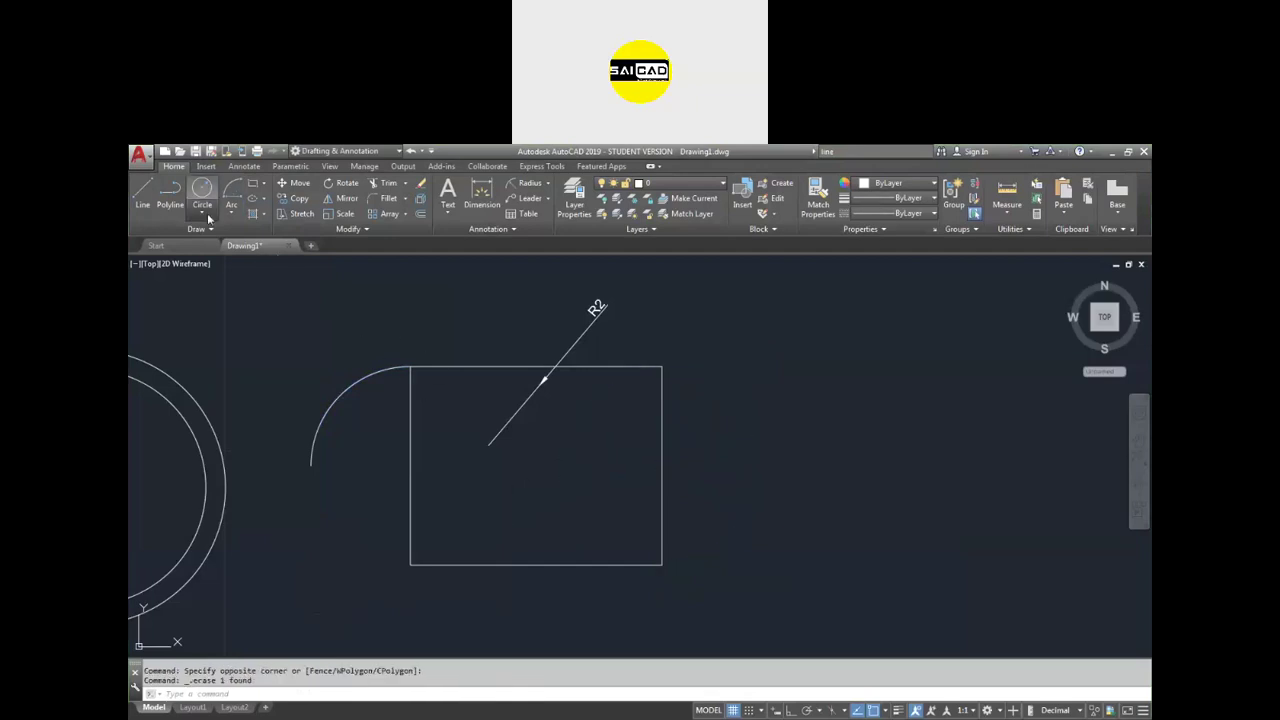
left_click(202, 214)
left_click(231, 214)
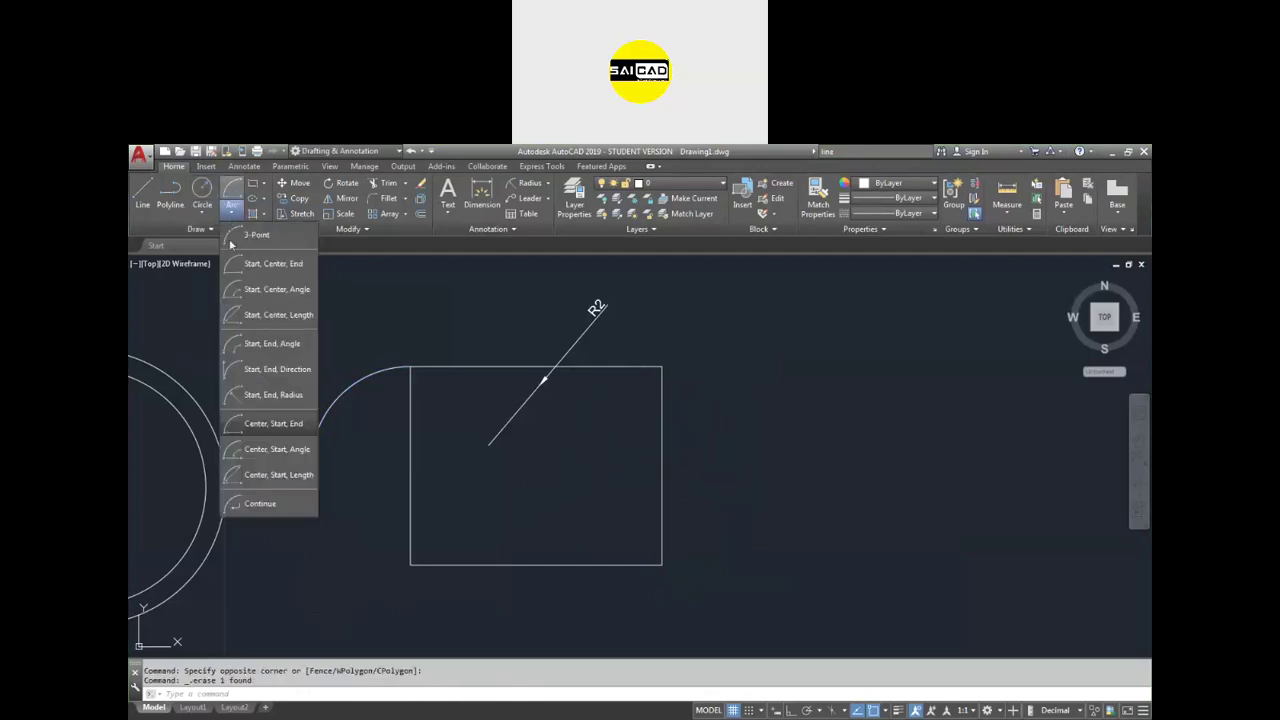
left_click(285, 452)
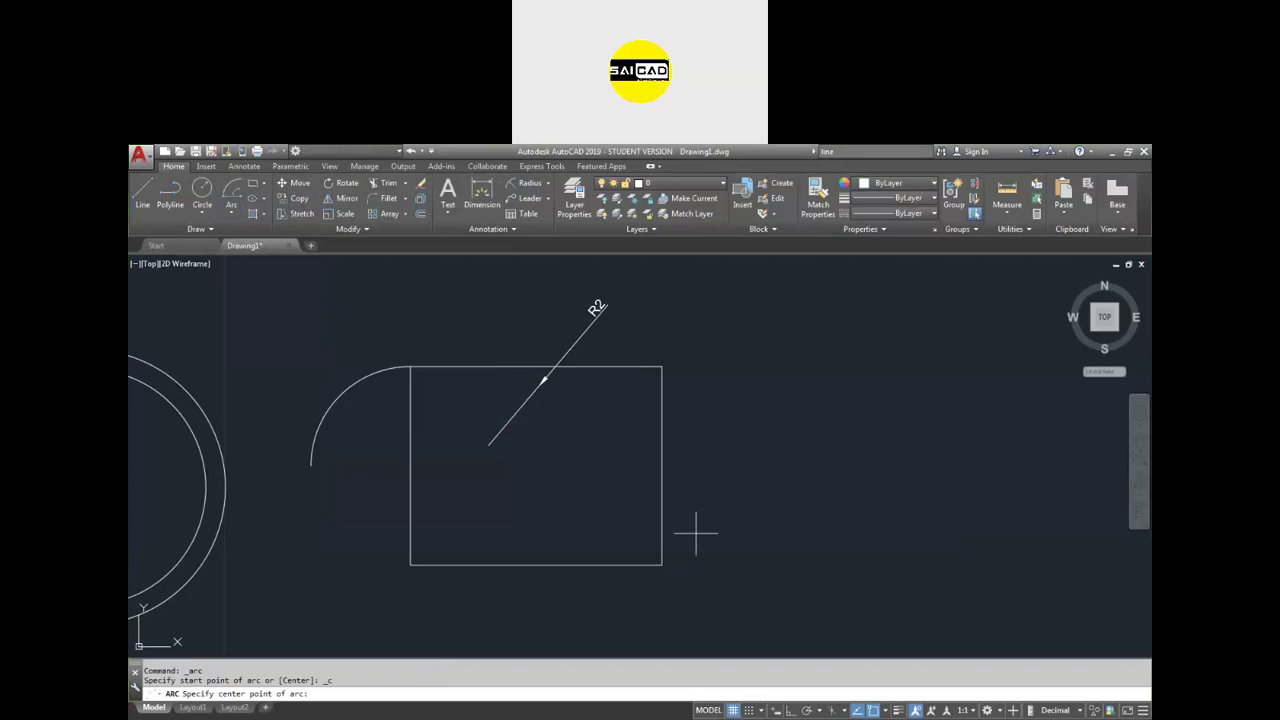
left_click(661, 465)
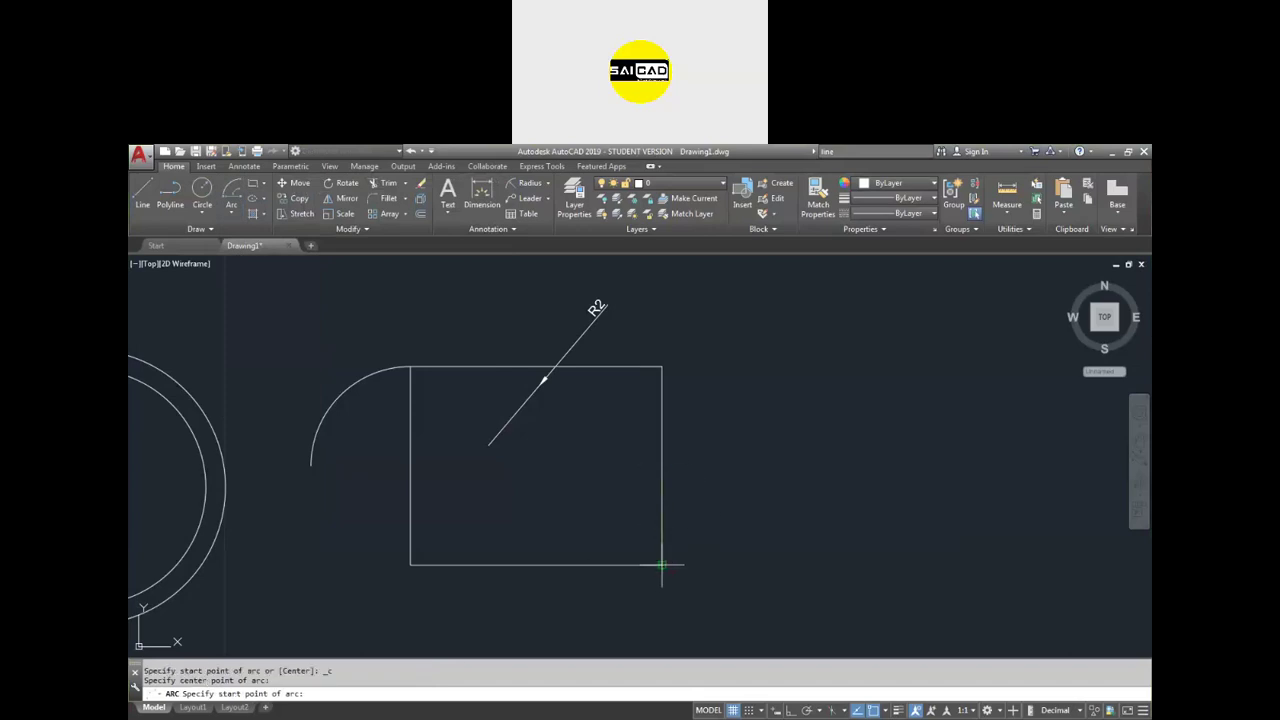
left_click(661, 565)
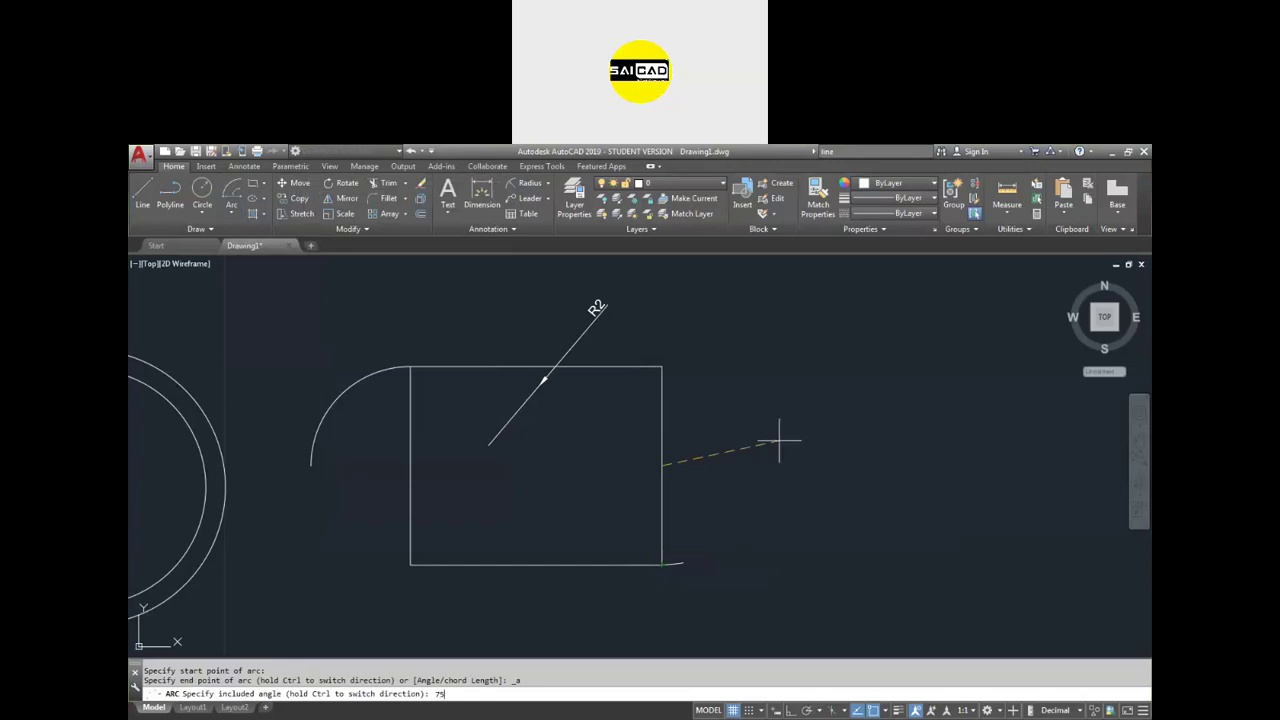
type("75")
key("Return")
left_click(752, 500)
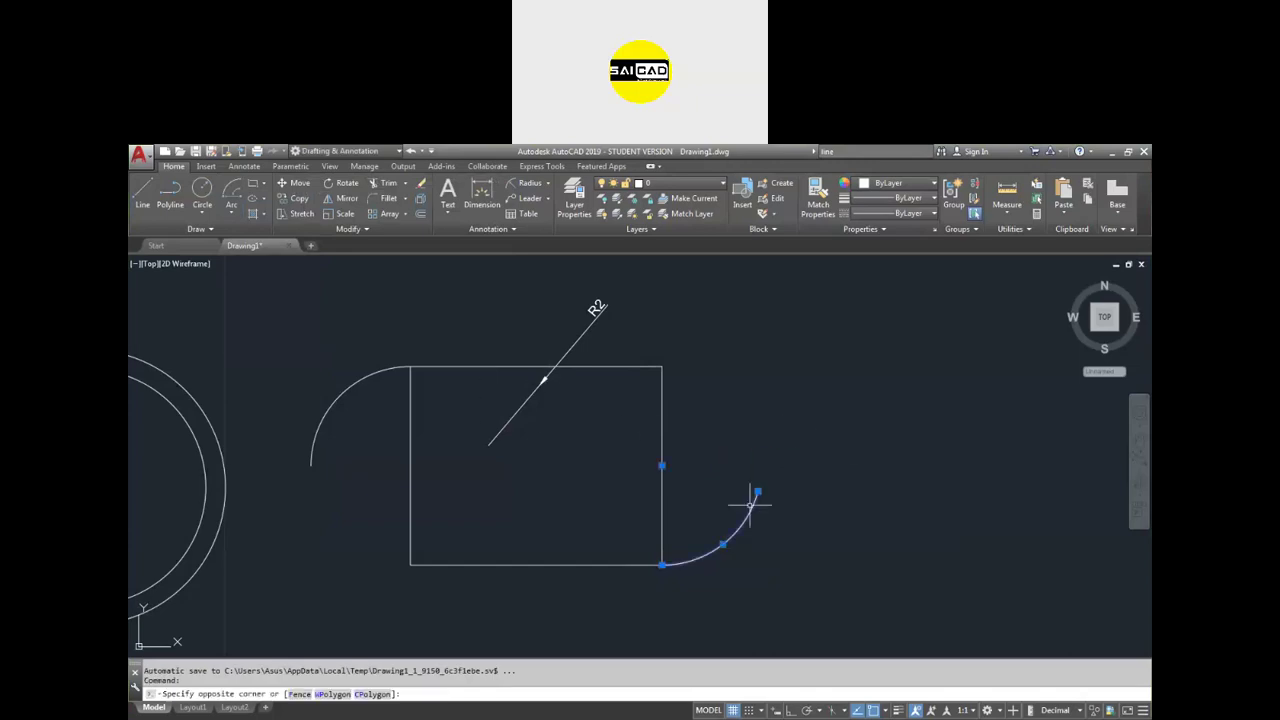
left_click(753, 518)
key("Escape")
type("l")
key("Return")
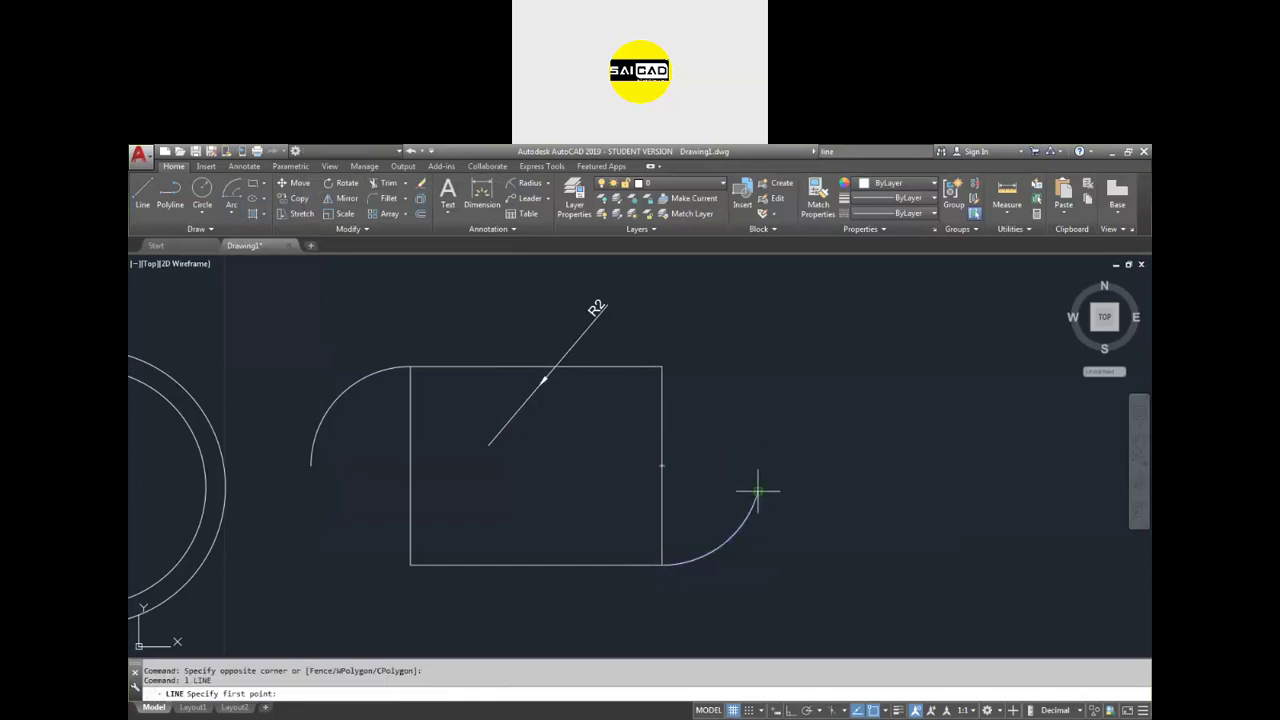
left_click(757, 492)
left_click(661, 465)
key("Escape")
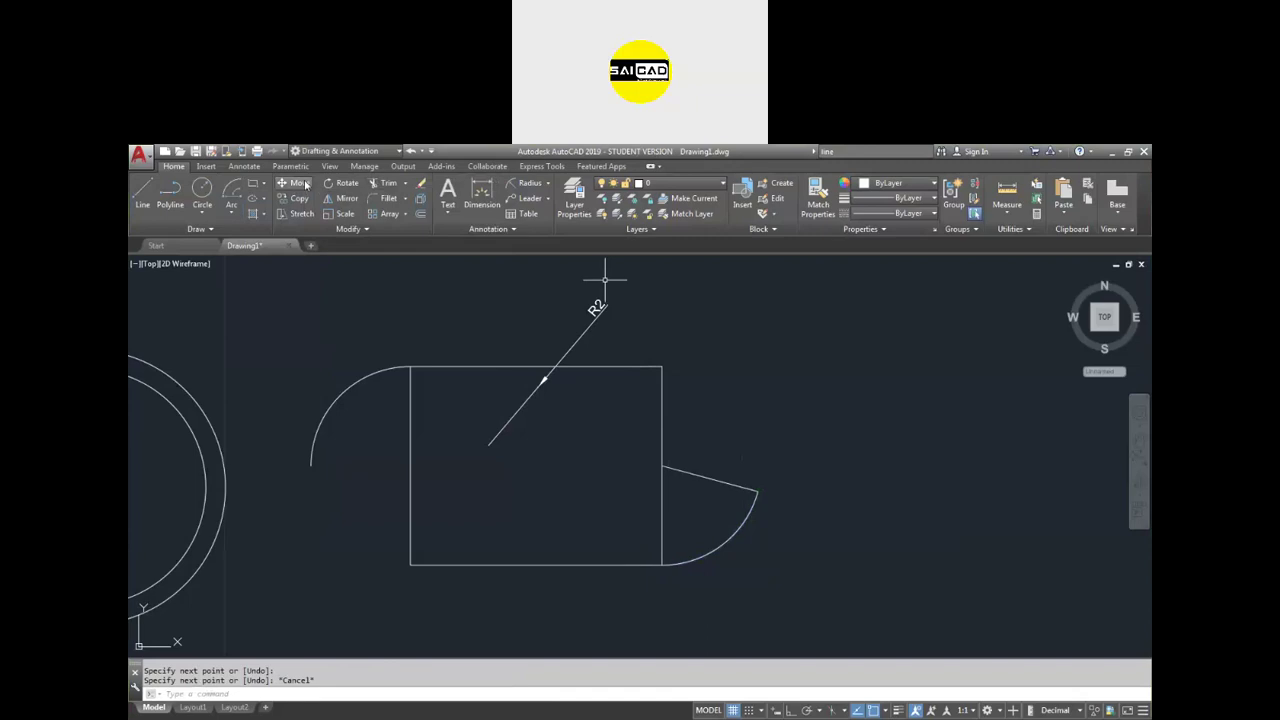
left_click(481, 193)
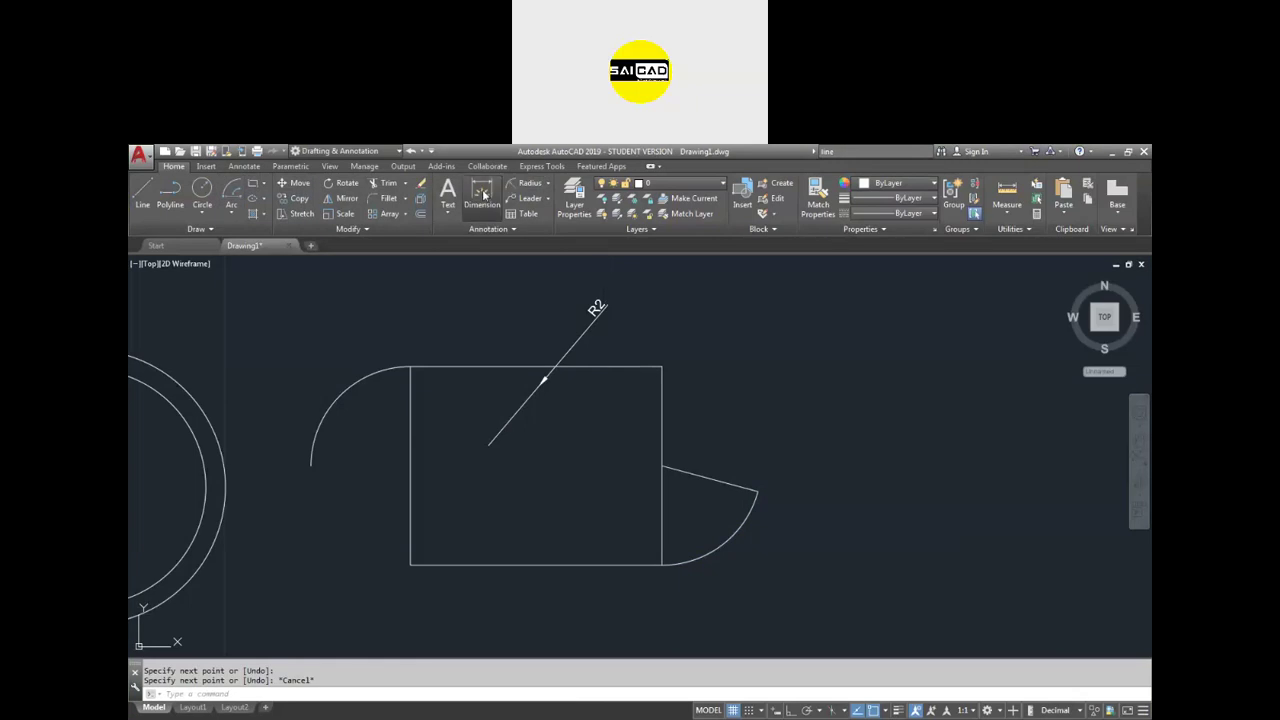
left_click(705, 477)
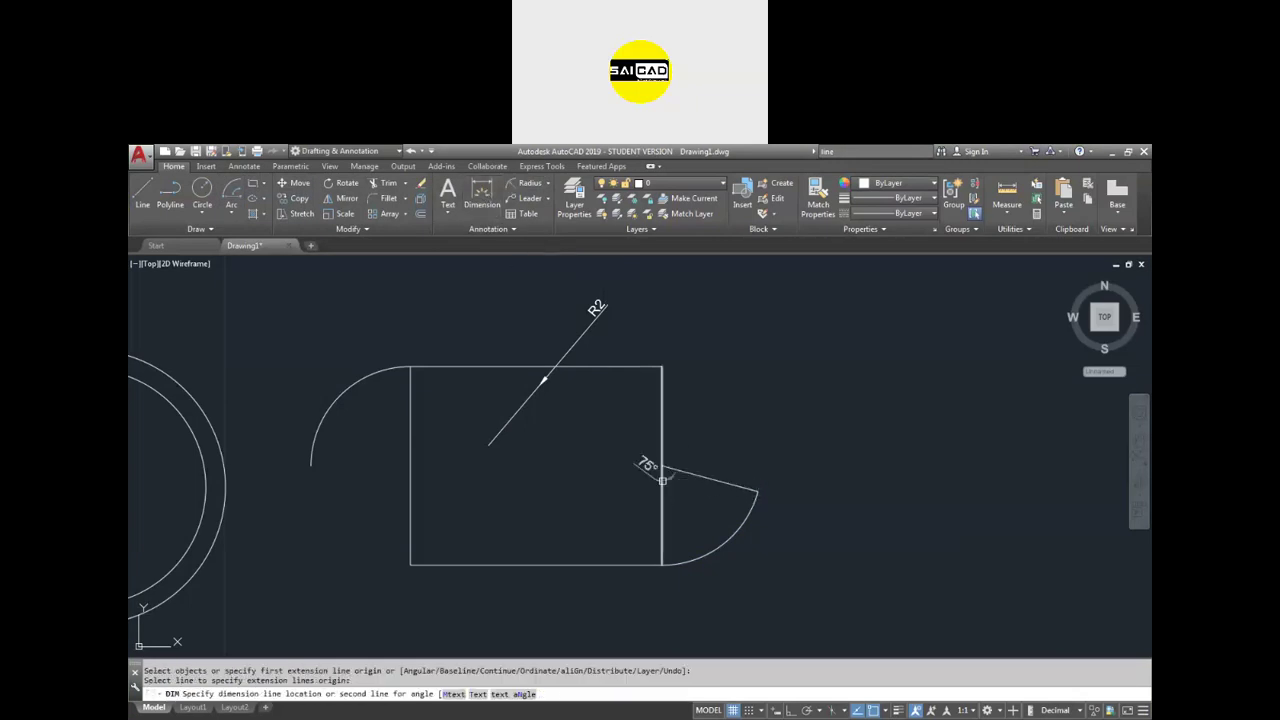
left_click(661, 481)
left_click(695, 514)
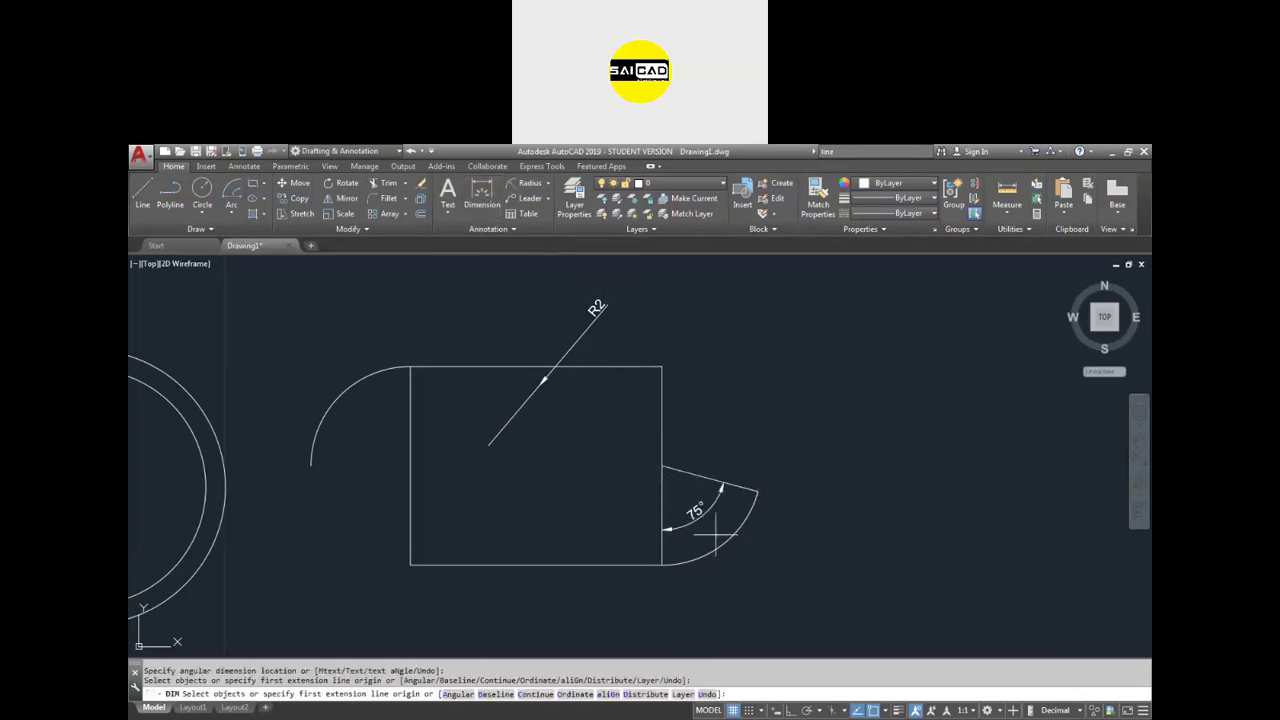
scroll(700, 560, "up", 4)
scroll(690, 500, "down", 4)
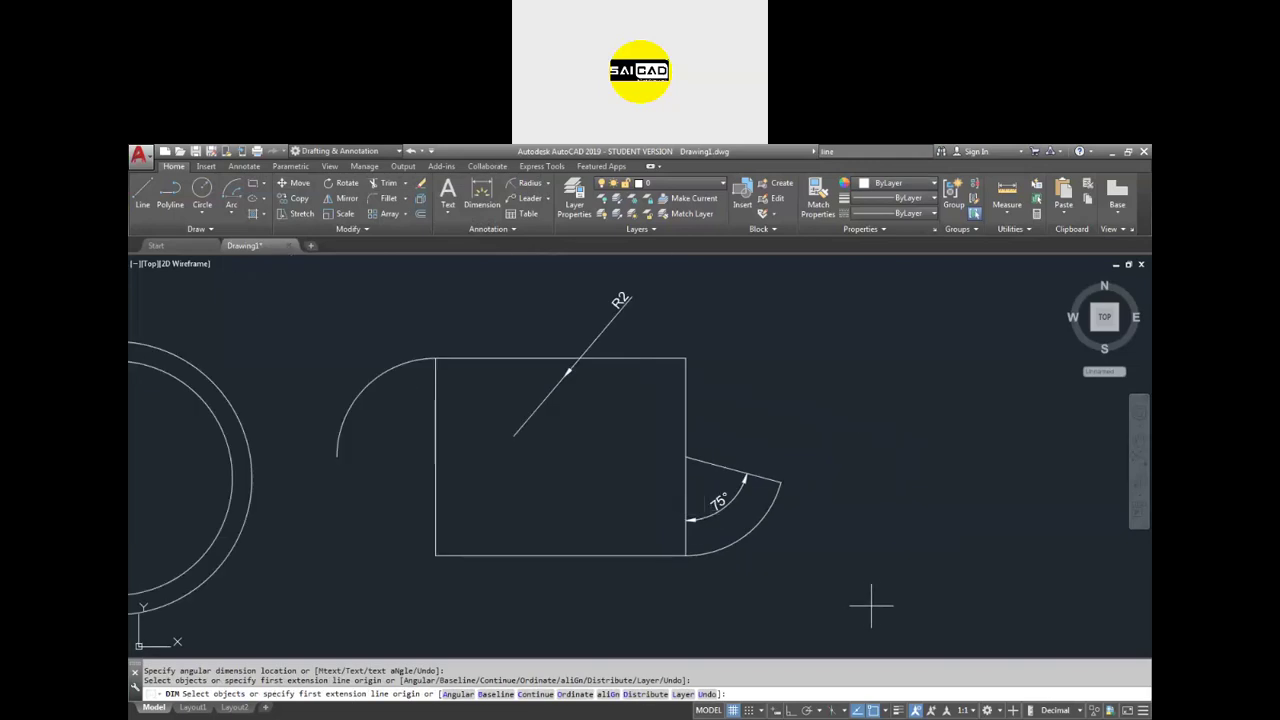
key("Escape")
left_click(906, 446)
left_click(755, 580)
key("Delete")
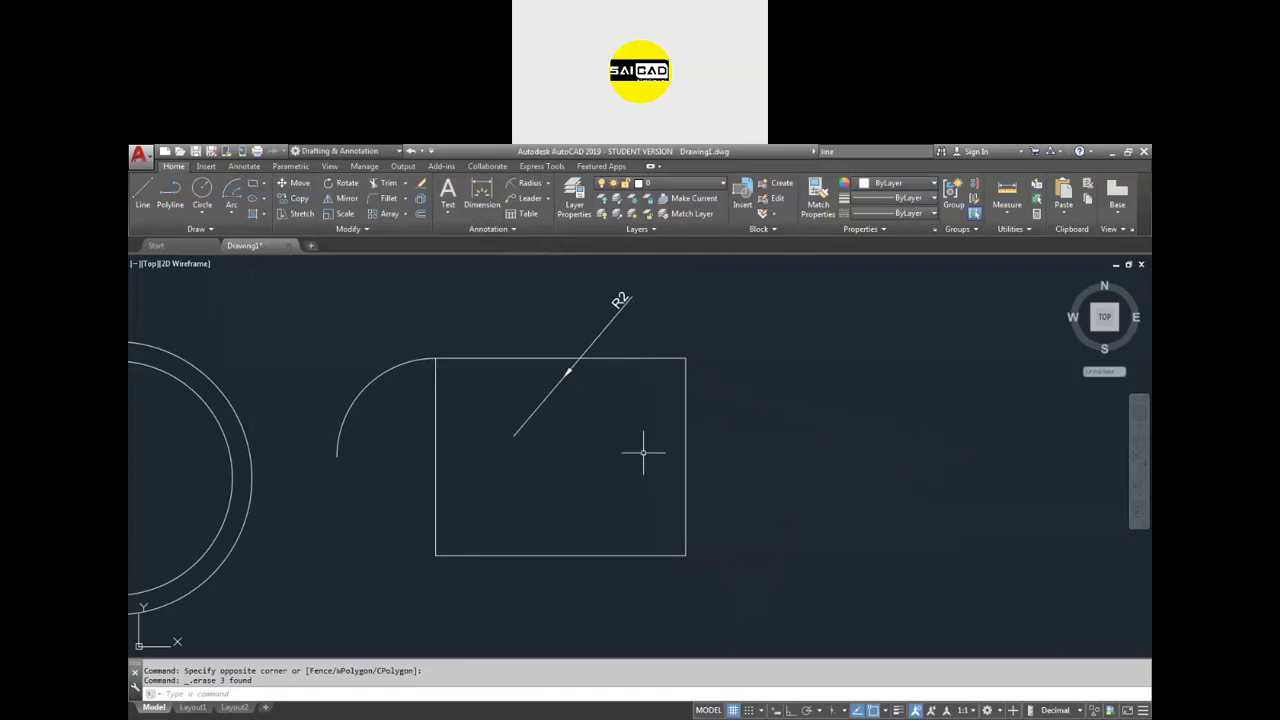
left_click(231, 208)
- Draw a Start-Center-Length arc from the bottom-right corner, centred on the right edge, with chord 3
left_click(231, 208)
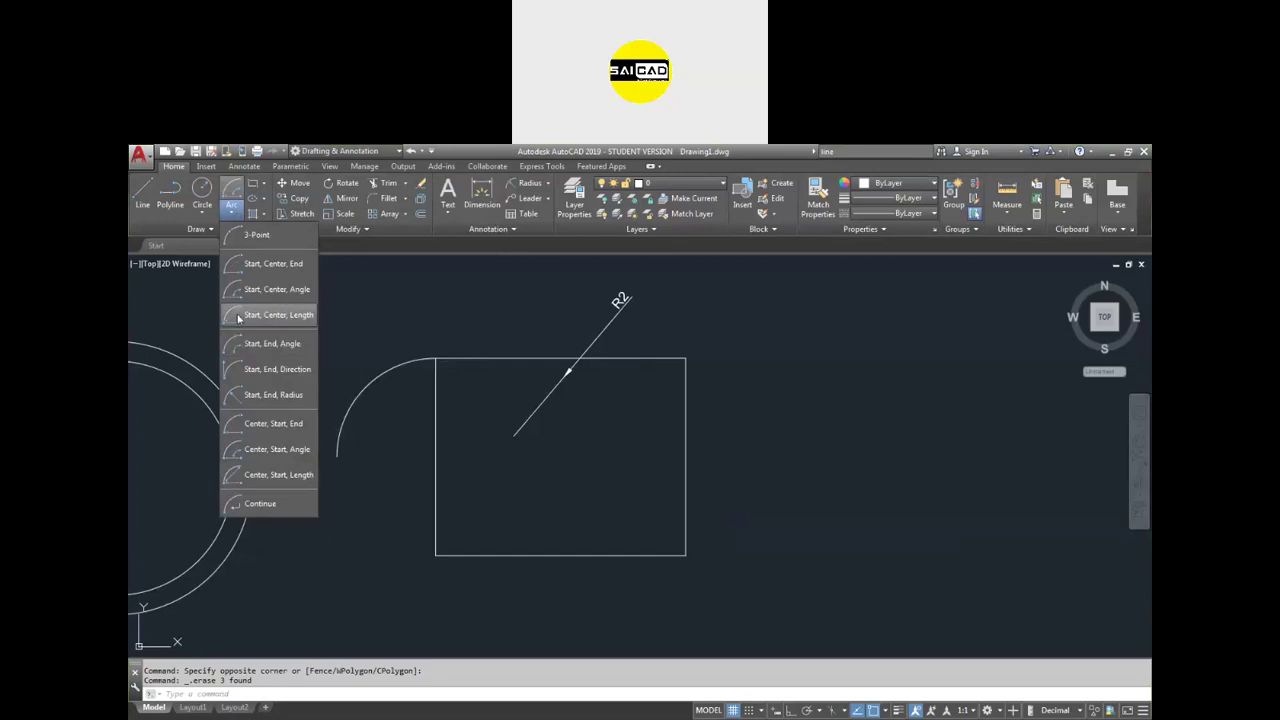
left_click(240, 316)
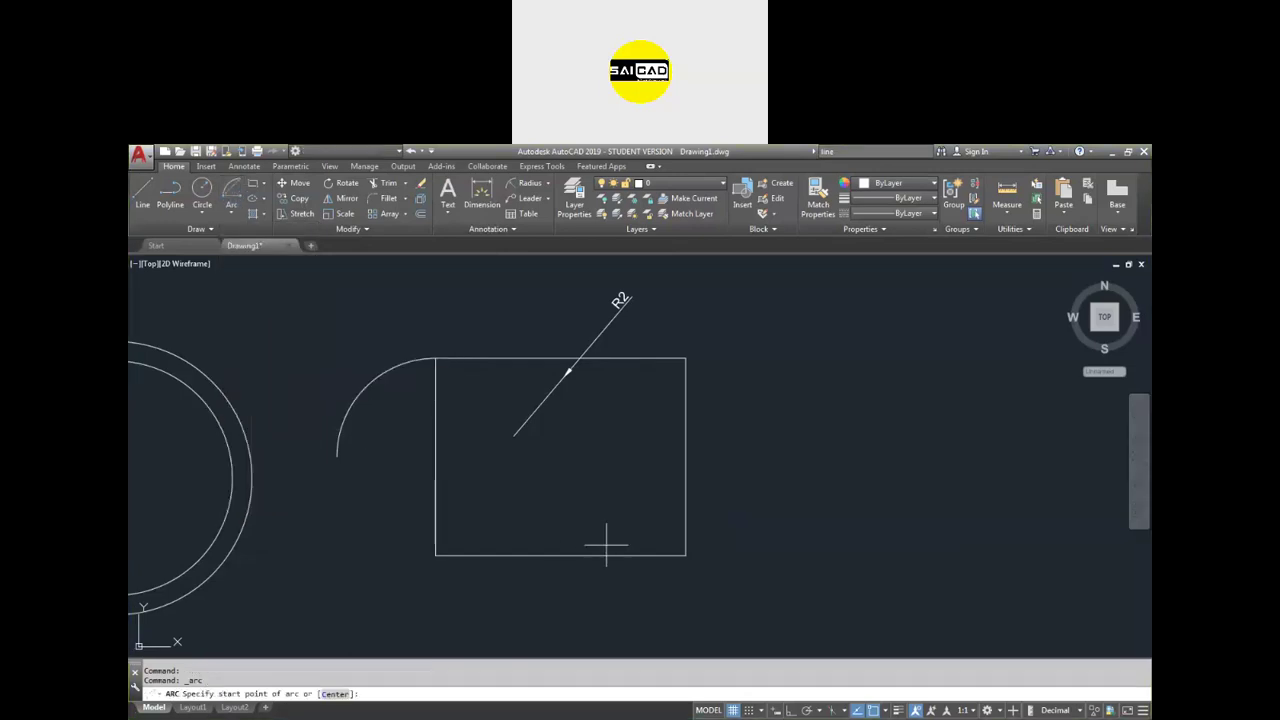
left_click(686, 556)
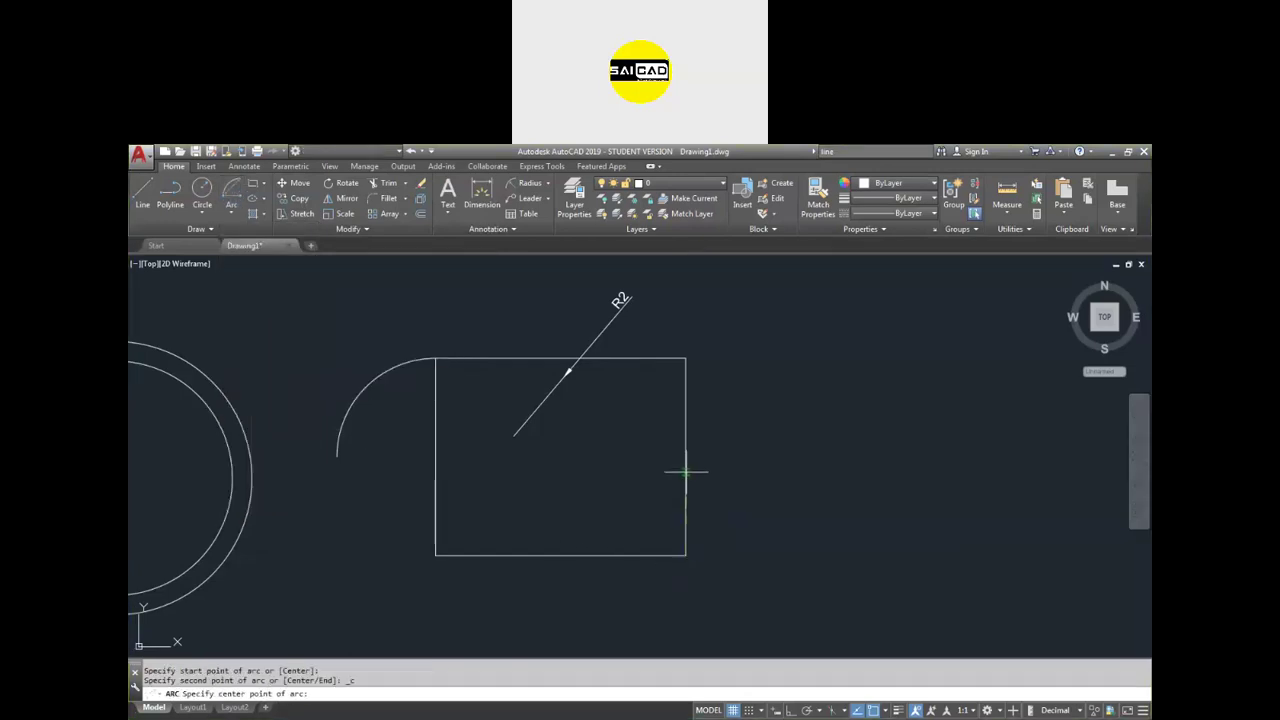
left_click(686, 462)
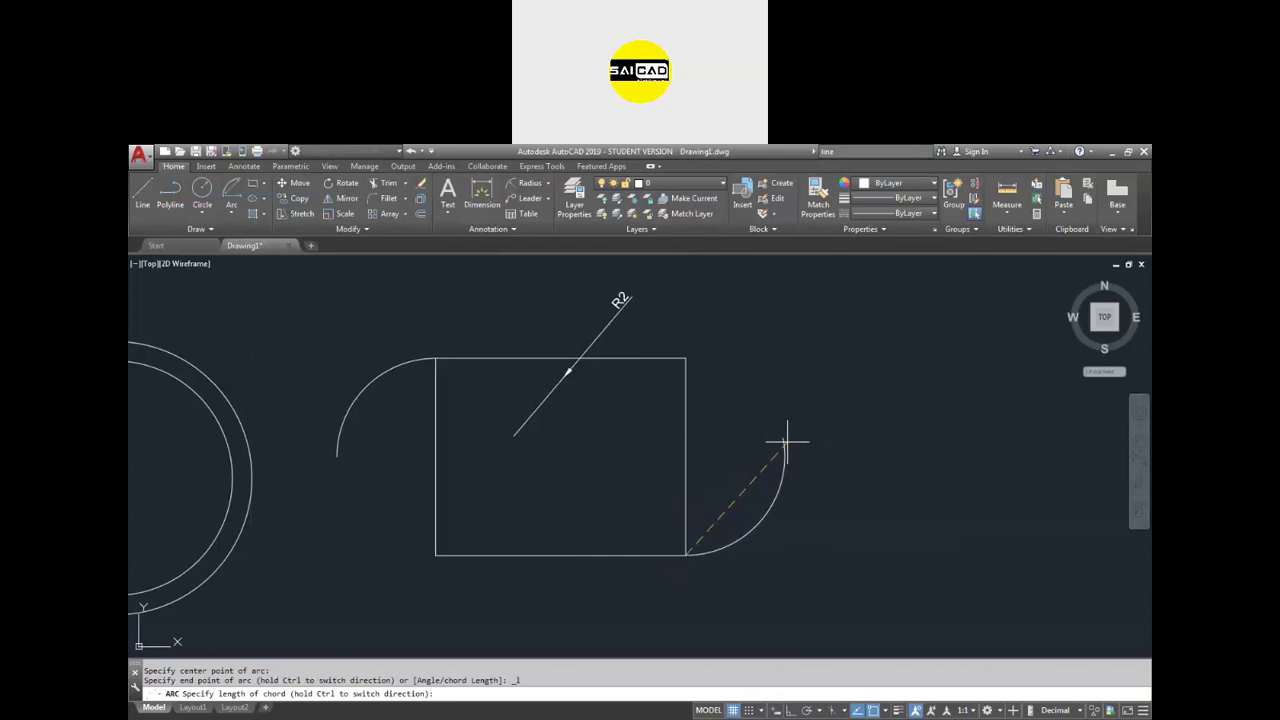
key("Return")
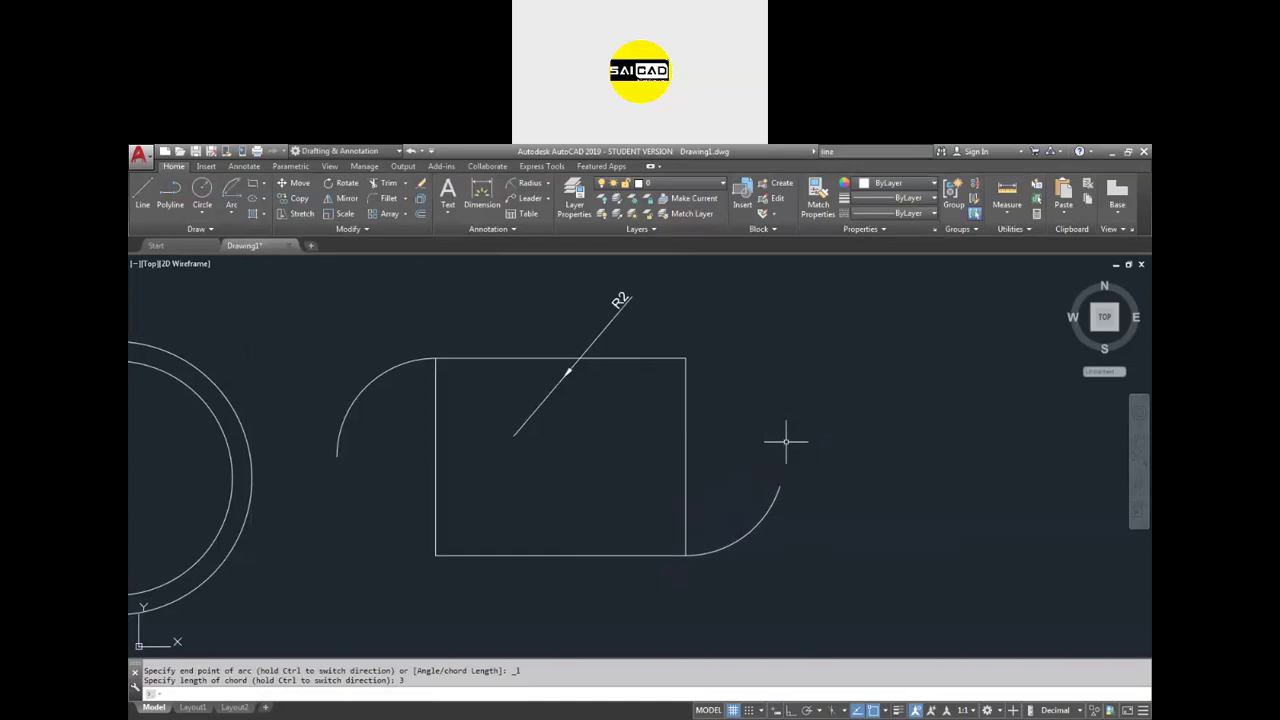
- Dimension the arc's chord between its two endpoints as 3
left_click(481, 195)
left_click(780, 484)
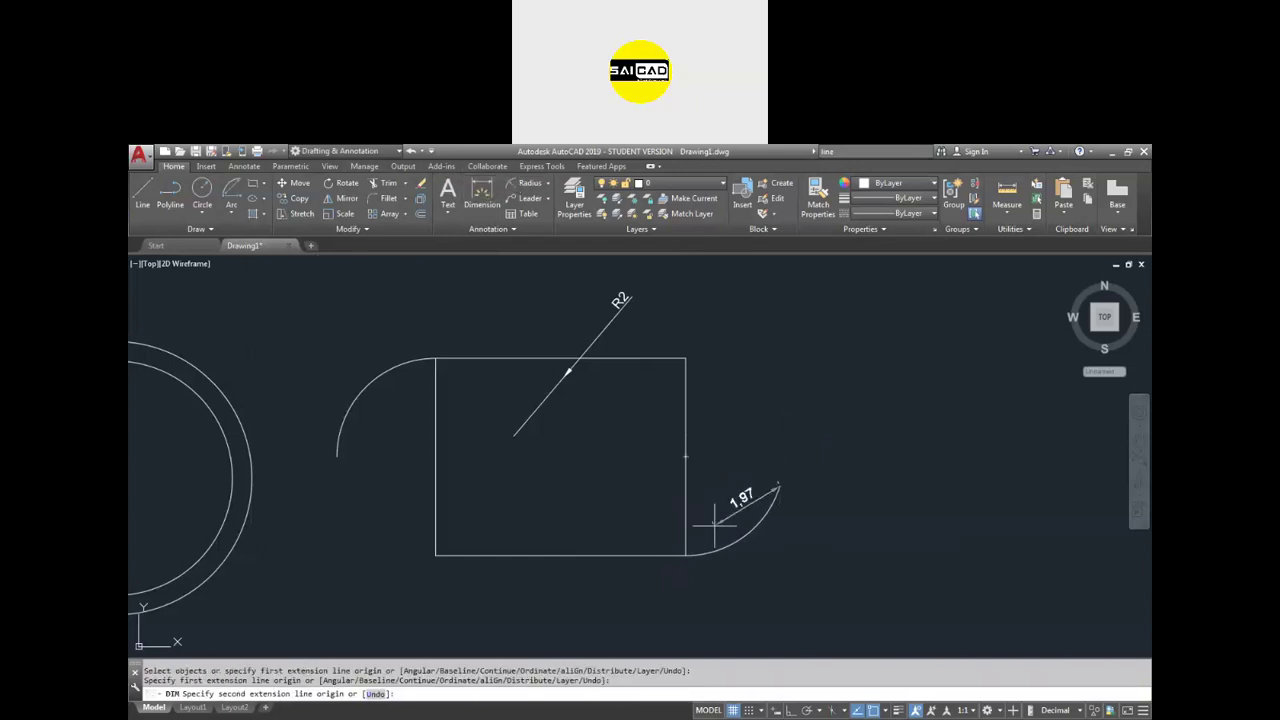
left_click(686, 553)
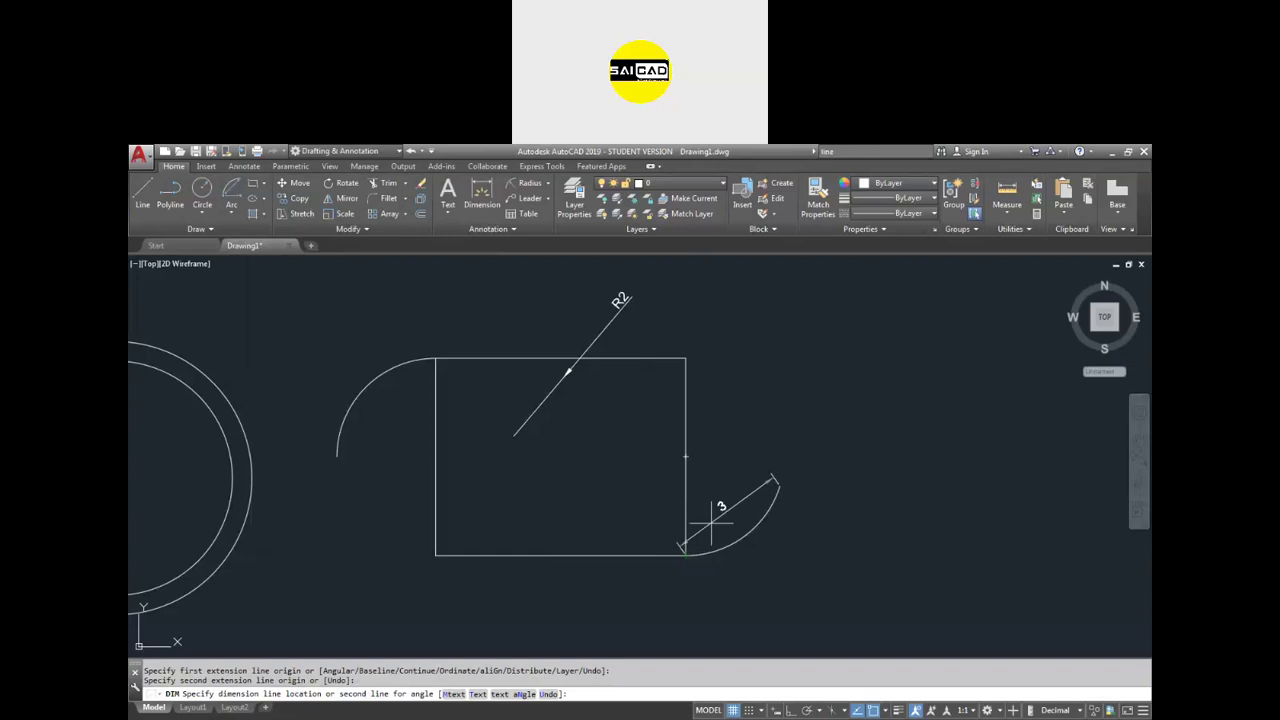
left_click(700, 535)
scroll(766, 565, "up", 2)
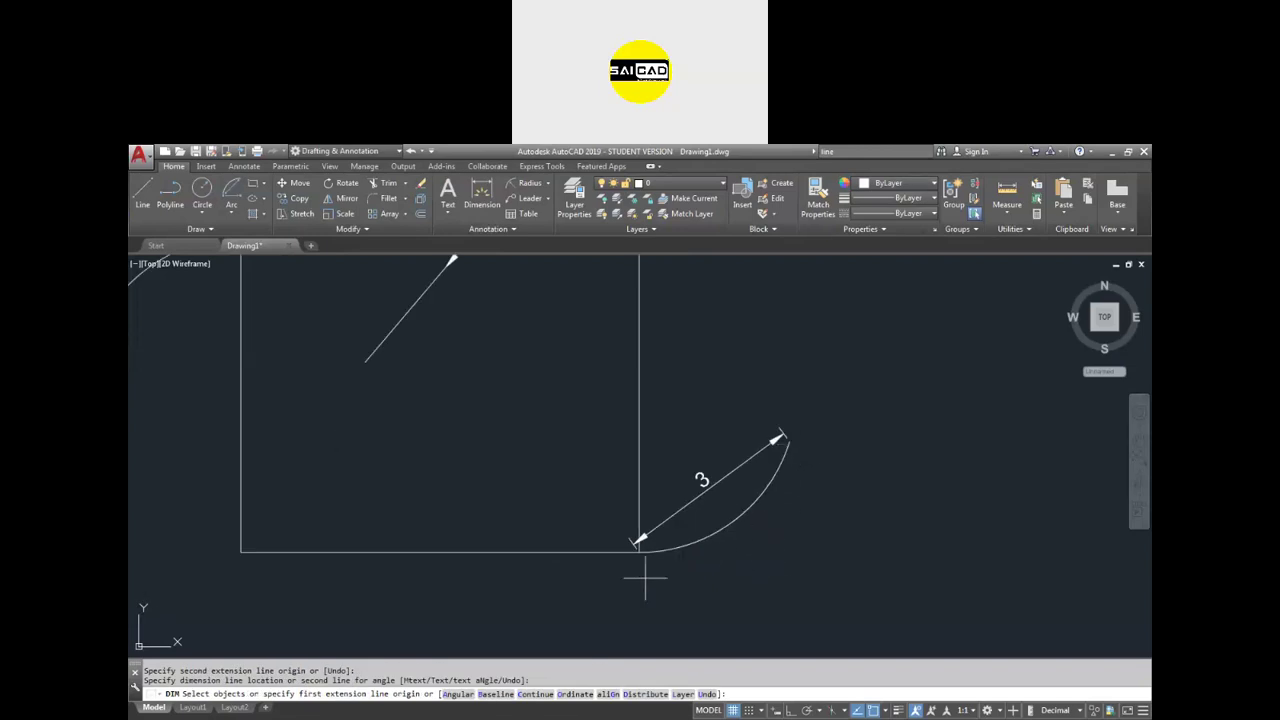
- Place a 3.21 arc-length dimension on the bottom-right chord-3 arc
left_click(549, 184)
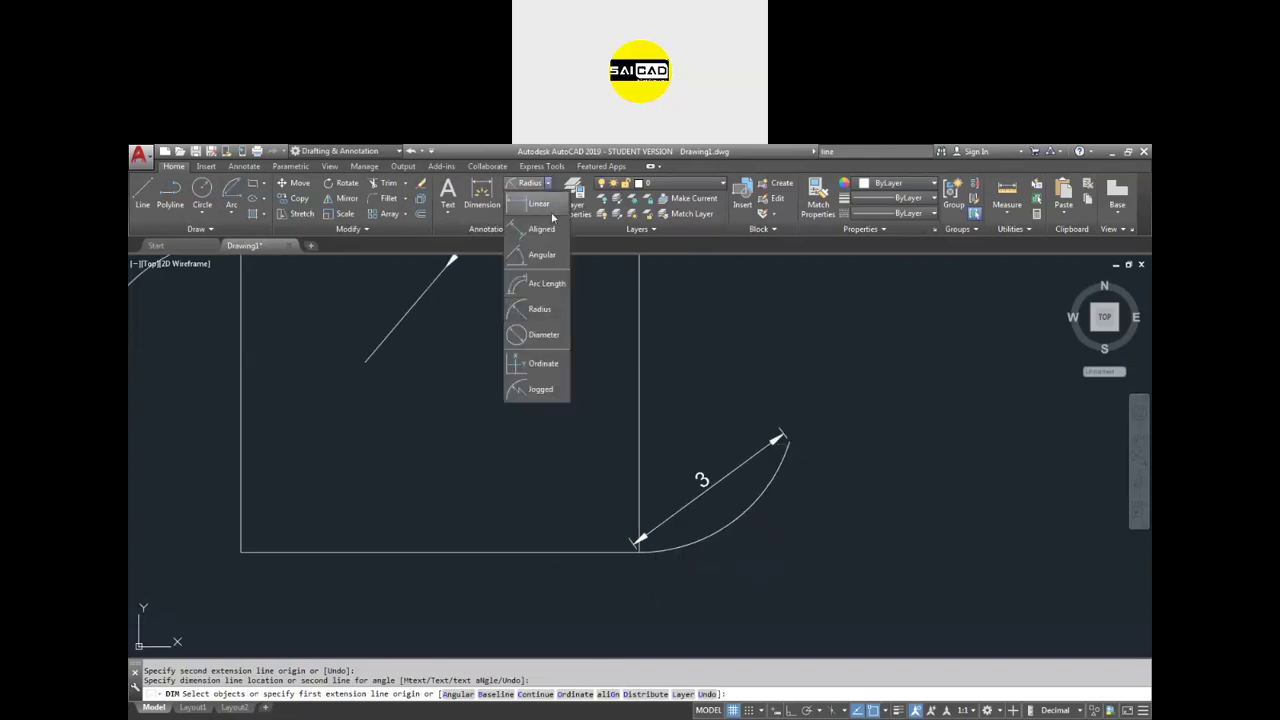
left_click(542, 286)
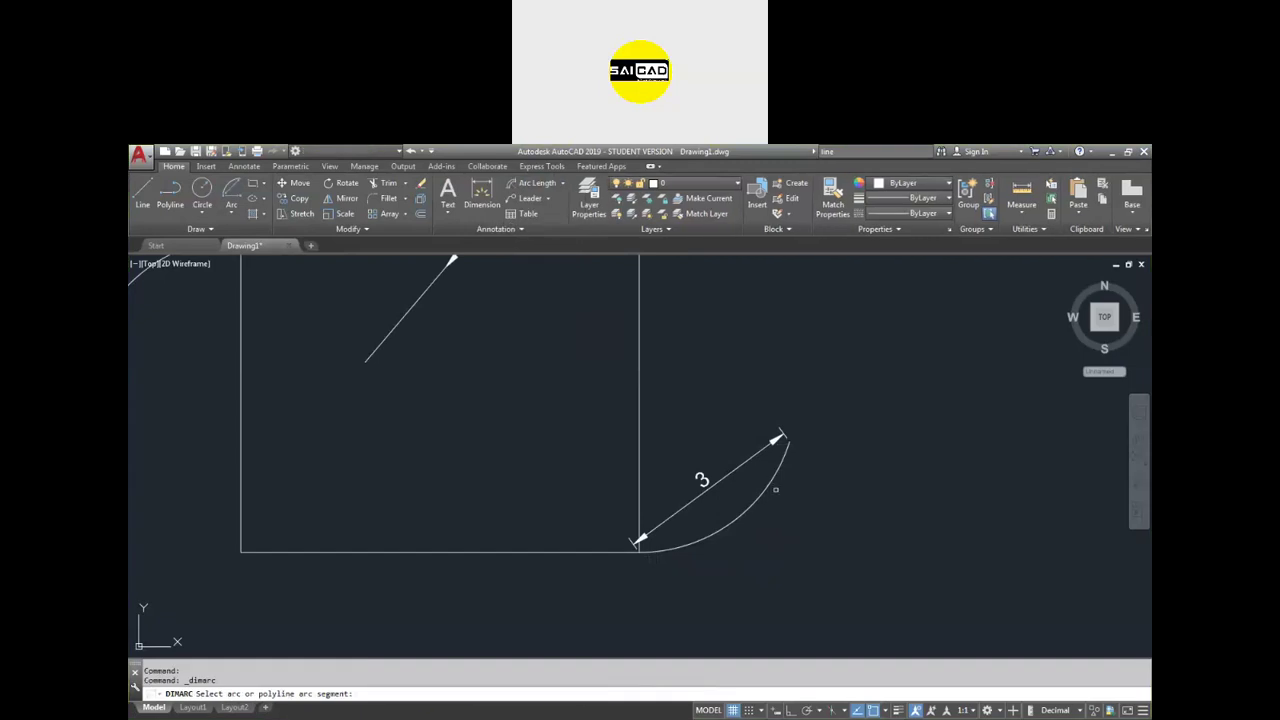
left_click(778, 473)
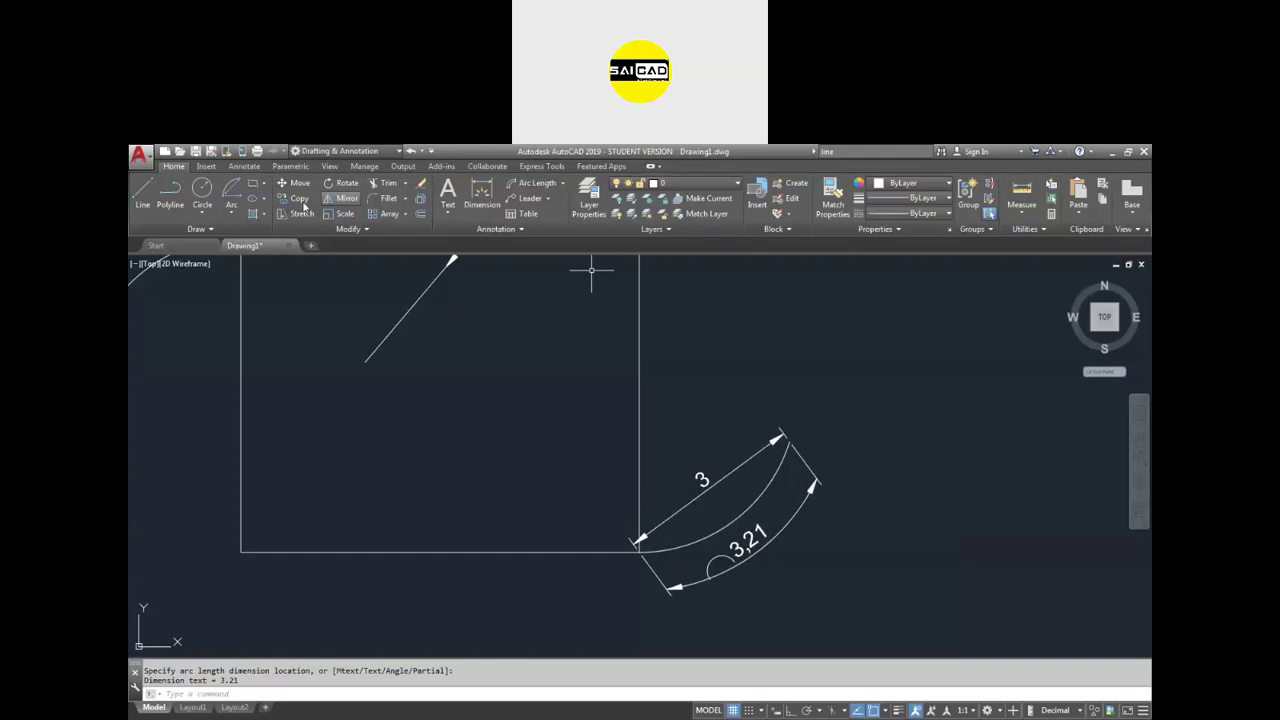
left_click(231, 210)
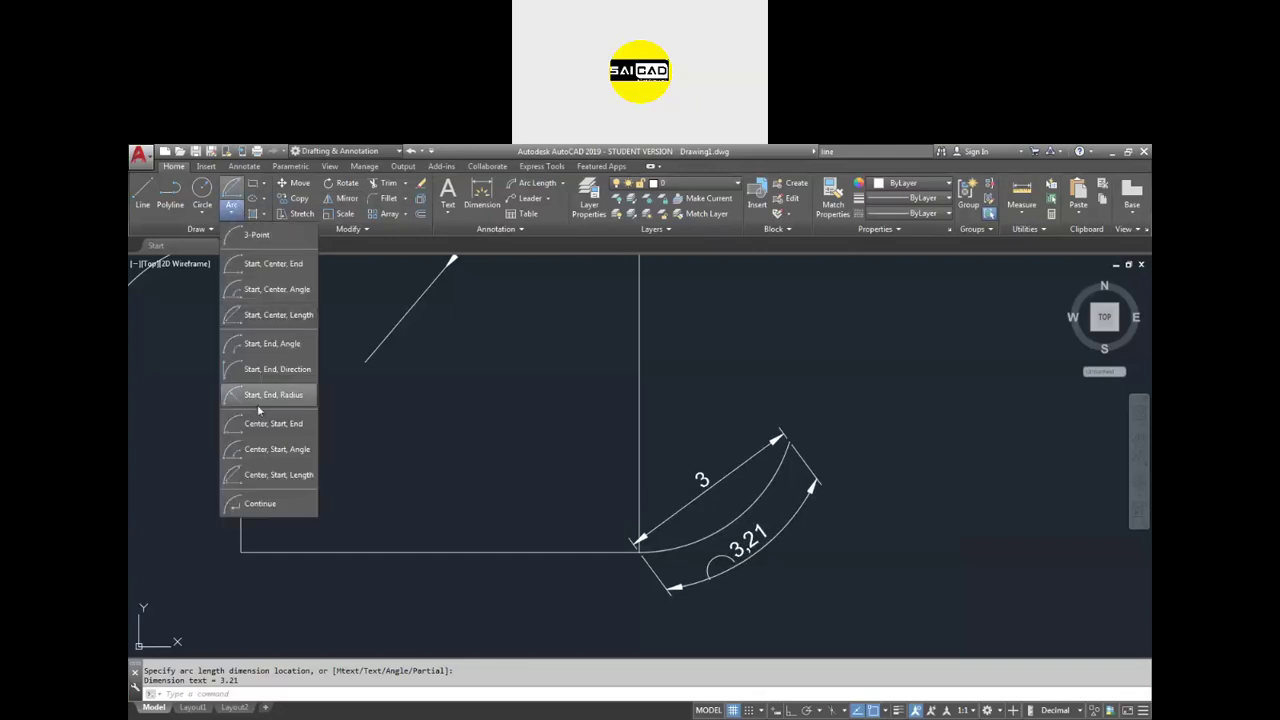
- Draw a Center-Start-Length arc centred inside the rectangle, starting at the lower-left corner, with chord 4
left_click(265, 477)
scroll(466, 557, "down", 4)
scroll(537, 520, "up", 4)
scroll(512, 460, "down", 2)
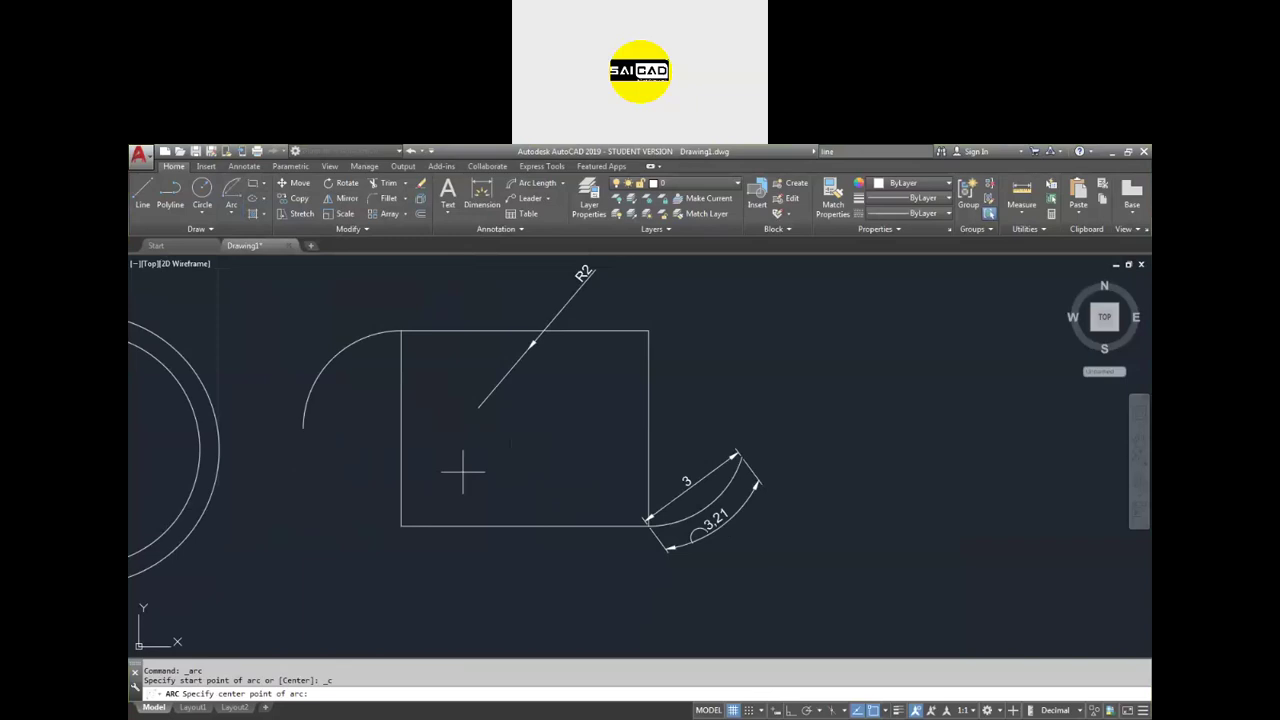
left_click(401, 428)
left_click(401, 526)
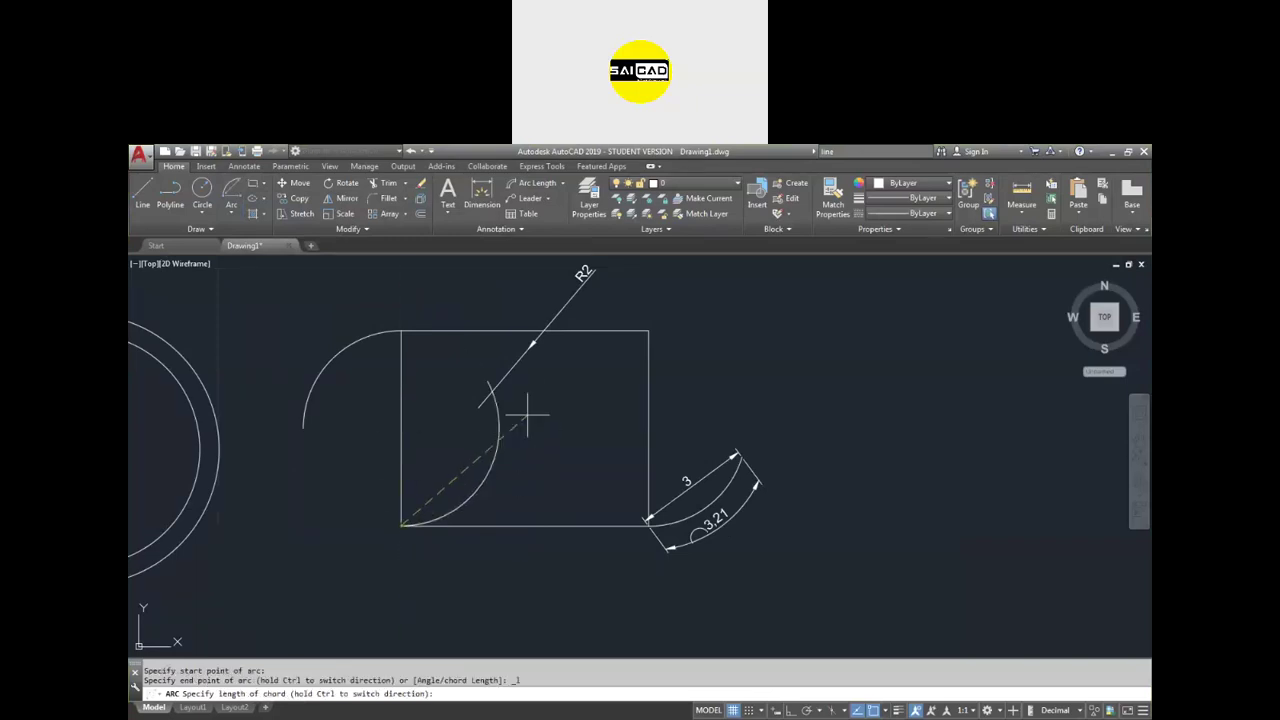
type("4")
key("Return")
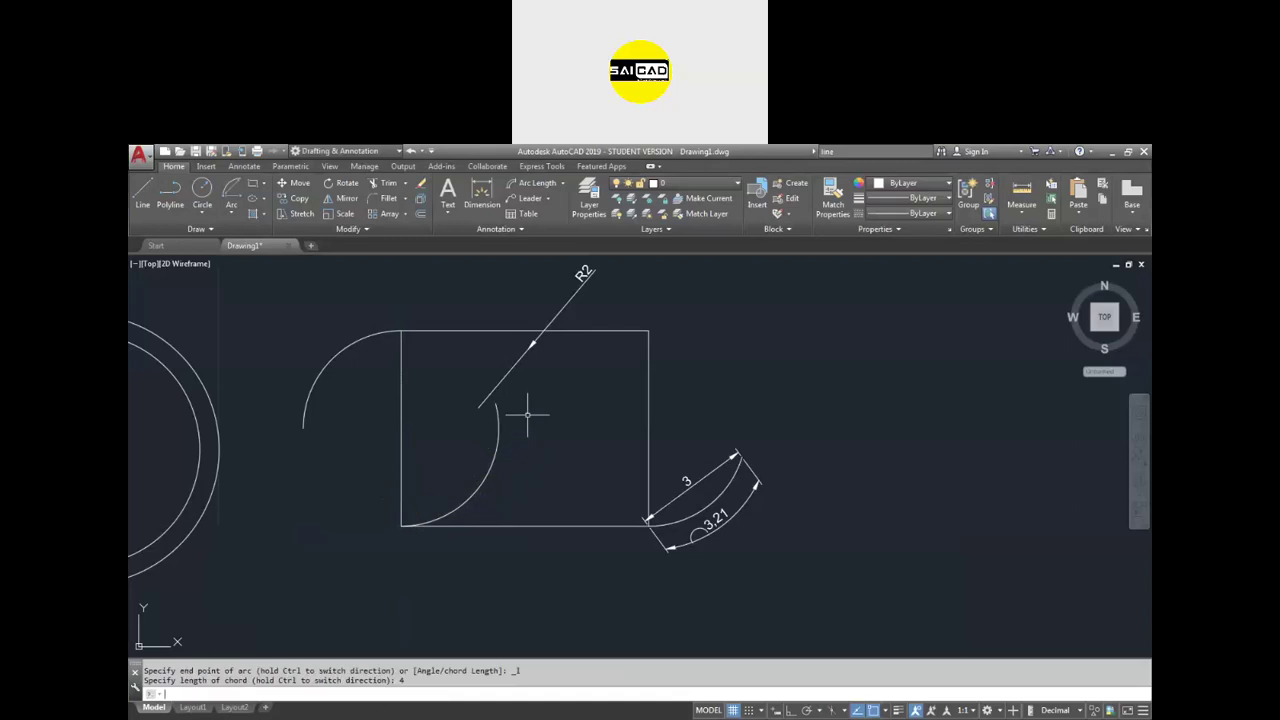
- Dimension the new arc's chord from the lower-left corner as 4
left_click(481, 195)
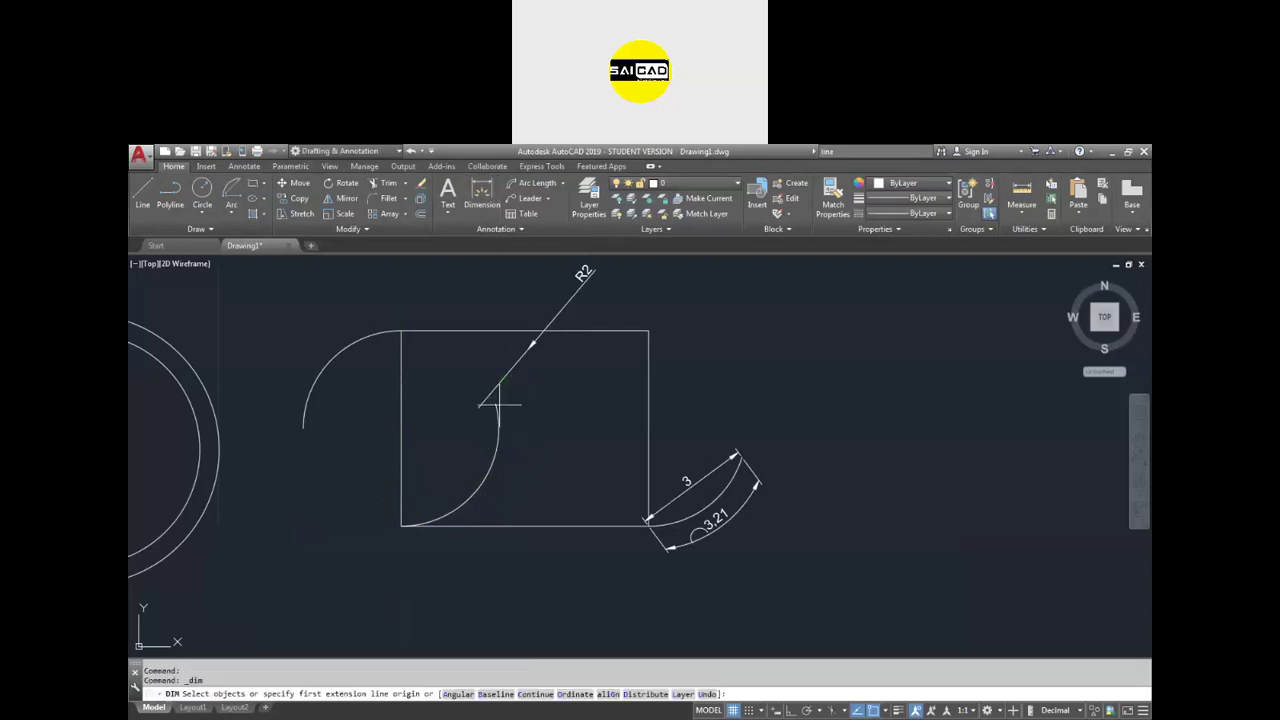
left_click(400, 526)
left_click(487, 404)
left_click(487, 406)
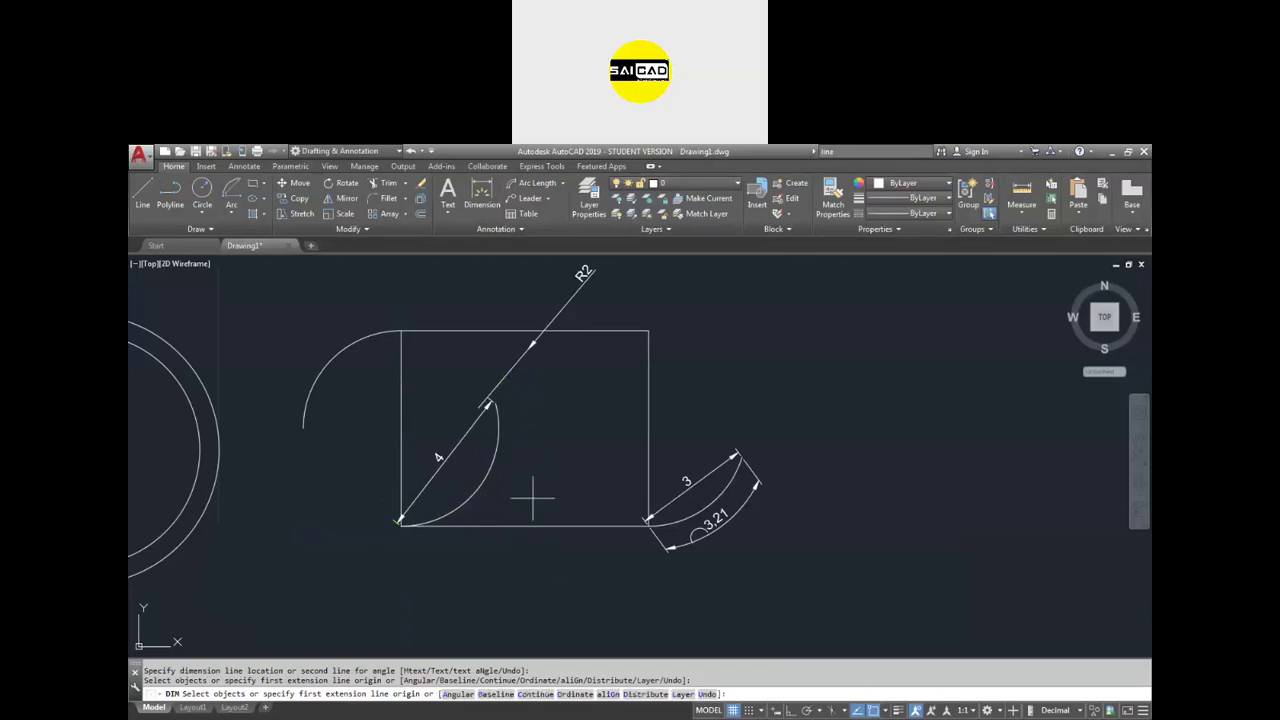
key("Escape")
- Erase the chord-4 arc, the right arc with its 3 and 3.21 dimensions, and the left arc
left_click(586, 451)
left_click(437, 457)
key("Delete")
left_click(846, 432)
left_click(642, 552)
key("Delete")
left_click(336, 392)
left_click(297, 326)
key("Delete")
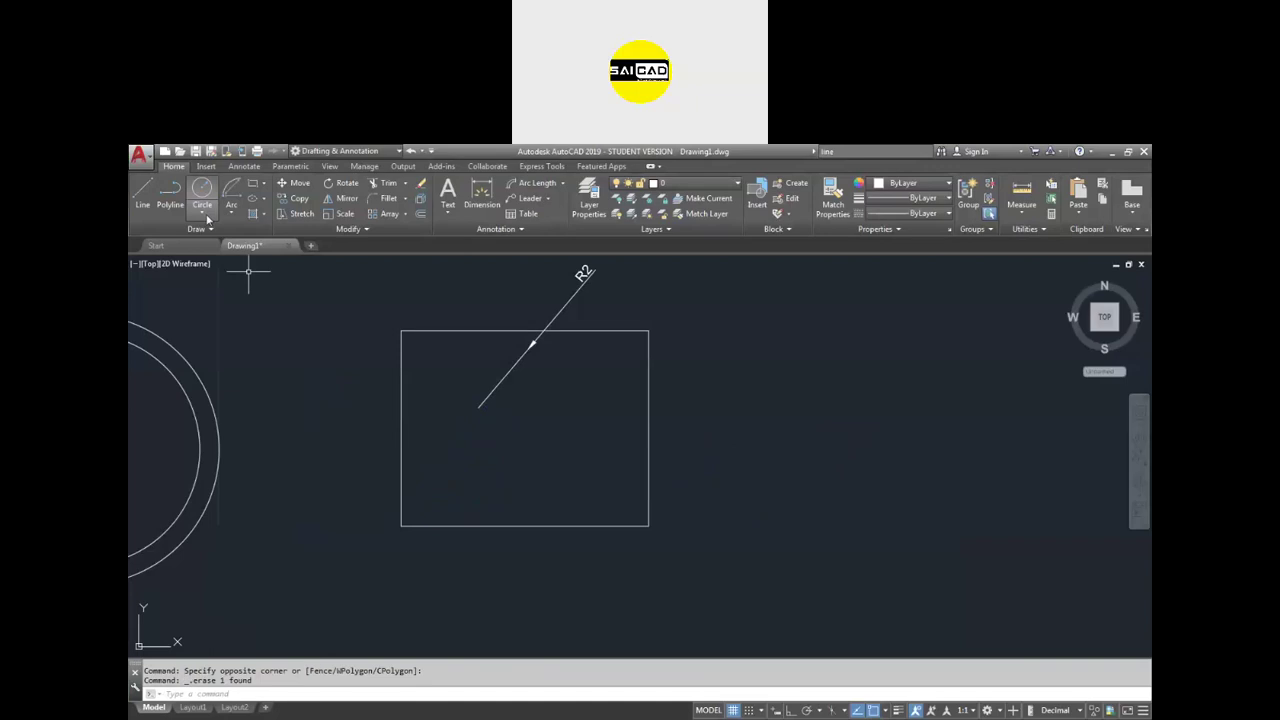
left_click(231, 212)
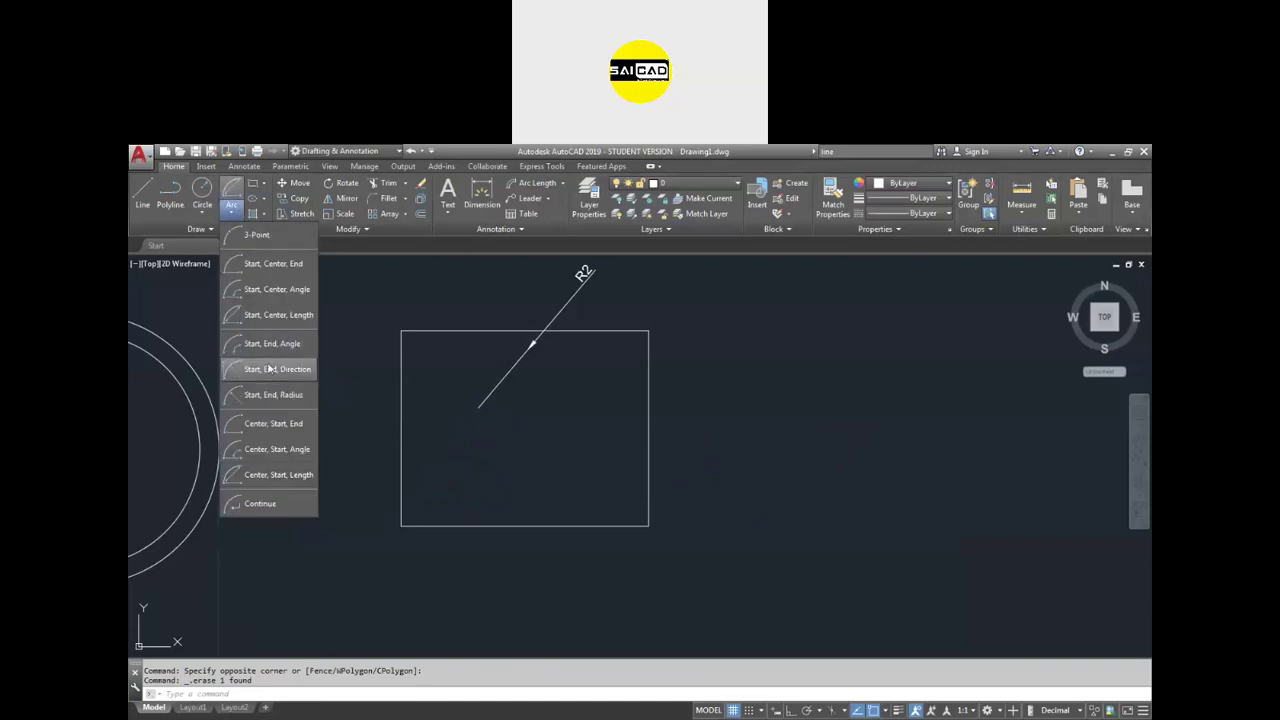
left_click(259, 346)
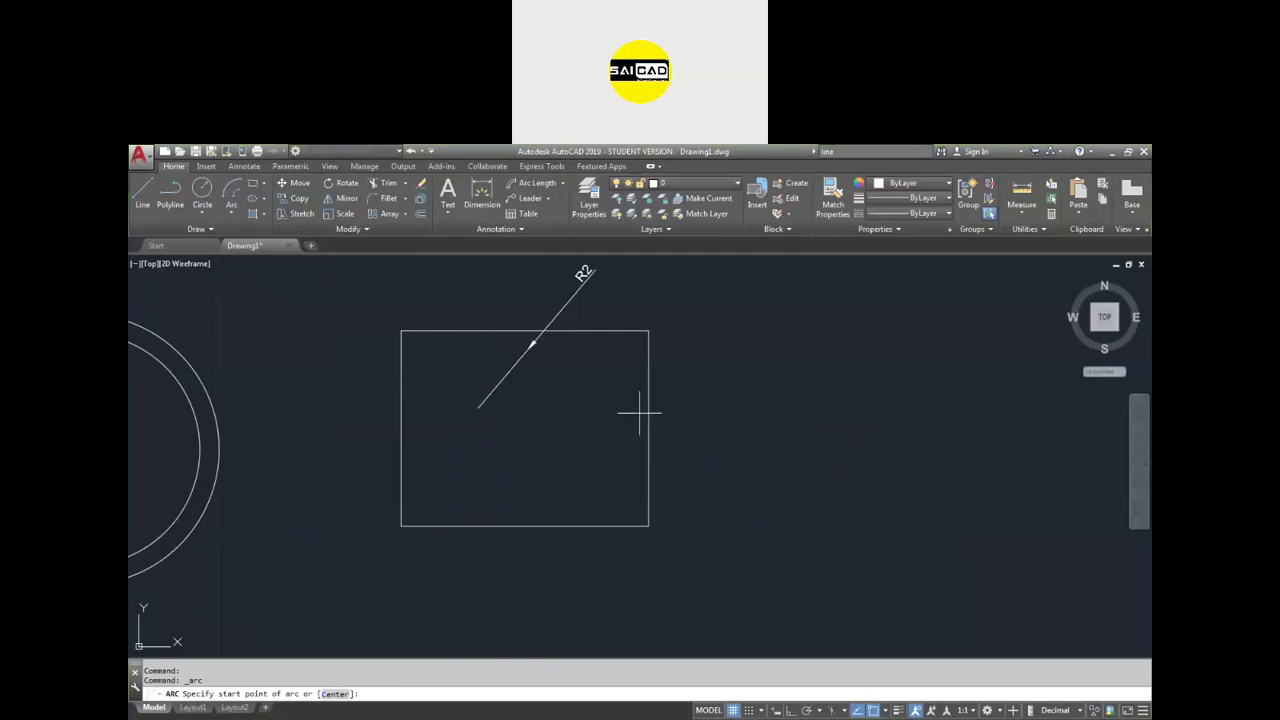
left_click(648, 331)
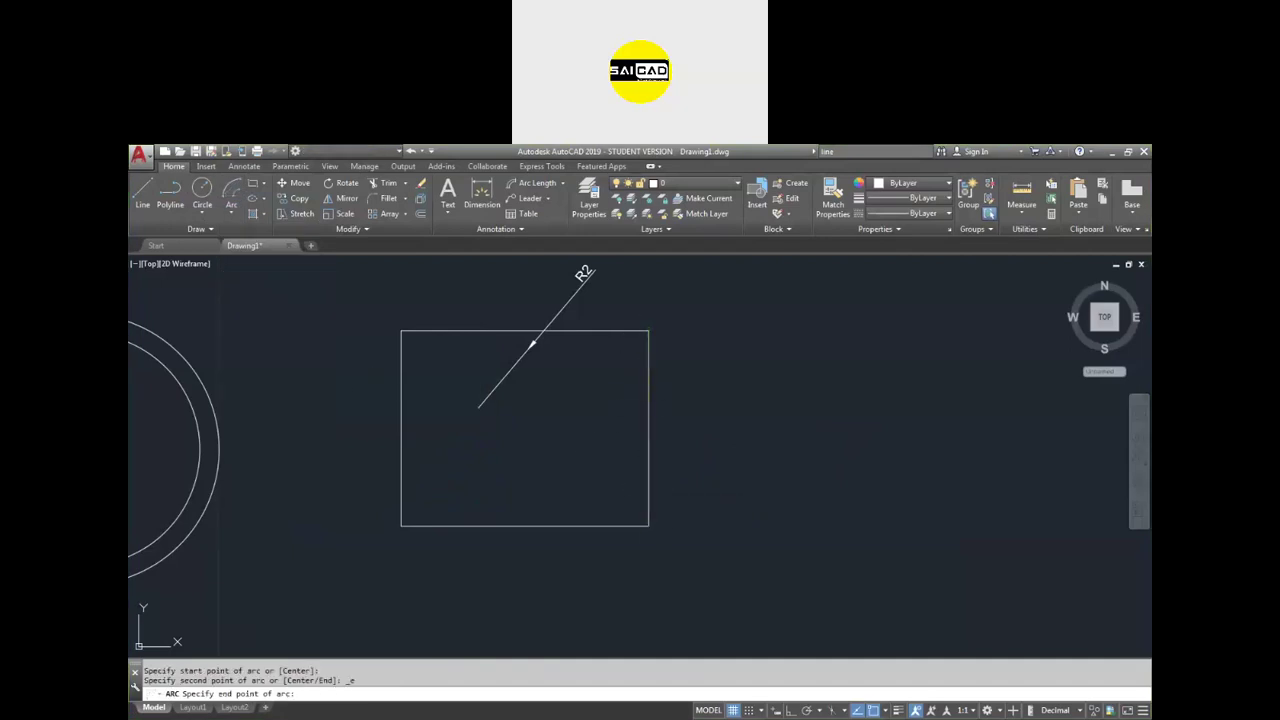
left_click(648, 525)
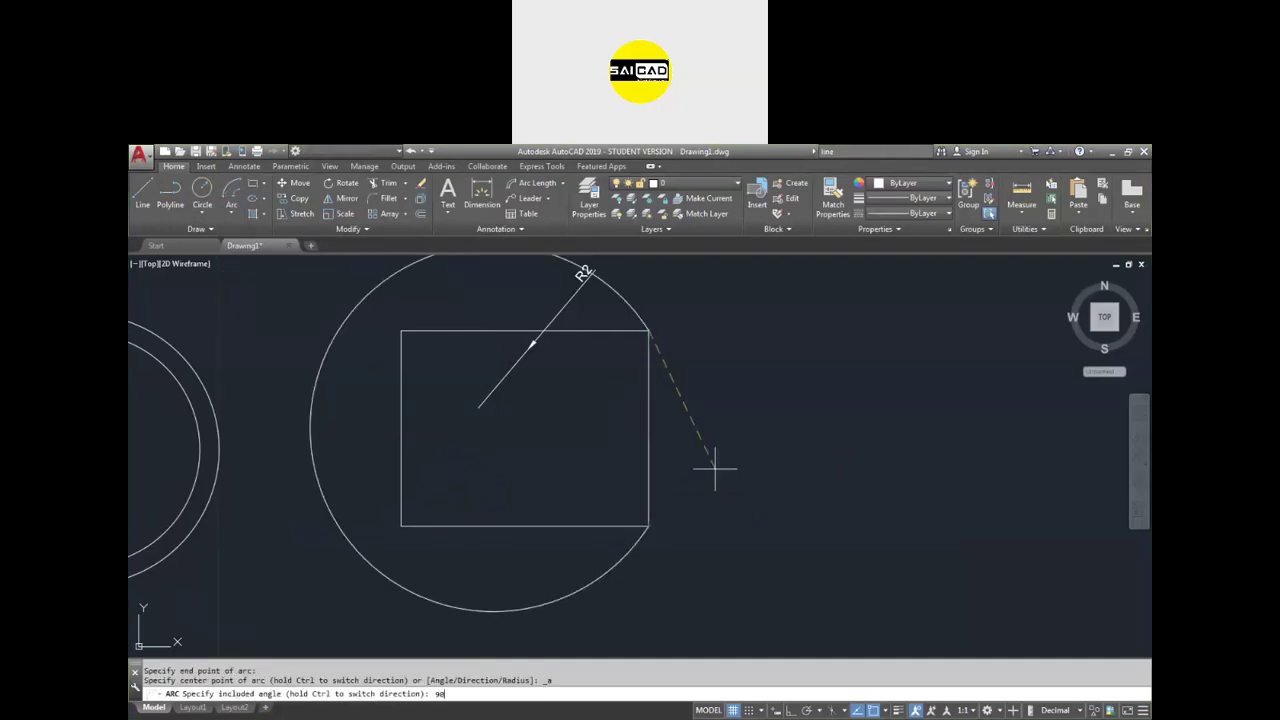
type("90")
key("Return")
left_click(622, 418)
left_click(573, 473)
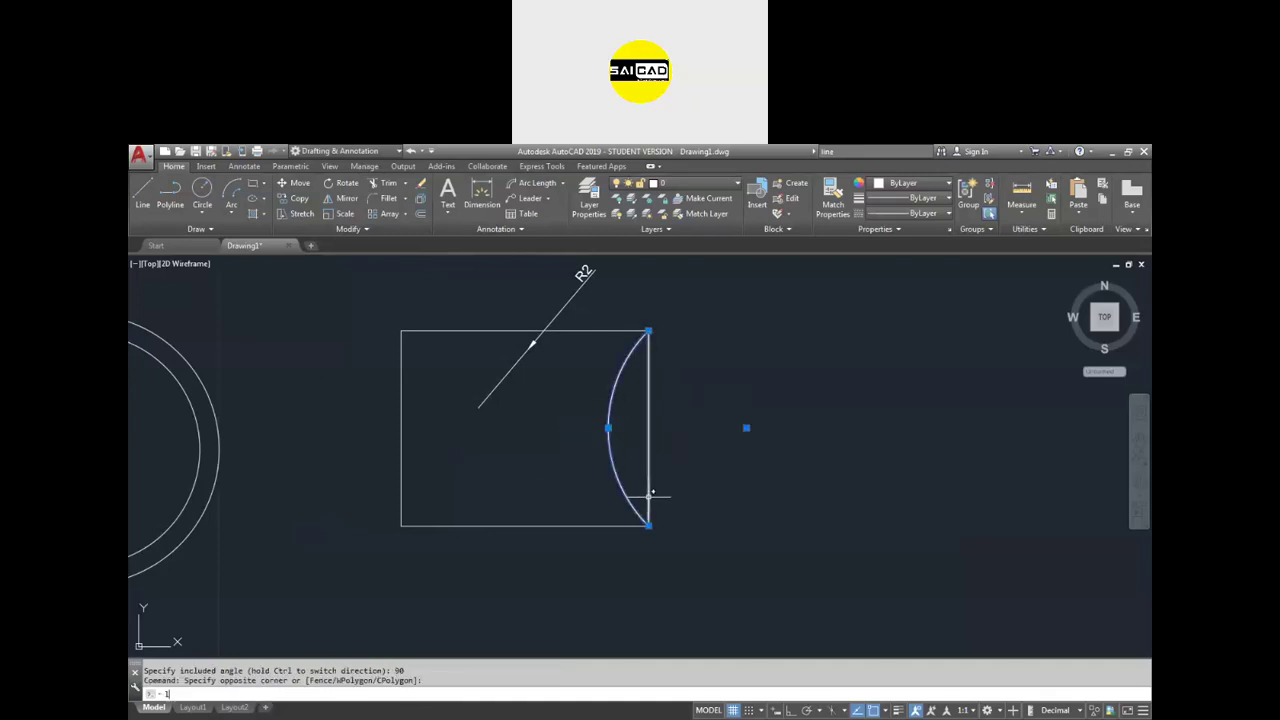
key("Return")
left_click(649, 331)
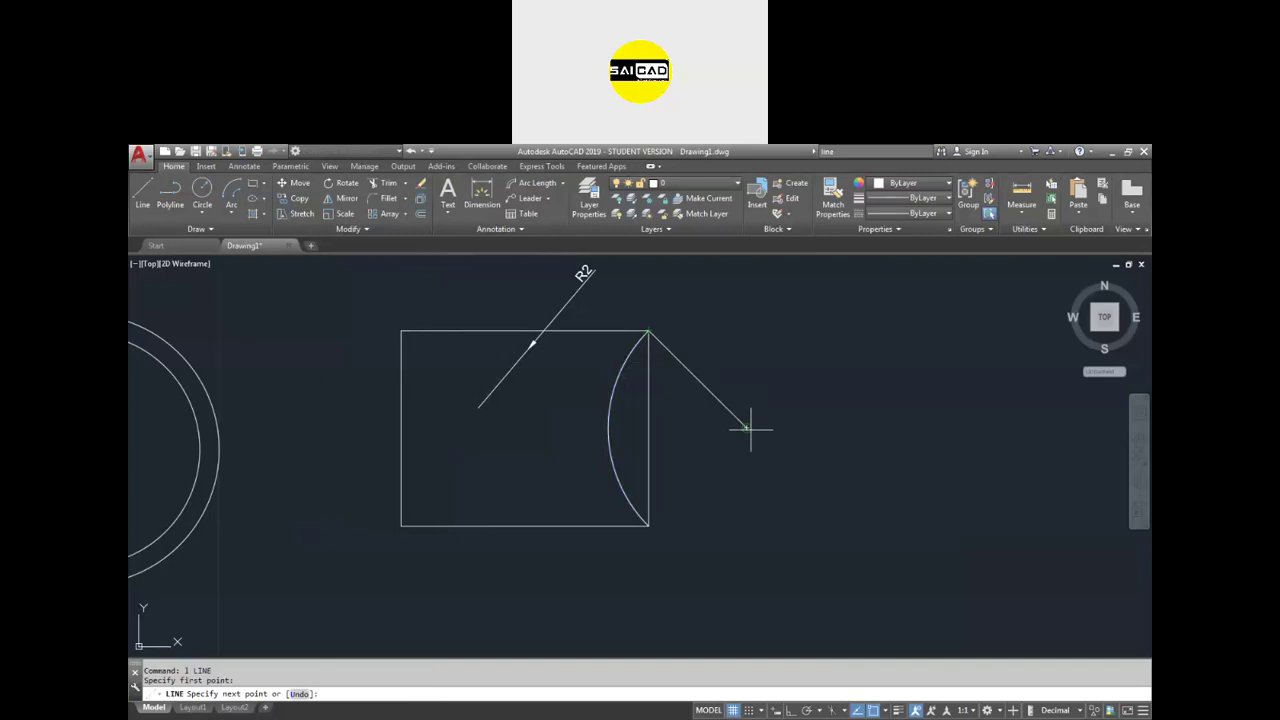
left_click(746, 428)
left_click(648, 526)
key("Return")
left_click(754, 364)
left_click(702, 432)
key("Delete")
left_click(611, 436)
key("Delete")
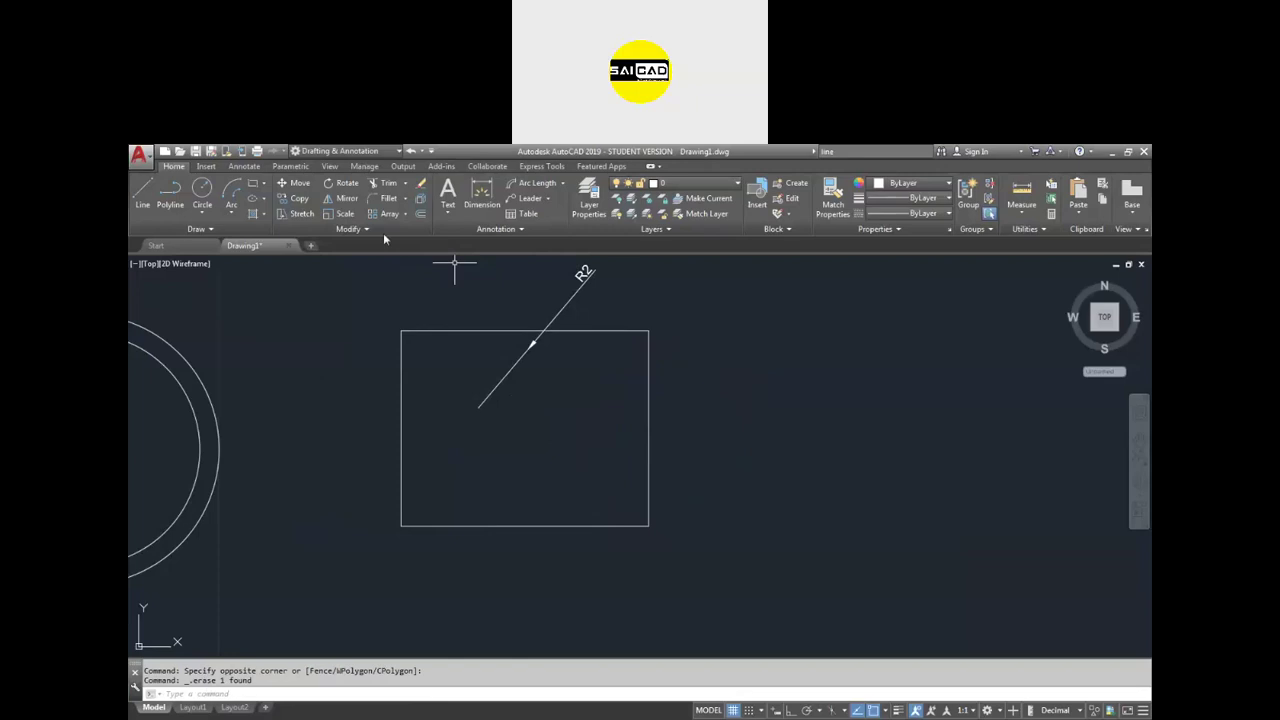
left_click(231, 208)
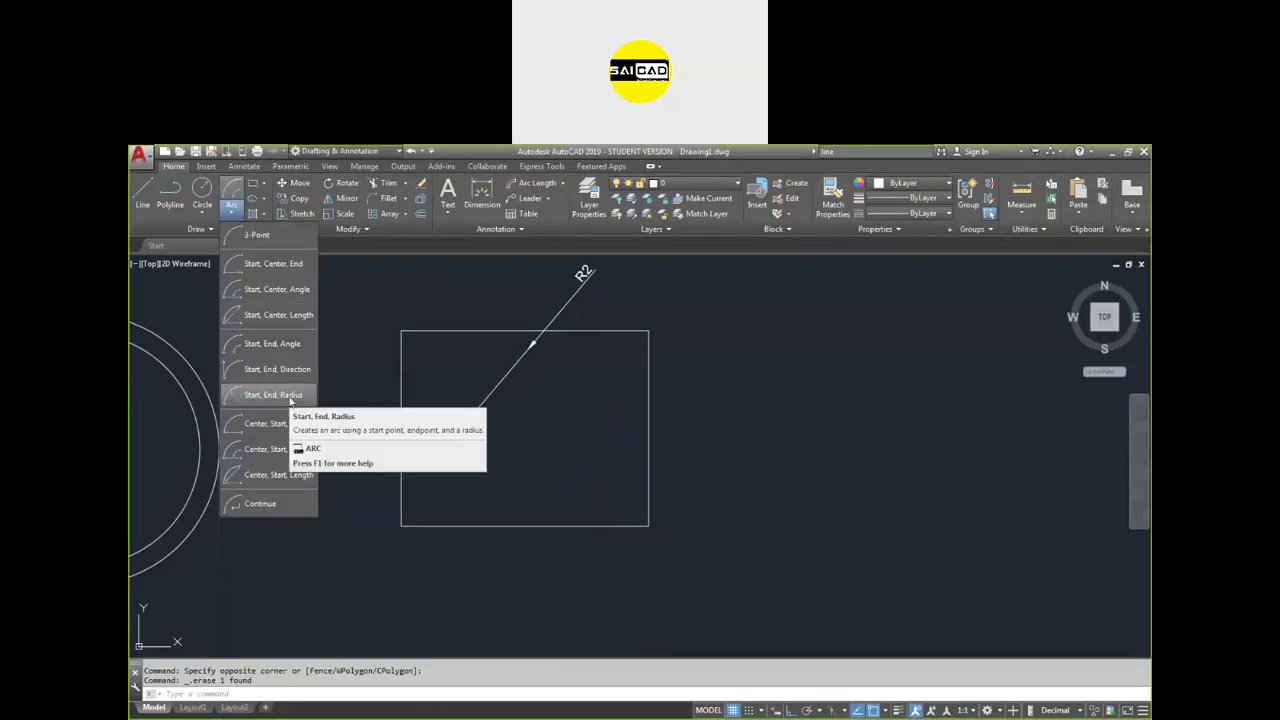
- Draw a Start-End-Radius arc from the top-left to the bottom-left corner with radius 5
left_click(268, 396)
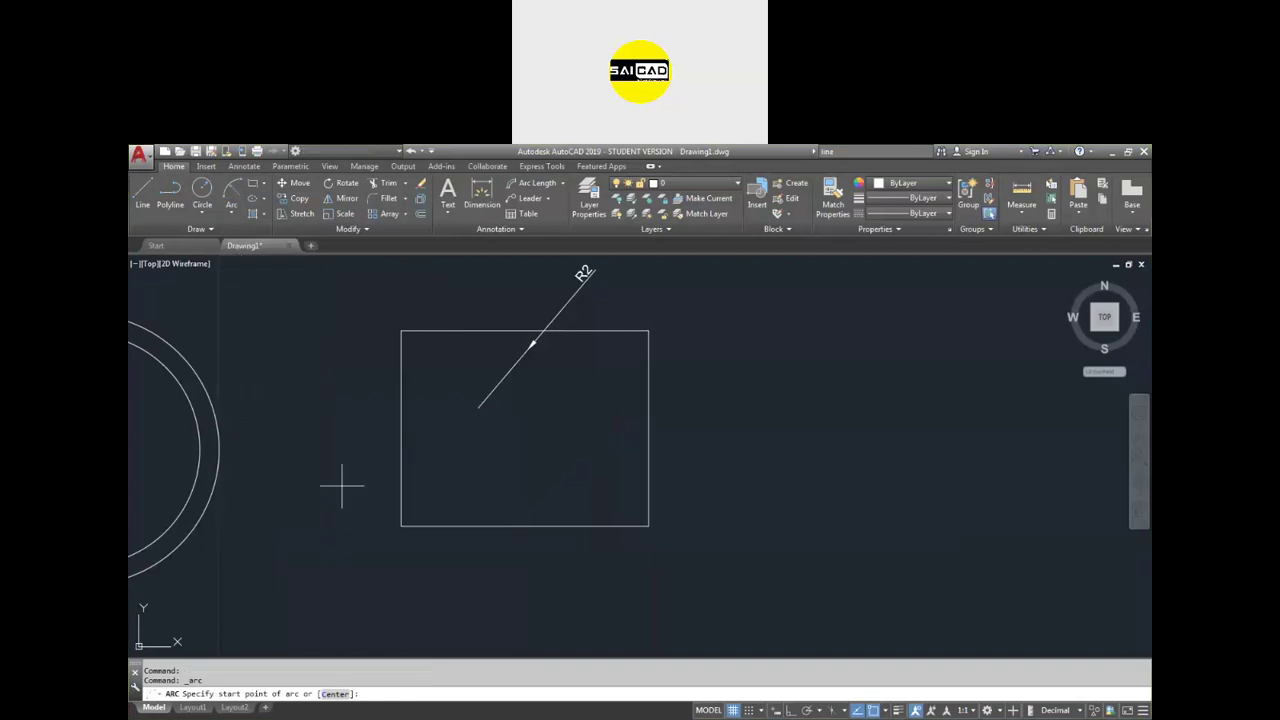
left_click(401, 331)
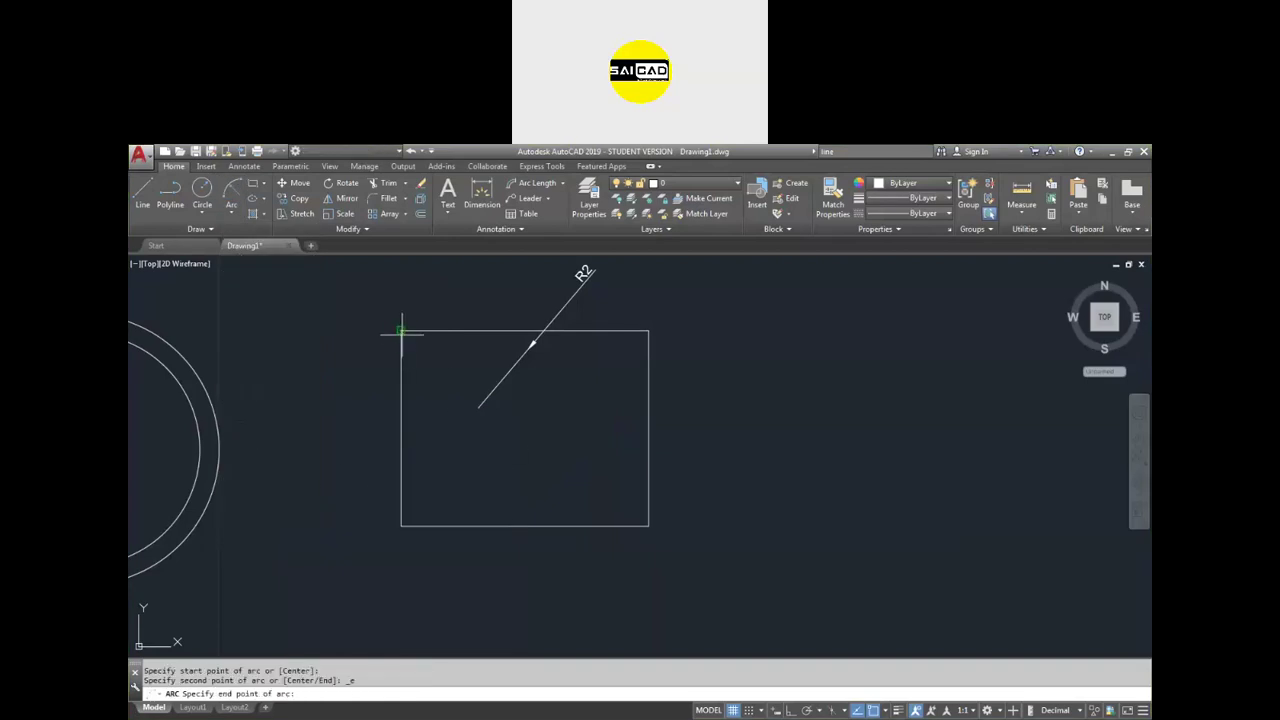
left_click(401, 526)
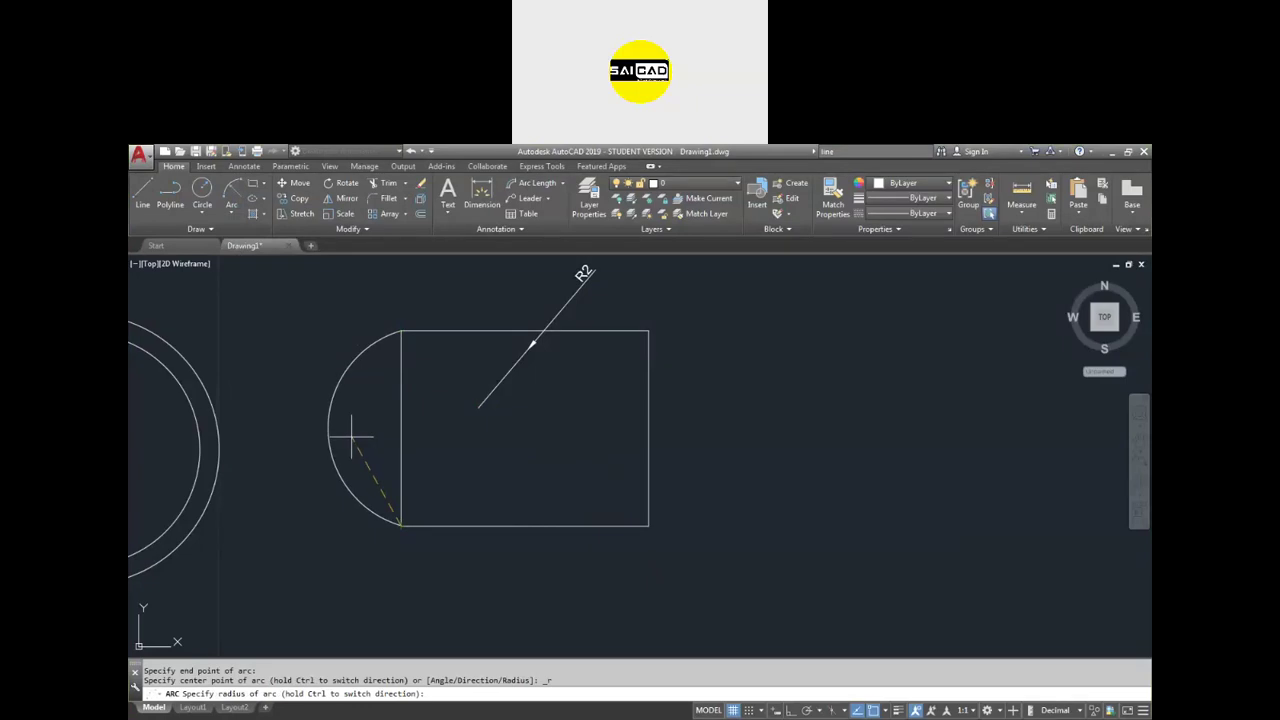
type("5")
key("Return")
left_click(392, 425)
left_click(332, 468)
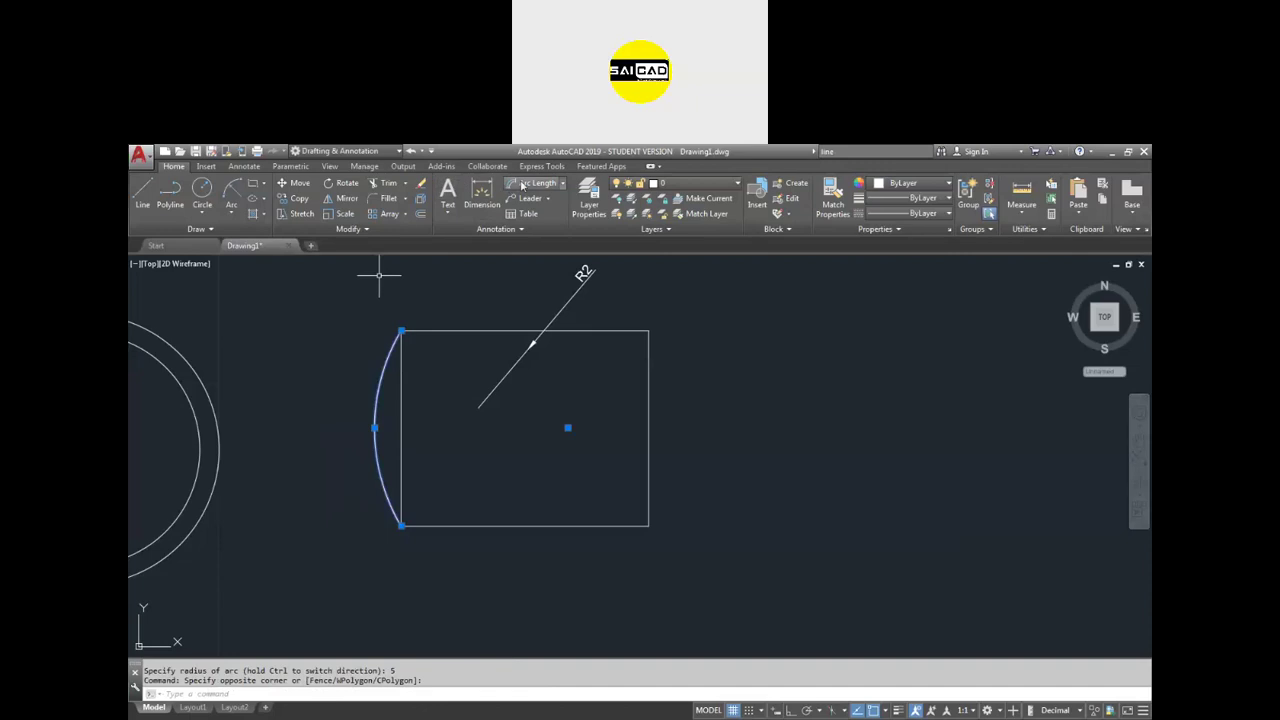
- Add an R5 radius dimension above and to the left of the left arc
left_click(481, 196)
left_click(372, 345)
left_click(314, 339)
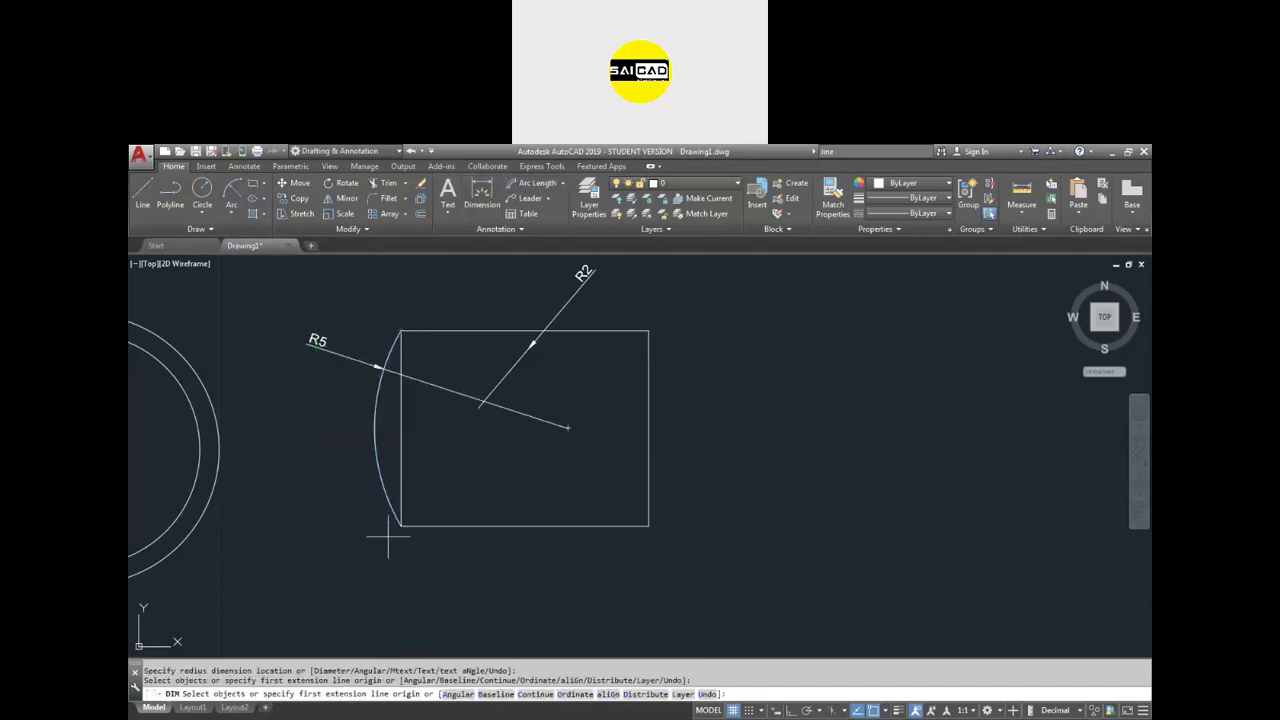
scroll(450, 510, "down", 5)
scroll(490, 495, "up", 3)
scroll(490, 495, "up", 2)
key("Escape")
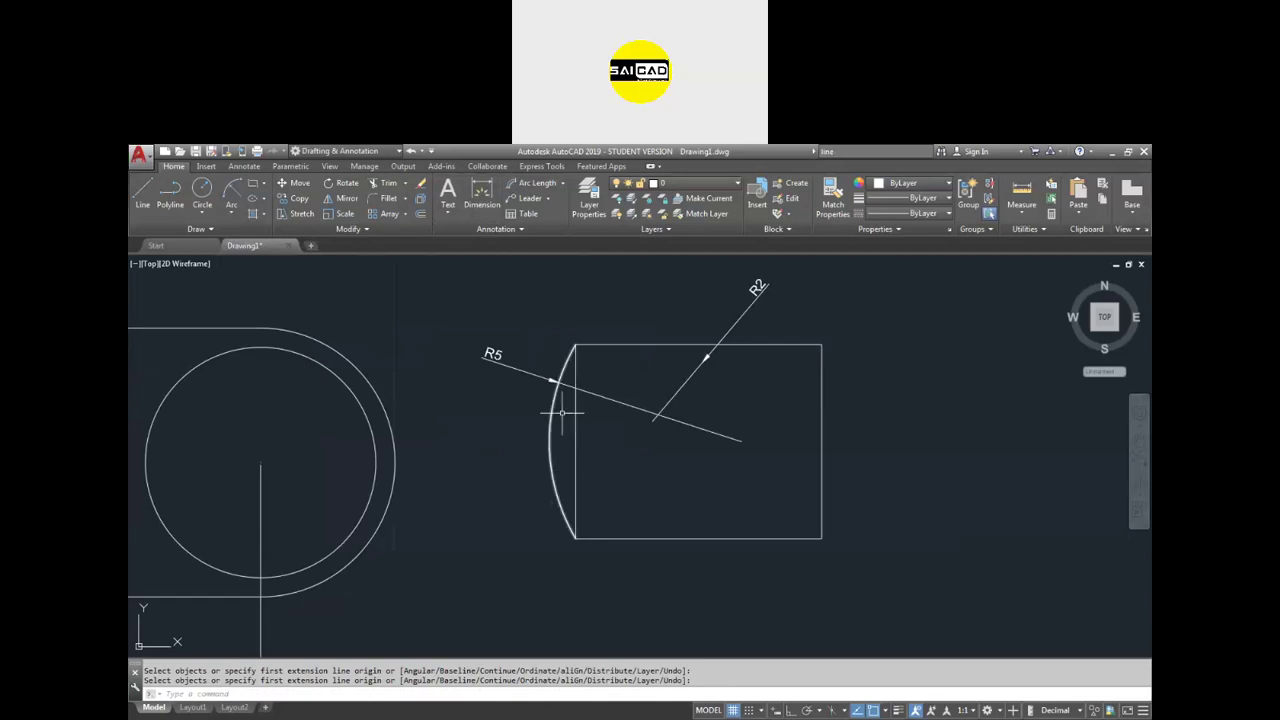
left_click(575, 345)
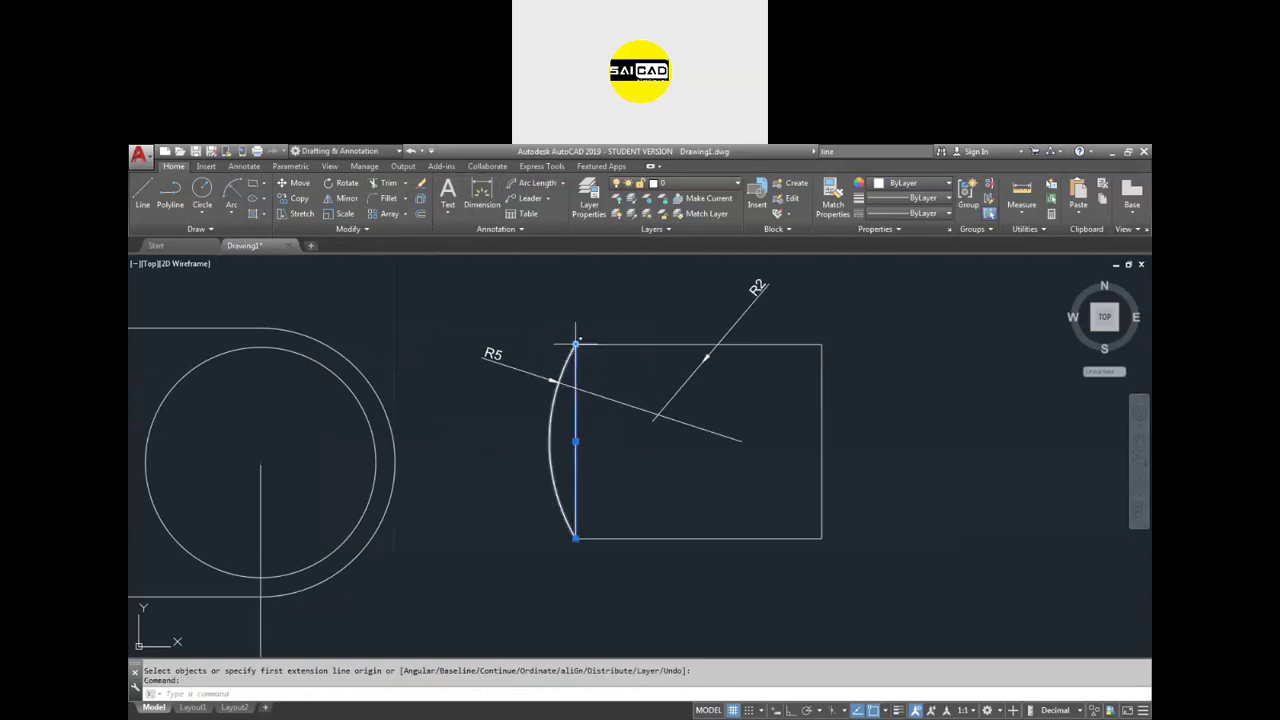
key("Escape")
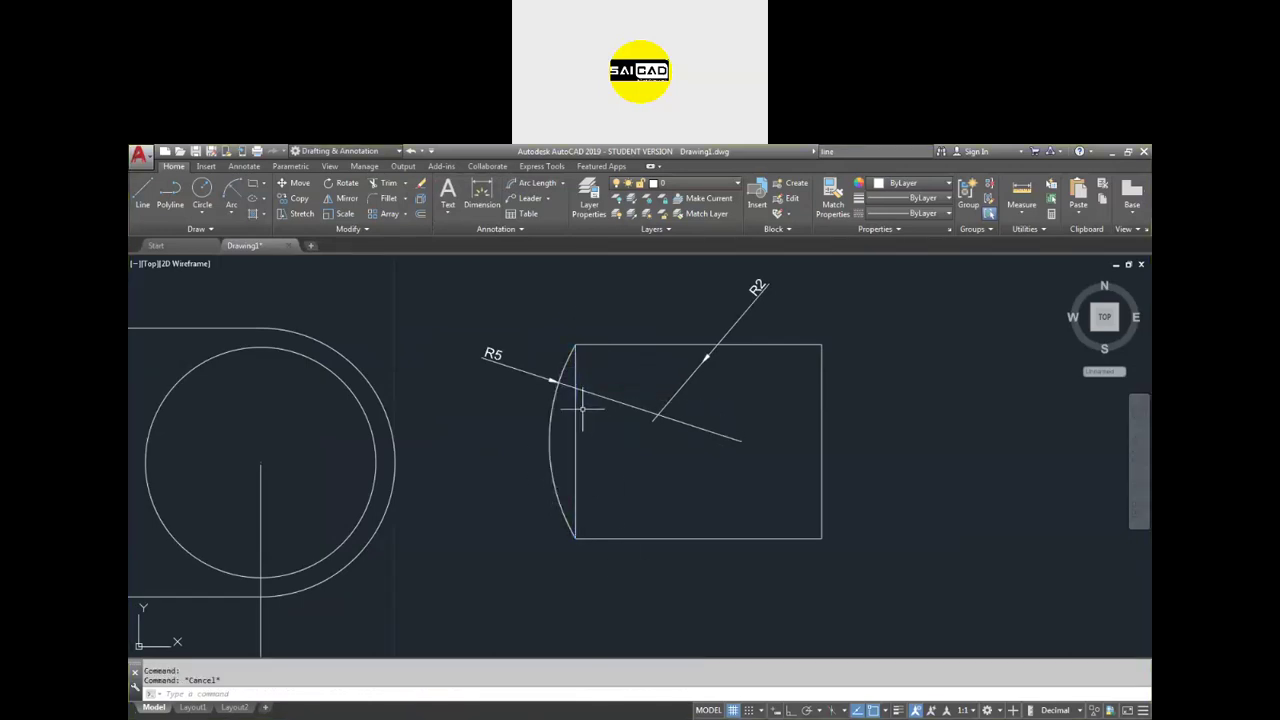
- Erase the slot plate's right-hand end arc
scroll(605, 489, "down", 3)
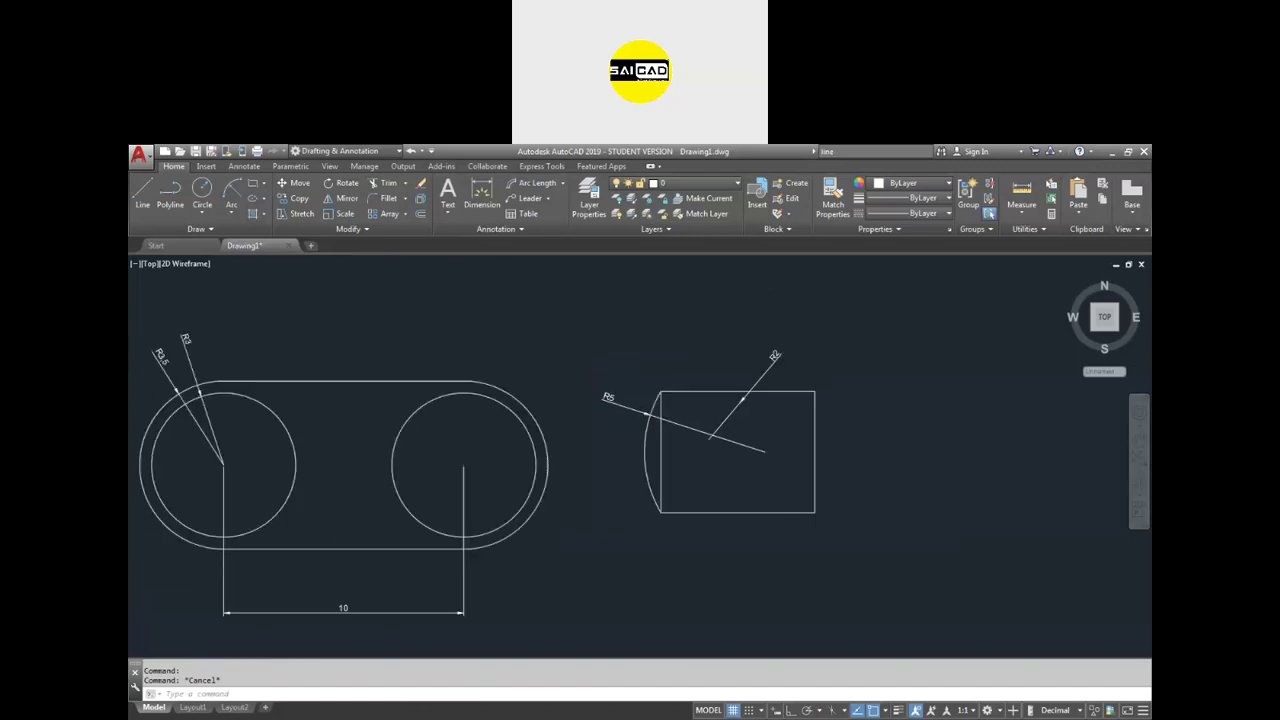
scroll(605, 489, "up", 2)
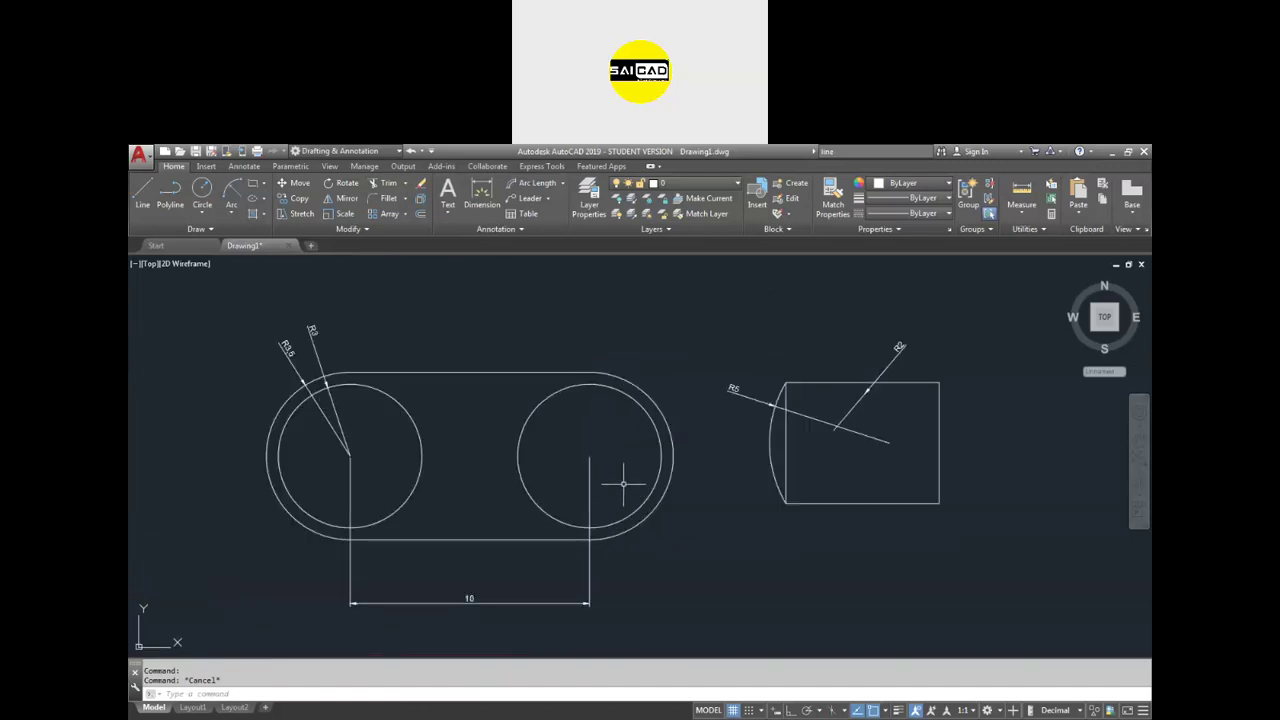
left_click(648, 400)
key("Delete")
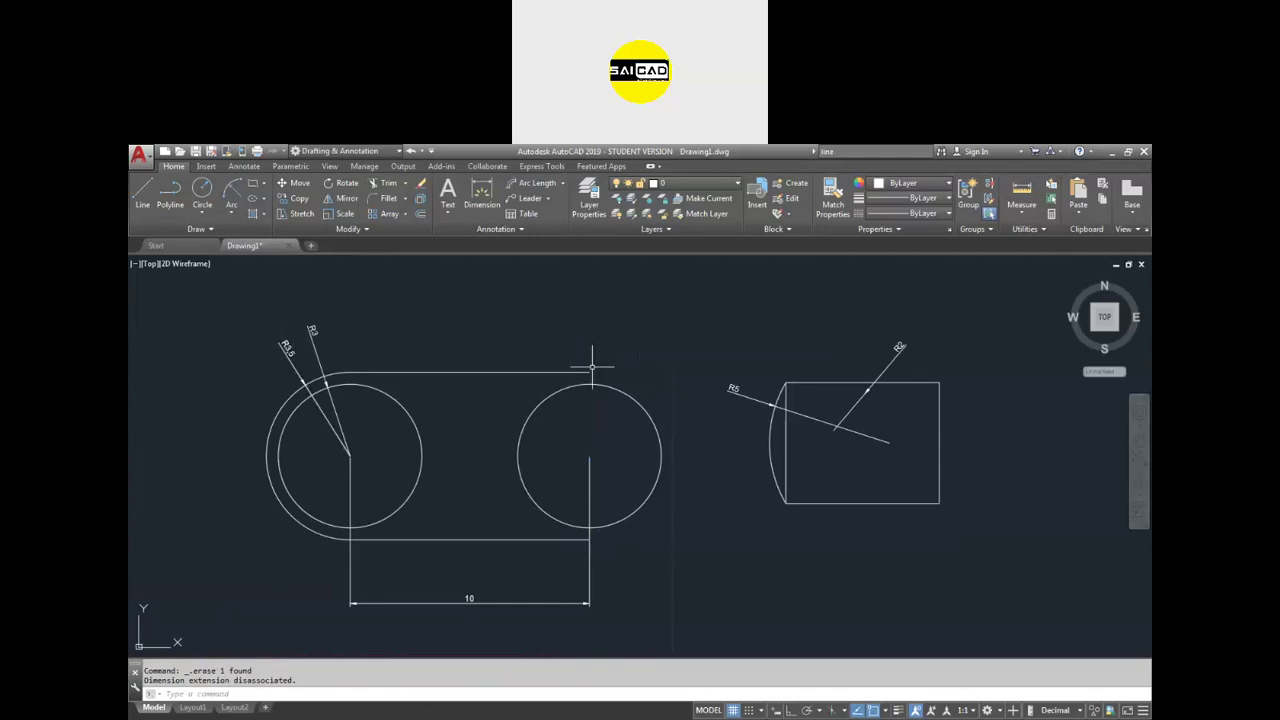
- Draw a 3.5-radius Start-End-Radius arc between the line ends, then erase it for bulging the wrong way
left_click(231, 212)
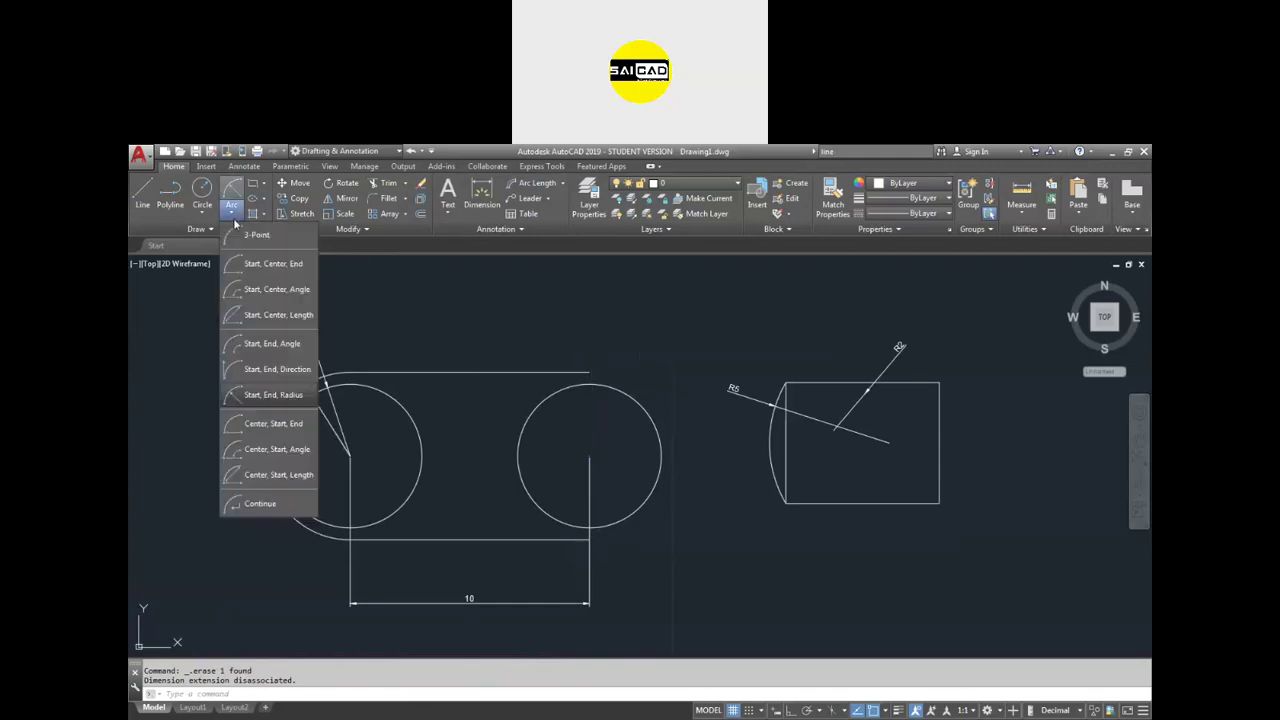
left_click(265, 398)
scroll(534, 491, "up", 3)
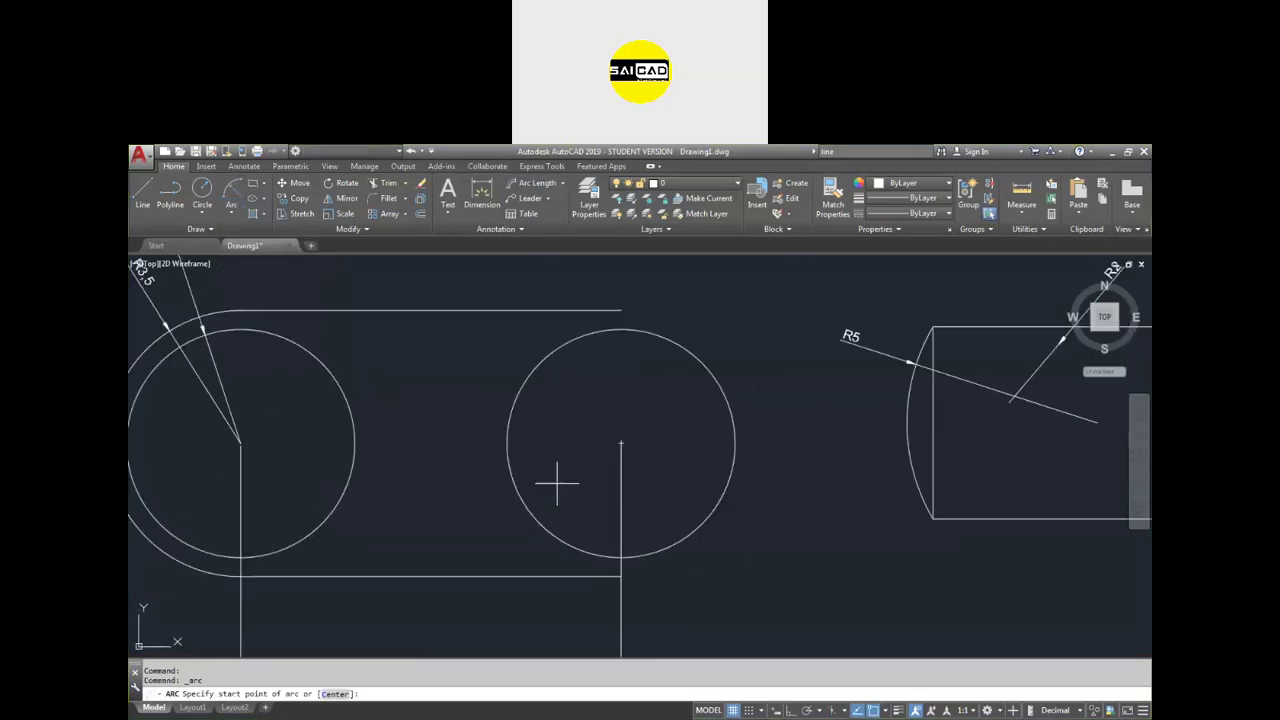
left_click(619, 310)
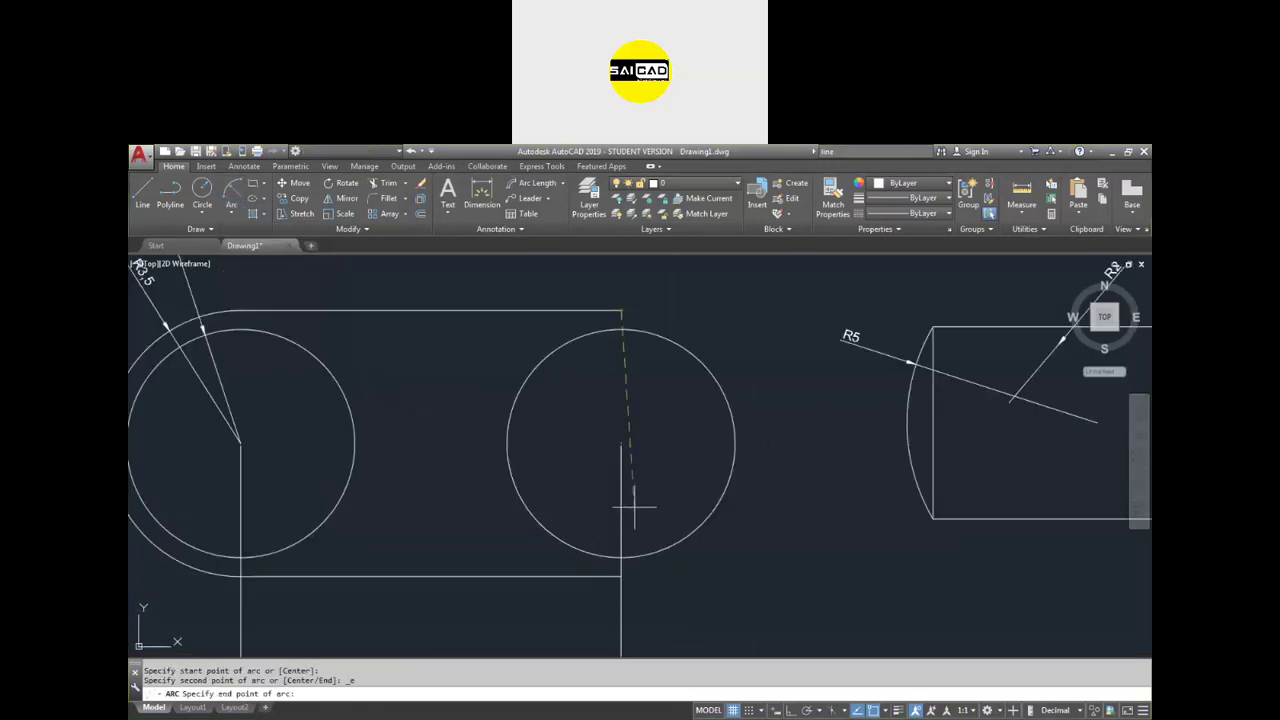
left_click(620, 576)
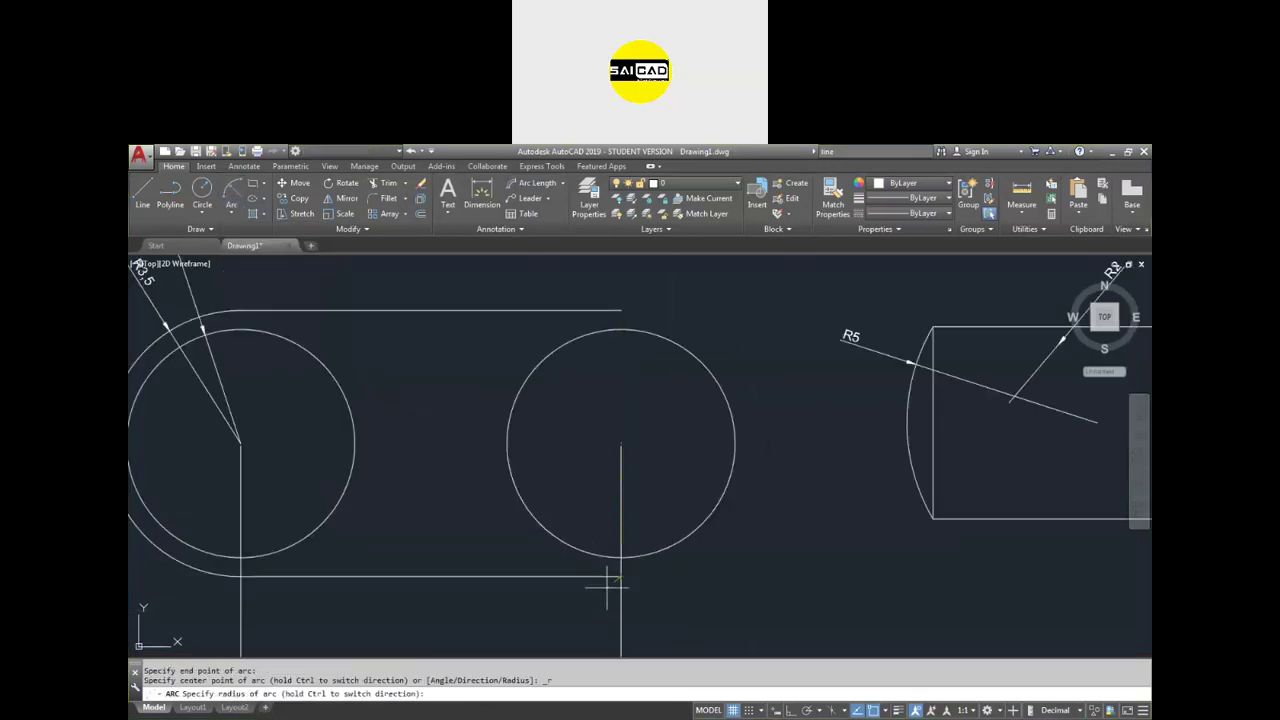
key("Return")
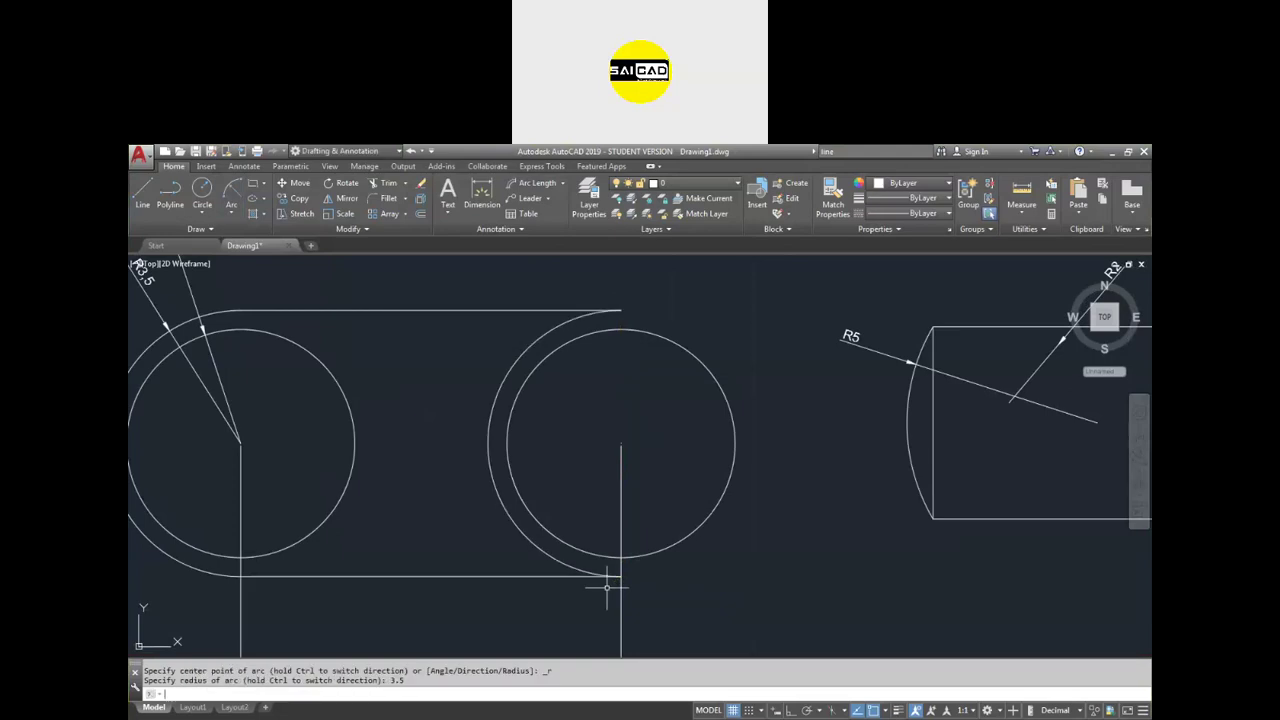
left_click_drag(526, 367, 460, 382)
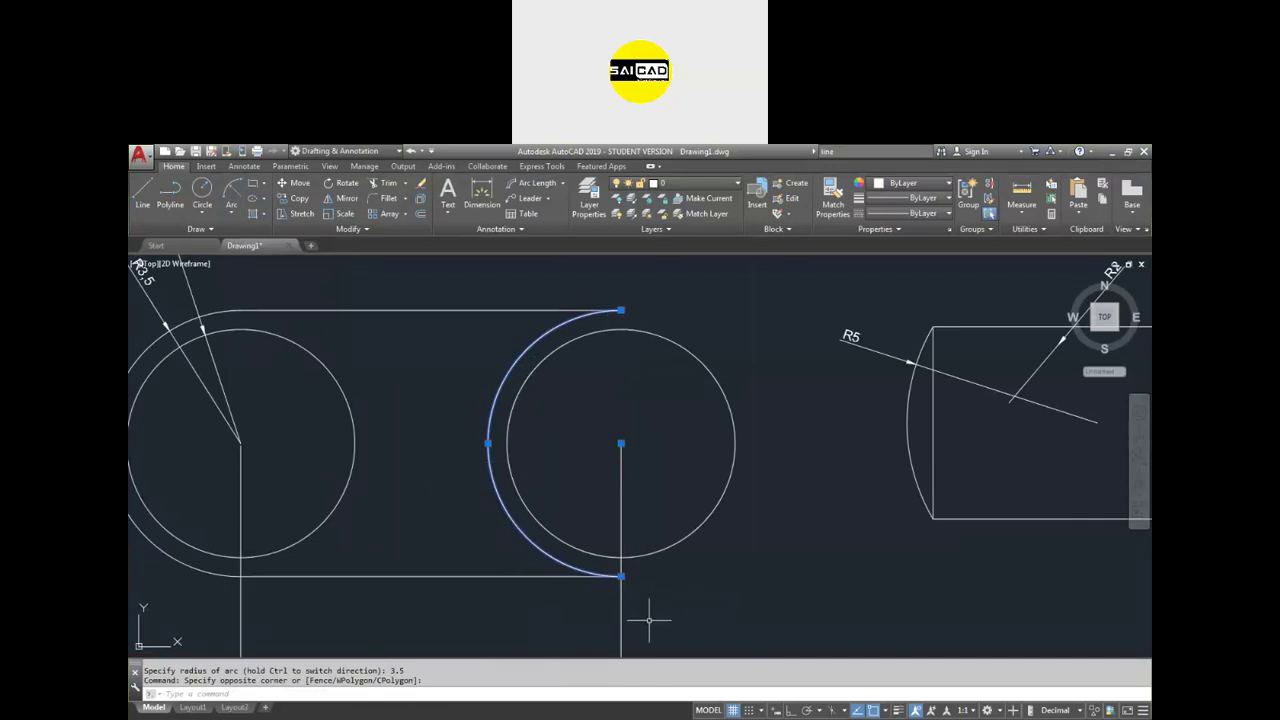
key("Delete")
left_click(232, 190)
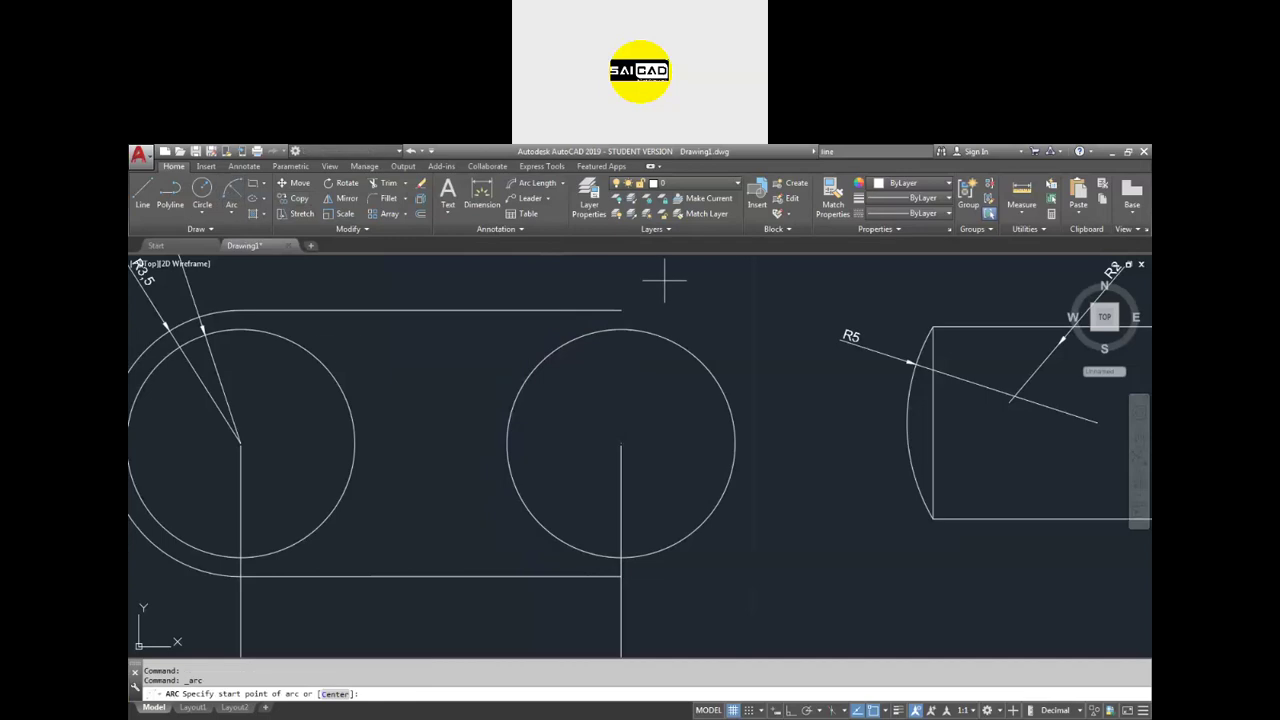
- Close the slot's right end with a 3.5-radius arc from bottom line end to top line end
left_click(620, 557)
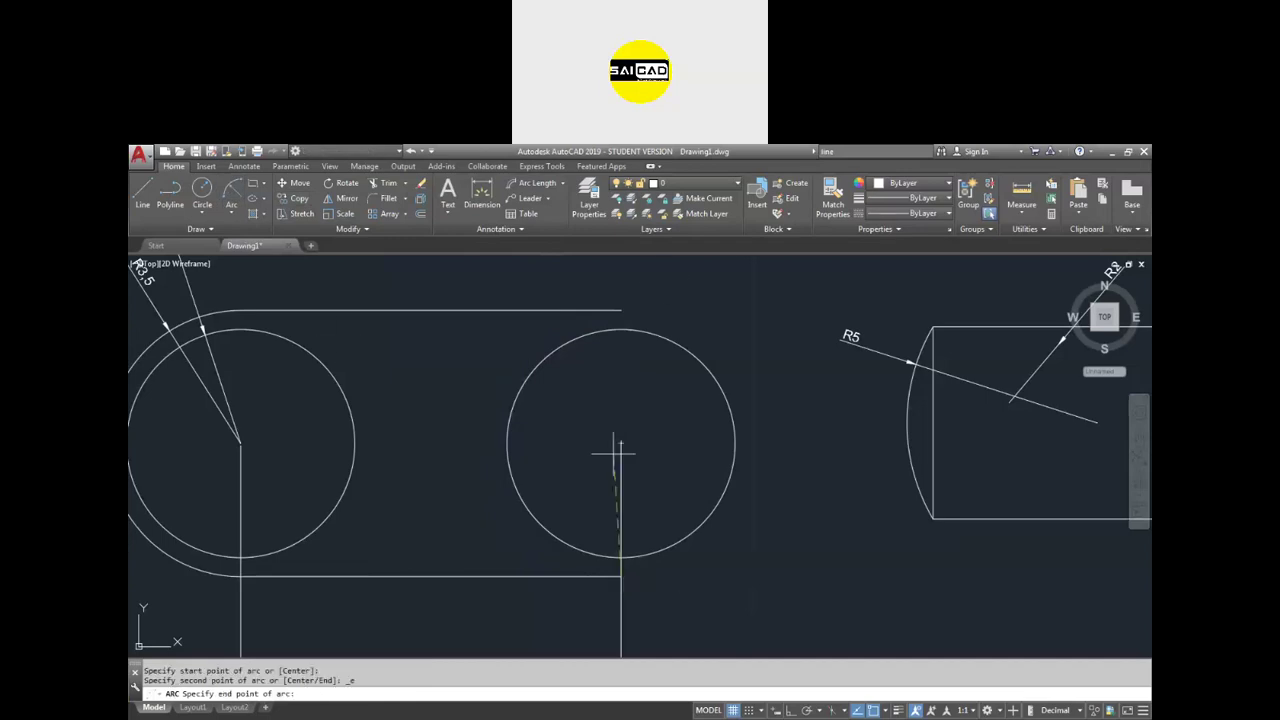
left_click(621, 310)
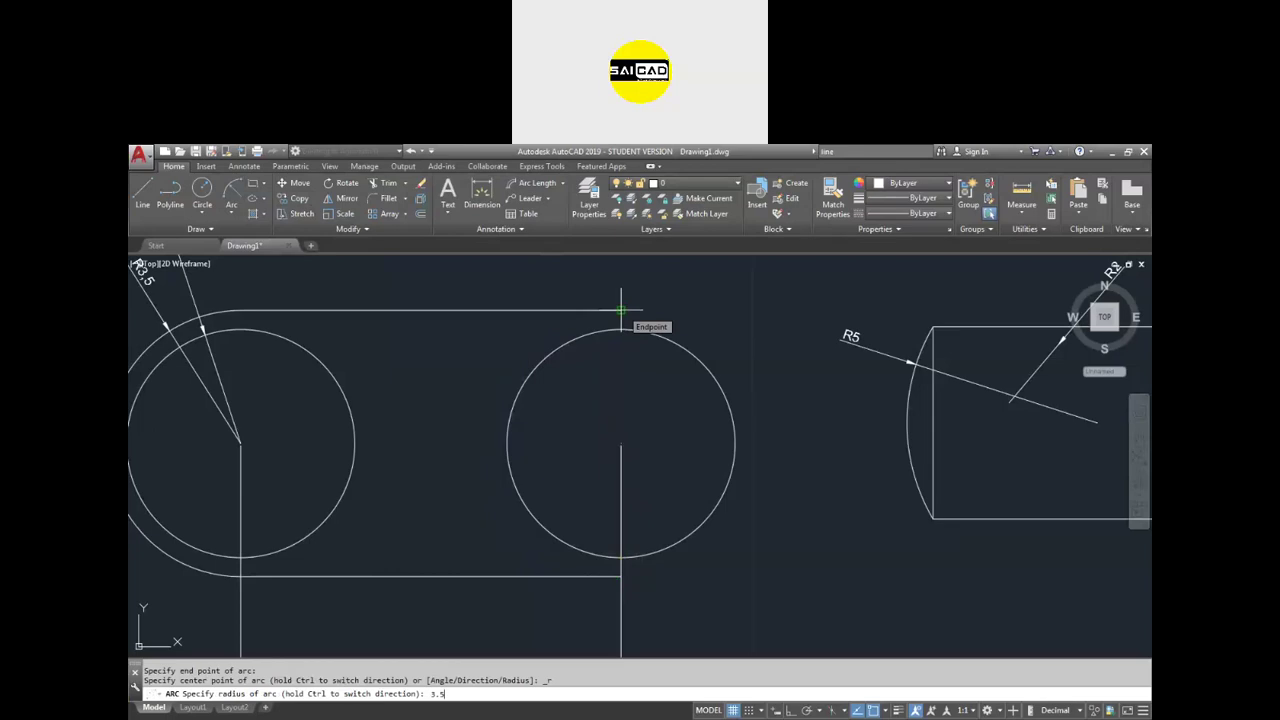
key("Return")
- Select the new right-end arc and the R5 arc with its dimension, then clear the selection
left_click(670, 316)
left_click(635, 330)
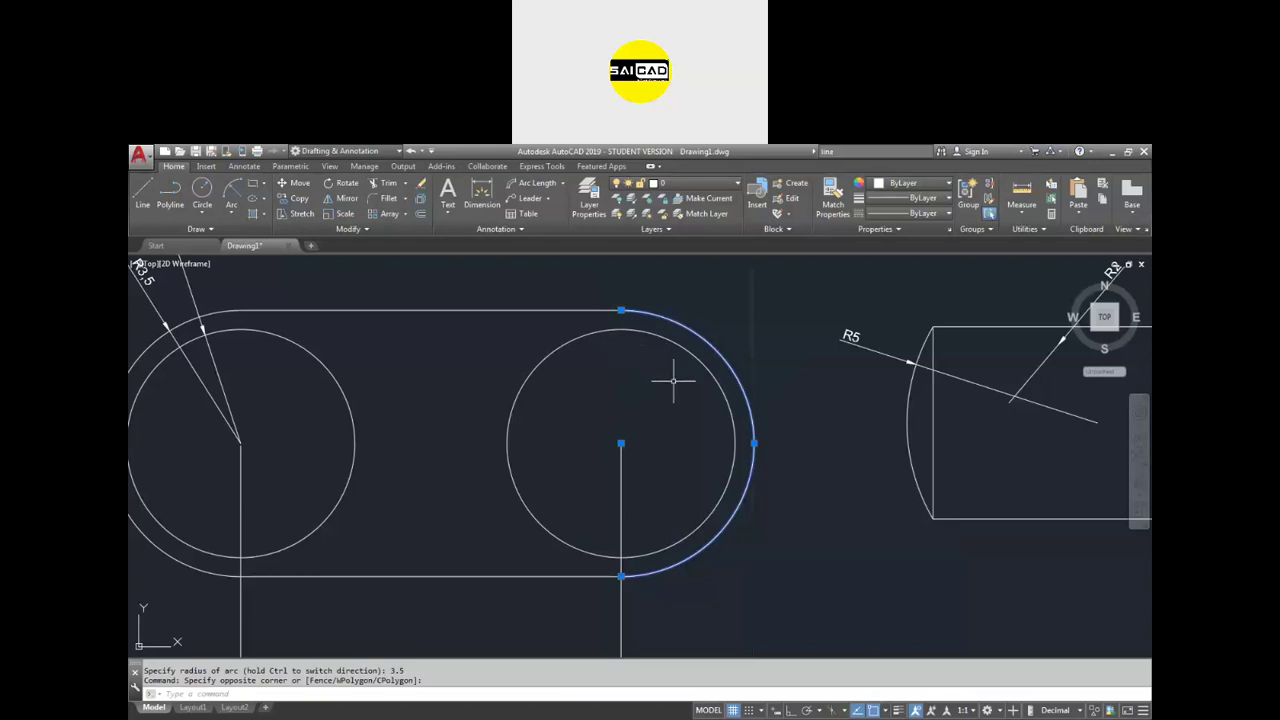
left_click(908, 405)
left_click(870, 445)
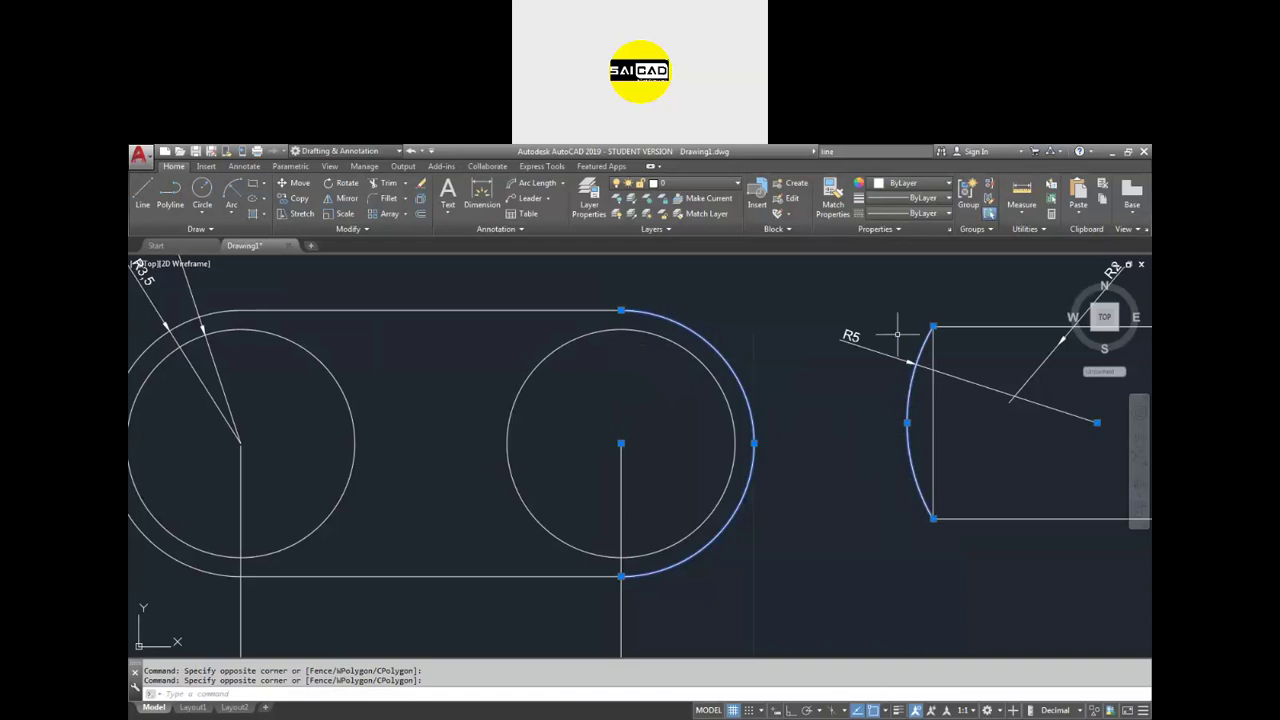
key("Escape")
left_click(231, 212)
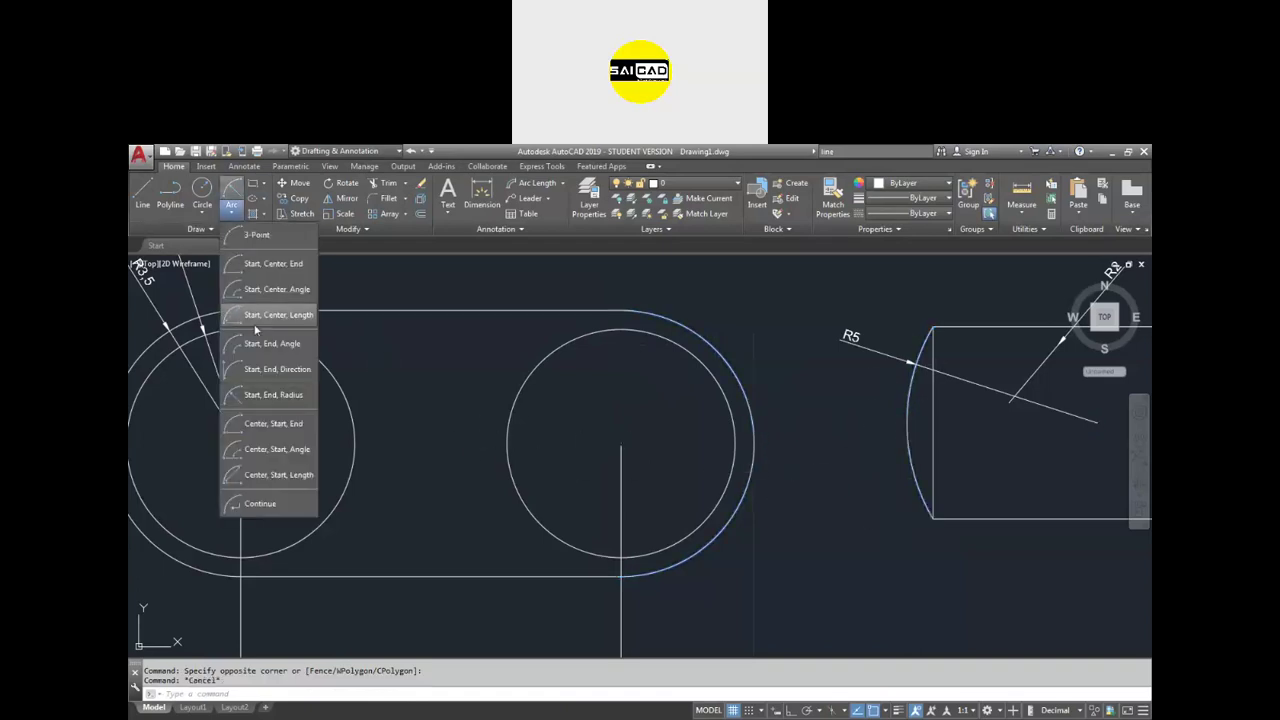
- Draw a Start-End-Direction arc from the rectangle's top-right to bottom-right corner, bulging right with Ortho on
left_click(271, 370)
scroll(615, 486, "down", 4)
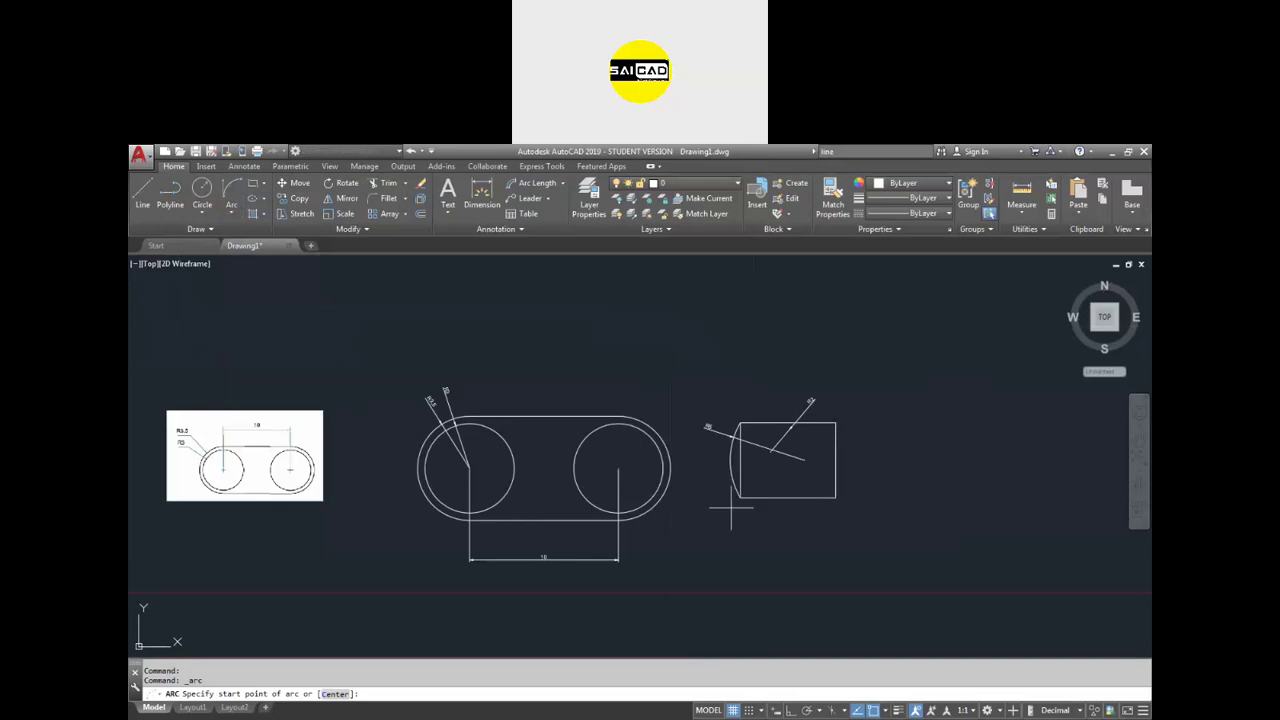
left_click(838, 430)
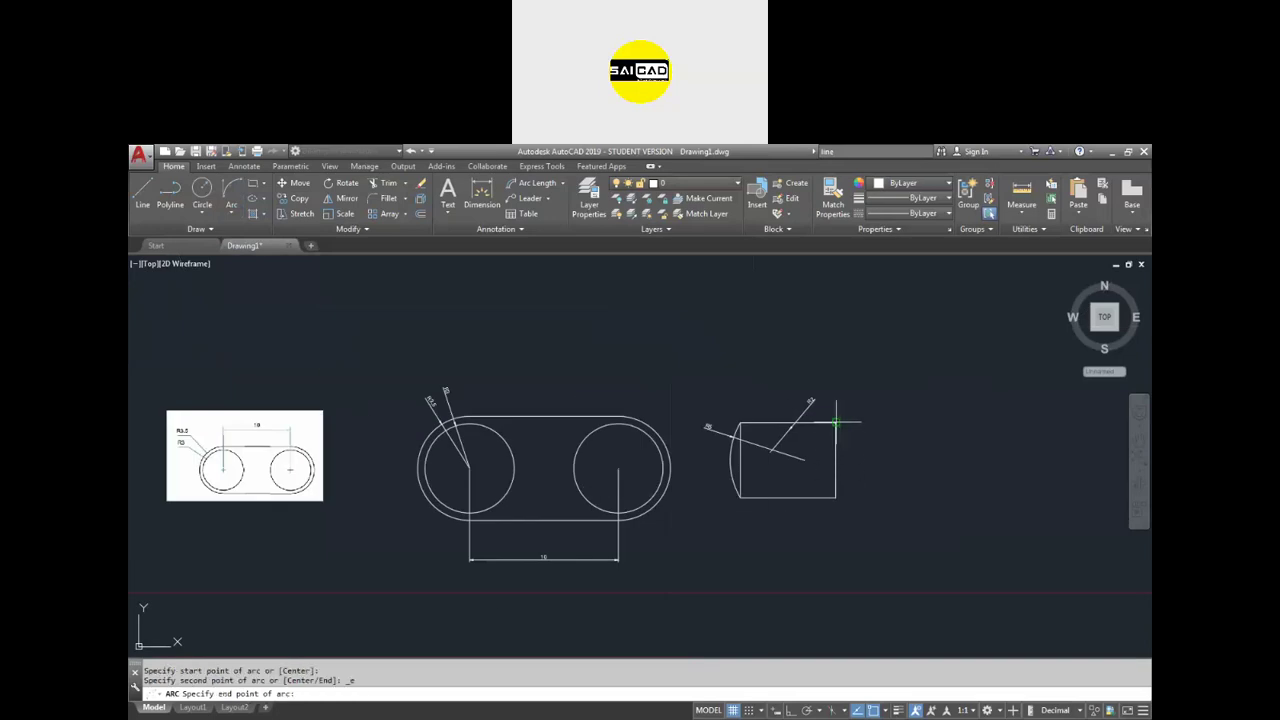
left_click(836, 497)
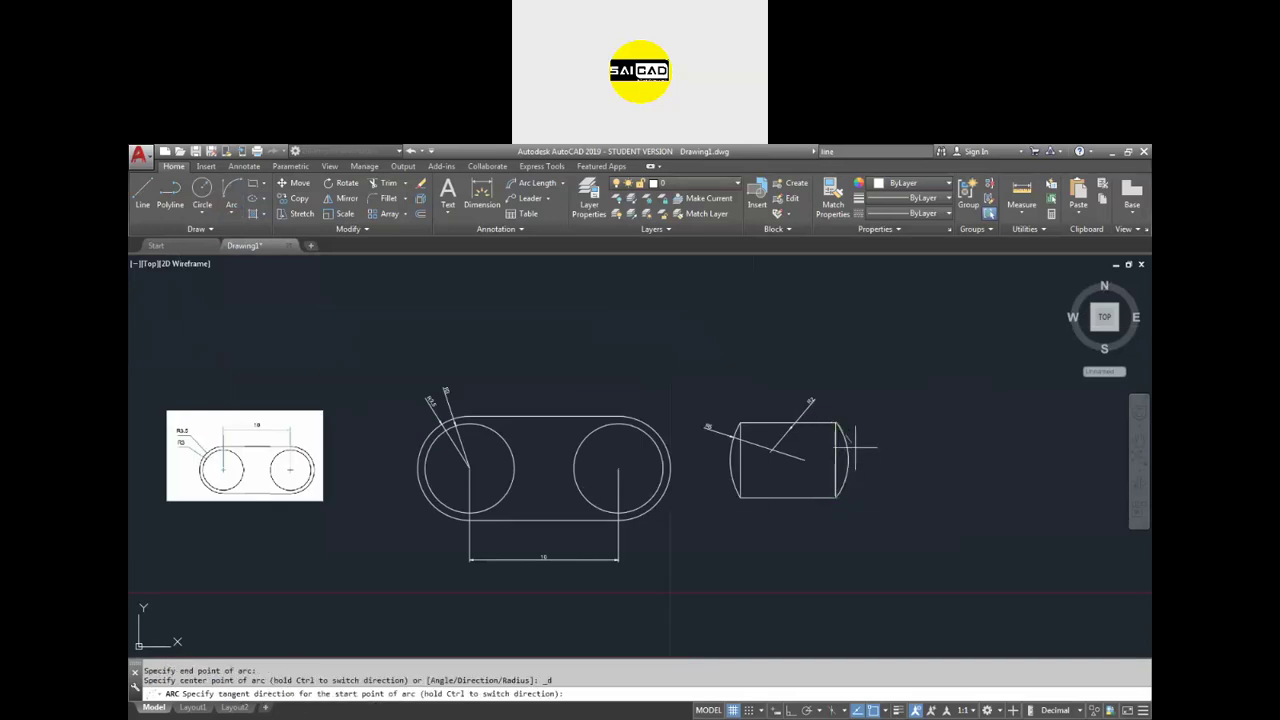
scroll(858, 456, "up", 2)
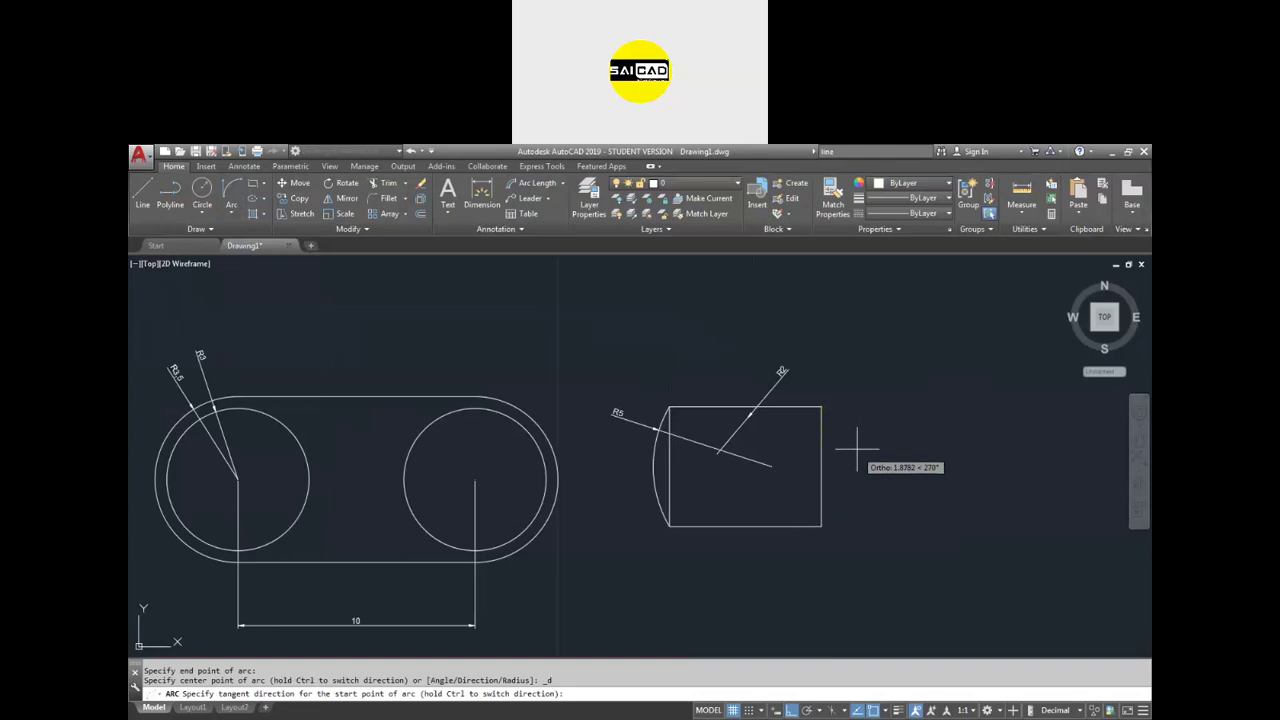
key("F8")
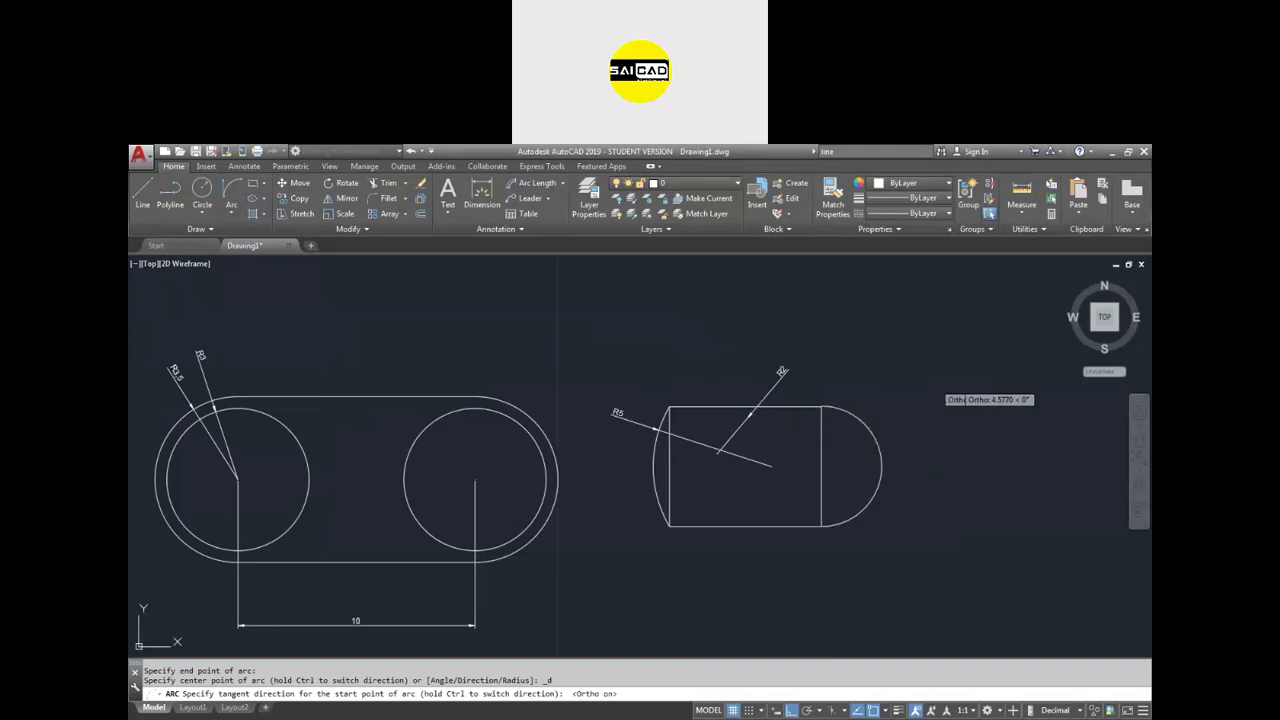
left_click(951, 406)
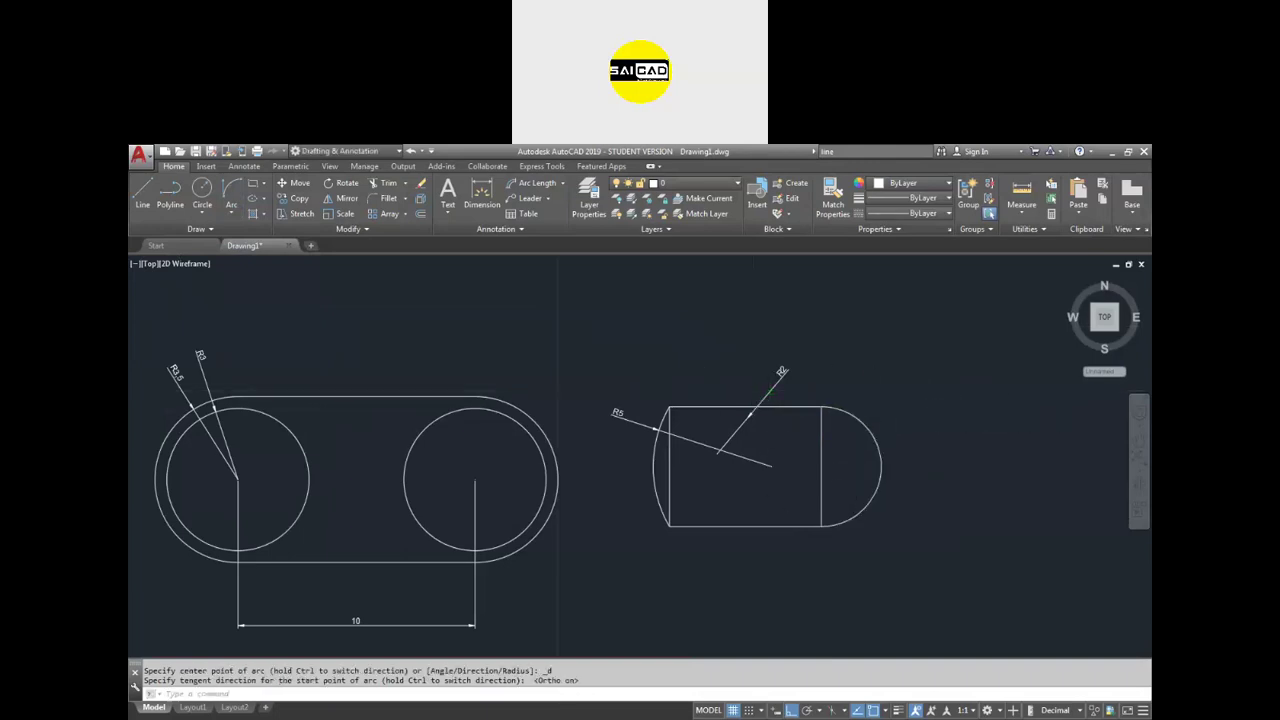
scroll(862, 484, "up", 2)
scroll(909, 441, "down", 2)
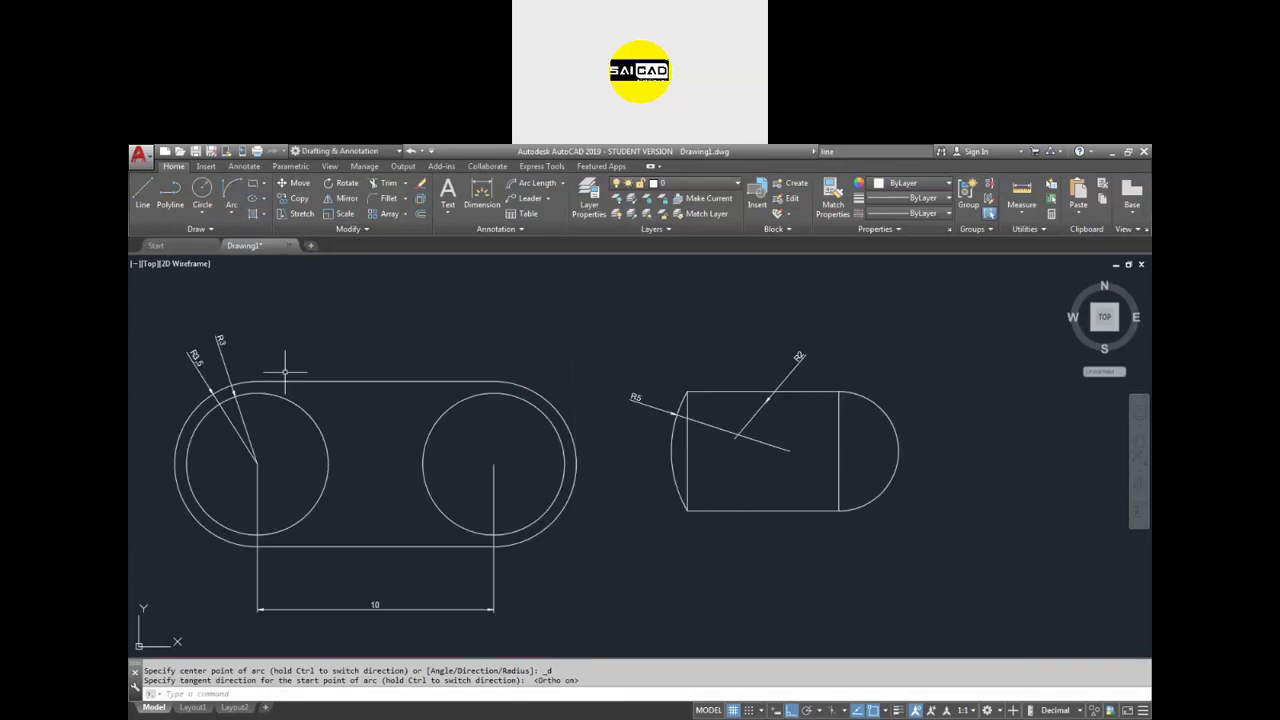
left_click(231, 208)
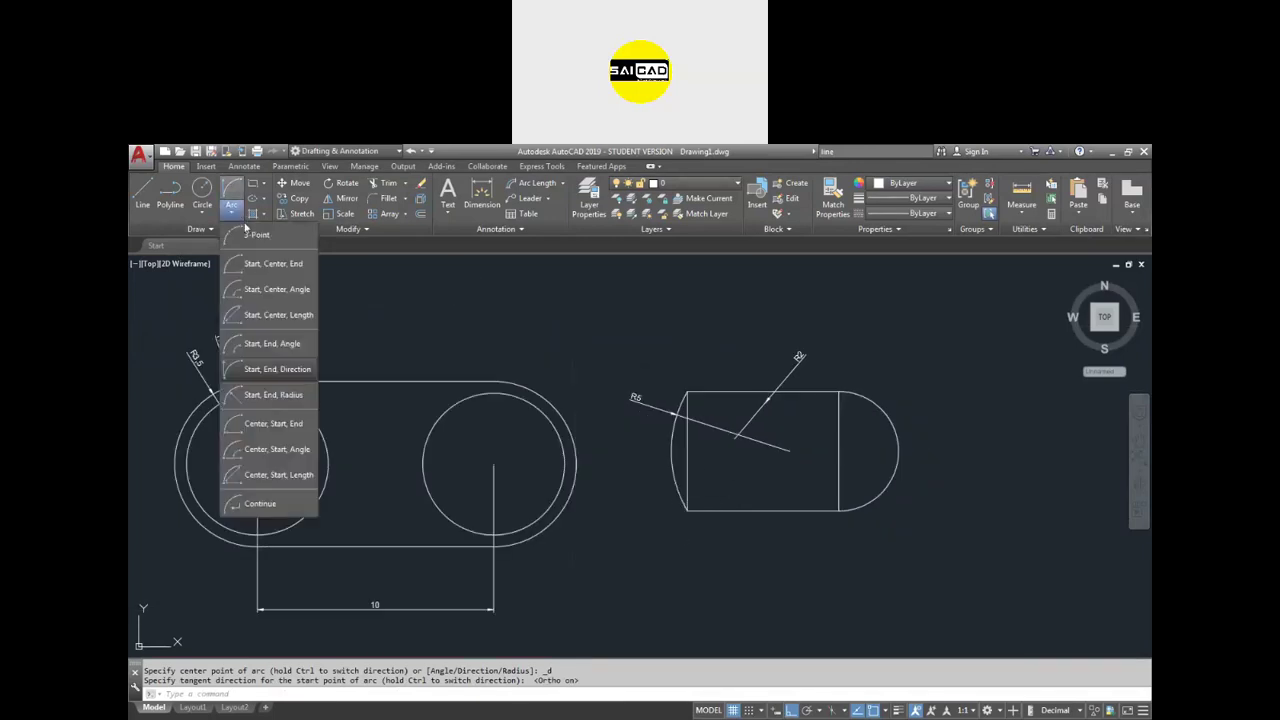
- Draw a Start-End-Direction arc from the rectangle's top-left to bottom-left corner, bulging outward to the left
left_click(286, 369)
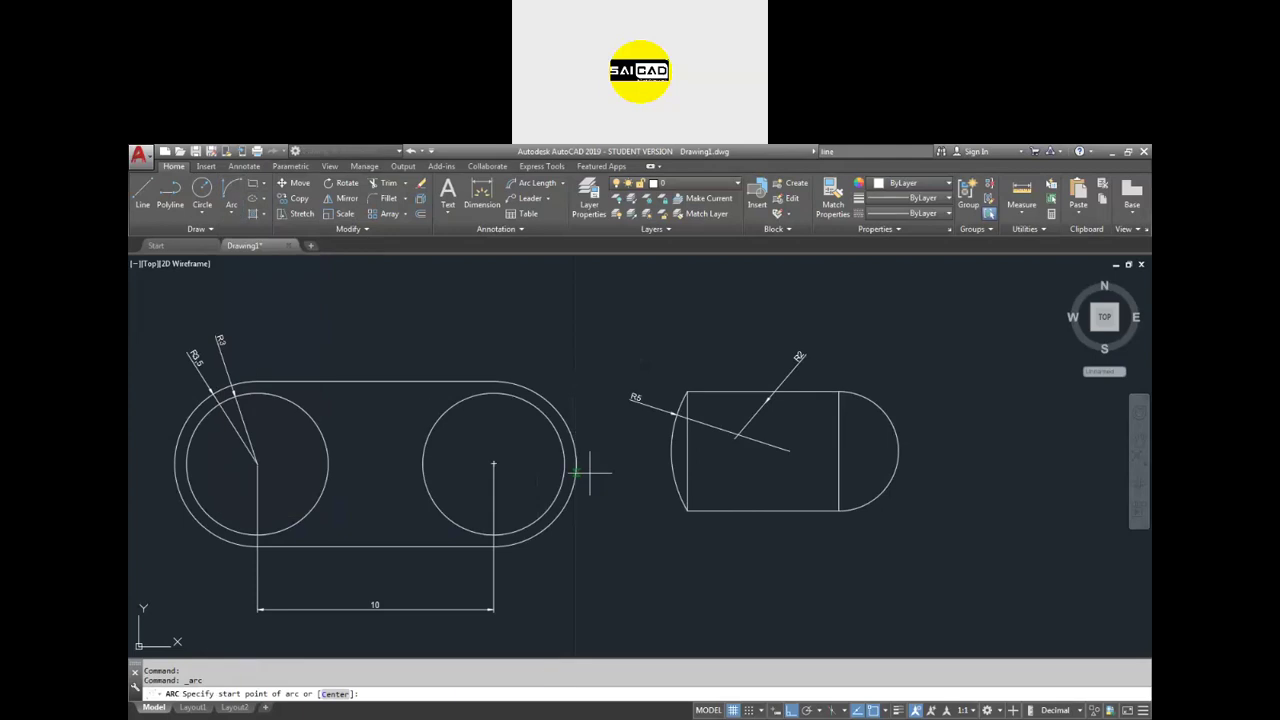
left_click(687, 393)
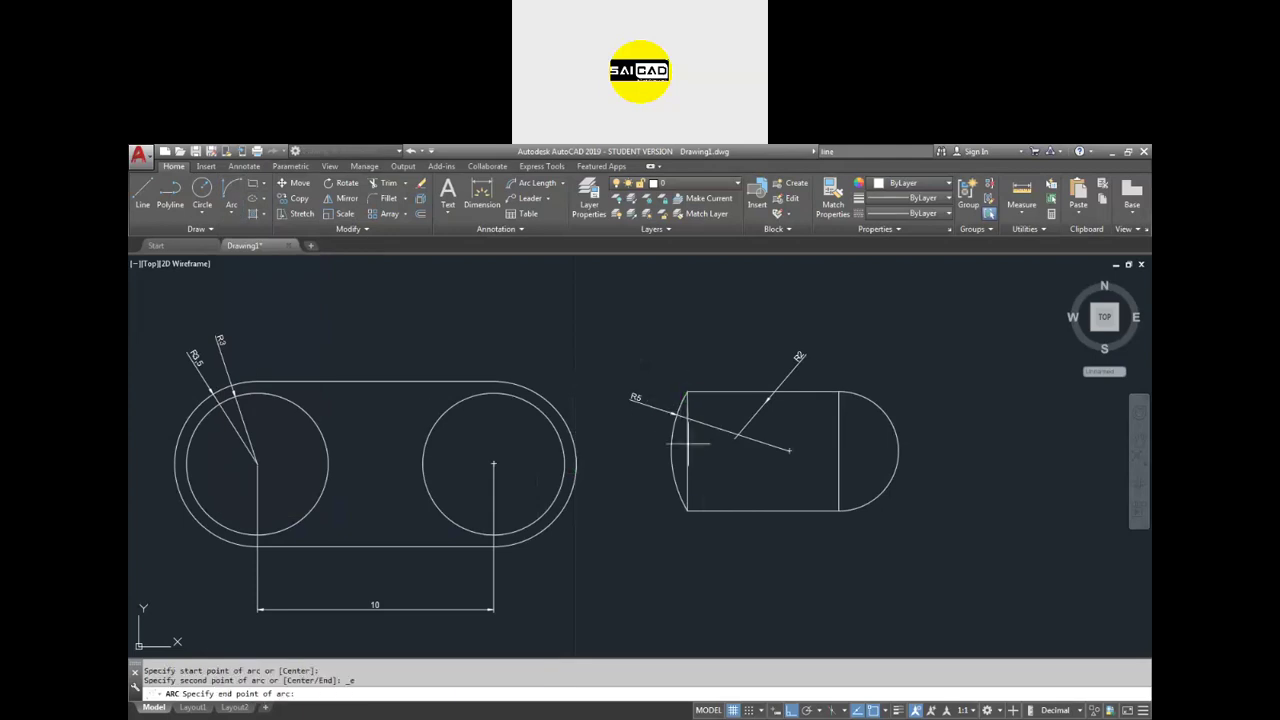
left_click(687, 511)
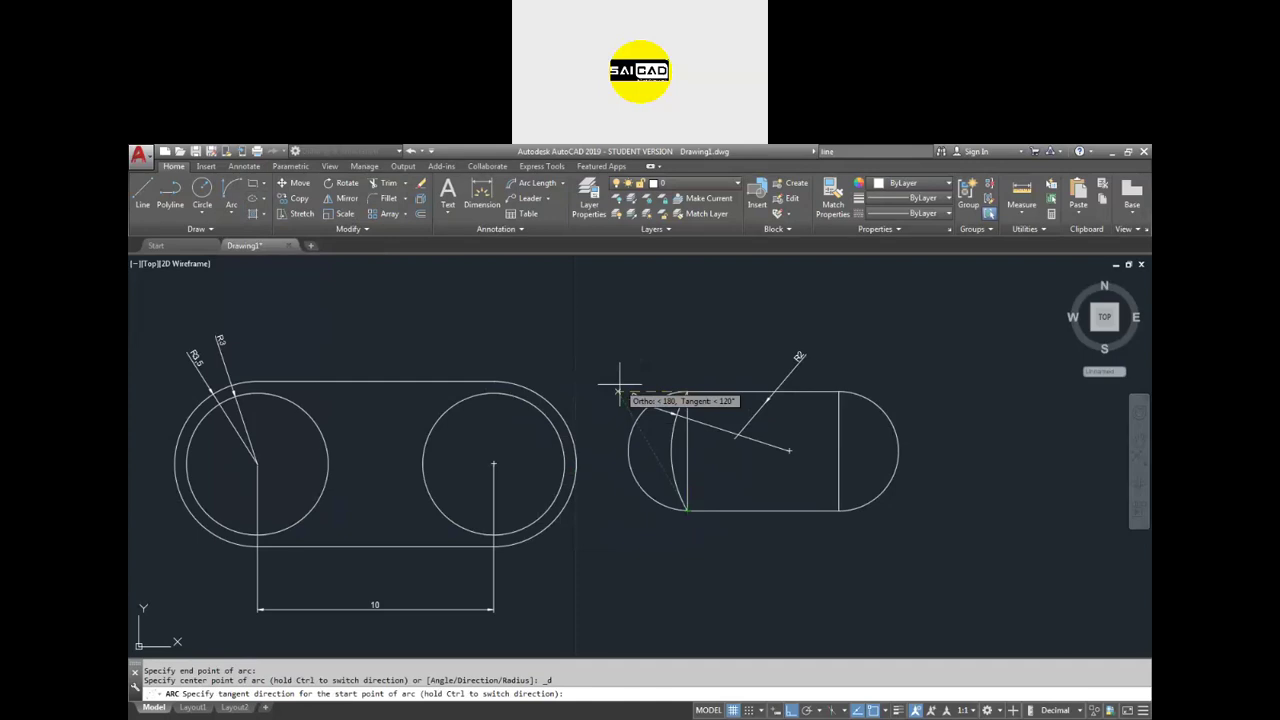
key("F8")
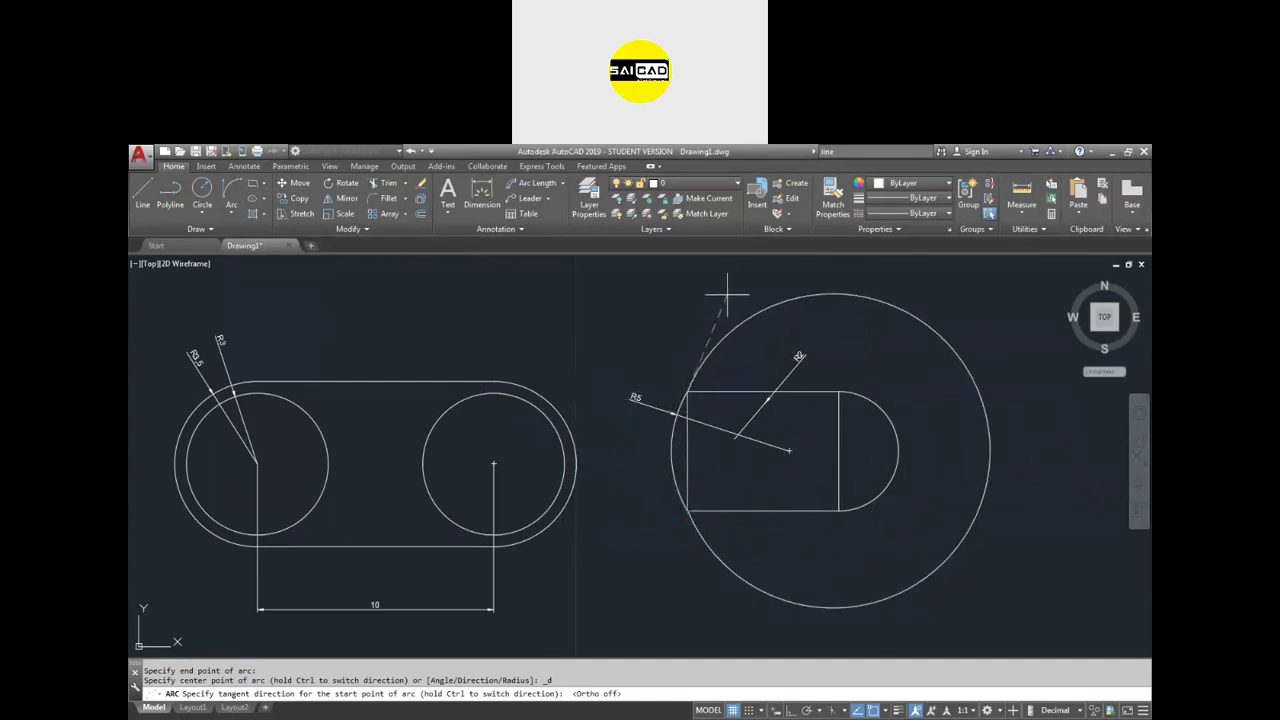
key("F8")
left_click(590, 345)
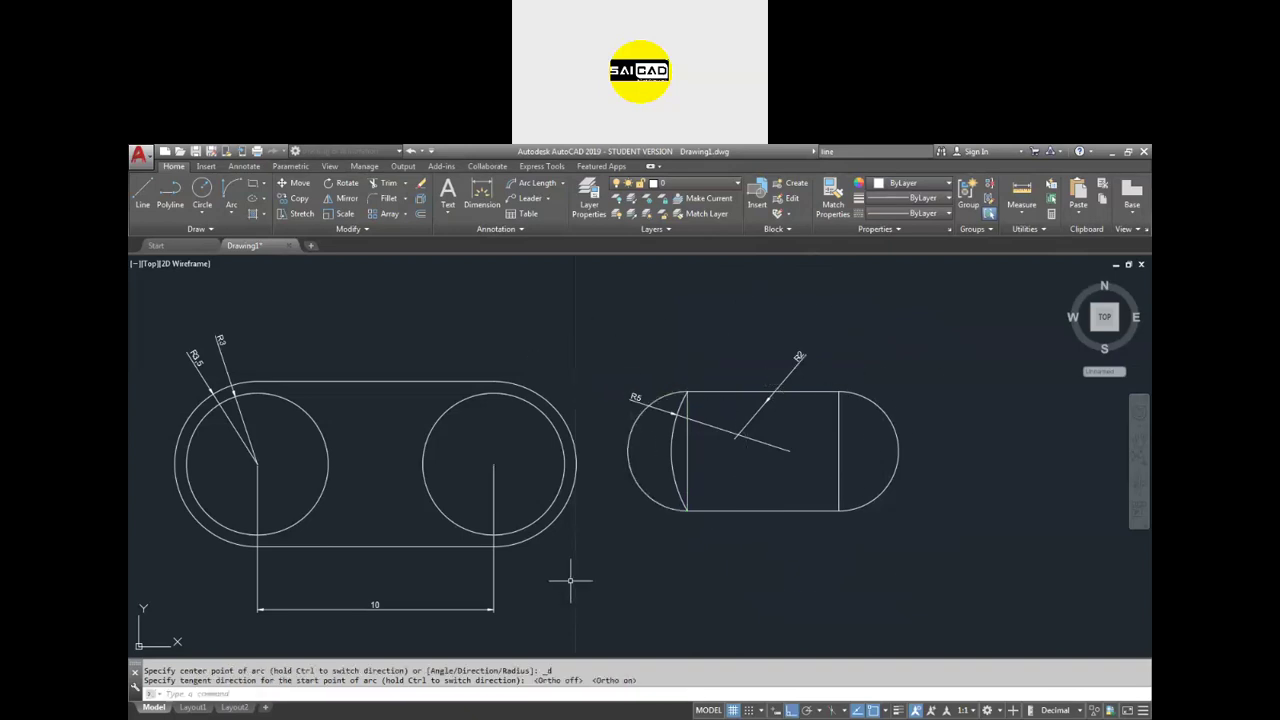
key("Escape")
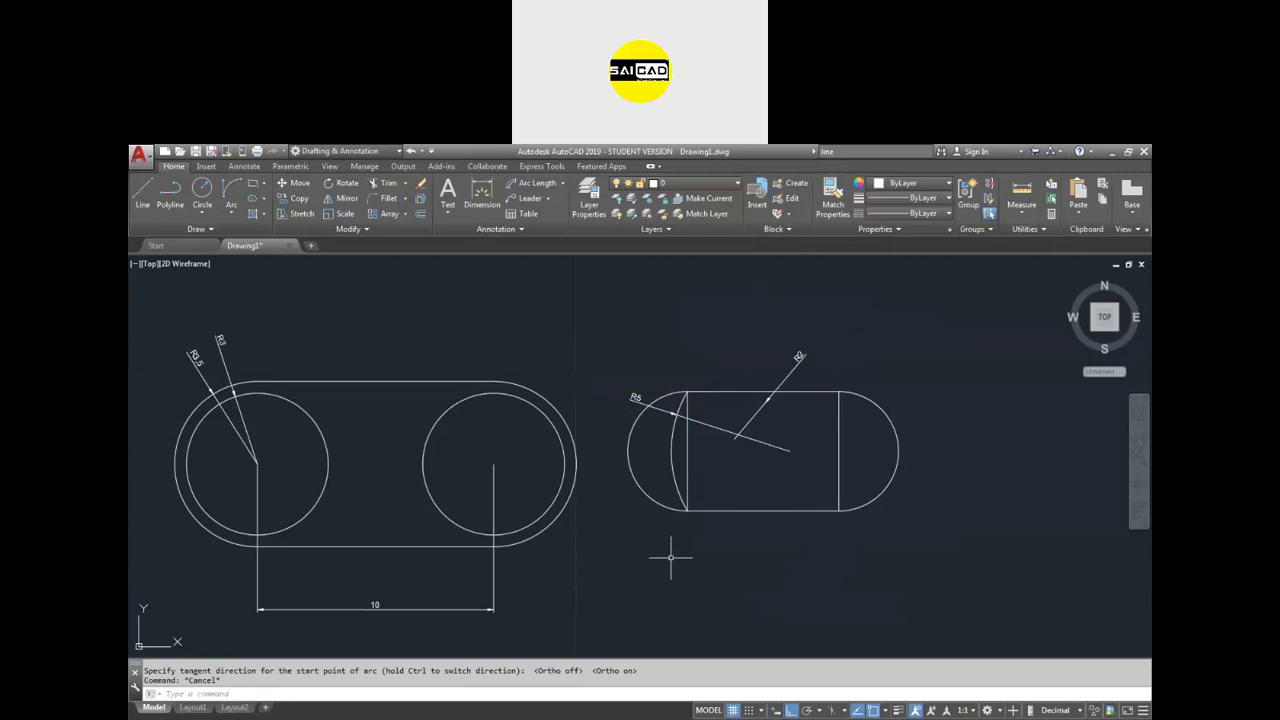
- Draw two continued tangent arcs downward below the rectangle, placing the second with Ortho off
left_click(231, 209)
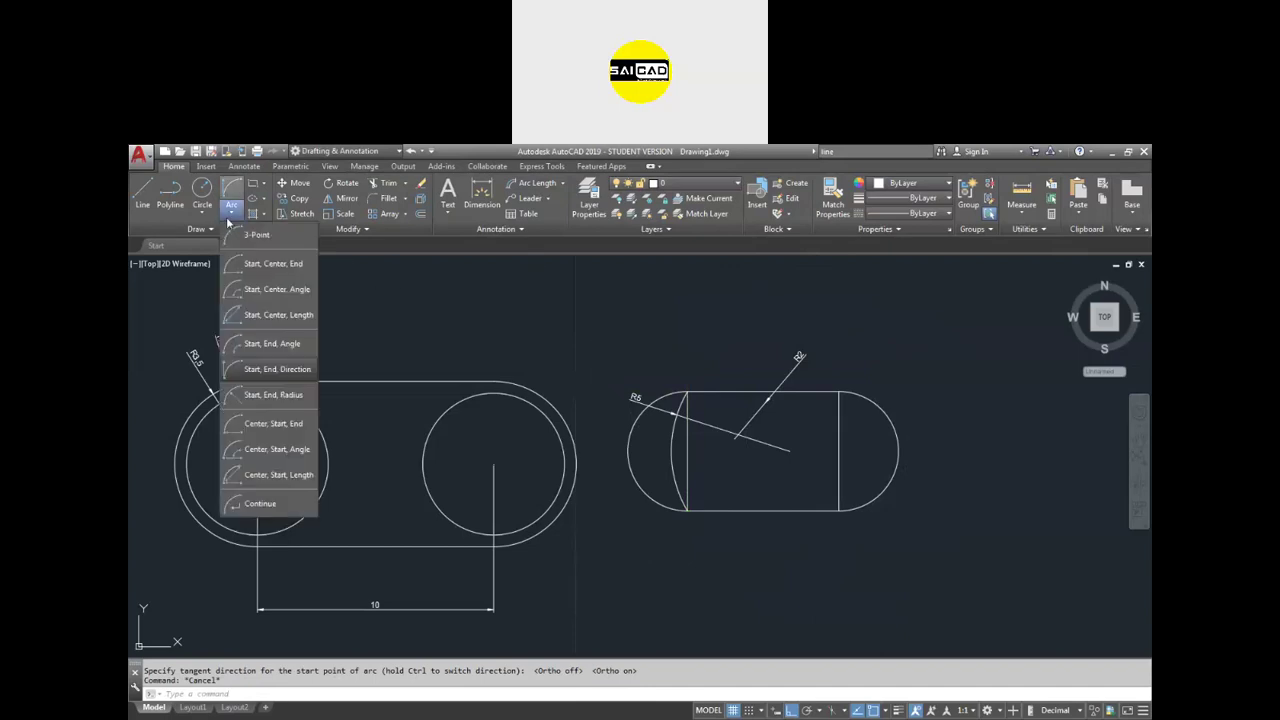
left_click(260, 505)
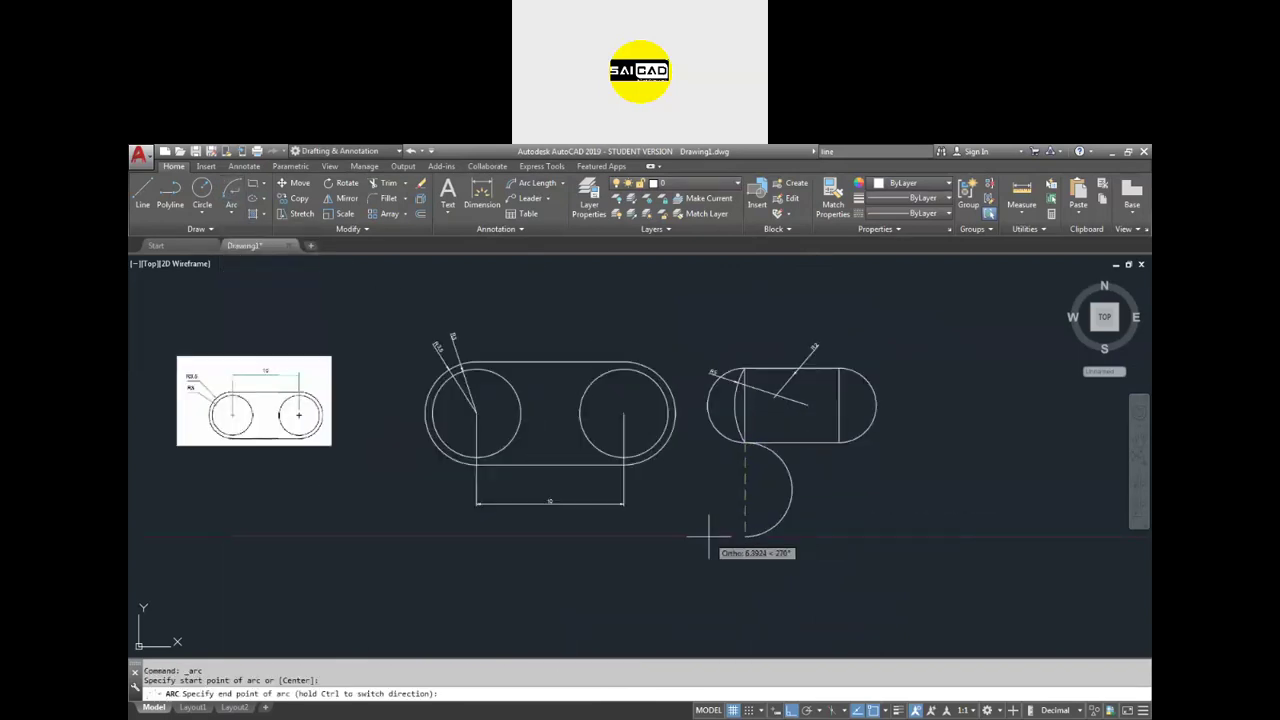
scroll(722, 528, "up", 2)
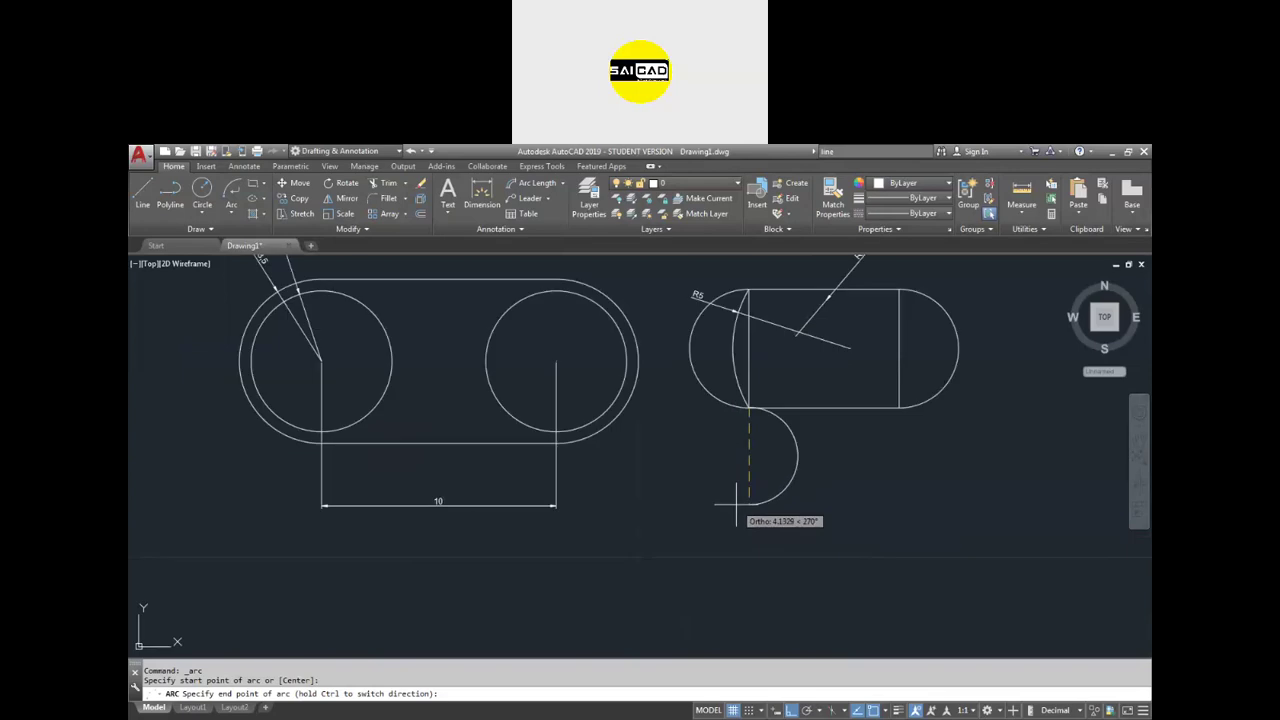
scroll(733, 500, "up", 2)
left_click(733, 500)
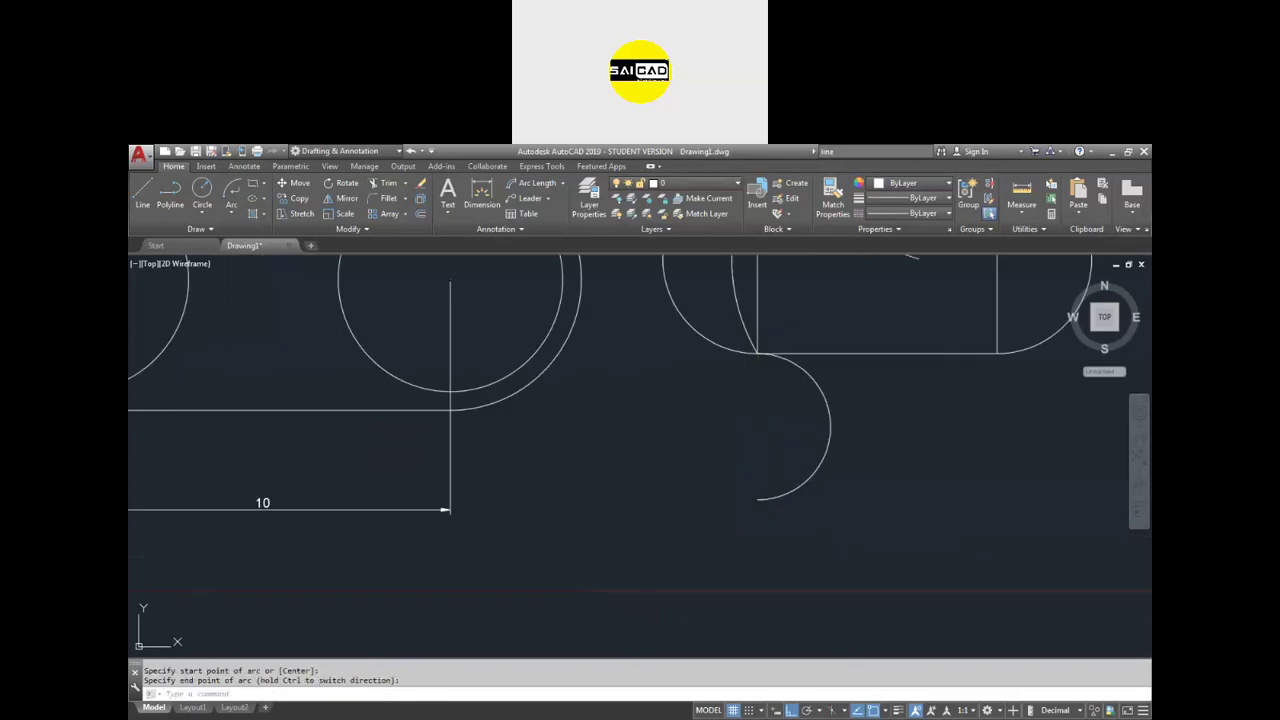
left_click(231, 209)
left_click(260, 504)
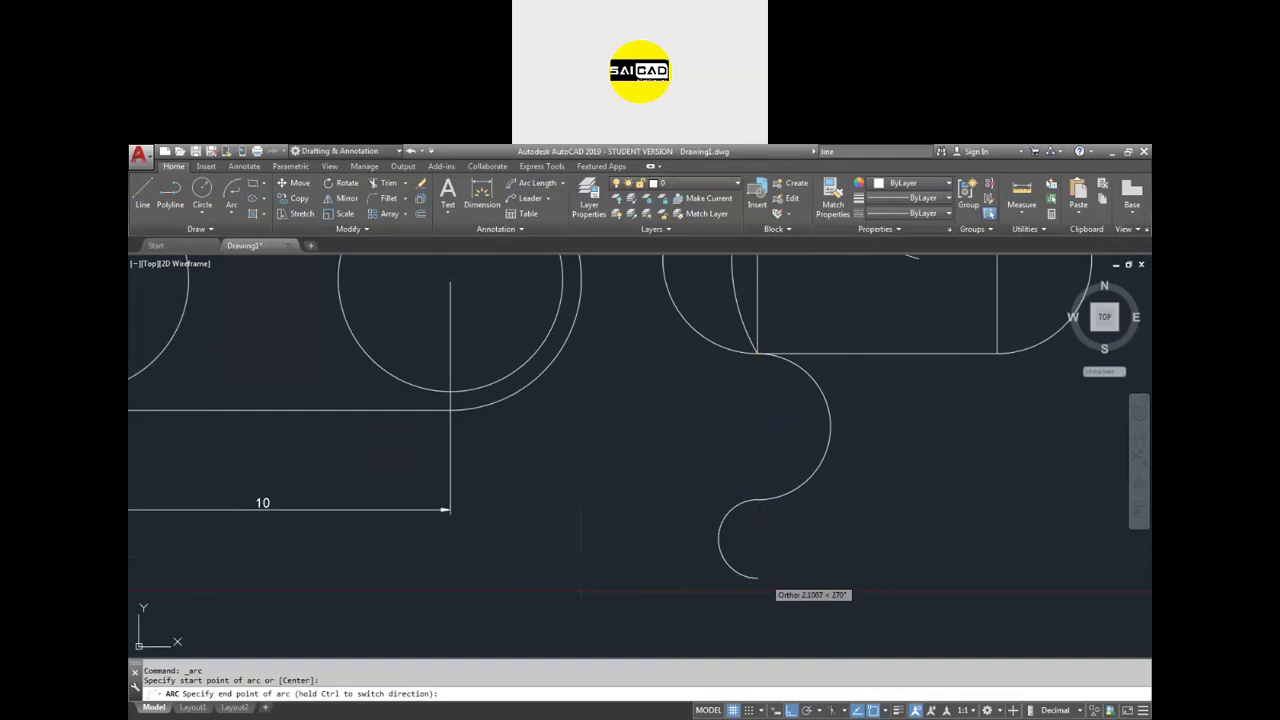
key("F8")
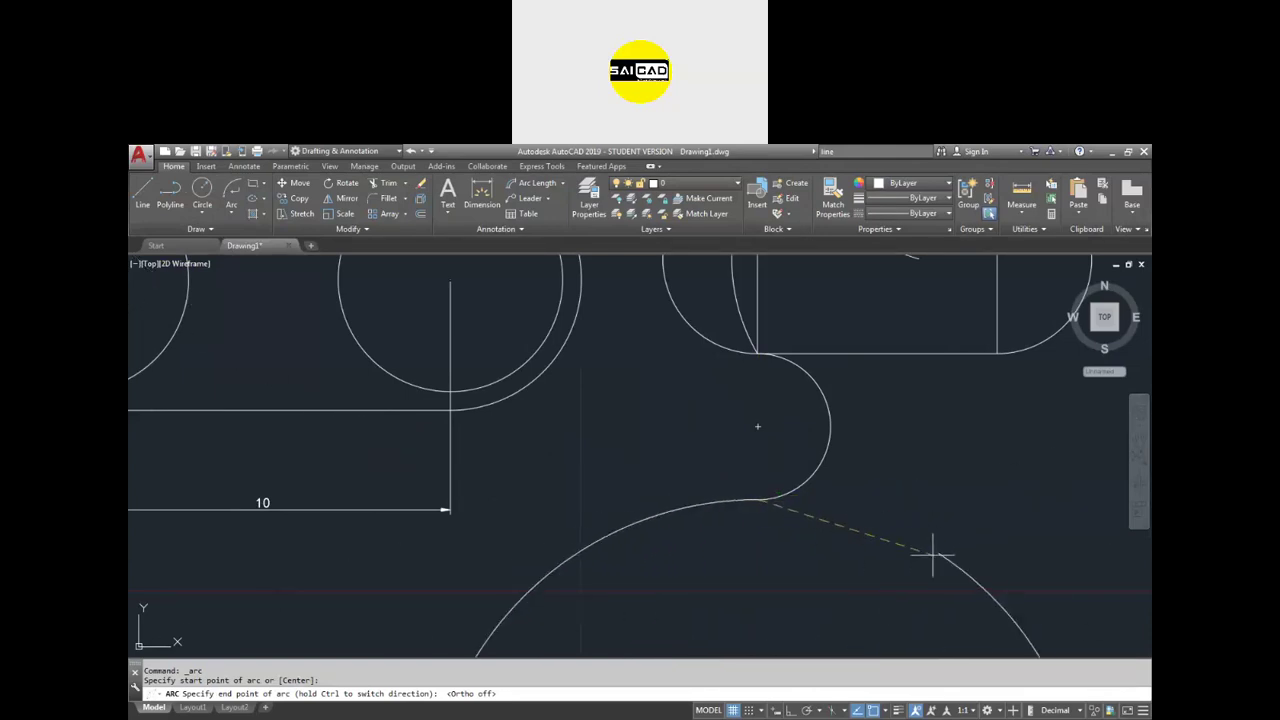
left_click(751, 531)
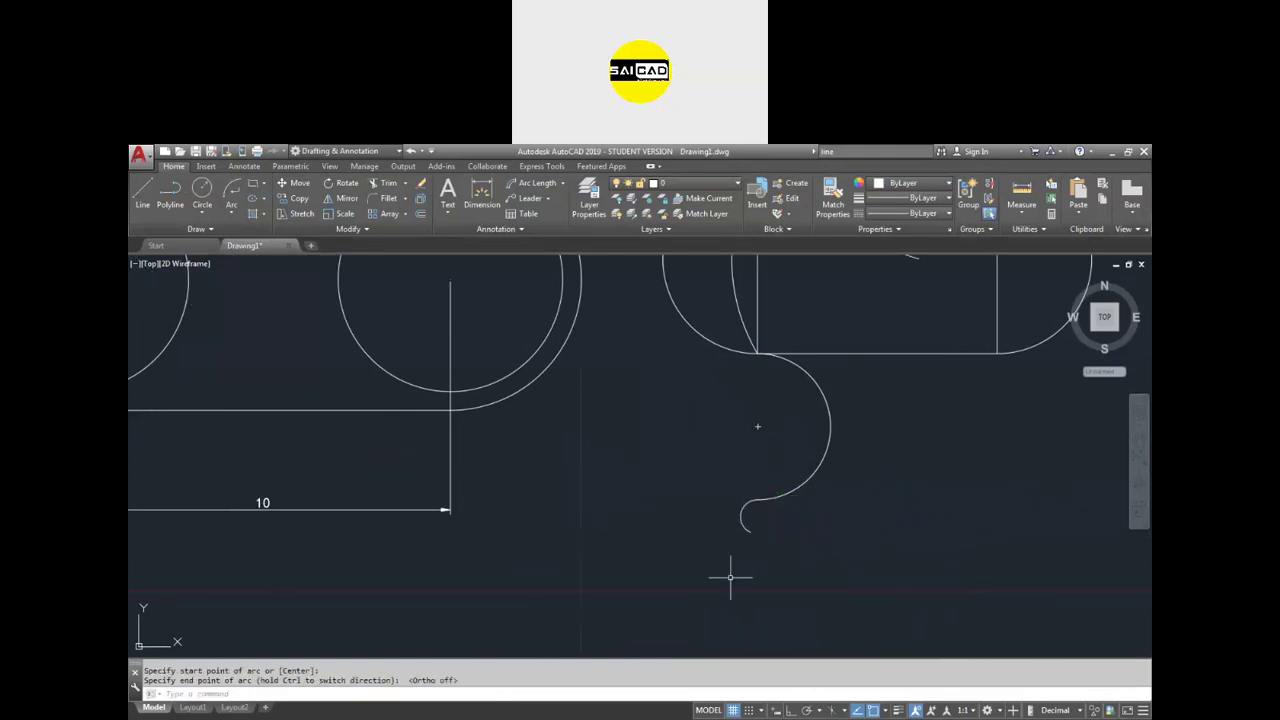
- Window-select the small hooked arc
scroll(752, 520, "up", 4)
left_click(760, 514)
left_click(665, 590)
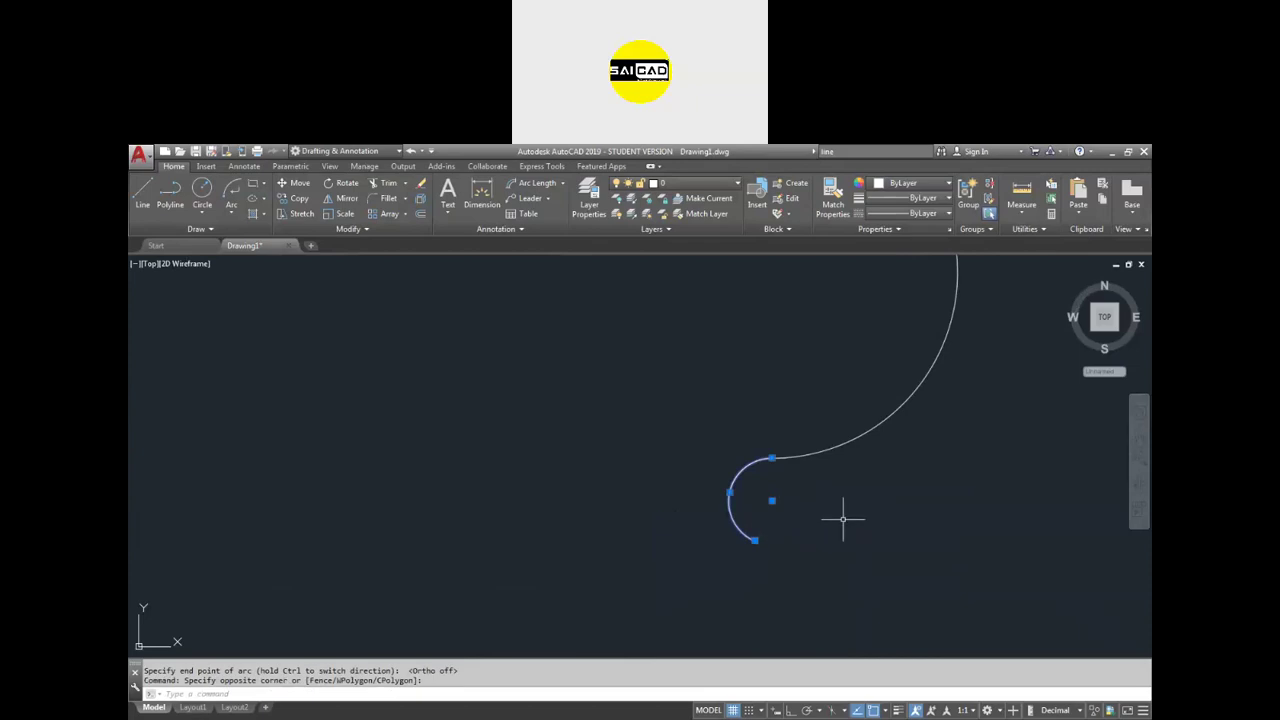
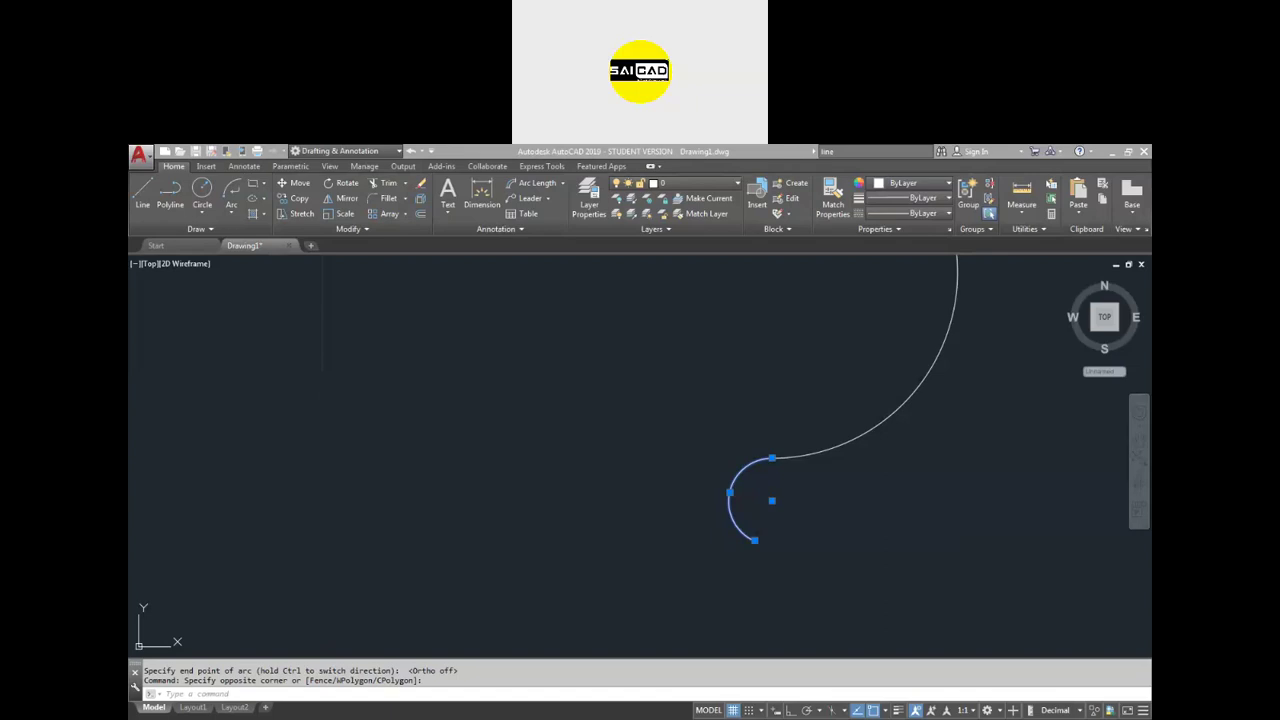
- Cancel the unfinished arc, select and deselect the right slot, and browse arc methods
scroll(817, 494, "down", 3)
key("Escape")
left_click(943, 357)
left_click(737, 551)
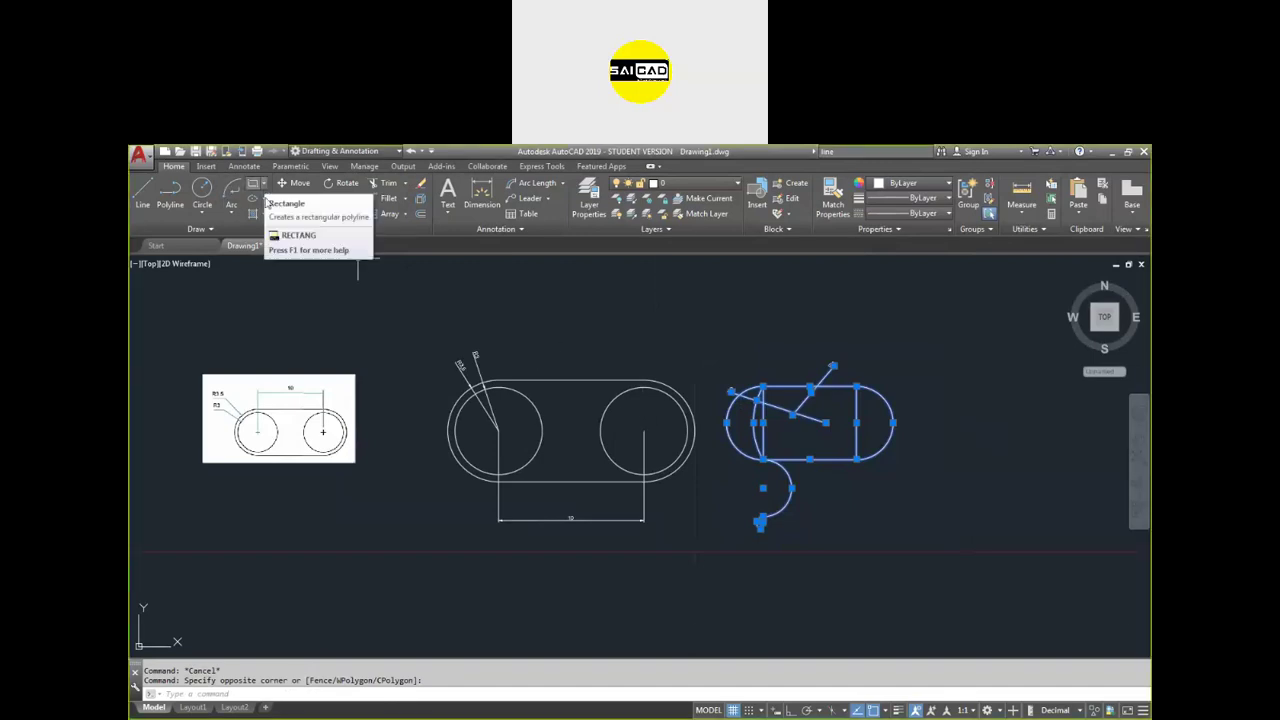
key("Escape")
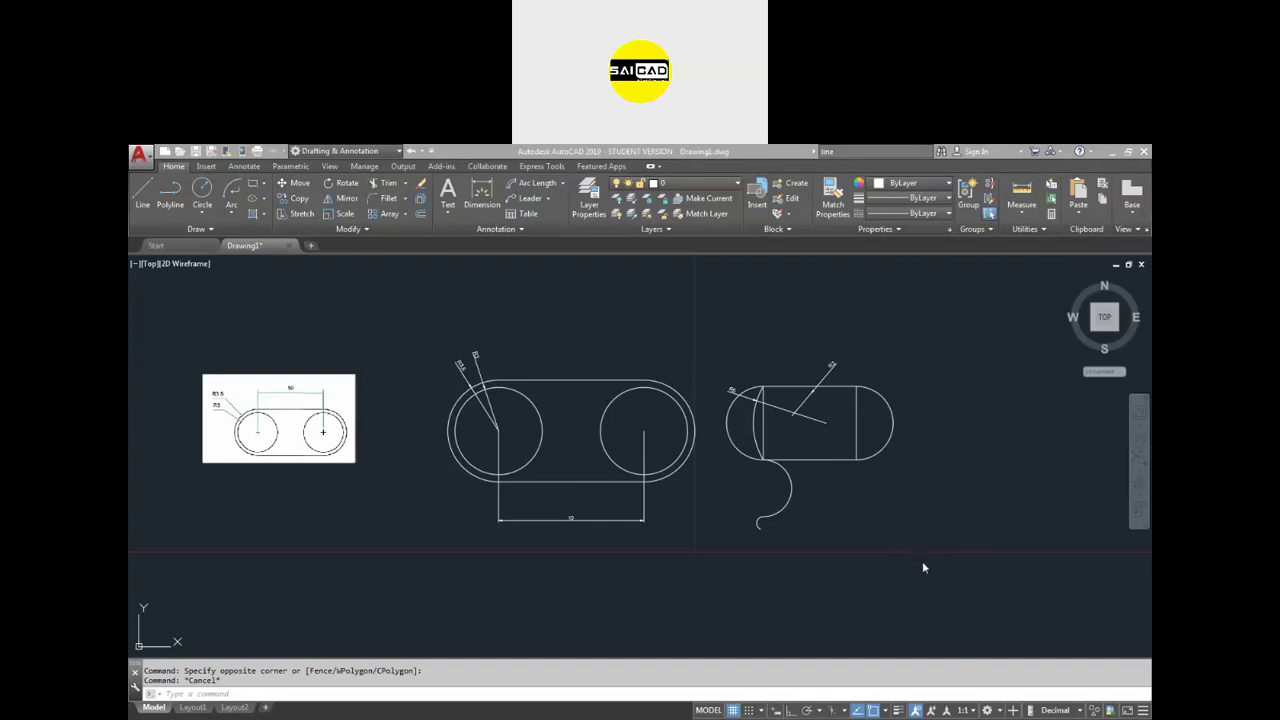
left_click(231, 210)
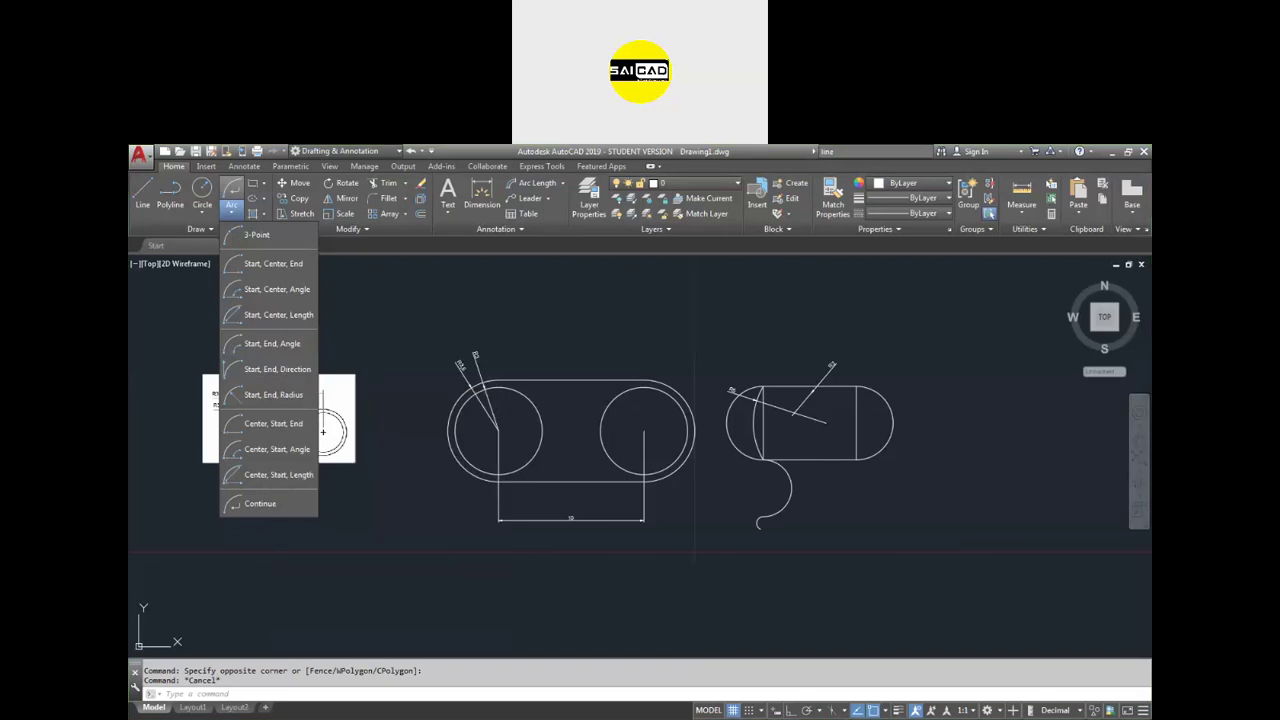
key("Escape")
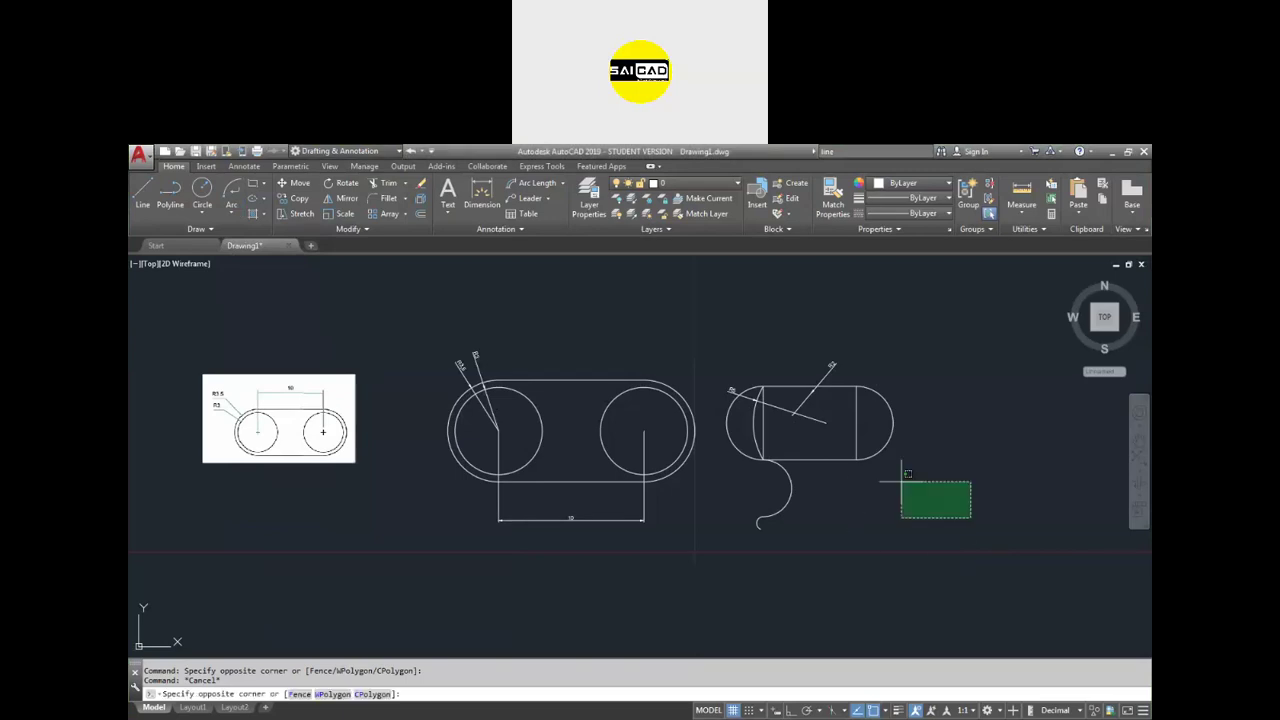
- Erase all the old slot drawings and the reference image
left_click(970, 518)
left_click(400, 325)
key("Delete")
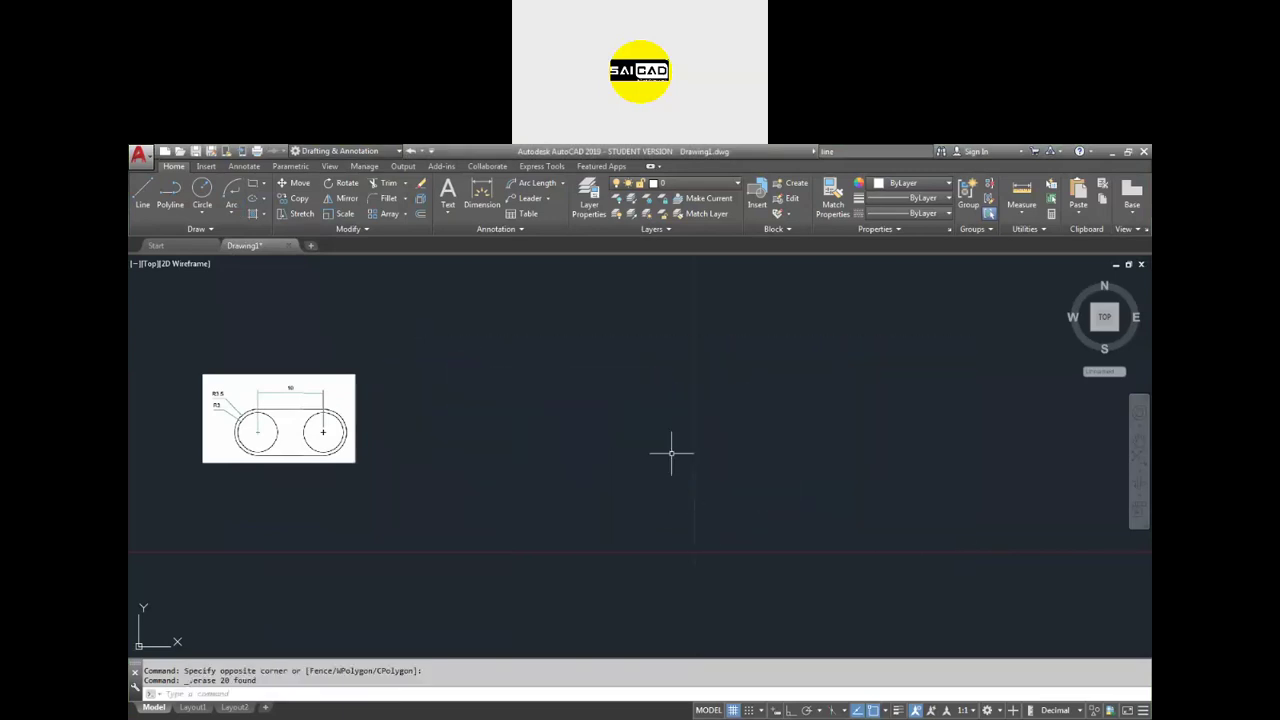
left_click(457, 343)
left_click(198, 498)
key("Delete")
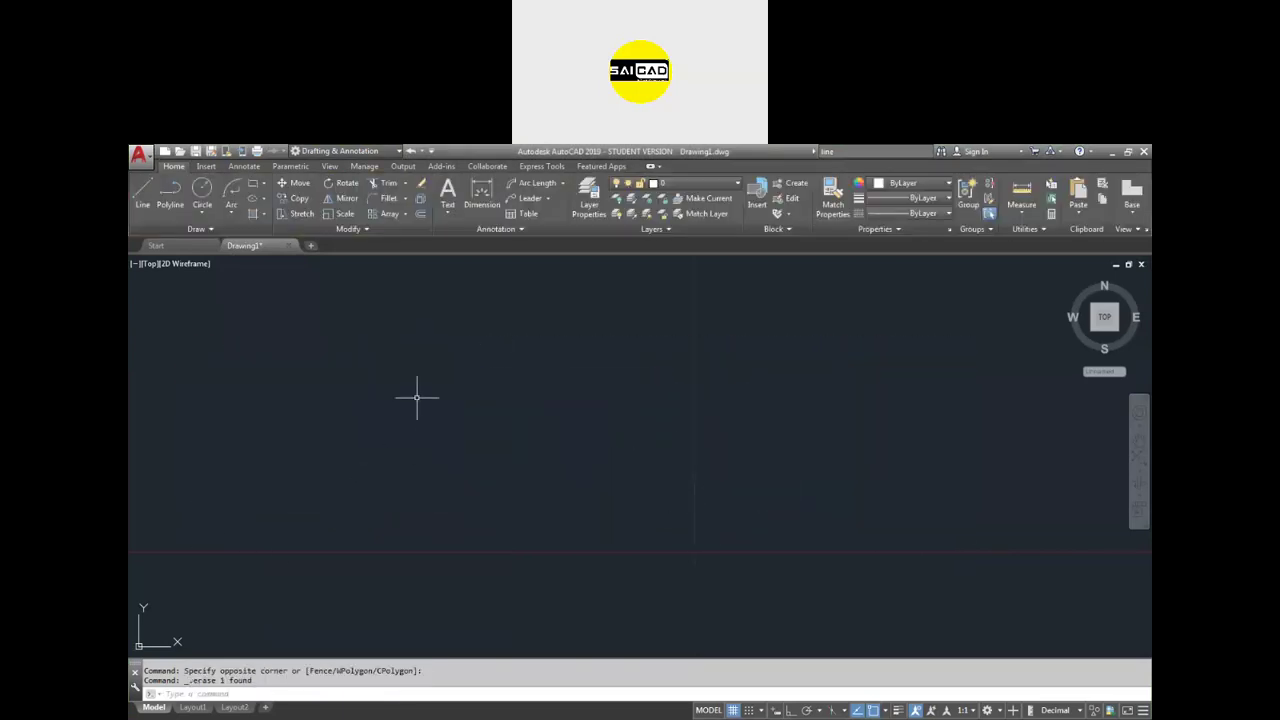
- Draw a practice rectangle with REC by picking two opposite corners
left_click(256, 187)
key("Escape")
type("rec")
key("Return")
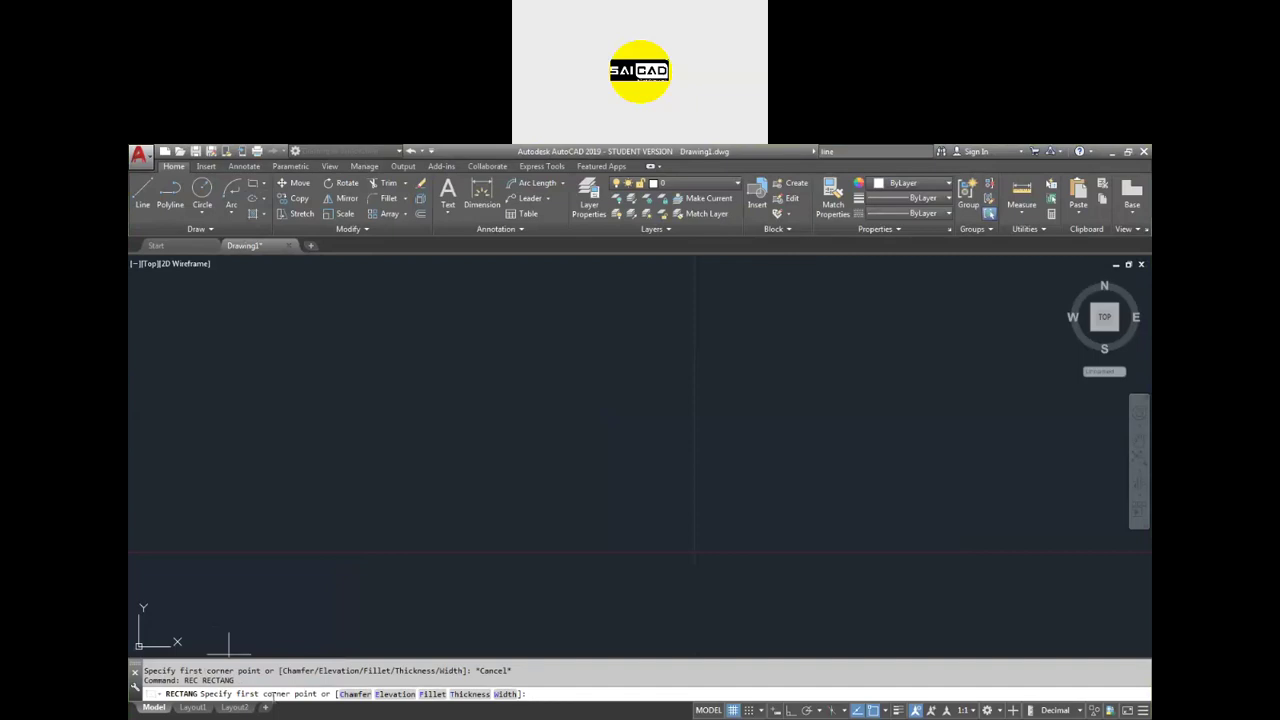
left_click(370, 580)
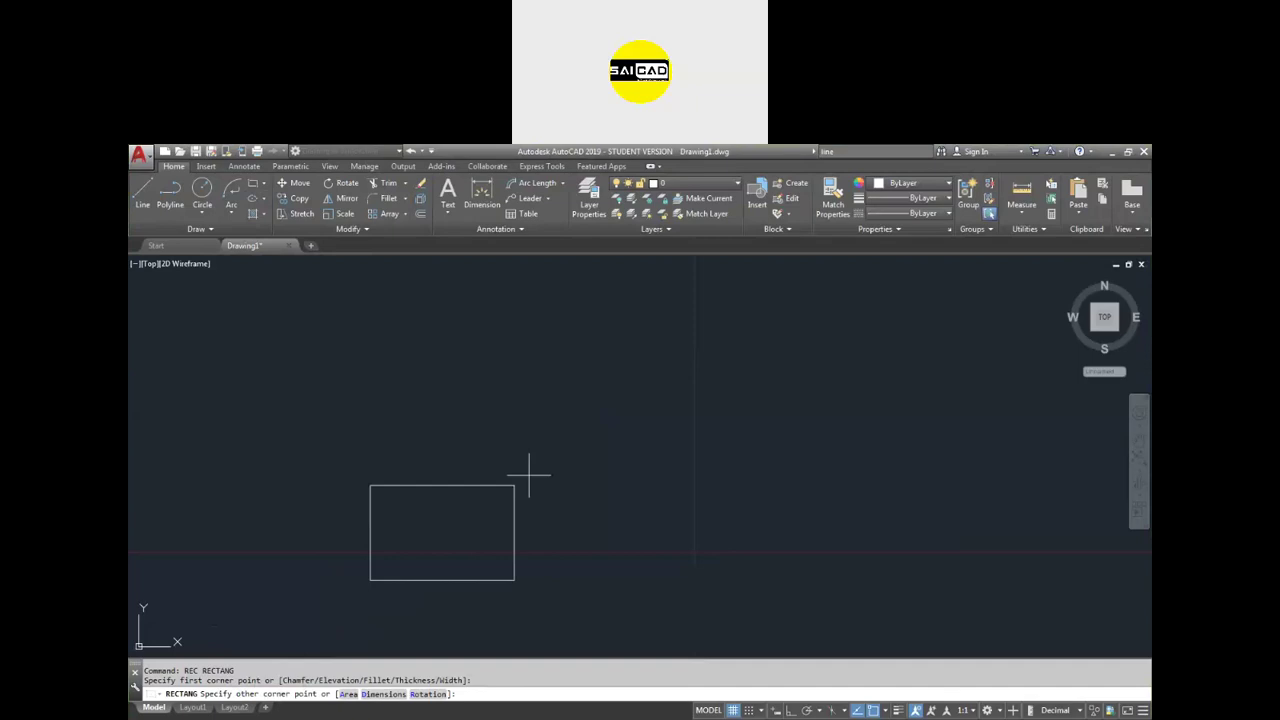
left_click(676, 370)
scroll(414, 526, "down", 3)
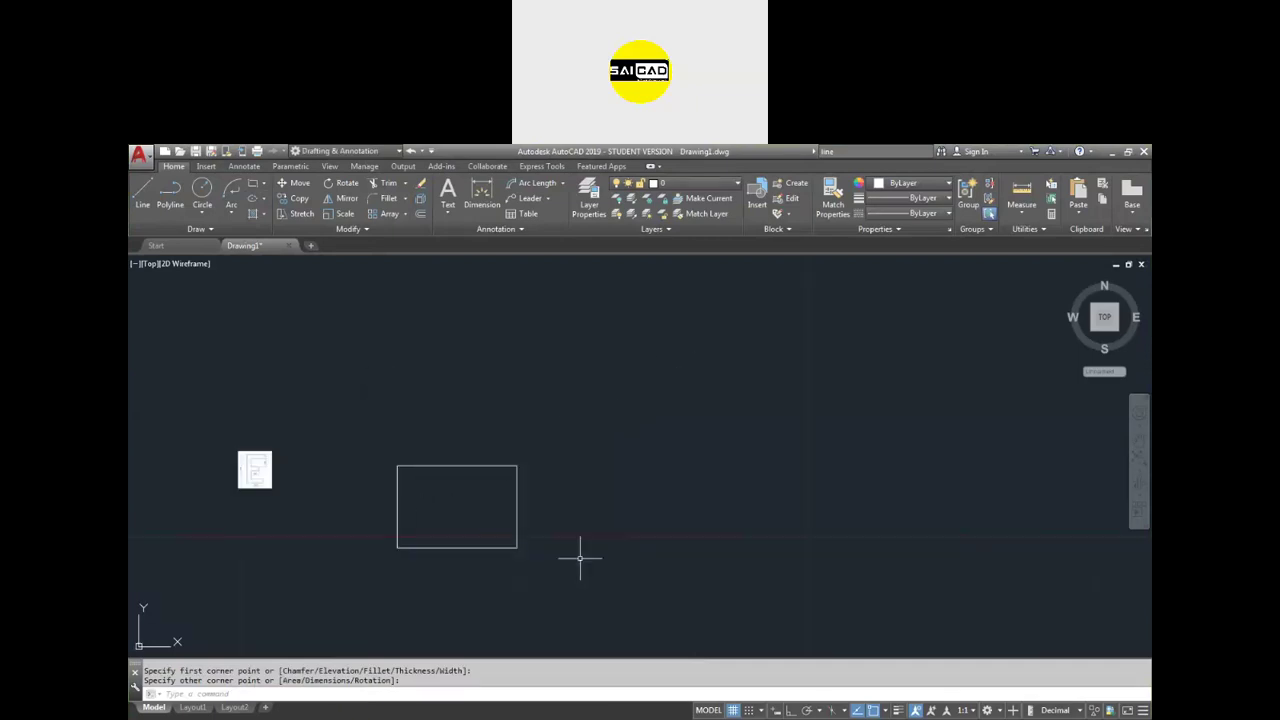
- Draw a circle to the right of the rectangle
type("c")
key("Return")
left_click(720, 525)
left_click(766, 594)
key("Escape")
- Draw a diagonal line beside the rectangle
type("l")
key("Return")
left_click(862, 608)
scroll(894, 423, "down", 2)
left_click(954, 391)
key("Escape")
- Erase the circle, keeping the rectangle and diagonal line
left_click(806, 429)
left_click(703, 540)
key("Delete")
scroll(880, 523, "up", 2)
scroll(731, 534, "down", 1)
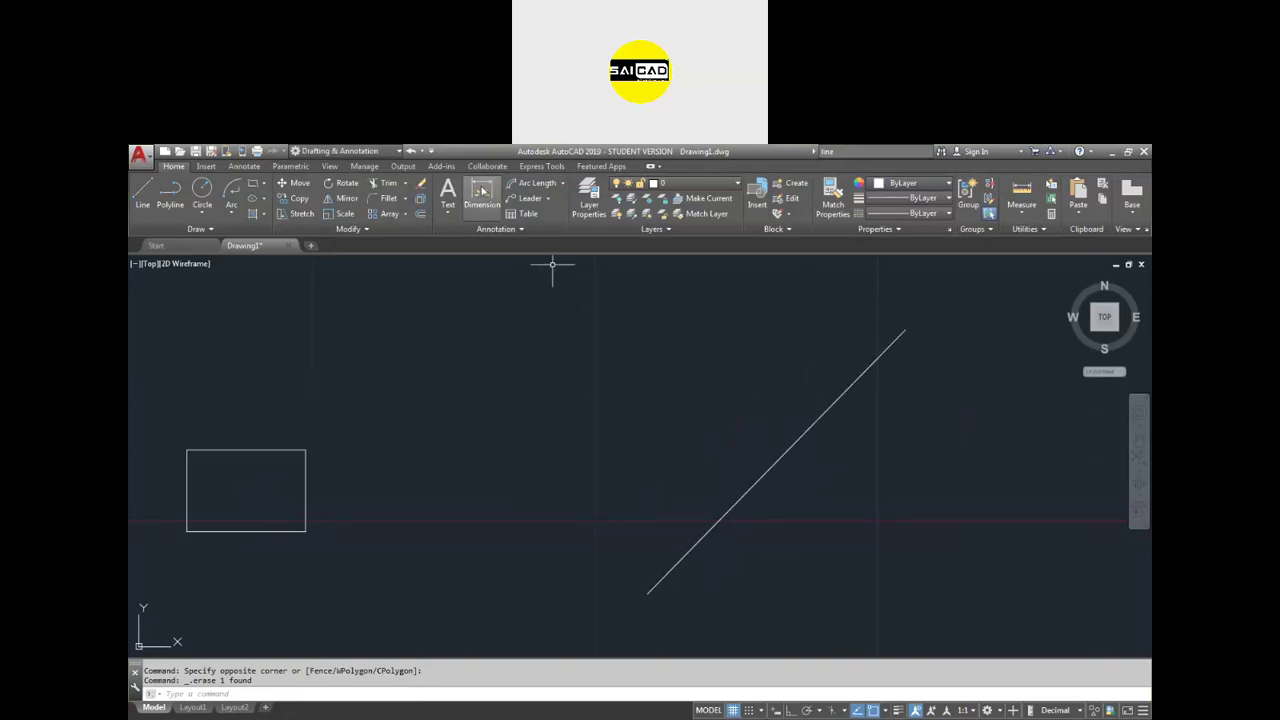
left_click(253, 191)
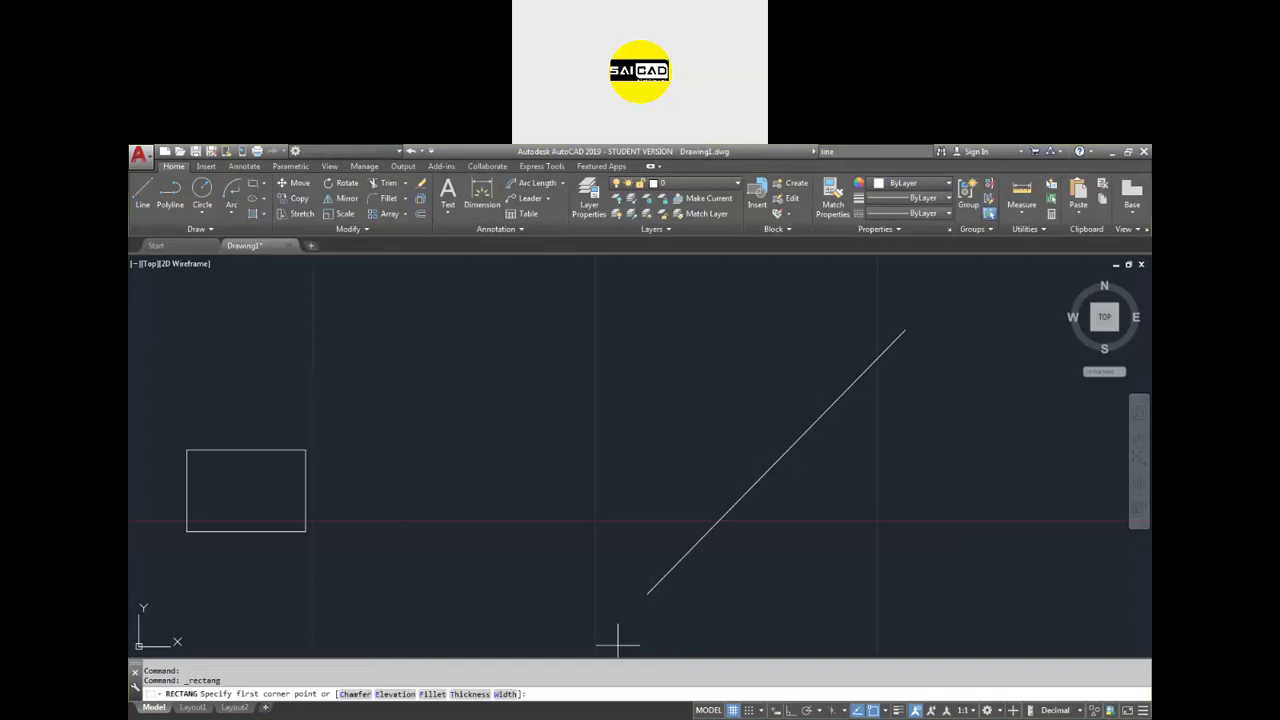
- Draw a square spanning the diagonal line's endpoints, then erase it
left_click(648, 593)
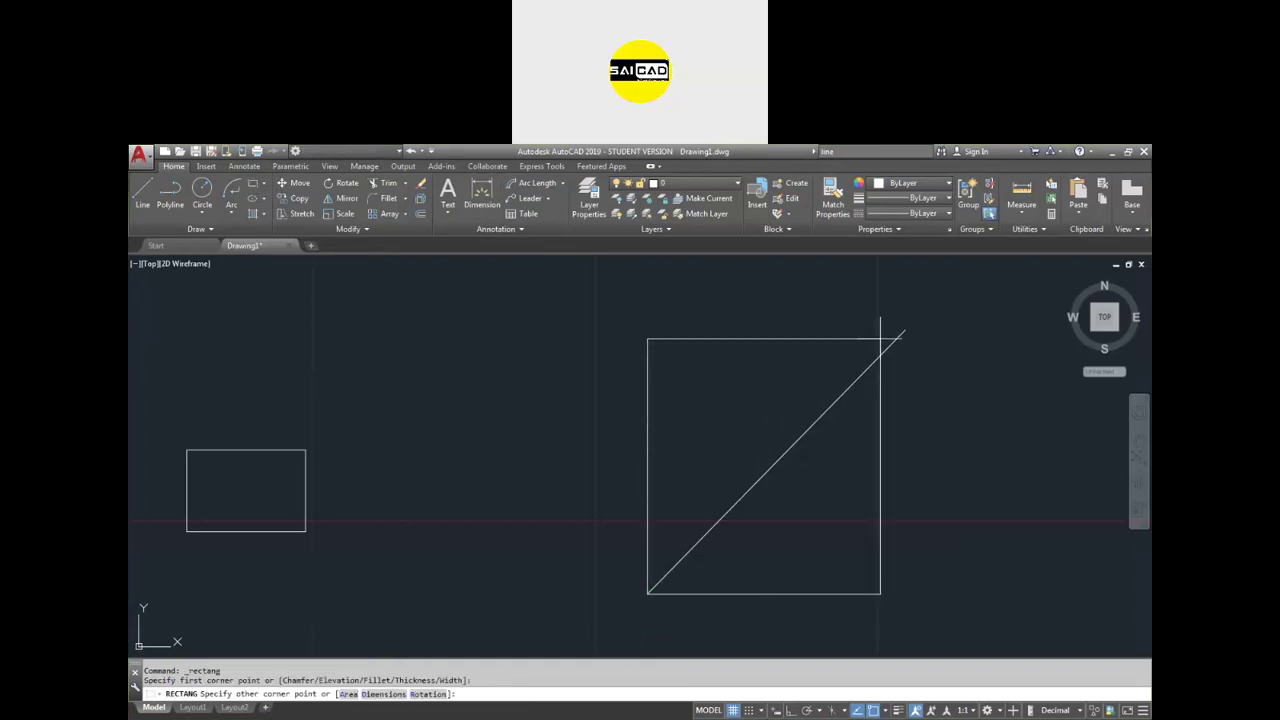
left_click(905, 331)
left_click(648, 489)
left_click(571, 489)
scroll(500, 523, "down", 4)
scroll(620, 523, "up", 2)
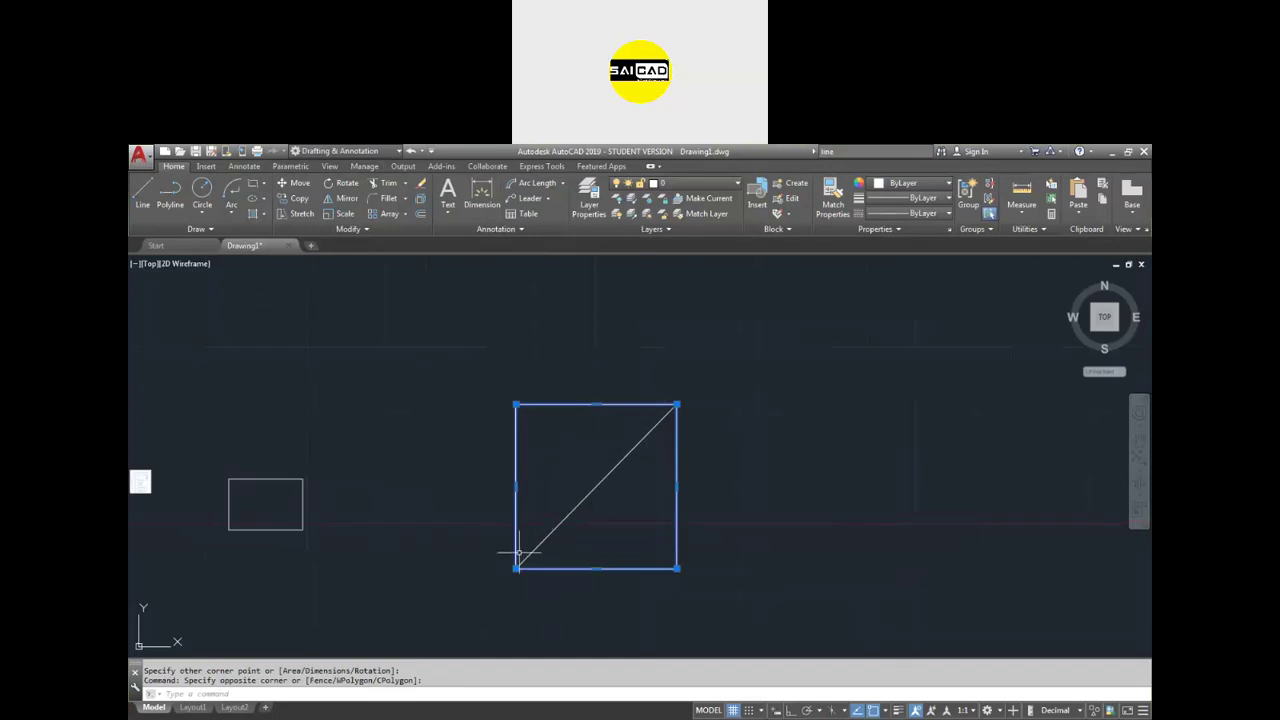
key("Delete")
- Erase the diagonal line and the remaining practice rectangle
left_click(588, 563)
left_click(461, 499)
key("Delete")
left_click(391, 453)
left_click(190, 540)
key("Delete")
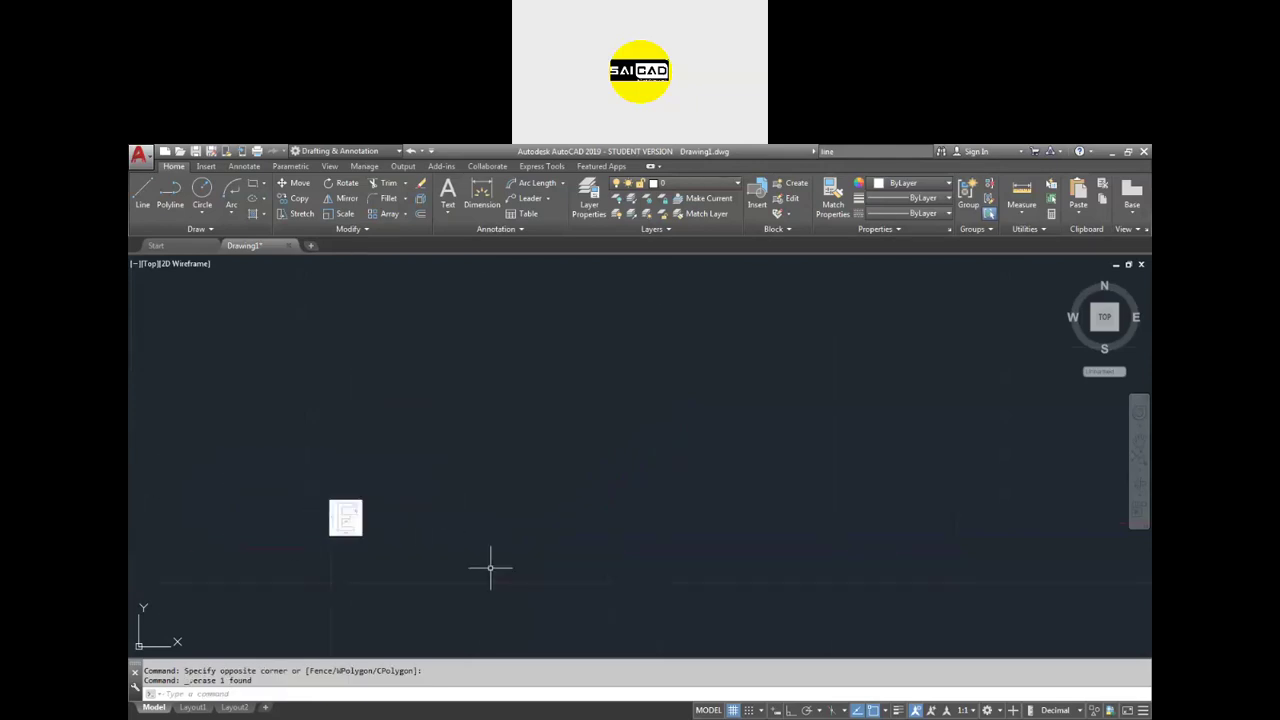
- Draw a 20 by 10 rectangle using the REC Dimensions option
type("rec")
key("Return")
left_click(485, 588)
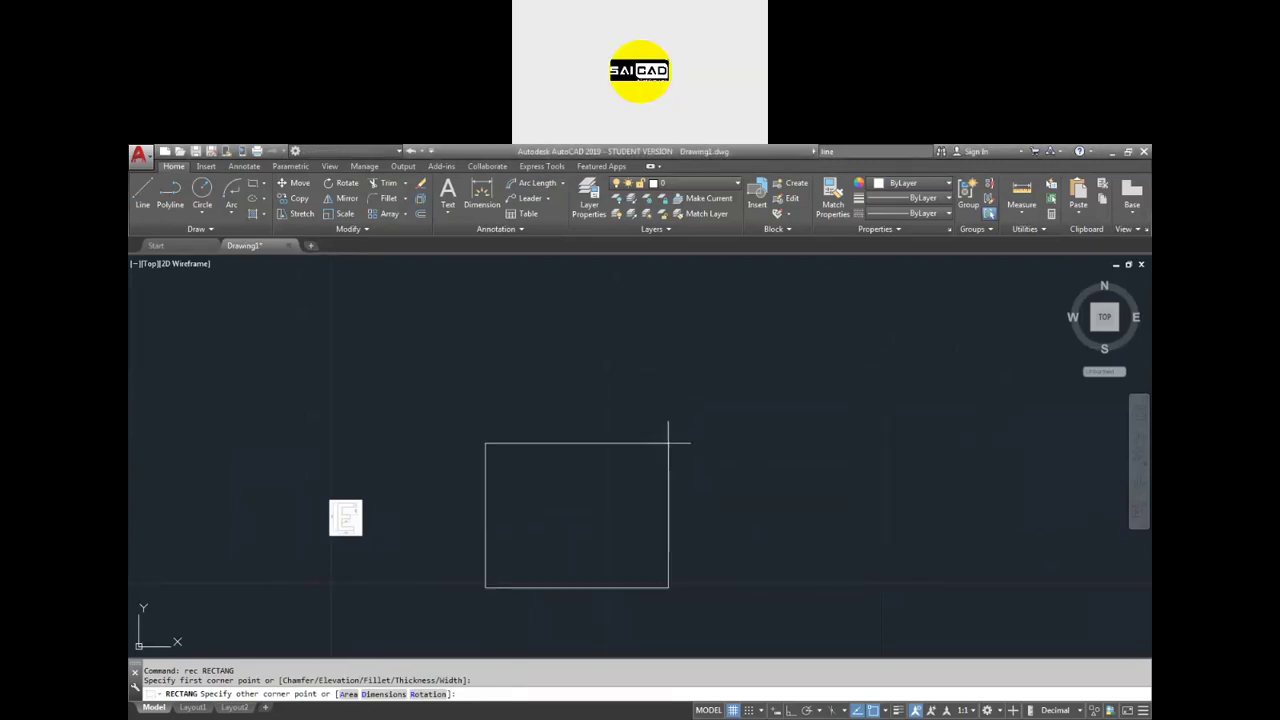
left_click(384, 694)
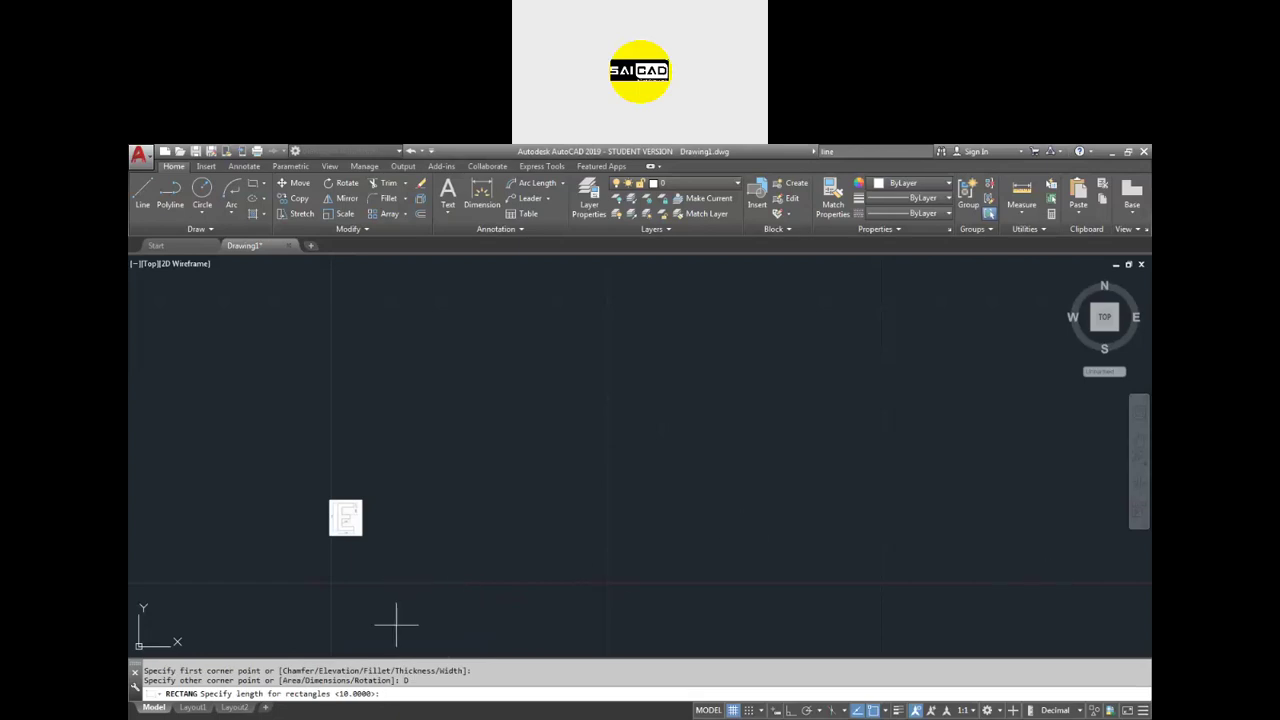
key("Return")
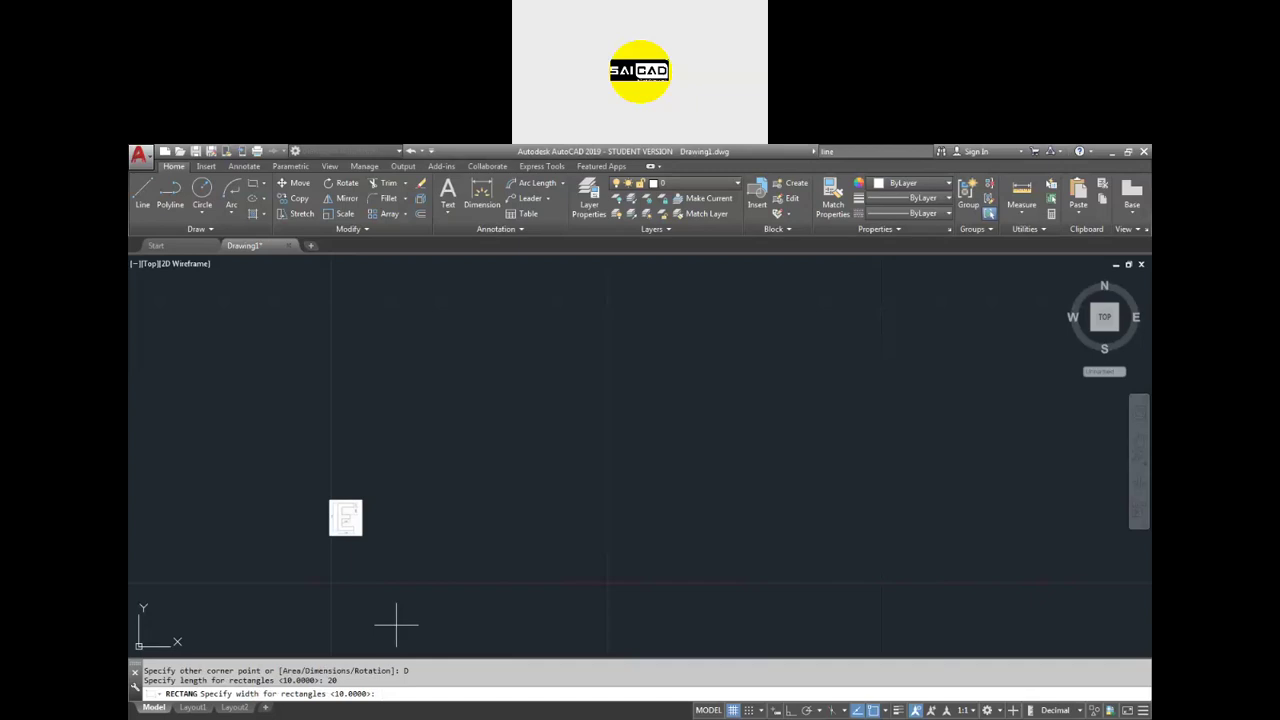
key("Return")
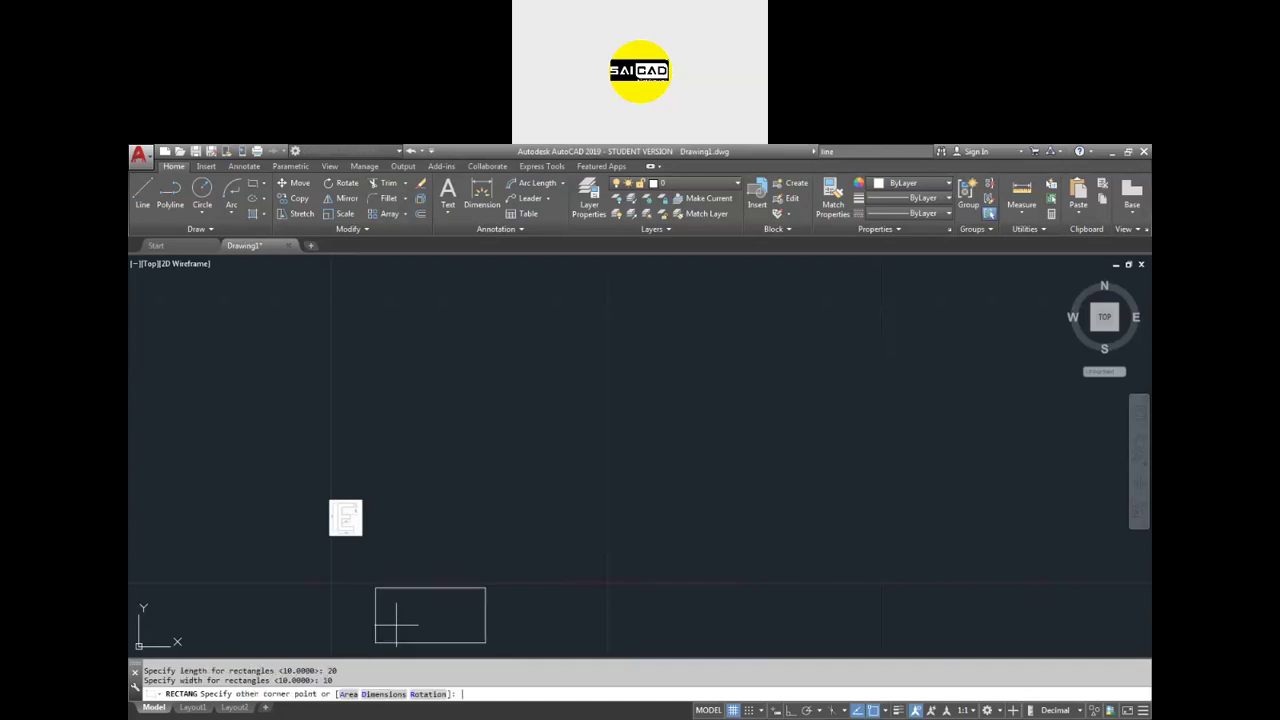
scroll(580, 520, "down", 4)
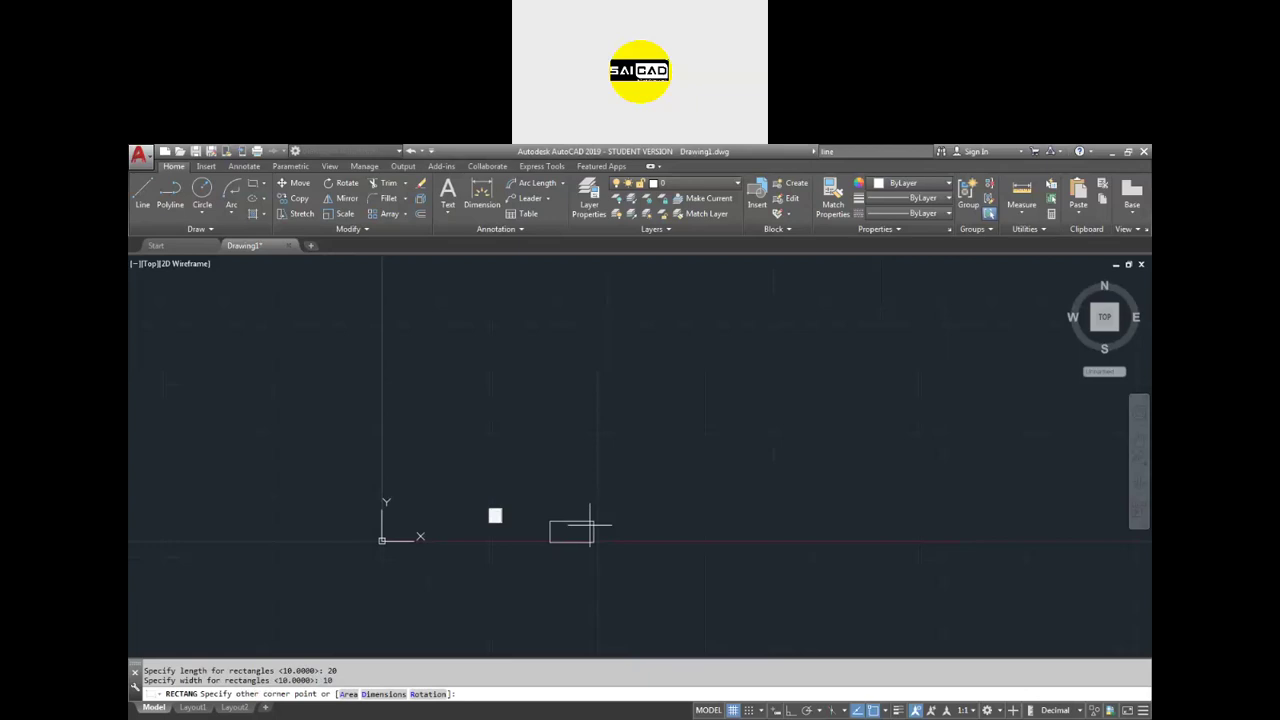
scroll(585, 535, "up", 6)
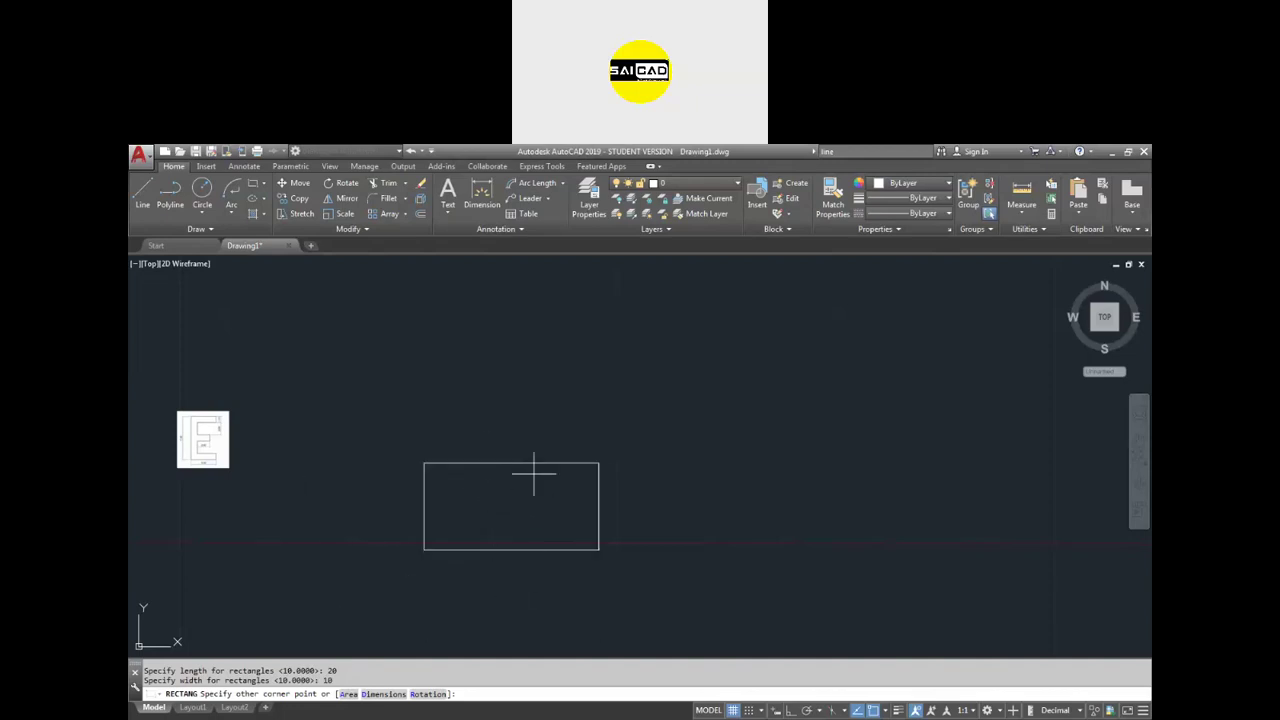
left_click(540, 494)
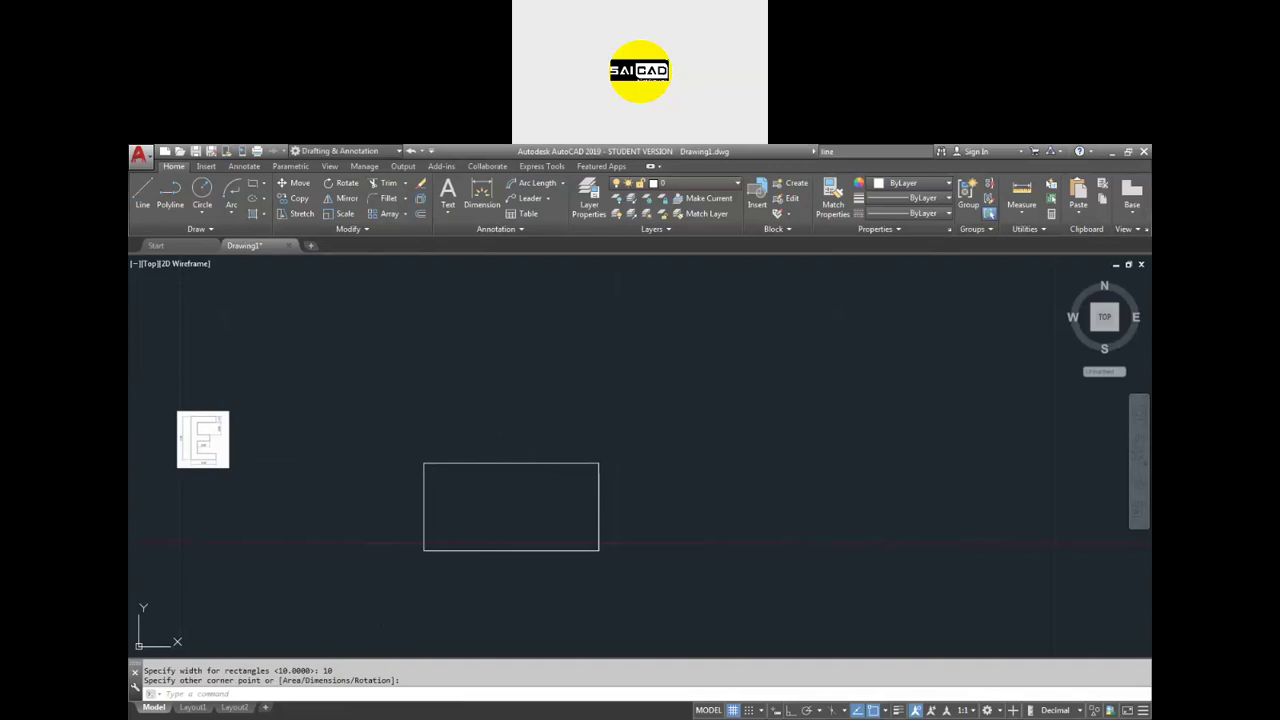
scroll(640, 362, "down", 2)
- Dimension the rectangle's top edge as 20 and right edge as 10
left_click(678, 393)
left_click(500, 510)
scroll(600, 457, "up", 2)
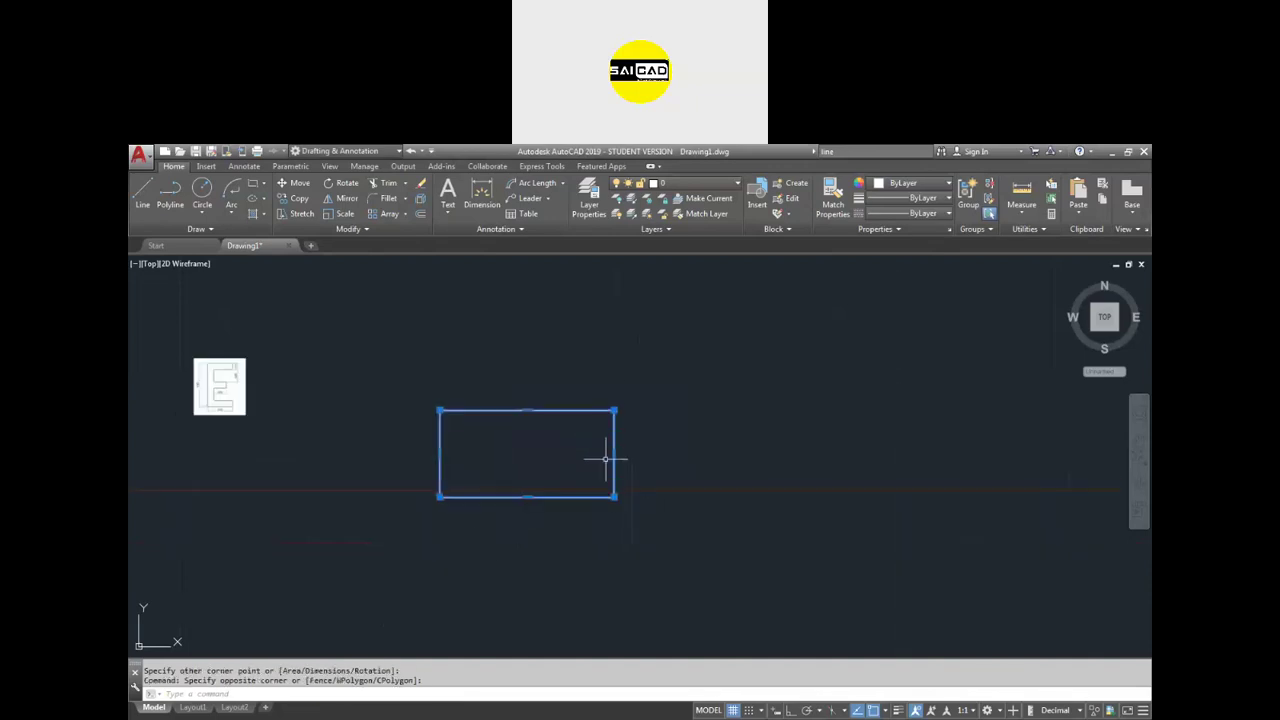
left_click(481, 205)
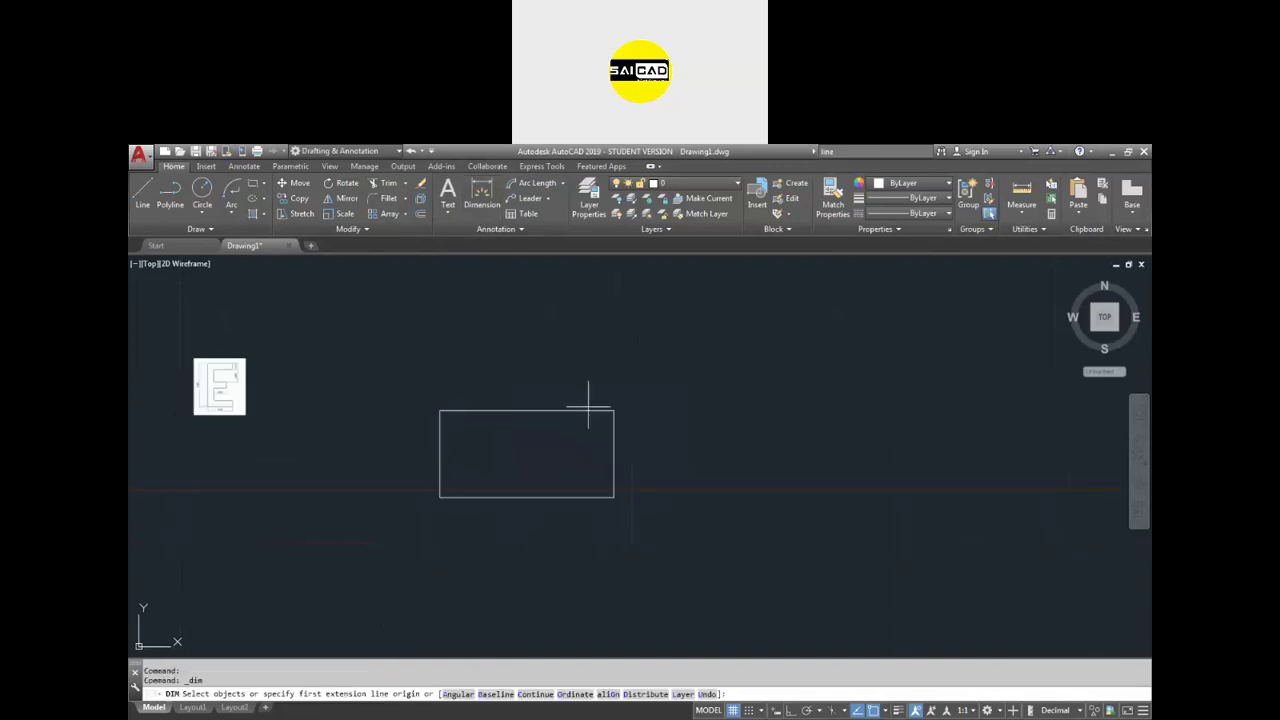
left_click(589, 410)
left_click(588, 390)
left_click(614, 435)
left_click(630, 440)
scroll(619, 395, "up", 5)
scroll(663, 491, "down", 2)
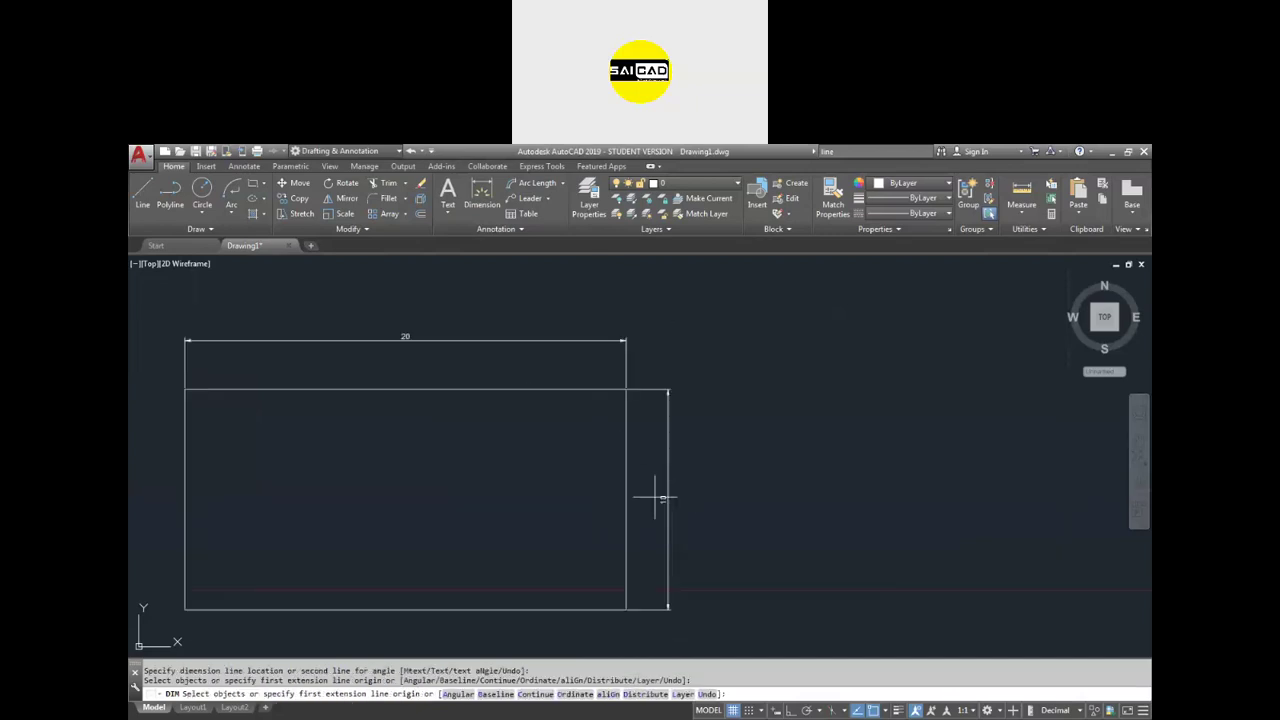
scroll(523, 409, "down", 2)
scroll(523, 409, "up", 2)
key("Escape")
scroll(462, 447, "down", 2)
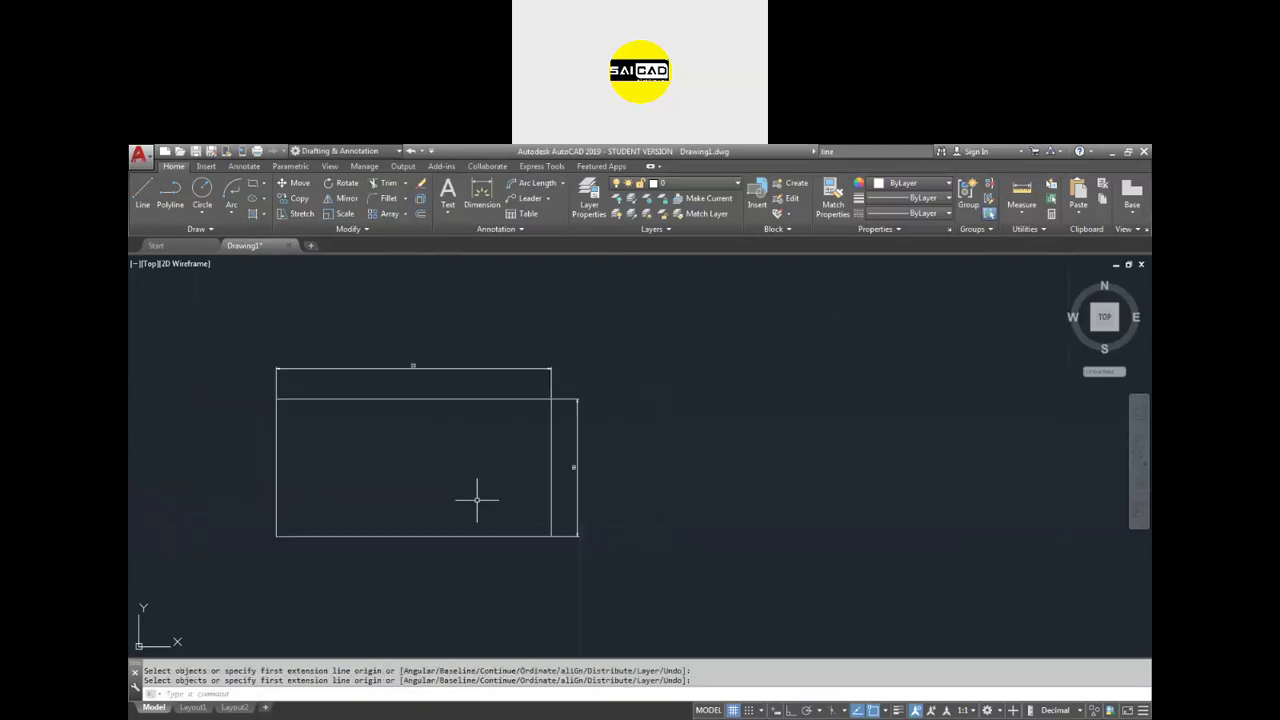
type("rec")
key("Return")
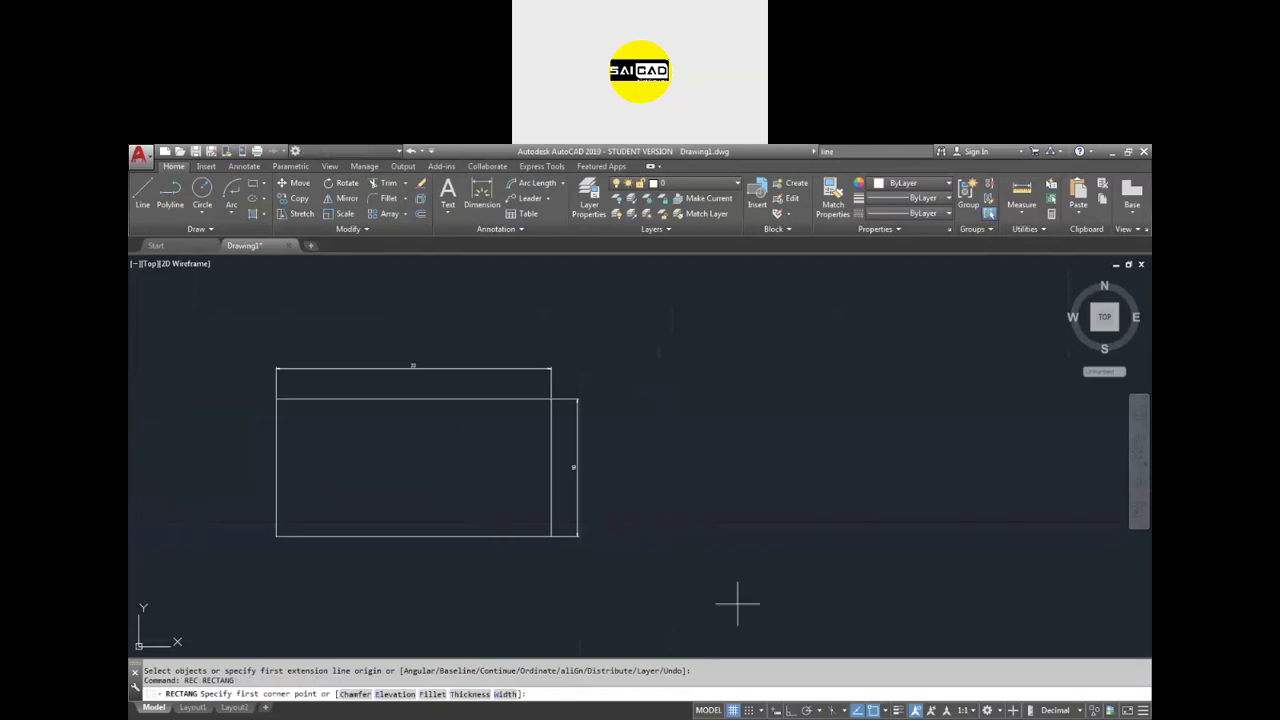
- Draw a 5 by 10 upright rectangle to the right of the dimensioned one
left_click(689, 560)
left_click(382, 693)
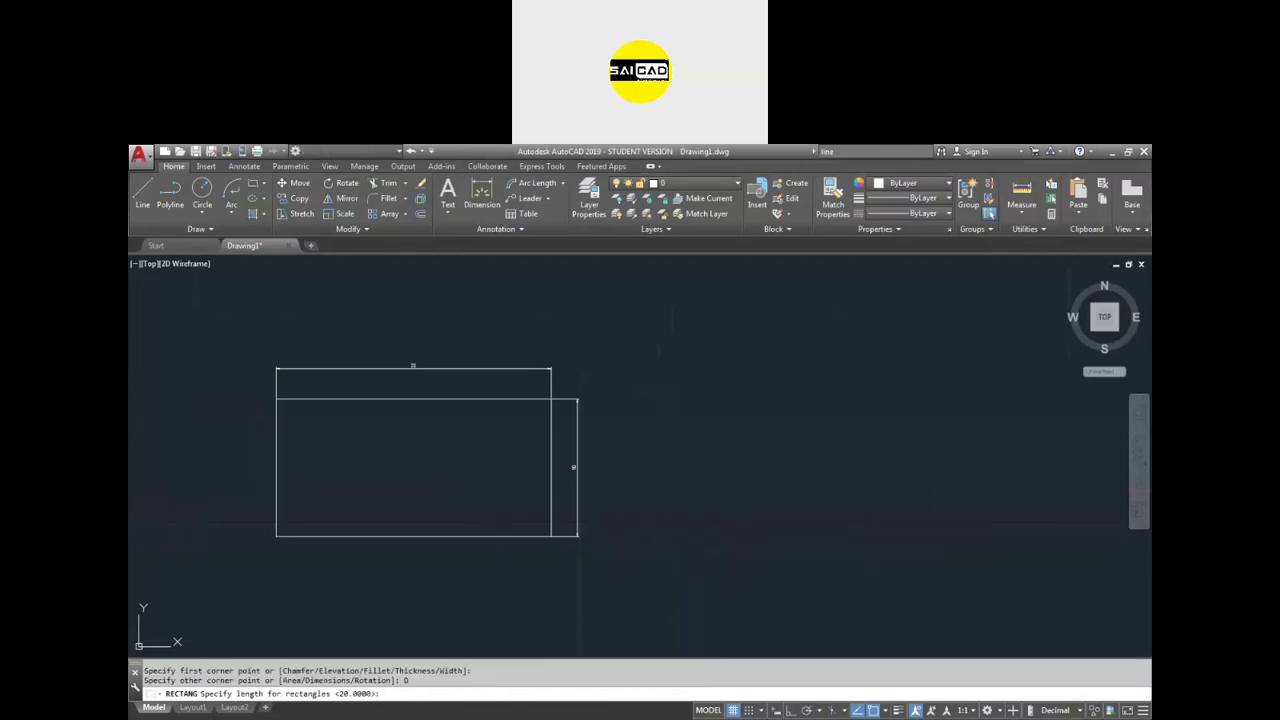
type("5")
key("Return")
type("10")
key("Return")
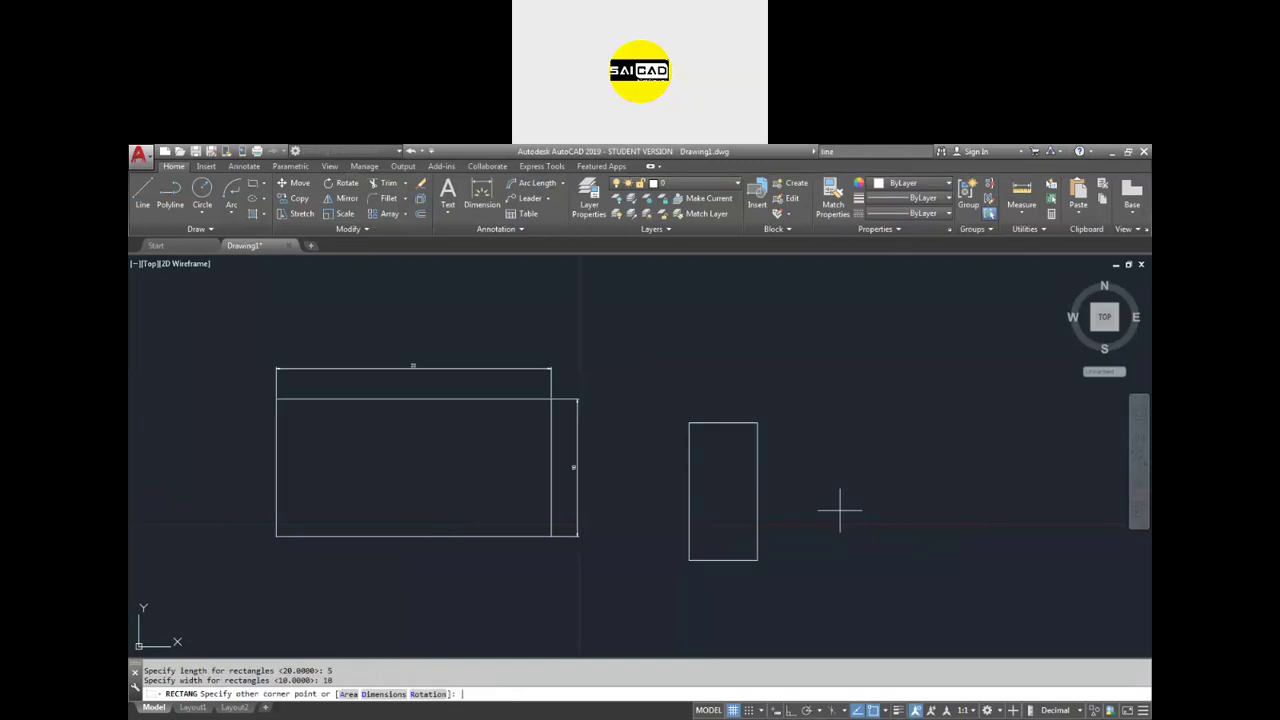
left_click(837, 508)
middle_click_drag(672, 540, 578, 540)
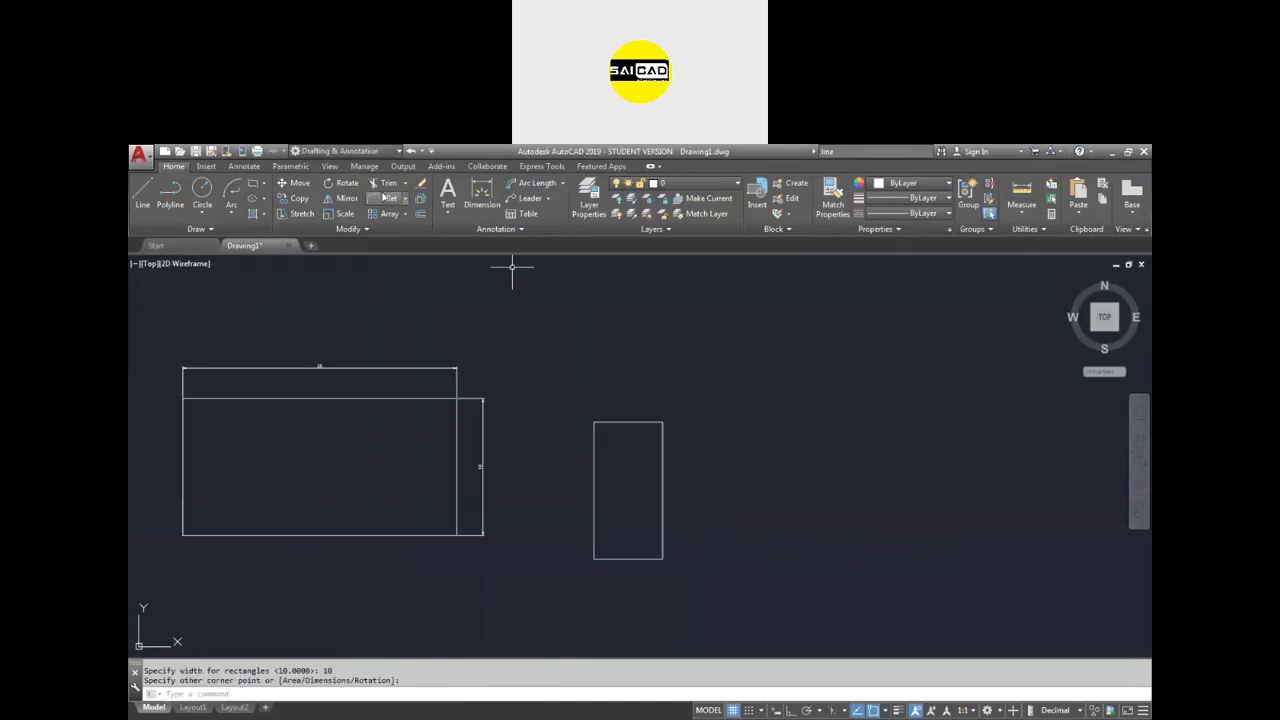
- Delete the small 5 by 10 rectangle
left_click(677, 398)
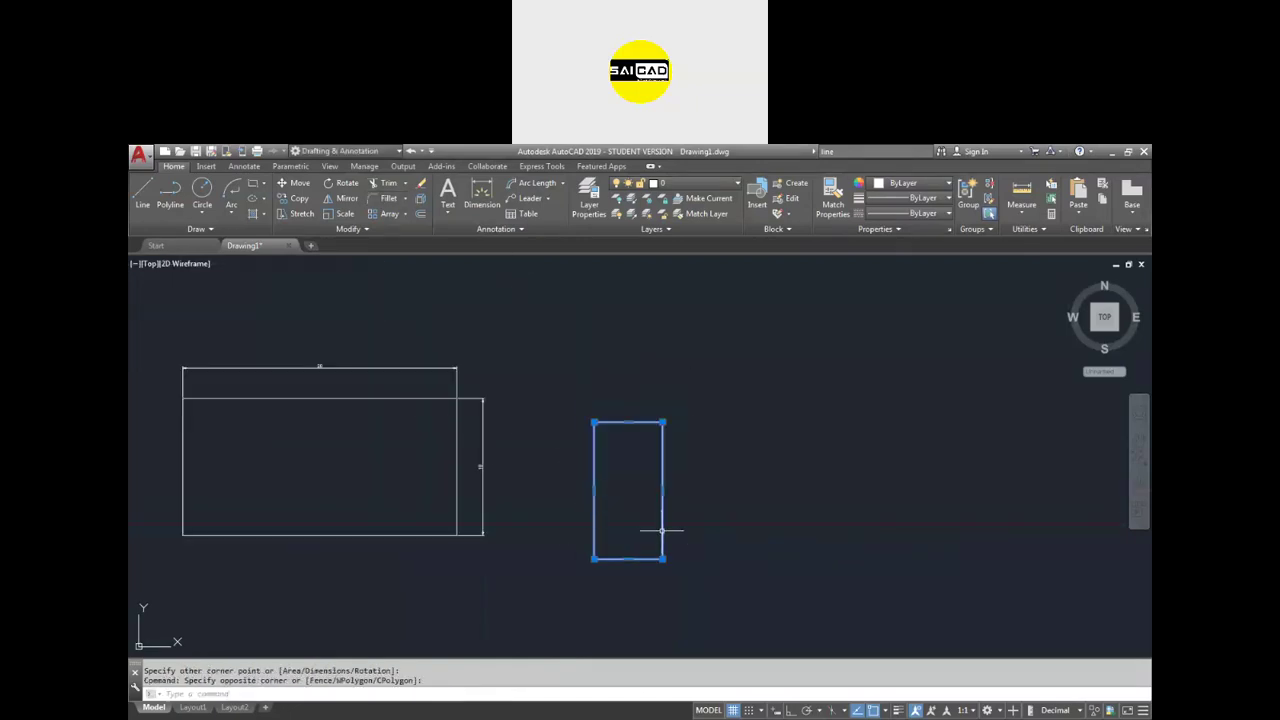
key("Delete")
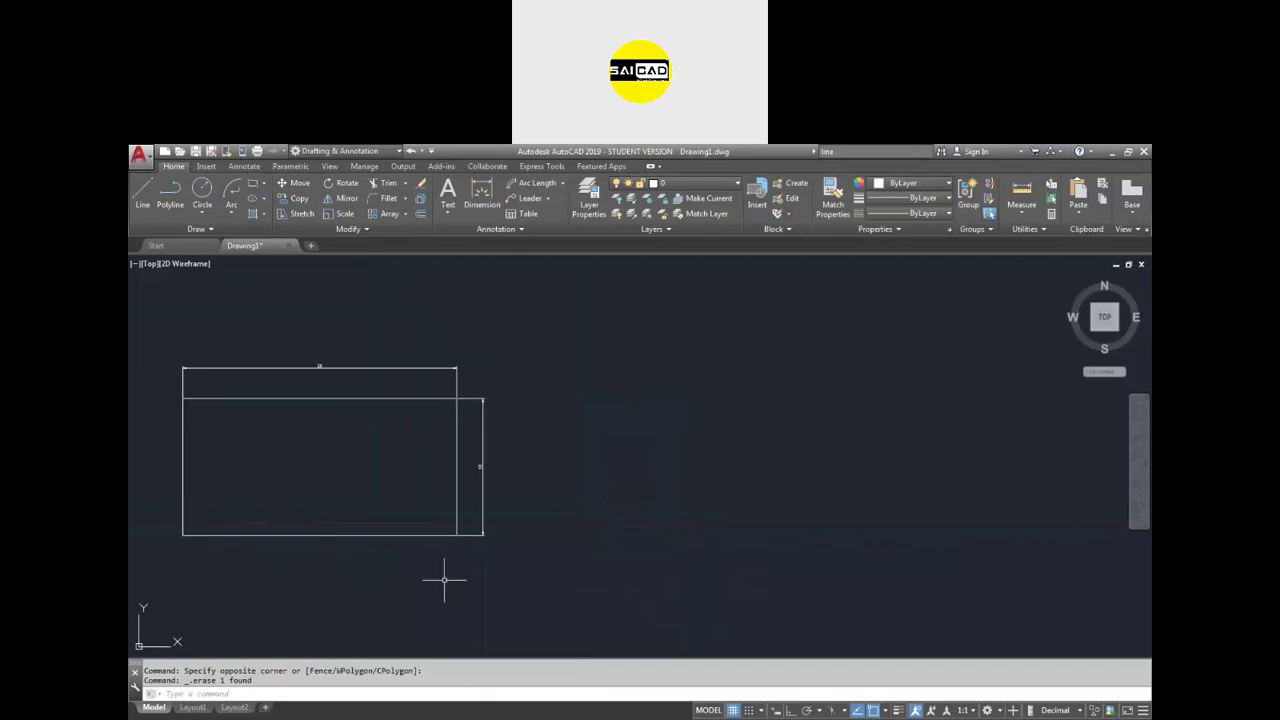
type("rec")
key("Return")
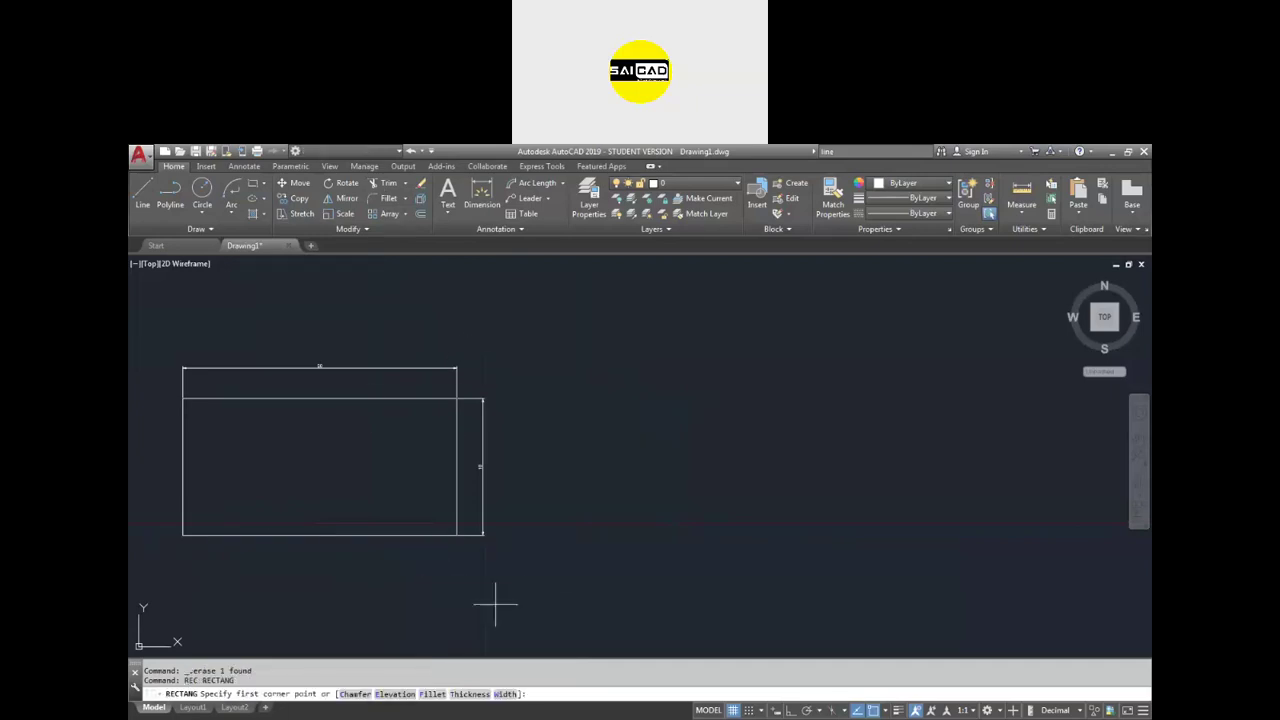
- Draw a 5 by 10 rectangle rotated 30° and begin a line from its lowest corner
left_click(631, 533)
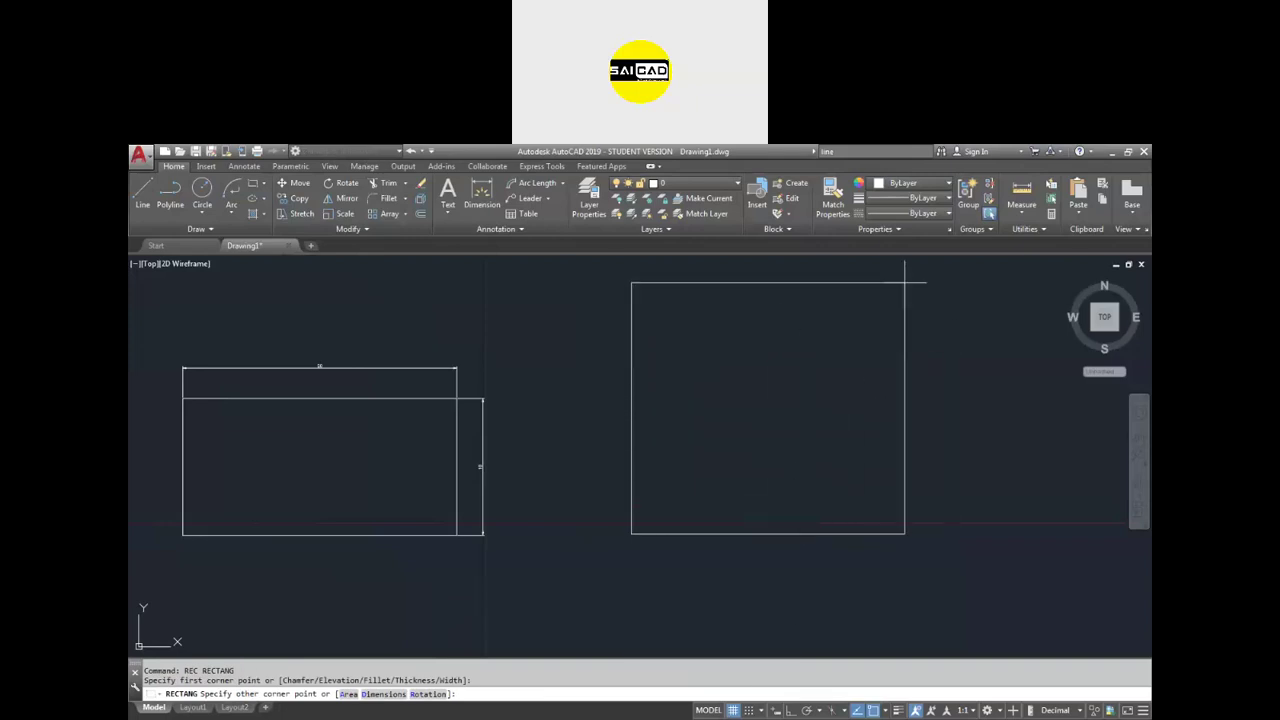
left_click(428, 693)
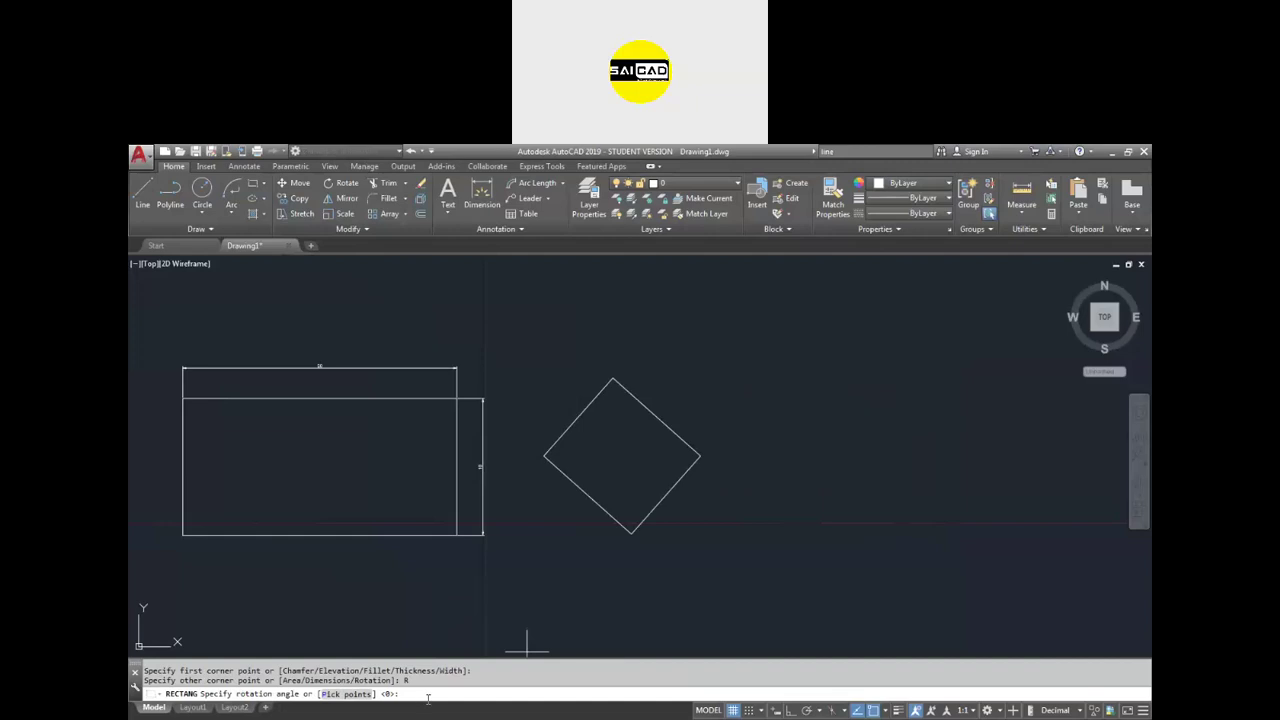
key("Return")
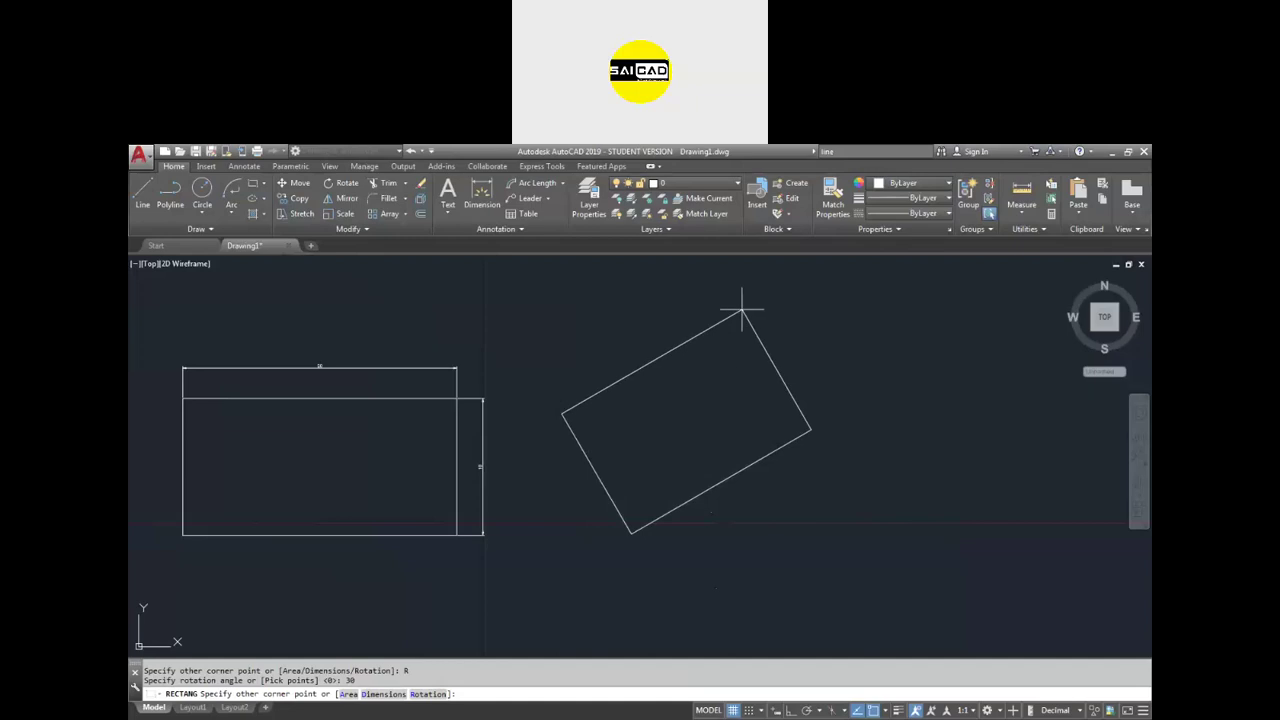
type("d")
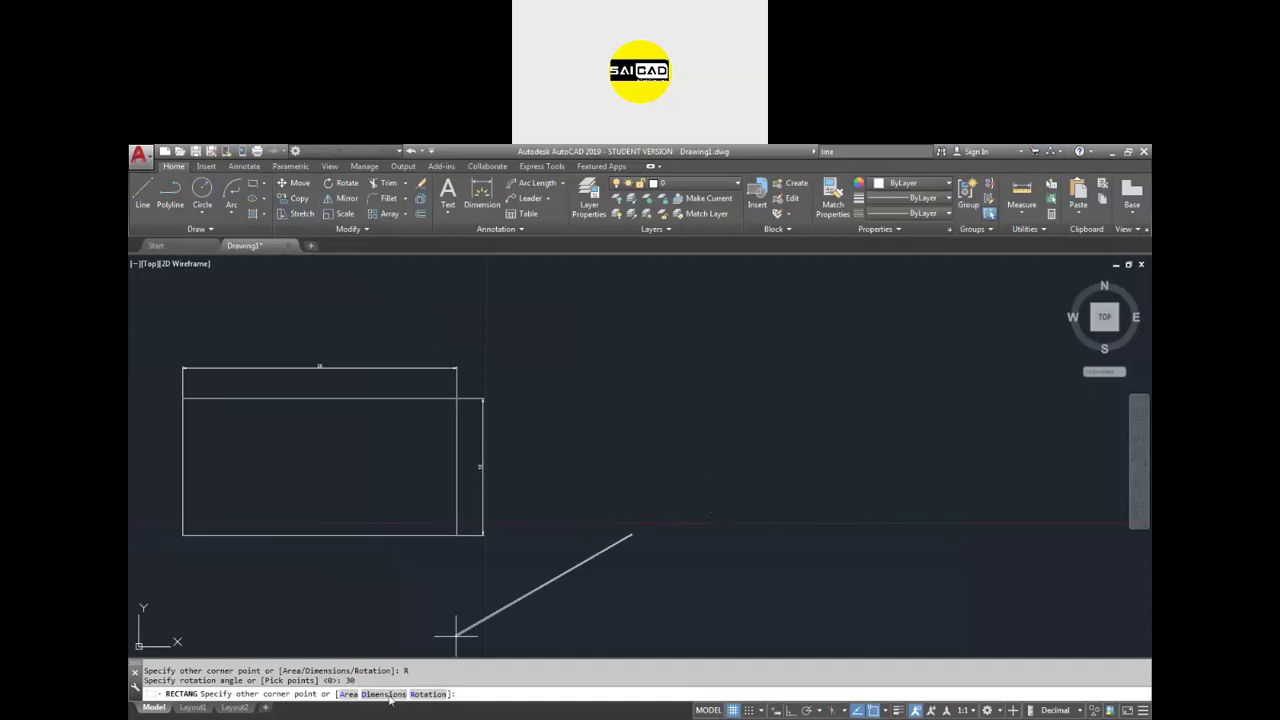
key("Return")
key("Return")
key("Return")
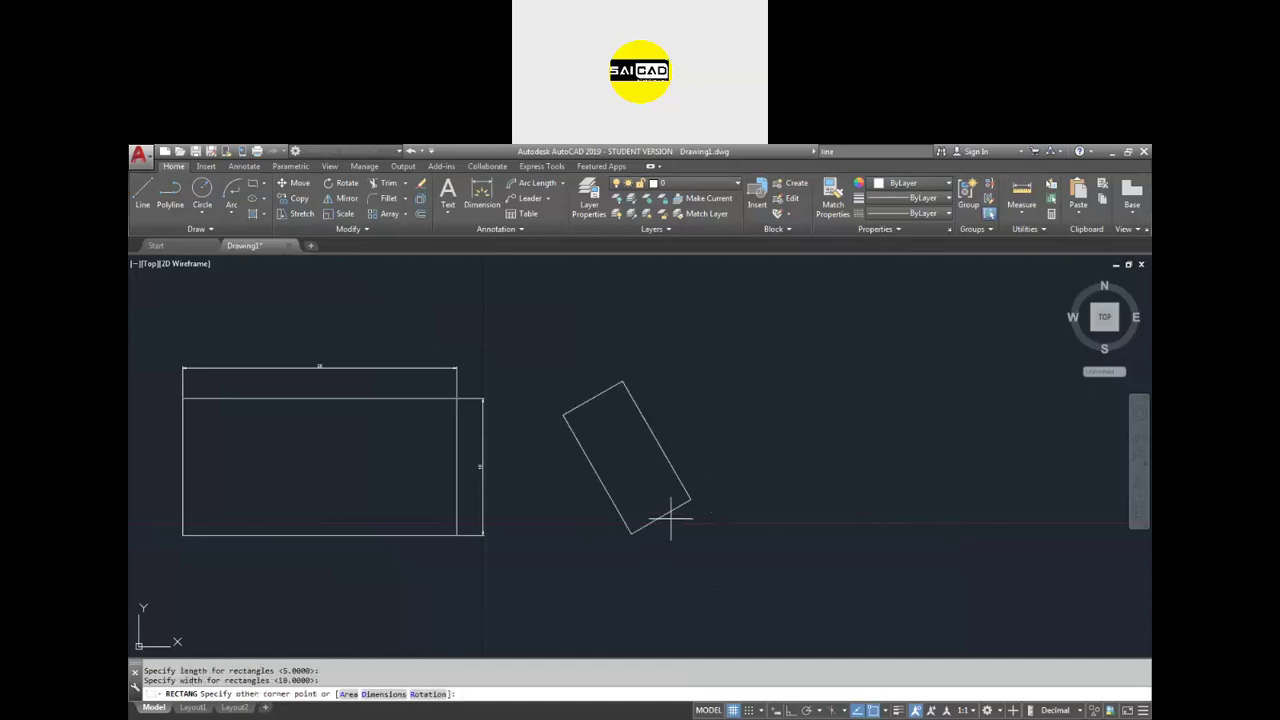
scroll(670, 520, "up", 4)
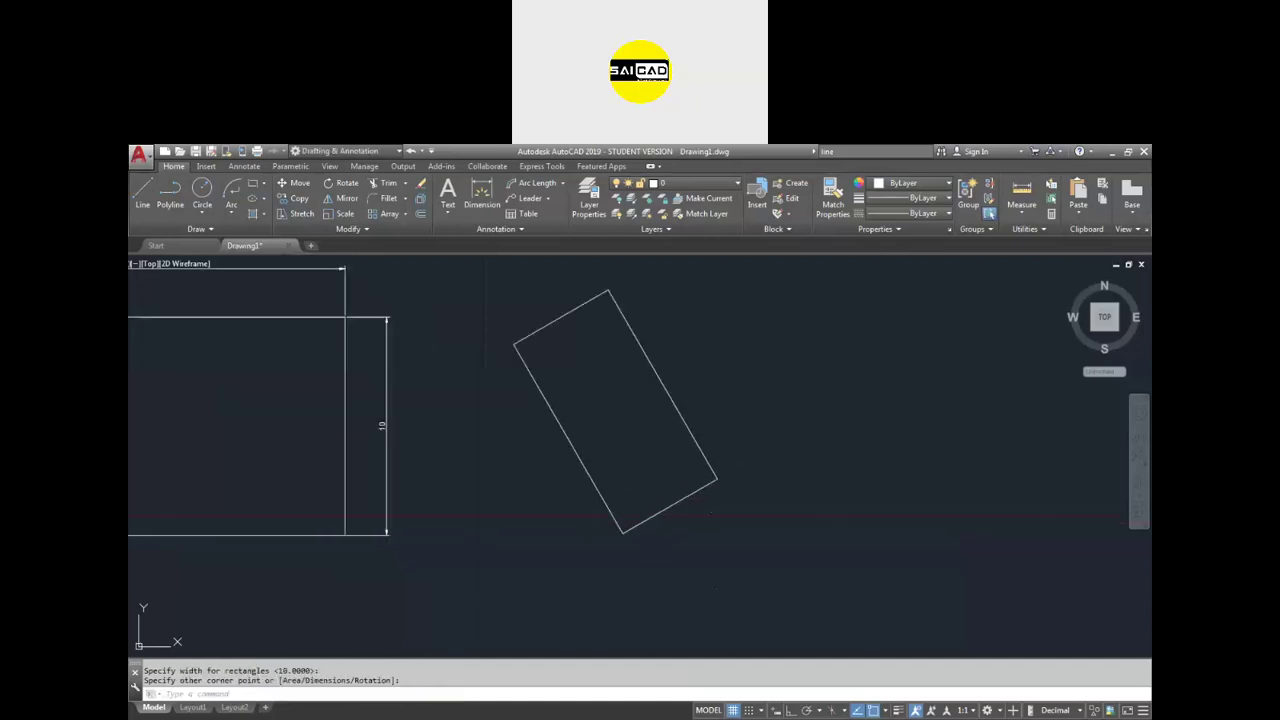
key("Return")
left_click(609, 530)
left_click(790, 532)
key("Escape")
left_click(757, 518)
left_click(691, 583)
key("Escape")
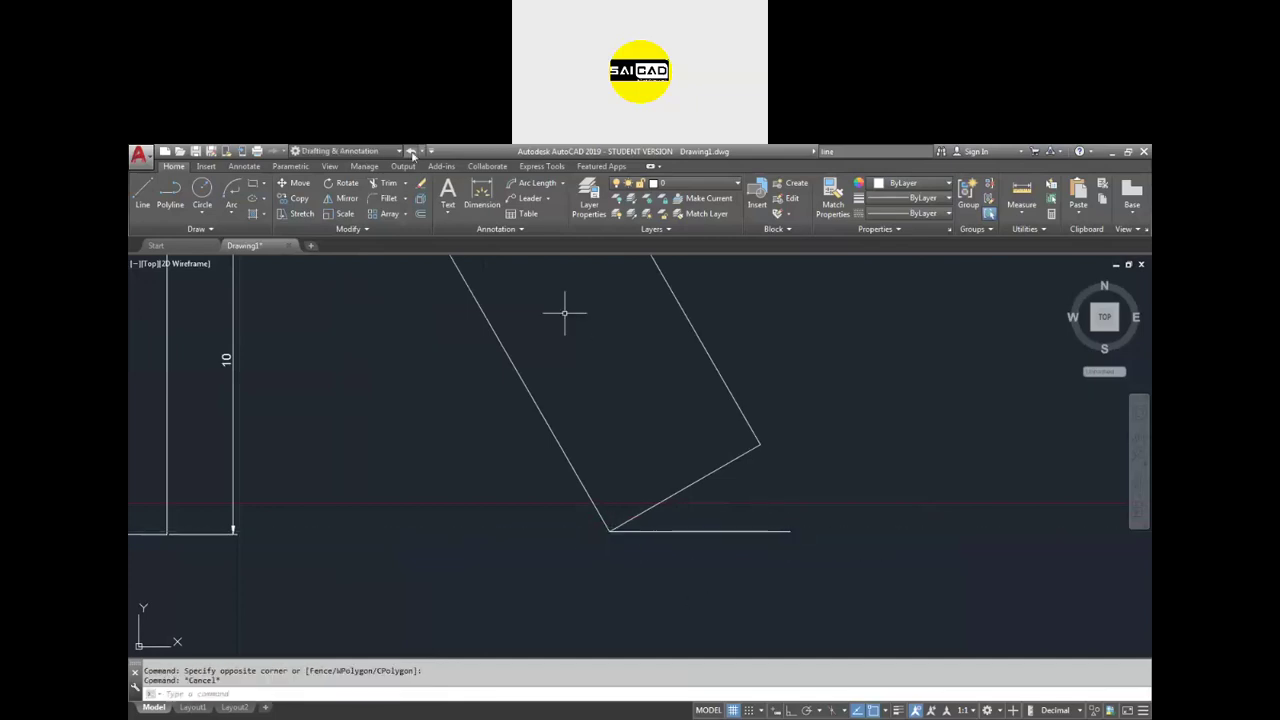
type("dim")
key("Return")
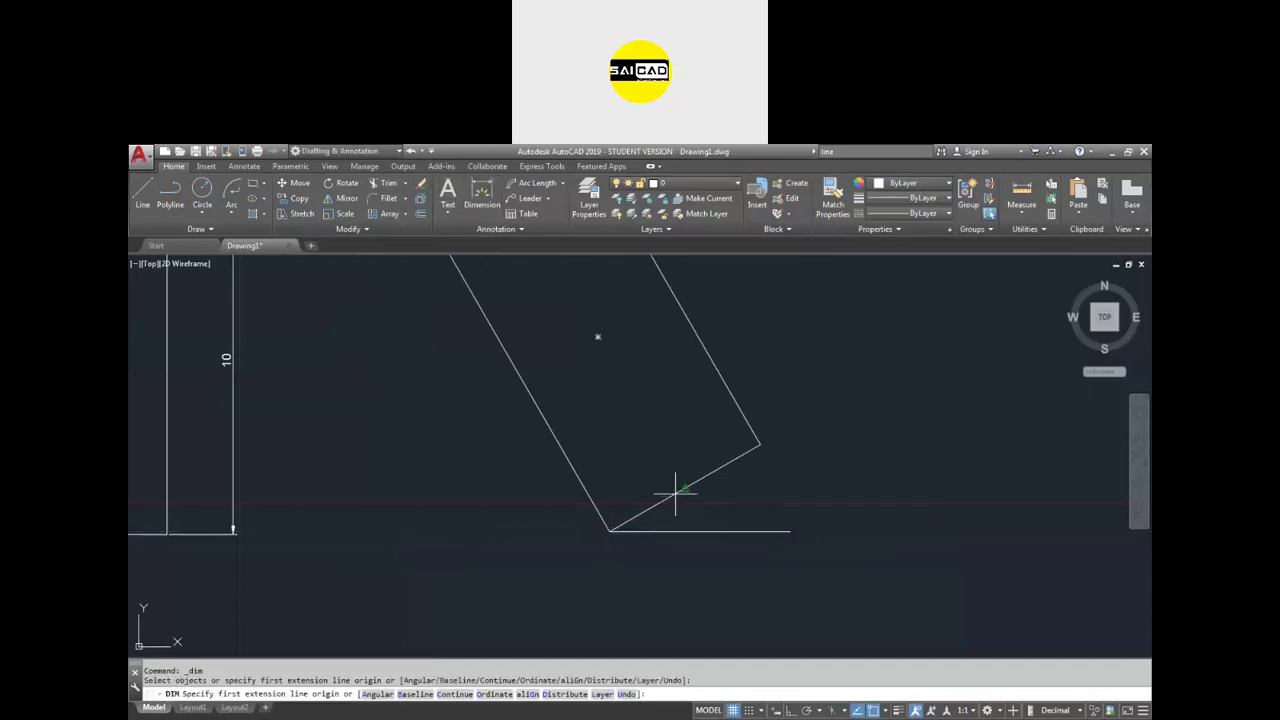
left_click(742, 454)
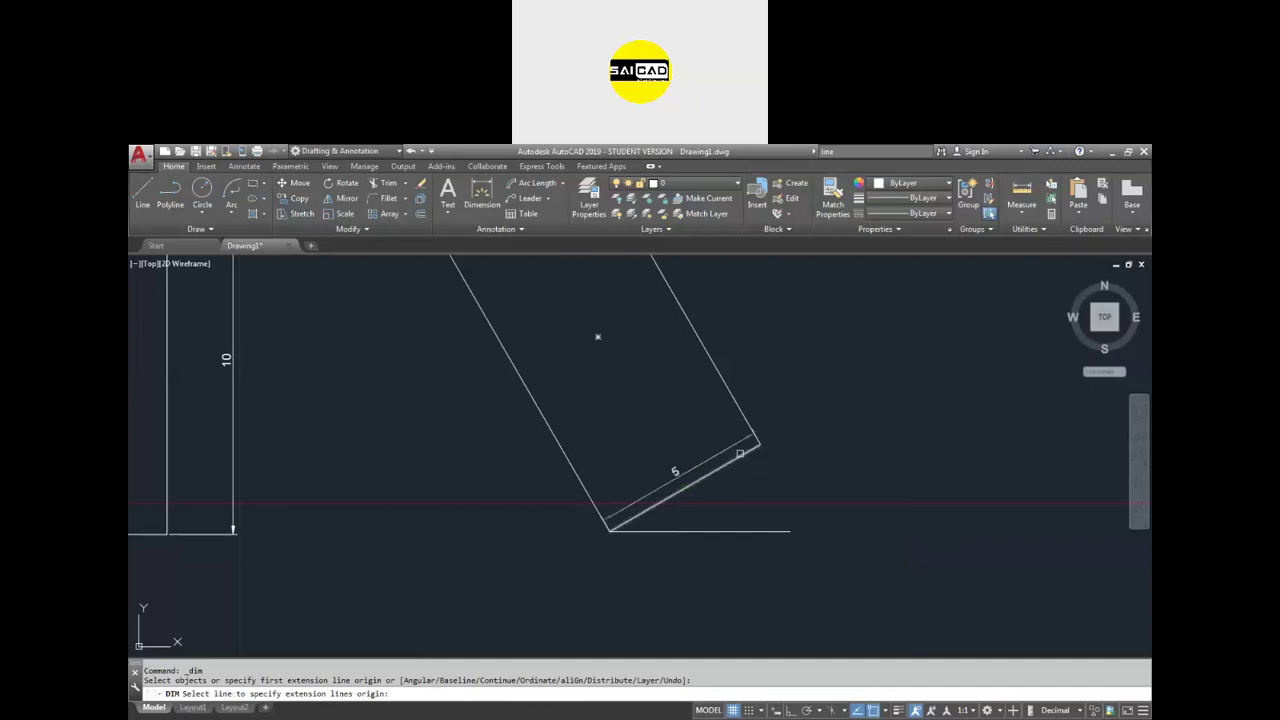
scroll(755, 525, "up", 5)
left_click(765, 551)
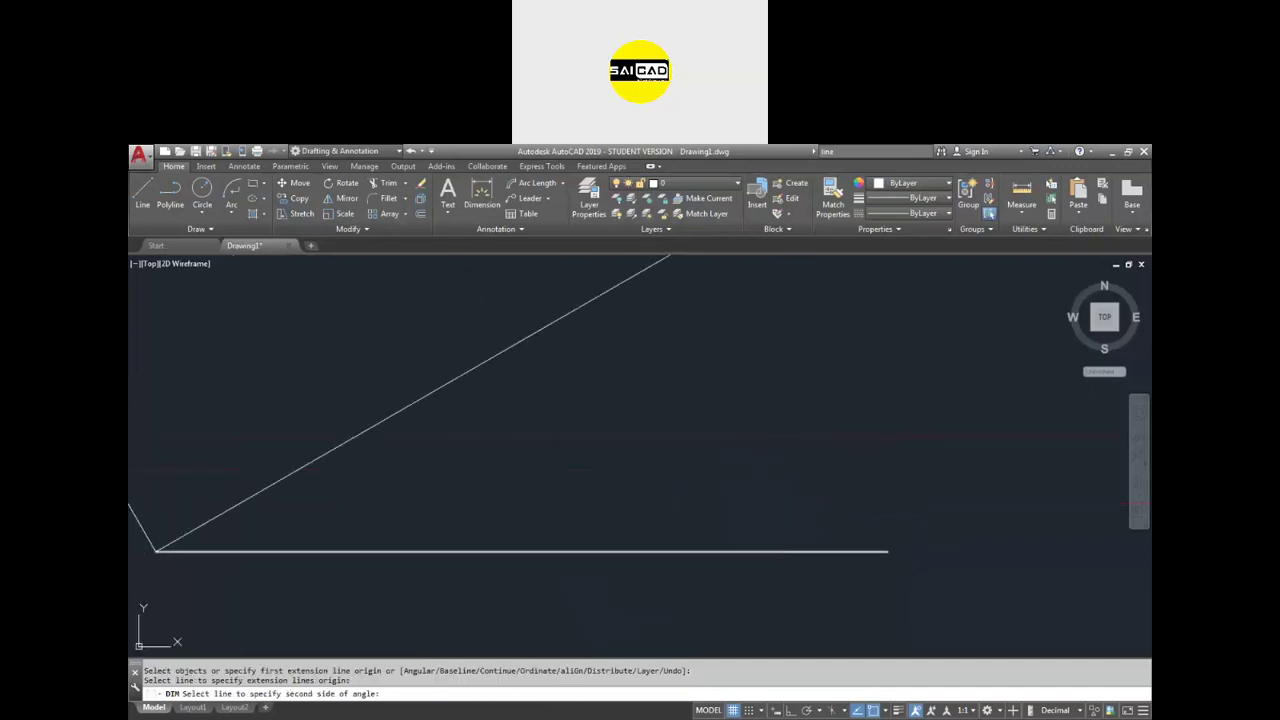
scroll(797, 459, "down", 2)
left_click(771, 455)
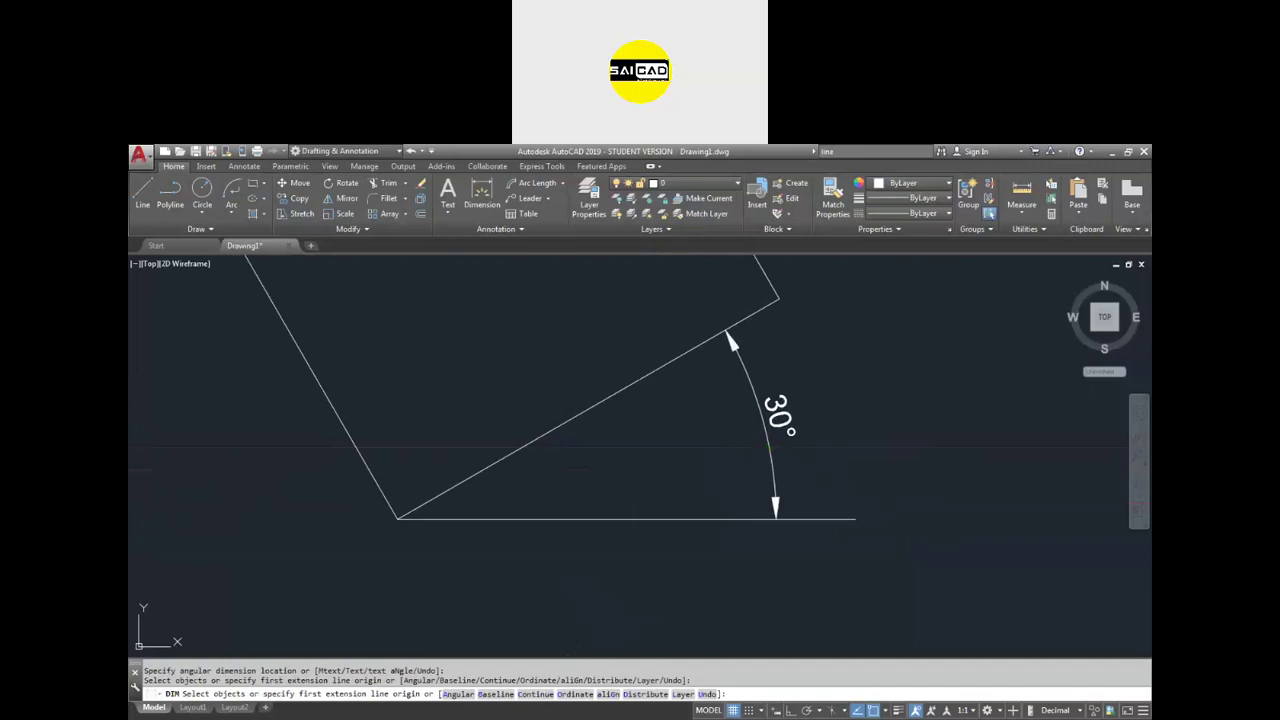
key("Escape")
left_click(757, 457)
left_click(720, 373)
key("Delete")
left_click(562, 183)
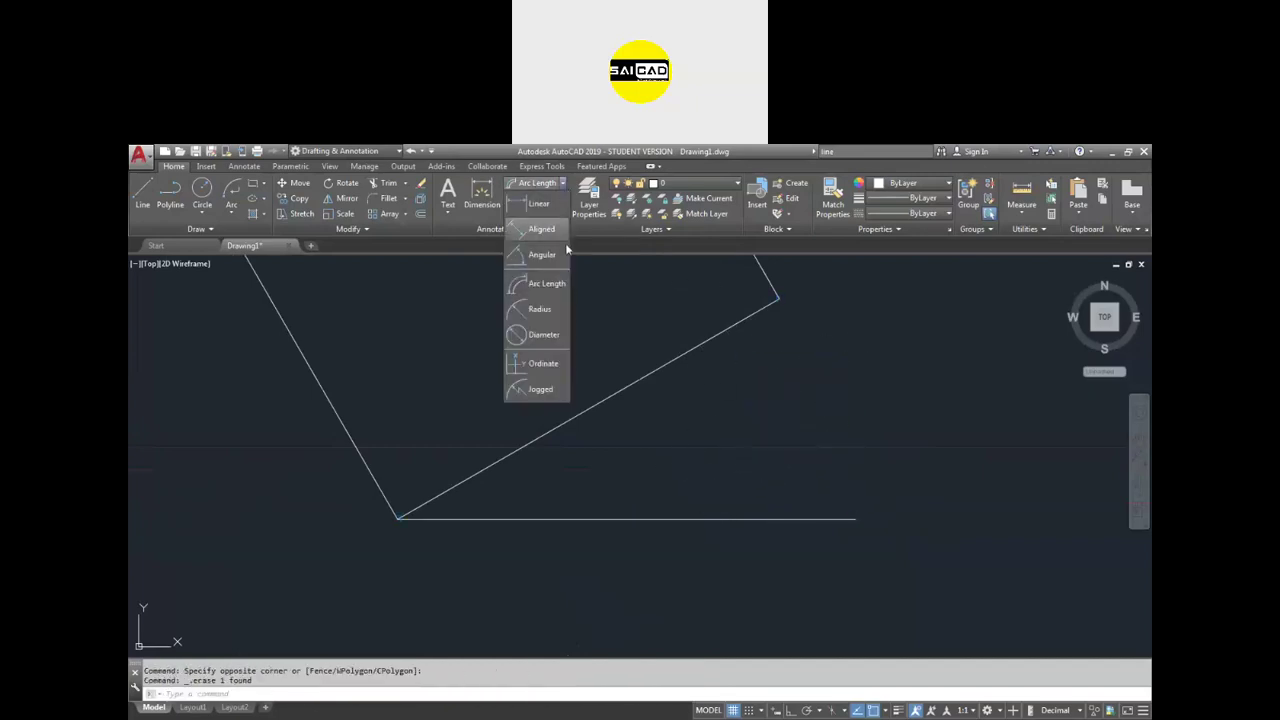
left_click(540, 254)
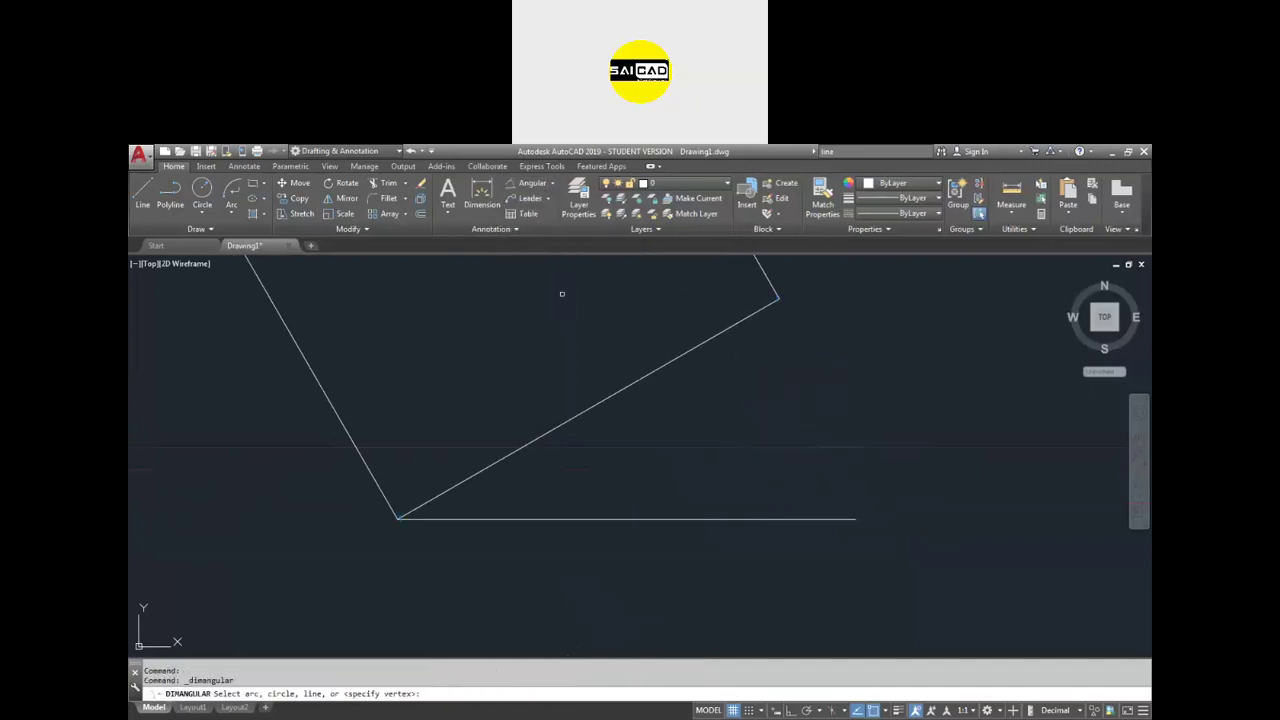
left_click(630, 385)
left_click(658, 515)
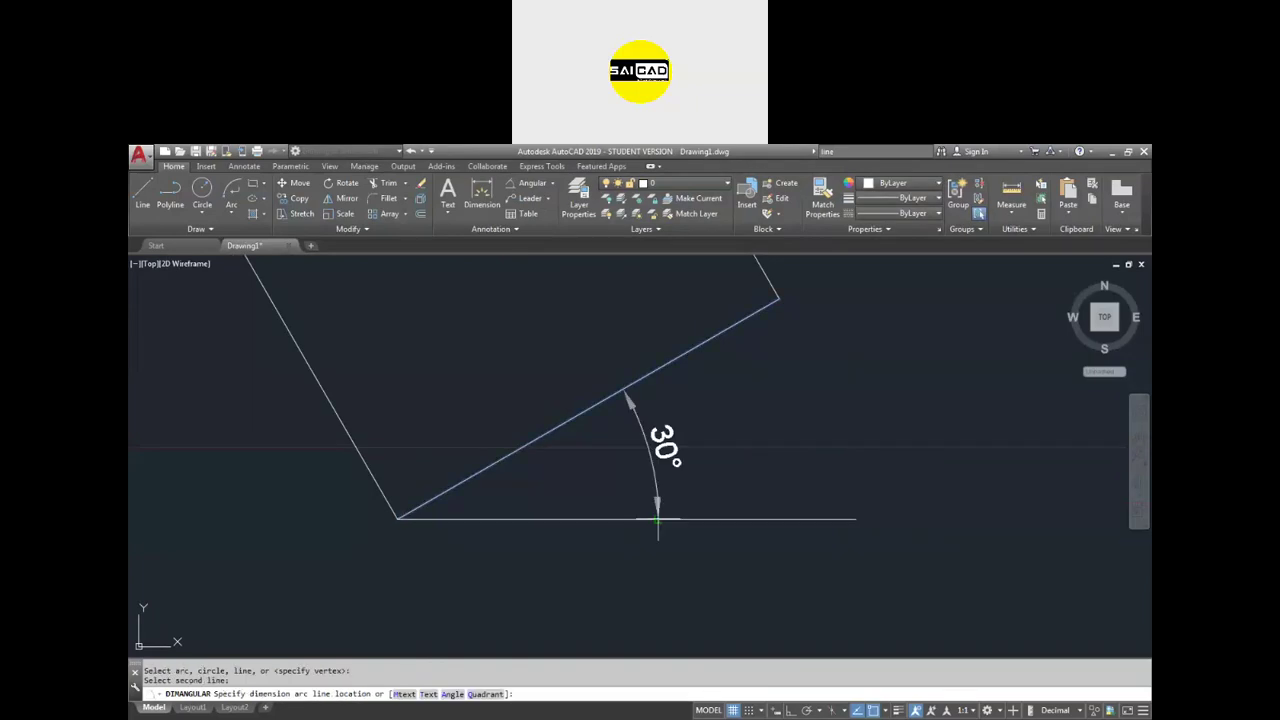
scroll(617, 495, "down", 4)
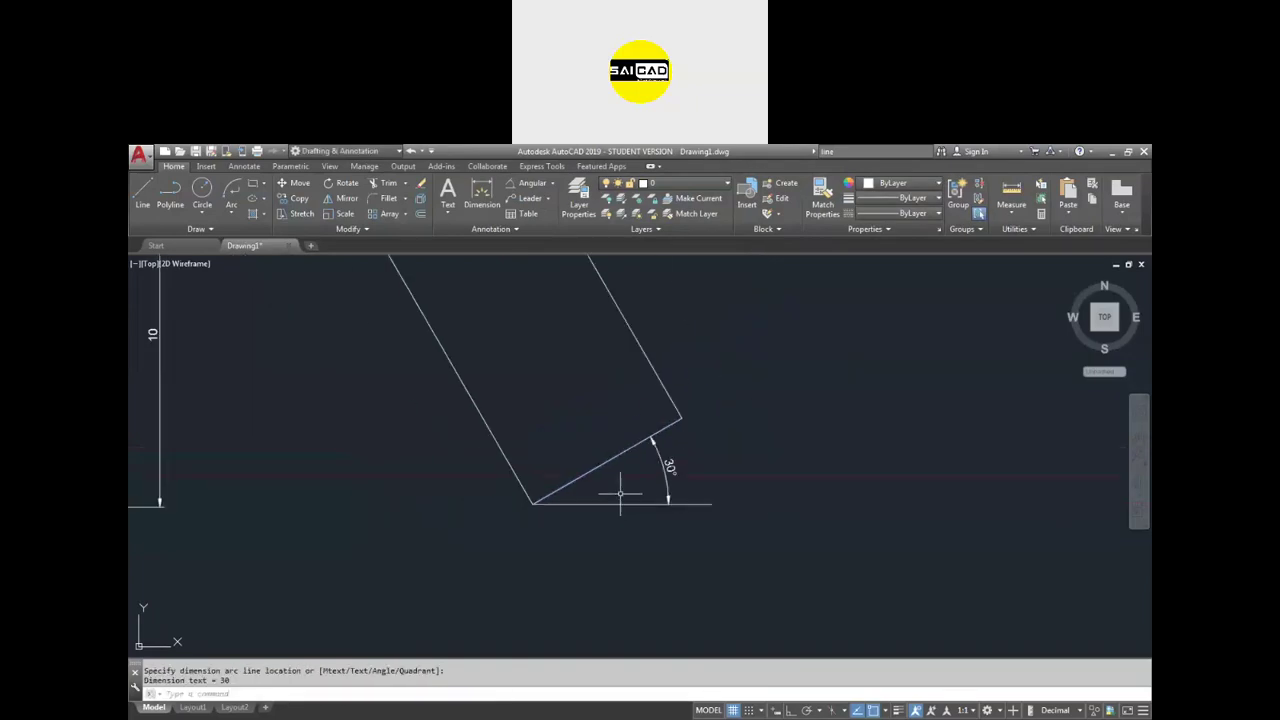
scroll(690, 465, "up", 2)
left_click(728, 441)
left_click(745, 433)
left_click(570, 538)
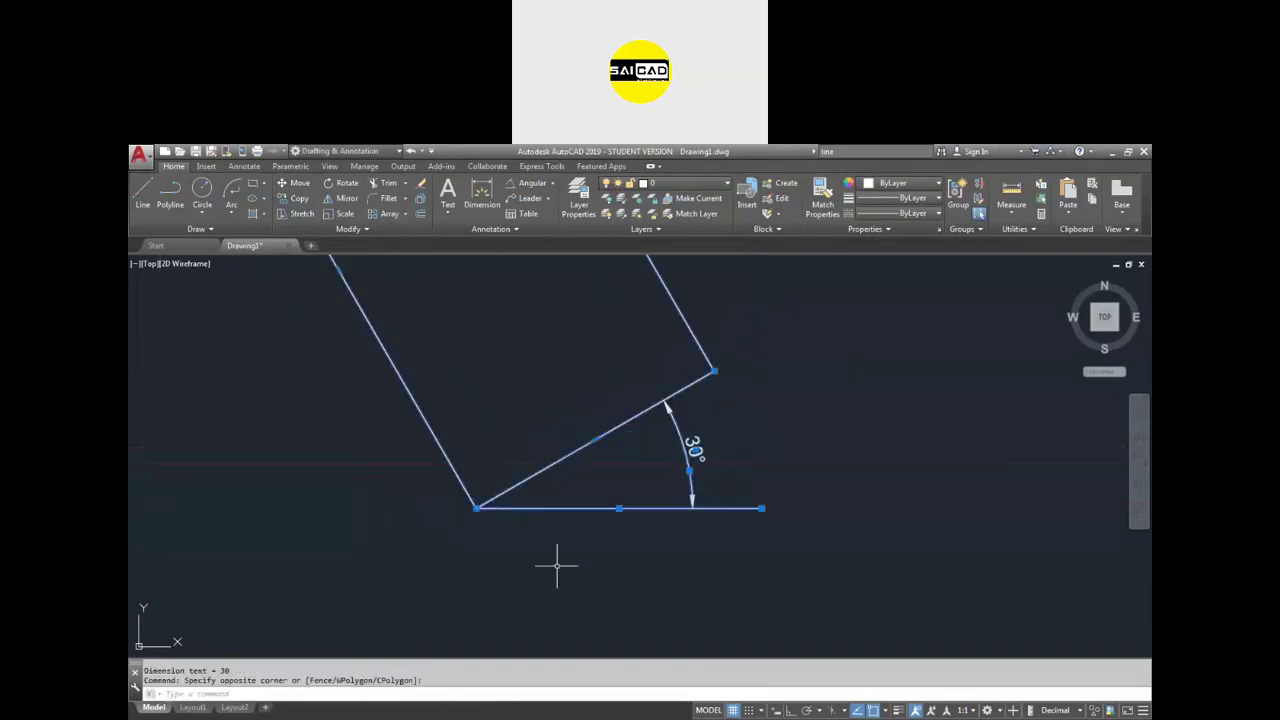
key("Escape")
left_click(782, 448)
left_click(677, 535)
key("Delete")
scroll(683, 526, "down", 4)
scroll(645, 551, "down", 2)
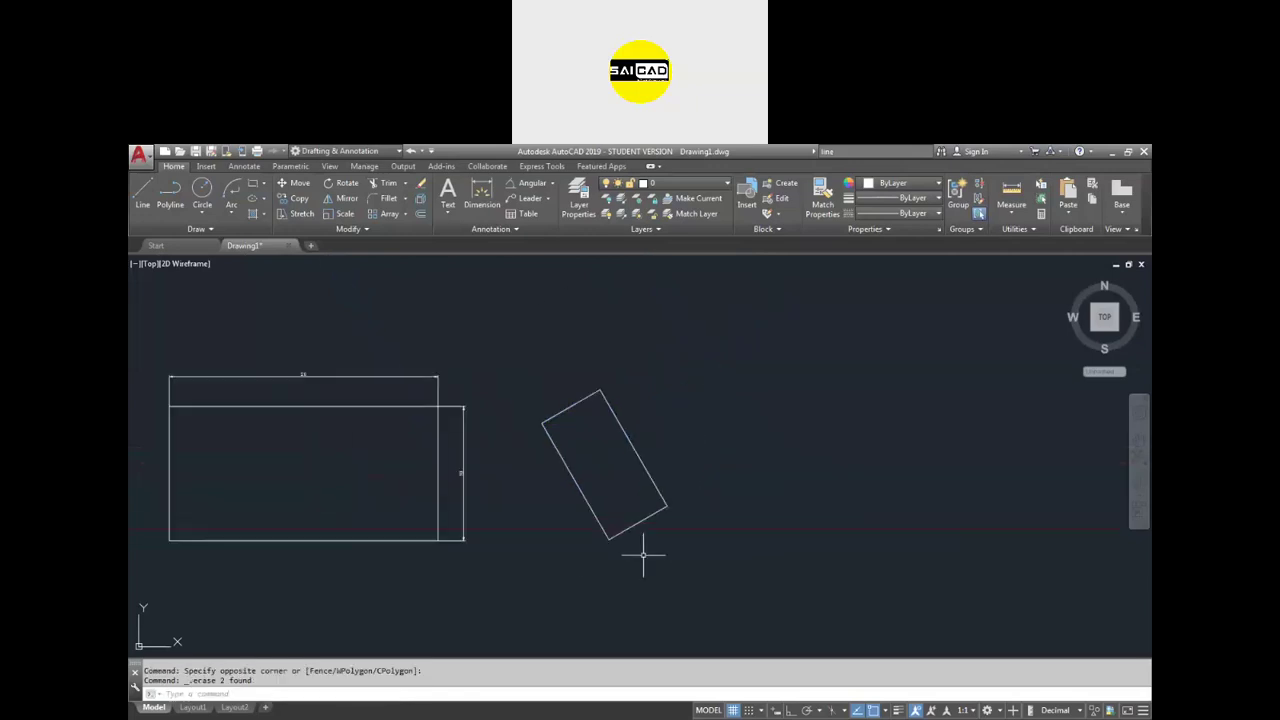
- Draw an upright rectangle right of the tilted one, resetting rotation from 30° to 0°
type("rec")
key("Return")
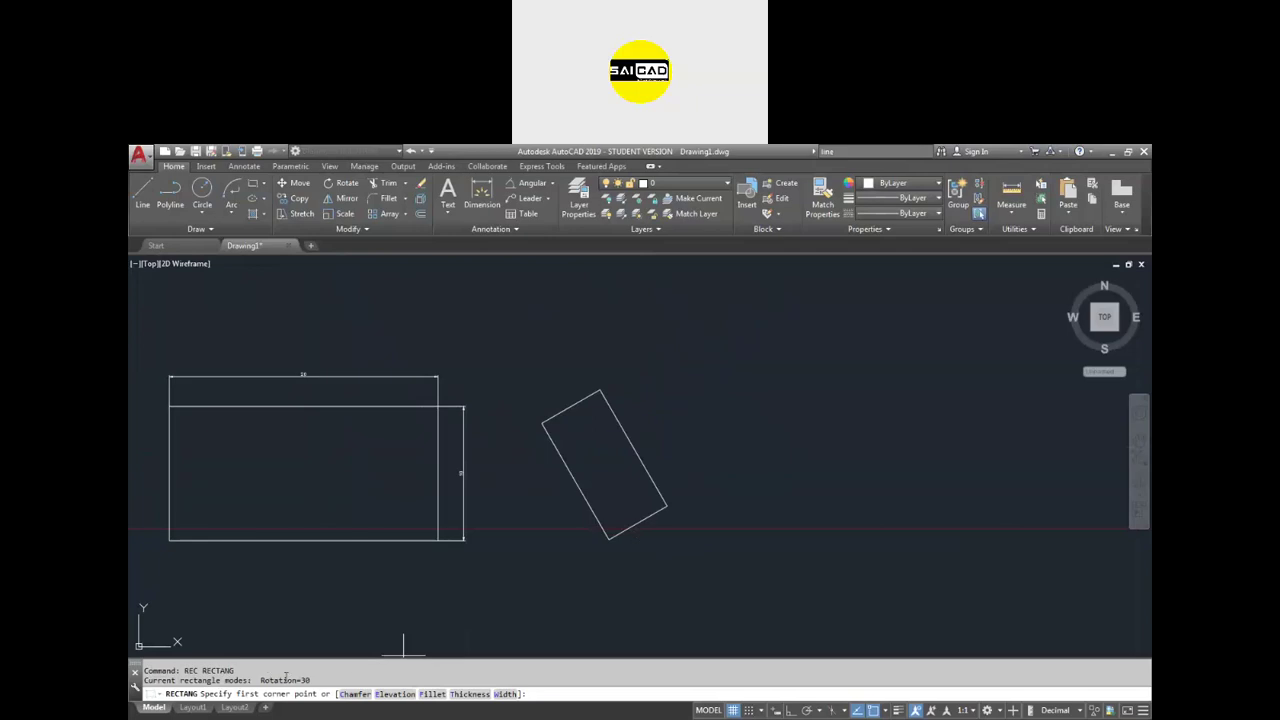
left_click_drag(322, 680, 257, 682)
left_click(793, 556)
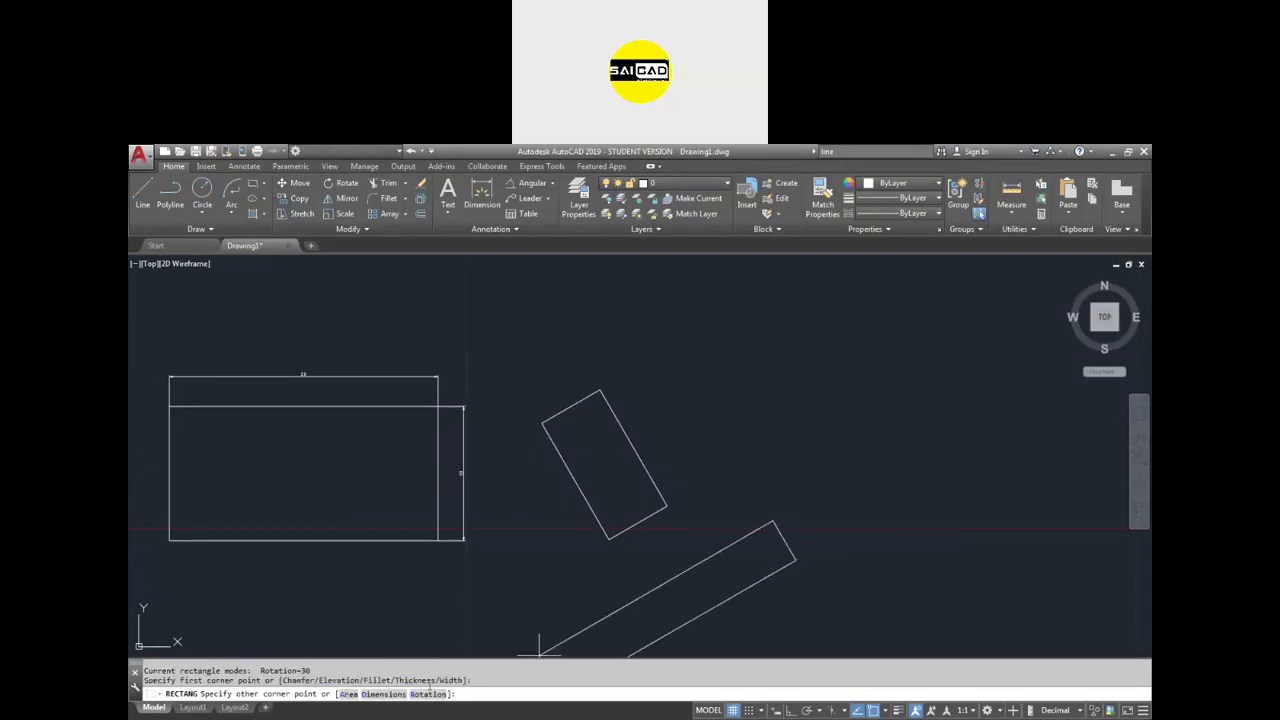
left_click(427, 693)
type("0")
key("Return")
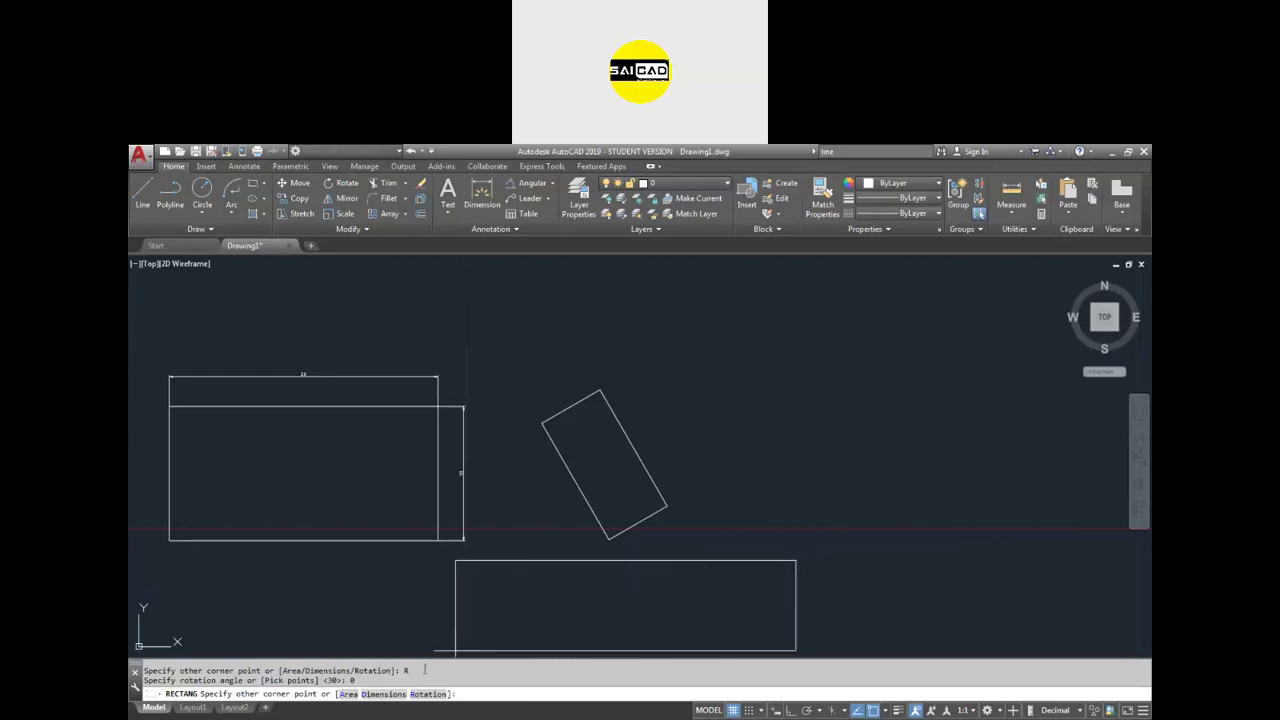
left_click(977, 390)
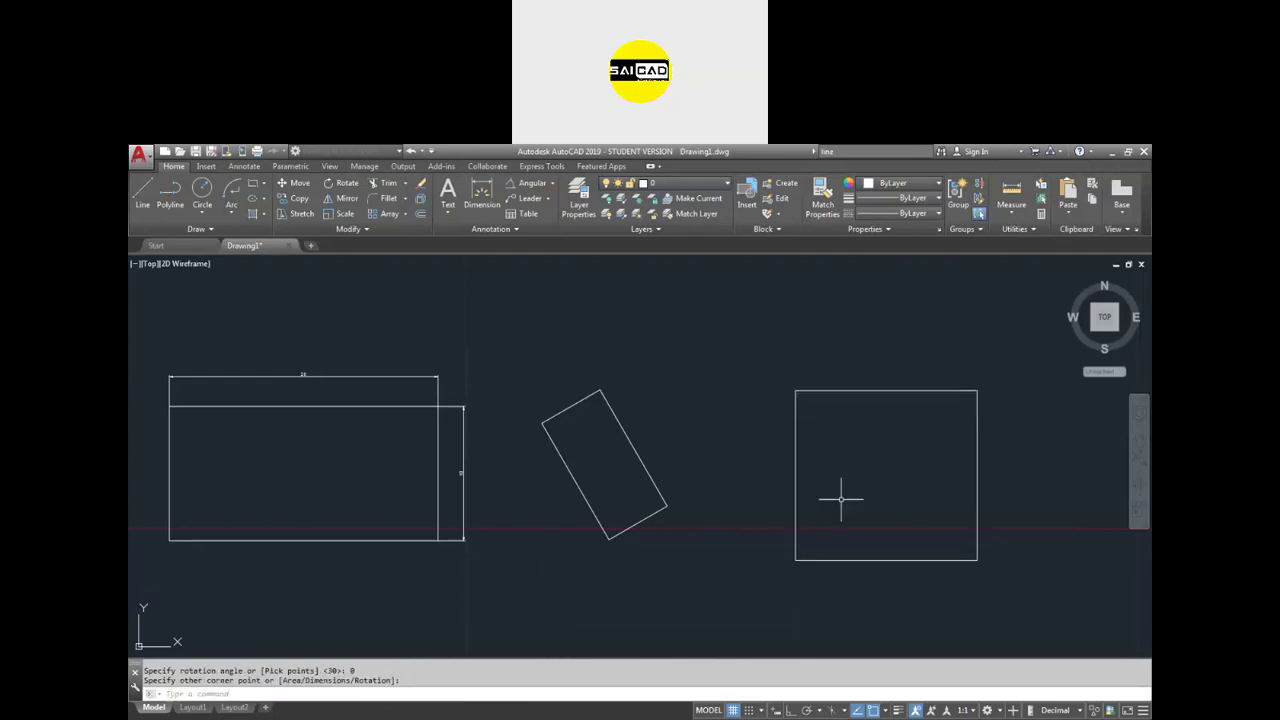
scroll(695, 444, "down", 2)
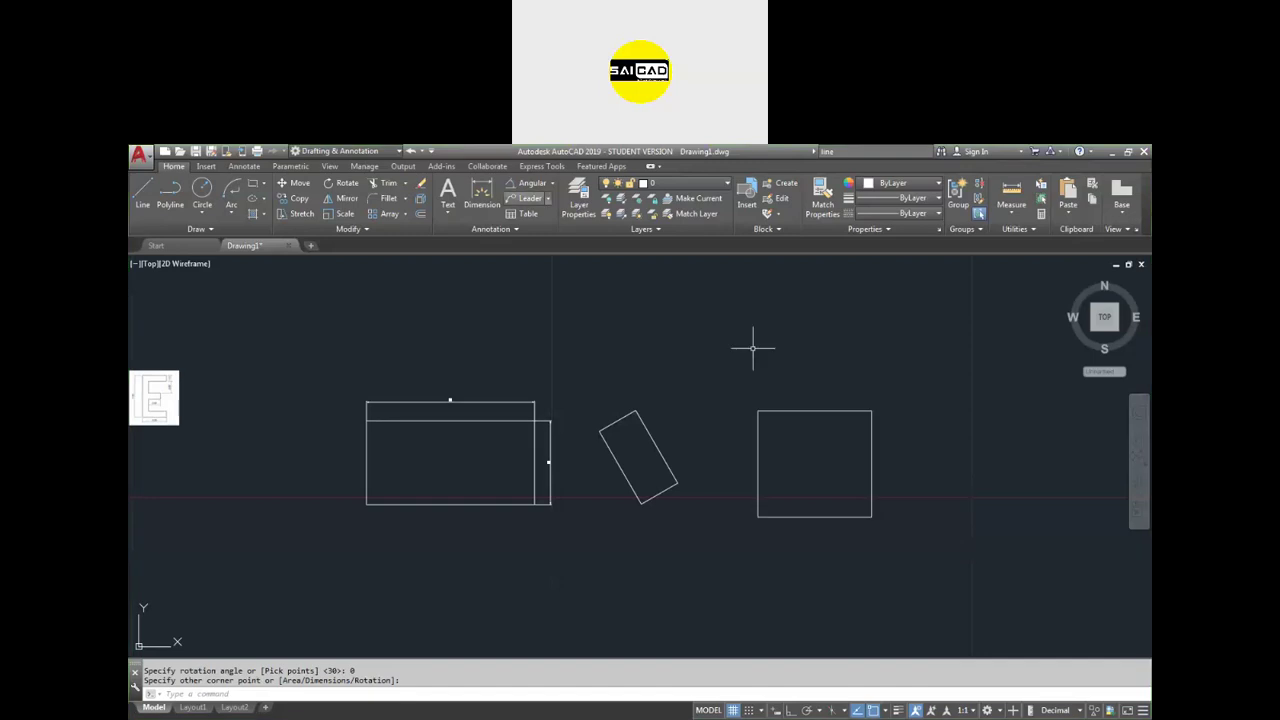
scroll(800, 490, "up", 4)
scroll(590, 487, "down", 6)
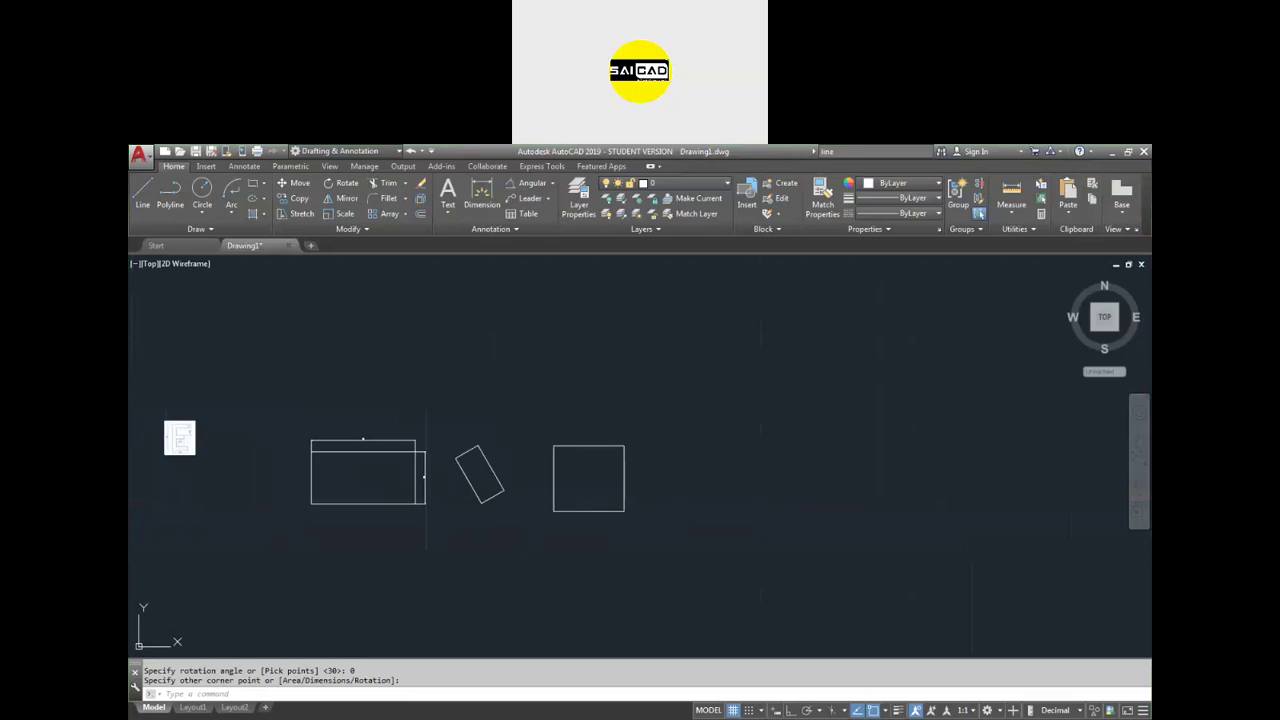
left_click(265, 183)
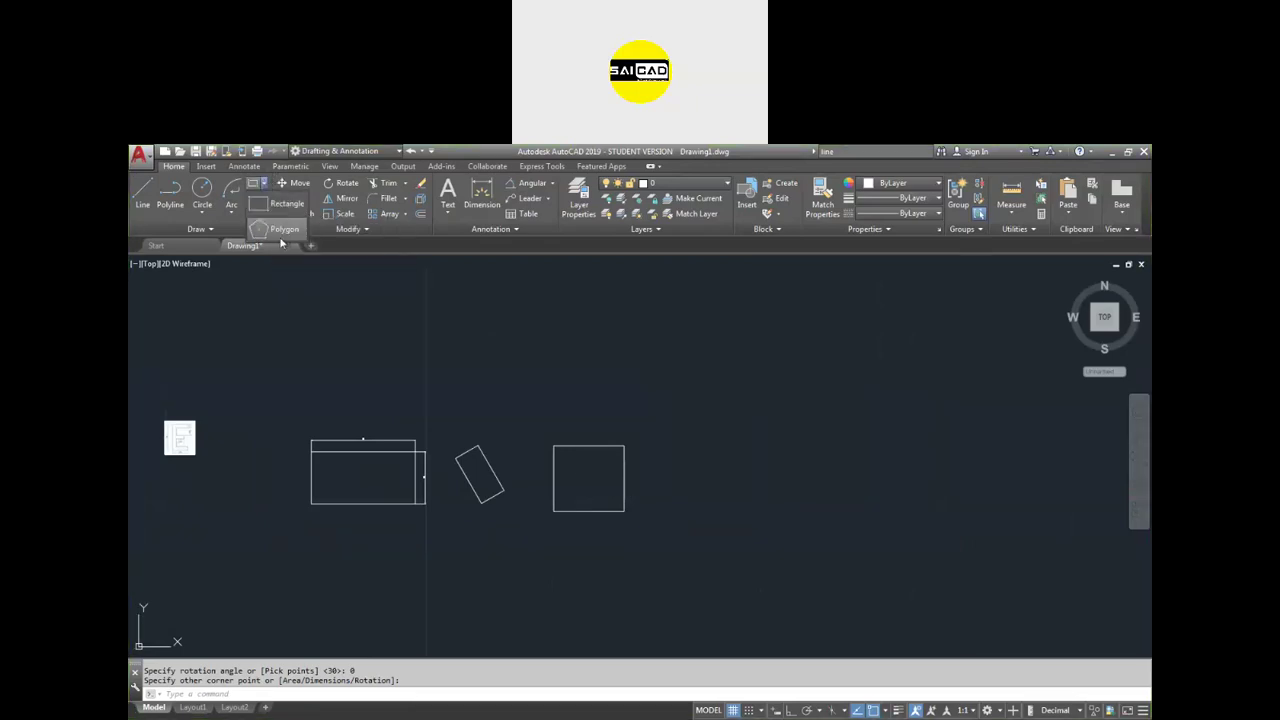
left_click(640, 362)
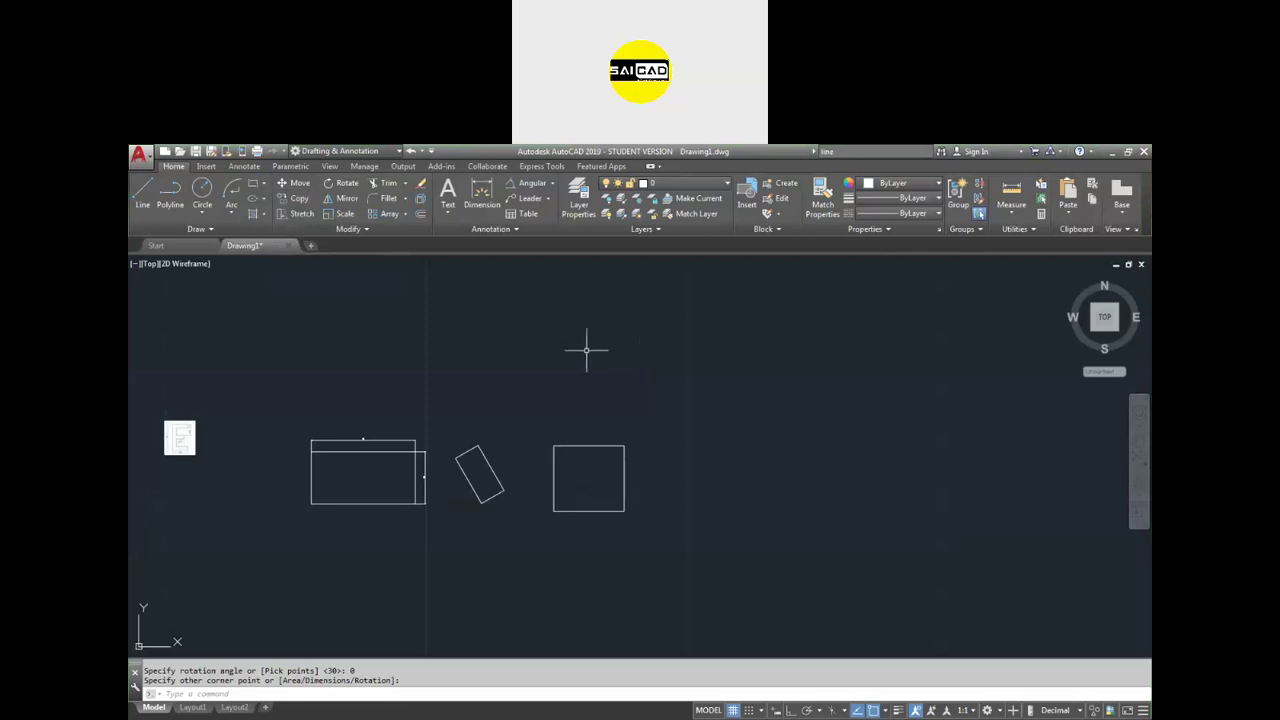
type("pol")
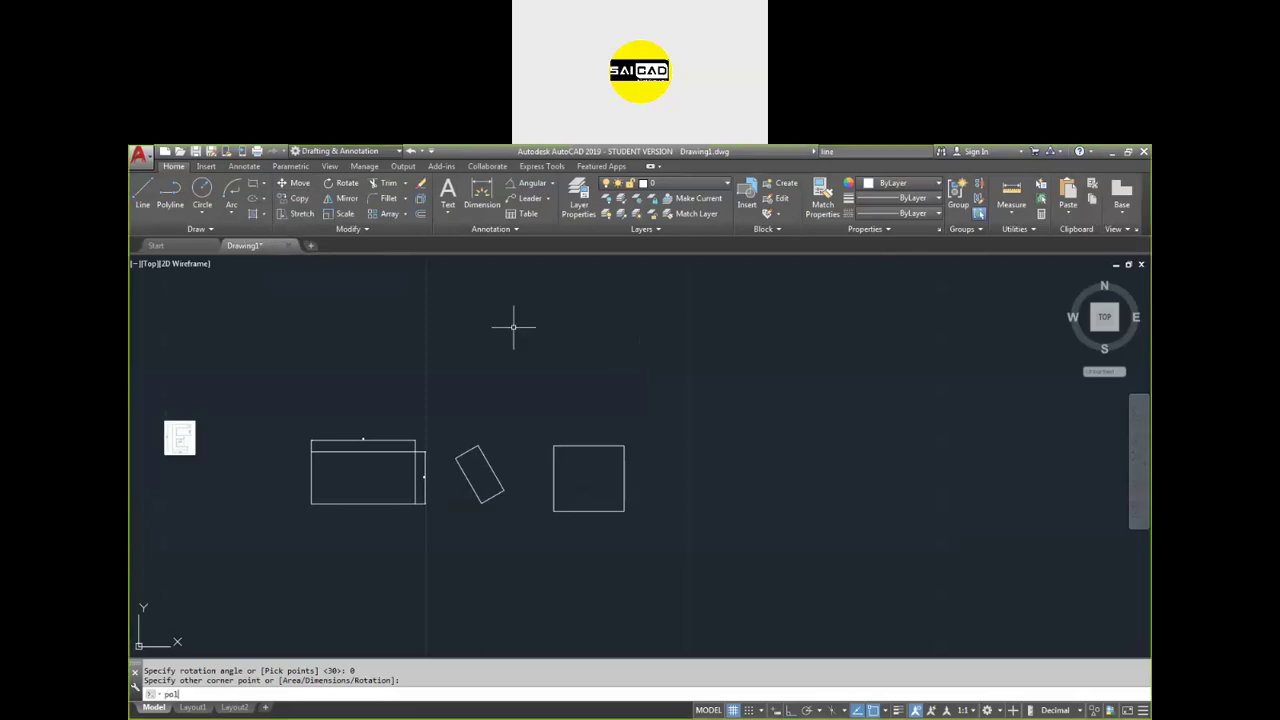
- Draw a 3-sided polygon by Edge with Ortho on, giving 10-unit sides
key("Return")
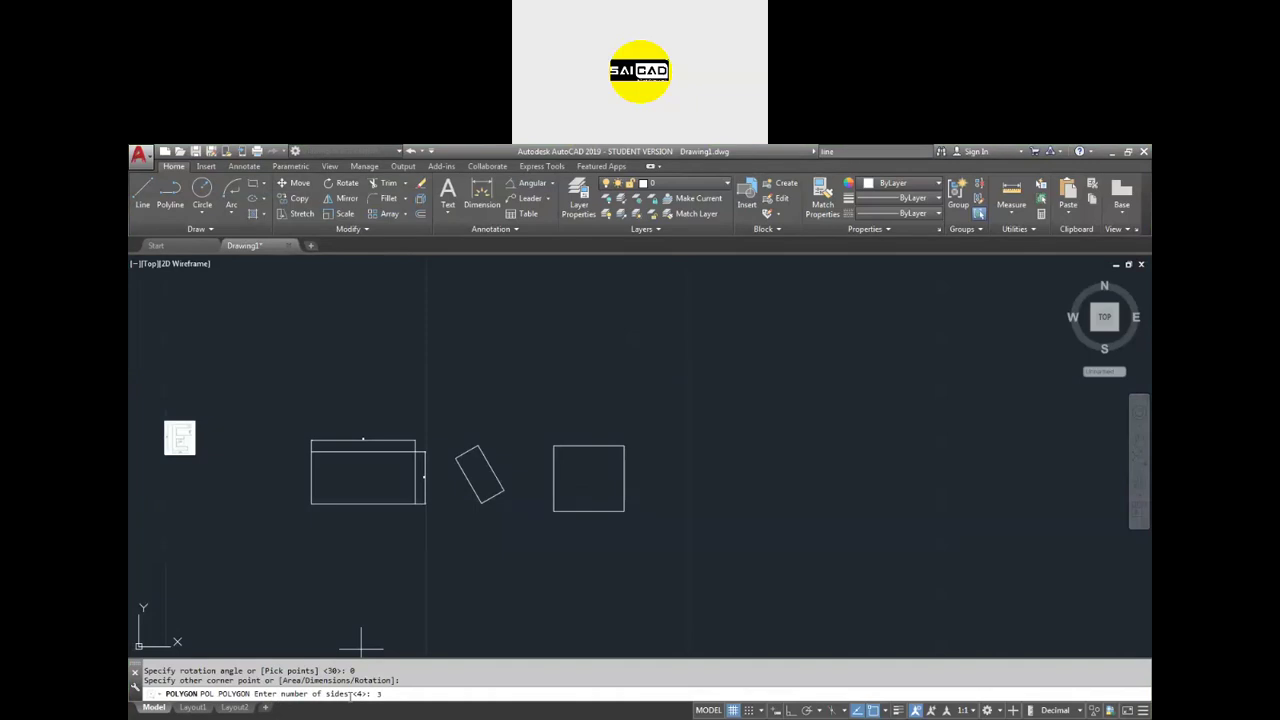
key("Return")
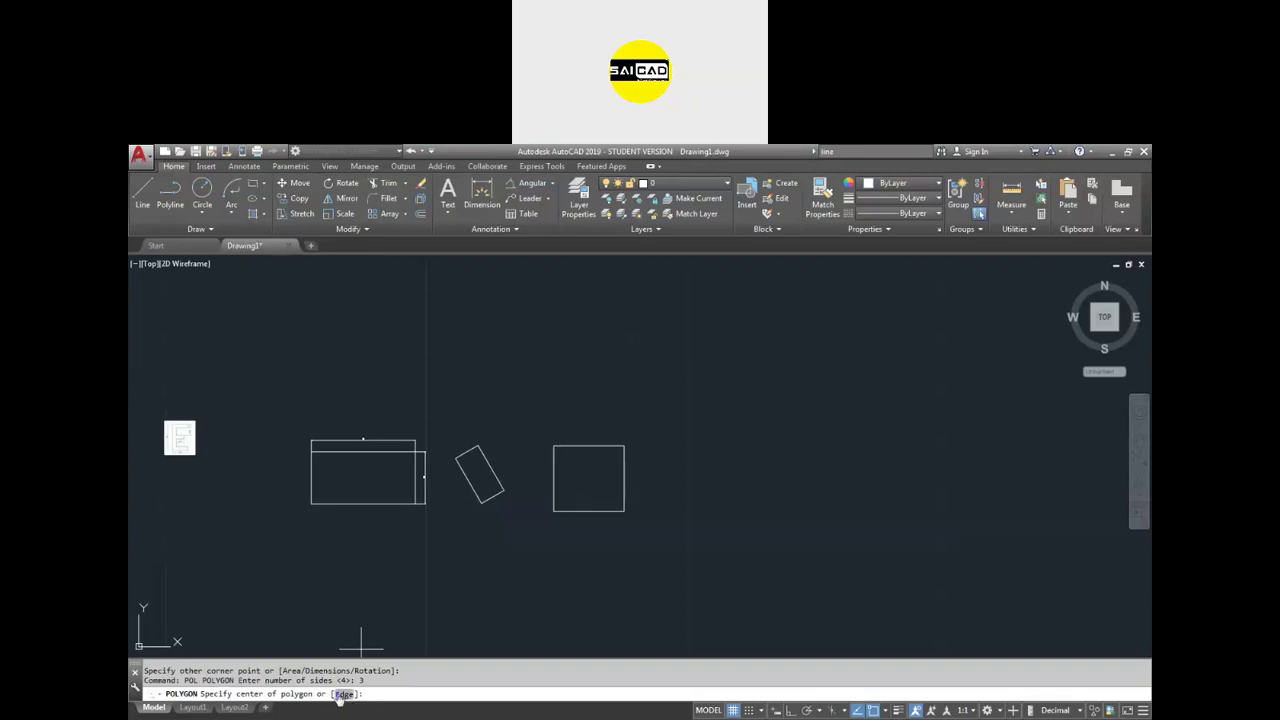
left_click(343, 693)
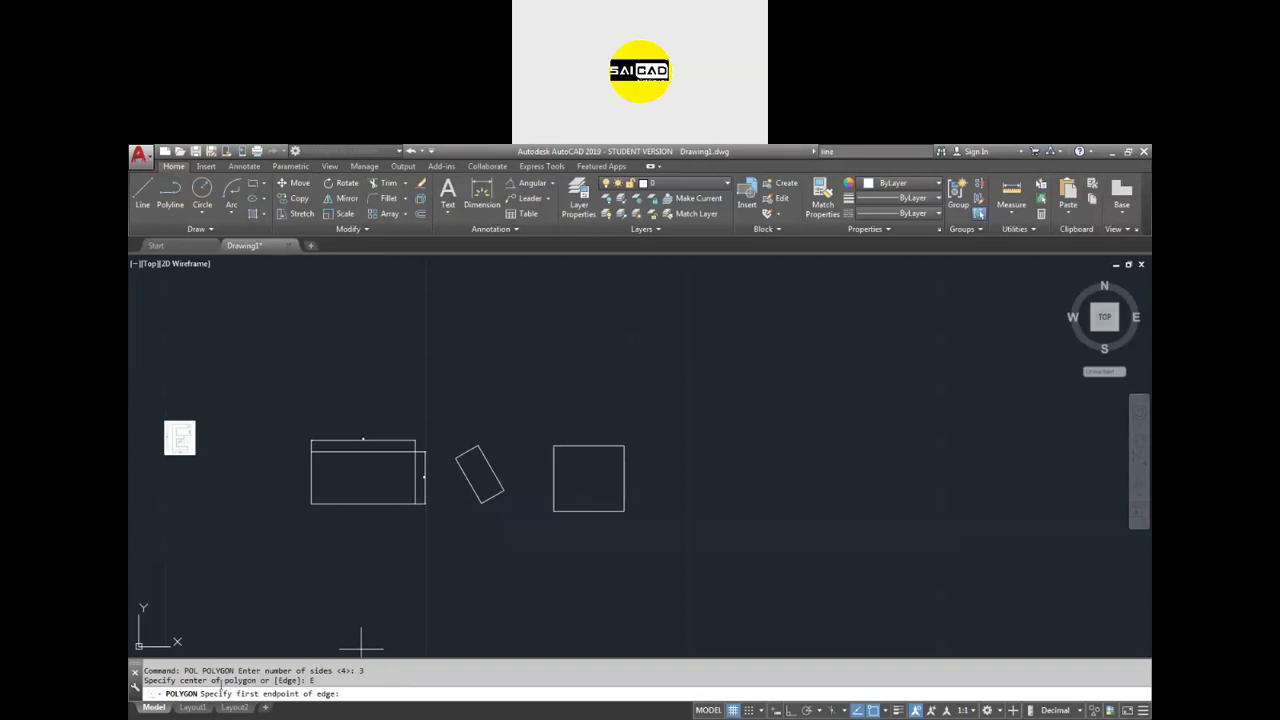
left_click(734, 529)
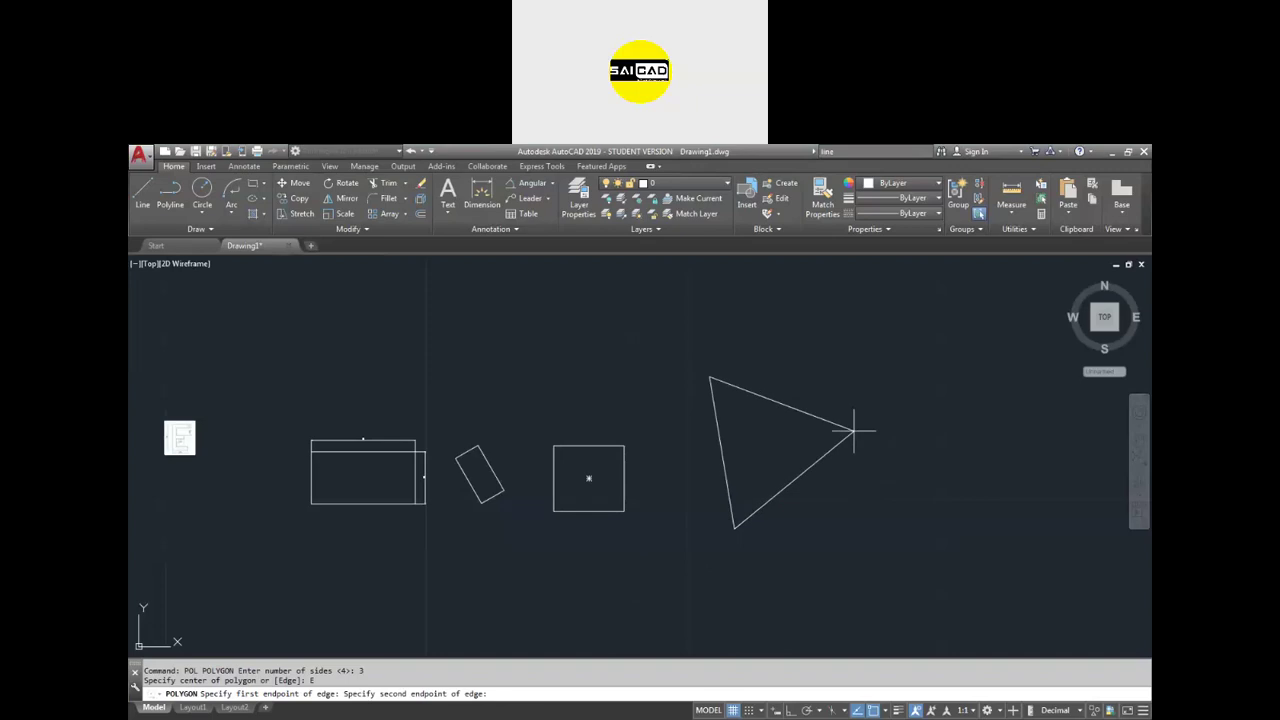
key("F8")
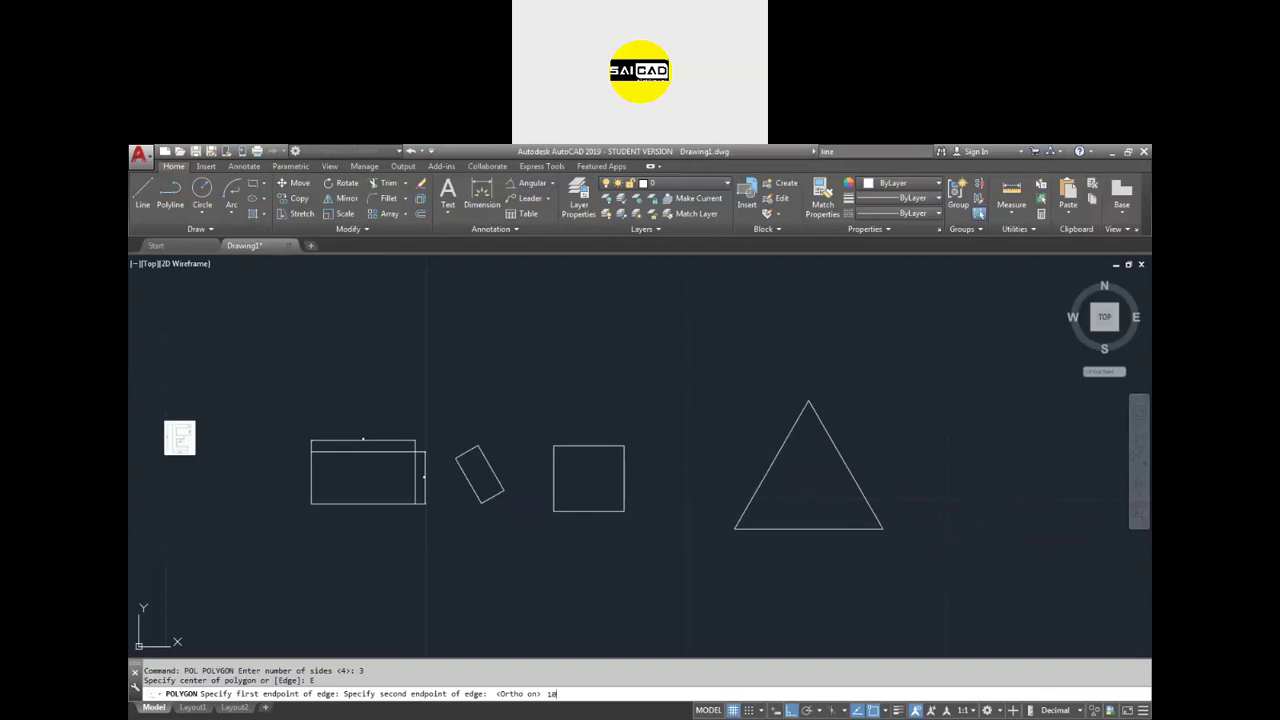
key("Return")
scroll(785, 513, "up", 5)
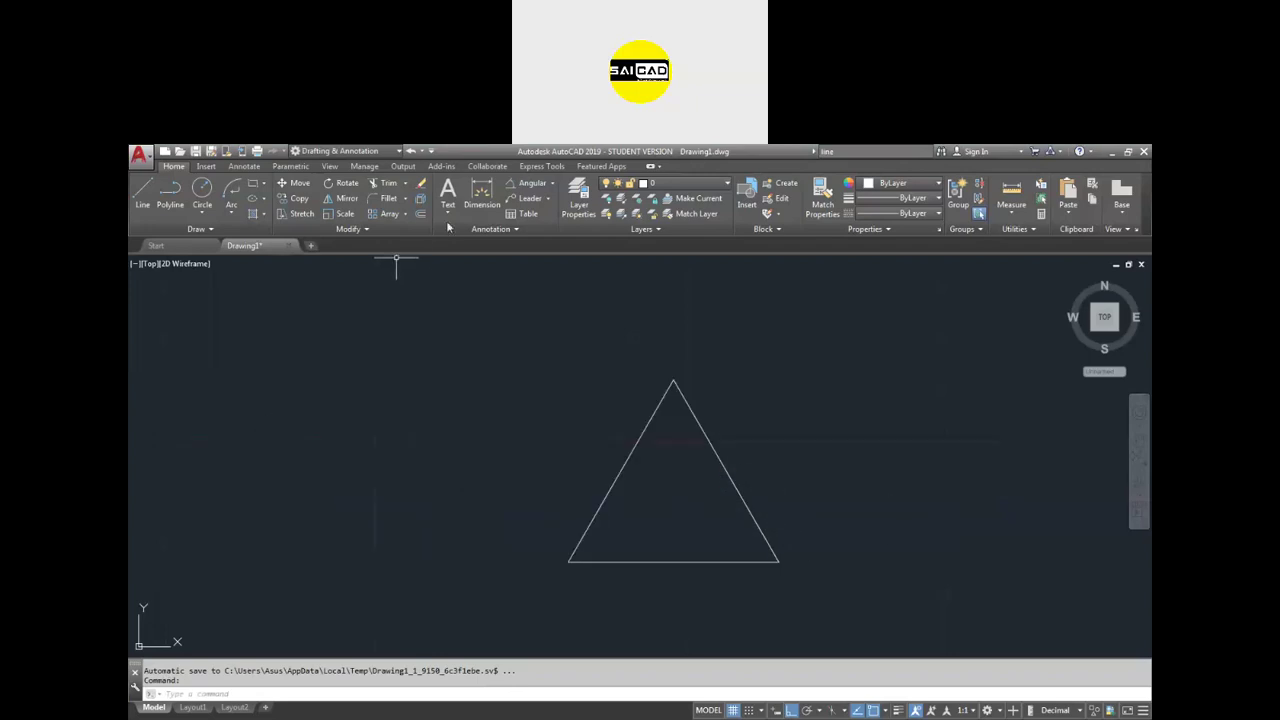
- Dimension the triangle's base as 10, placing it below the triangle
left_click(481, 197)
left_click(723, 561)
left_click(732, 580)
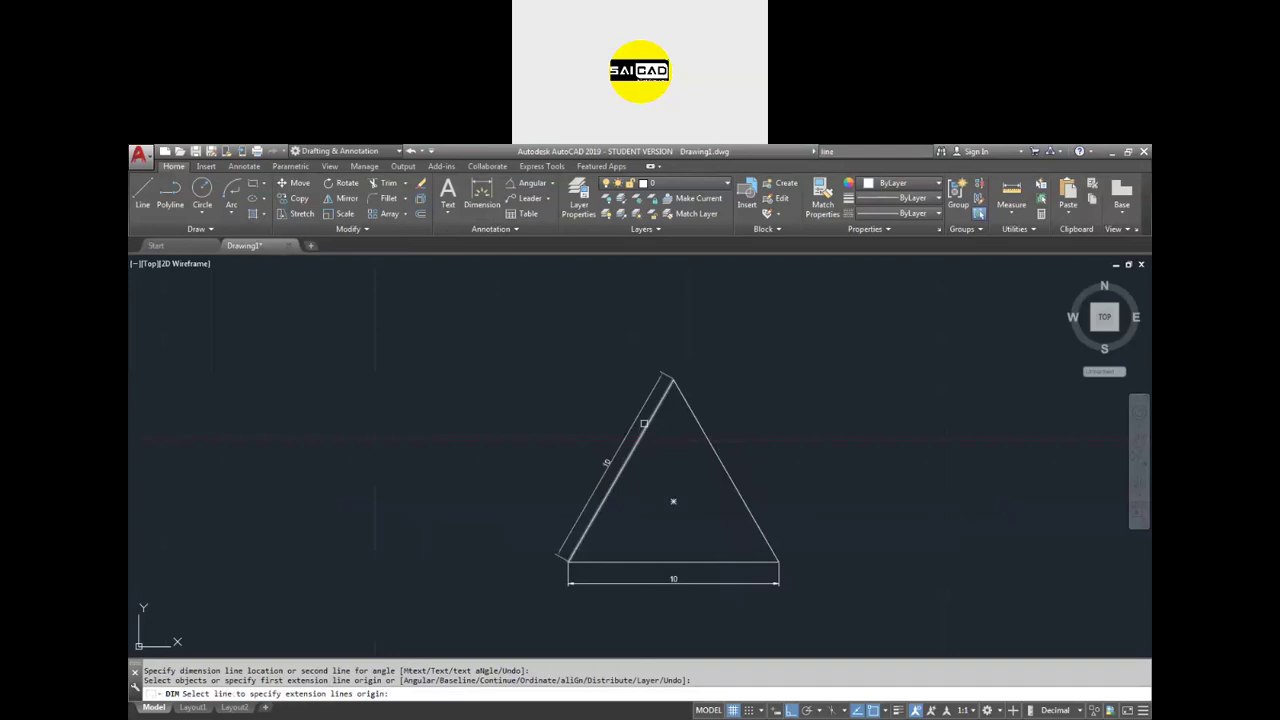
left_click(646, 426)
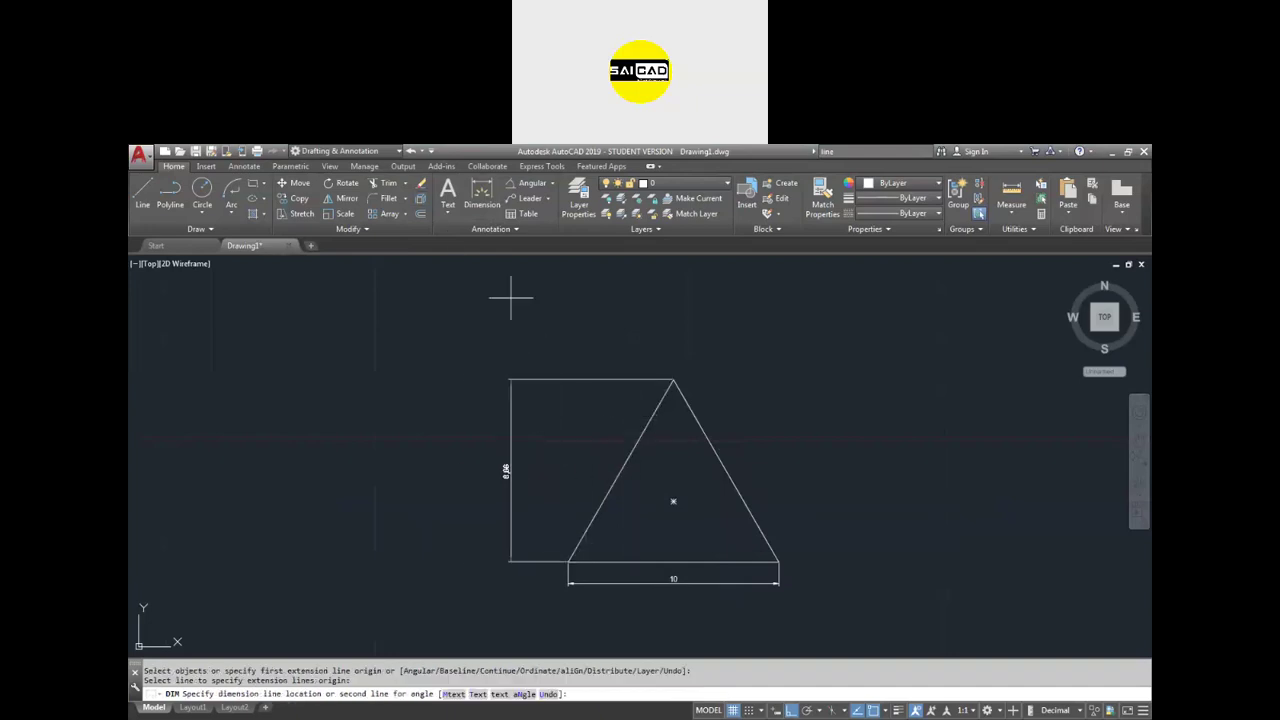
key("Escape")
scroll(668, 570, "up", 2)
left_click(668, 585)
scroll(771, 540, "down", 2)
left_click(857, 466)
left_click(594, 586)
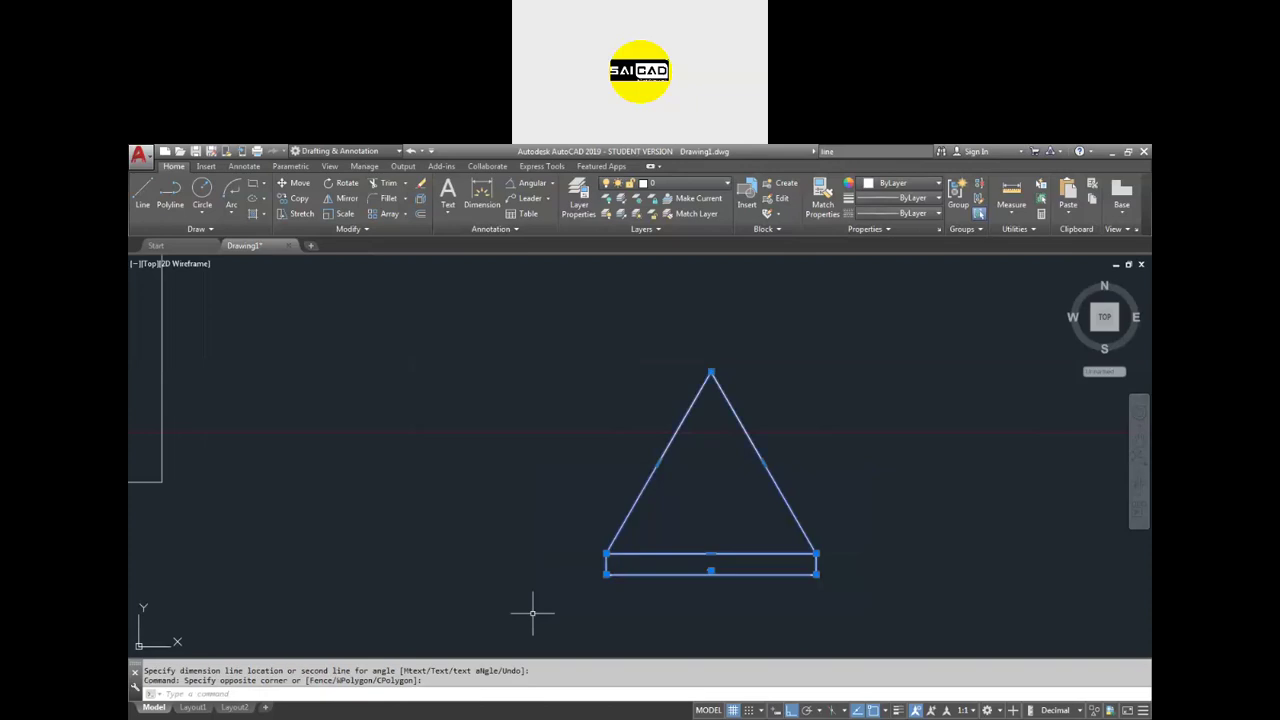
key("Escape")
type("pol")
key("Return")
- Build a 5-sided polygon by Edge from the triangle's lower-left corner to its apex
type("5")
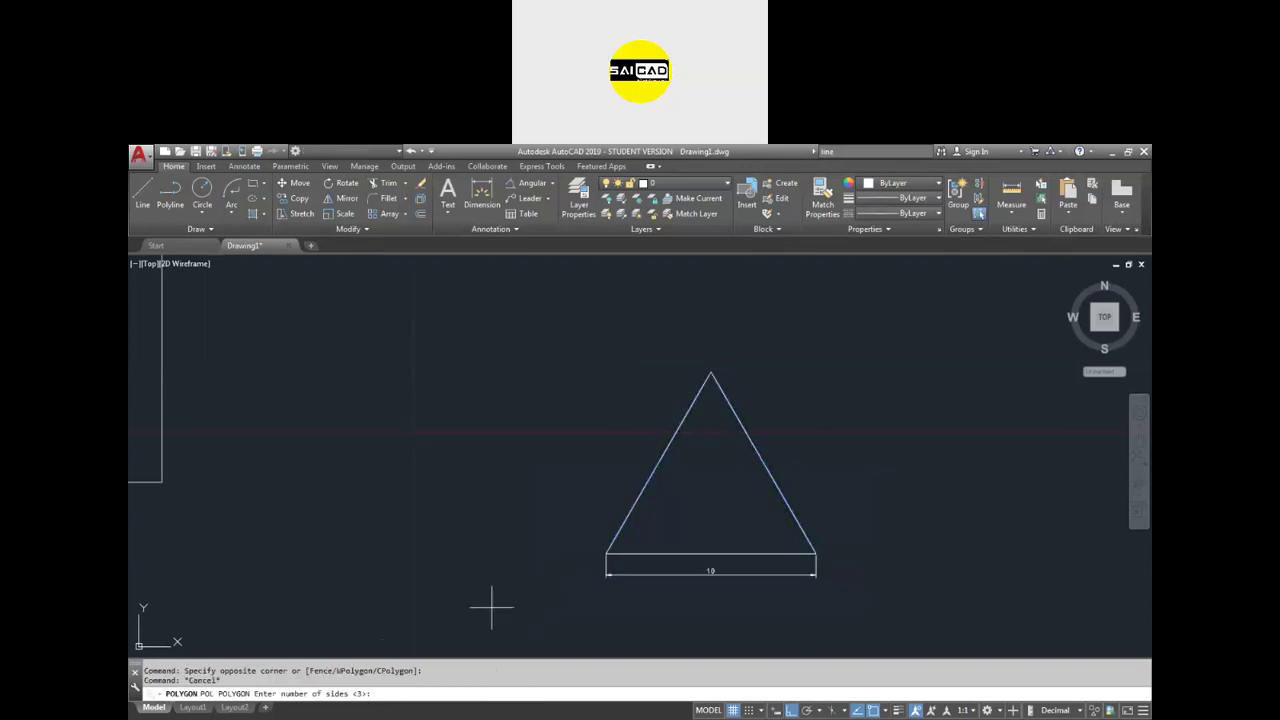
key("Return")
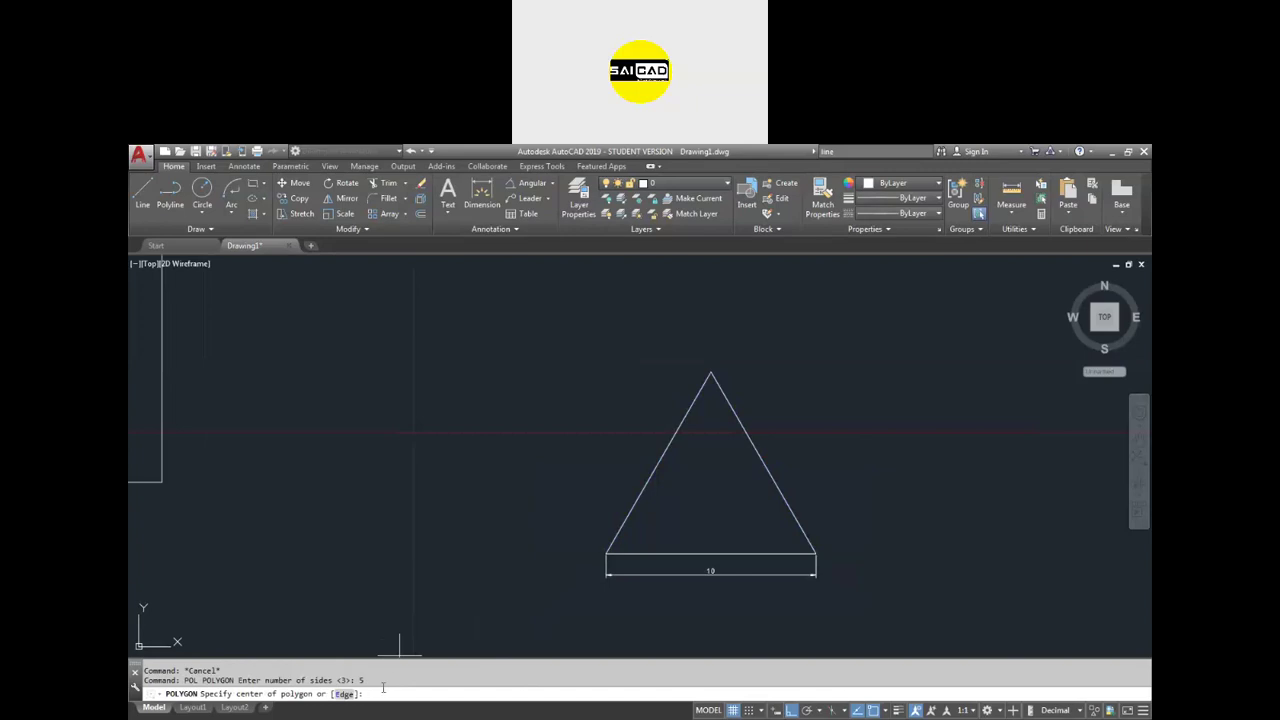
type("e")
key("Return")
left_click(607, 553)
left_click(708, 370)
scroll(708, 370, "down", 4)
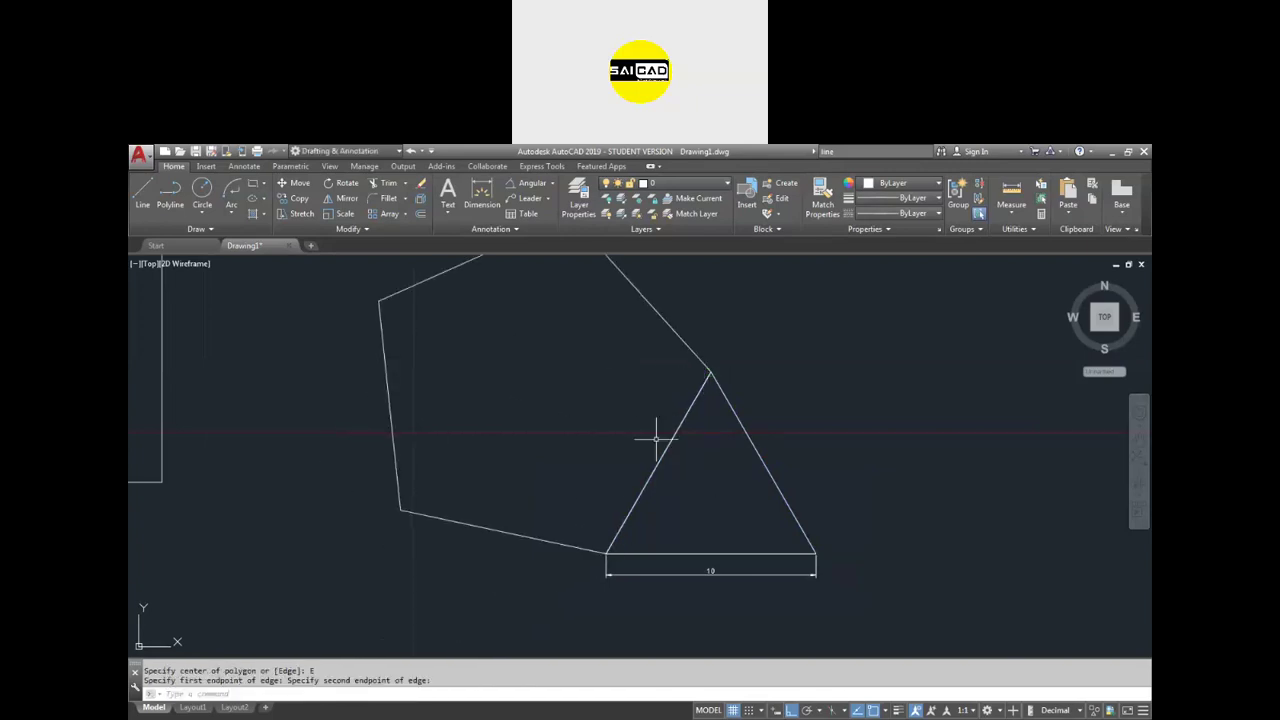
left_click_drag(646, 408, 526, 500)
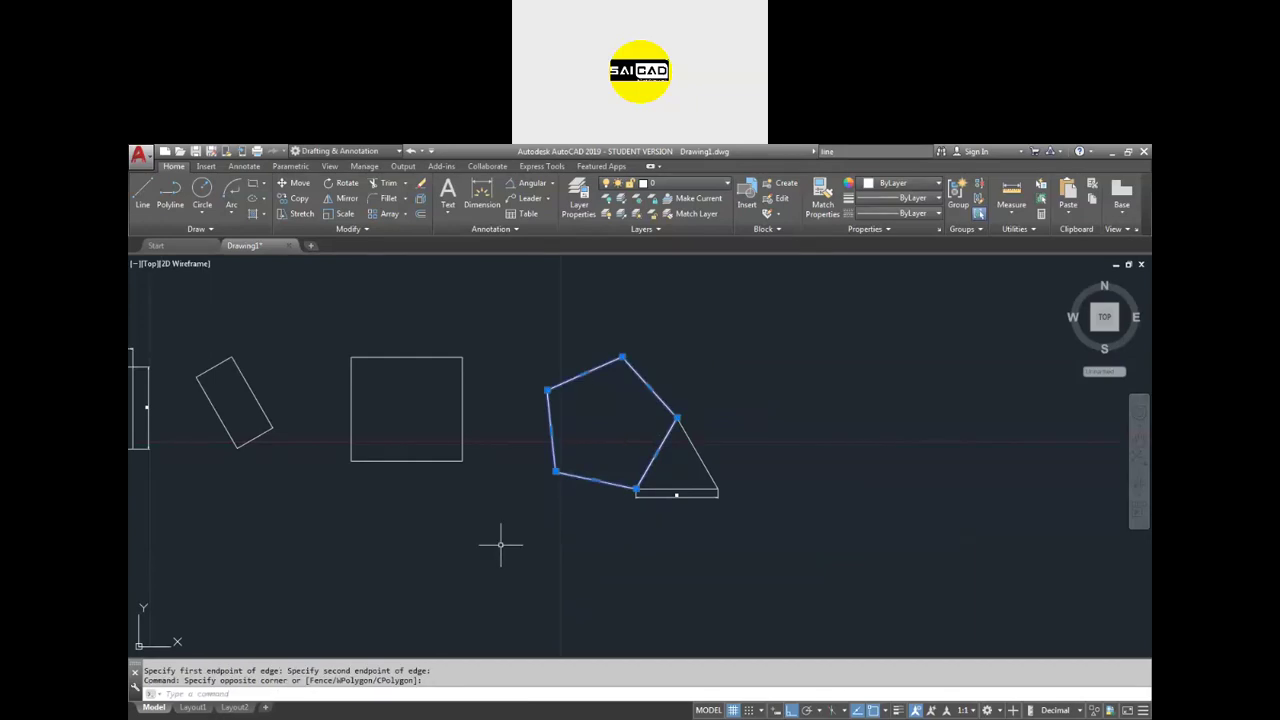
key("Escape")
- Start a 6-sided polygon using the Edge option
type("pol")
key("Return")
type("6")
key("Return")
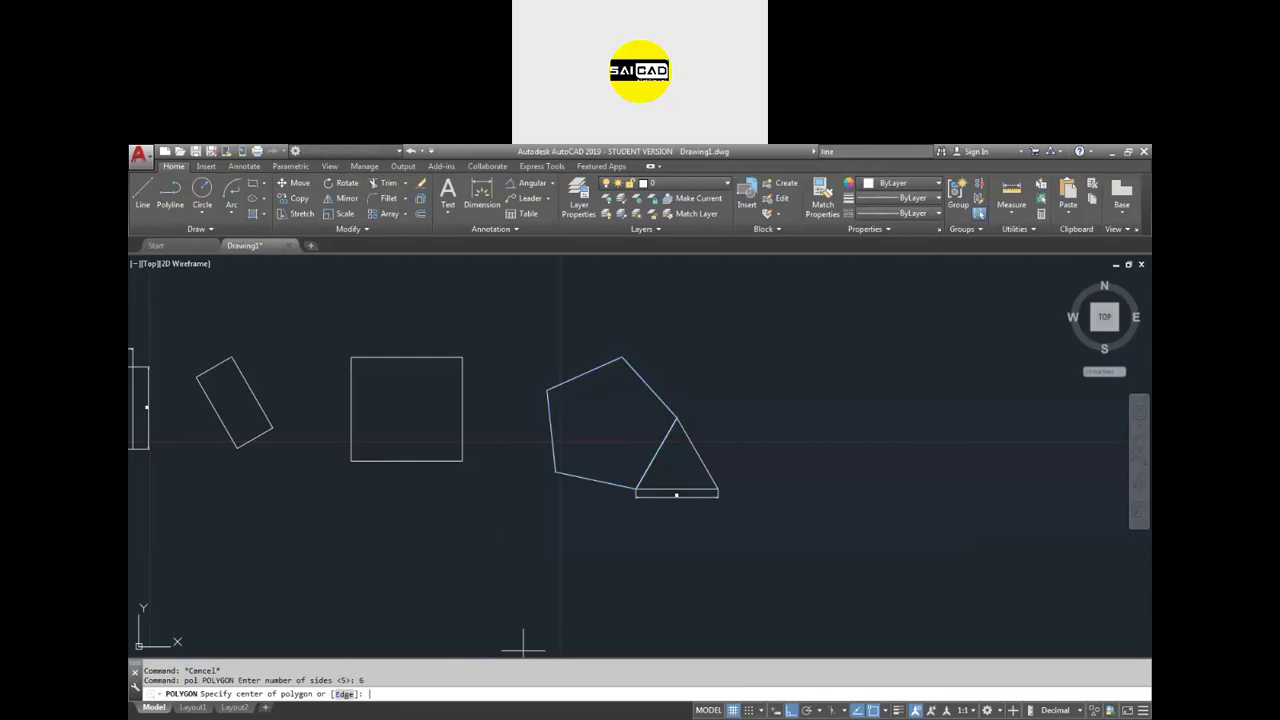
left_click(345, 694)
- Draw a regular hexagon with 5-unit edges to the right of the triangle
left_click(830, 461)
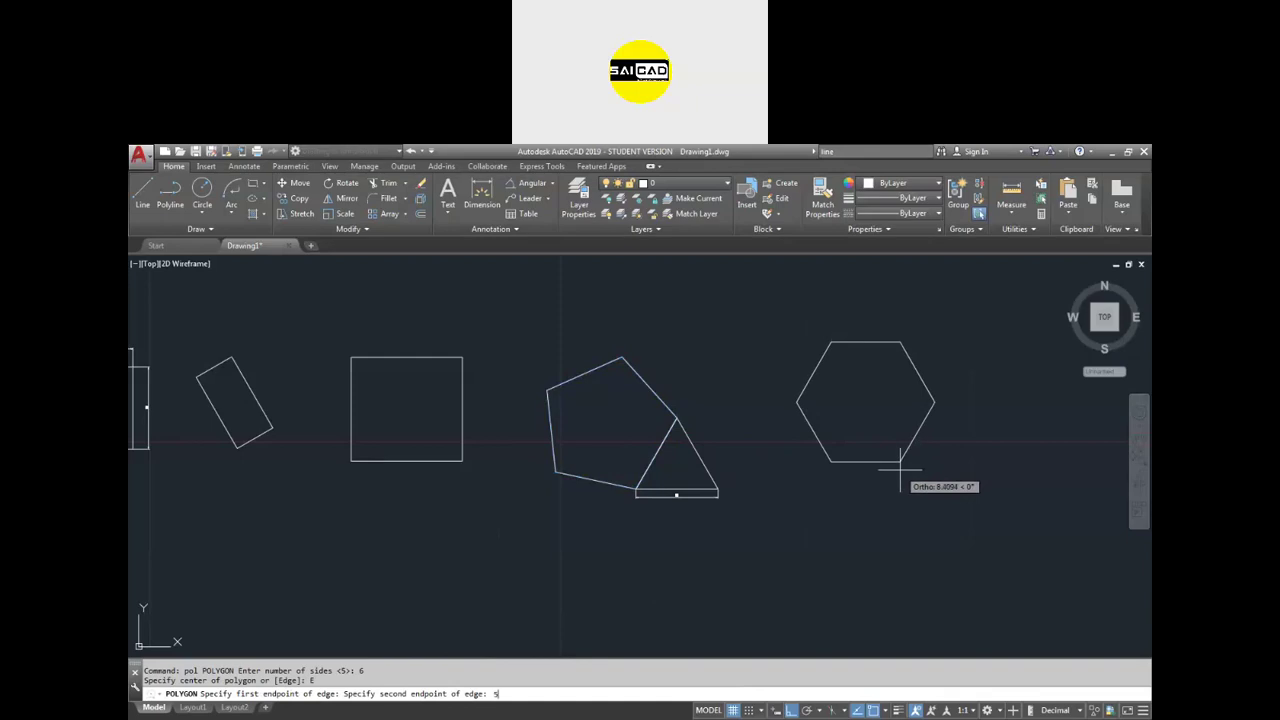
key("Return")
scroll(852, 405, "up", 4)
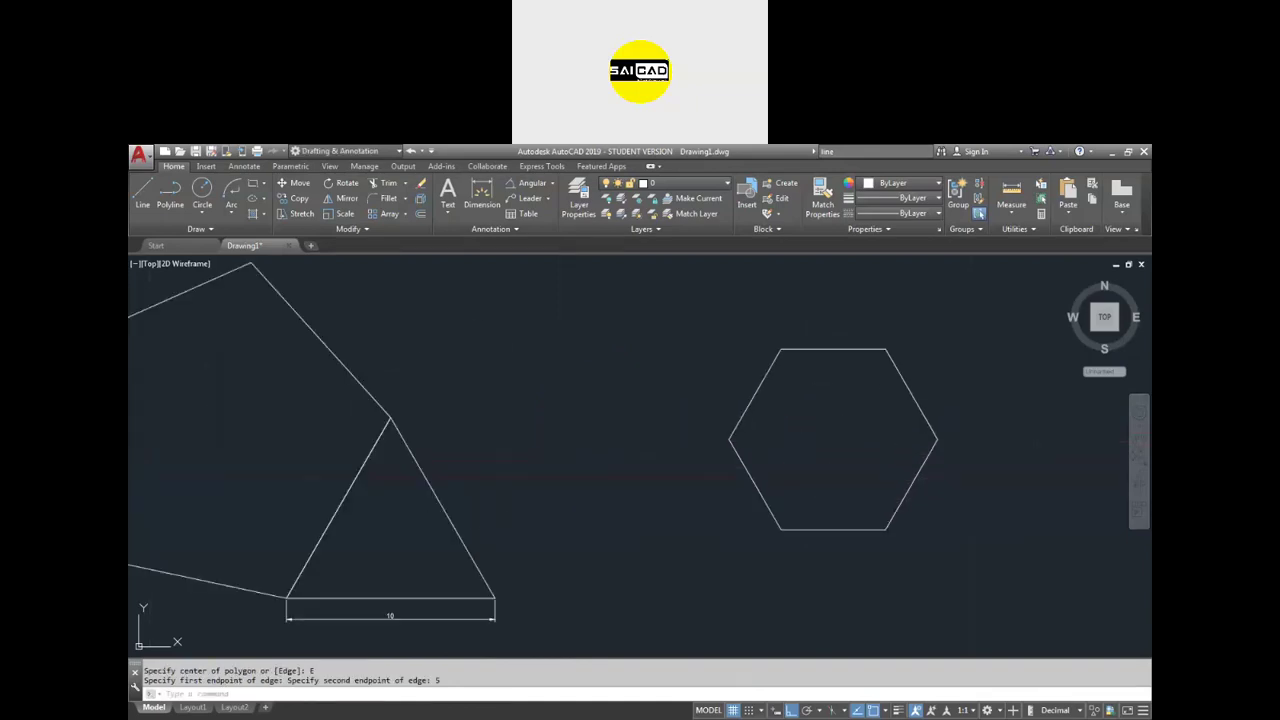
- Dimension the hexagon's bottom edge as 5, placed below it
left_click(490, 202)
left_click(855, 530)
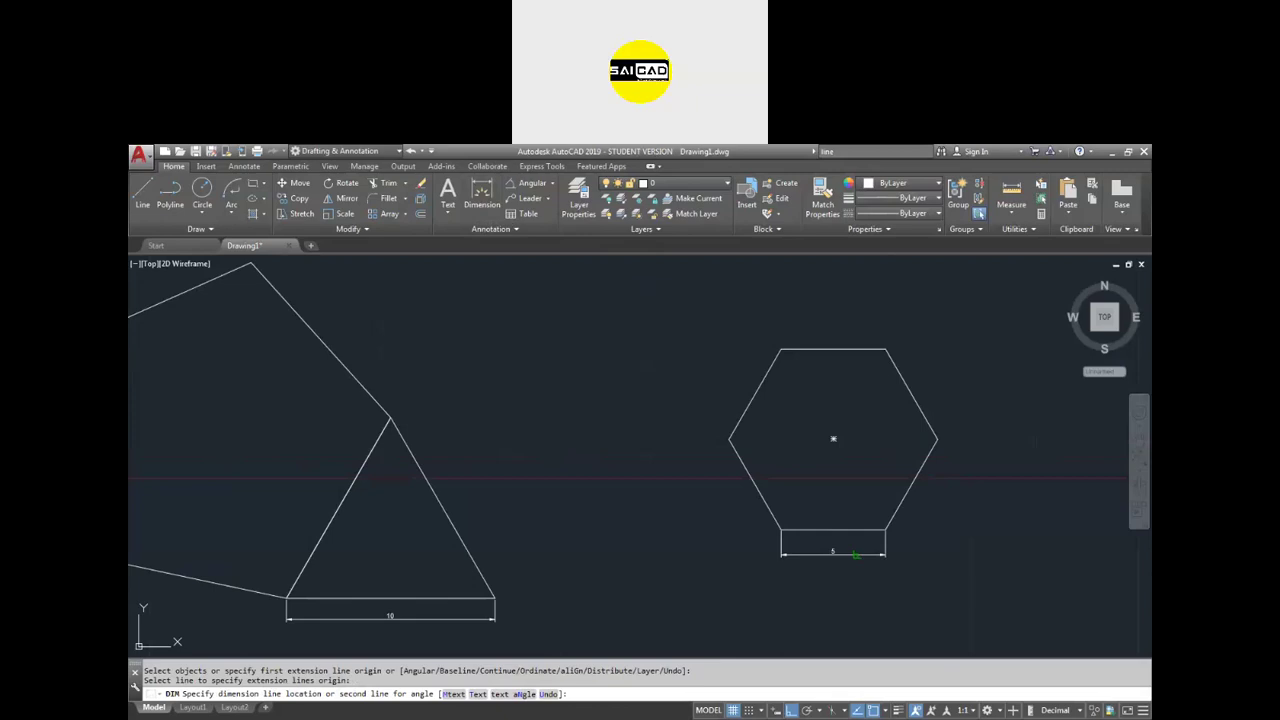
scroll(855, 530, "up", 2)
left_click(866, 546)
scroll(743, 600, "down", 2)
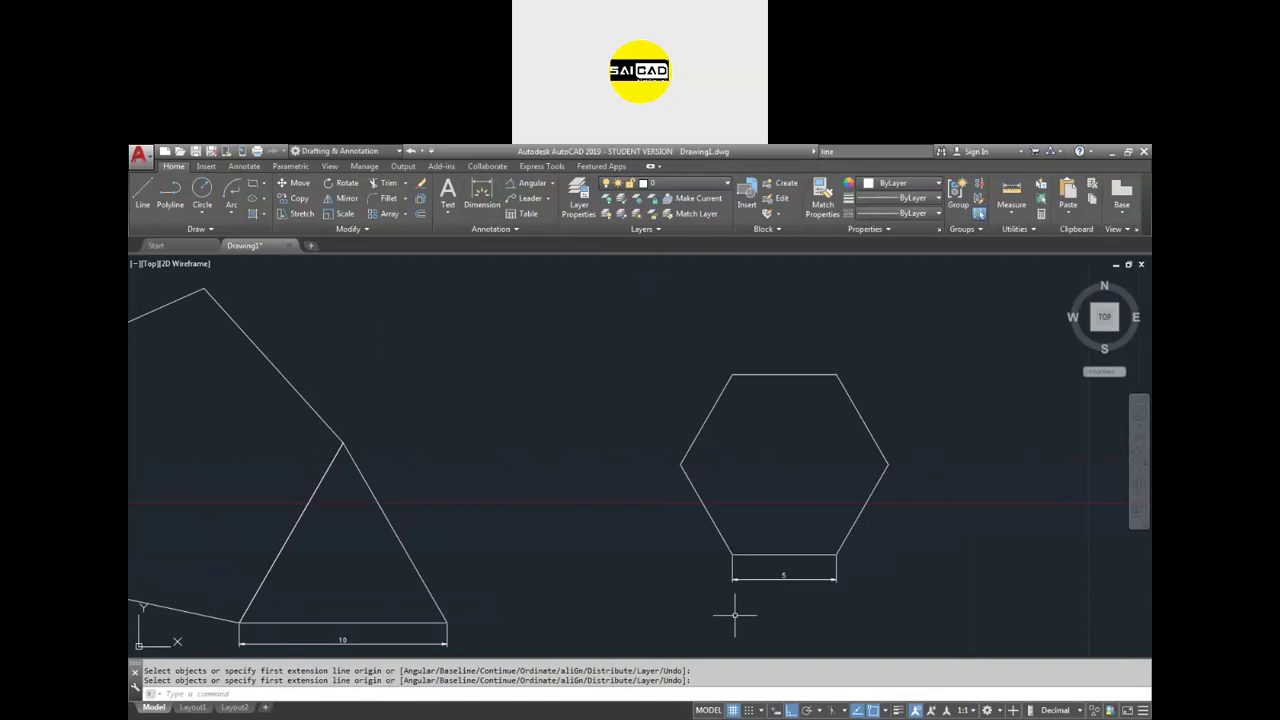
scroll(724, 545, "down", 4)
scroll(719, 548, "up", 4)
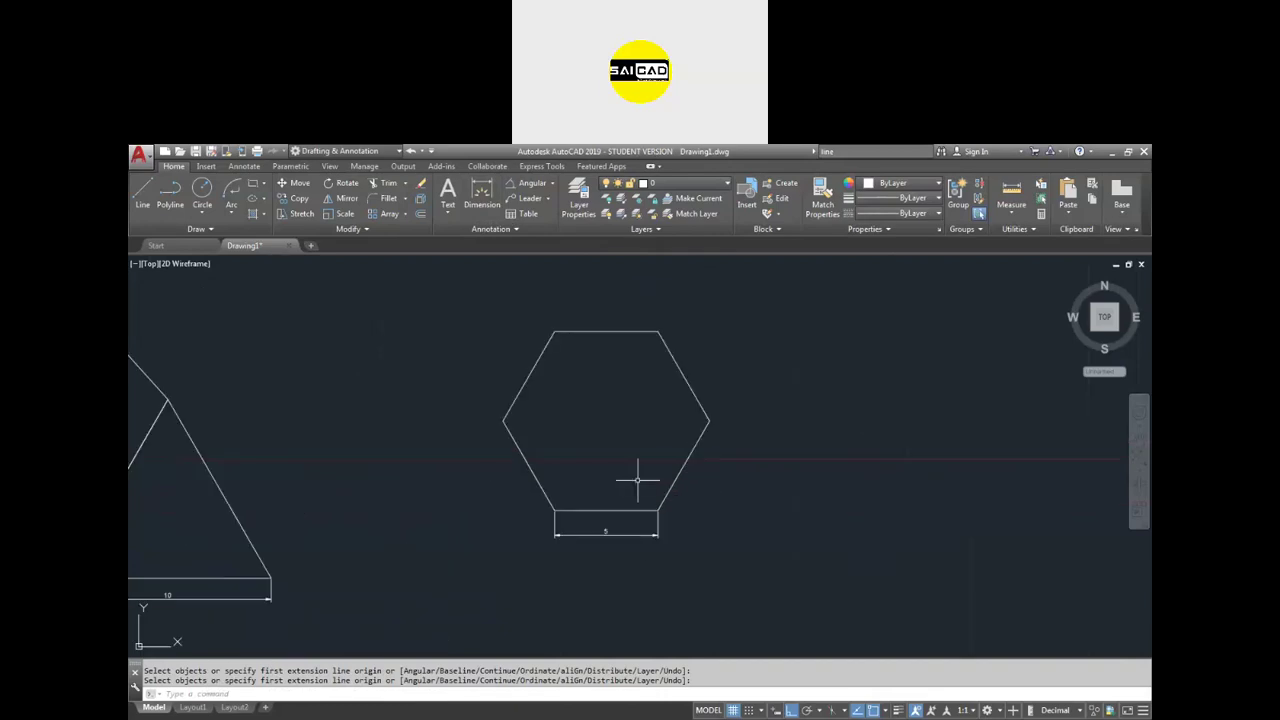
scroll(630, 484, "down", 5)
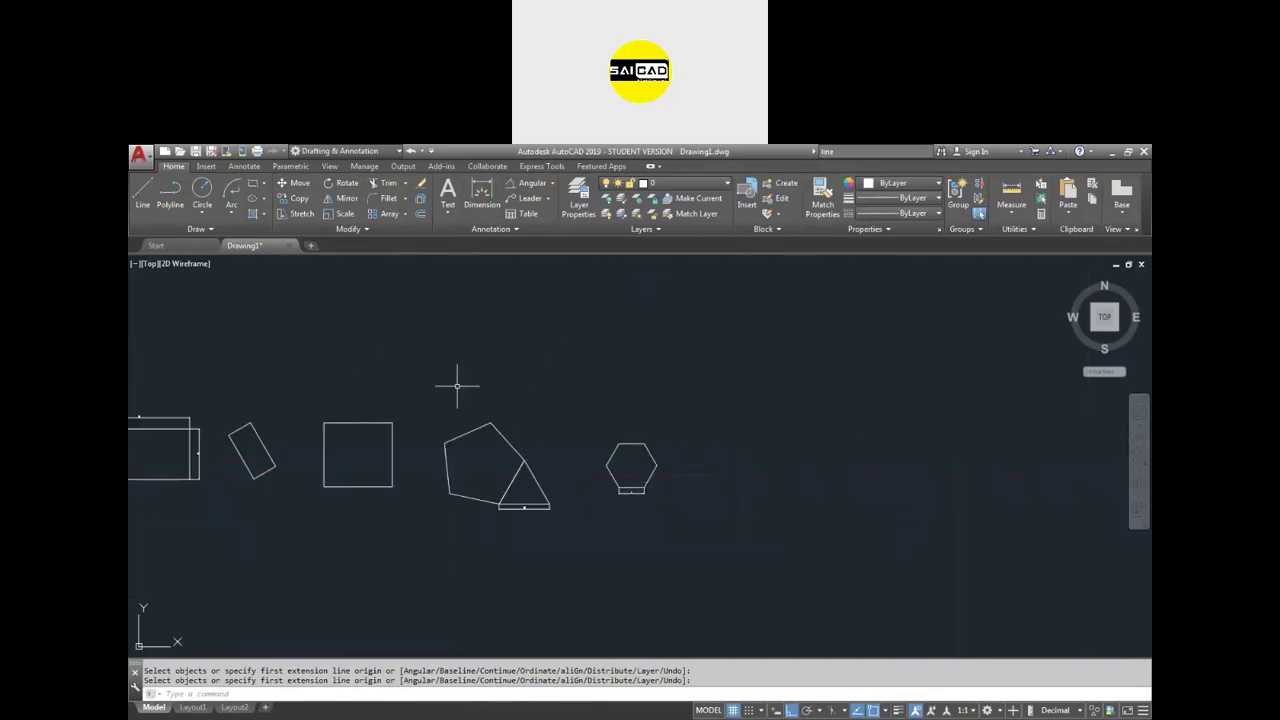
- Draw a centre-based ellipse above the hexagon with a 10 horizontal and 5 vertical axis distance
left_click(265, 199)
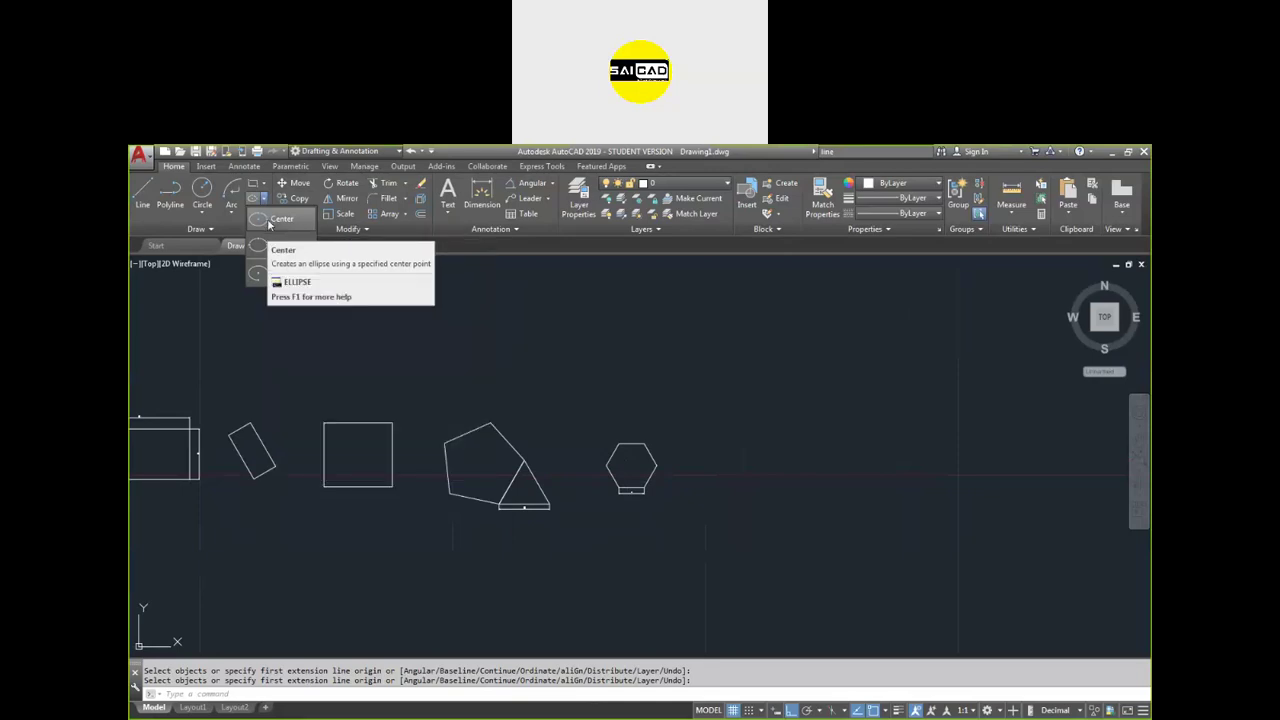
key("Escape")
key("Escape")
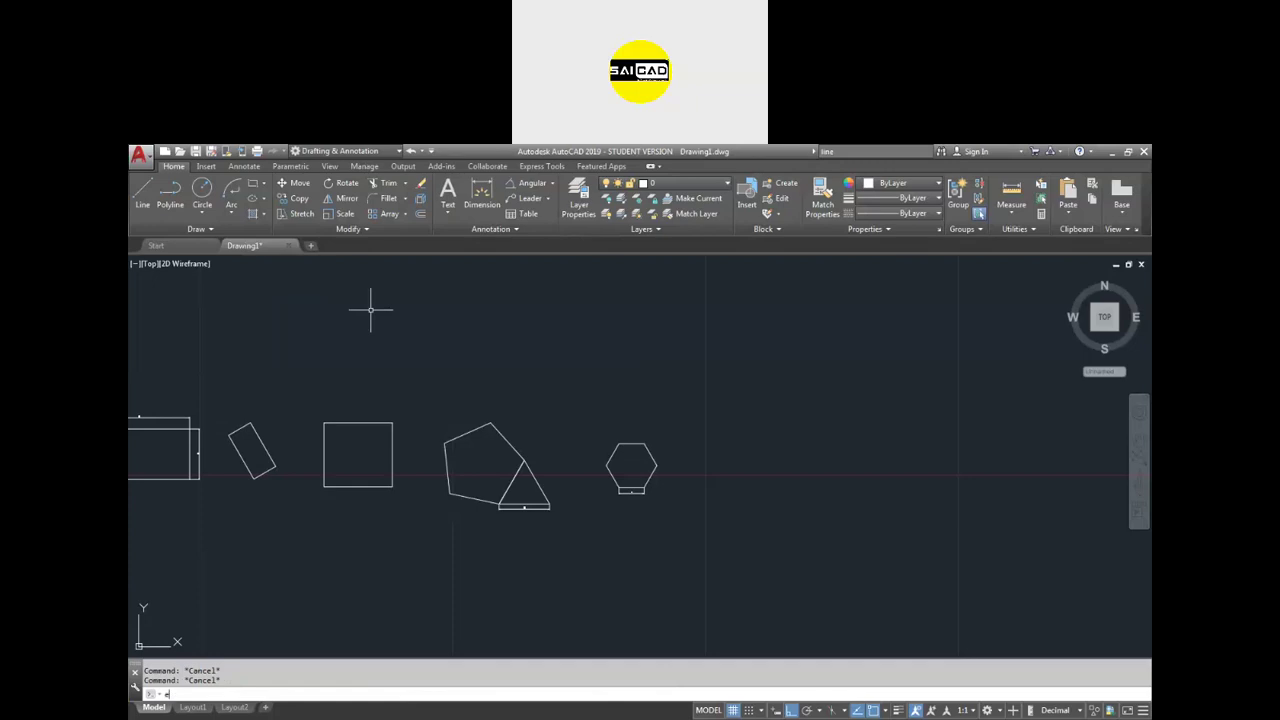
key("Return")
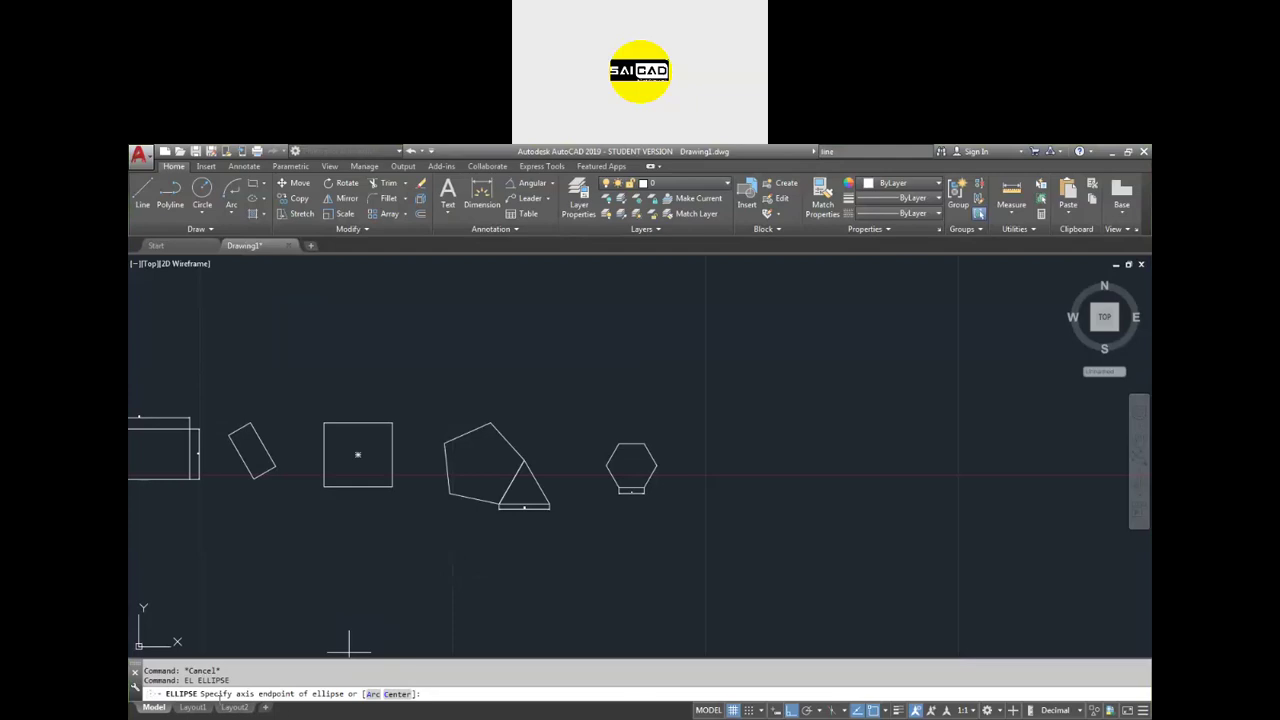
left_click(400, 694)
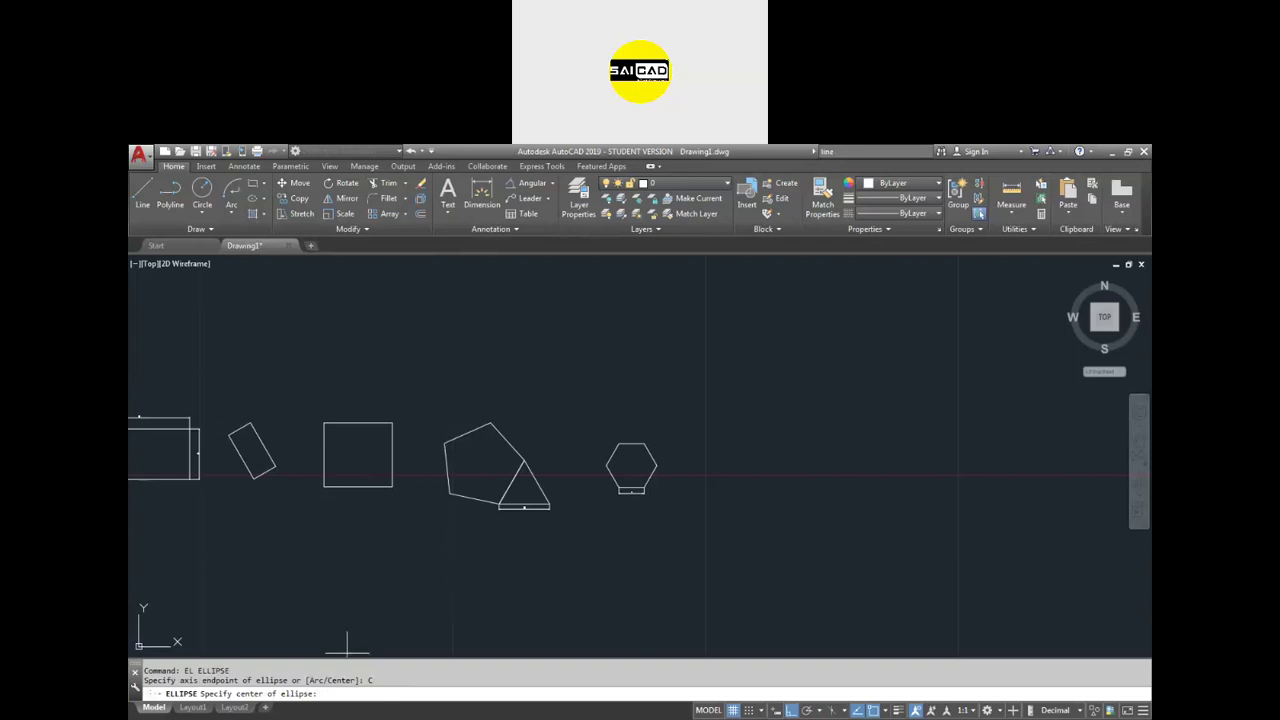
scroll(497, 560, "down", 3)
scroll(630, 410, "up", 6)
left_click(596, 434)
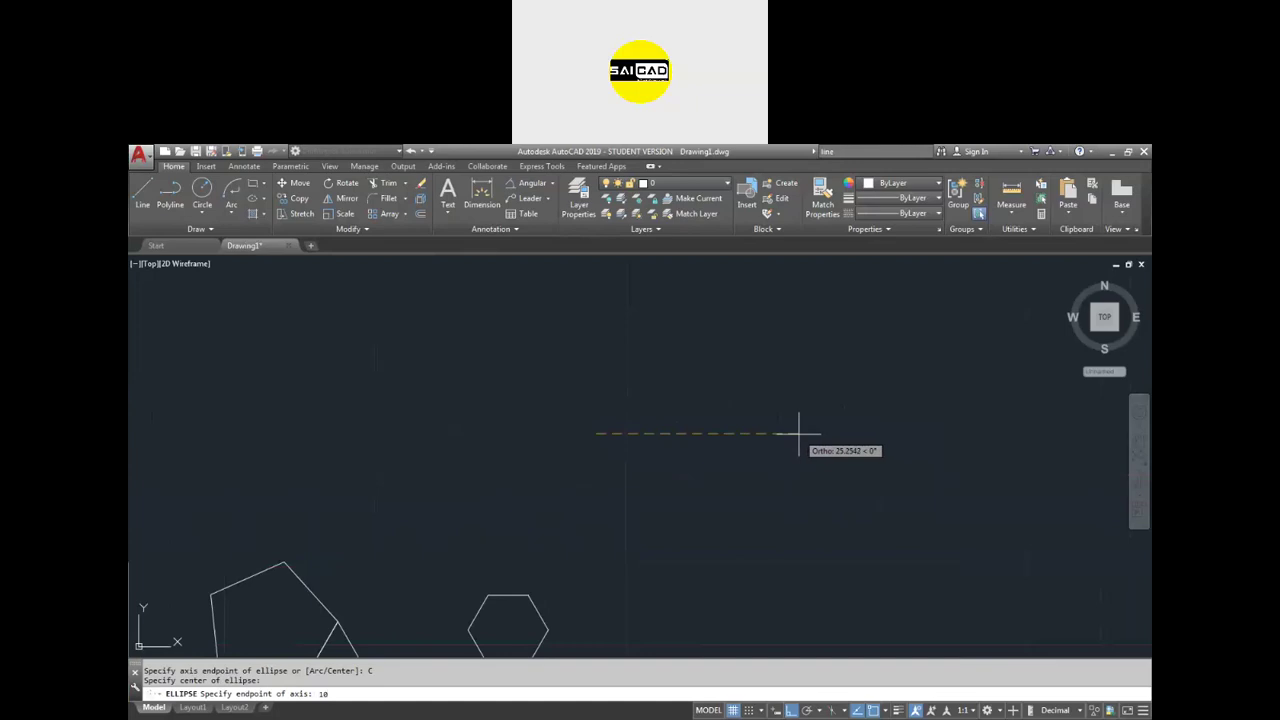
key("Return")
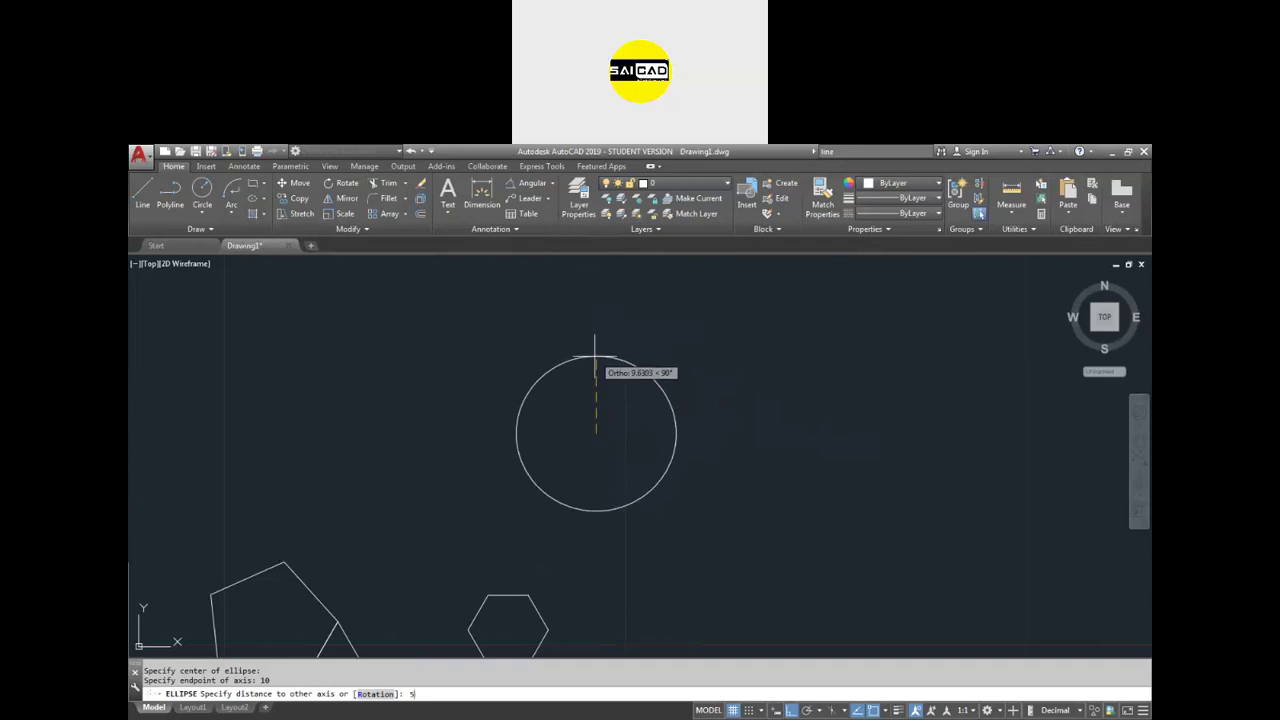
key("Return")
left_click(651, 374)
left_click(586, 451)
scroll(710, 448, "up", 2)
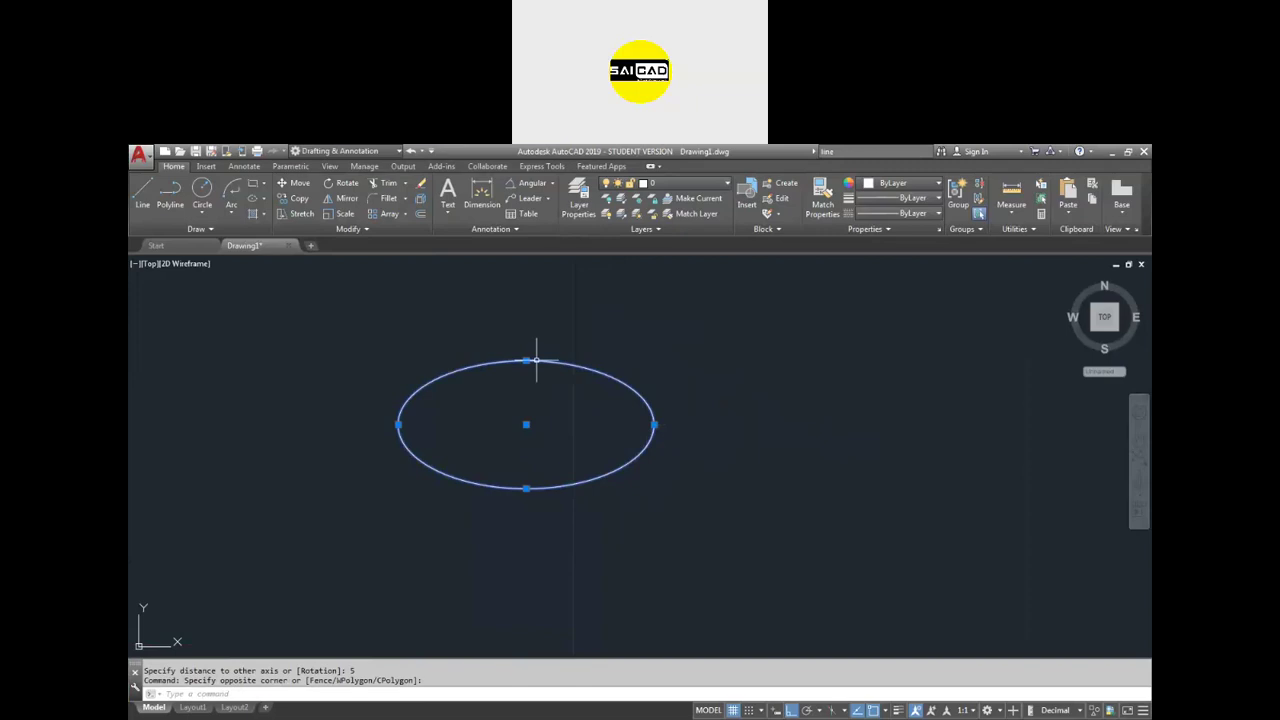
- Dimension the ellipse's half-axes: 5 from top to centre and 10 from centre to right
left_click(481, 195)
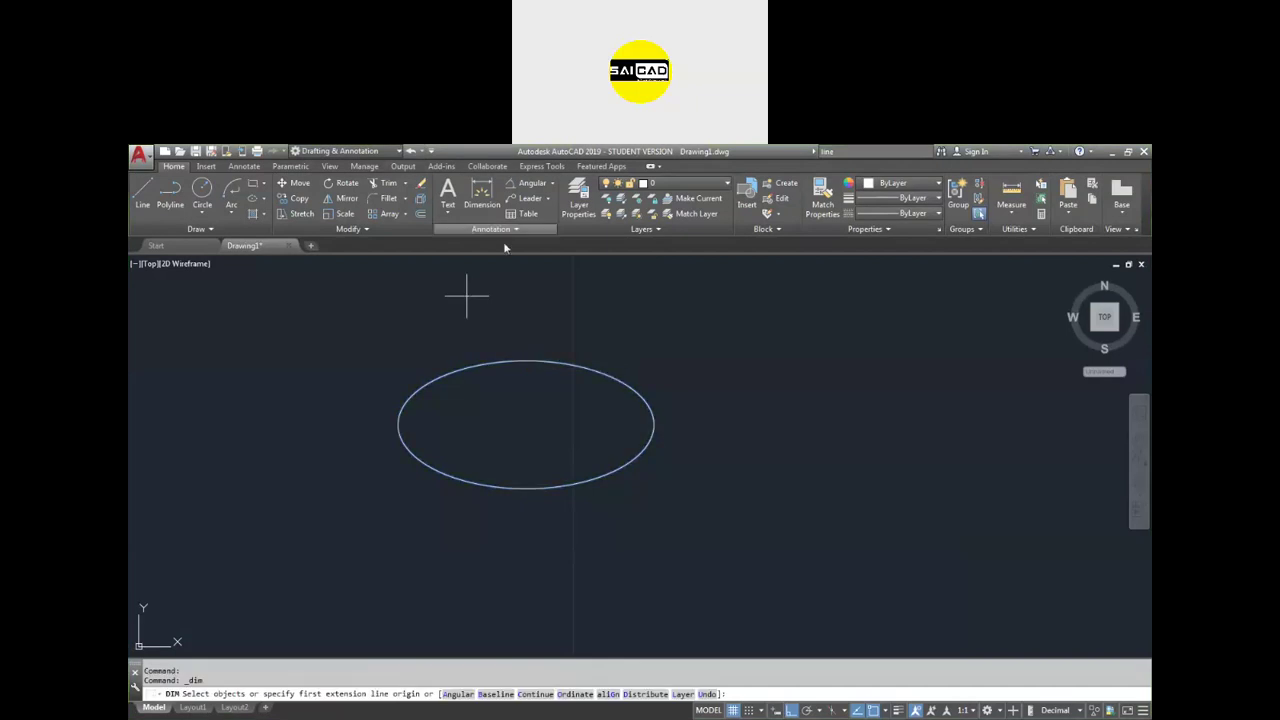
left_click(526, 361)
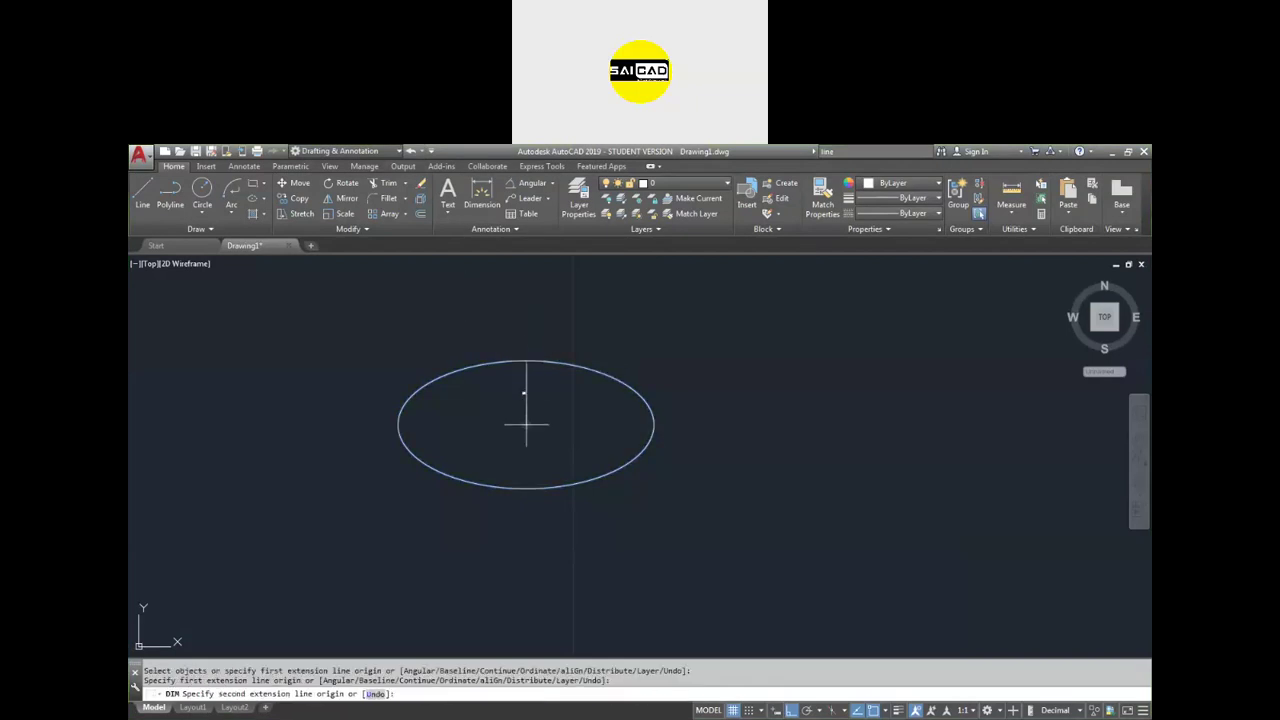
left_click(526, 425)
left_click(543, 414)
scroll(551, 391, "up", 5)
scroll(533, 373, "down", 3)
left_click(796, 460)
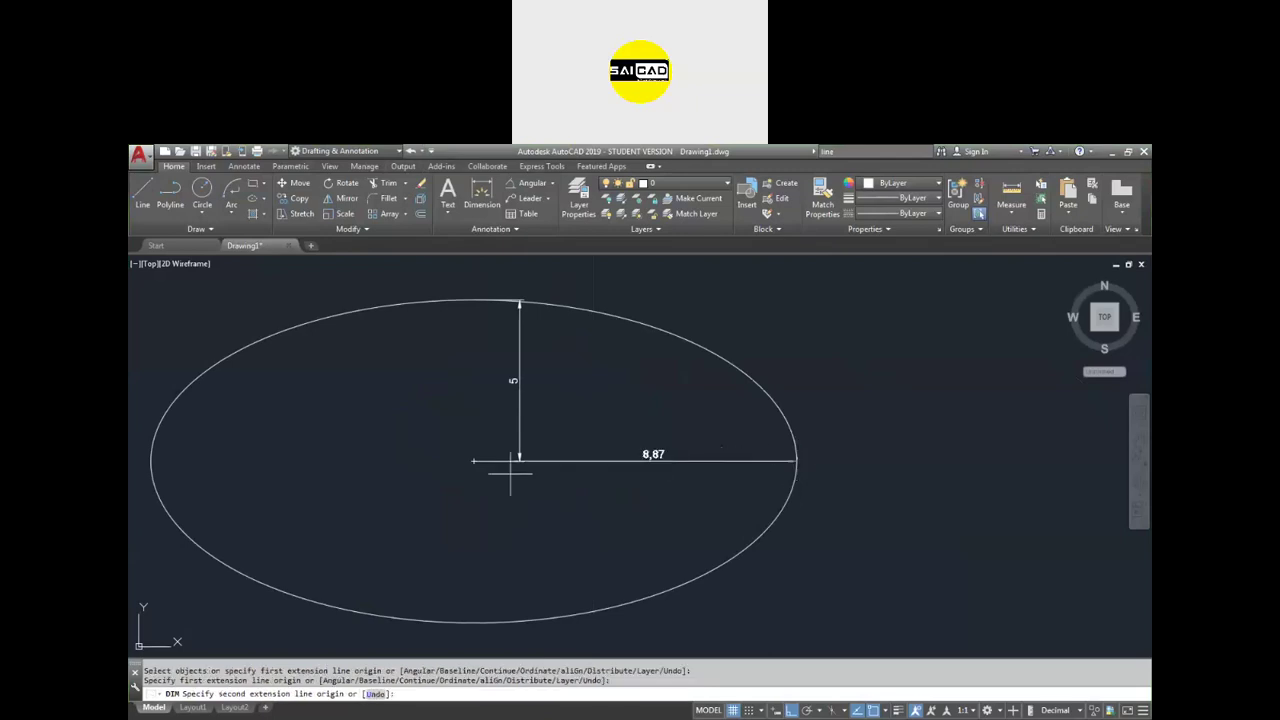
left_click(474, 461)
left_click(520, 505)
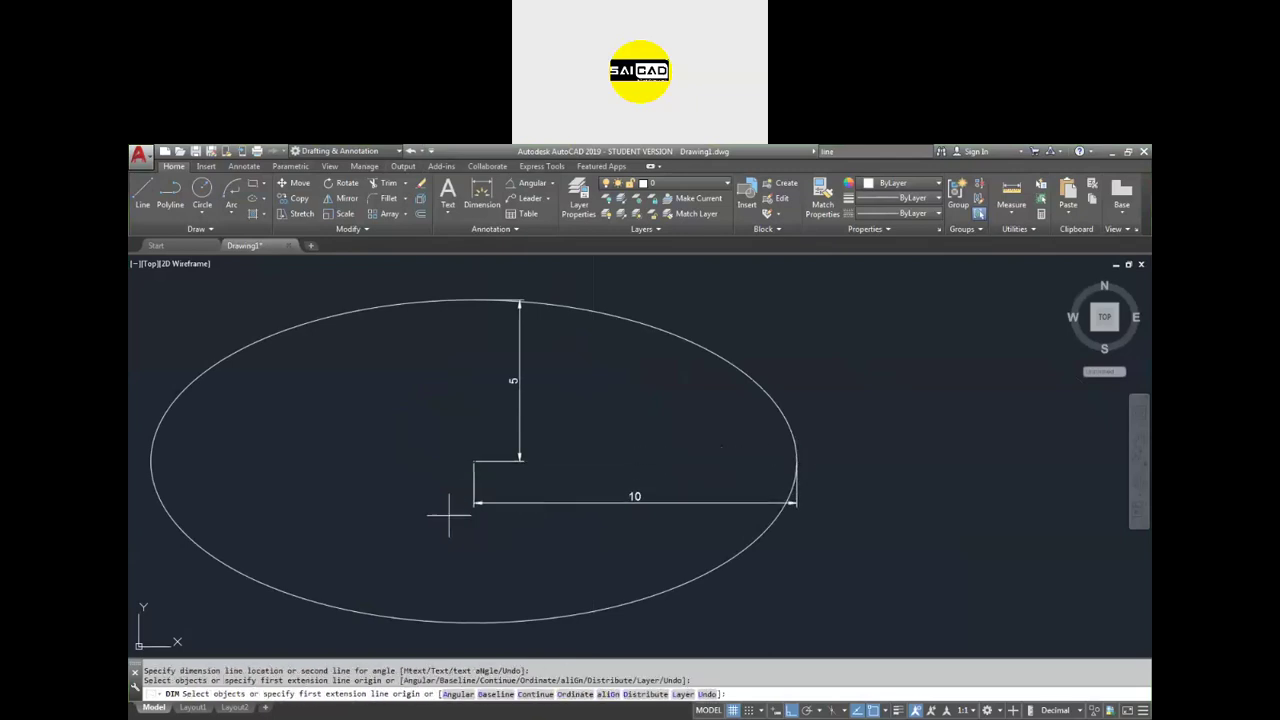
scroll(435, 521, "down", 2)
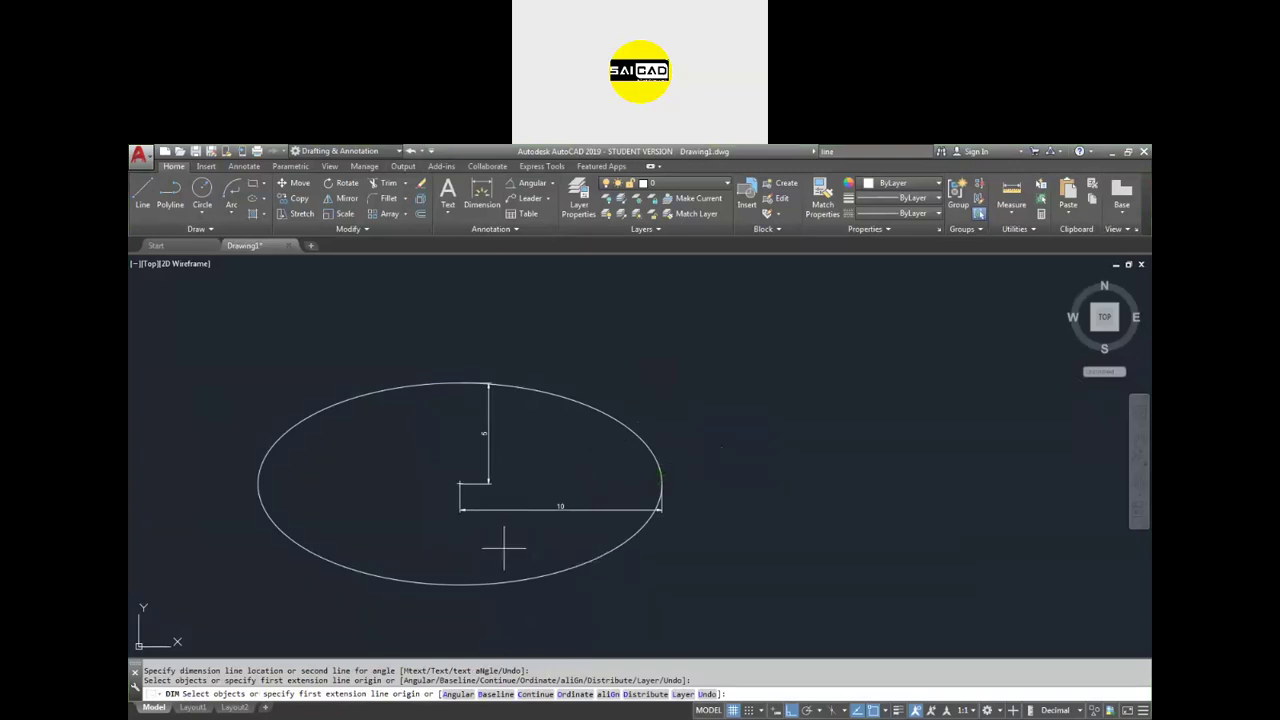
key("Escape")
type("el")
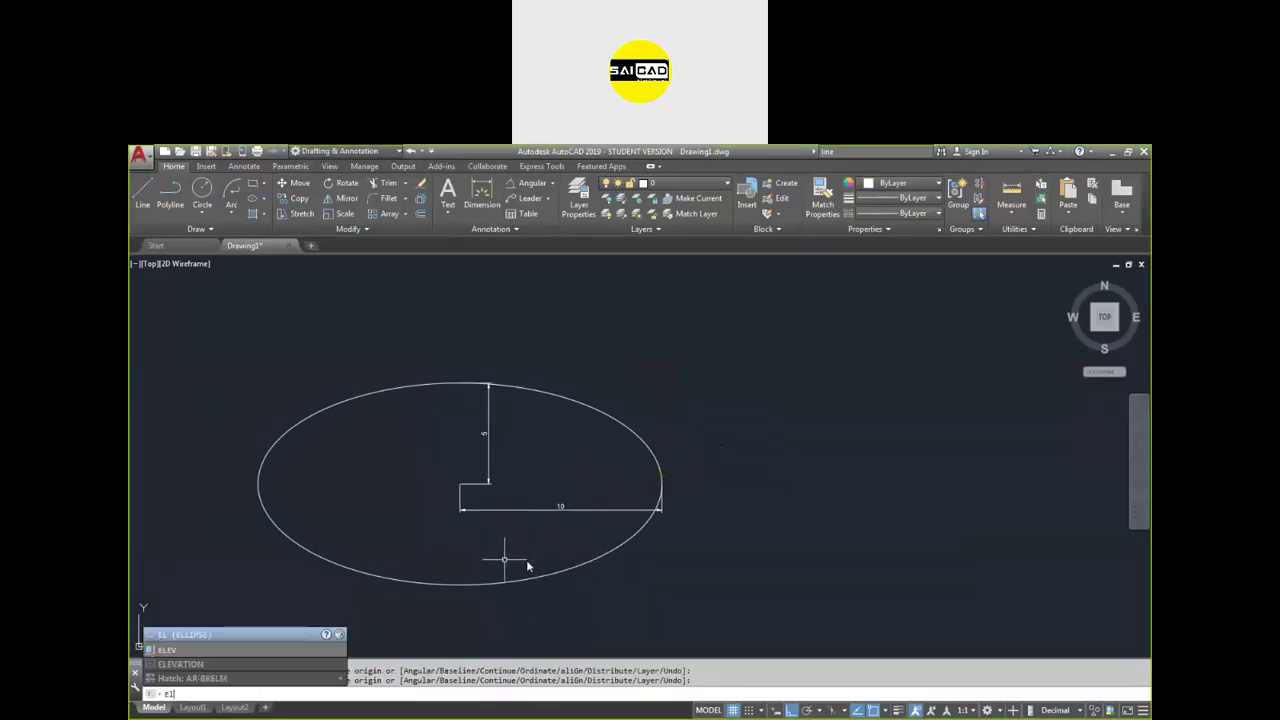
key("Return")
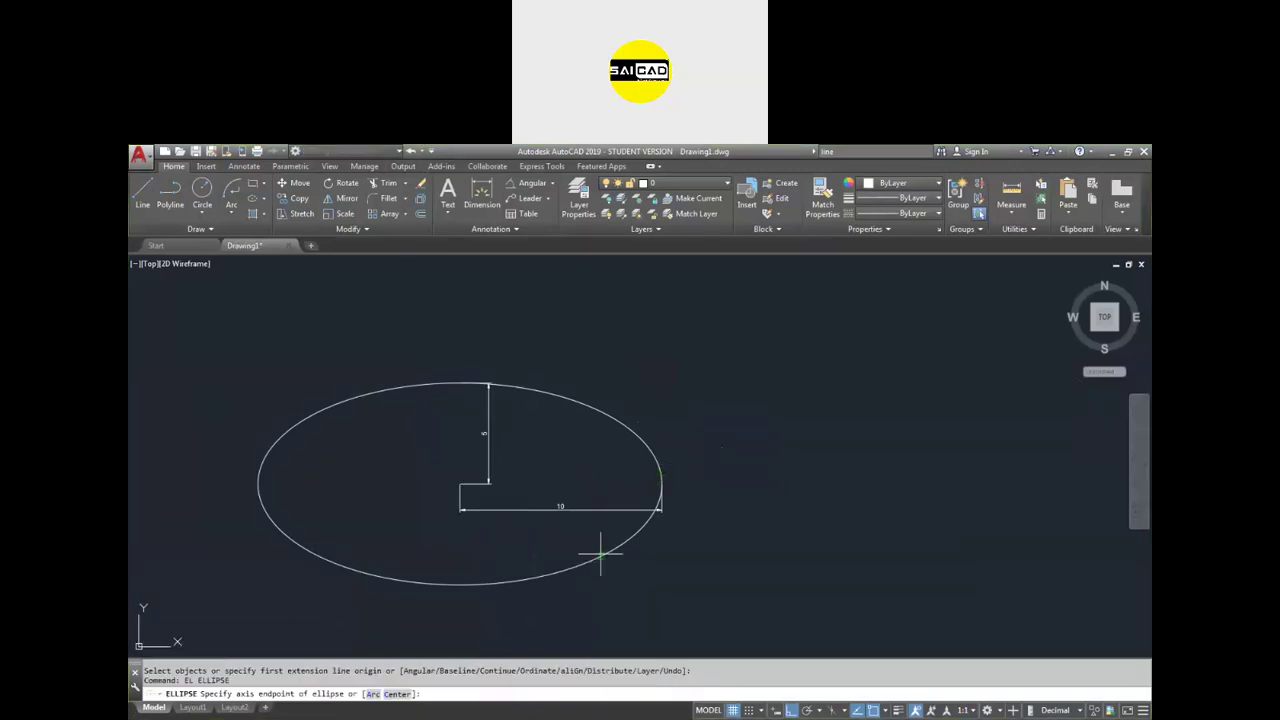
left_click(400, 693)
left_click(832, 504)
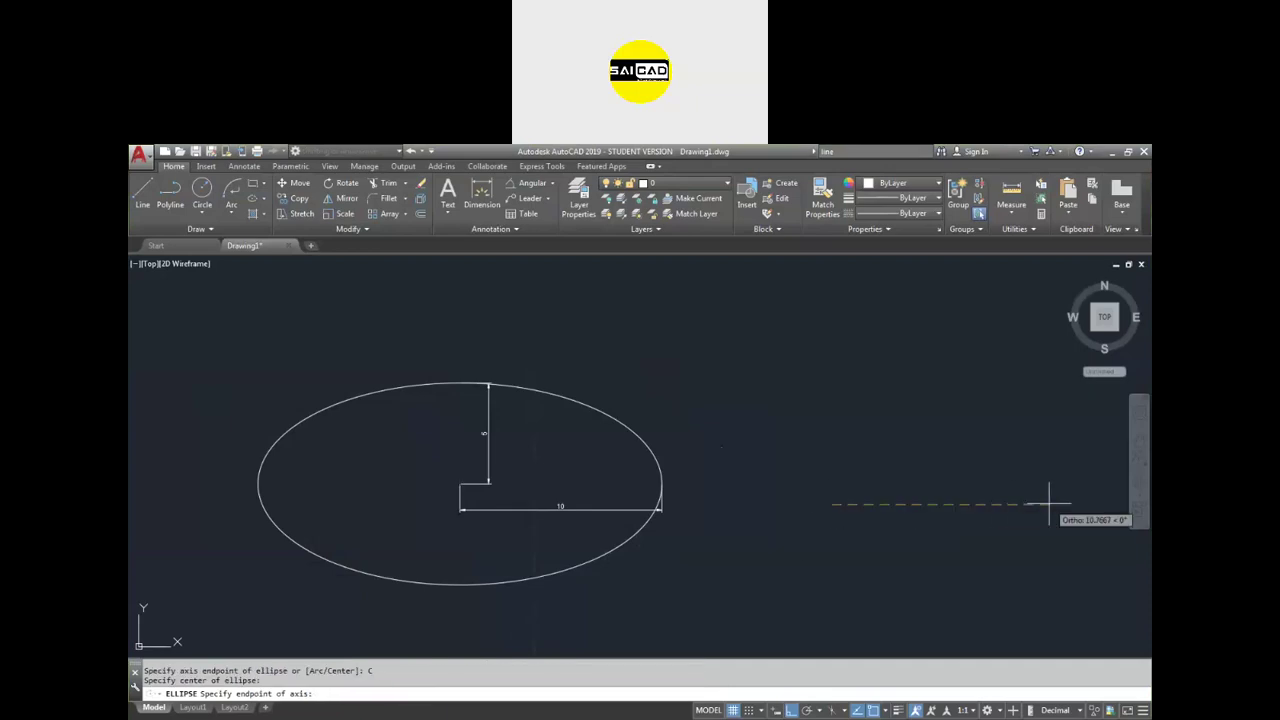
type("5")
key("Return")
type("5")
key("Return")
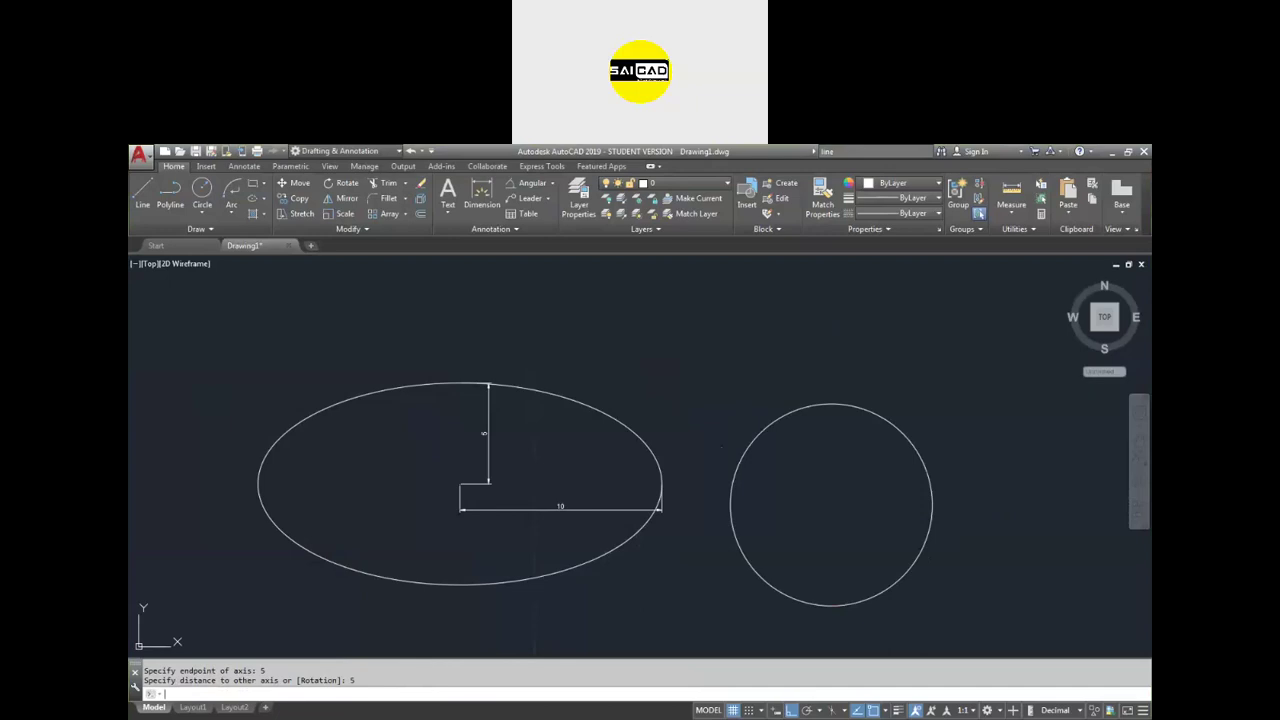
left_click(951, 429)
left_click(902, 468)
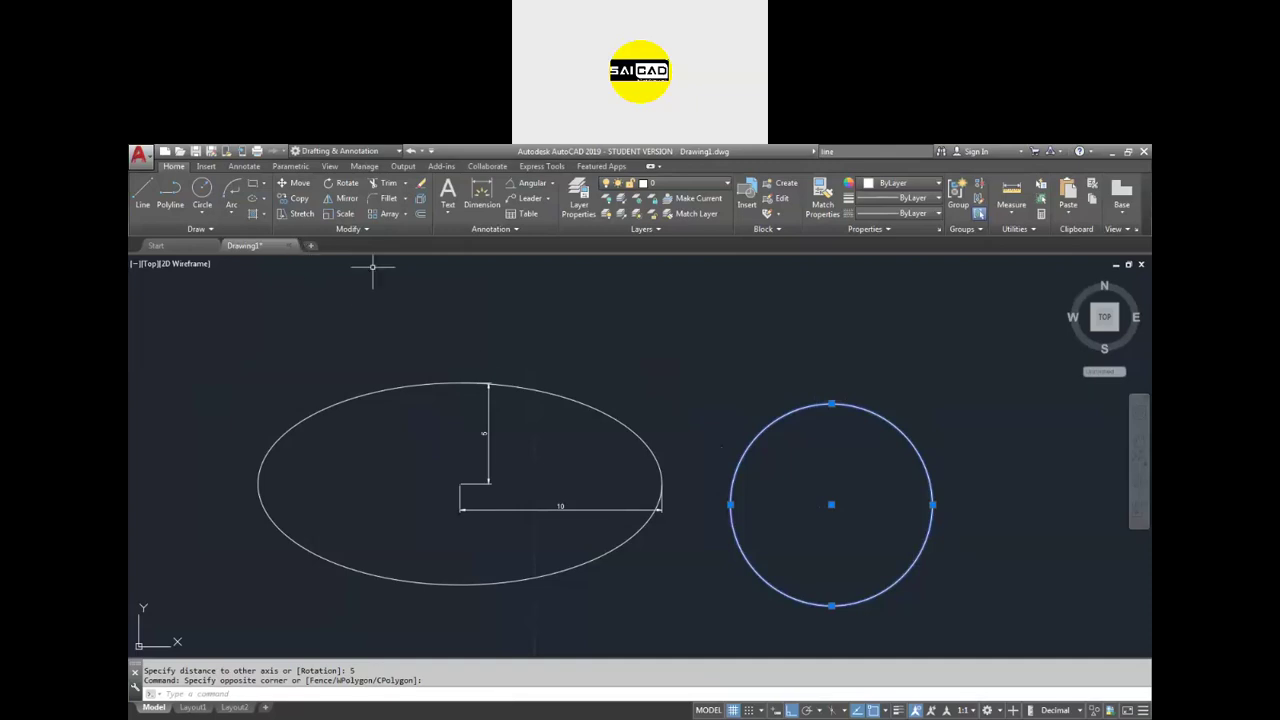
key("Delete")
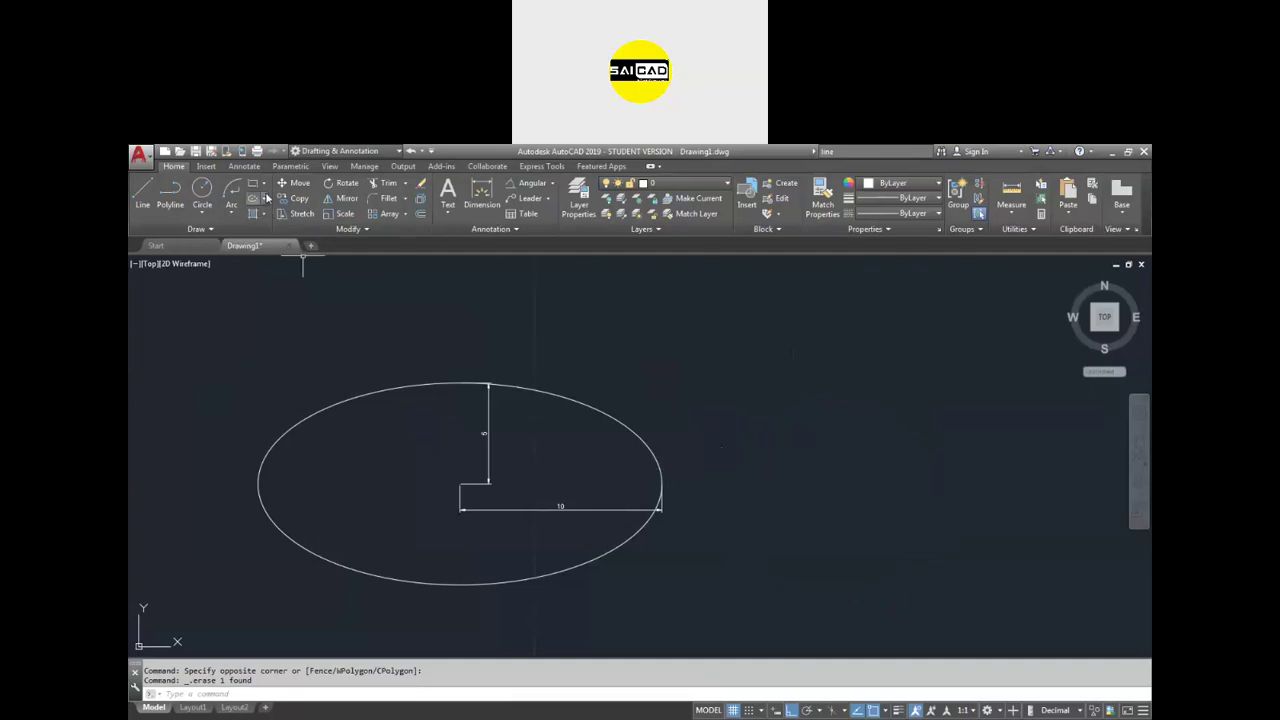
left_click(265, 199)
left_click(290, 472)
left_click(239, 540)
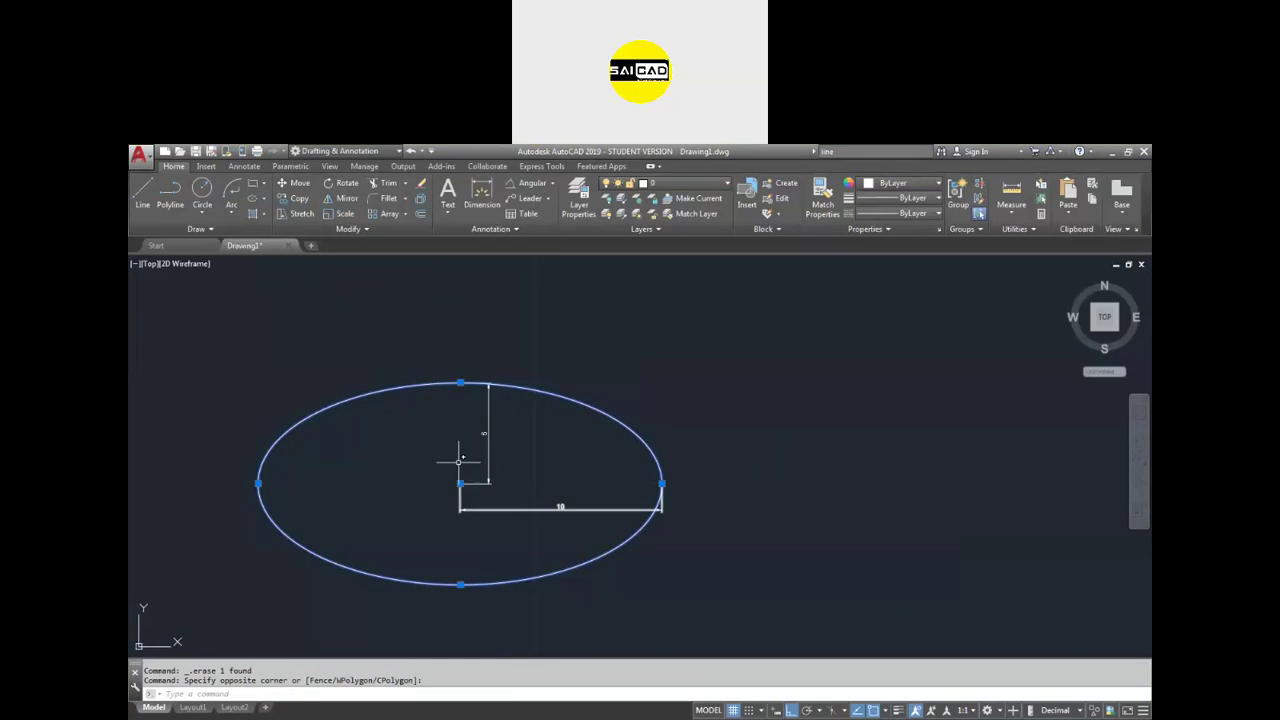
left_click(263, 198)
- Draw a second ellipse by axis endpoints with a 20 axis and 5 half-axis
left_click(287, 246)
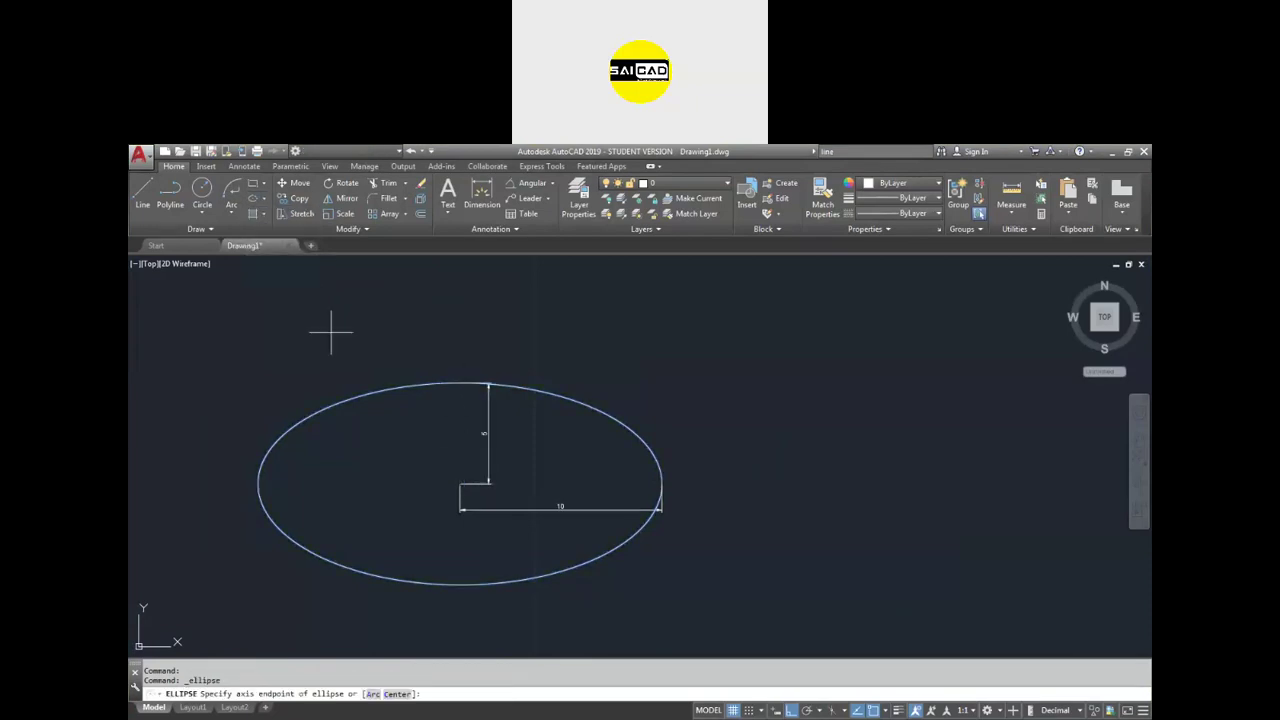
left_click(835, 489)
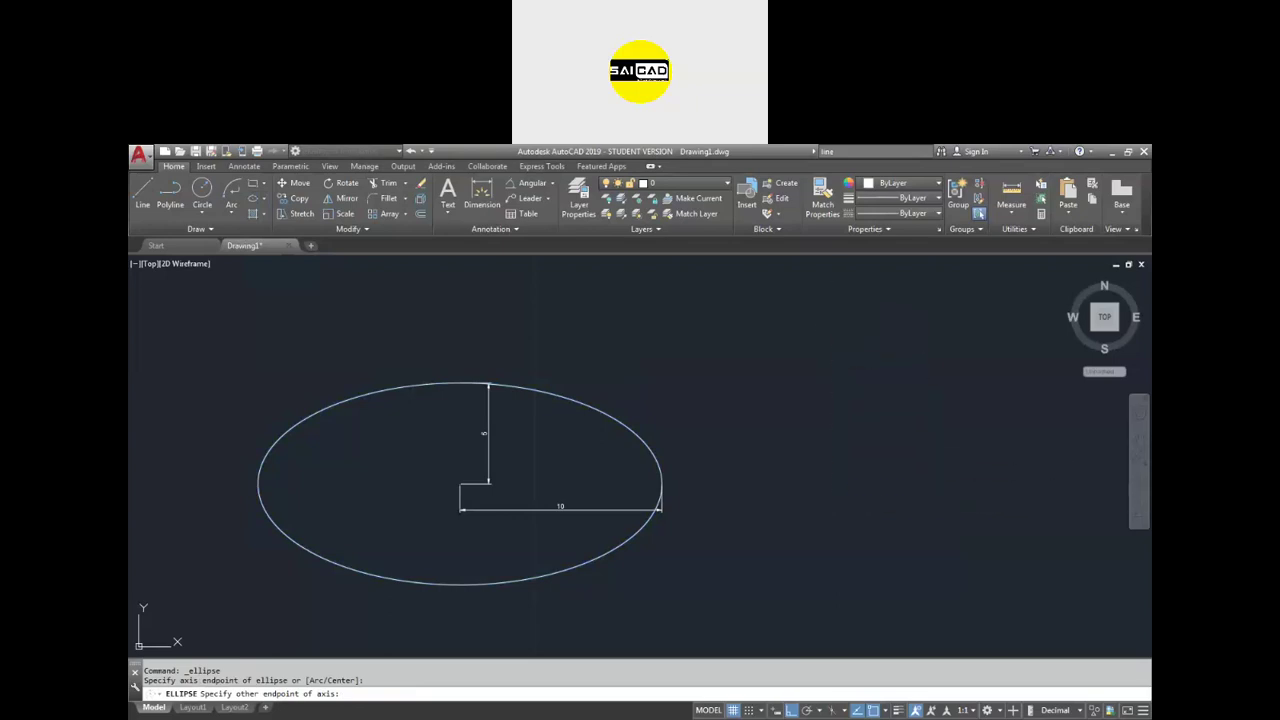
scroll(720, 530, "down", 4)
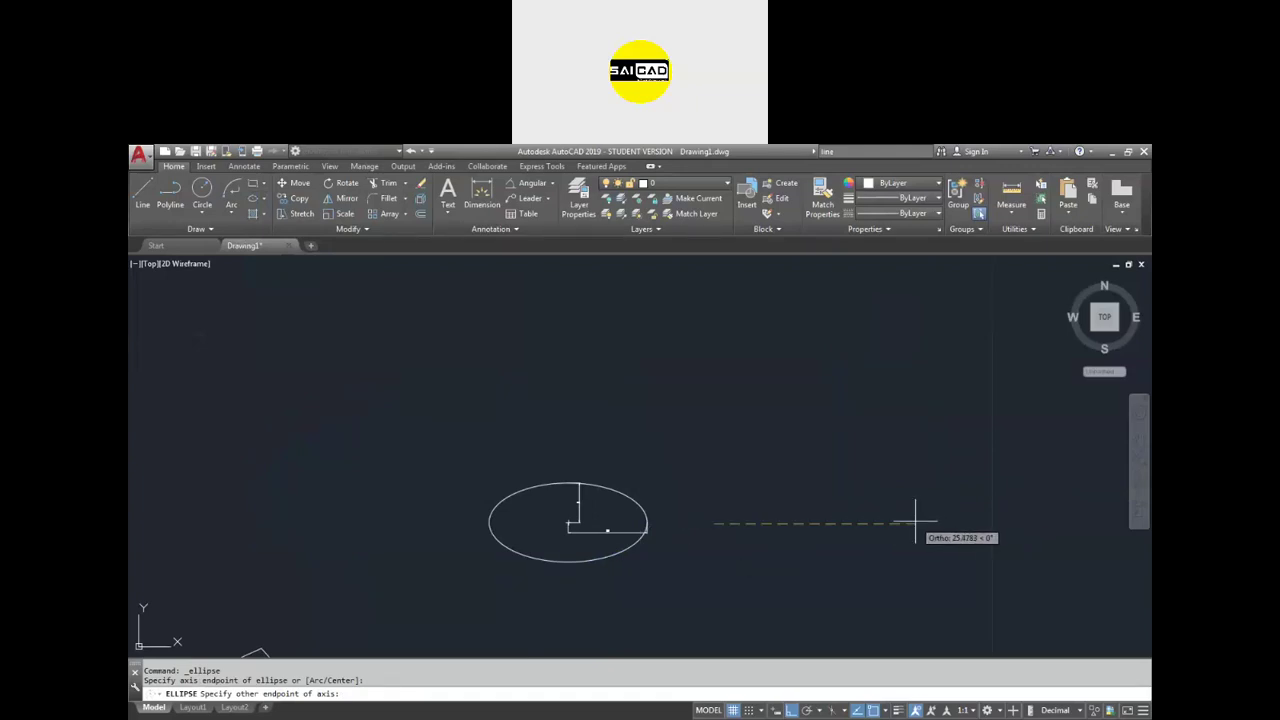
key("Return")
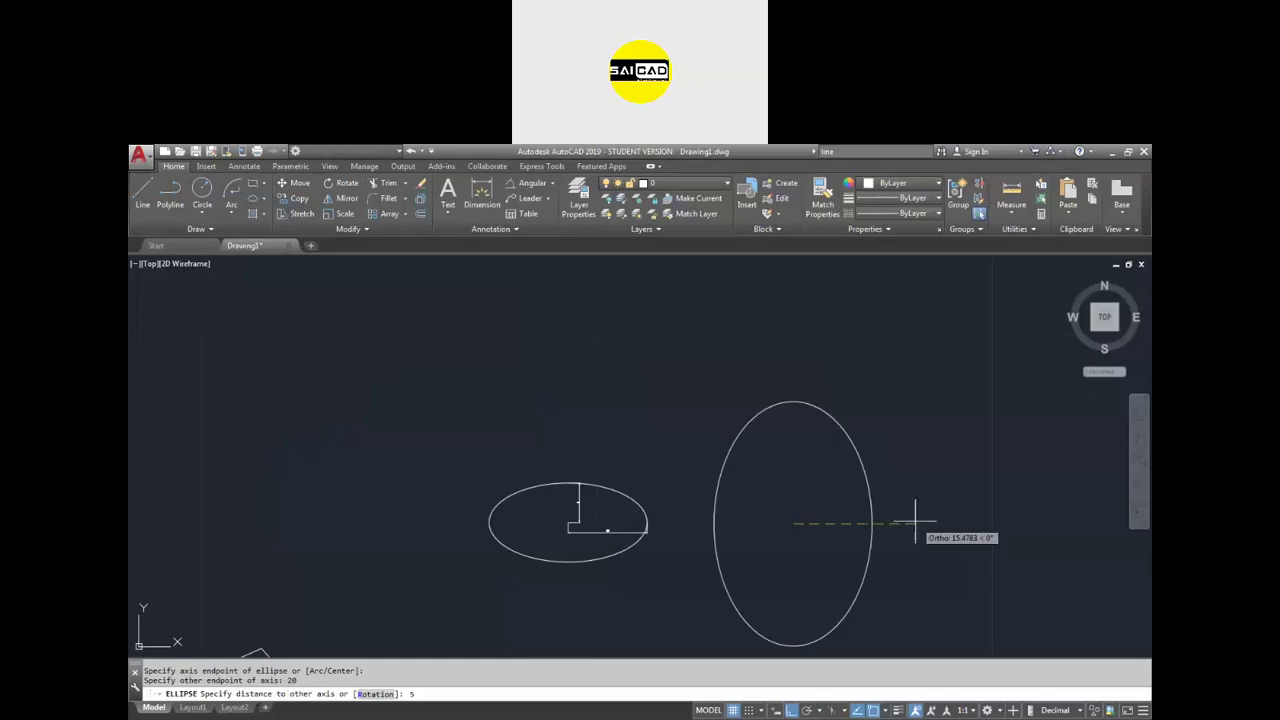
type("5")
key("Return")
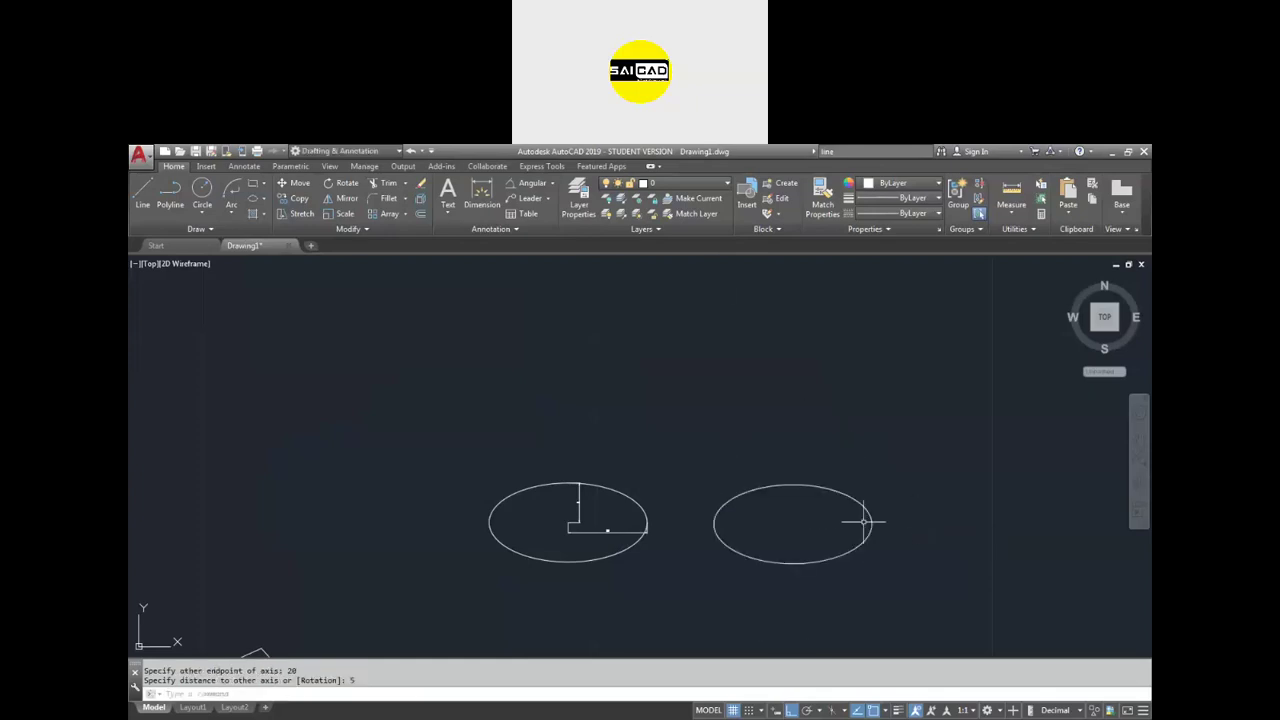
- Dimension the second ellipse's full width as 20 below it
left_click(482, 196)
scroll(862, 518, "up", 2)
left_click(627, 527)
left_click(879, 527)
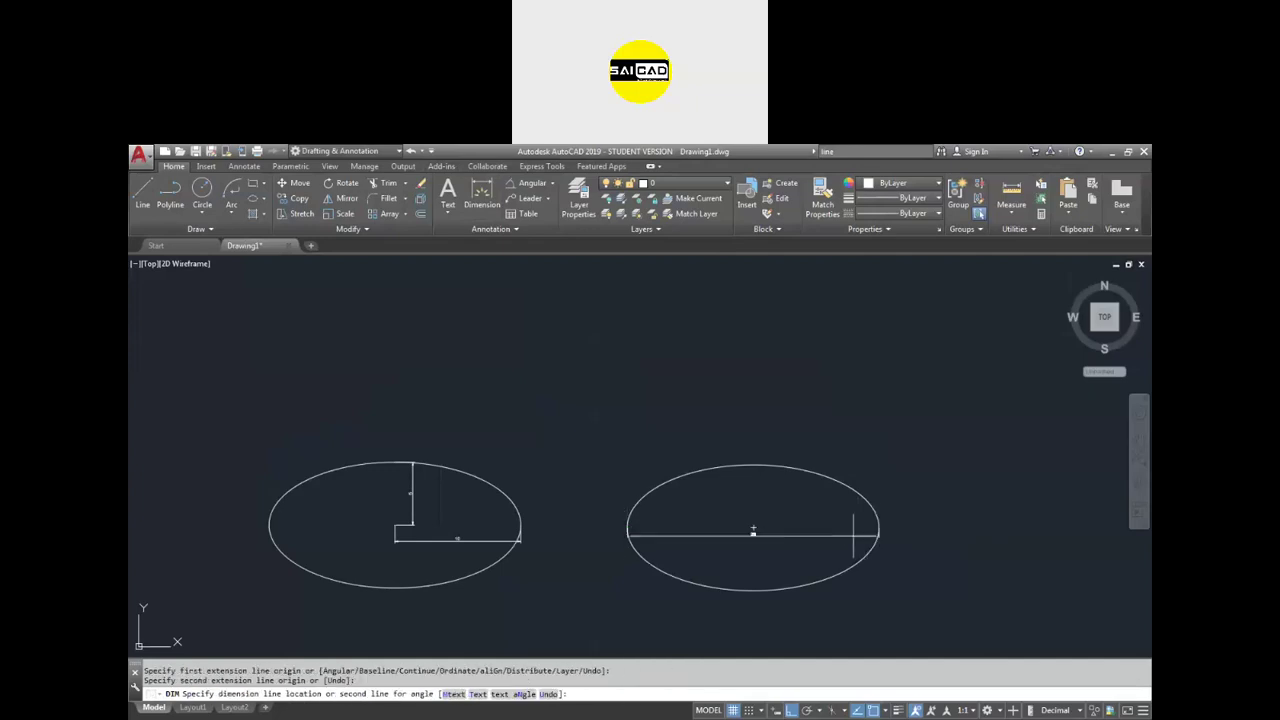
left_click(757, 547)
scroll(761, 552, "up", 6)
scroll(729, 465, "down", 4)
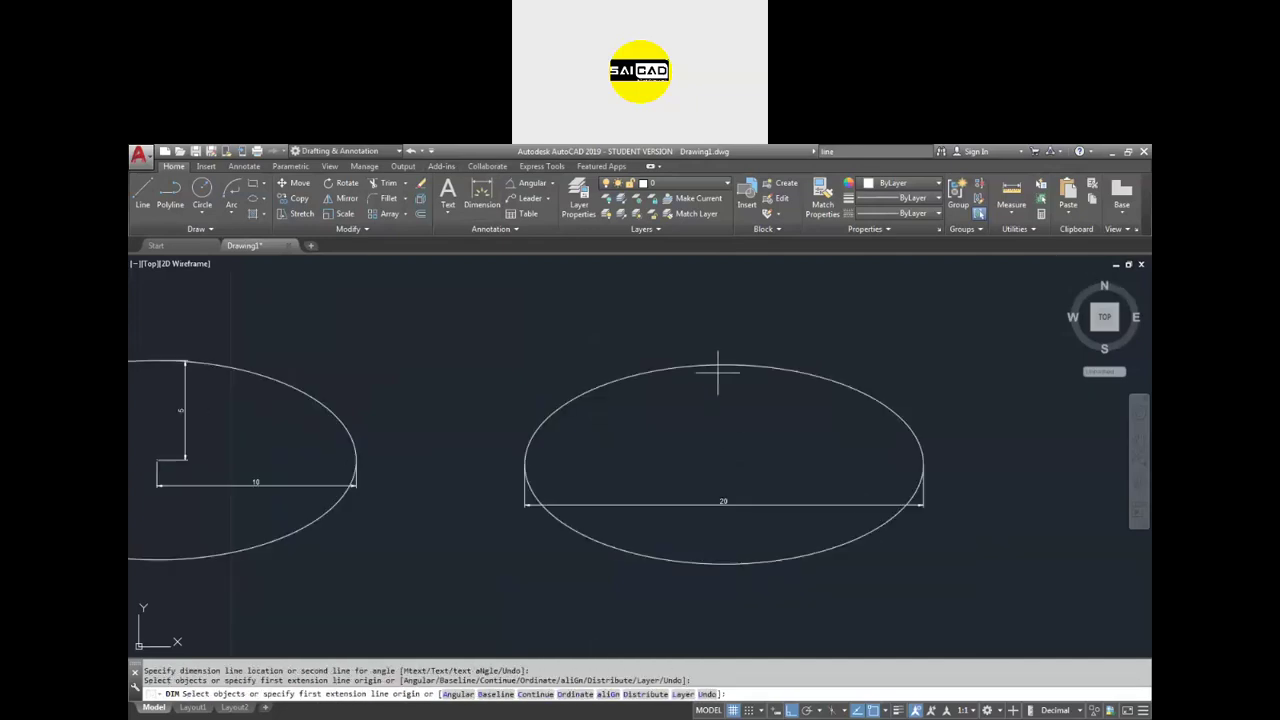
- Dimension the second ellipse's top-to-centre distance as 5
left_click(724, 365)
left_click(724, 464)
left_click(755, 433)
scroll(755, 433, "up", 3)
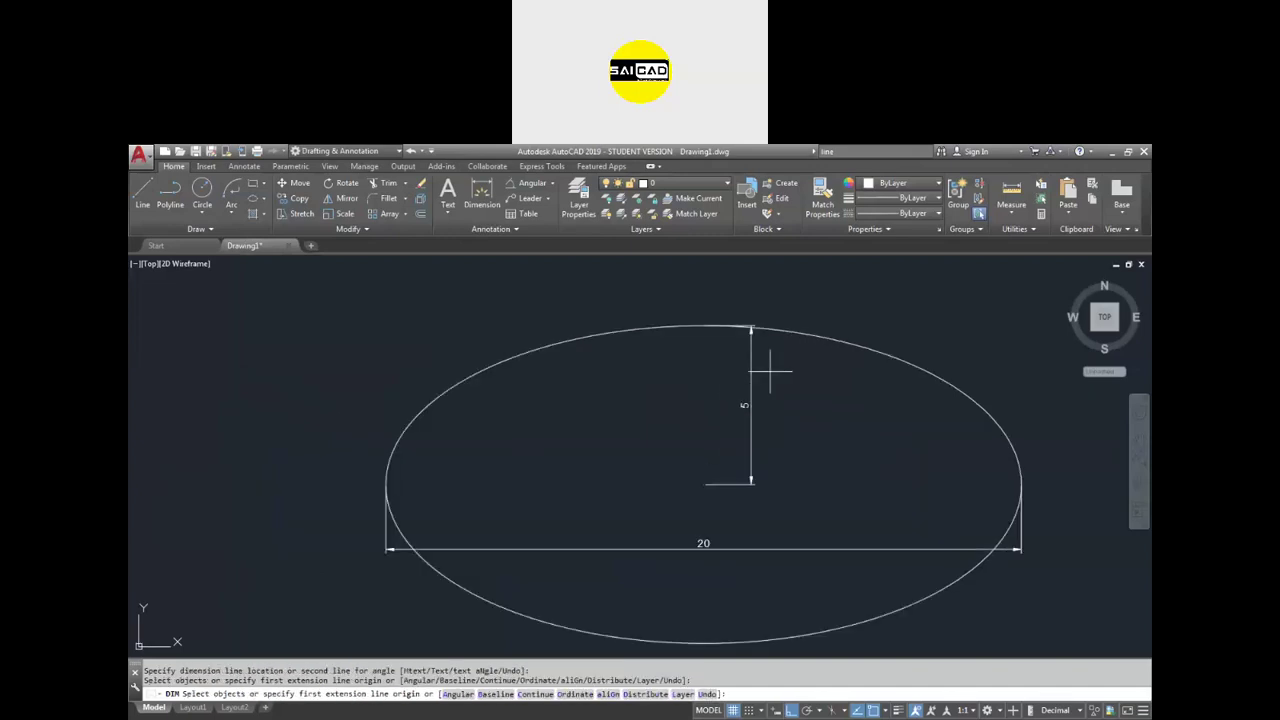
scroll(790, 390, "down", 3)
scroll(752, 453, "down", 2)
scroll(733, 455, "up", 2)
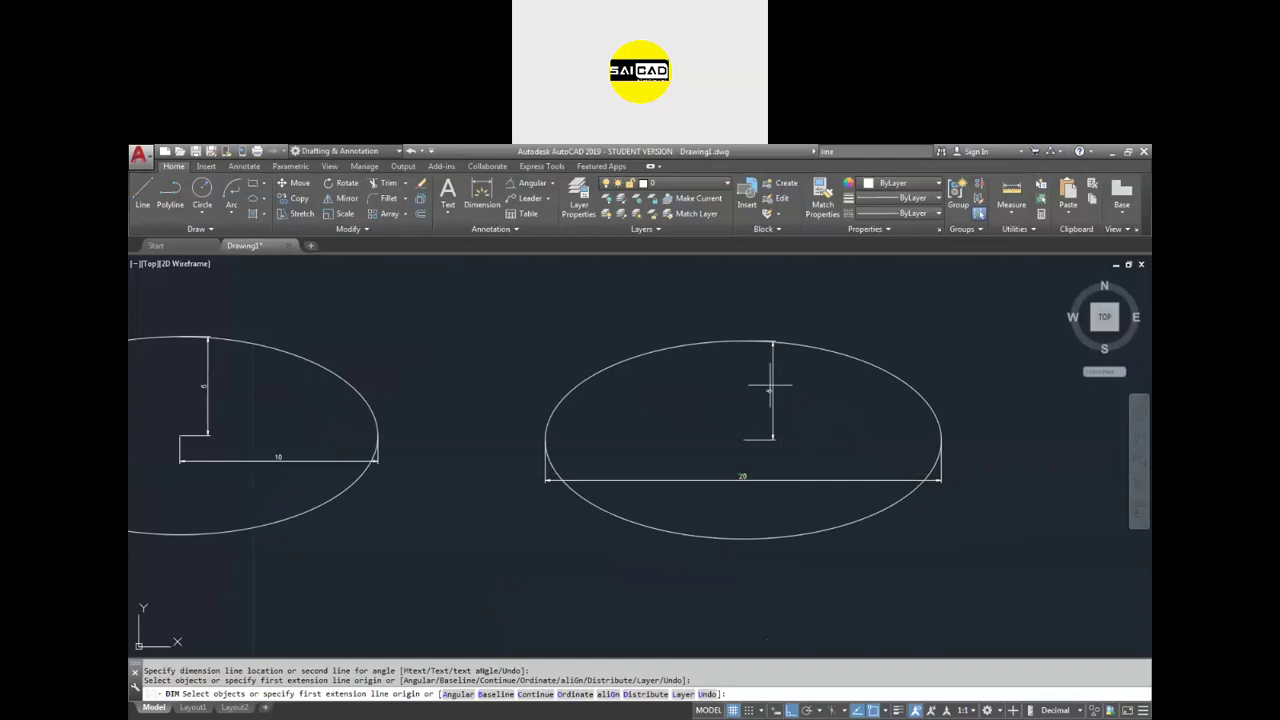
key("Return")
scroll(770, 390, "down", 2)
key("Escape")
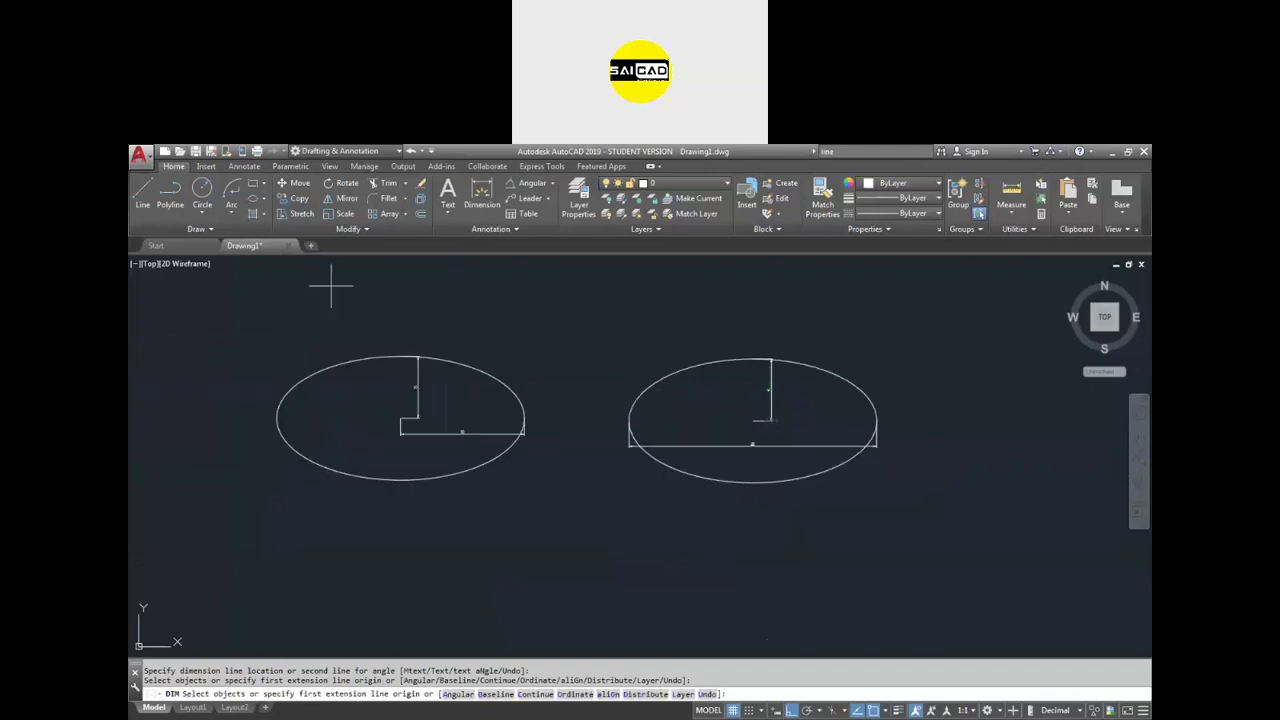
- Start a third axis-endpoint ellipse, placing its first endpoint right of the hexagon
left_click(264, 199)
left_click(282, 240)
scroll(663, 430, "down", 3)
scroll(665, 485, "up", 3)
left_click(735, 510)
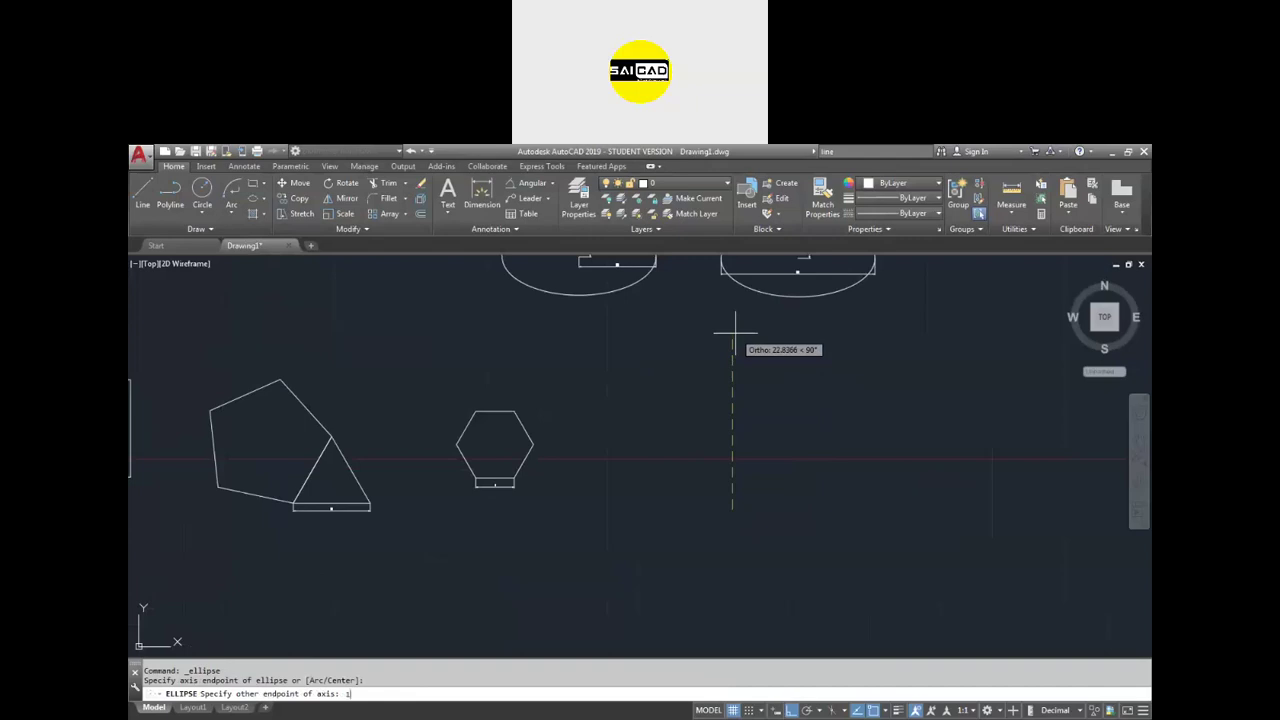
- Finish the third ellipse with a 10 vertical axis and 15 half-width
type("10")
key("Return")
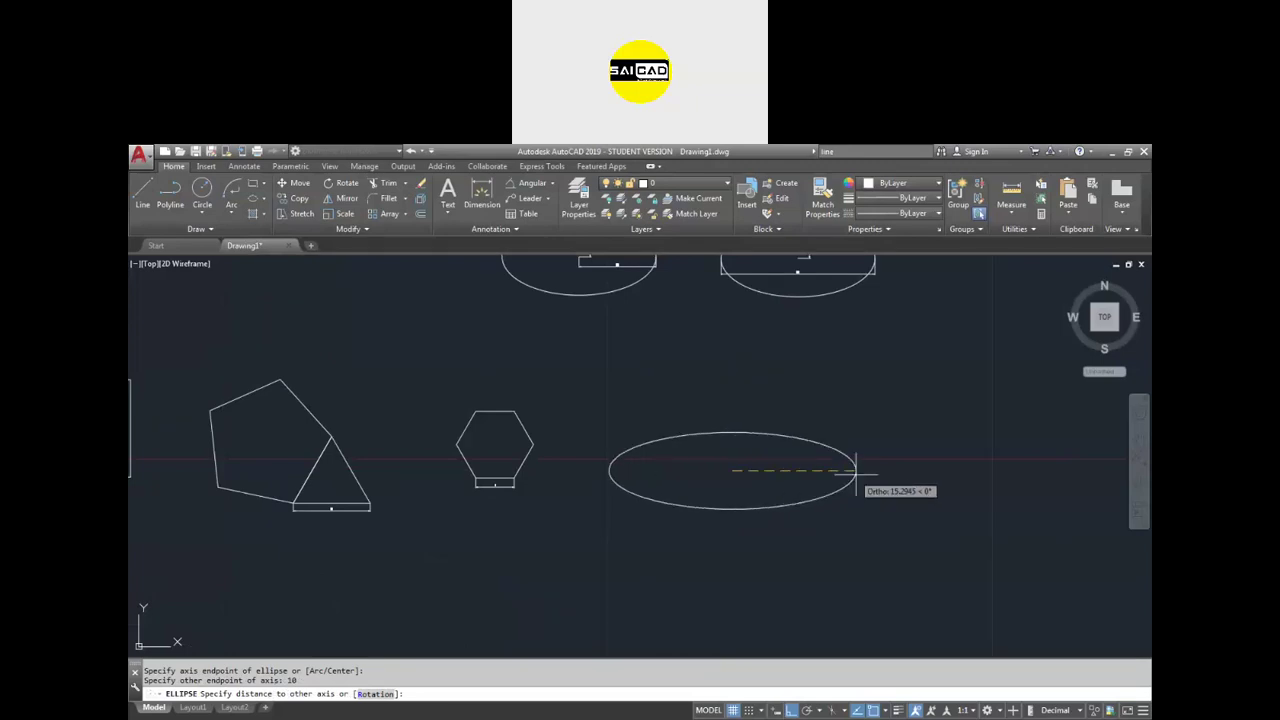
type("15")
key("Return")
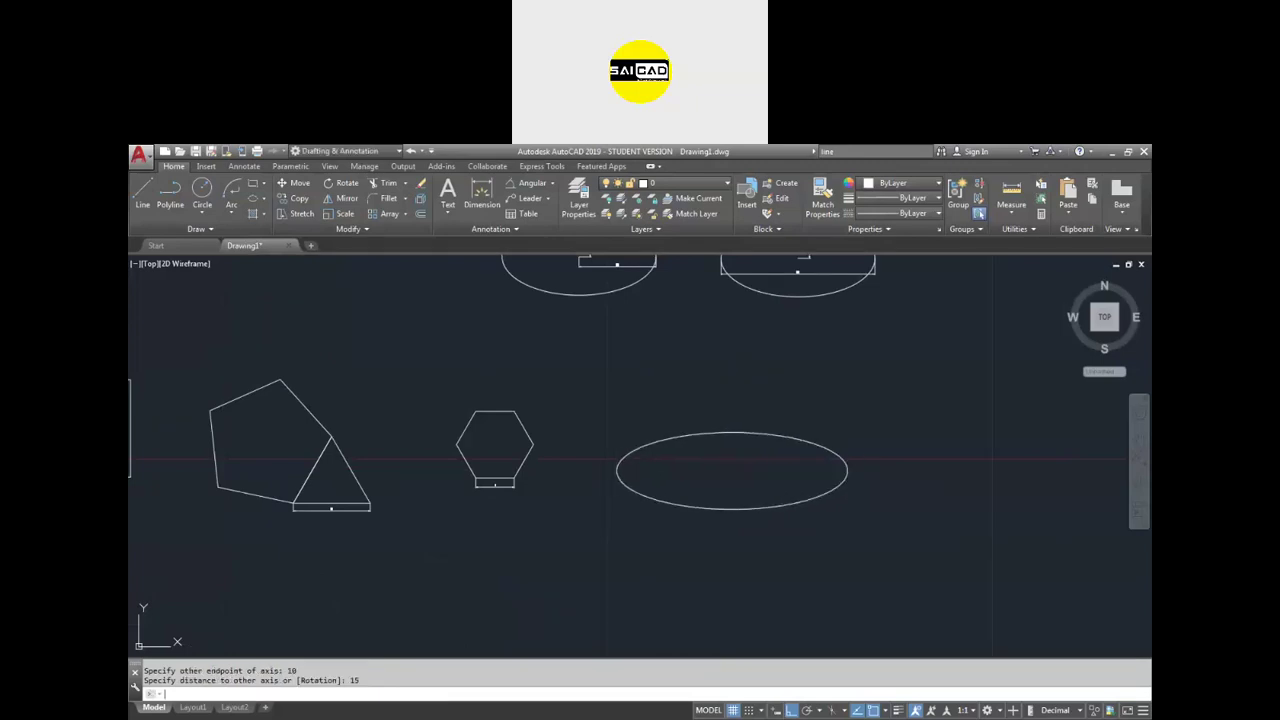
- Dimension the third ellipse's vertical axis as 10
left_click(482, 195)
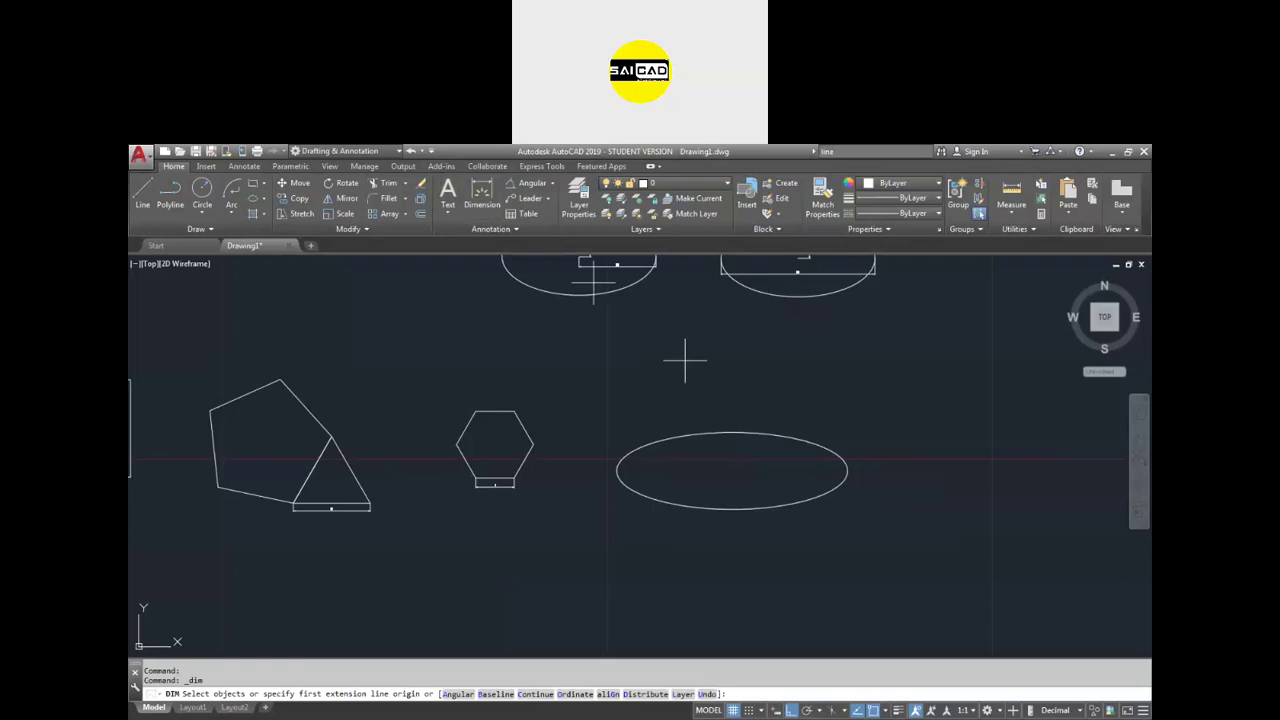
left_click(731, 471)
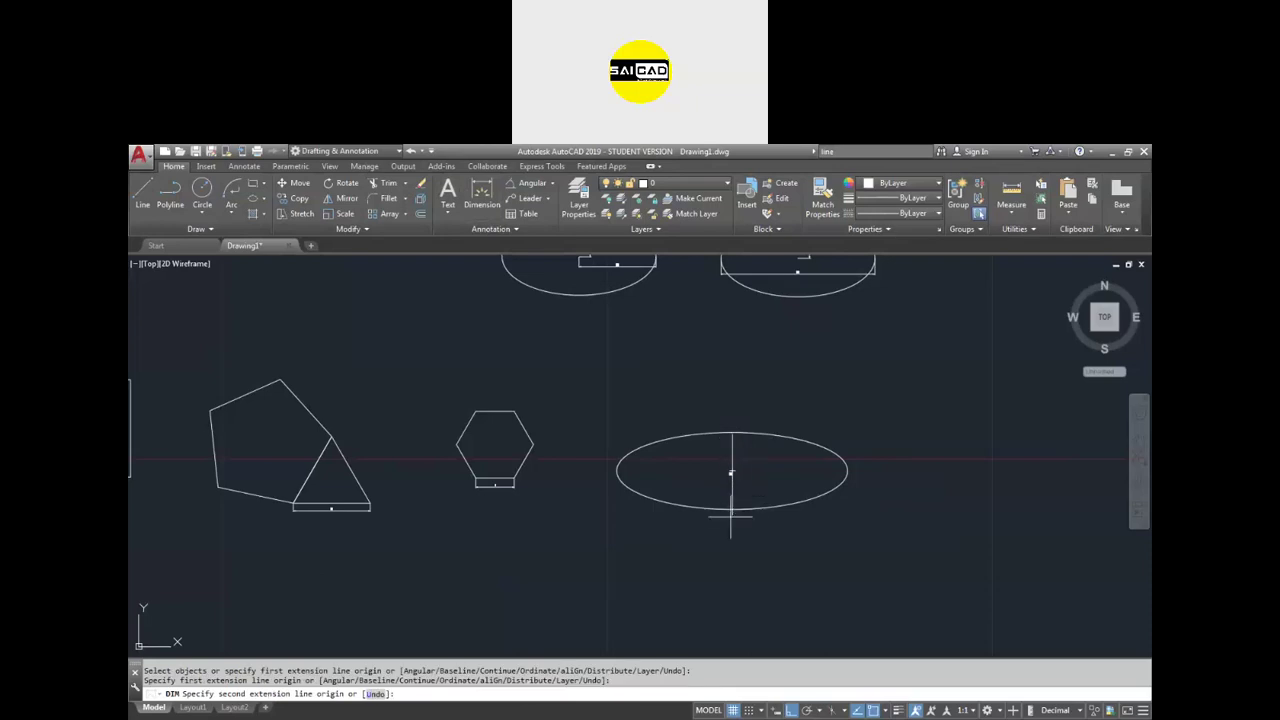
left_click(731, 510)
left_click(731, 490)
scroll(740, 480, "up", 6)
scroll(751, 423, "down", 3)
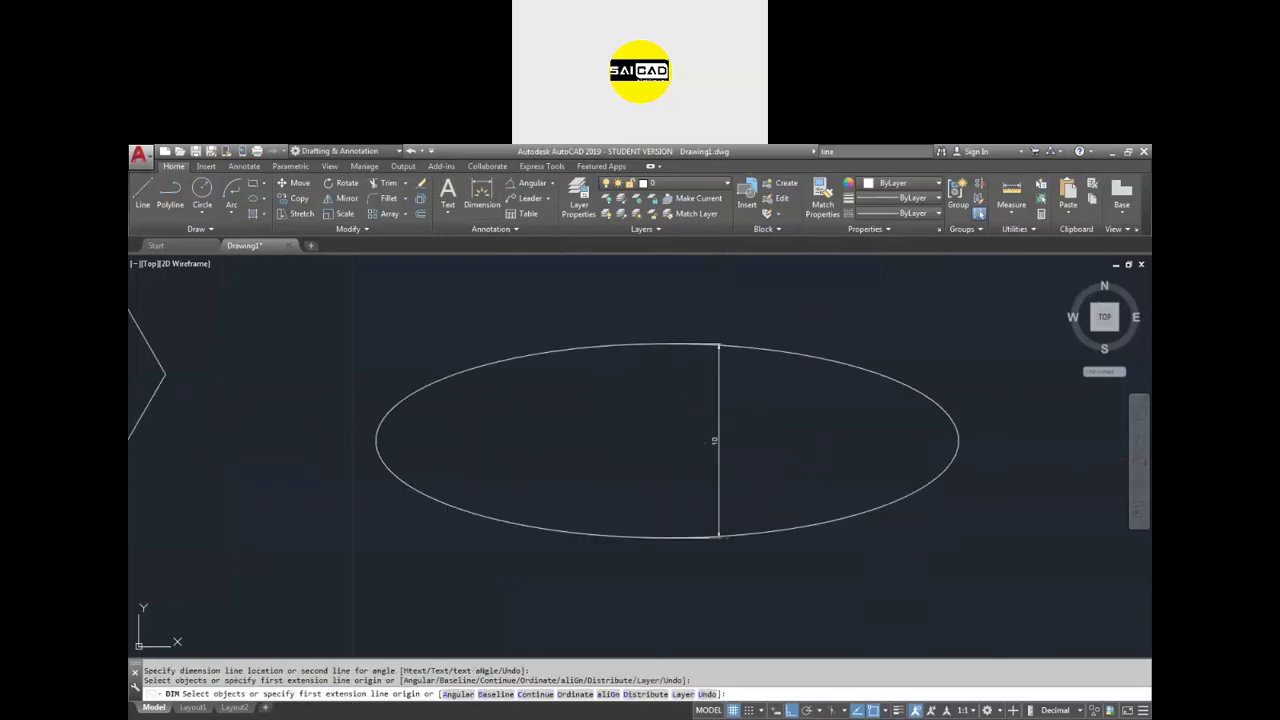
- Dimension the third ellipse's centre-to-right-end distance as 15
left_click(667, 440)
left_click(958, 440)
left_click(813, 461)
scroll(846, 434, "up", 5)
scroll(808, 470, "down", 5)
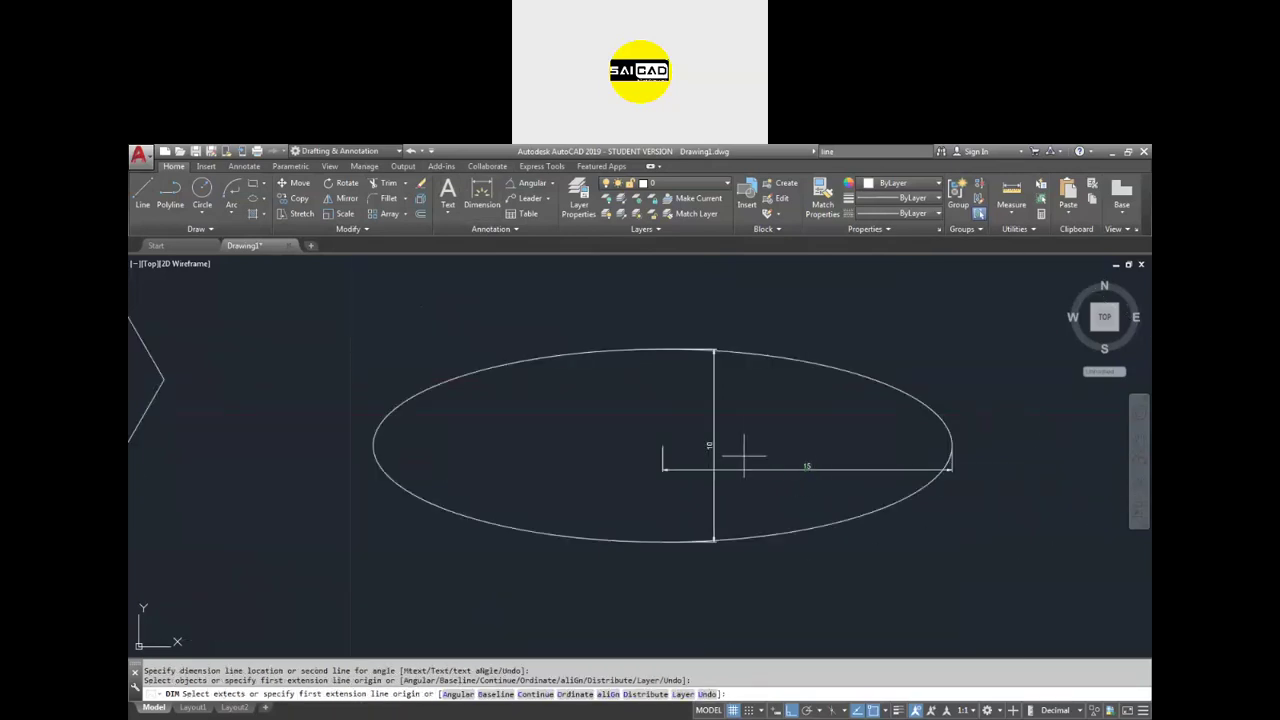
scroll(755, 462, "down", 4)
key("Escape")
scroll(741, 460, "down", 3)
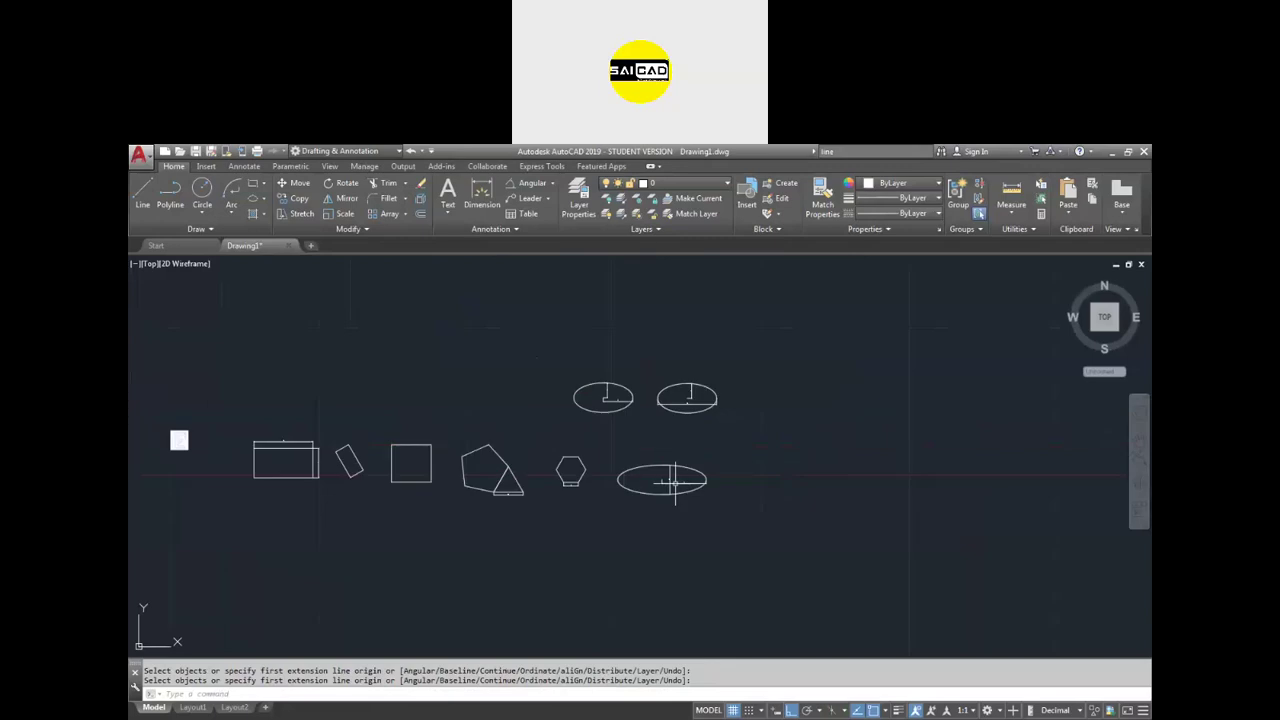
scroll(789, 463, "up", 1)
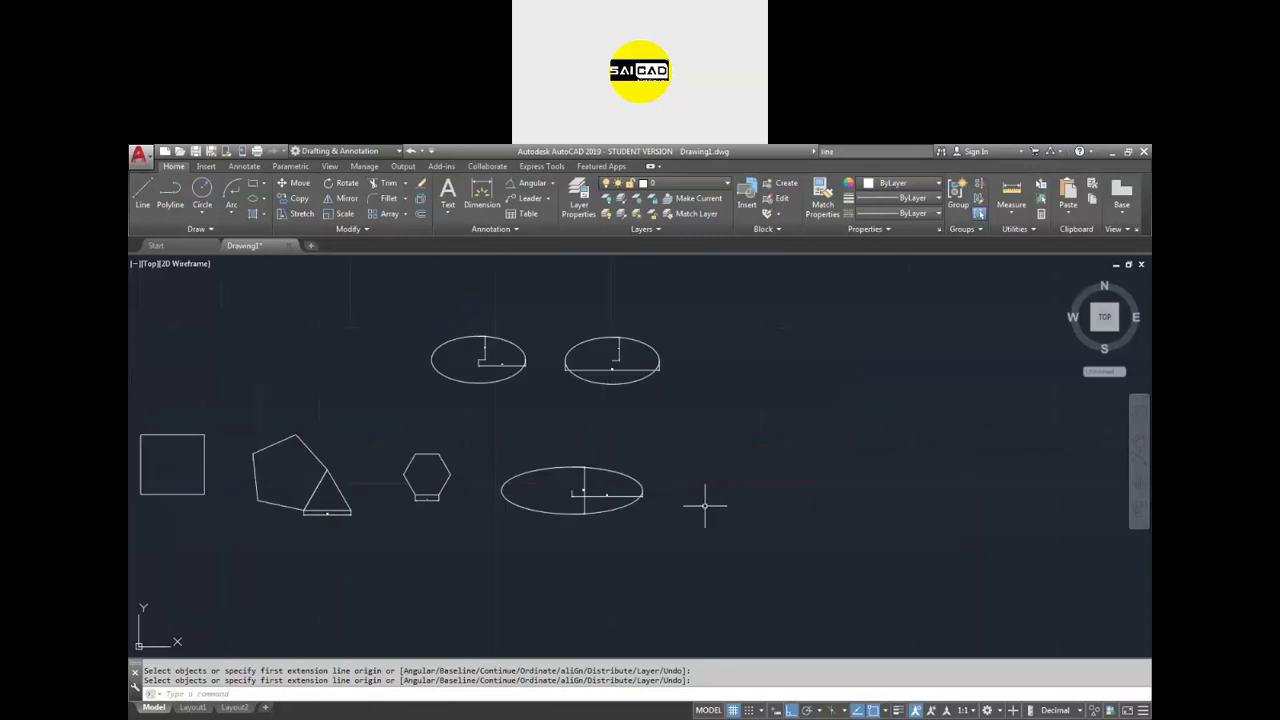
left_click(264, 199)
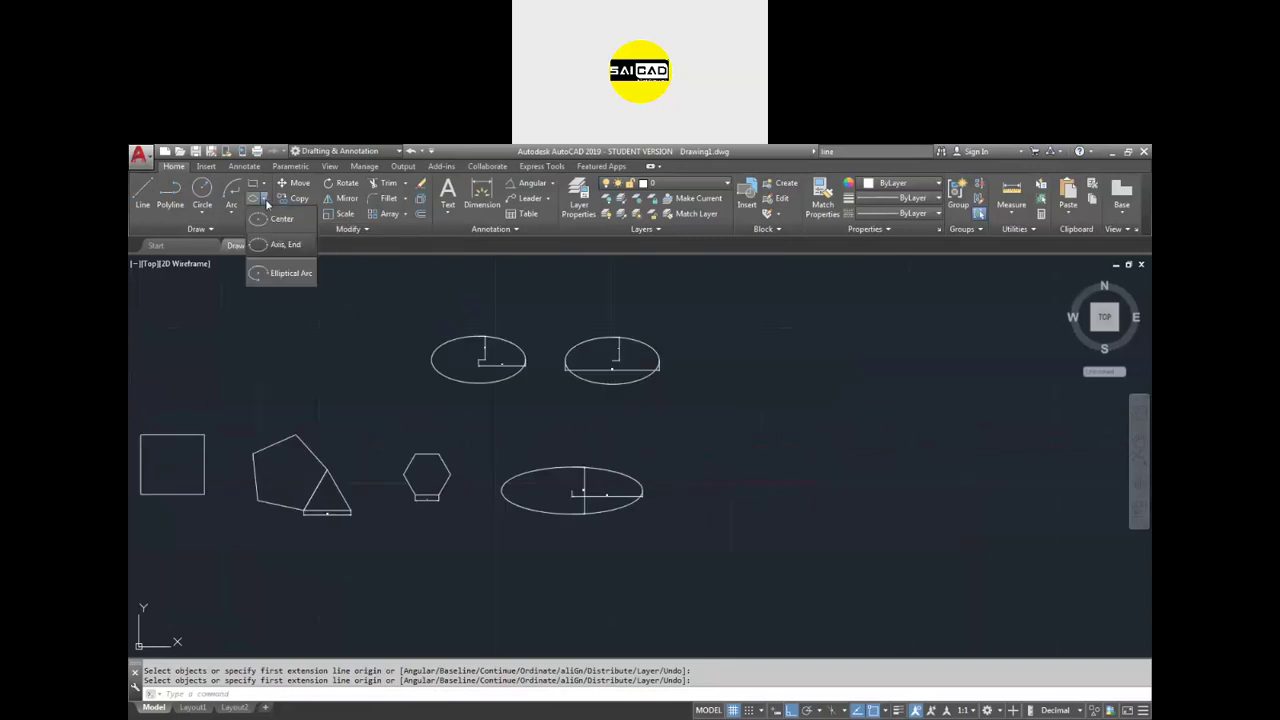
- Start a centre-based elliptical arc and place its centre point
left_click(303, 282)
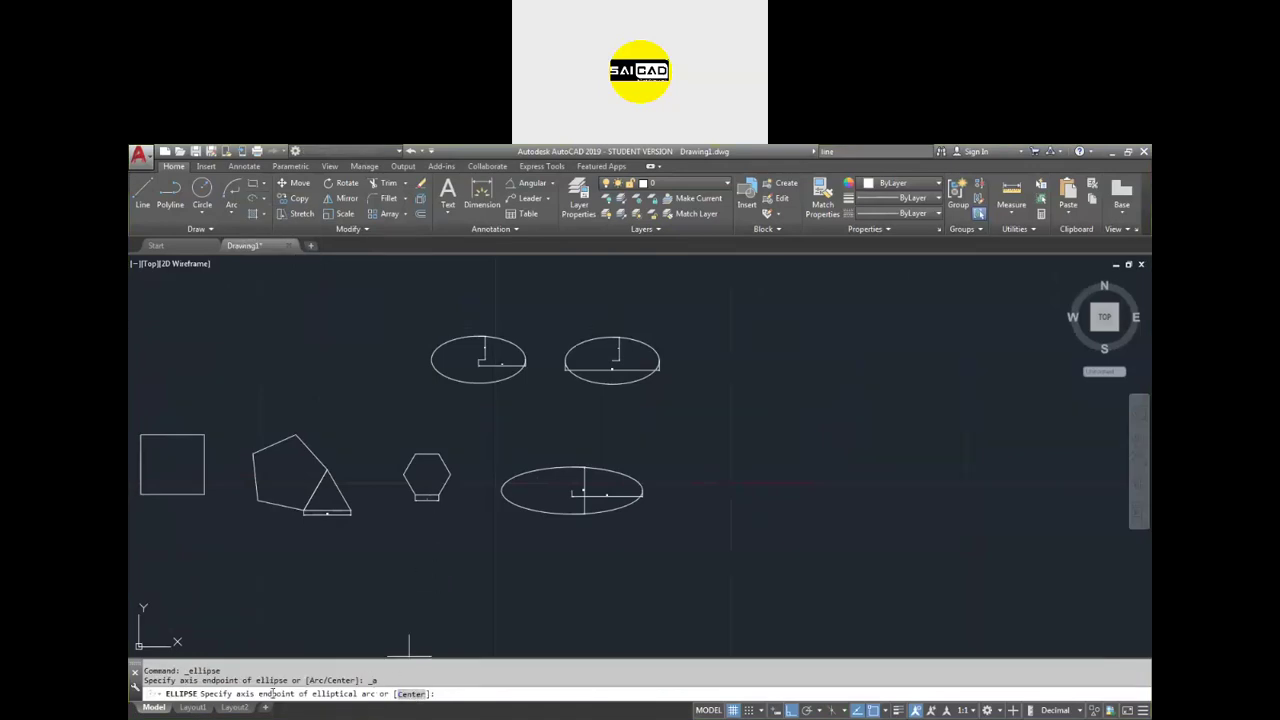
left_click(410, 694)
scroll(800, 605, "up", 3)
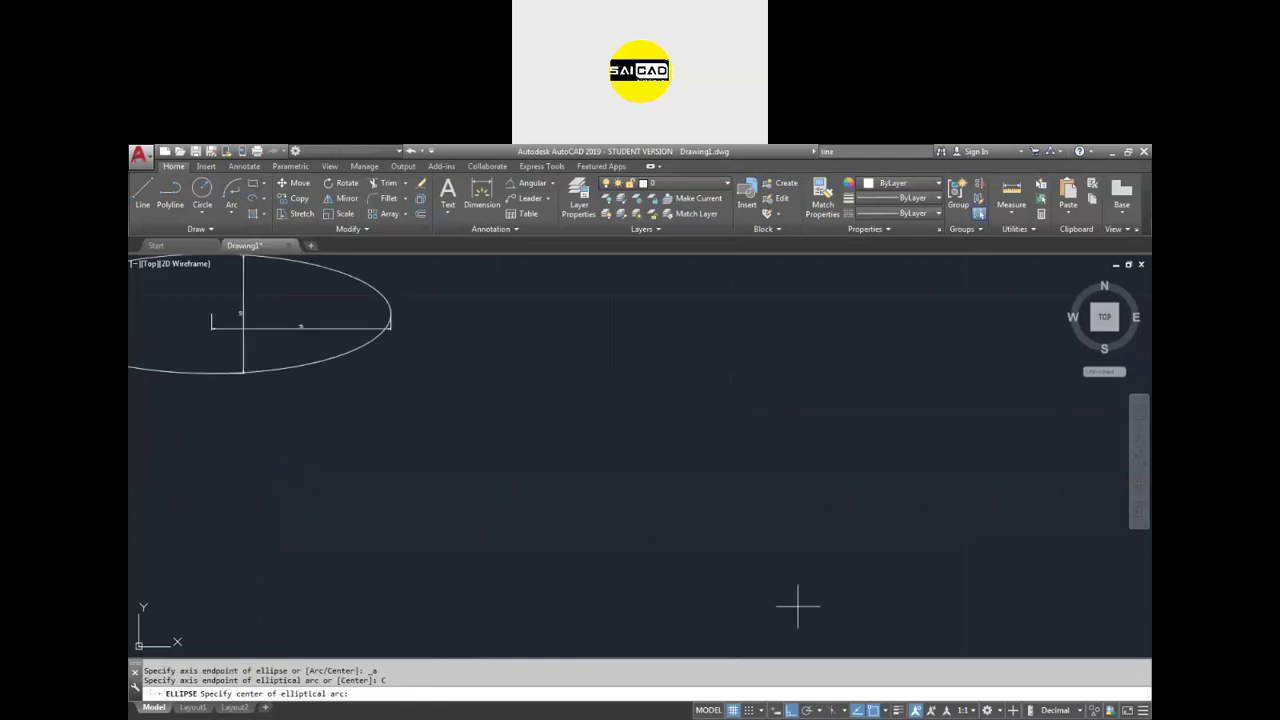
scroll(563, 471, "down", 2)
left_click(591, 471)
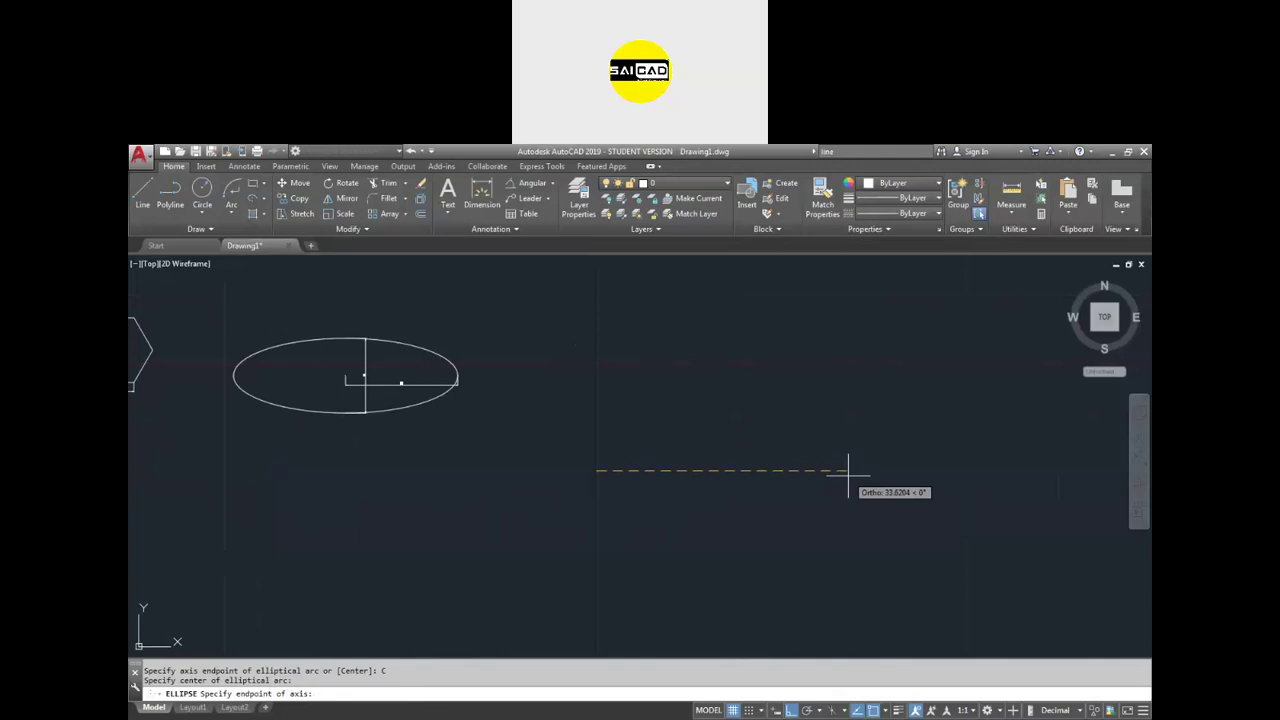
- Give the elliptical arc a 10 axis, 5 other axis, 15° start and 135° end angle
type("10")
key("Return")
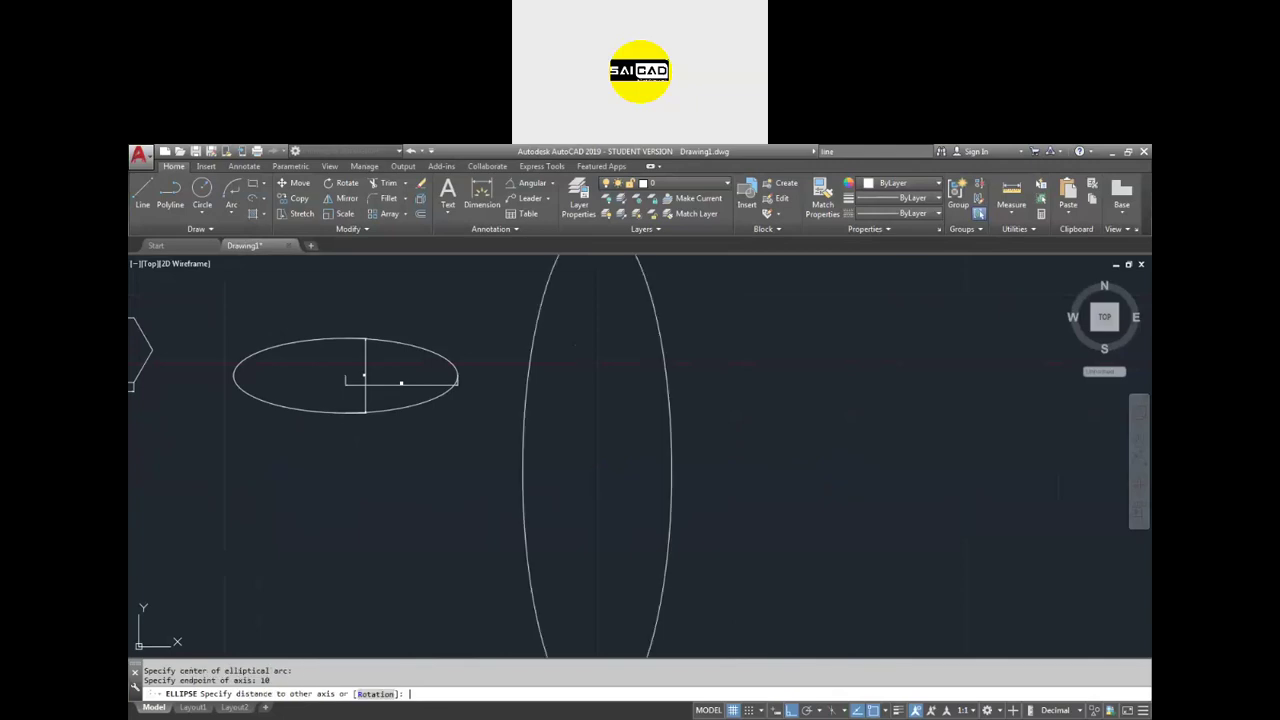
type("5.")
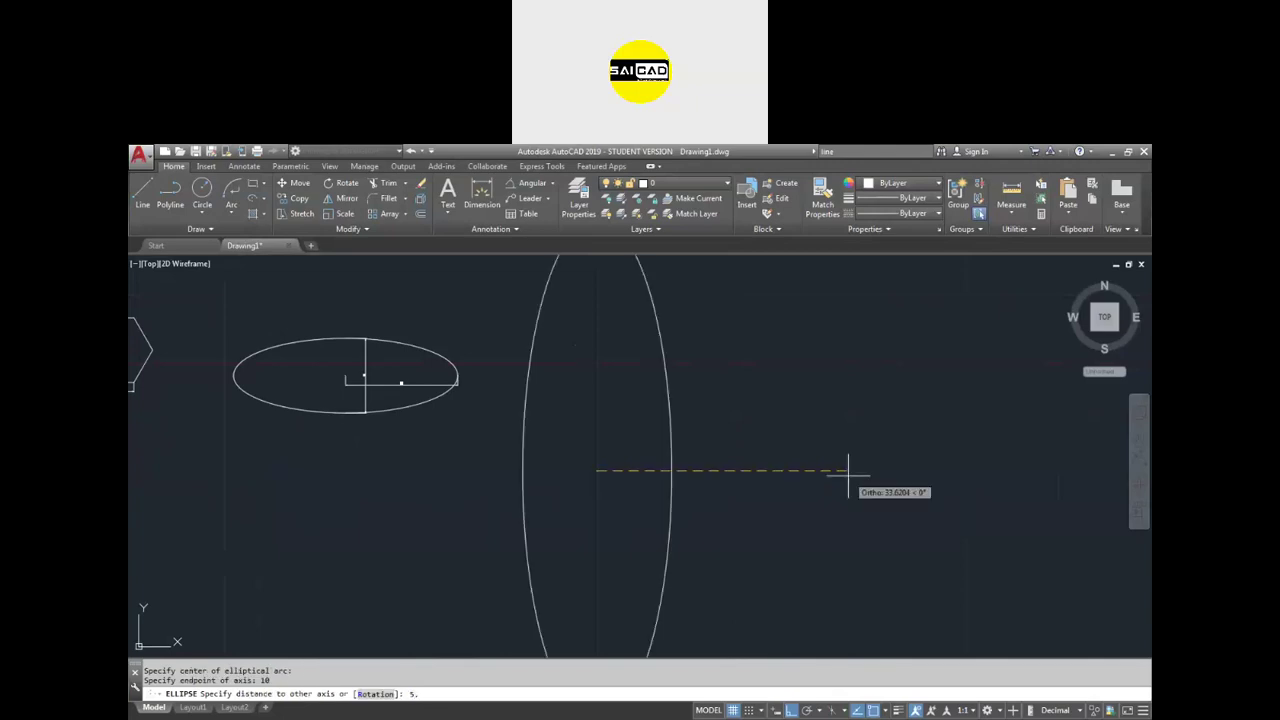
key("Return")
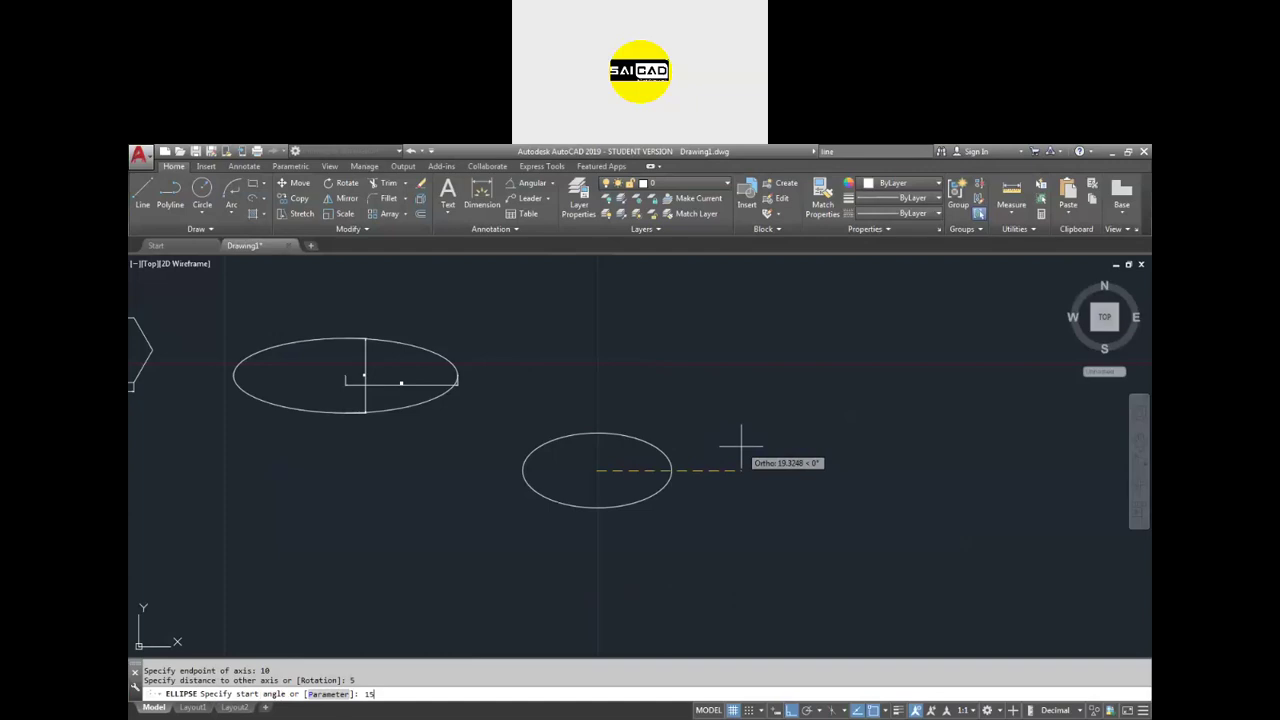
type("15")
key("Return")
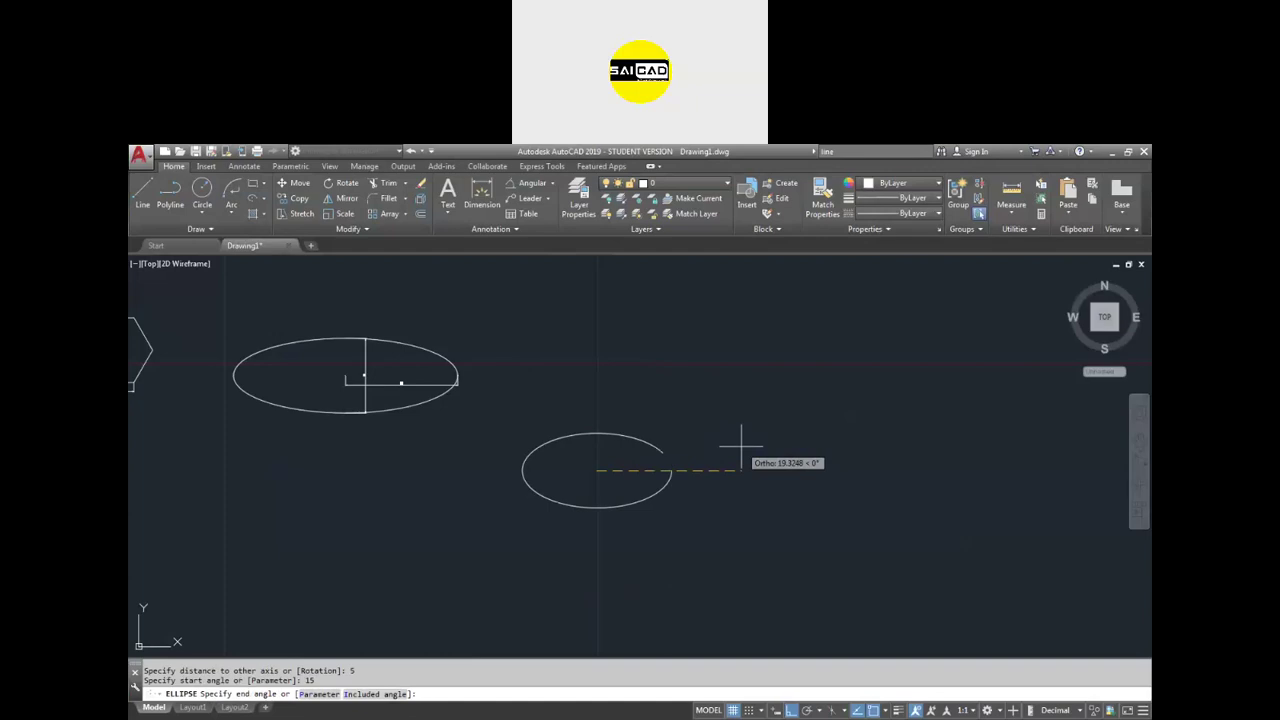
type("135")
key("Return")
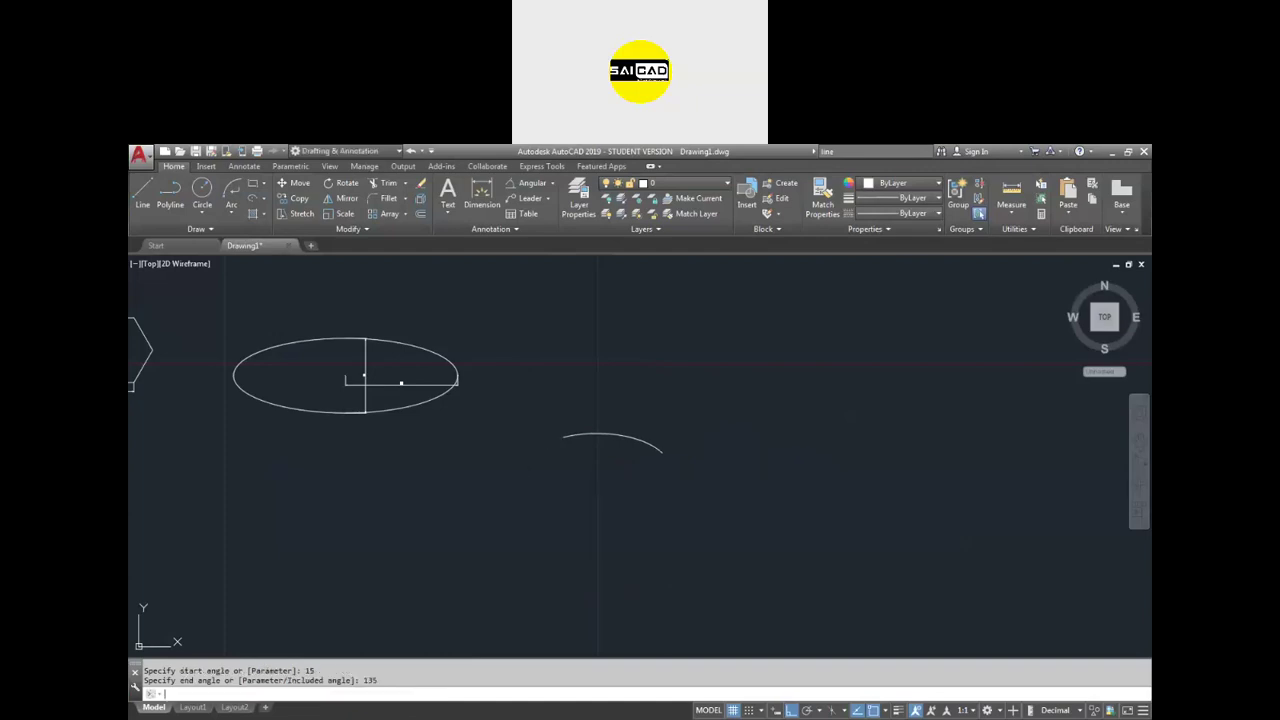
scroll(605, 457, "up", 3)
left_click(708, 358)
- Draw lines from both elliptical-arc ends to a common centre vertex
left_click(634, 429)
scroll(609, 420, "down", 2)
scroll(716, 441, "up", 2)
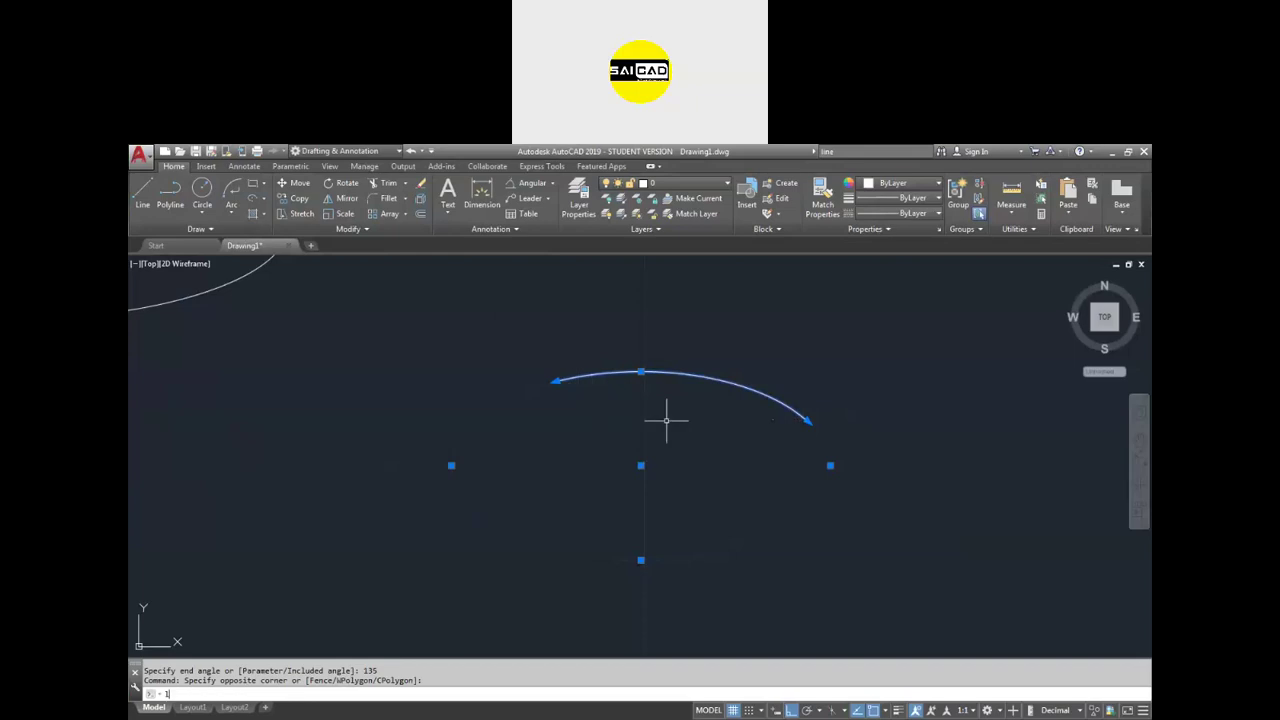
type("l")
key("Return")
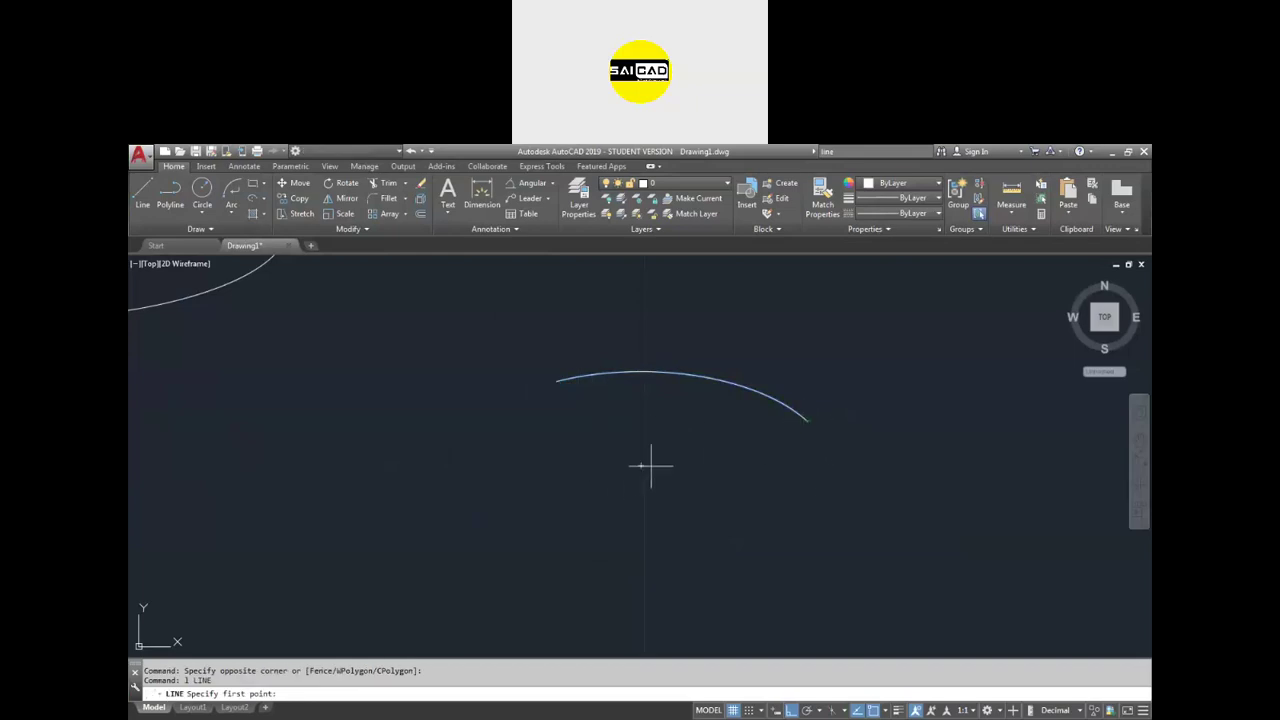
left_click(807, 421)
left_click(641, 465)
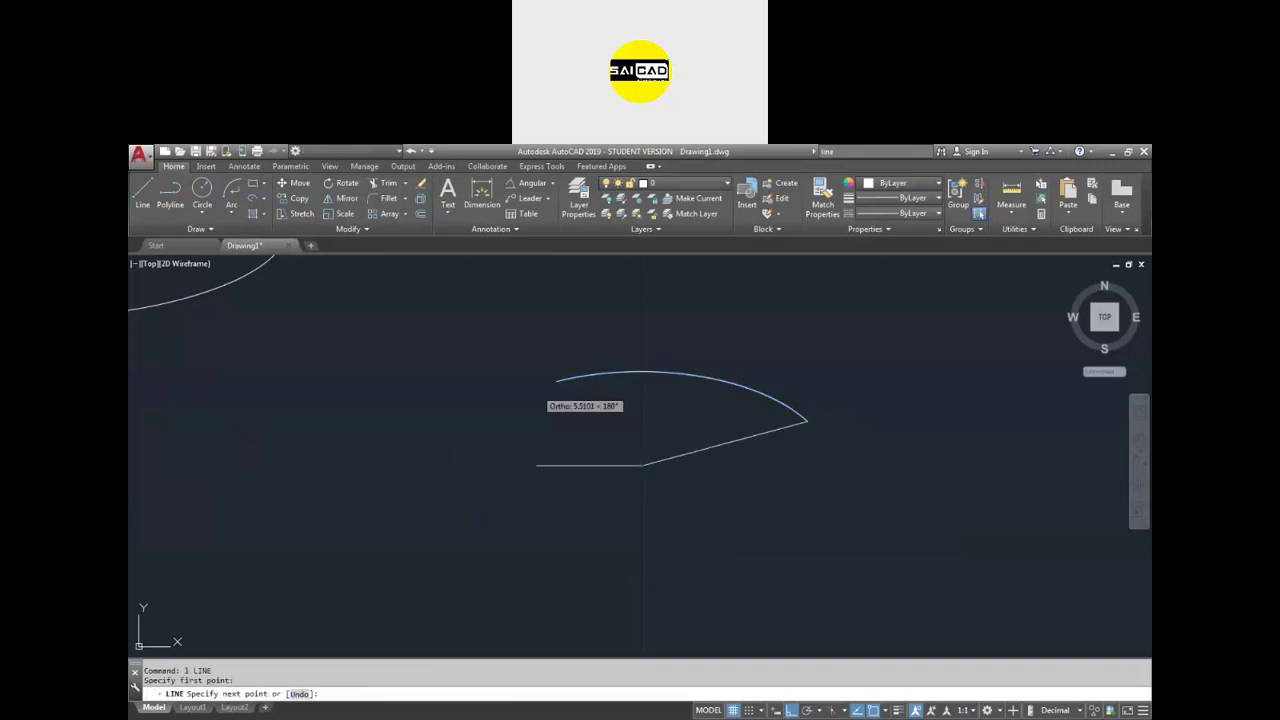
left_click(551, 408)
key("Escape")
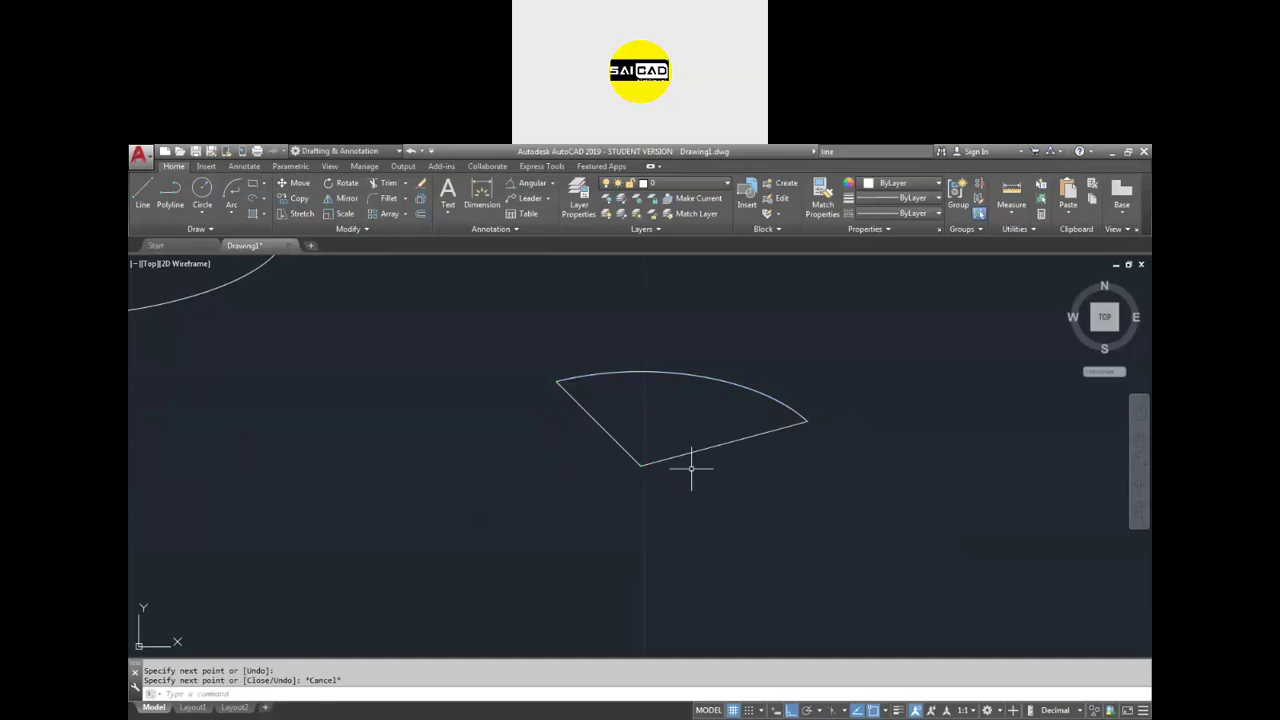
- Draw a horizontal line to the right from the centre vertex
key("Return")
left_click(641, 465)
left_click(857, 465)
key("Escape")
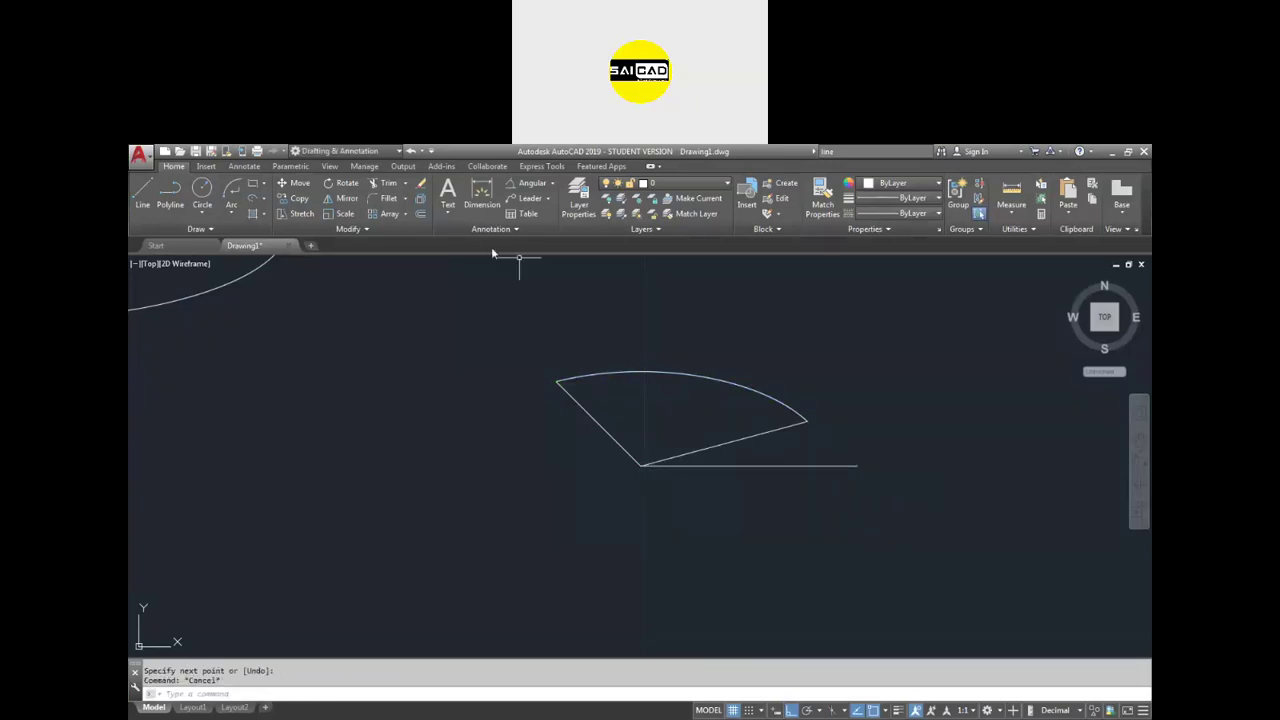
- Add a 15° angular dimension between the inclined line and the horizontal line
left_click(528, 185)
scroll(710, 435, "up", 4)
left_click(700, 399)
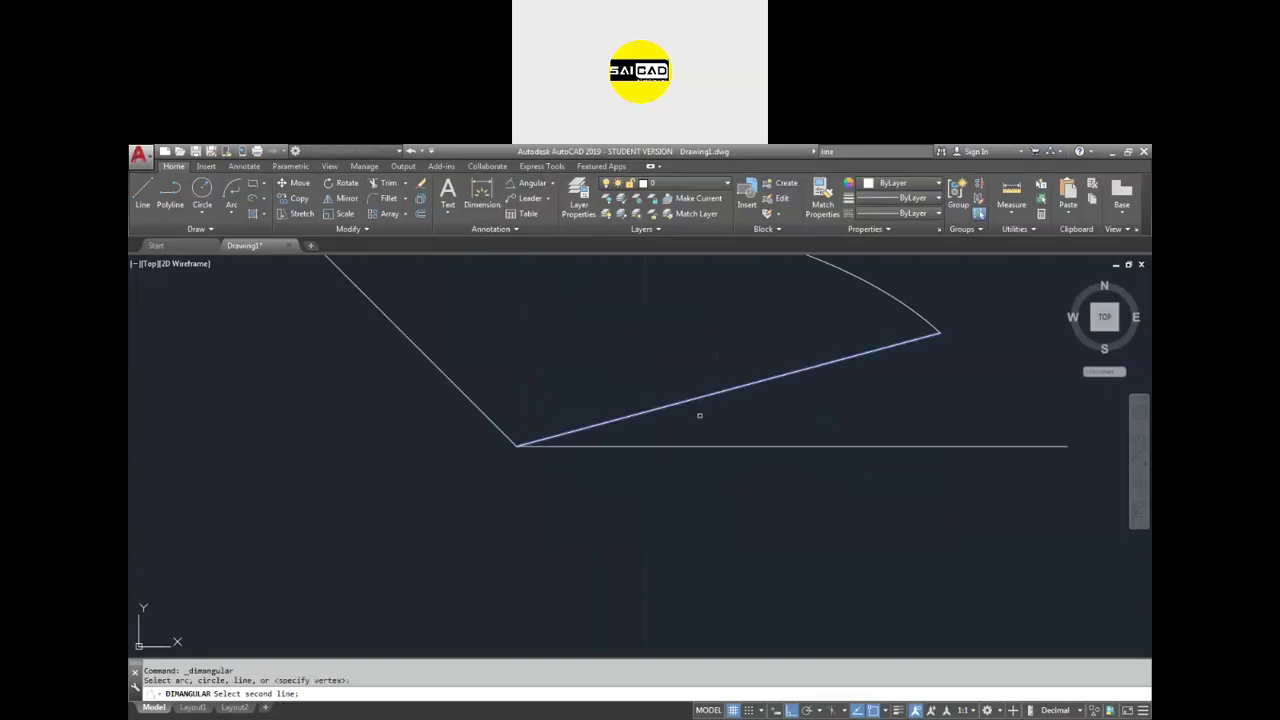
left_click(706, 446)
left_click(842, 428)
- Add a 135° angular dimension between the horizontal line and the upper-left line
key("Return")
left_click(768, 447)
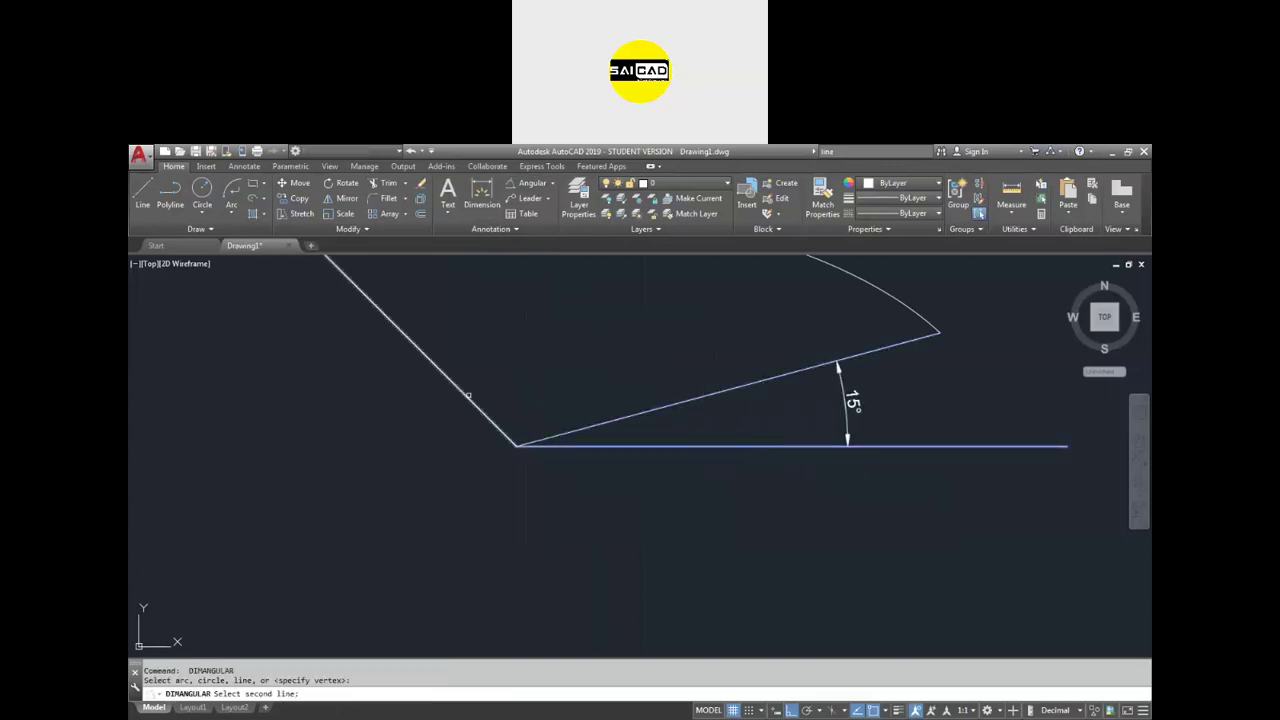
left_click(466, 394)
scroll(520, 445, "down", 4)
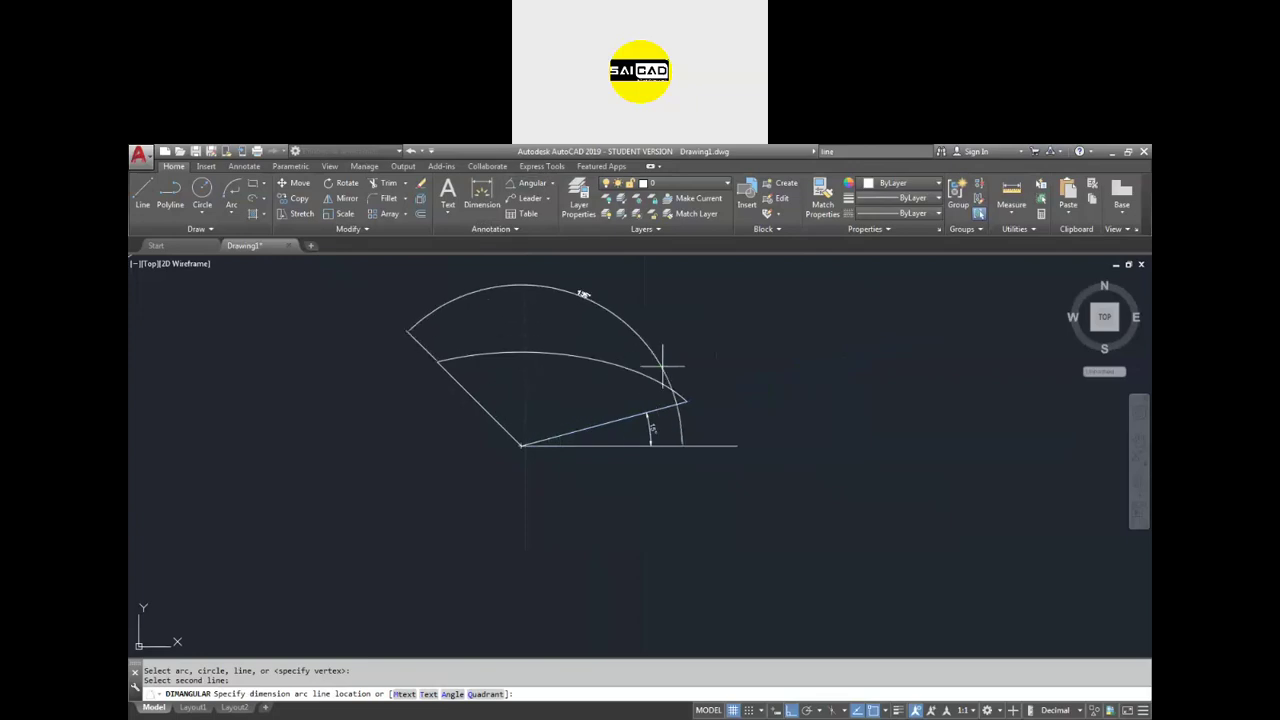
left_click(549, 400)
scroll(547, 405, "up", 2)
key("Escape")
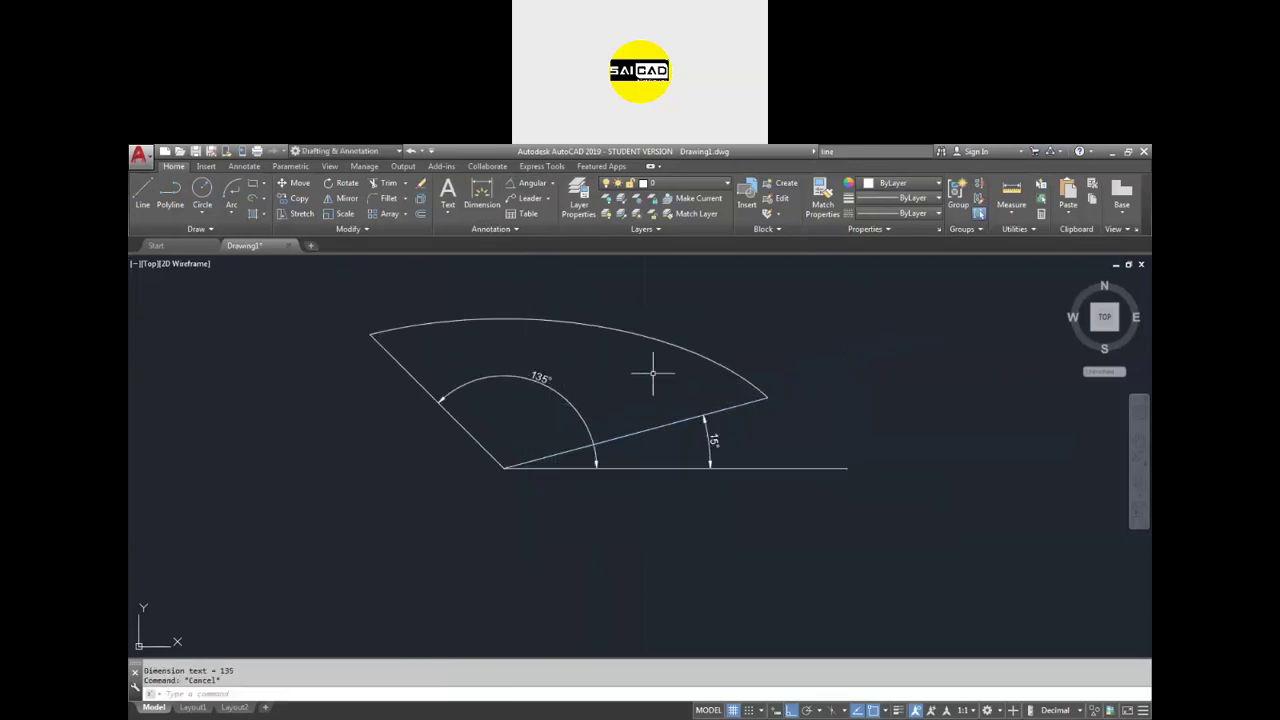
left_click(666, 349)
left_click(631, 294)
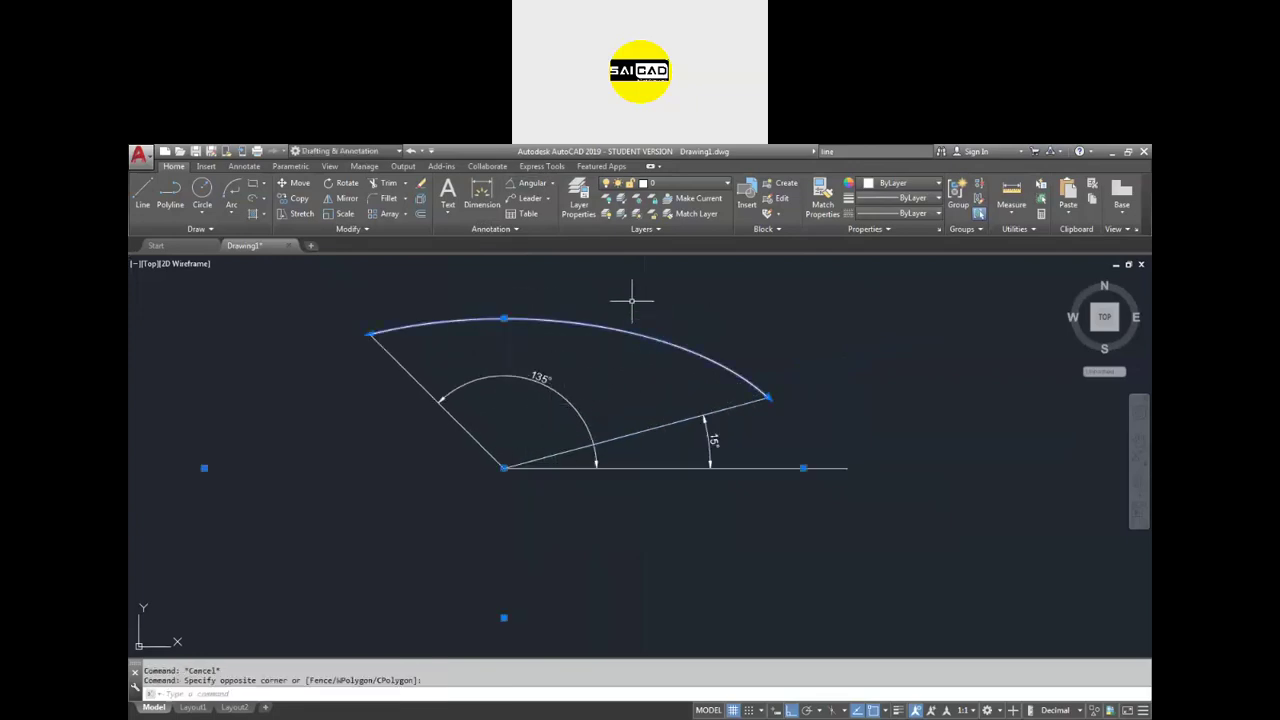
- Stretch the arc's right endpoint, with Ortho off, down below the horizontal line
left_click(768, 397)
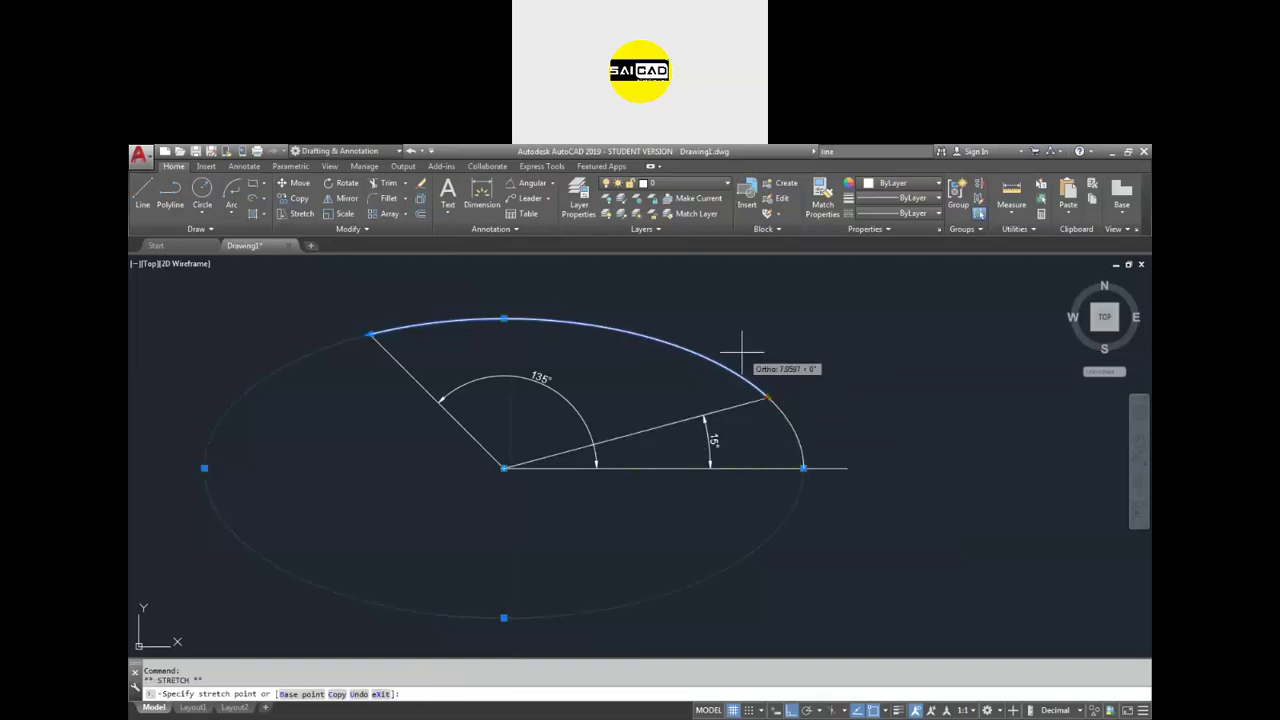
key("F8")
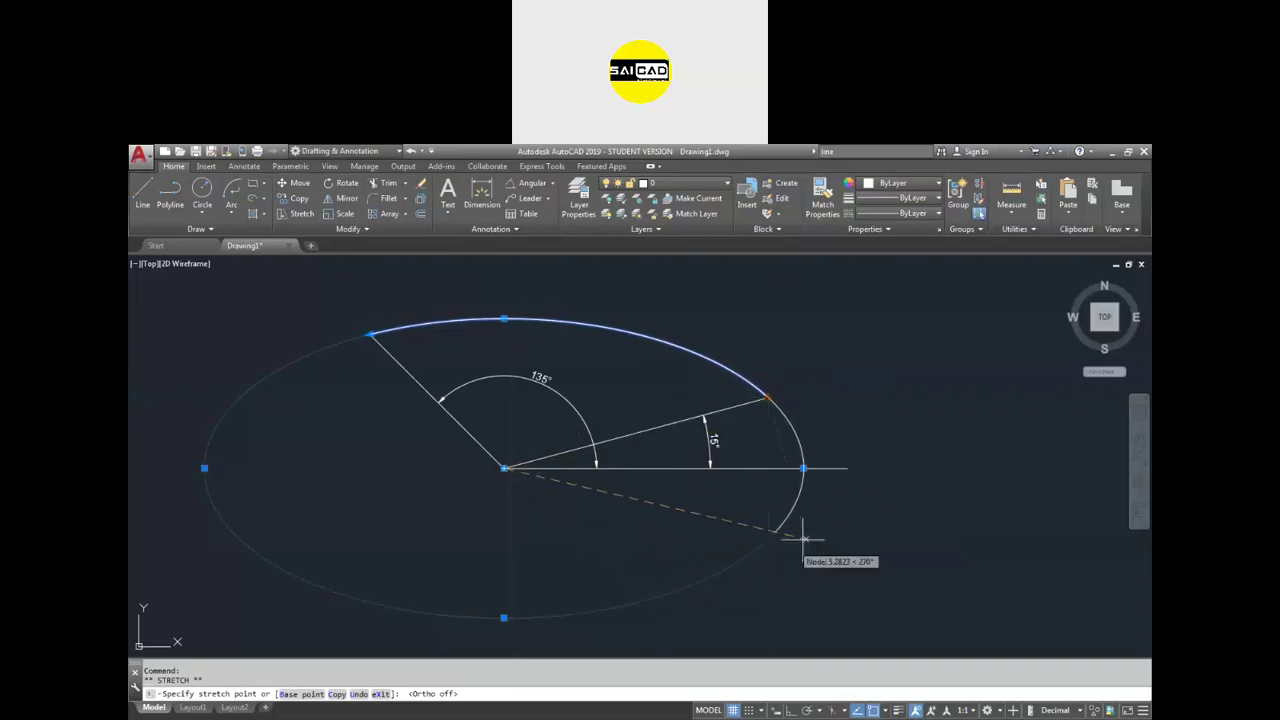
left_click(684, 590)
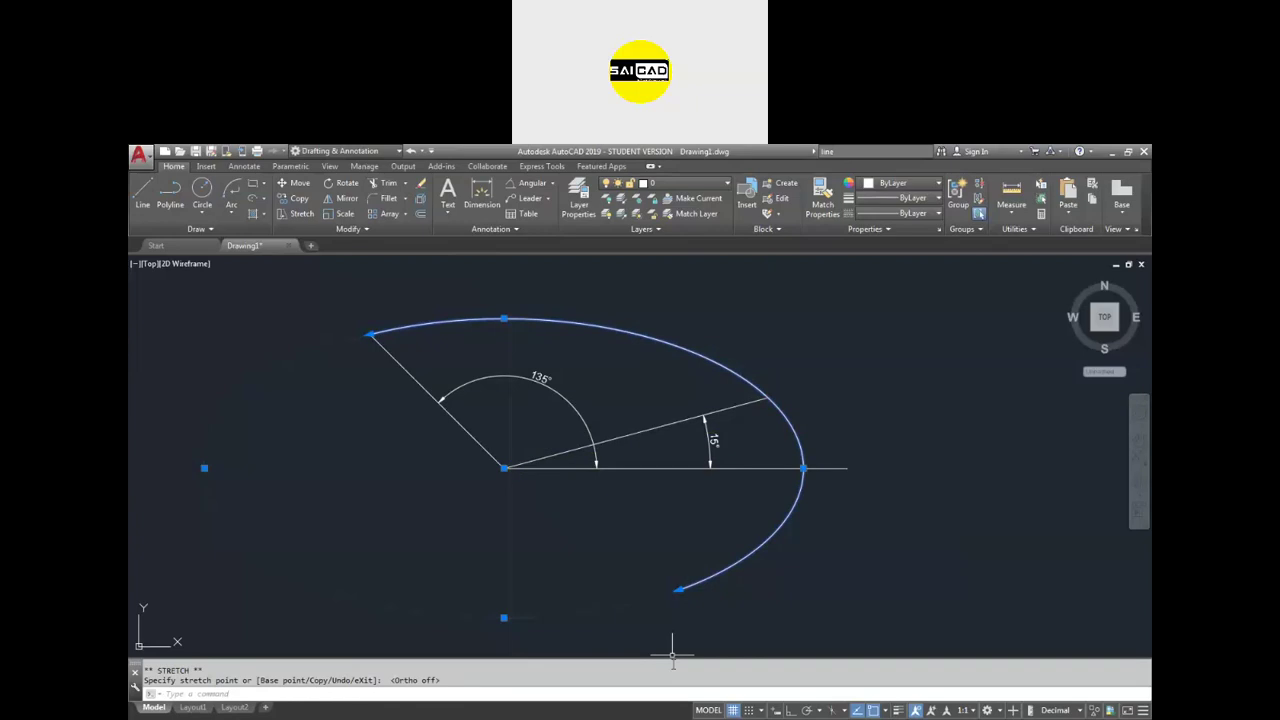
scroll(689, 532, "down", 3)
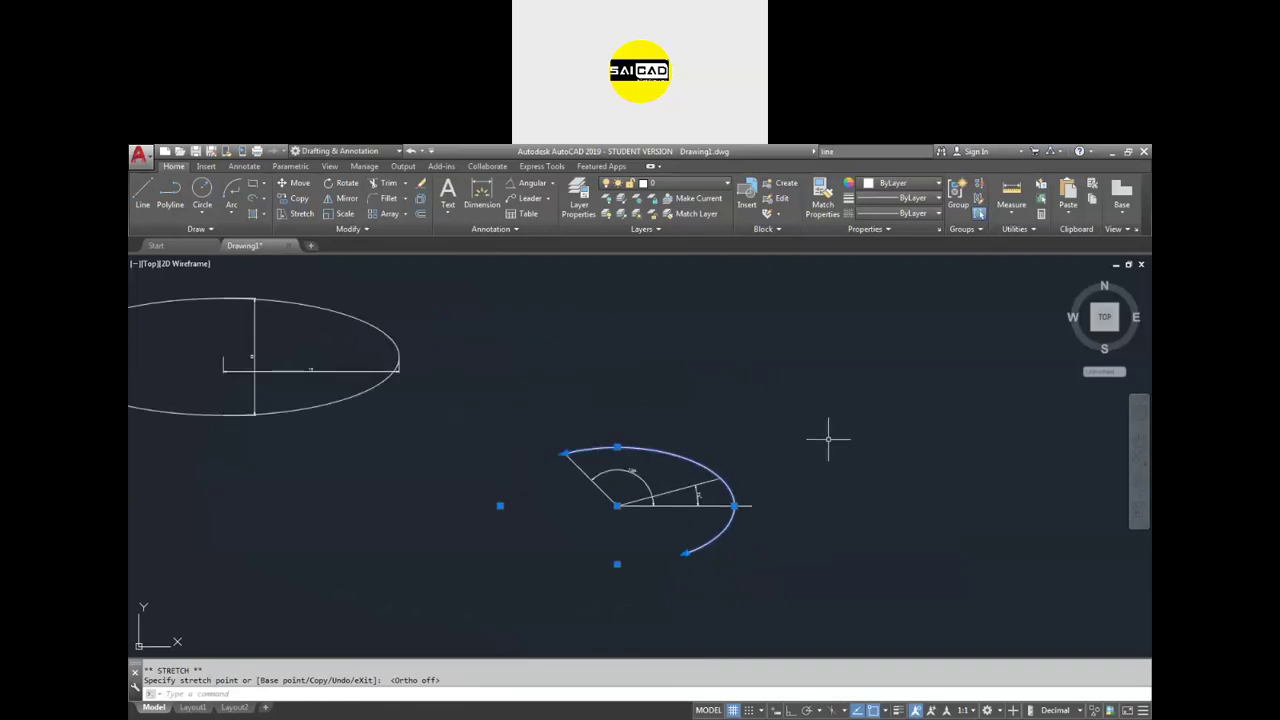
key("Escape")
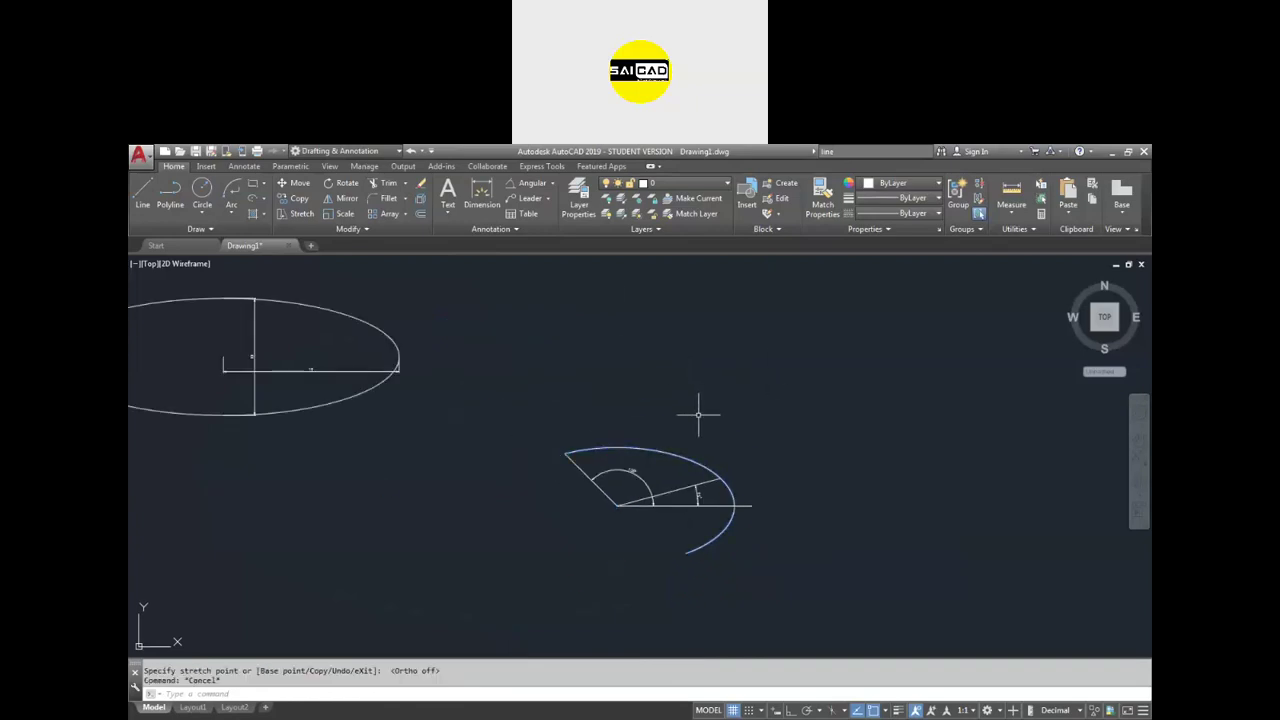
type("el")
key("Return")
- Start an elliptical arc by centre with ortho on, then cancel the wrongly sized 105-axis attempt
type("a")
key("Return")
left_click(410, 693)
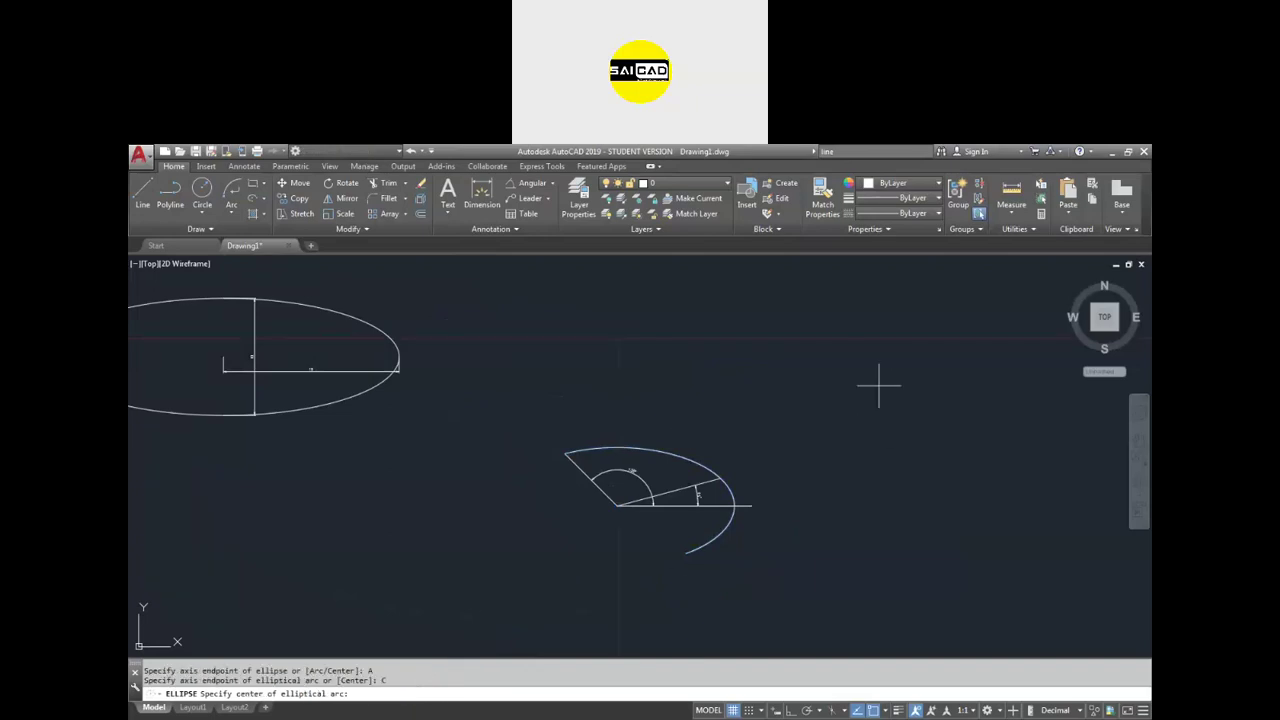
left_click(855, 360)
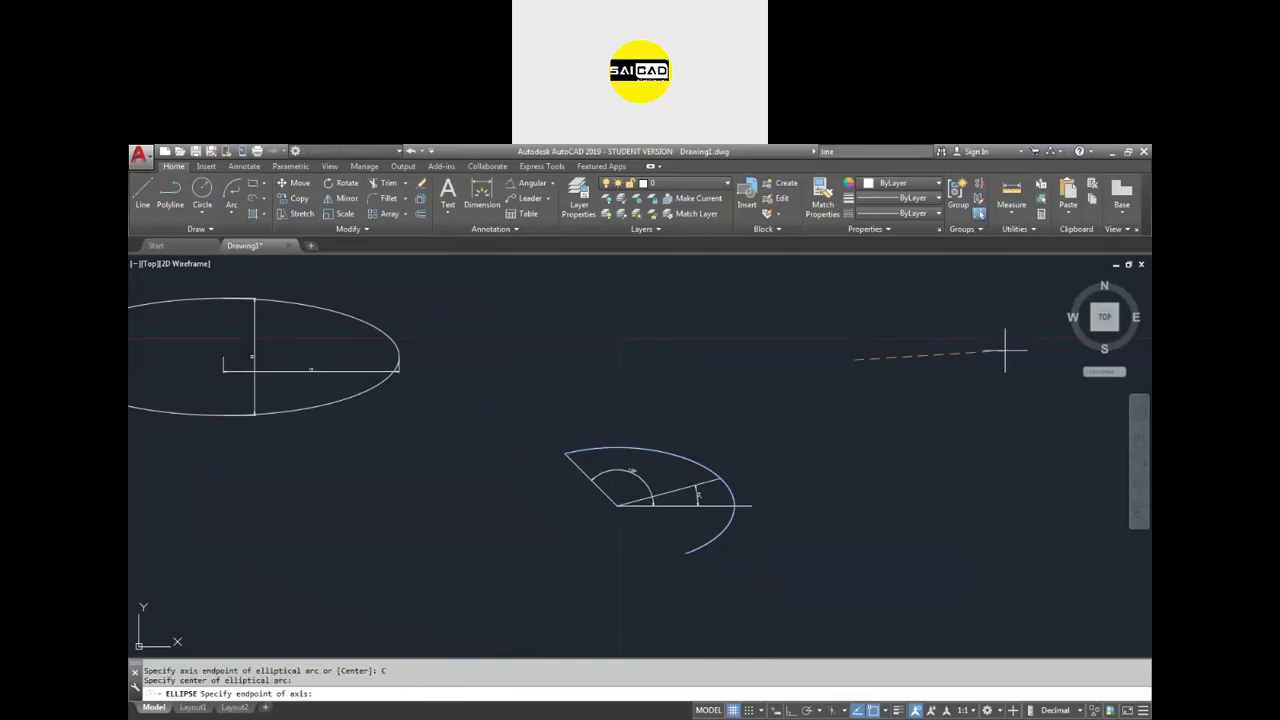
key("F8")
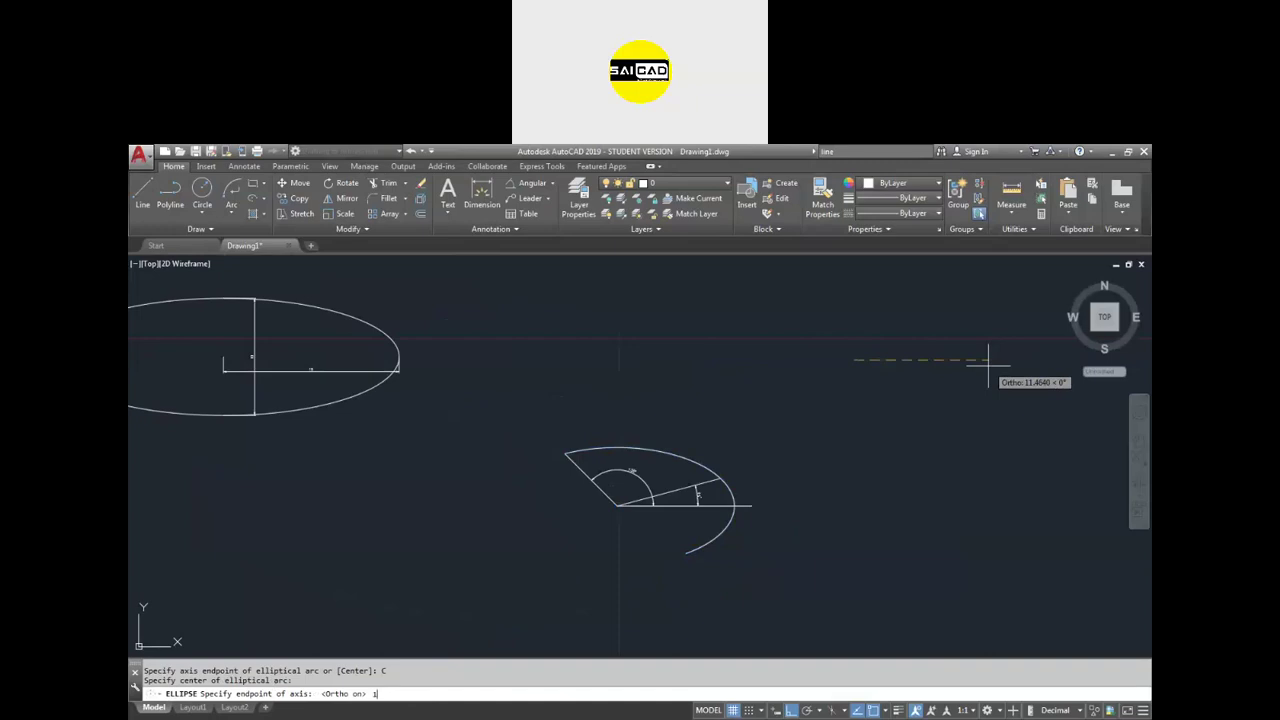
key("Return")
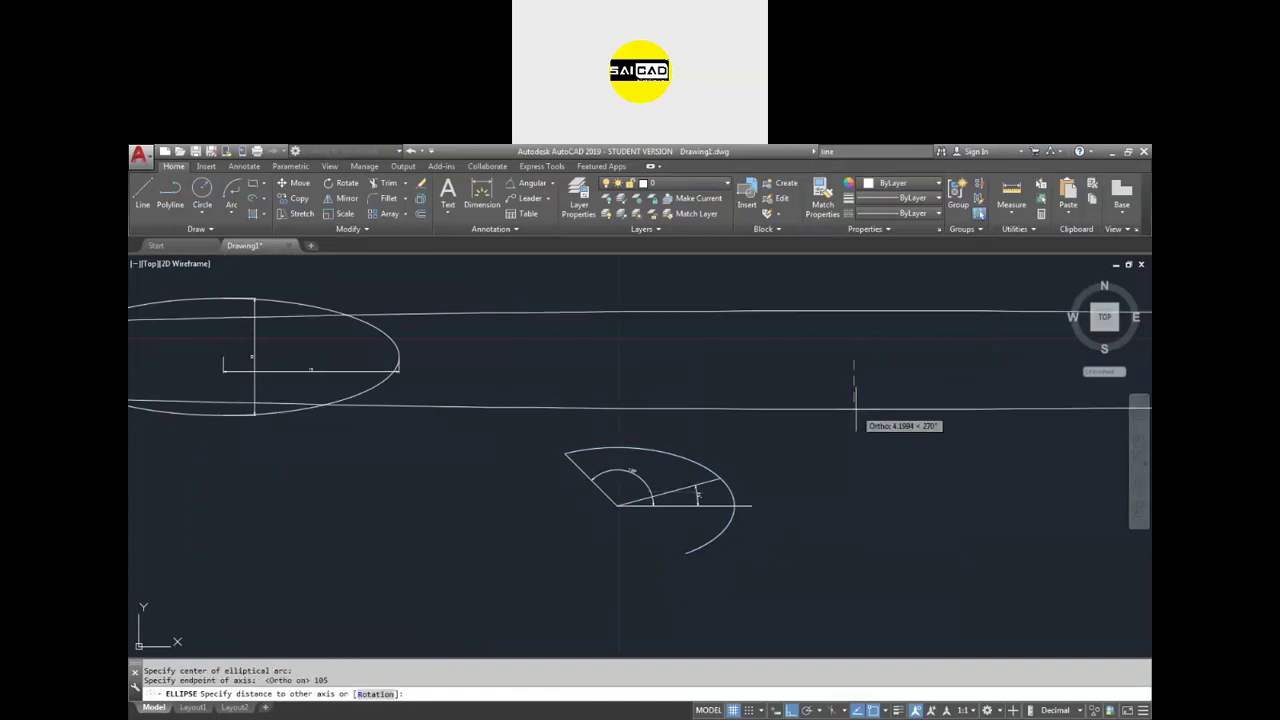
key("Escape")
- Restart the elliptical arc by centre, placing its centre with a 10-unit axis
type("el")
key("Return")
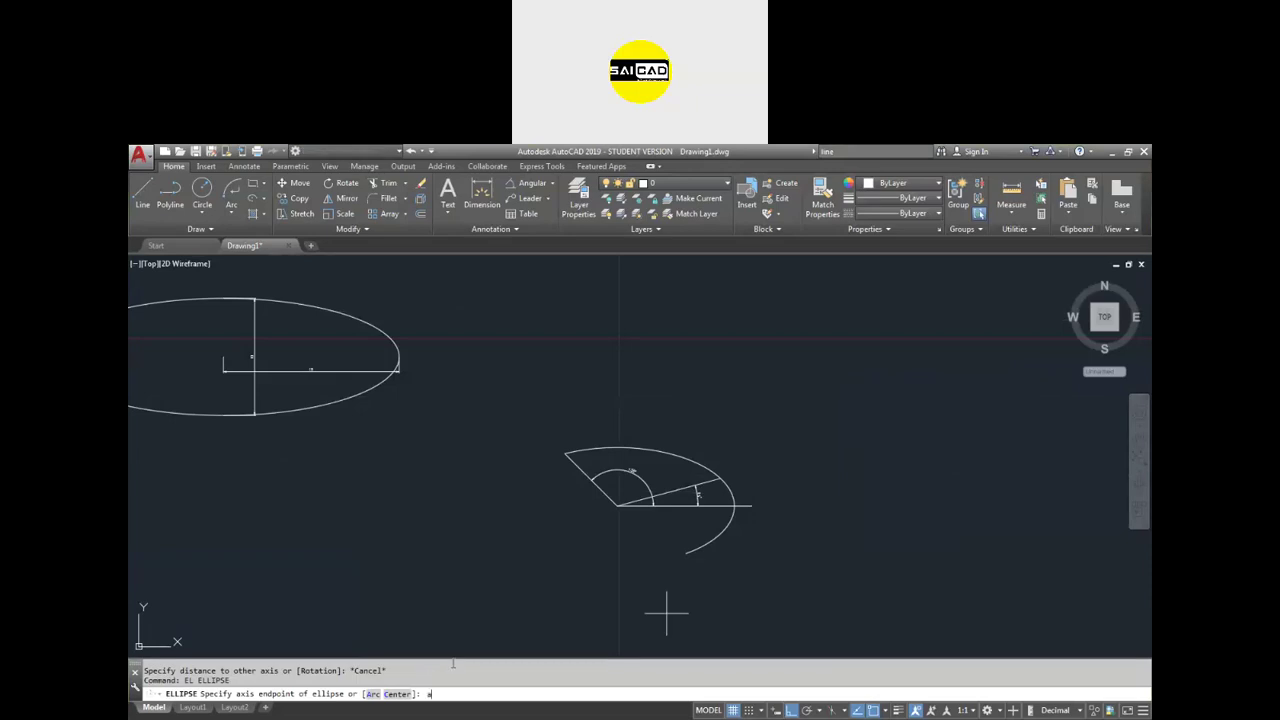
type("a")
key("Return")
type("c")
key("Return")
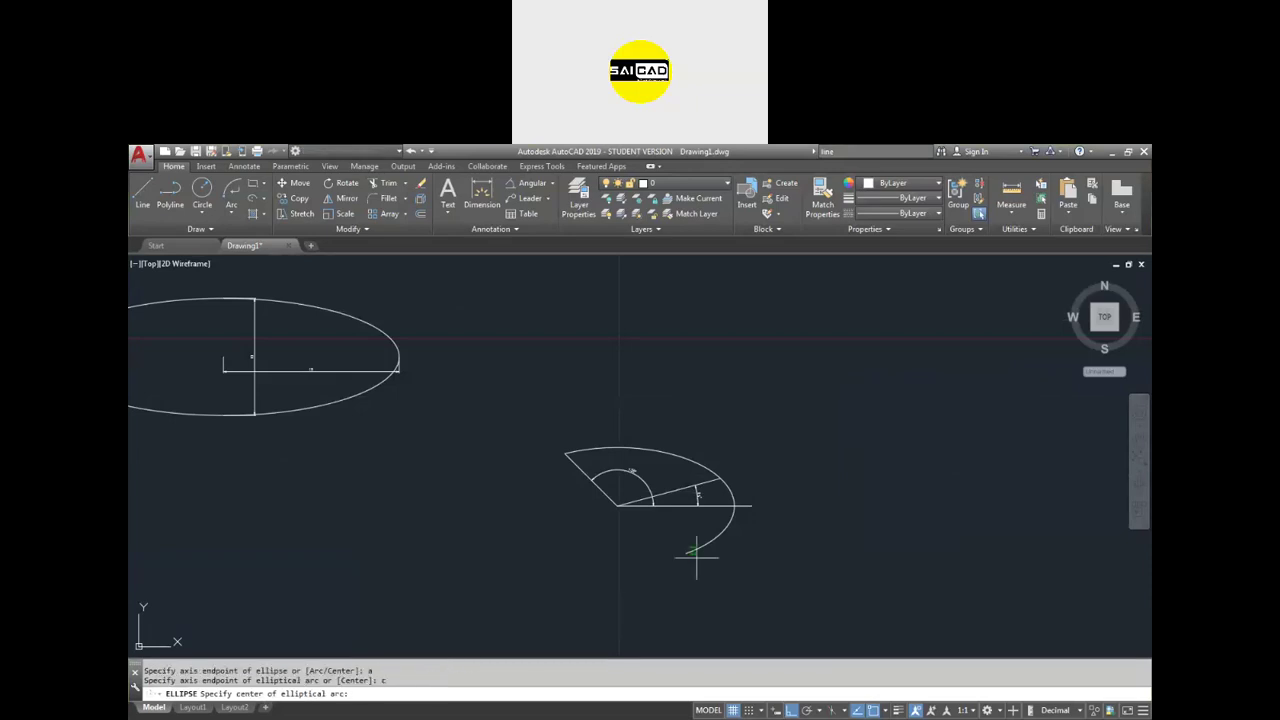
left_click(830, 389)
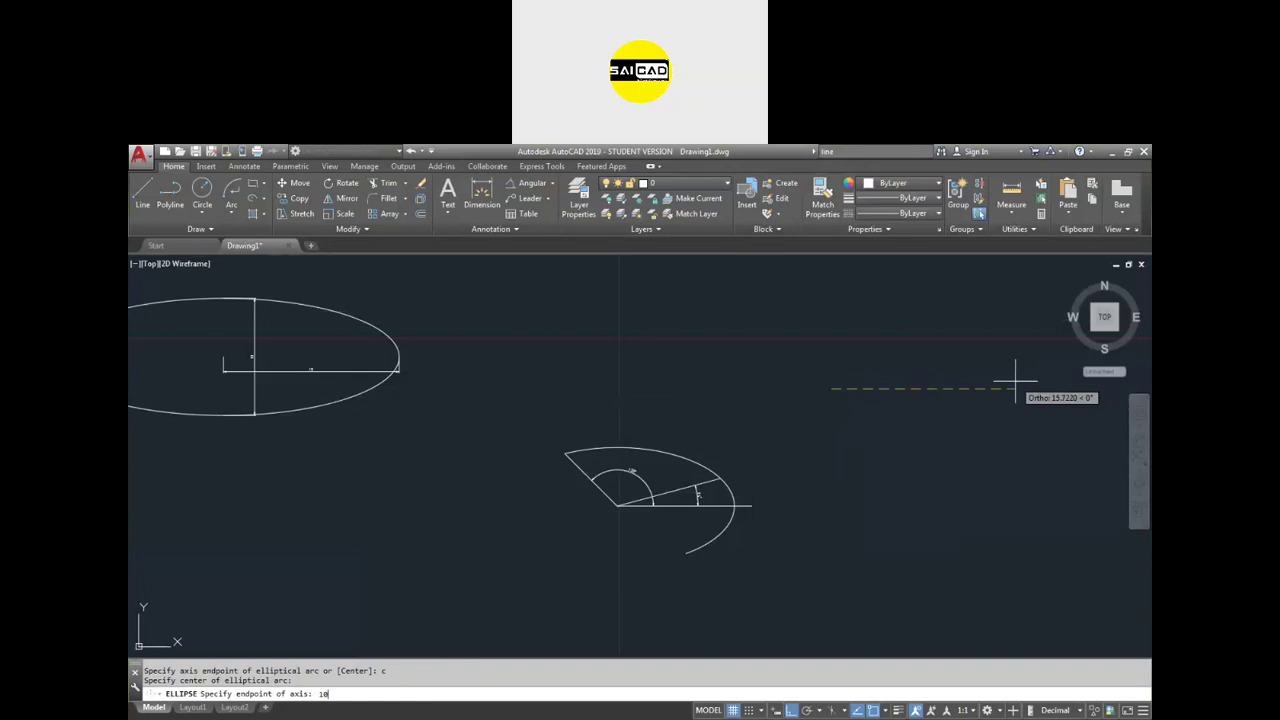
key("Return")
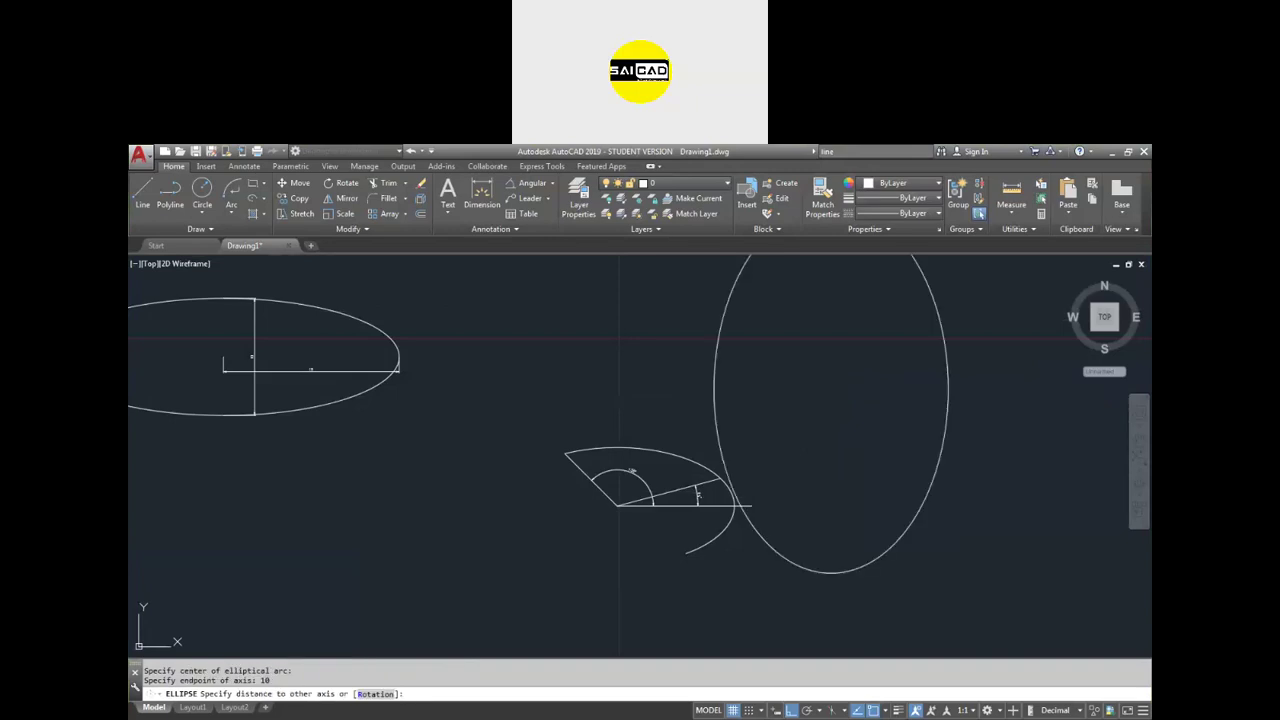
- Finish the arc with other axis 5, start angle 135° and end angle 225°
type("5")
key("Return")
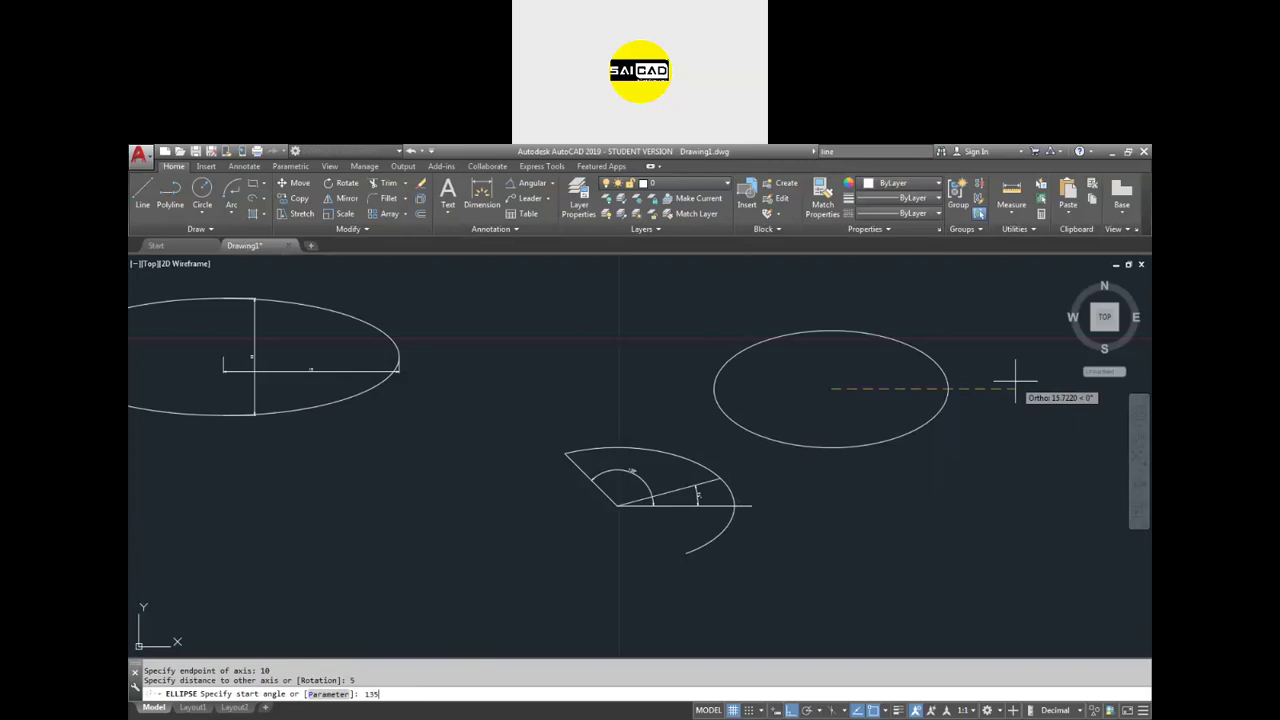
key("Return")
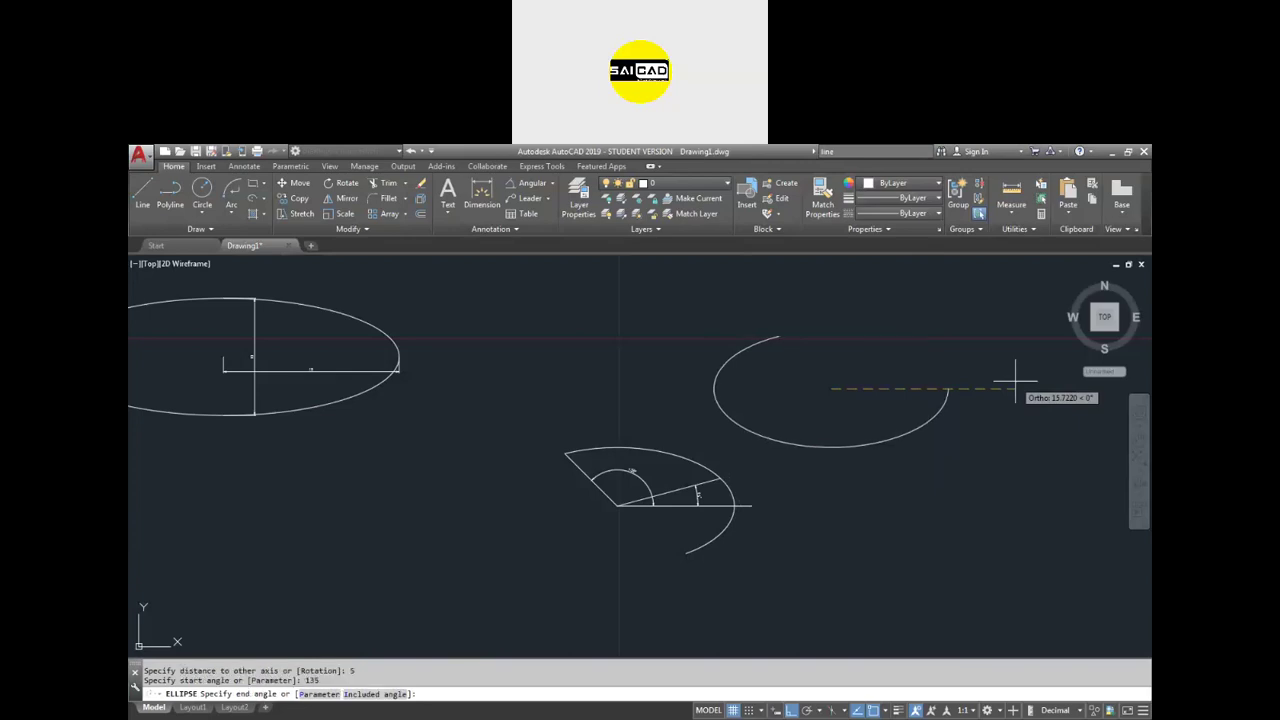
type("225")
key("Return")
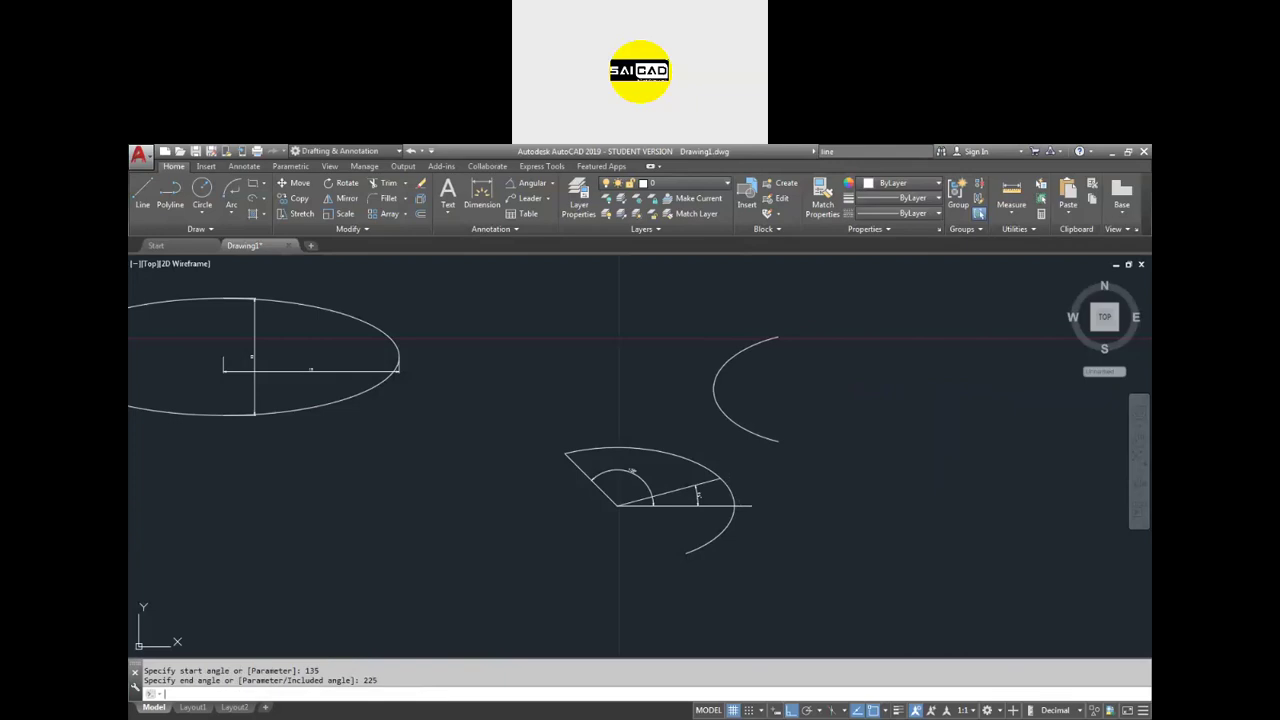
left_click(835, 377)
- Select and clear the finished arc, then cancel an ellipse started with E
left_click(735, 441)
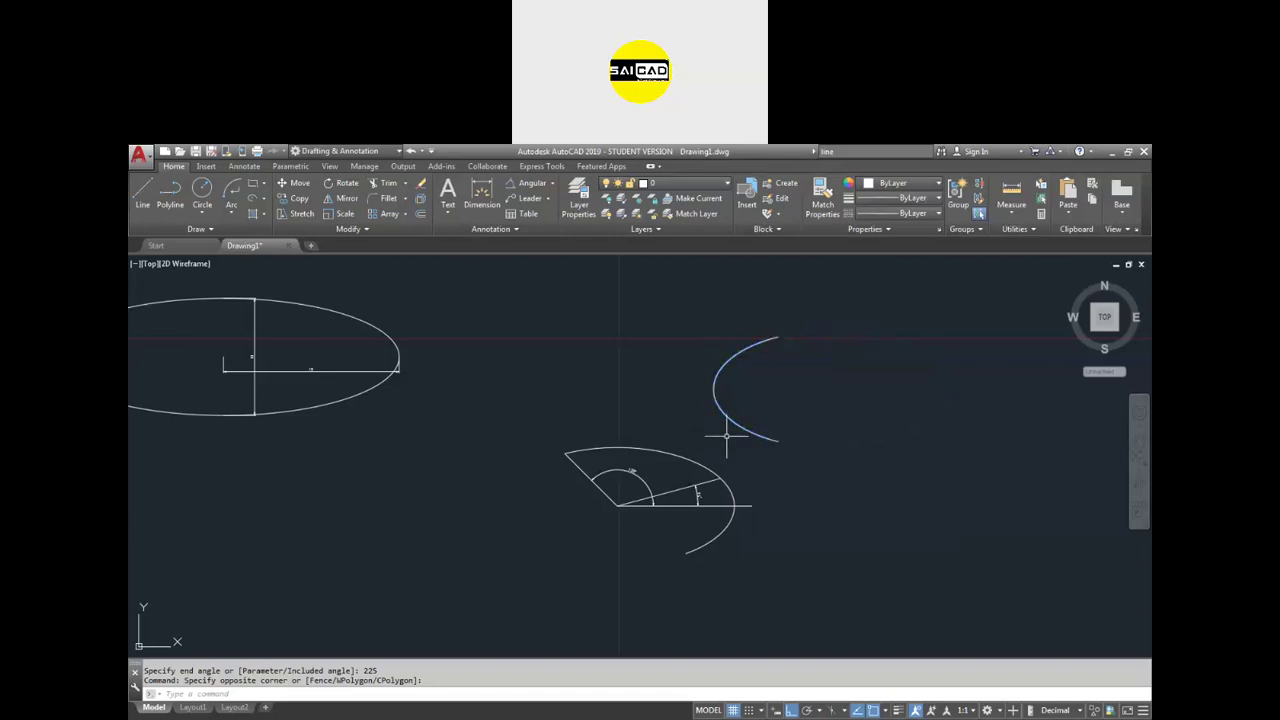
key("Escape")
scroll(679, 434, "down", 4)
type("el")
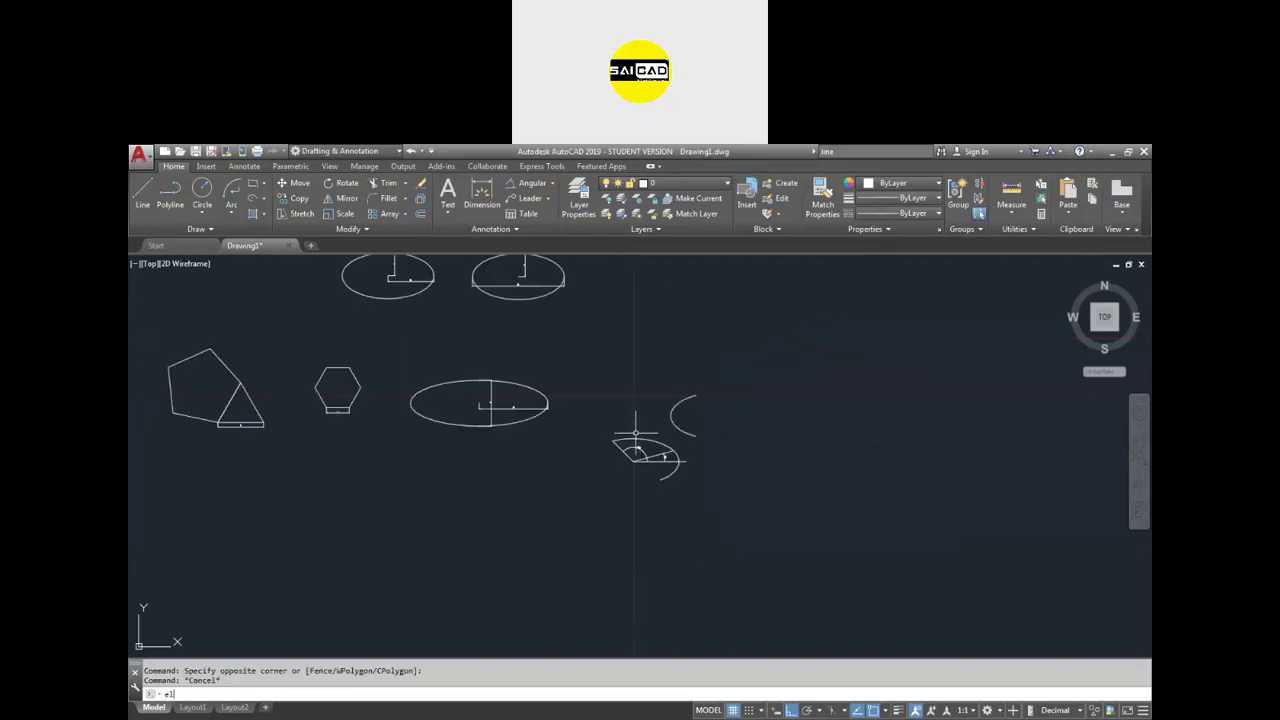
key("Return")
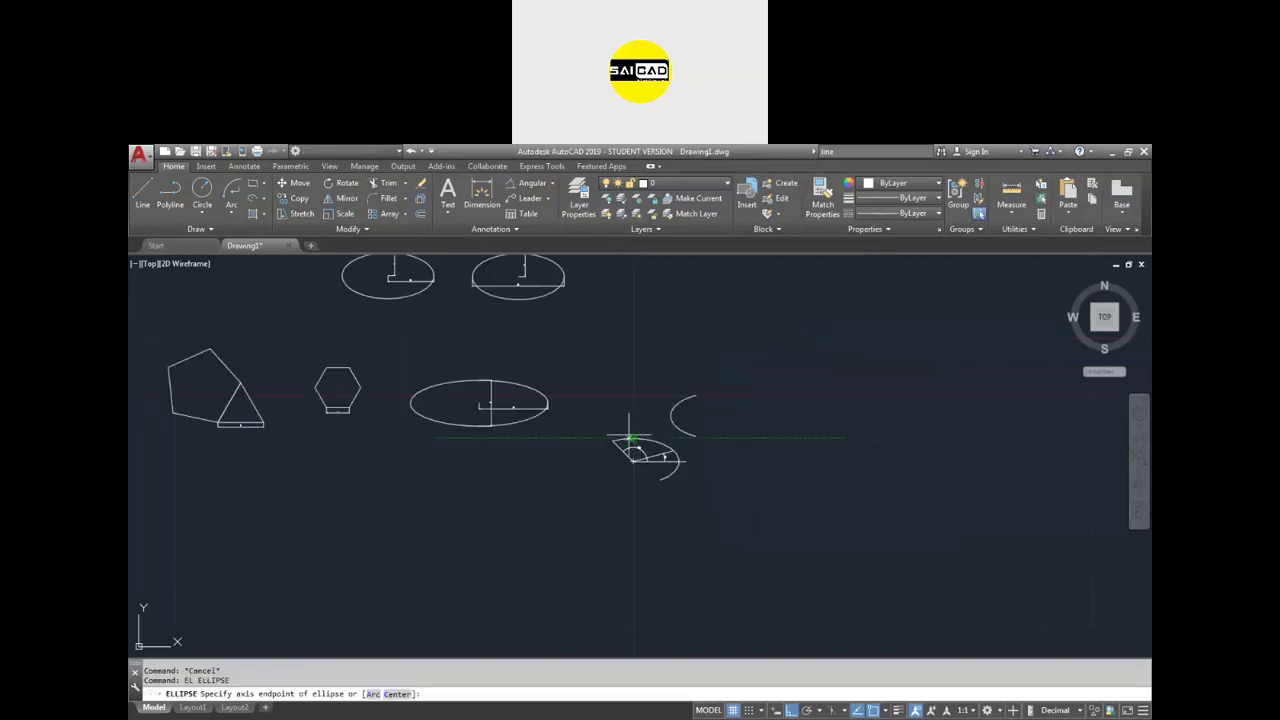
left_click(374, 694)
key("Escape")
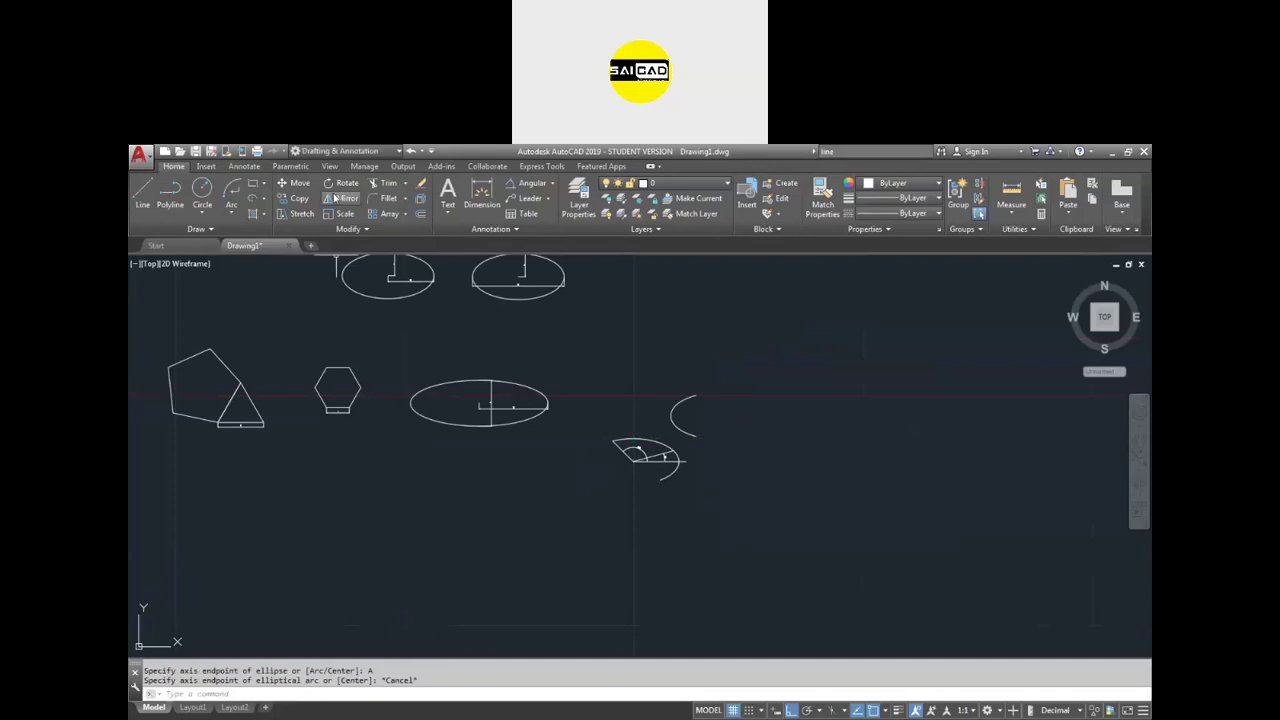
- Start an elliptical arc from the Draw panel by centre, with axis 10 and other axis 5
left_click(263, 198)
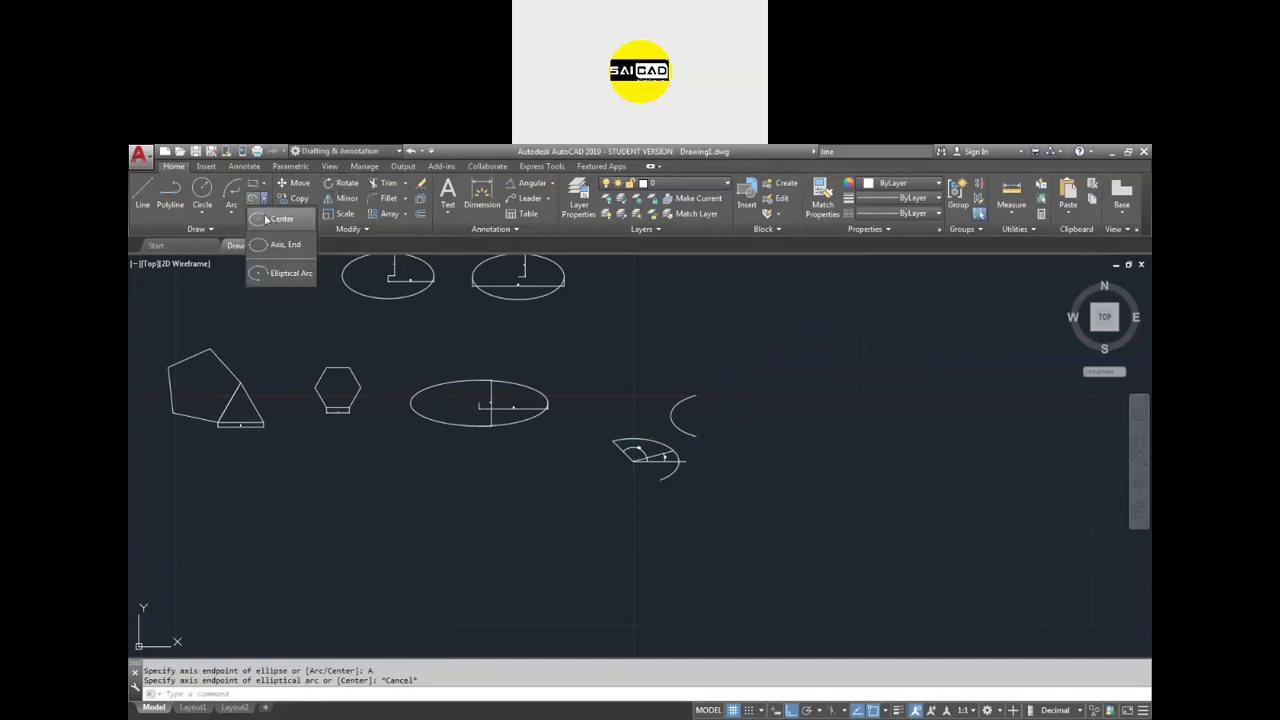
left_click(287, 274)
scroll(290, 470, "down", 3)
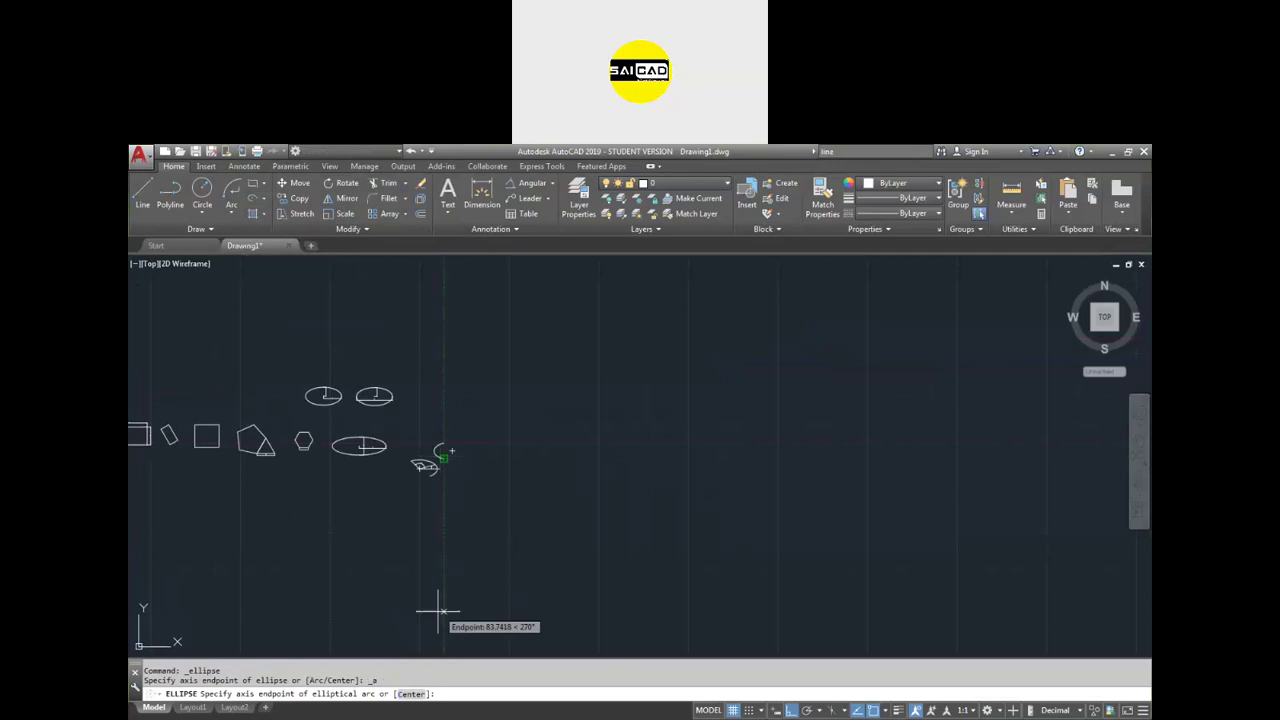
scroll(477, 487, "up", 2)
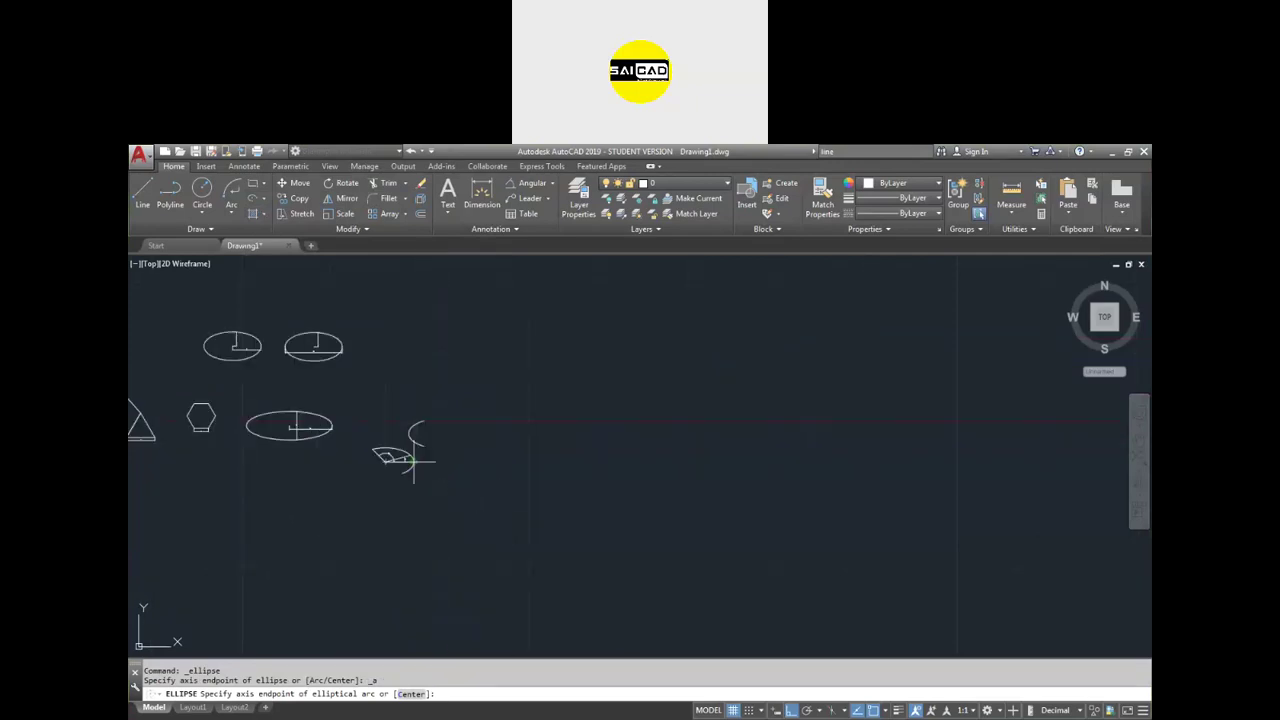
left_click(412, 694)
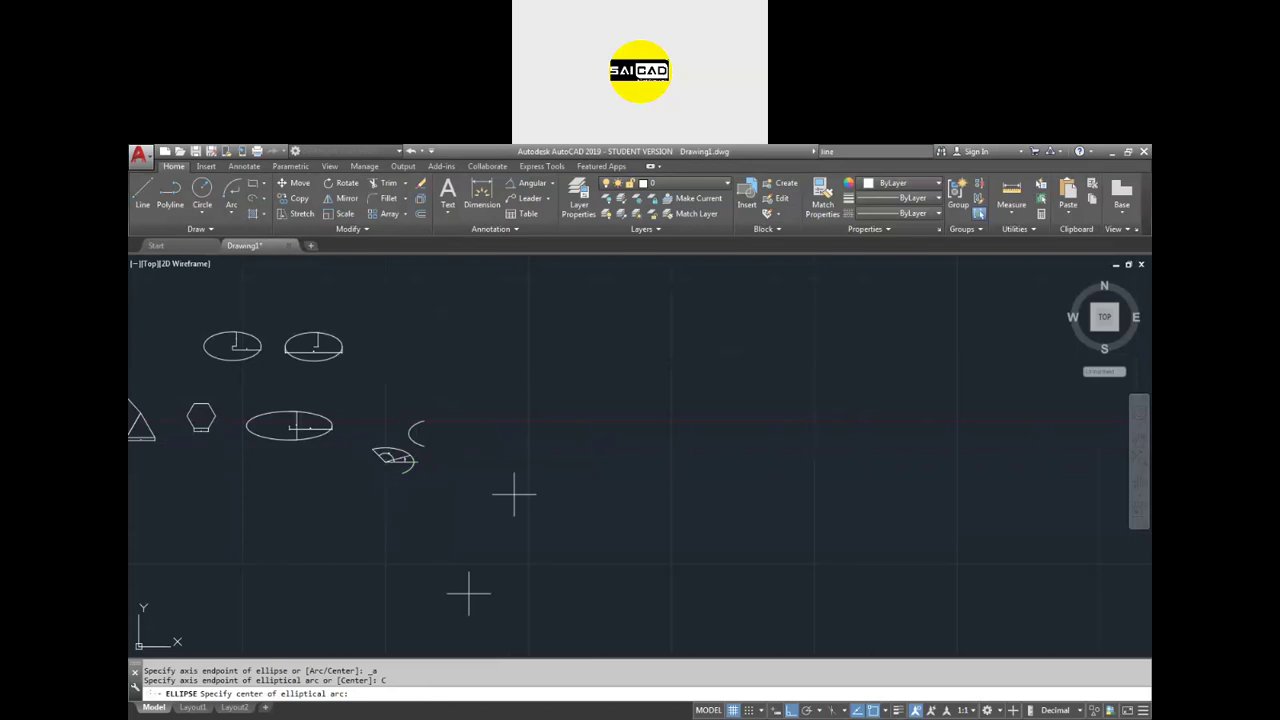
left_click(540, 426)
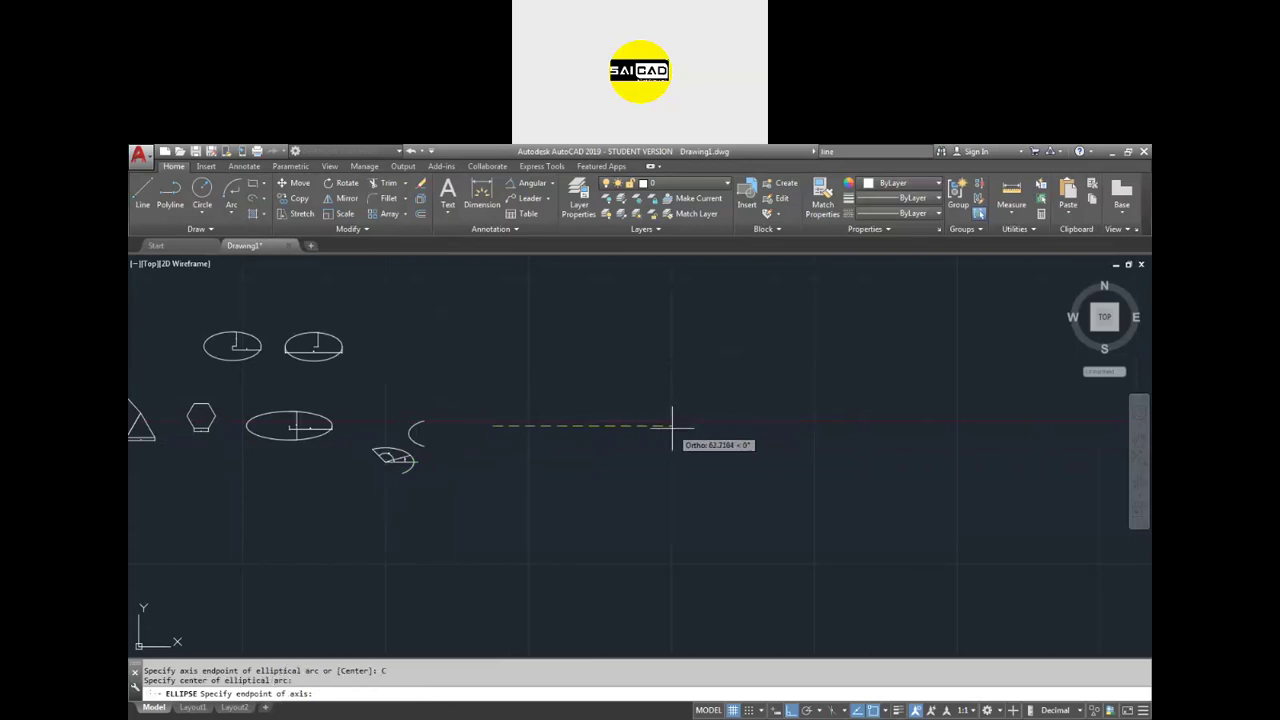
type("10")
key("Return")
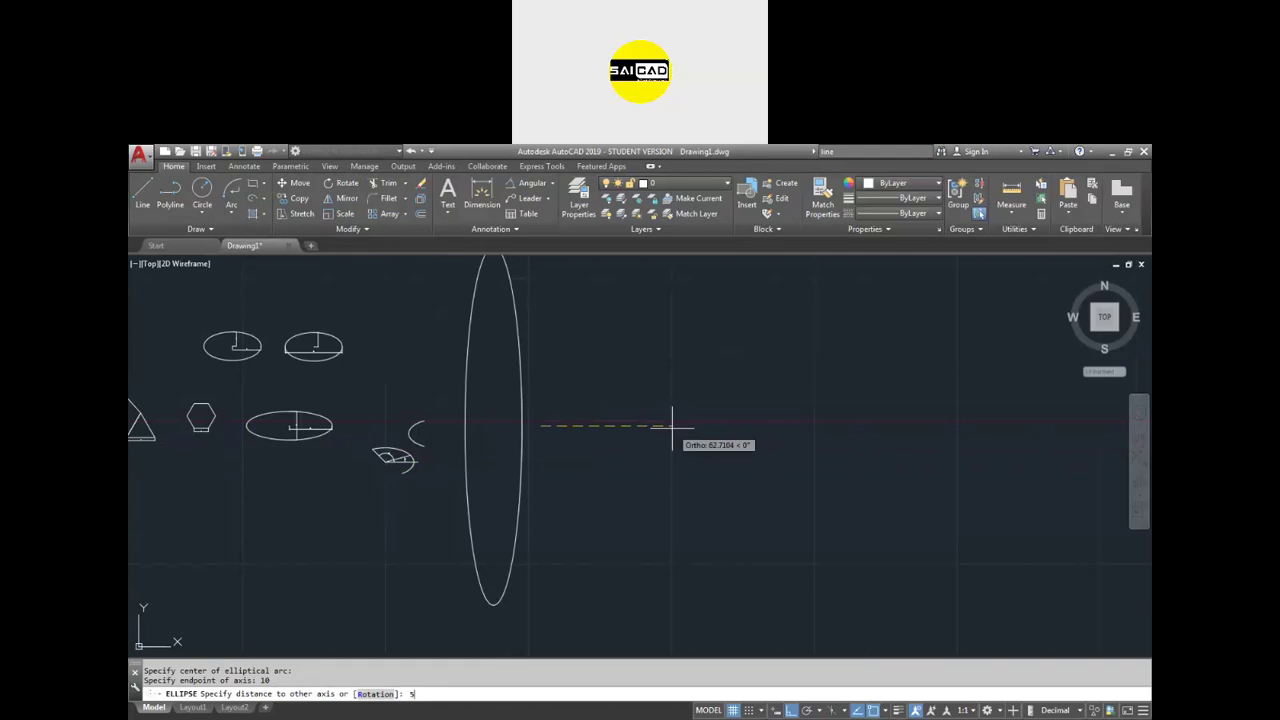
type("5")
key("Return")
- Sweep the new arc from 45° to 225° and select it
scroll(672, 425, "up", 5)
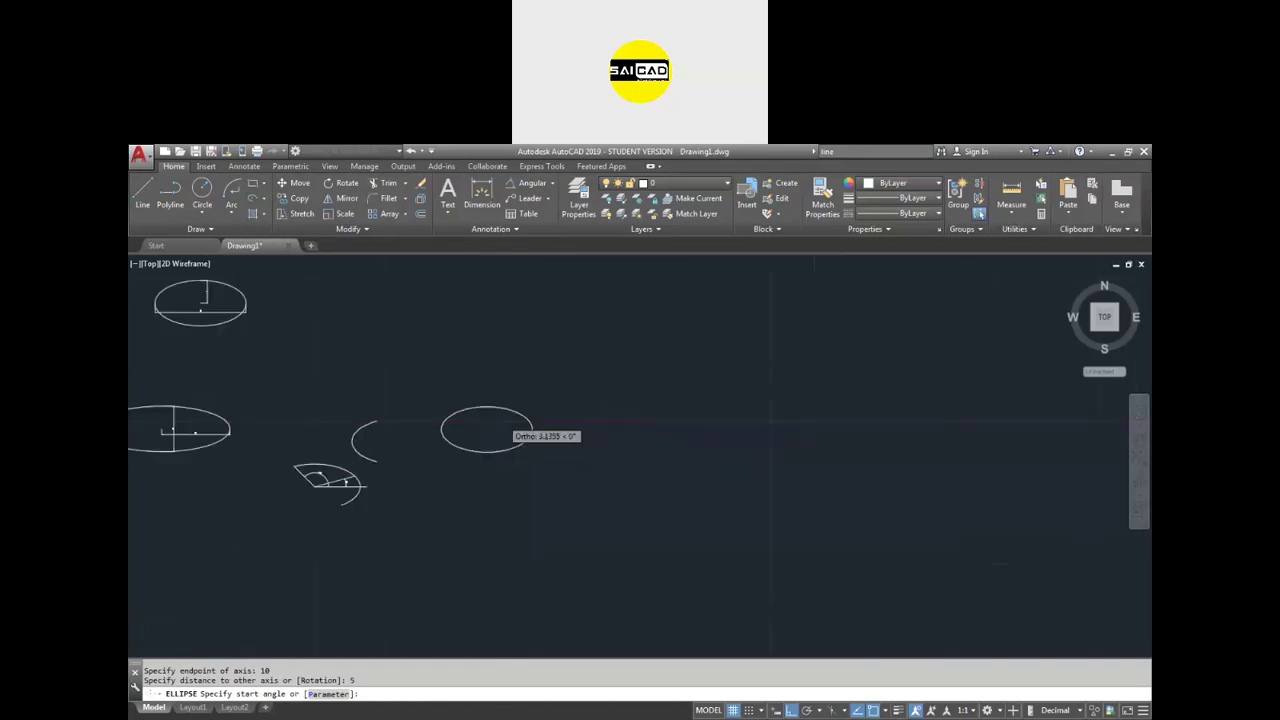
scroll(657, 443, "down", 3)
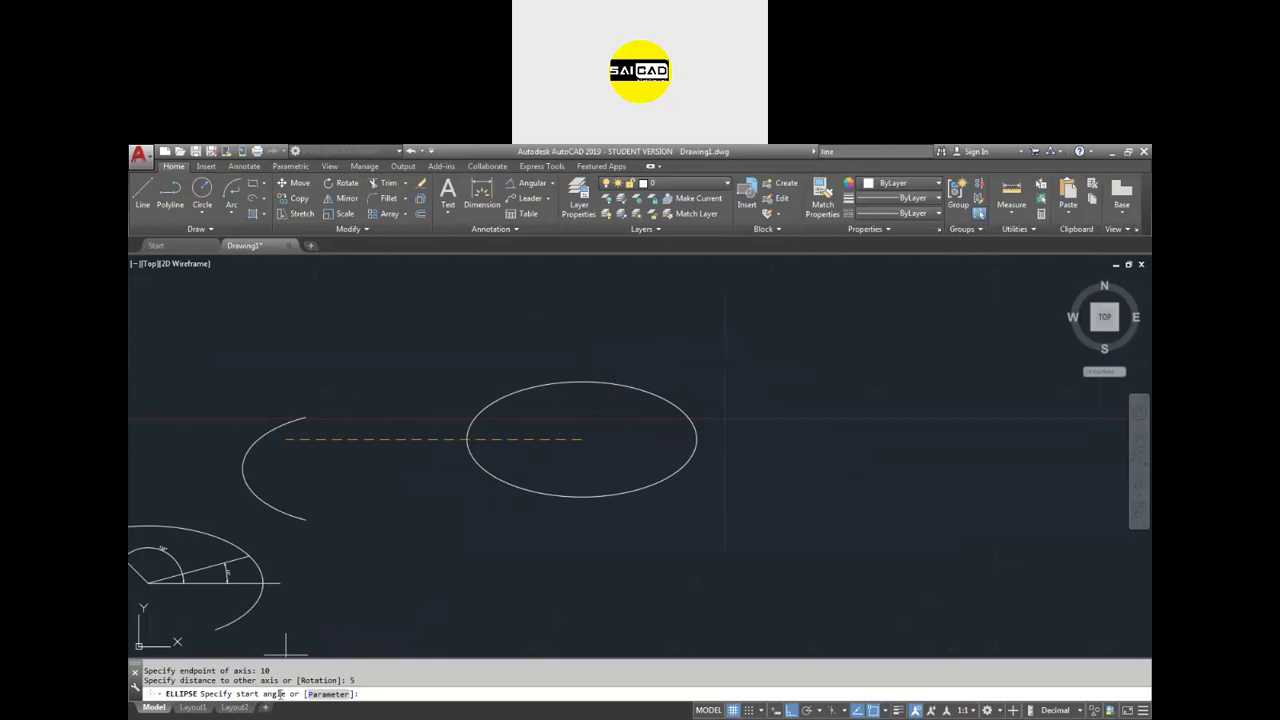
key("Return")
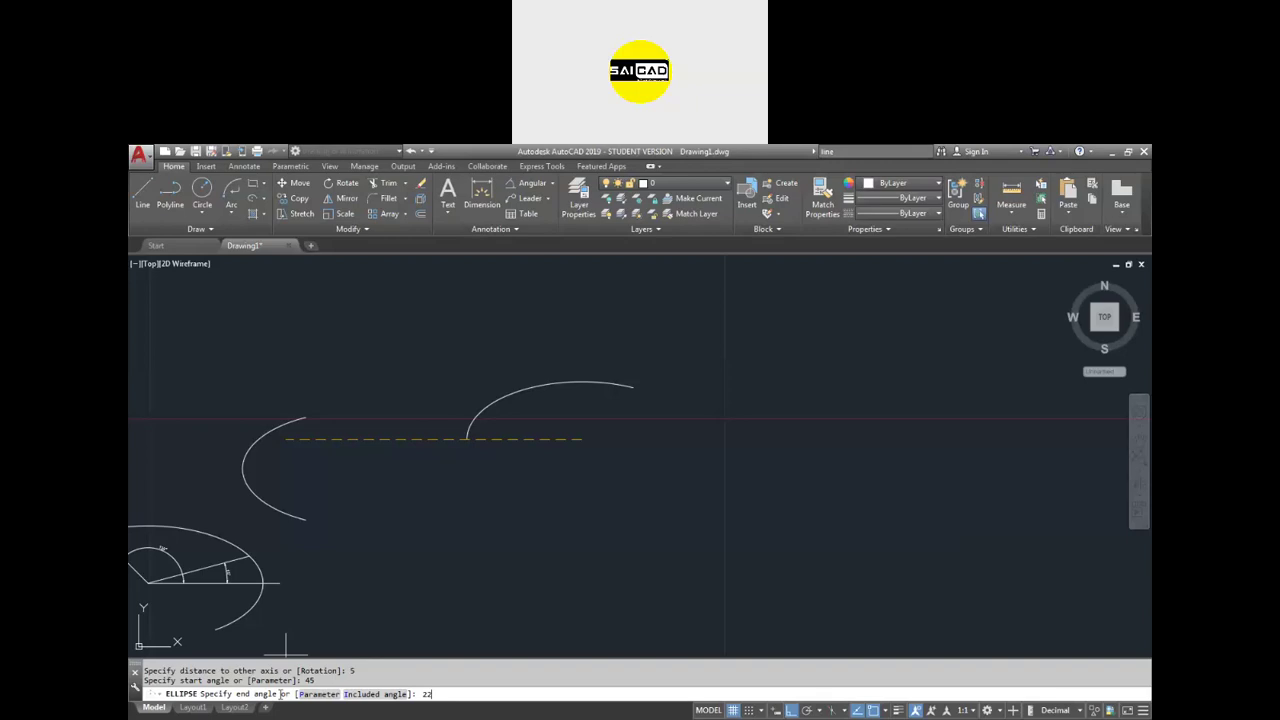
key("Return")
left_click(642, 466)
left_click(520, 490)
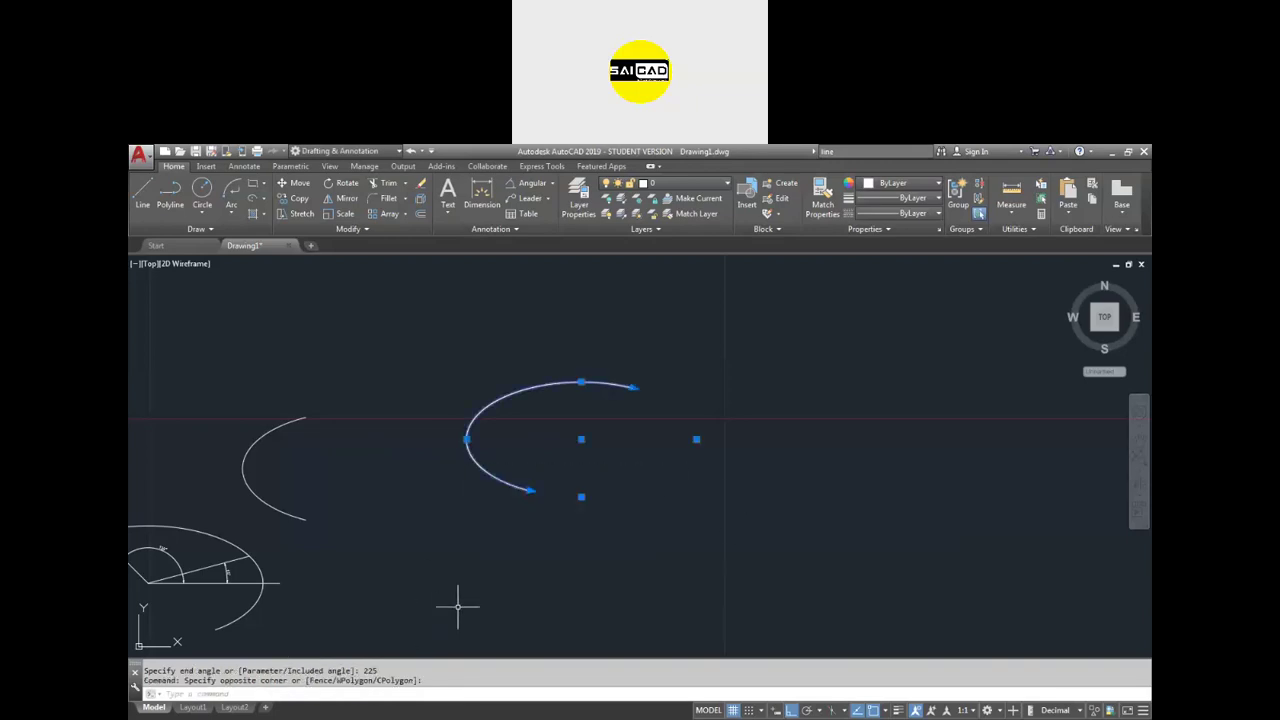
type("l")
key("Return")
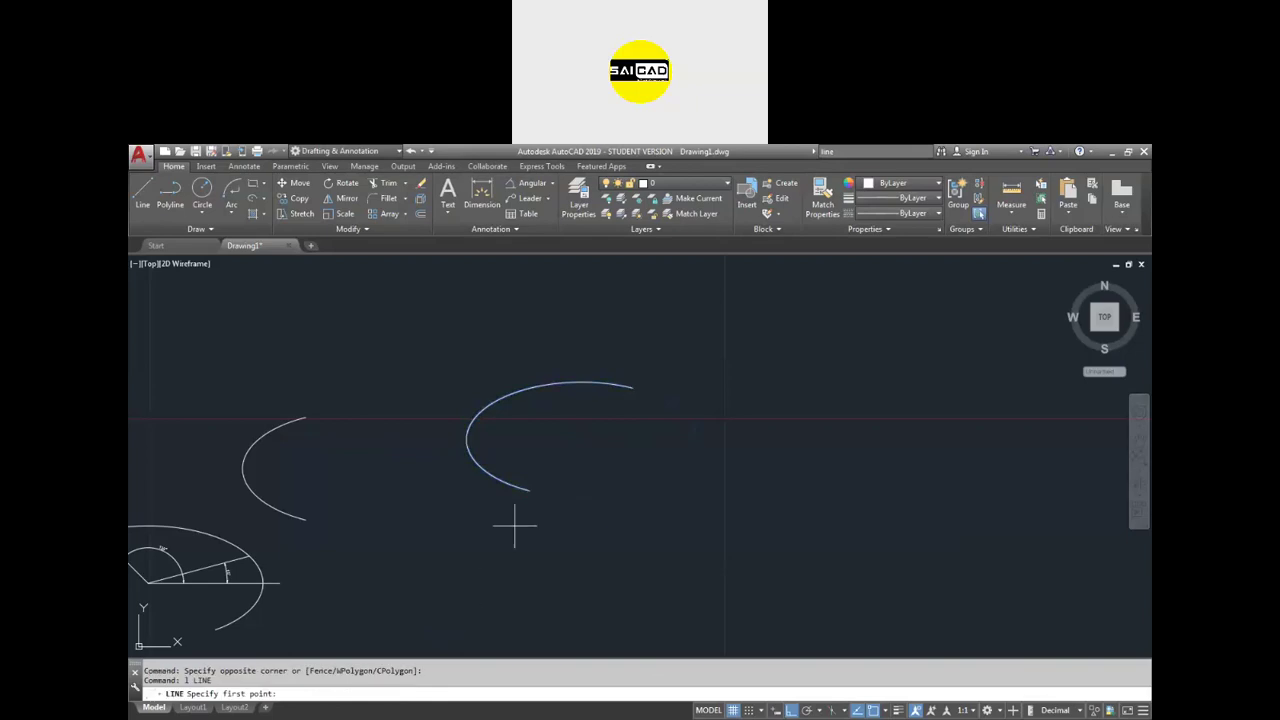
- Draw a line from the arc's lower end through its centre to its upper end
left_click(531, 490)
left_click(580, 440)
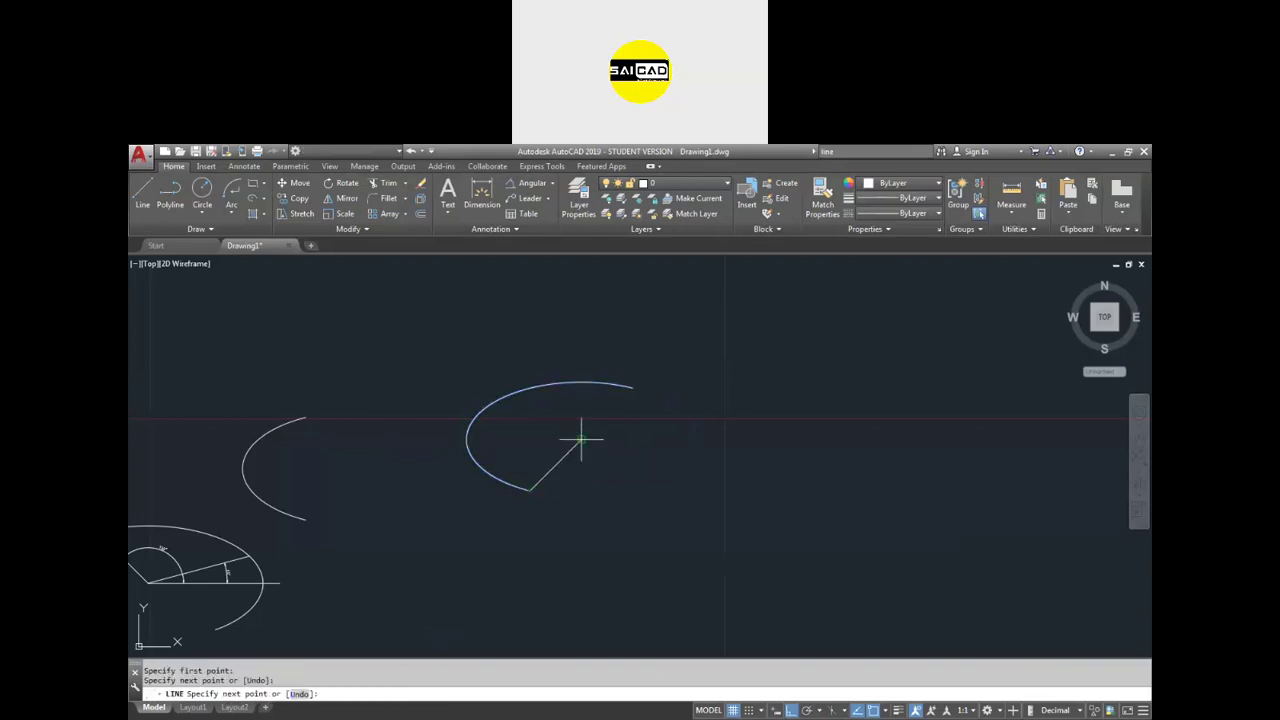
left_click(632, 386)
key("Escape")
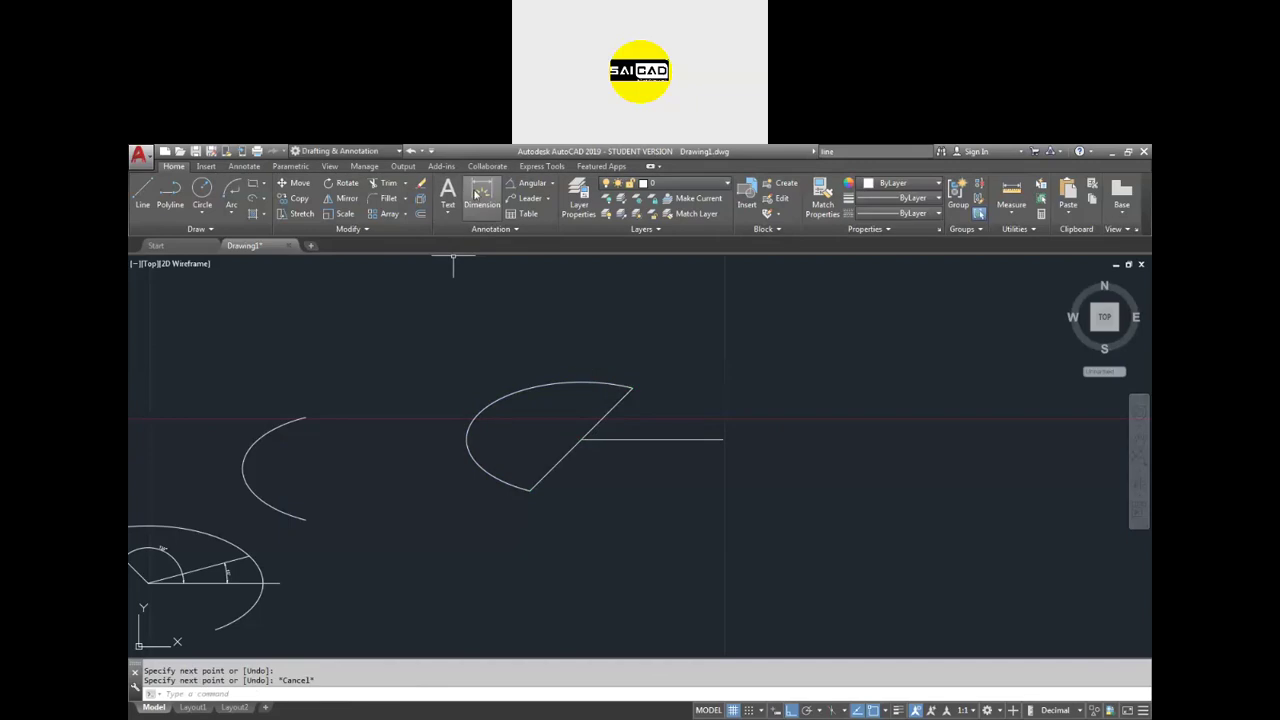
- Add angular dimensions of 45° above and 135° below the line vertex
left_click(532, 183)
scroll(606, 441, "up", 2)
left_click(604, 437)
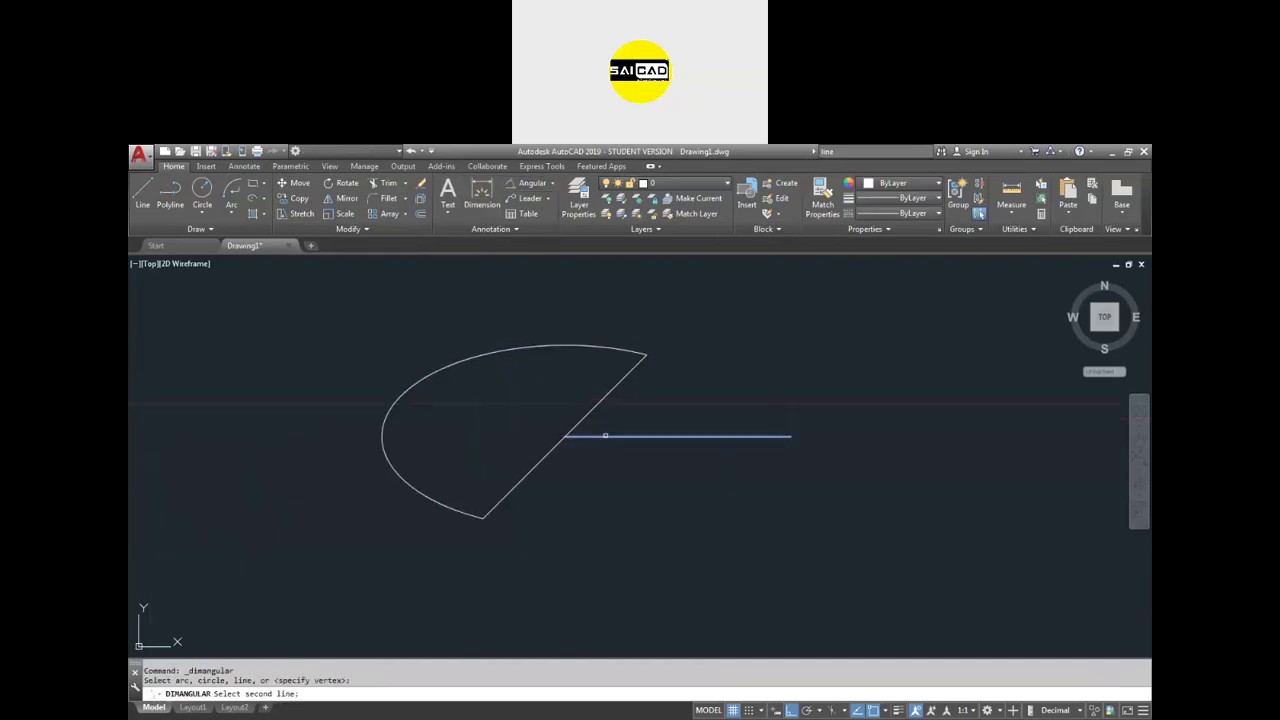
left_click(596, 405)
left_click(645, 402)
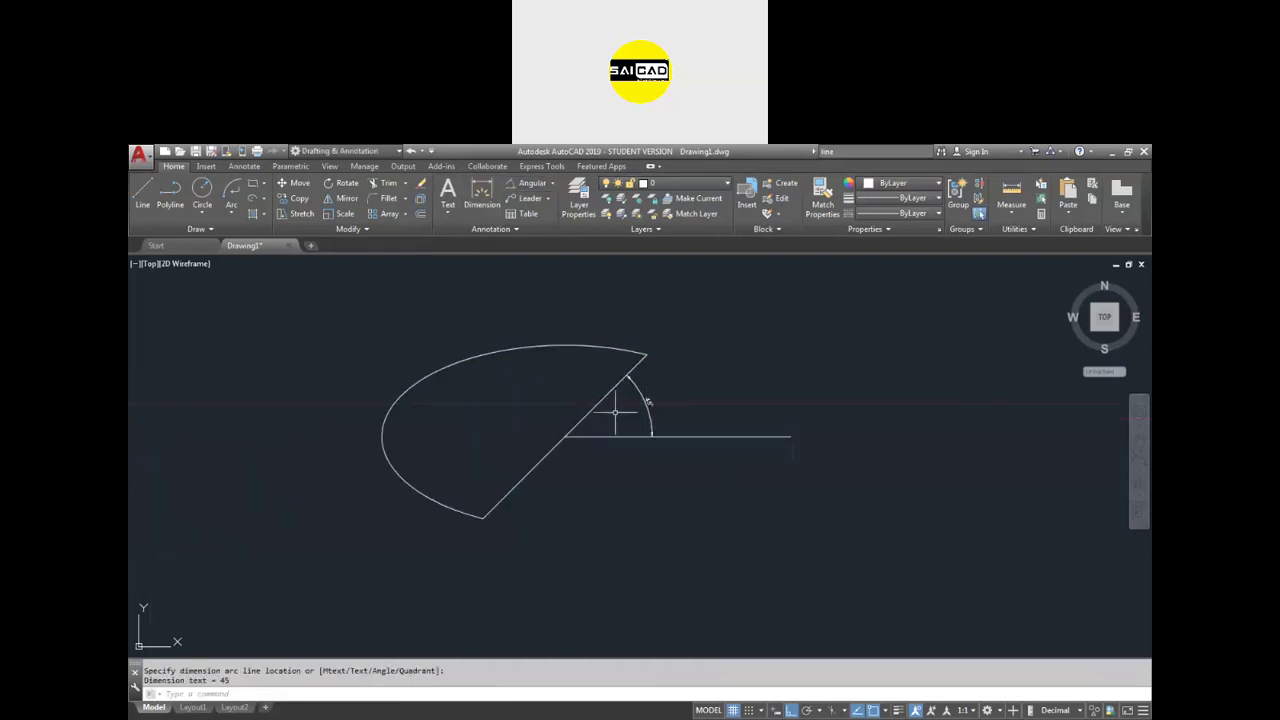
key("Return")
left_click(554, 447)
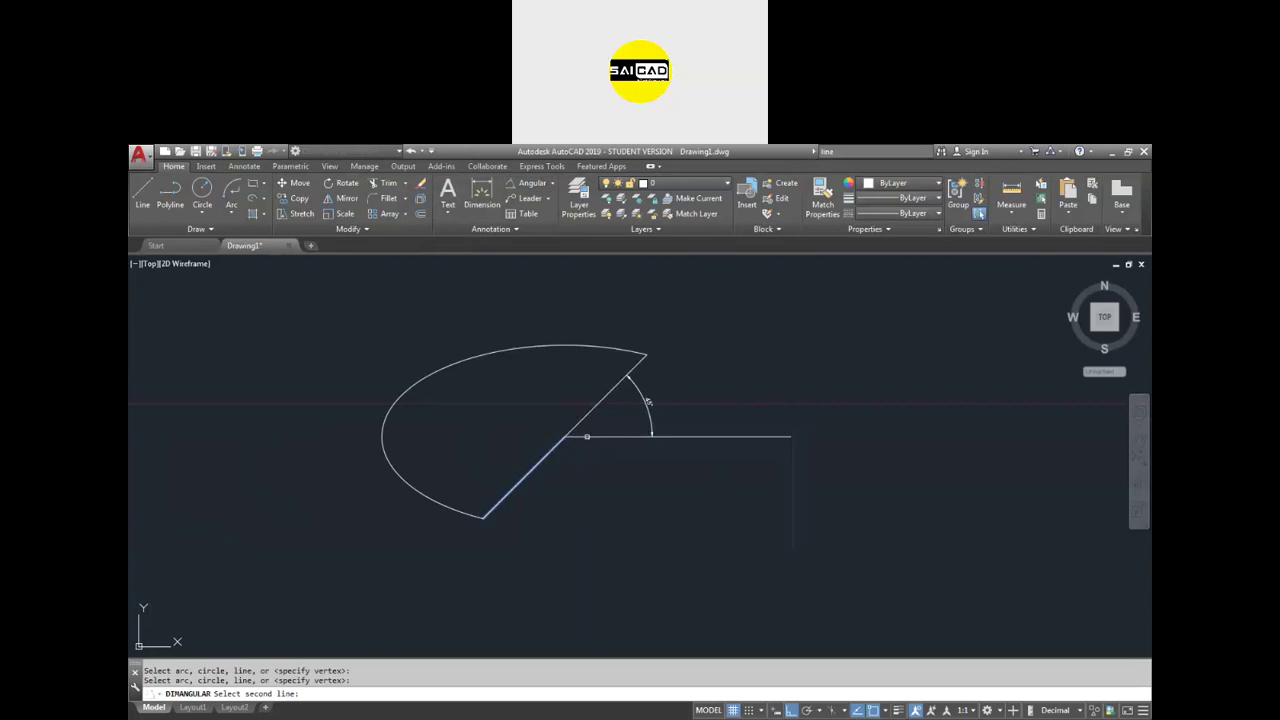
left_click(587, 437)
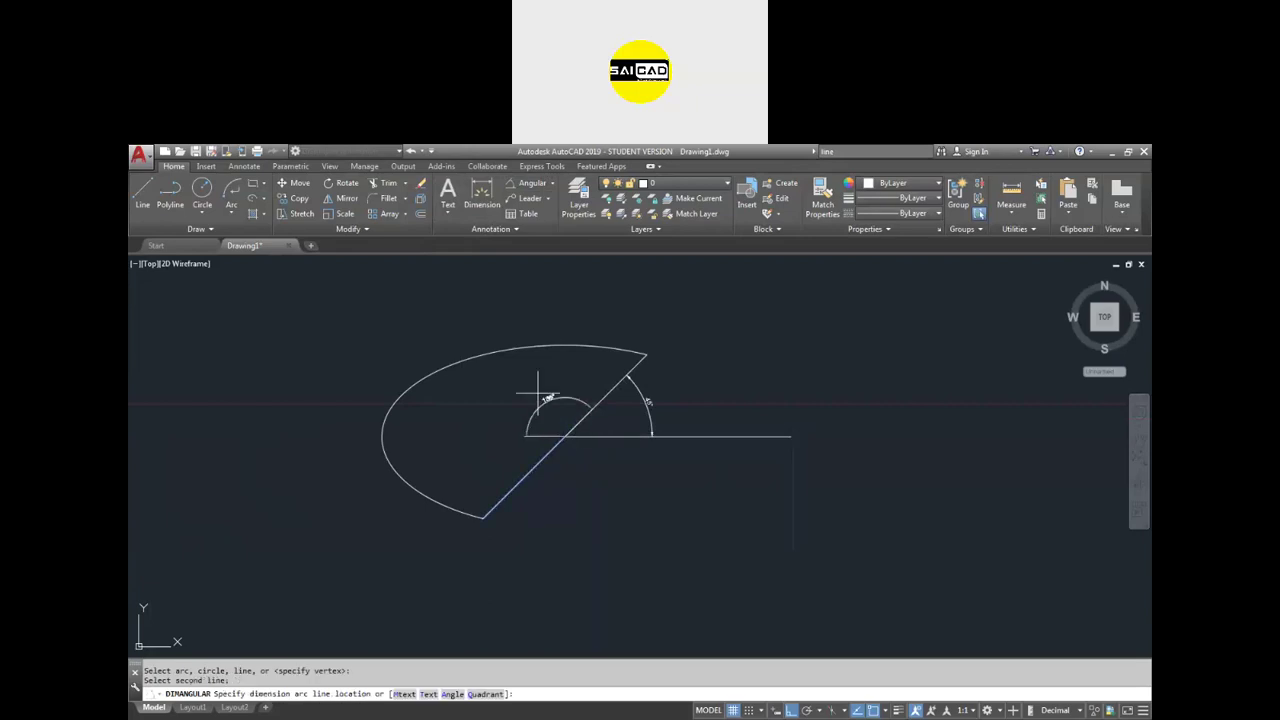
left_click(577, 461)
- Select and clear the horizontal line, then switch to the reference drawings in Photo Viewer
scroll(606, 463, "up", 2)
scroll(771, 406, "down", 2)
left_click(771, 406)
left_click(731, 449)
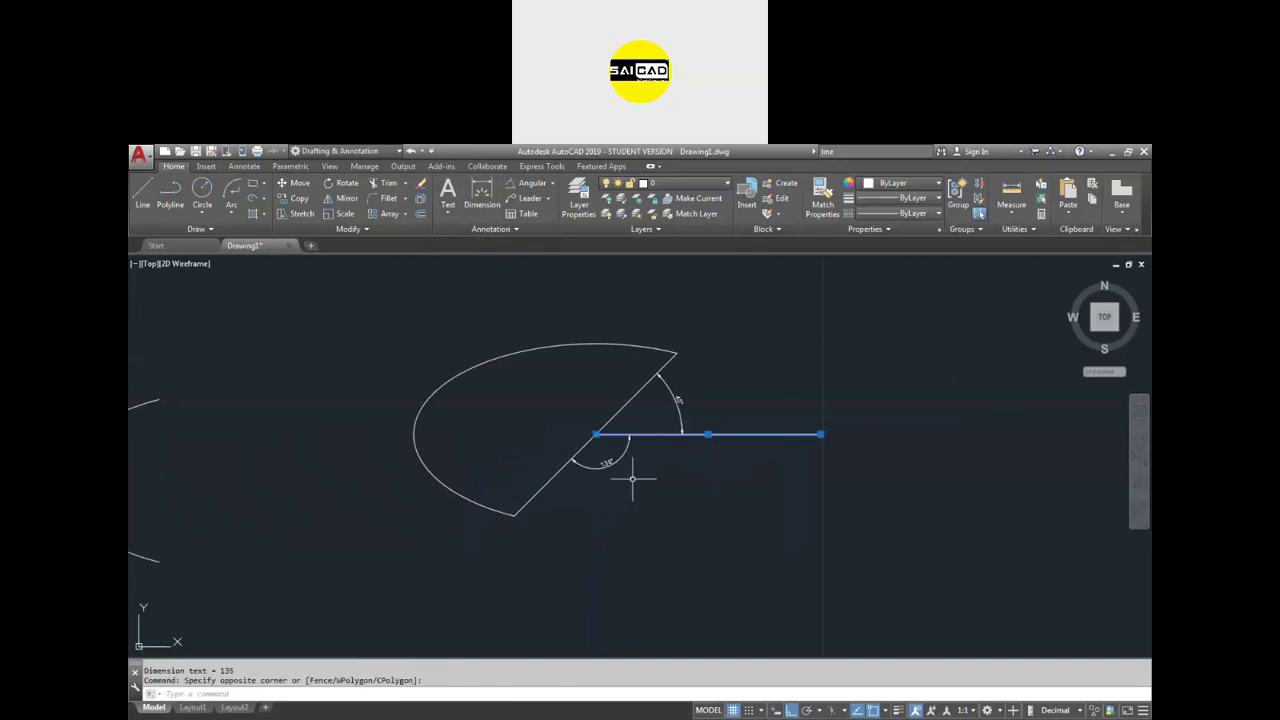
scroll(618, 469, "up", 2)
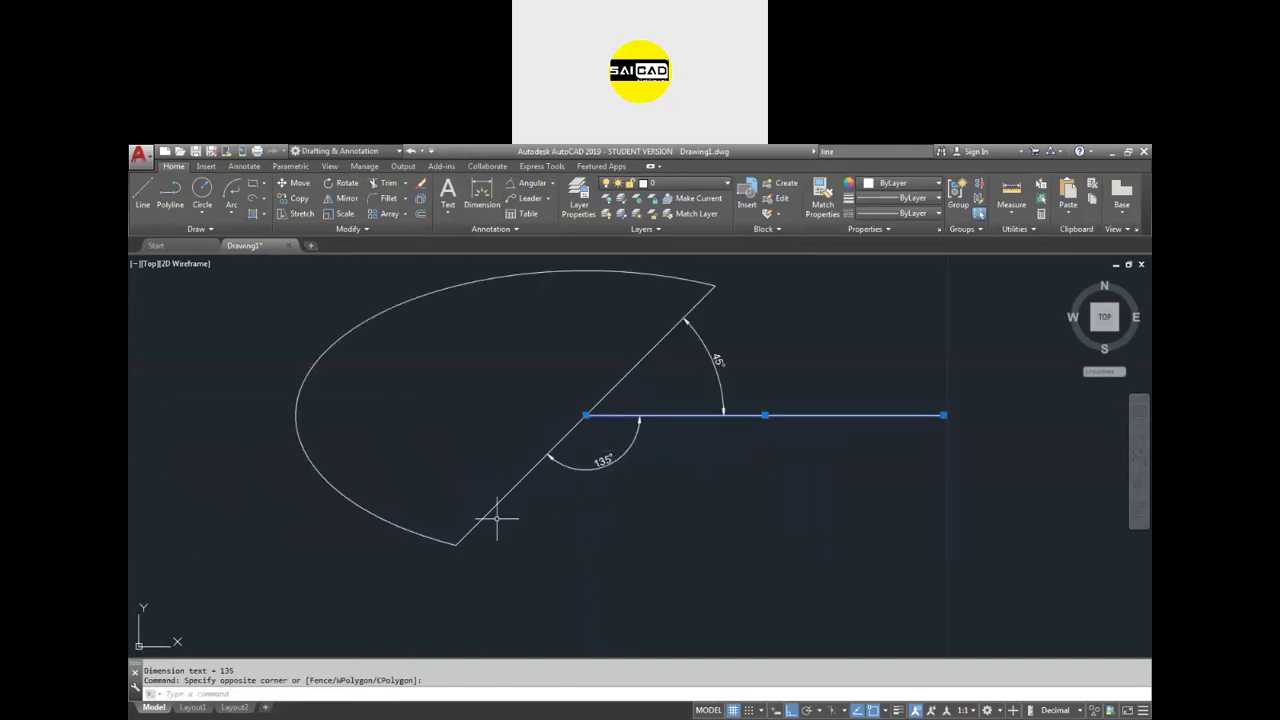
key("Escape")
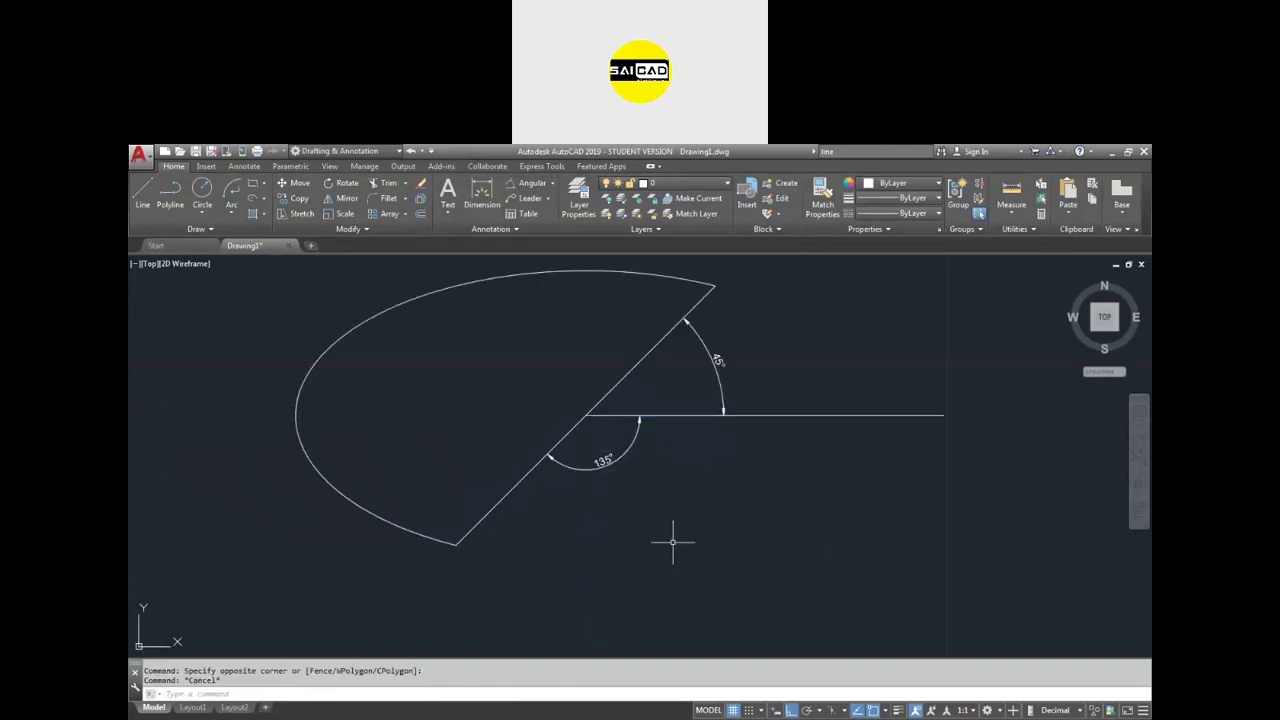
scroll(691, 506, "down", 2)
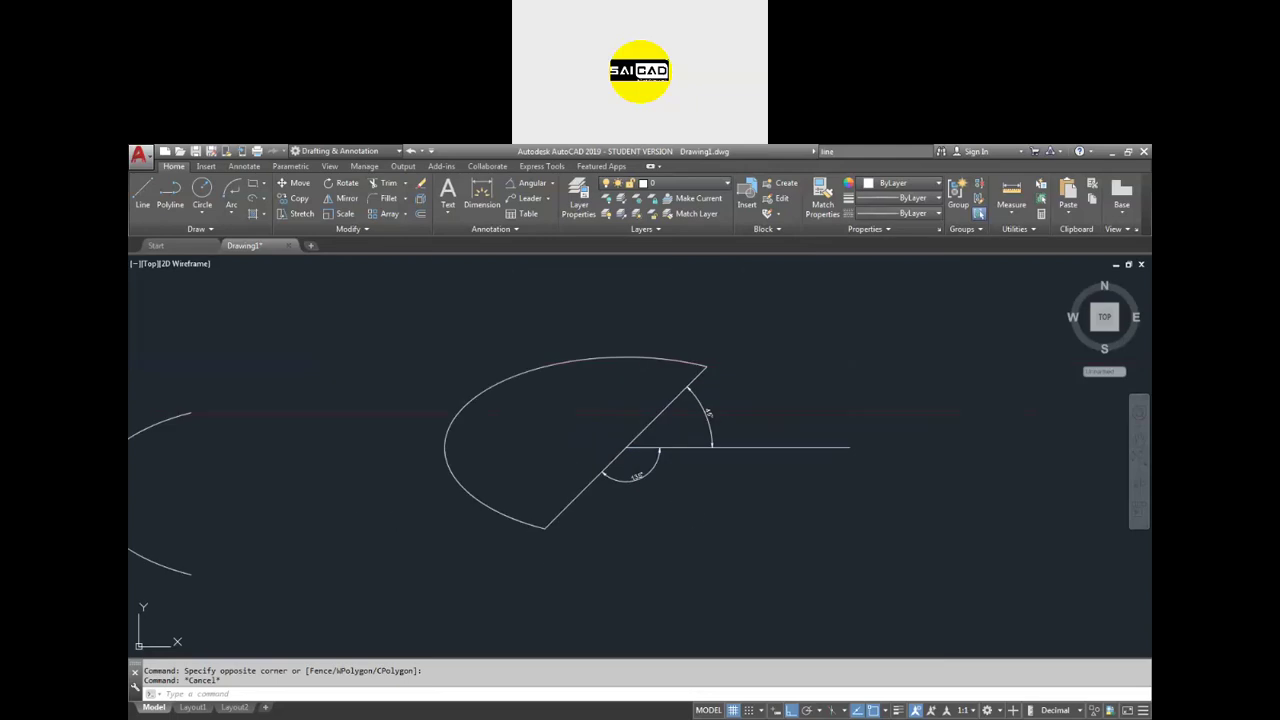
scroll(705, 495, "down", 3)
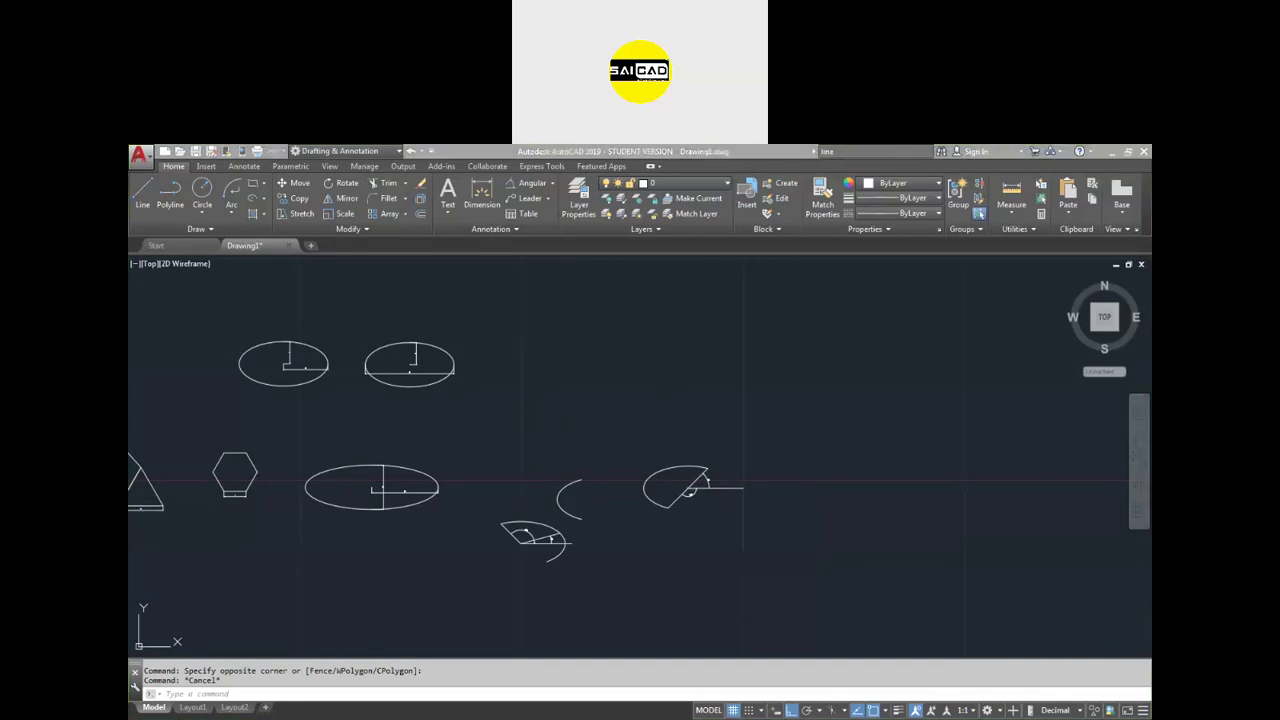
key("alt+Tab")
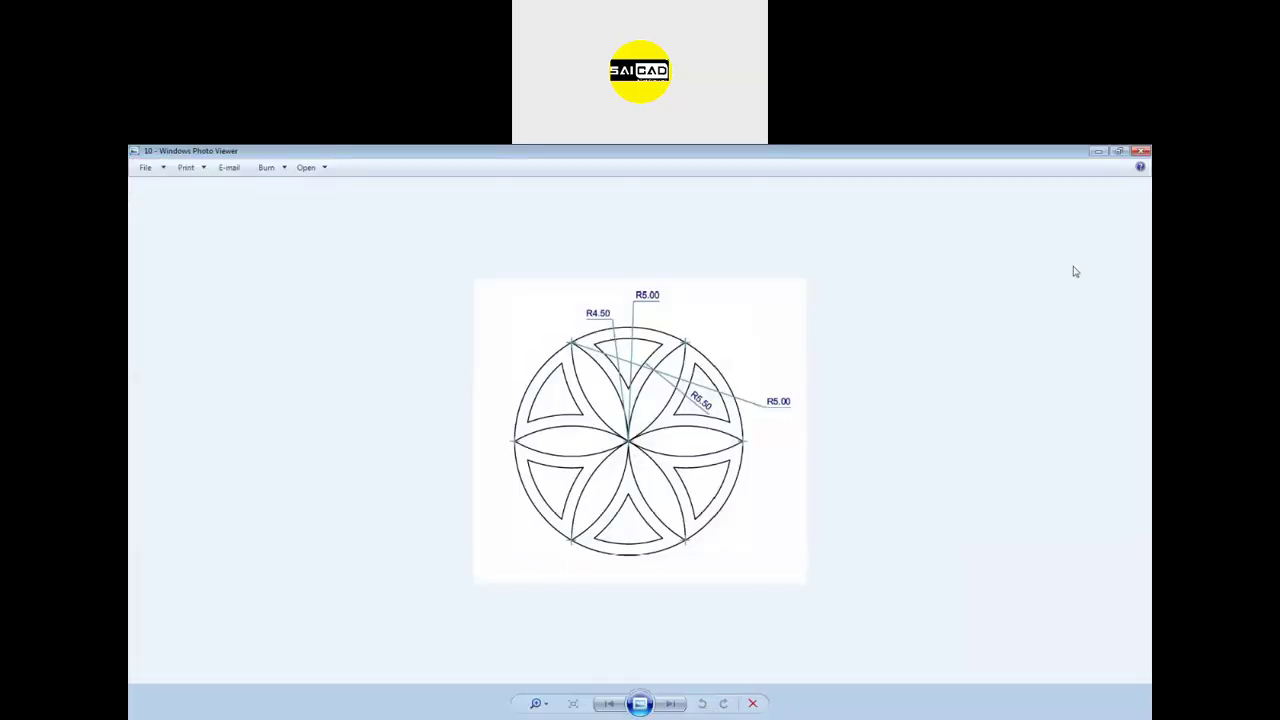
- Browse forward nine reference drawings and back two, then close Photo Viewer
left_click(670, 704)
left_click(670, 704)
left_click(670, 704)
left_click(670, 704)
left_click(670, 704)
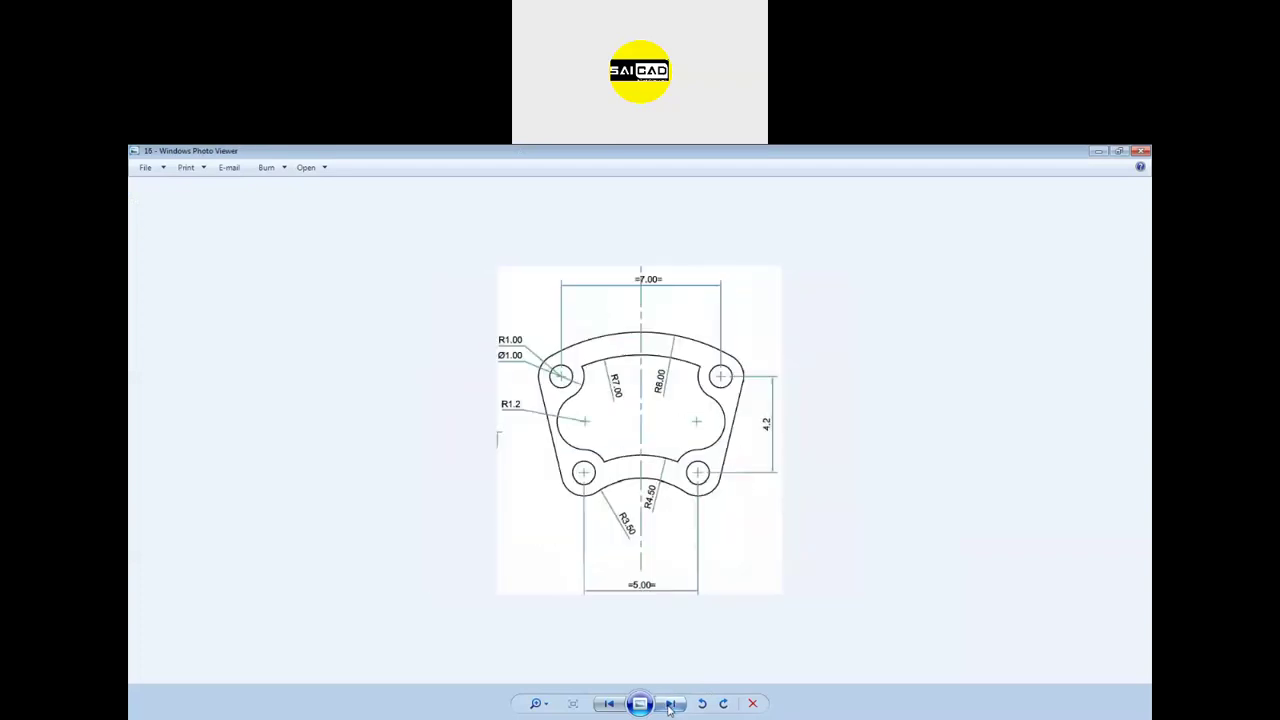
left_click(670, 704)
left_click(670, 704)
left_click(670, 704)
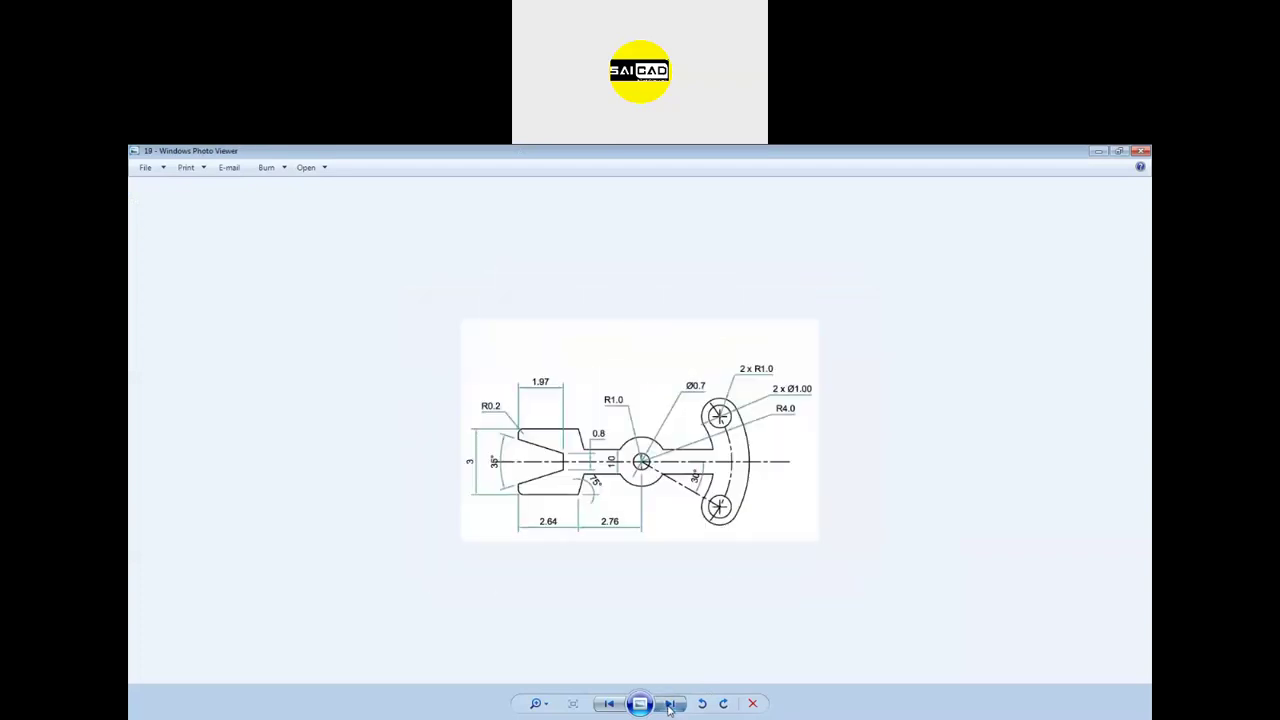
left_click(670, 704)
left_click(608, 704)
left_click(608, 704)
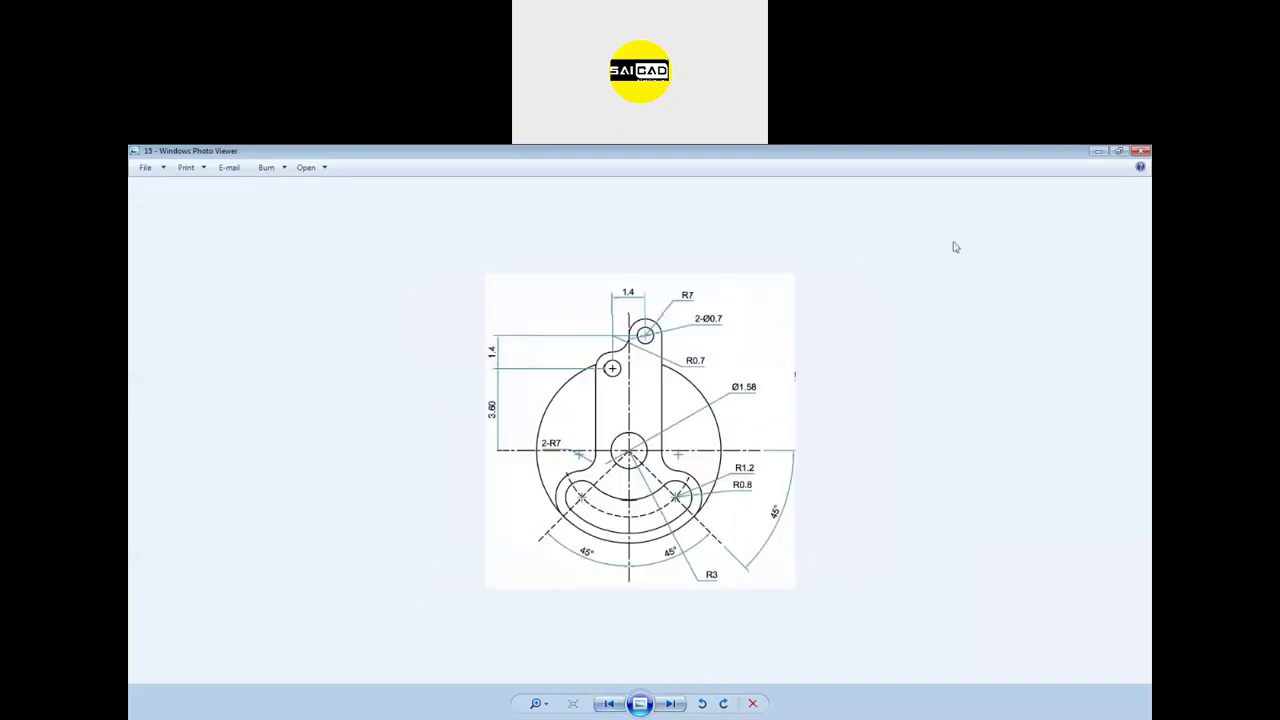
left_click(1140, 151)
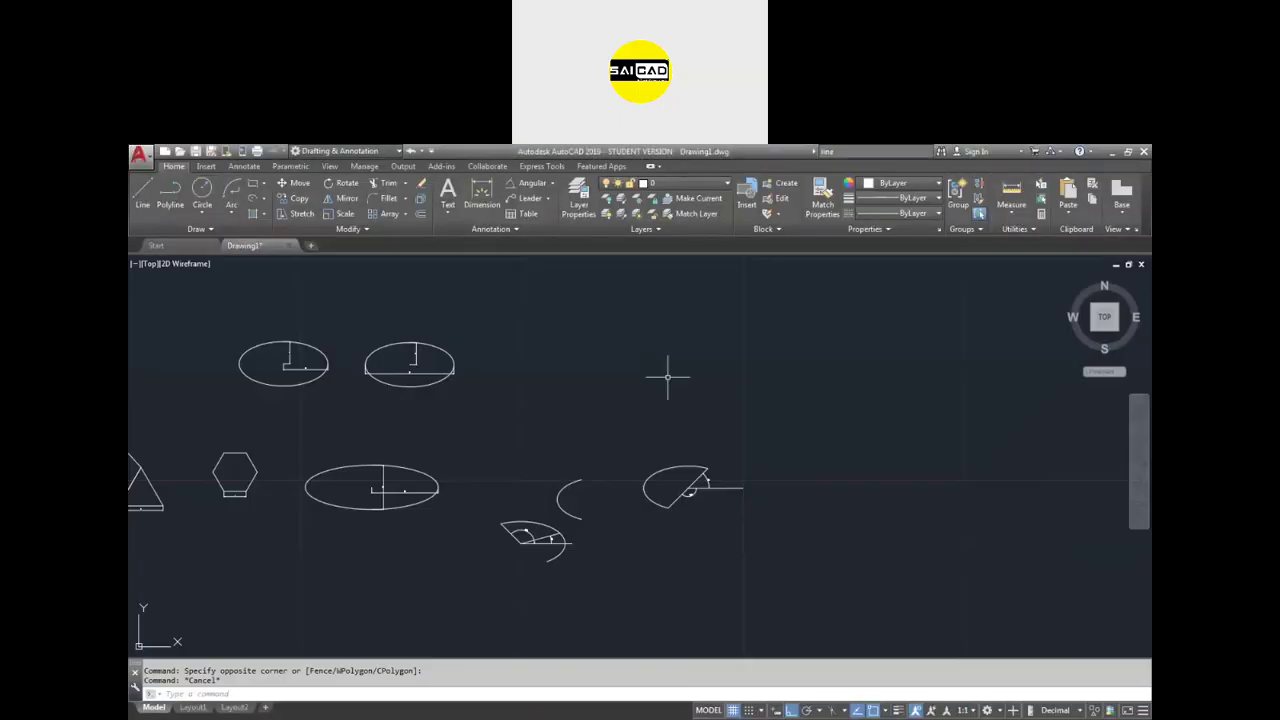
- Zoom out from the practice shapes and switch to the Assignment 1 PDF in Acrobat
scroll(720, 447, "down", 3)
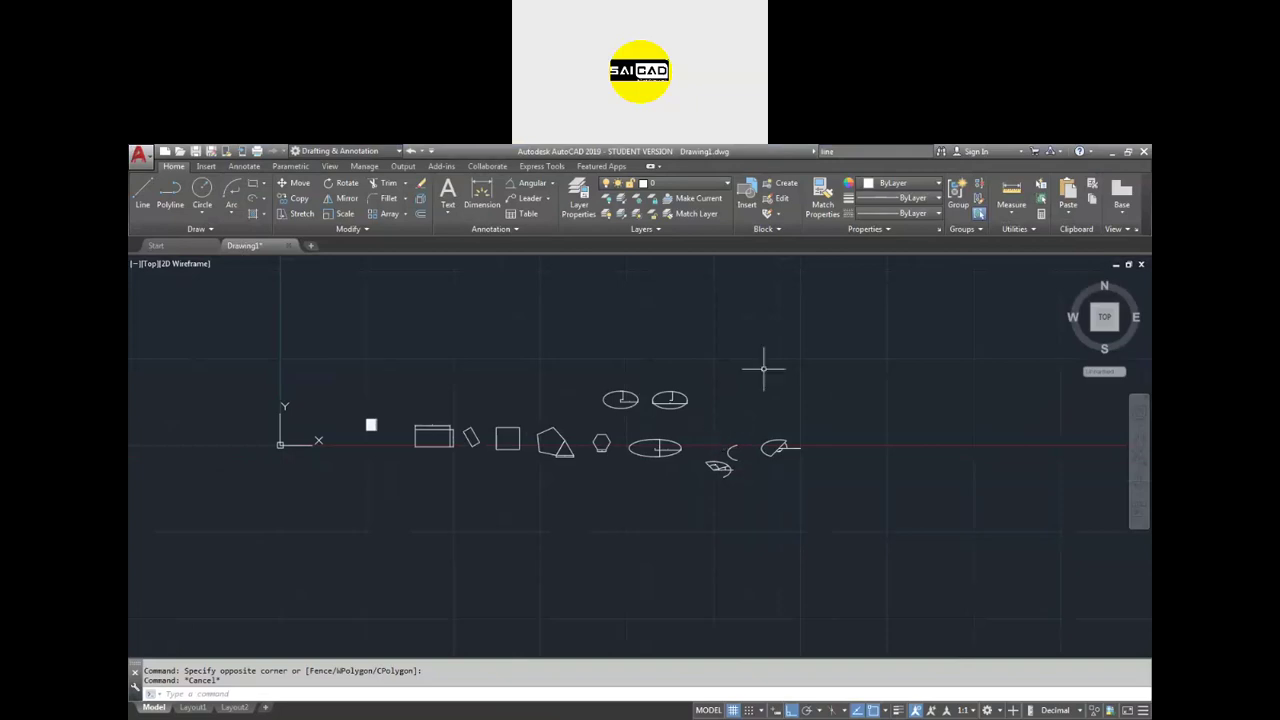
scroll(763, 366, "up", 2)
scroll(763, 366, "down", 4)
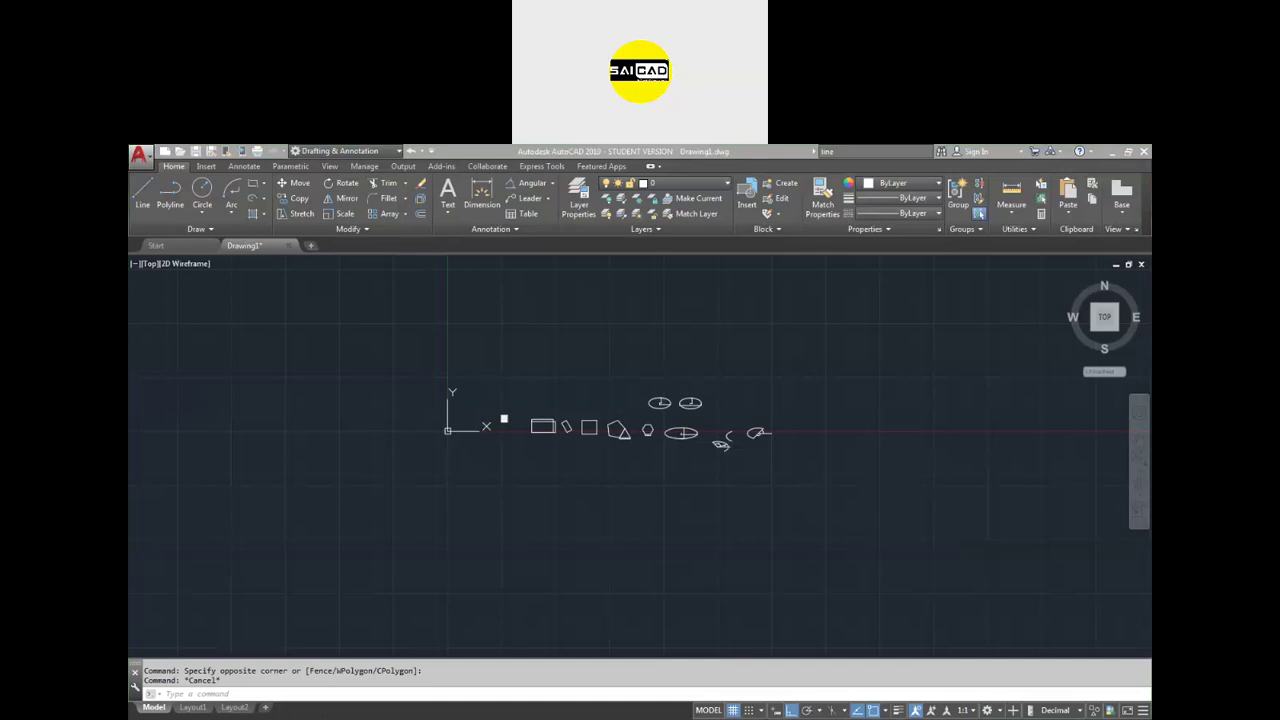
key("alt+Tab")
scroll(728, 383, "down", 1)
- Scroll through page 1's submission instructions down to page 2's drawings
scroll(774, 409, "down", 2, "ctrl")
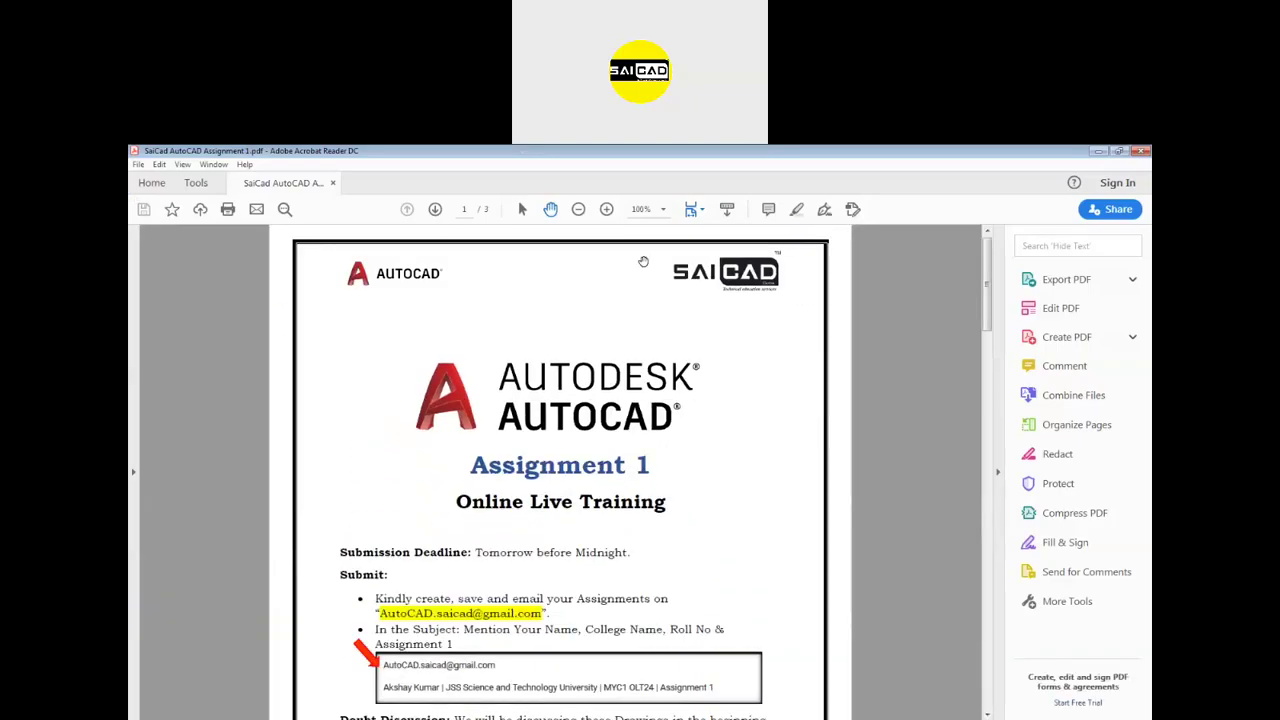
scroll(630, 445, "down", 2)
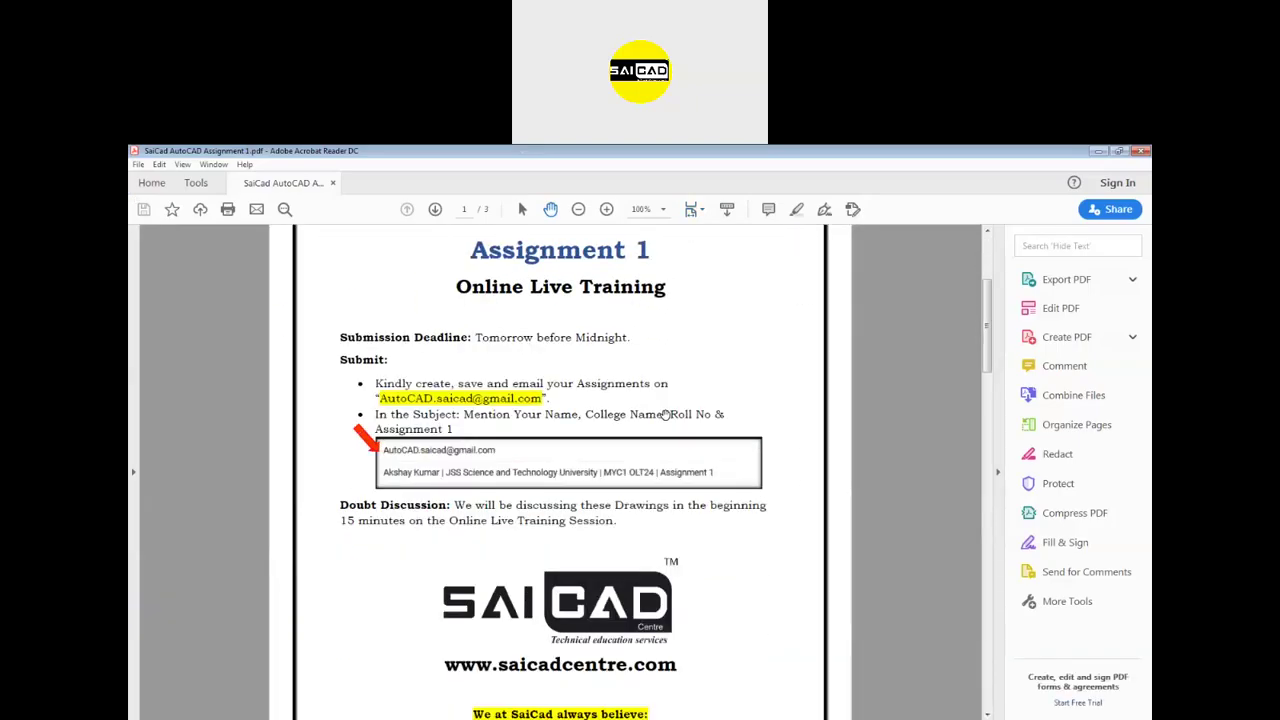
scroll(667, 414, "up", 1)
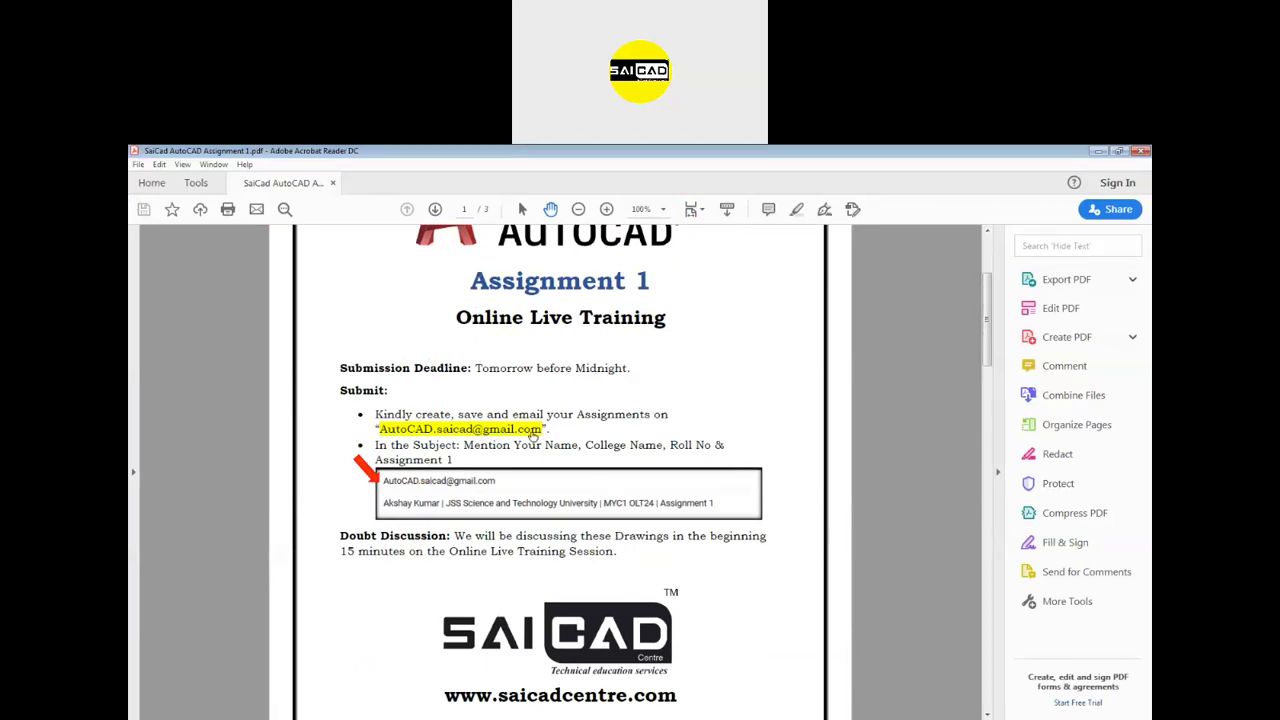
scroll(533, 436, "down", 3)
scroll(696, 358, "down", 10)
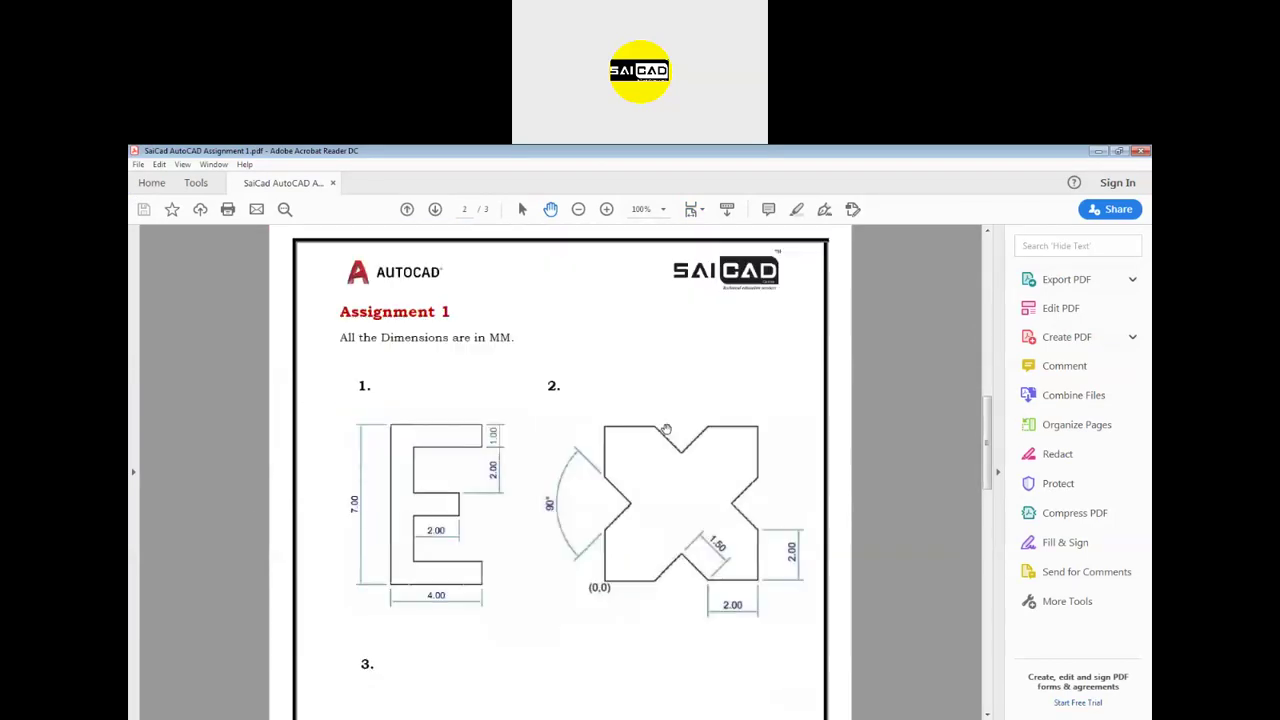
scroll(610, 415, "up", 1)
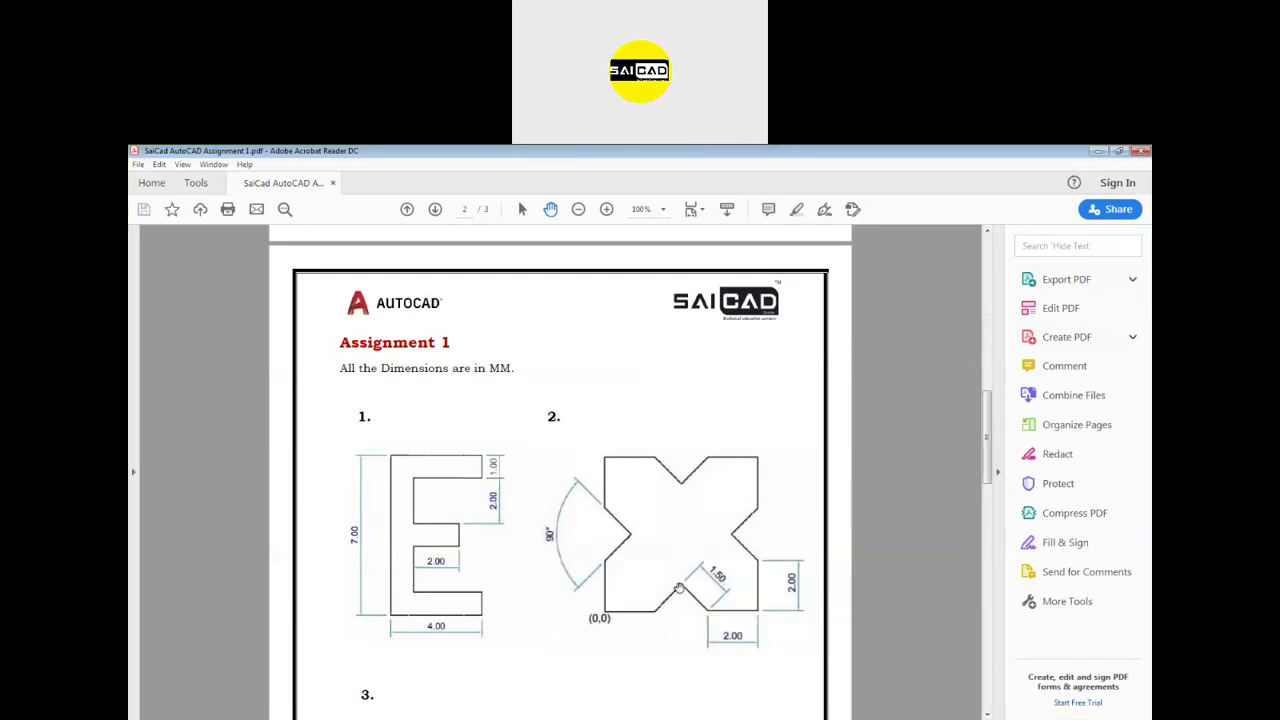
scroll(676, 592, "down", 1)
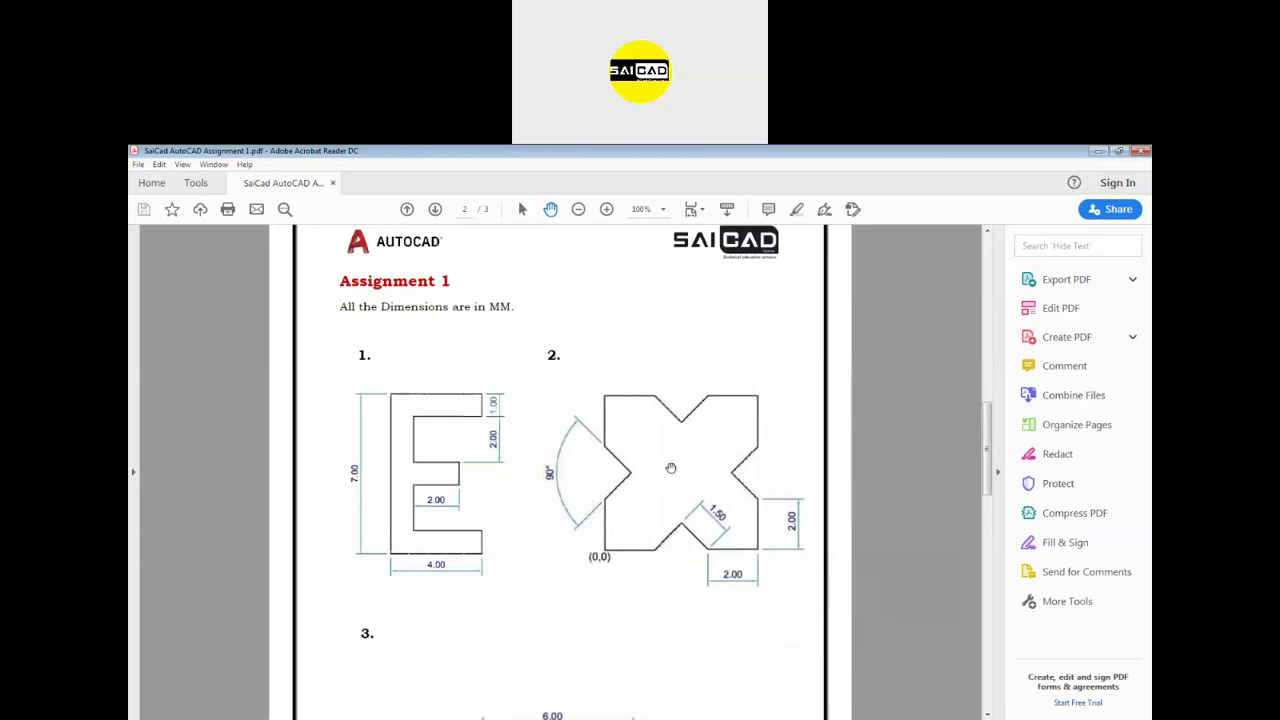
scroll(670, 468, "down", 5)
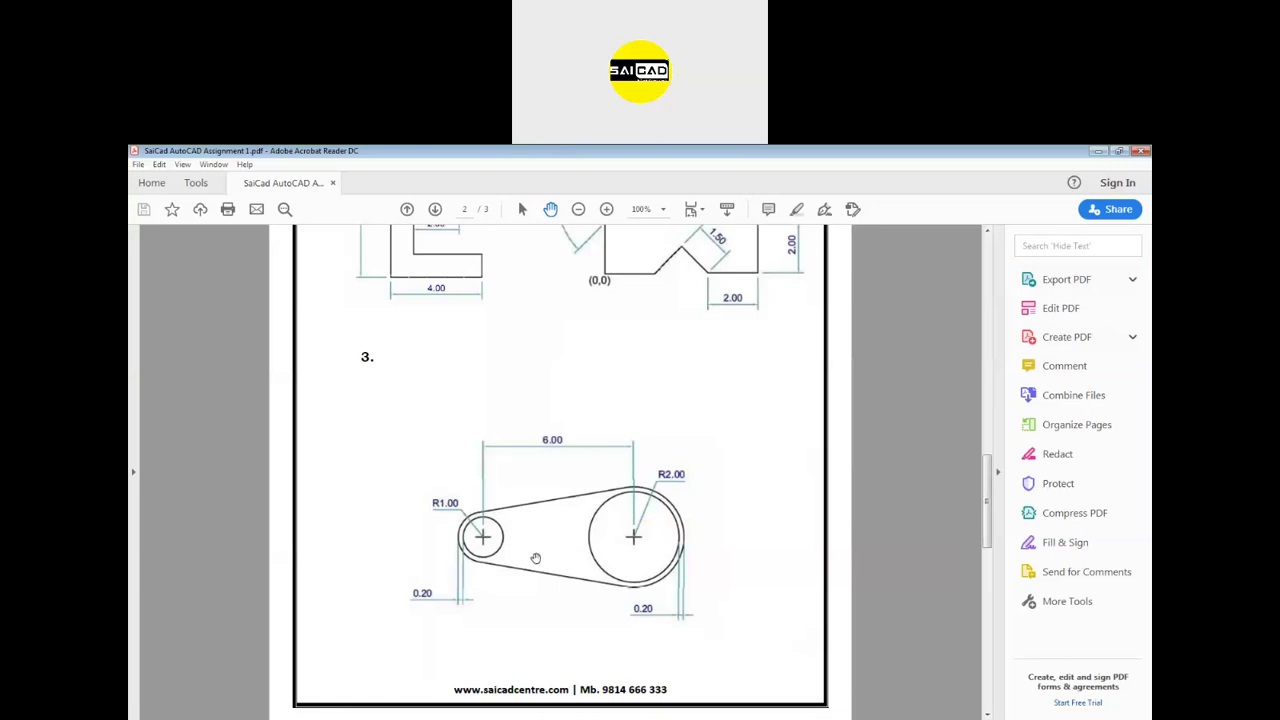
- On page 3, circle the Ø40 and Ø30.4 holes in red and join them with a line
scroll(536, 559, "down", 10)
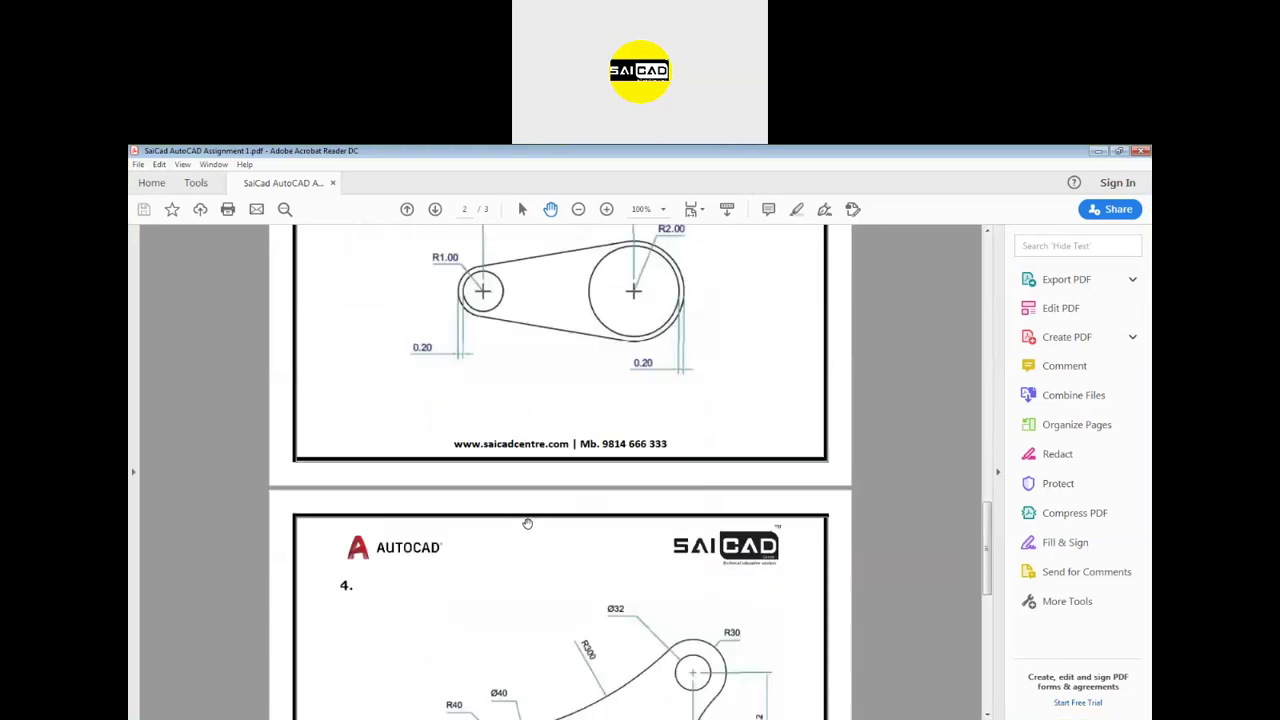
scroll(530, 535, "down", 1)
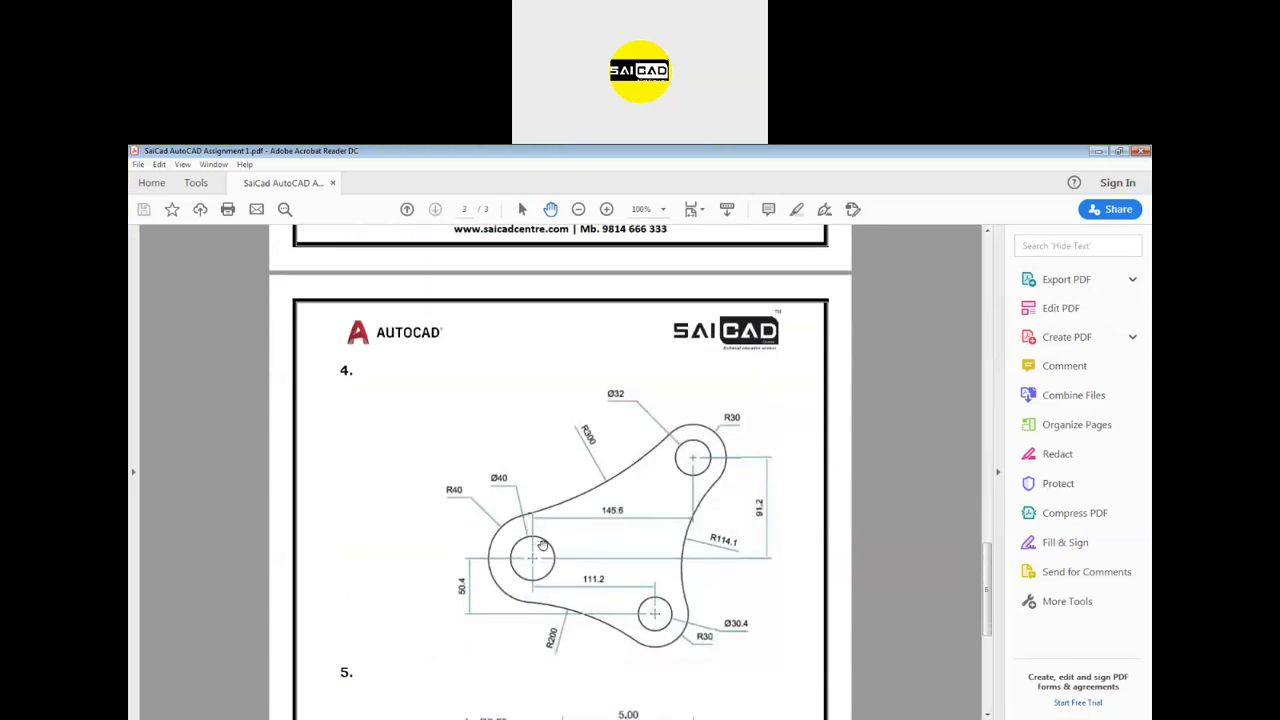
scroll(538, 600, "down", 2)
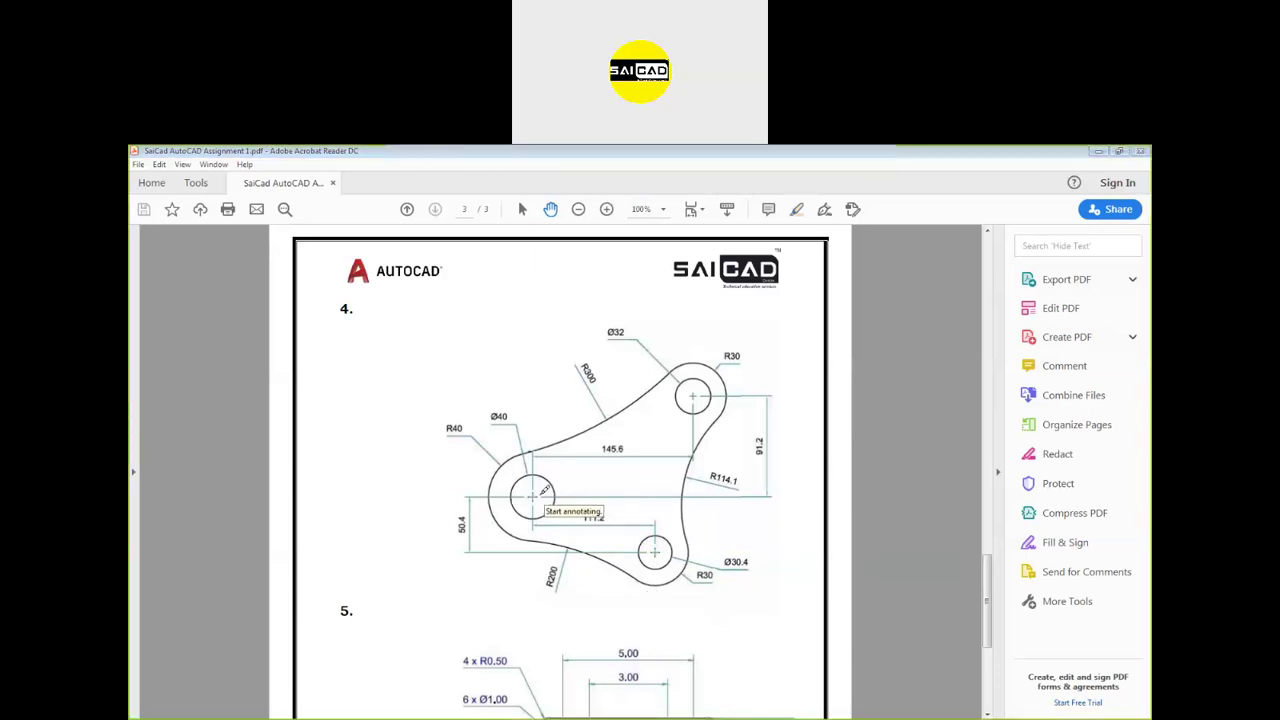
mouse_move(538, 472)
left_mouse_down()
mouse_move(526, 513)
mouse_move(529, 448)
mouse_move(481, 494)
mouse_move(584, 489)
mouse_move(579, 456)
mouse_move(538, 436)
left_mouse_up()
left_click_drag(537, 489, 656, 490)
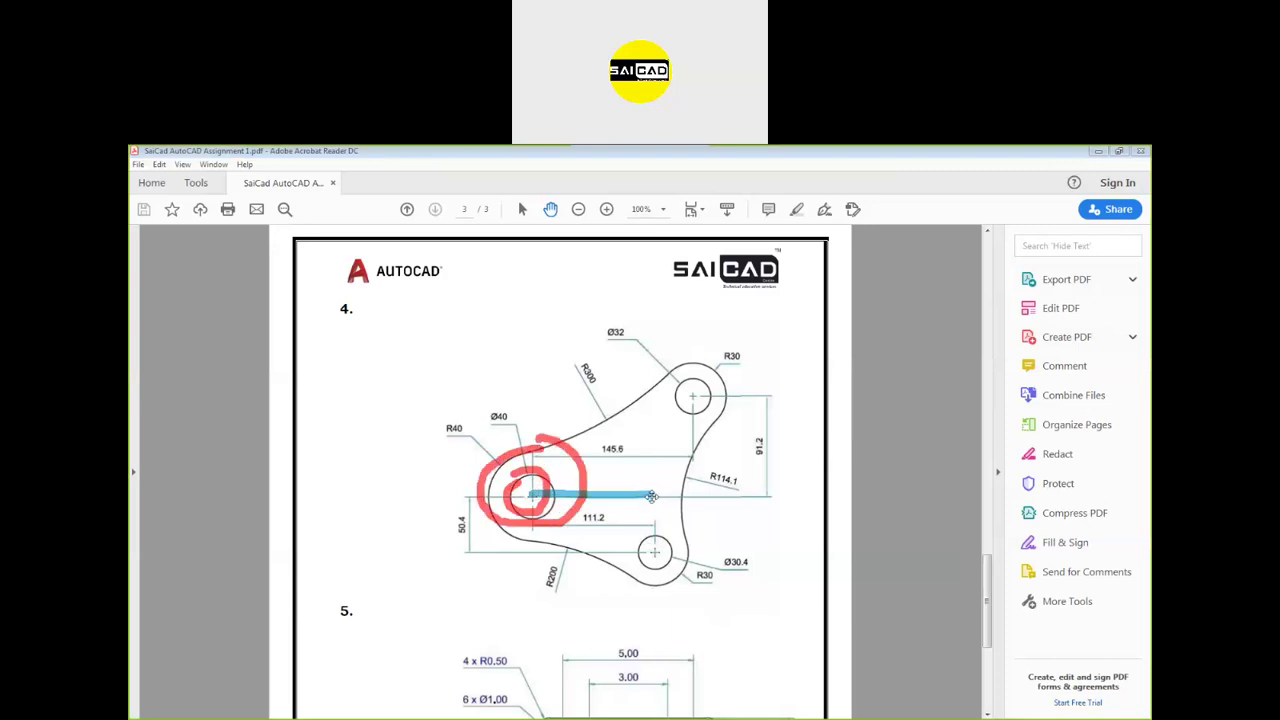
left_click_drag(656, 552, 658, 490)
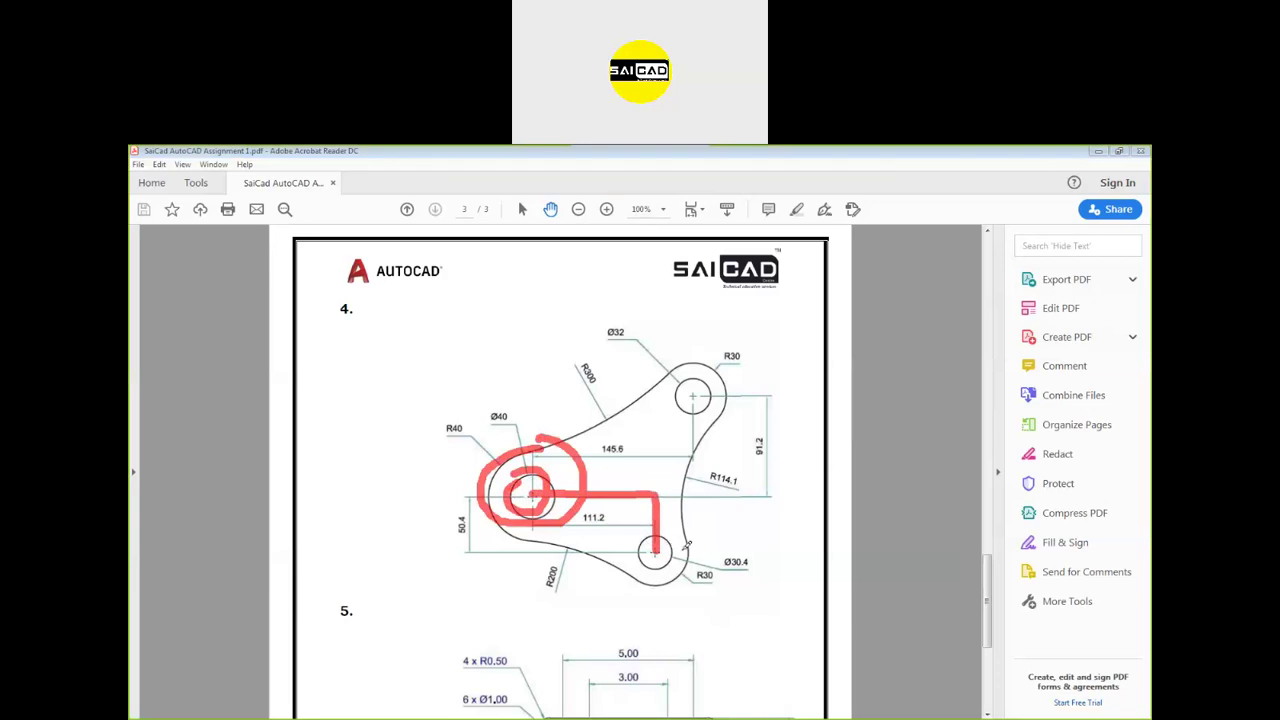
mouse_move(672, 536)
left_mouse_down()
mouse_move(641, 543)
mouse_move(646, 562)
mouse_move(688, 529)
mouse_move(643, 517)
mouse_move(630, 547)
mouse_move(670, 582)
mouse_move(684, 516)
left_mouse_up()
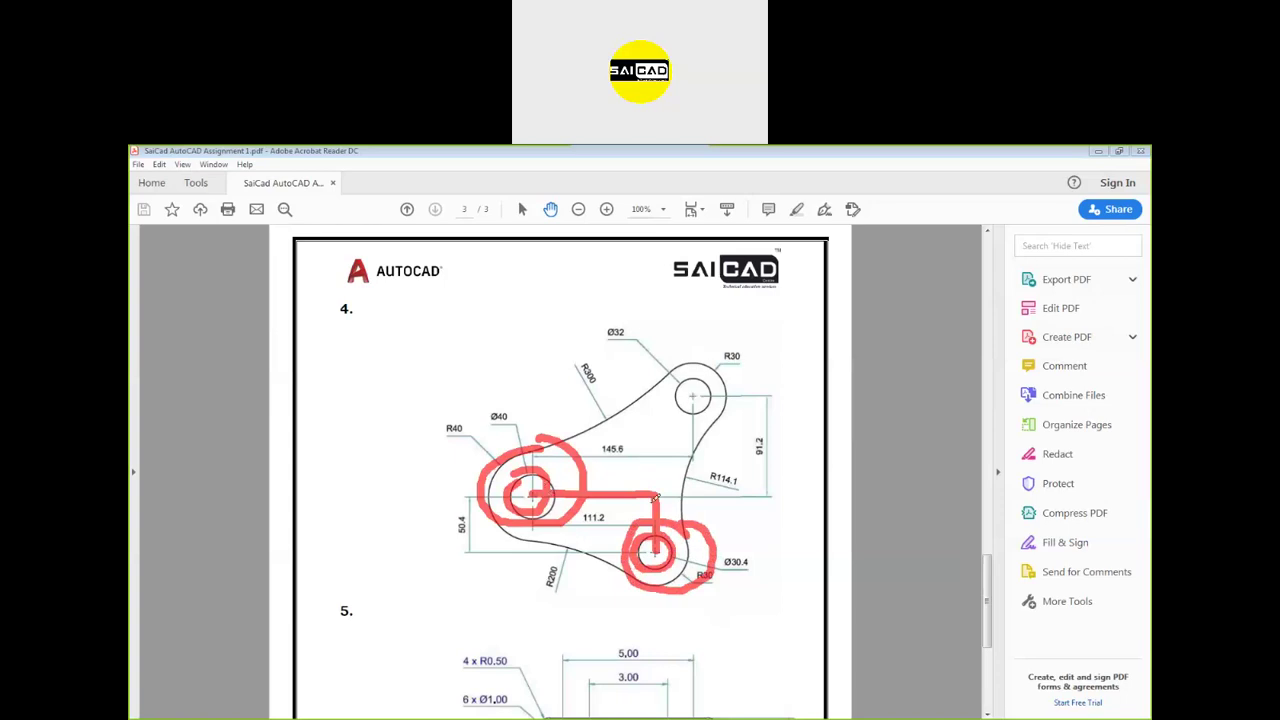
- Circle the upper Ø32 hole, then erase the stray connecting strokes between circles
mouse_move(667, 494)
left_mouse_down()
mouse_move(695, 495)
mouse_move(697, 390)
left_mouse_up()
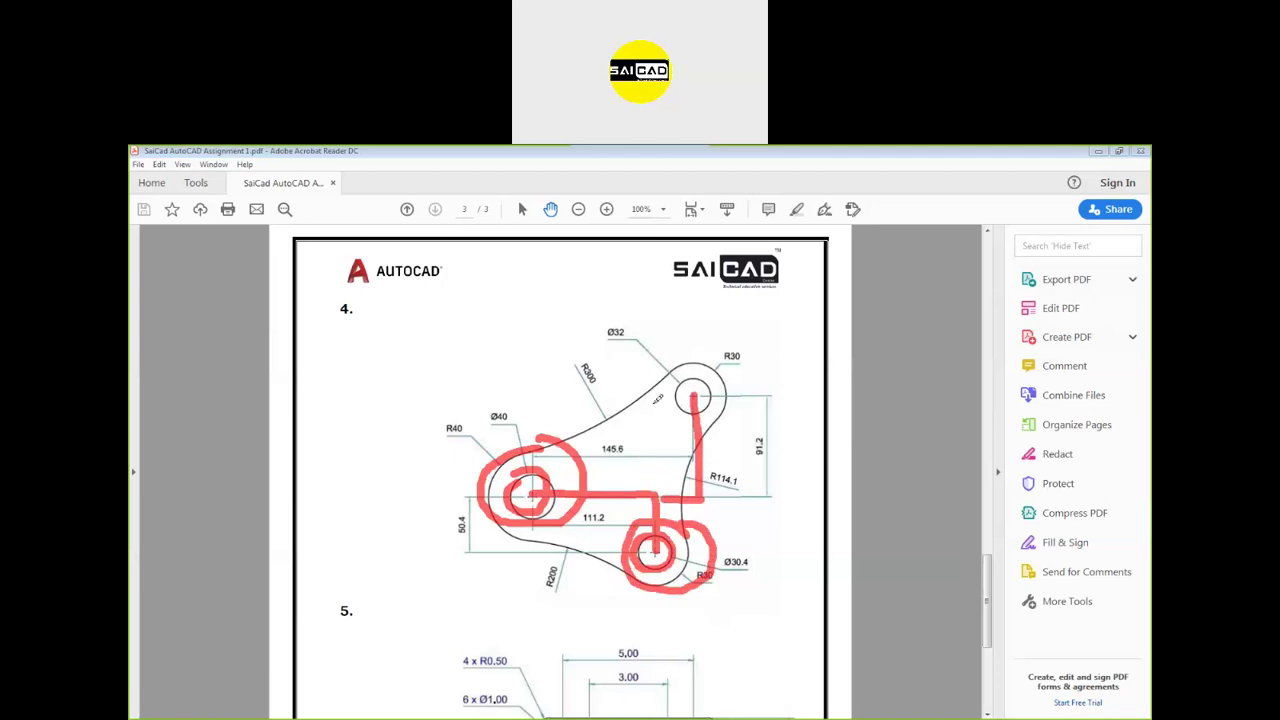
mouse_move(707, 378)
left_mouse_down()
mouse_move(672, 405)
mouse_move(714, 399)
mouse_move(703, 374)
mouse_move(729, 366)
mouse_move(683, 362)
mouse_move(660, 390)
mouse_move(703, 432)
mouse_move(747, 399)
mouse_move(703, 367)
left_mouse_up()
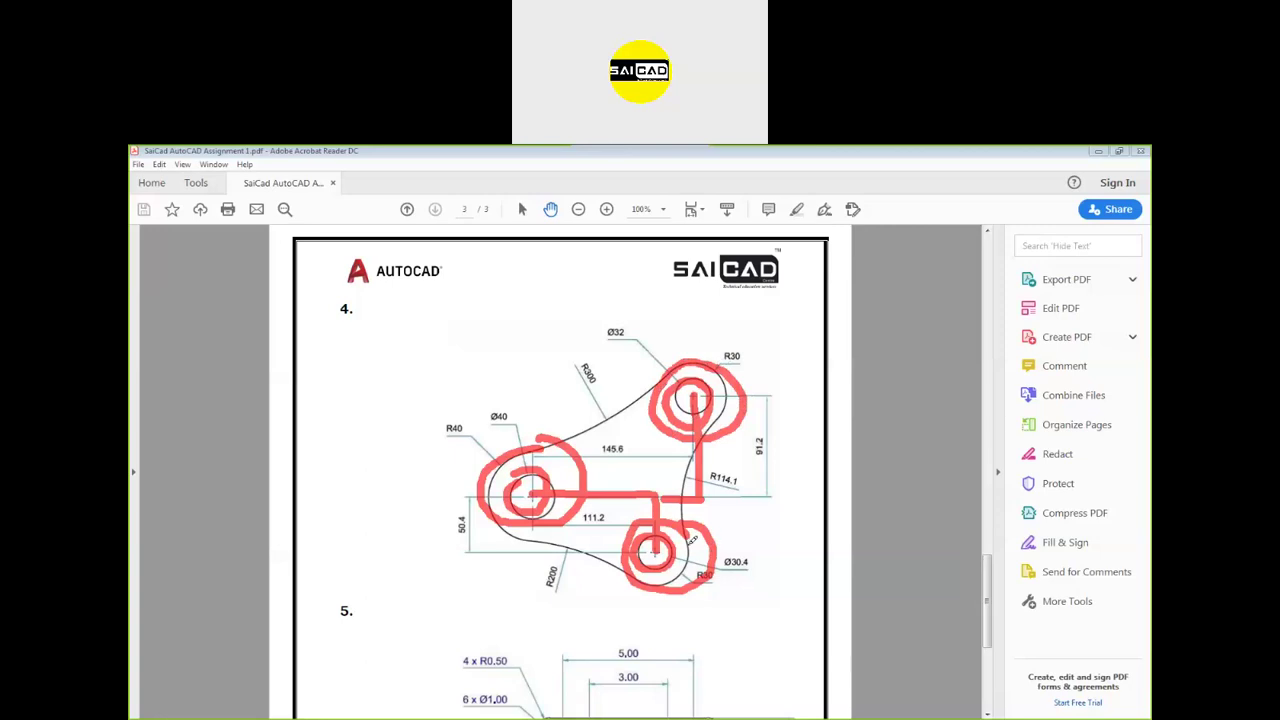
left_click_drag(654, 500, 654, 498)
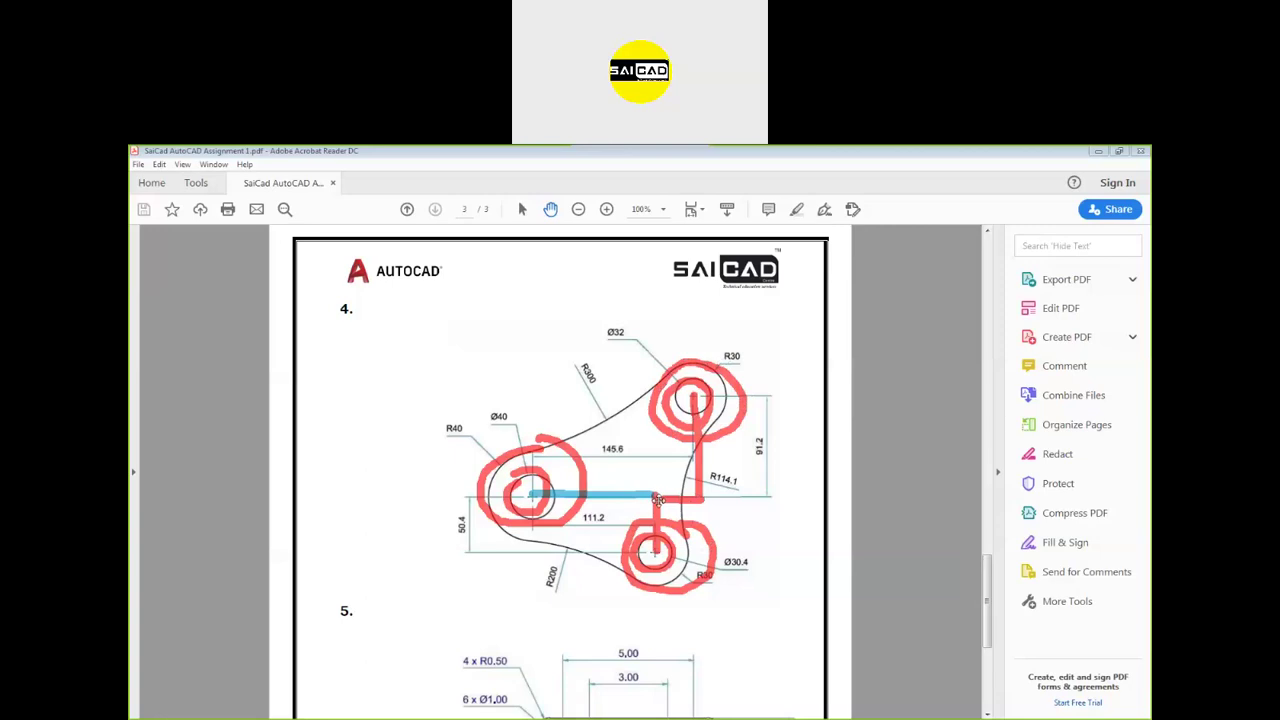
left_click_drag(655, 500, 657, 500)
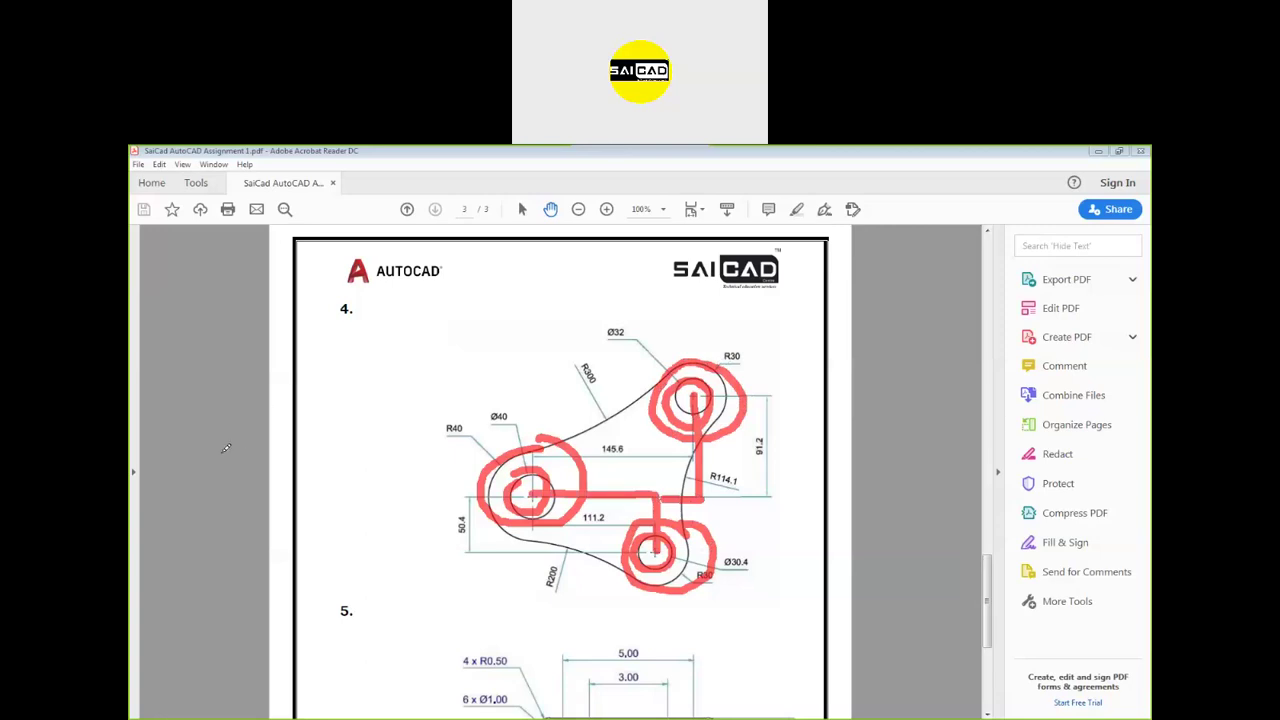
left_click(614, 494)
left_click_drag(655, 495, 700, 485)
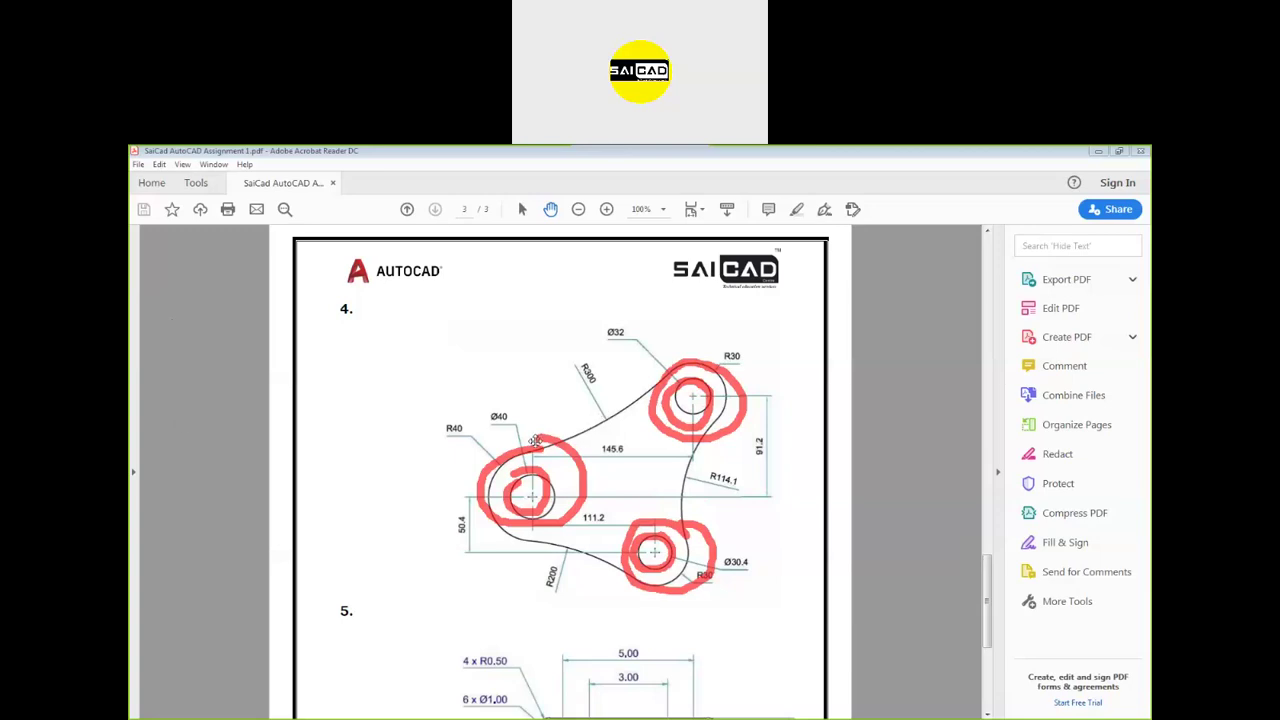
- Trace the R300 arc with arrows and loop around the R114.1 and R200 arcs
left_click_drag(497, 444, 562, 422)
mouse_move(677, 346)
left_mouse_down()
mouse_move(658, 380)
mouse_move(566, 427)
mouse_move(498, 439)
left_mouse_up()
left_click_drag(543, 335, 606, 410)
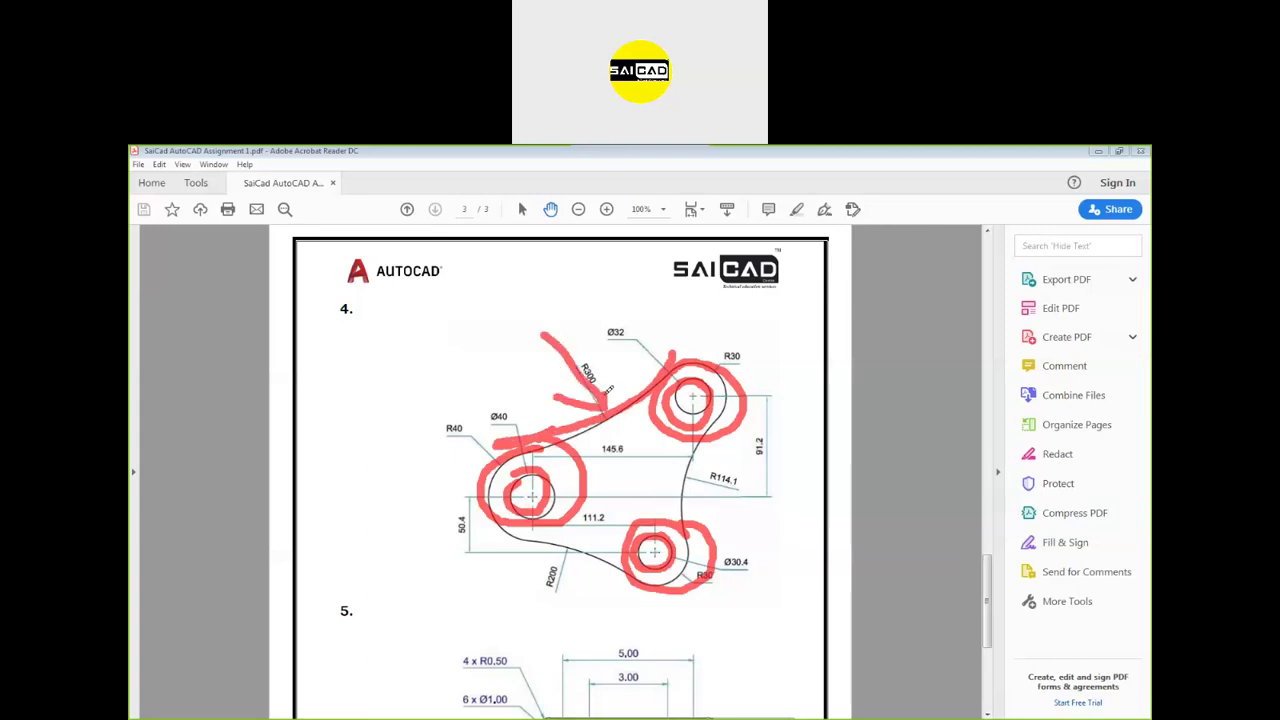
left_click_drag(578, 334, 603, 388)
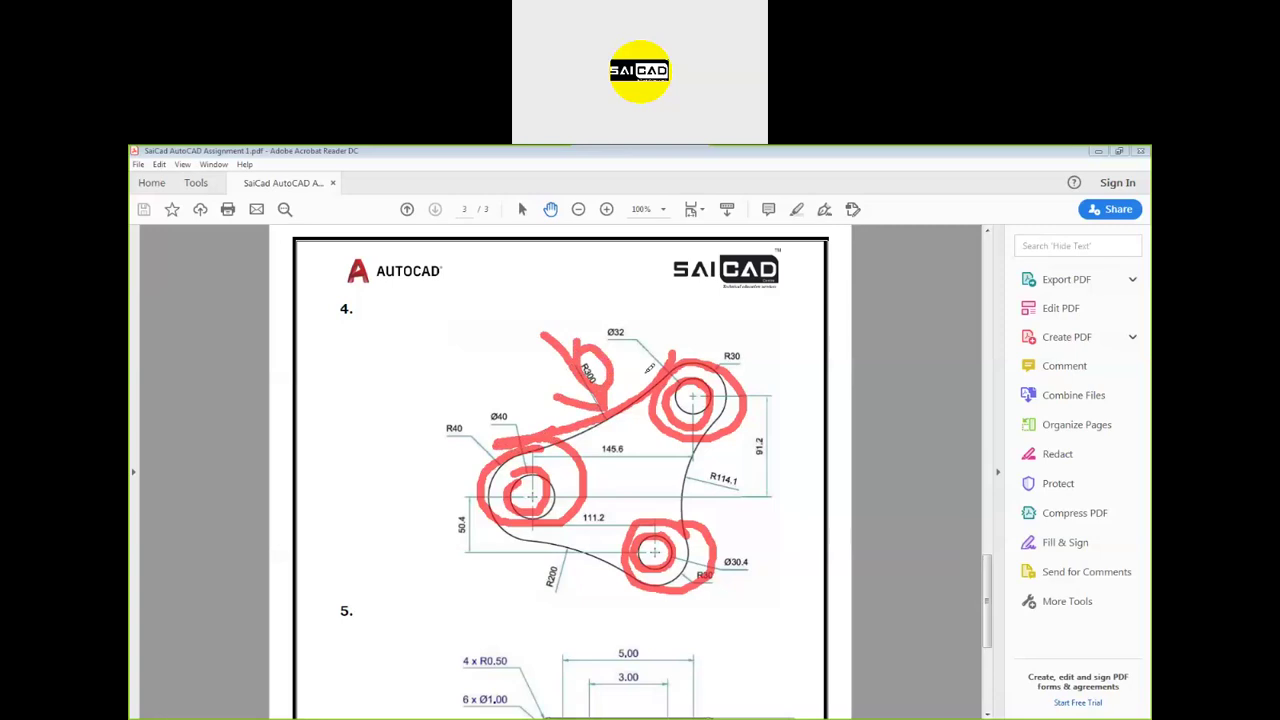
mouse_move(670, 356)
left_mouse_down()
mouse_move(610, 280)
mouse_move(505, 282)
mouse_move(473, 409)
mouse_move(547, 430)
left_mouse_up()
mouse_move(760, 412)
left_mouse_down()
mouse_move(712, 475)
mouse_move(721, 518)
mouse_move(830, 517)
mouse_move(825, 422)
mouse_move(752, 412)
left_mouse_up()
mouse_move(506, 522)
left_mouse_down()
mouse_move(606, 545)
mouse_move(629, 616)
mouse_move(511, 651)
mouse_move(456, 577)
mouse_move(522, 527)
left_mouse_up()
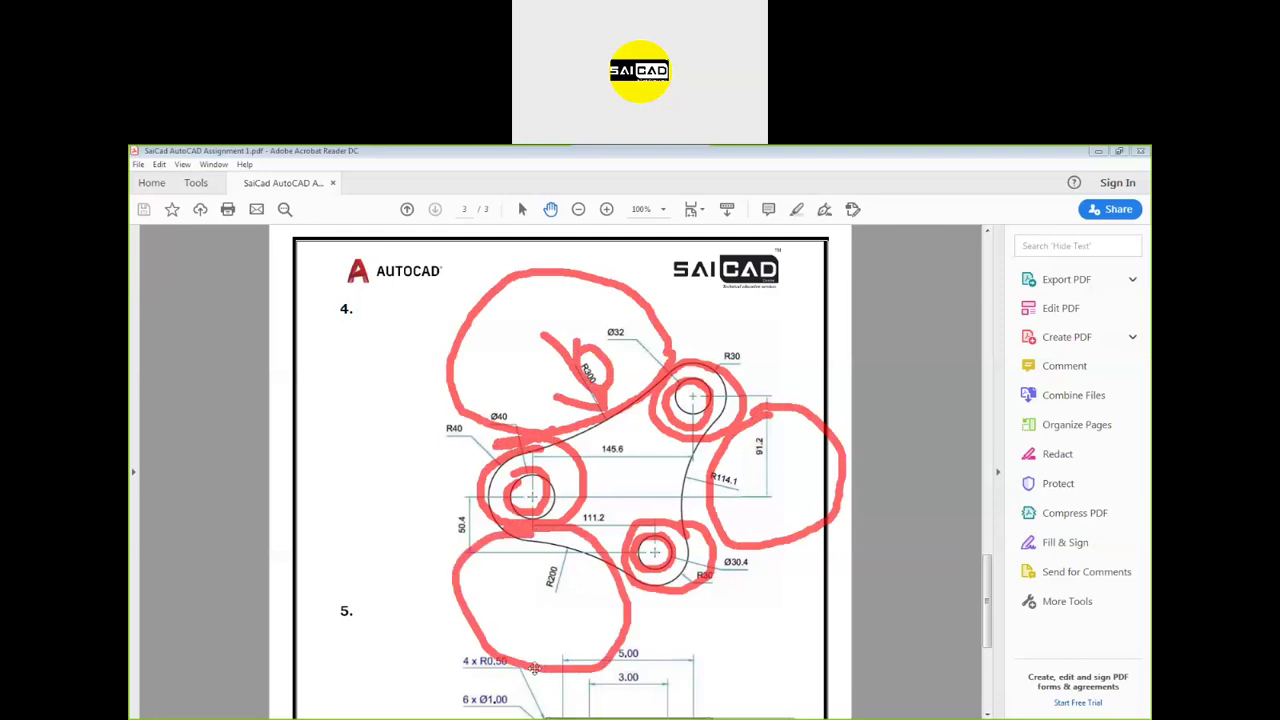
- Add freehand strokes across the lower area and above the Ø32 label, then clear the pen marks
mouse_move(378, 553)
left_mouse_down()
mouse_move(550, 630)
mouse_move(656, 648)
mouse_move(485, 586)
left_mouse_up()
left_click_drag(786, 588, 781, 504)
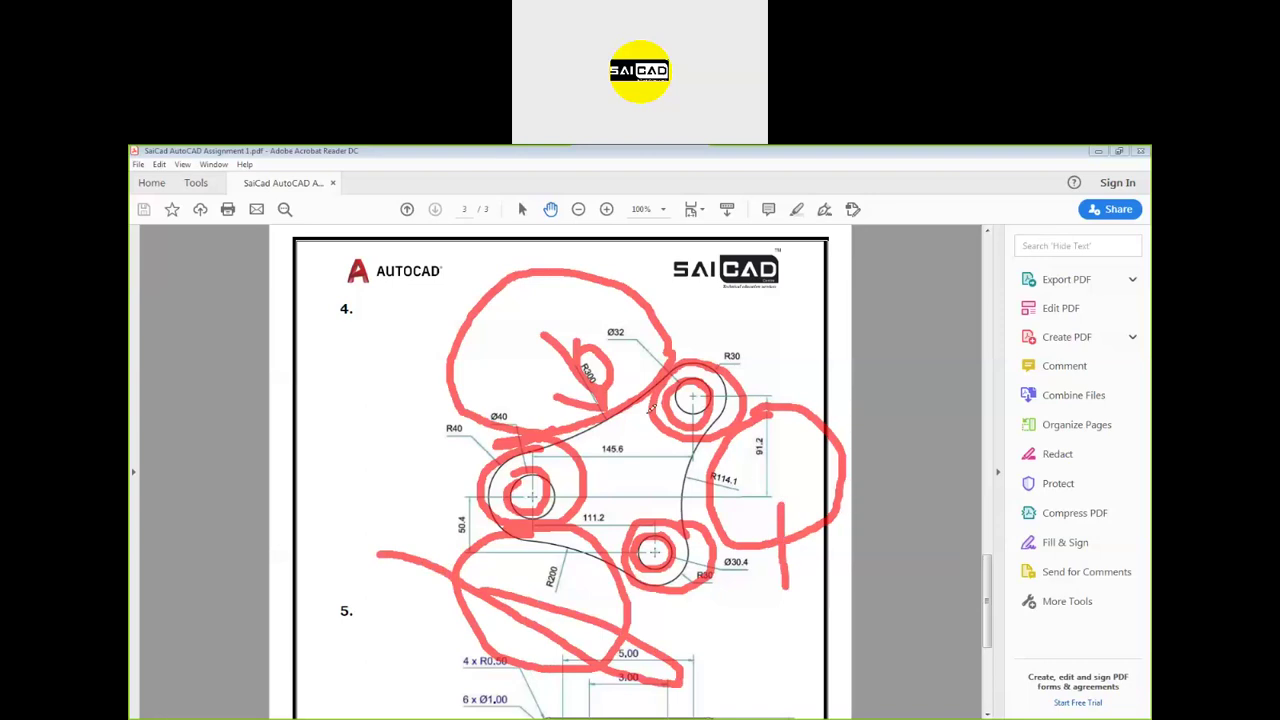
left_click_drag(668, 290, 602, 316)
key("Escape")
scroll(620, 562, "down", 5)
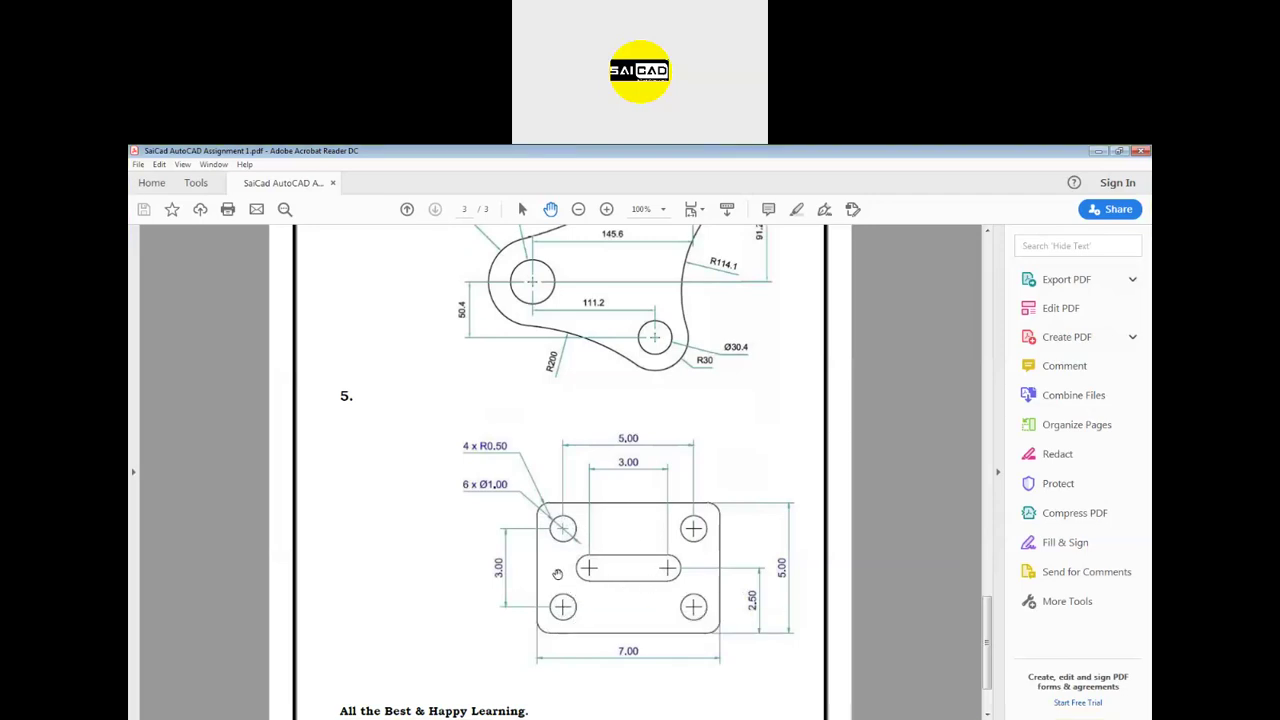
scroll(551, 645, "up", 2, "ctrl")
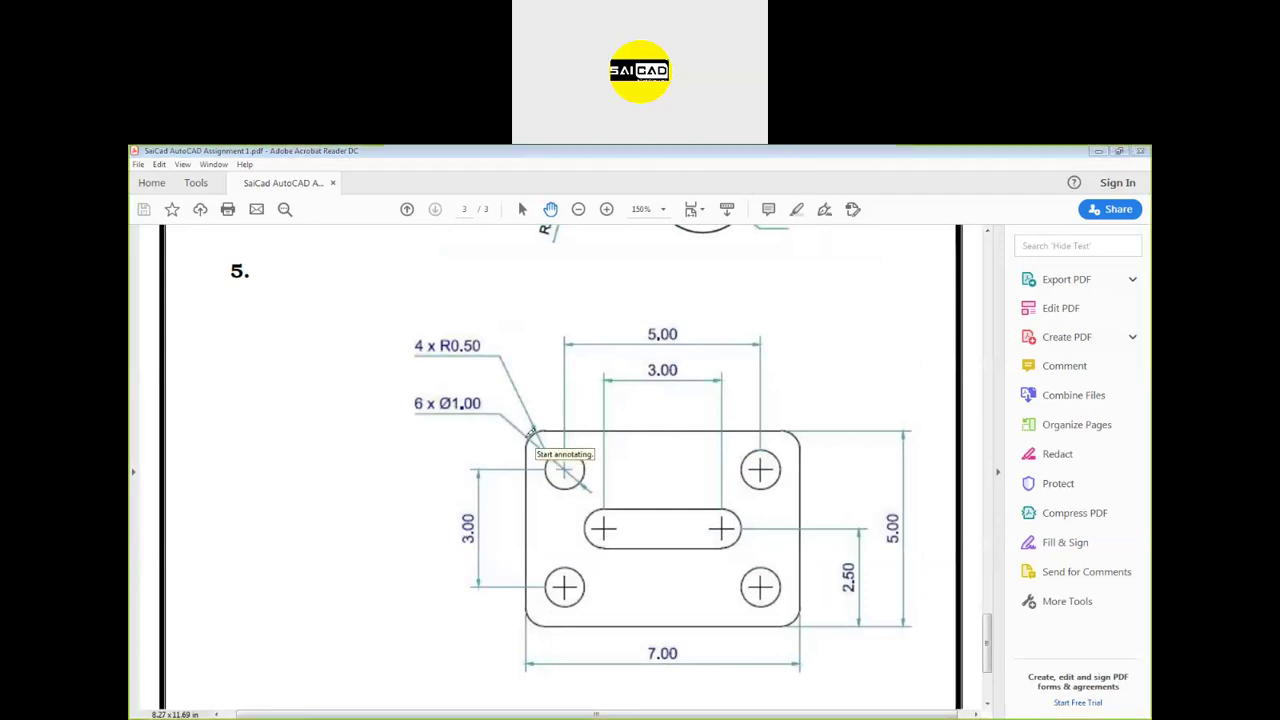
left_click_drag(340, 494, 345, 566)
mouse_move(340, 492)
left_mouse_down()
mouse_move(454, 493)
mouse_move(462, 563)
mouse_move(350, 566)
left_mouse_up()
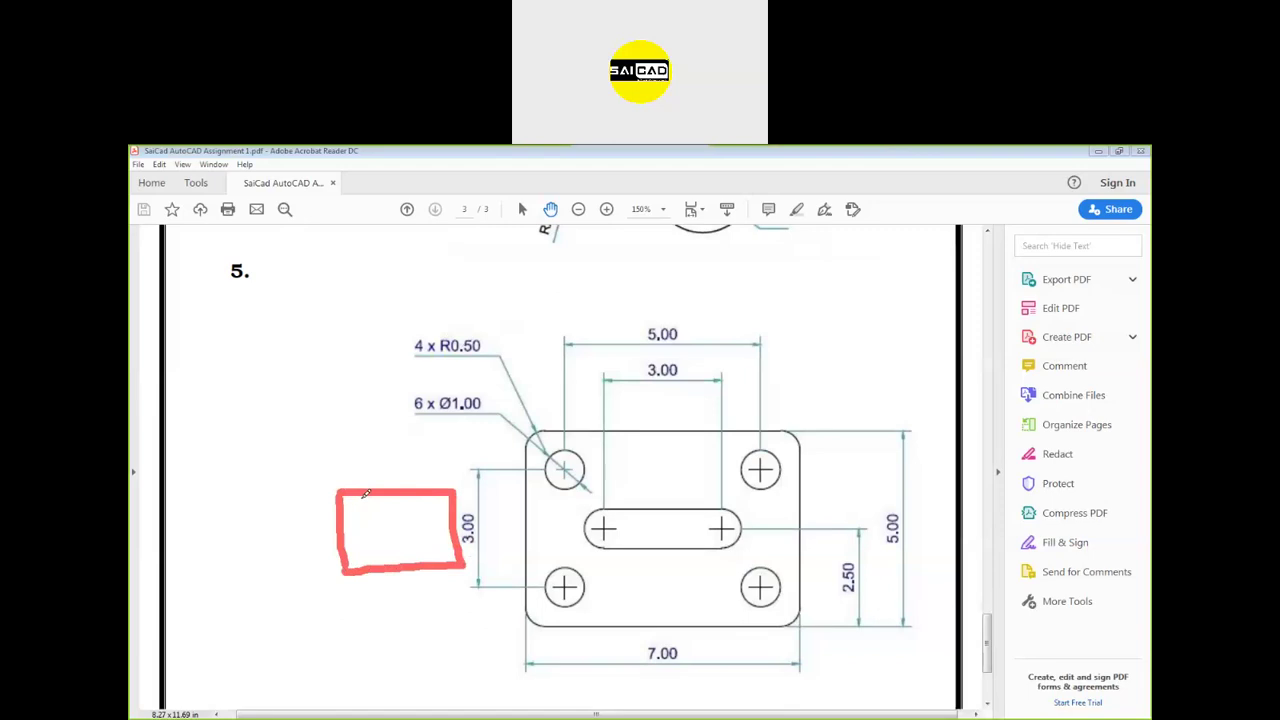
mouse_move(364, 495)
left_mouse_down()
mouse_move(345, 503)
mouse_move(372, 514)
mouse_move(369, 492)
mouse_move(366, 512)
mouse_move(323, 502)
left_mouse_up()
mouse_move(567, 424)
left_mouse_down()
mouse_move(523, 457)
mouse_move(524, 477)
left_mouse_up()
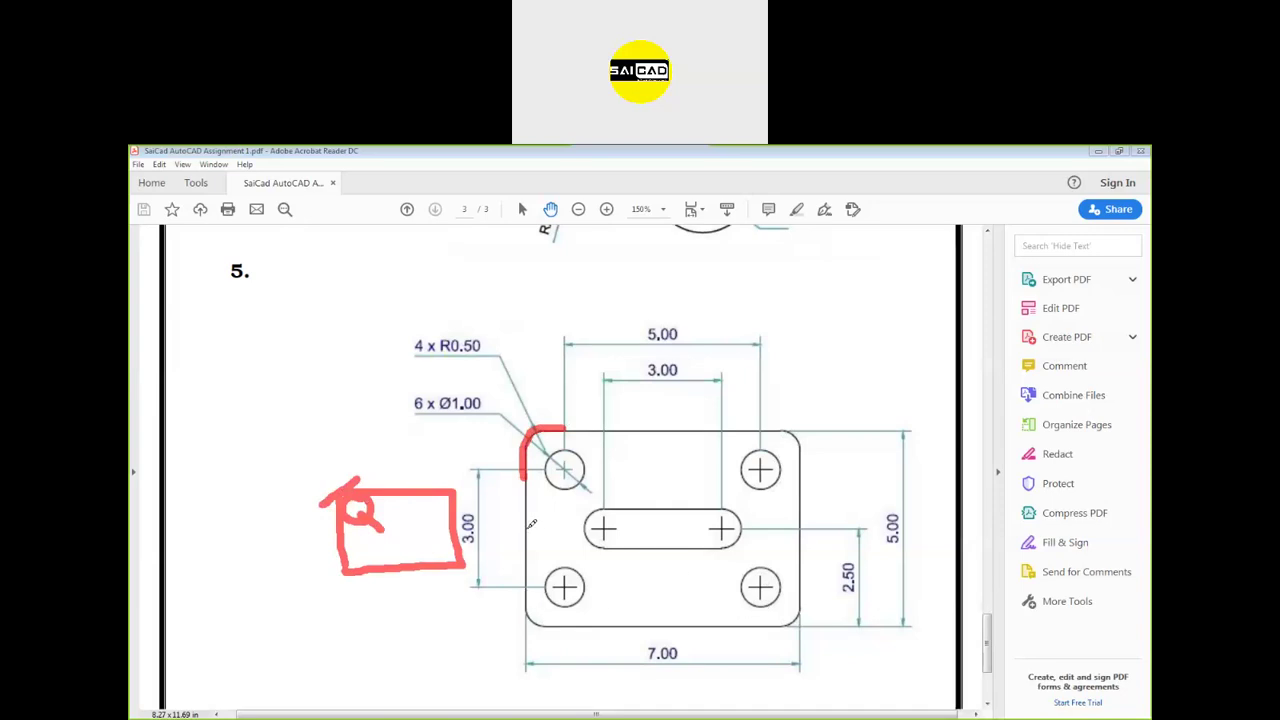
mouse_move(527, 527)
left_mouse_down()
mouse_move(563, 526)
mouse_move(572, 578)
left_mouse_up()
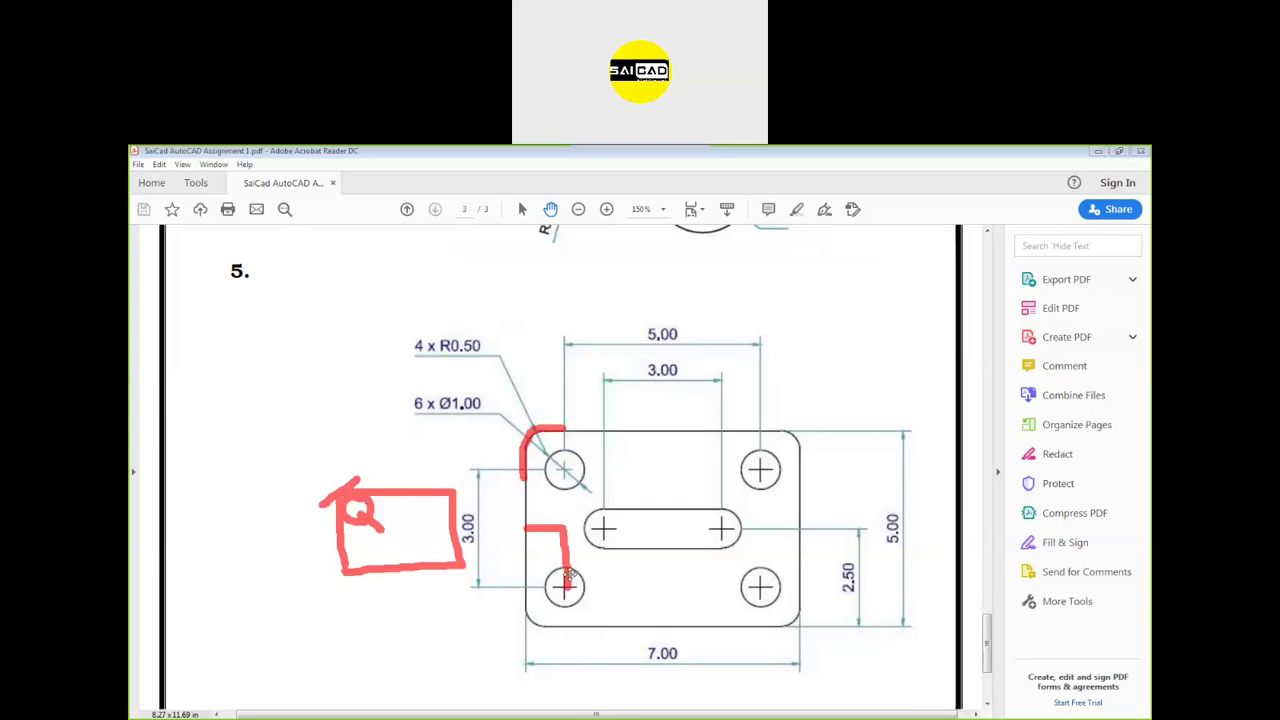
mouse_move(566, 568)
left_mouse_down()
mouse_move(552, 618)
mouse_move(565, 580)
left_mouse_up()
key("ctrl+z")
left_click_drag(524, 510, 565, 571)
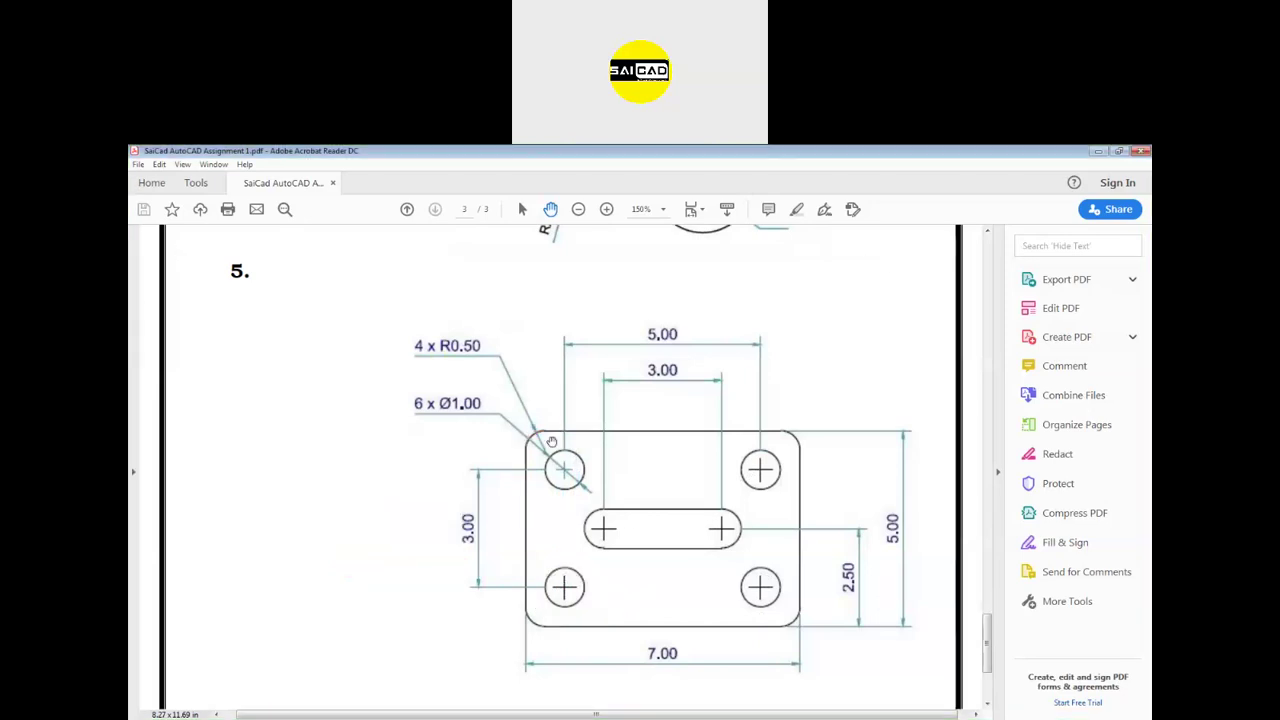
scroll(962, 577, "up", 10)
- Reread page 1's submission notes, then return to page 2 with drawings 1 and 2
left_click_drag(986, 585, 986, 336)
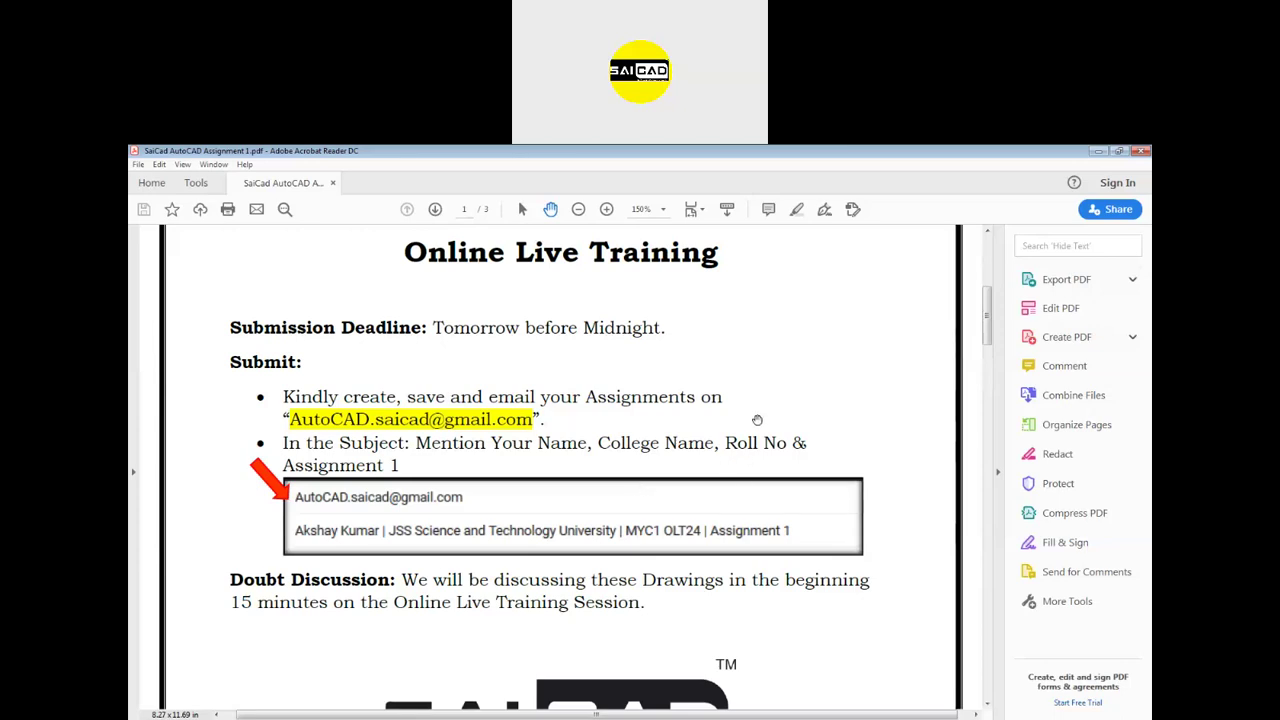
scroll(755, 420, "down", 12)
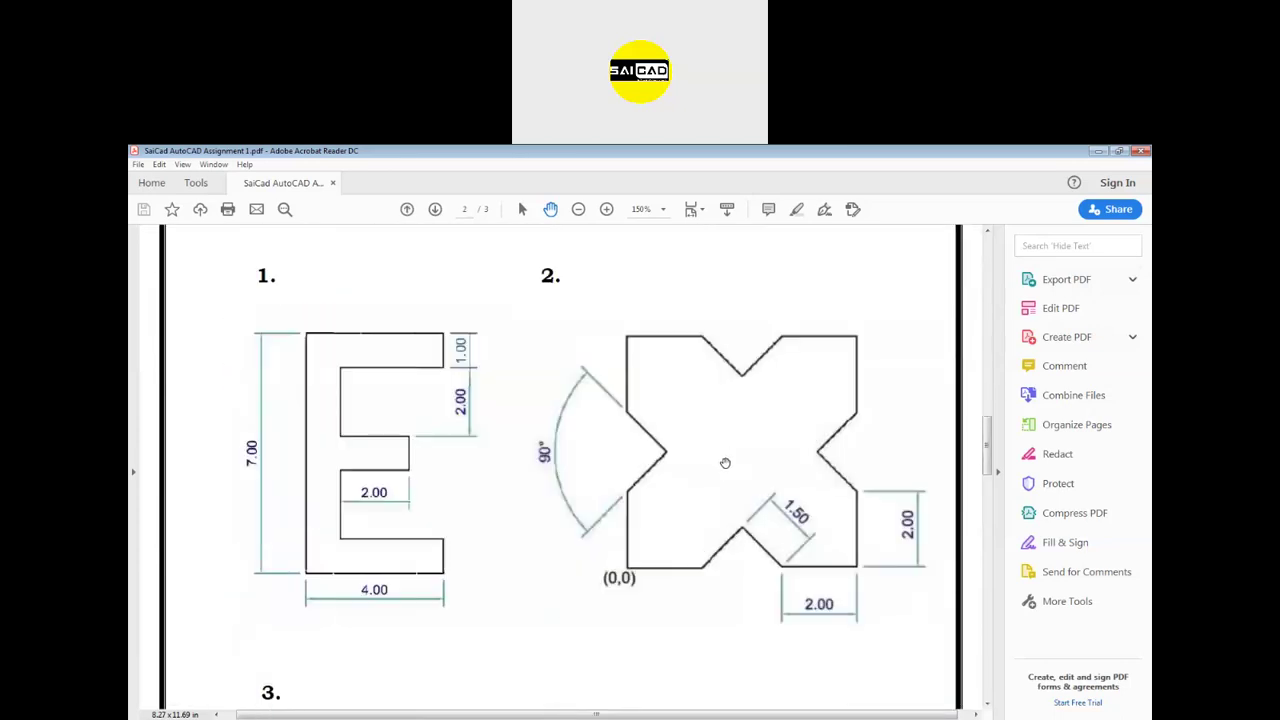
- Minimize Acrobat and erase all existing objects in the AutoCAD drawing
left_click(1098, 151)
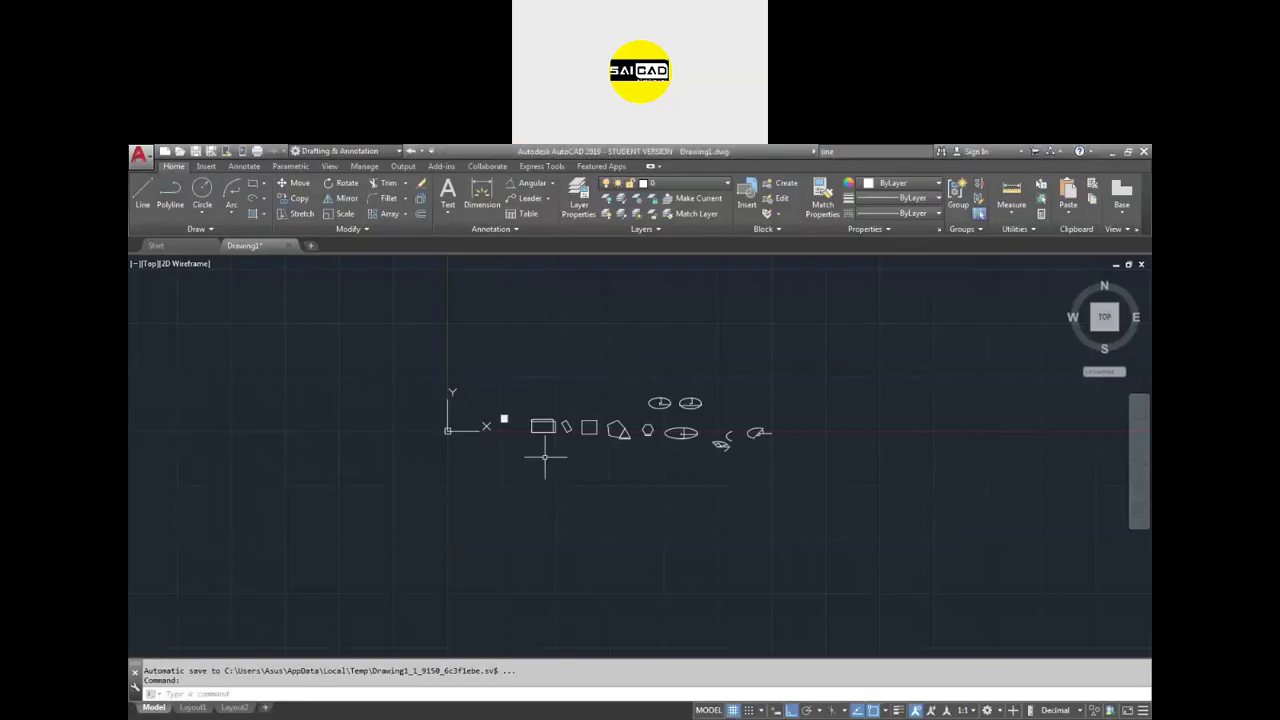
left_click(503, 418)
left_click(880, 508)
key("Delete")
scroll(343, 441, "up", 3)
- Draw a 10-unit horizontal trial line, turn off dynamic input and ortho, then cancel
type("l")
key("Return")
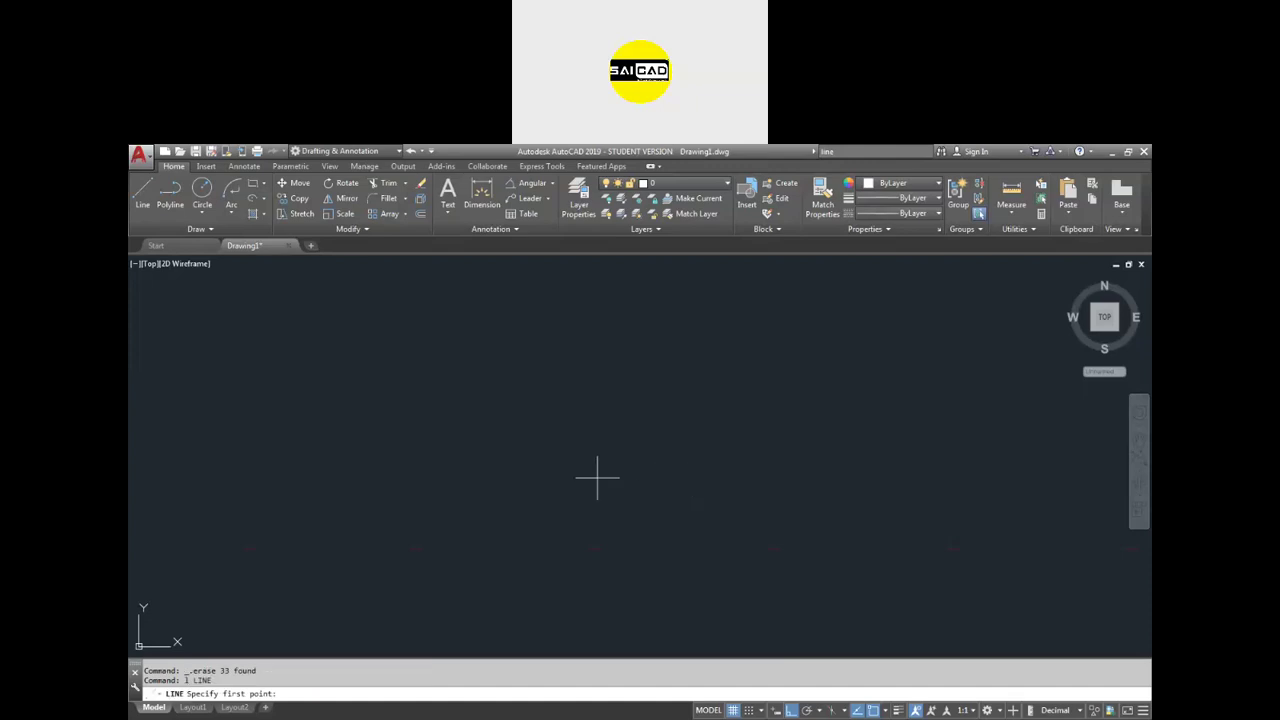
left_click(434, 483)
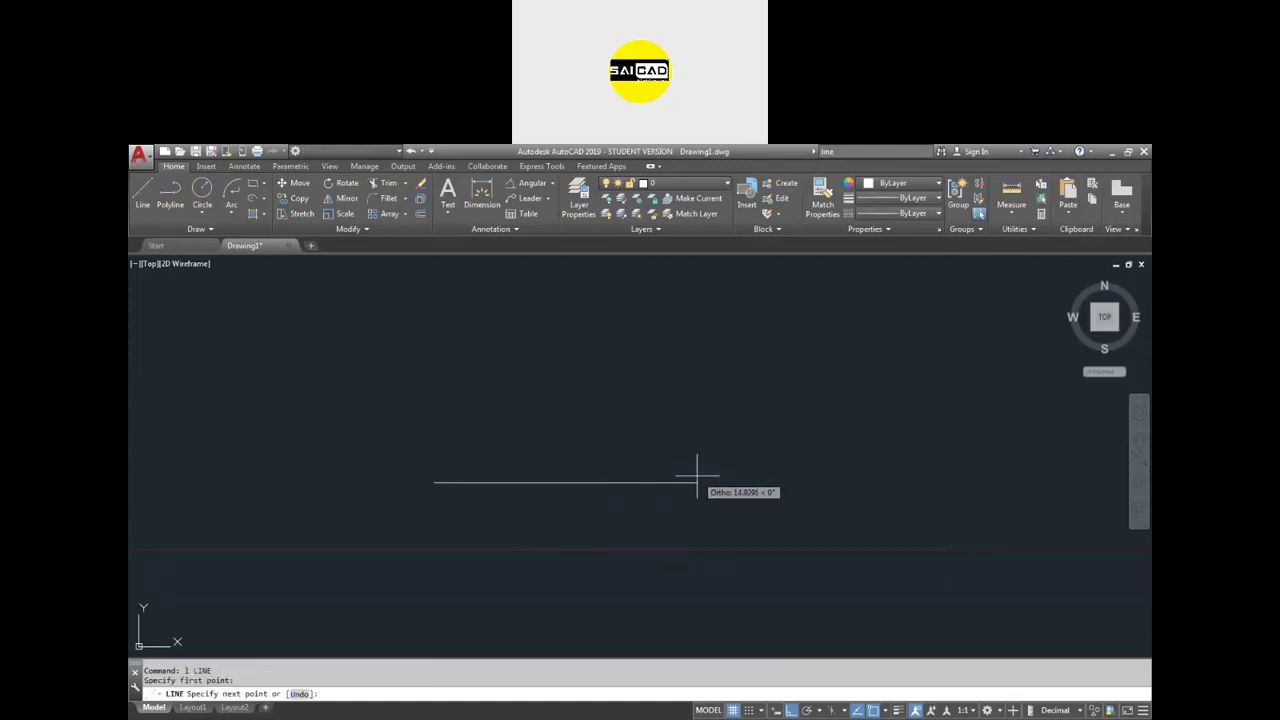
type("10")
key("Return")
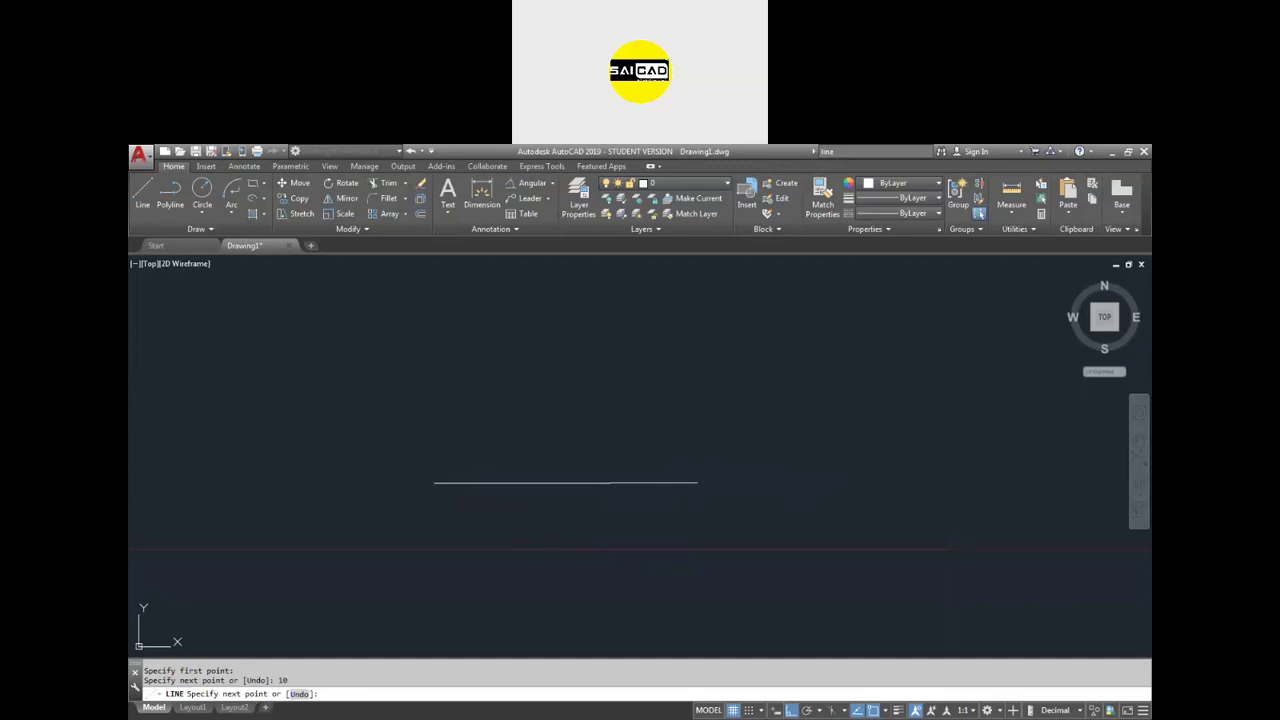
scroll(738, 390, "up", 4)
scroll(757, 463, "down", 4)
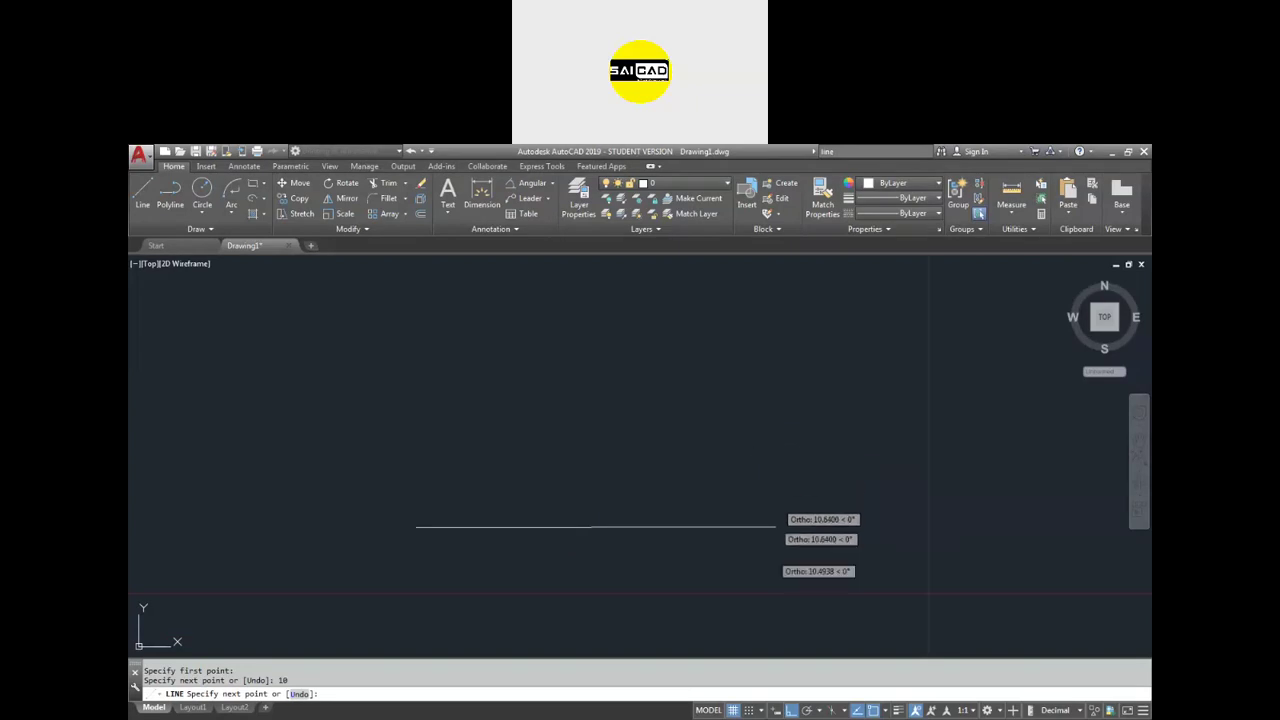
left_click(777, 711)
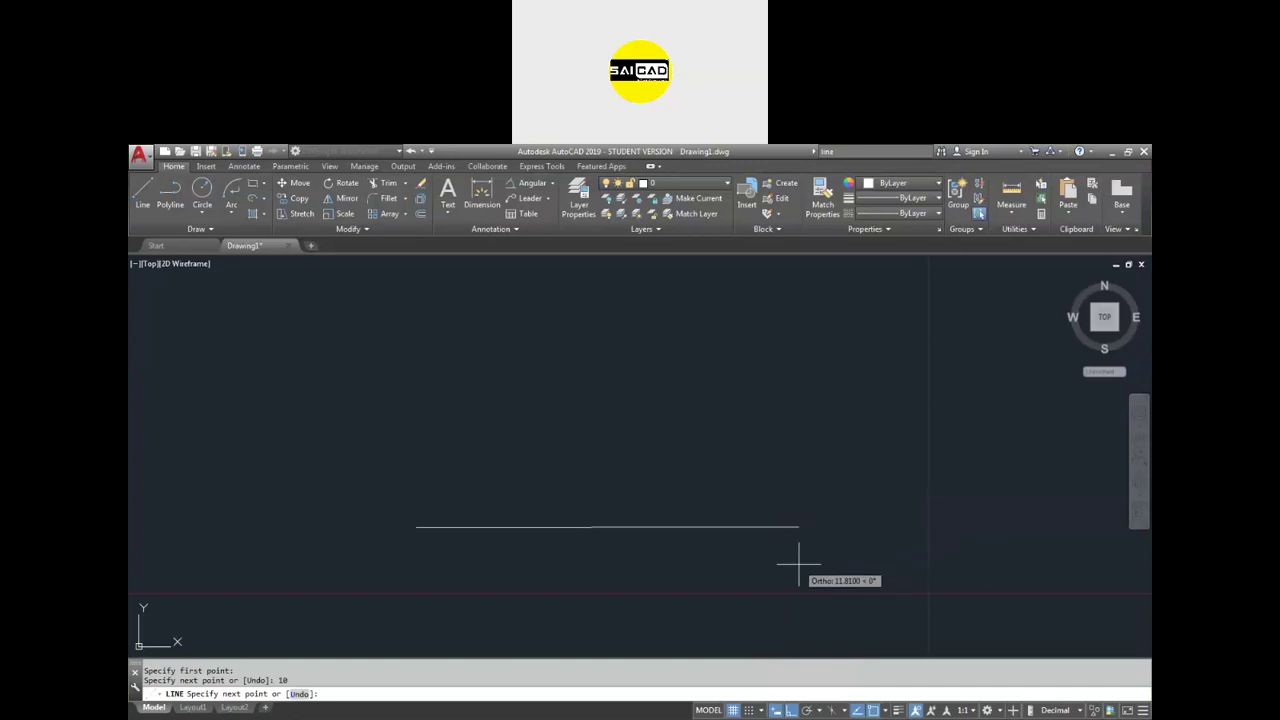
key("F8")
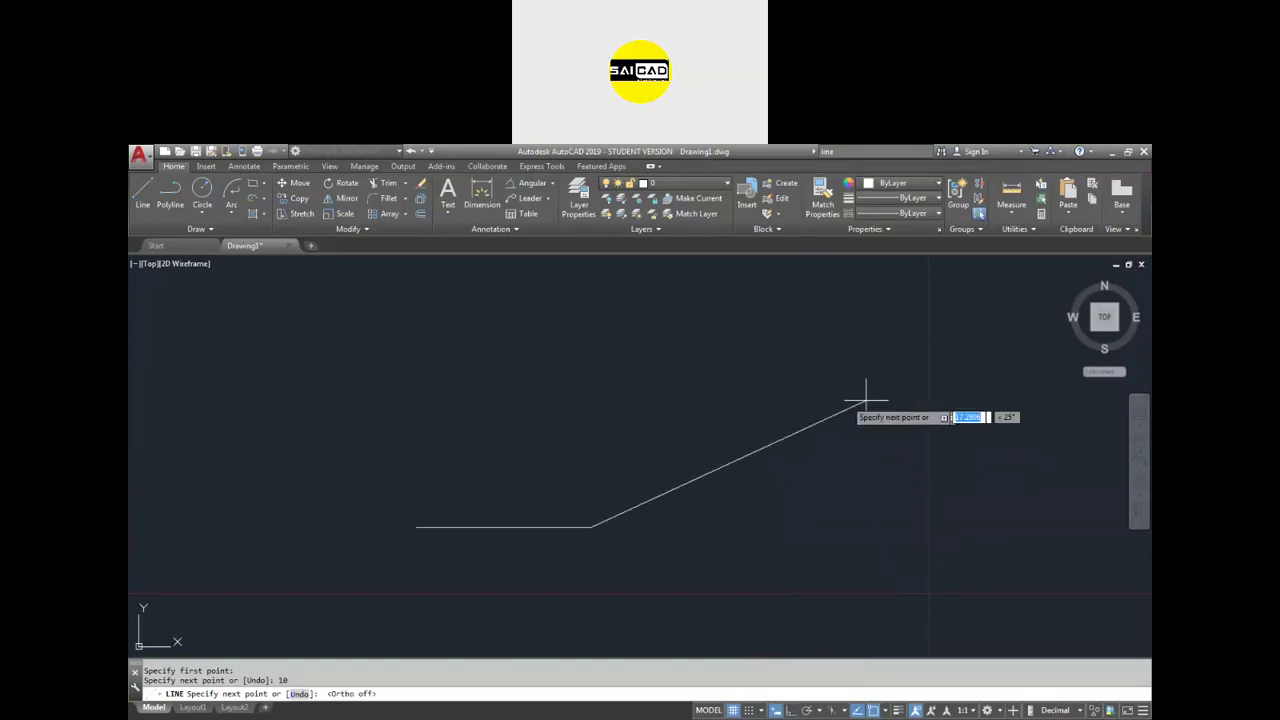
key("Escape")
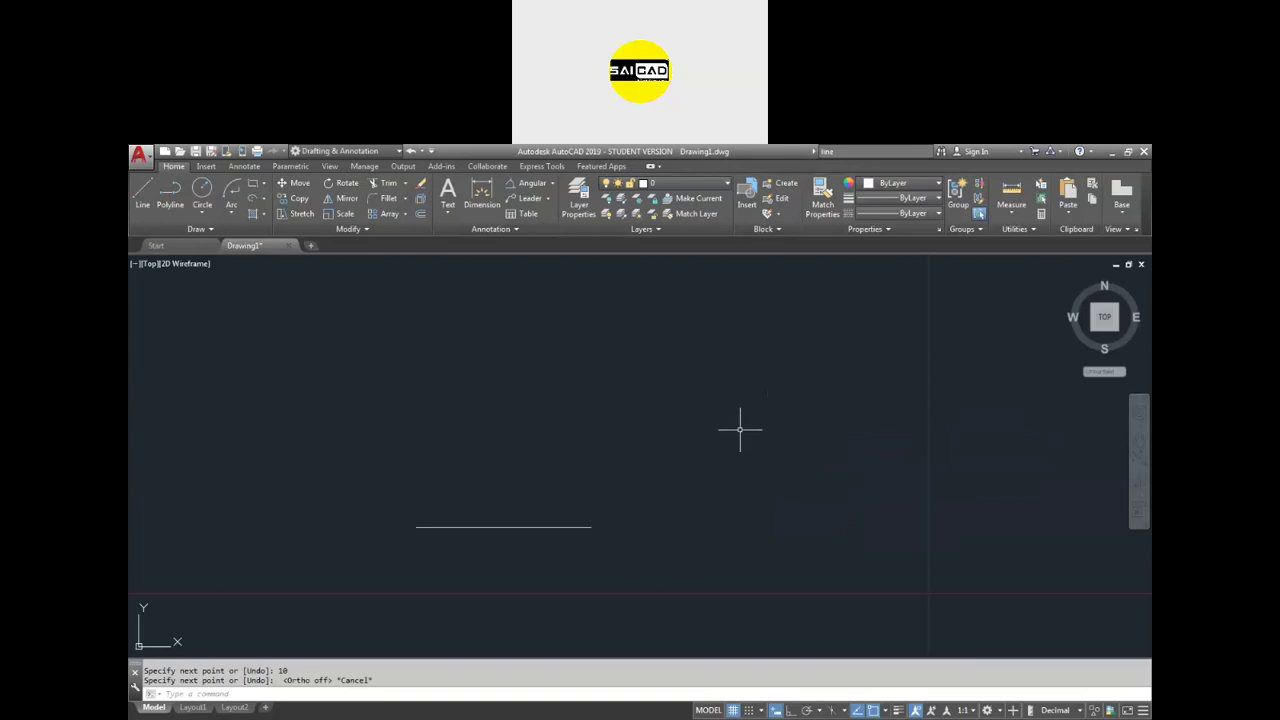
- Cancel another line from the trial line's right end, then erase the horizontal line
key("Return")
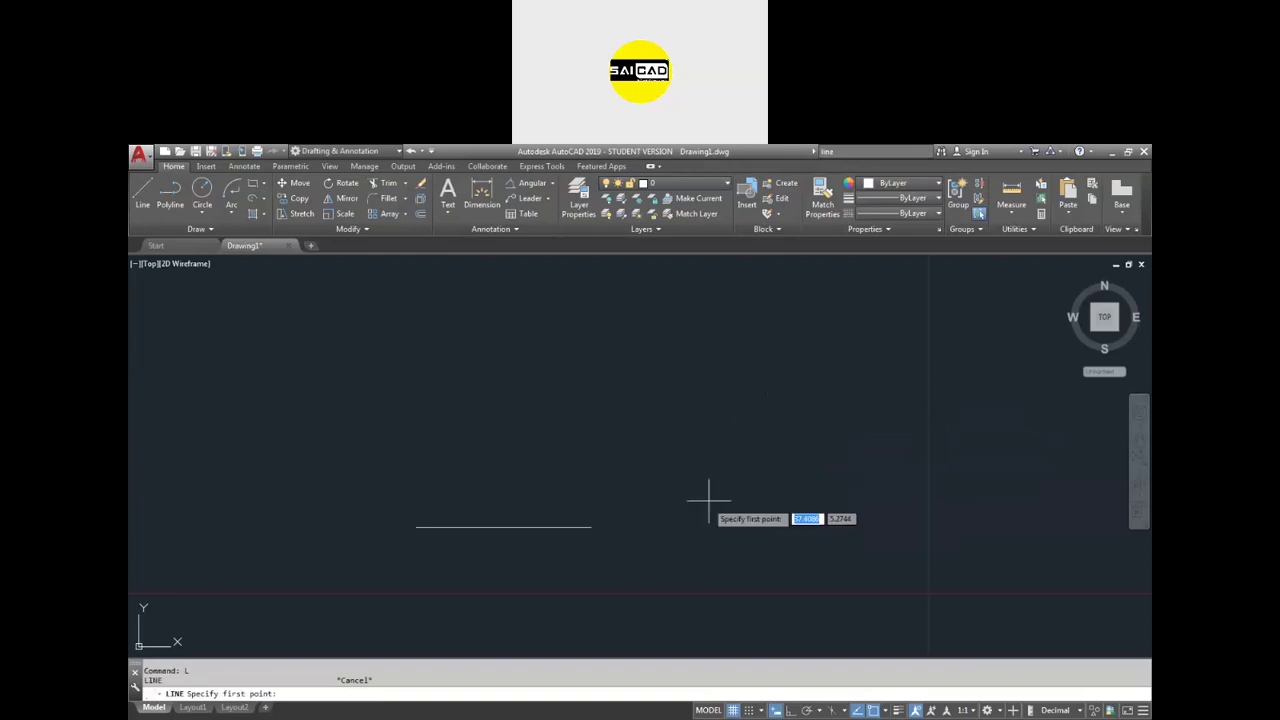
left_click(591, 527)
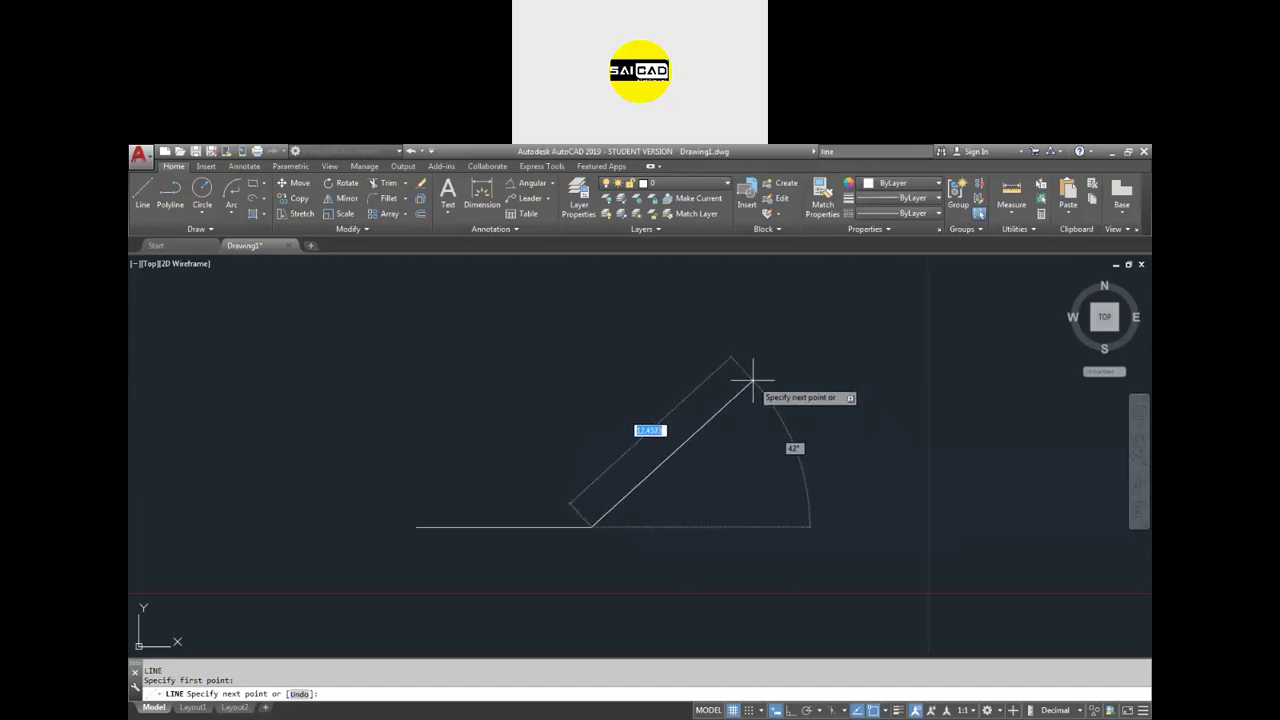
key("Escape")
left_click(704, 404)
left_click(561, 569)
key("Delete")
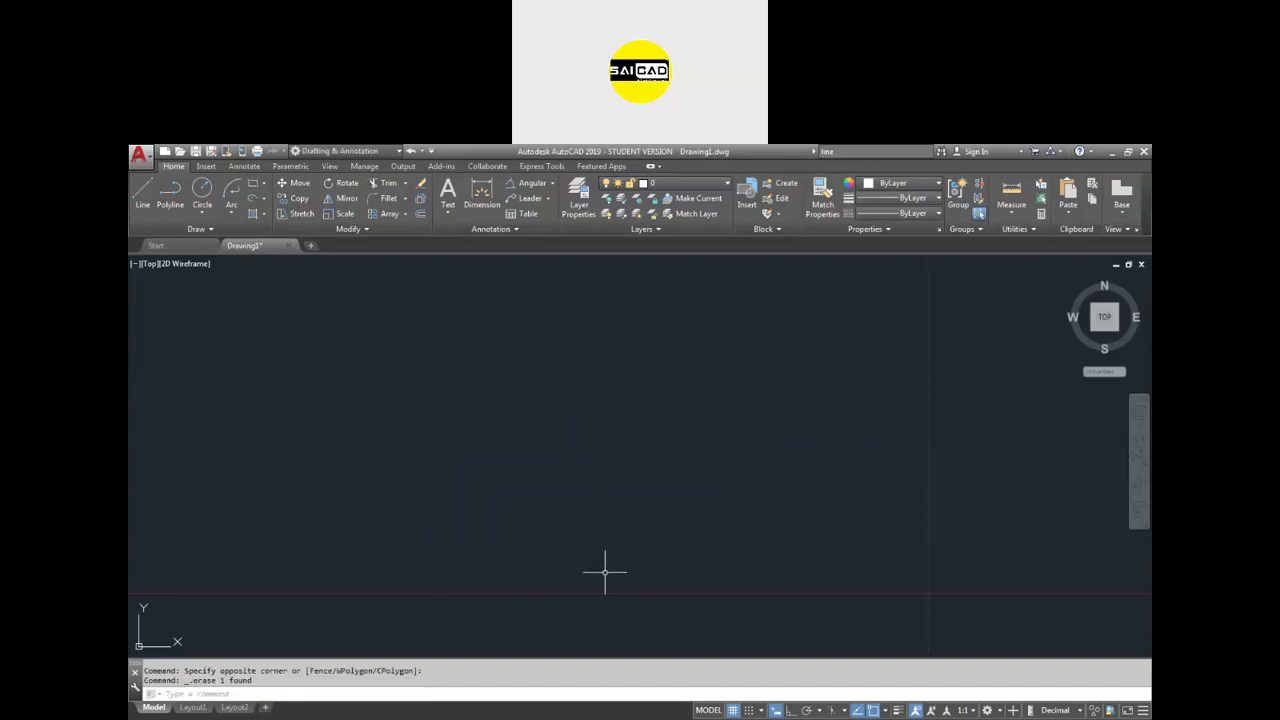
- Turn Dynamic Input back on from the status bar
left_click(1143, 711)
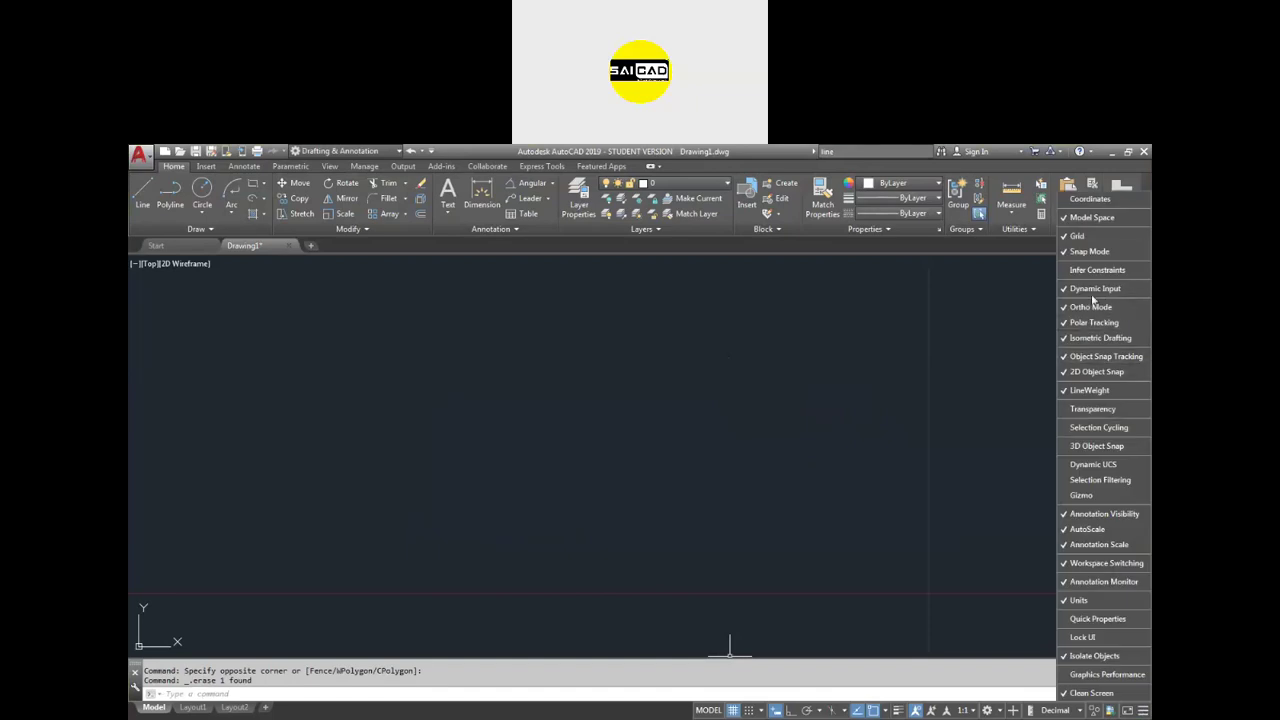
left_click(880, 526)
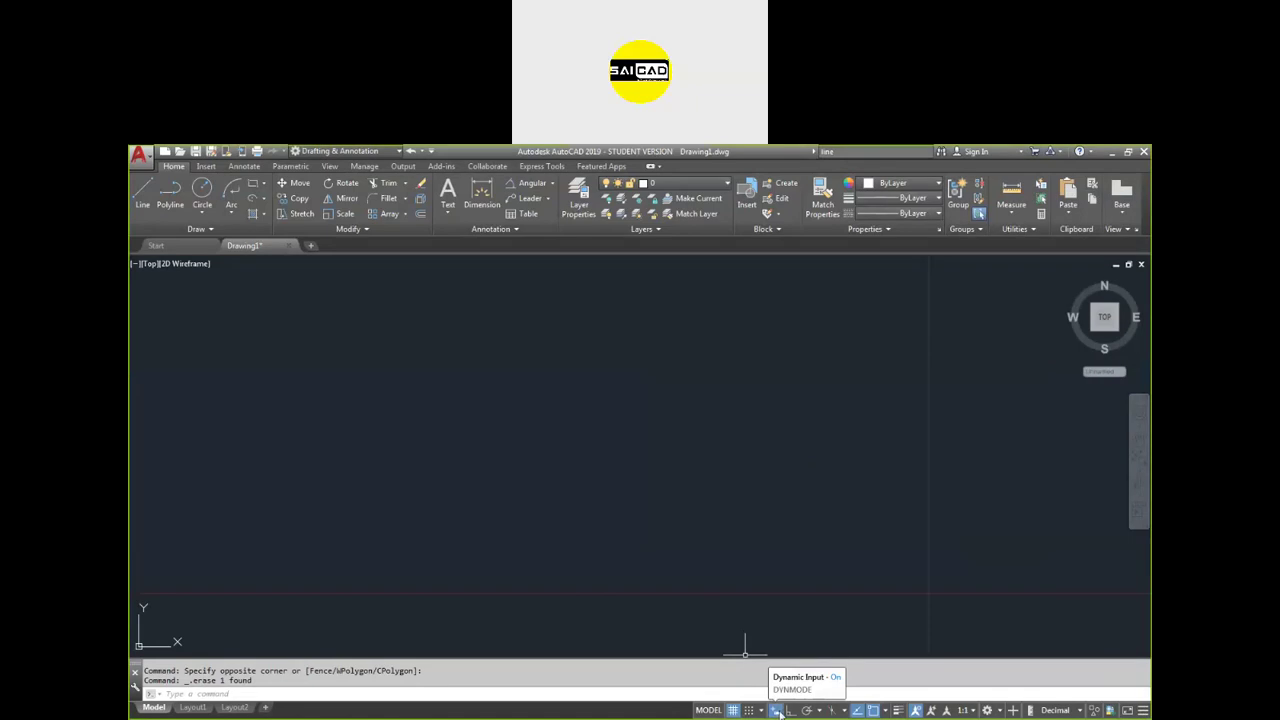
left_click(777, 710)
- Start a line and draw a 10-unit horizontal segment at 0°
key("Return")
left_click(371, 471)
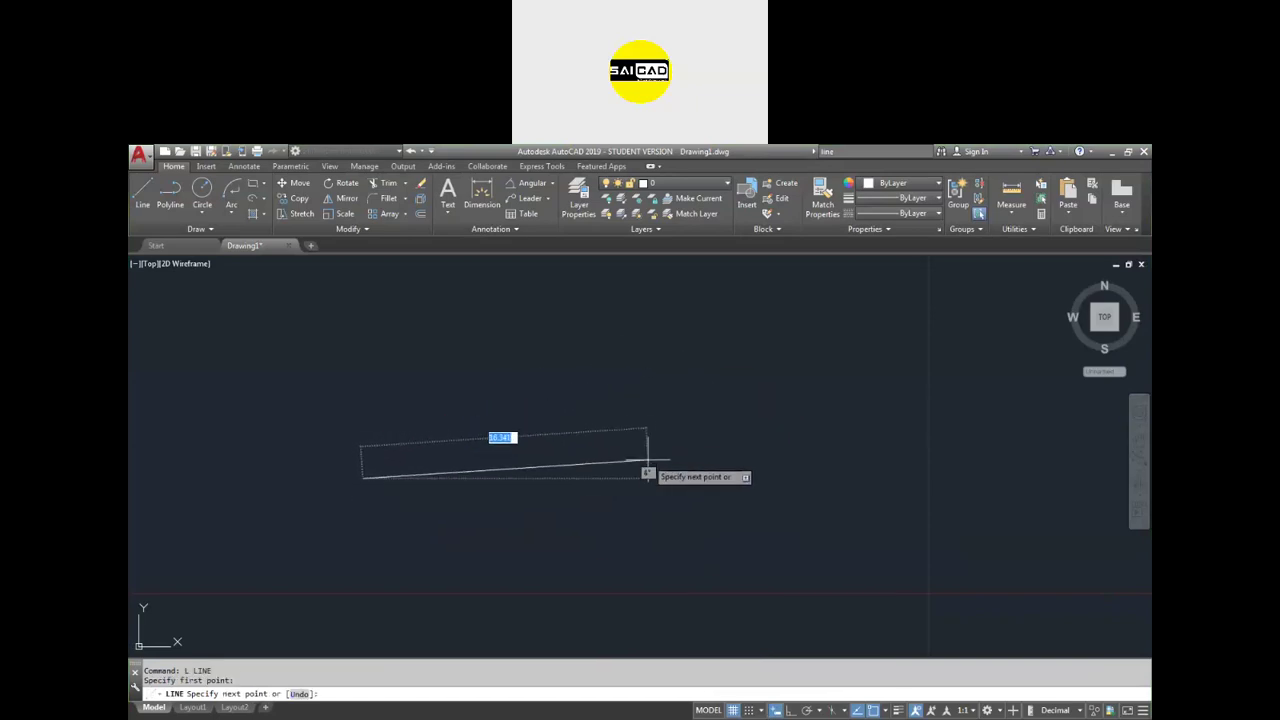
type("10")
key("Tab")
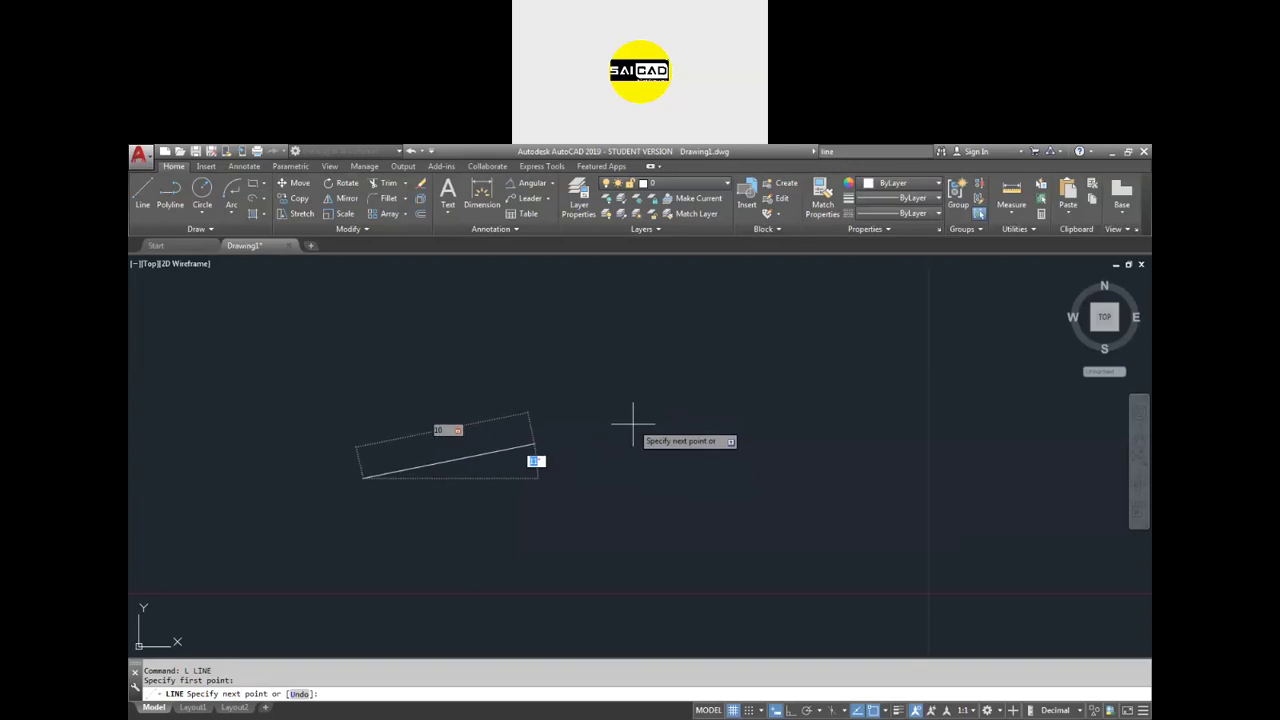
type("0")
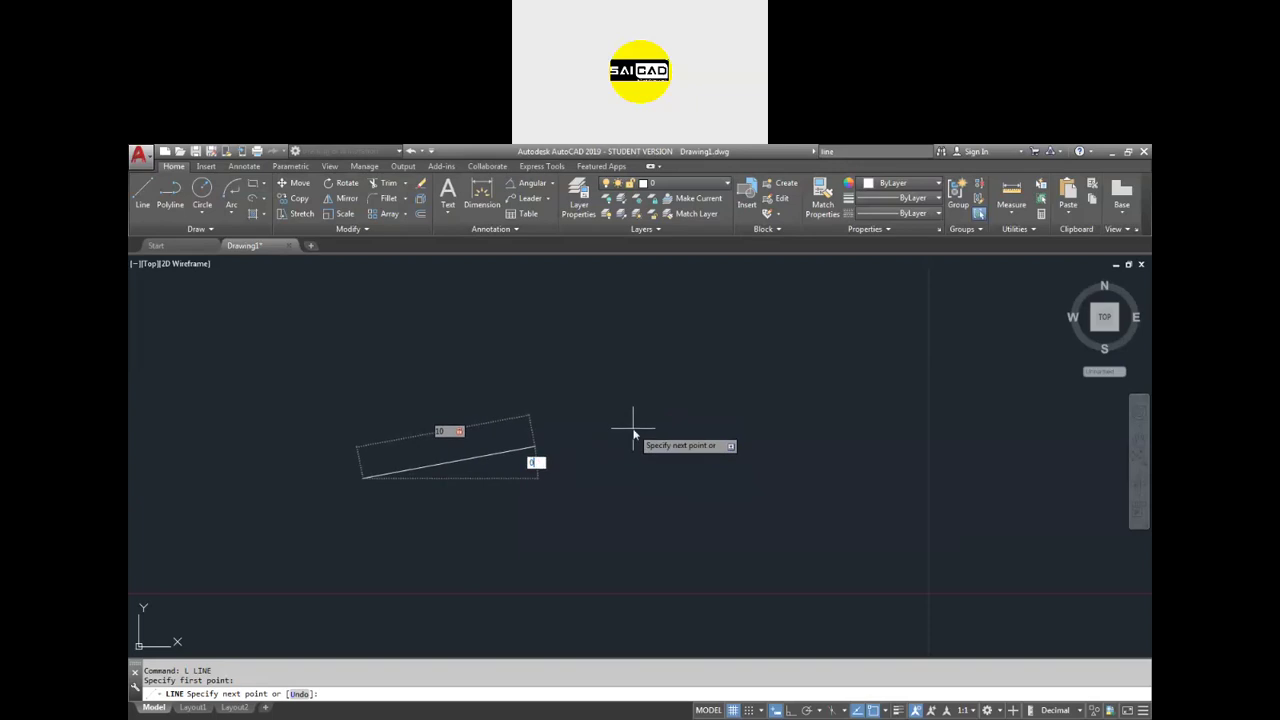
key("Return")
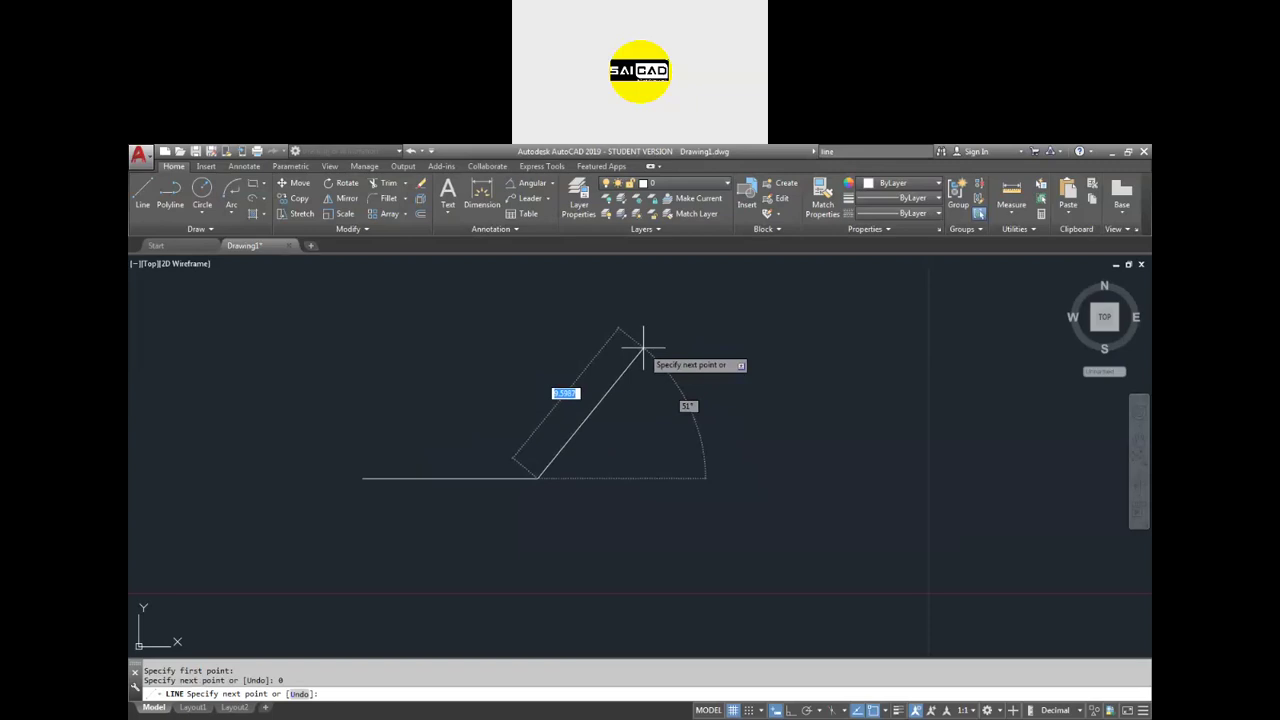
- Continue with a 2-unit segment at 45° and a 5-unit segment at 135°, then end the line
type("2")
key("Tab")
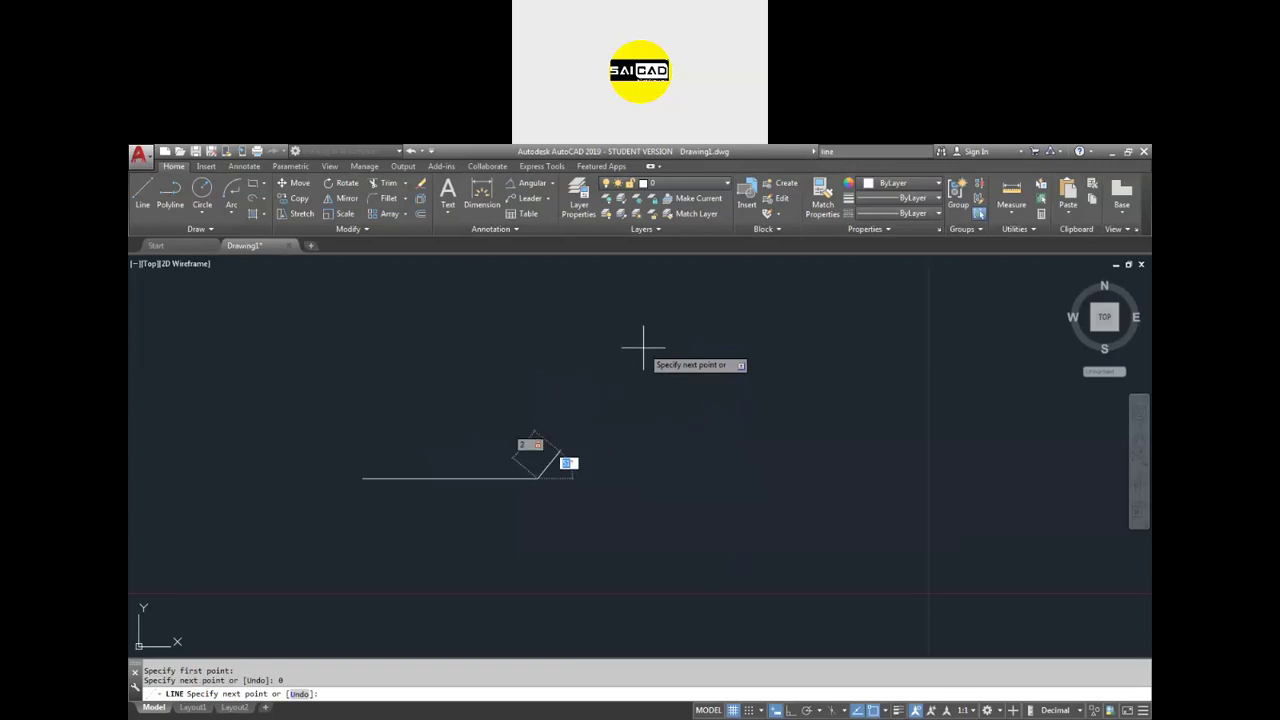
type("45")
key("Return")
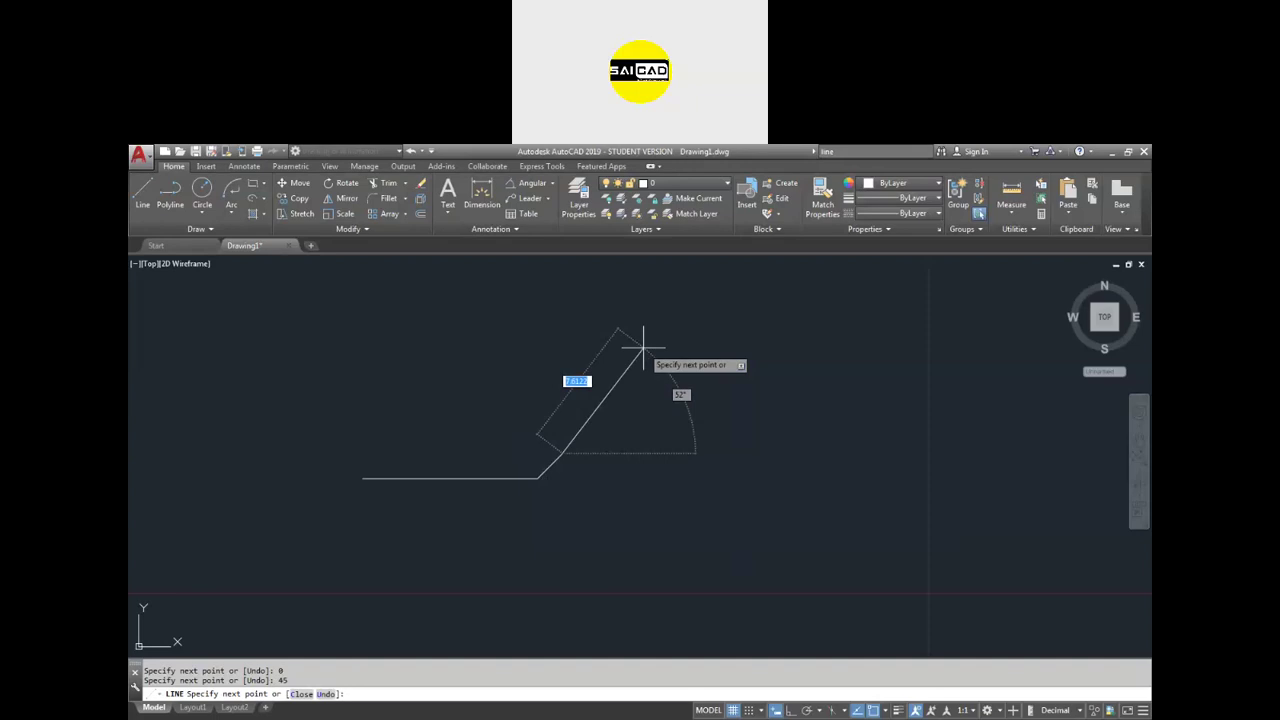
type("5")
key("Tab")
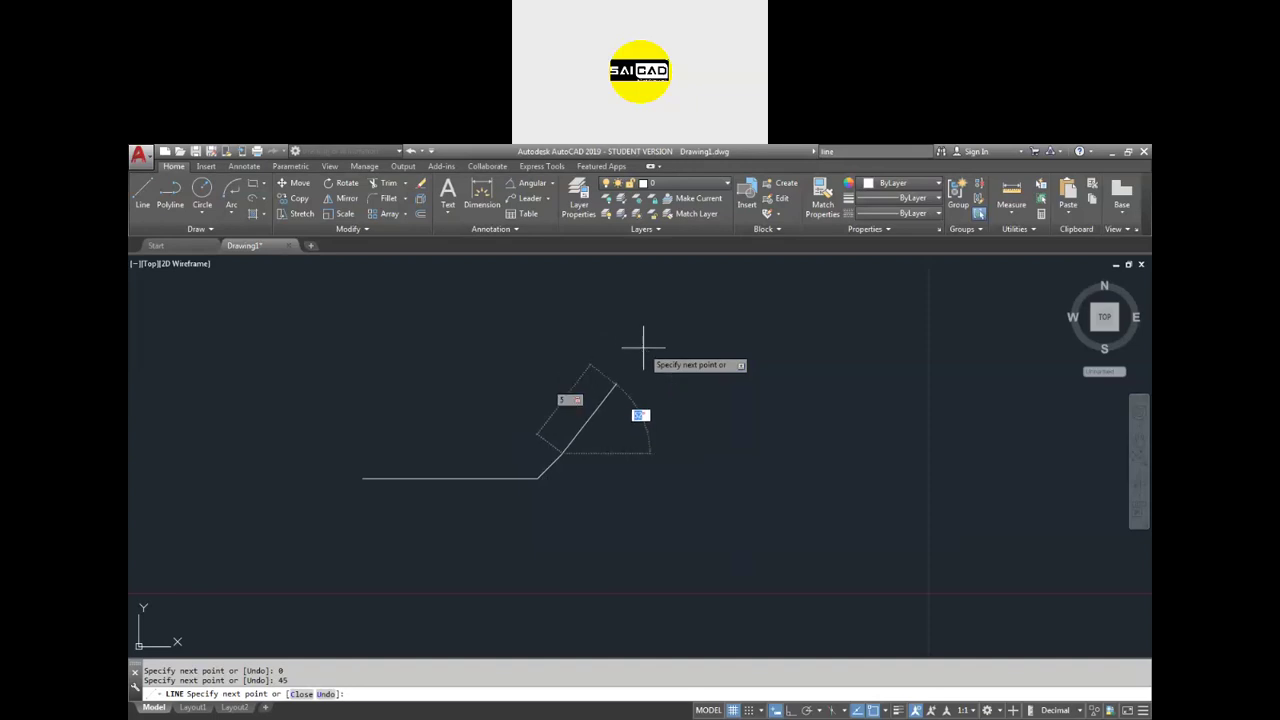
type("135")
key("Return")
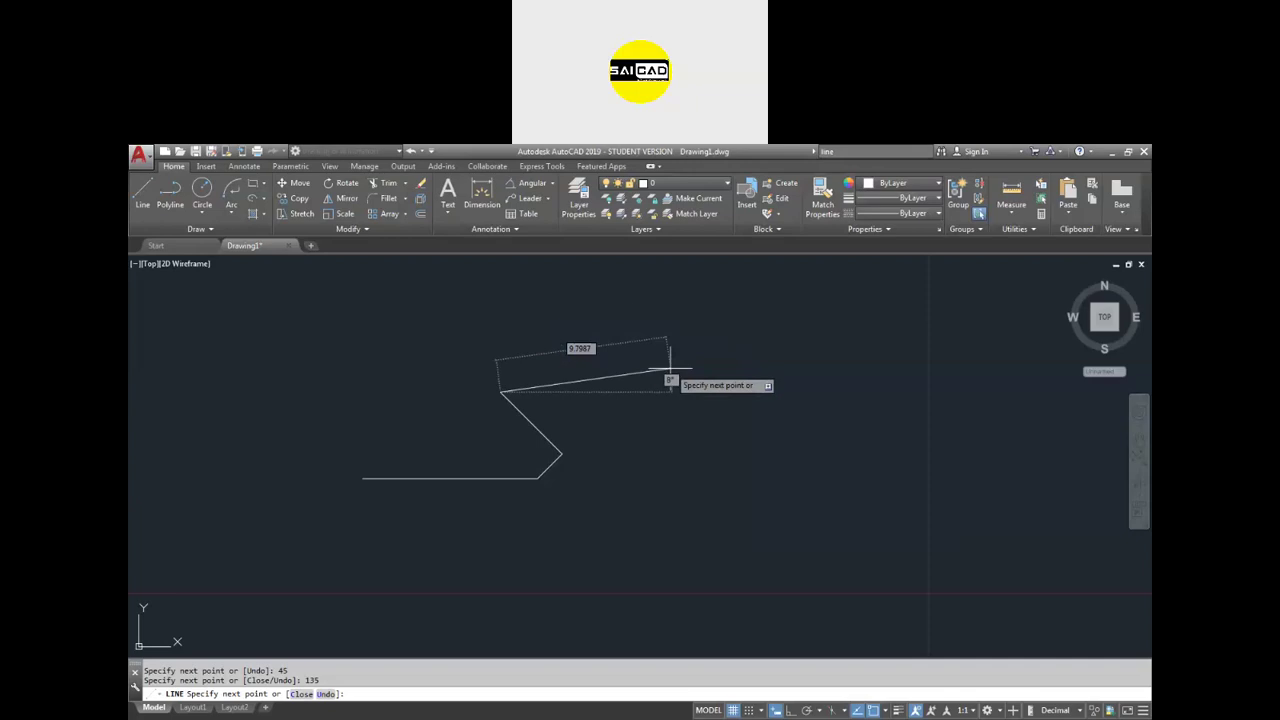
key("Escape")
left_click(527, 187)
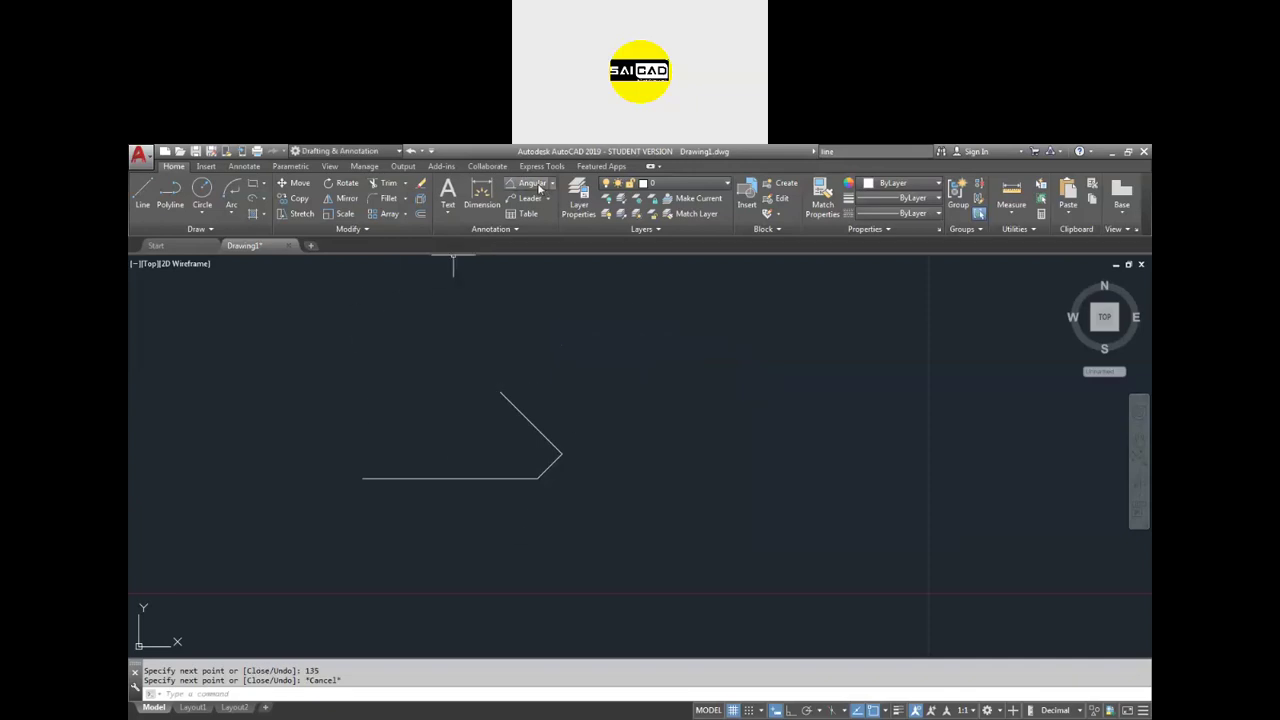
- Add a 45° angular dimension between the diagonal and the horizontal line
scroll(535, 445, "up", 3)
left_click(558, 510)
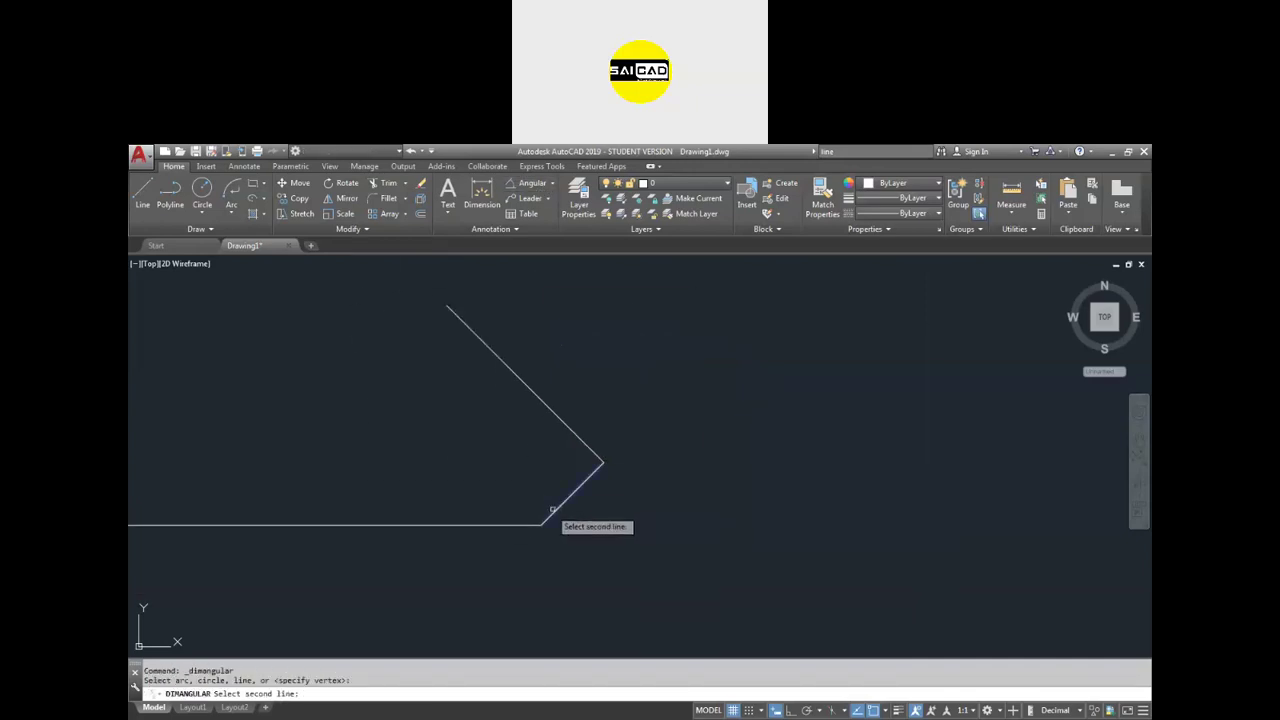
left_click(537, 524)
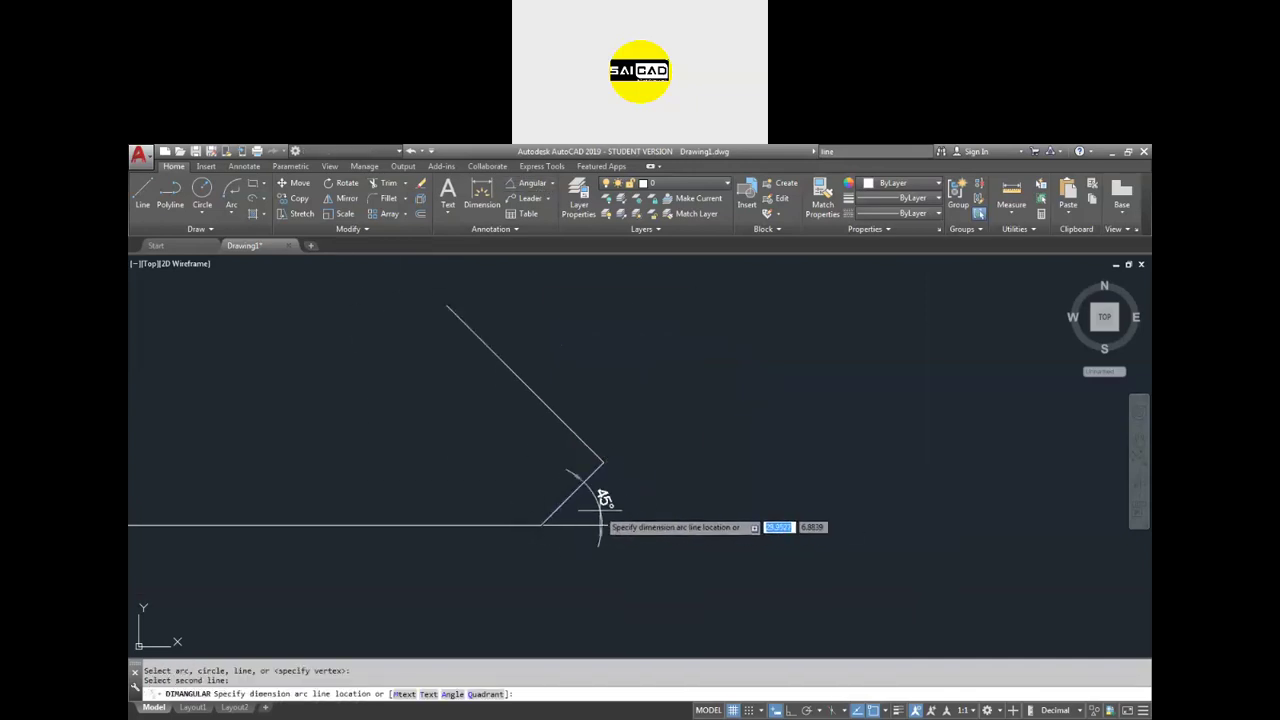
left_click(602, 507)
- Add a 135° angular dimension between the diagonal and the right horizontal line
left_click(527, 186)
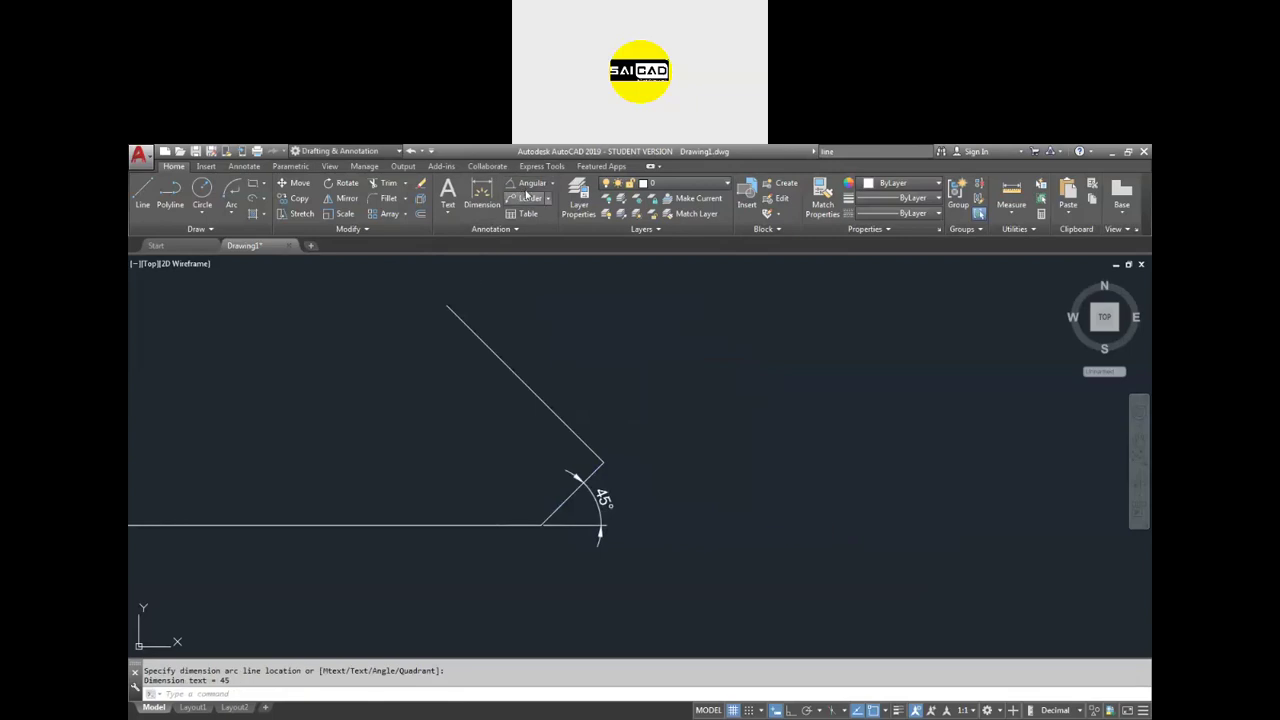
left_click(544, 407)
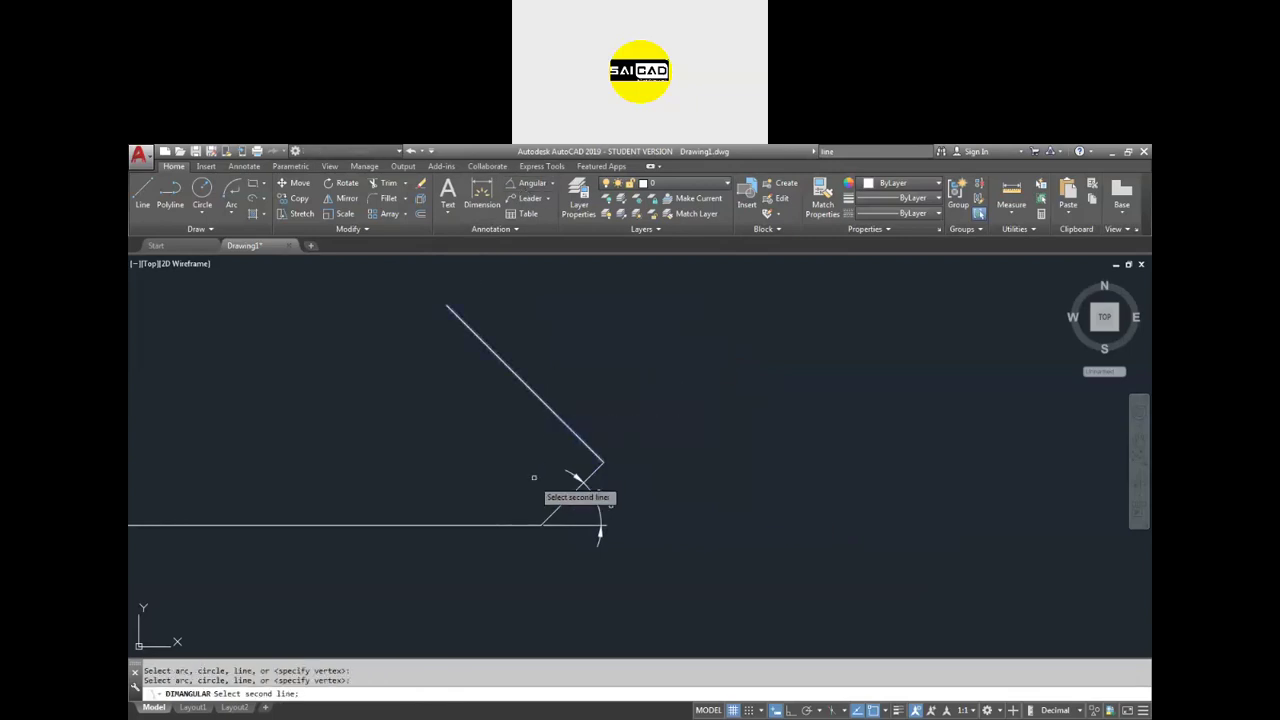
left_click(530, 524)
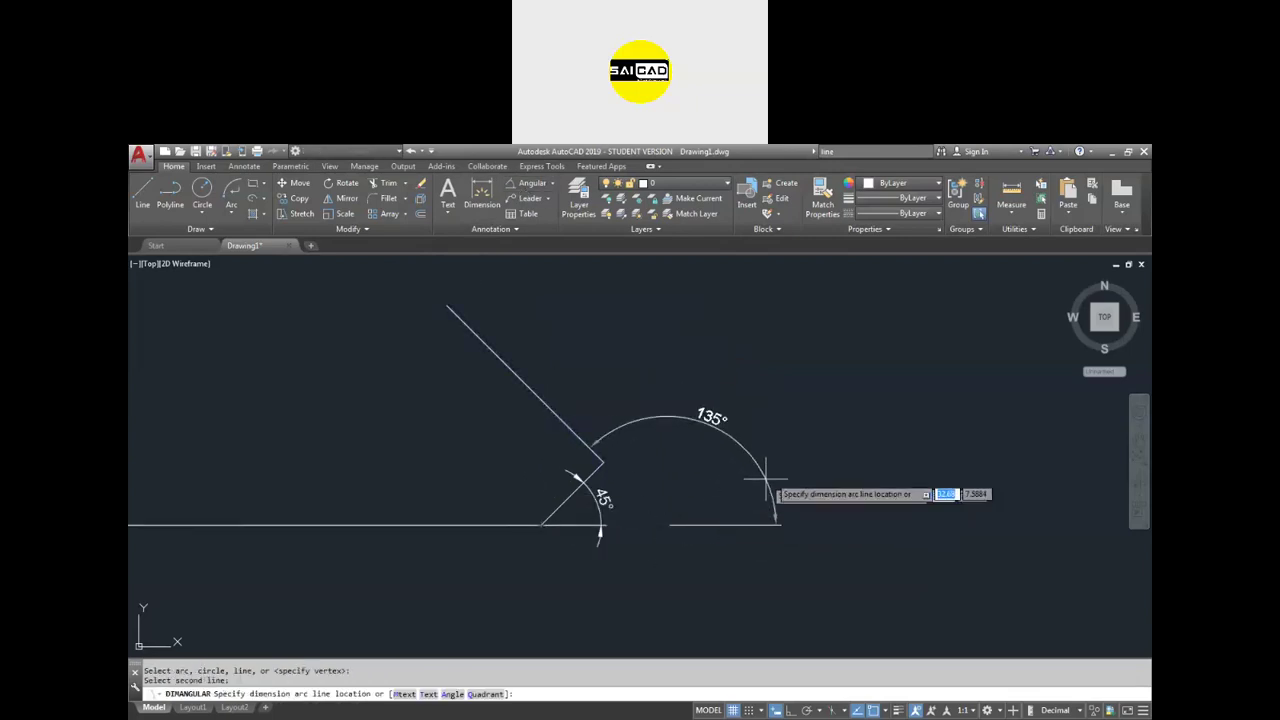
left_click(786, 458)
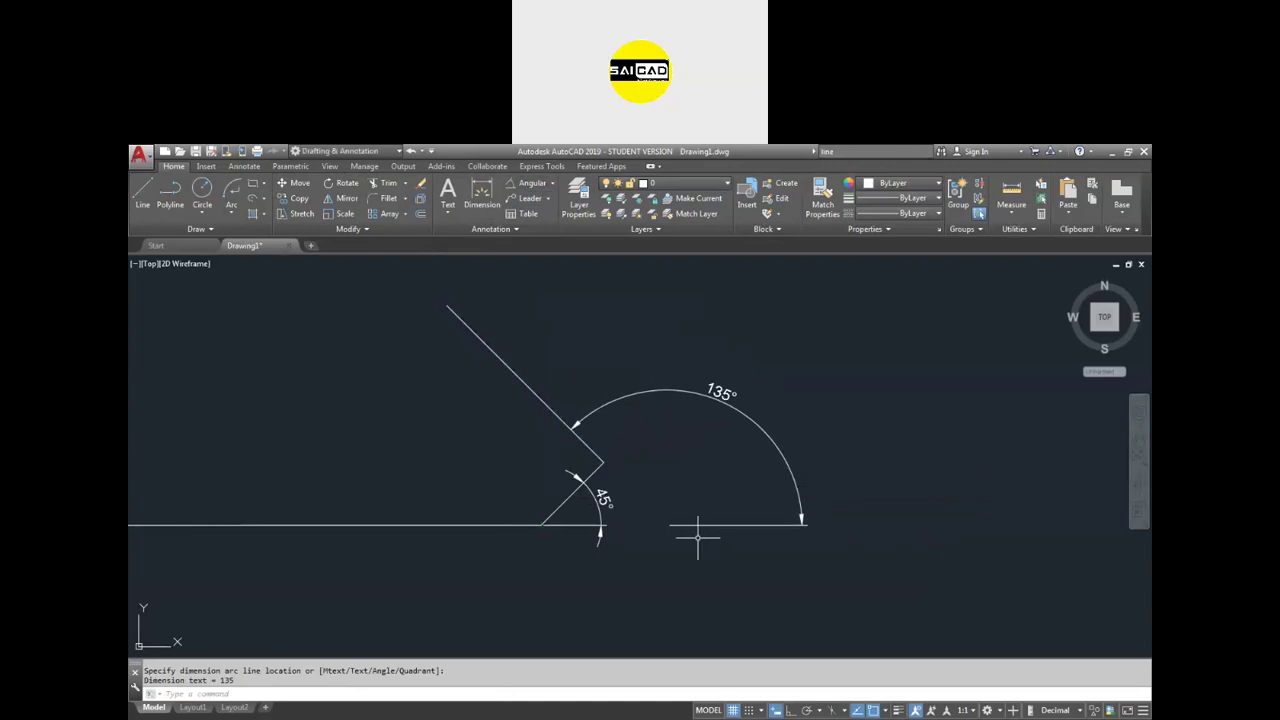
left_click(765, 431)
left_click(651, 536)
key("Escape")
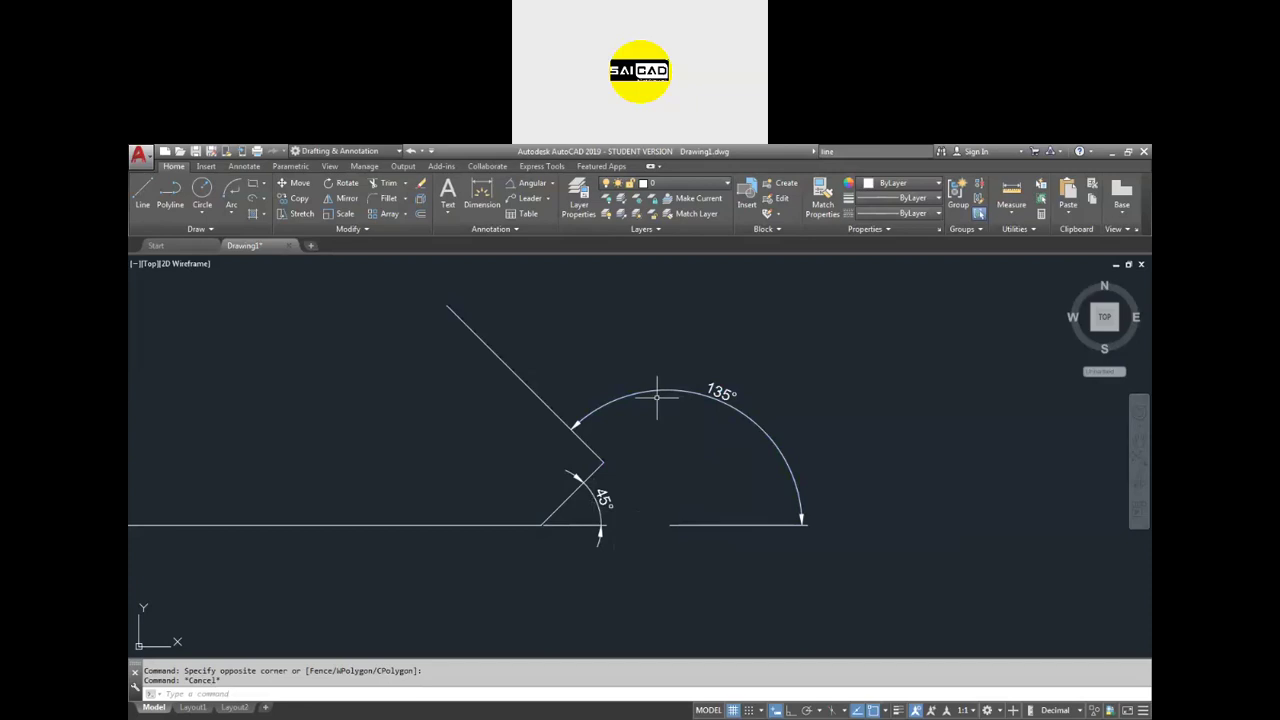
- Check the drawing's objects with a selection window, then save the drawing
scroll(666, 406, "down", 4)
left_click_drag(414, 326, 826, 531)
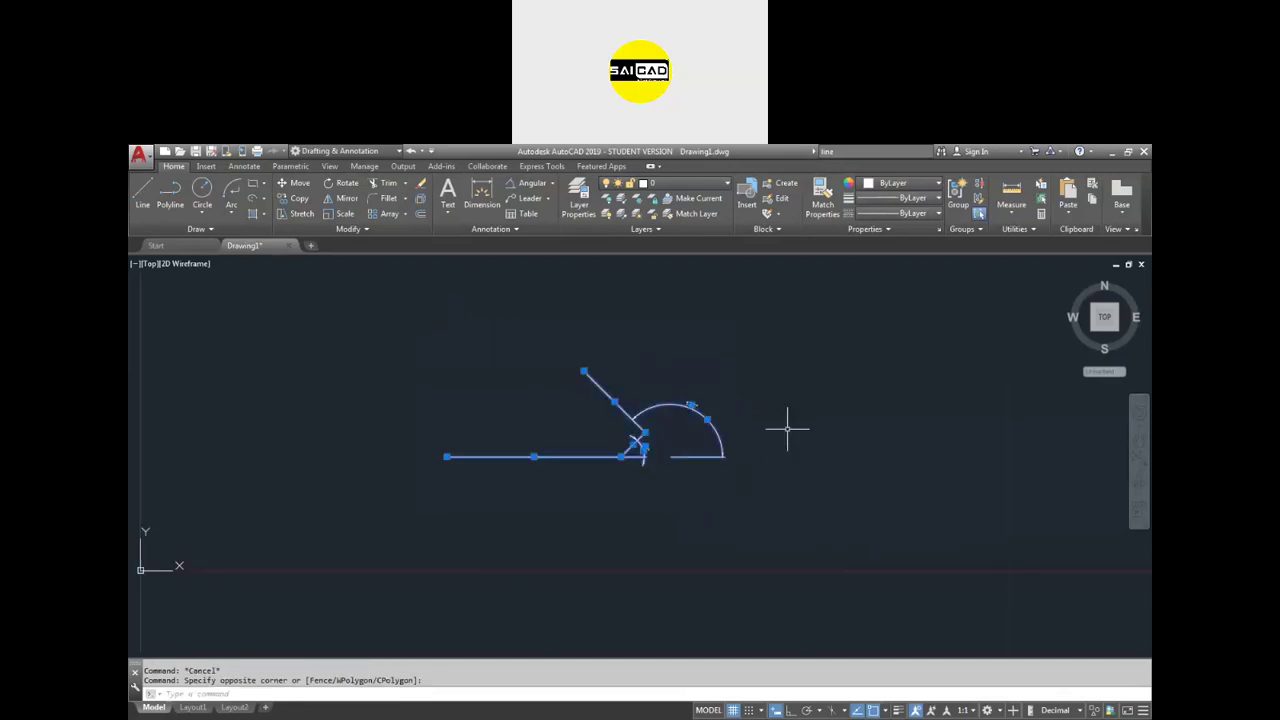
key("Escape")
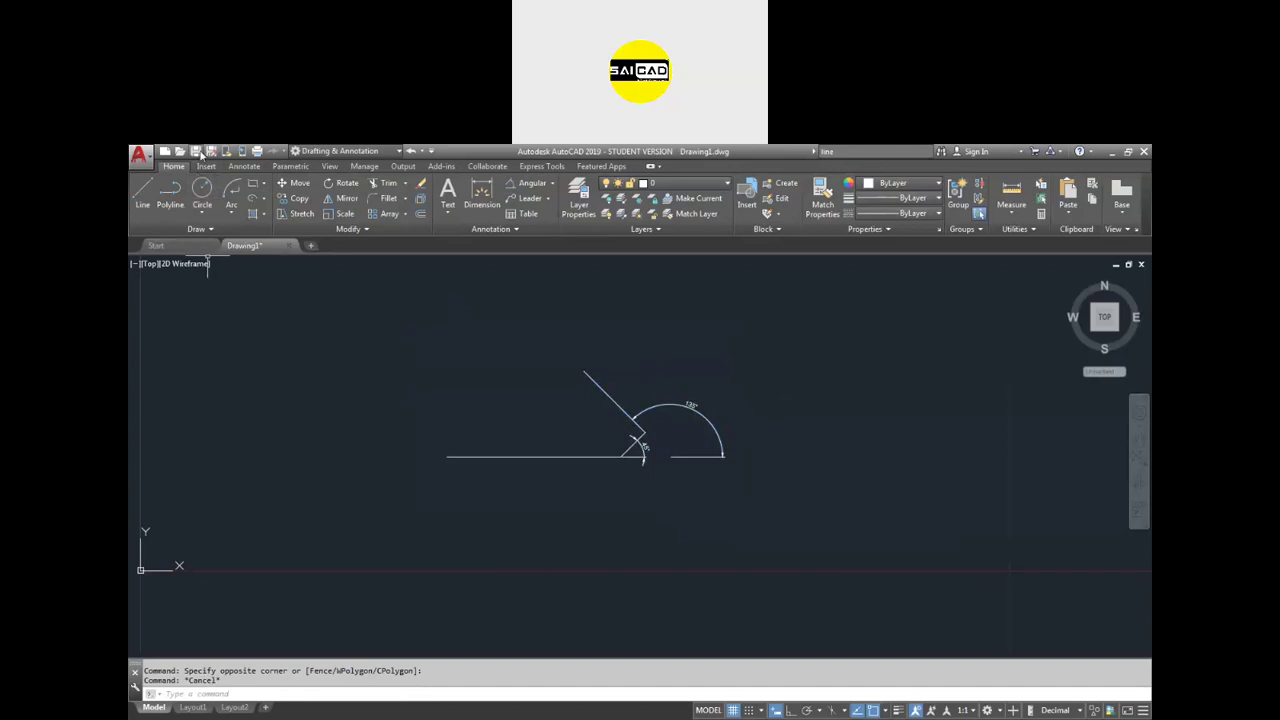
left_click(138, 154)
left_click(168, 280)
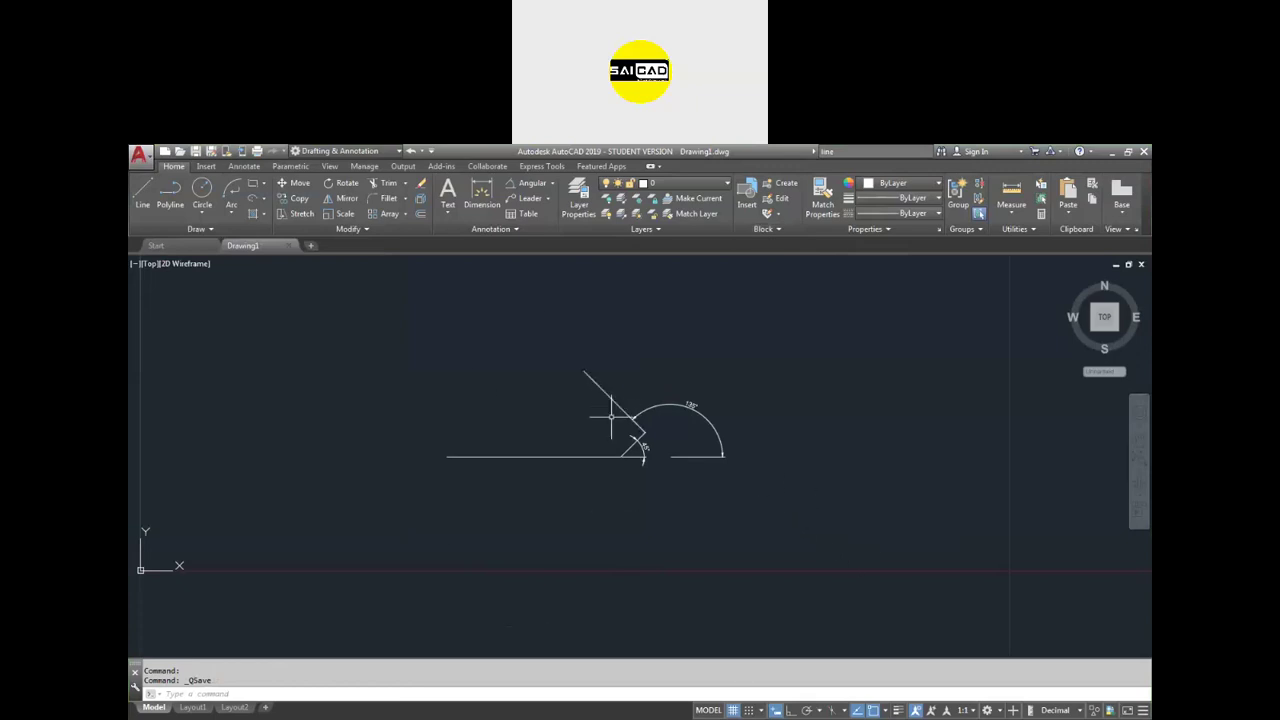
- Save As an AutoCAD 2018 DWG named 'OLA25 ME 44 Assignment 1'
left_click(141, 158)
left_click(185, 312)
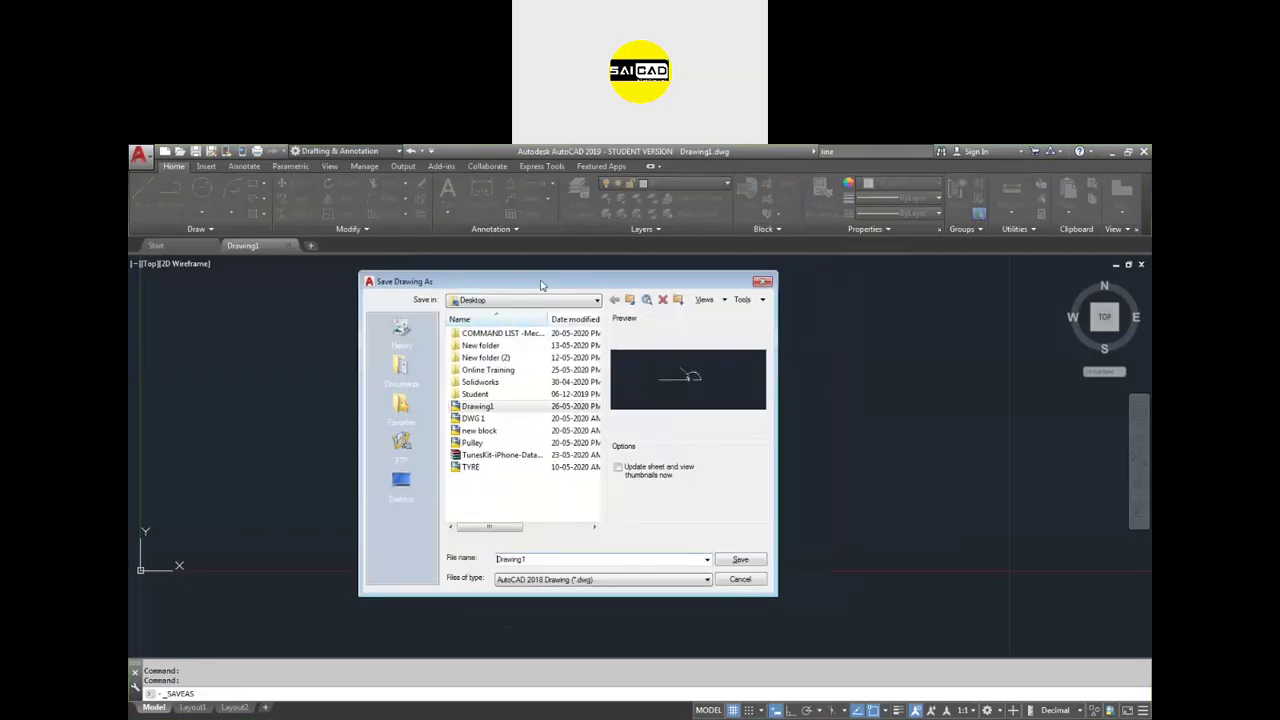
left_click(550, 582)
left_click(546, 579)
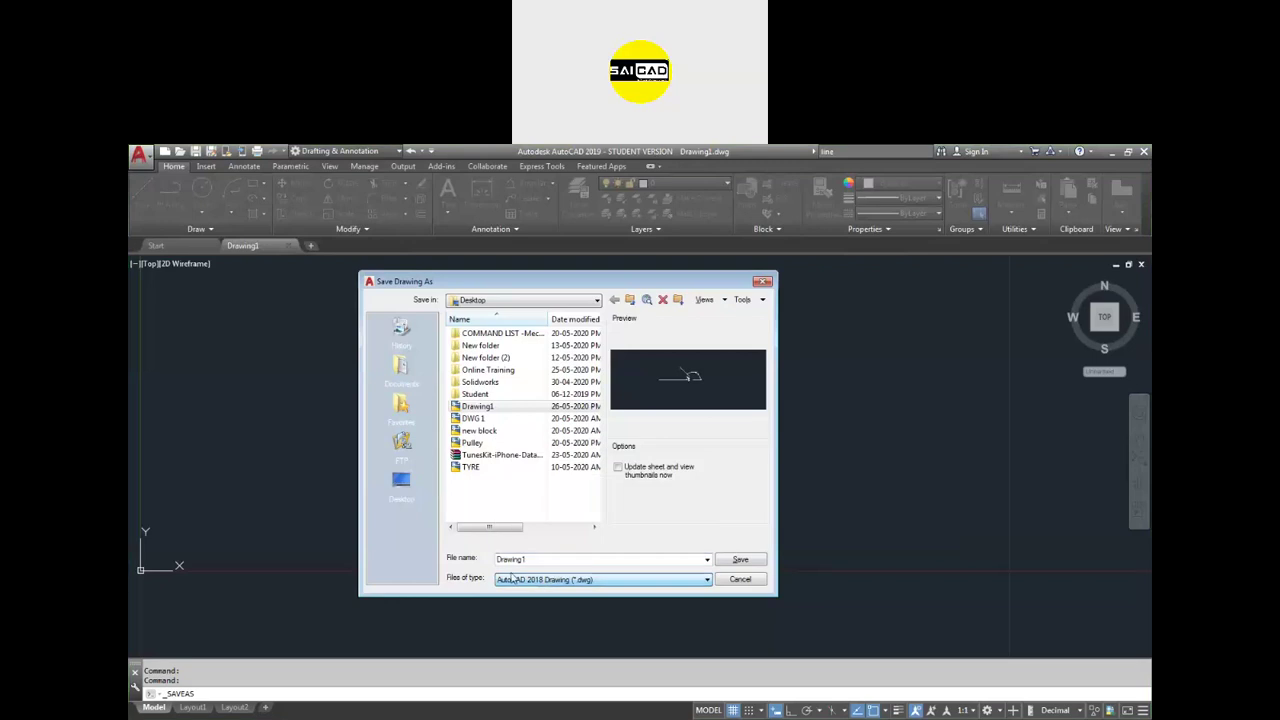
double_click(535, 559)
type("Assignment 1")
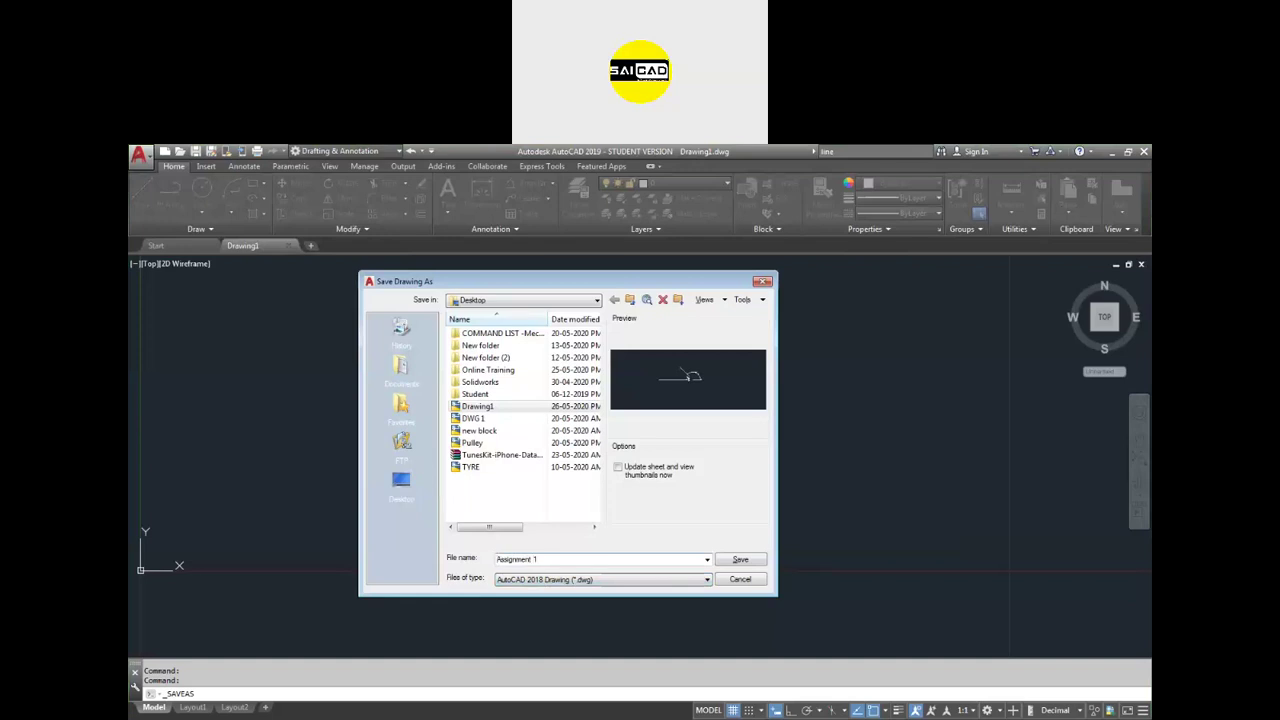
type("OLA25 ME 44")
left_click_drag(545, 560, 586, 560)
left_click(639, 560)
left_click(740, 559)
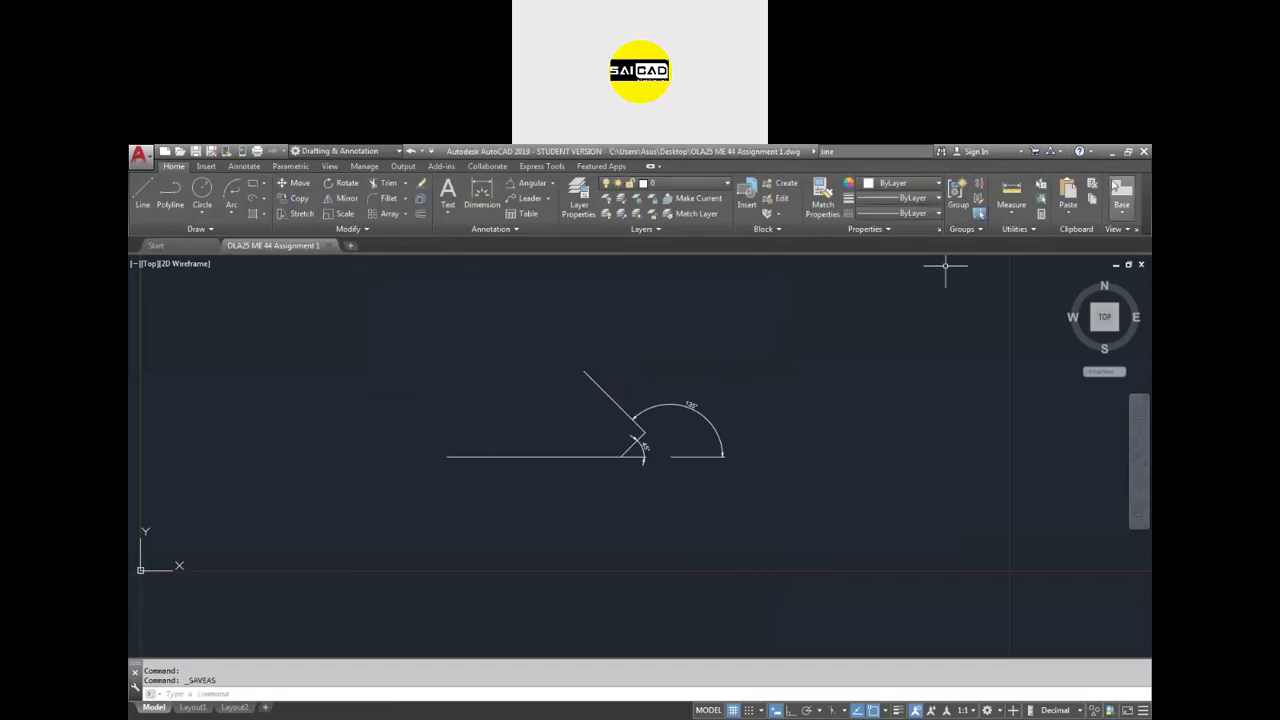
left_click(1113, 153)
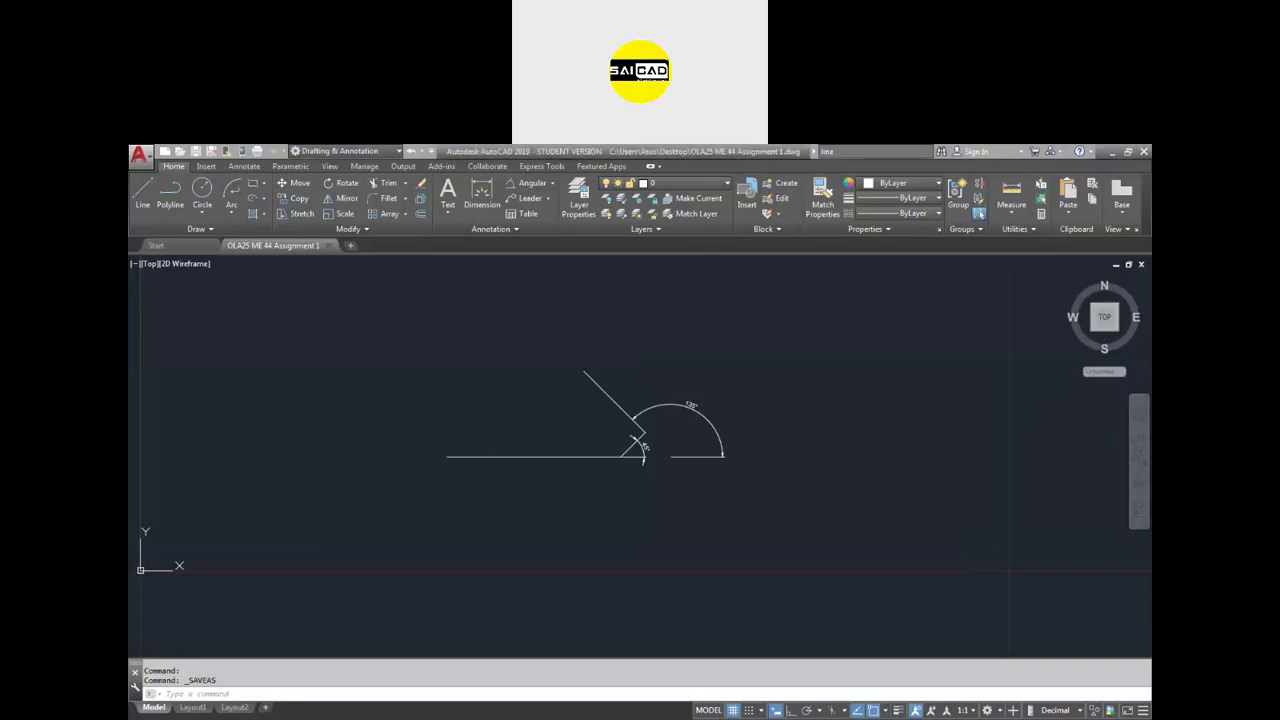
- Erase all five objects with a crossing window and Delete
left_click_drag(758, 504, 442, 366)
key("Delete")
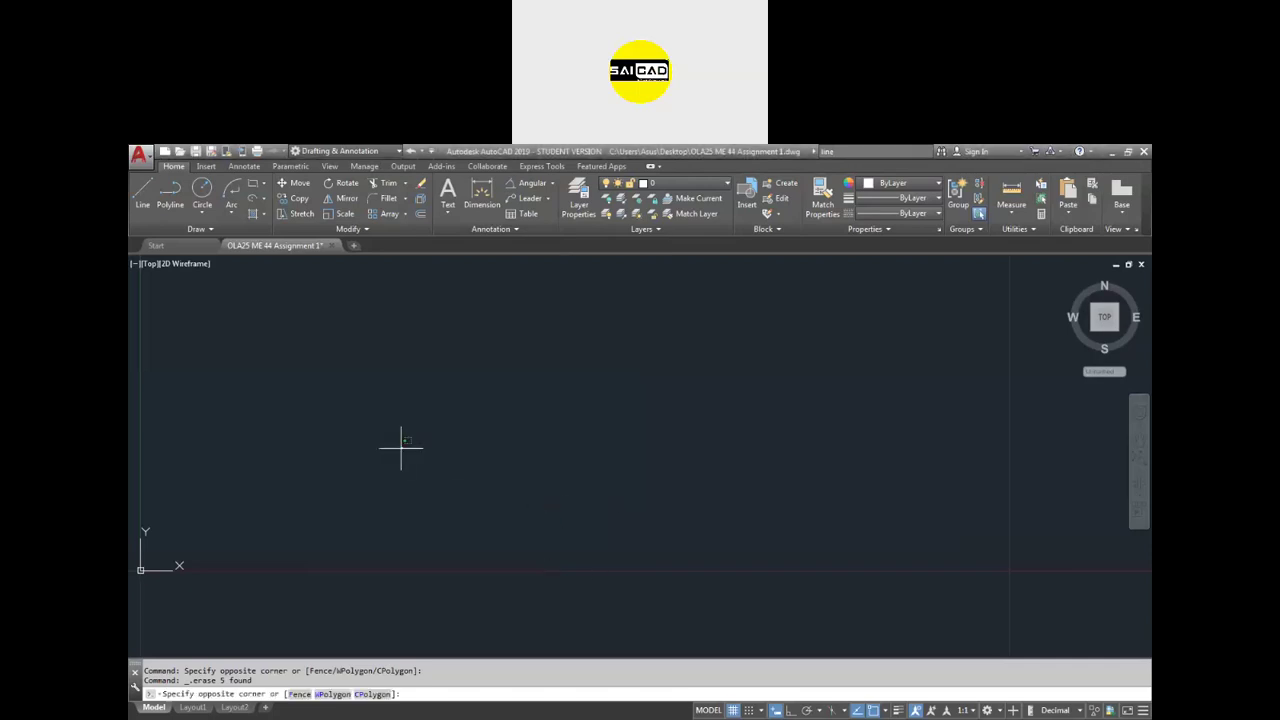
- With LINE, draw a 10-unit line rising at 45° and another 10-unit line descending from the apex
left_click_drag(403, 446, 230, 525)
type("l")
key("Return")
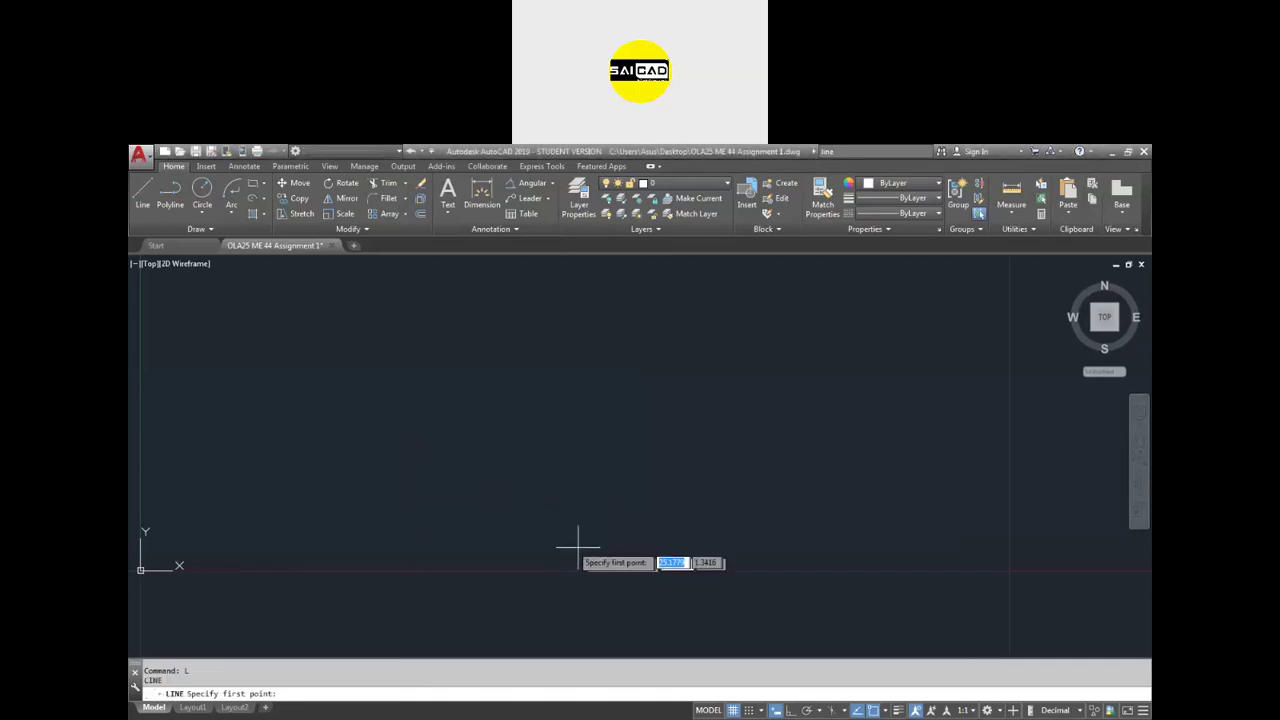
left_click(524, 516)
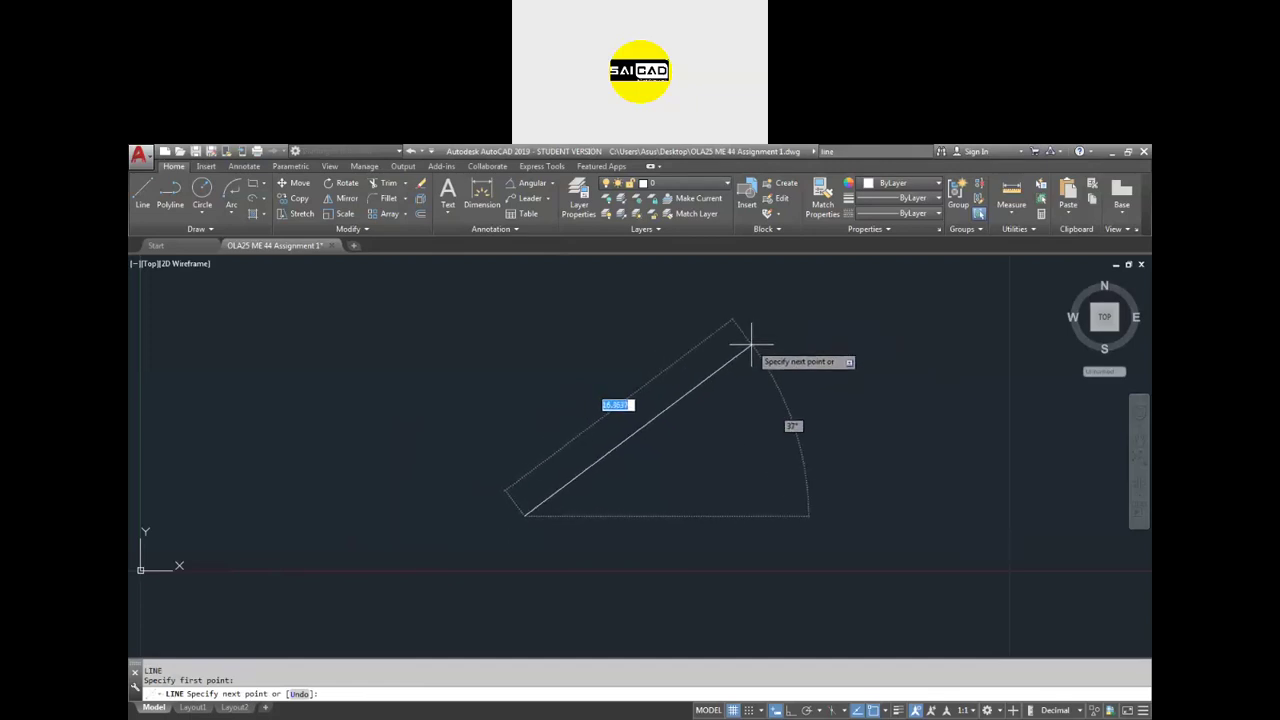
type("10")
key("Tab")
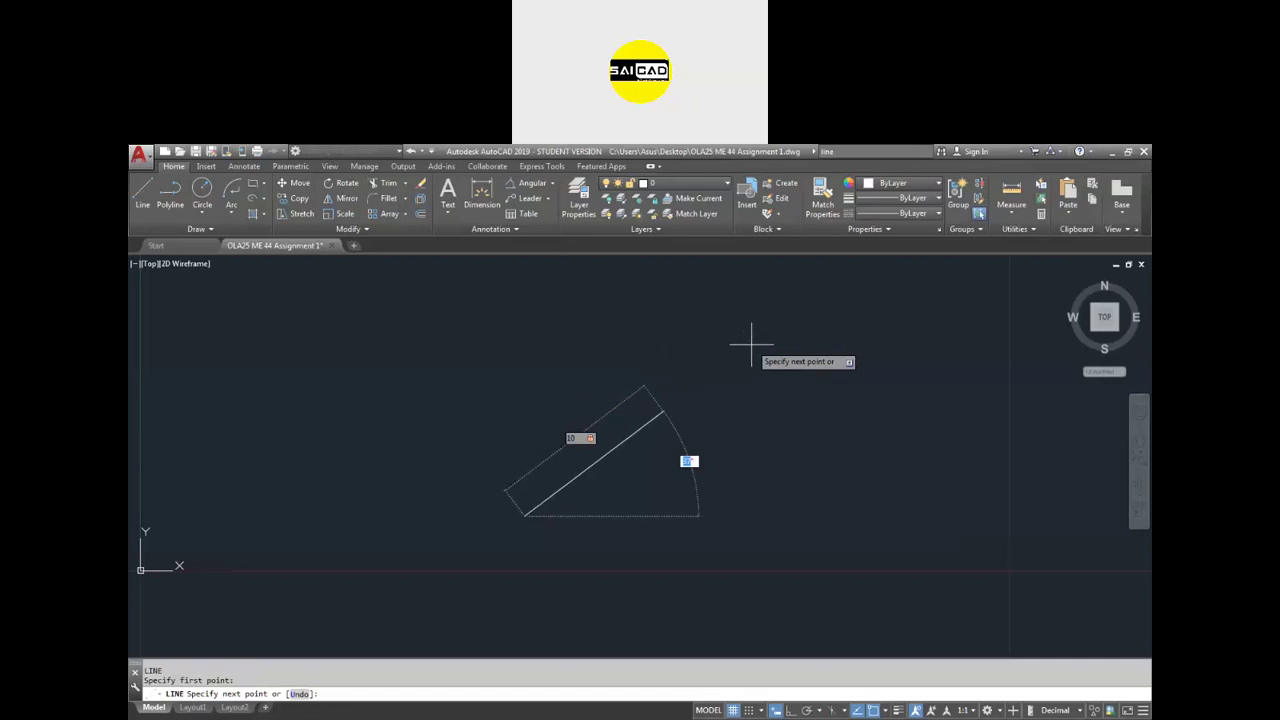
type("45")
key("Return")
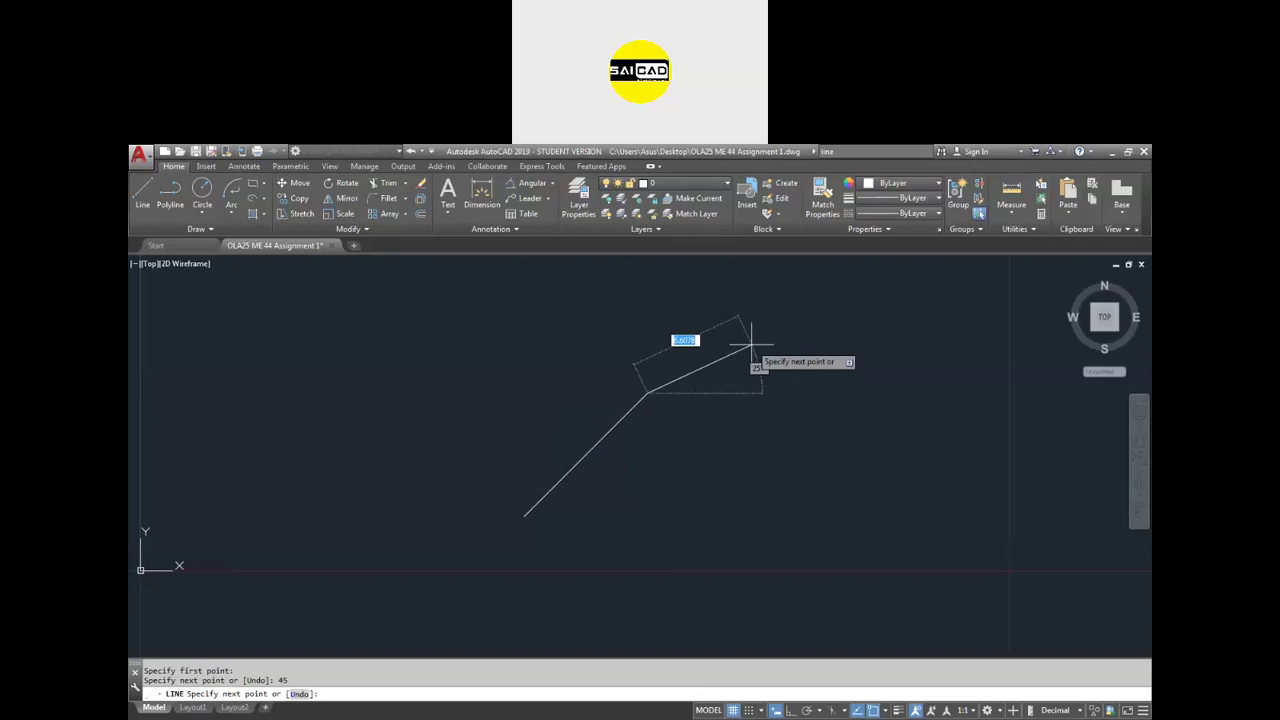
type("10")
key("Tab")
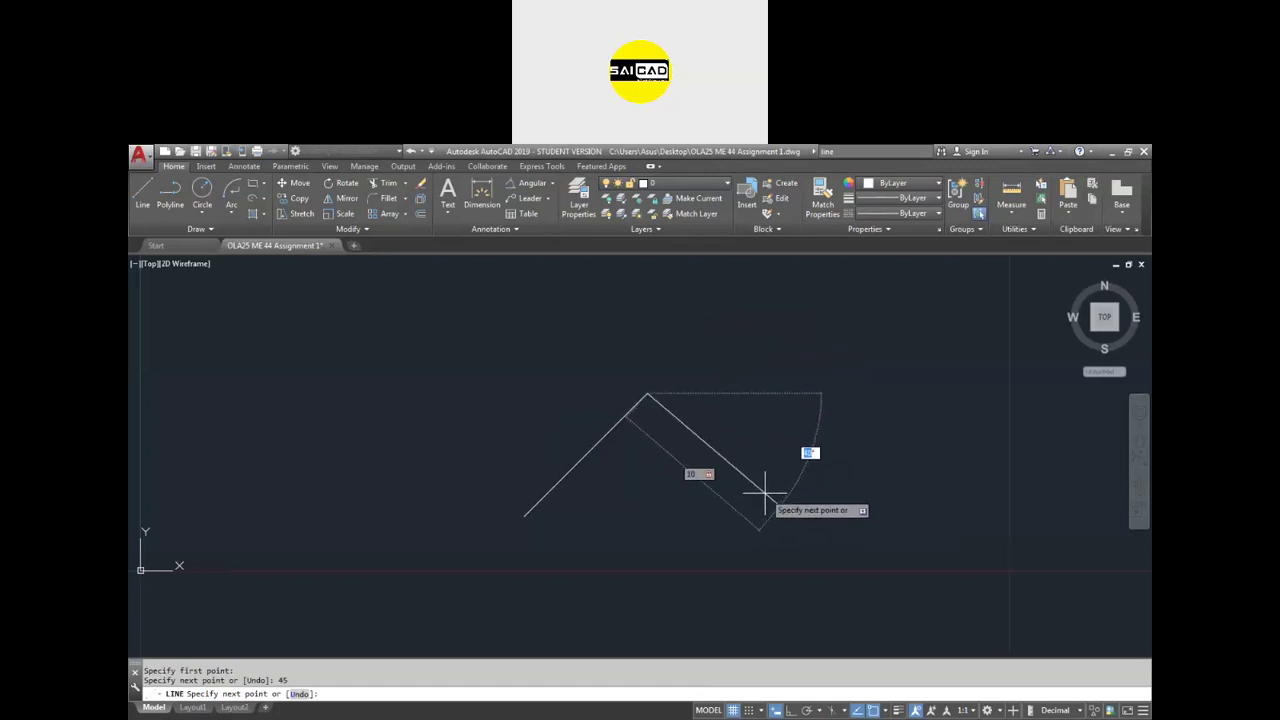
type("45")
key("Return")
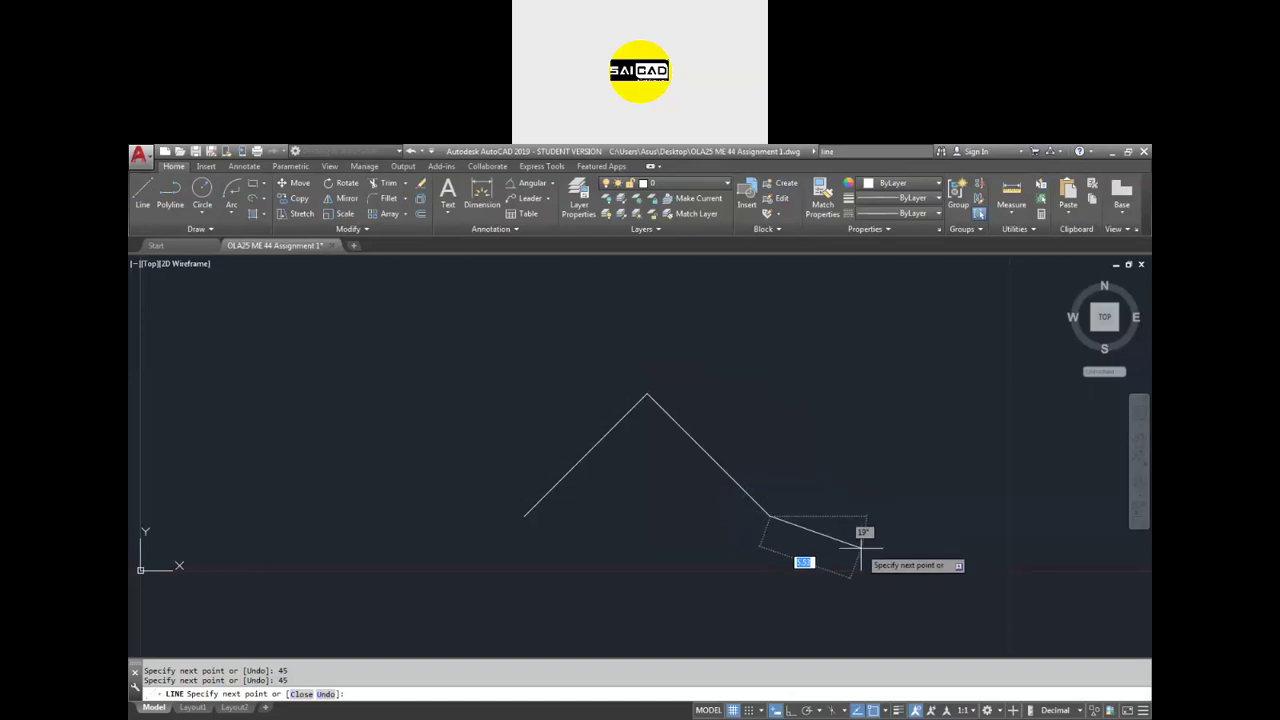
key("Escape")
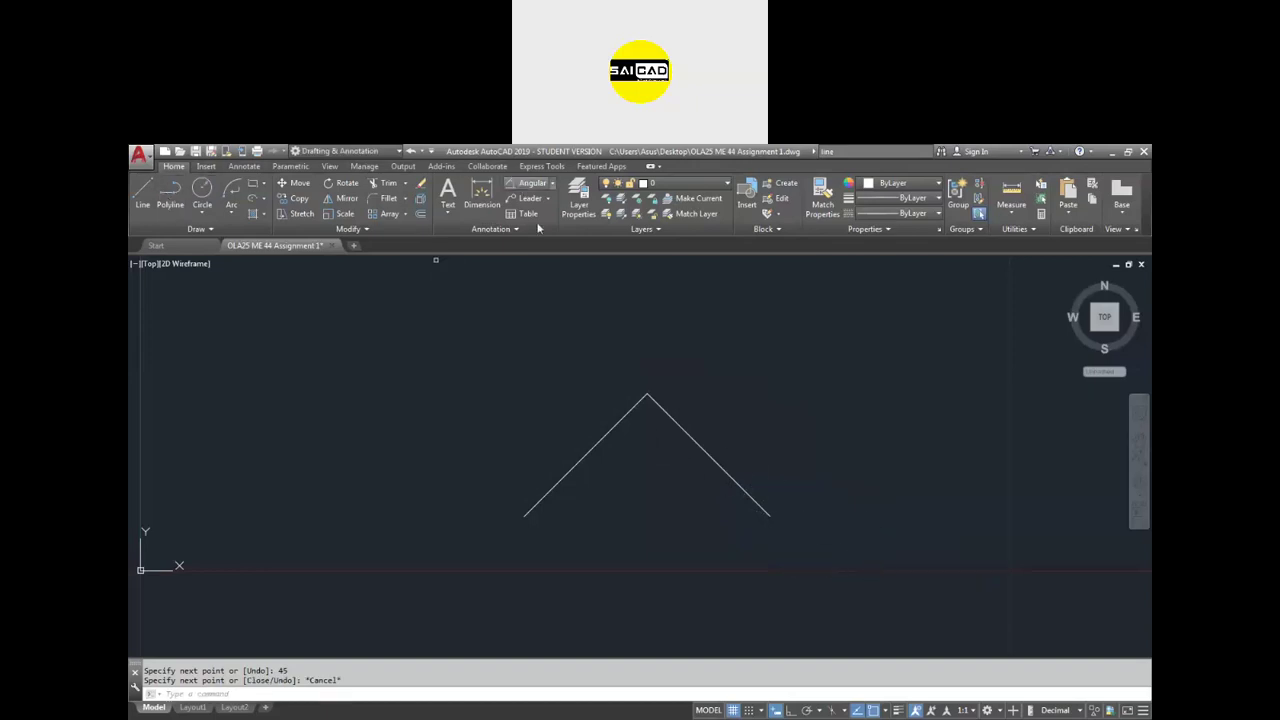
- Draw horizontal reference lines from the left diagonal's lower end and rightward from the apex
left_click(519, 187)
key("l")
key("Return")
left_click(523, 515)
left_click(341, 513)
key("Return")
key("Return")
left_click(647, 393)
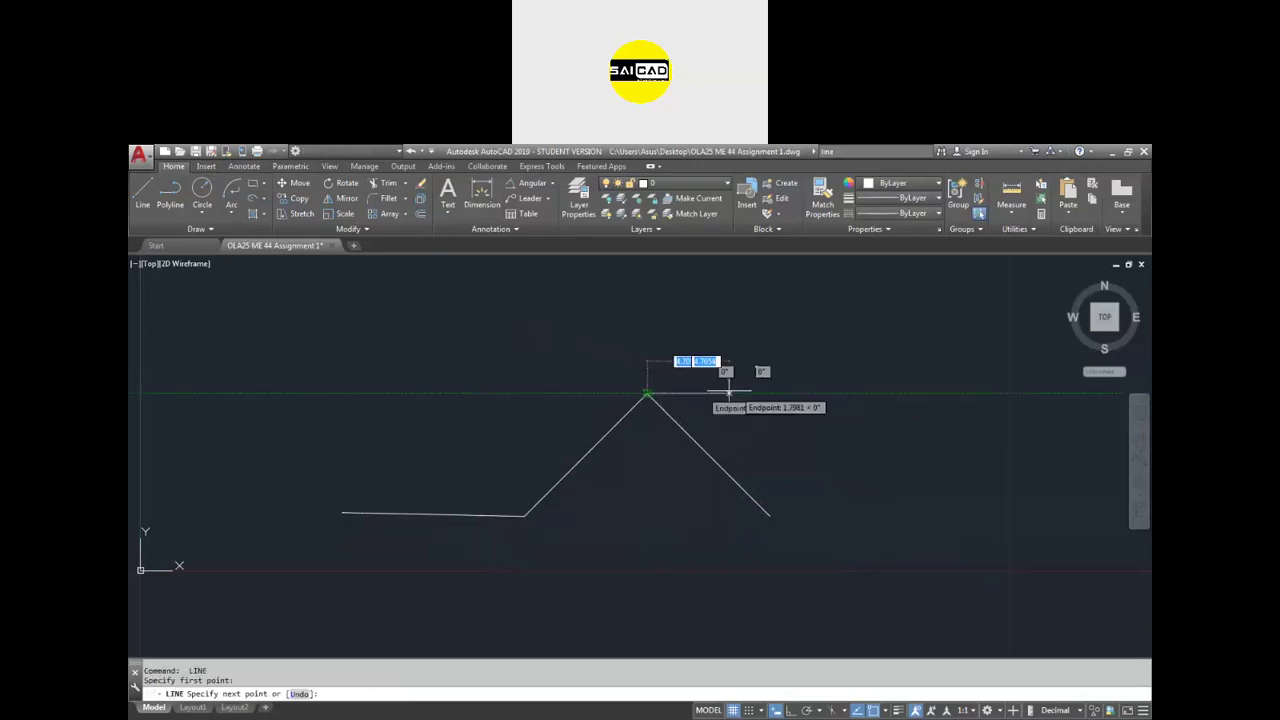
left_click(789, 393)
key("Return")
- Replace the crooked left line with a straight horizontal line drawn with Ortho on
left_click(470, 515)
left_click(423, 548)
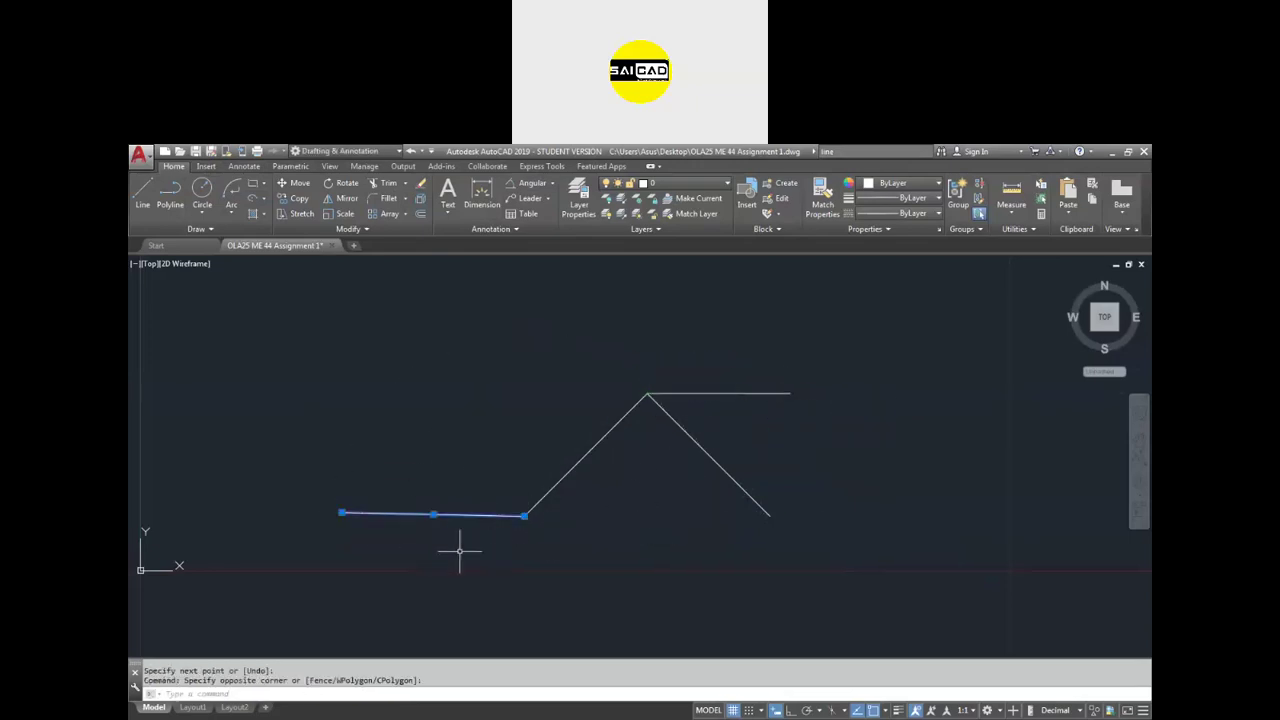
left_click(549, 533)
key("Delete")
key("l")
key("Return")
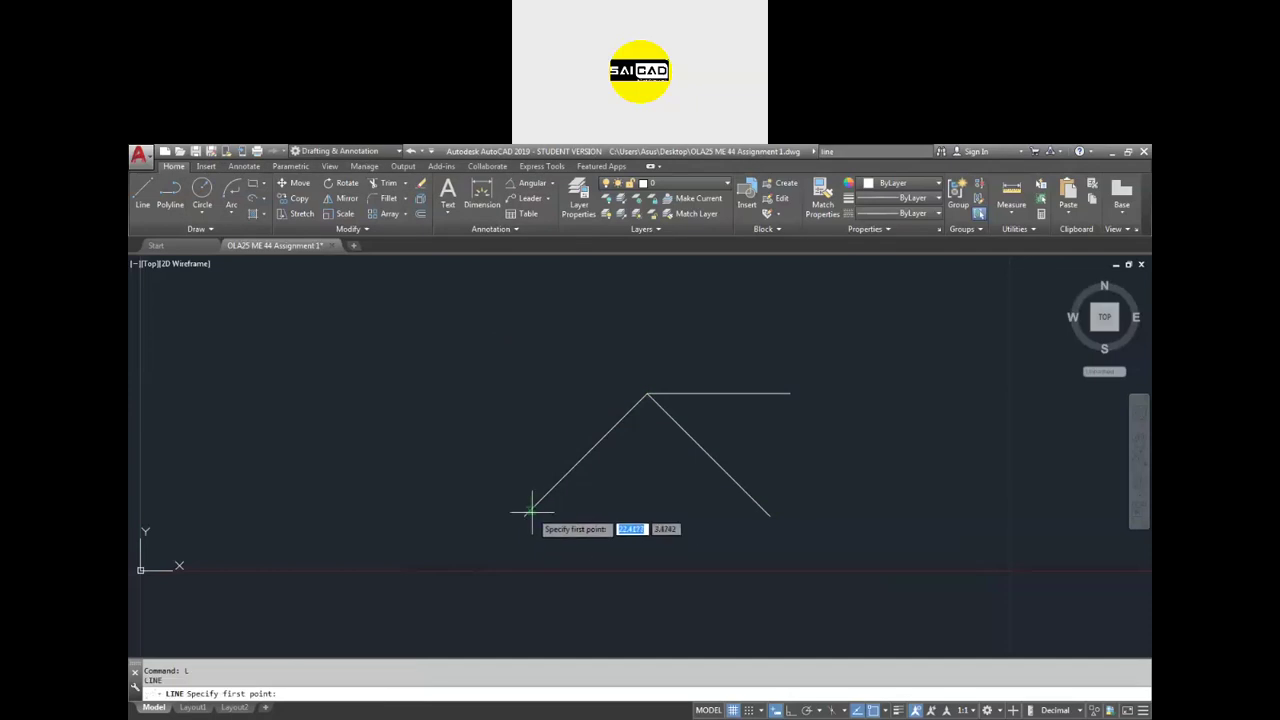
left_click(525, 515)
key("F8")
left_click(381, 516)
key("Return")
- Dimension the bottom 45° angle and the top angle, then return to the assignment PDF
left_click(532, 183)
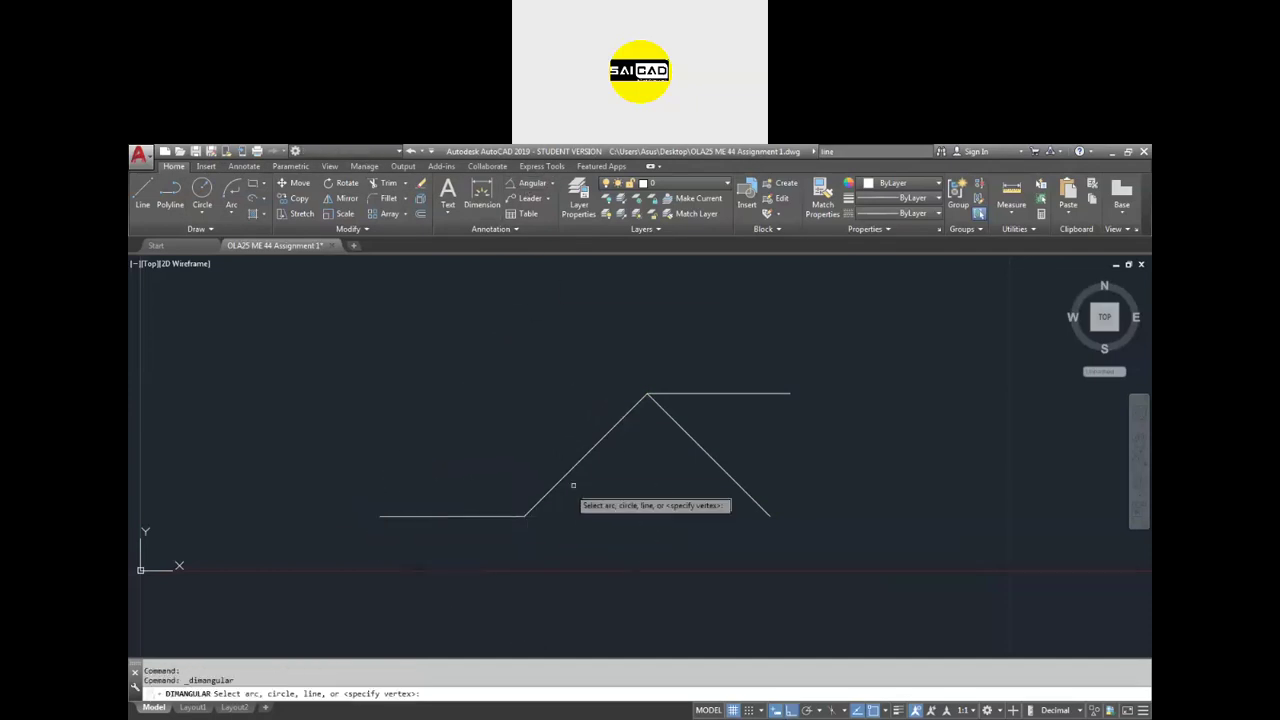
left_click(518, 516)
left_click(540, 501)
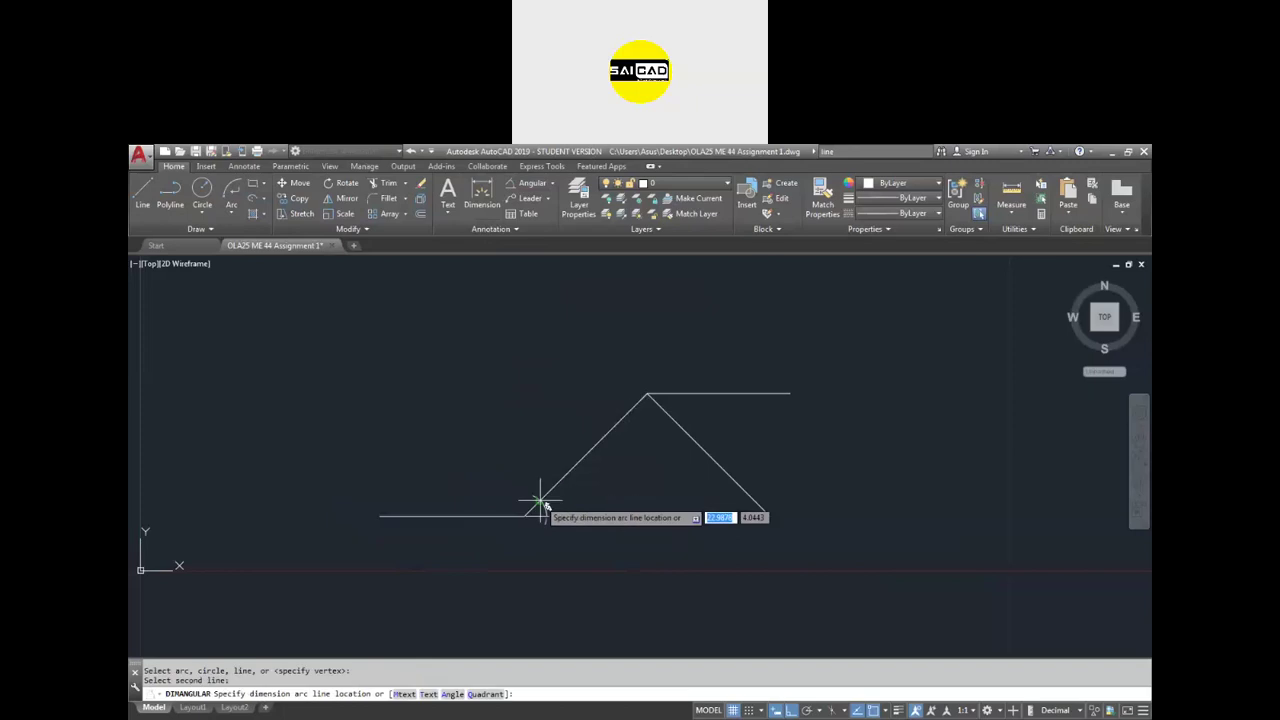
left_click(596, 488)
key("Return")
left_click(711, 394)
left_click(698, 432)
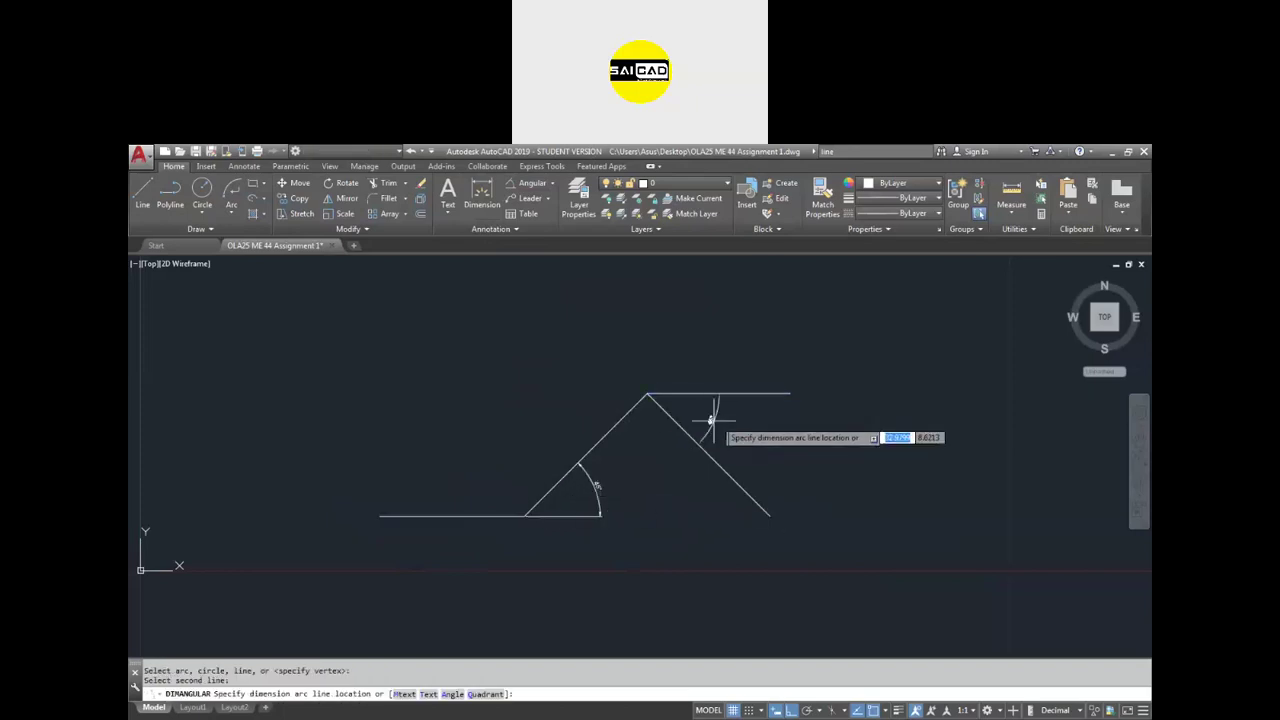
left_click(710, 424)
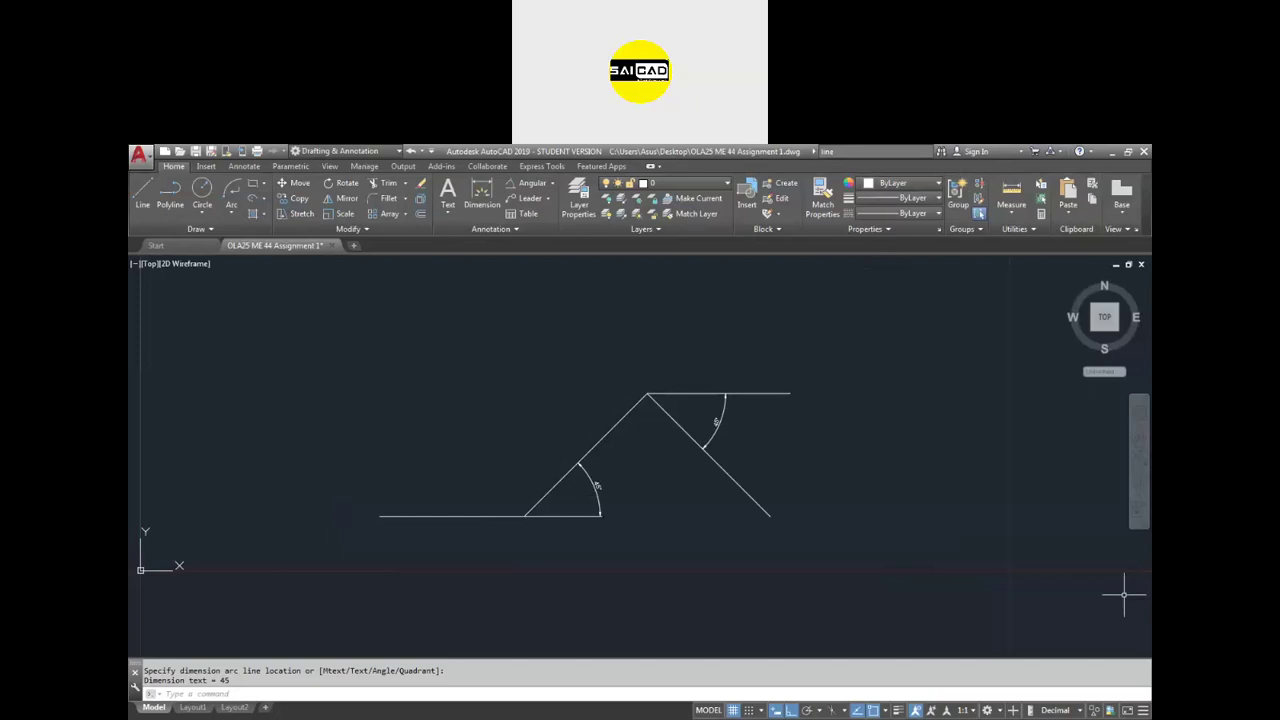
key("alt+Tab")
scroll(729, 400, "up", 15)
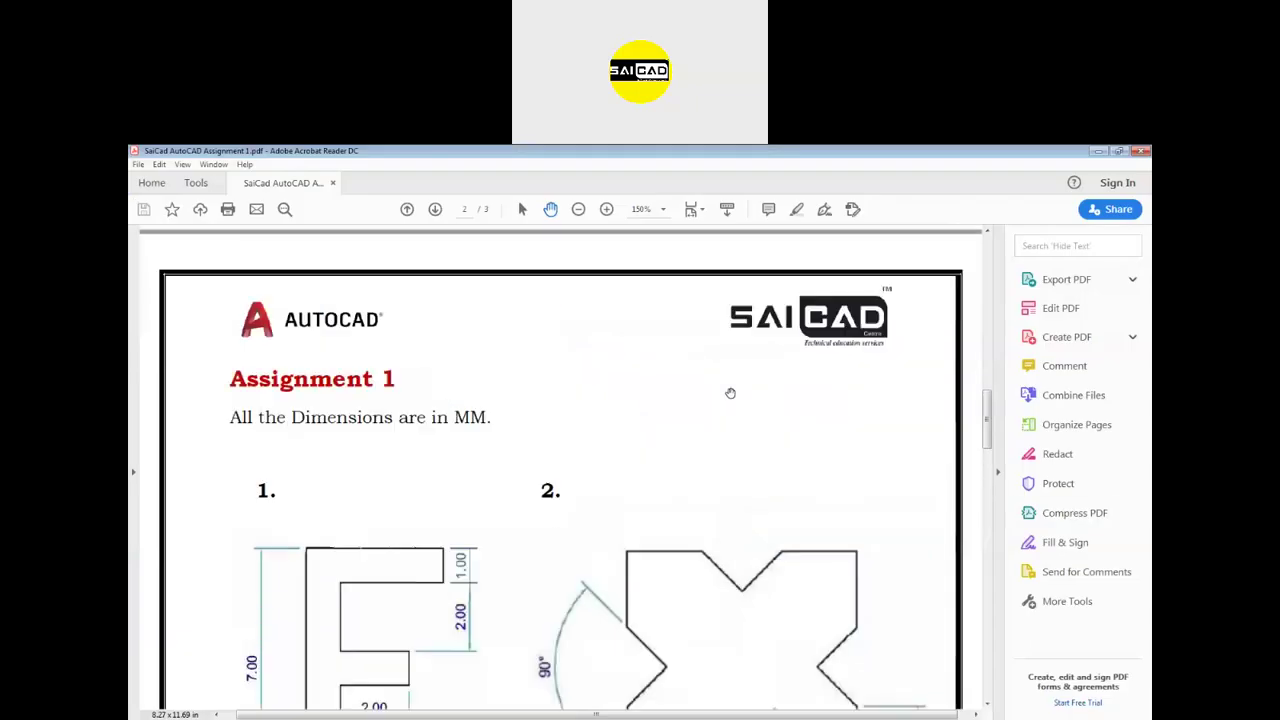